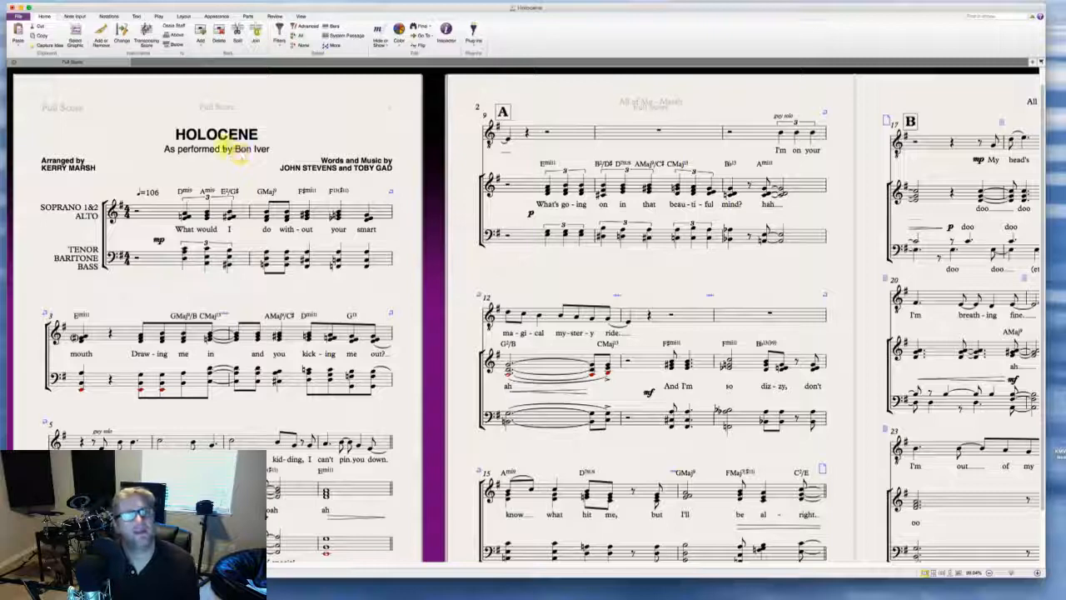
Step: Delete the "As performed by Bon Iver" subtitle from the first page and switch the score to Panorama view
click(225, 150)
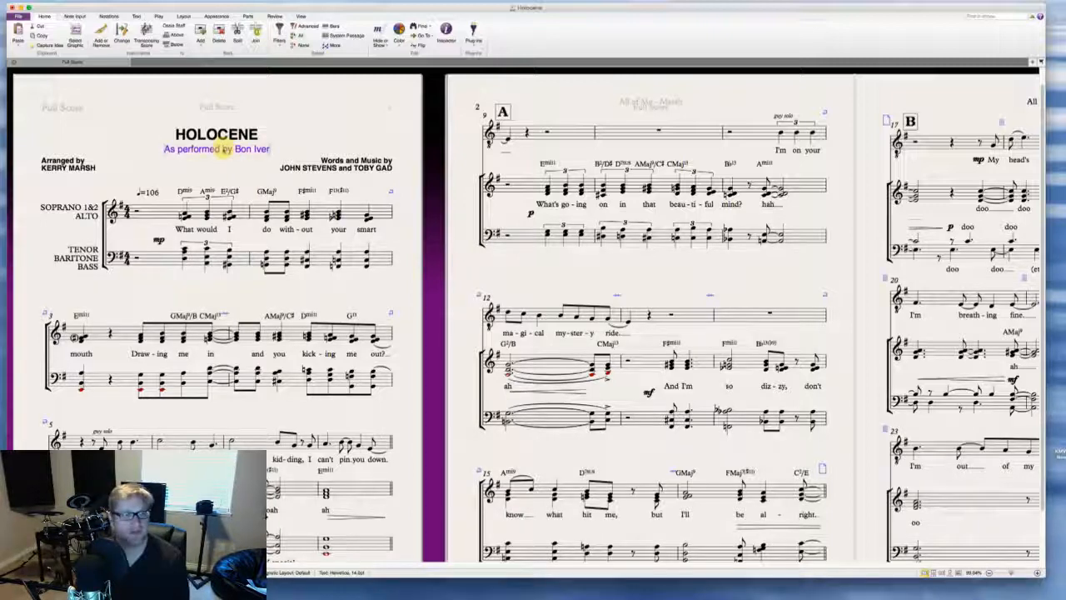
key(Delete)
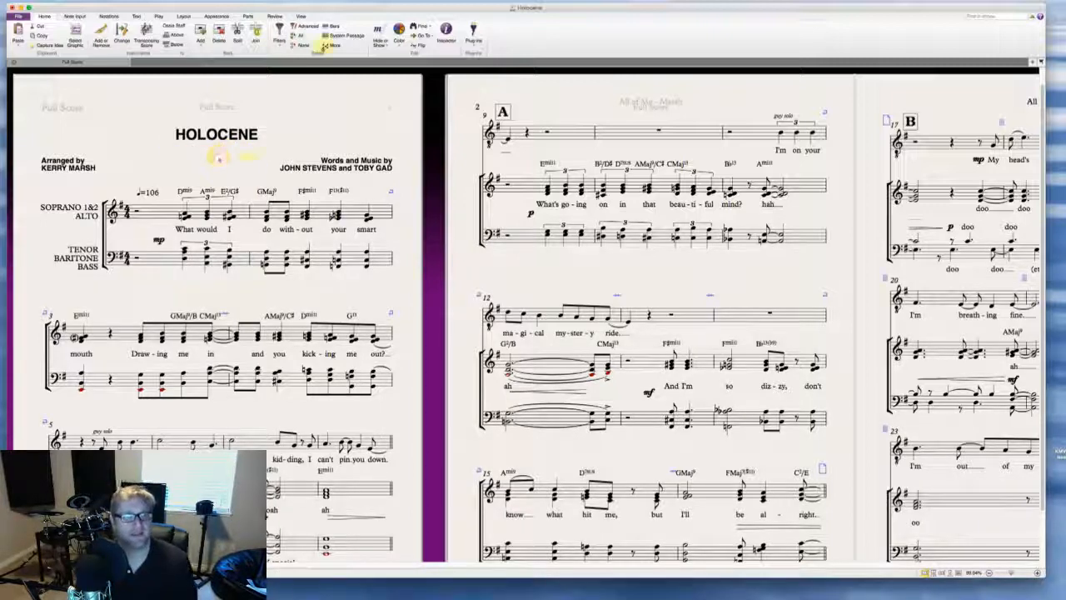
click(300, 16)
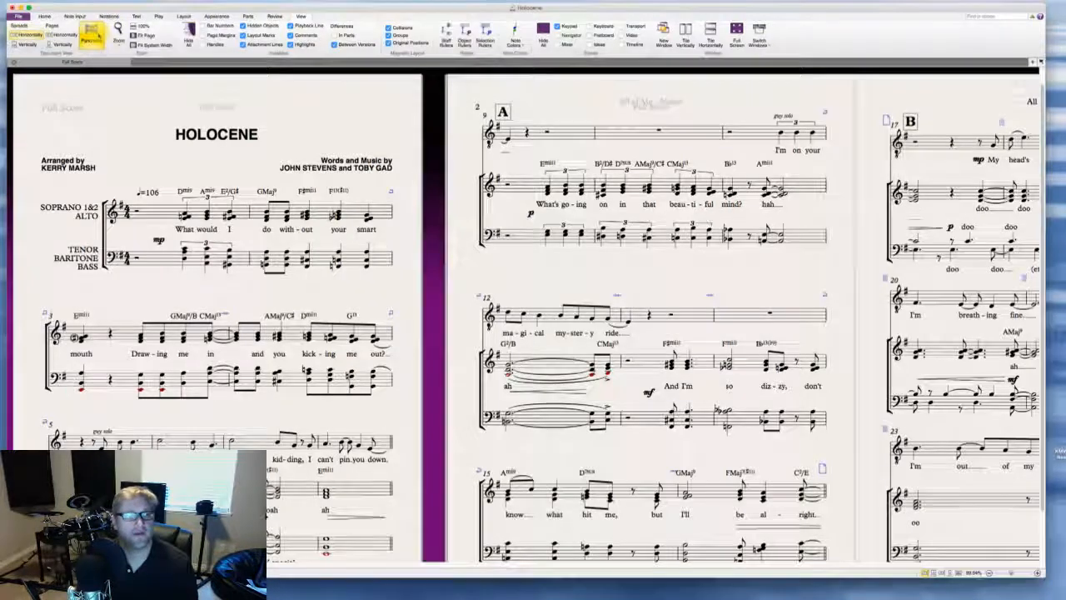
click(93, 33)
Step: Clear the music on every staff from bar 2 to the end, deleting the Voice staff along with it
scroll(349, 213, left, 15)
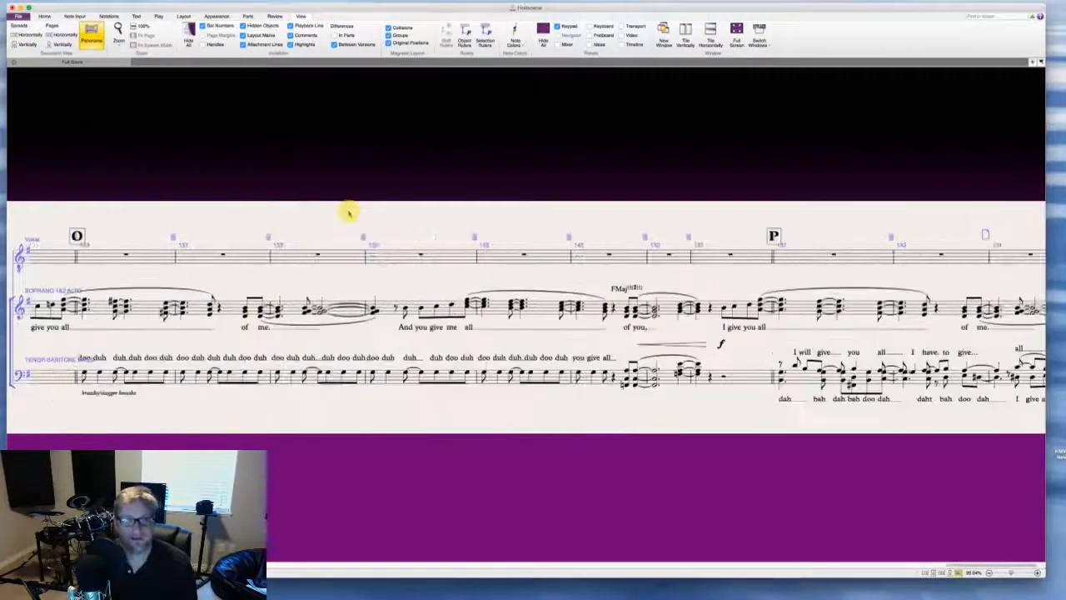
scroll(349, 214, down, 2)
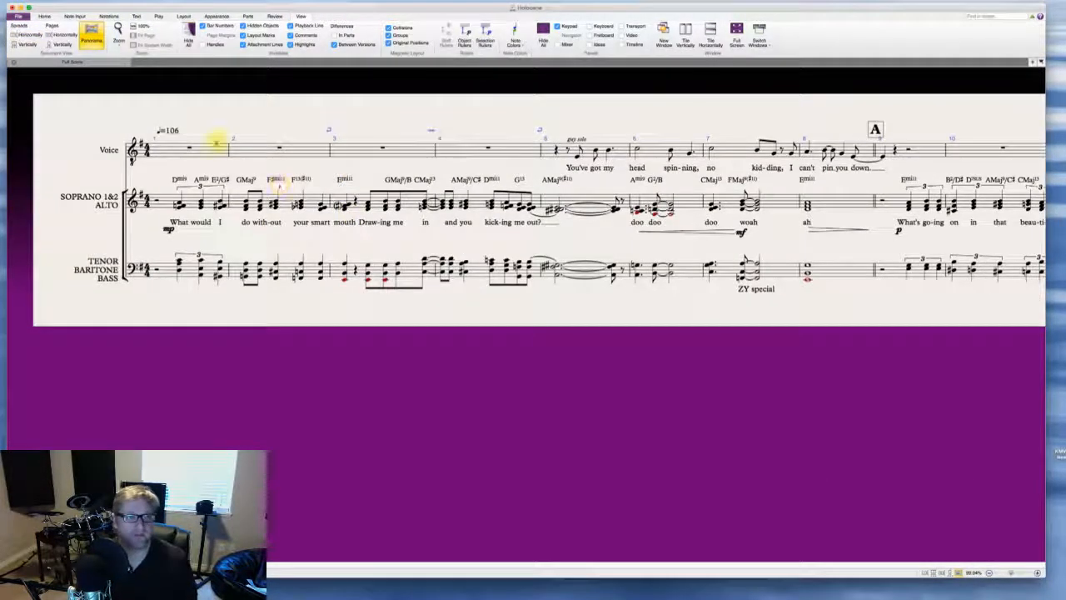
click(251, 150)
scroll(252, 150, right, 20)
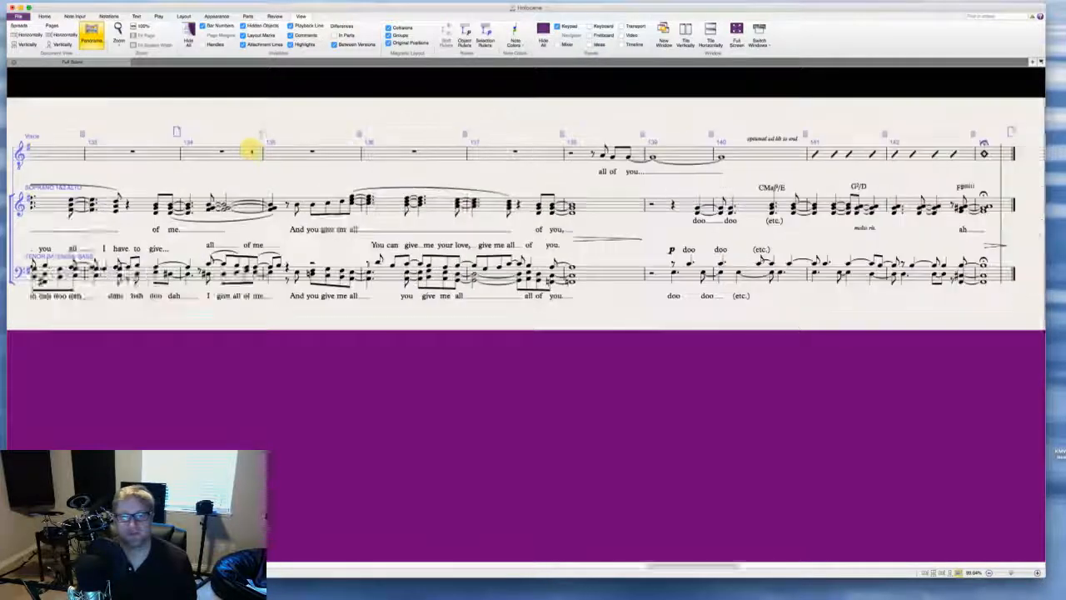
scroll(251, 150, up, 4)
shift+click(999, 419)
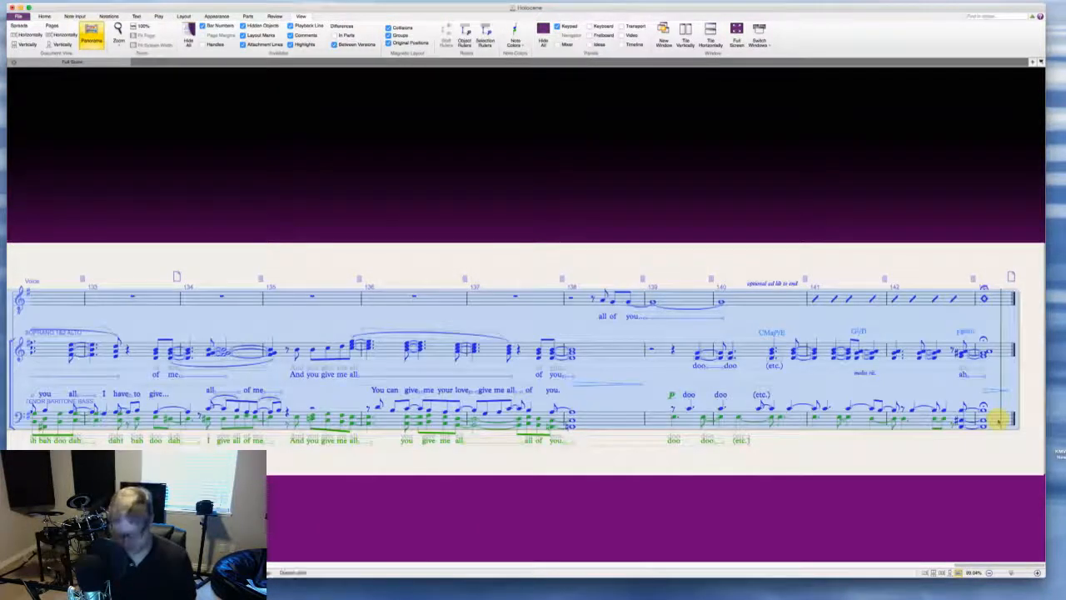
key(Delete)
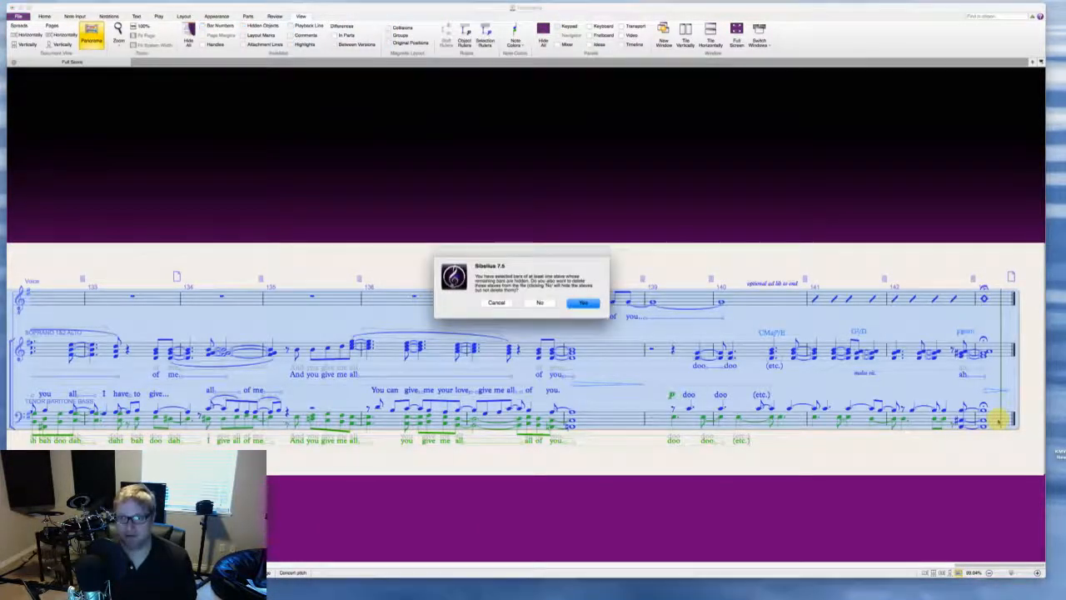
click(581, 302)
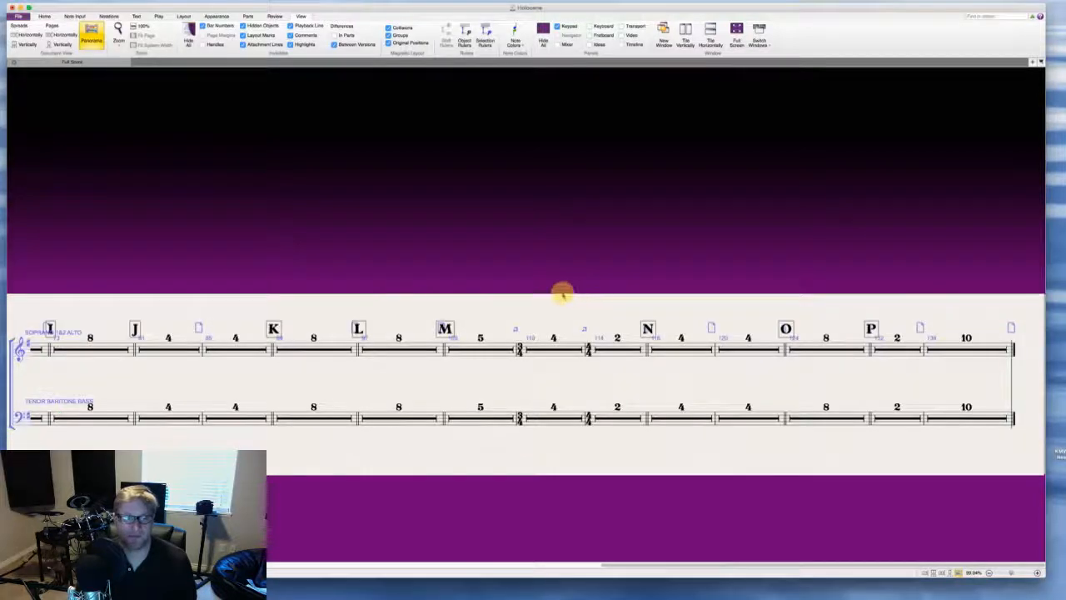
Step: Delete all the empty bars from bar 3 to the end of the score
scroll(563, 293, left, 20)
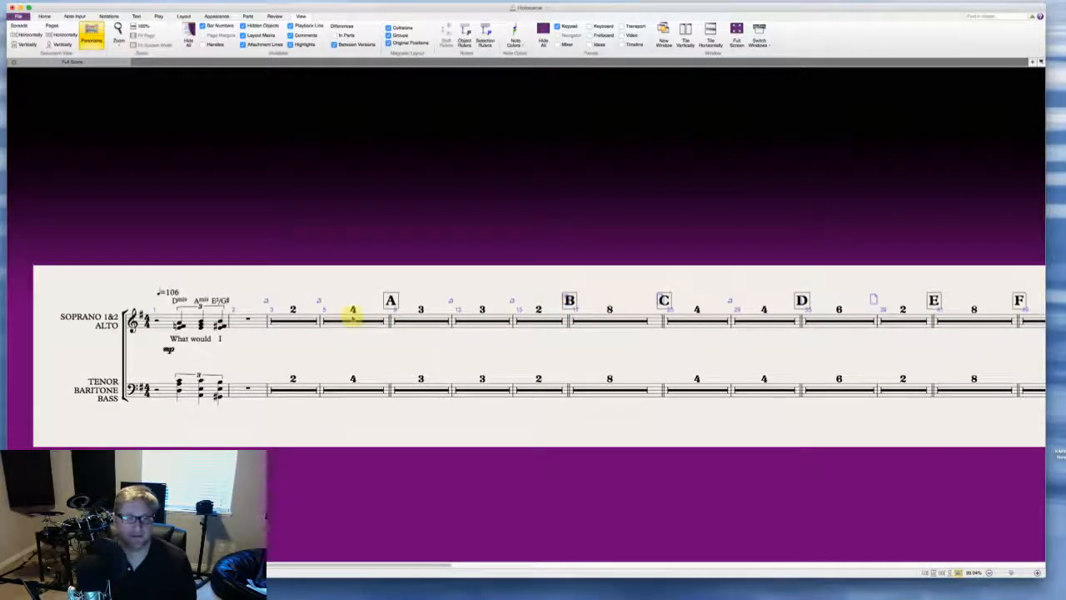
click(306, 318)
scroll(306, 318, right, 20)
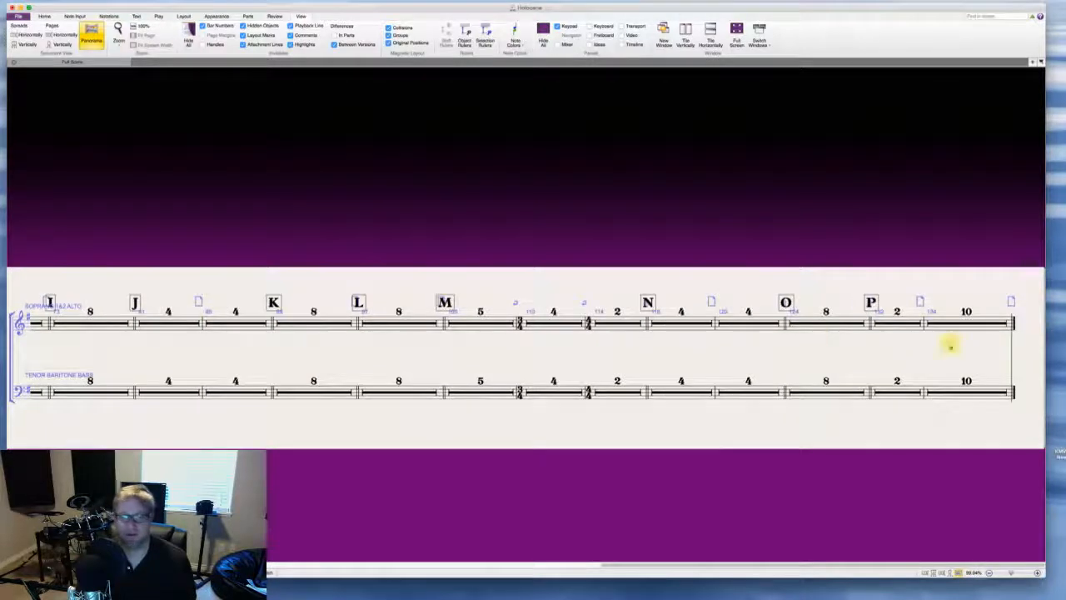
shift+click(1003, 387)
key(super+BackSpace)
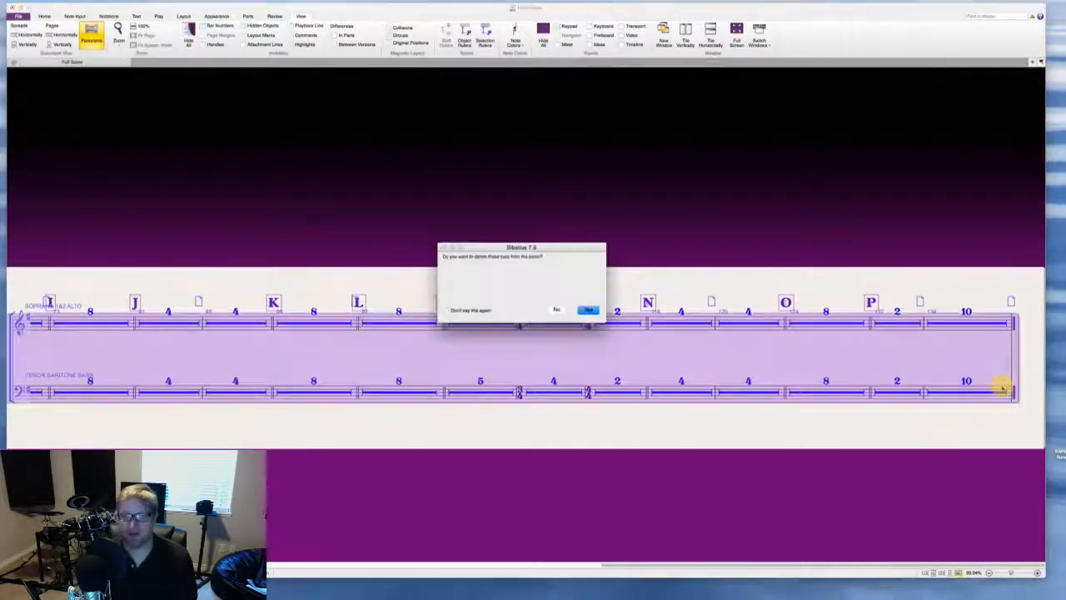
key(Return)
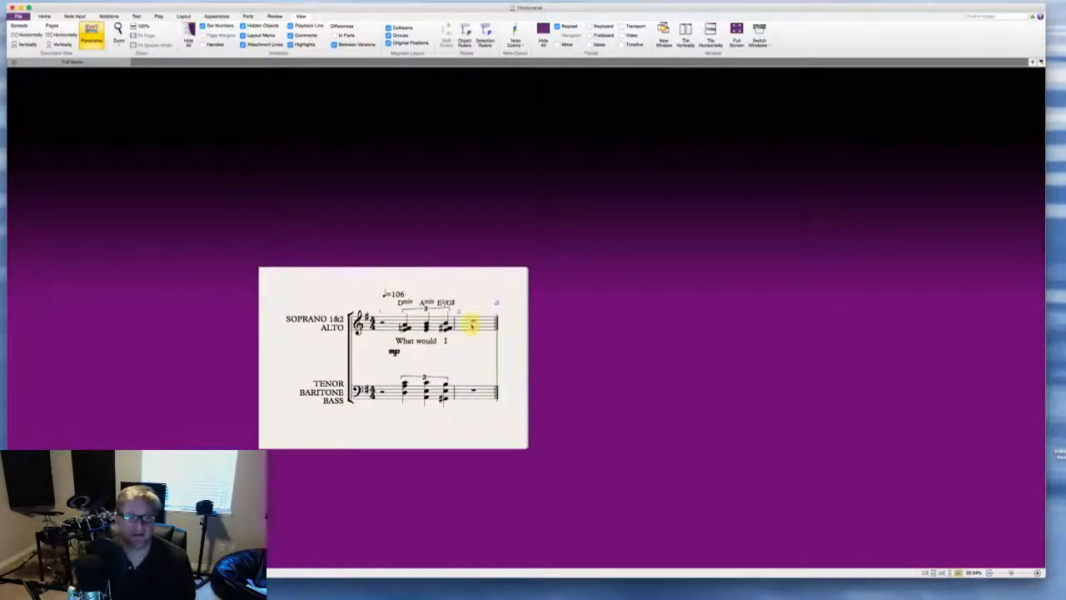
Step: Add one empty bar next to bar 2 and split the two-bar multirest into separate bars
right_click(472, 291)
mouse_move(508, 312)
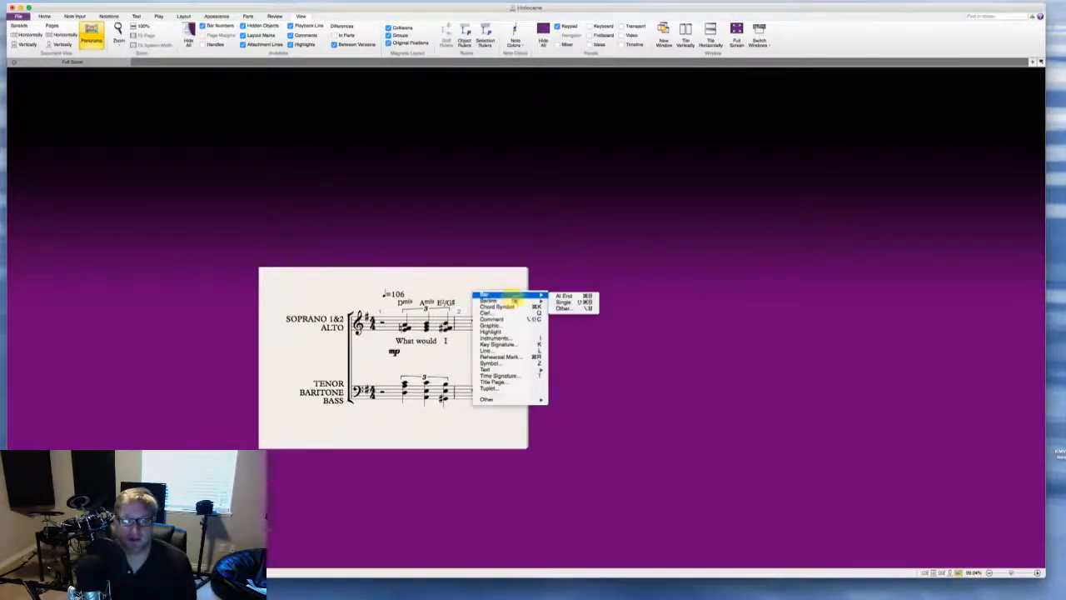
click(572, 307)
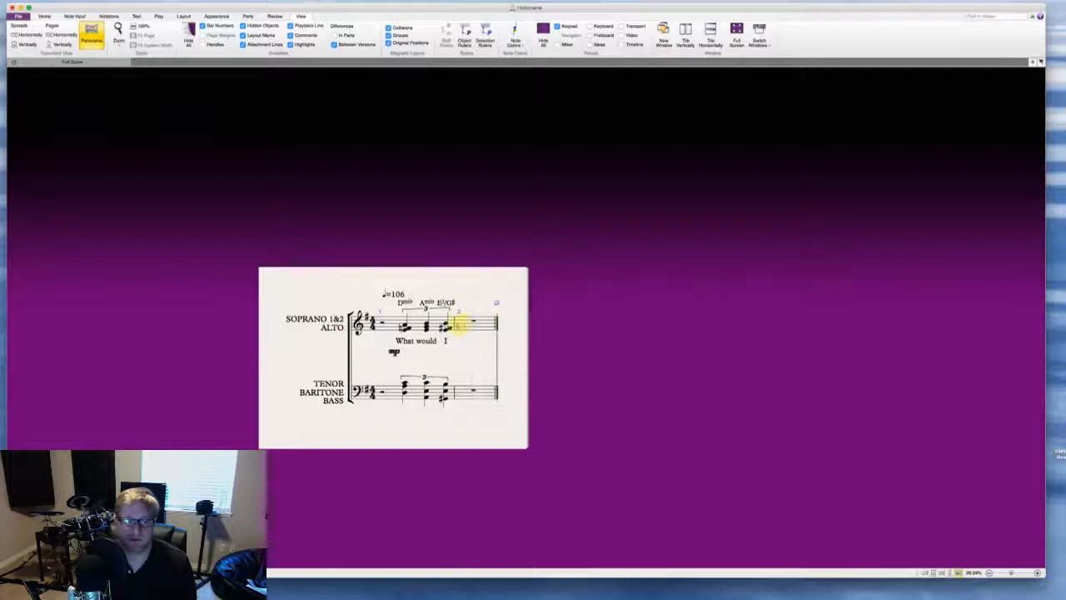
click(477, 316)
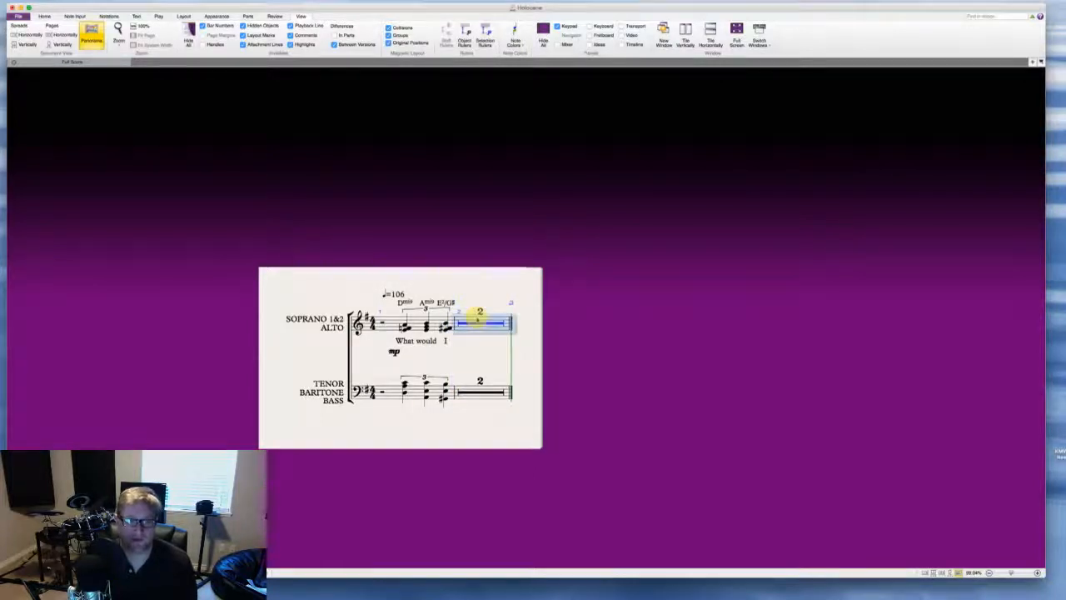
key(Delete)
key(Escape)
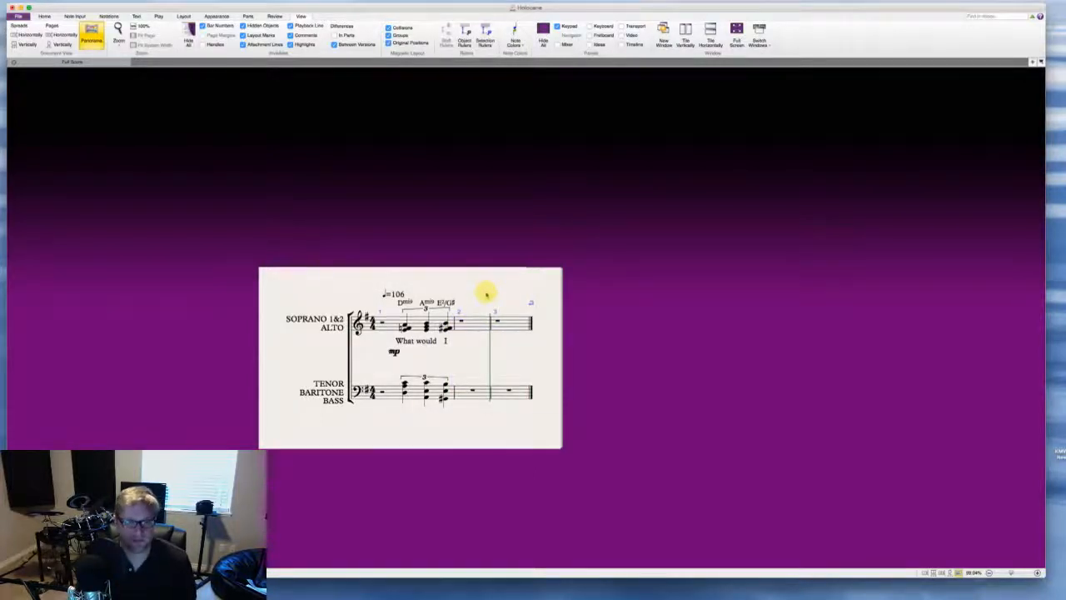
Step: Insert a long run of empty bars after bar 2, with their length matching the time signature
right_click(487, 294)
mouse_move(513, 297)
click(597, 309)
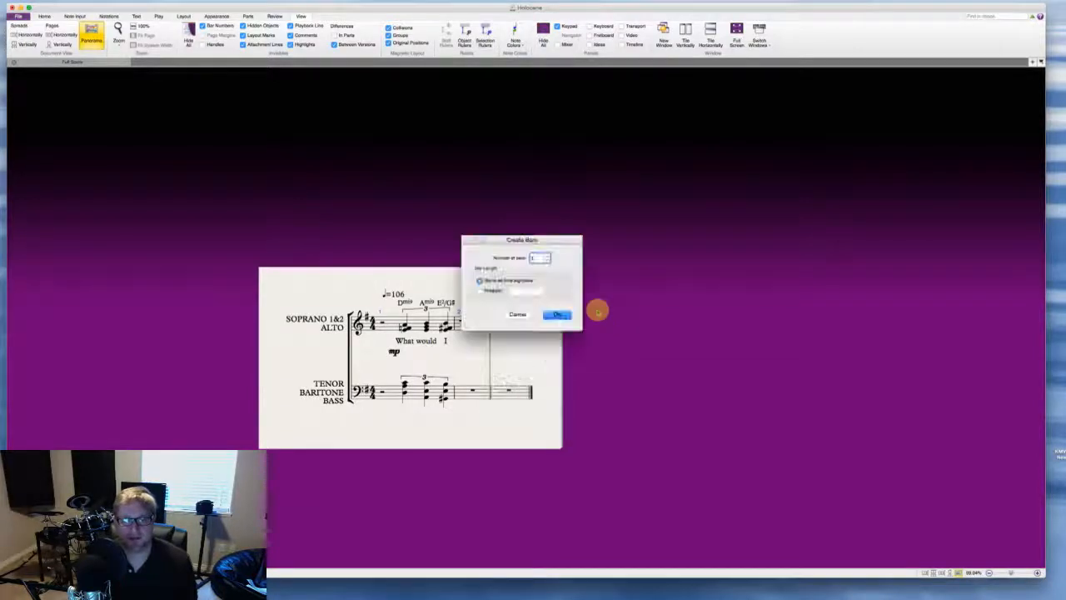
key(Return)
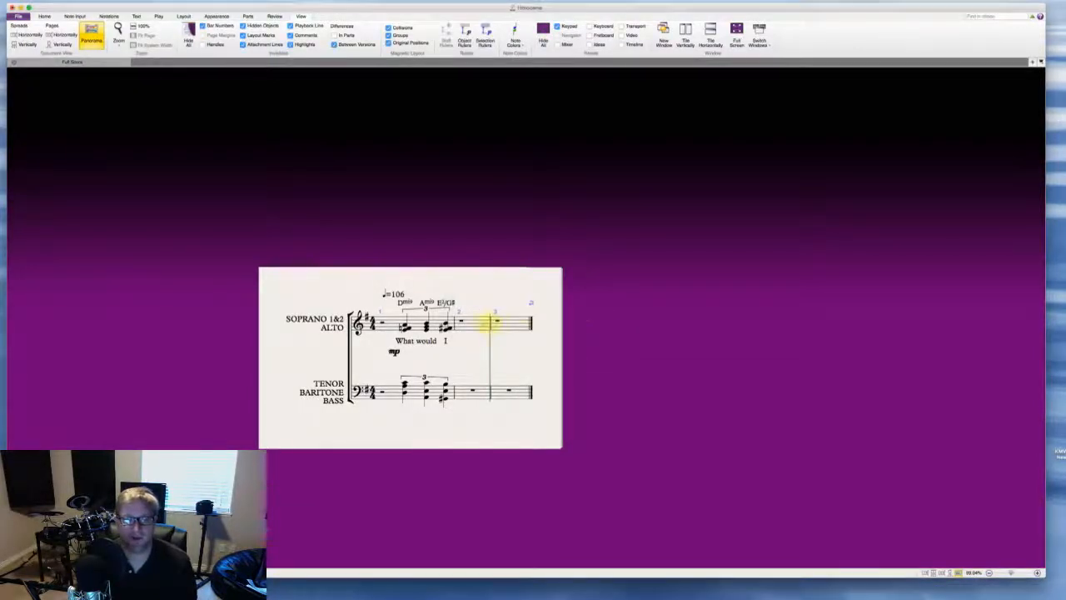
key(Escape)
click(524, 317)
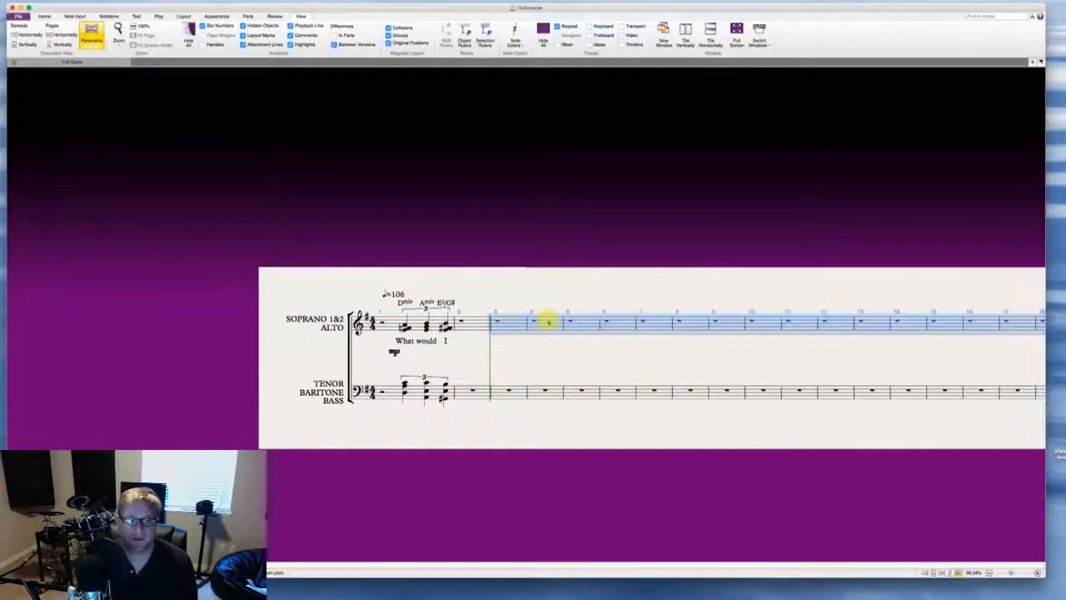
key(Escape)
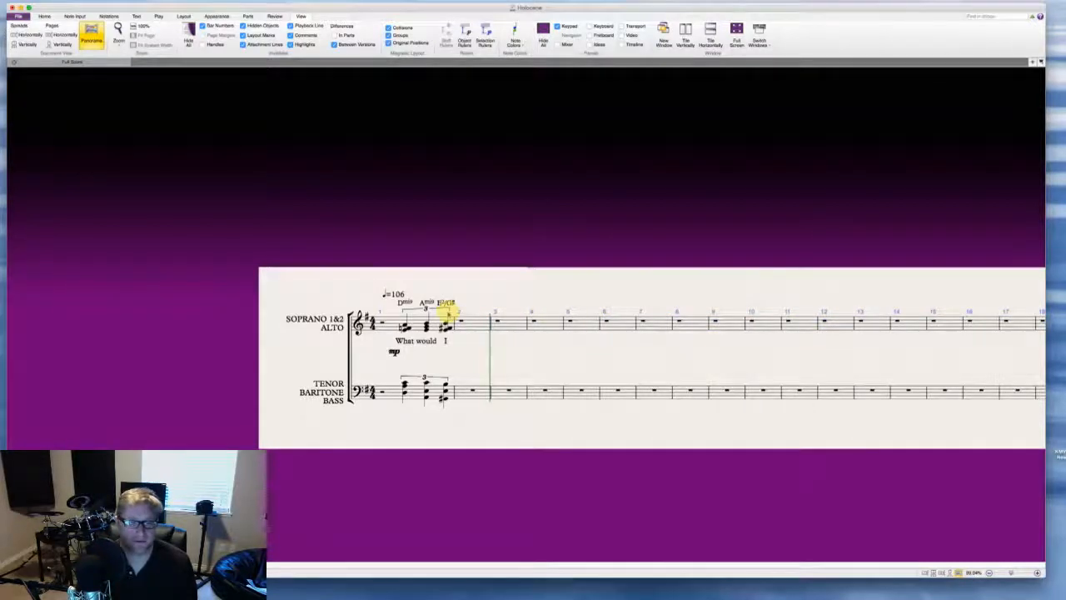
Step: Clear the remaining notes, lyrics and chord symbols from bar 1 on both vocal staves
click(423, 325)
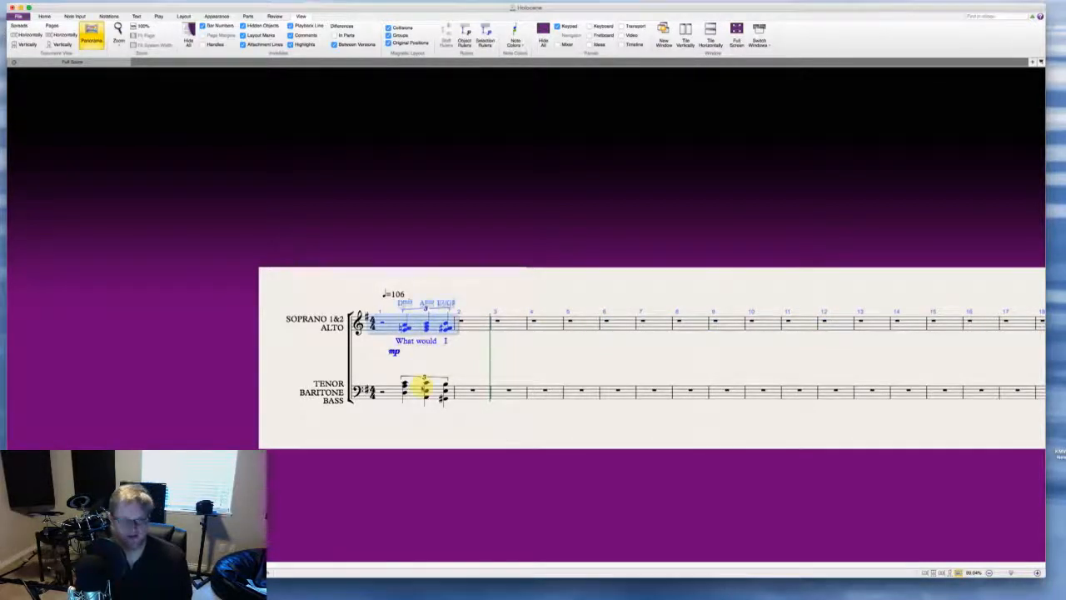
key(Delete)
click(389, 391)
key(Delete)
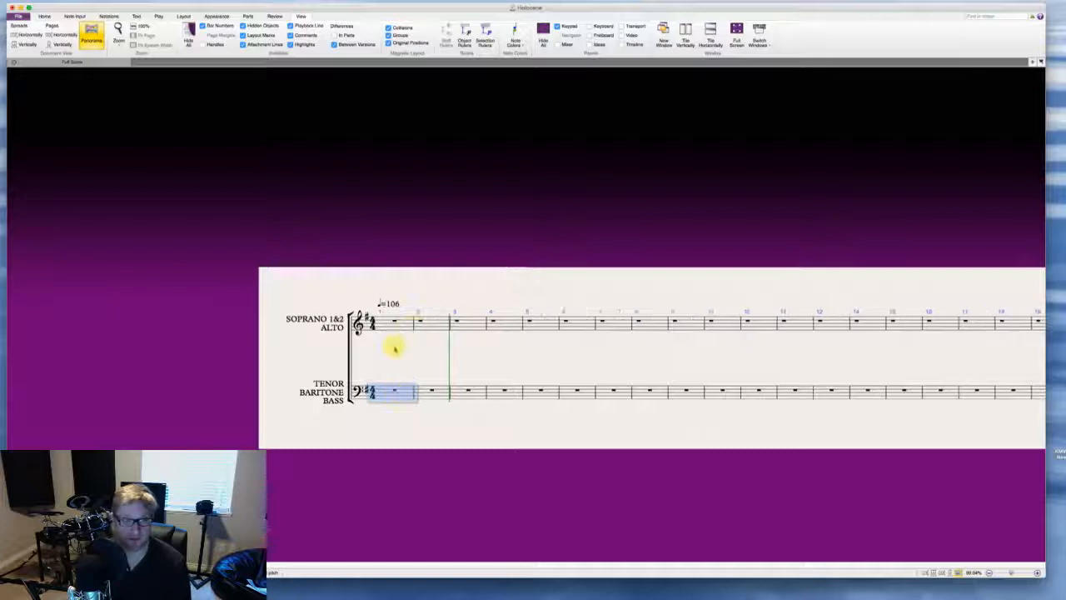
key(Escape)
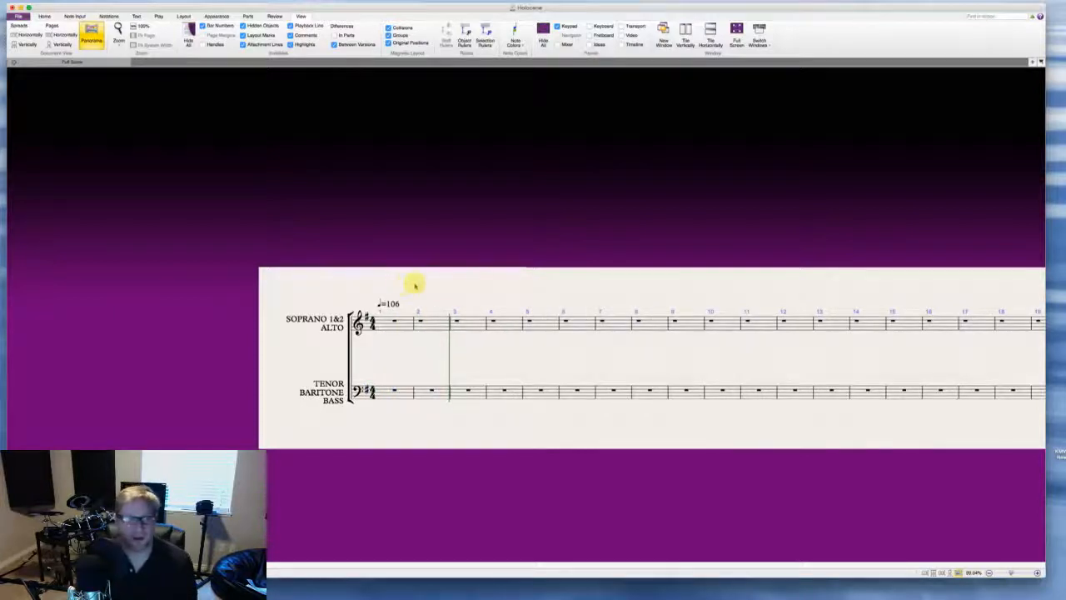
Step: Remove BARITONE from the lower vocal staff's name so that it reads TENOR BASS
drag(439, 287, 213, 176)
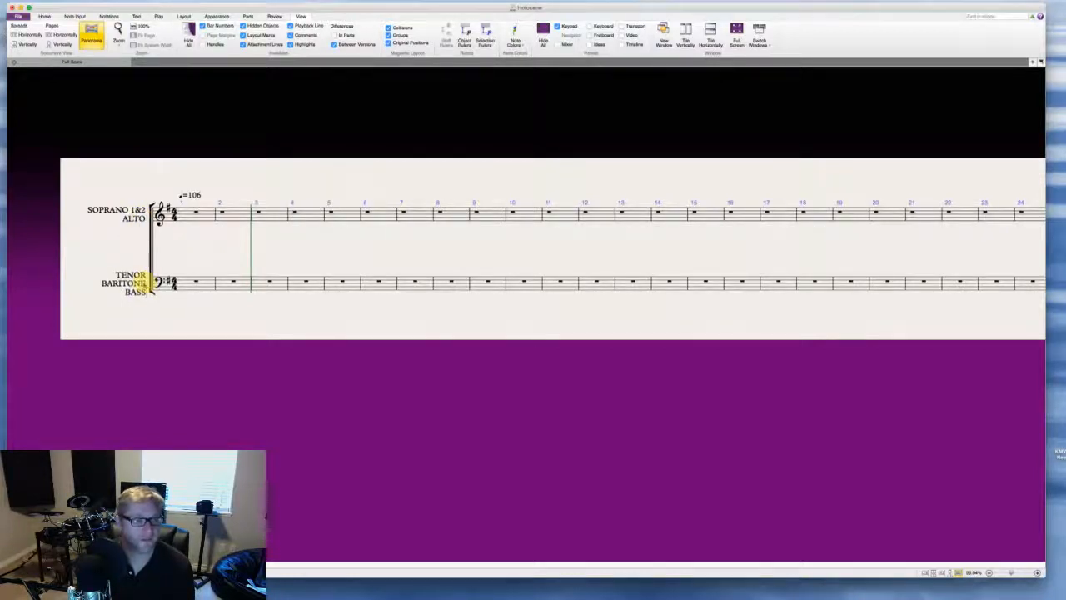
drag(145, 284, 53, 282)
key(BackSpace)
key(BackSpace)
click(127, 324)
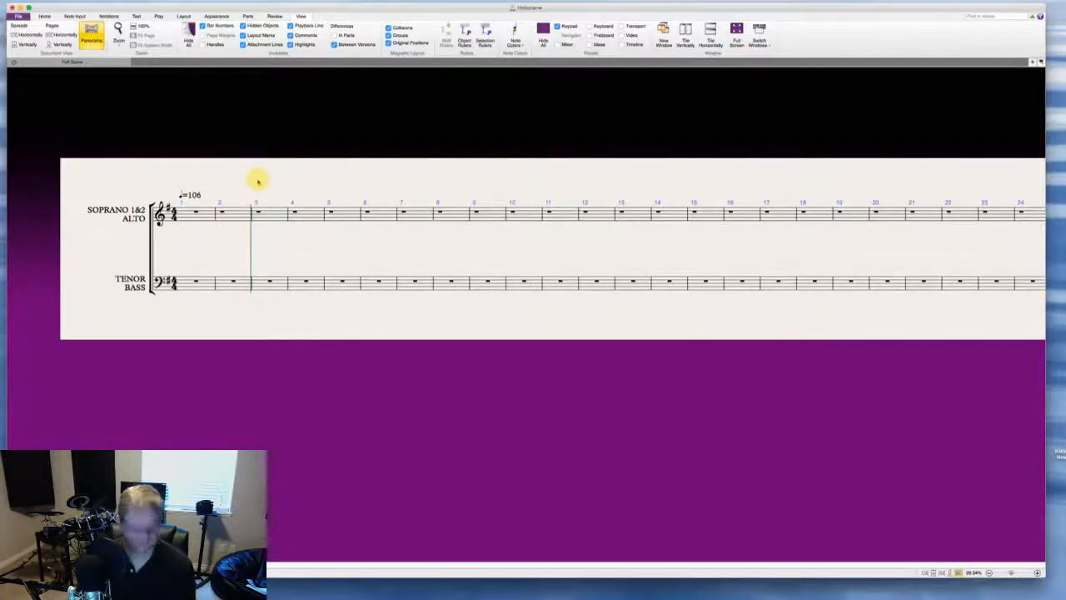
Step: Set the key signature at the start of the score to C major
key(k)
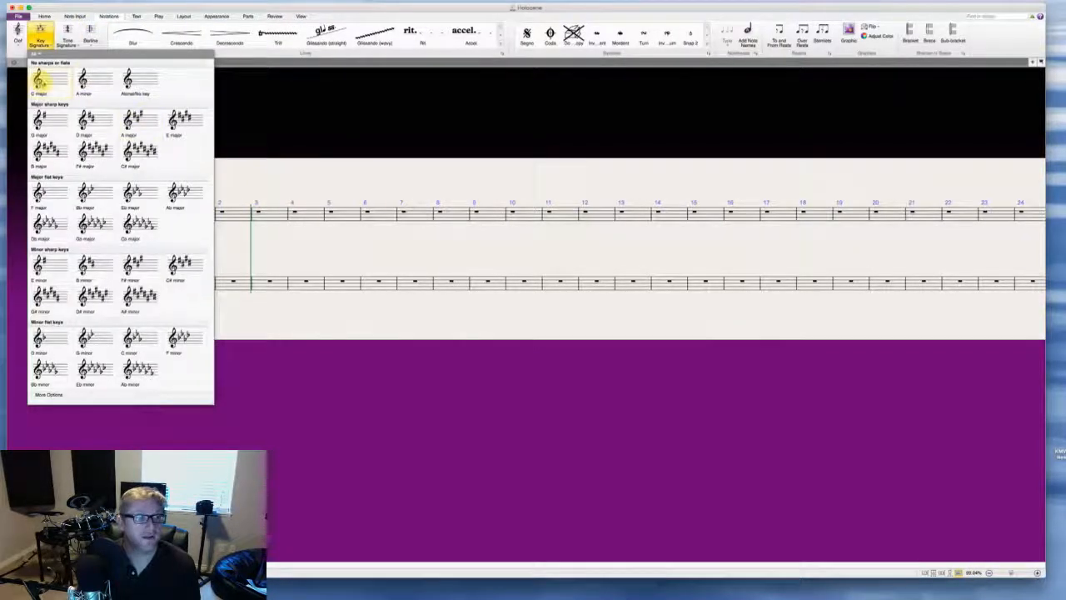
click(40, 81)
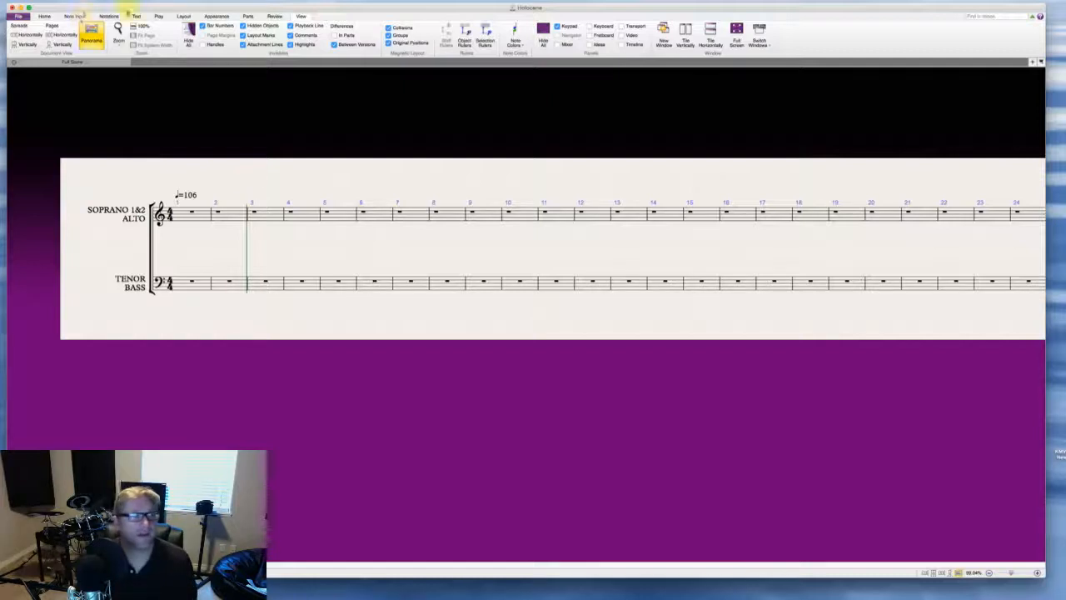
Step: Add a Piano from the Jazz Instruments' rhythm section to the score, beneath the vocal staves
click(44, 16)
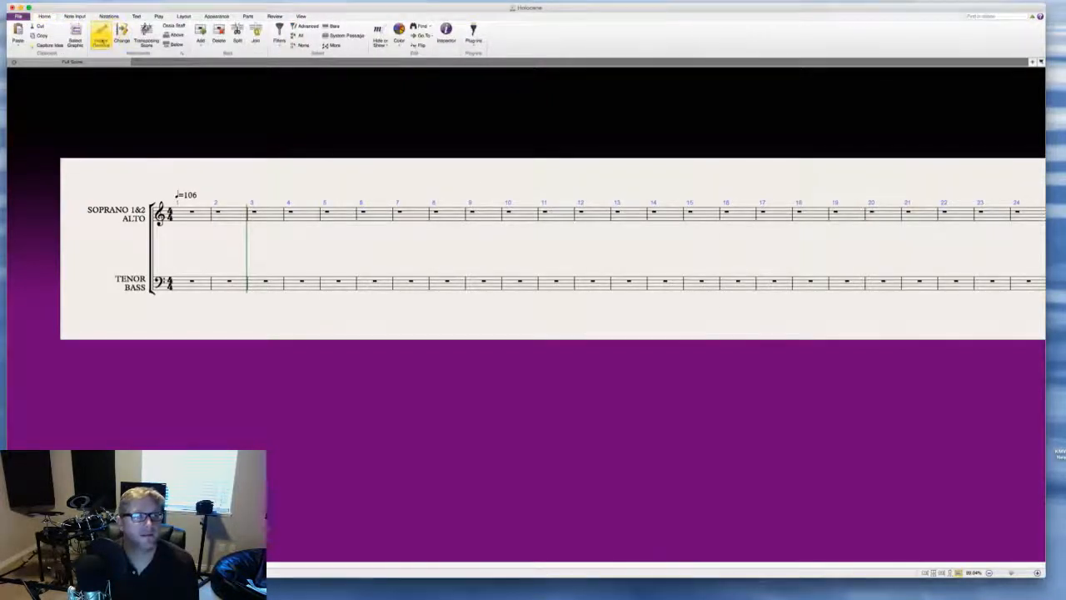
click(102, 35)
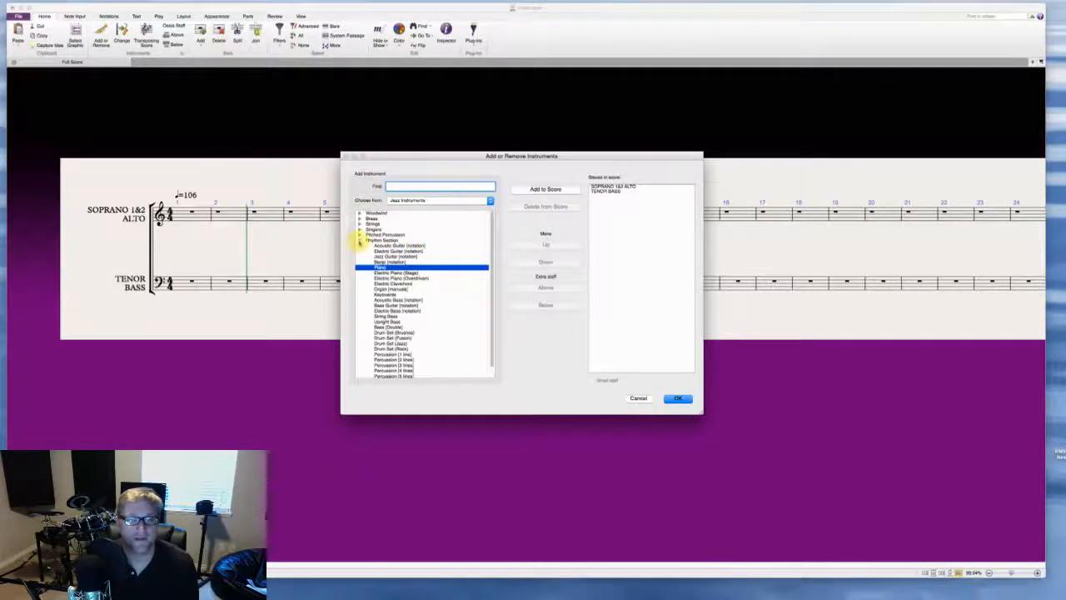
click(546, 189)
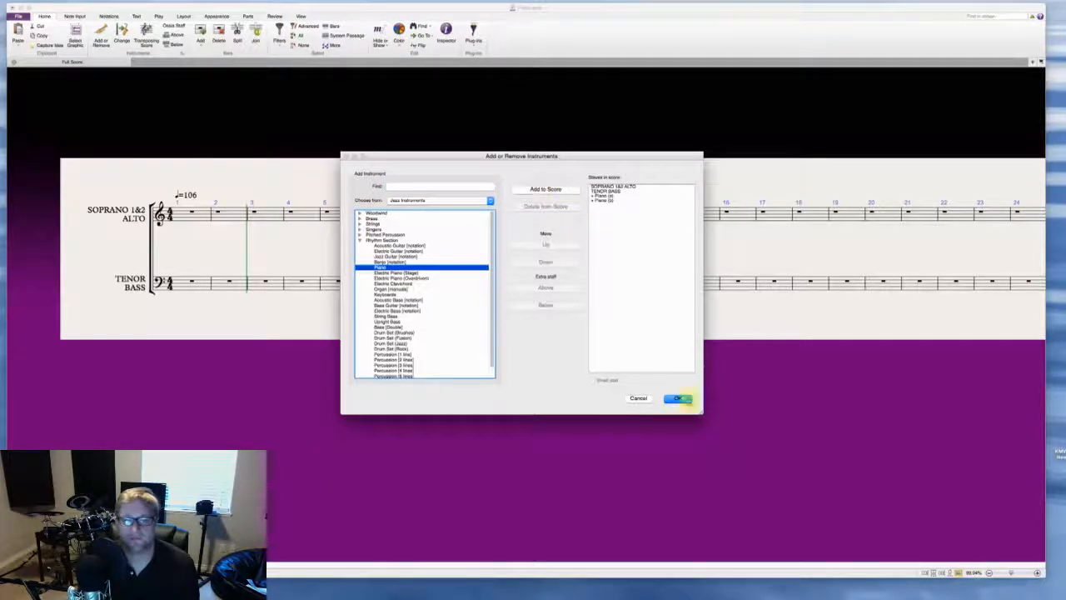
click(679, 400)
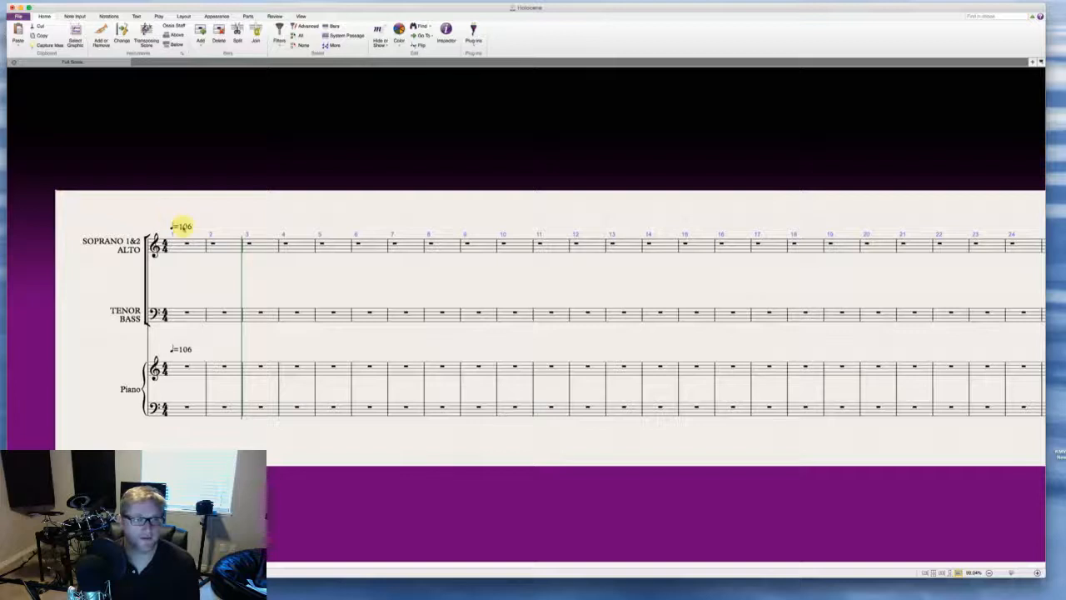
Step: Set the quarter-note tempo marking above bar 1 to 75
click(181, 225)
double_click(182, 226)
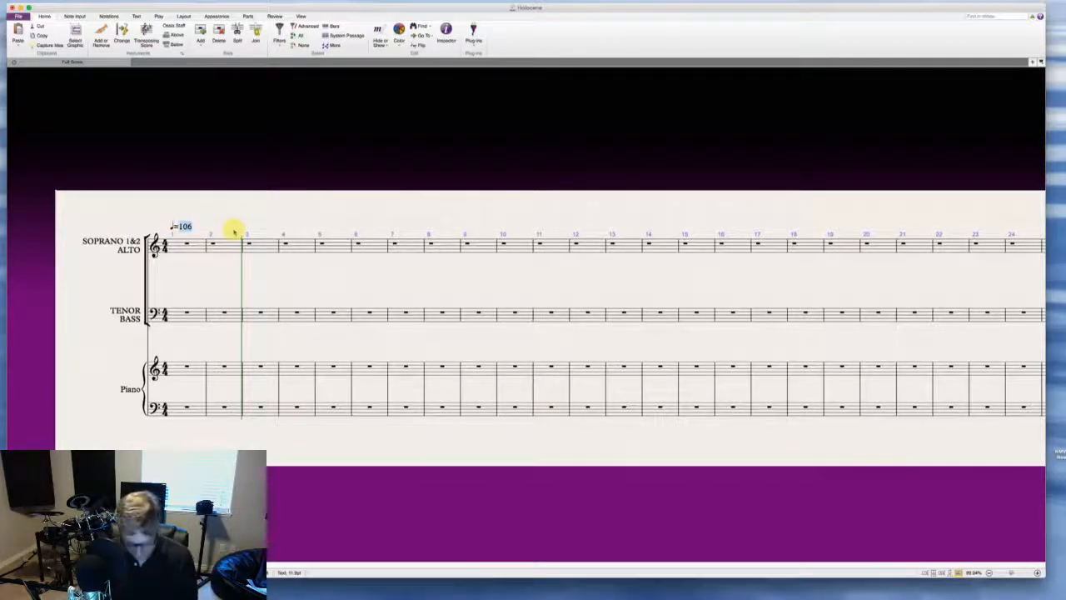
text(75)
key(Escape)
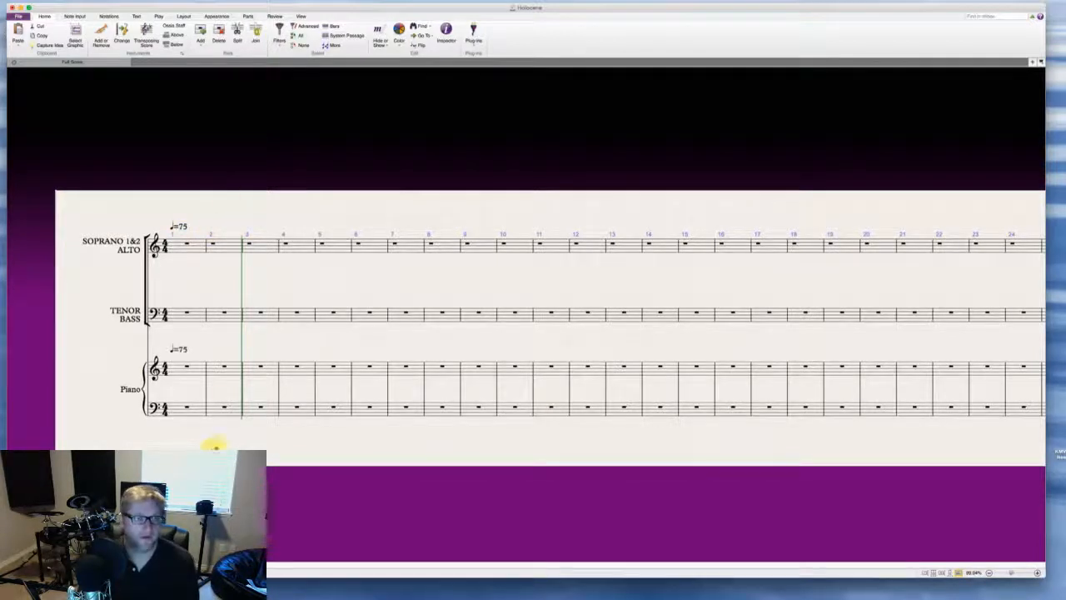
click(181, 350)
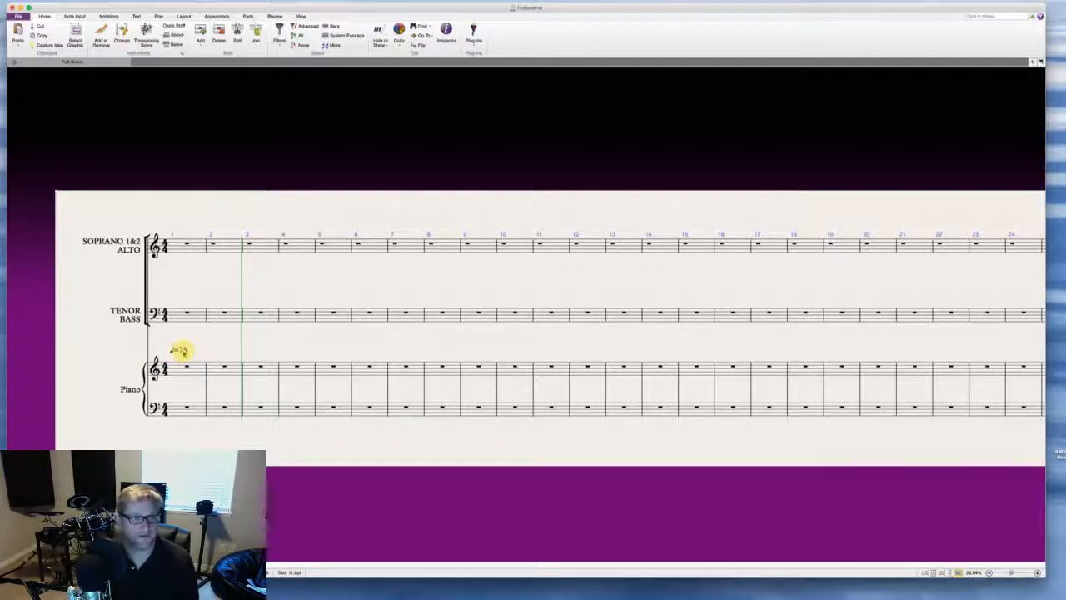
click(237, 337)
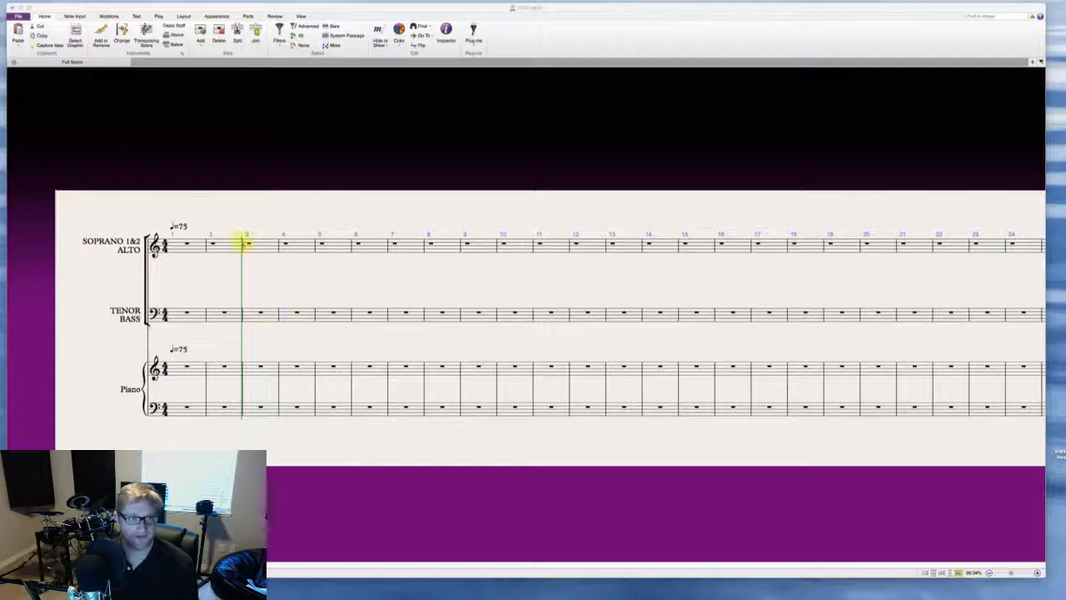
Step: Enter a run of notes and chords in bars 1 to 4 of the soprano/alto staff and play it back from the start
click(191, 243)
key(n)
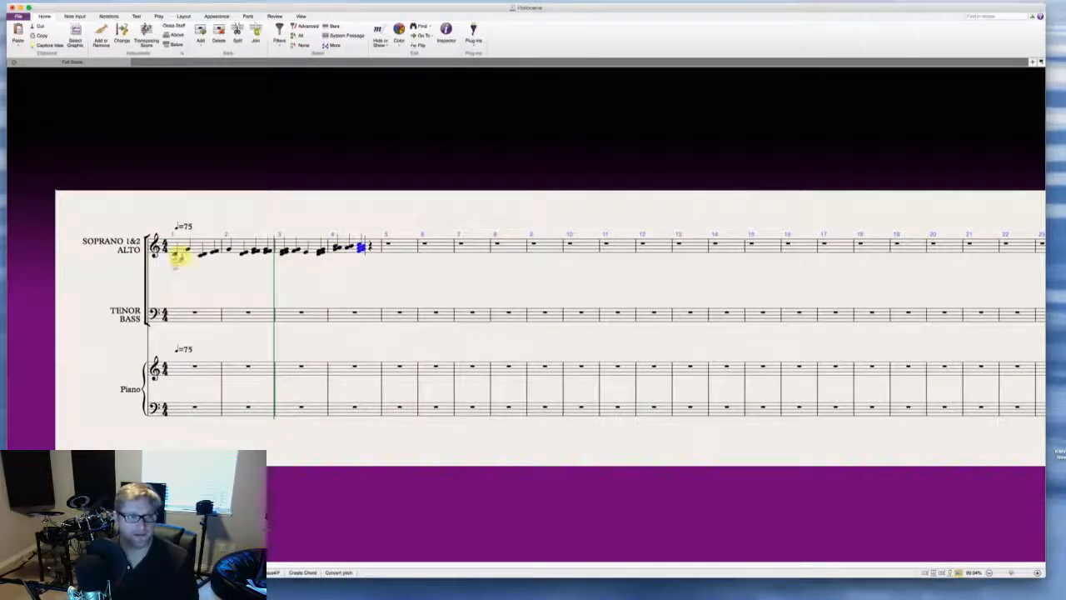
key(Escape)
key(Escape)
key(super+bracketleft)
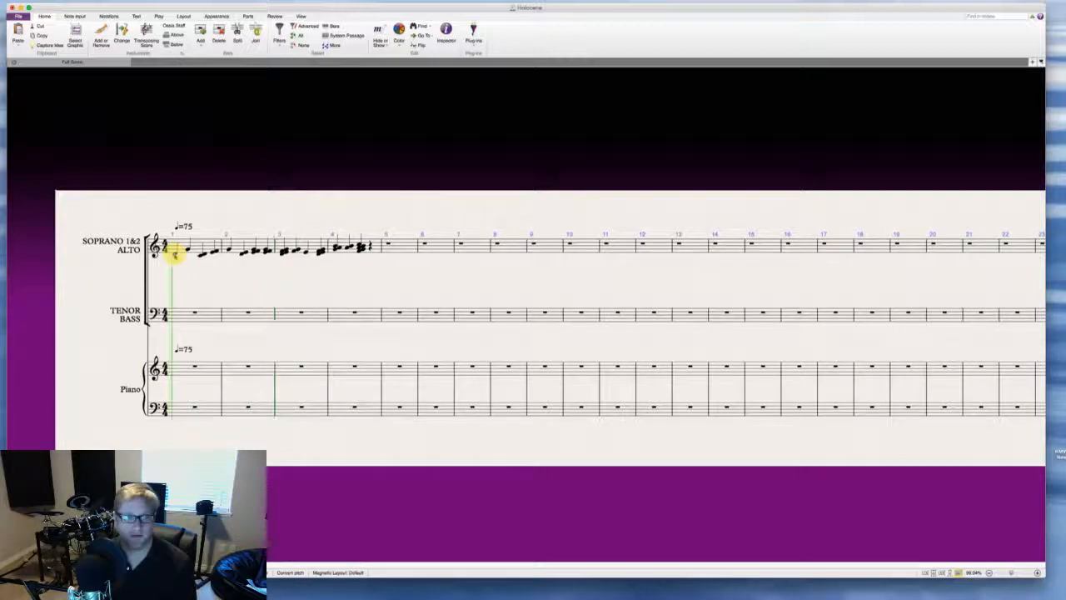
key(space)
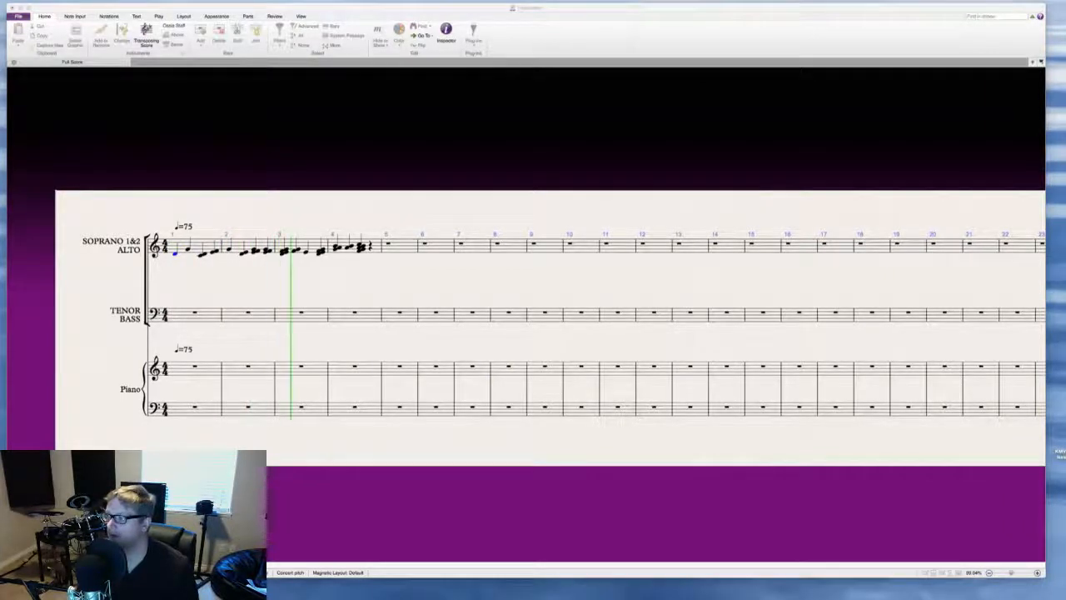
click(398, 277)
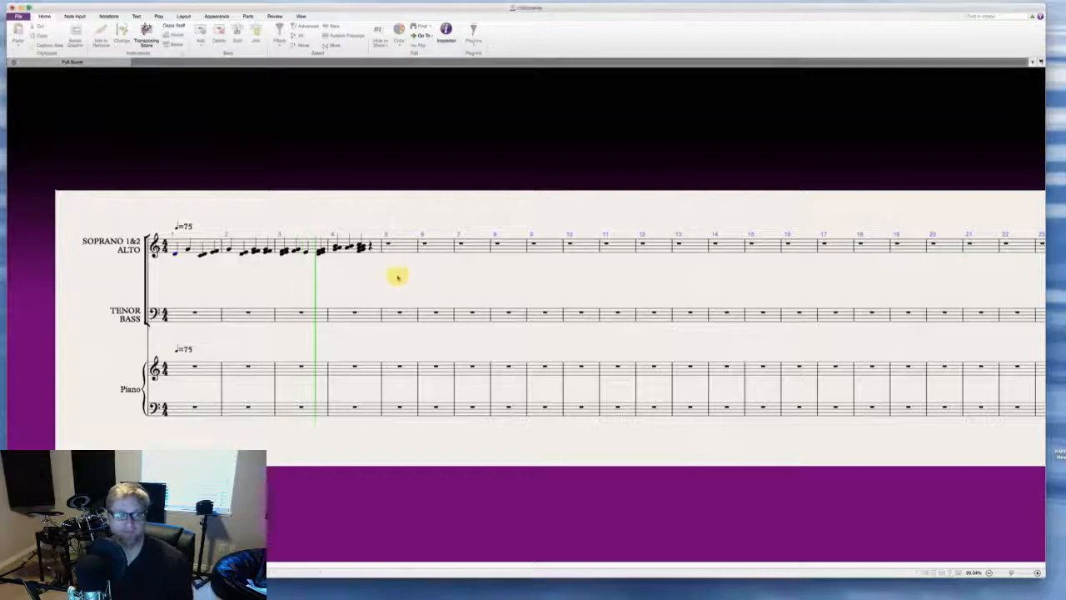
Step: Clear all the notes from bars 1 to 4 of the soprano/alto staff
click(213, 245)
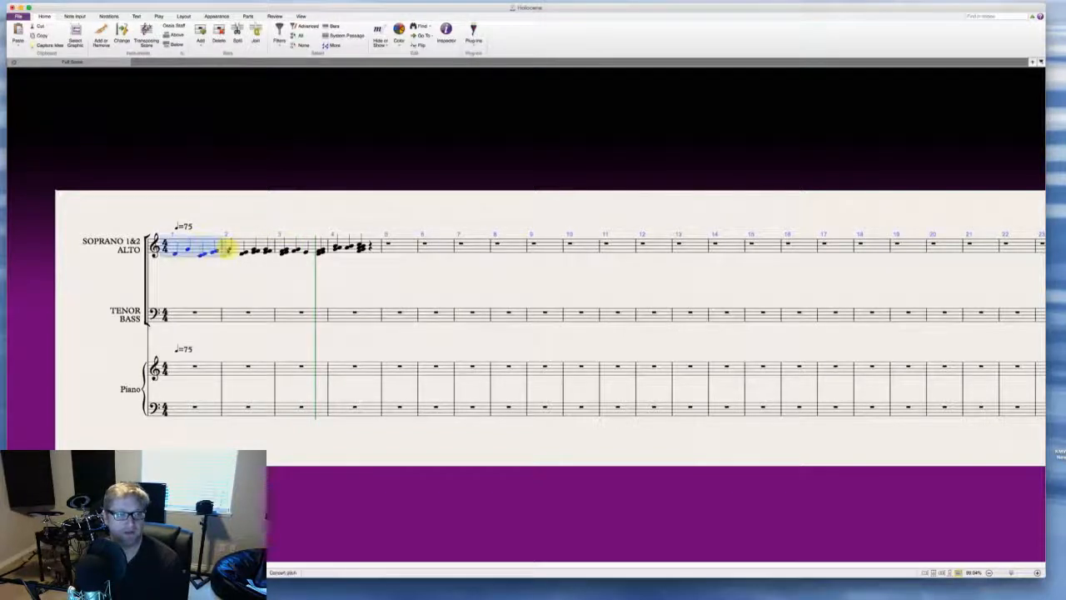
shift+click(372, 243)
key(BackSpace)
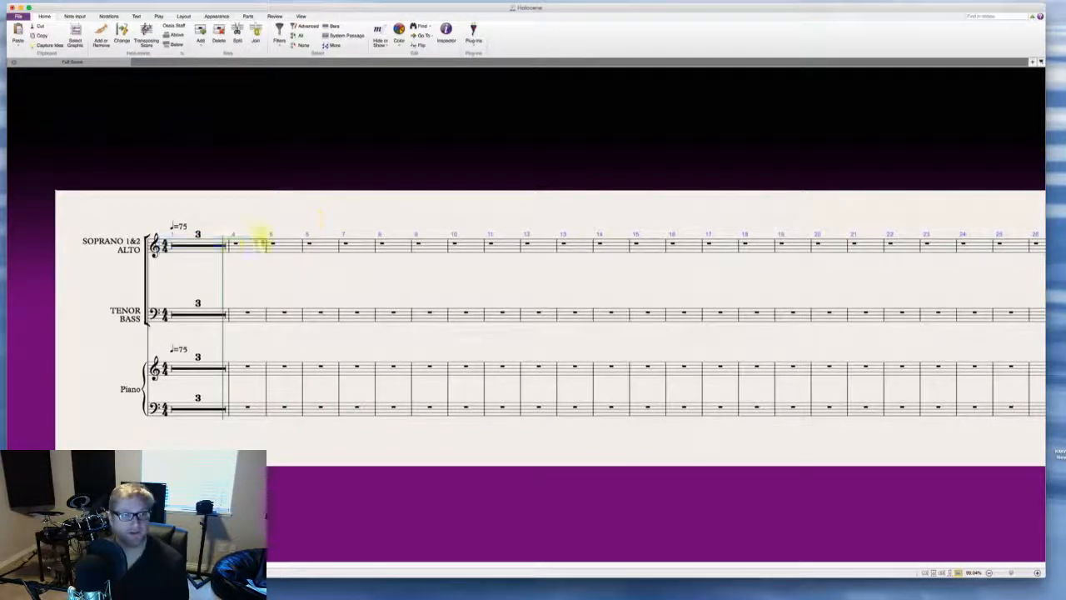
click(205, 242)
key(BackSpace)
key(Escape)
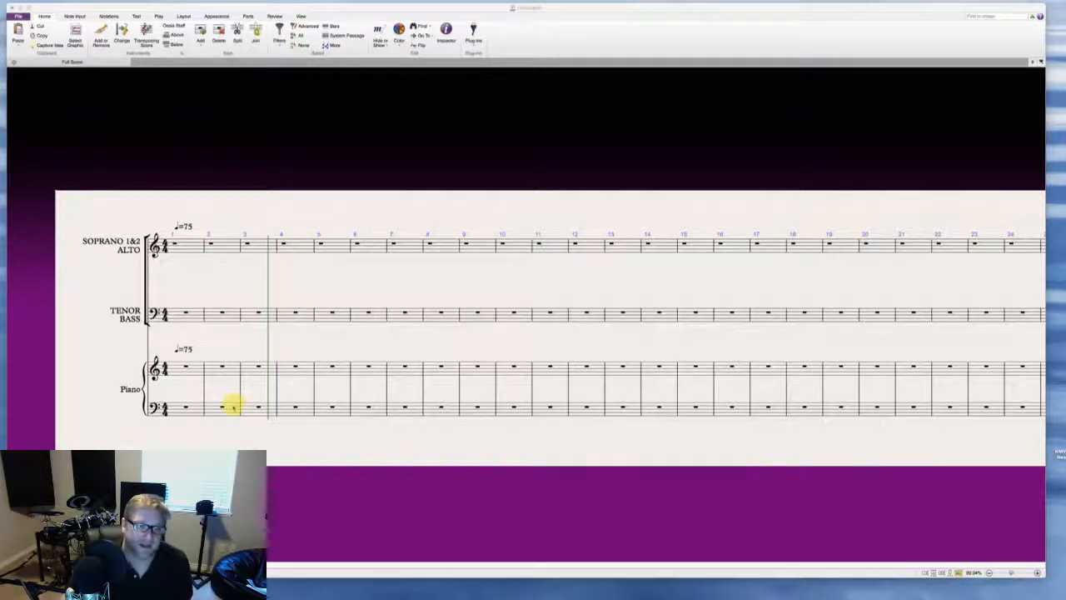
Step: Widen the gap between the two piano staves slightly by lowering the bass staff
drag(233, 406, 233, 416)
click(252, 443)
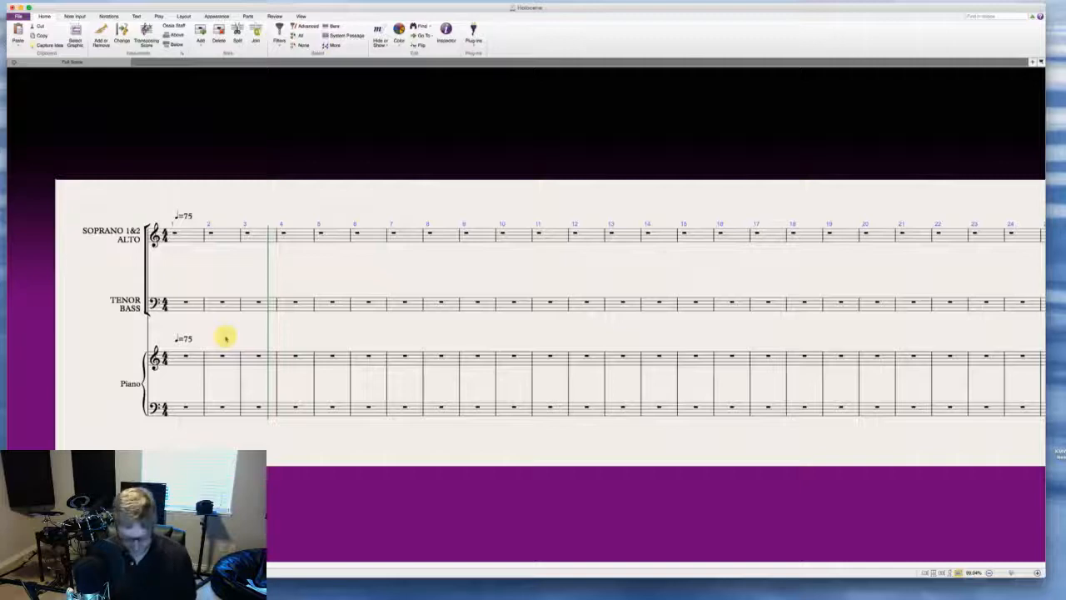
Step: Try to apply a 5/4 time signature from the start of the whole score and undo it
key(t)
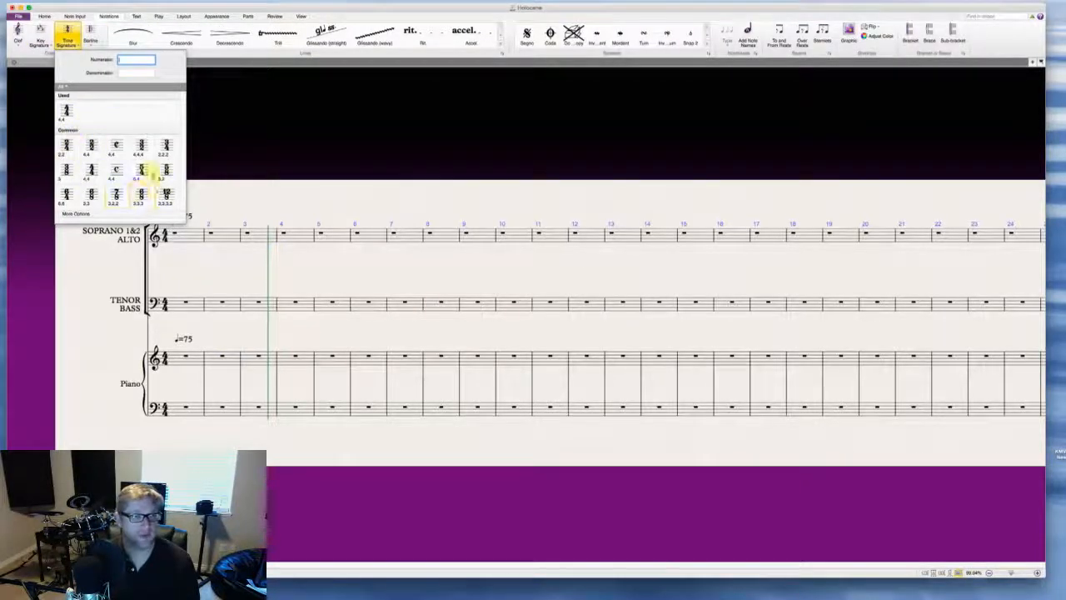
click(133, 164)
click(166, 235)
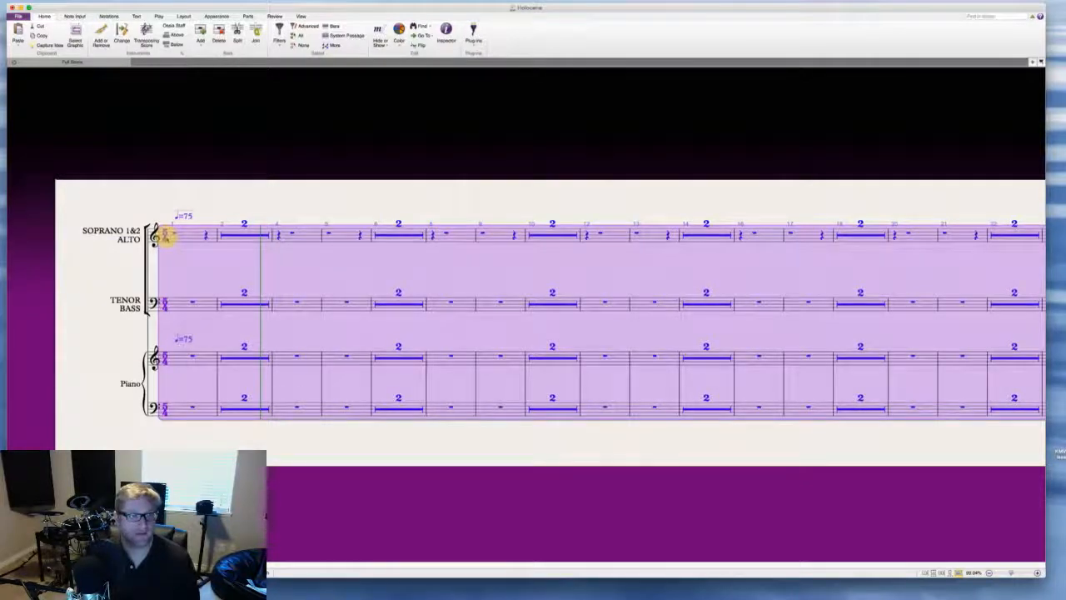
key(ctrl+z)
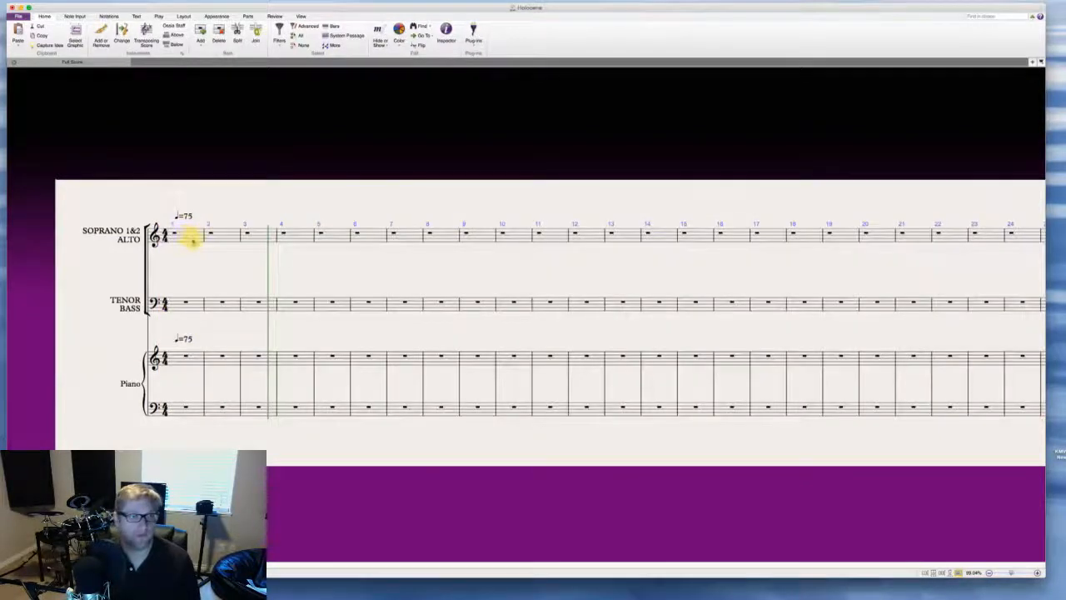
Step: Apply a 5/4 time signature to bar 1 only, with 4/4 resuming at bar 2
click(192, 239)
key(t)
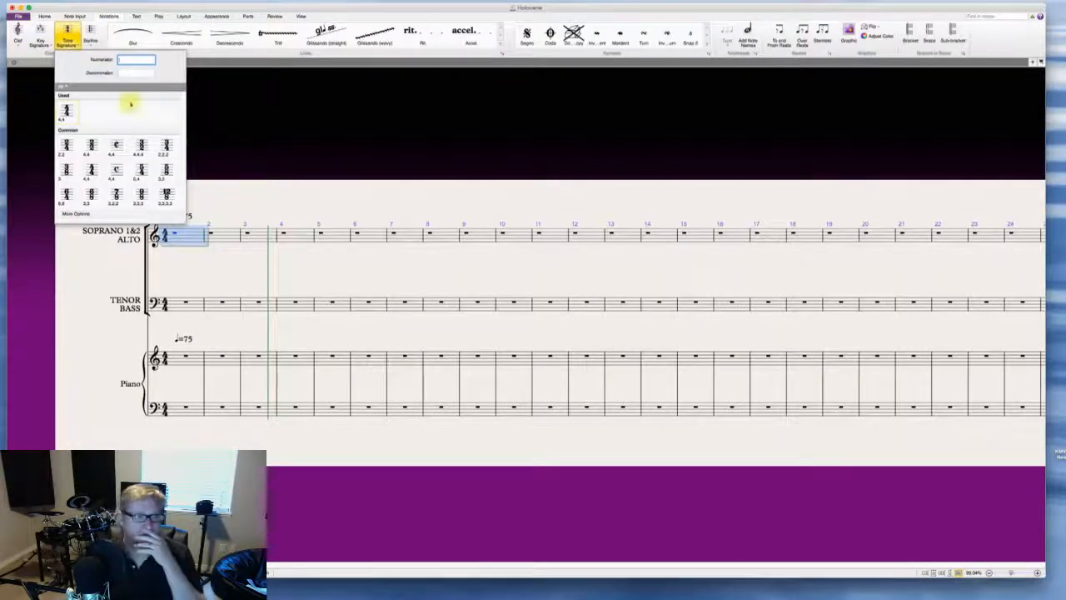
click(141, 170)
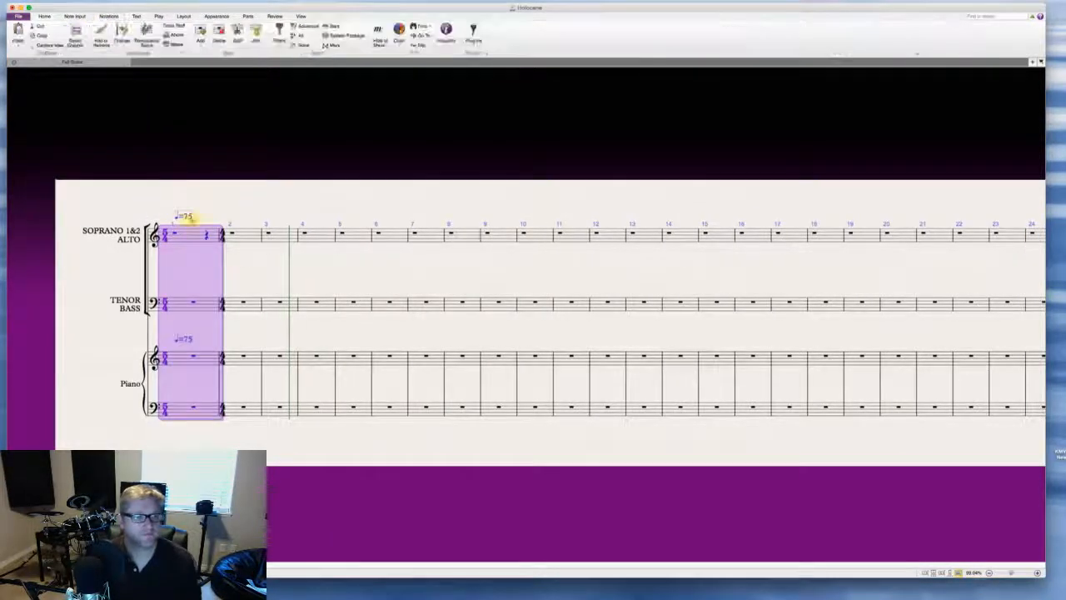
key(Escape)
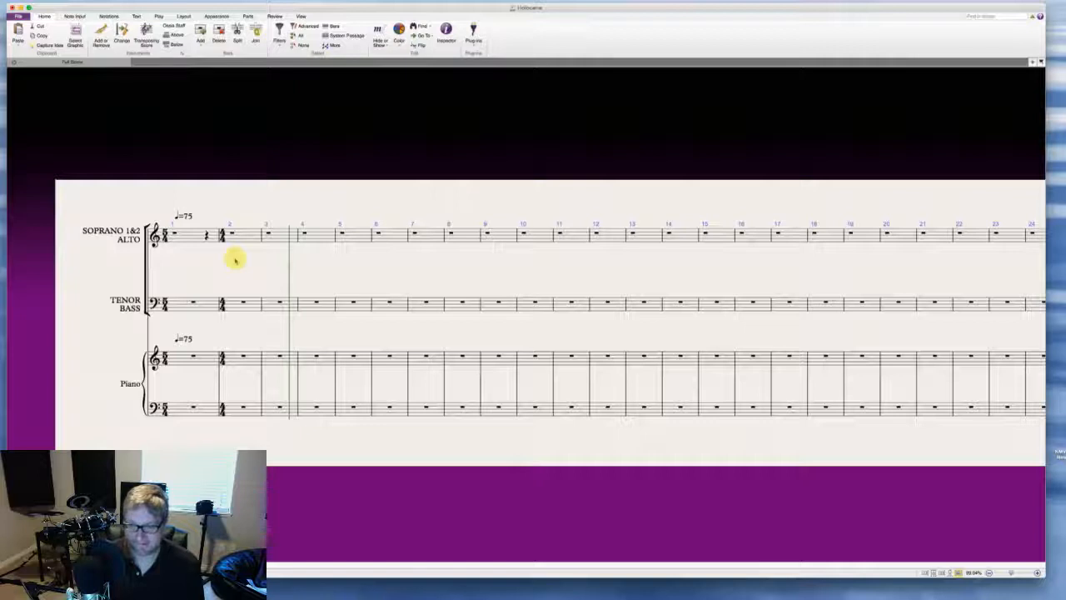
Step: Apply a 2/4 time signature at bar 4, with 4/4 resuming after that passage
click(321, 236)
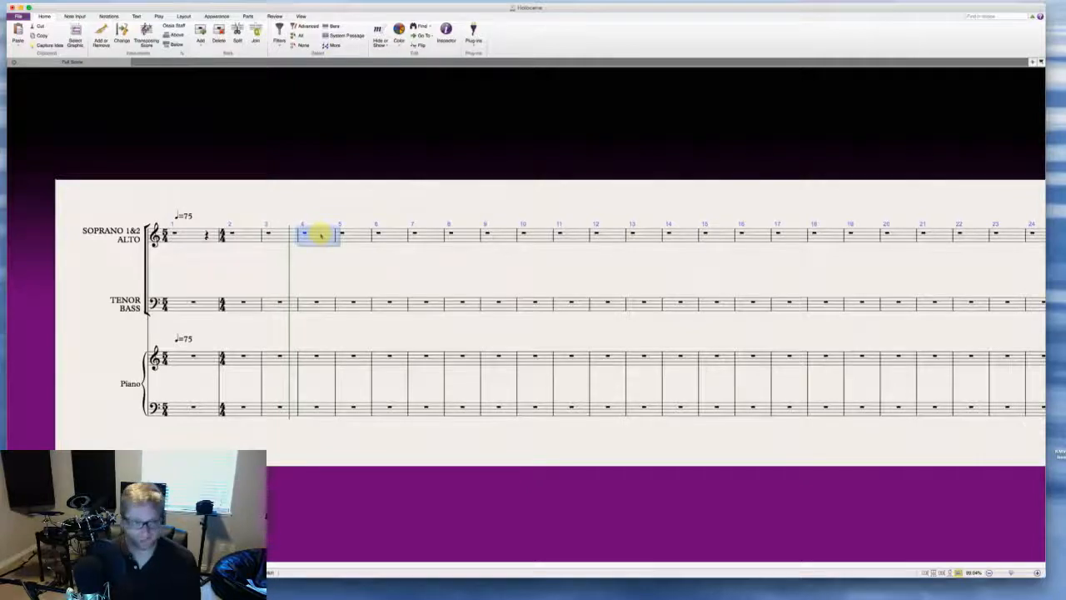
key(t)
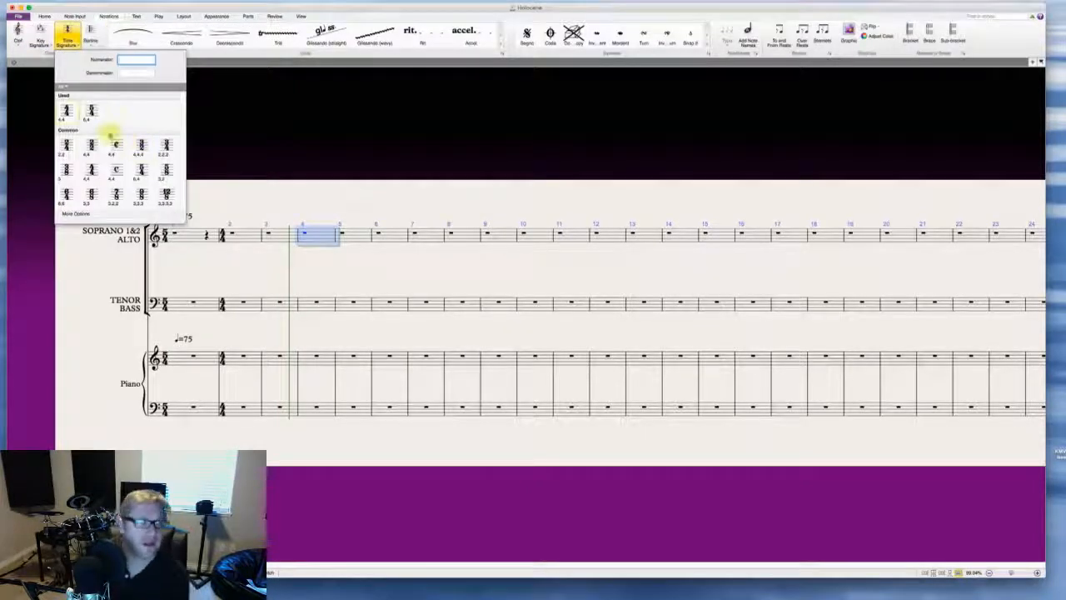
click(66, 147)
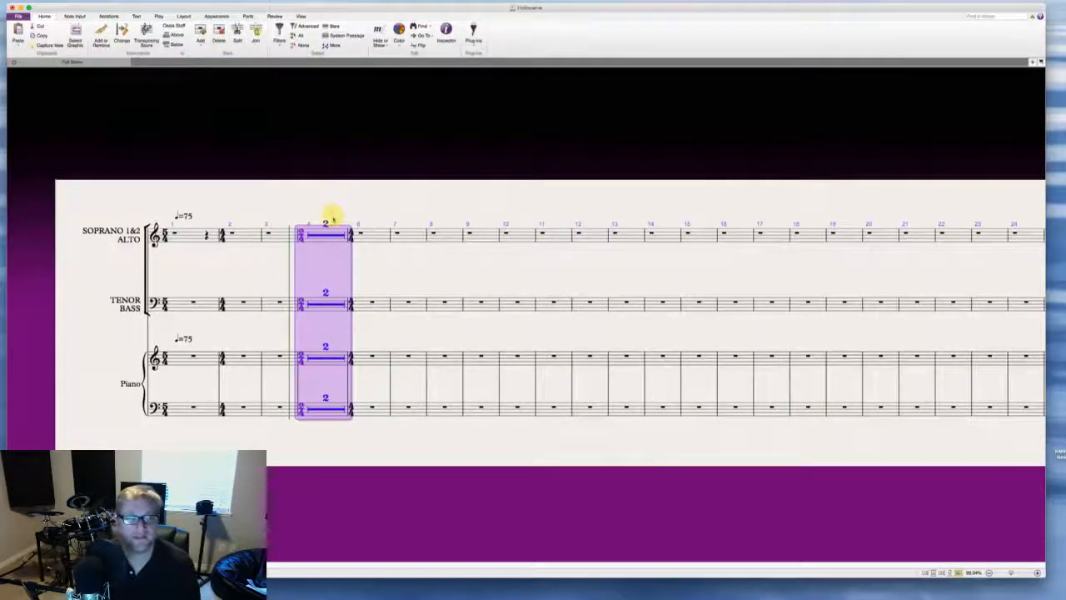
key(Escape)
Step: Delete bar 5, the second of the two 2/4 bars, leaving a single 2/4 bar
click(328, 230)
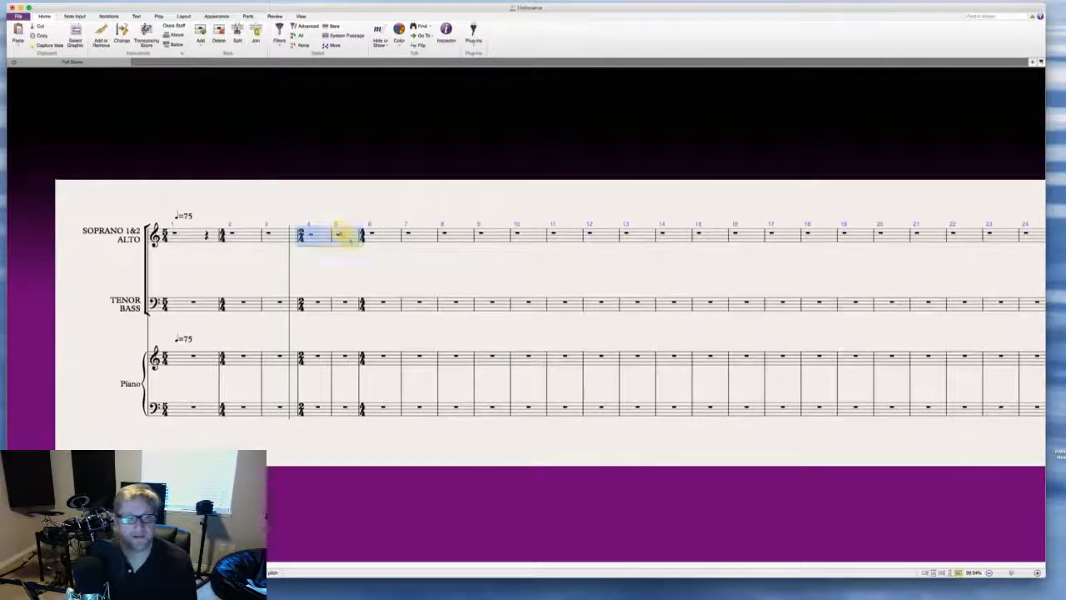
click(349, 239)
key(super+BackSpace)
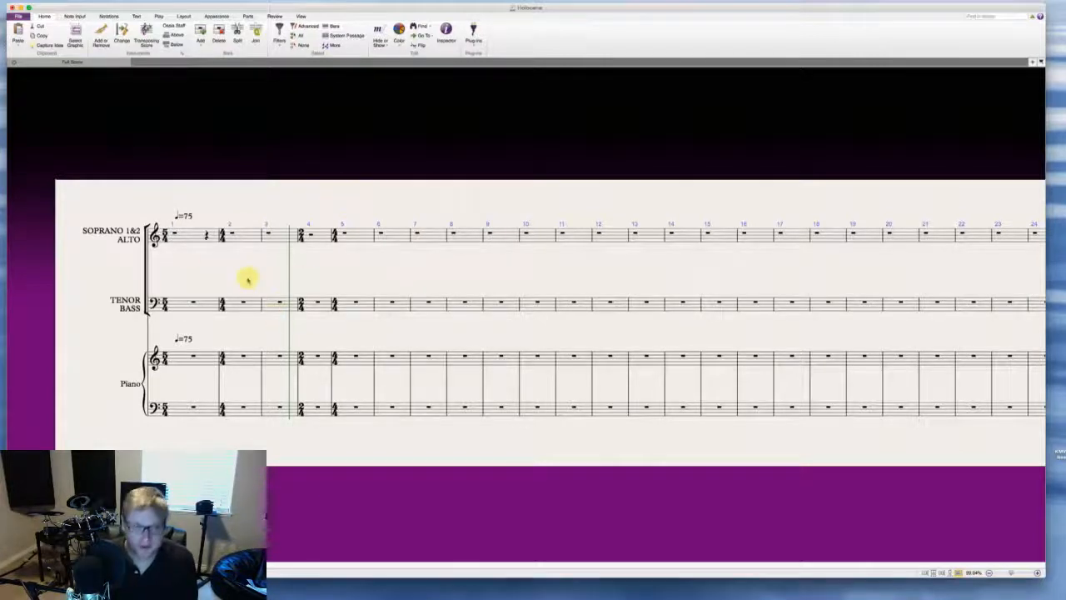
Step: Reset bars 1 to 3 of the soprano/alto staff to full-bar rests
click(195, 233)
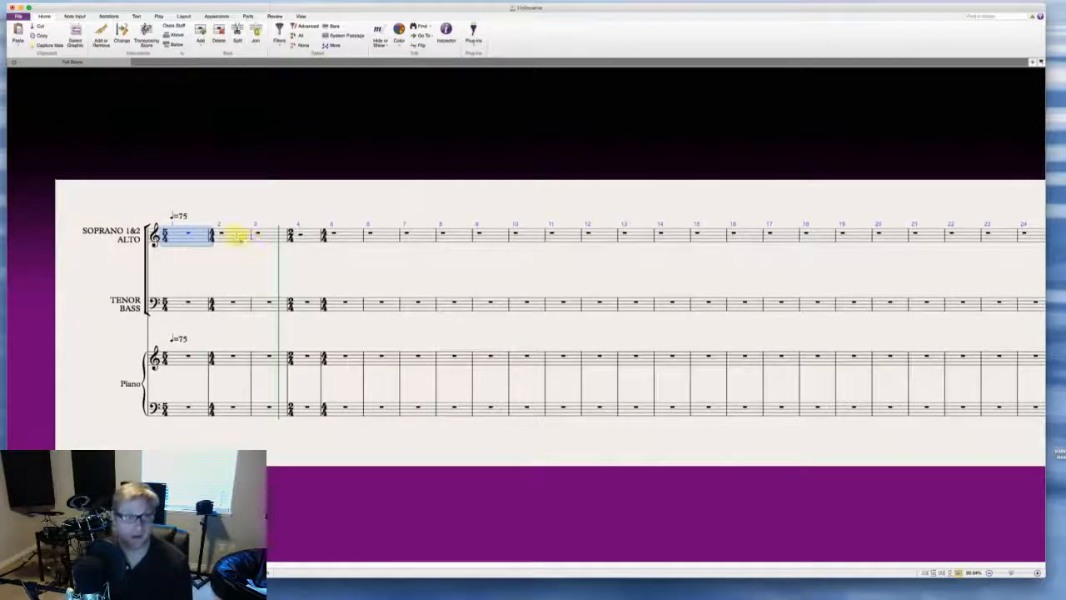
click(240, 234)
click(271, 235)
key(Delete)
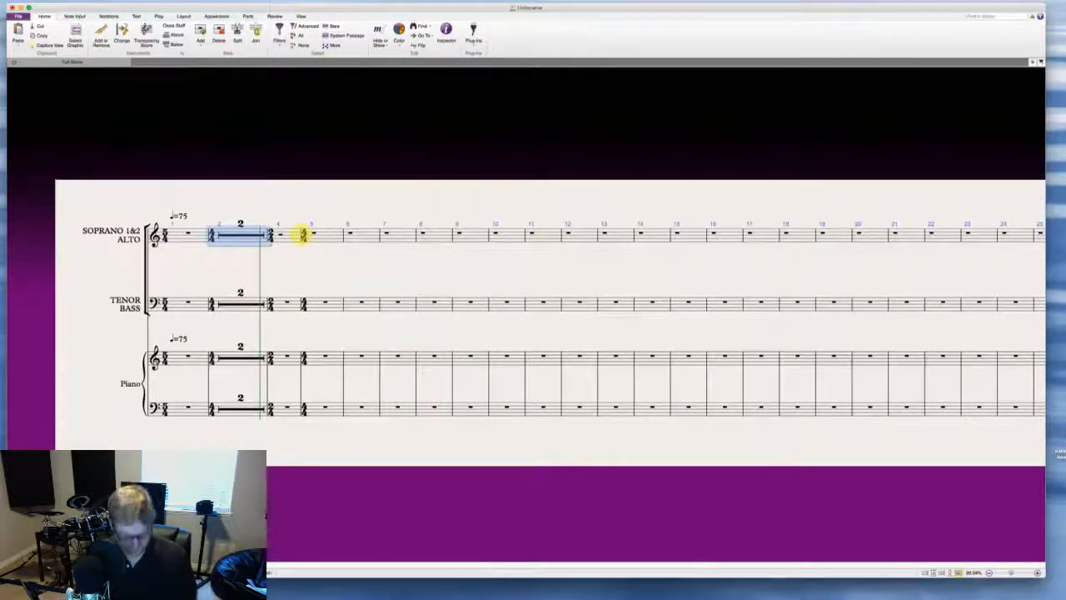
Step: Enter the sixteenth notes C, G, C, G on the first beat of bar 1 in the upper piano staff
click(197, 358)
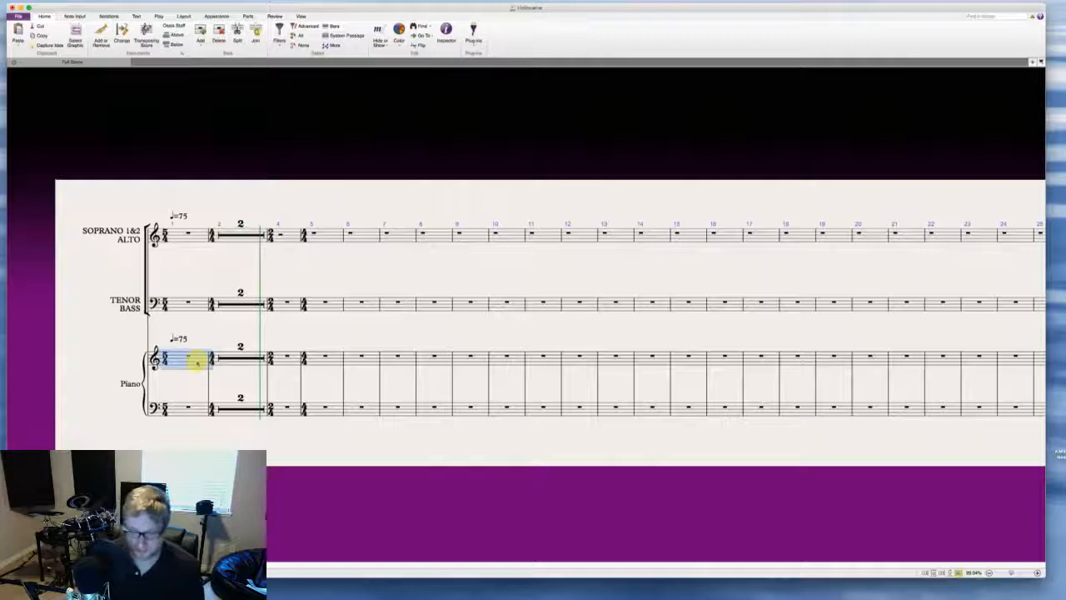
key(c)
key(g)
key(c)
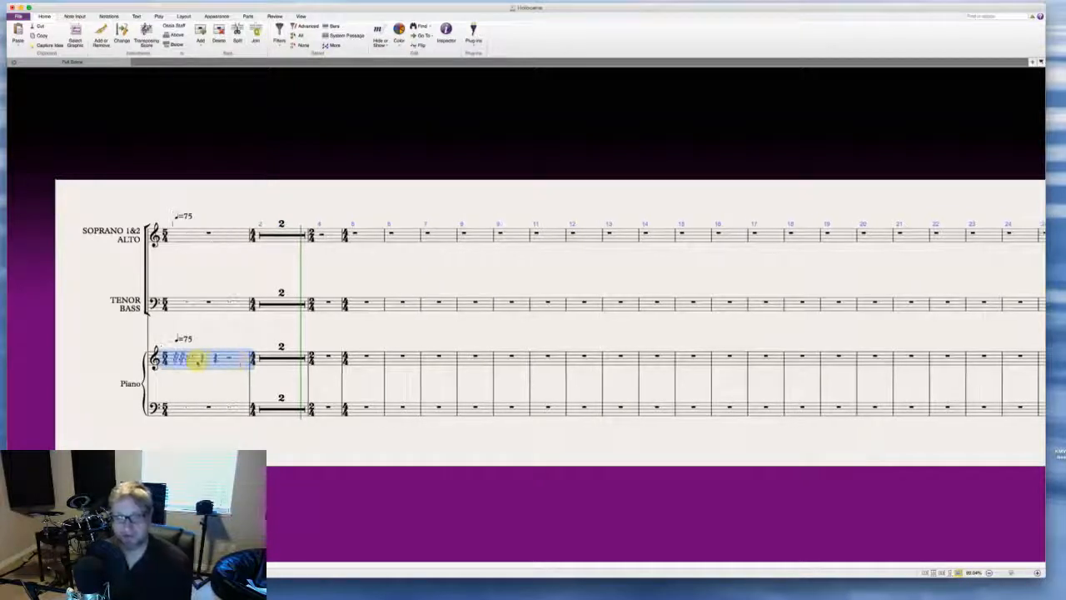
key(g)
key(Left)
key(Left)
key(Left)
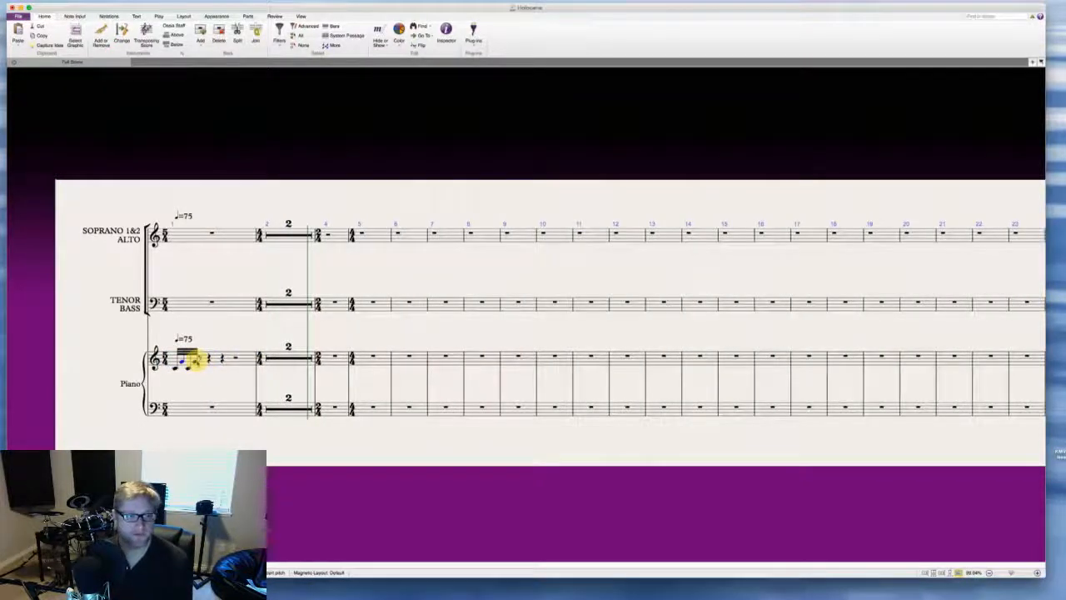
key(2)
key(g)
key(c)
key(g)
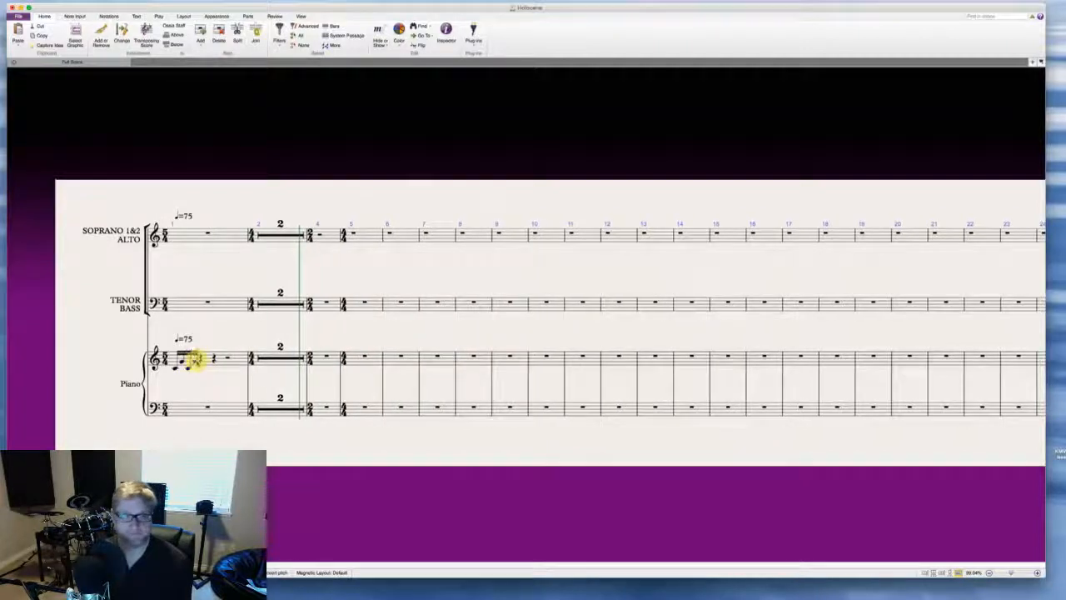
Step: Add three E notes after the sixteenth notes to fill the second beat of bar 1 in the upper piano staff
key(Escape)
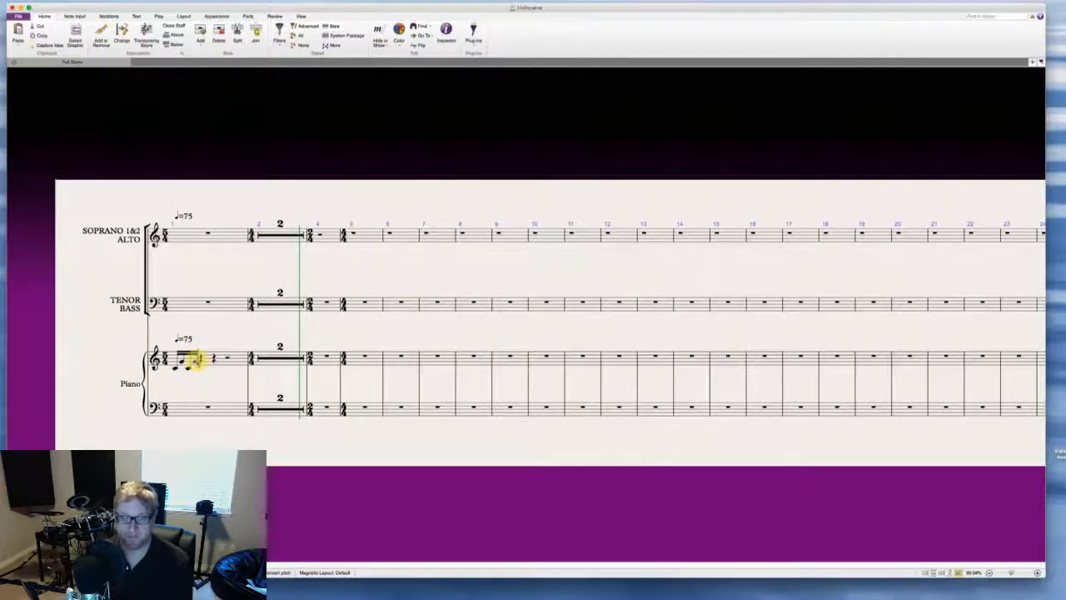
key(e)
key(e)
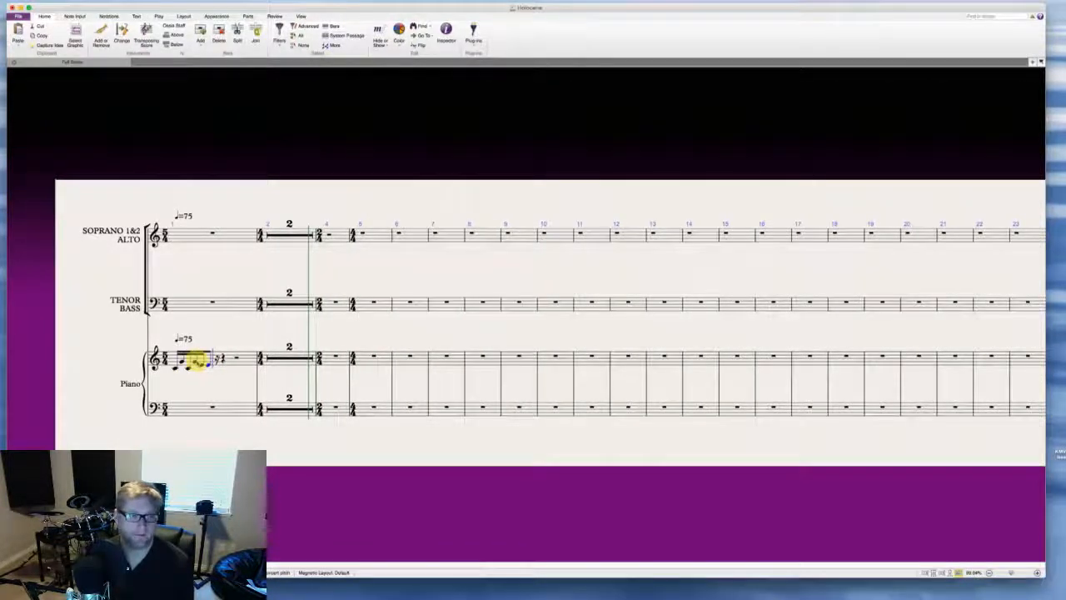
key(2)
key(e)
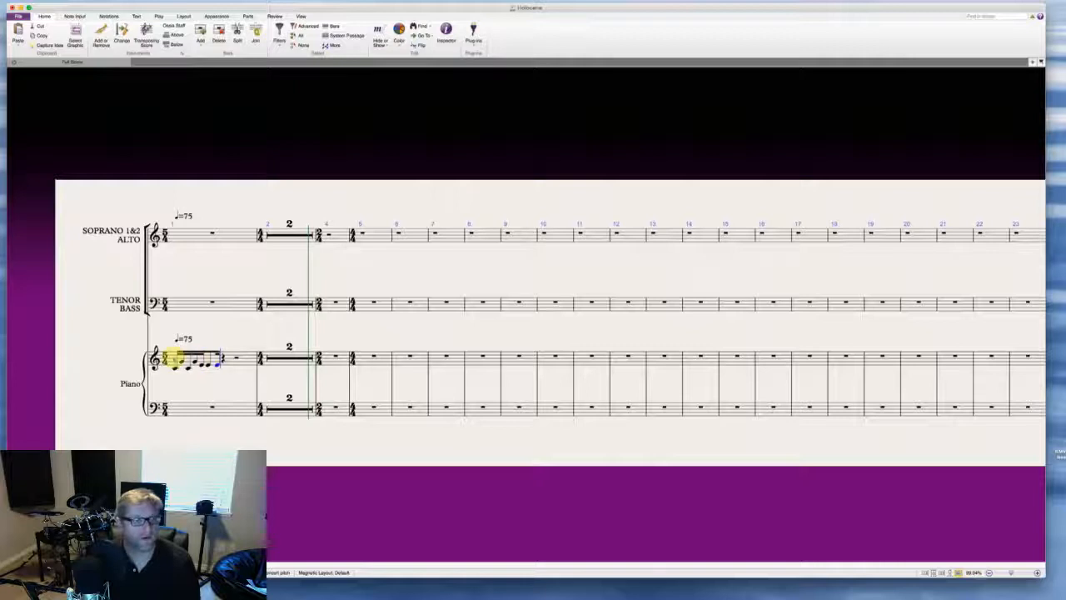
Step: Find the time signature command from bar 1's time signature and define a custom 5/4 time signature with its full options
click(163, 358)
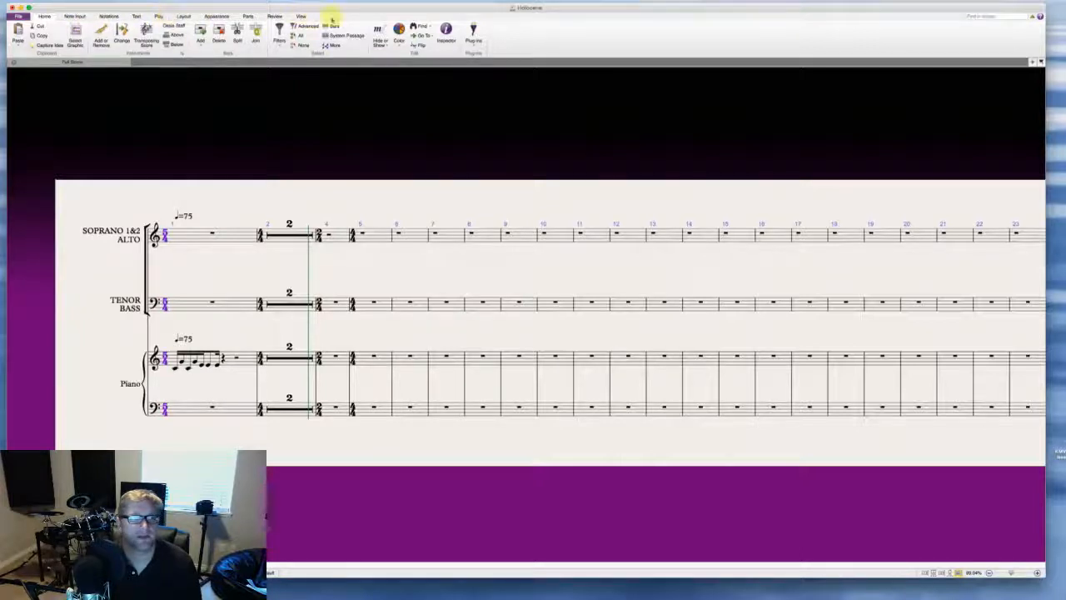
click(997, 17)
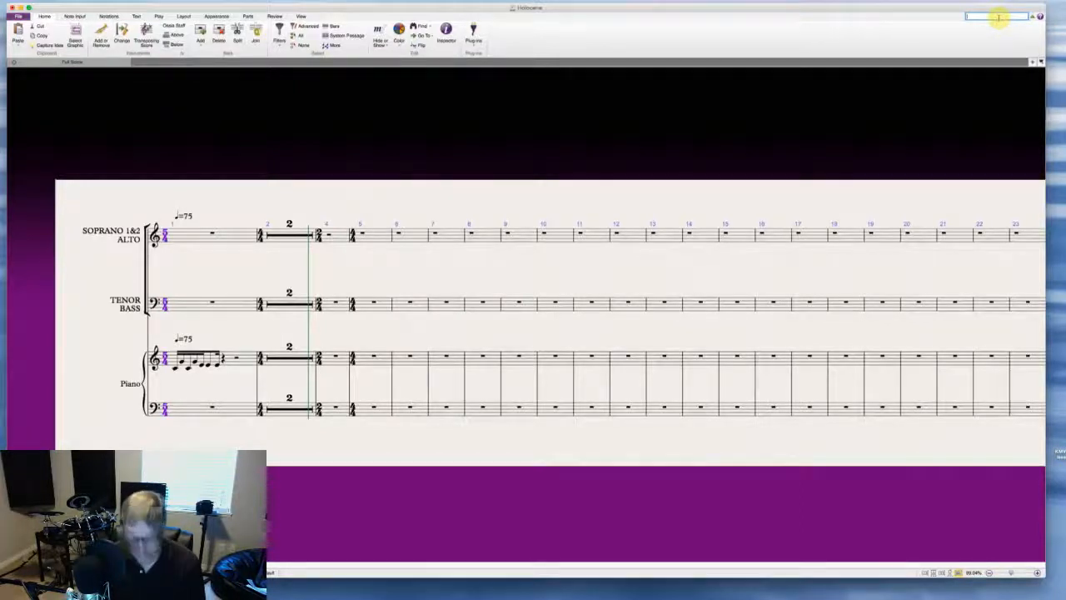
text(time)
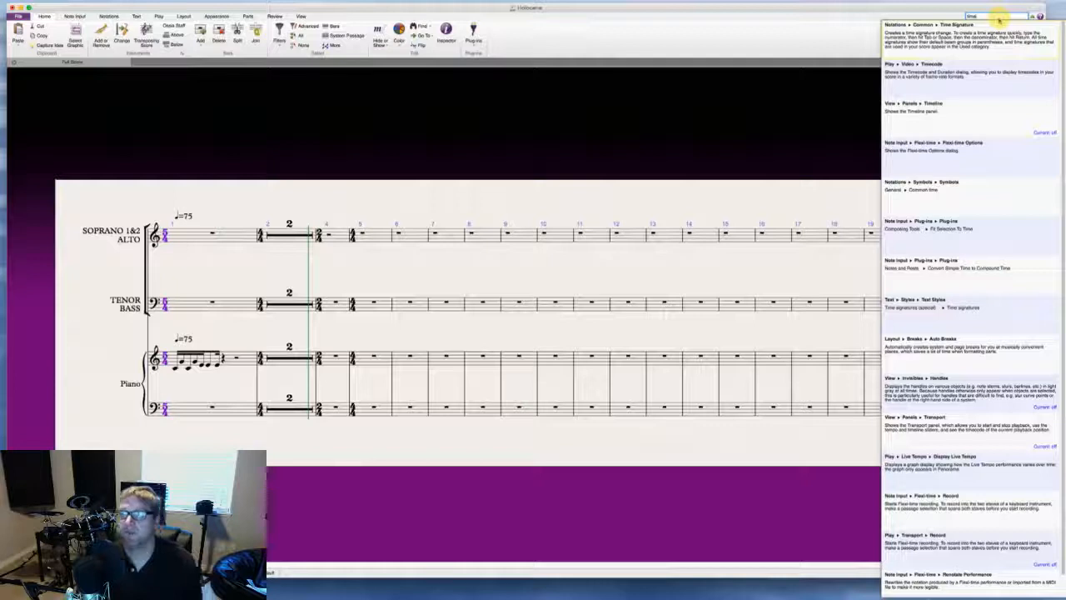
click(987, 35)
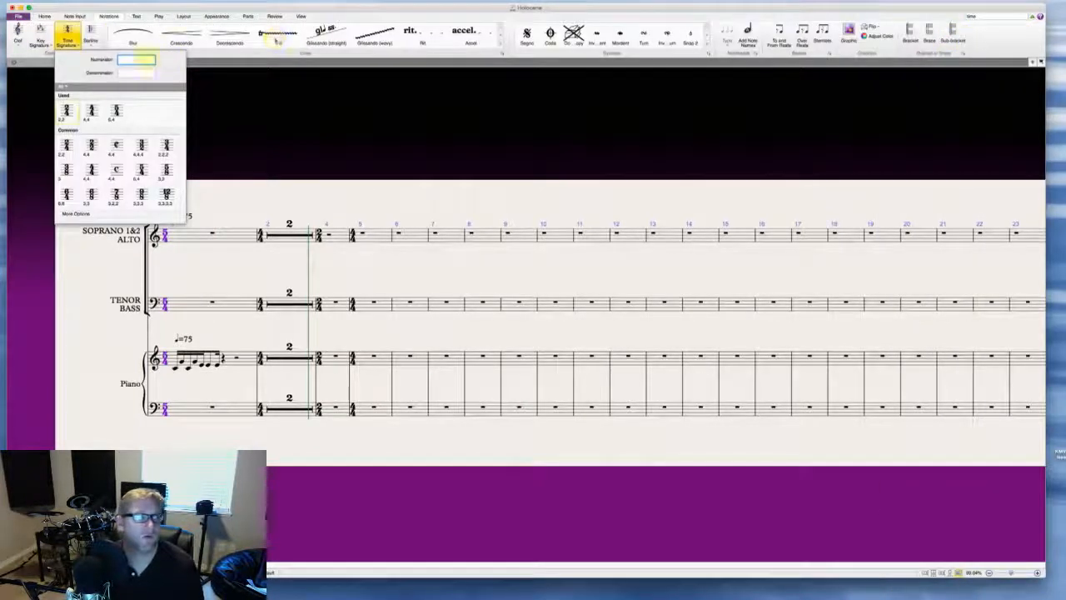
click(79, 213)
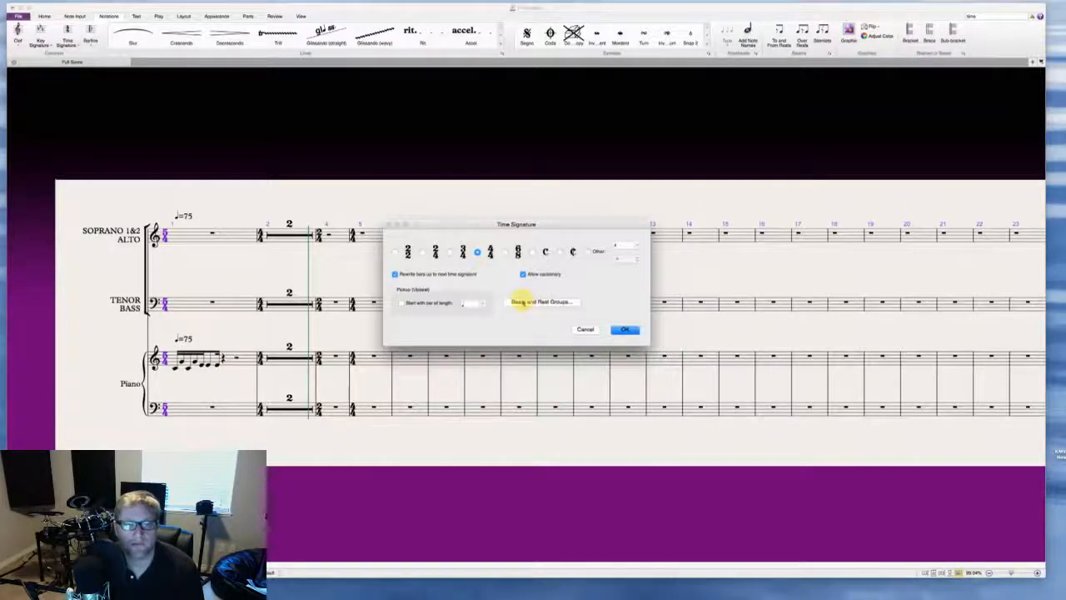
click(522, 302)
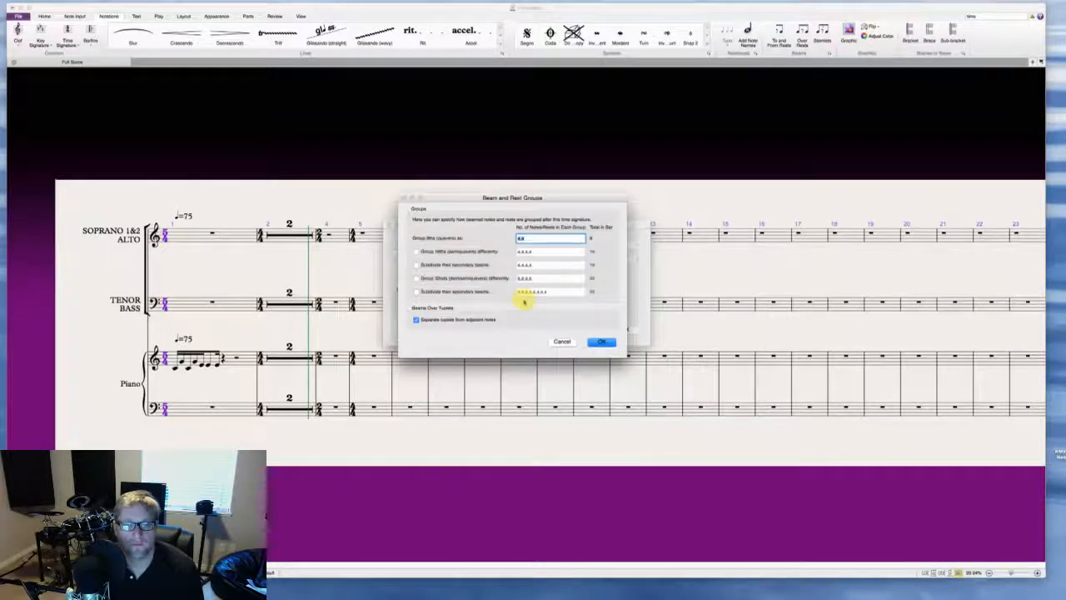
click(562, 342)
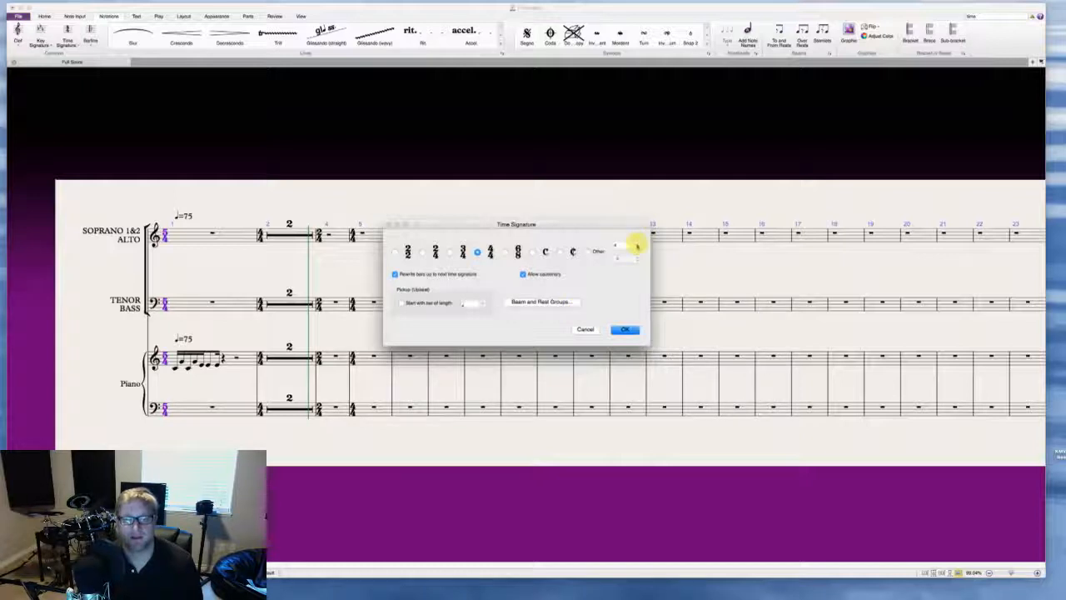
click(591, 251)
click(636, 244)
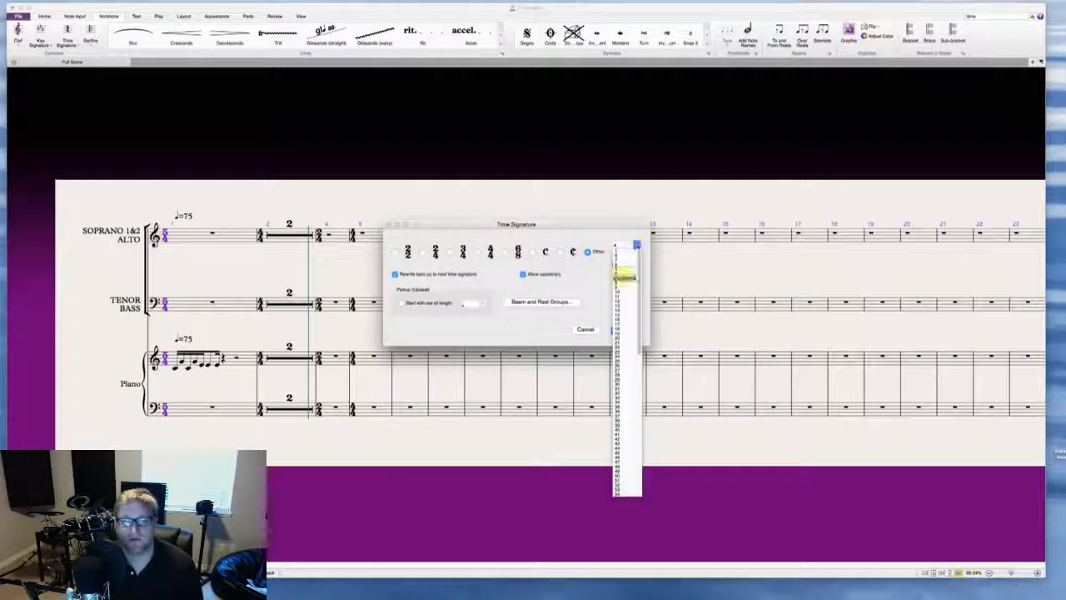
click(616, 269)
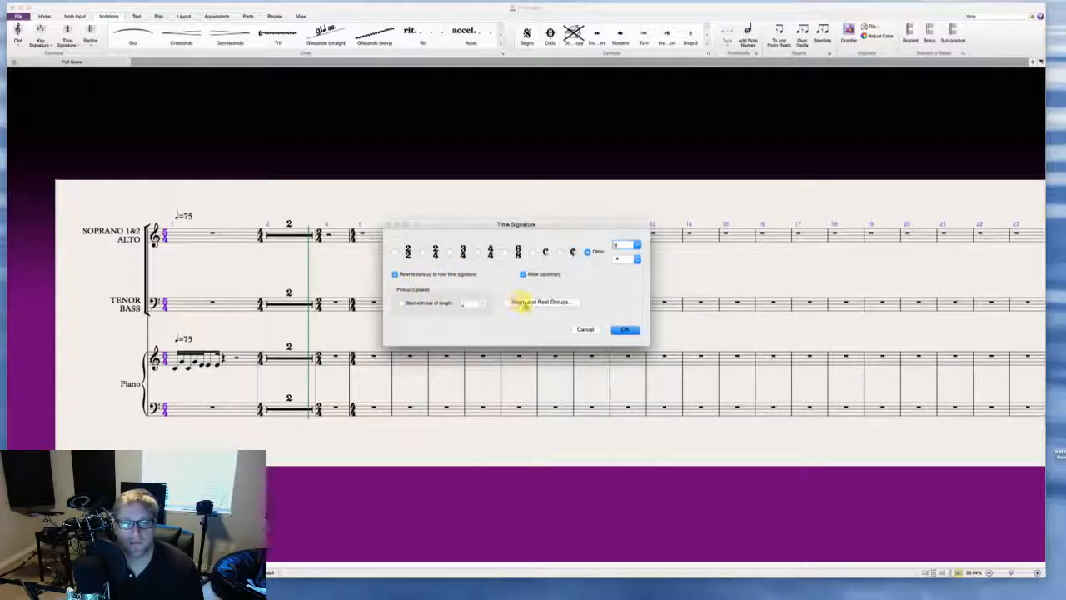
Step: Set the 5/4 time signature's eighth-note beam and rest groups to 2,2,2,2,2
click(514, 301)
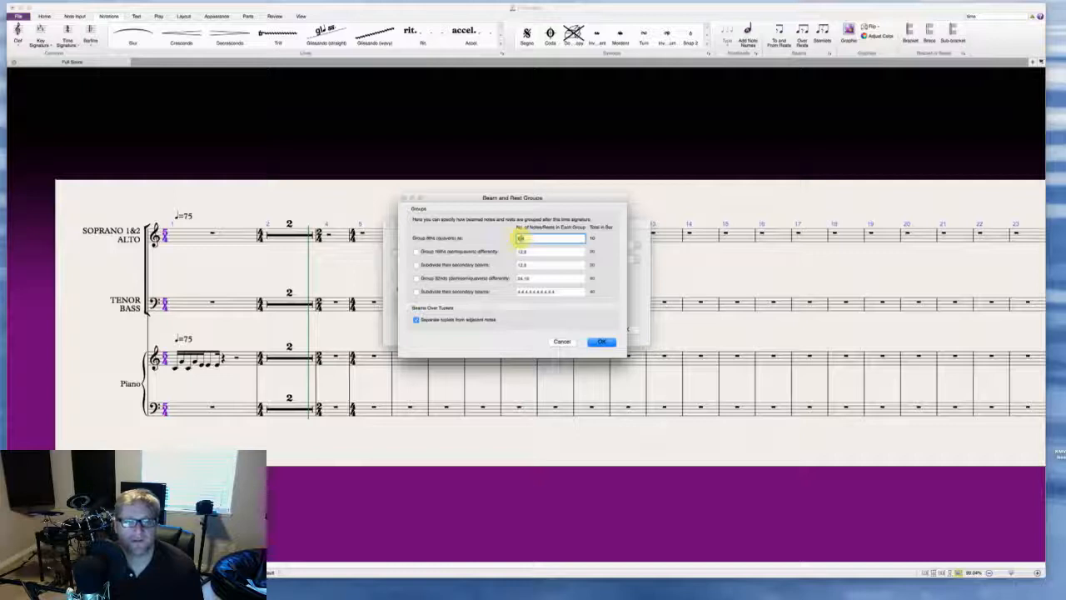
click(519, 239)
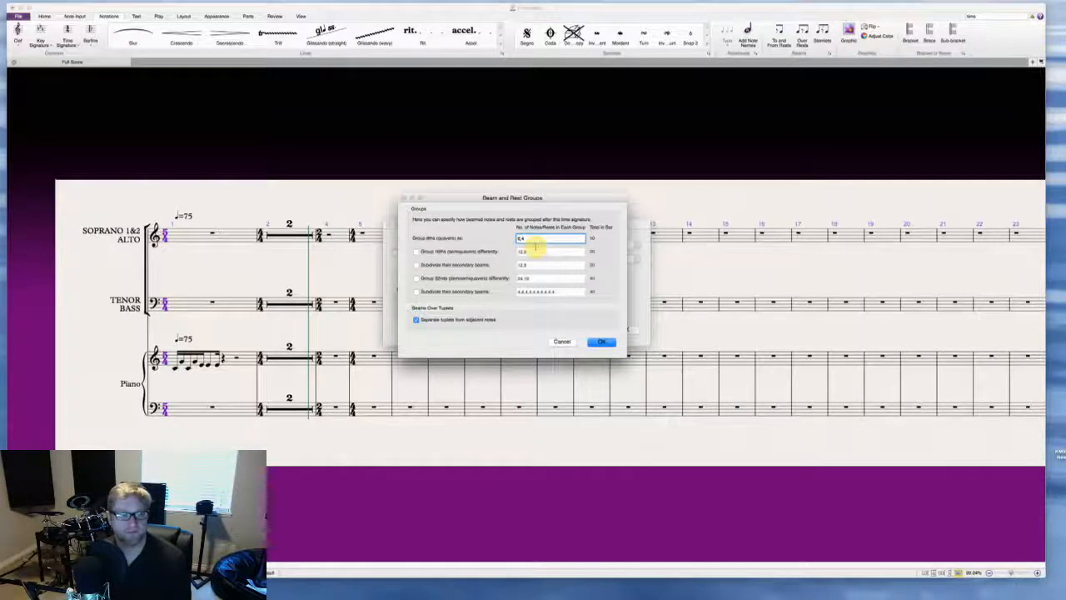
text(4)
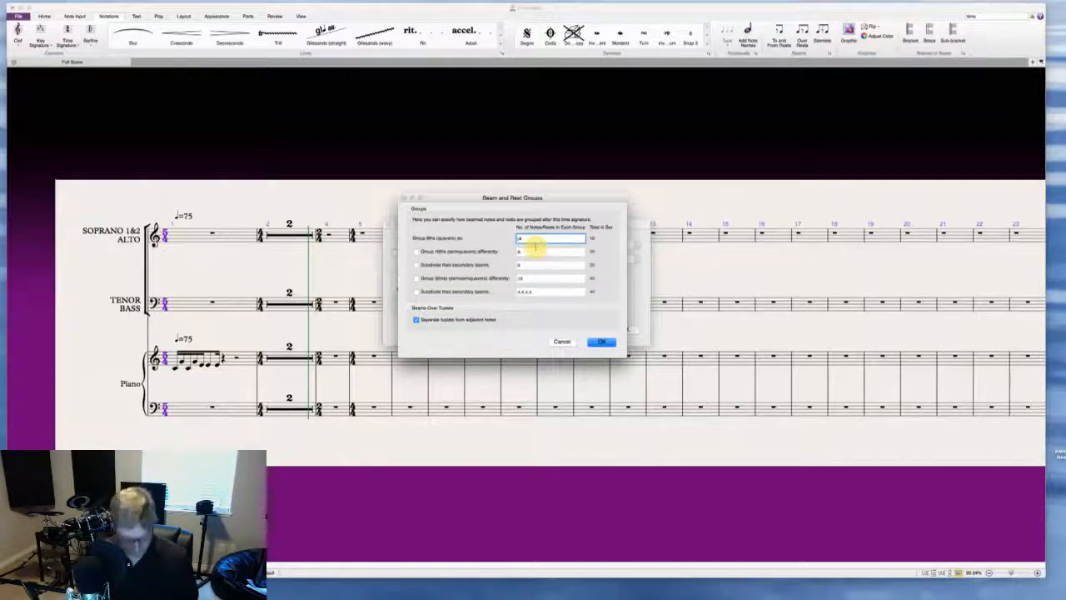
text(2,2,2,)
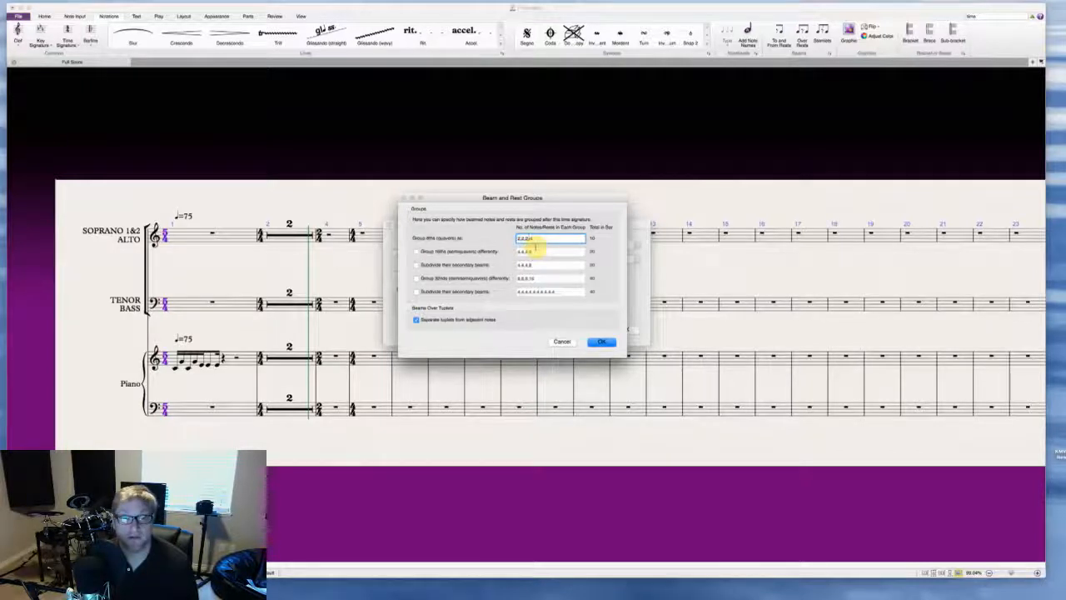
text(2,)
key(Delete)
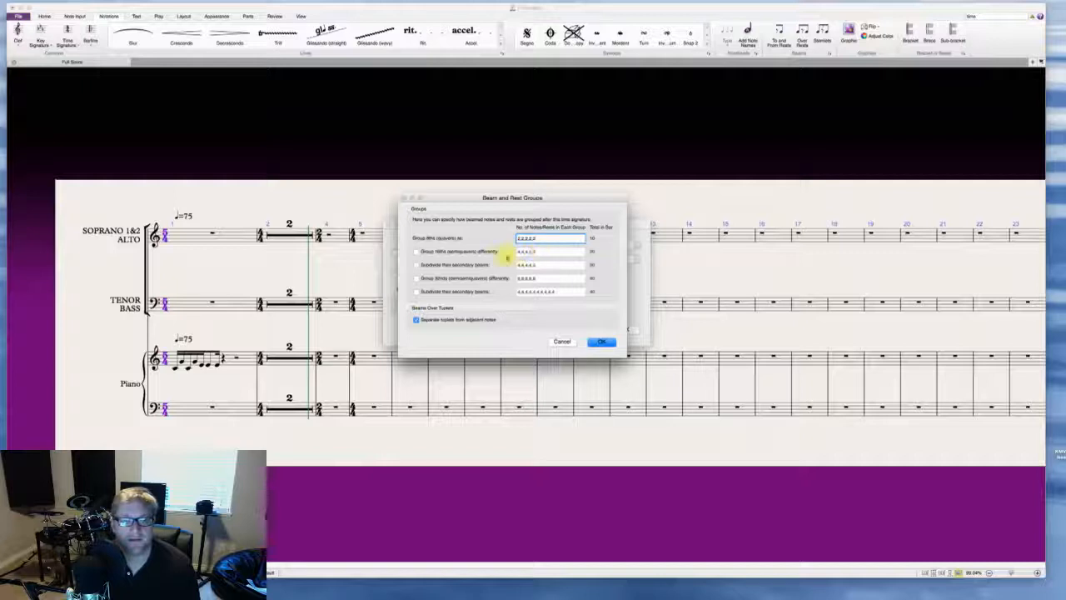
Step: Enable separate grouping of 16ths as 4,4,4,4,4 and of 32nds, with subdivided secondary beams, and accept the beam groups
click(417, 251)
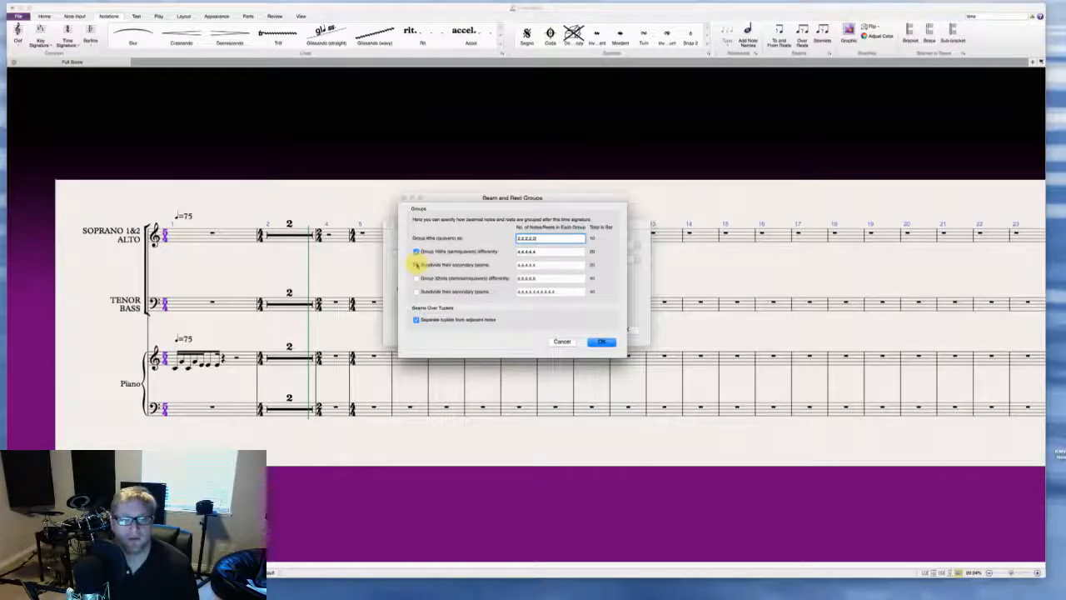
click(415, 264)
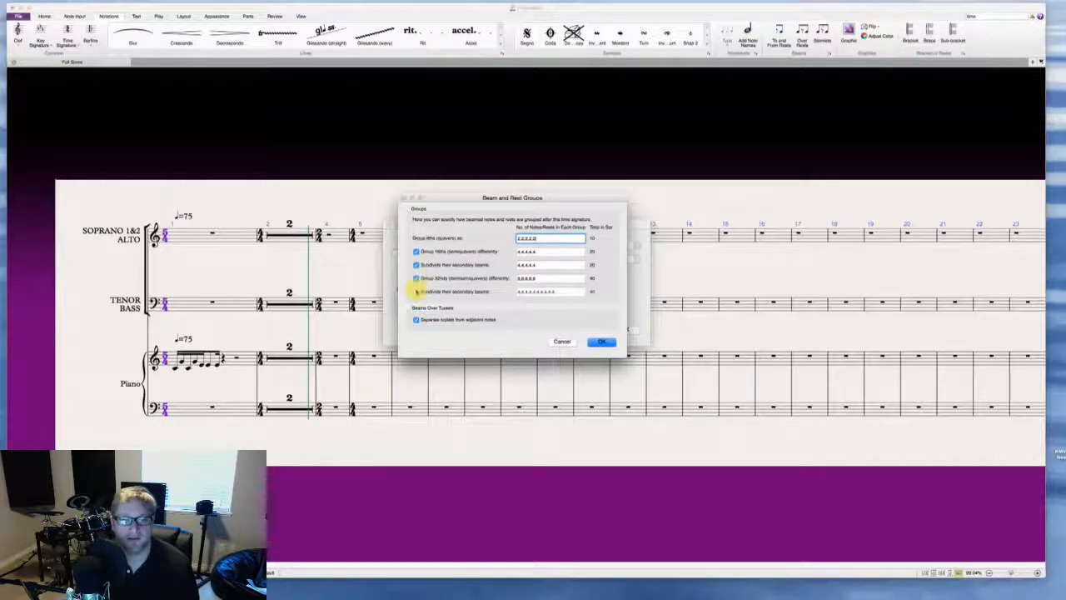
click(601, 342)
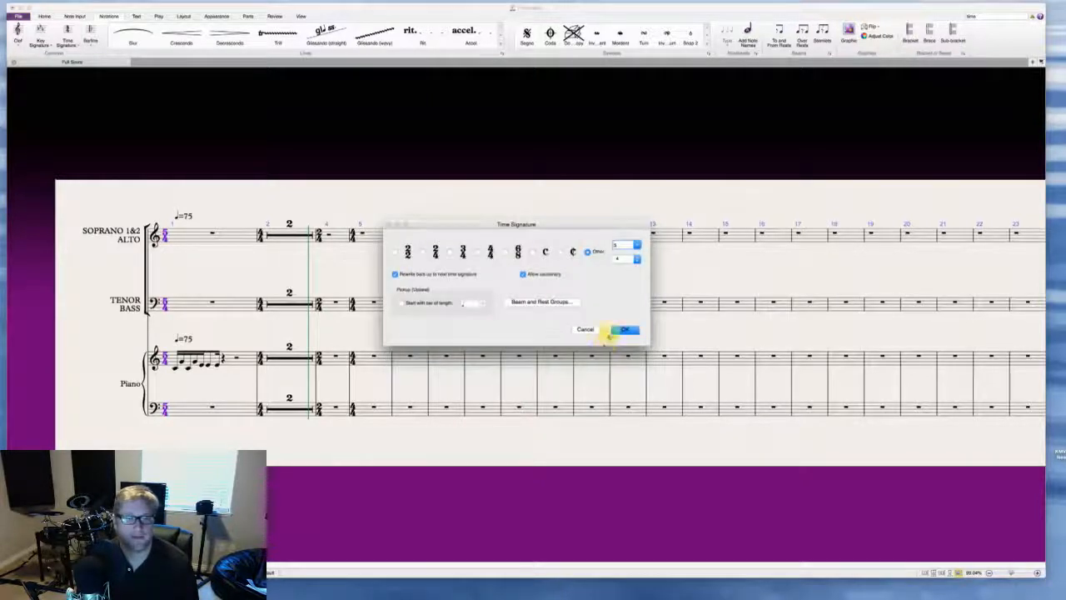
Step: Place the regrouped 5/4 time signature at bar 2 and copy it to bar 1, rewriting the bars up to the next time signature
click(624, 330)
key(Escape)
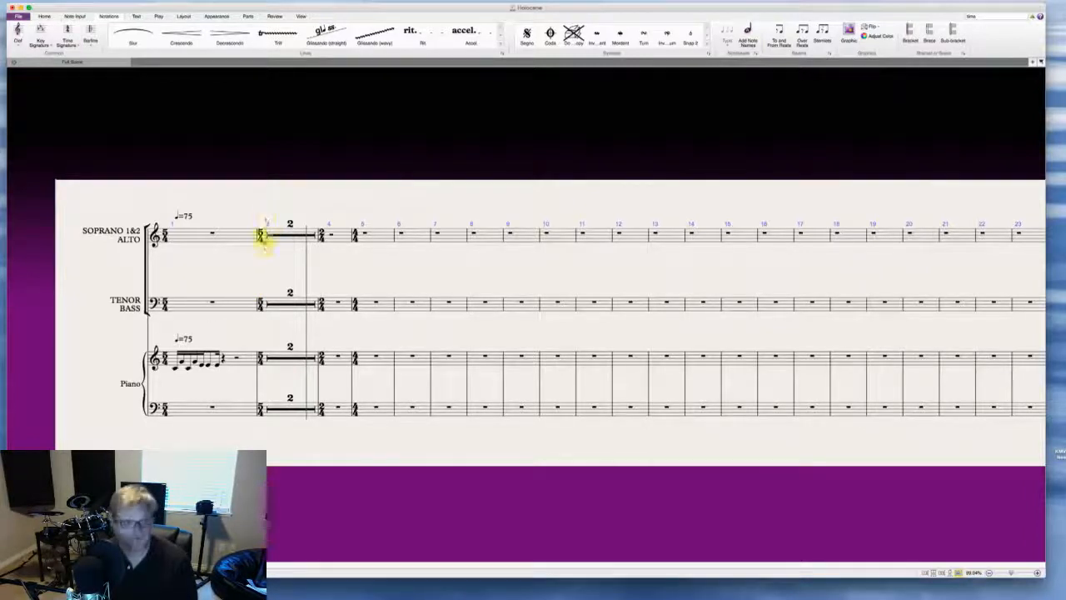
click(260, 236)
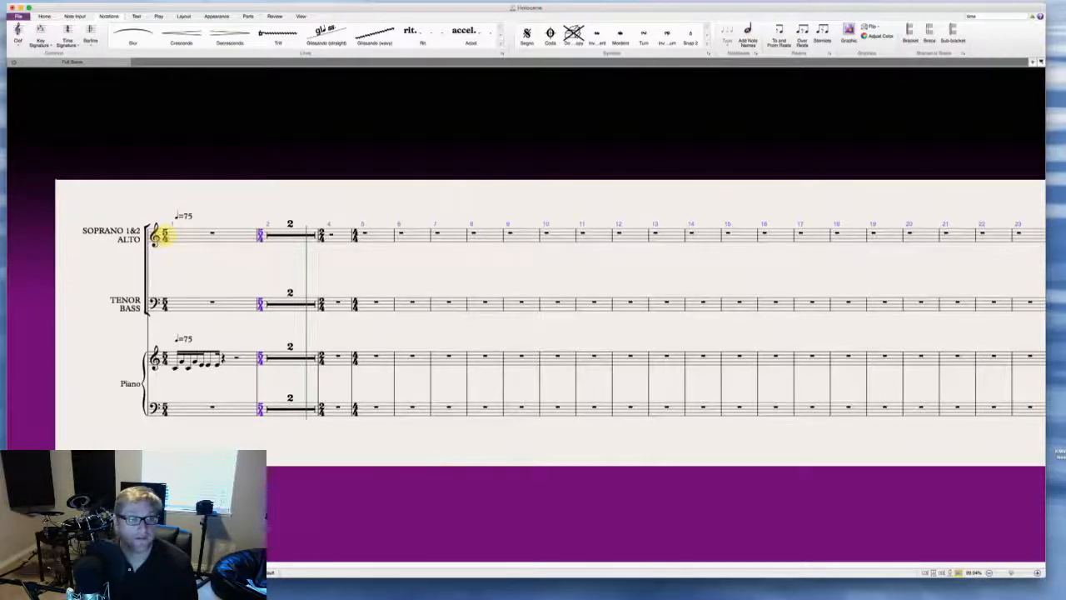
key(Delete)
click(583, 301)
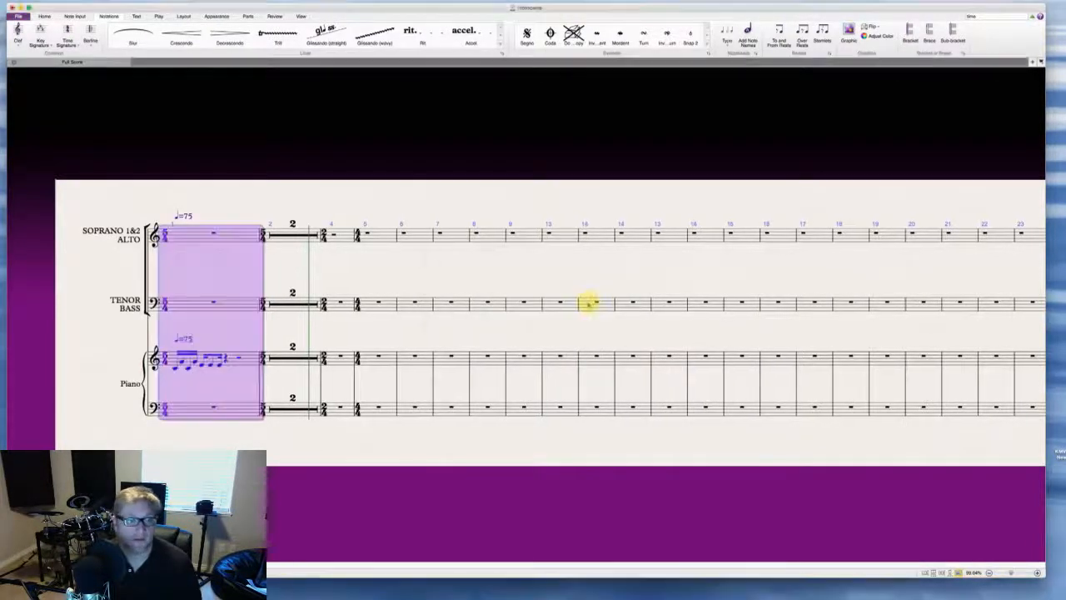
key(Escape)
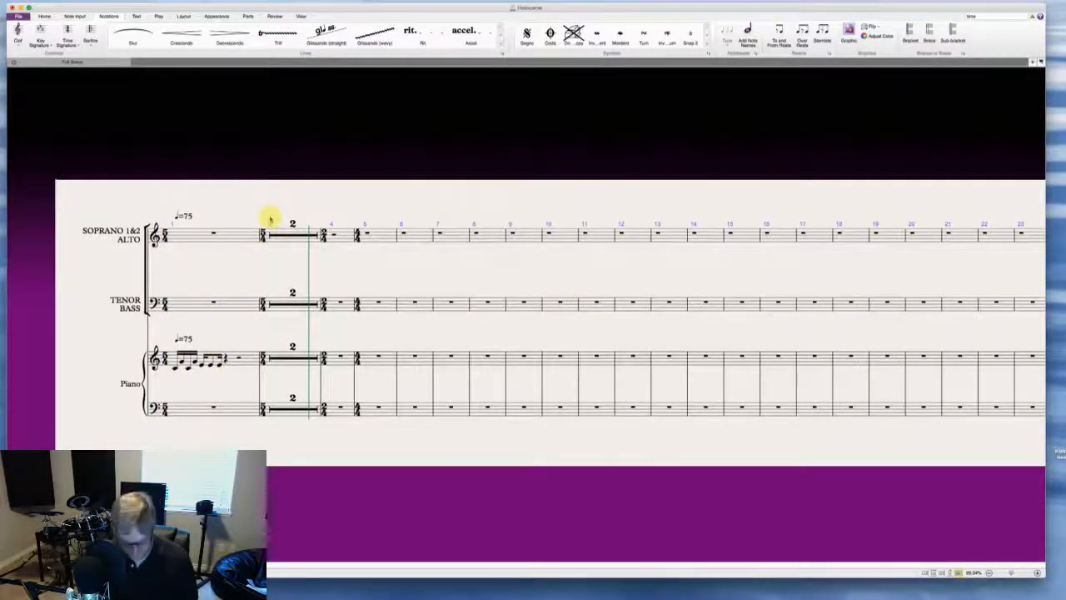
Step: Copy the 4/4 time signature from bar 5 over the time signature at bar 2
click(357, 234)
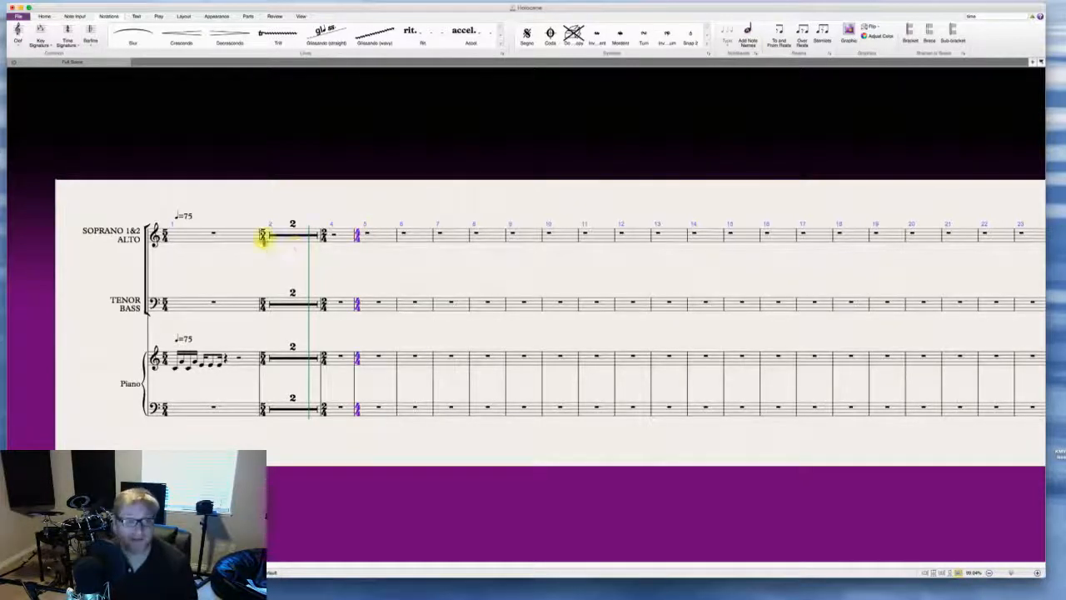
click(262, 234)
key(Escape)
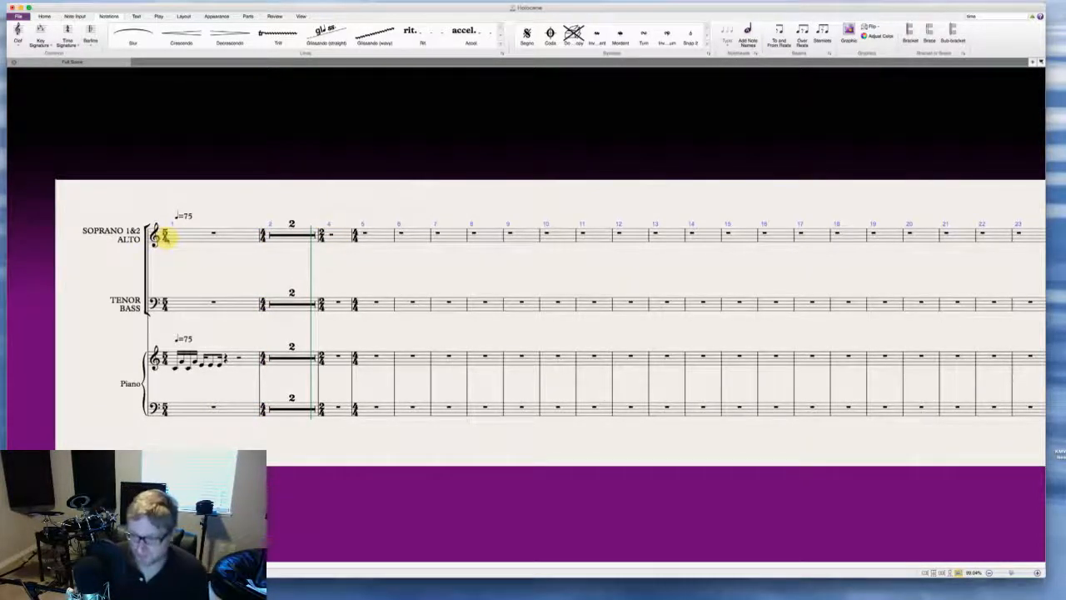
click(166, 236)
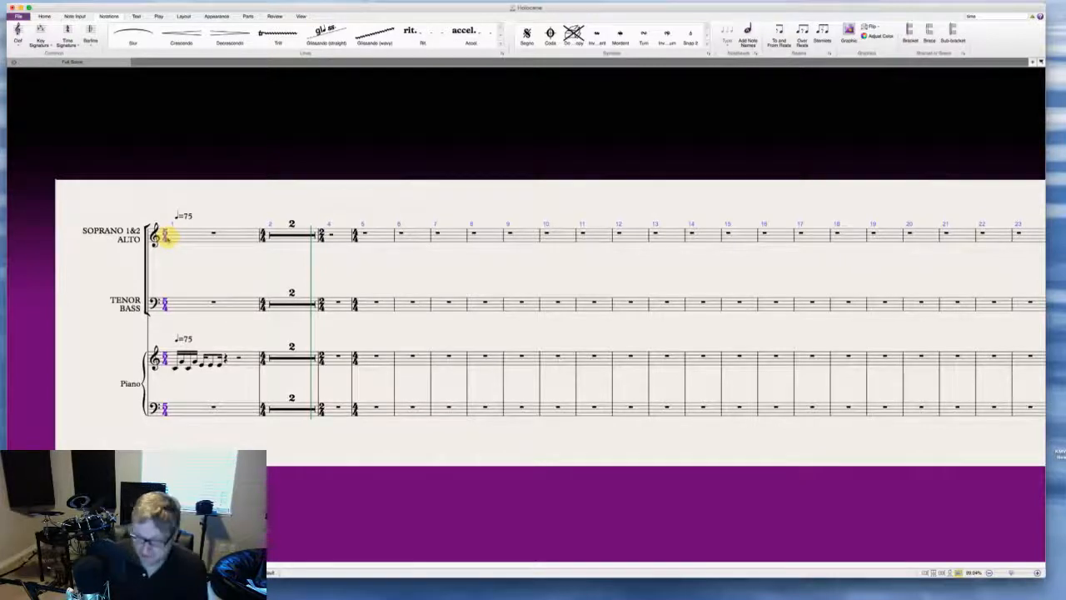
key(Escape)
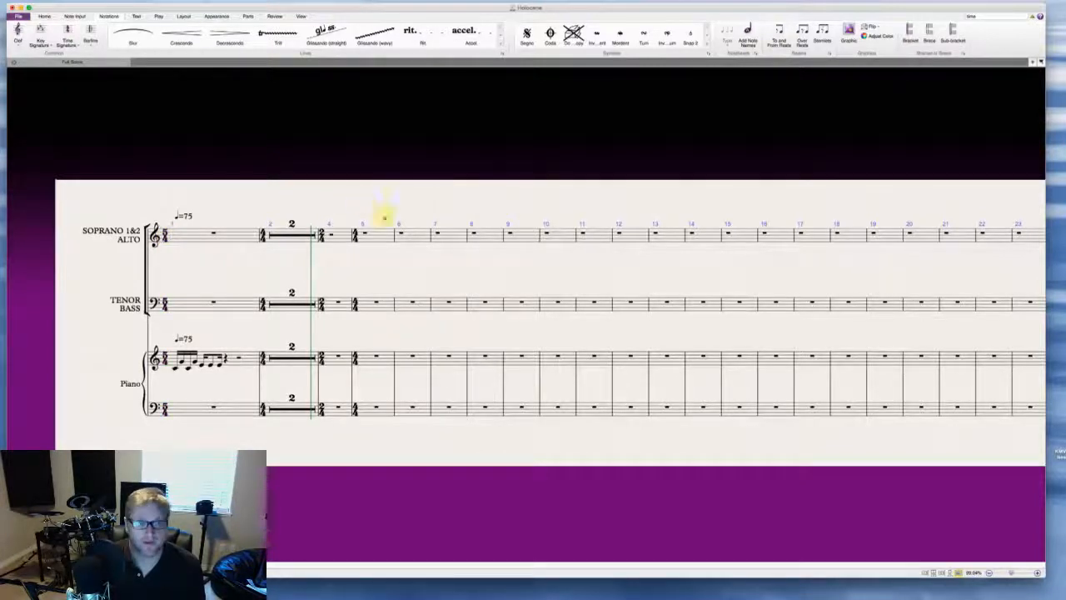
Step: Add an end repeat barline at the end of bar 5
right_click(385, 221)
mouse_move(408, 229)
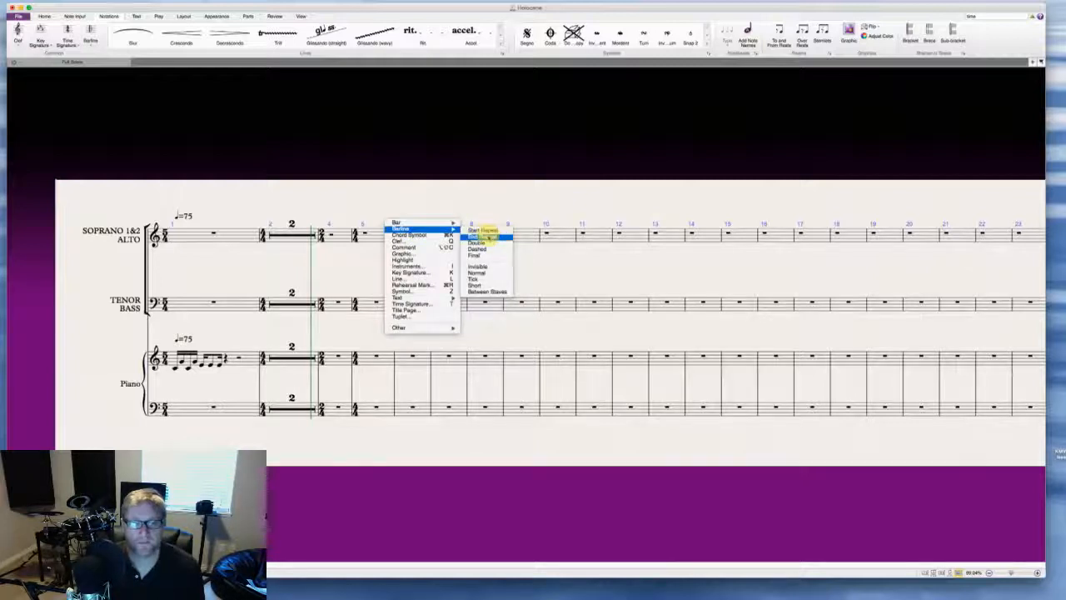
click(485, 230)
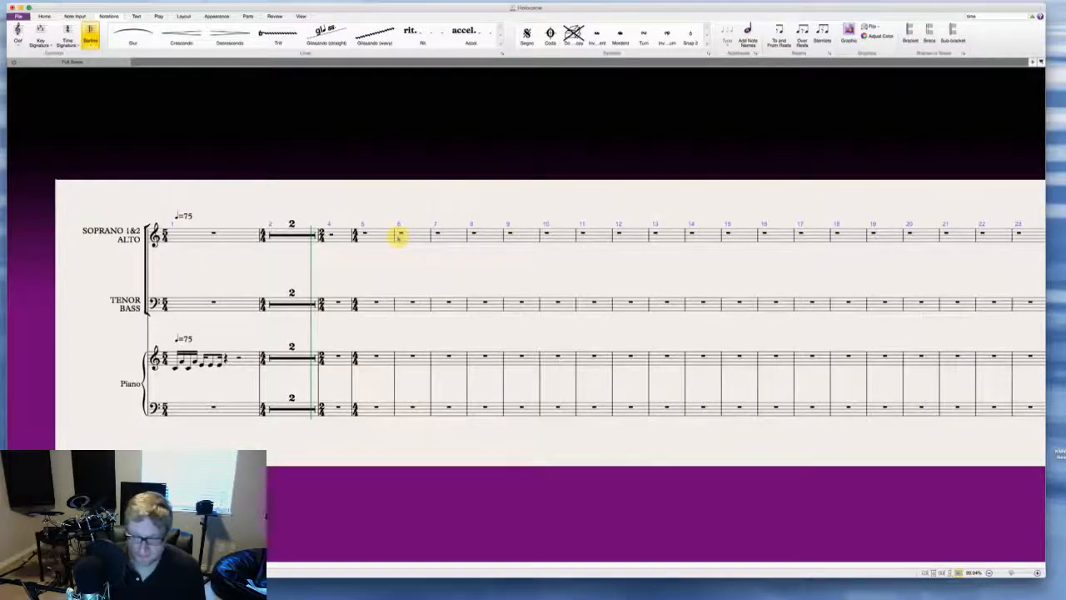
click(398, 235)
key(Escape)
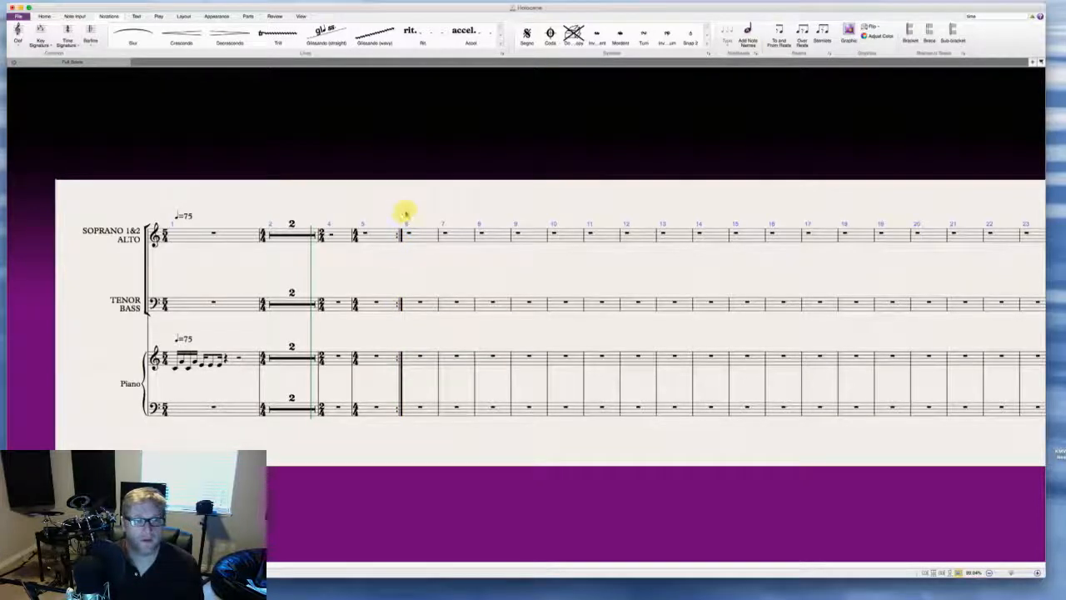
Step: Reset bars 4 and 5 of the soprano/alto staff to full-bar rests
click(342, 237)
key(Delete)
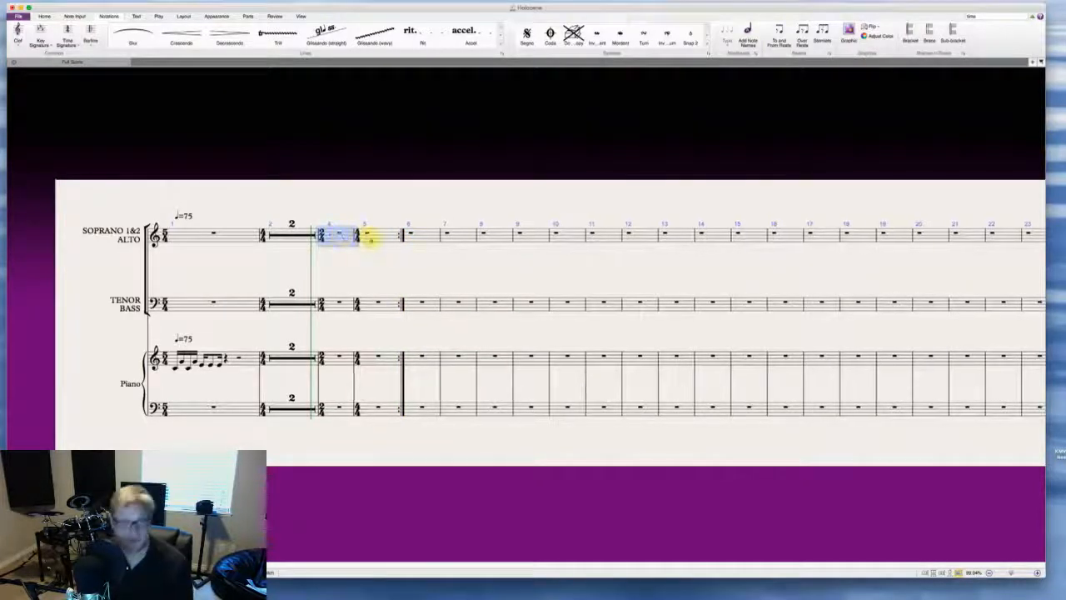
click(370, 237)
key(Delete)
key(Escape)
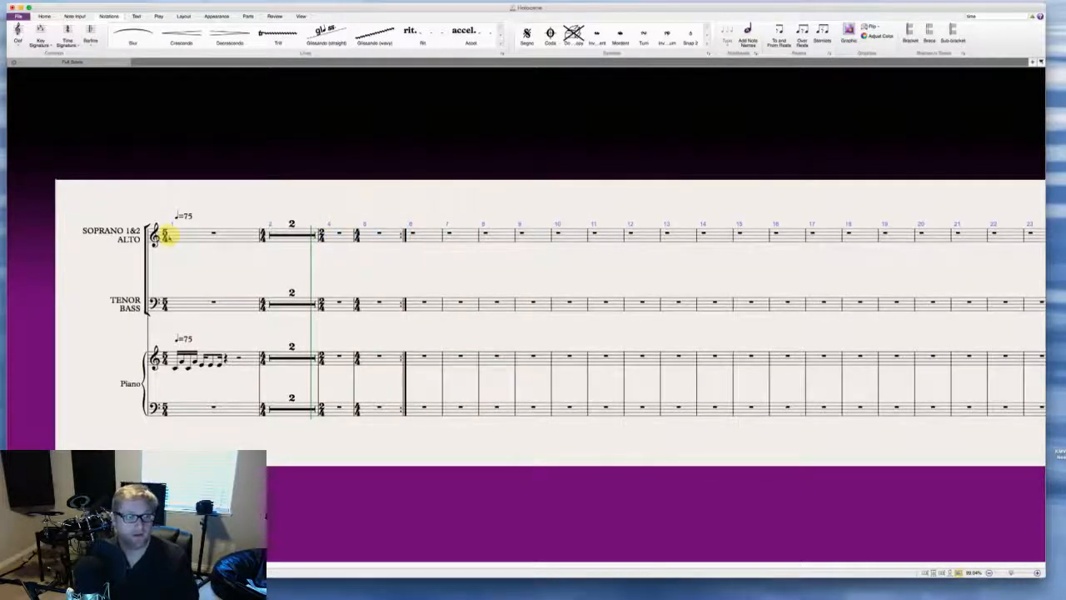
Step: Try to copy bar 1's 5/4 time signature to bar 6 with the following bars rewritten, and undo it
click(165, 235)
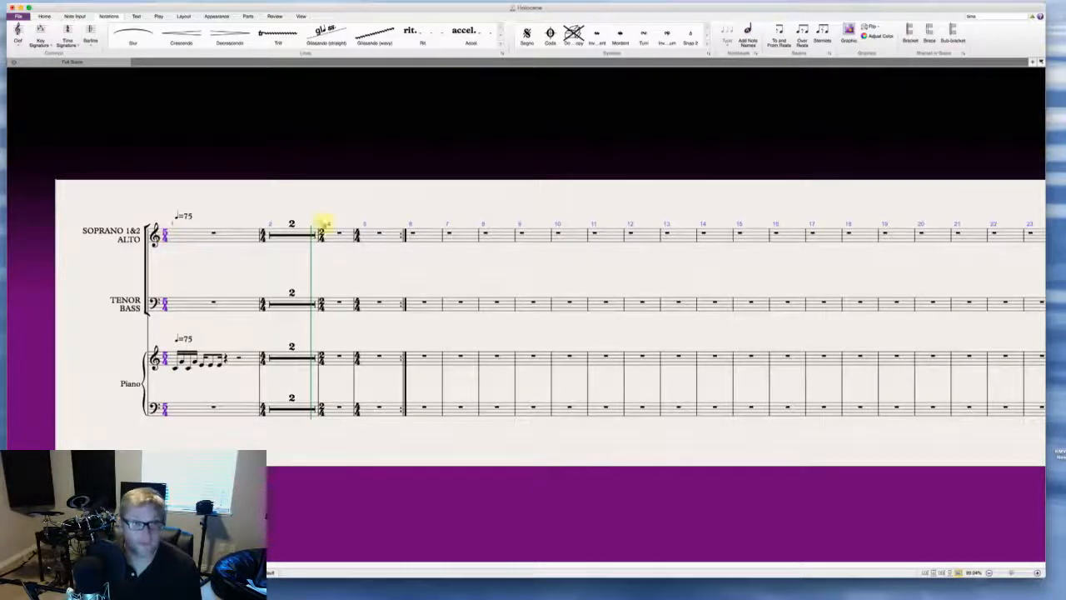
click(414, 238)
key(super+v)
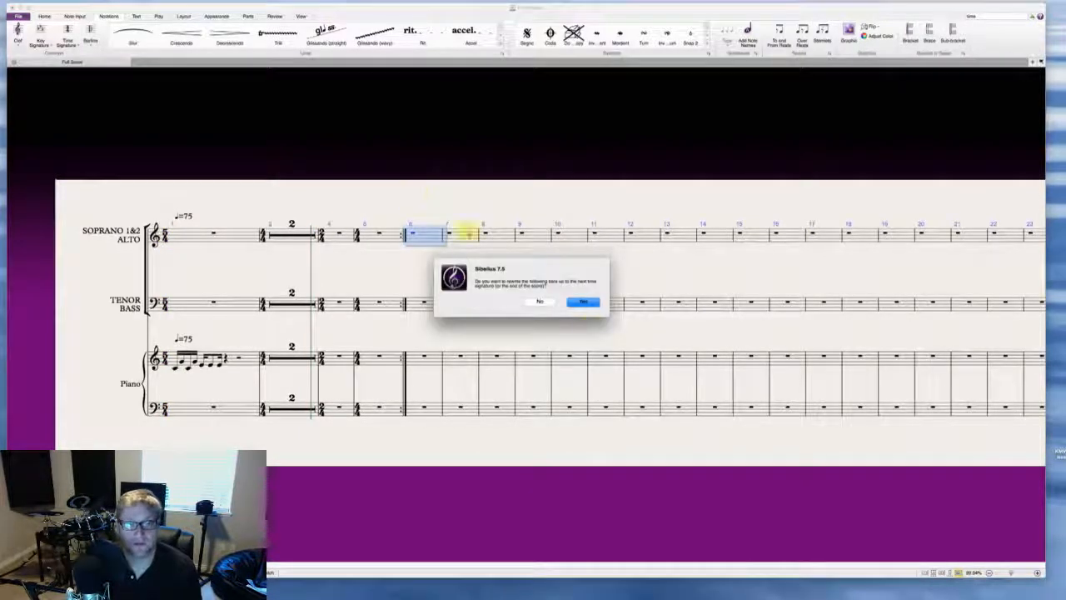
click(583, 302)
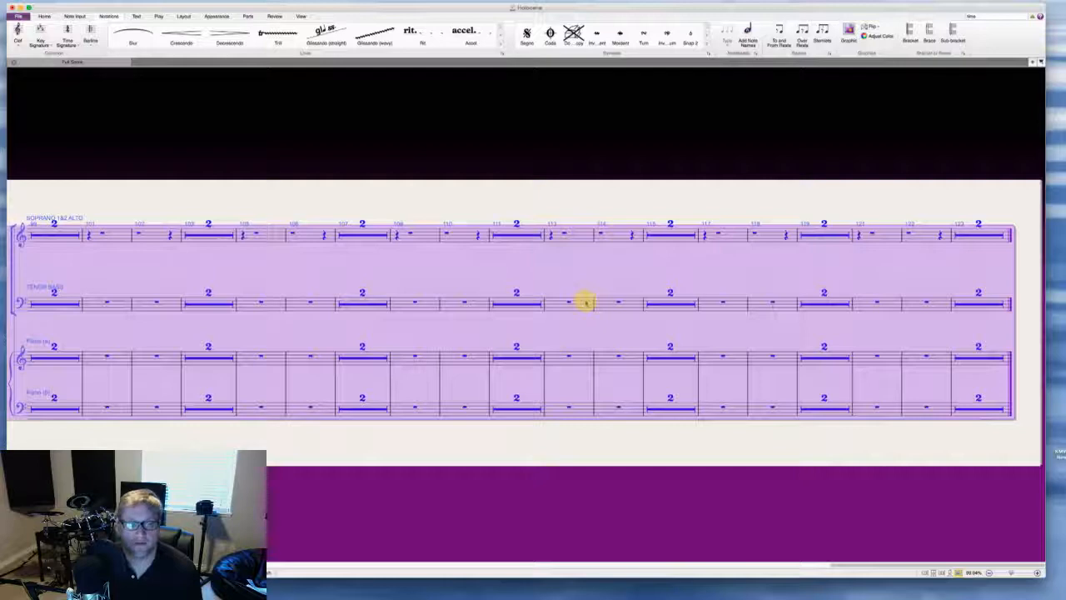
key(super+z)
scroll(585, 302, left, 5)
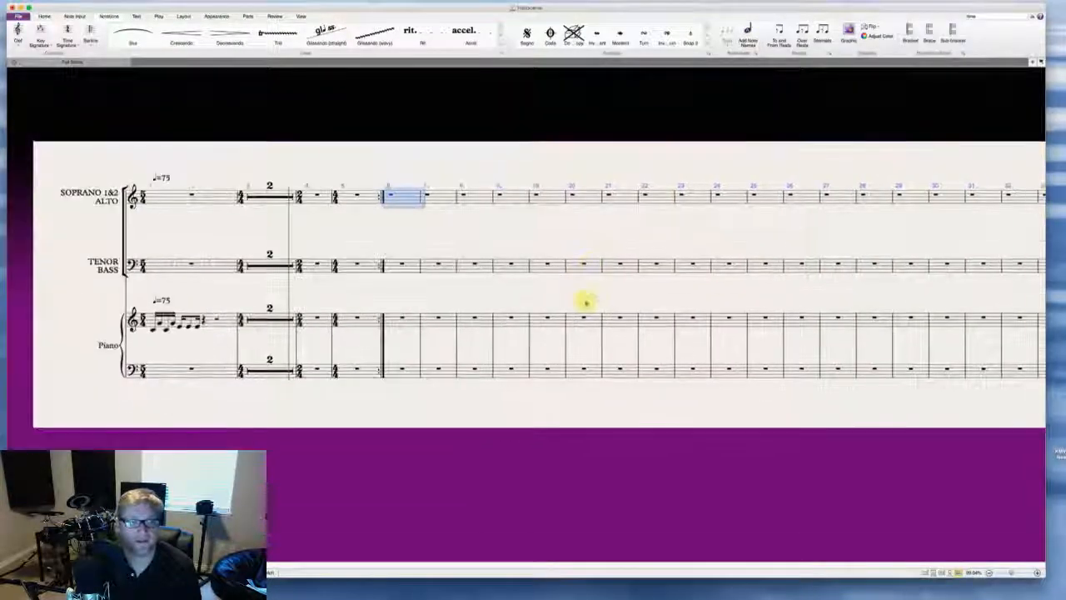
Step: Paste the copied 5/4 time signature at bar 6 without rewriting the following bars
key(super+v)
click(542, 302)
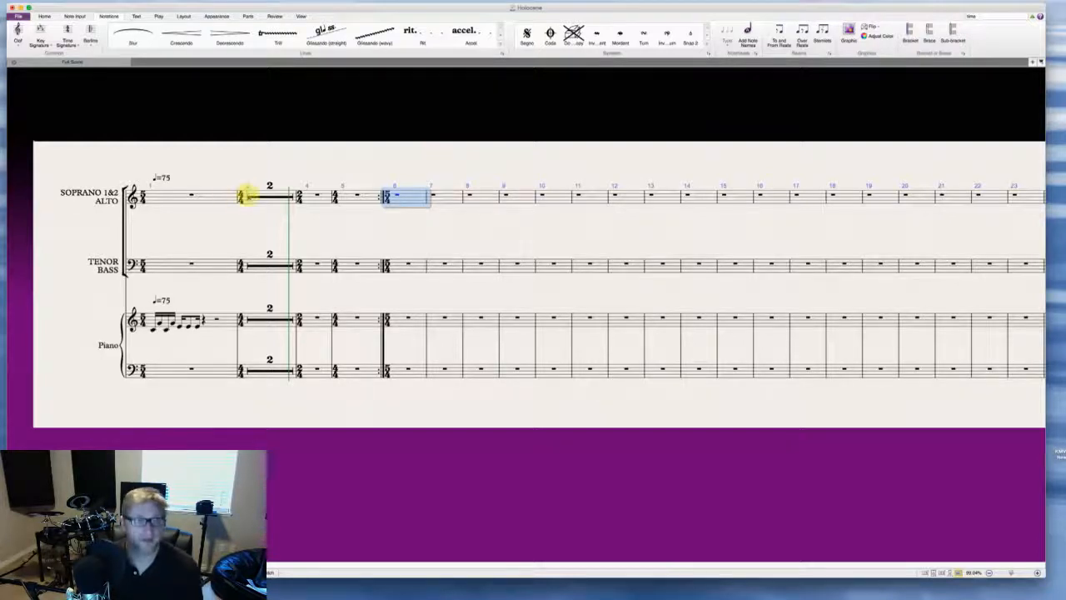
Step: Copy bar 2's 4/4 time signature to bar 7 and rewrite the following bars
click(241, 196)
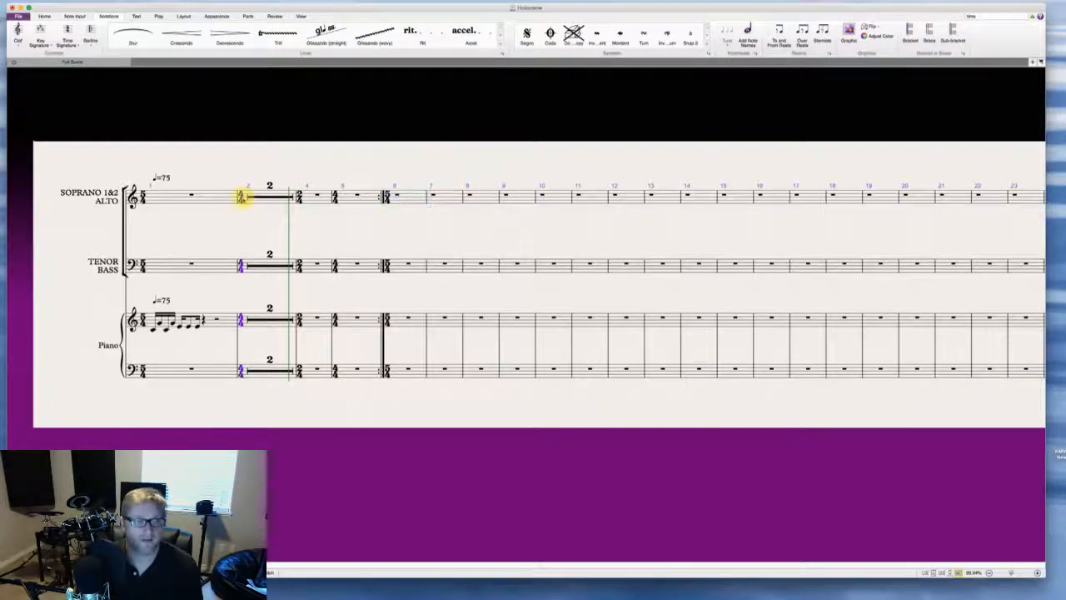
click(441, 196)
key(super+v)
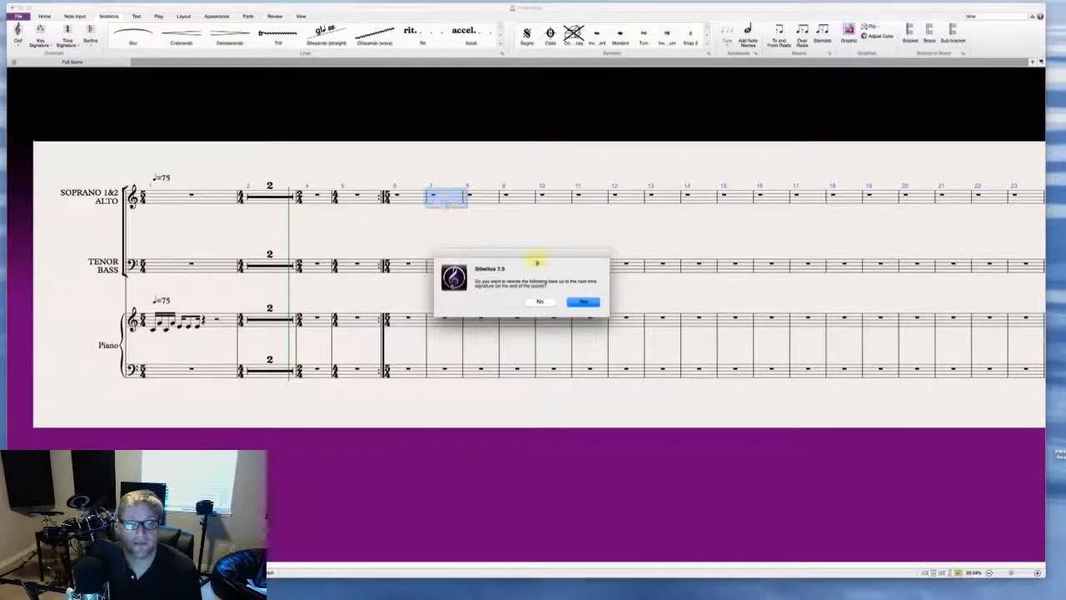
click(583, 301)
Step: Copy bar 4's 2/4 time signature to bar 9 without rewriting the following bars
scroll(418, 186, left, 20)
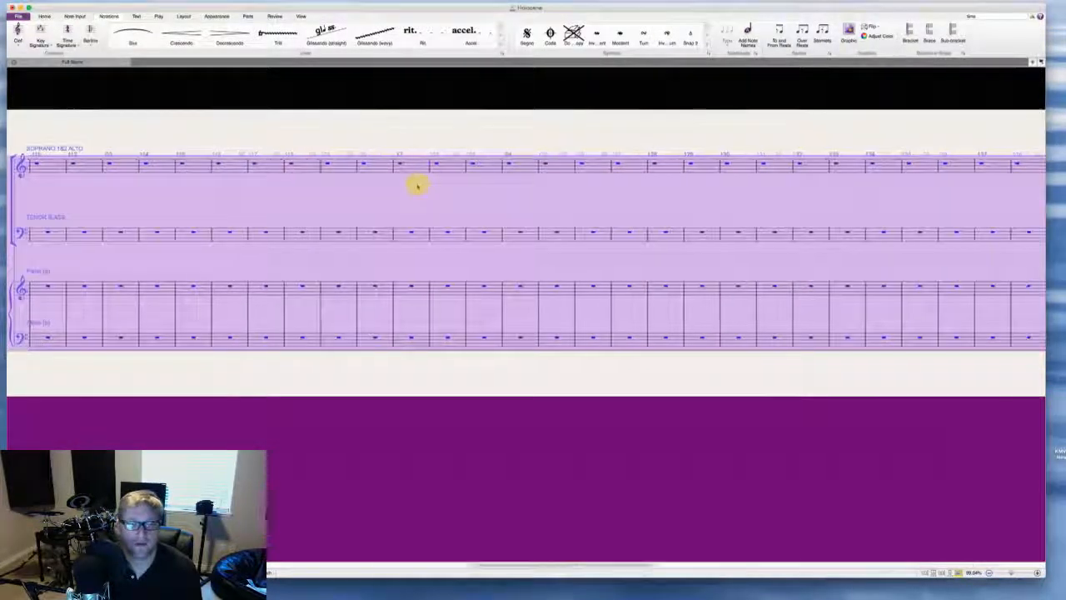
scroll(417, 186, up, 2)
click(297, 198)
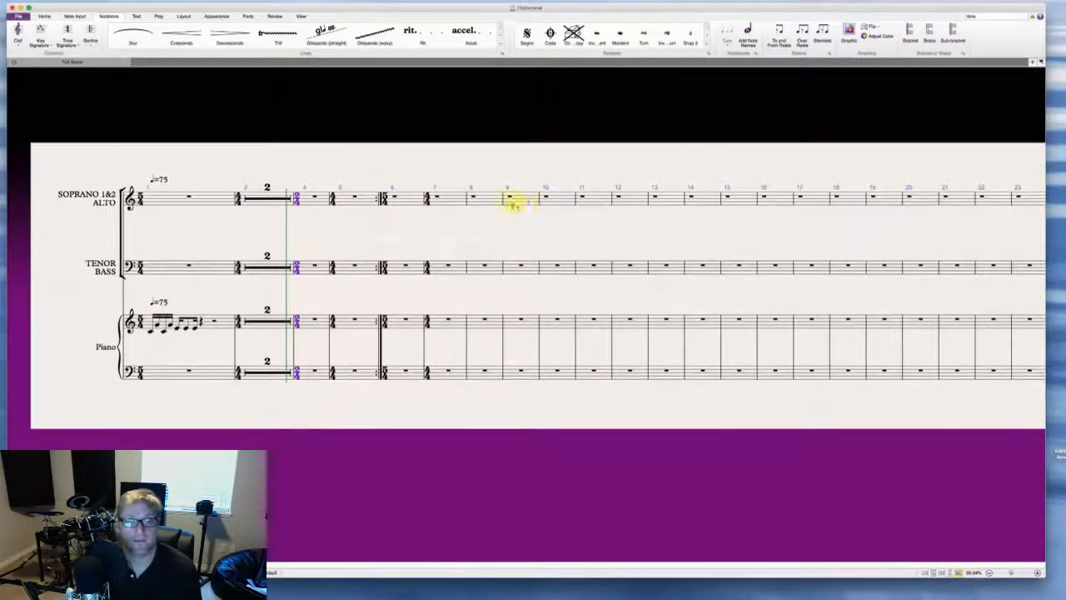
alt+click(521, 203)
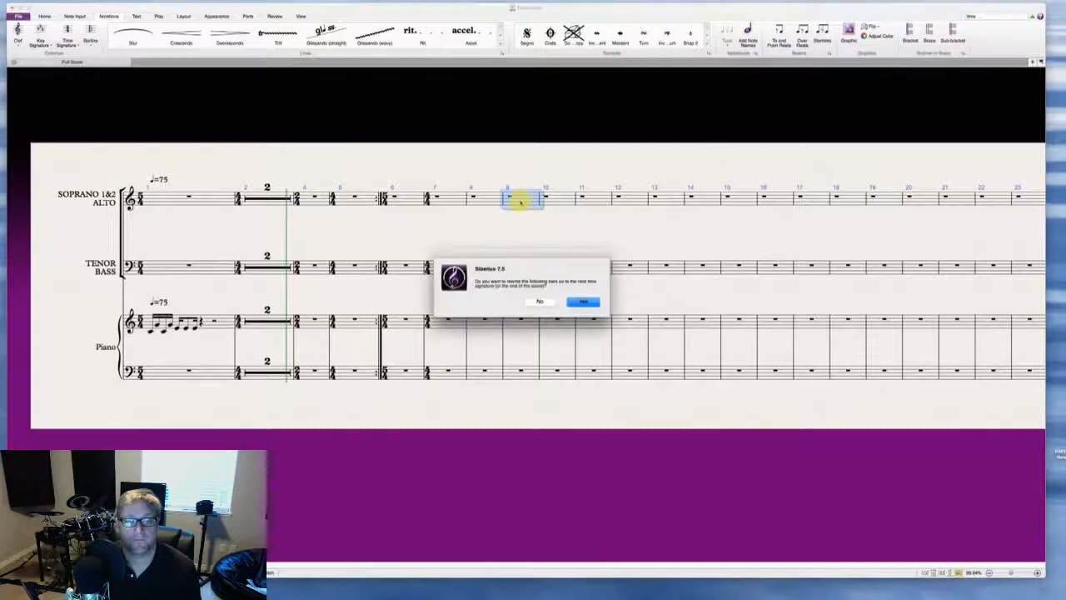
click(539, 301)
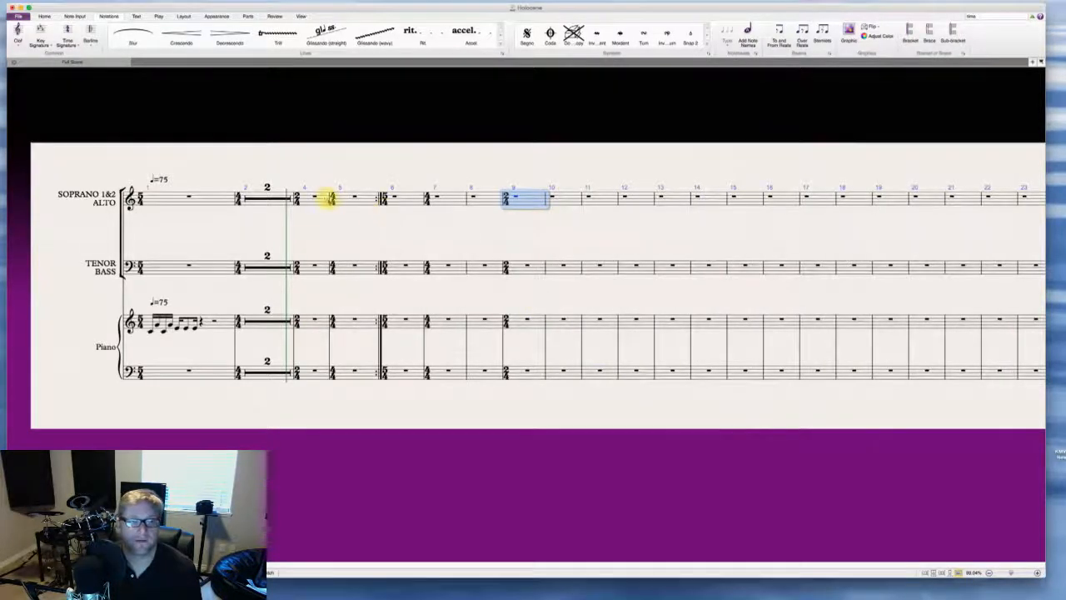
Step: Copy bar 5's 4/4 time signature to bar 10 and rewrite the following bars
click(331, 200)
key(Delete)
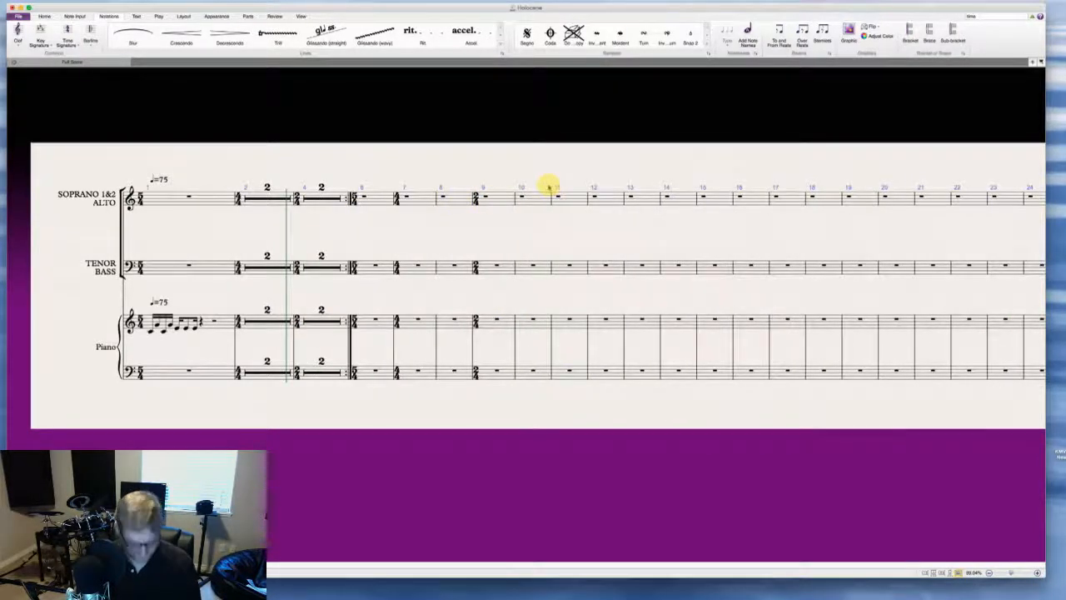
key(super+z)
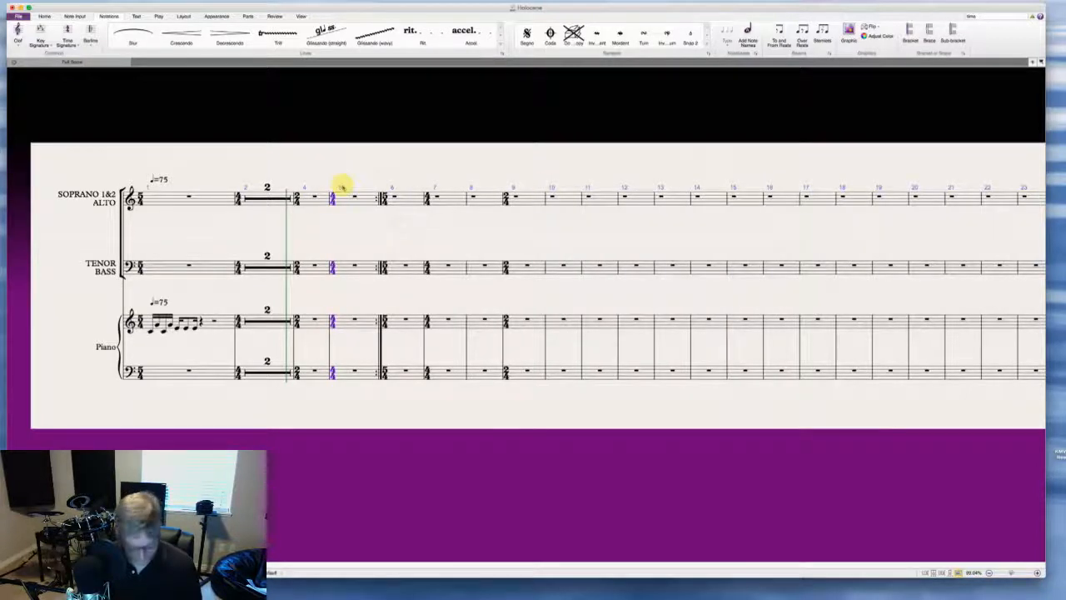
click(562, 203)
key(super+v)
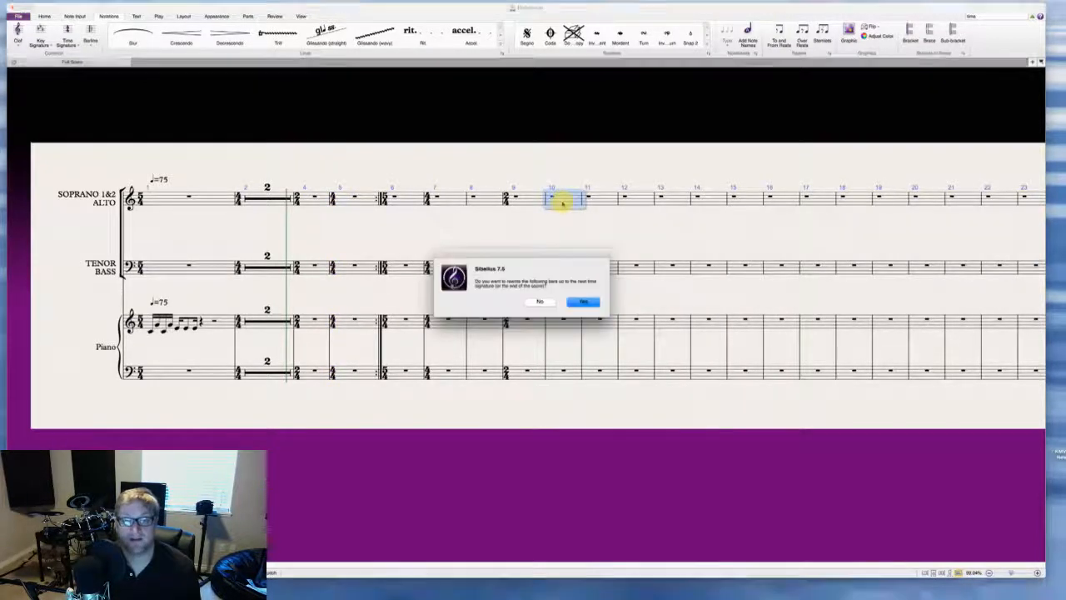
click(582, 302)
key(Escape)
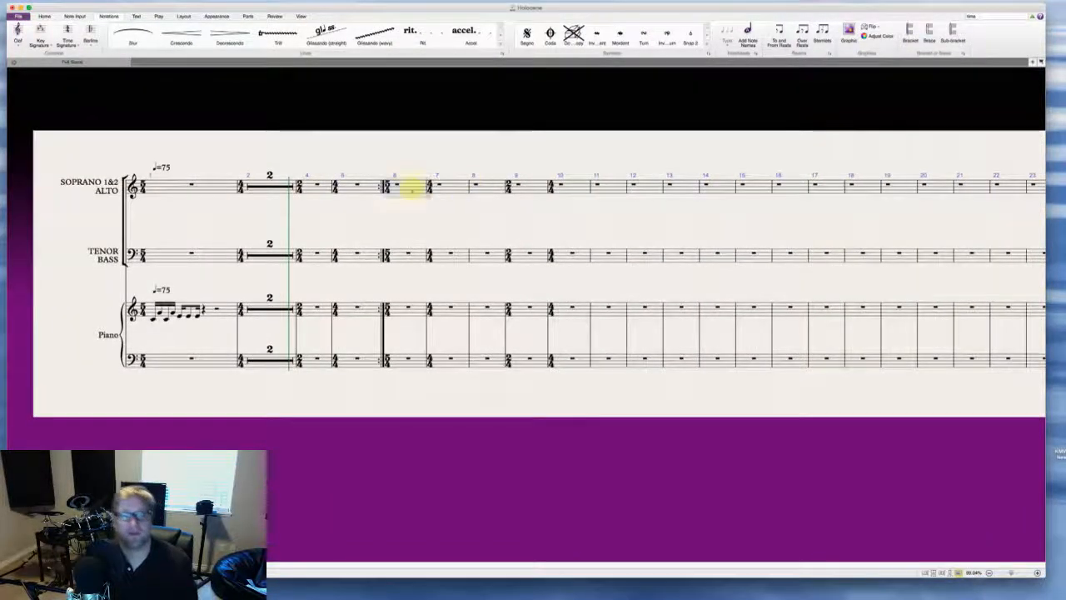
Step: Reset bars 6 to 9 of the soprano/alto staff to full-bar rests
click(412, 188)
shift+click(536, 188)
key(Delete)
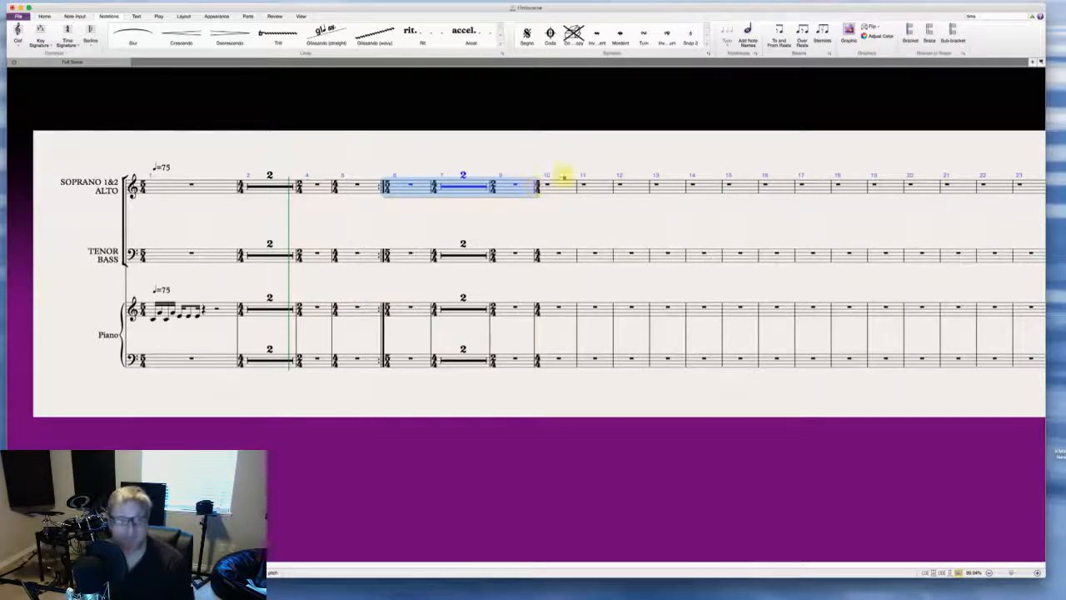
click(522, 165)
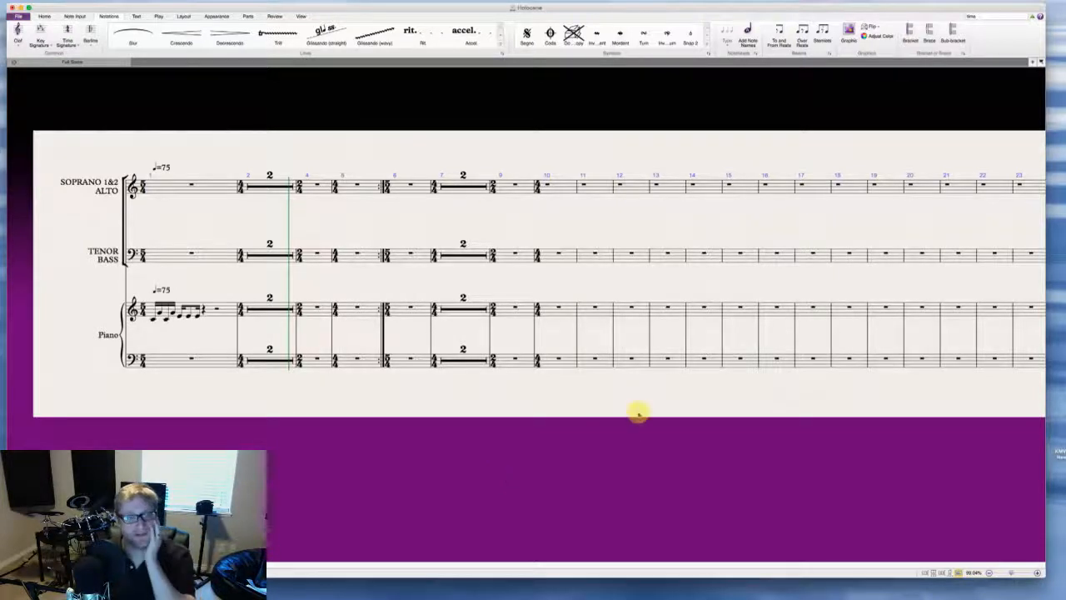
Step: Try to copy bars 6 to 10 of all staves to bar 11 as an ordinary passage, and undo it
click(385, 186)
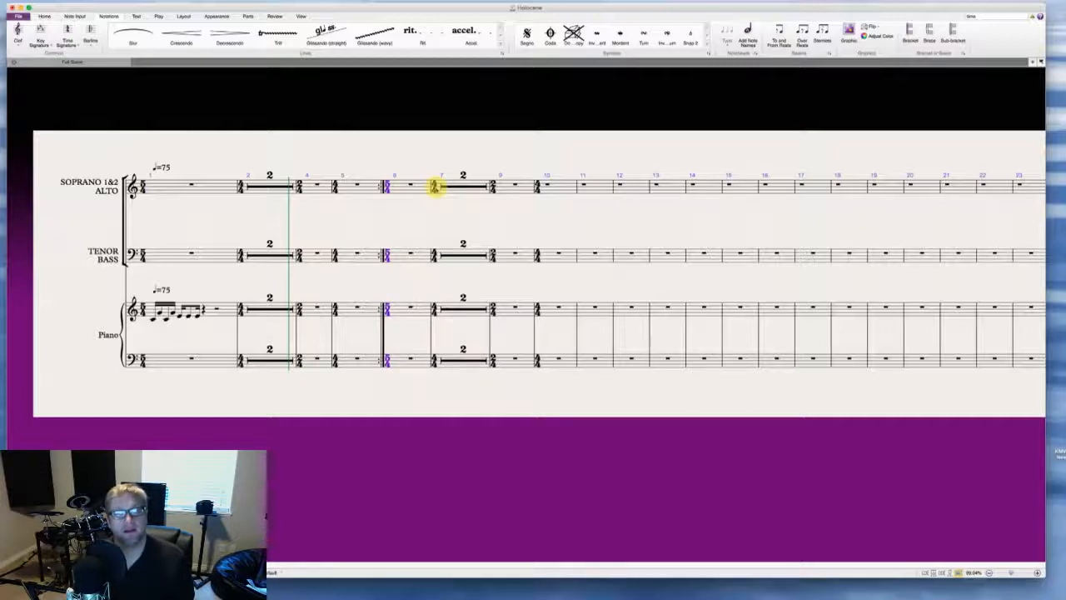
click(415, 185)
shift+click(558, 361)
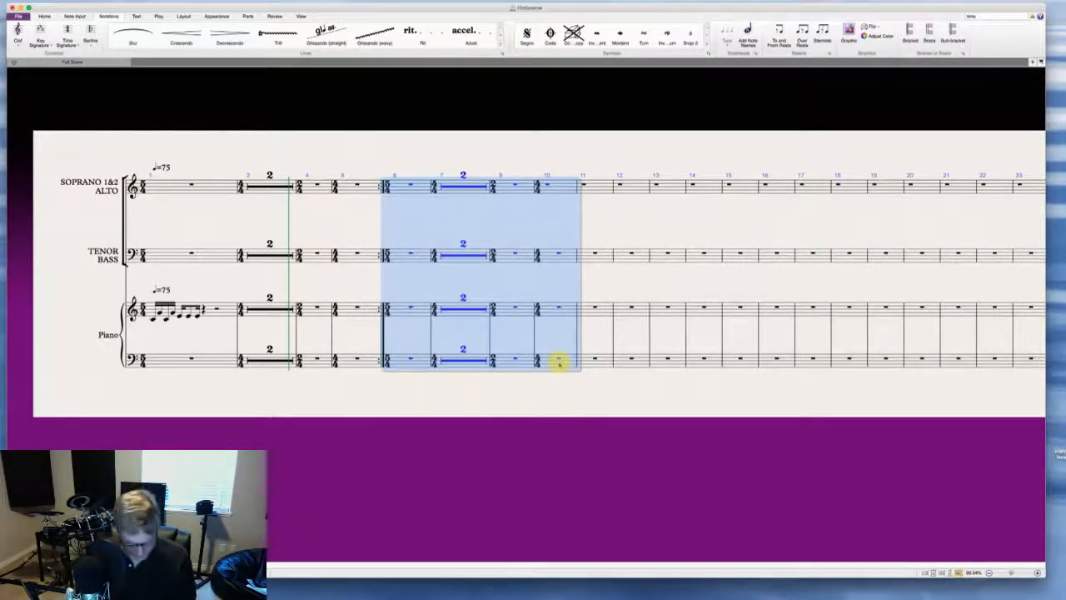
click(597, 189)
key(super+v)
key(super+z)
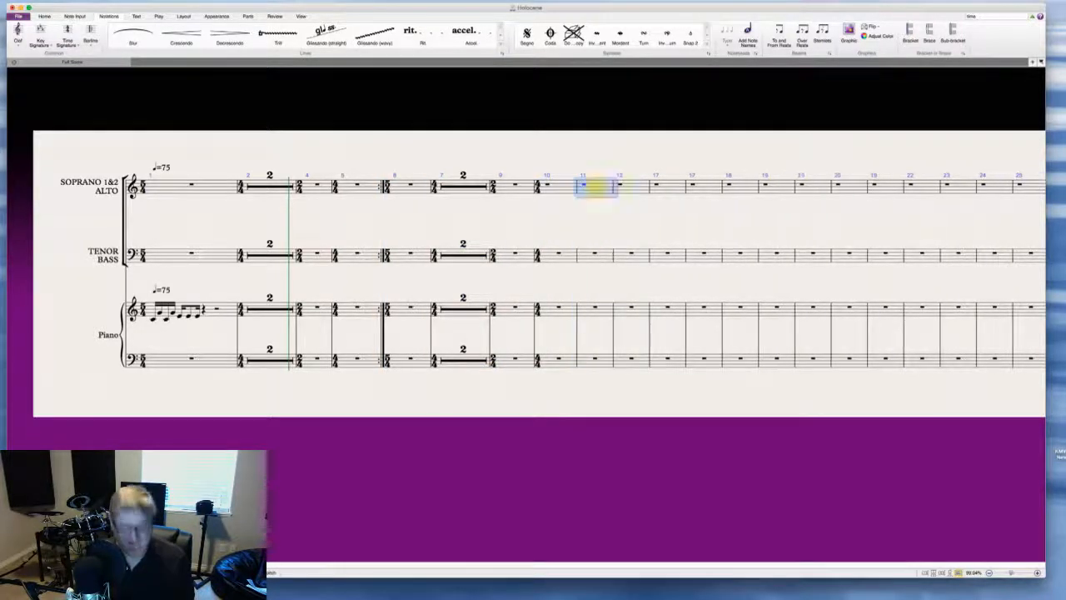
click(410, 187)
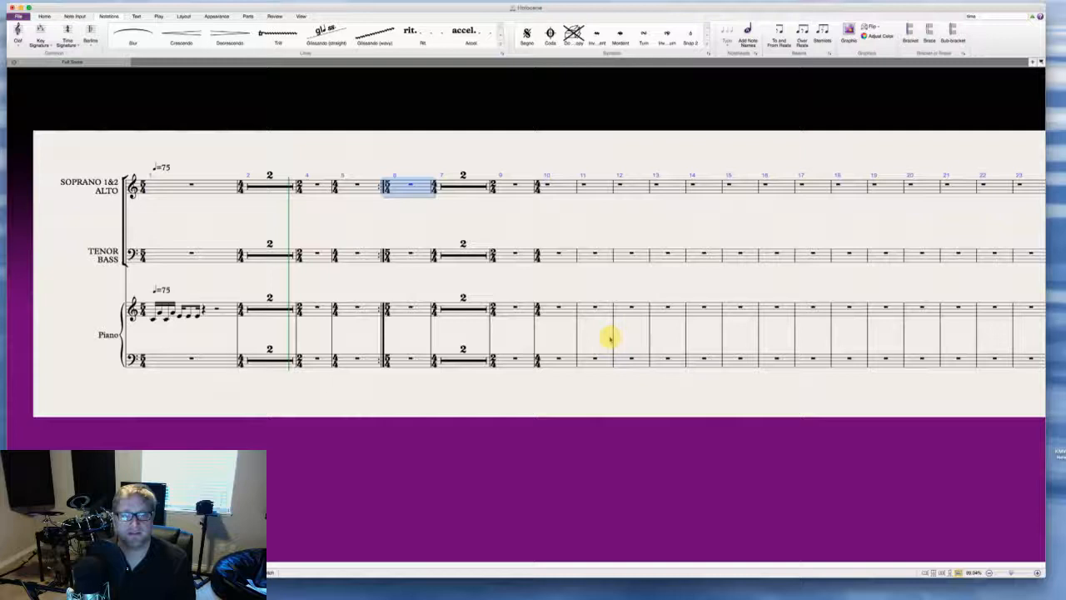
shift+click(562, 360)
double_click(562, 362)
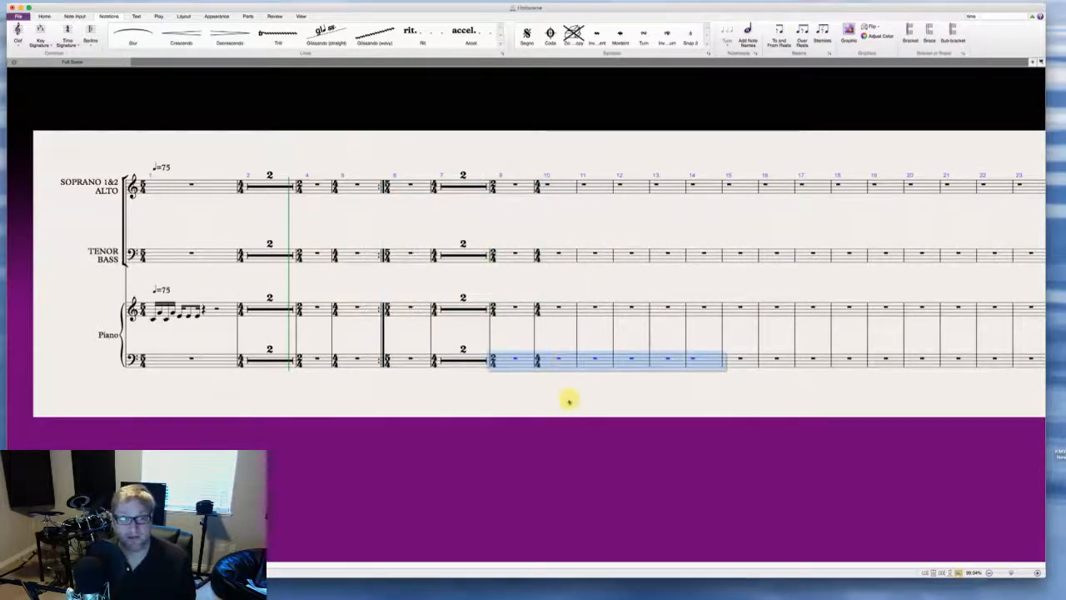
click(570, 400)
Step: Copy bars 6 to 10 as a system passage, including their time signatures, and paste them at bar 11
super+click(416, 185)
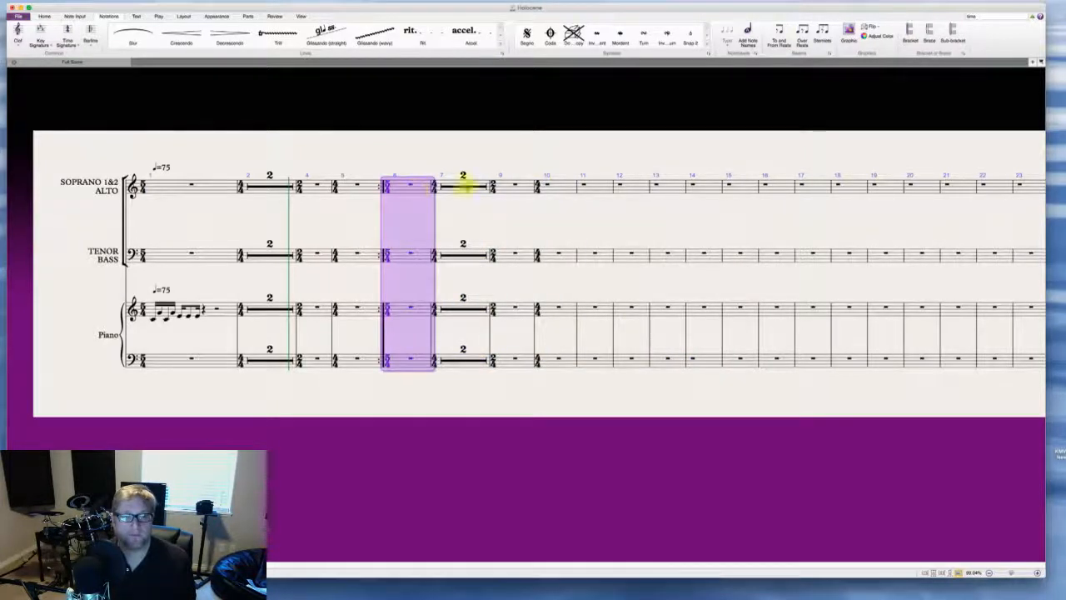
shift+click(562, 361)
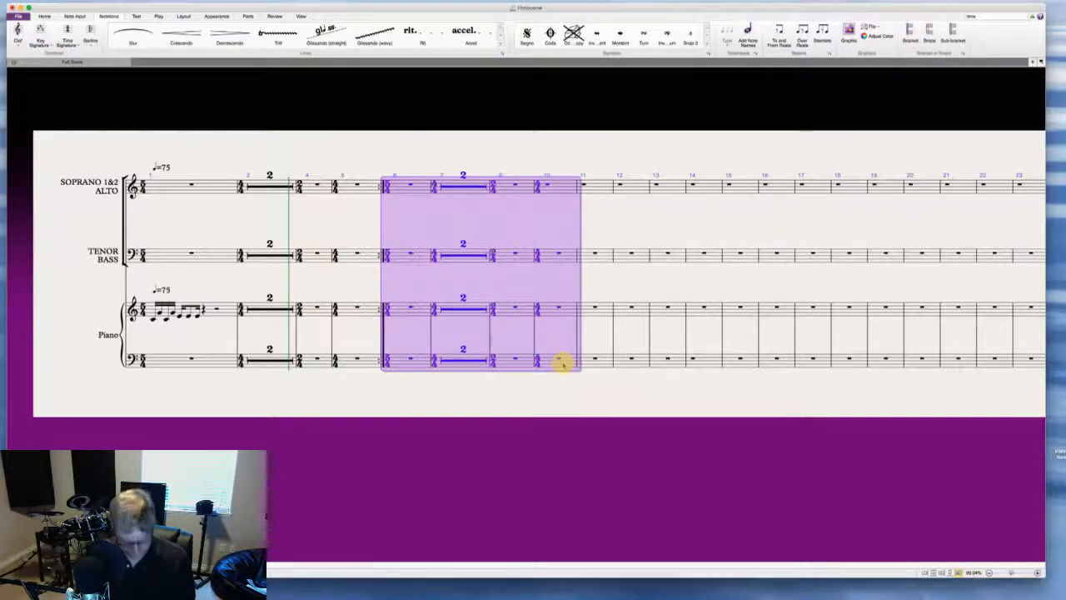
key(super+v)
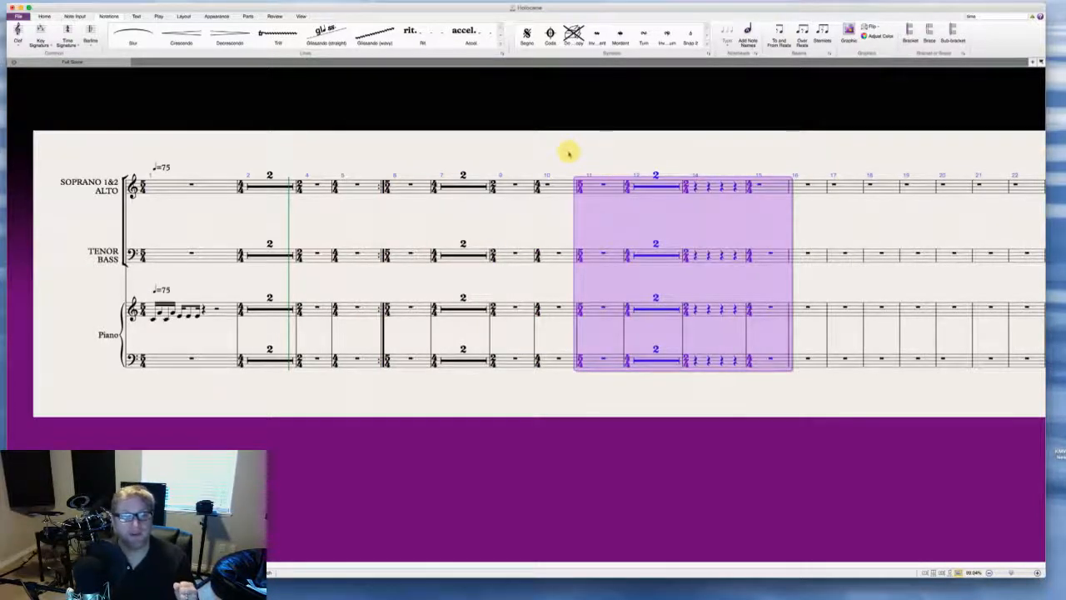
Step: Turn the full-bar rests in bars 9, 7 and 8 of the soprano/alto staff into separate rests
click(523, 185)
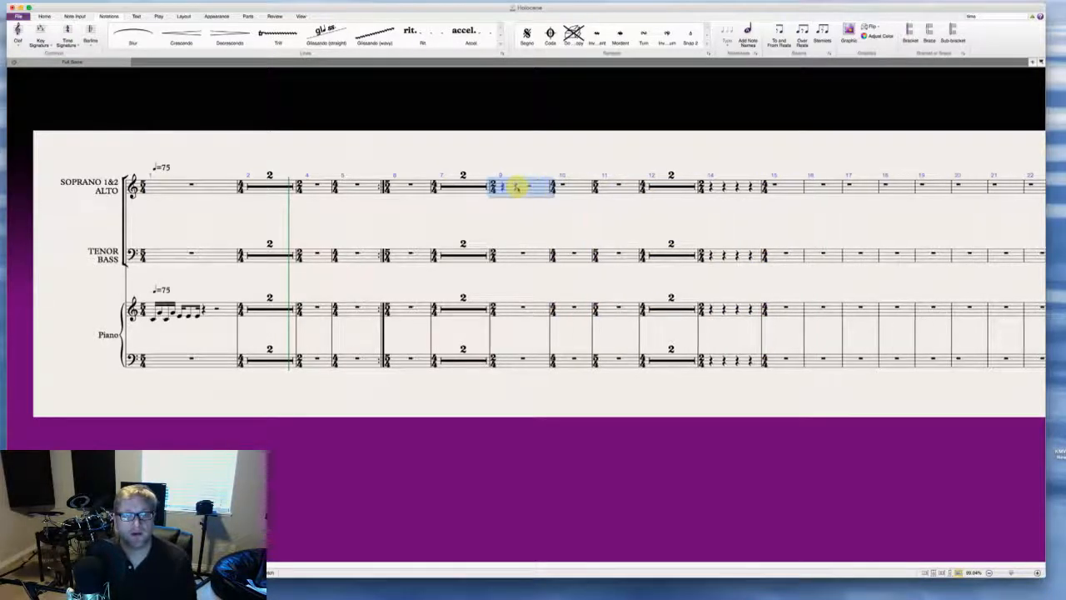
key(Escape)
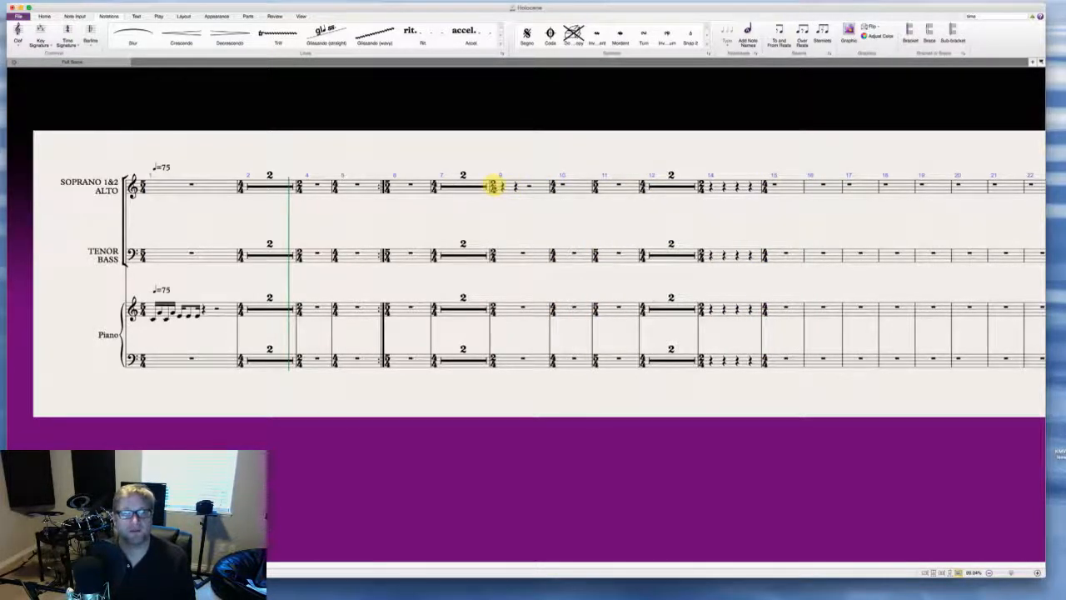
click(448, 185)
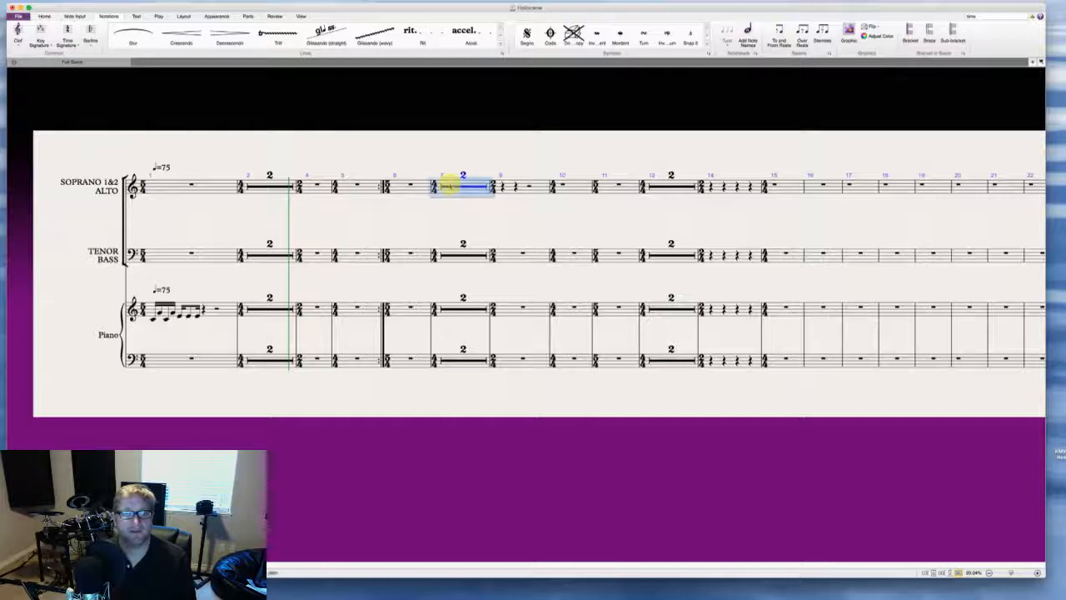
key(Delete)
key(Escape)
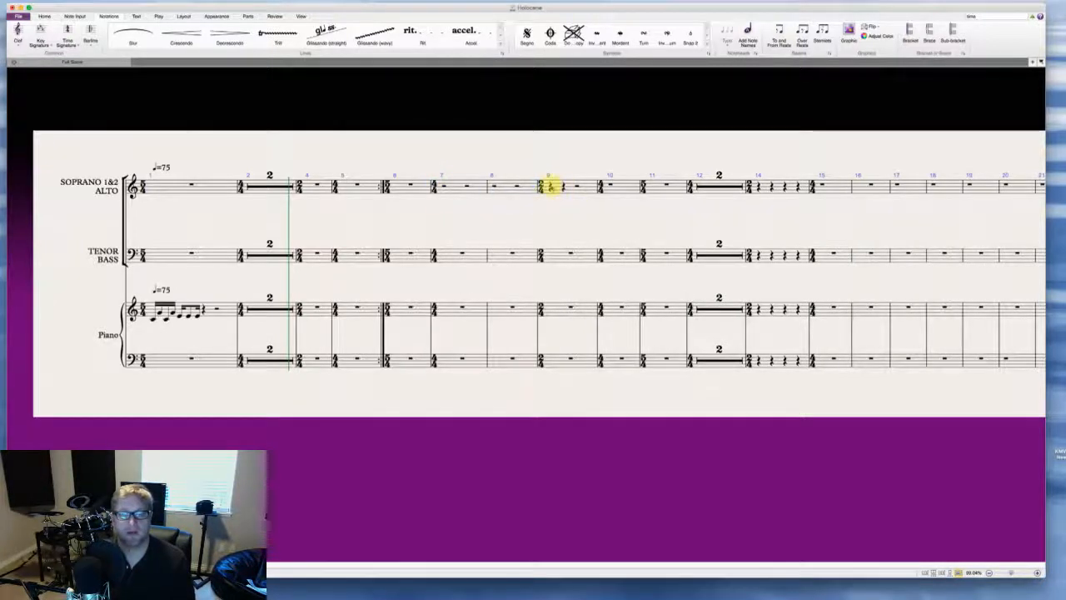
Step: Turn the full-bar rests in bars 11 and 10 of the soprano/alto staff into separate rests
click(539, 185)
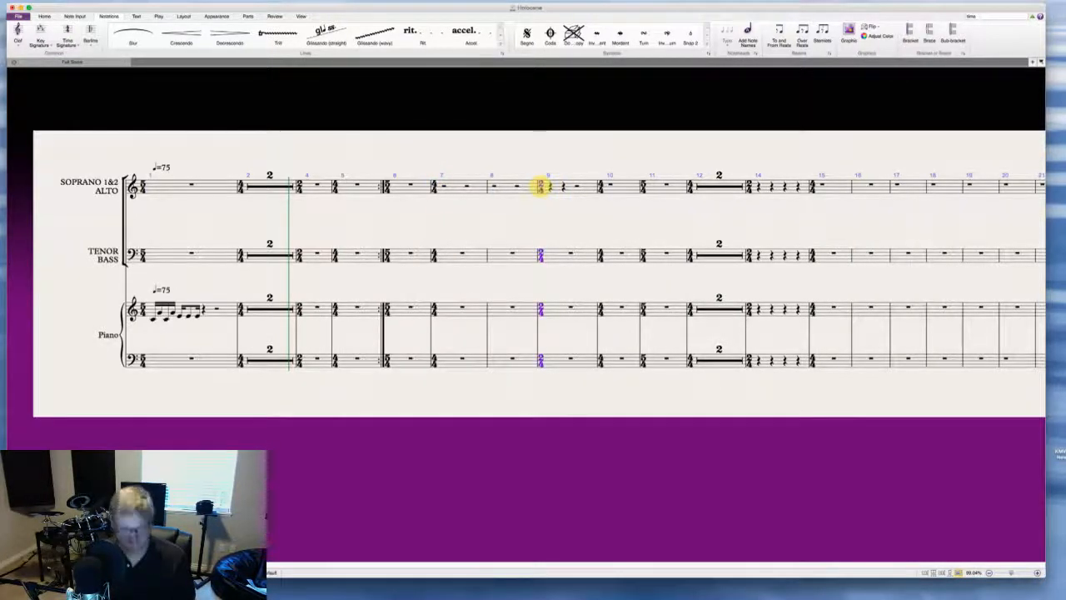
click(657, 186)
key(Delete)
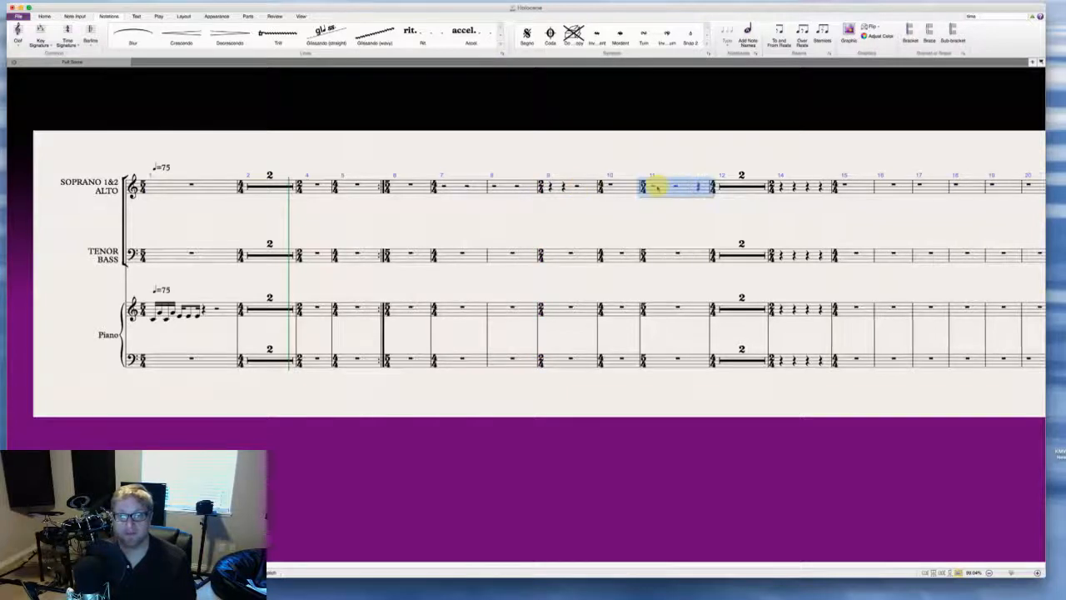
key(Escape)
click(626, 188)
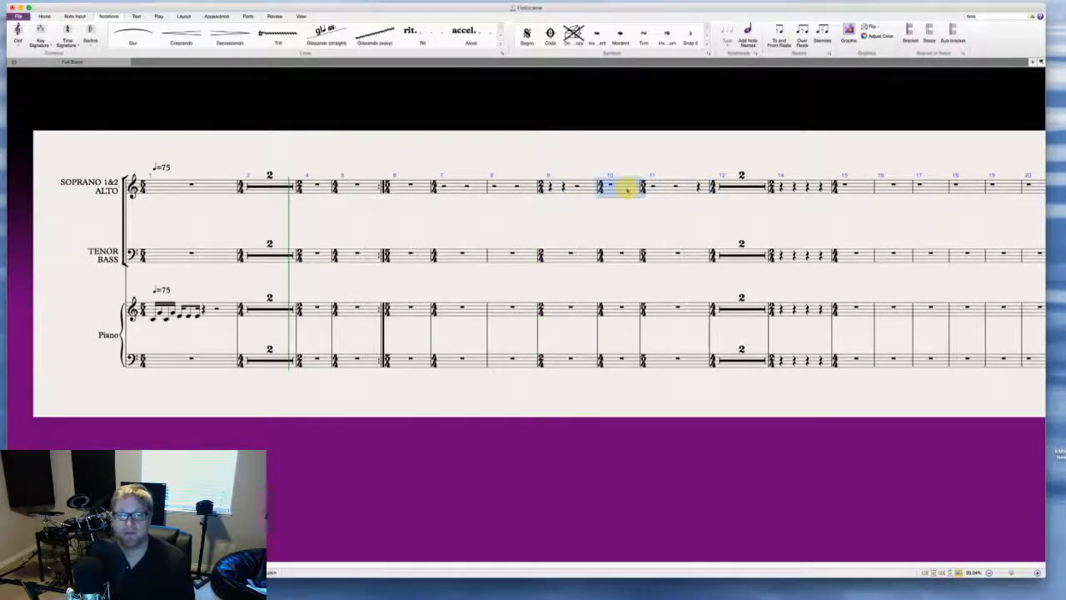
key(Delete)
key(Escape)
Step: Reapply the 2/4 time signature at bar 9 and delete the surplus 2/4 bar after it
click(588, 190)
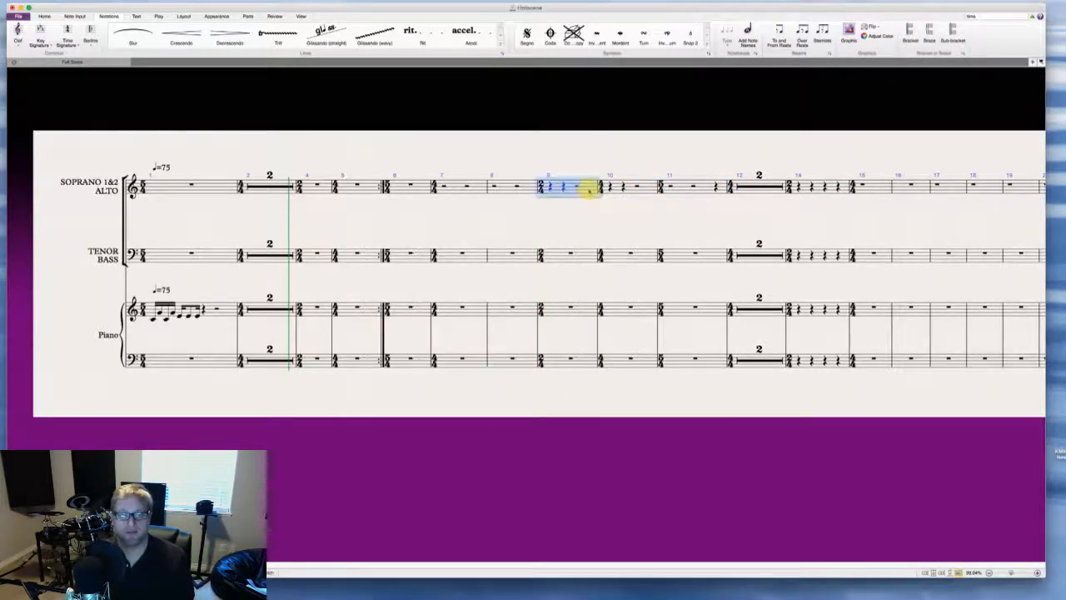
key(t)
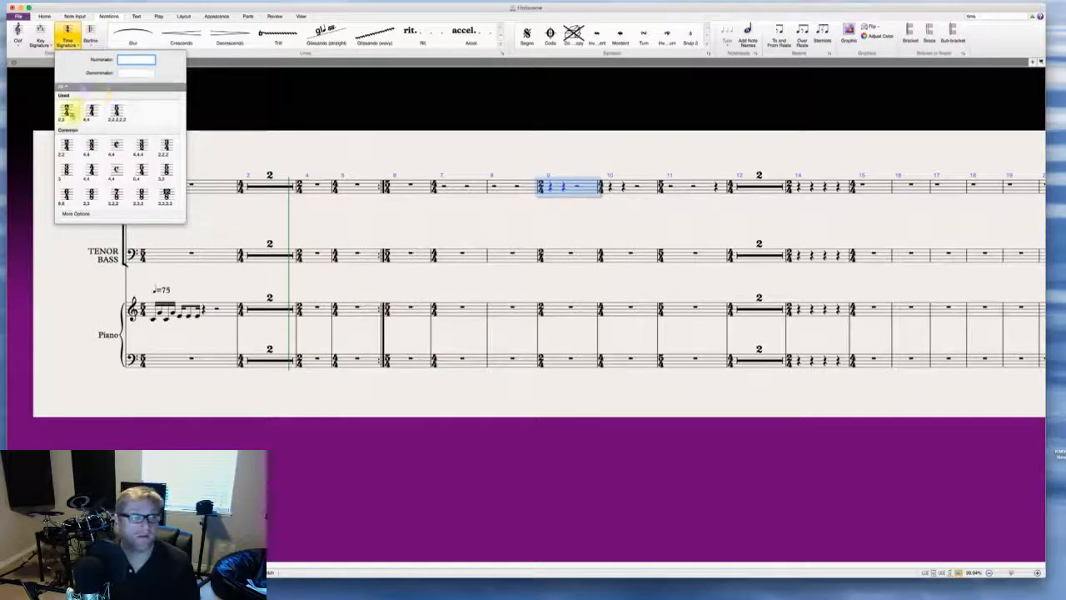
click(66, 115)
key(Escape)
click(588, 188)
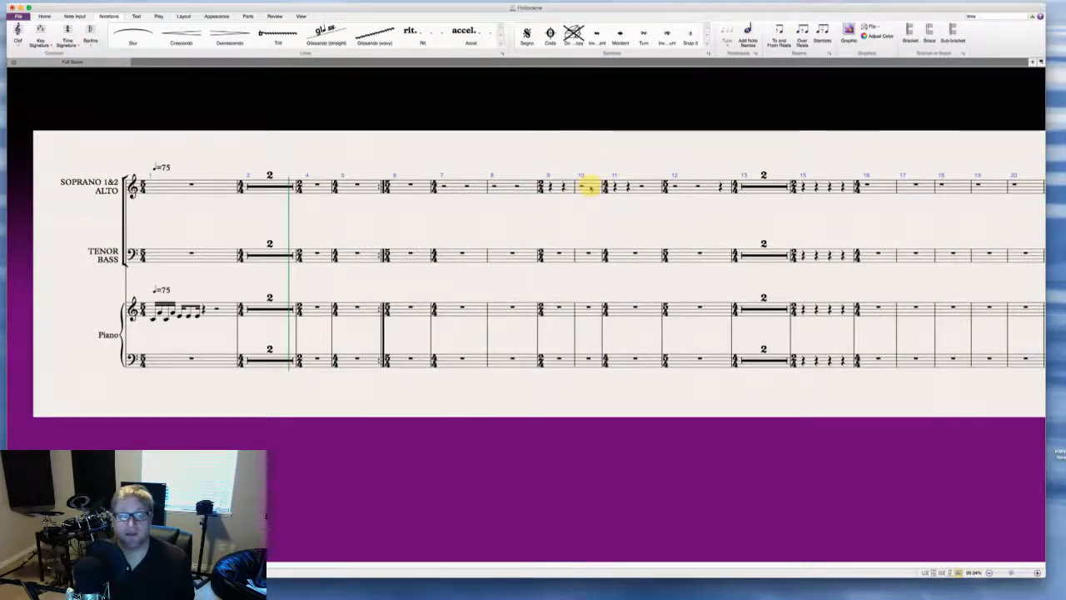
key(Delete)
key(Return)
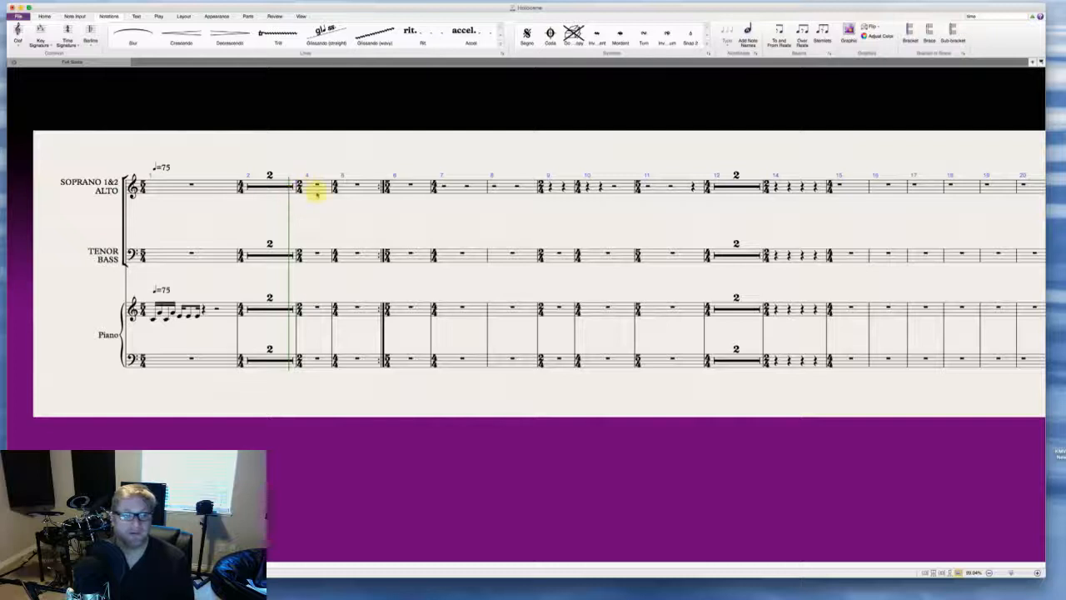
Step: Turn the full-bar rest in bar 4 of the soprano/alto staff into separate quarter rests
click(319, 190)
click(590, 144)
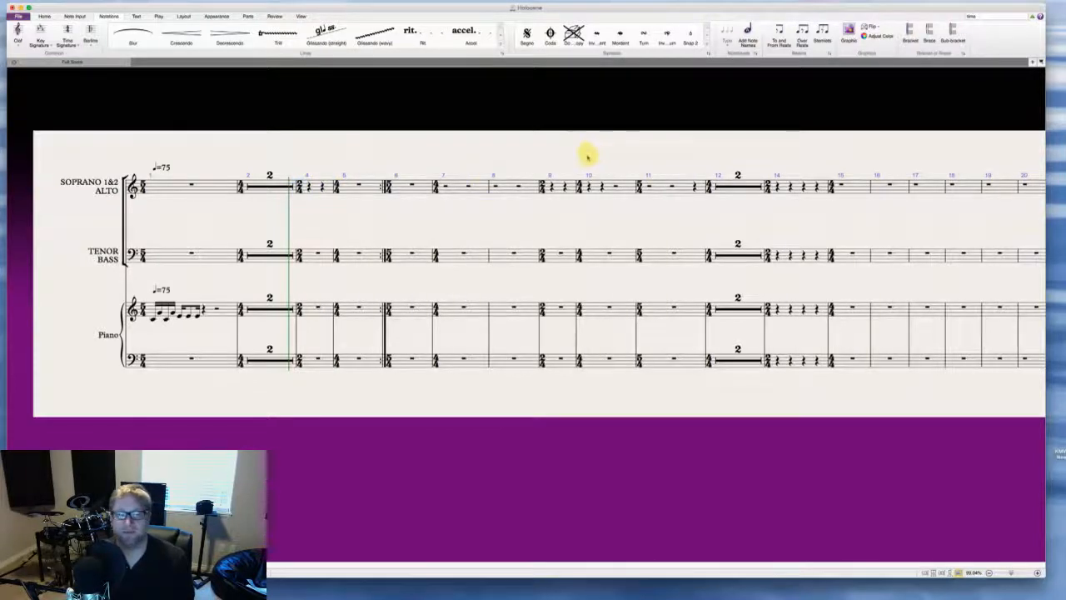
Step: Reapply the 2/4 time signature at bar 14 and delete the surplus 2/4 bar after it
scroll(587, 157, right, 1)
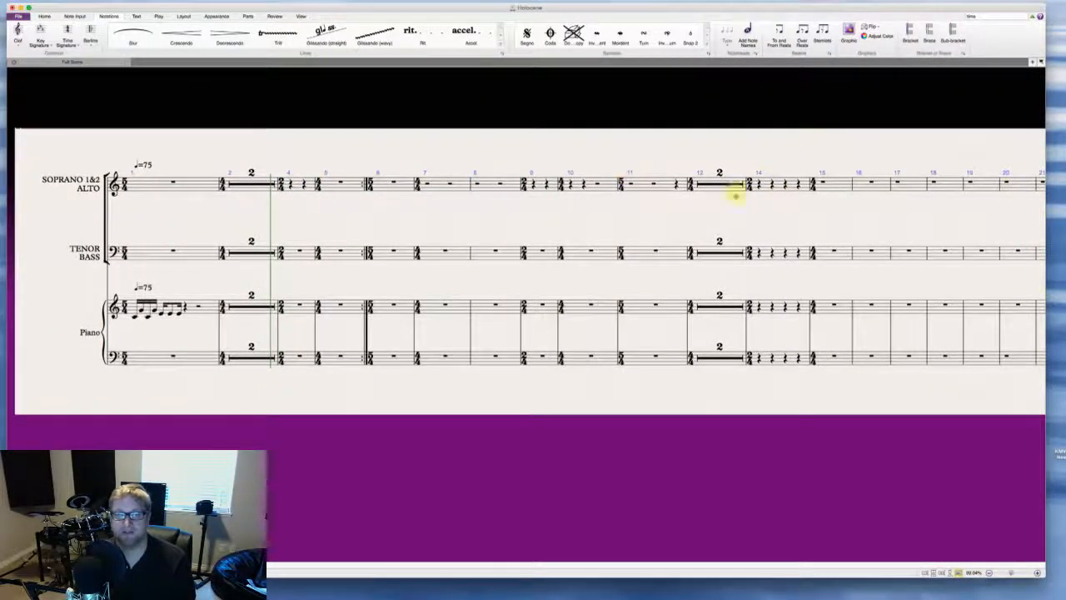
click(777, 183)
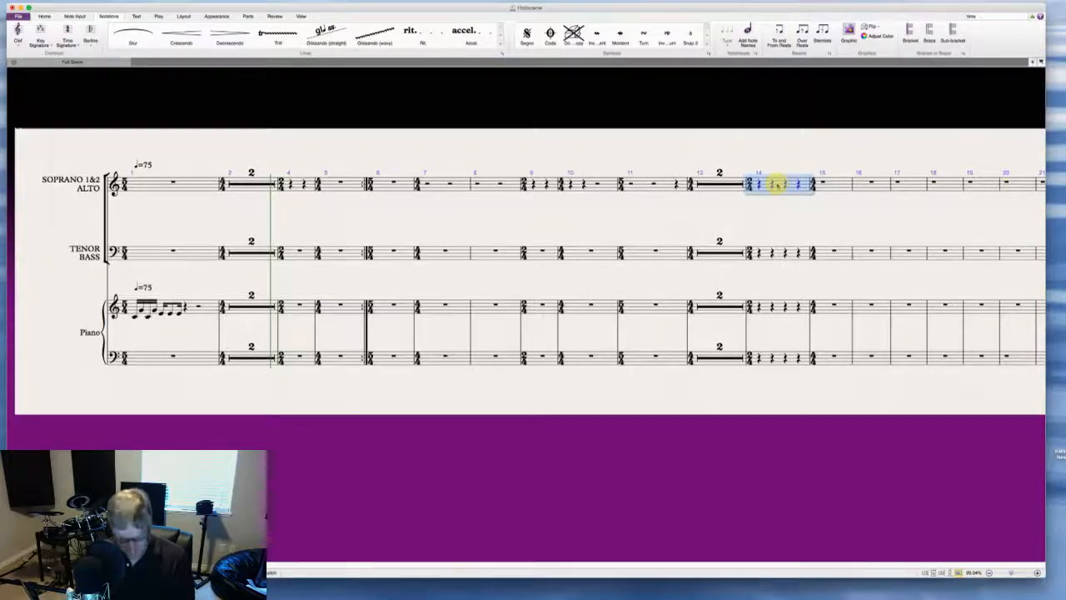
key(t)
click(52, 109)
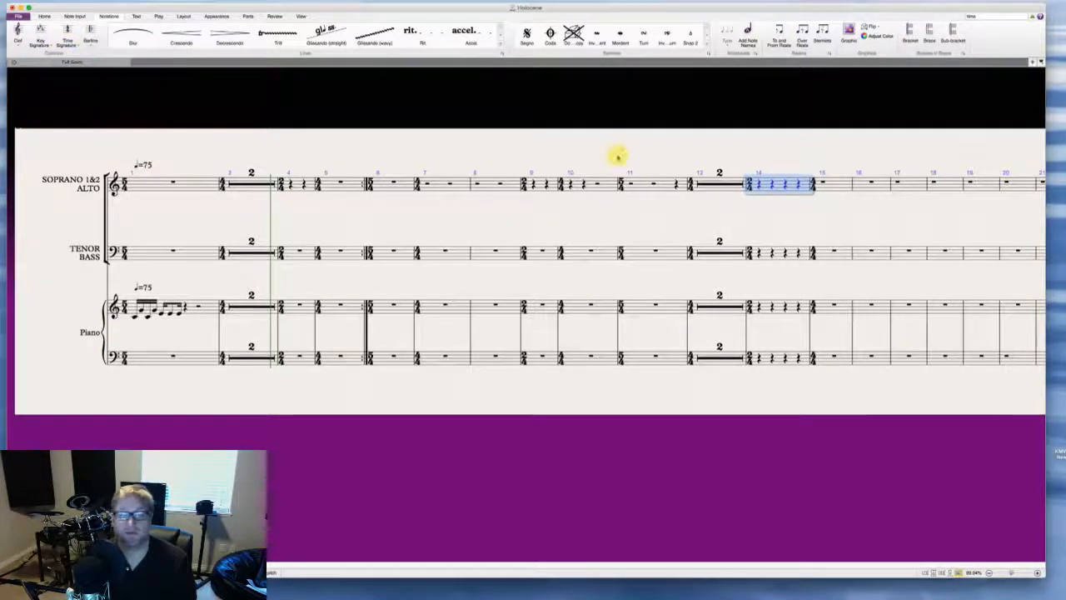
key(t)
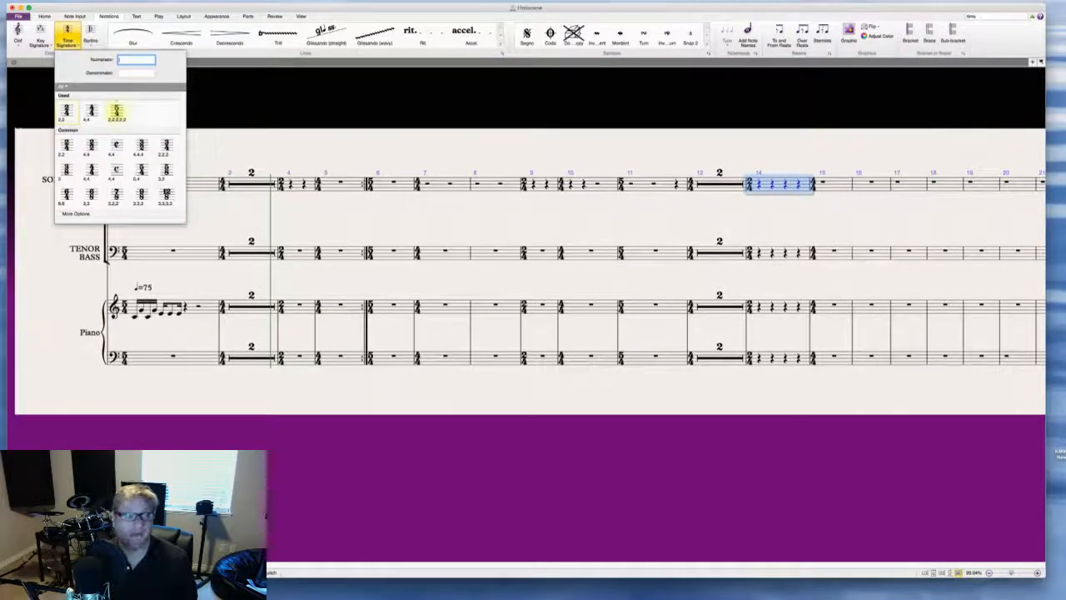
click(64, 108)
key(Escape)
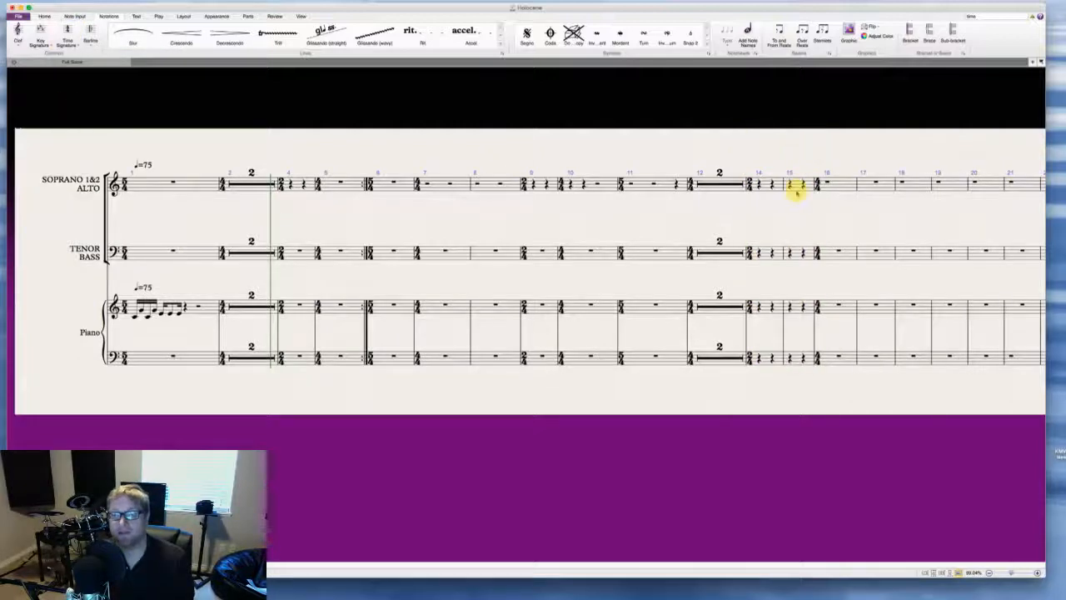
click(794, 184)
key(super+BackSpace)
key(Return)
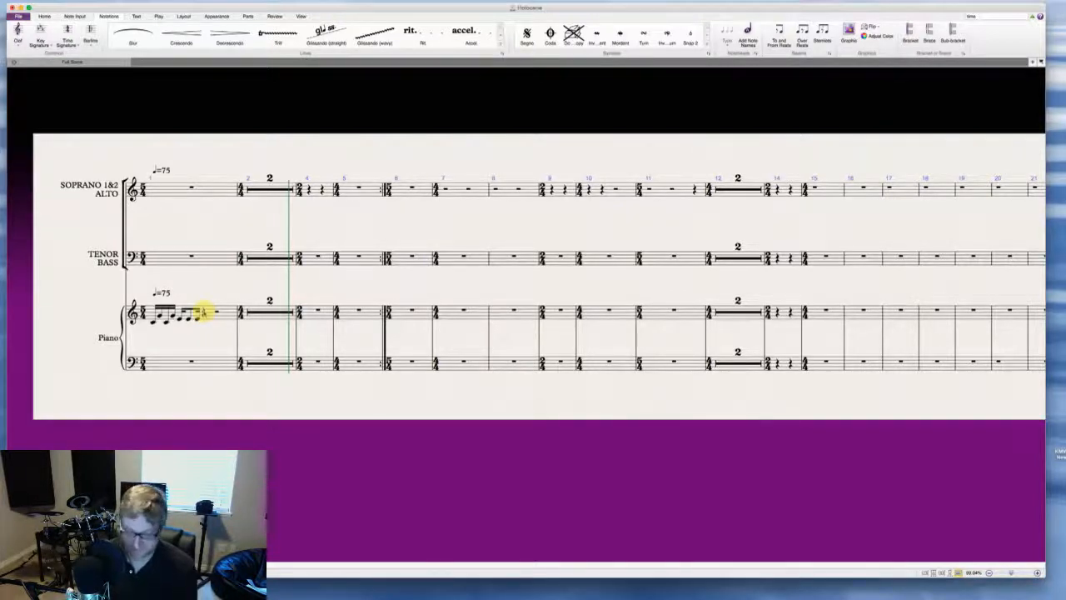
Step: Complete bar 1 of the piano's treble staff with running sixteenth notes through beats 3 to 5
key(c)
key(g)
key(c)
key(g)
key(e)
key(e)
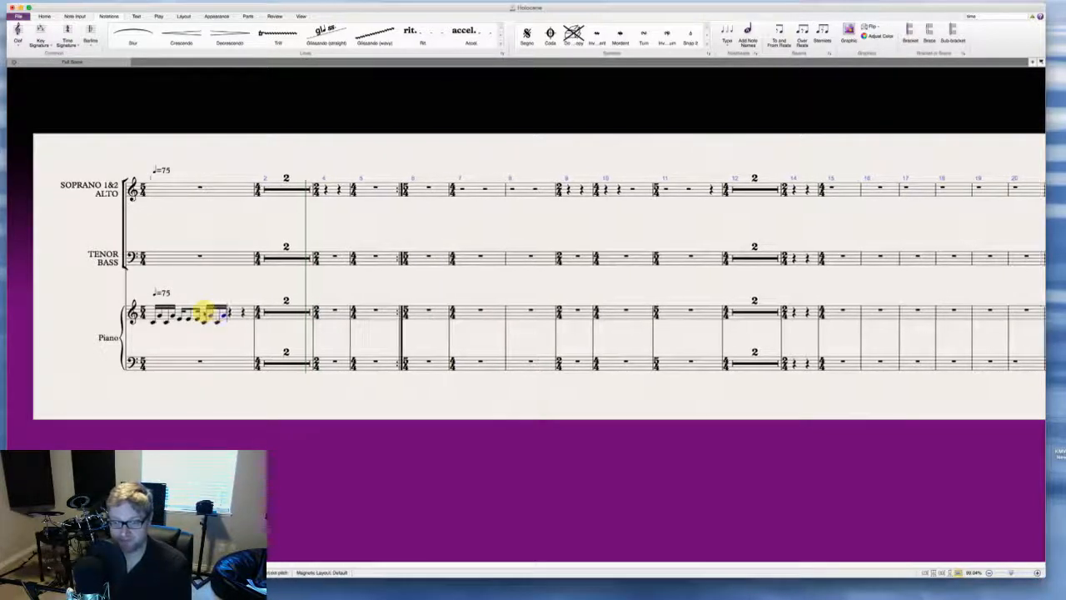
key(g)
key(e)
key(a)
key(c)
key(c)
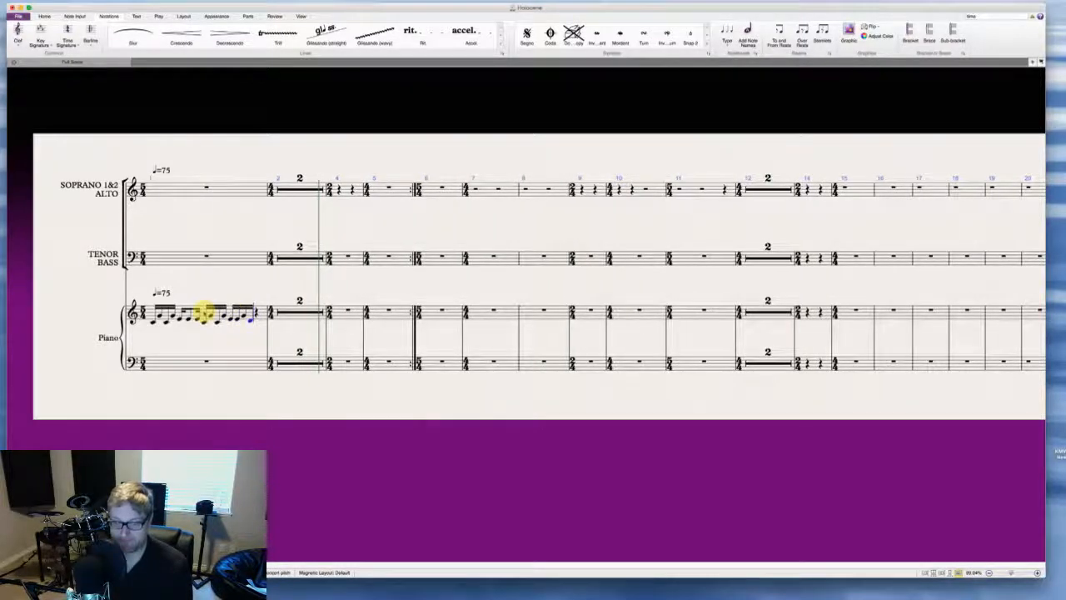
key(g)
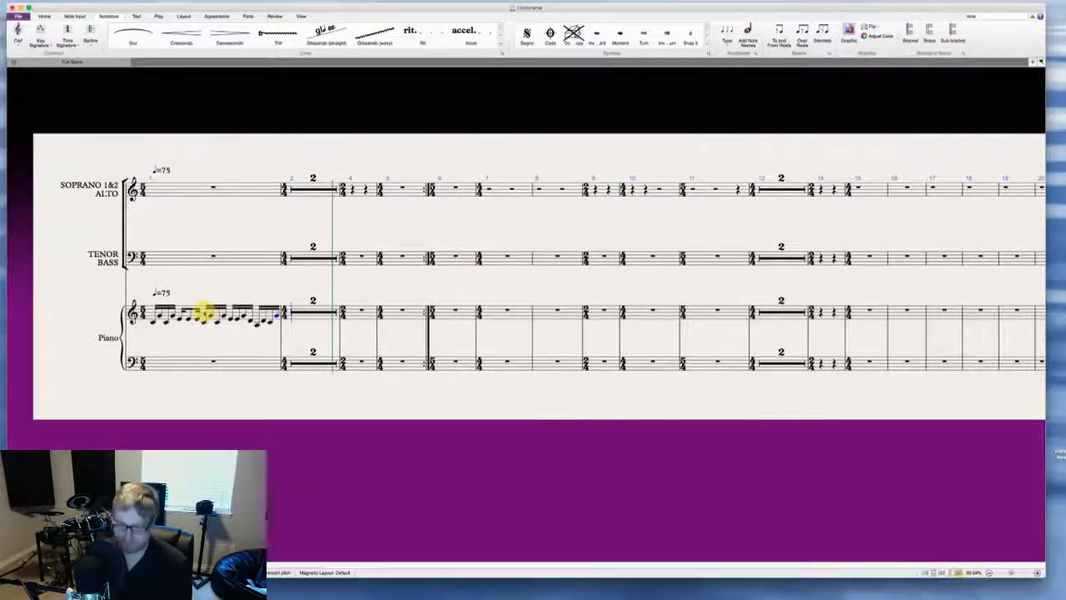
Step: Fill bar 2 of the piano's treble staff with the repeating sixteenth-note pattern
key(a)
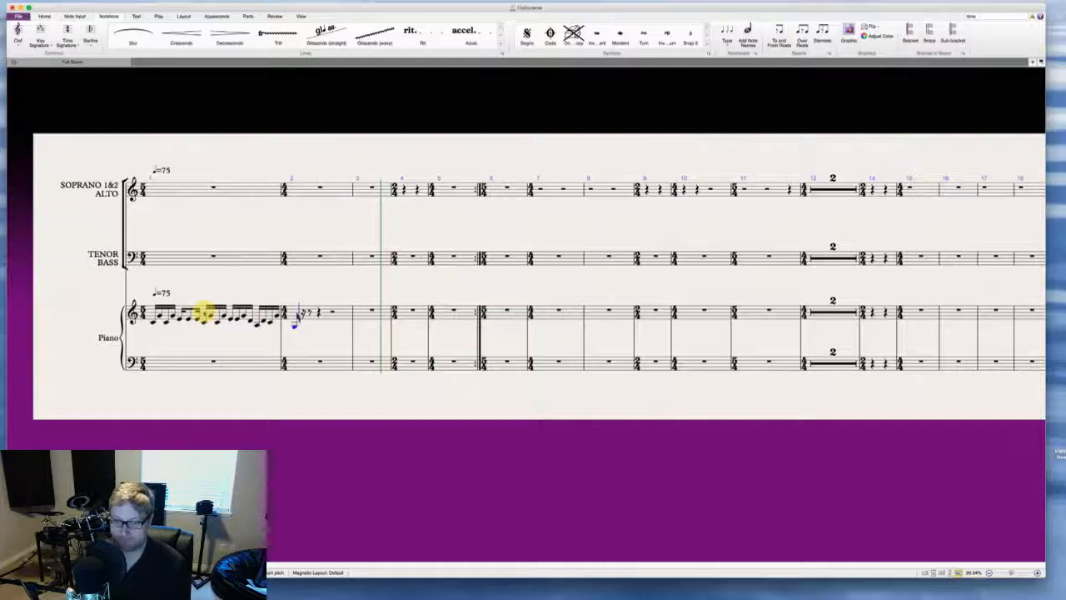
key(g)
key(c)
key(g)
key(d)
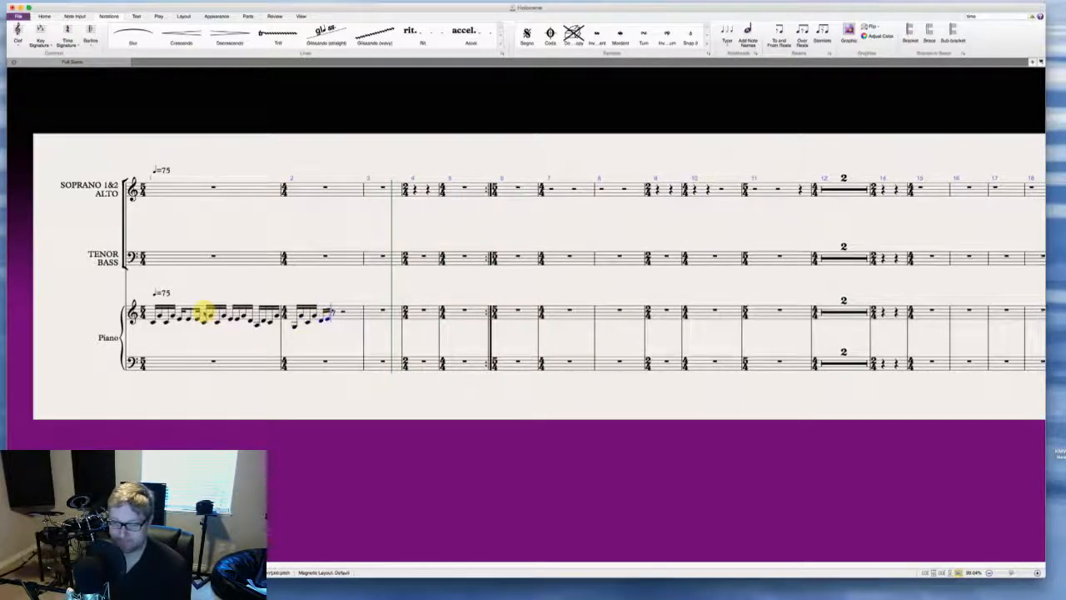
key(e)
key(d)
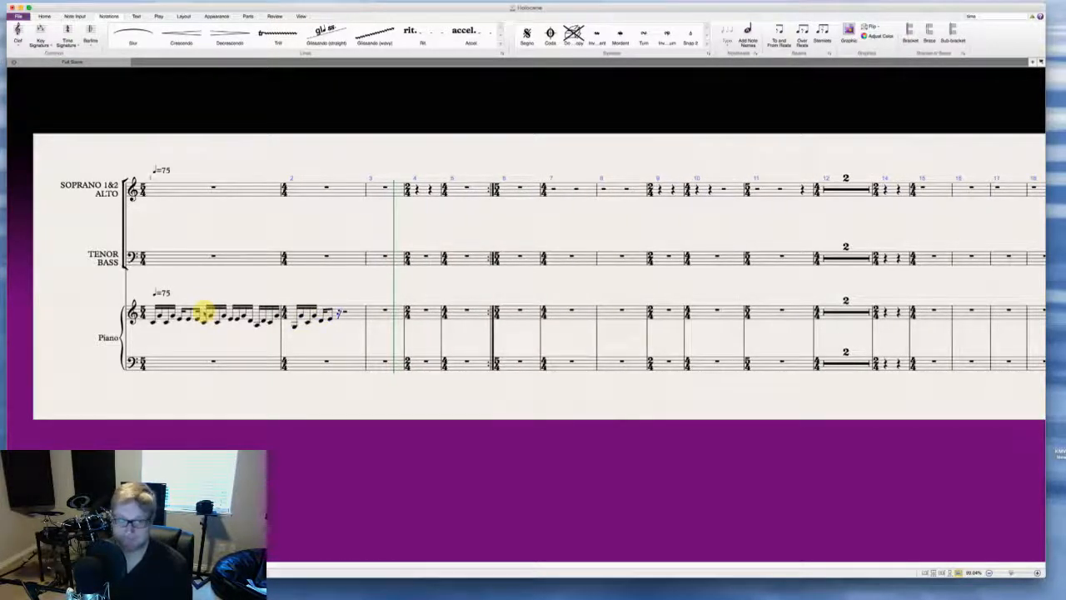
key(a)
key(g)
key(c)
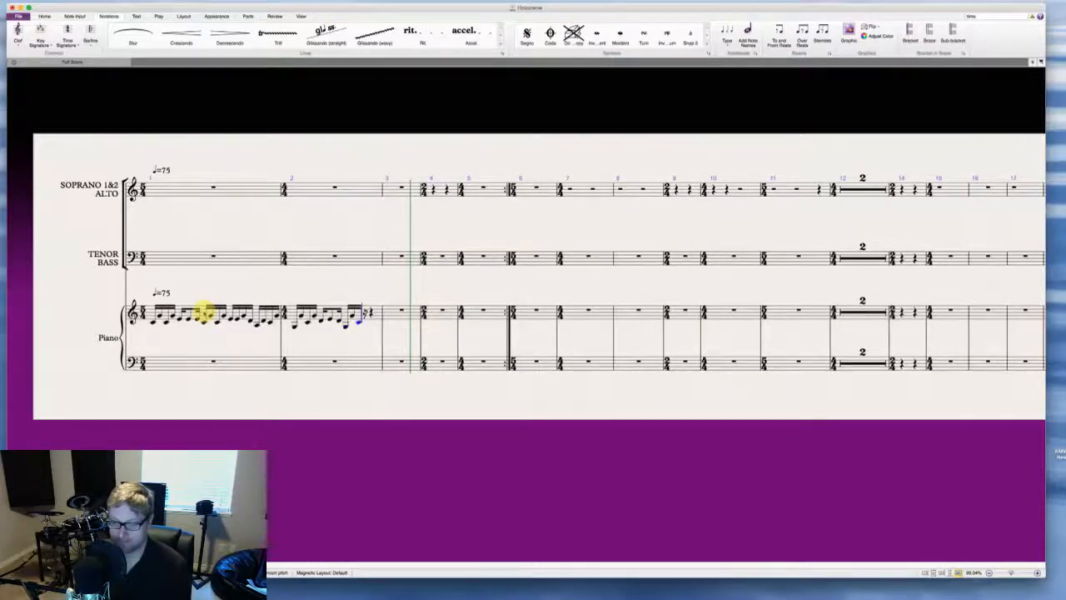
key(g)
key(d)
key(e)
key(d)
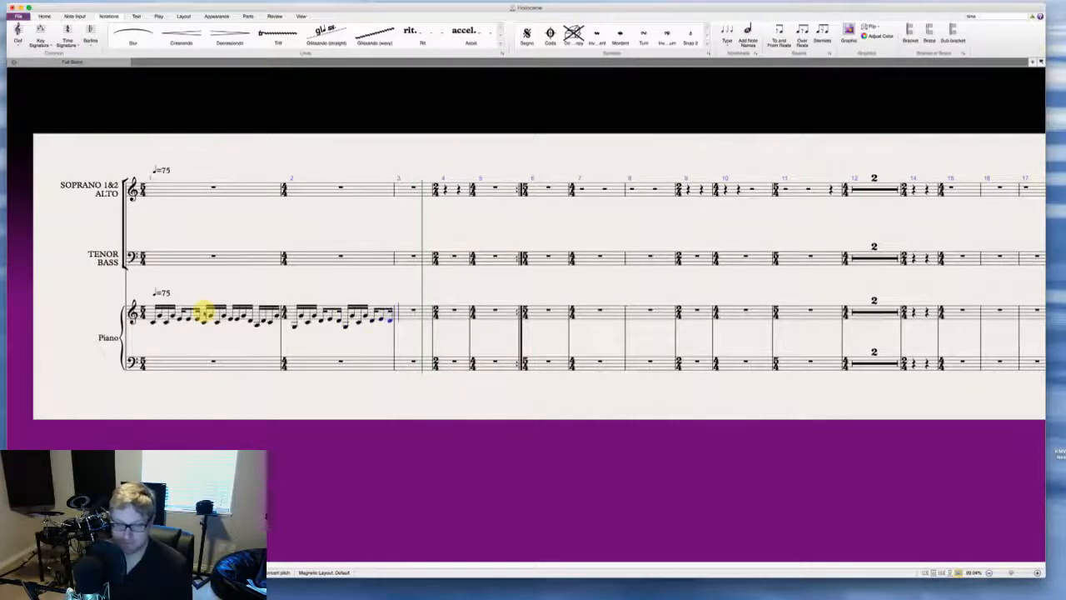
Step: Repeat the sixteenth-note pattern through bar 3 of the piano's treble staff and leave note entry
key(a)
key(g)
key(c)
key(g)
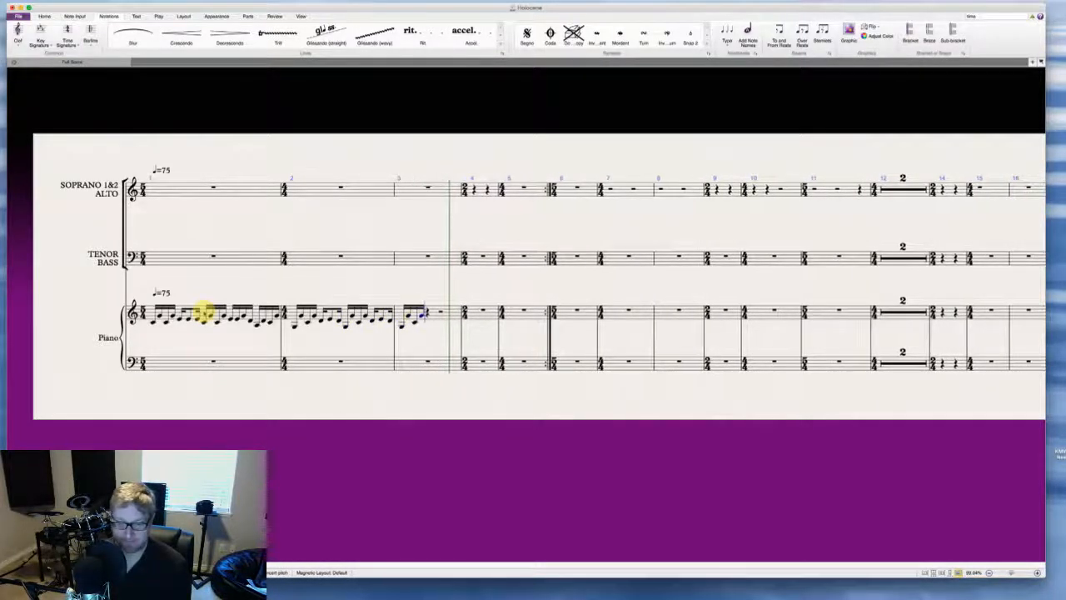
key(d)
key(e)
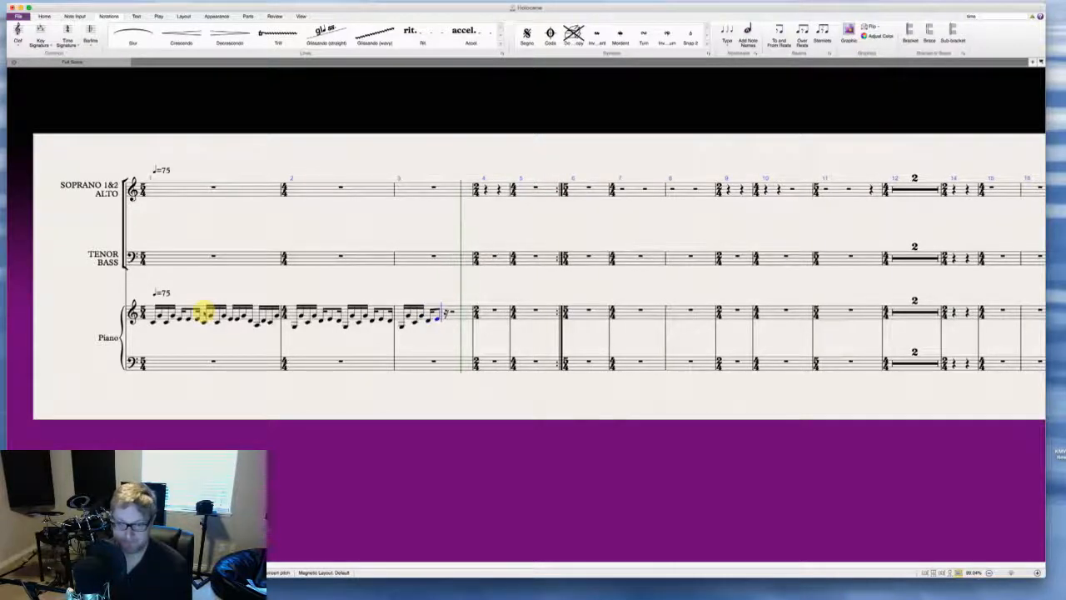
key(d)
key(a)
key(g)
key(c)
key(g)
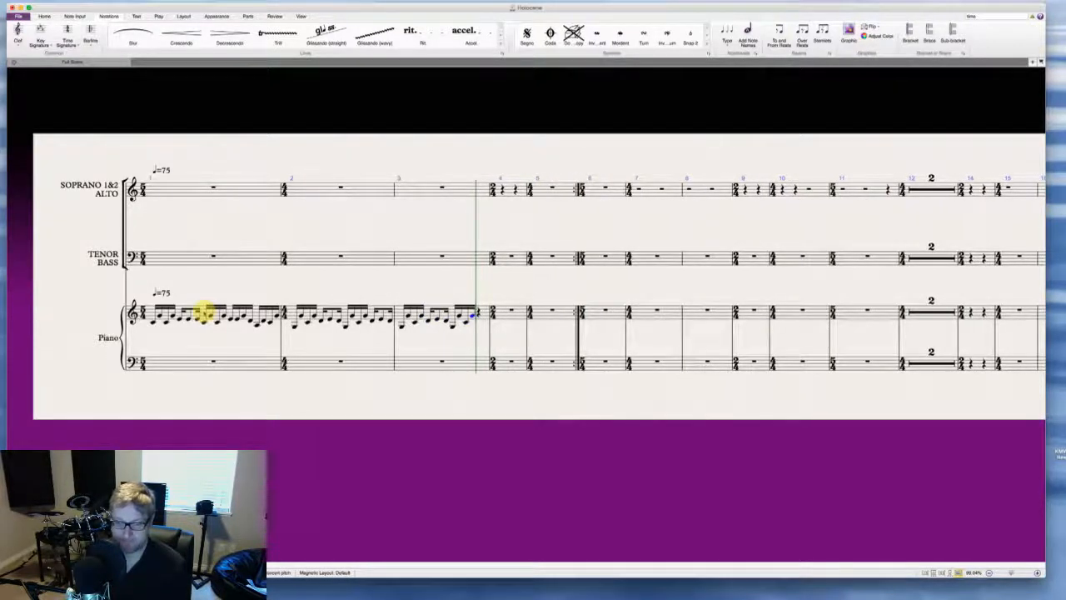
key(d)
key(e)
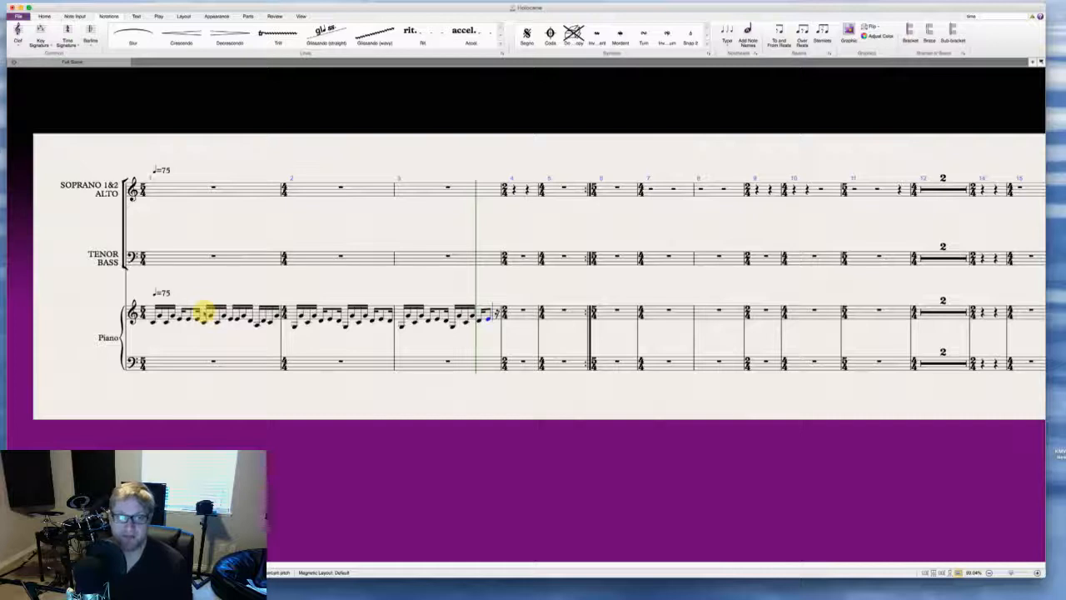
key(Escape)
key(Escape)
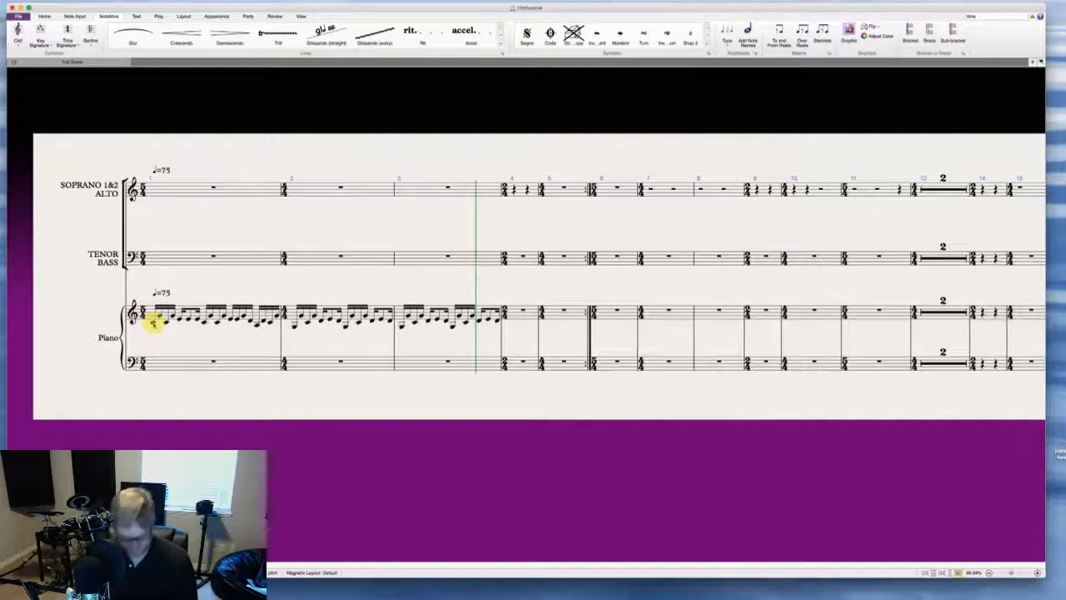
Step: Play back the piano pattern from the first note of bar 1
key(p)
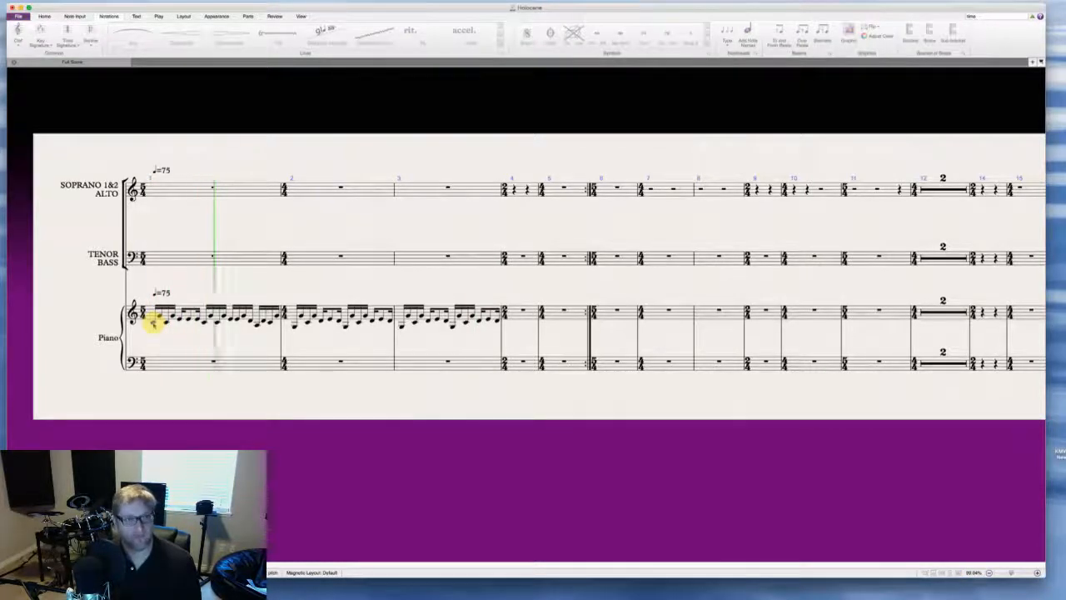
key(space)
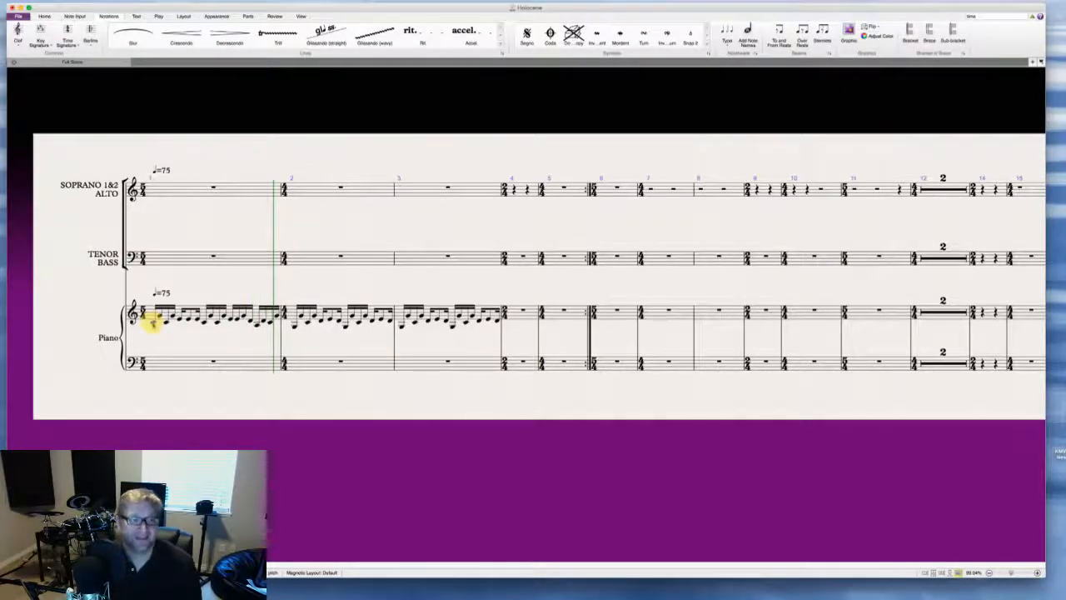
Step: Add the text "use pedal throughout" at the start of piano bar 1 and move it between the two piano staves
click(163, 294)
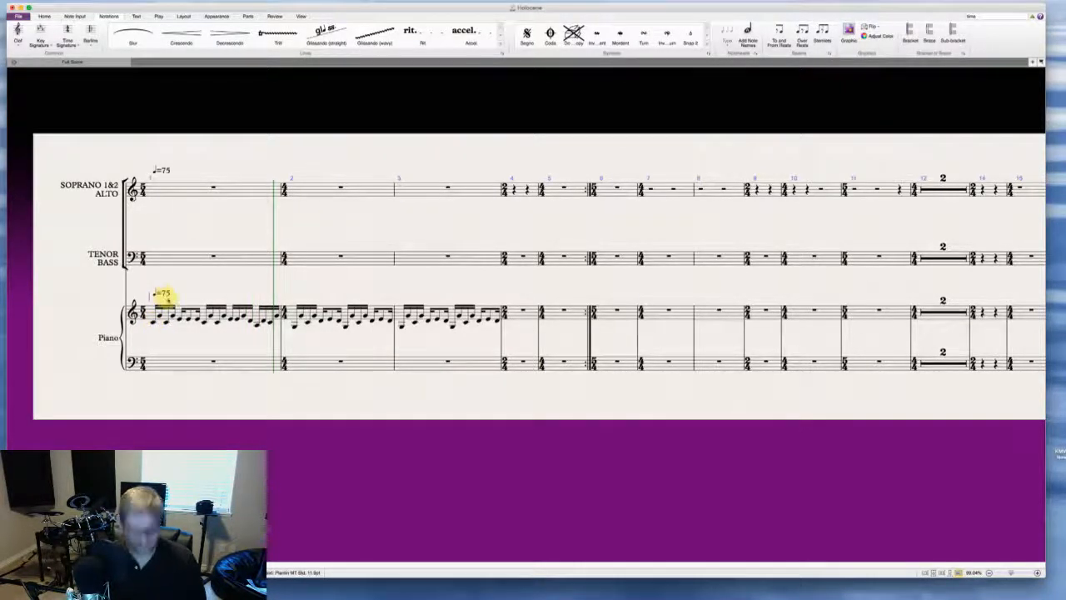
text(una )
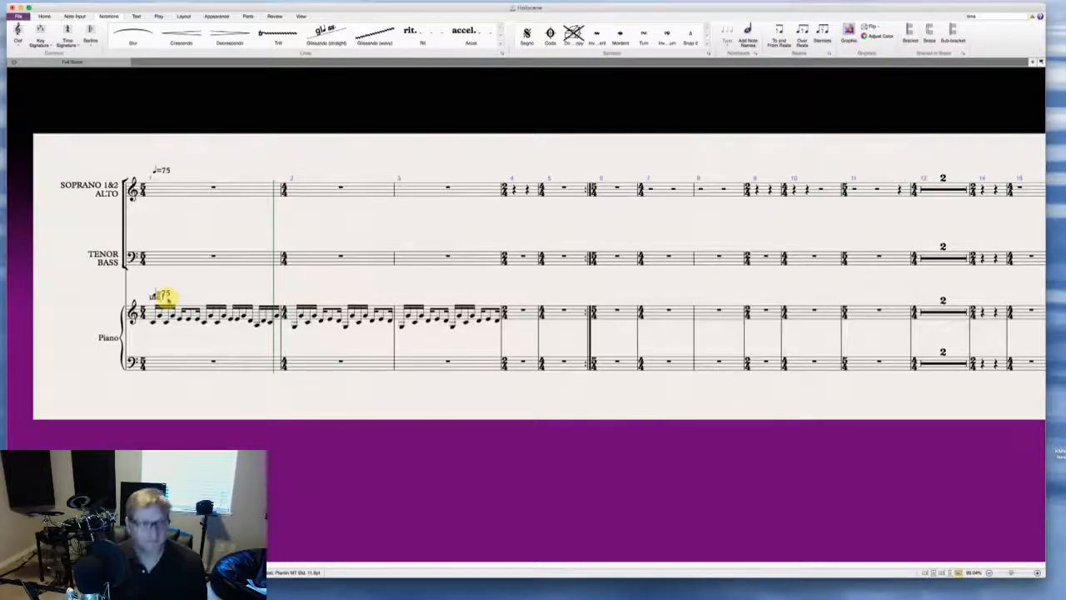
text(corda thro)
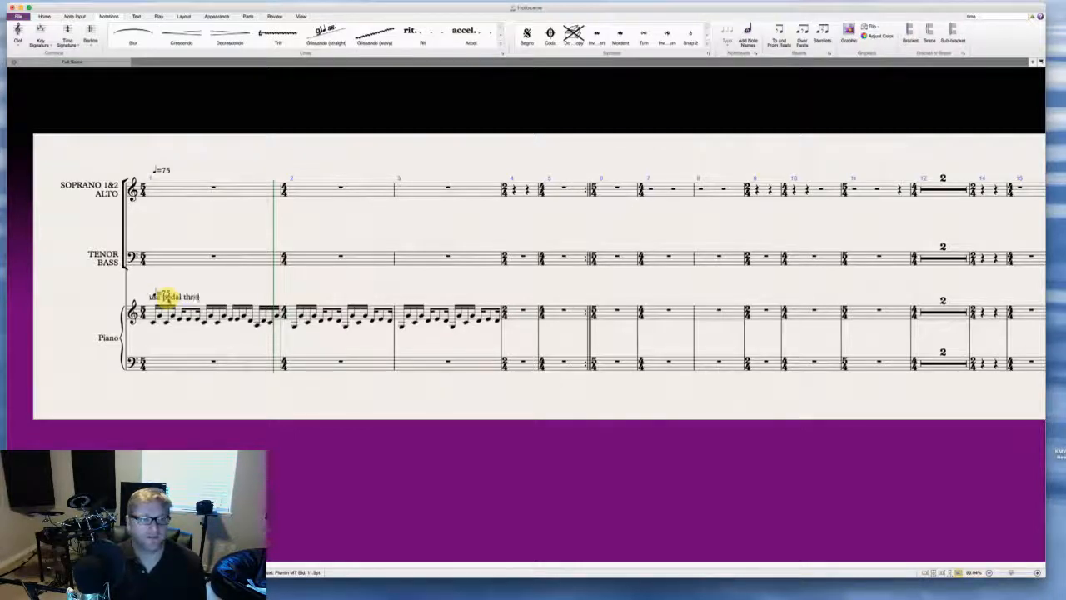
text(t)
key(BackSpace)
key(BackSpace)
key(BackSpace)
key(BackSpace)
key(BackSpace)
key(BackSpace)
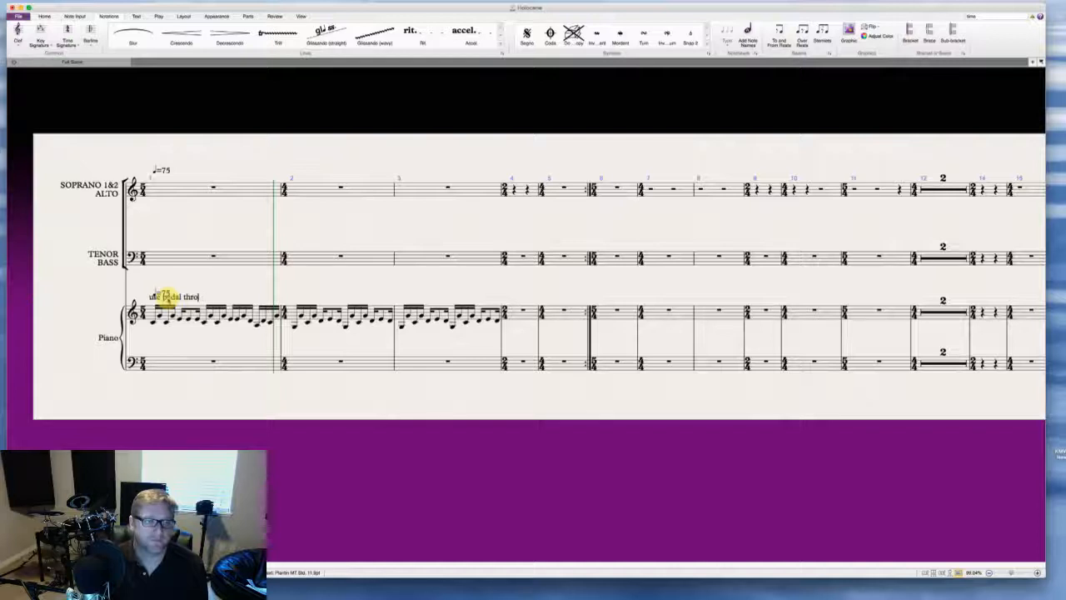
text(ughout)
key(Escape)
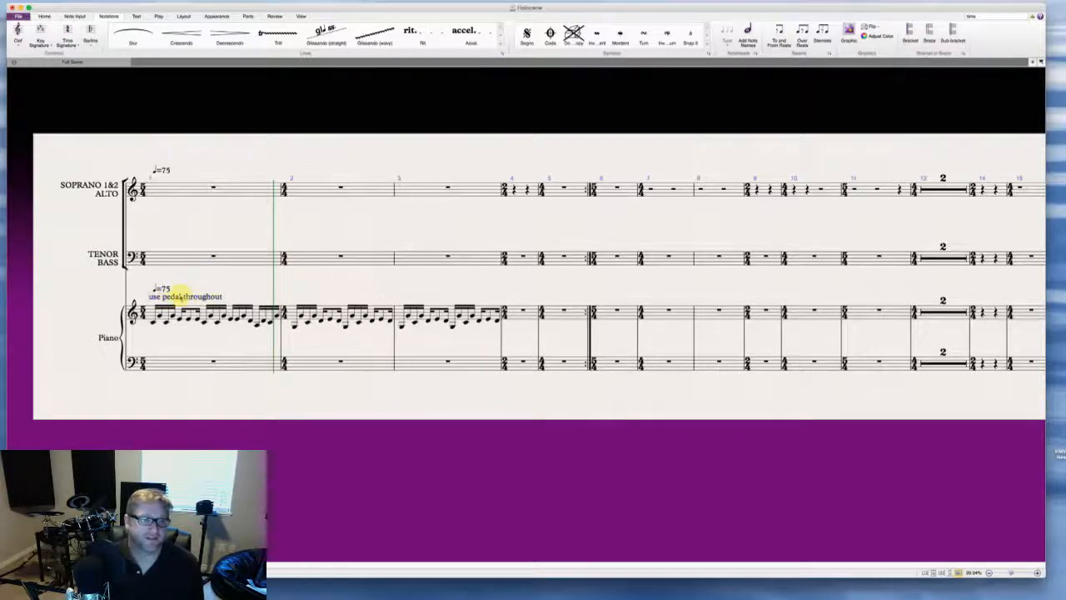
drag(178, 291, 180, 330)
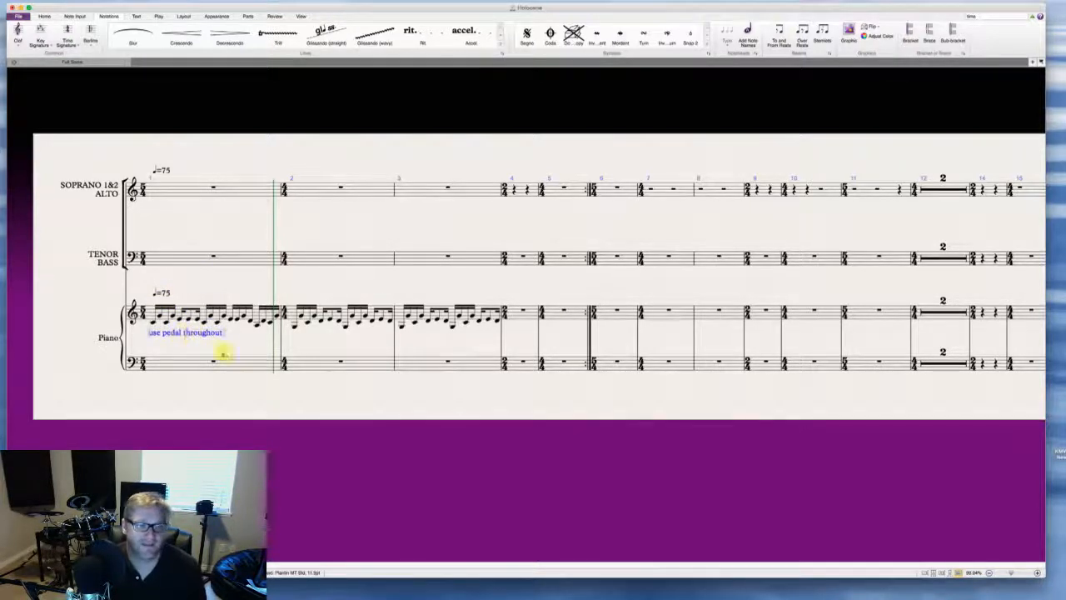
click(206, 346)
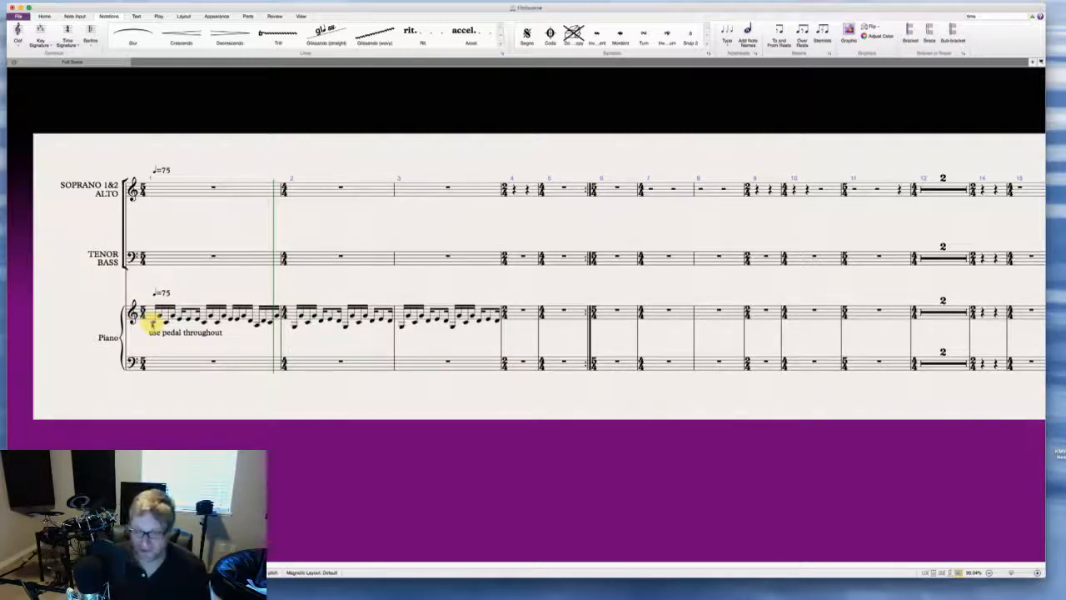
Step: Add chord symbols above piano bar 1: C on the first note and Ami on beat 5
key(ctrl+t)
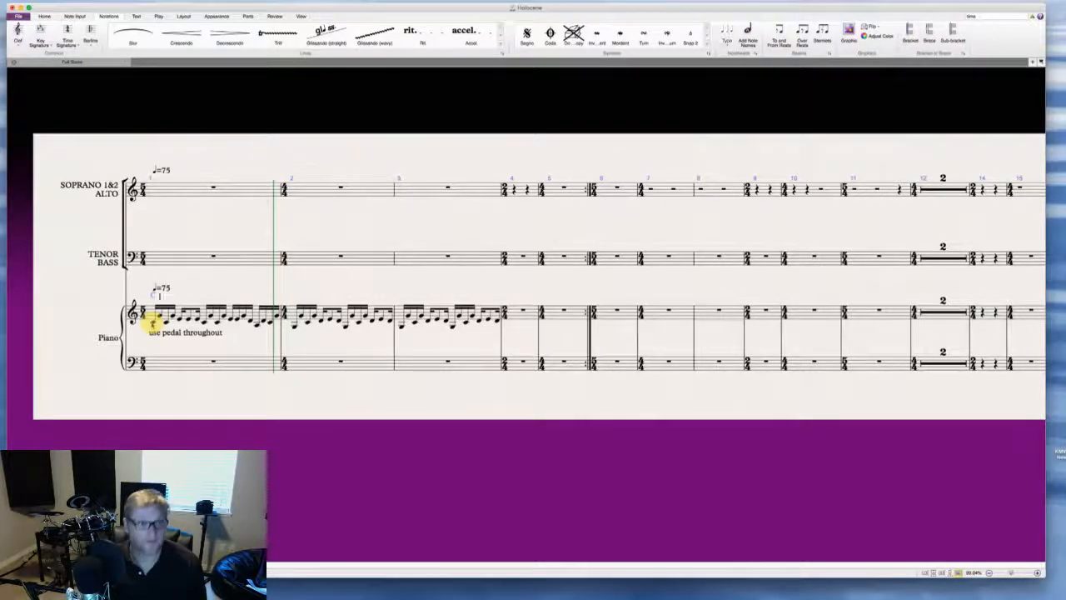
key(space)
key(space)
key(space)
key(space)
key(space)
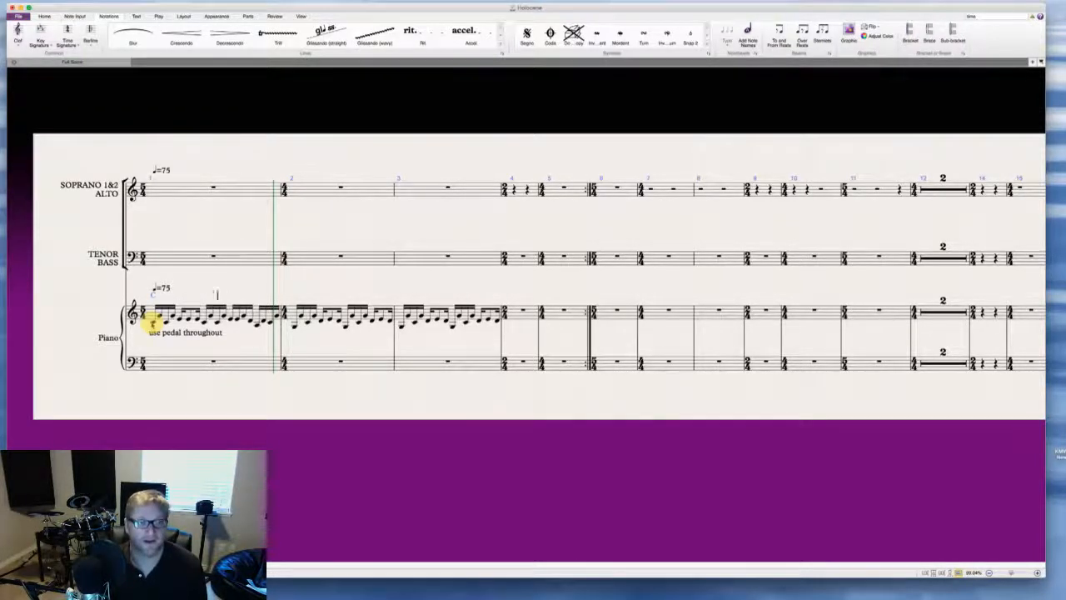
text(Ami)
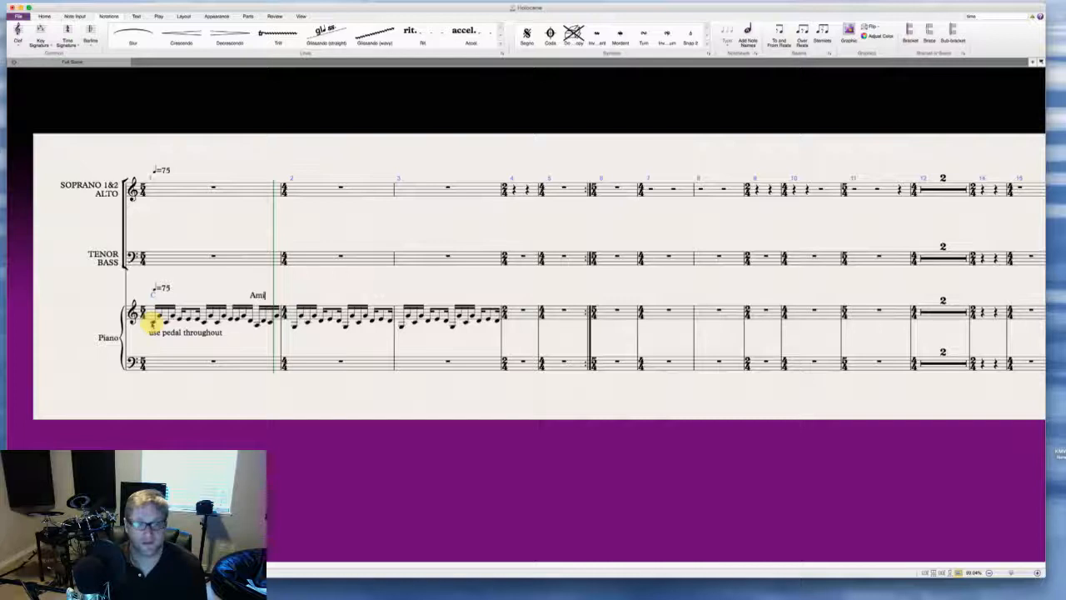
key(space)
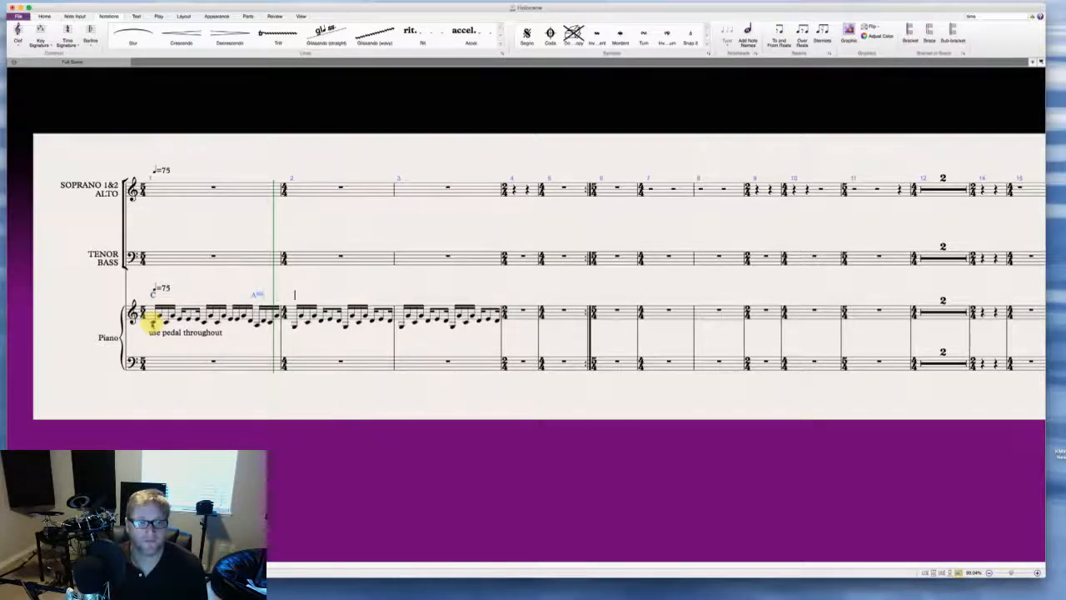
Step: Add a G chord symbol above the first note of piano bar 2 and end chord symbol entry
key(space)
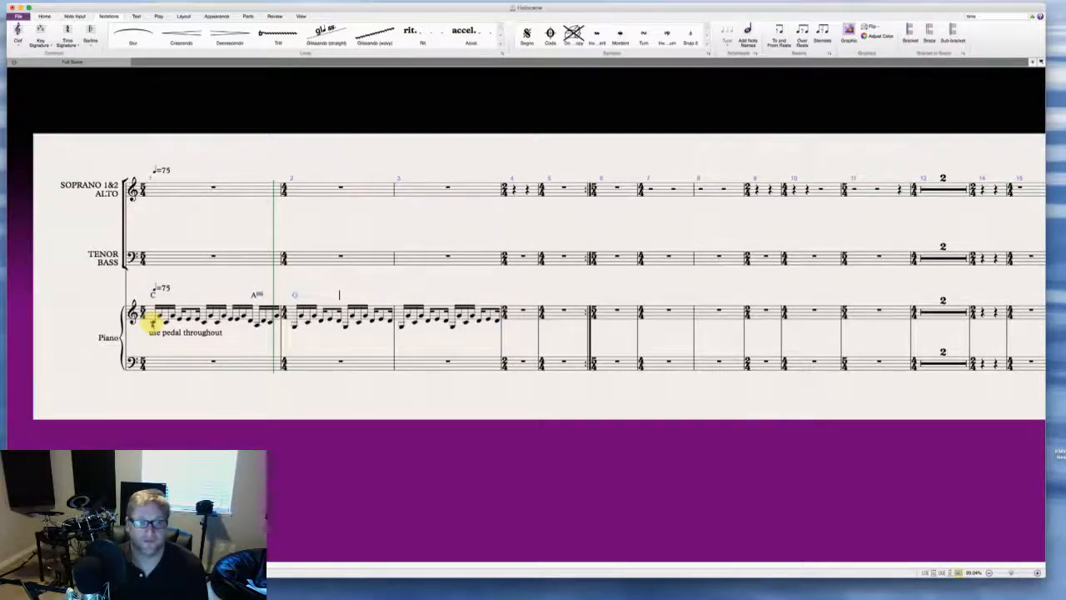
key(space)
key(space)
key(space)
key(space)
key(space)
key(space)
key(space)
key(space)
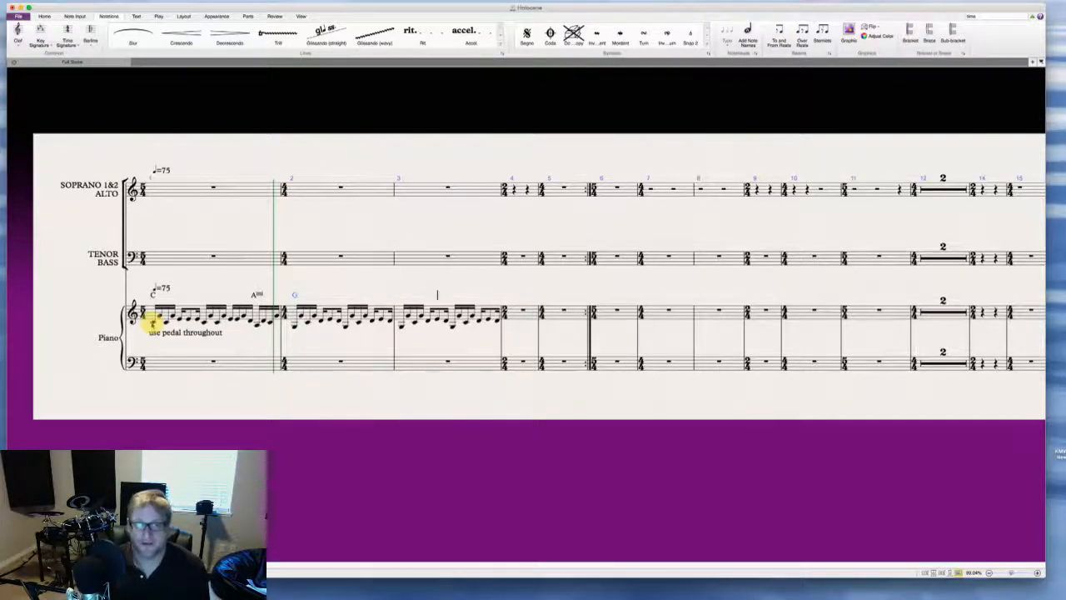
click(526, 313)
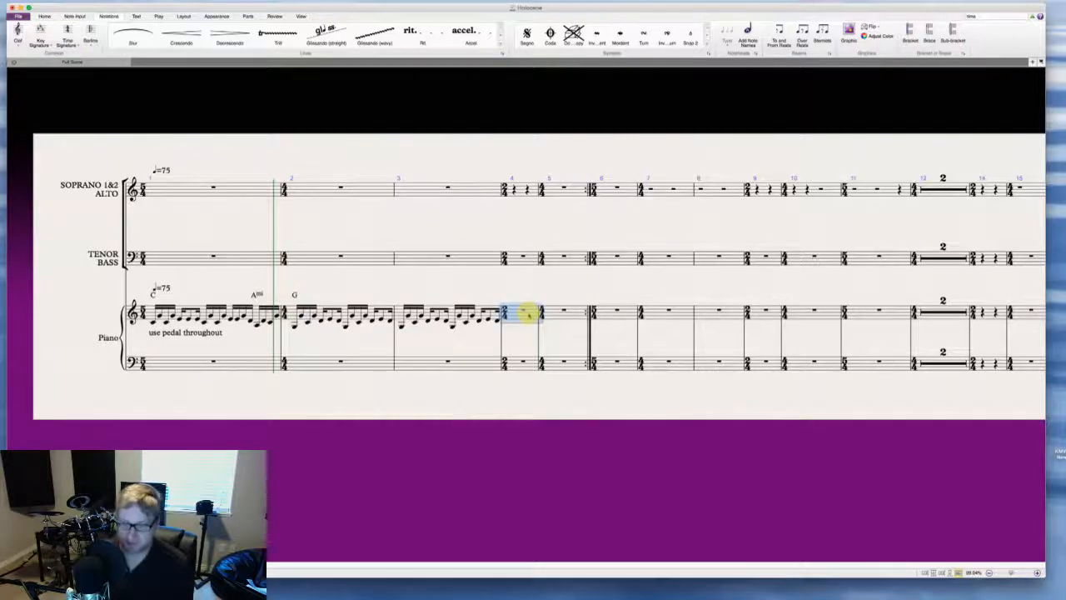
Step: Enter the sixteenth-note pattern in the piano treble staff from bar 4 to beat 3 of bar 5, correcting the notes following bar 4's first note
key(n)
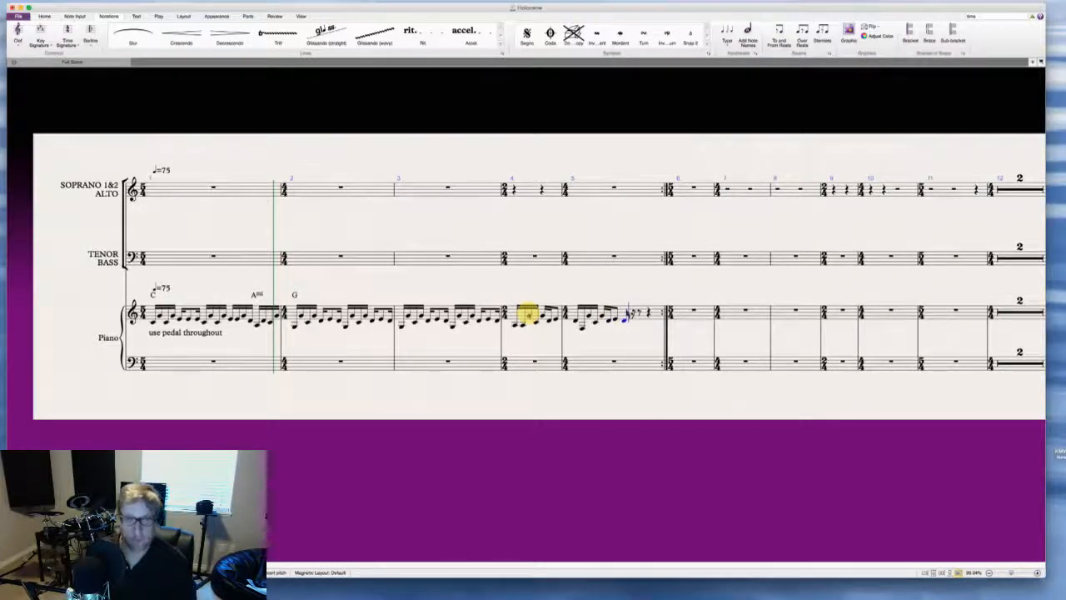
key(Escape)
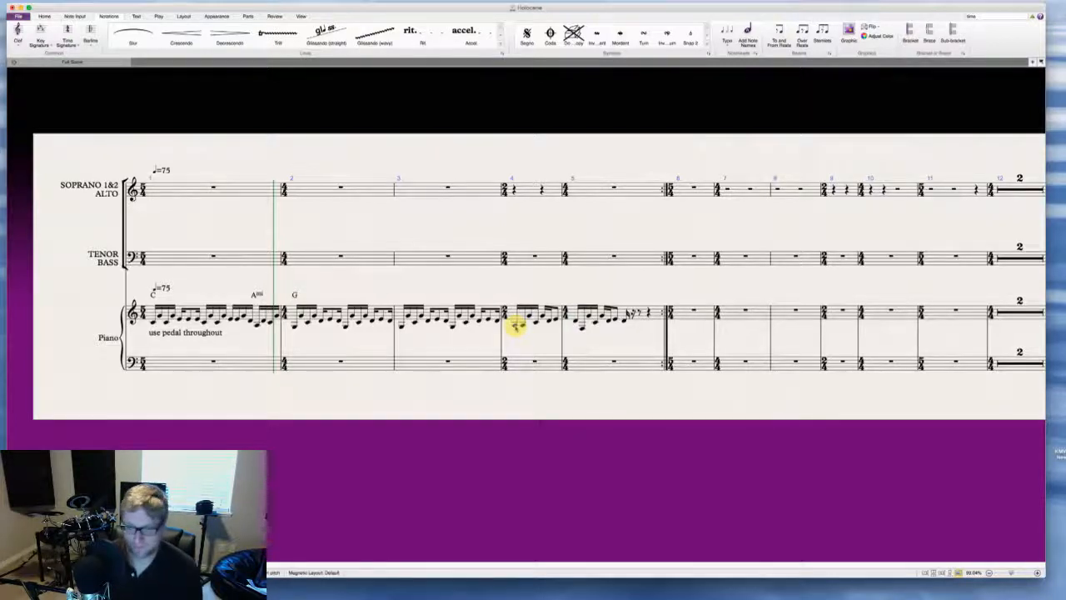
click(515, 326)
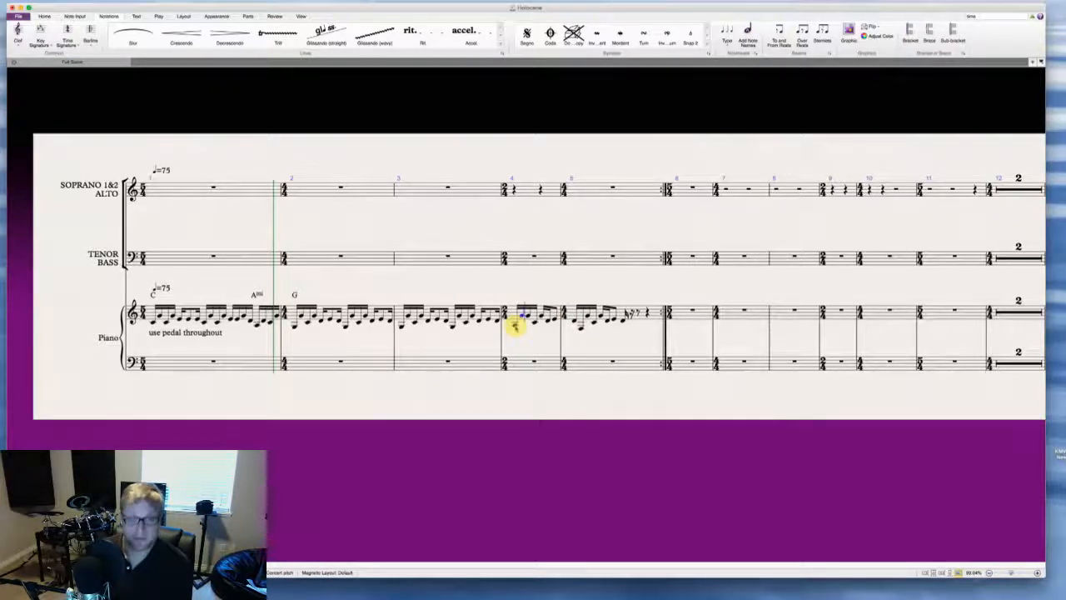
key(d)
key(g)
key(d)
key(g)
key(e)
key(d)
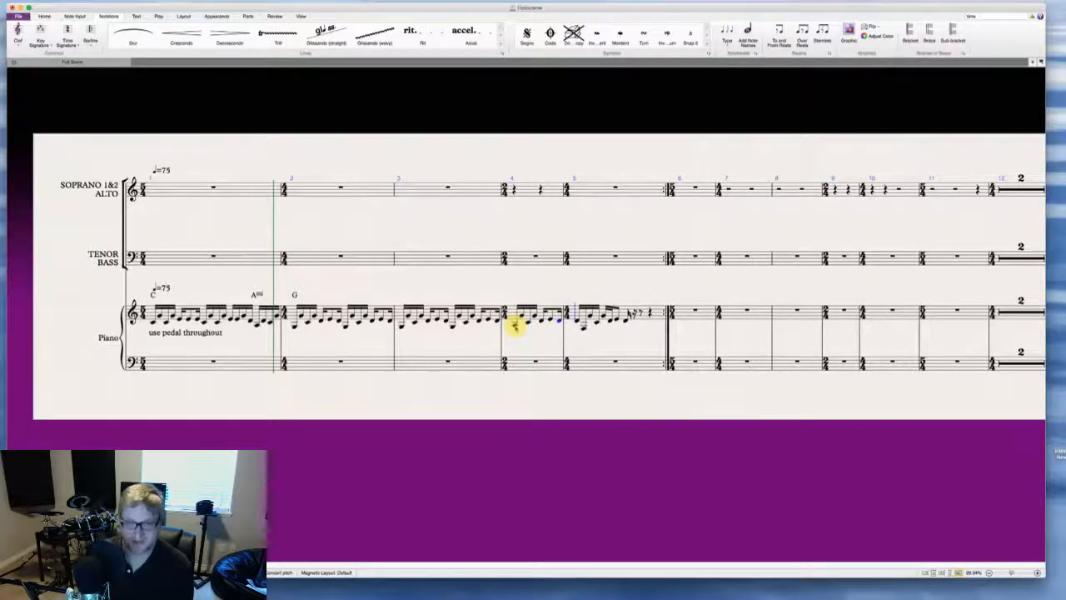
key(Escape)
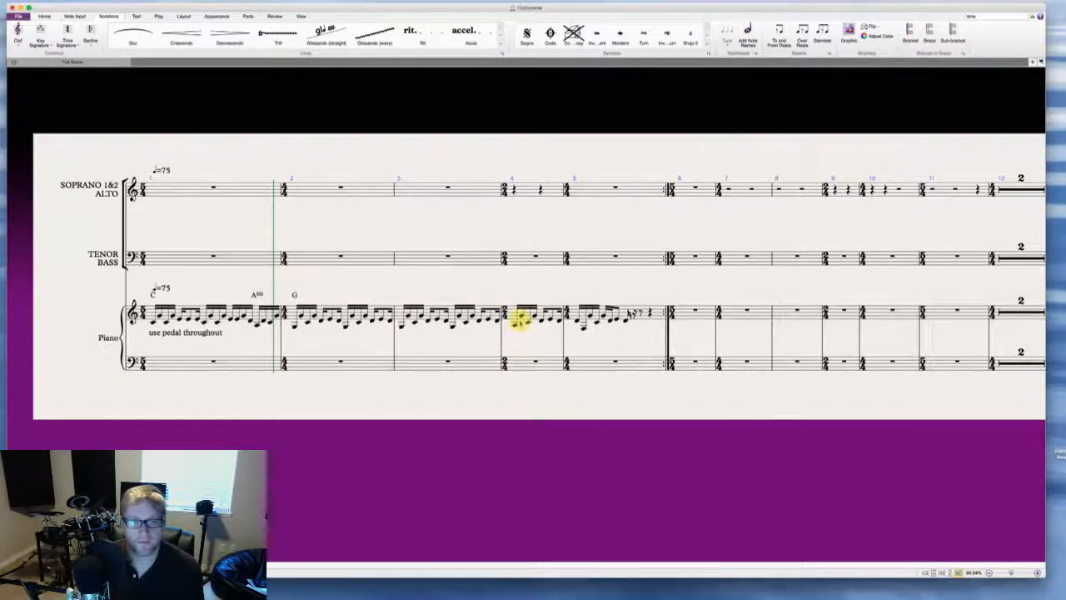
Step: Re-enter the first two notes of piano treble bar 4 as the sixteenth notes A and G
click(515, 324)
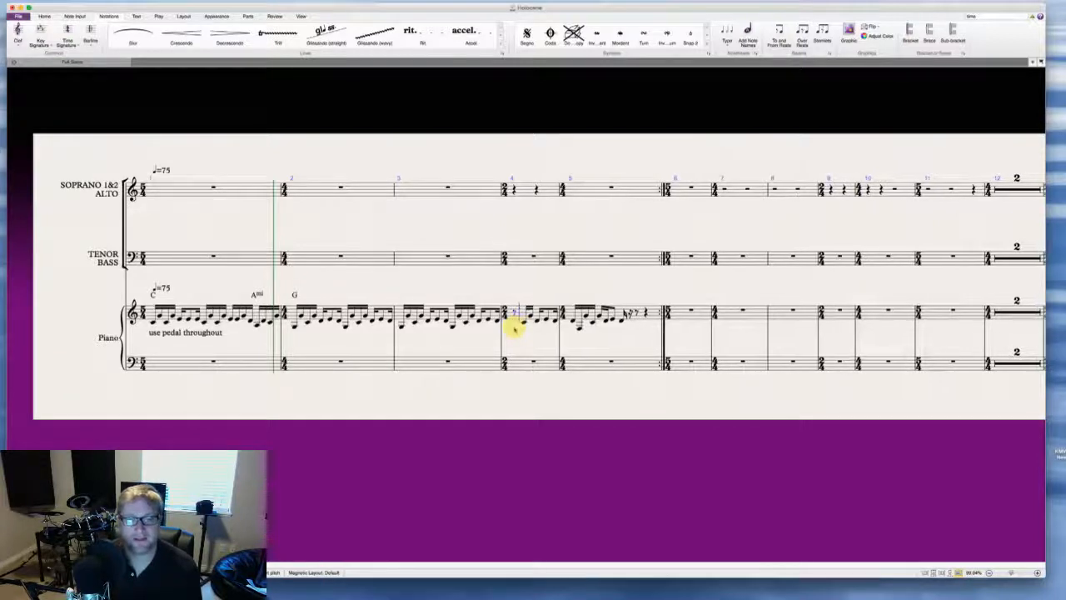
key(a)
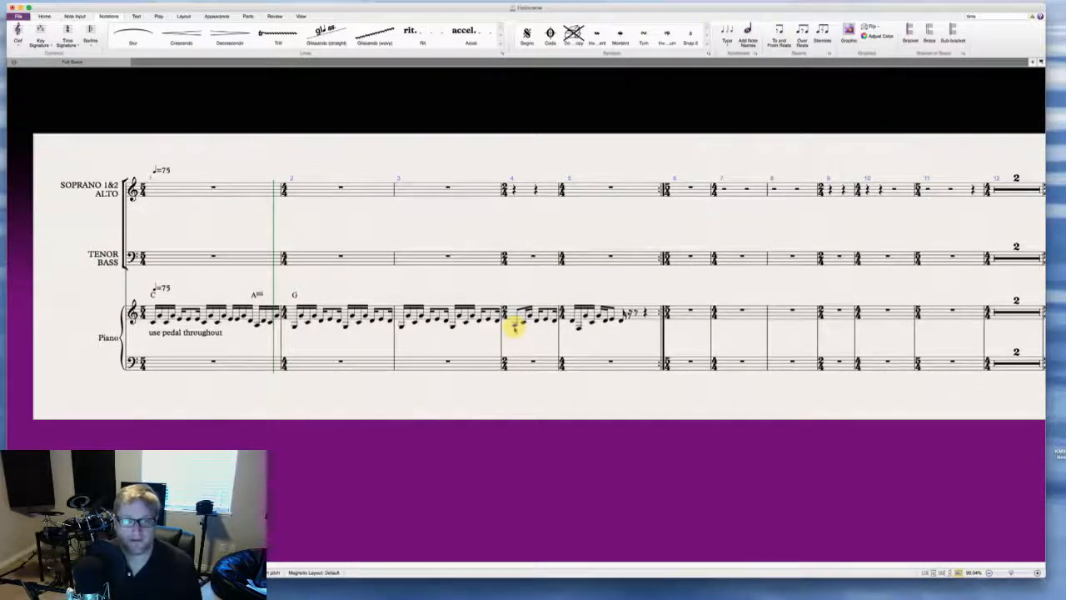
key(2)
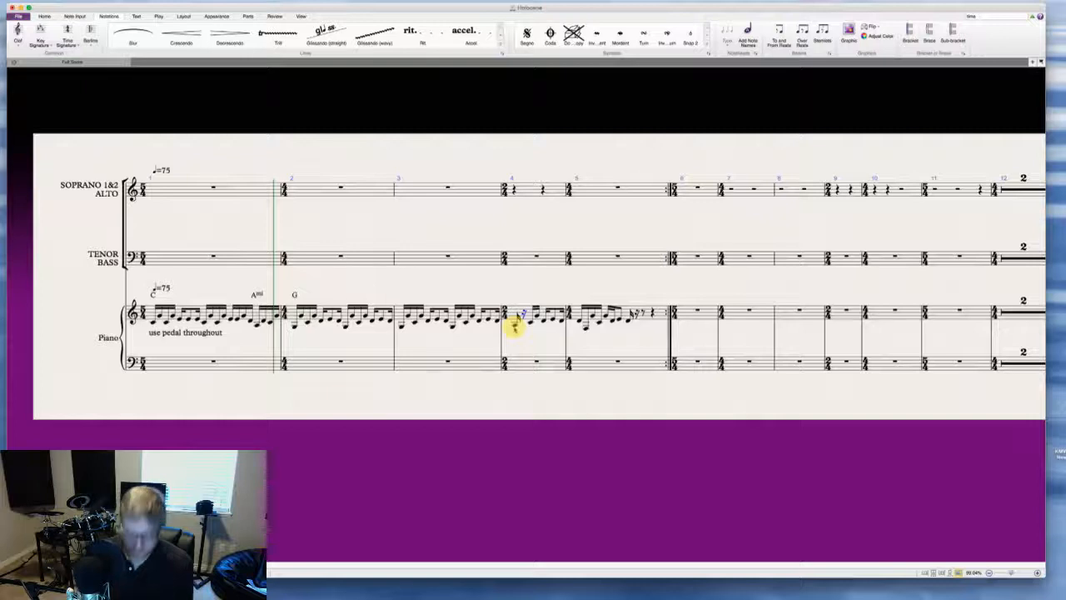
key(g)
key(Escape)
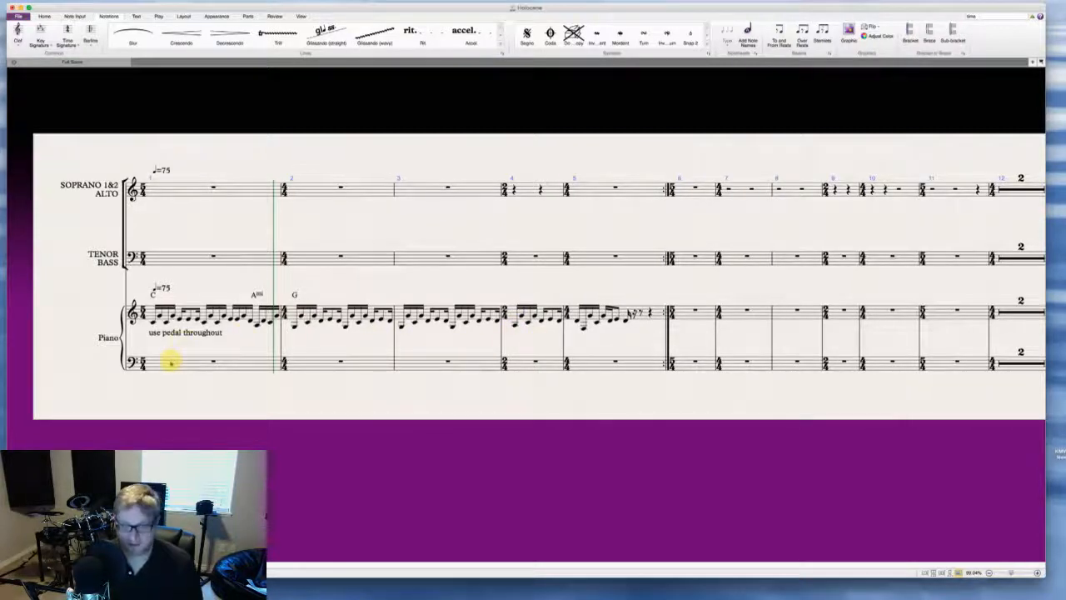
click(170, 362)
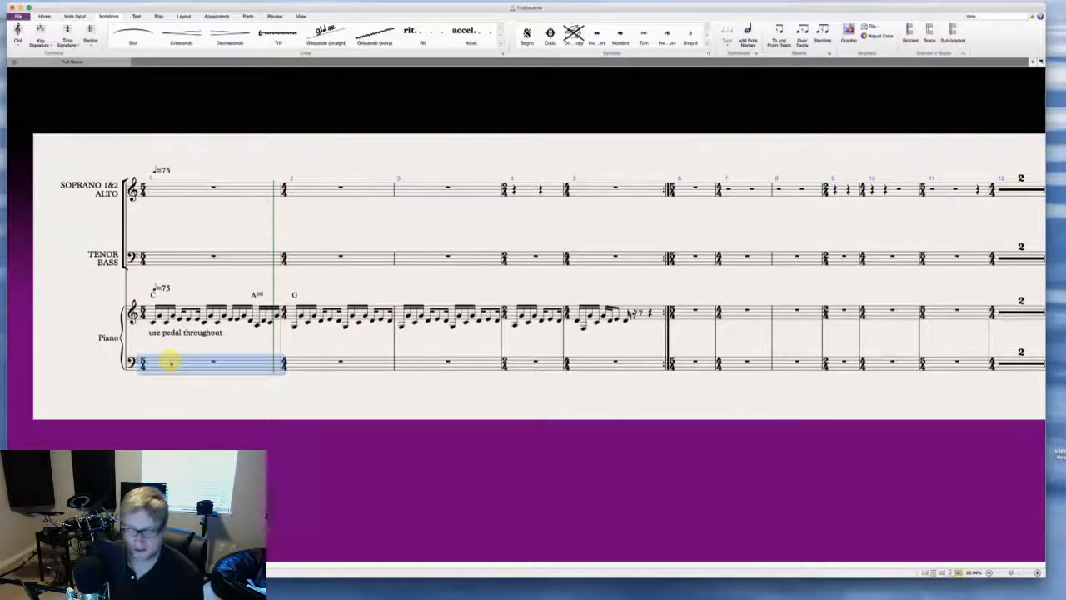
key(n)
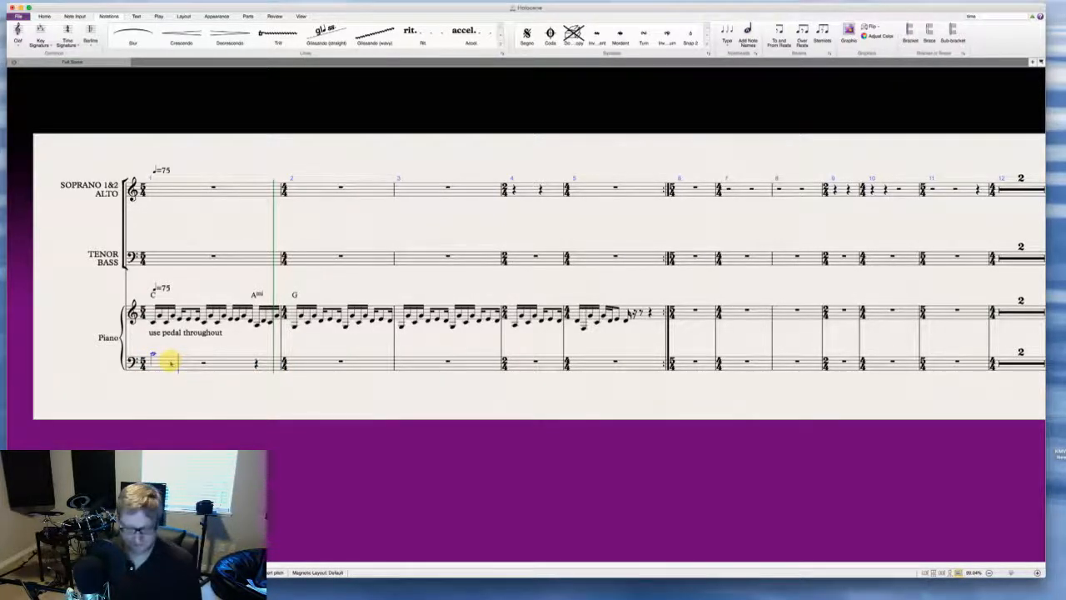
key(Escape)
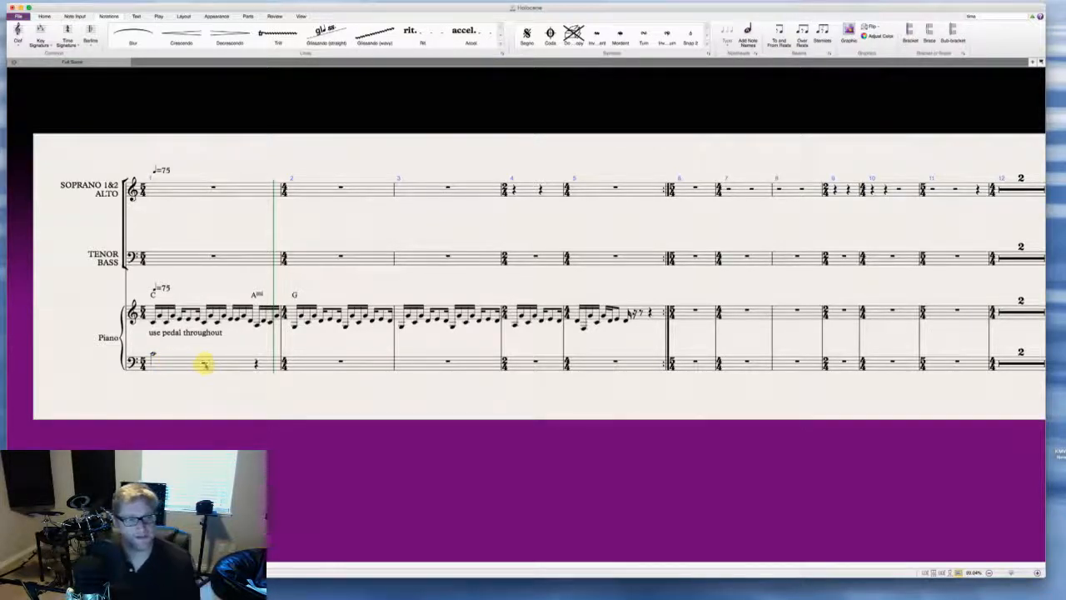
click(214, 364)
key(Escape)
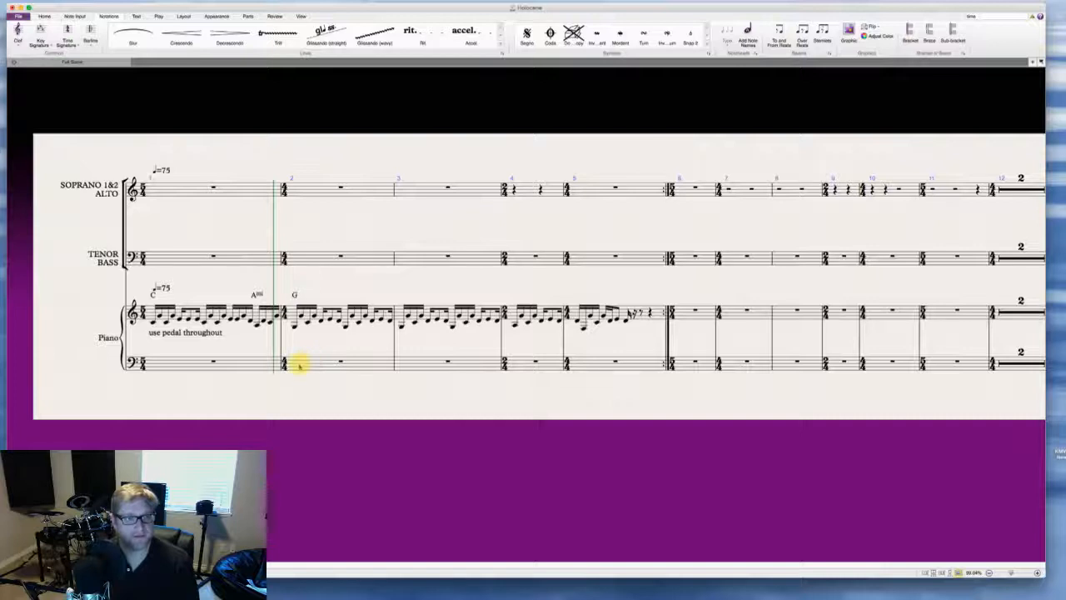
Step: Enter two G half notes in bar 2 of the piano bass staff
click(300, 364)
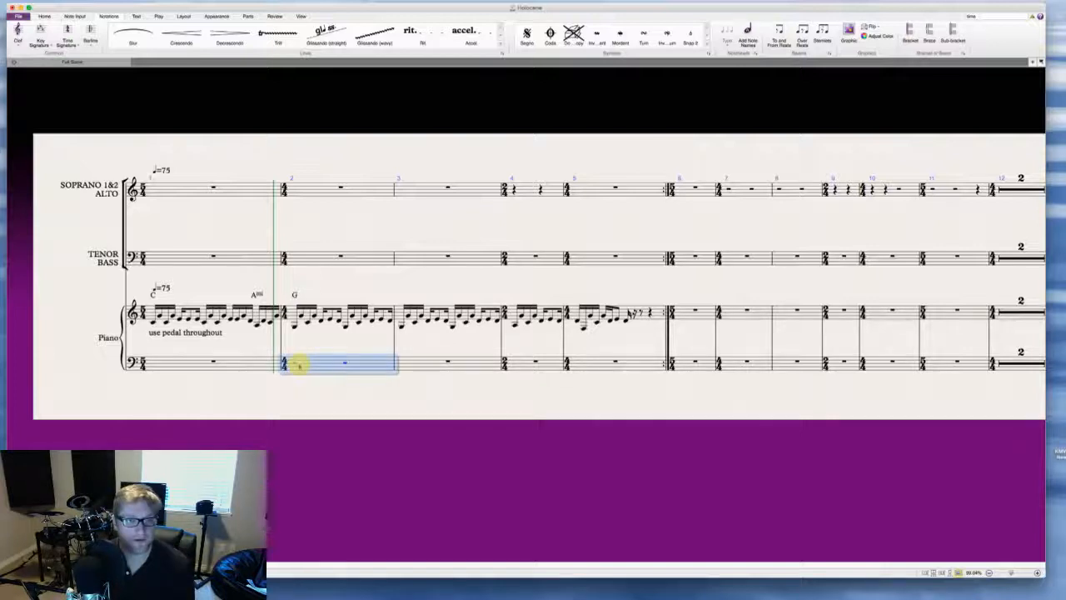
key(n)
key(g)
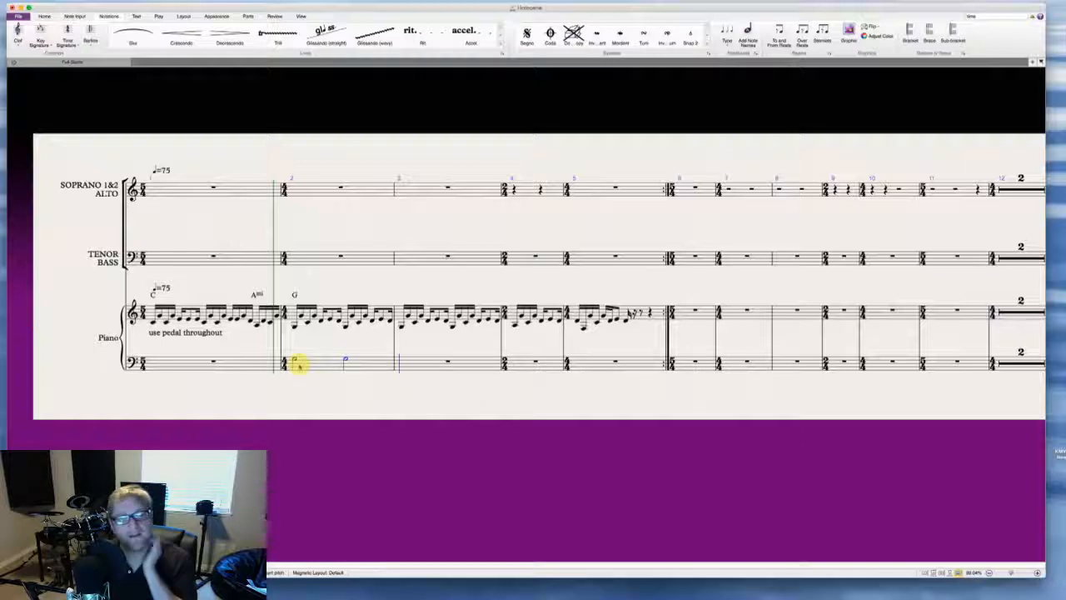
Step: Split the bar rest in piano bass bar 1 and enter a quarter-note A on beat 5
click(249, 363)
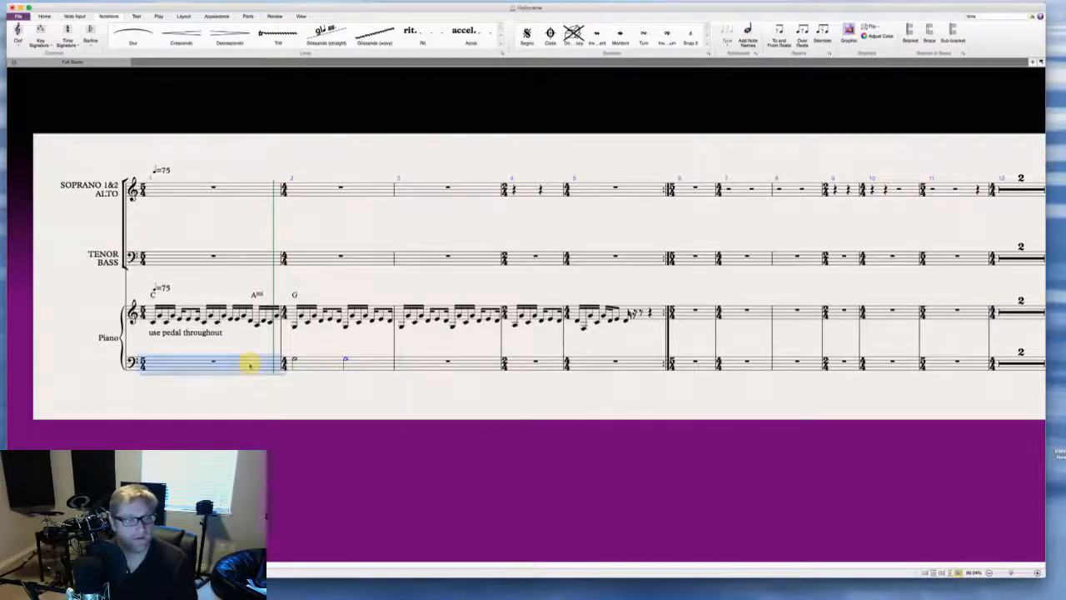
key(KP_0)
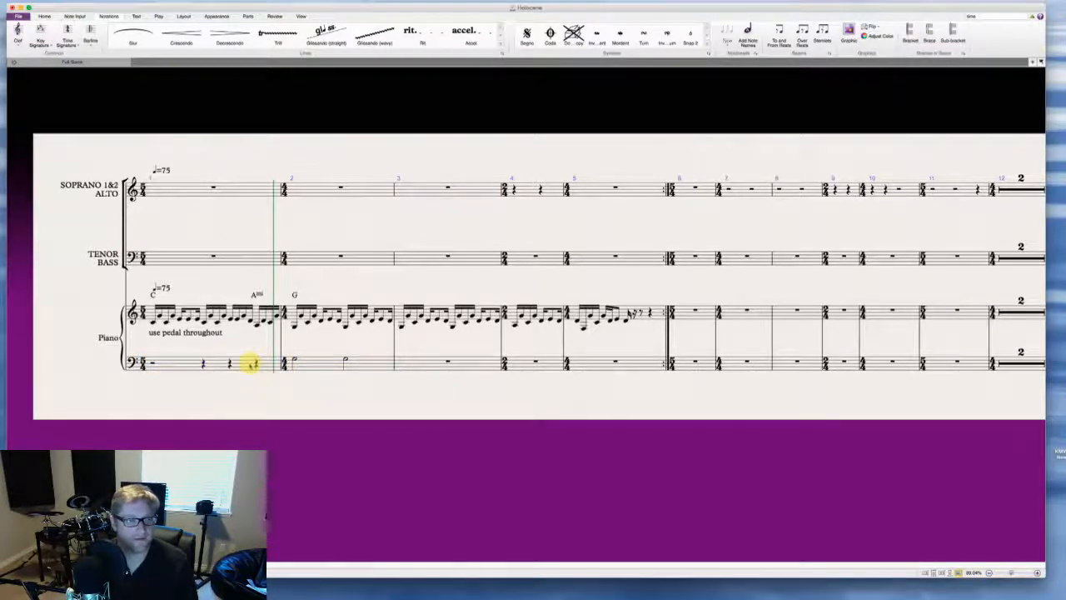
key(KP_0)
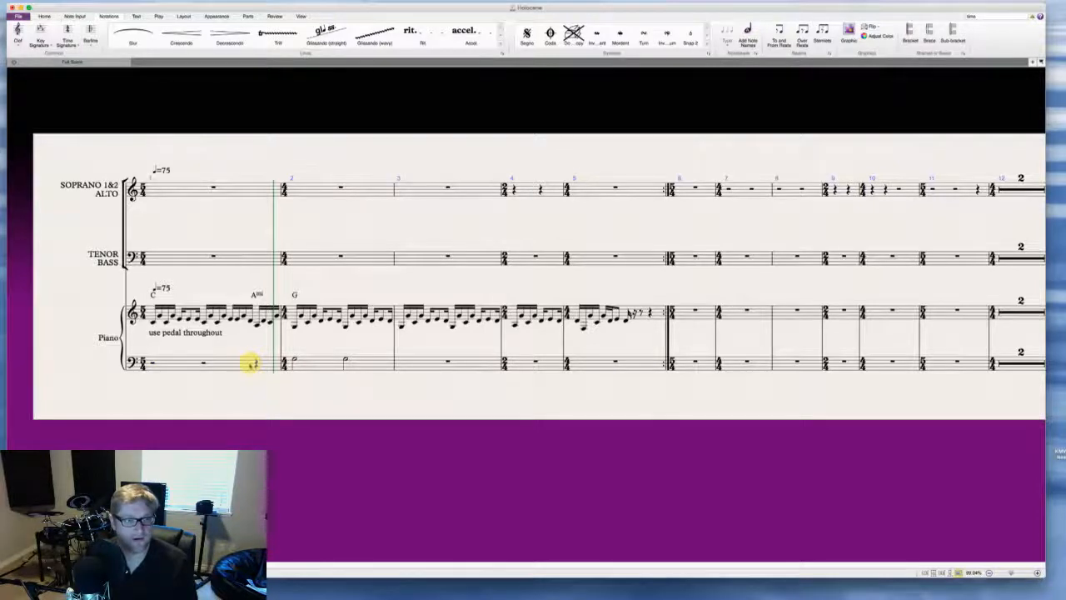
key(a)
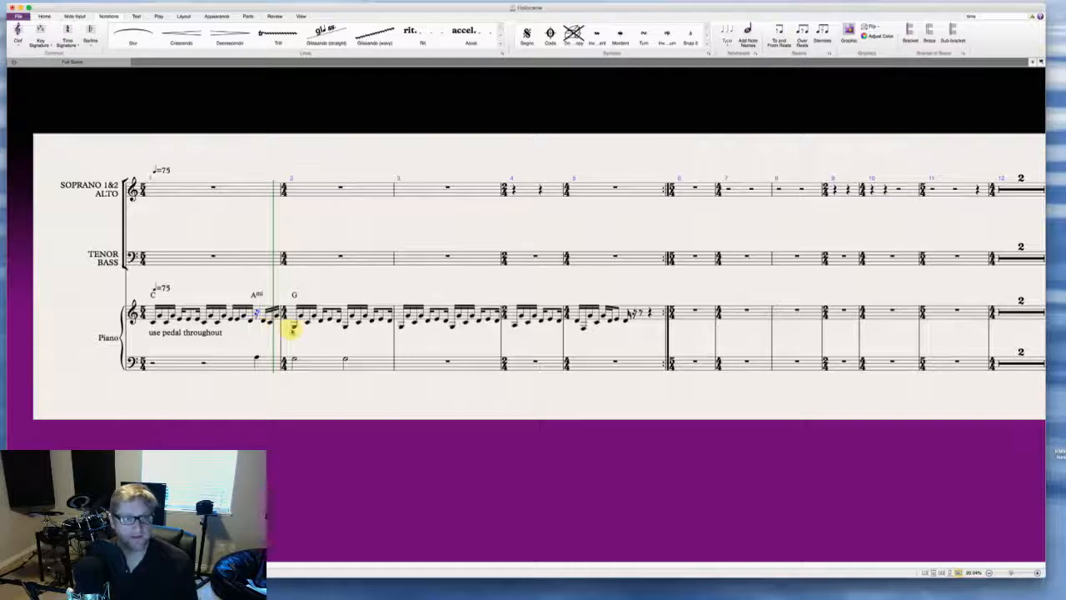
Step: Replace the low treble notes on beat 5 of piano bar 1 and beats 1 and 3 of bar 2 with rests
key(Delete)
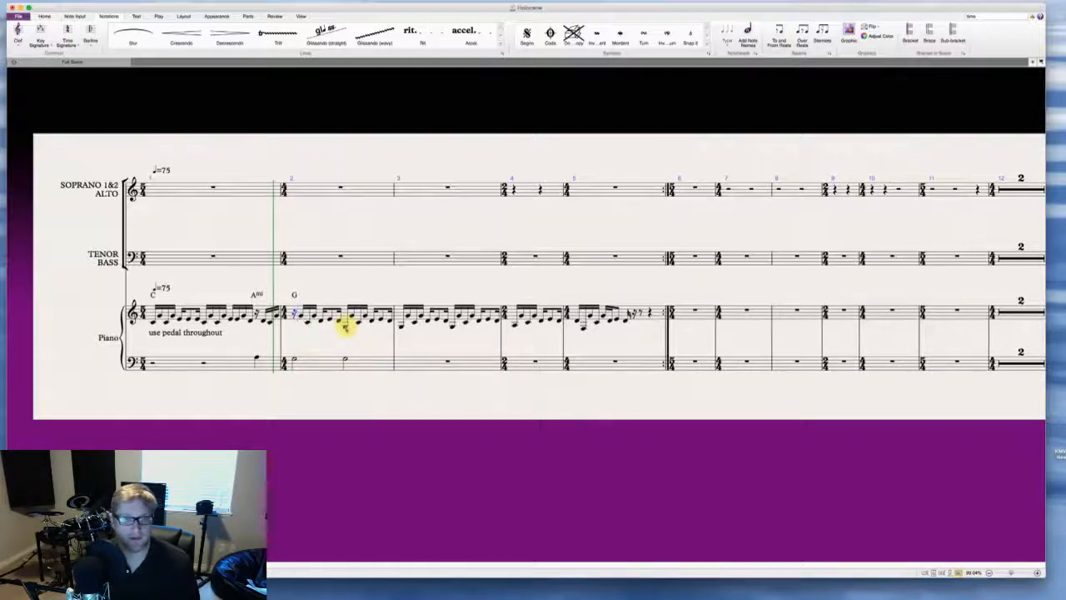
click(346, 327)
key(Delete)
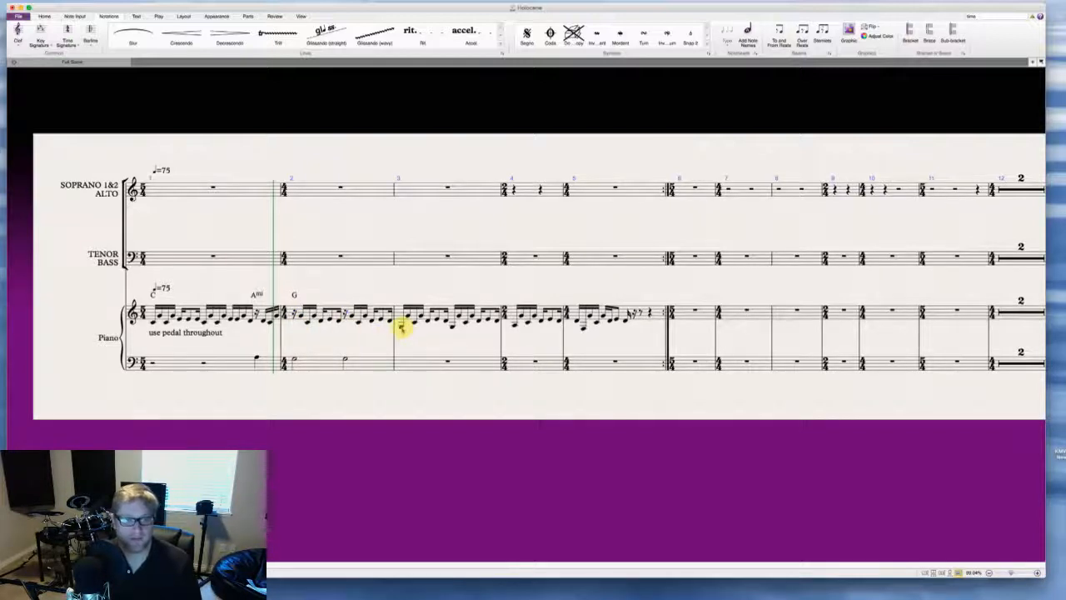
Step: Continue the piano bass staff with half notes: G and G in bar 3, A in bar 4, and F and F in bar 5
click(404, 368)
key(n)
key(g)
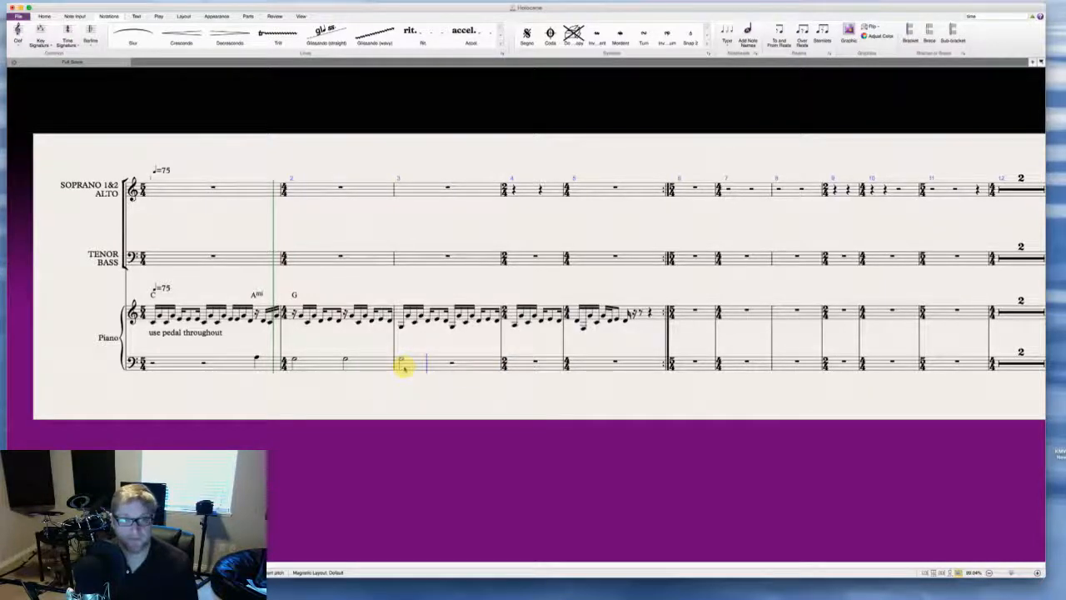
key(g)
key(a)
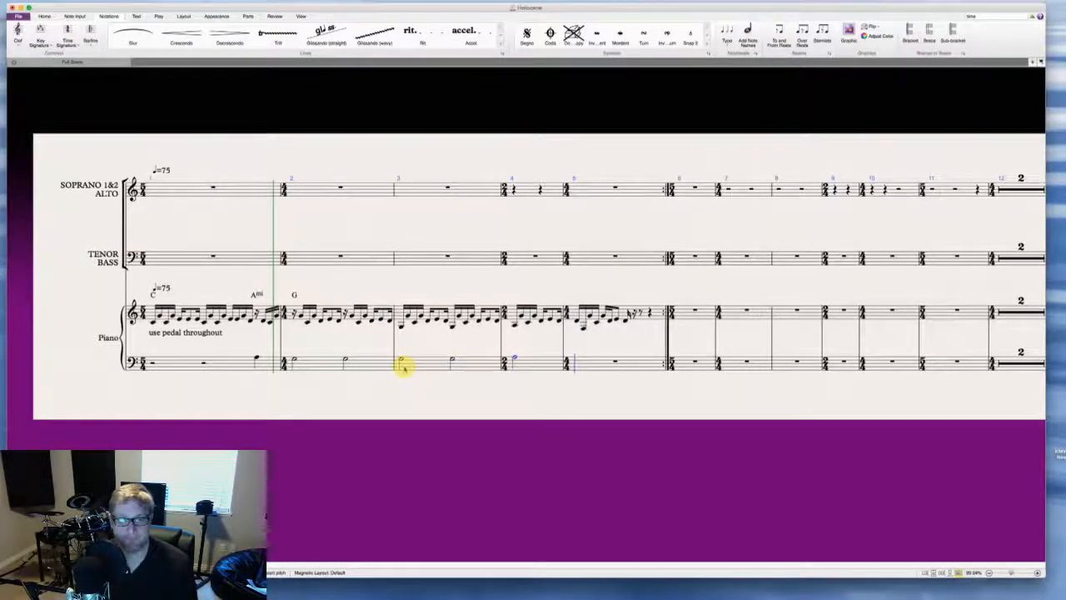
key(f)
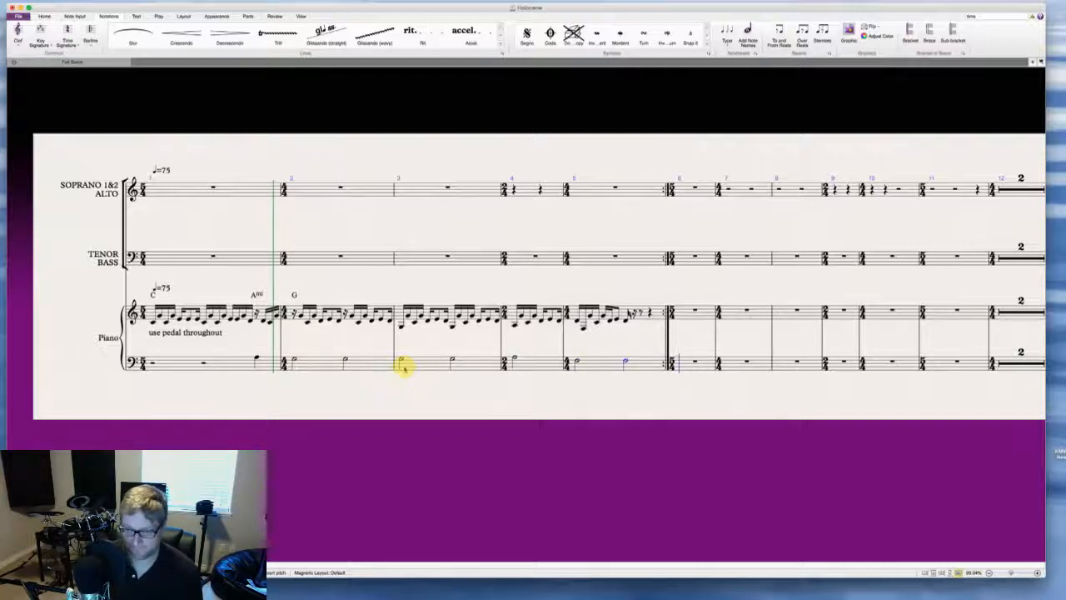
key(Escape)
key(Escape)
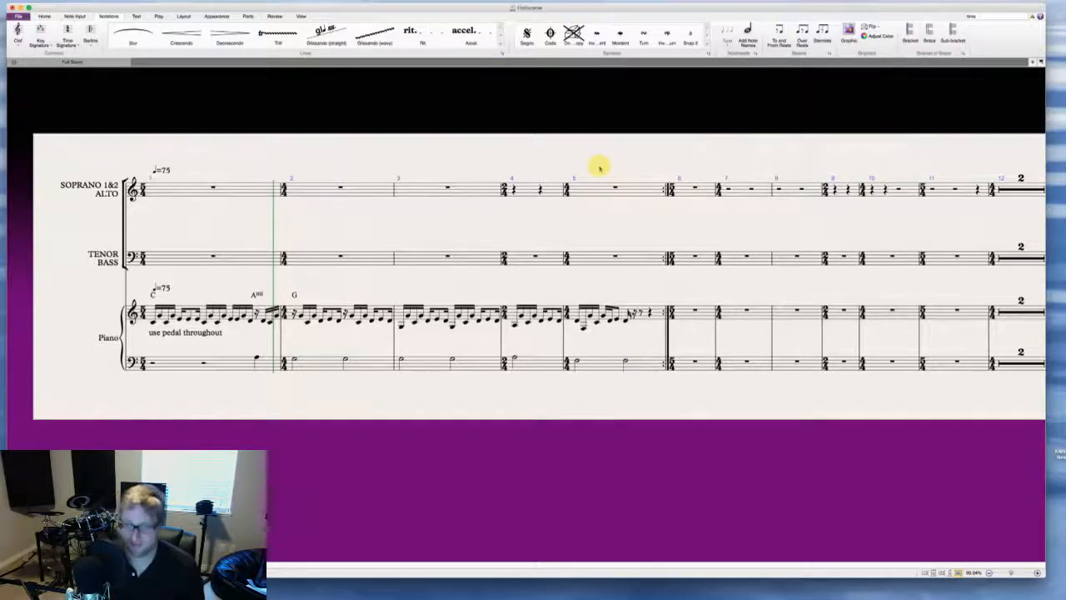
Step: Insert a single empty bar after bar 5
right_click(599, 168)
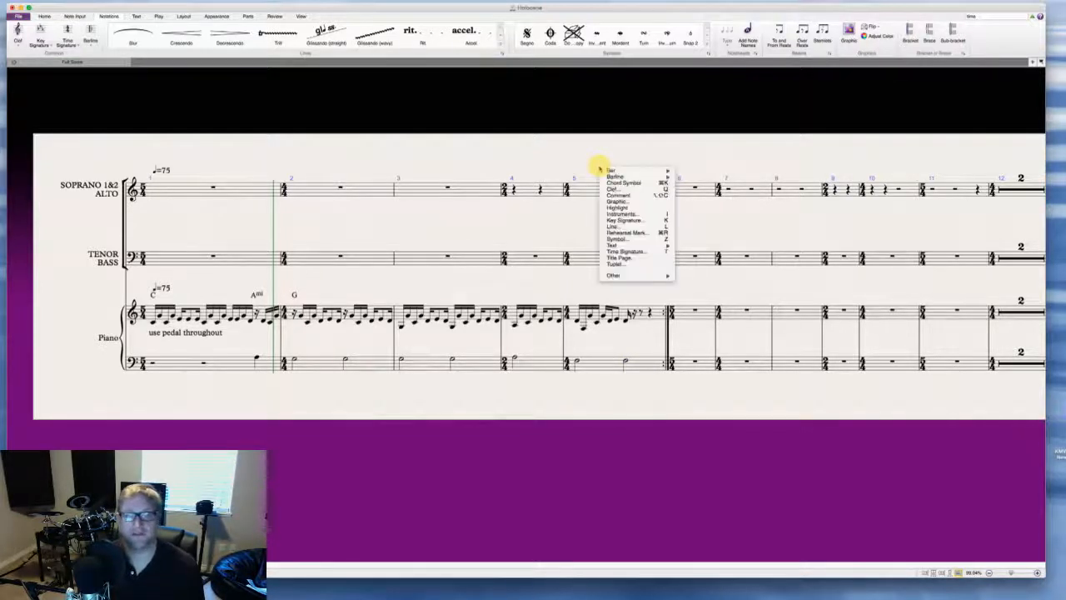
mouse_move(614, 171)
click(690, 171)
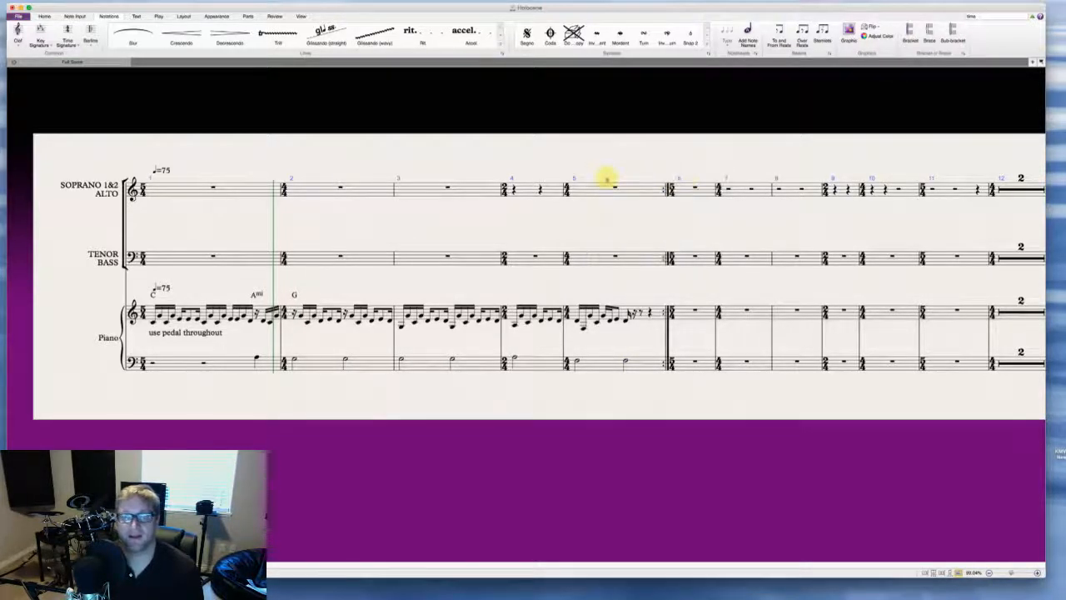
click(664, 188)
key(Delete)
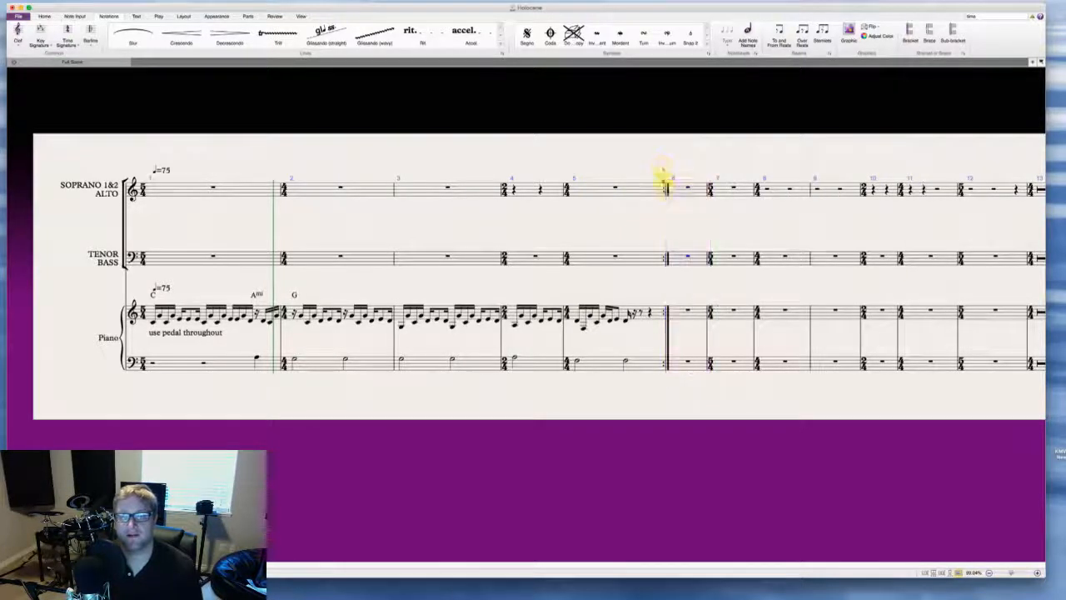
Step: Remove the end repeat barline after bar 5 and add one at the end of bar 6
click(666, 188)
key(Delete)
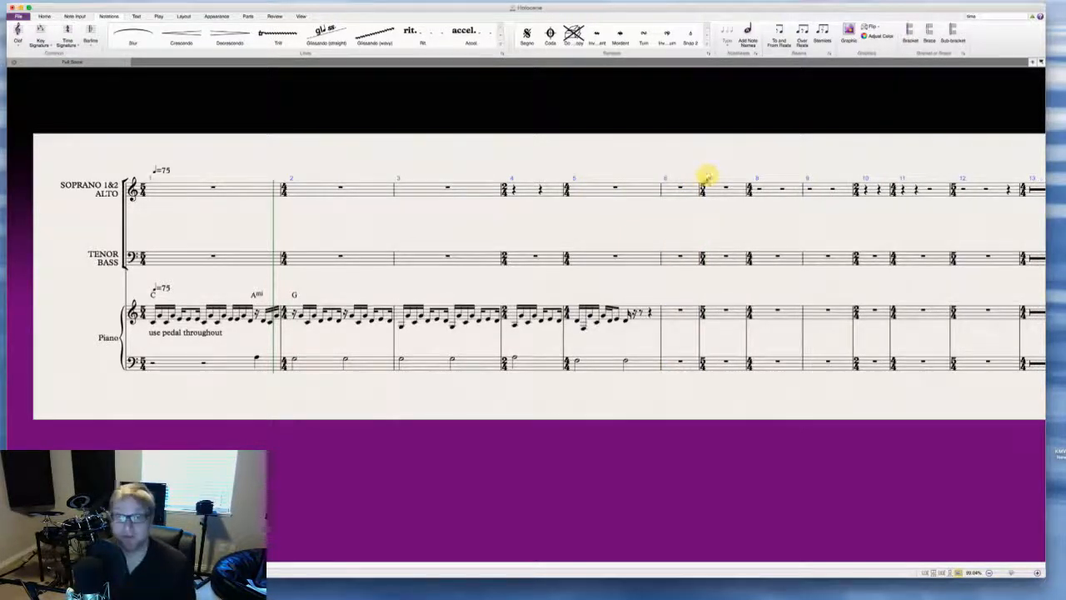
click(698, 188)
click(700, 188)
key(shift+r)
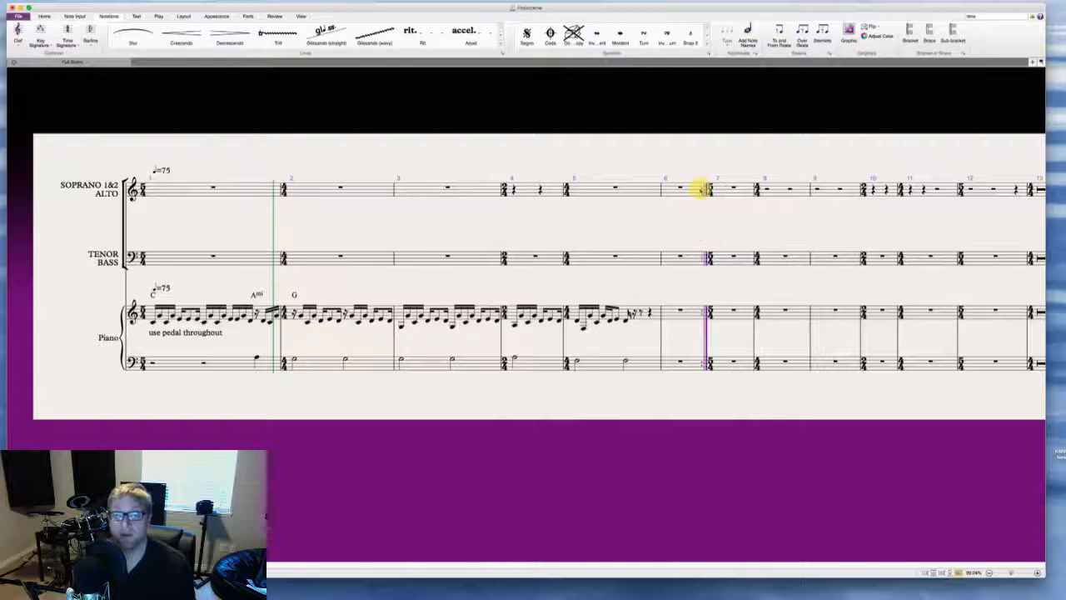
Step: Add rehearsal mark A at the start of bar 7, right after the repeat barline
click(708, 188)
click(708, 189)
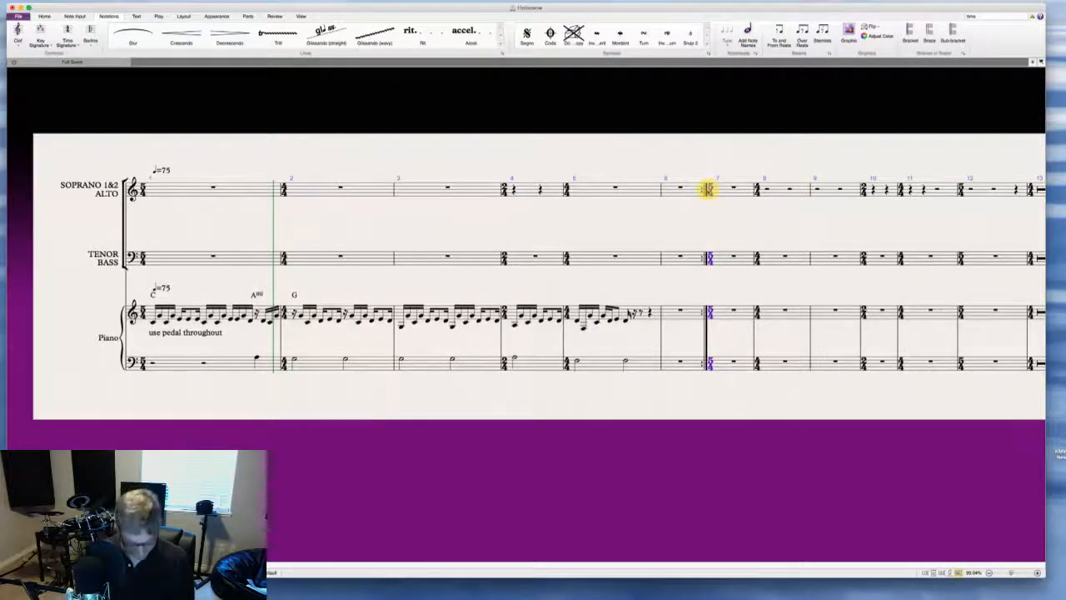
click(707, 189)
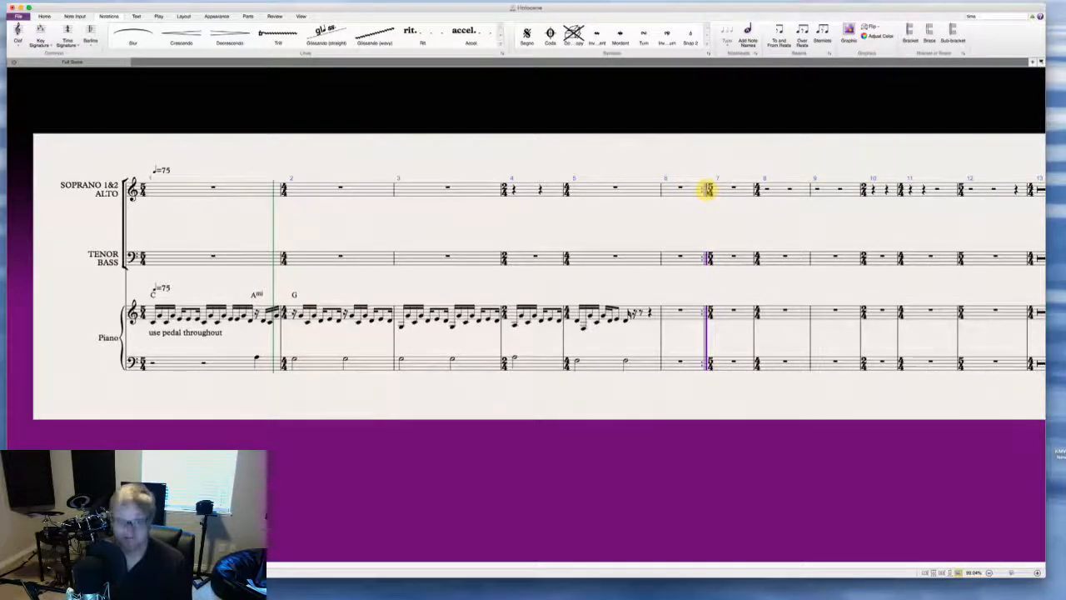
key(super+r)
key(Escape)
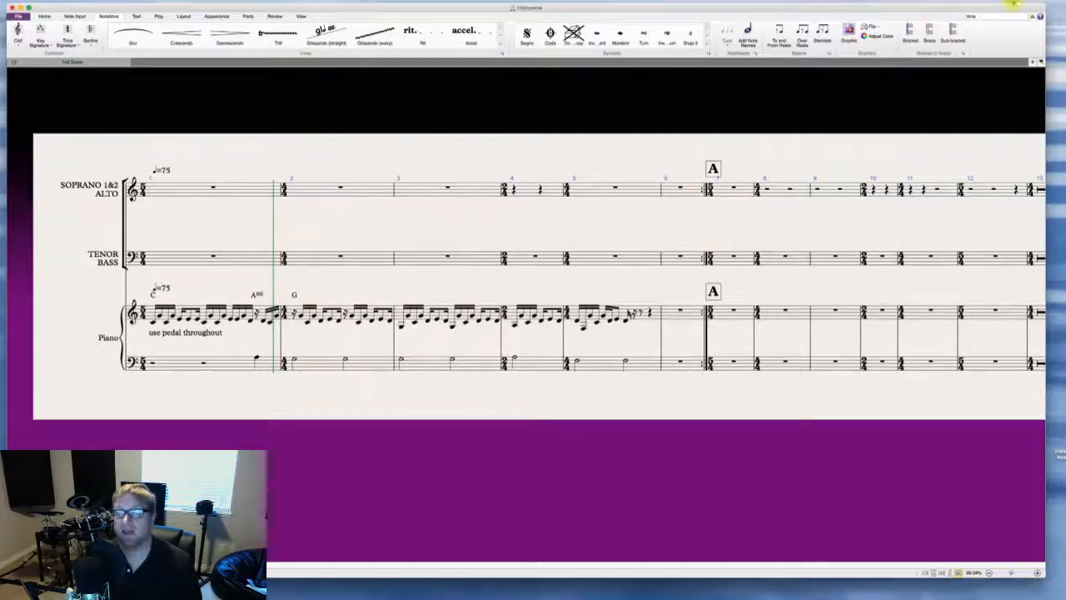
Step: Change the System Object Positions to exclude the Piano (a) staff, so tempo and rehearsal marks appear only above the soprano/alto staff
click(987, 17)
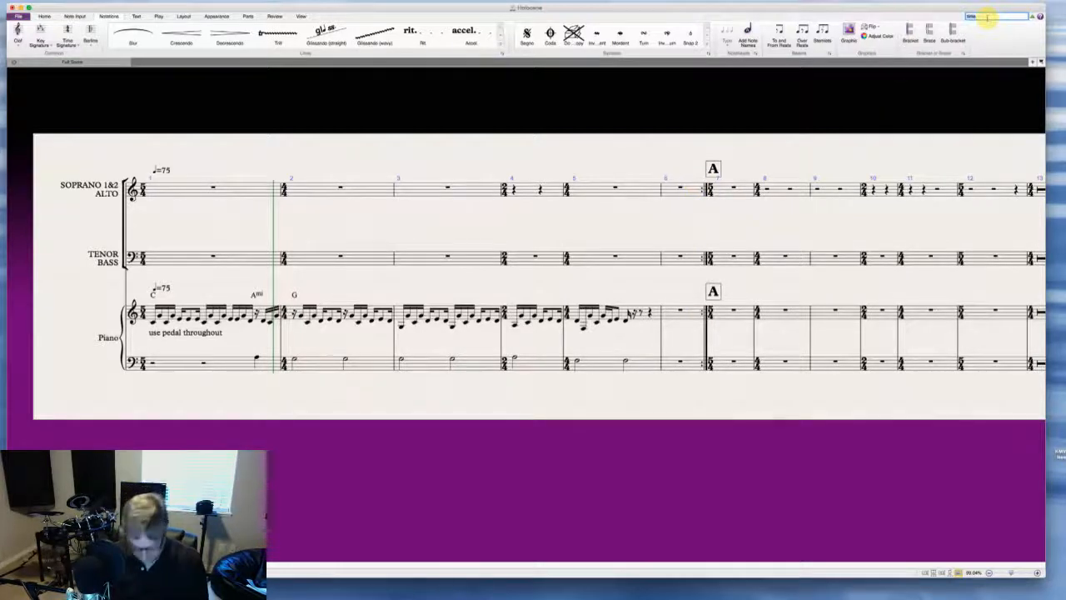
text(system)
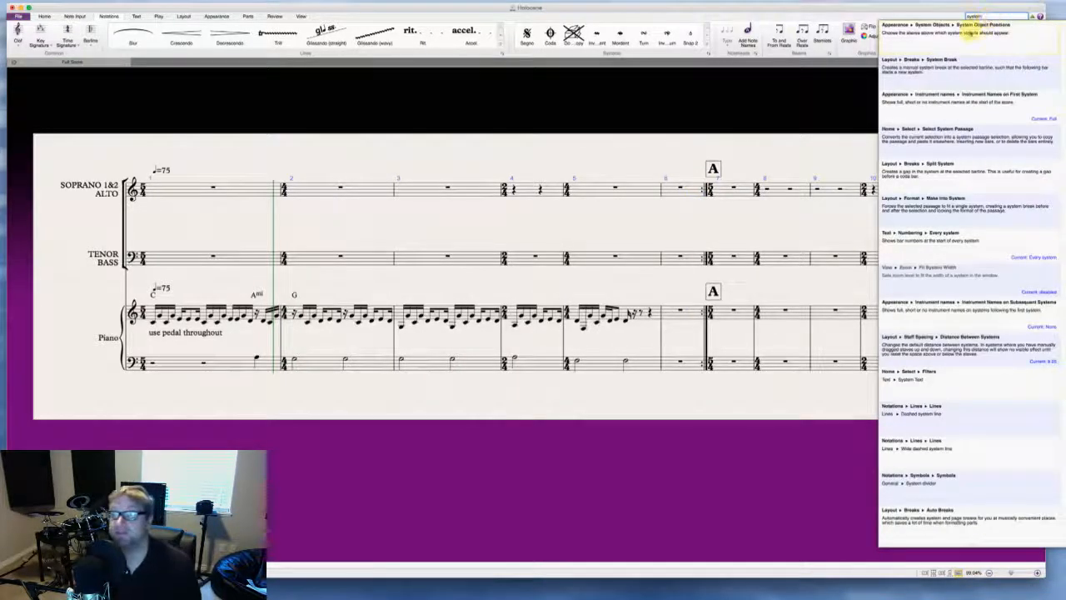
click(968, 32)
click(370, 32)
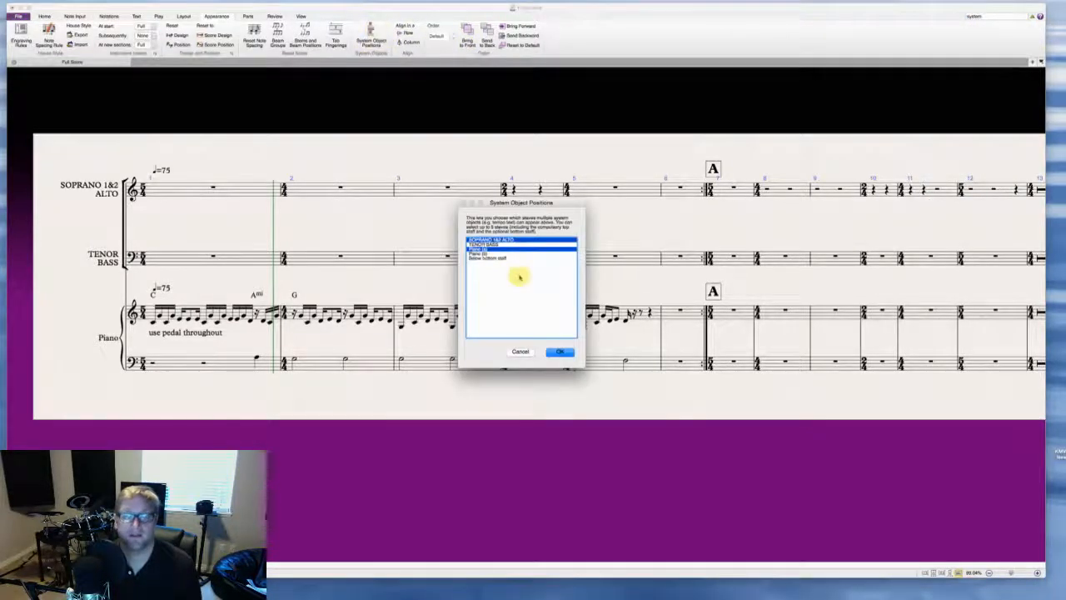
super+click(504, 248)
click(560, 352)
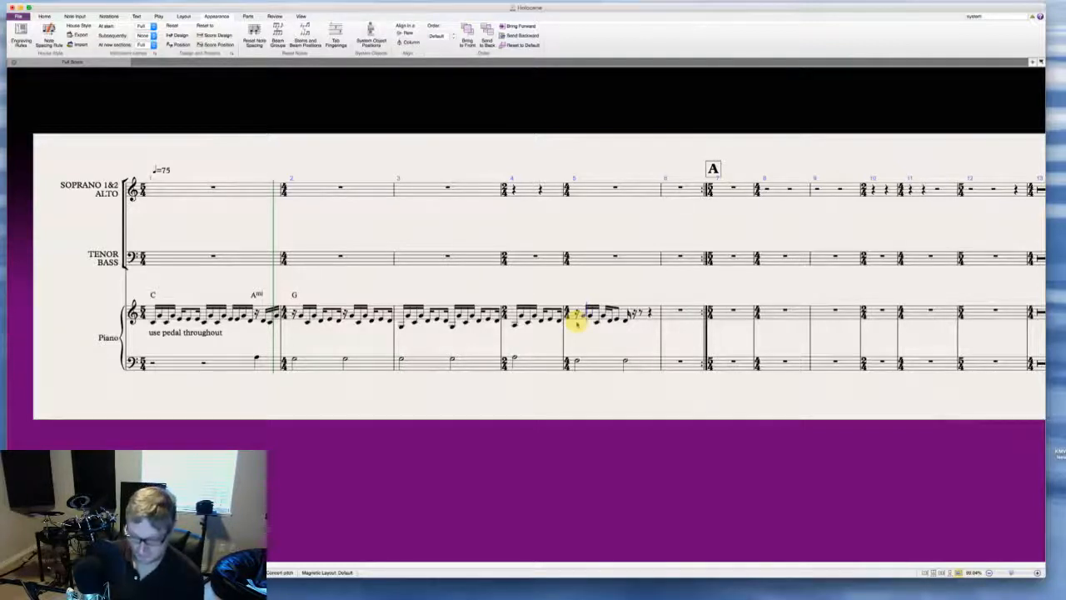
Step: Finish the sixteenth-note pattern in the first two beats of bar 5 on the piano treble staff
key(c)
key(g)
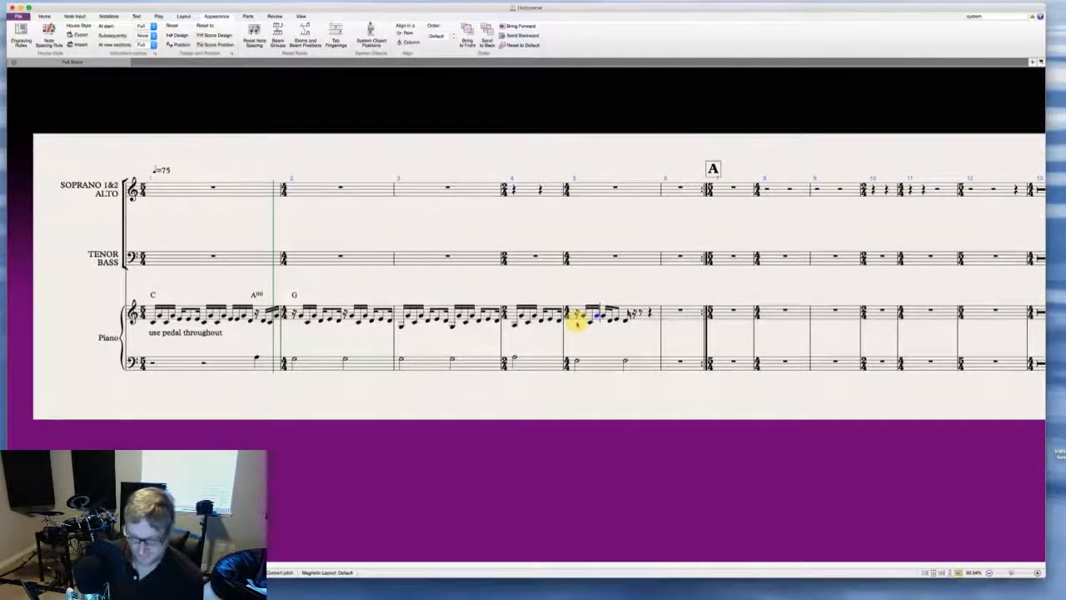
key(c)
key(3)
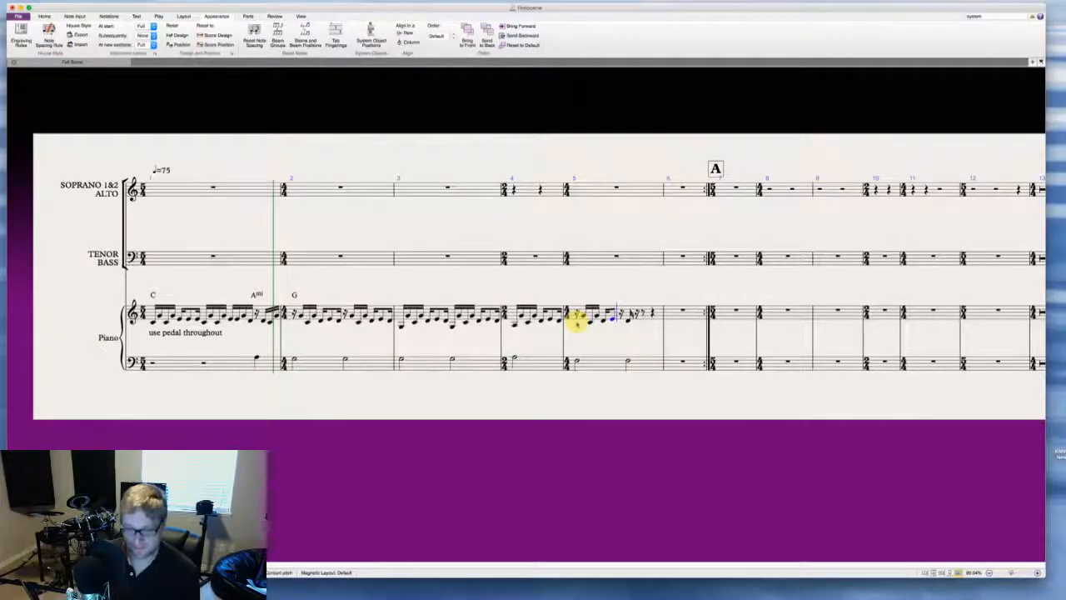
key(d)
Step: Fill the last two beats of bar 5 in the piano treble with a sixteenth rest and a sixteenth pattern starting G, C, G
key(0)
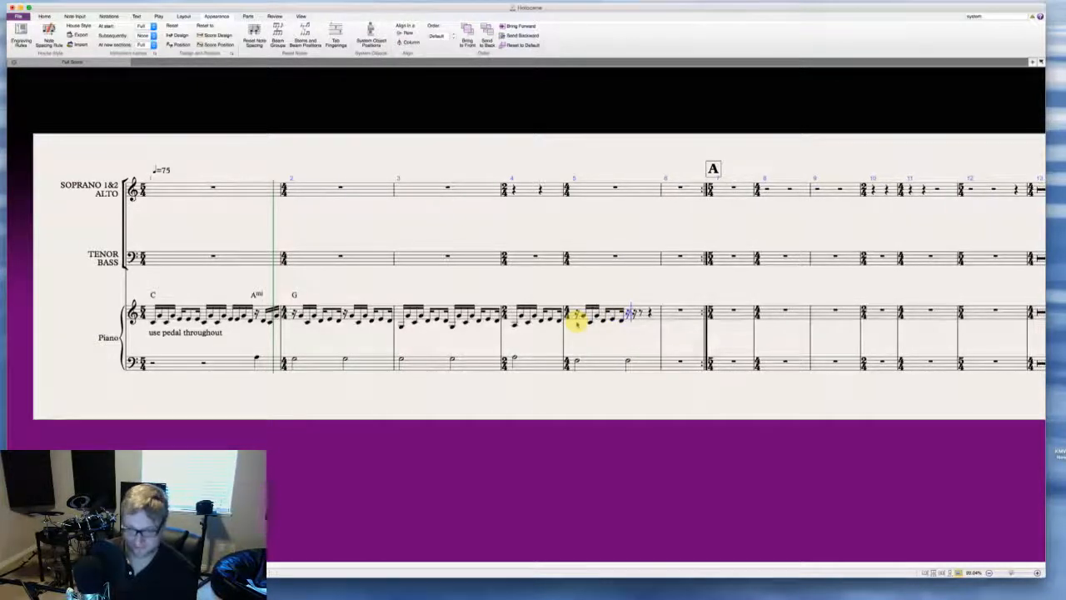
key(g)
key(c)
key(g)
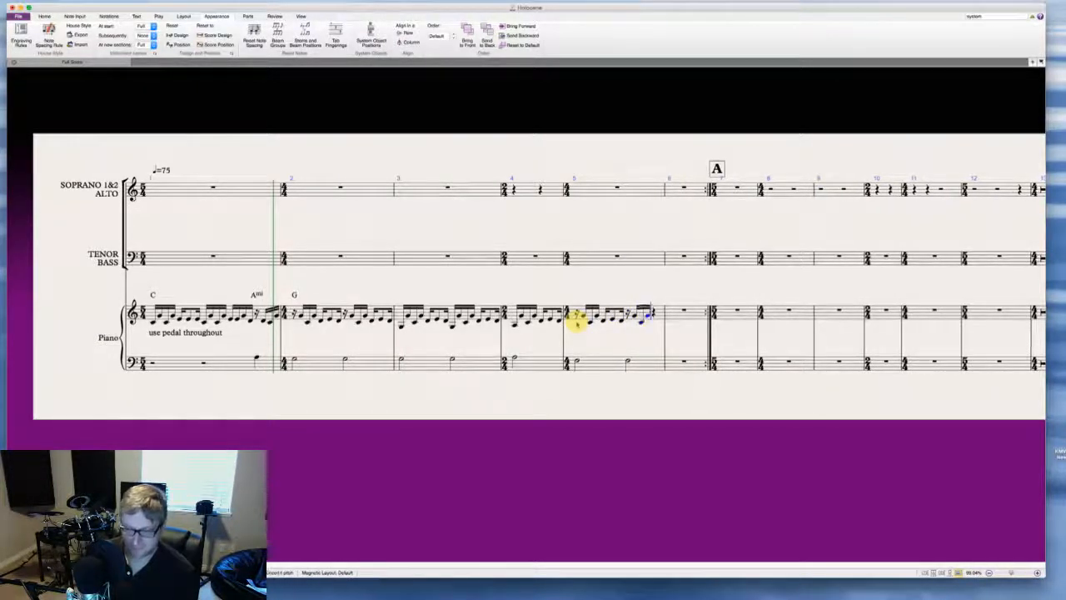
key(d)
key(3)
key(e)
key(d)
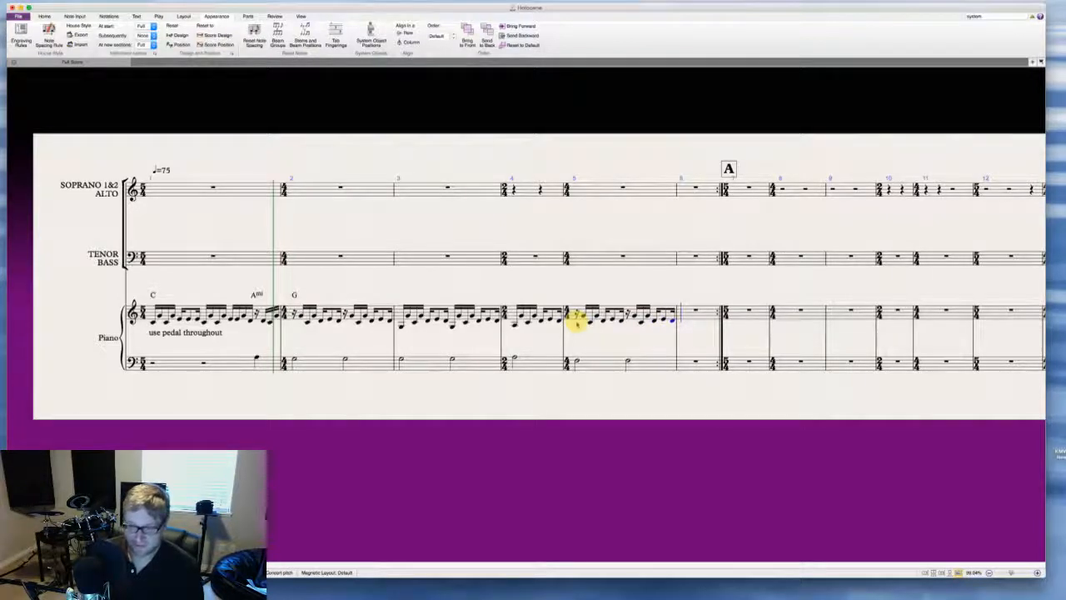
Step: Start bar 6 of the piano treble with a sixteenth rest and a two-beat sixteenth-note pattern starting G, C, G
key(0)
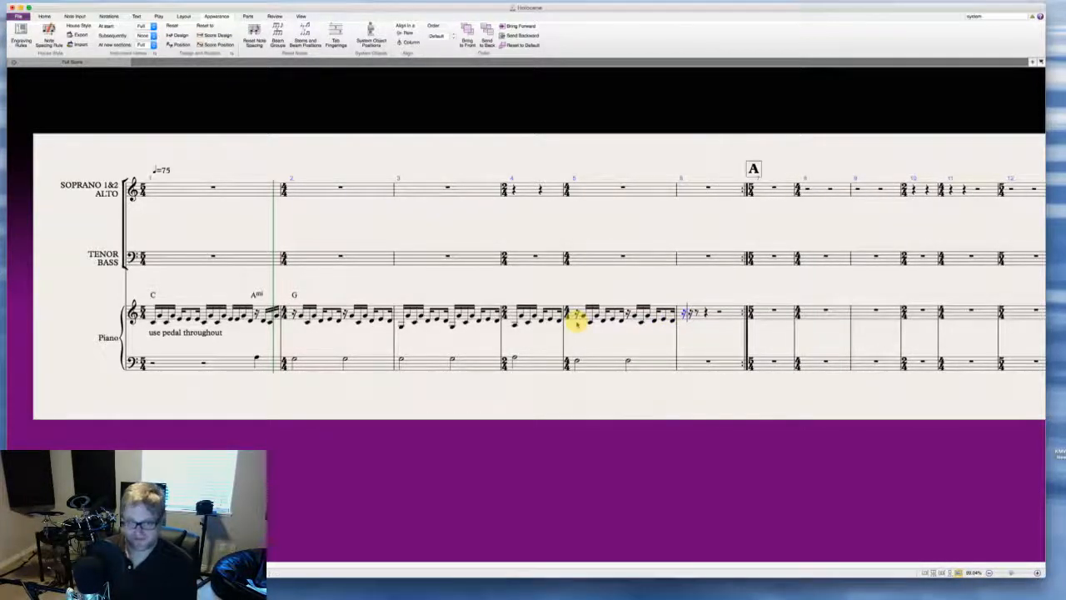
key(g)
key(c)
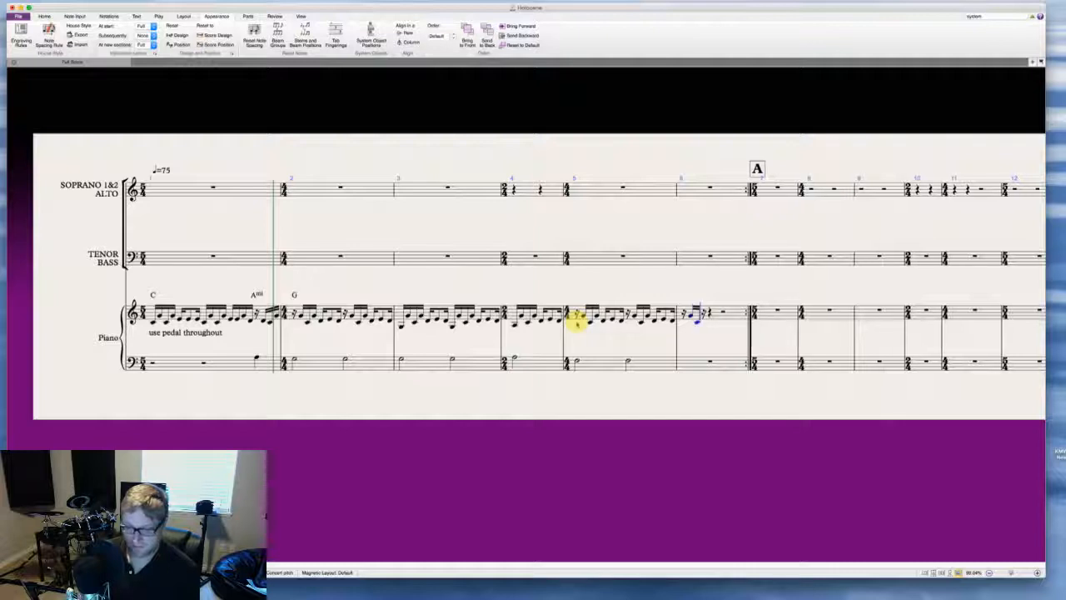
key(g)
key(c)
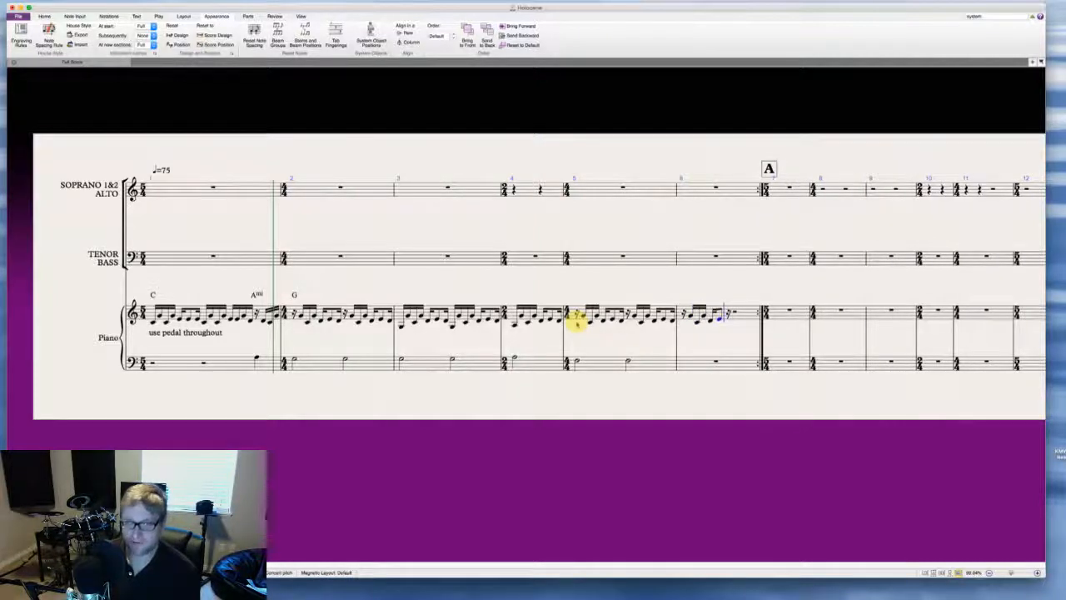
key(g)
key(c)
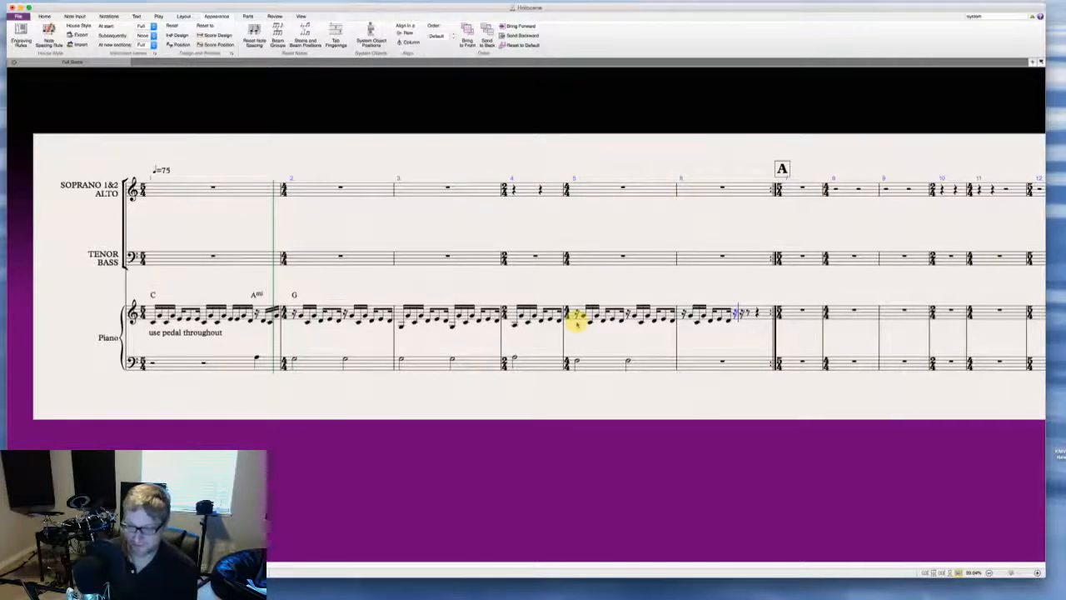
Step: Complete the second half of bar 6 in the piano treble with the sixteenth-note pattern starting G, C, G
key(g)
key(c)
key(g)
key(e)
key(e)
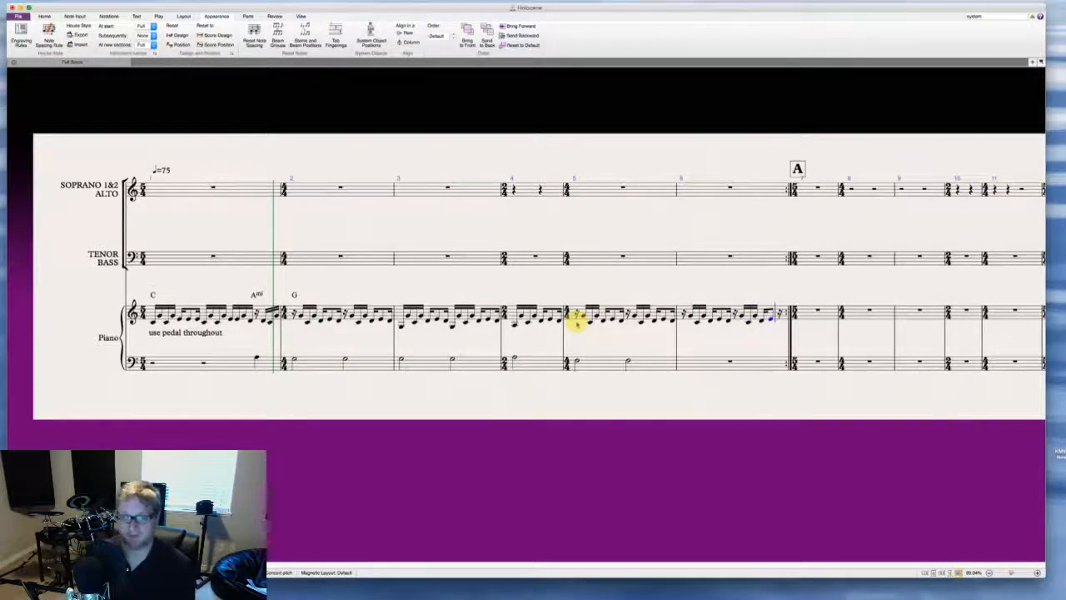
key(e)
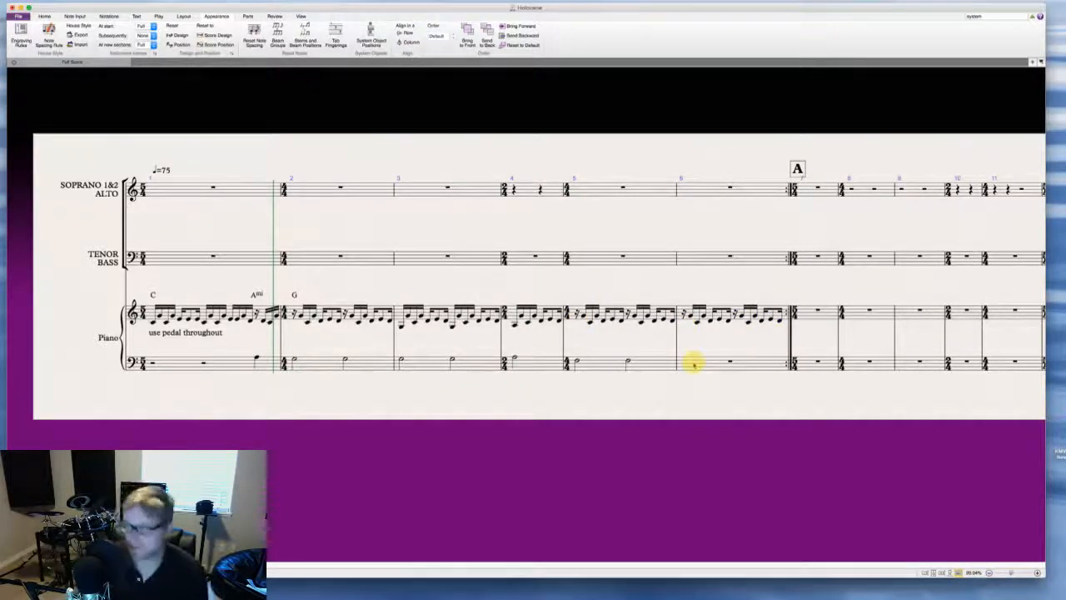
Step: Enter half notes F and F in the piano bass of bar 6, and replace the treble's mid-bar sixteenth rest with a note
click(692, 363)
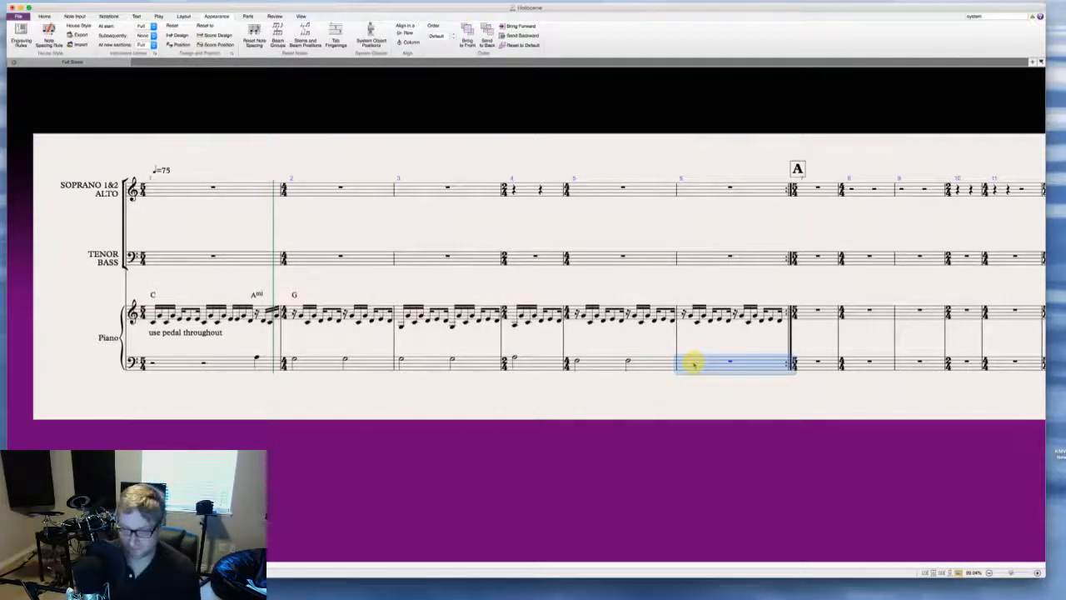
key(n)
key(f)
key(f)
key(Escape)
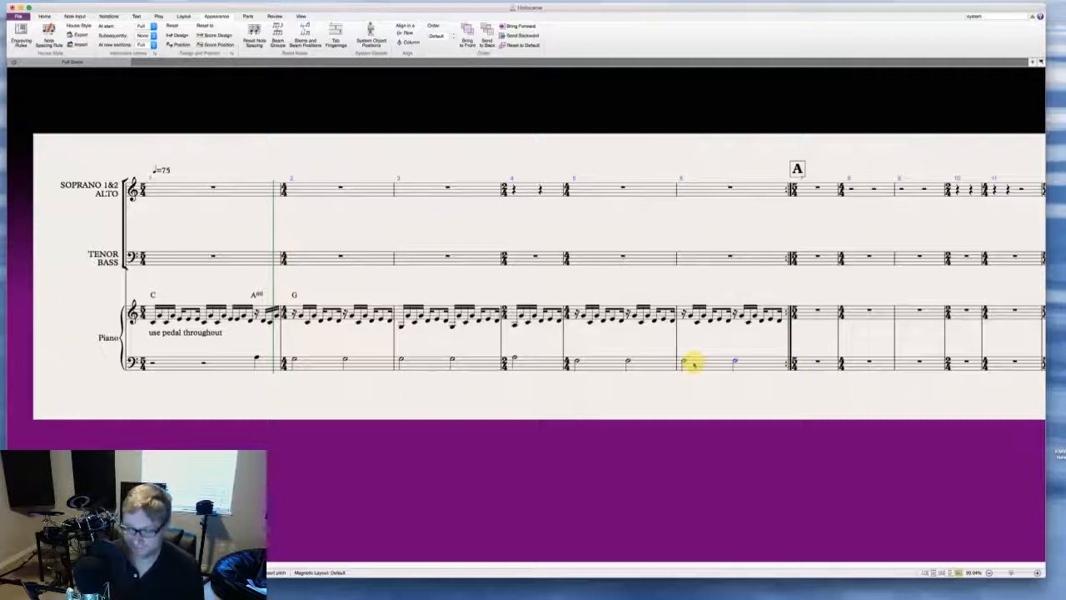
key(Escape)
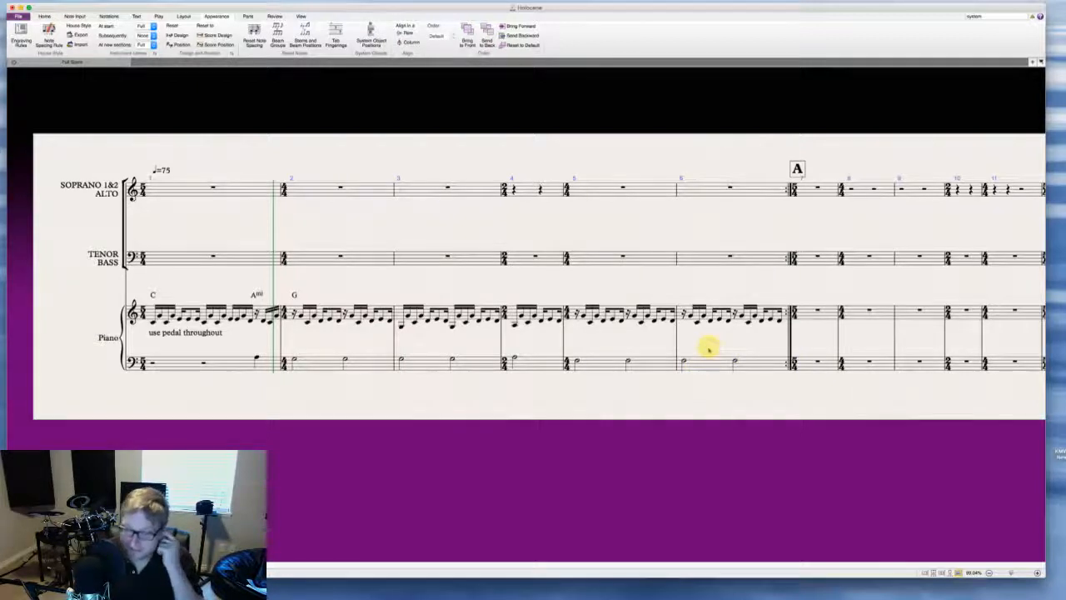
click(734, 312)
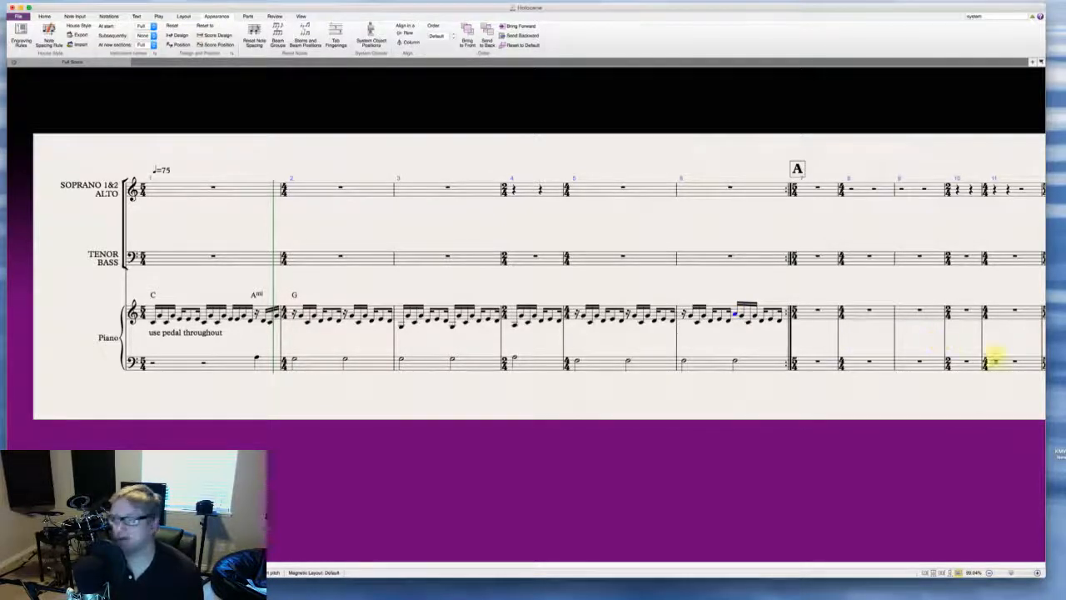
Step: Show the Transport panel and place the Keypad and Transport panels over the empty area below the score
mouse_move(380, 9)
mouse_down()
mouse_move(423, 106)
mouse_move(414, 17)
mouse_move(384, 9)
mouse_up()
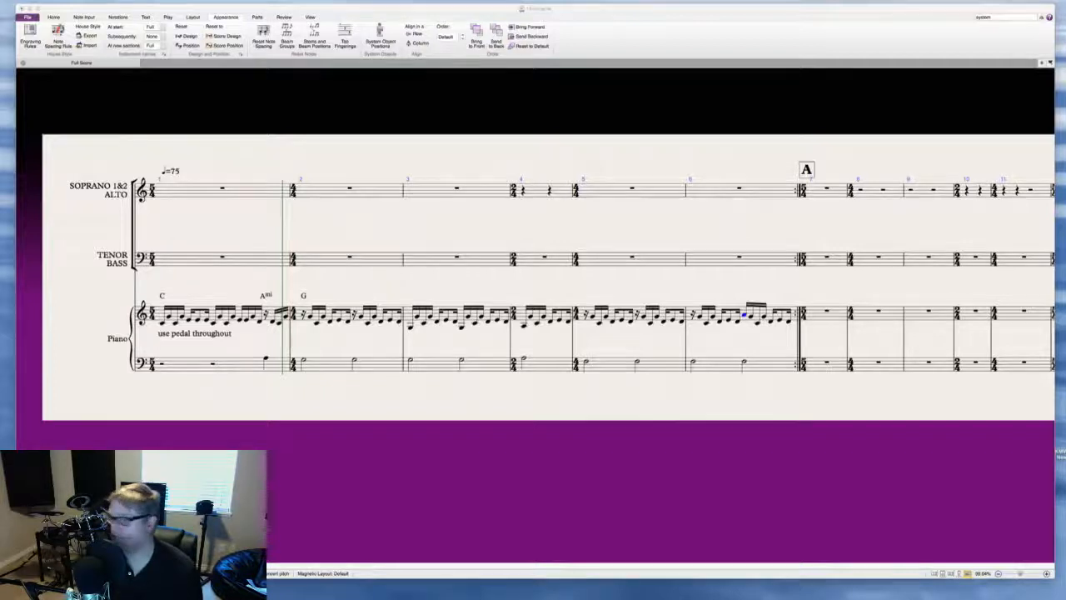
click(825, 488)
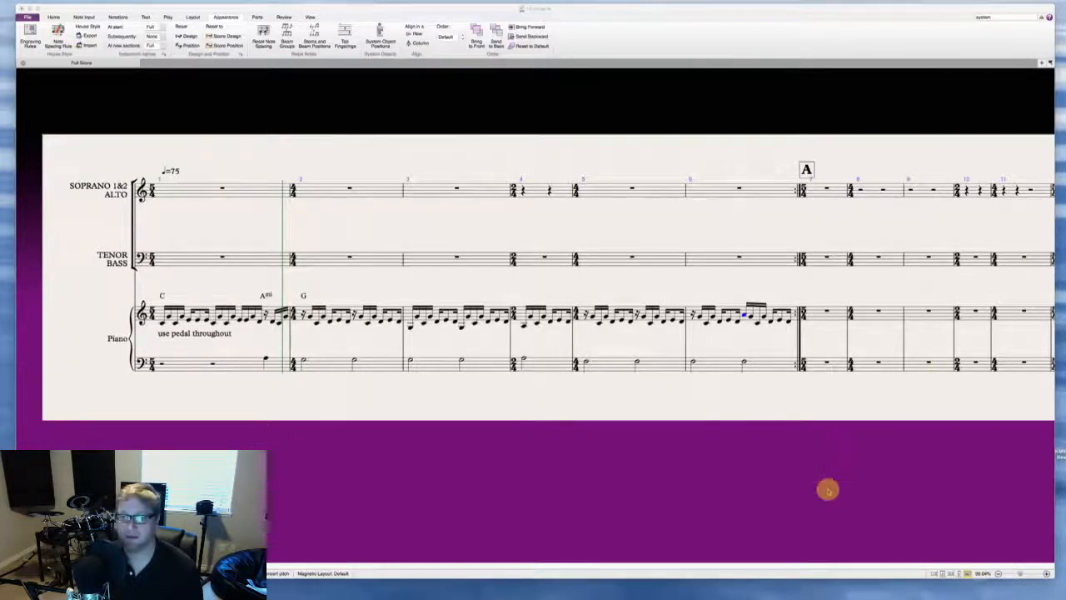
click(308, 18)
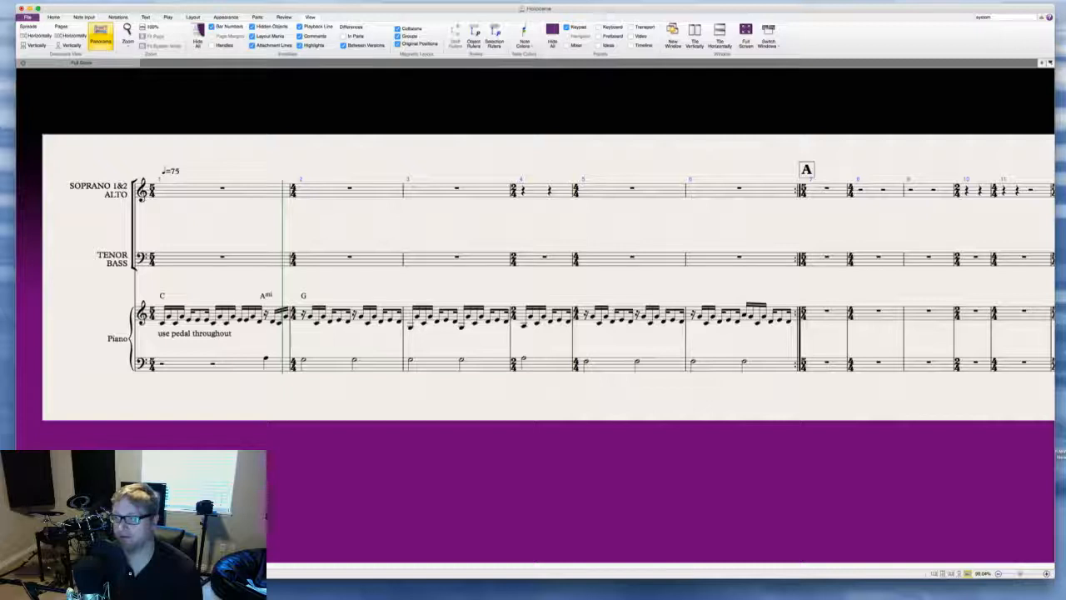
drag(1064, 434, 995, 449)
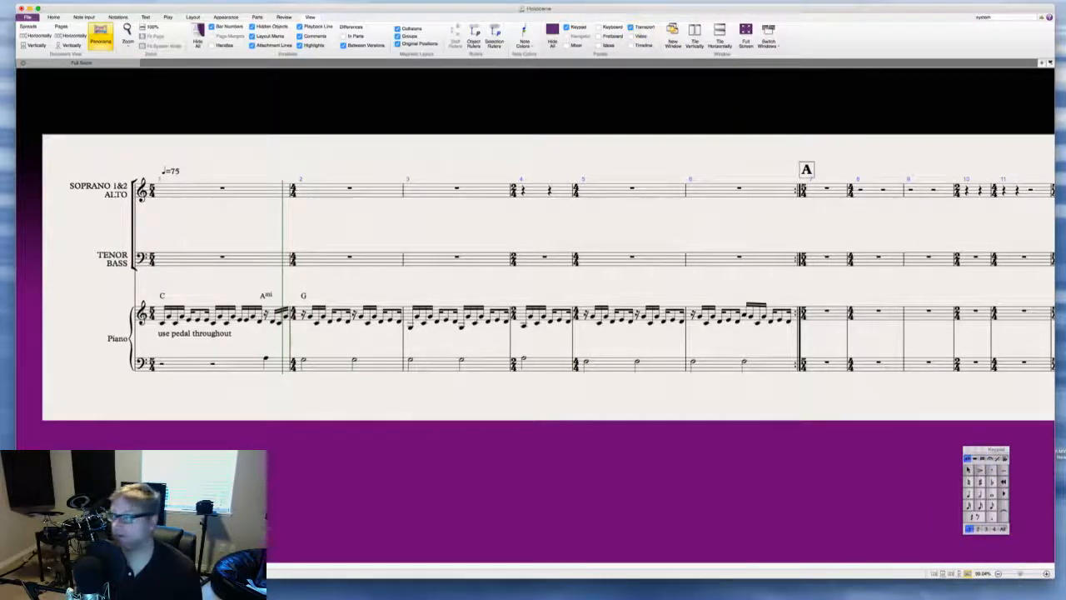
key(super+Tab)
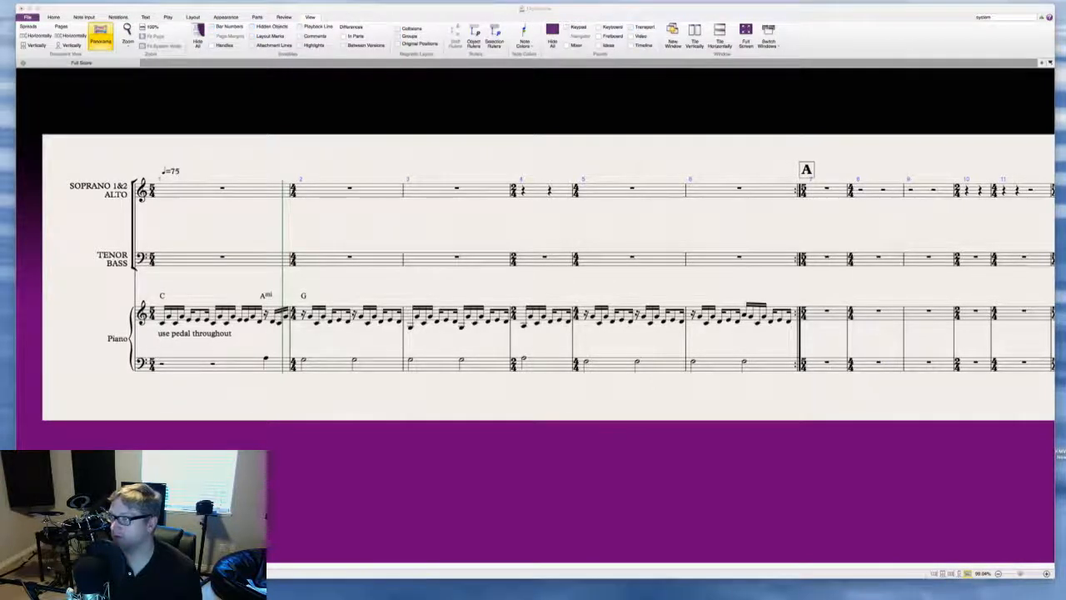
click(776, 482)
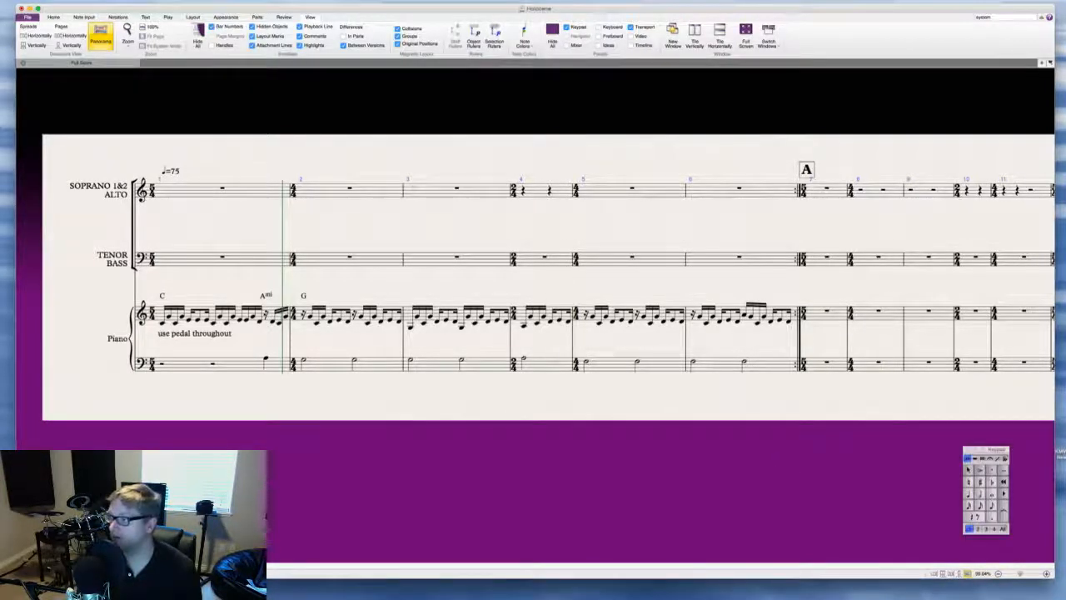
mouse_move(1011, 475)
mouse_down()
mouse_move(818, 503)
mouse_move(871, 544)
mouse_move(826, 560)
mouse_up()
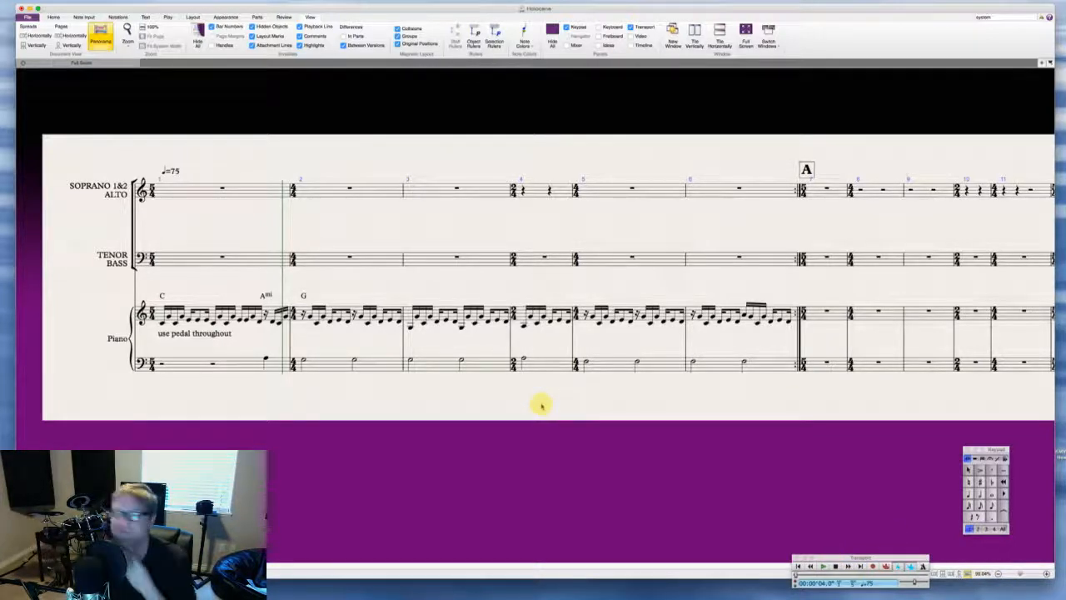
Step: Clear the quarter rests from bar 4 of the soprano/alto staff, leaving a single whole-bar rest
scroll(541, 406, up, 2)
scroll(541, 405, down, 3)
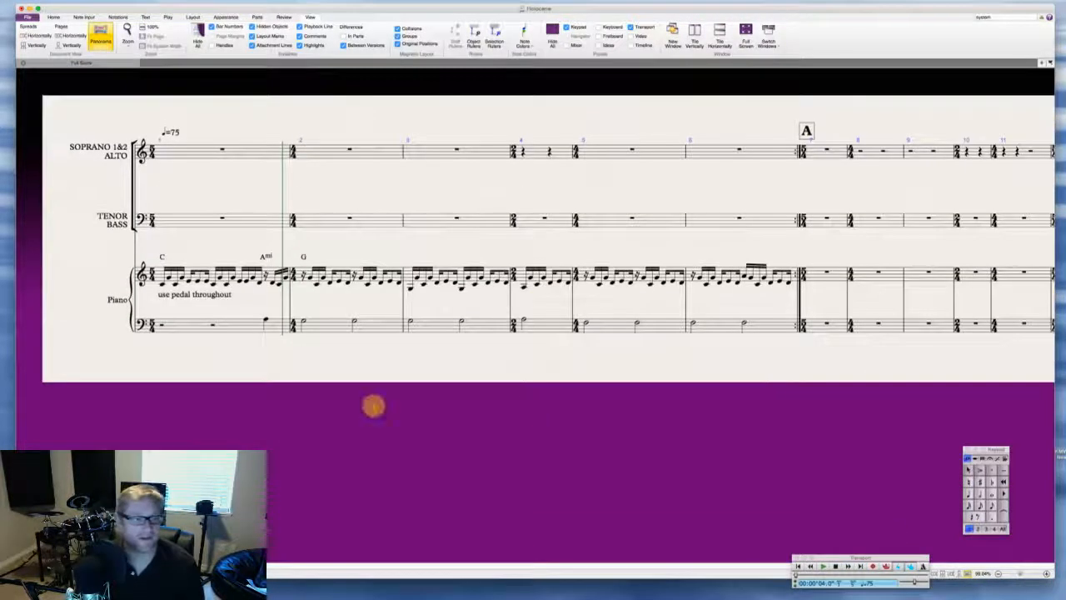
scroll(365, 383, up, 1)
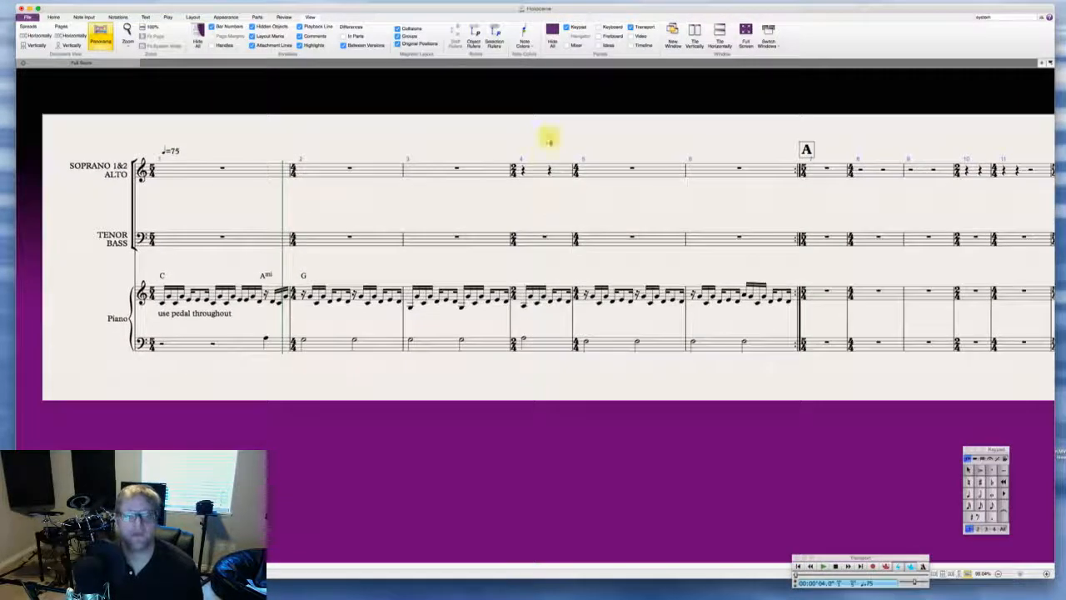
click(533, 170)
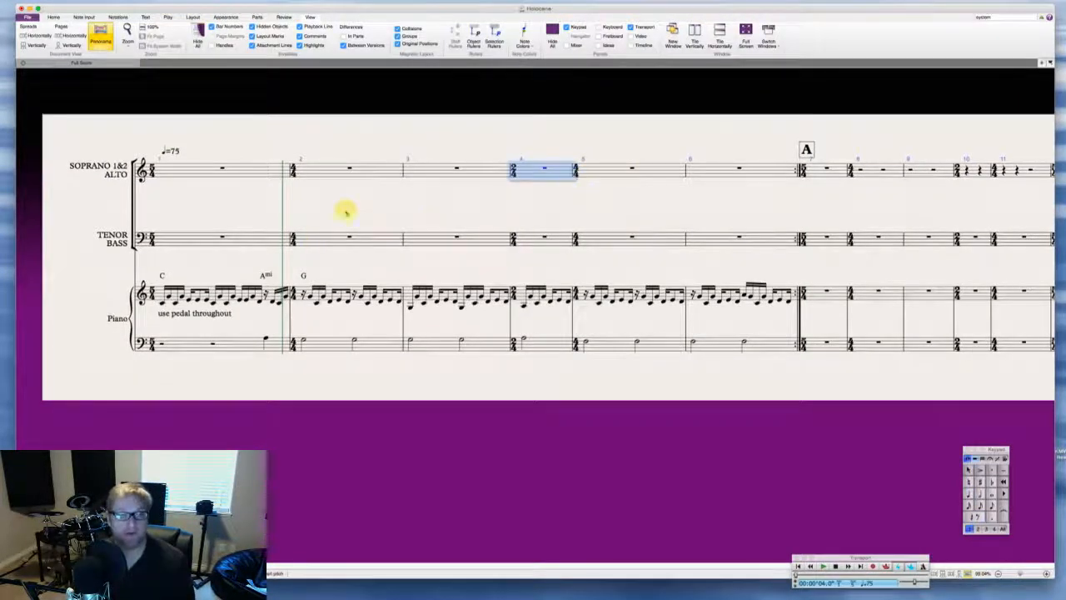
key(Escape)
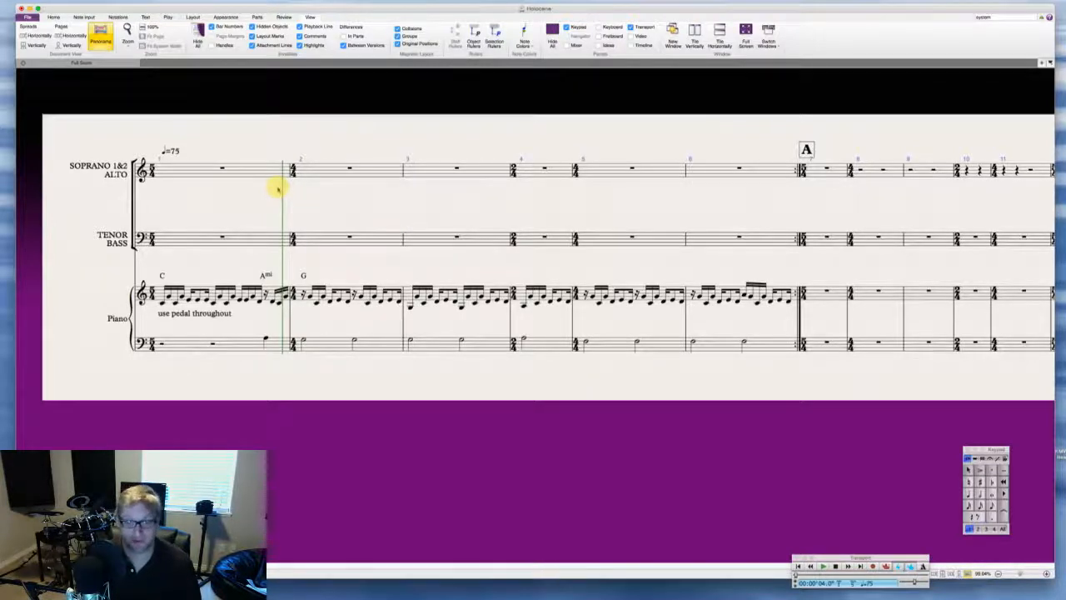
Step: Start the soprano/alto line at rehearsal mark A with sixteenth- and eighth-note Es over the first beat and a half of bar 7
scroll(278, 189, right, 5)
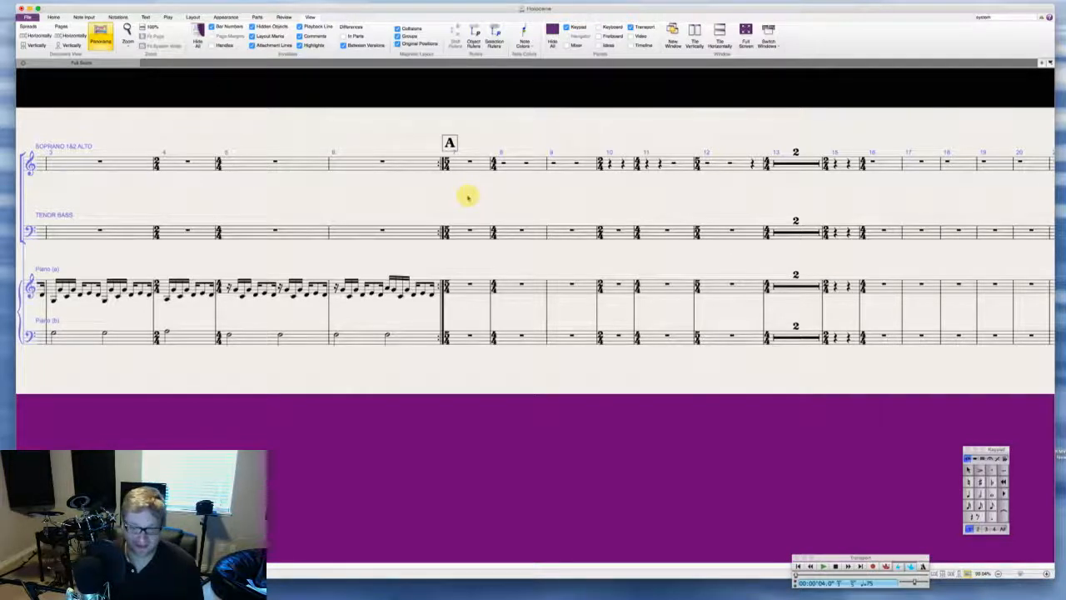
click(454, 164)
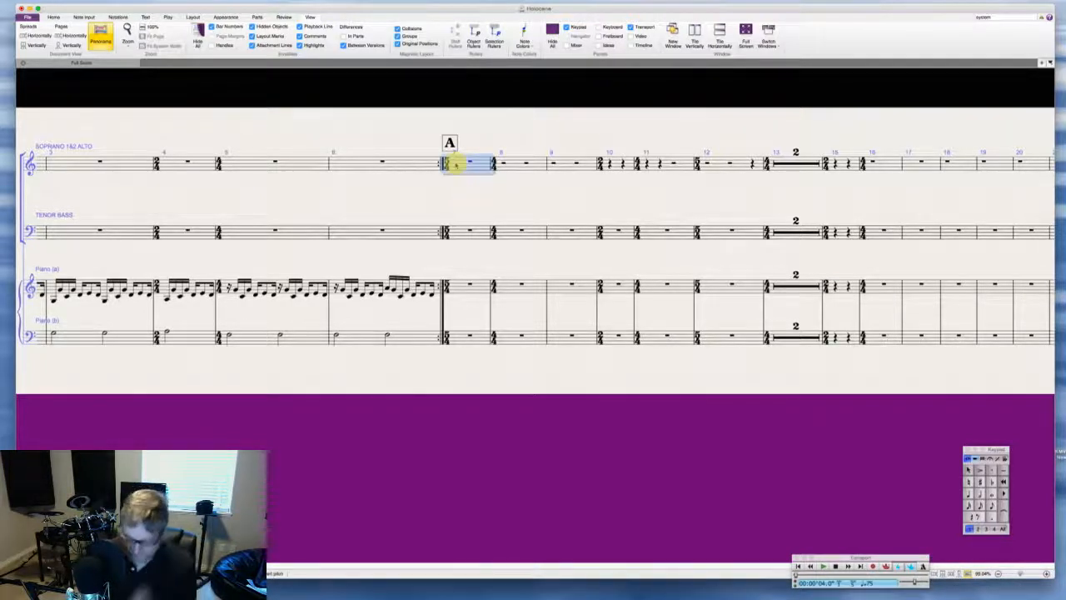
key(2)
key(e)
key(3)
key(e)
key(e)
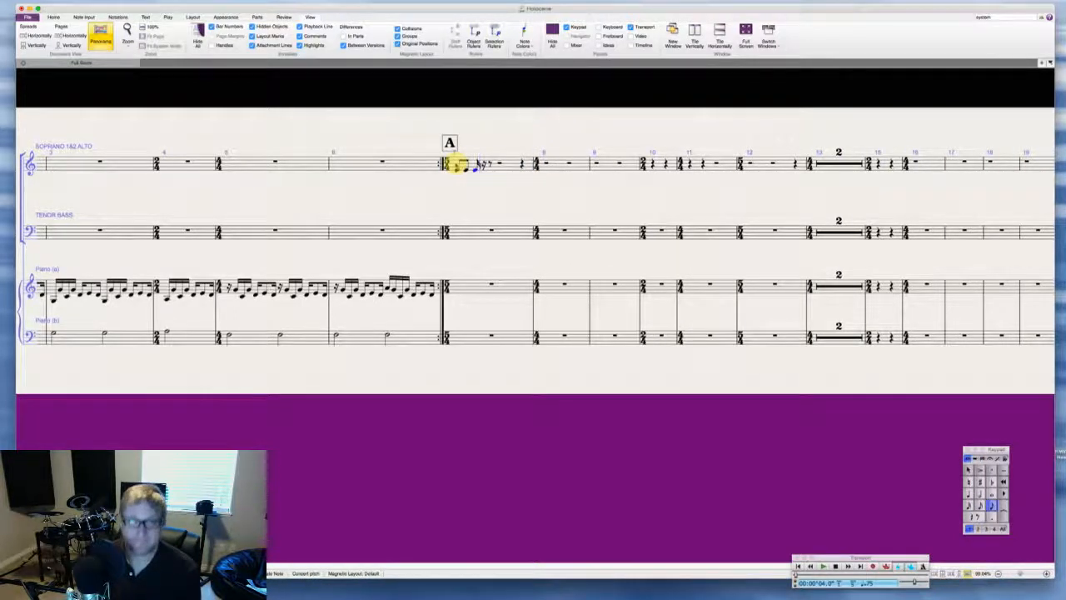
key(2)
key(e)
key(Escape)
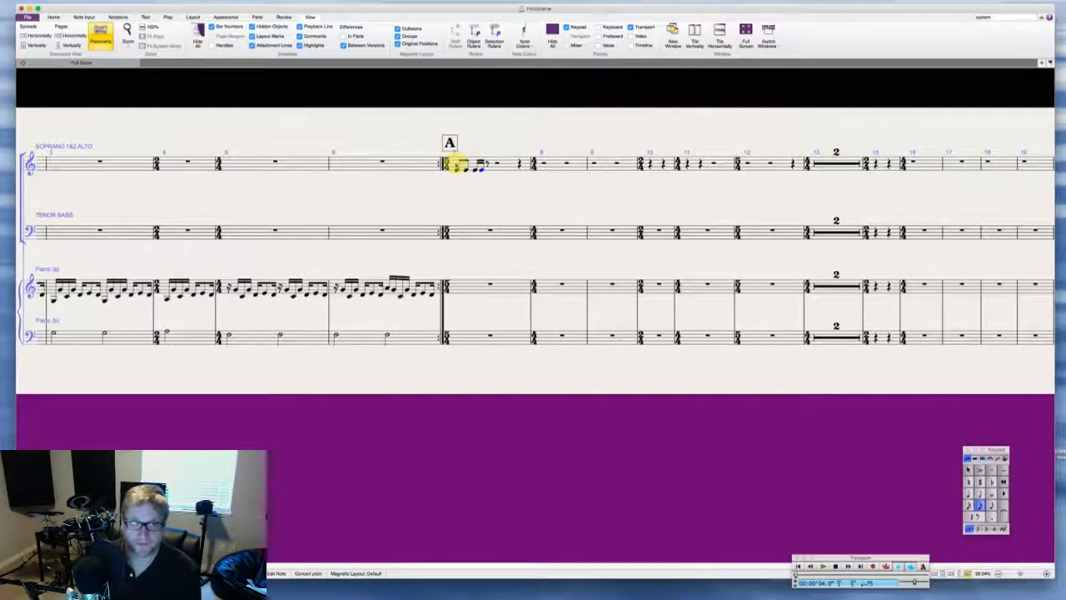
Step: Continue bar 7 of the soprano/alto staff with eighth- and sixteenth-note Es through the fourth beat
key(3)
key(e)
key(e)
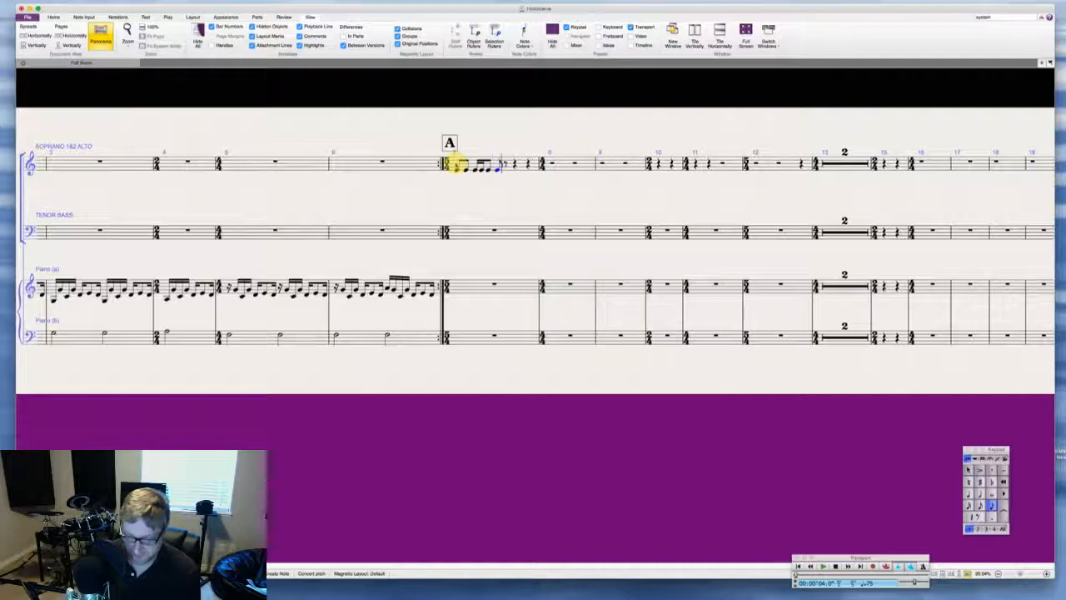
key(2)
key(e)
key(e)
key(e)
key(e)
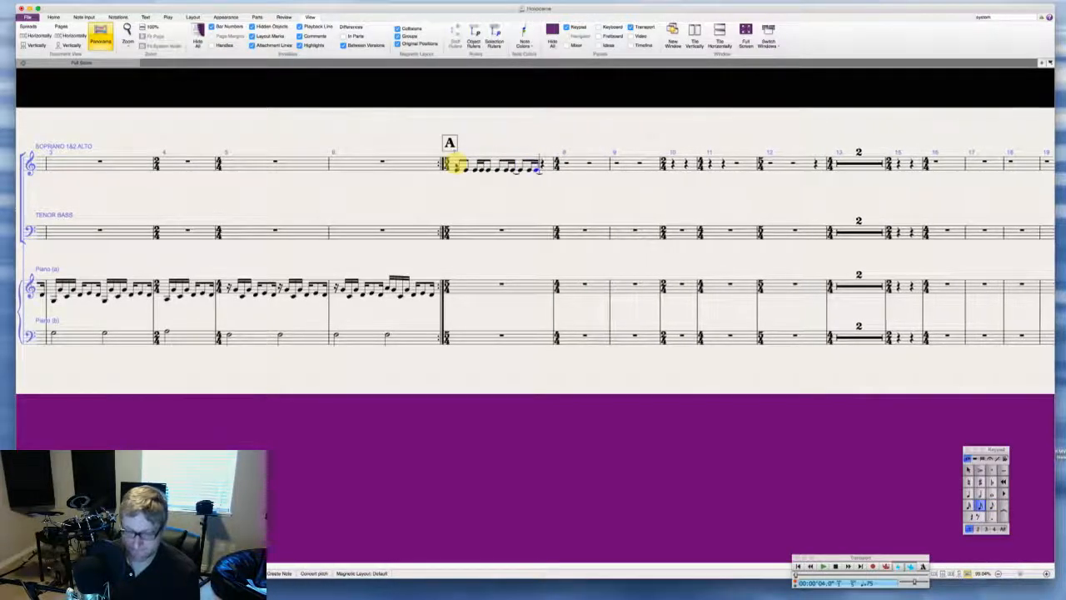
Step: Fill the last beat of bar 7 with Es, tied into a quarter-note E in bar 8 followed by rests
key(e)
key(e)
key(e)
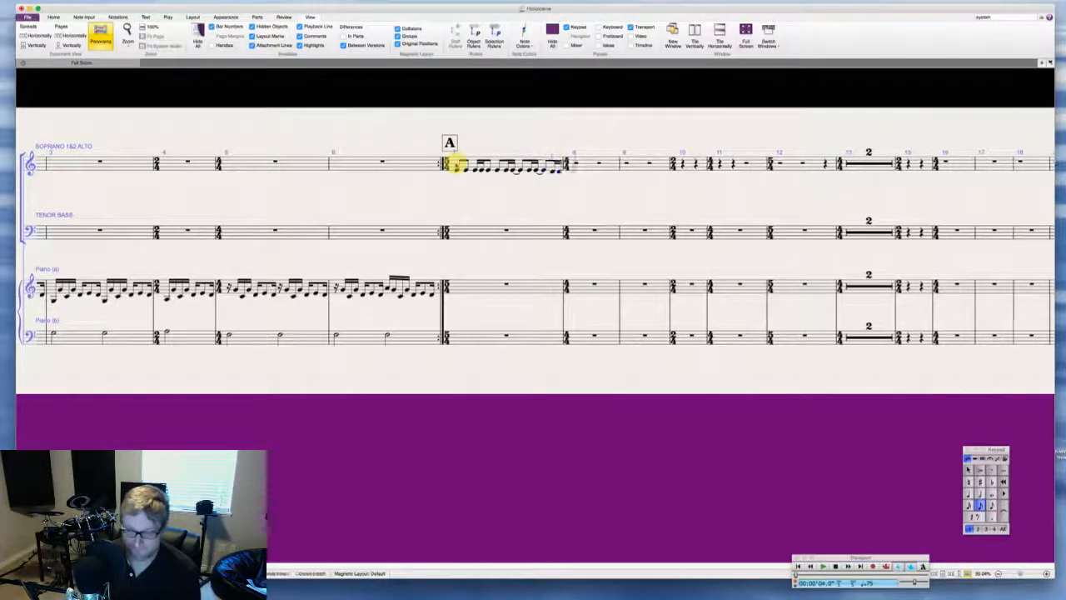
key(e)
key(5)
key(e)
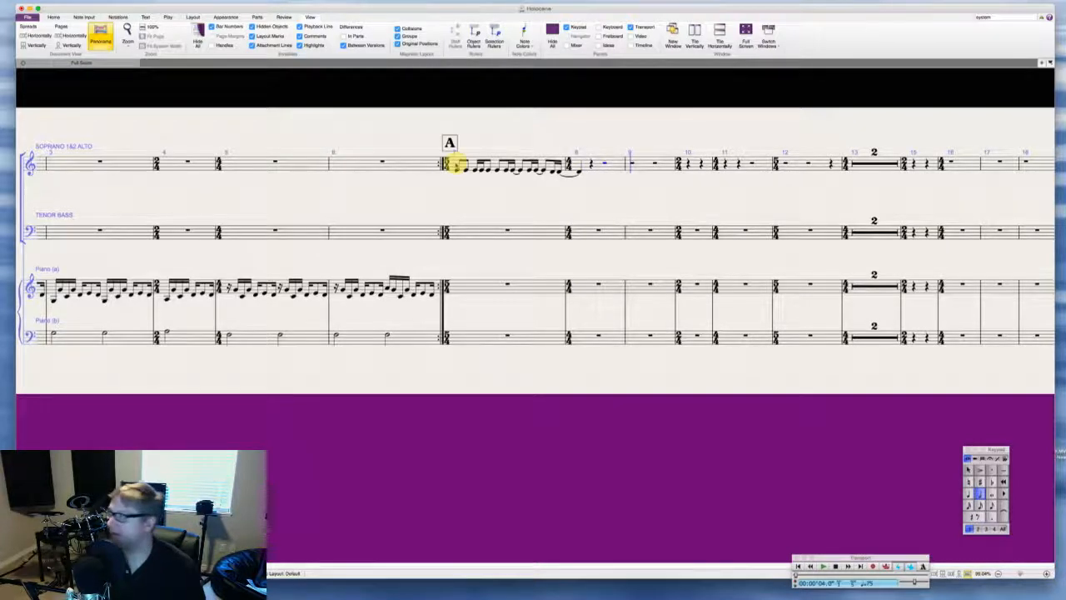
key(Escape)
key(Escape)
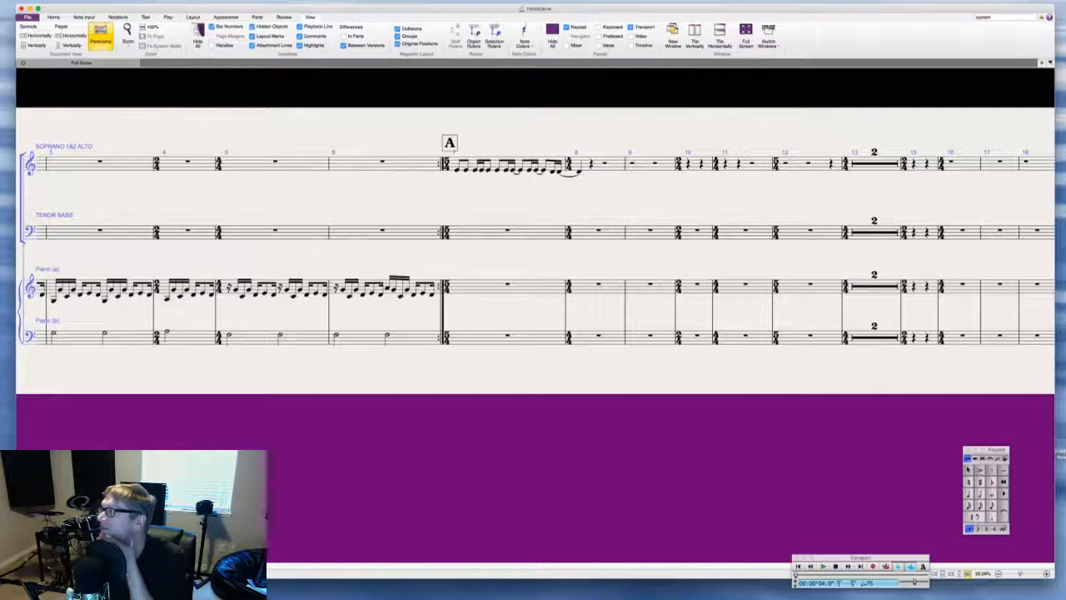
key(super+Tab)
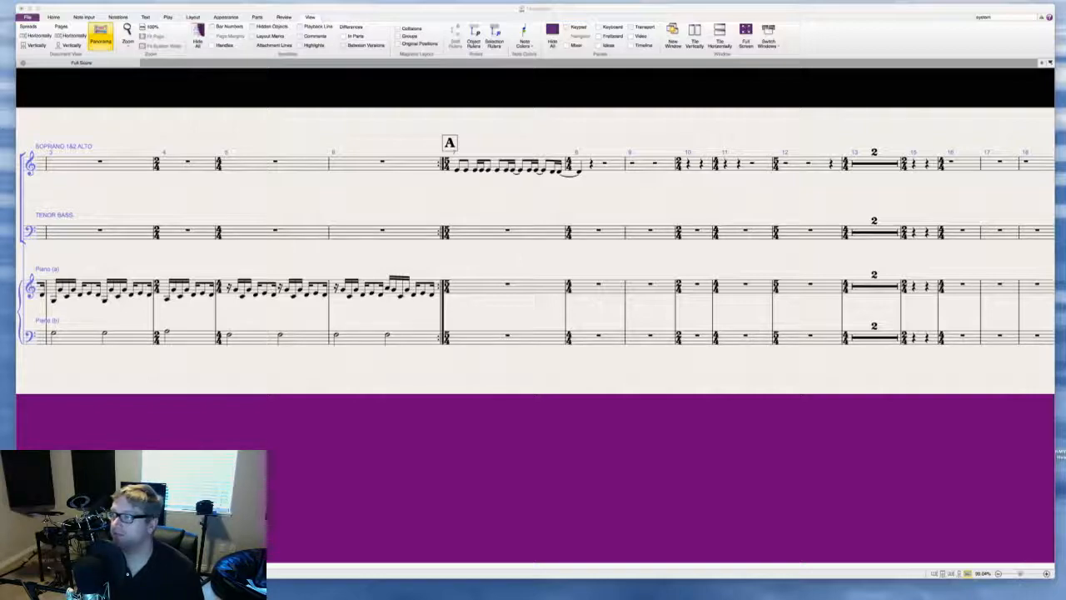
mouse_move(1065, 68)
mouse_down()
mouse_move(828, 90)
mouse_move(270, 47)
mouse_move(593, 59)
mouse_move(484, 25)
mouse_move(1065, 67)
mouse_up()
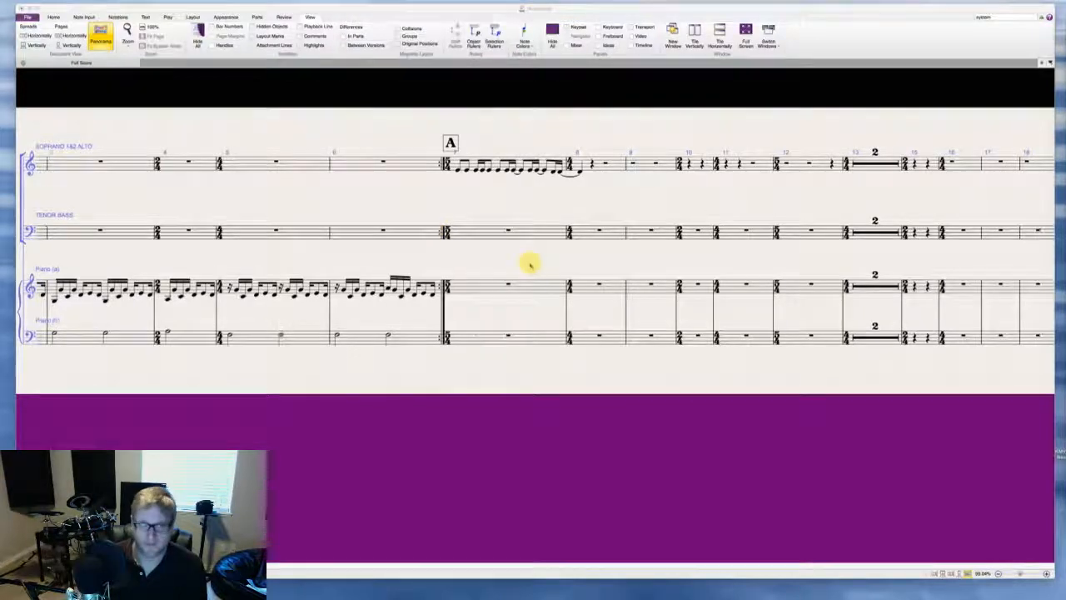
scroll(530, 265, left, 5)
scroll(529, 265, right, 1)
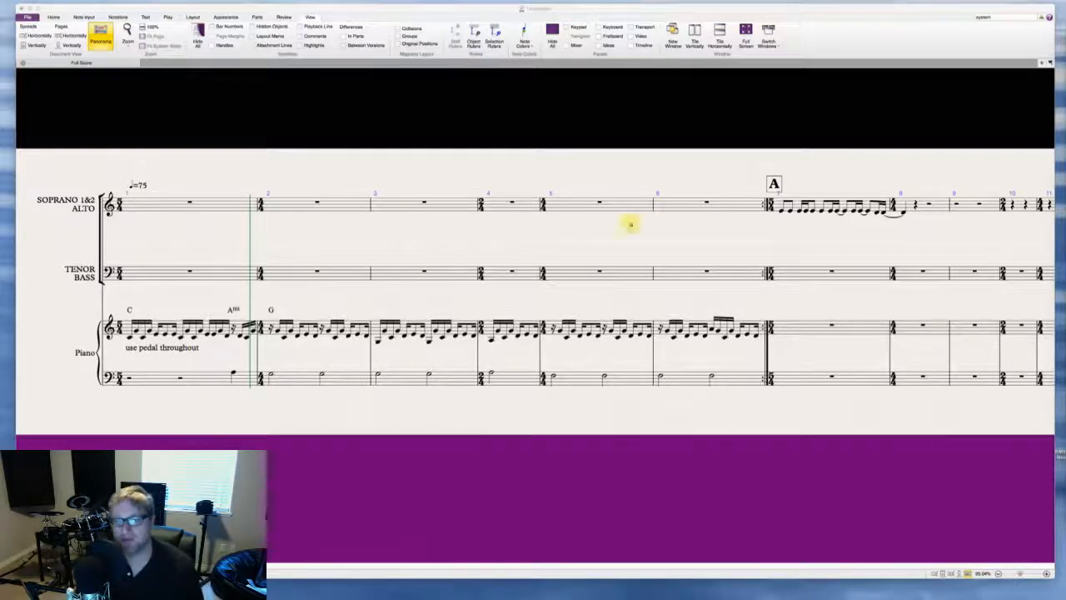
scroll(741, 236, right, 10)
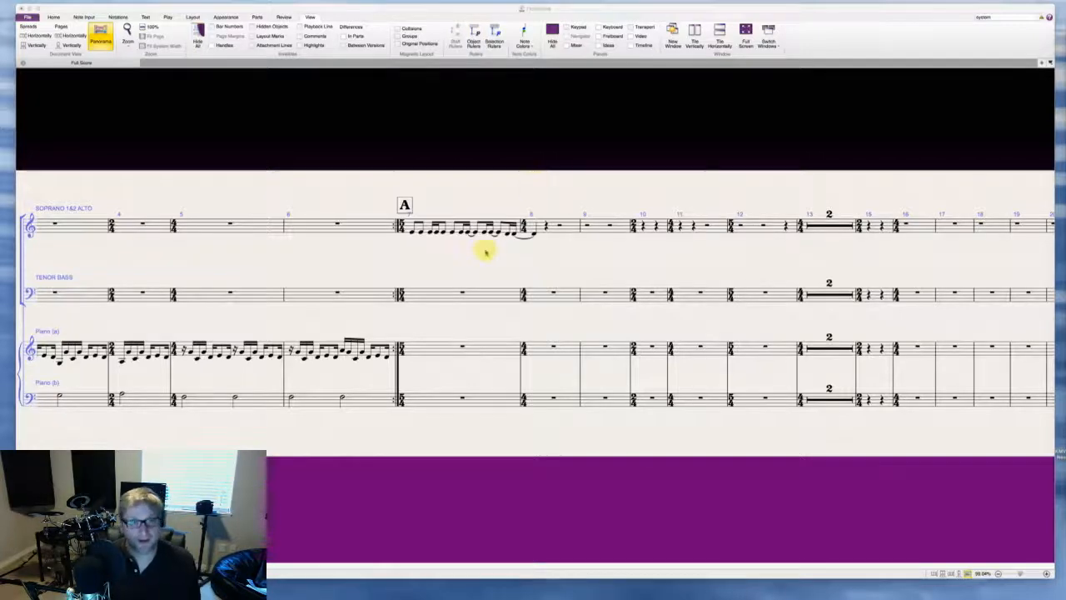
scroll(475, 264, left, 3)
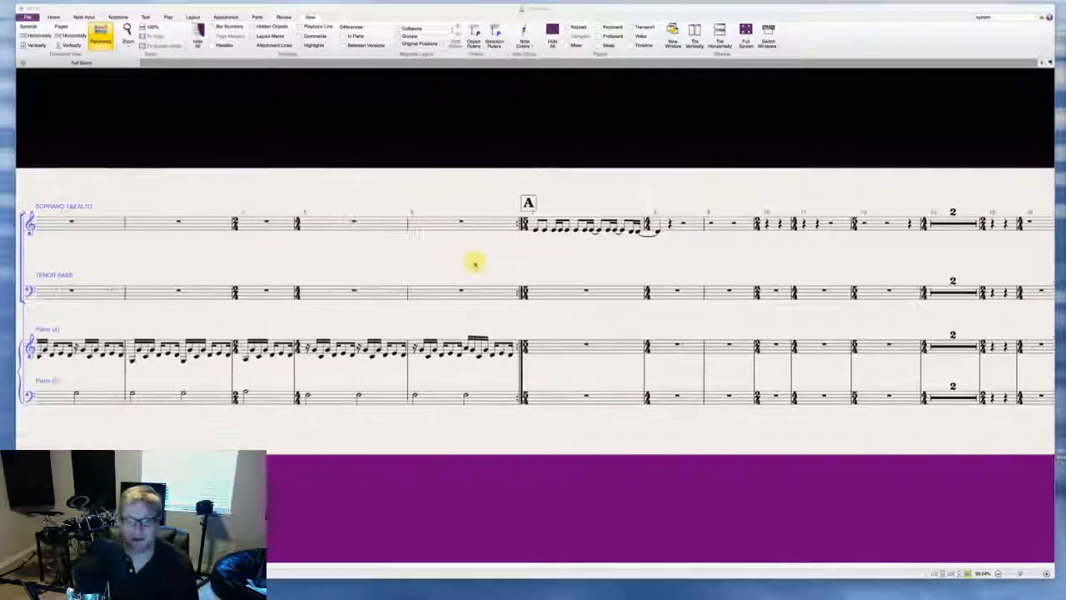
Step: Add the lyrics "Some way, ba-by it's part of me" under the soprano/alto notes from the start of bar 7
scroll(473, 264, right, 3)
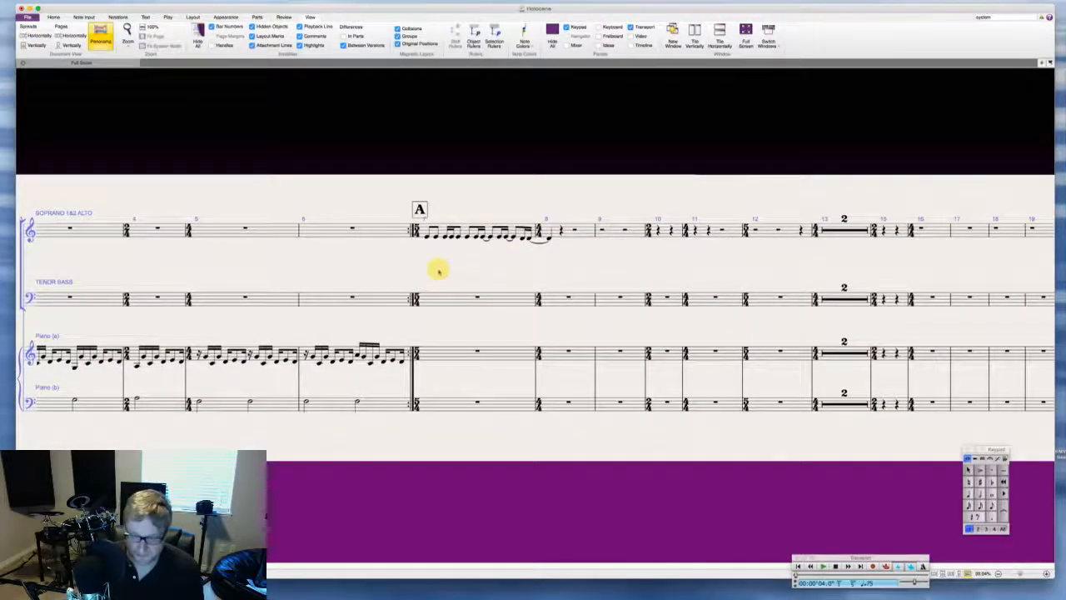
click(426, 235)
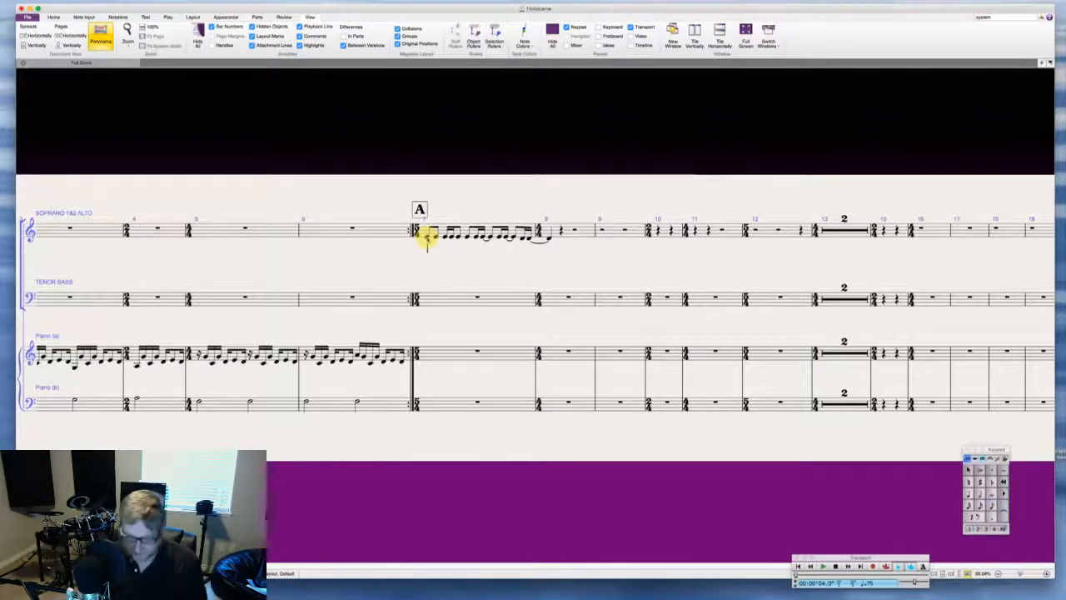
key(Escape)
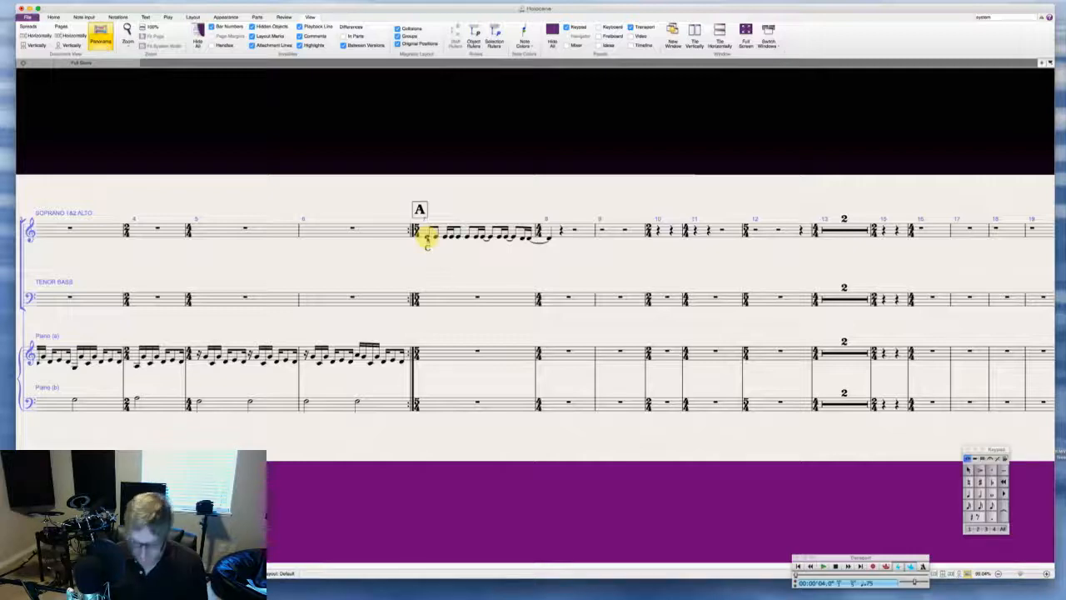
text(Someway)
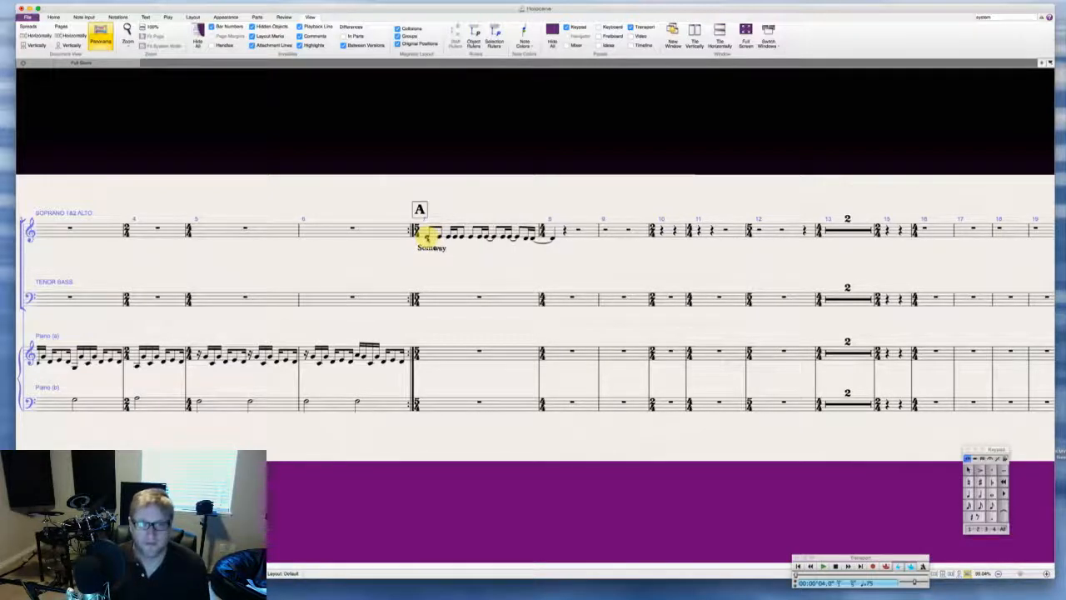
text(,)
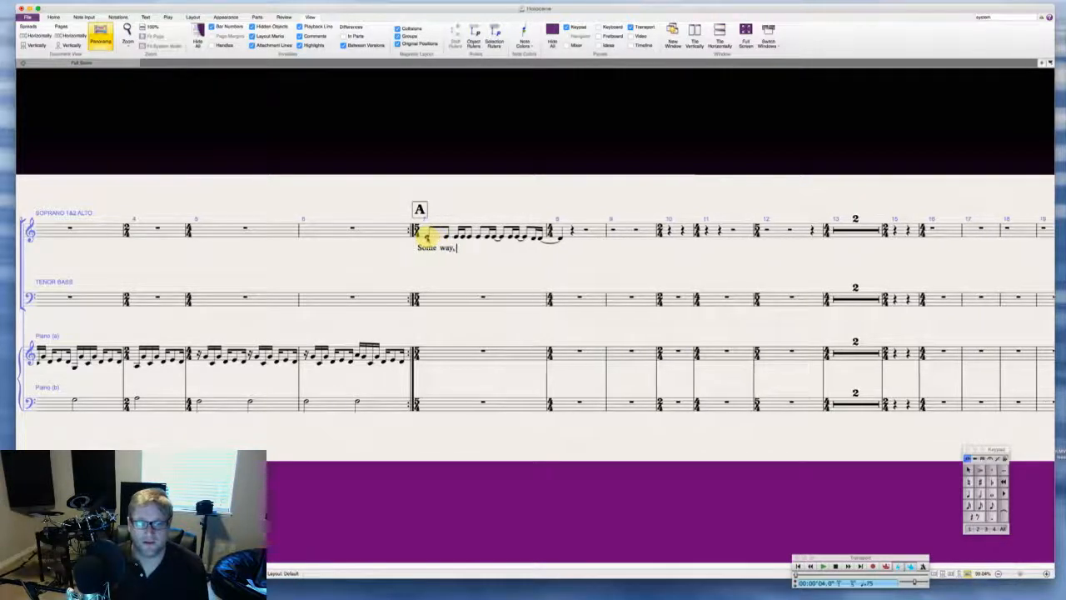
text( baby)
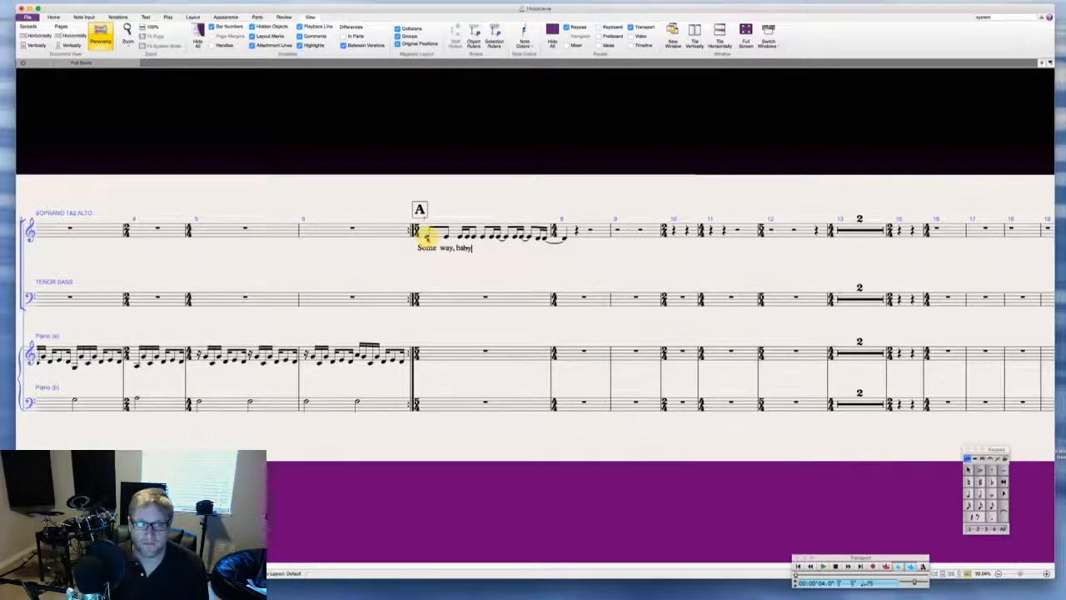
key(BackSpace)
key(BackSpace)
text(-by it's part o)
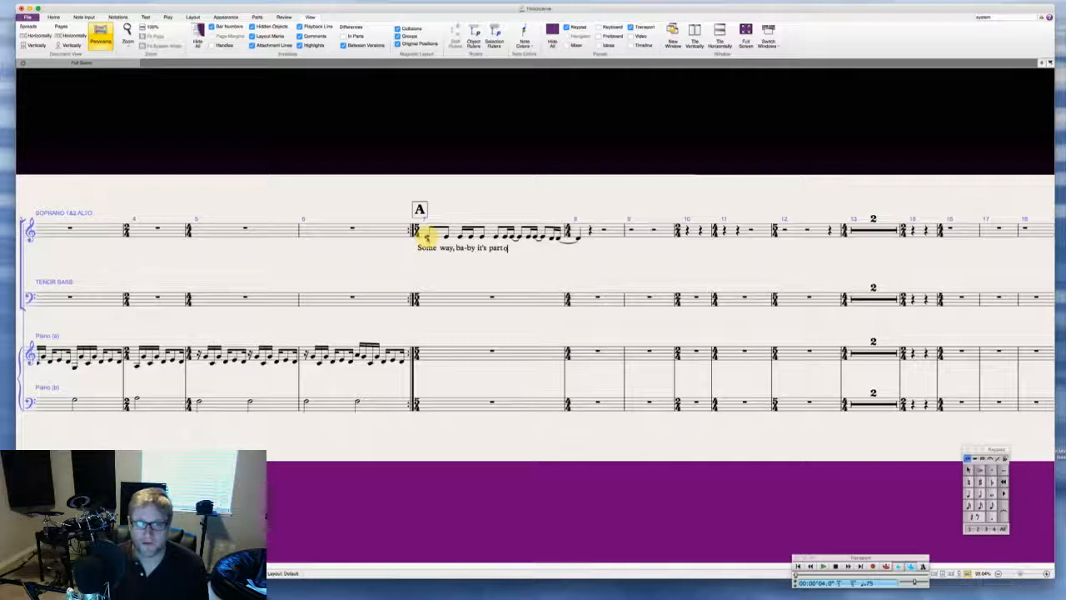
text(f me)
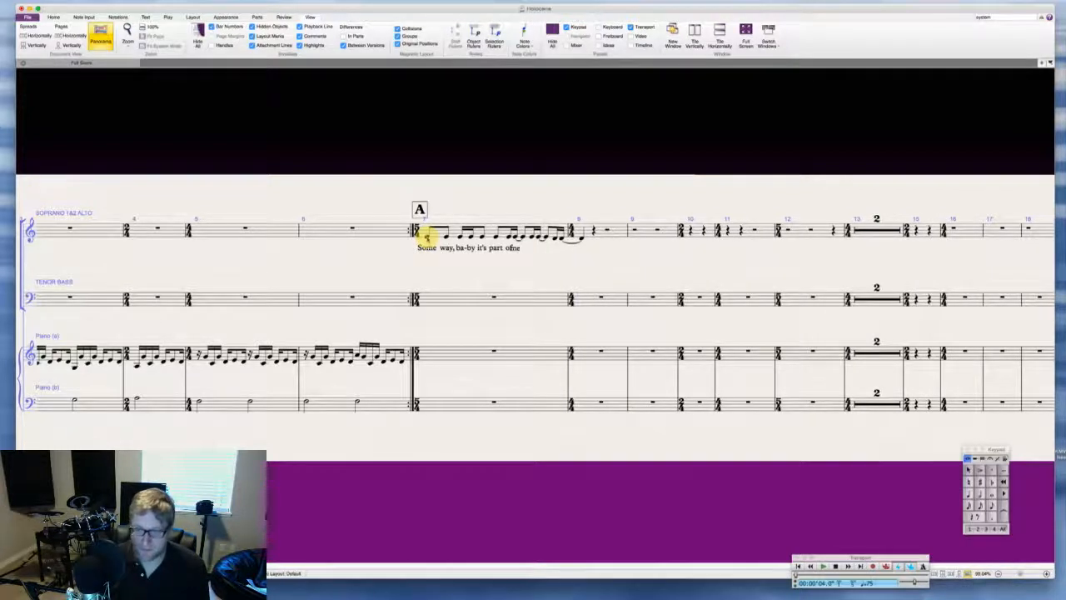
Step: Finish the bar 7 lyric line with a period after "me" and the words "a-part of me."
text(. a-oart)
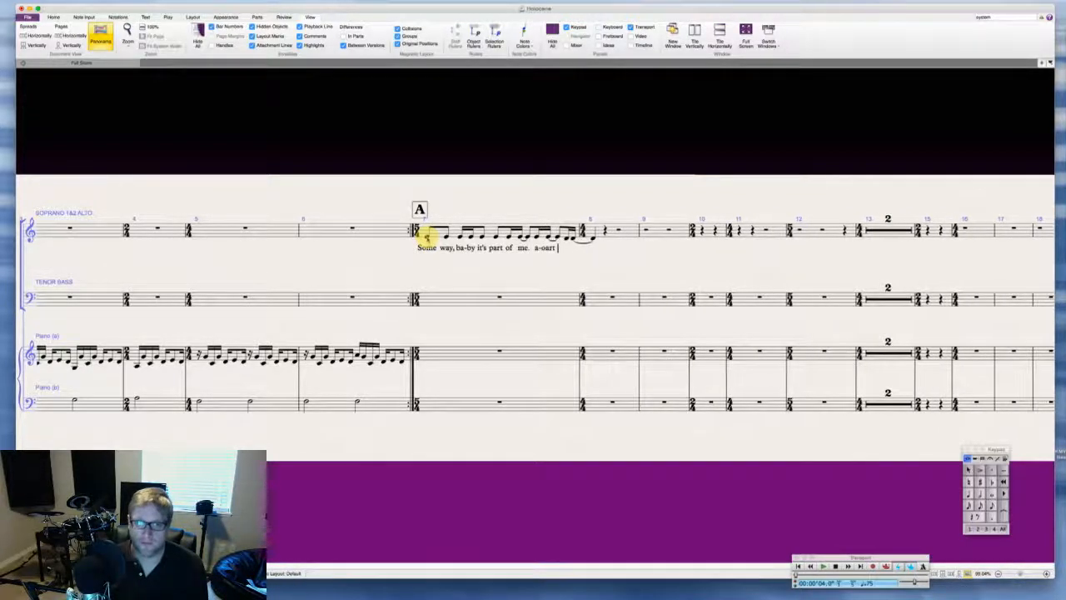
key(BackSpace)
key(BackSpace)
key(BackSpace)
key(BackSpace)
key(BackSpace)
text(part )
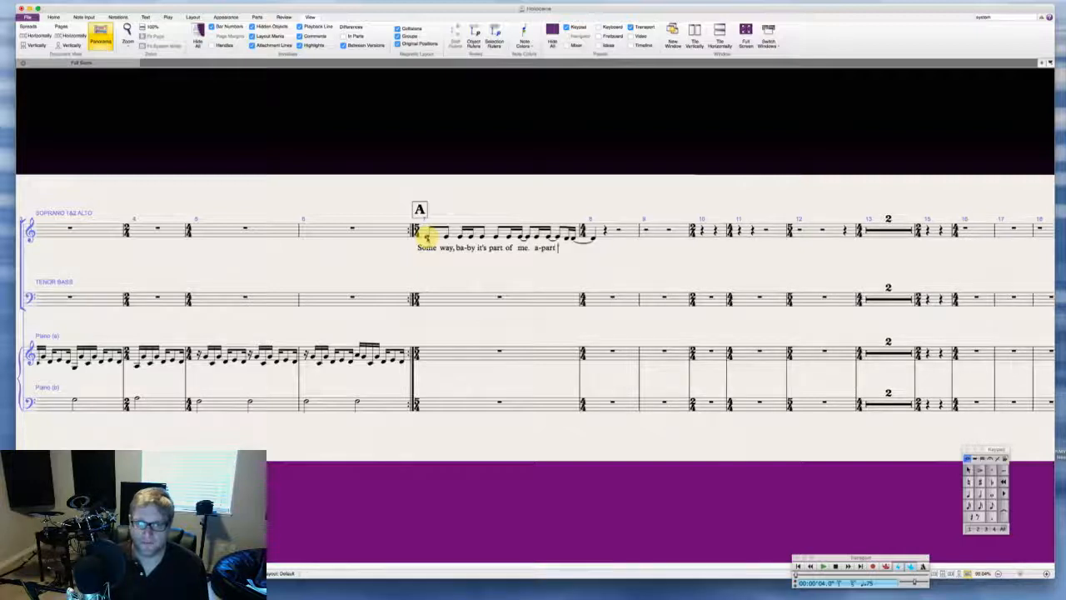
text(of me)
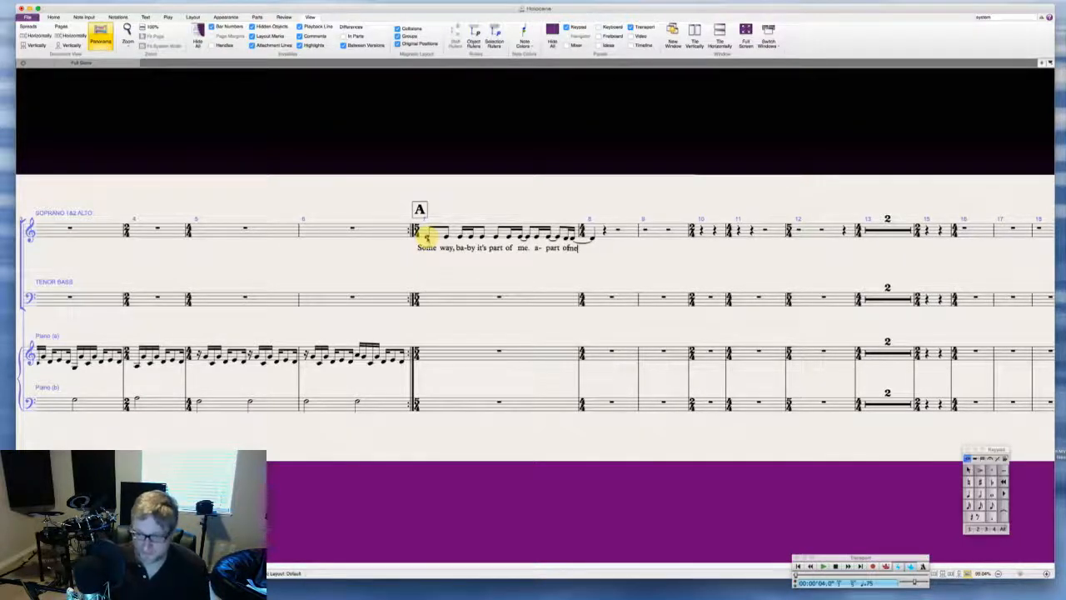
text(.)
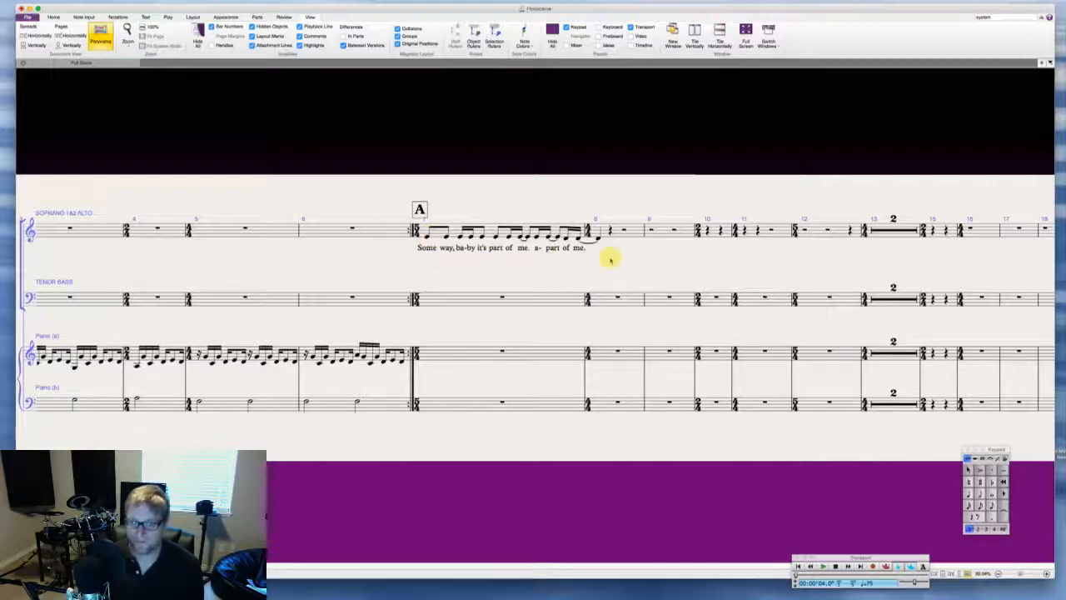
Step: Split the second quarter rest in soprano/alto bar 10 into shorter rests and enter a sixteenth-note D at the bar's end
click(721, 229)
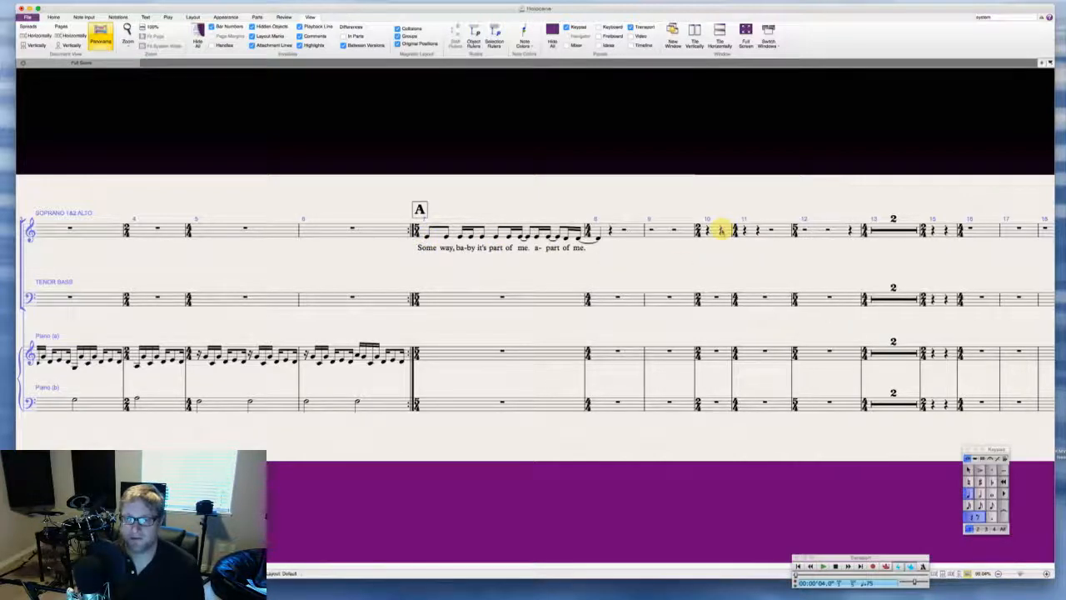
key(3)
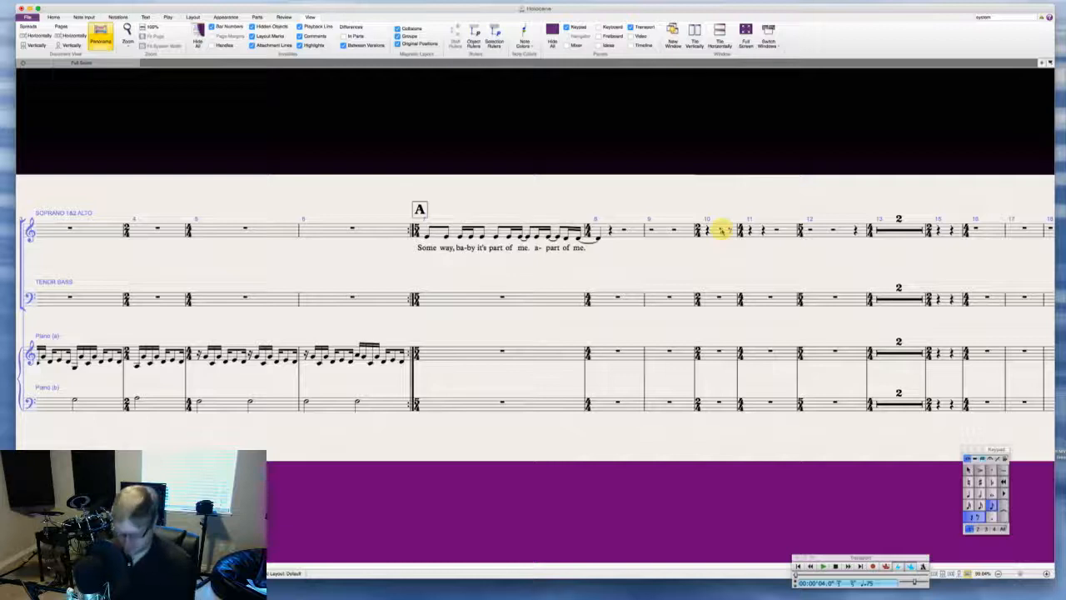
key(2)
key(Escape)
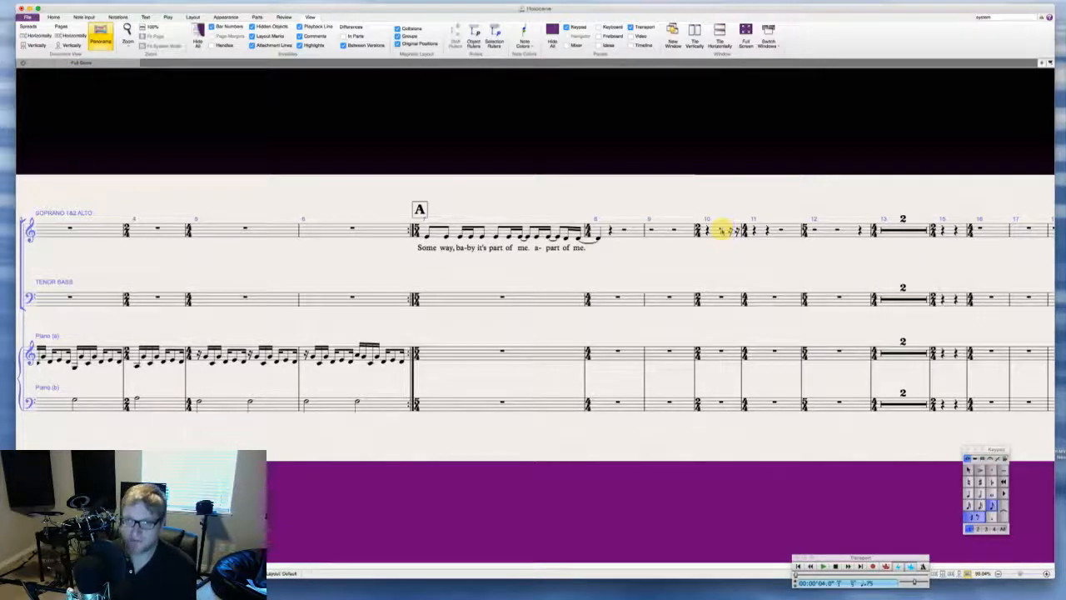
key(2)
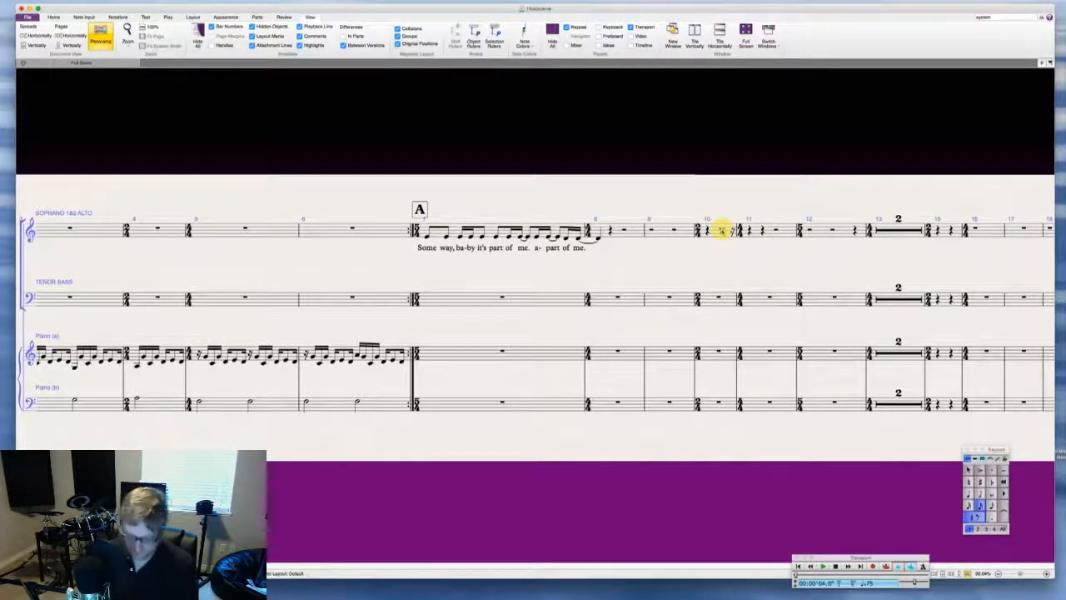
key(d)
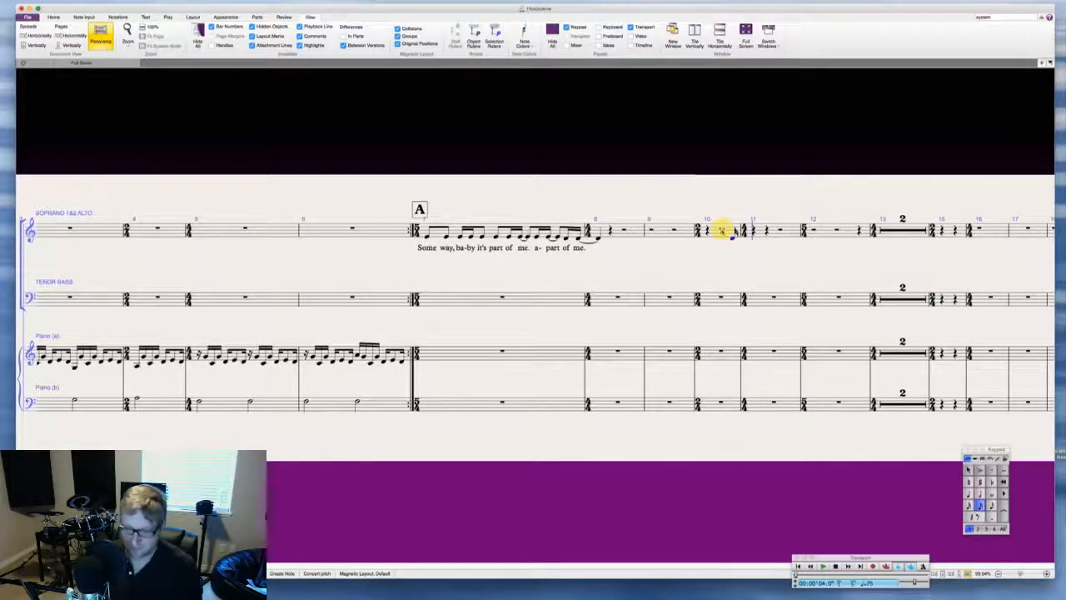
Step: Begin soprano/alto bar 11 with an eighth-note E followed by two sixteenth-note Es
key(3)
key(e)
key(2)
key(e)
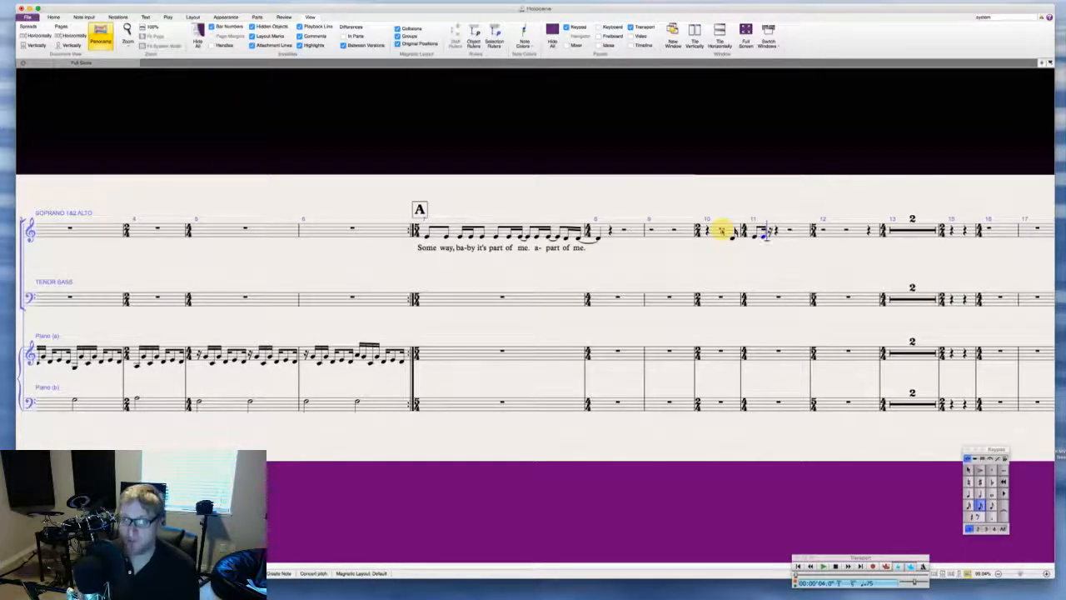
key(e)
key(3)
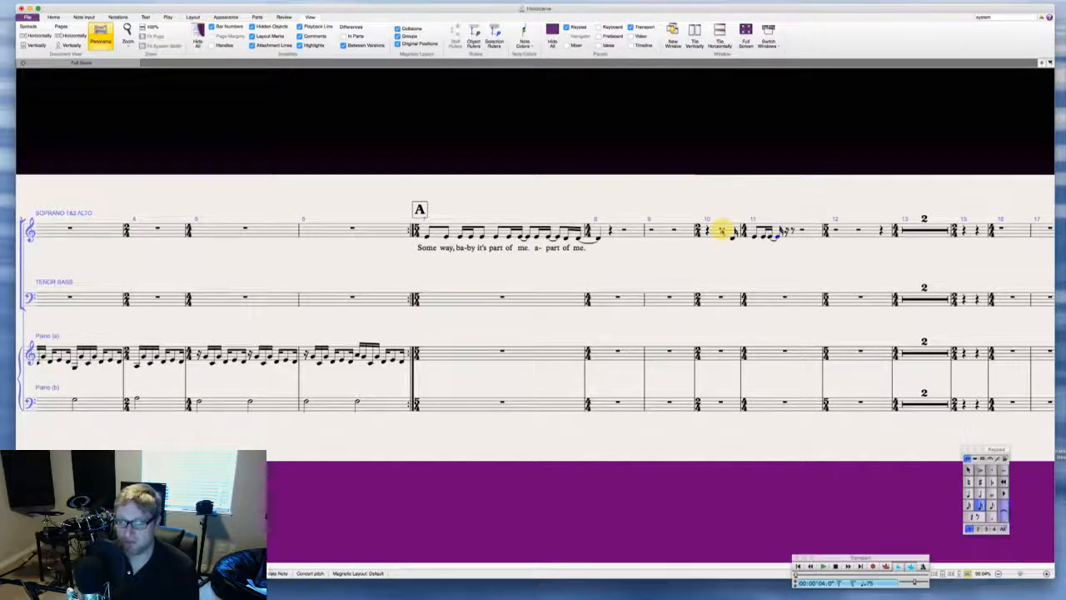
Step: Continue the soprano/alto line in bar 11 with eighth- and sixteenth-note Es followed by Ds
key(e)
key(2)
key(e)
key(3)
key(d)
key(2)
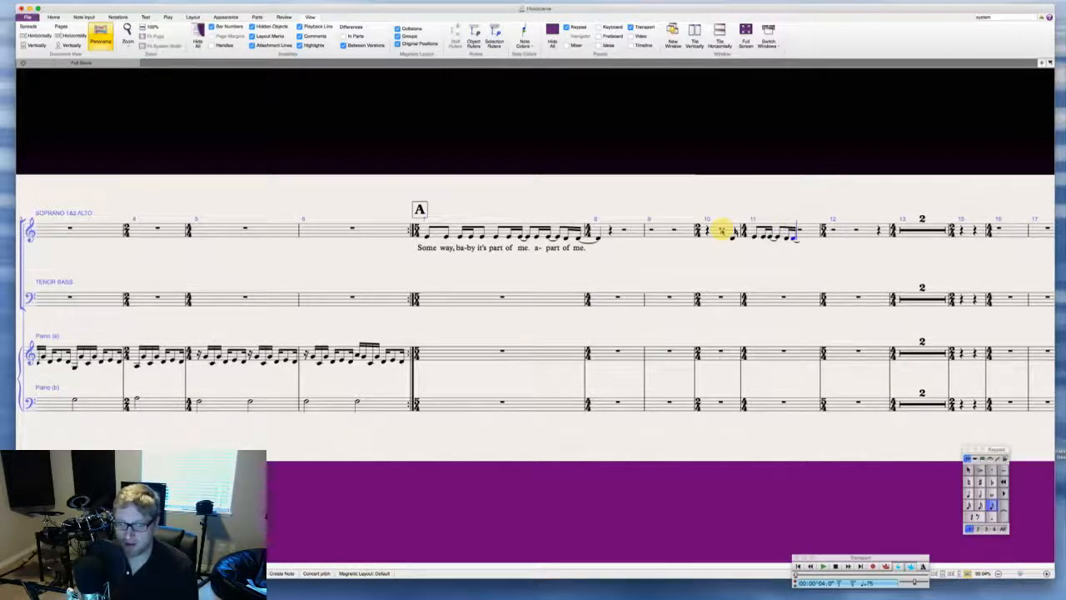
key(d)
key(d)
key(d)
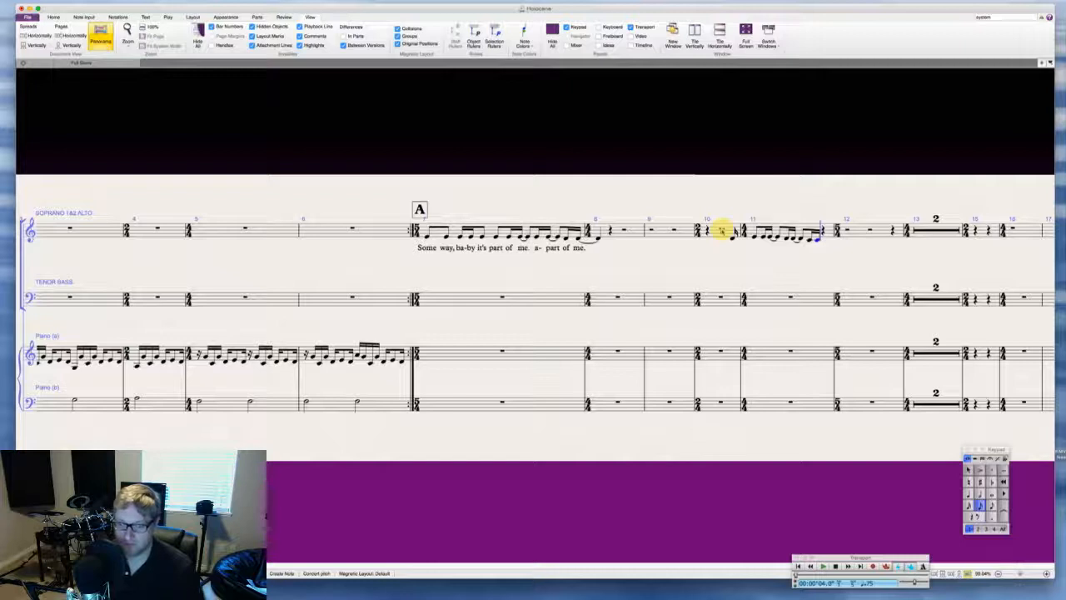
key(Escape)
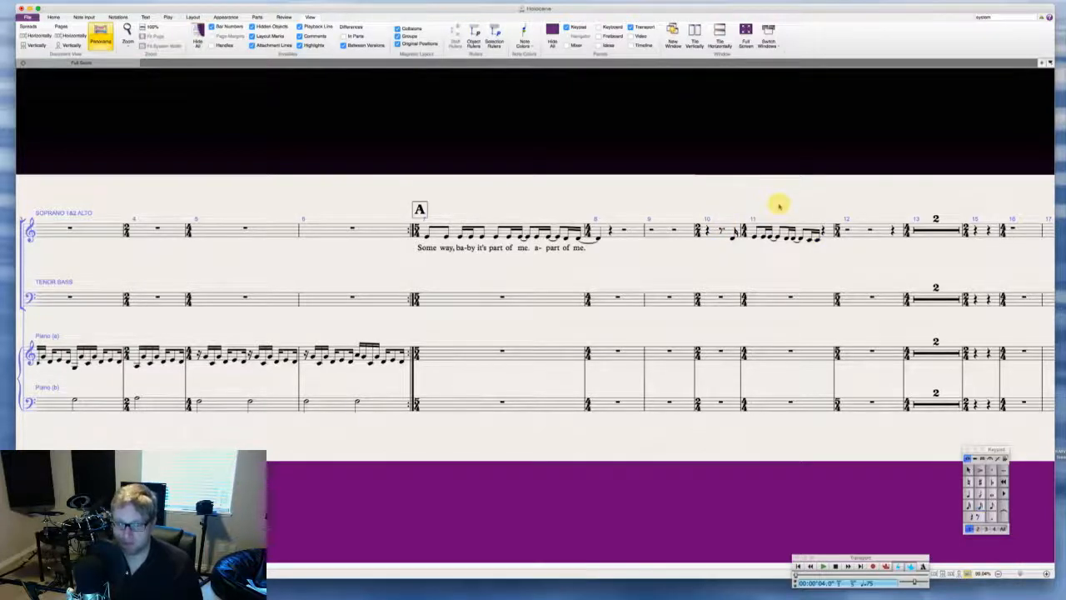
Step: Copy the soprano/alto passage from bars 10 and 11 so it starts halfway through bar 9
click(718, 230)
shift+click(828, 229)
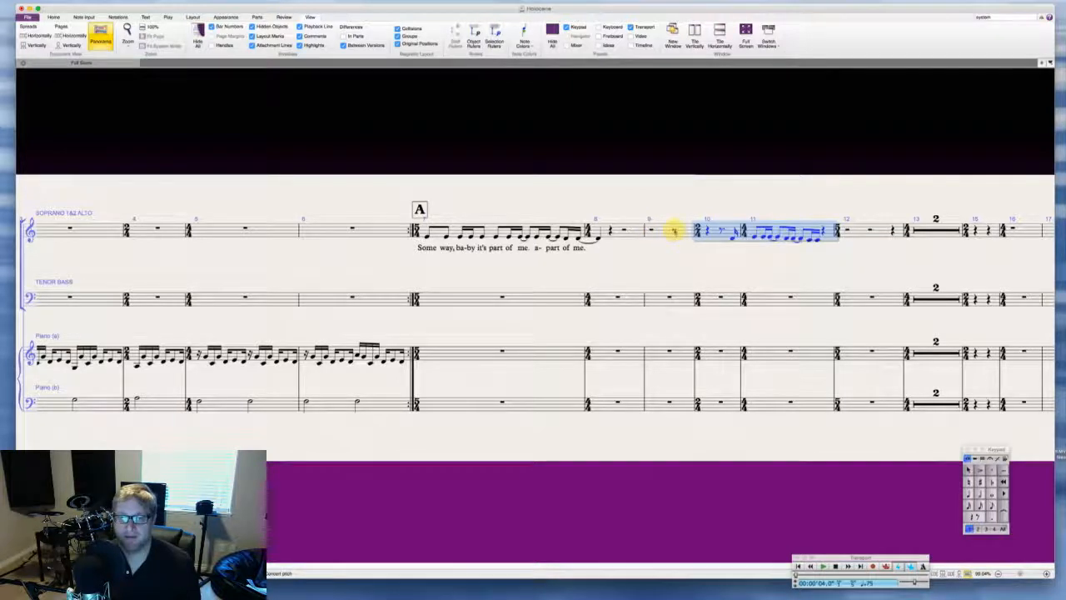
alt+click(675, 230)
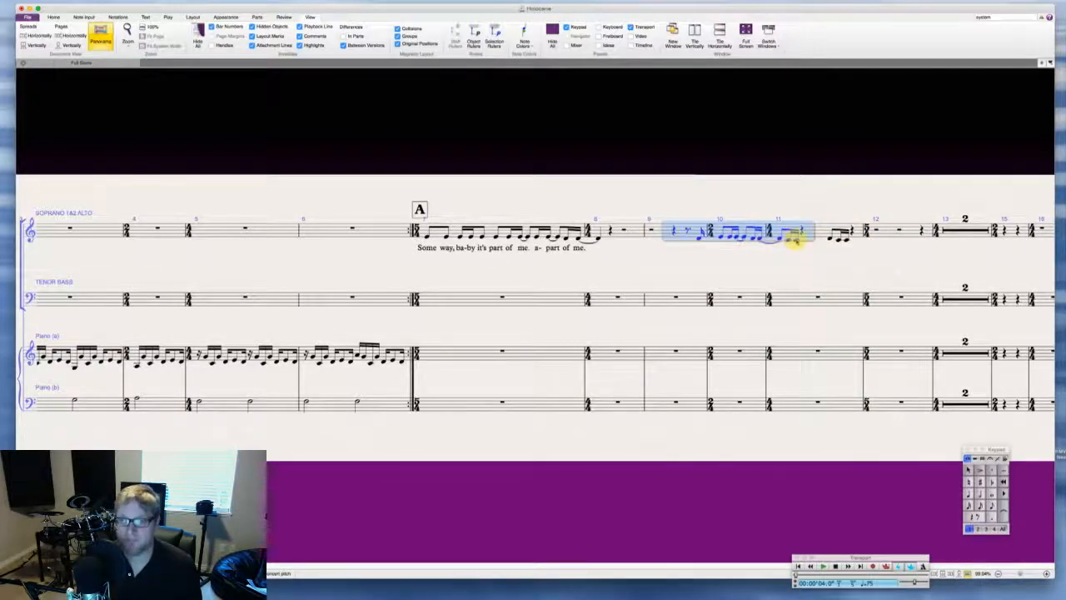
Step: End the copied soprano/alto phrase in bar 11 with a quarter note and delete the leftover notes after it
click(791, 237)
click(803, 236)
key(c)
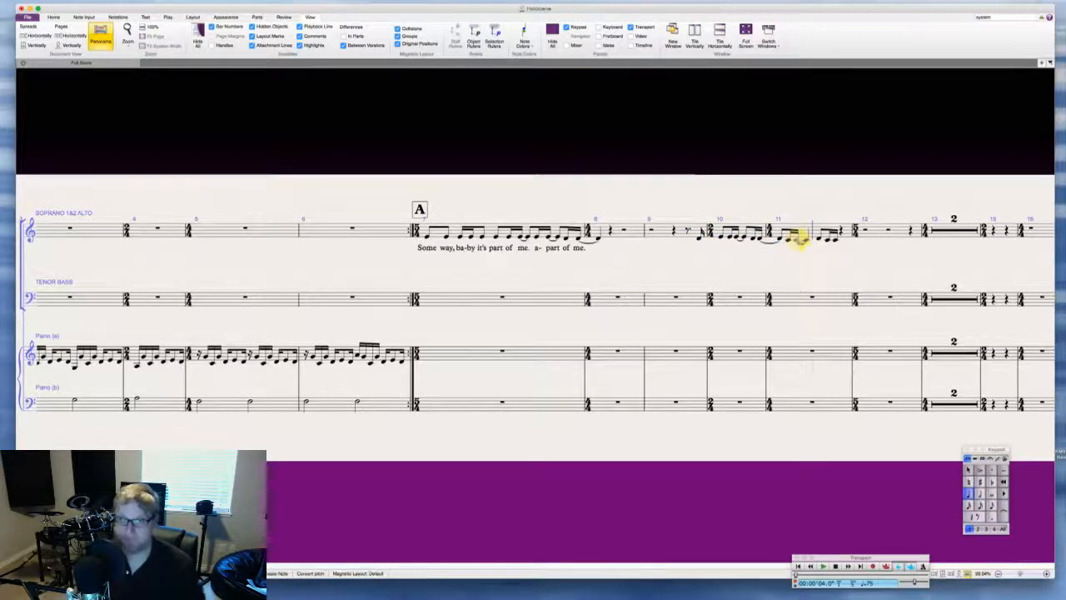
click(819, 238)
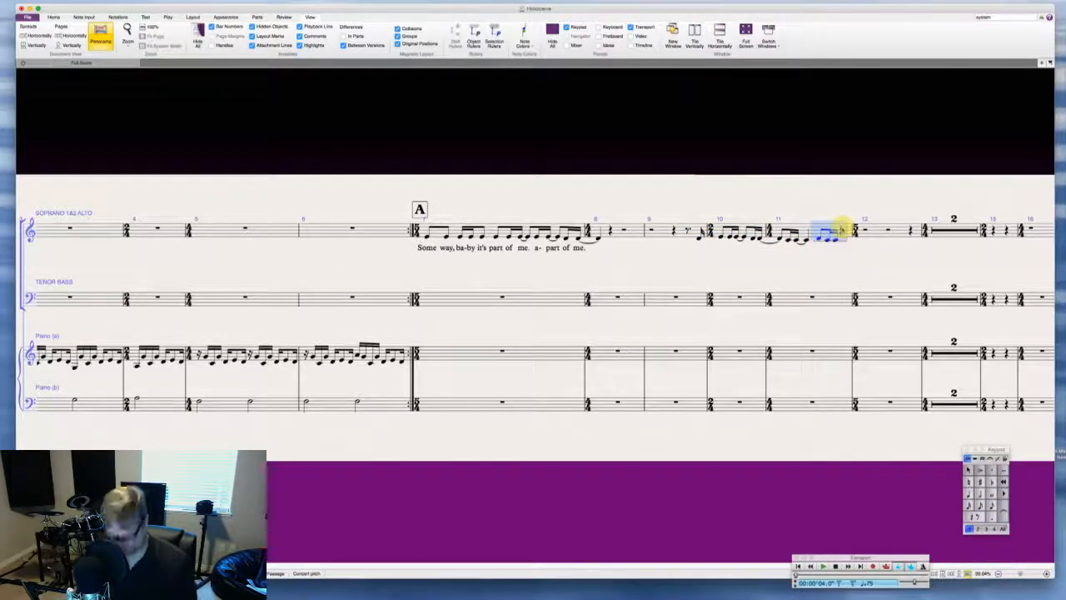
key(Delete)
Step: Add the lyrics "You're lay-in' waste to Hal-lo-ween." under the soprano/alto notes from the end of bar 9
scroll(742, 206, right, 3)
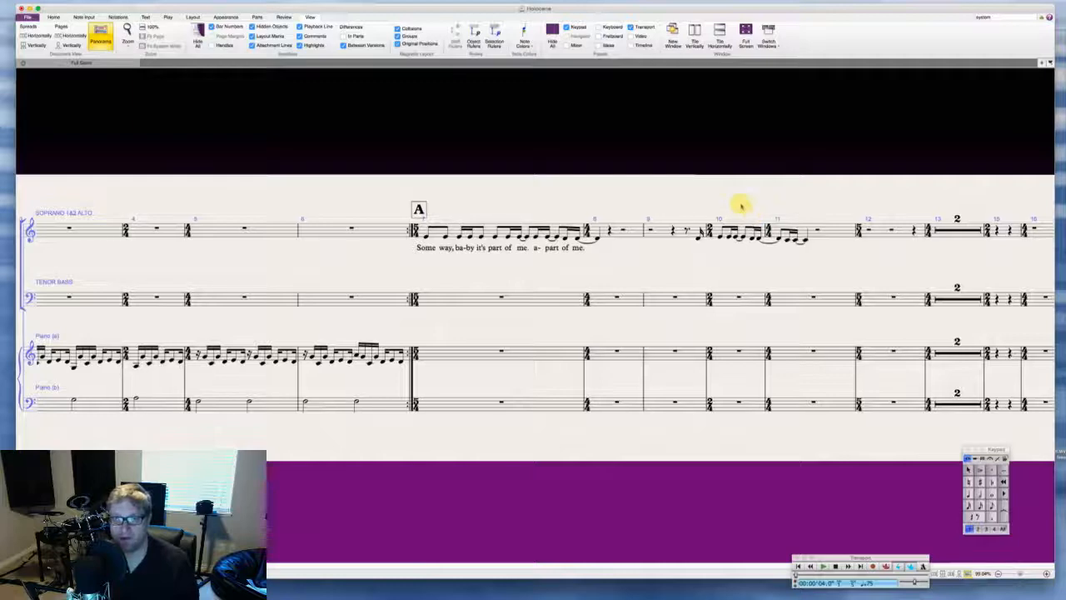
scroll(739, 205, right, 1)
click(612, 227)
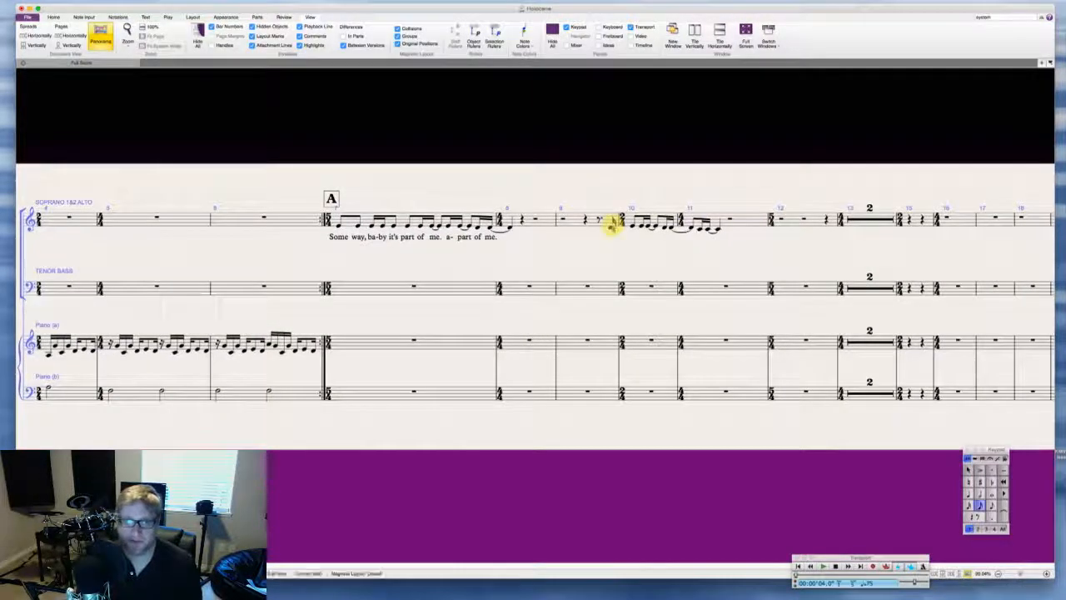
key(super+l)
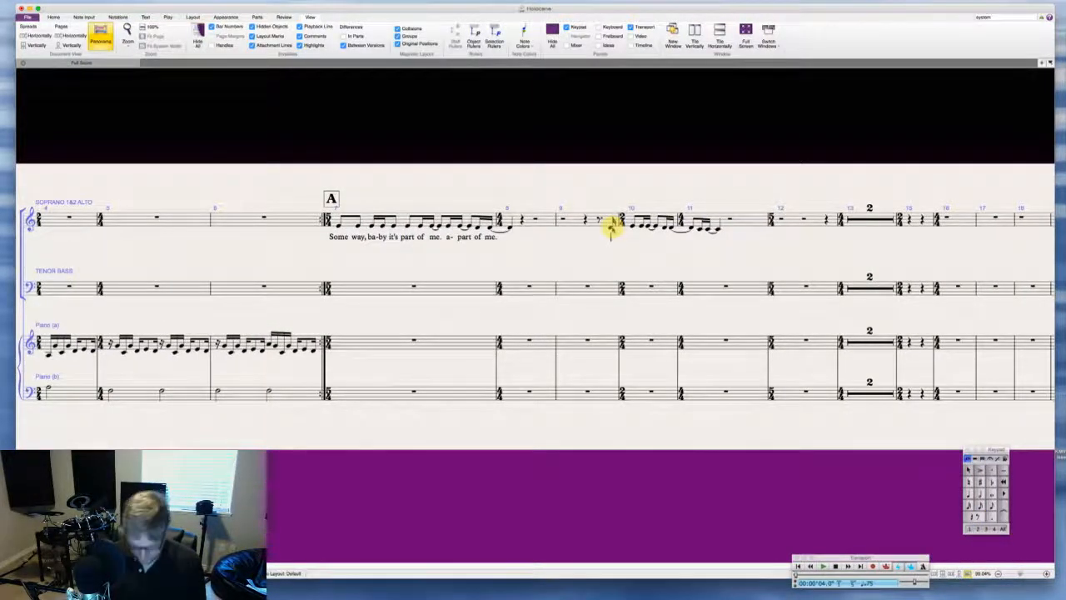
text(You're)
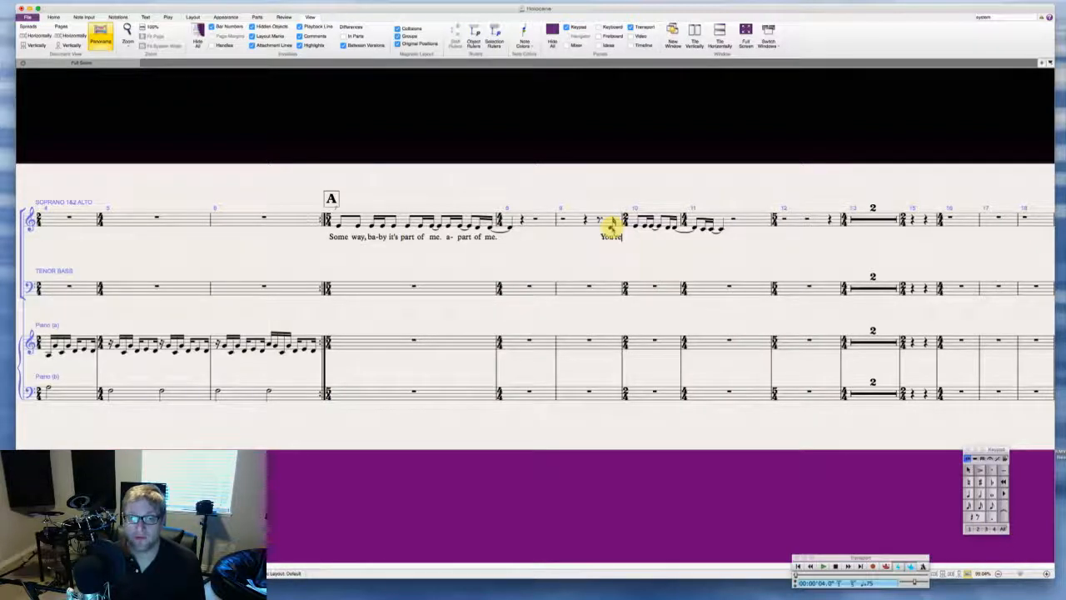
text( lay-ing wa)
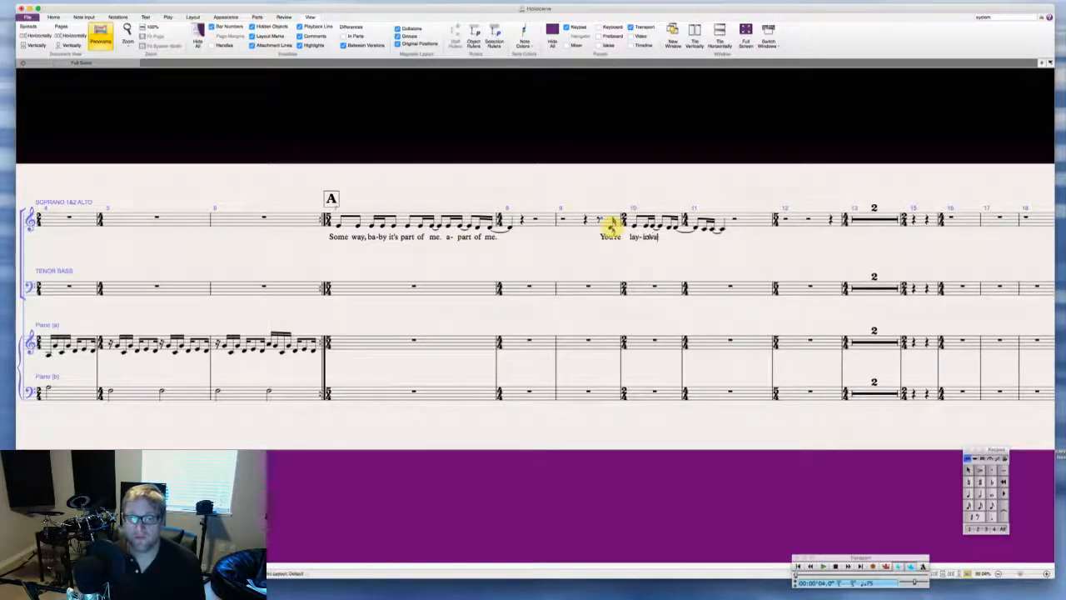
text(ste to )
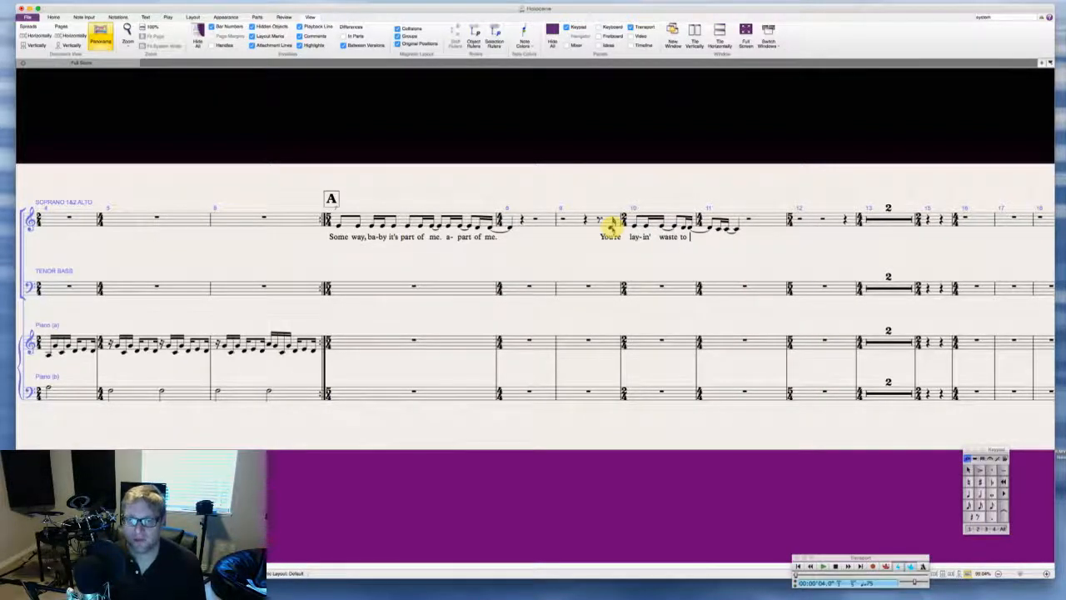
text(Hal-low)
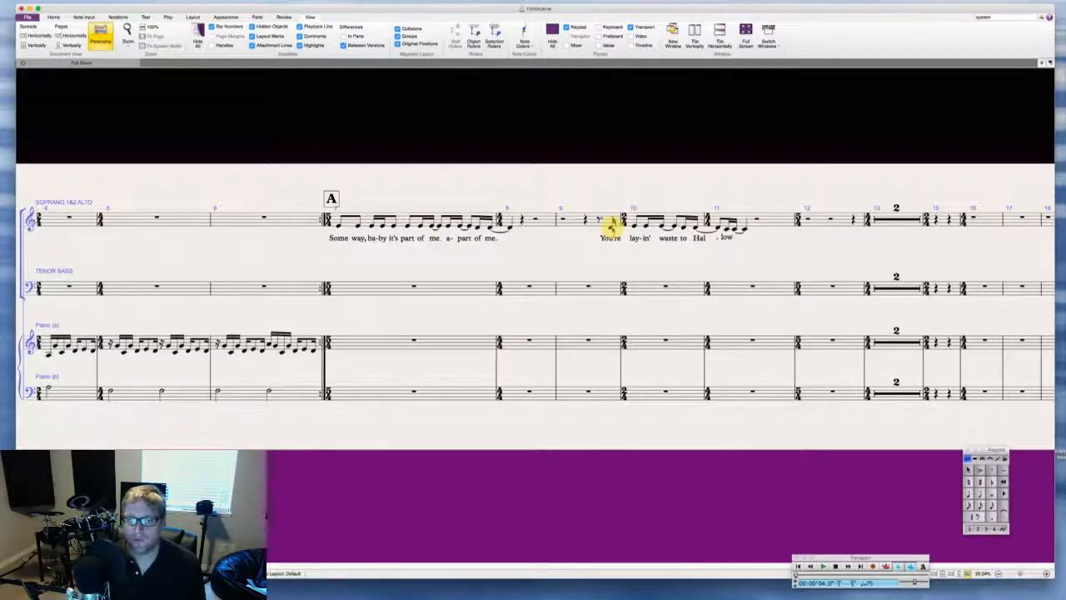
key(BackSpace)
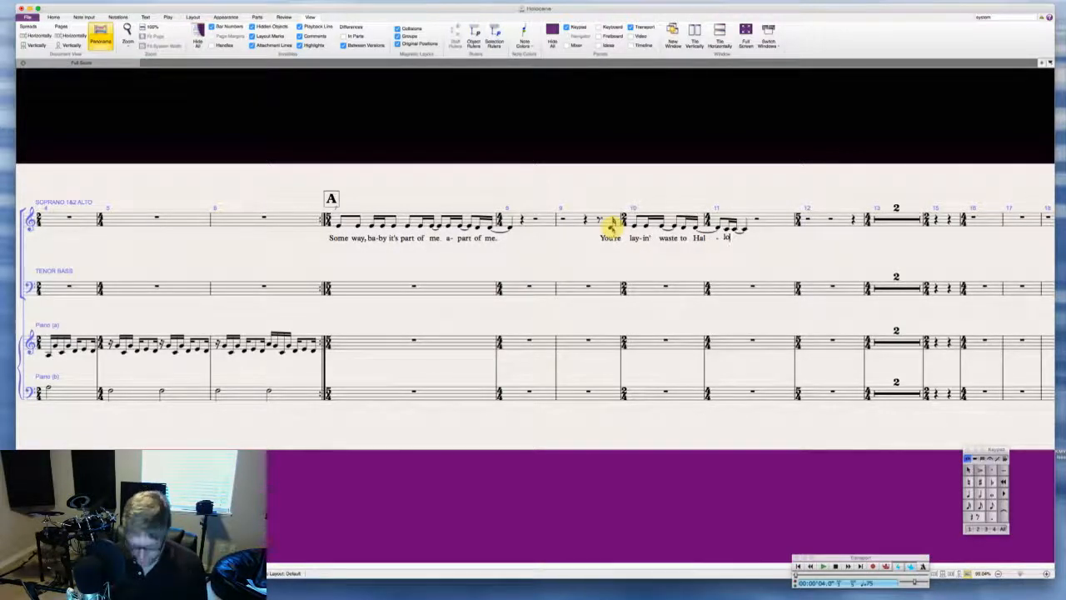
text(- ween)
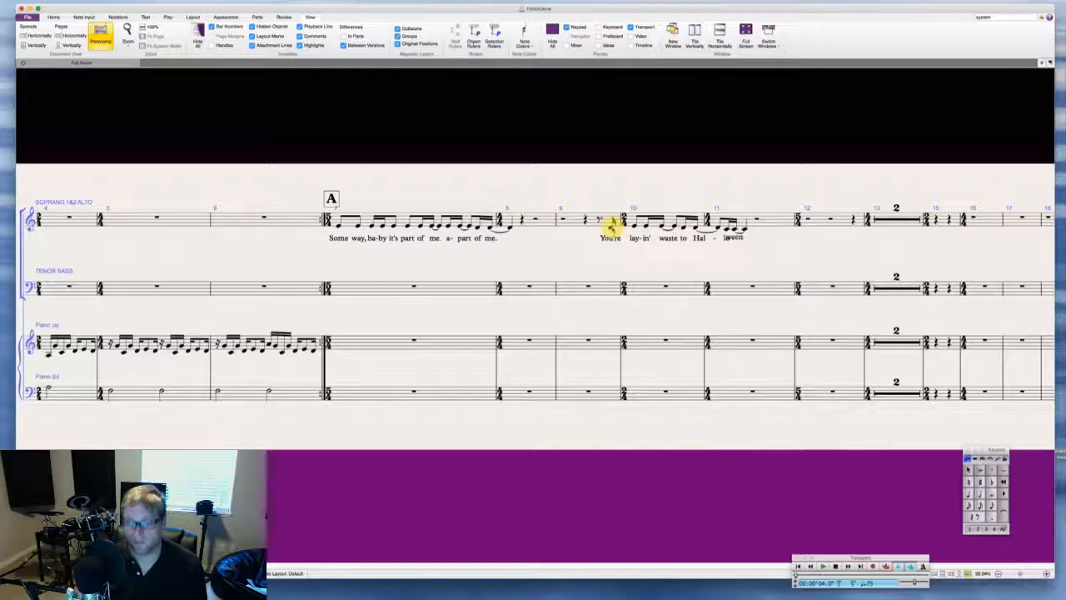
text(.)
key(Escape)
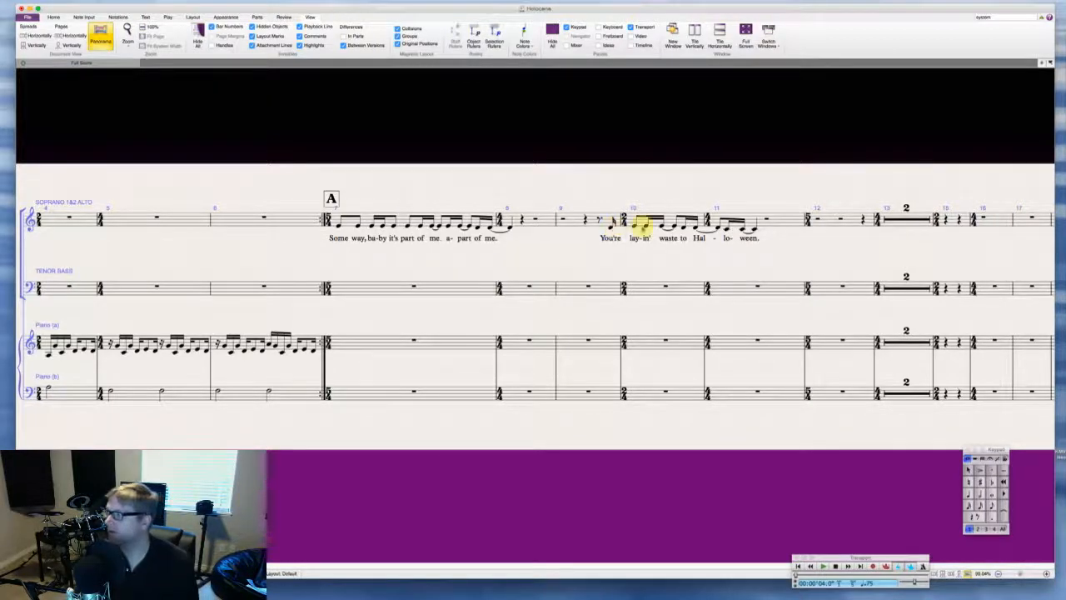
Step: Insert a single empty bar after bar 11, before the 5/4 bar
scroll(697, 231, right, 5)
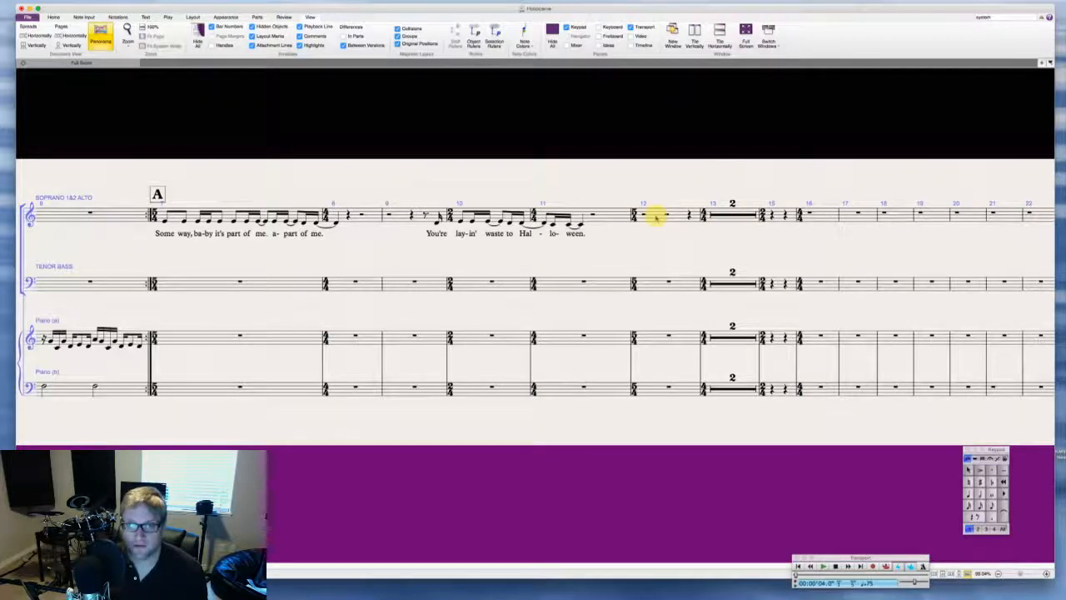
right_click(613, 177)
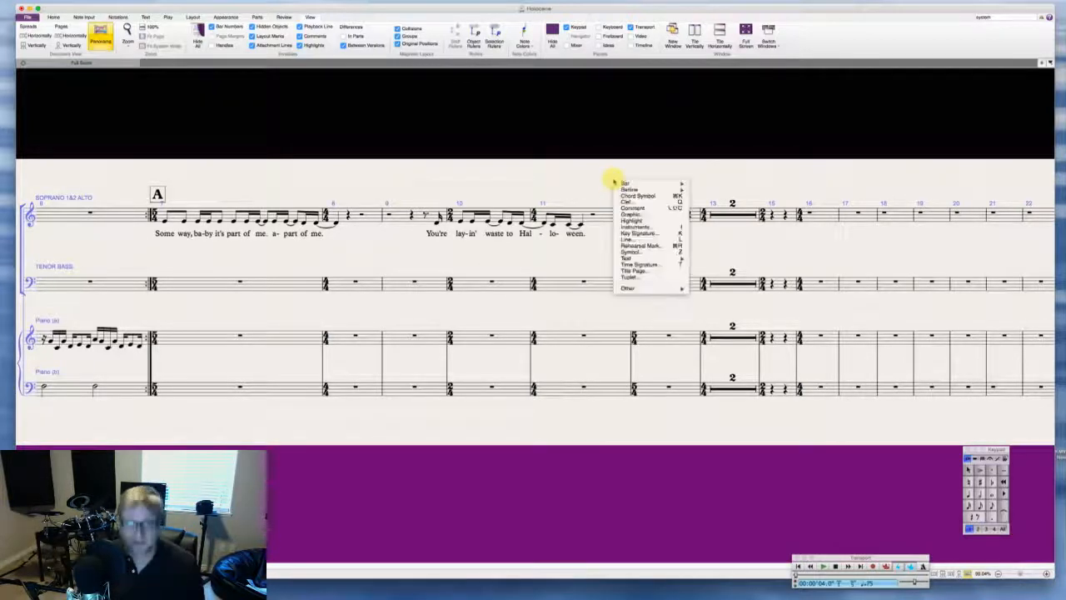
mouse_move(645, 188)
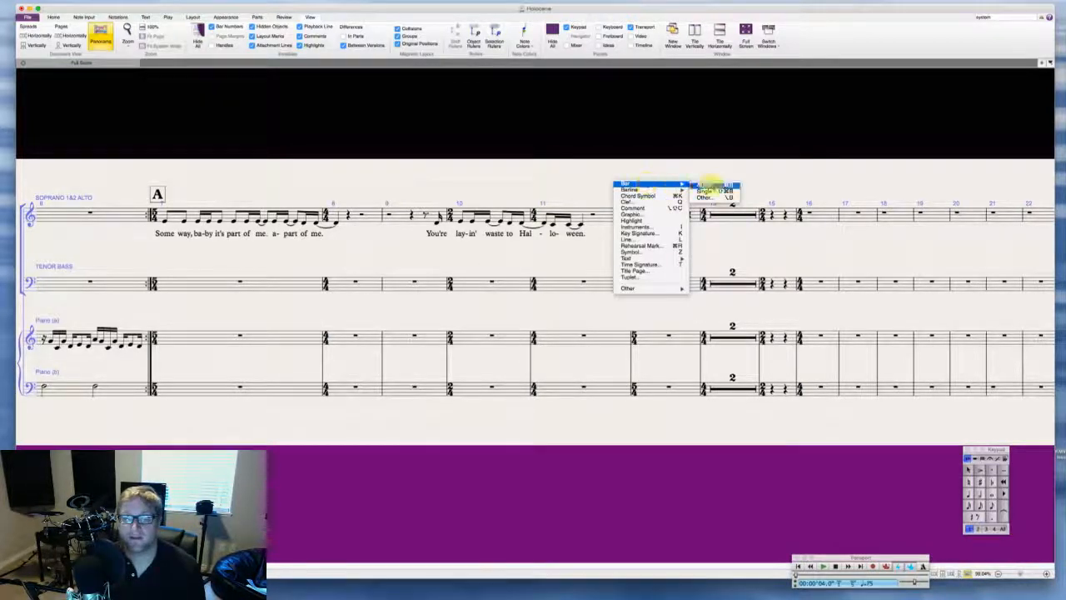
click(710, 192)
click(630, 214)
click(628, 185)
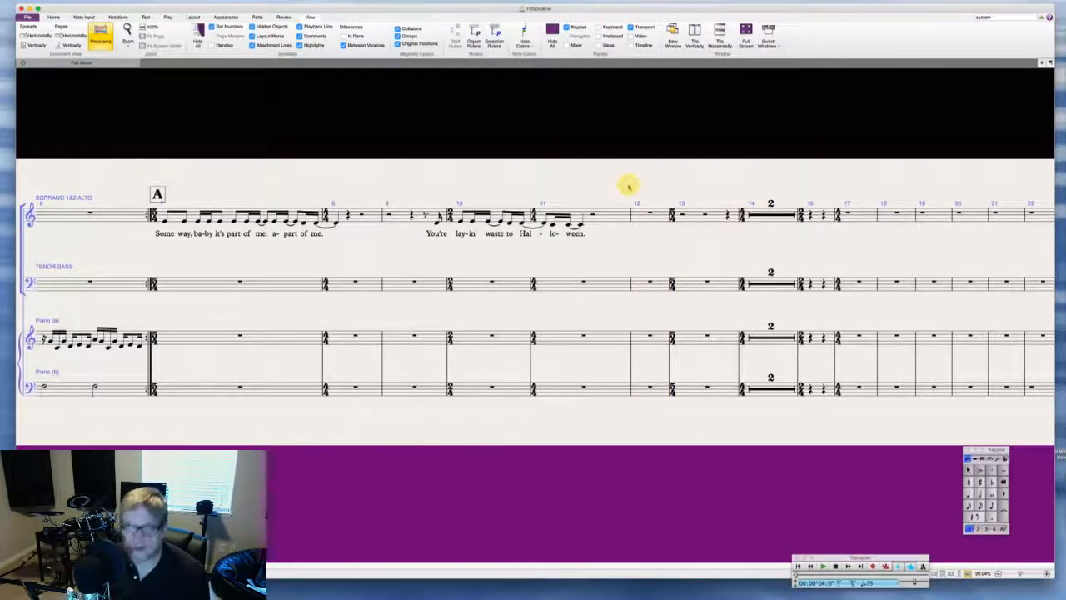
Step: Divide the rest in soprano/alto bar 12 into a half rest, a quarter rest and shorter rests
scroll(629, 186, left, 2)
scroll(629, 187, right, 1)
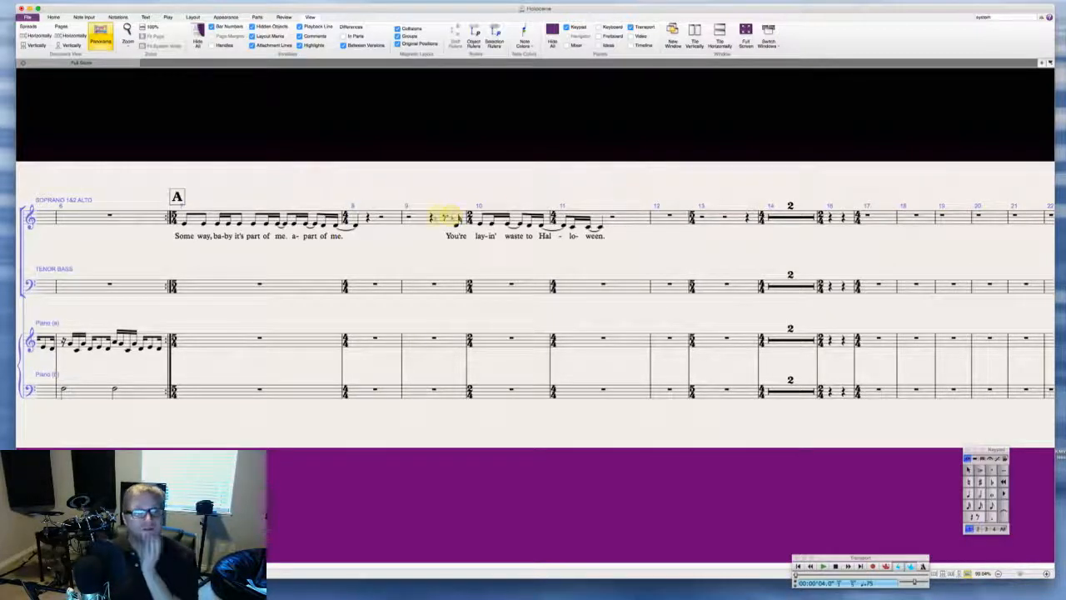
click(656, 218)
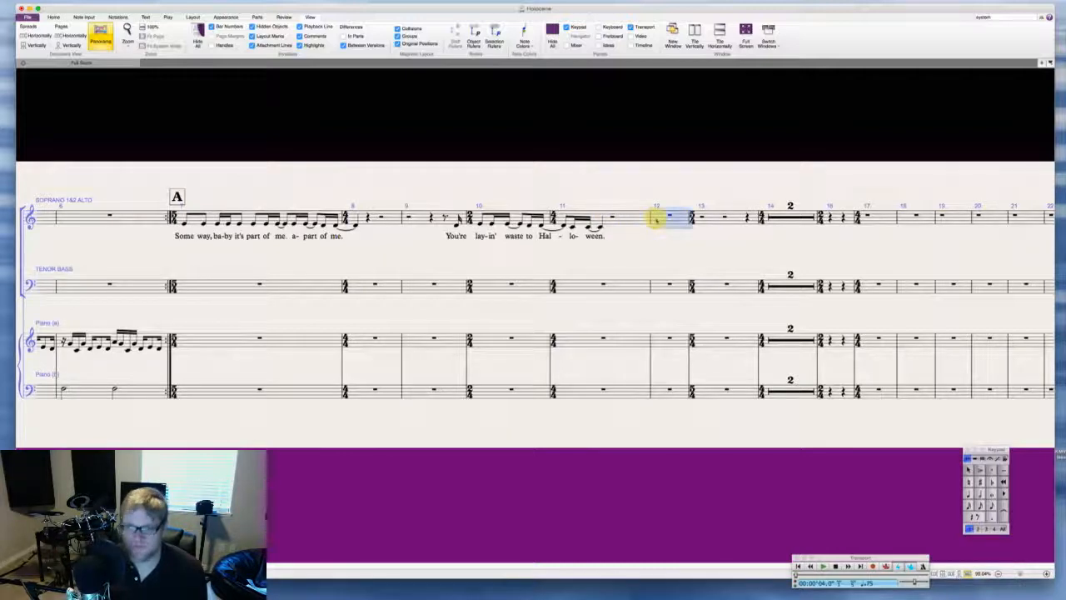
key(5)
key(0)
key(4)
key(0)
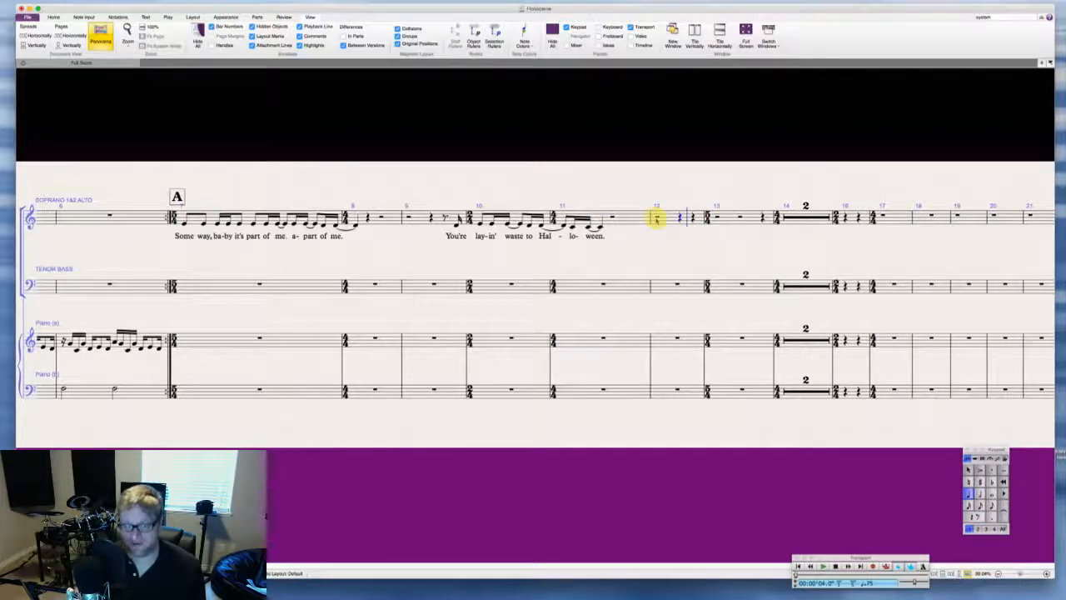
key(4)
key(0)
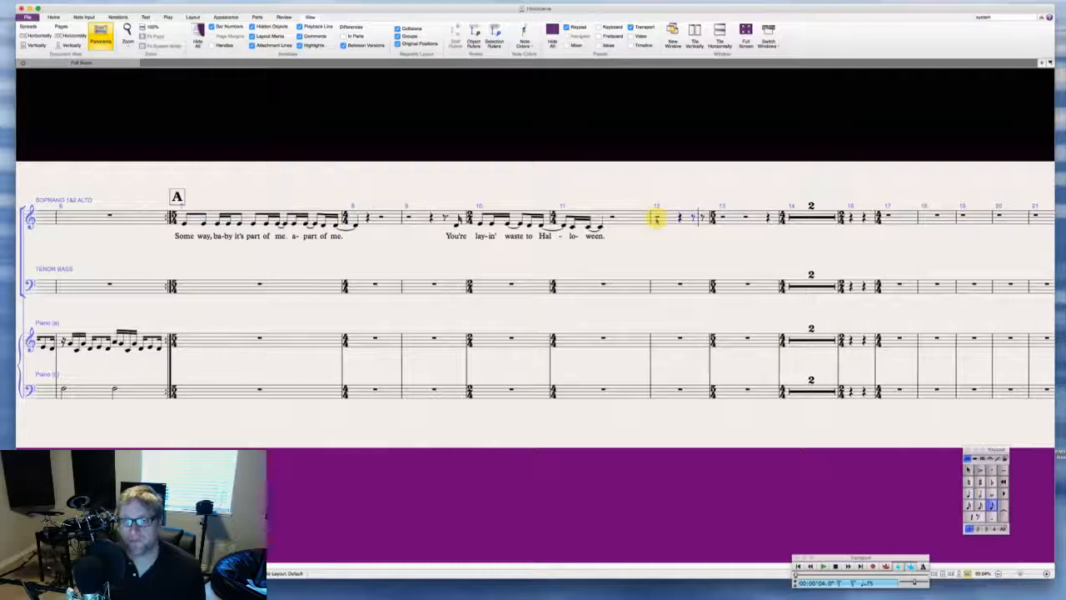
key(2)
key(0)
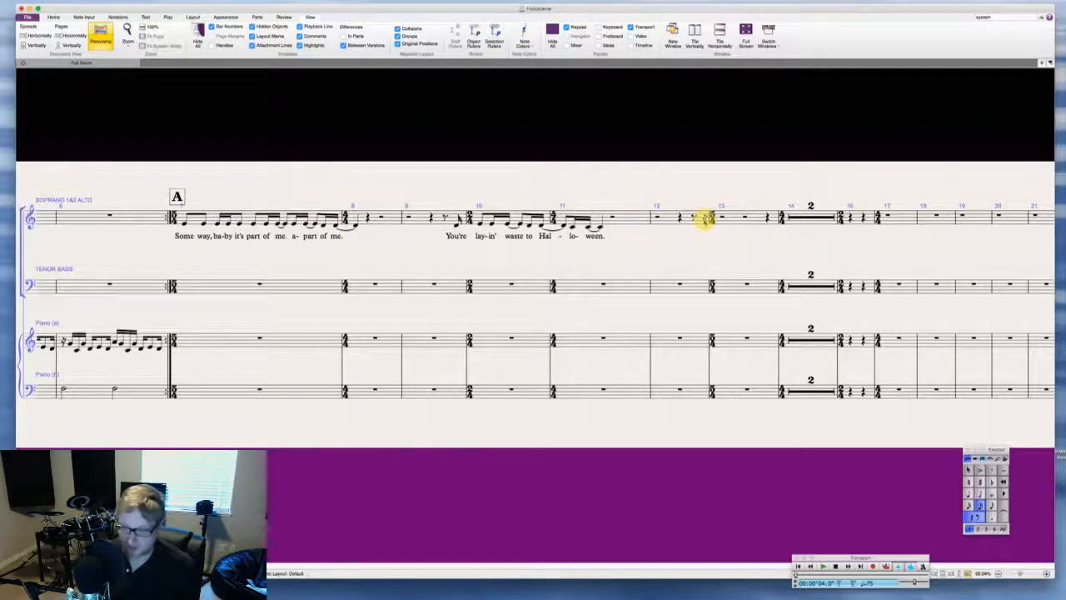
Step: Enter a sixteenth-note E as a pickup at the end of soprano/alto bar 12
key(1)
key(e)
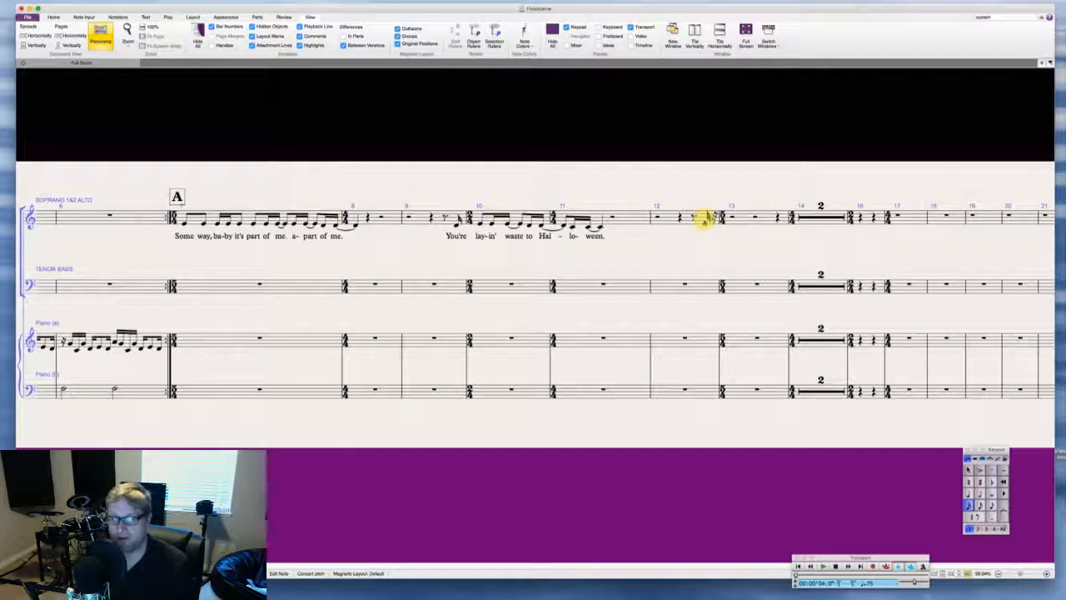
key(2)
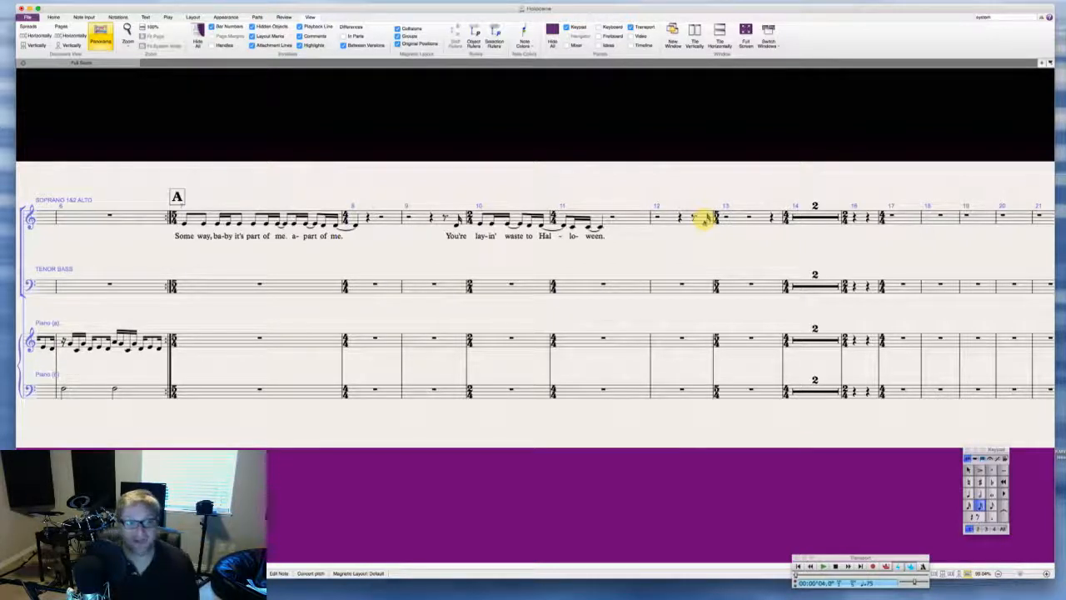
Step: Begin soprano/alto bar 13 with repeated Es in a syncopated pattern of eighth and sixteenth notes
click(721, 215)
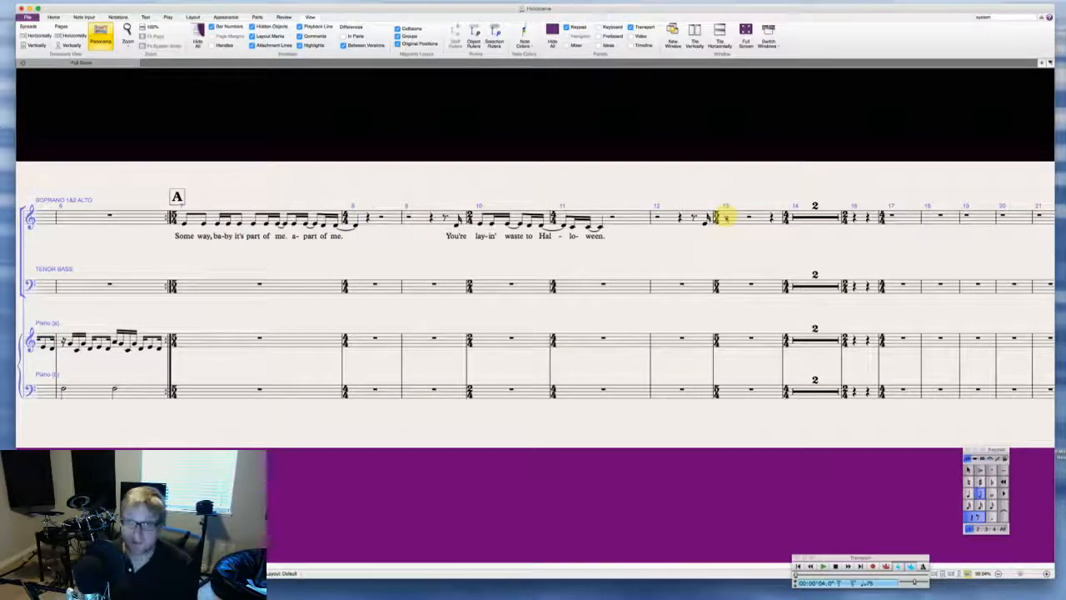
key(3)
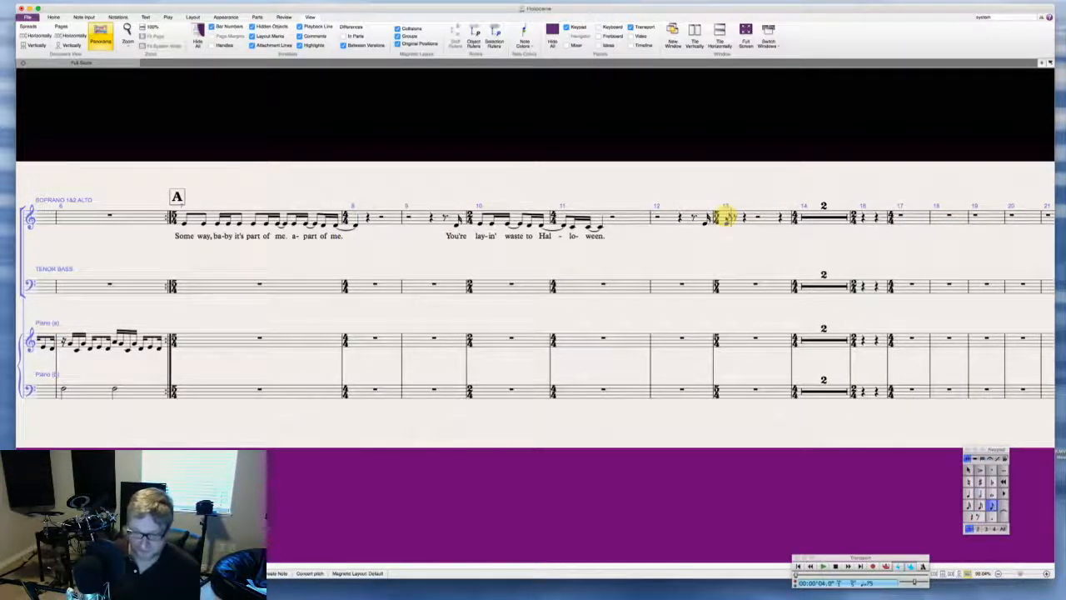
key(2)
key(e)
key(e)
key(3)
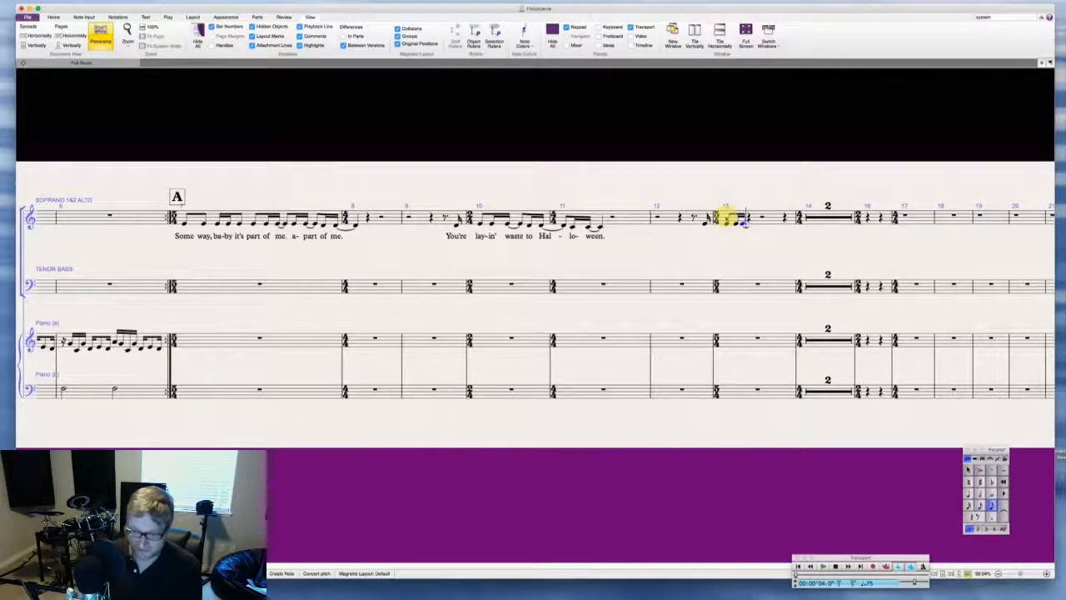
key(e)
key(e)
key(2)
key(e)
key(3)
key(e)
key(2)
key(e)
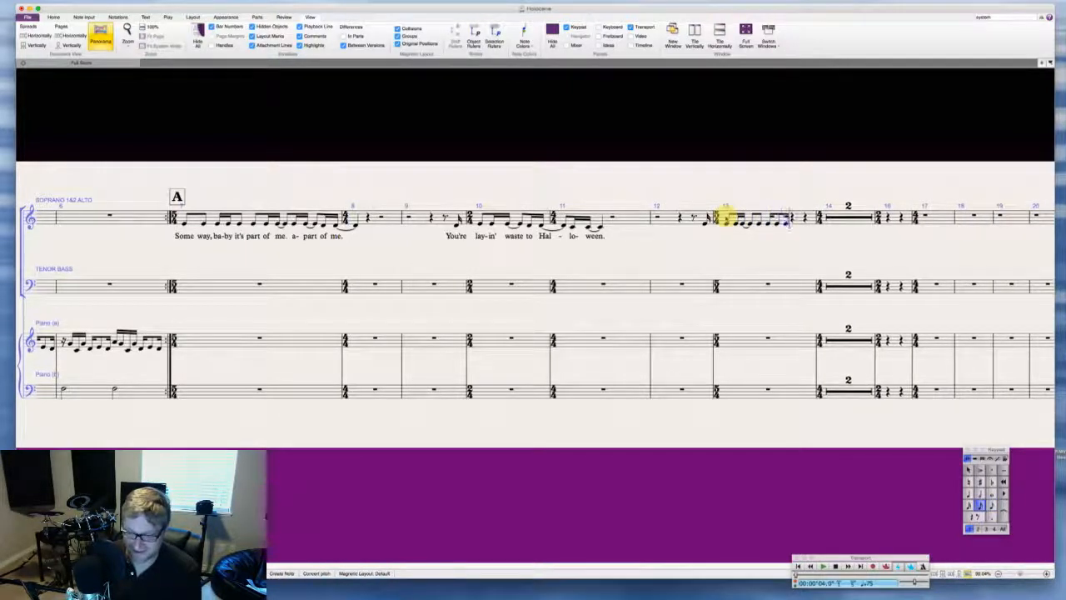
Step: Fill the remainder of soprano/alto bar 13 with Es and tie the last one to a quarter-note E in bar 14
key(e)
key(e)
key(e)
key(e)
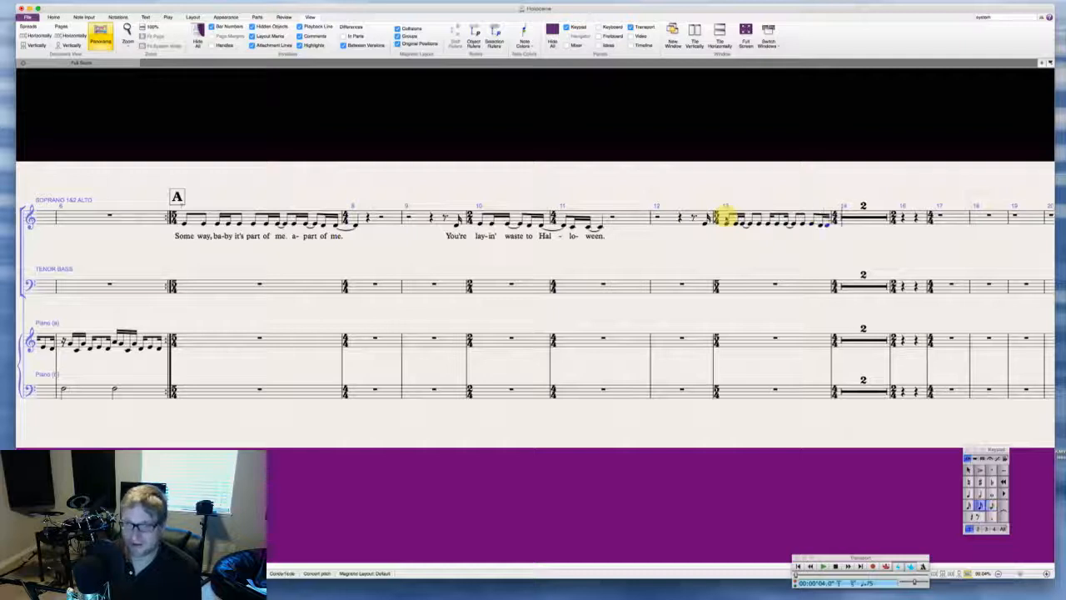
key(KP_Enter)
key(4)
key(e)
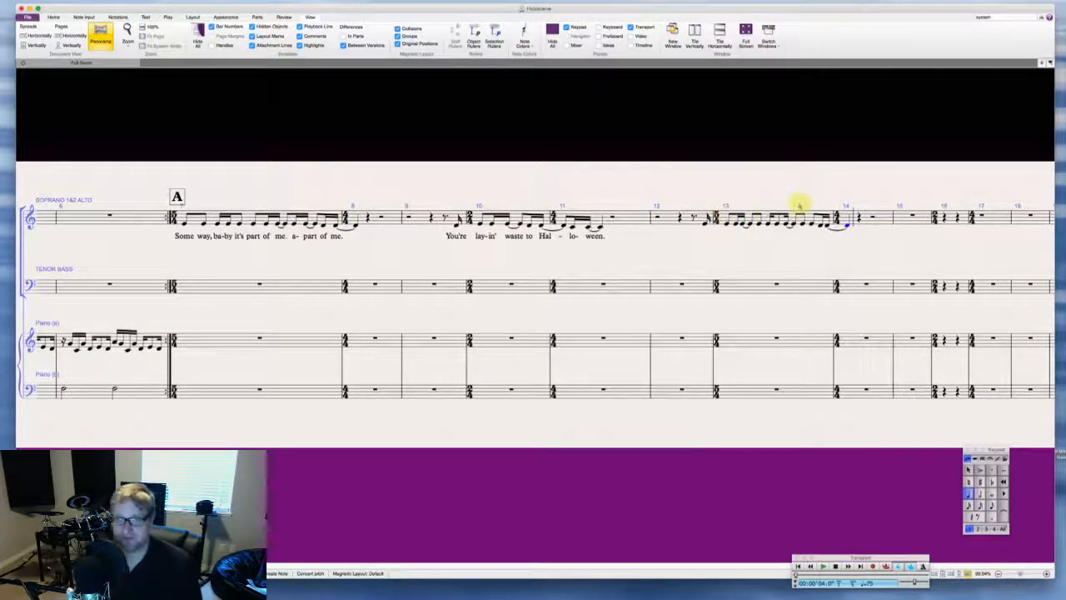
key(Escape)
Step: Add the lyrics "You flipped it, friend, it's" under soprano/alto, starting from the pickup note at the end of bar 12
click(704, 222)
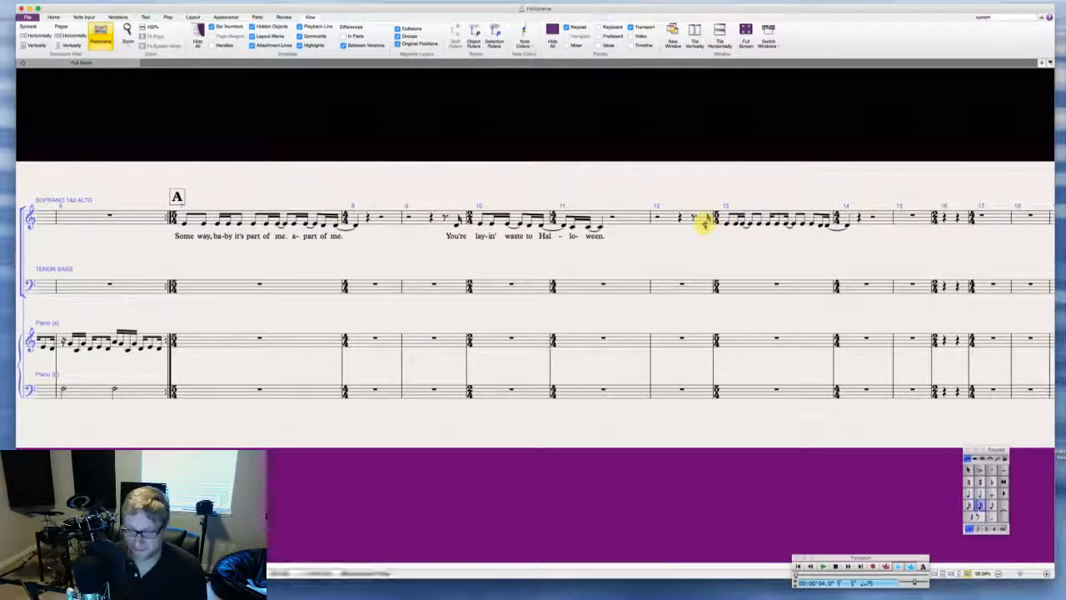
key(super+l)
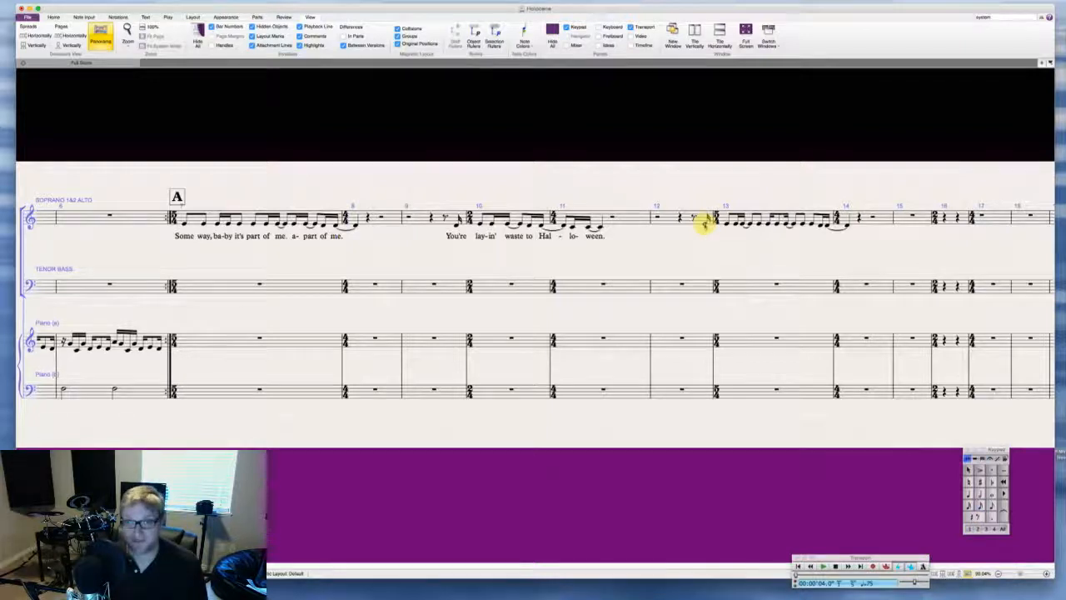
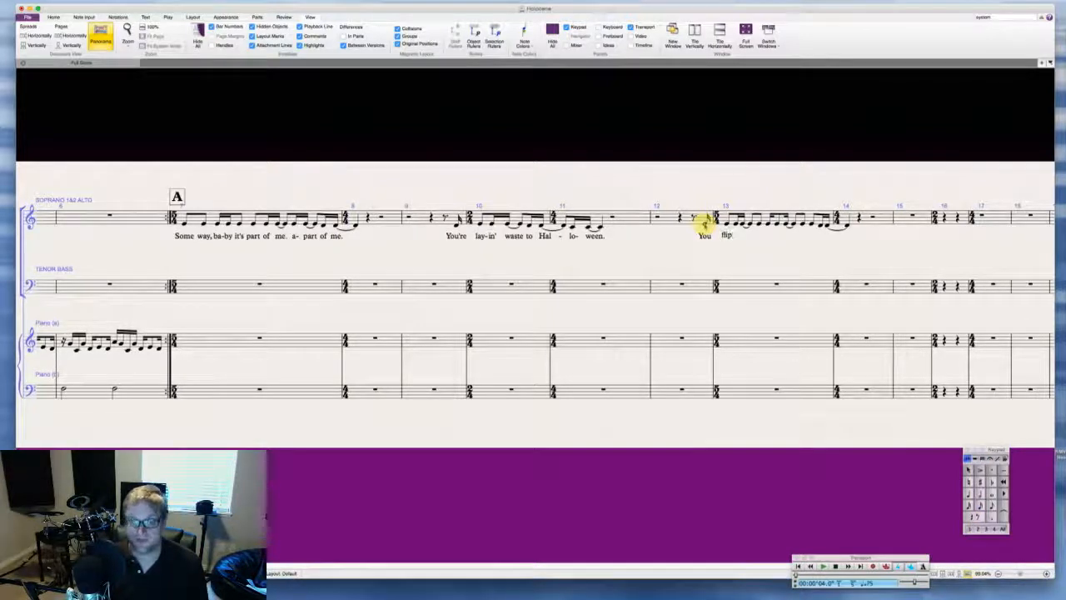
text(flipped )
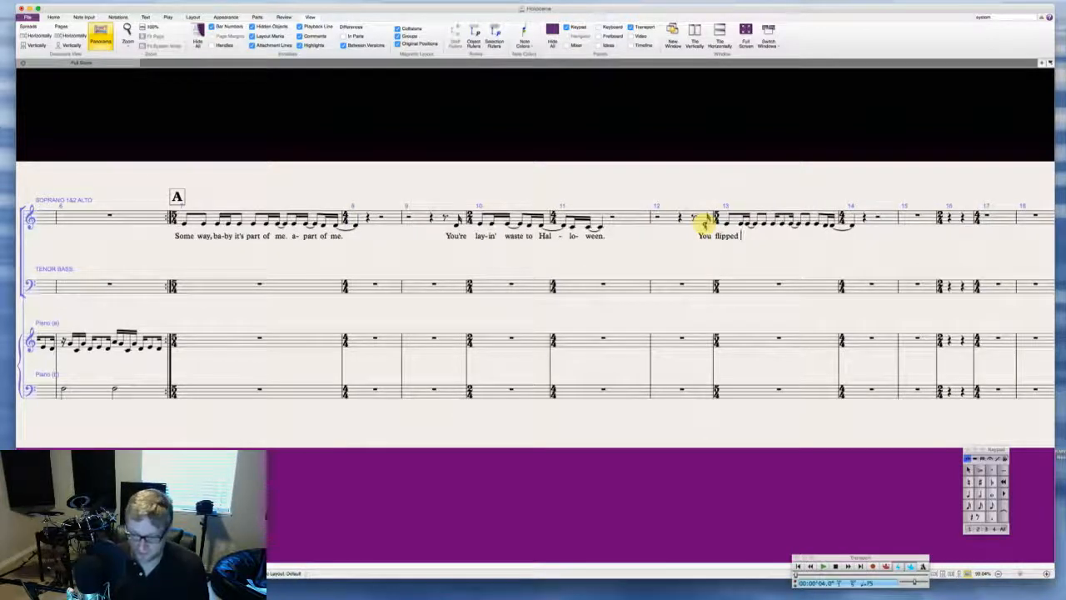
text(itm fru)
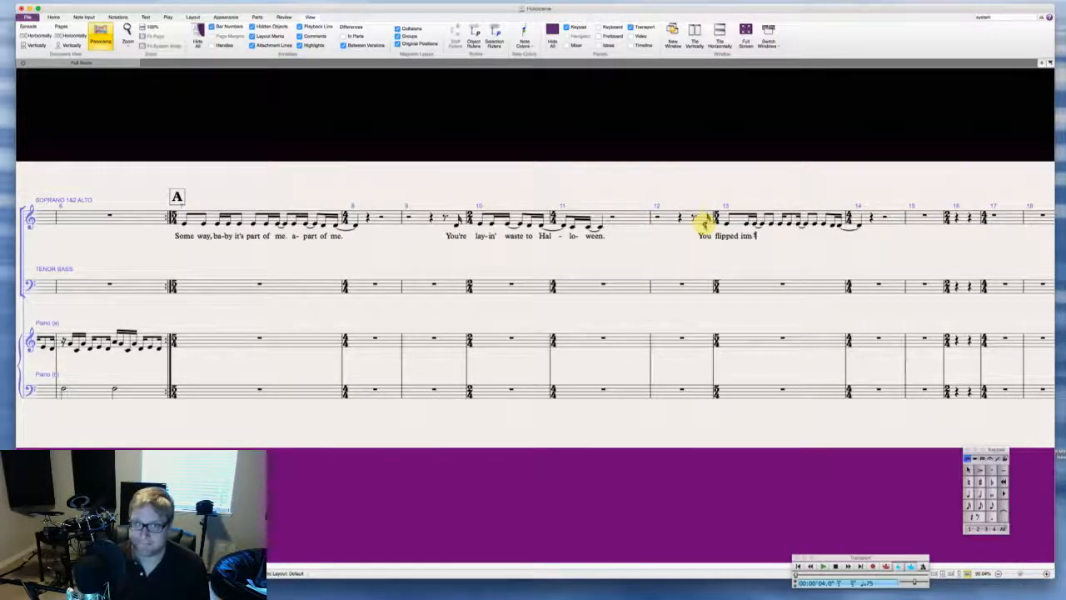
key(BackSpace)
key(BackSpace)
key(BackSpace)
text(them)
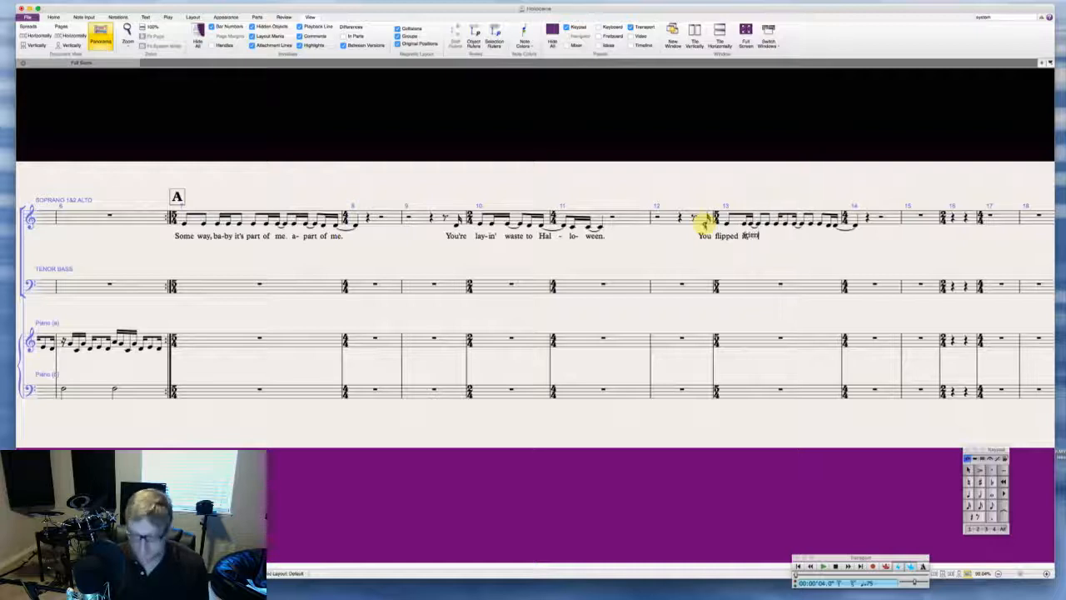
text(d, it's)
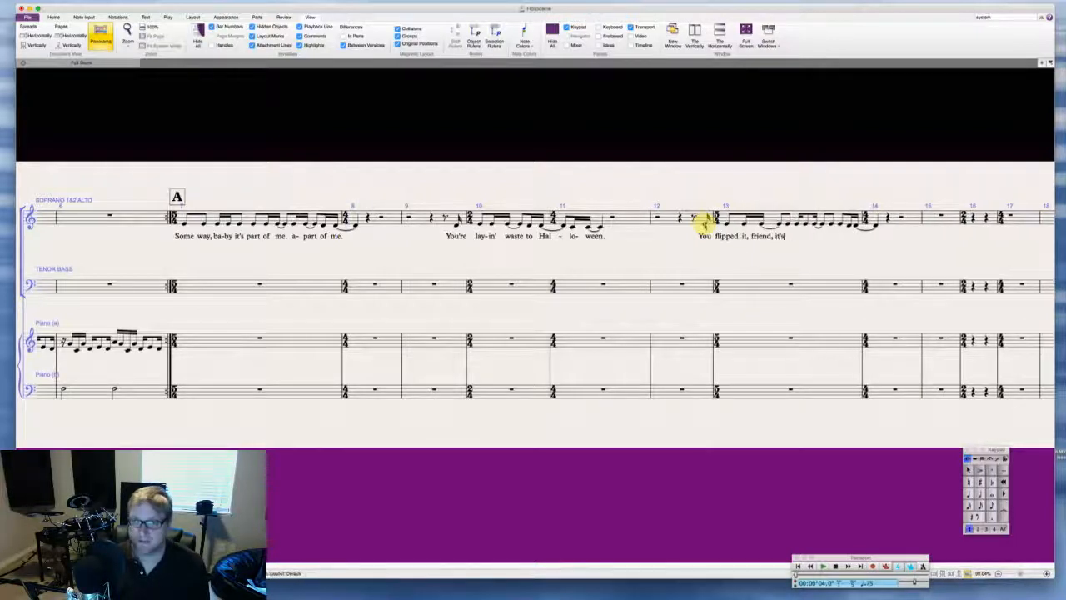
Step: Continue the bar 13 soprano/alto lyrics with "on its head, it's struck the street...."
text( on )
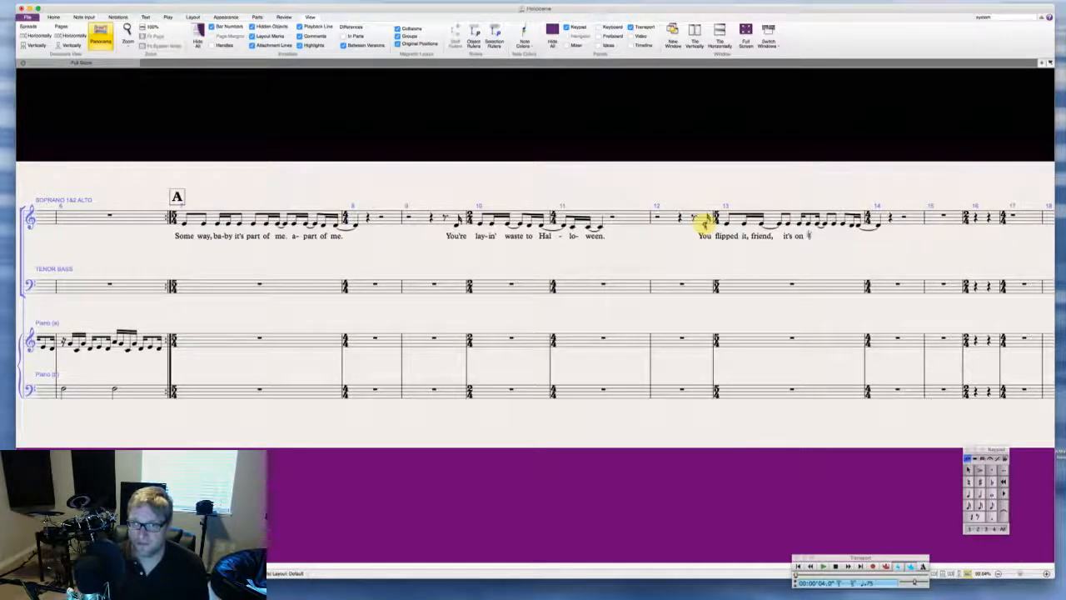
text(its head)
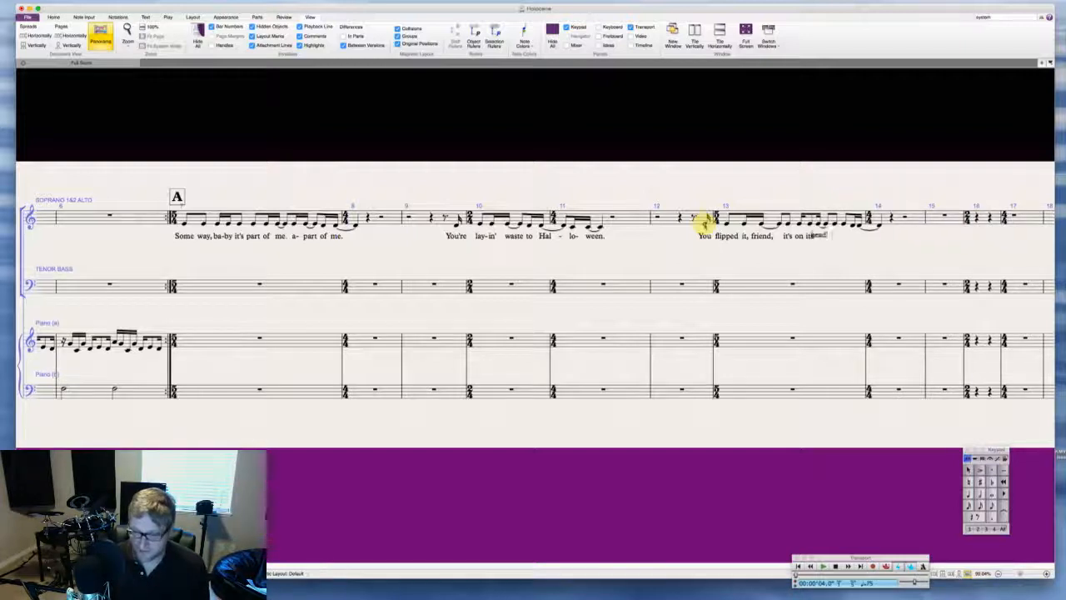
text(,)
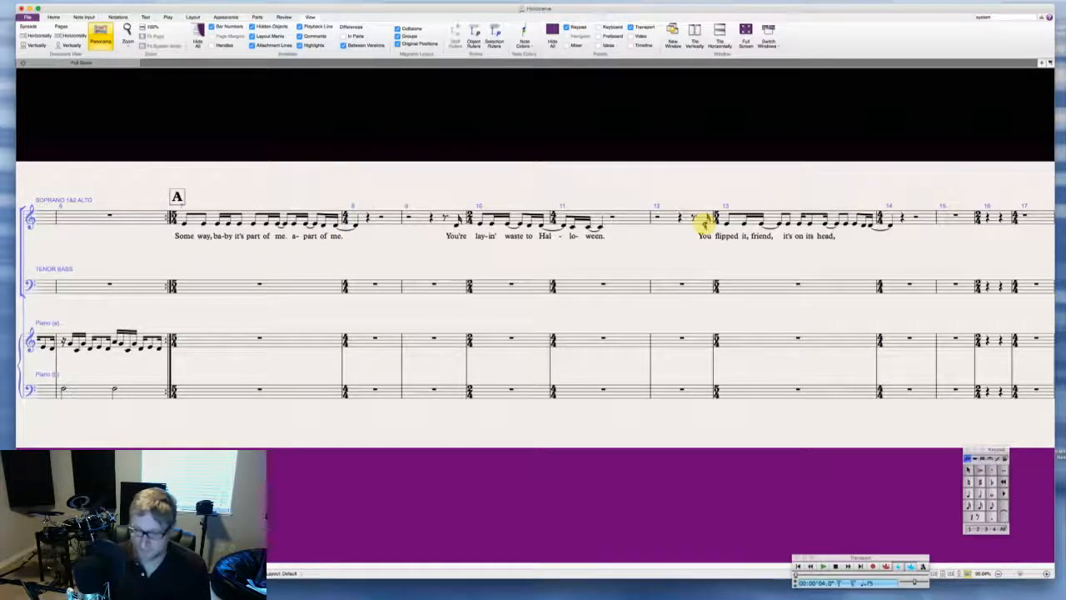
text( it's)
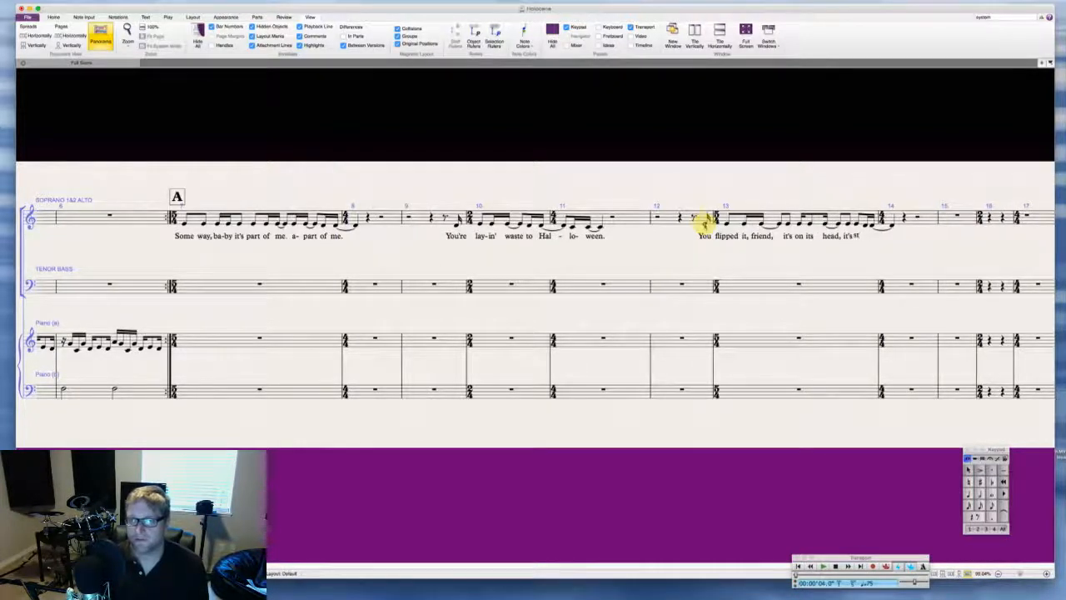
text(struck the sweet)
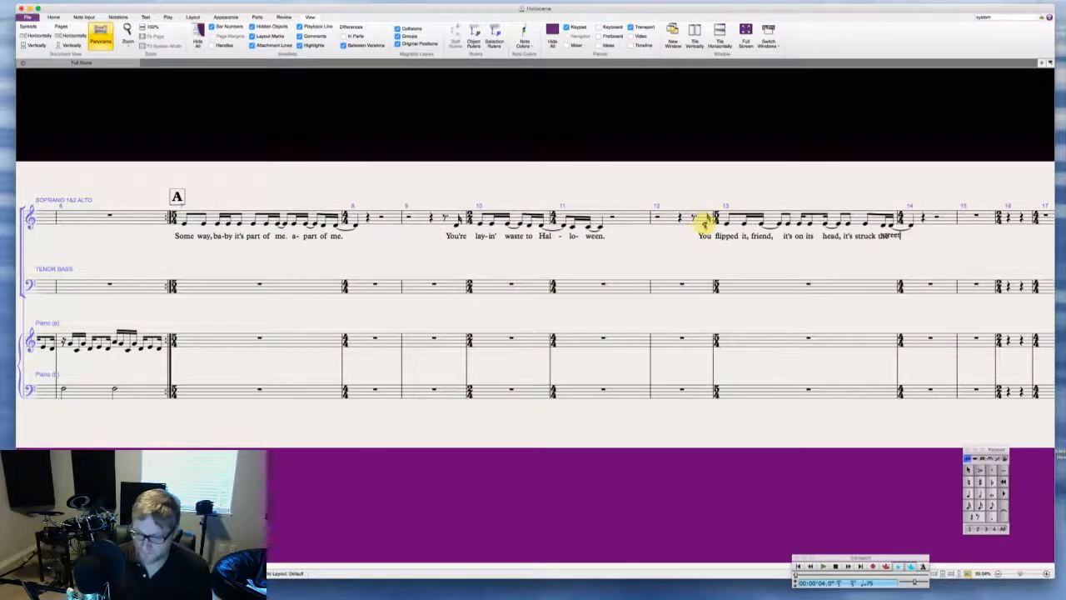
key(BackSpace)
key(BackSpace)
key(BackSpace)
key(BackSpace)
text(treet...)
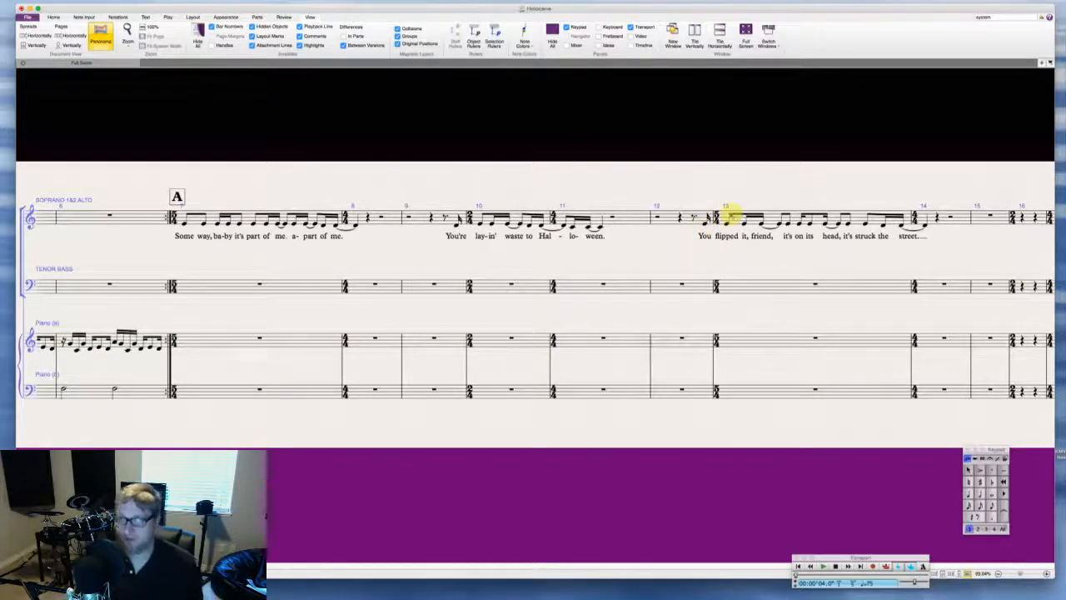
Step: Divide the rest in soprano/alto bar 15 into a half rest, a quarter rest, a dotted eighth rest and a sixteenth rest
scroll(725, 214, right, 5)
click(607, 214)
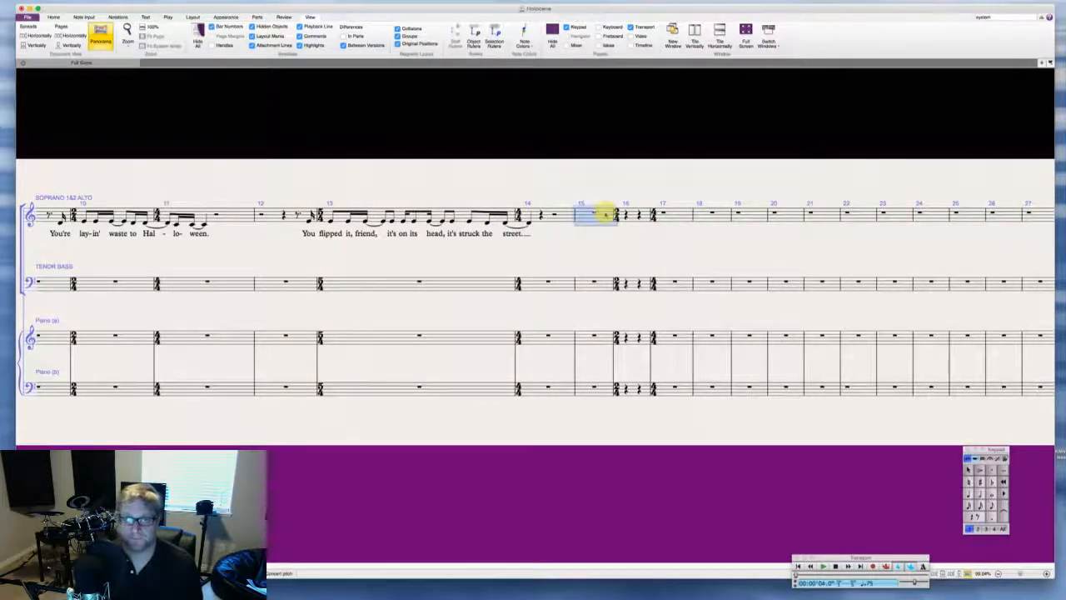
key(0)
key(4)
key(0)
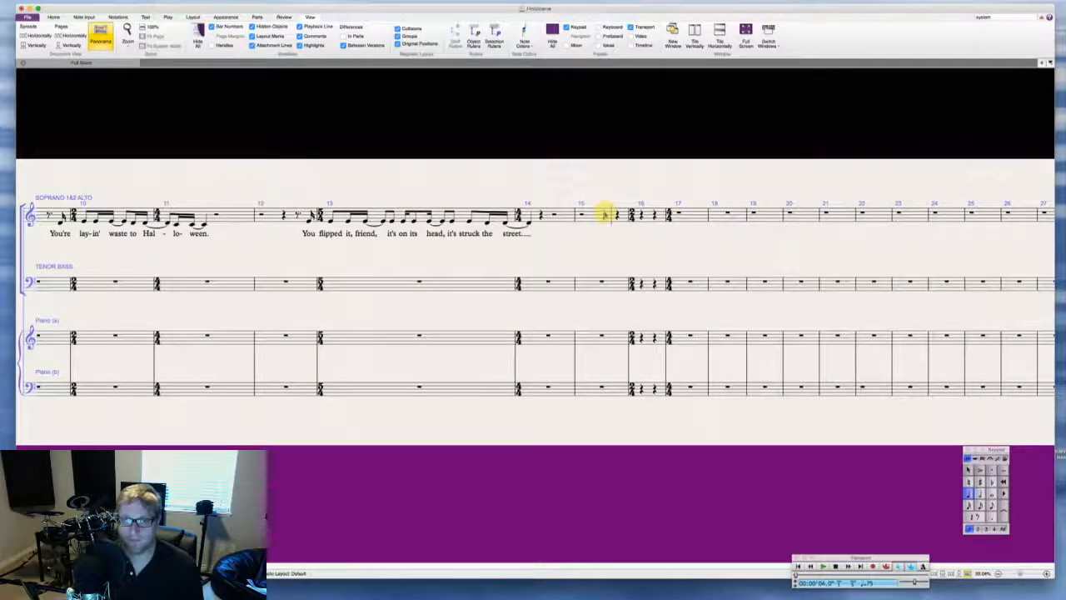
key(3)
key(0)
key(period)
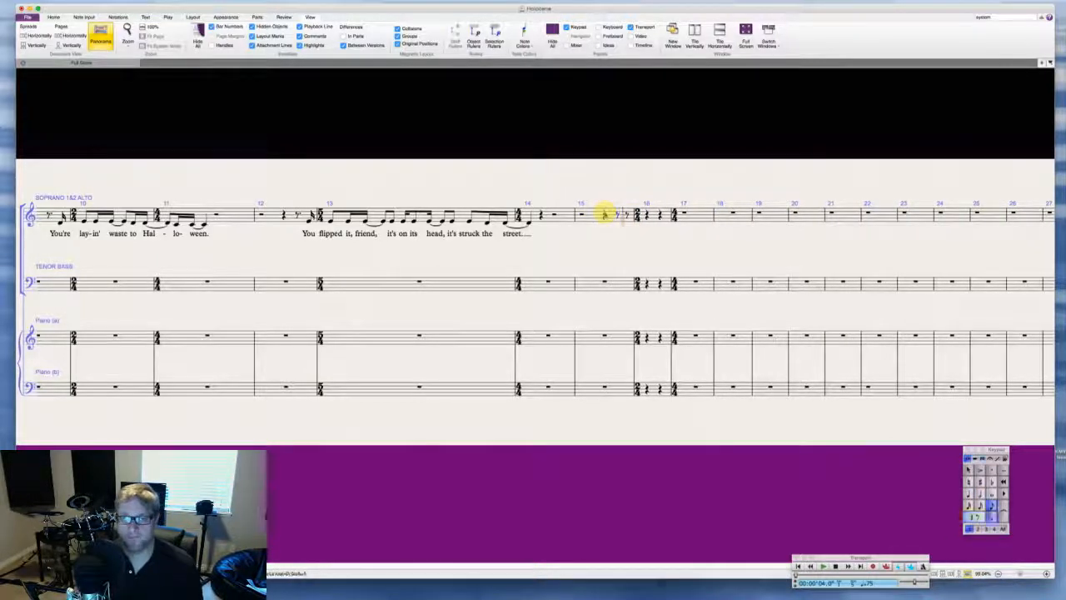
key(Escape)
key(period)
key(Right)
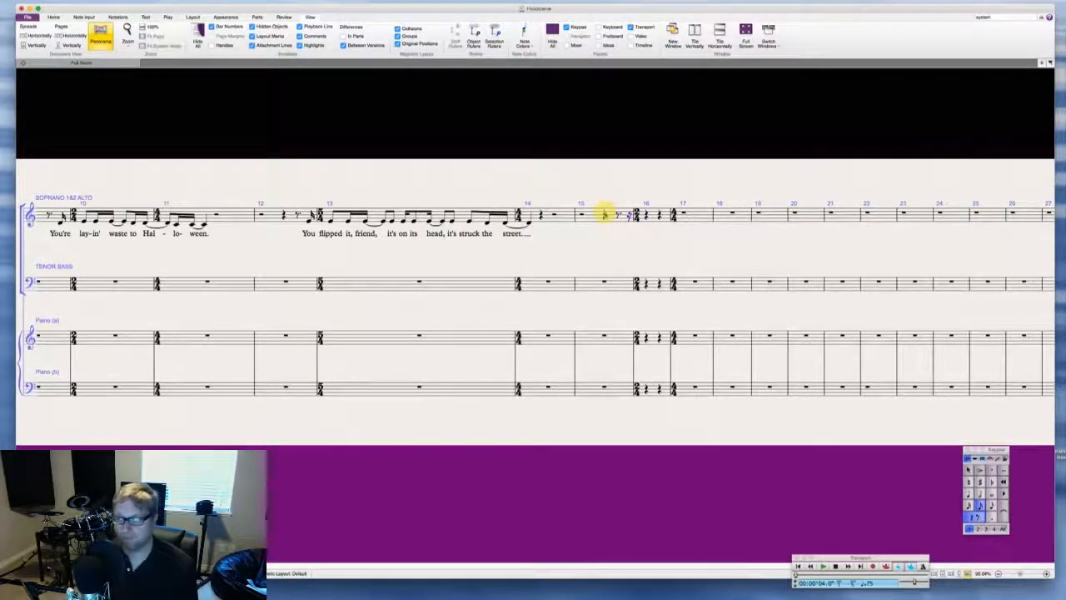
Step: Enter a sixteenth-note pickup ending soprano/alto bar 15 and fill bar 16 with a syncopated sixteenth- and eighth-note pattern tied over the barline
key(c)
key(c)
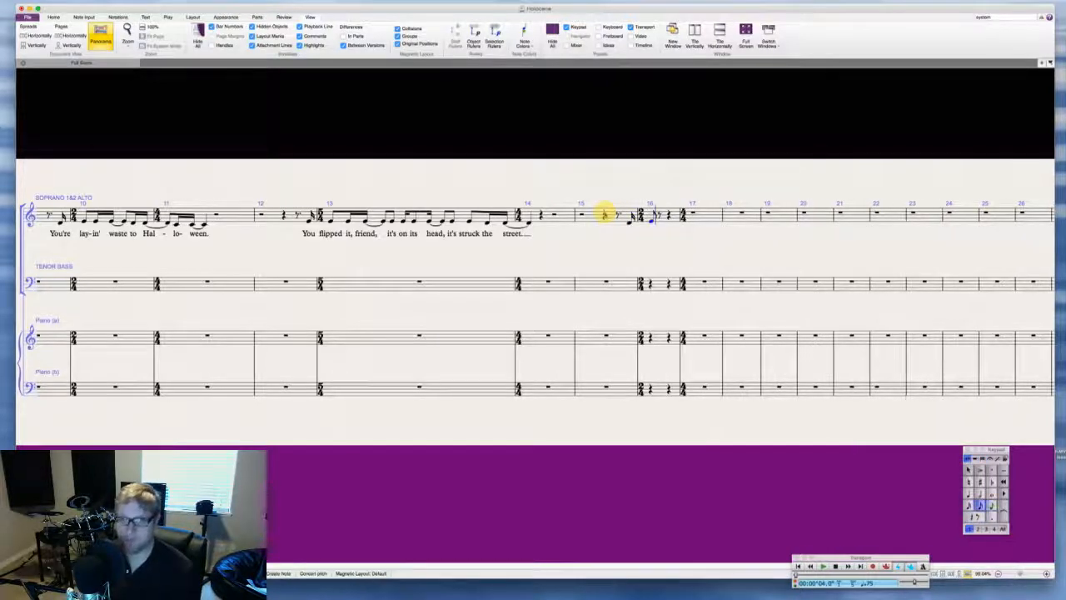
key(c)
key(e)
key(e)
key(e)
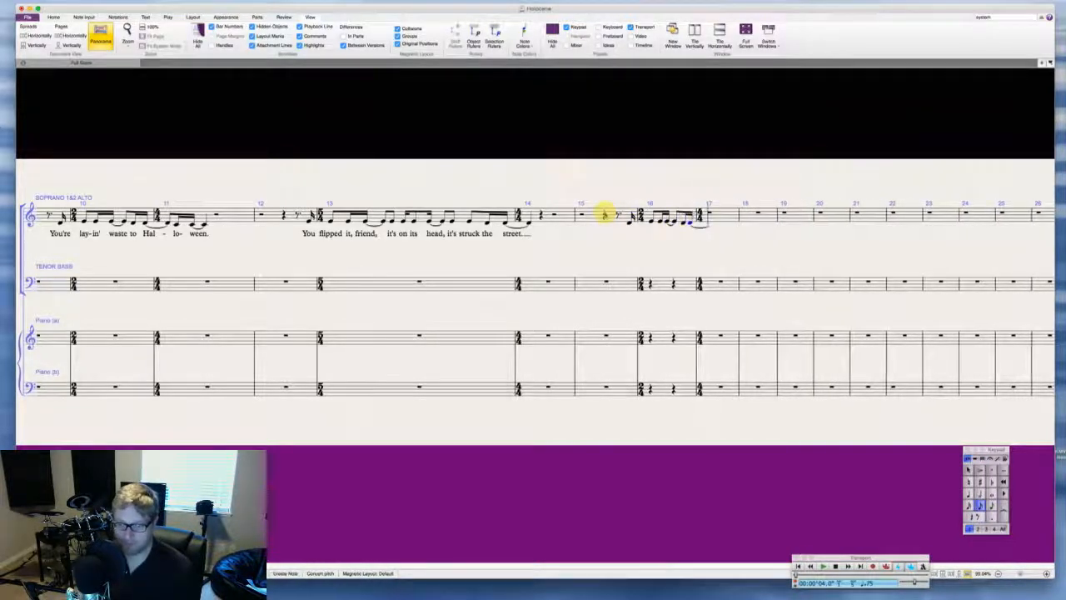
Step: Complete the phrase in soprano/alto bar 17 with short descending notes tied into a quarter note, followed by a half rest
key(3)
key(e)
key(c)
key(c)
key(Return)
key(4)
key(c)
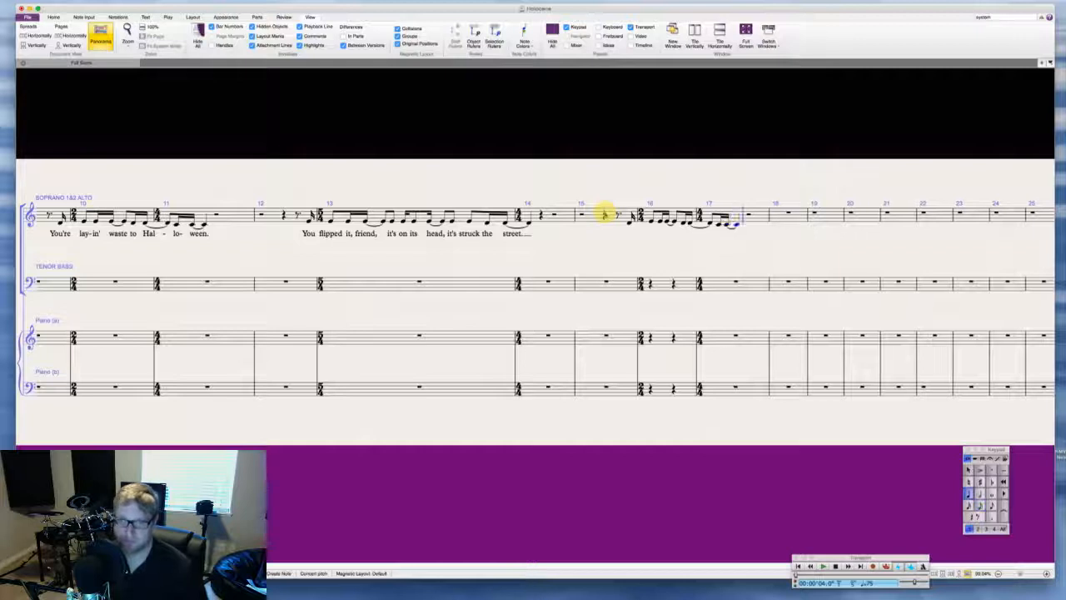
key(5)
key(0)
key(Escape)
key(Escape)
Step: Add the lyrics "You're in Mil-wau-kee, off your feet." under soprano/alto, starting from the pickup note at the end of bar 15
click(631, 223)
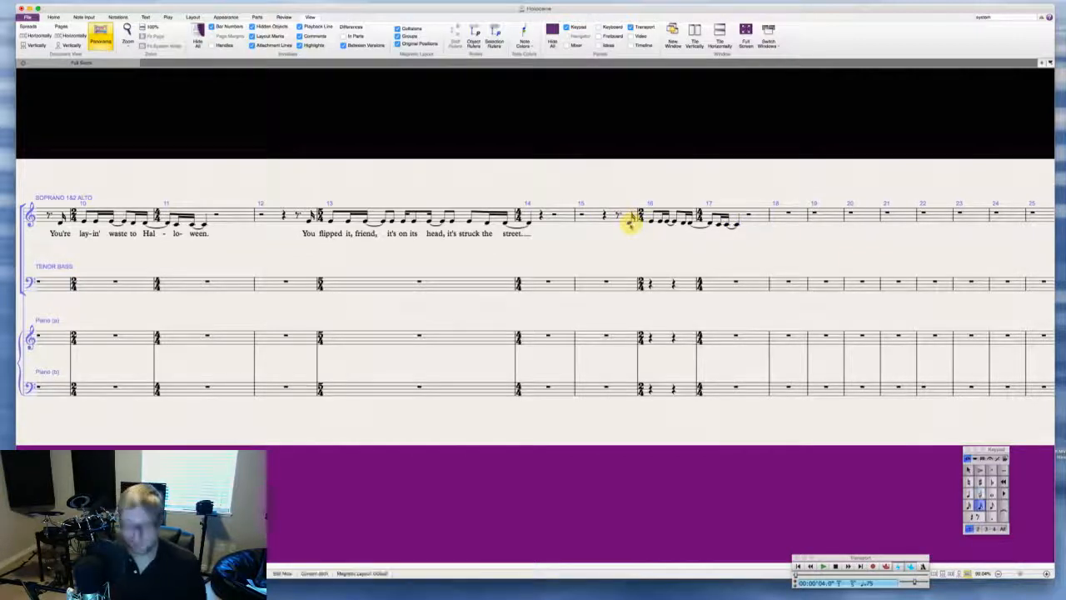
key(super+l)
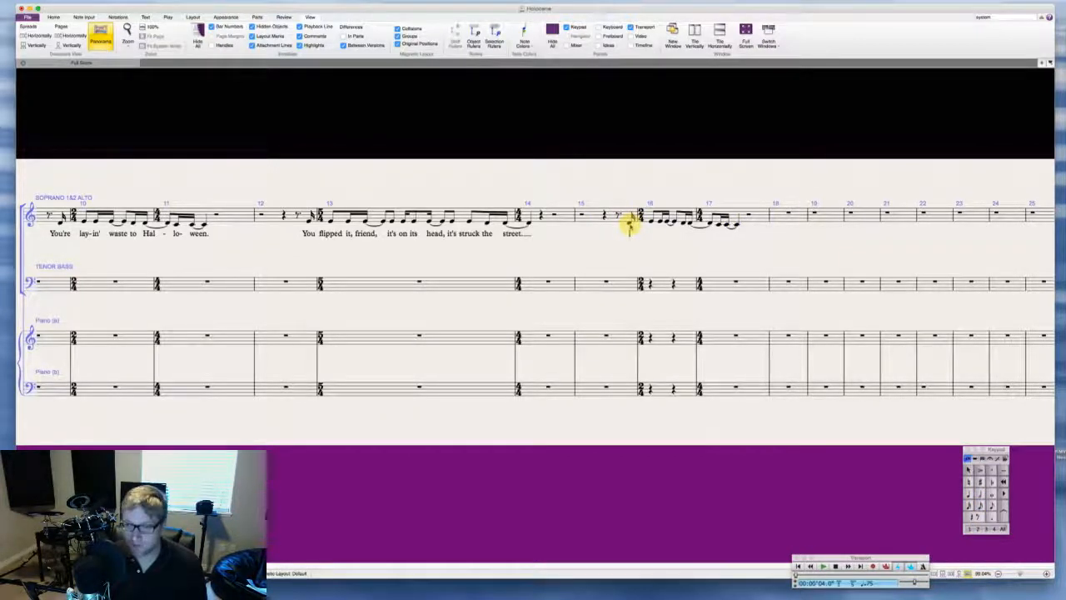
text(You're )
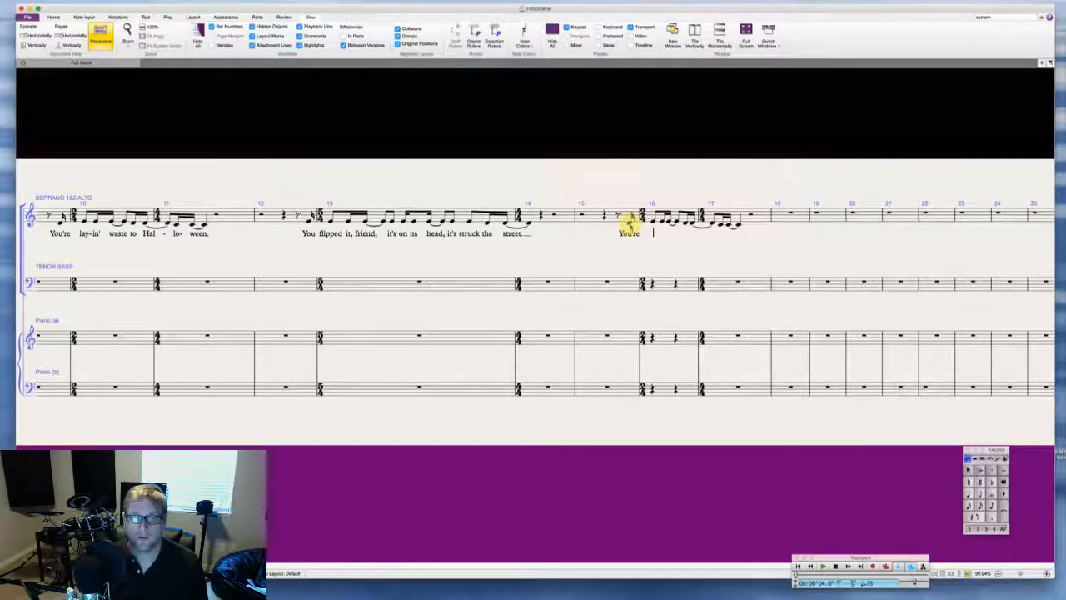
text(in Mil-)
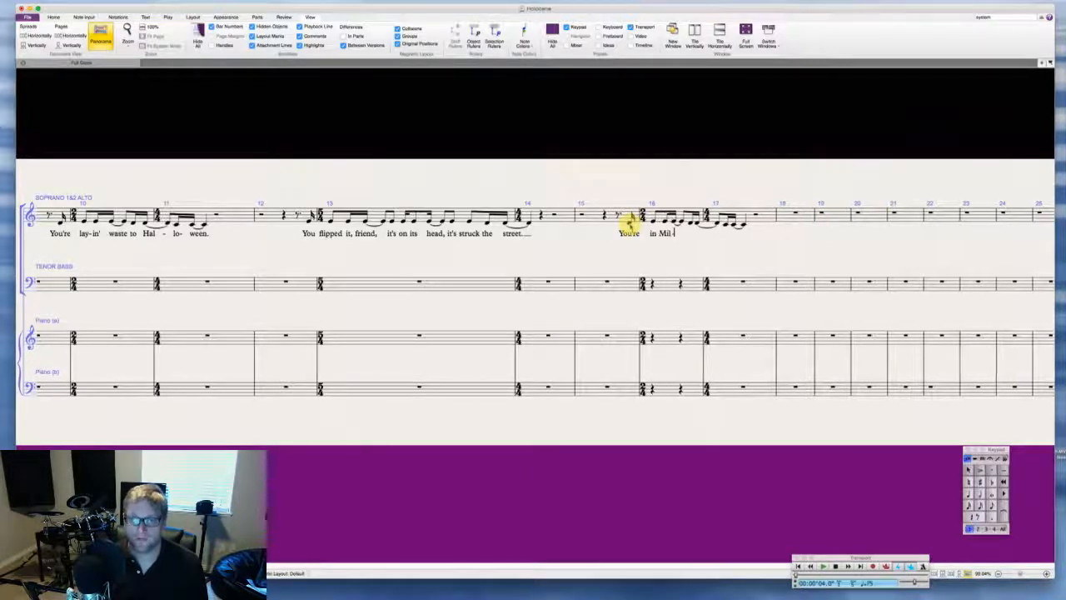
text(wau)
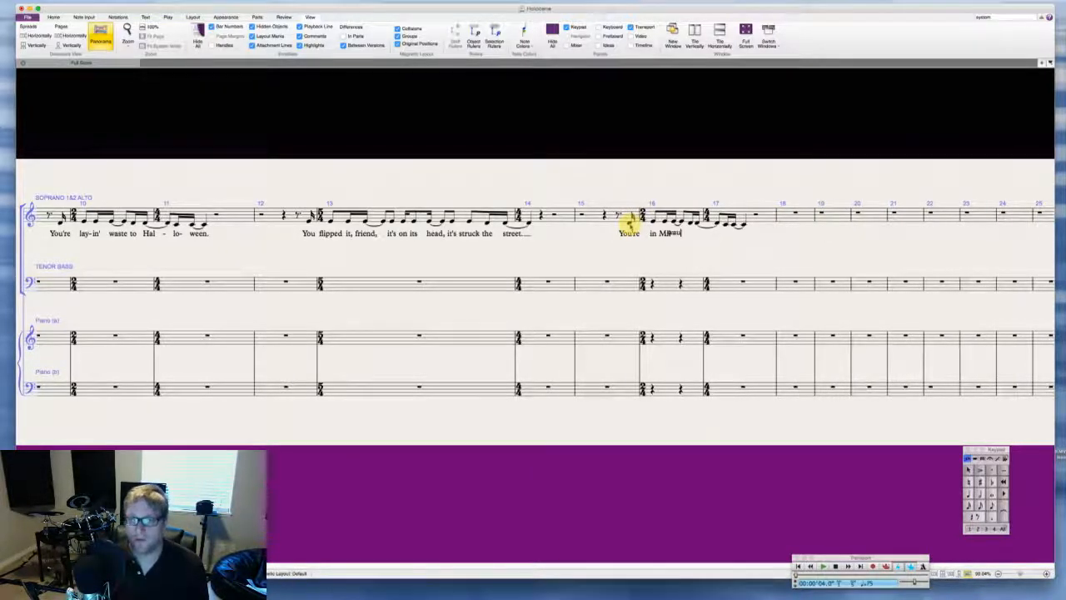
text(-kee)
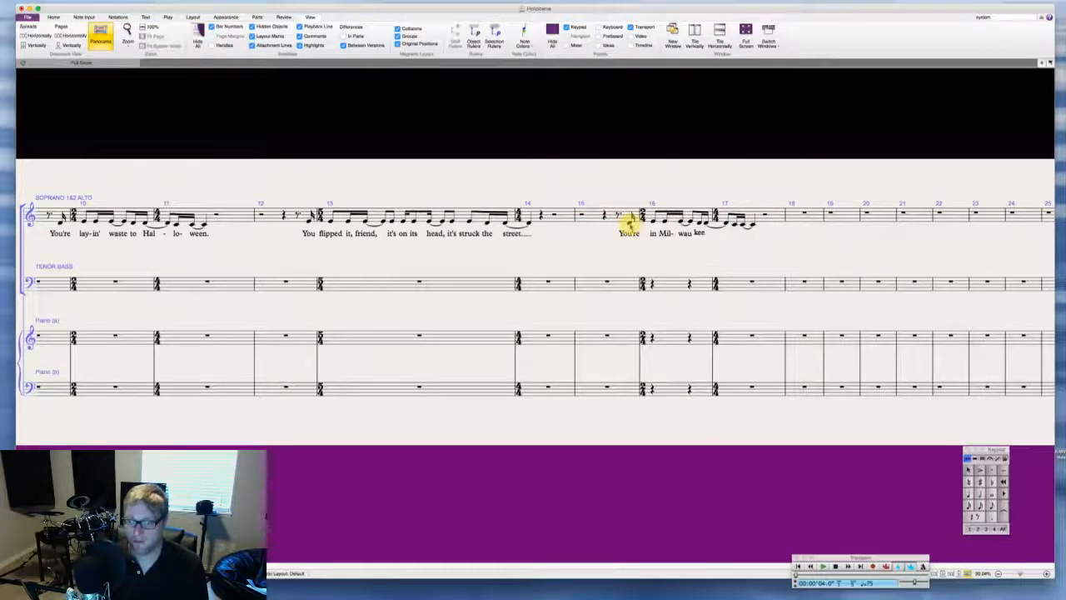
text(, of)
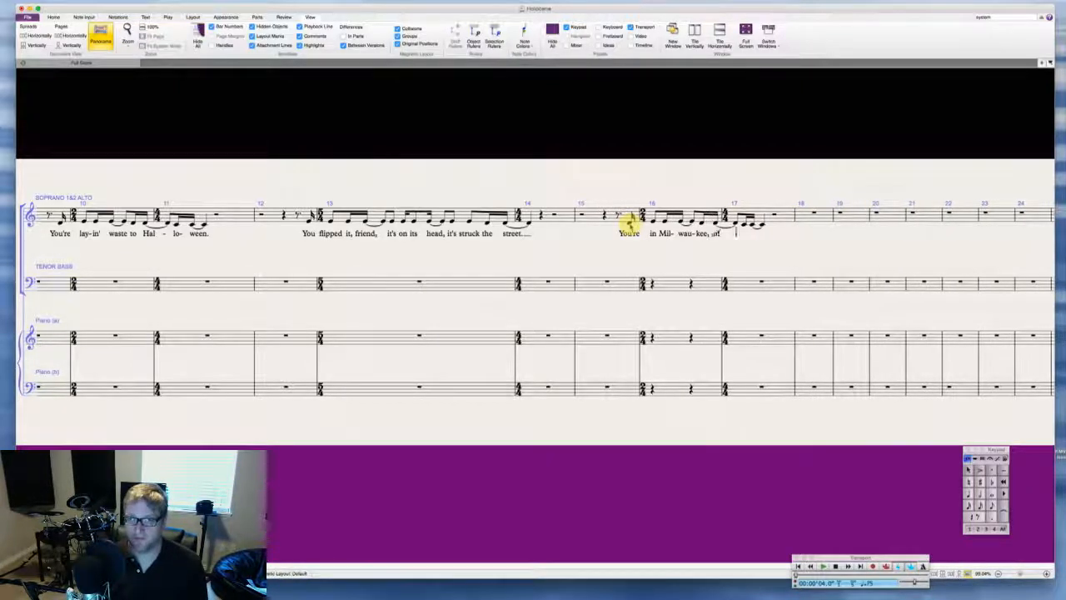
text(f  your feet)
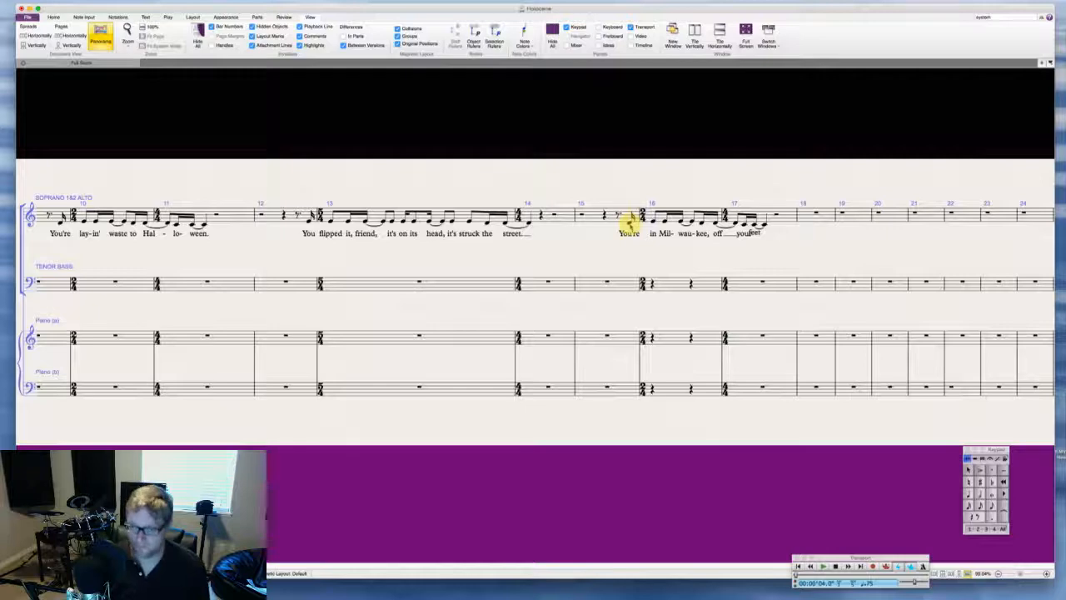
text(.)
key(Escape)
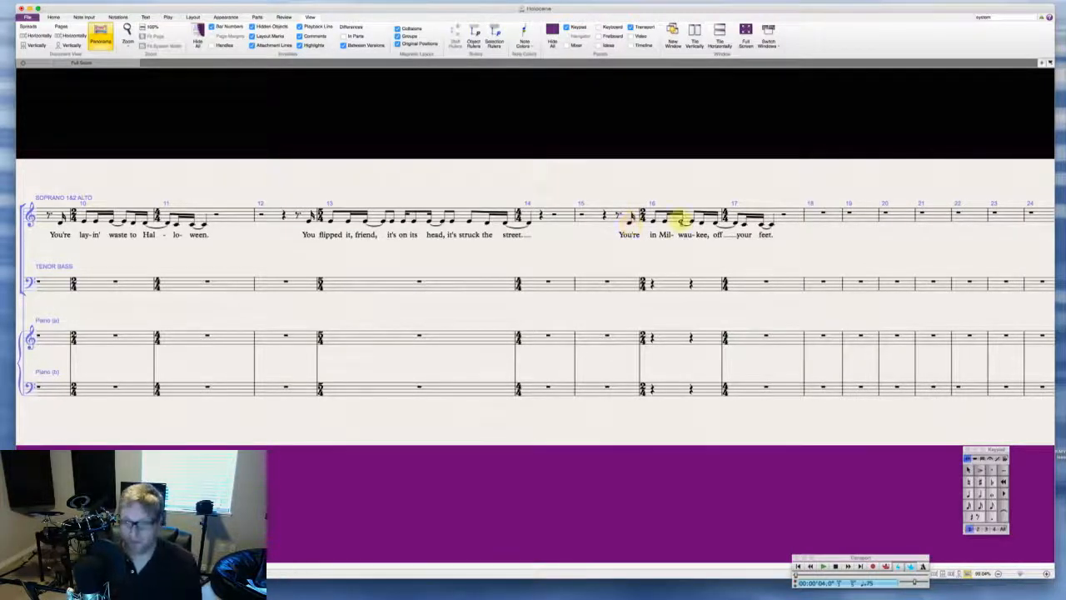
Step: Divide the rest in soprano/alto bar 18 into a half rest, a quarter rest and eighth rests
scroll(682, 221, right, 1)
scroll(683, 221, right, 2)
click(731, 217)
key(n)
key(5)
key(0)
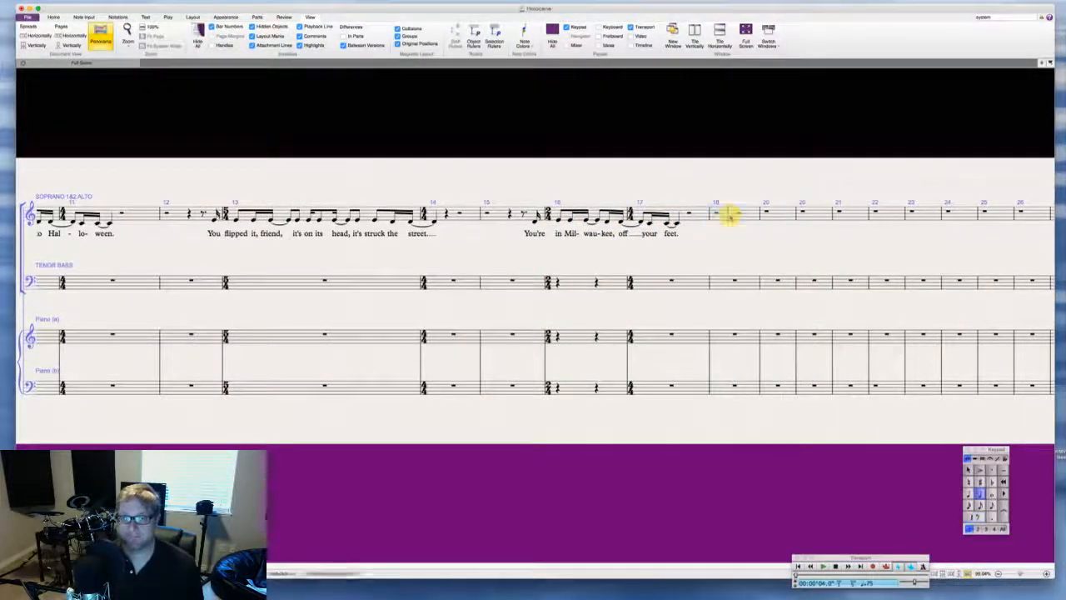
key(4)
key(0)
key(3)
key(0)
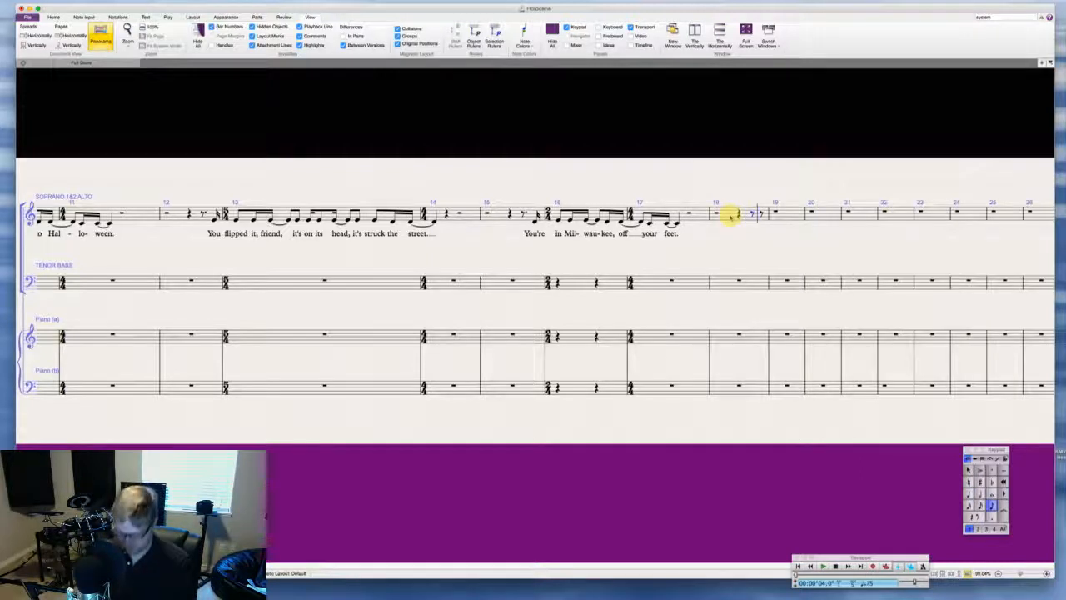
Step: Enter two sixteenth-note Gs as a pickup ending soprano/alto bar 18, leading to a quarter-note G in bar 19
key(2)
key(g)
key(g)
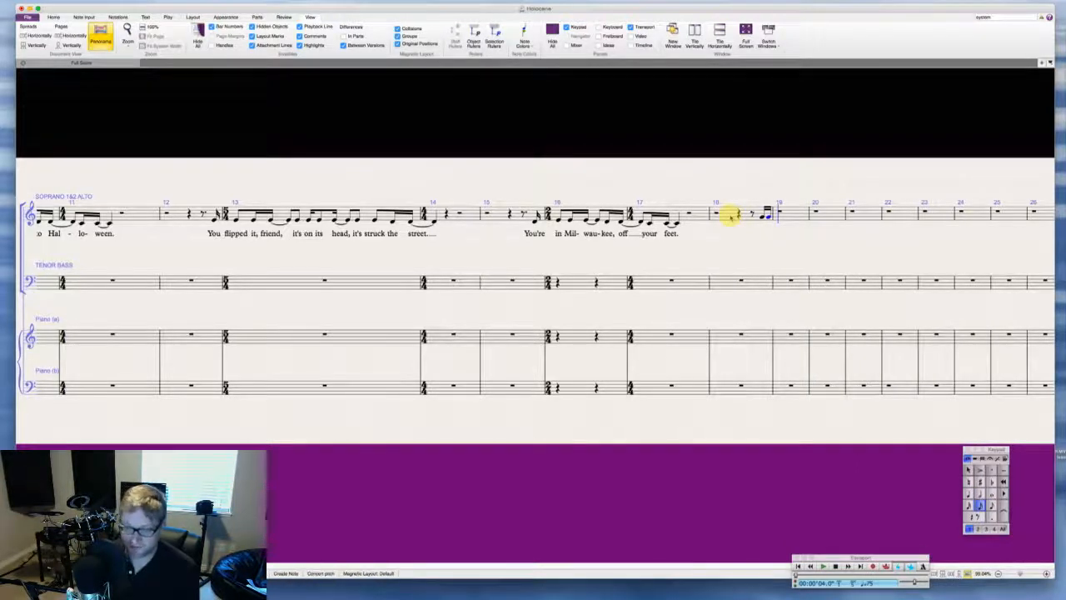
key(4)
key(g)
Step: Continue soprano/alto bar 19 with two eighth-note As, the second tied to a quarter-note A, and an eighth rest
key(3)
key(a)
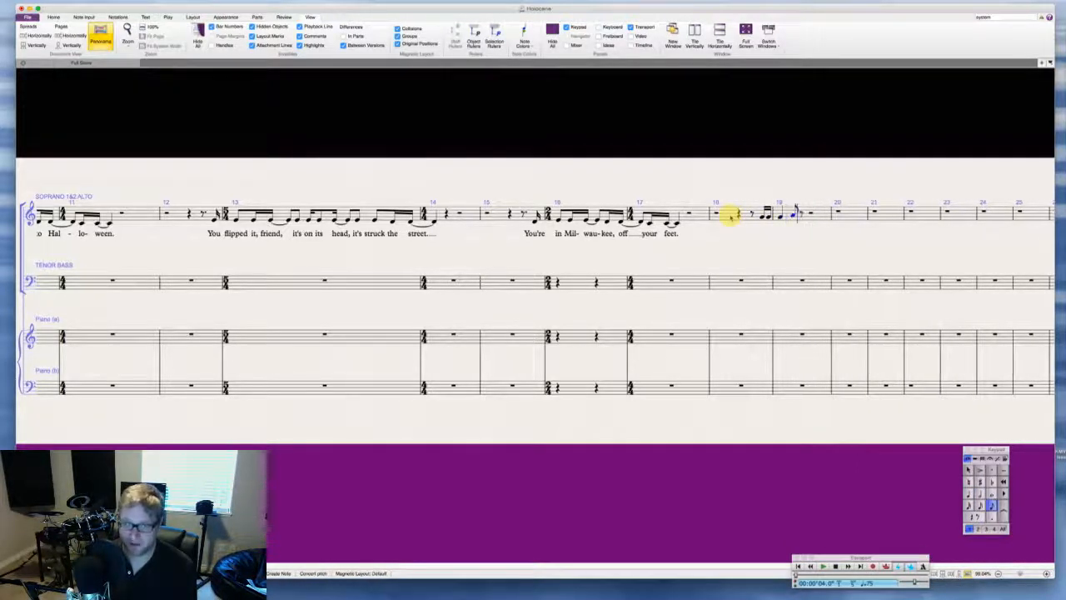
key(a)
key(Return)
key(4)
key(a)
key(3)
key(0)
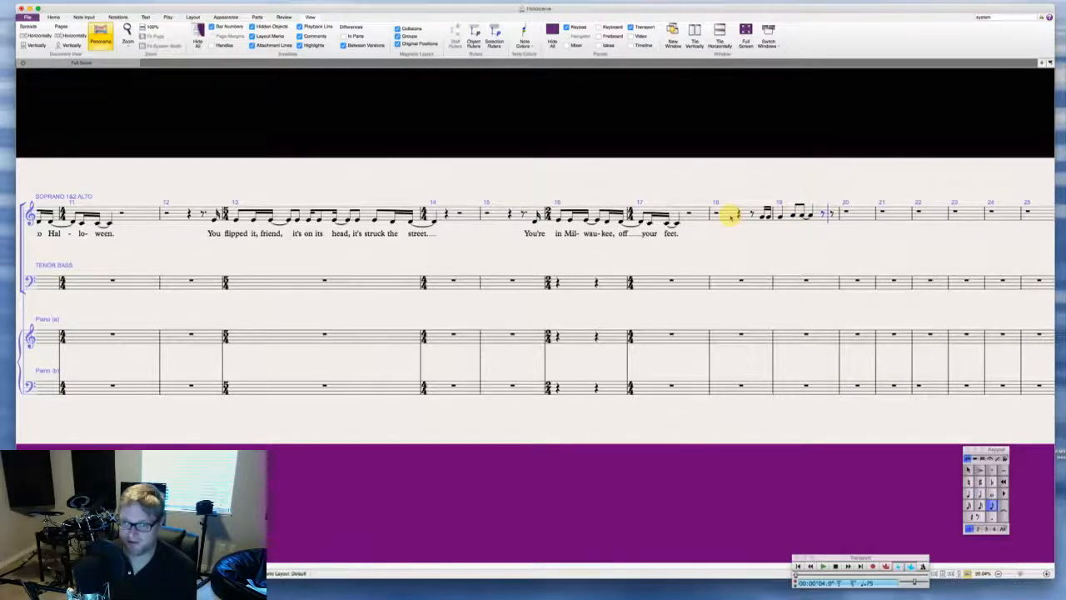
Step: Enter two sixteenth-note Gs ending soprano/alto bar 19, leading to a quarter-note G and an eighth rest in bar 20
key(2)
key(g)
key(g)
key(4)
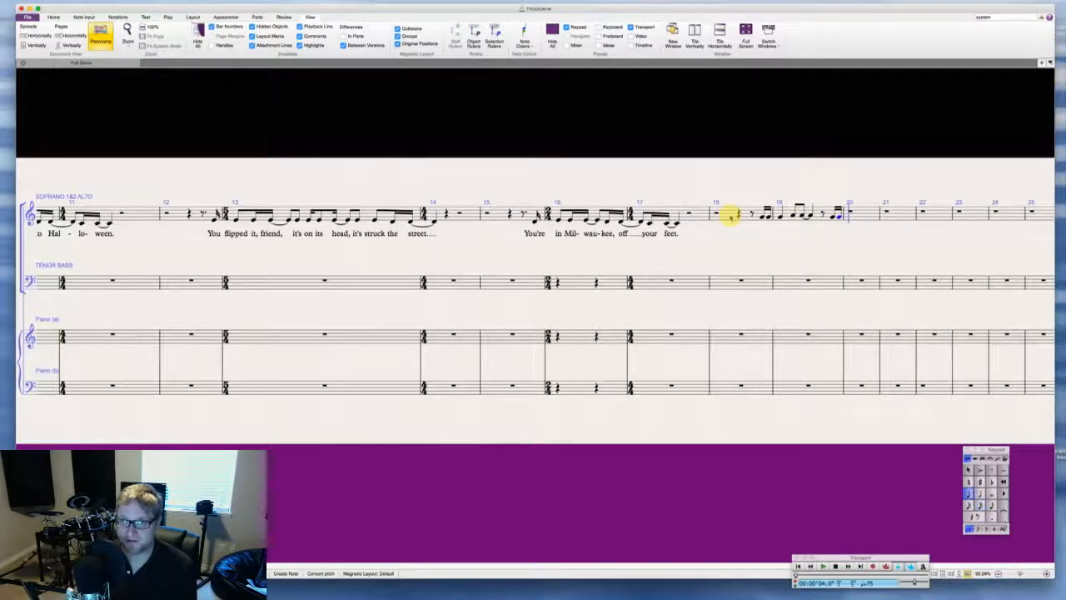
key(g)
key(3)
key(0)
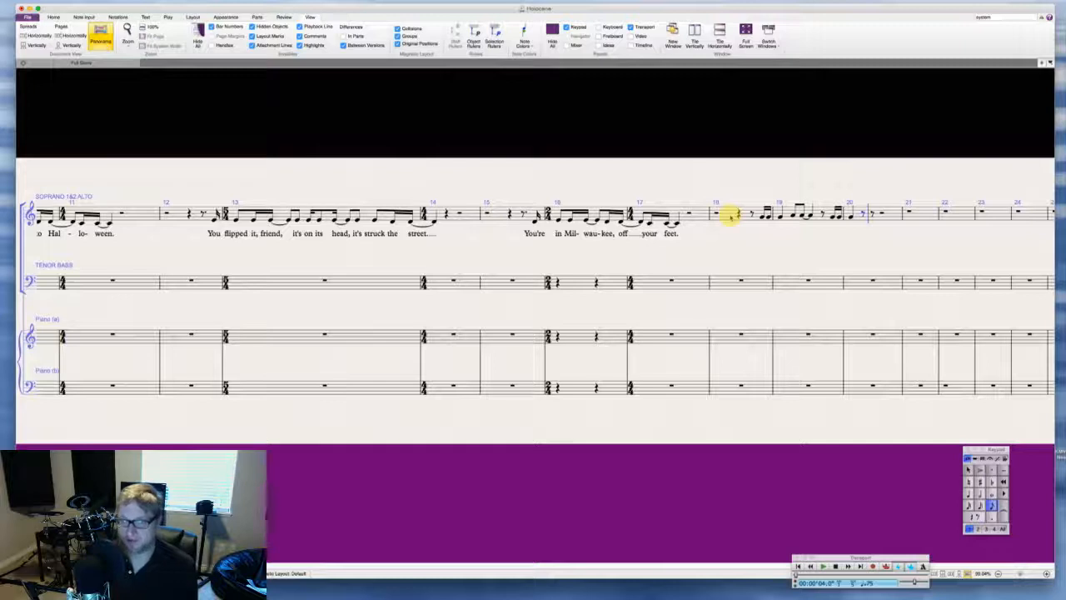
Step: Complete soprano/alto bar 20 with short notes on G and D, tying the last short D to a quarter-note D
key(2)
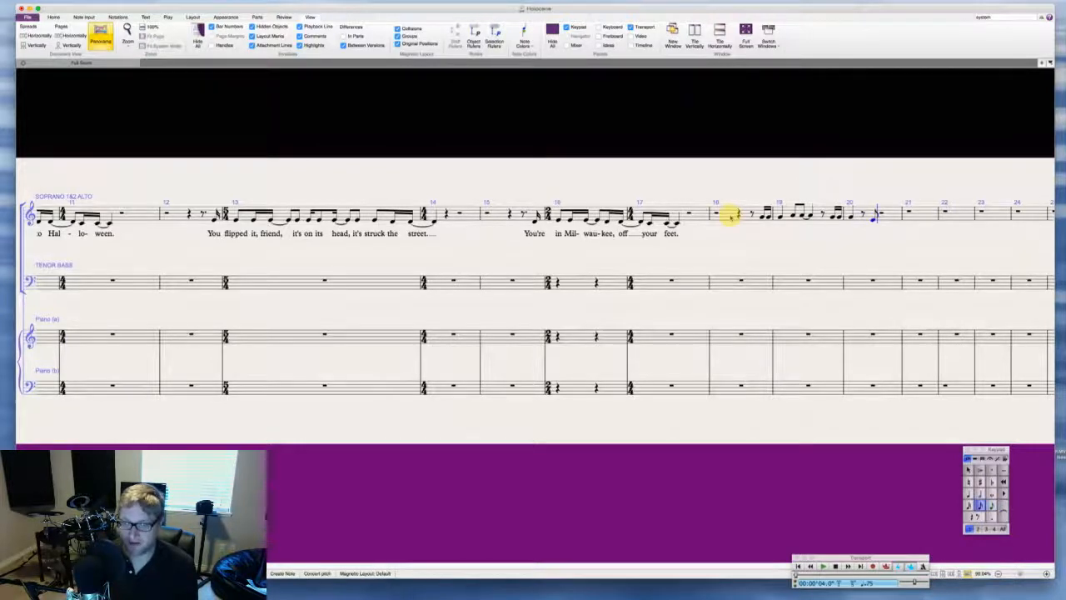
key(g)
key(g)
key(2)
key(d)
key(KP_Enter)
key(4)
key(d)
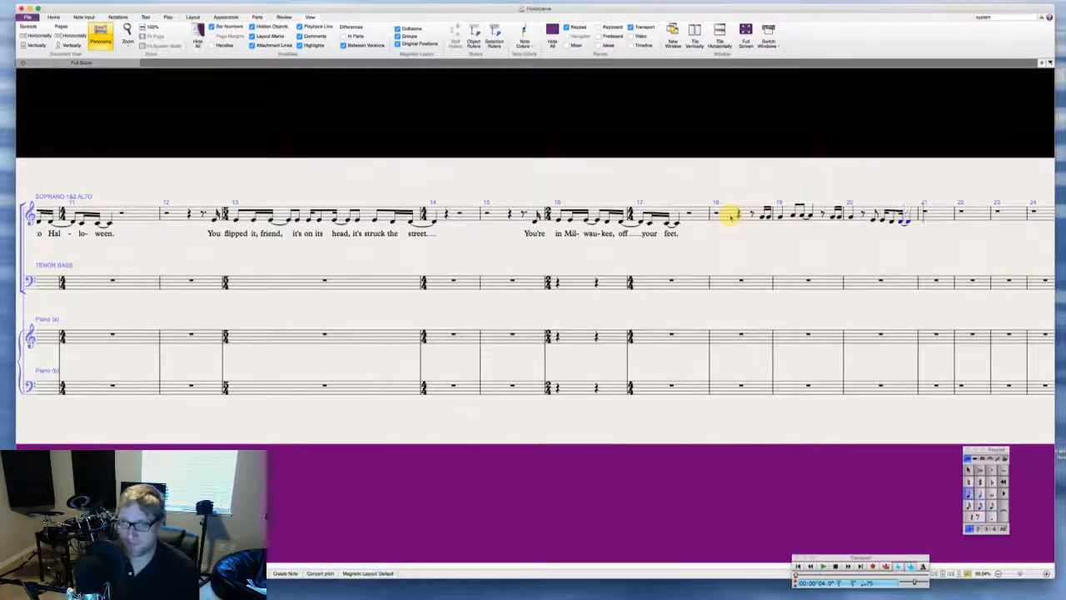
Step: Add a double barline at the end of bar 20 and place rehearsal mark B on it
right_click(896, 192)
mouse_move(927, 202)
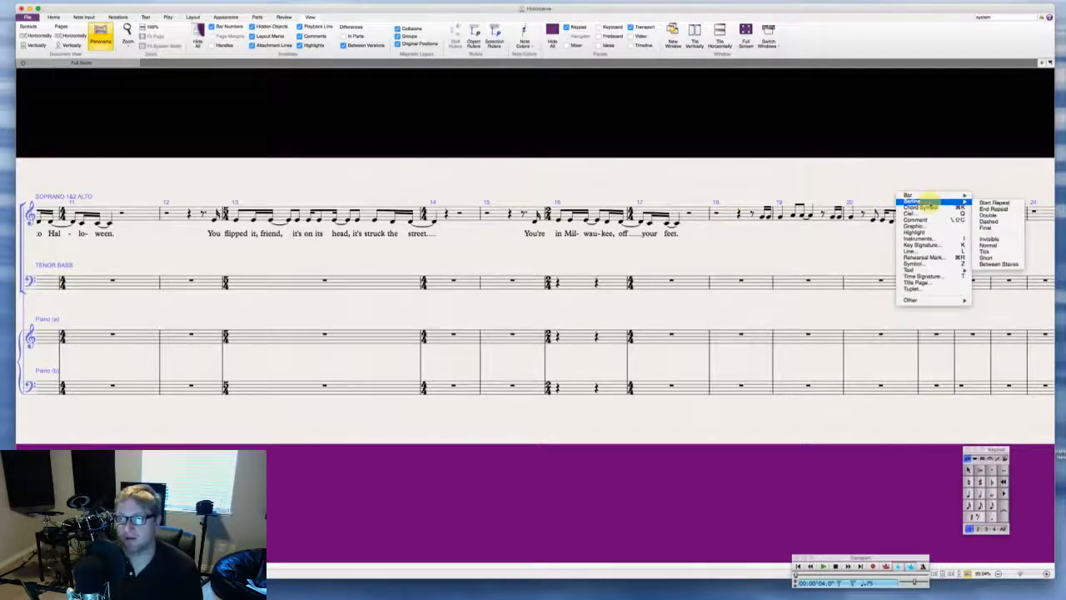
click(1010, 217)
click(919, 216)
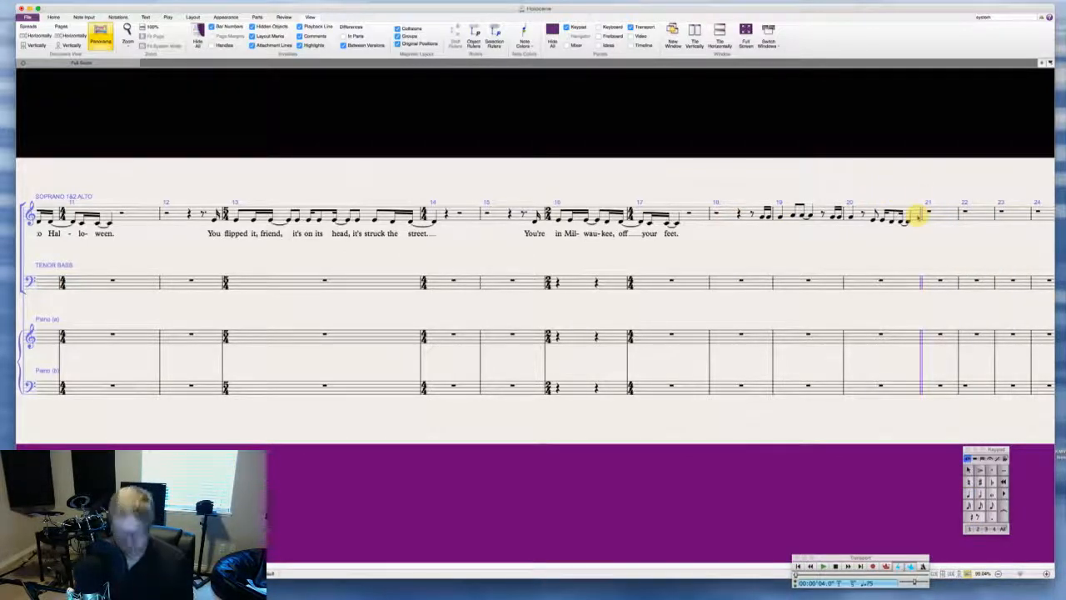
key(super+r)
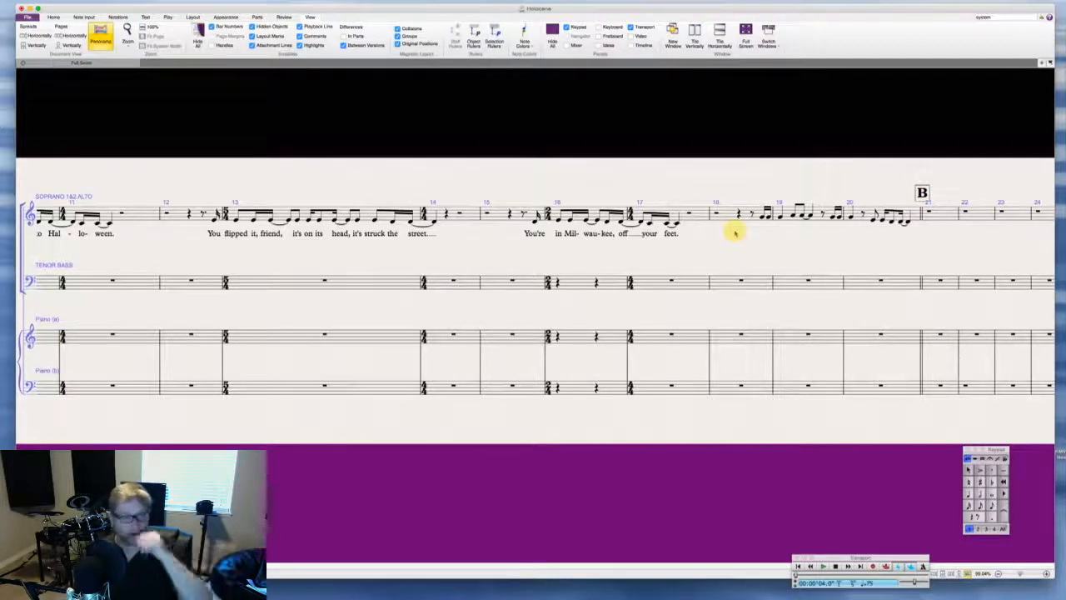
Step: Add the lyrics "And at once I knew I was not mag-ni-fi-cent." under soprano/alto, starting from the pickup notes at the end of bar 18
scroll(734, 233, right, 4)
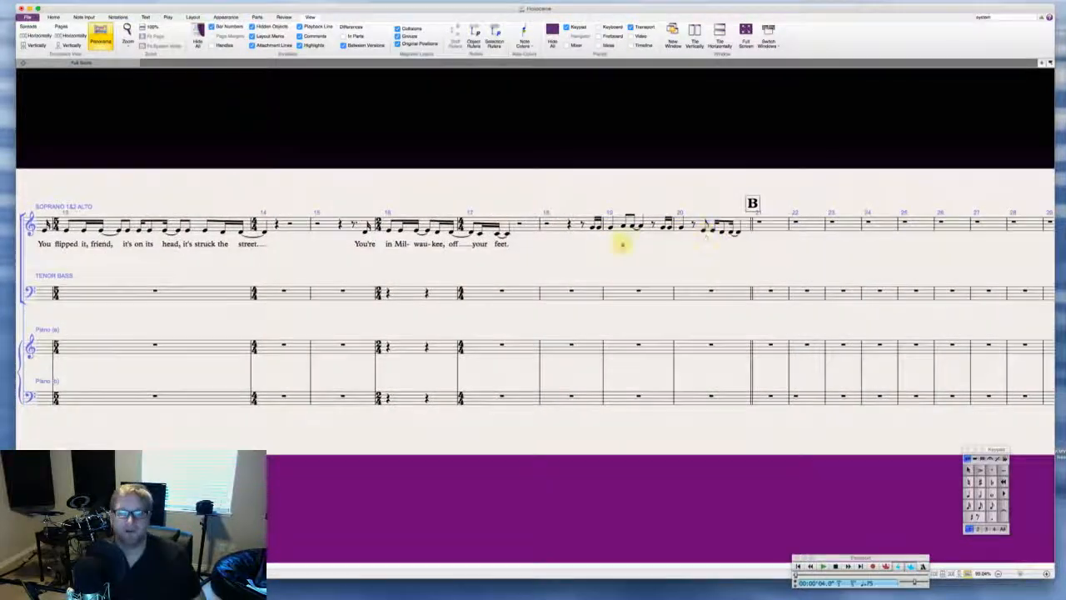
click(595, 225)
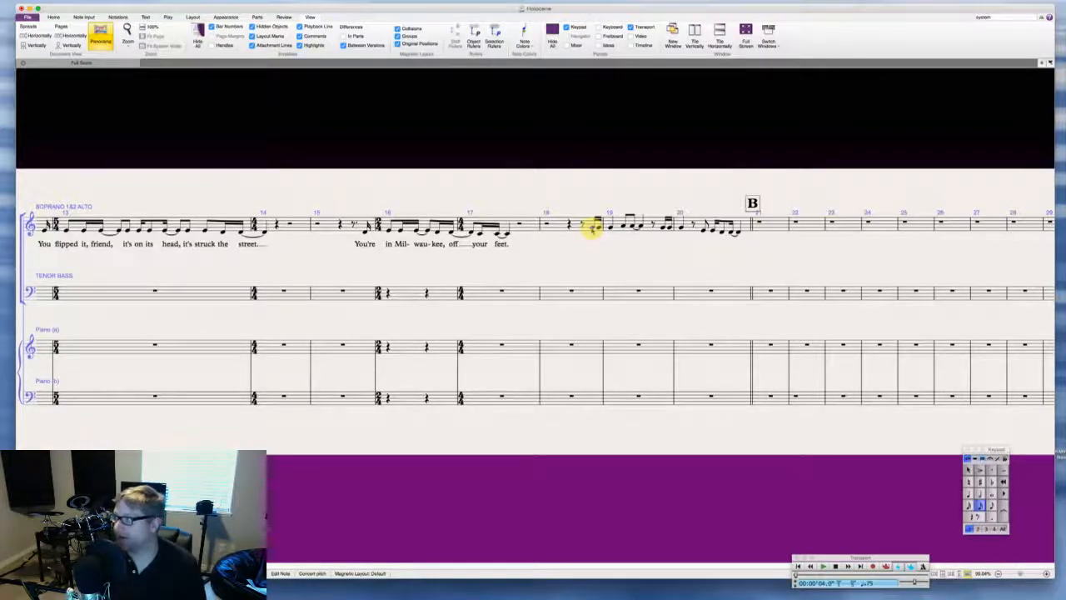
key(super+l)
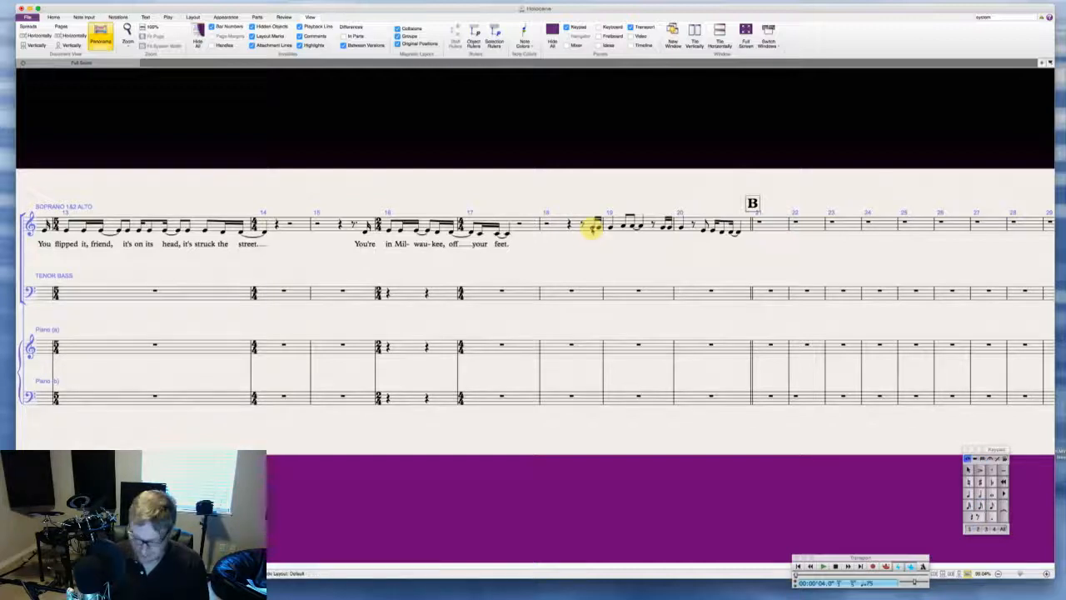
text(And at once I)
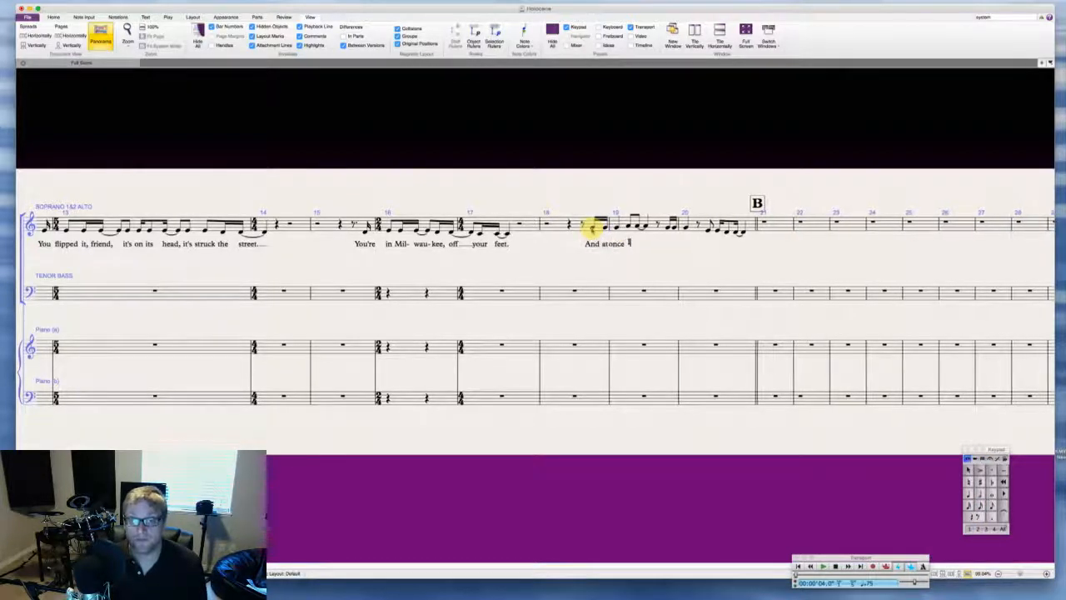
text( knew)
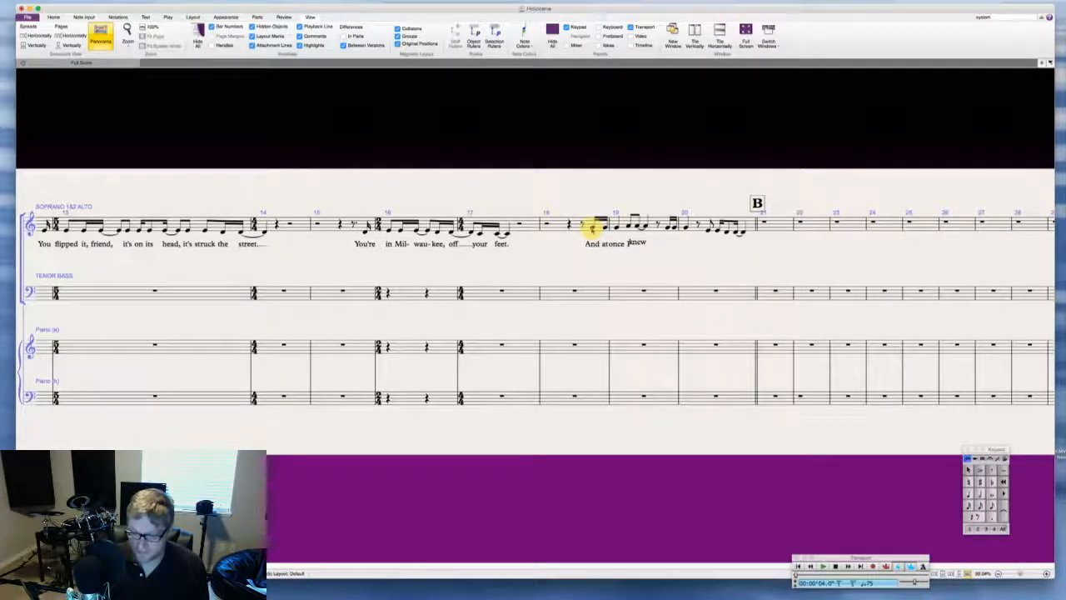
text( I'mas no)
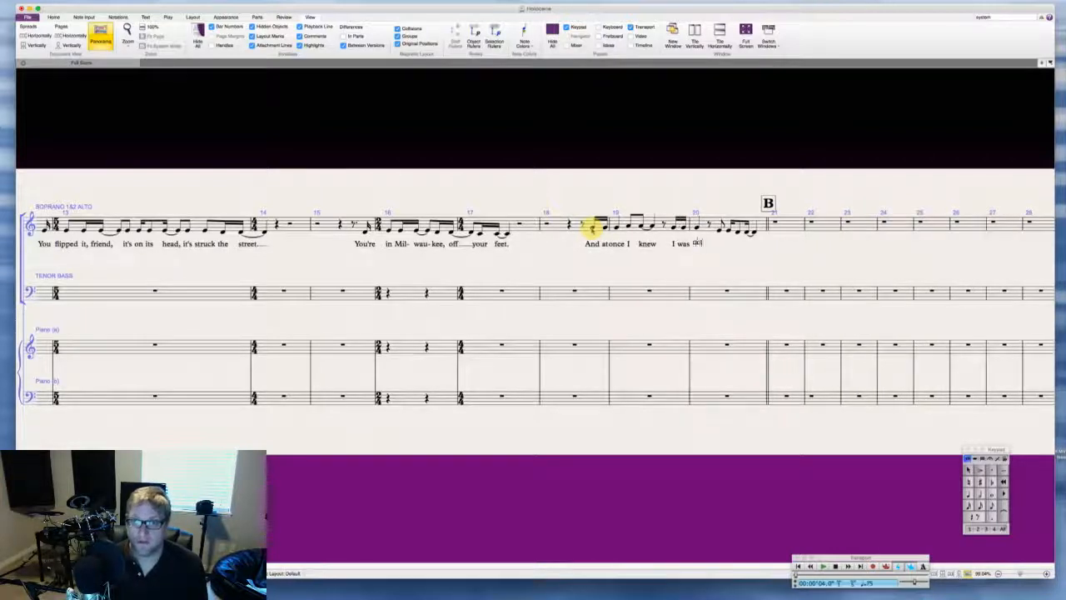
text(t magn)
key(BackSpace)
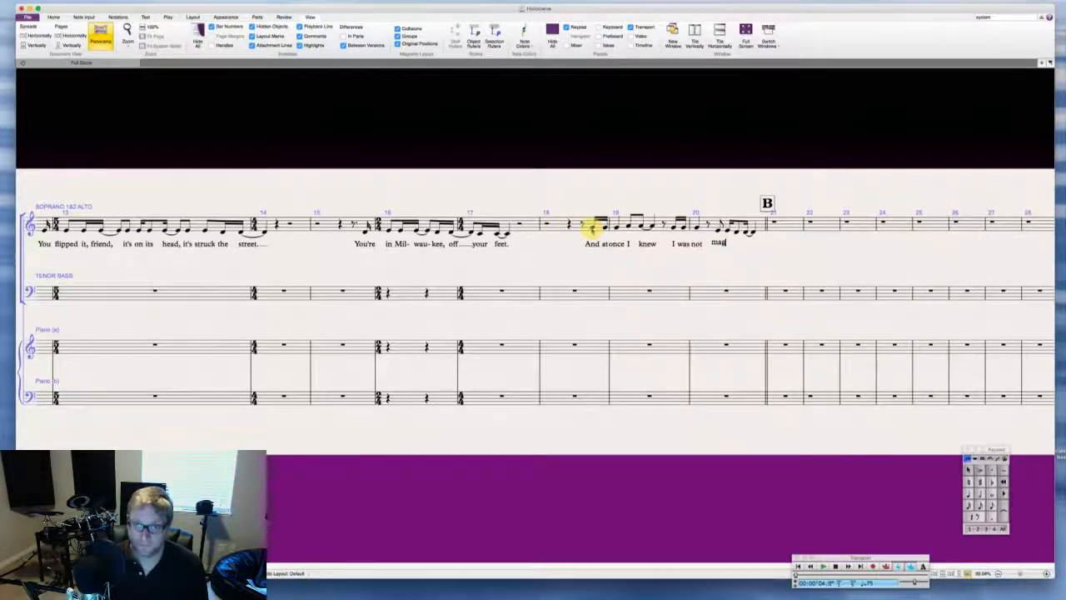
text(-ni-)
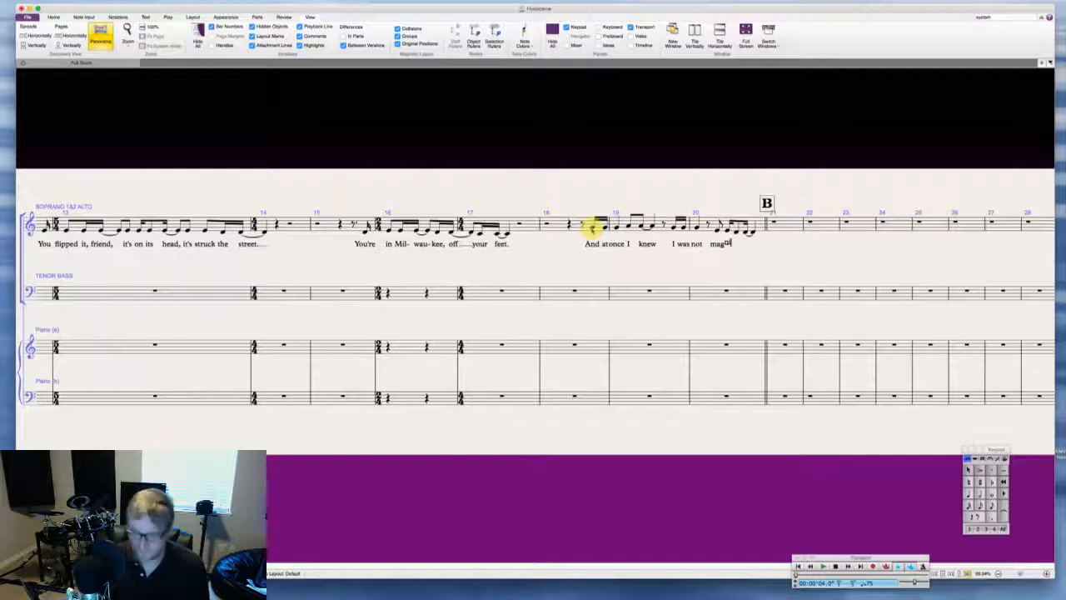
text(f)
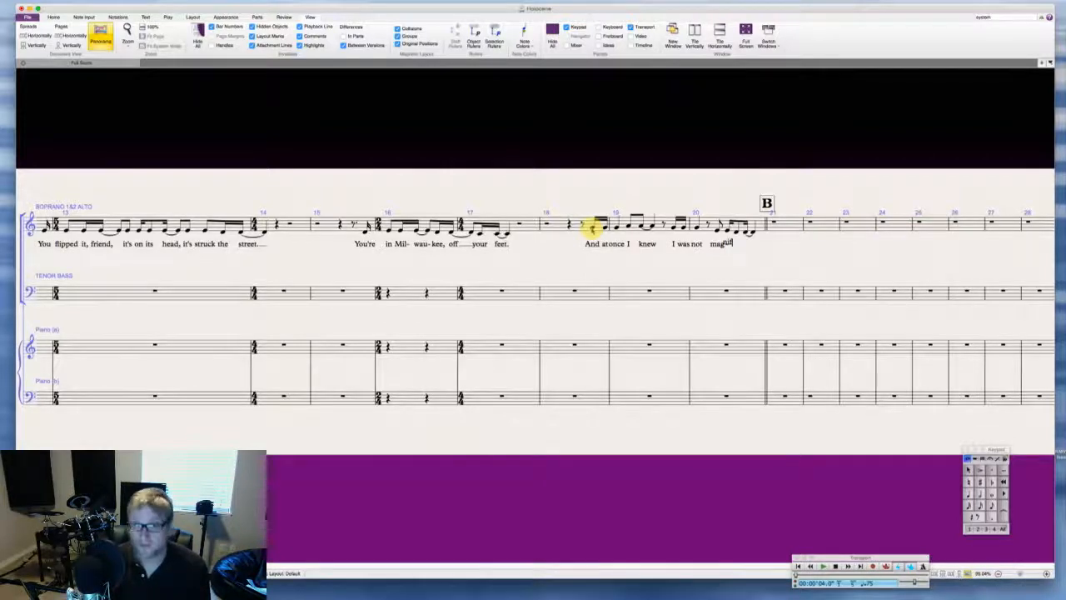
text(i-)
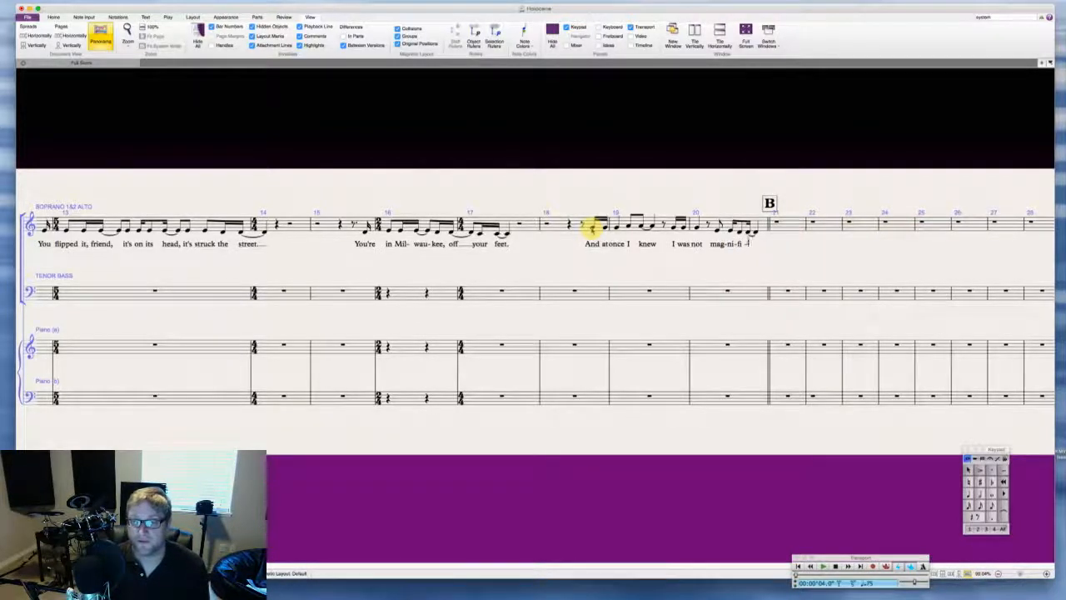
text(cent.)
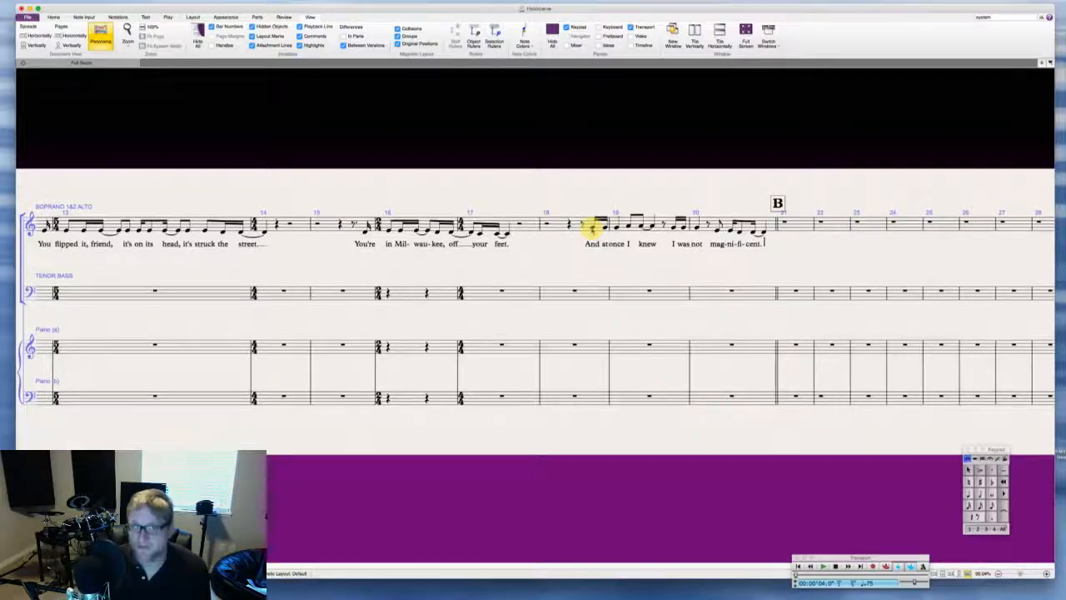
key(Escape)
key(Escape)
Step: Widen the spacing before the first note of soprano/alto bar 19 so the lyrics "at" and "once" are separated
scroll(669, 262, right, 2)
scroll(669, 262, right, 3)
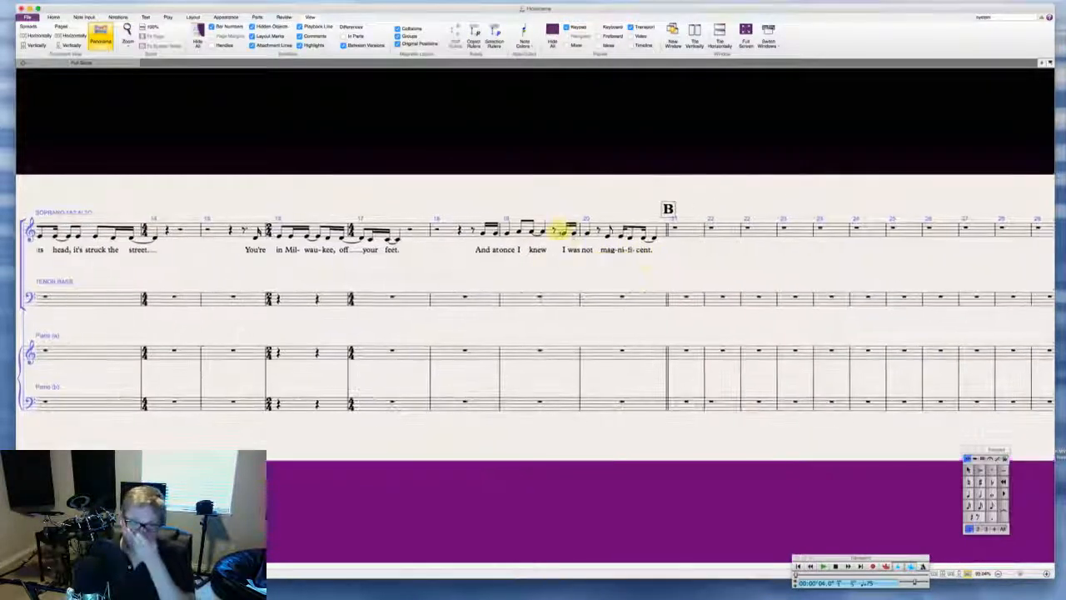
mouse_move(508, 234)
mouse_down()
mouse_move(537, 238)
mouse_move(511, 239)
mouse_up()
click(523, 280)
scroll(523, 280, right, 5)
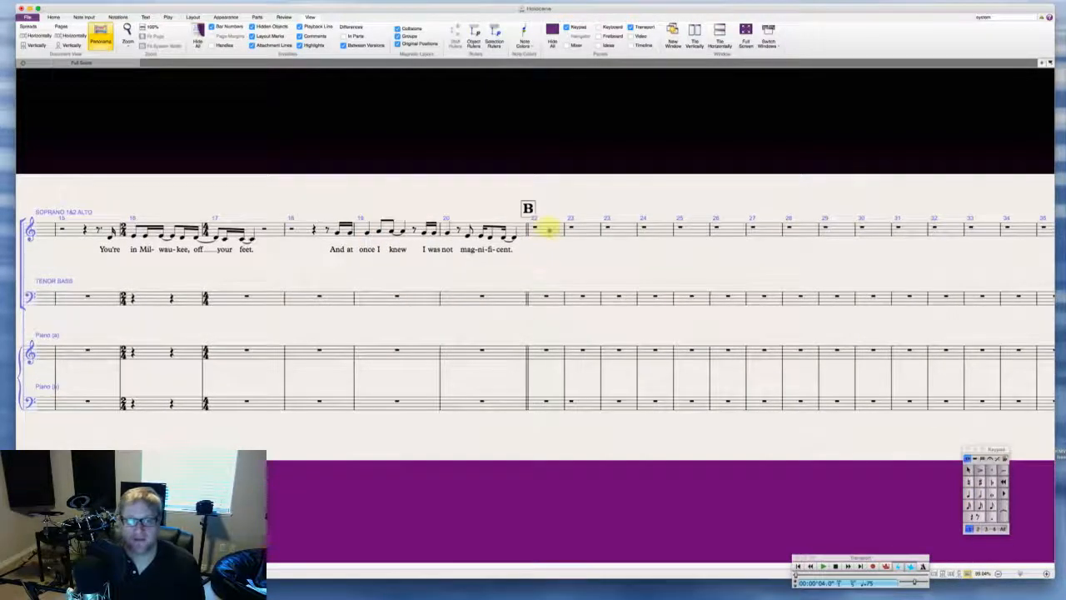
Step: Enter a whole-note A in bar 21 and a tied whole-note G in bar 22 of the piano's bass staff
click(548, 230)
click(555, 250)
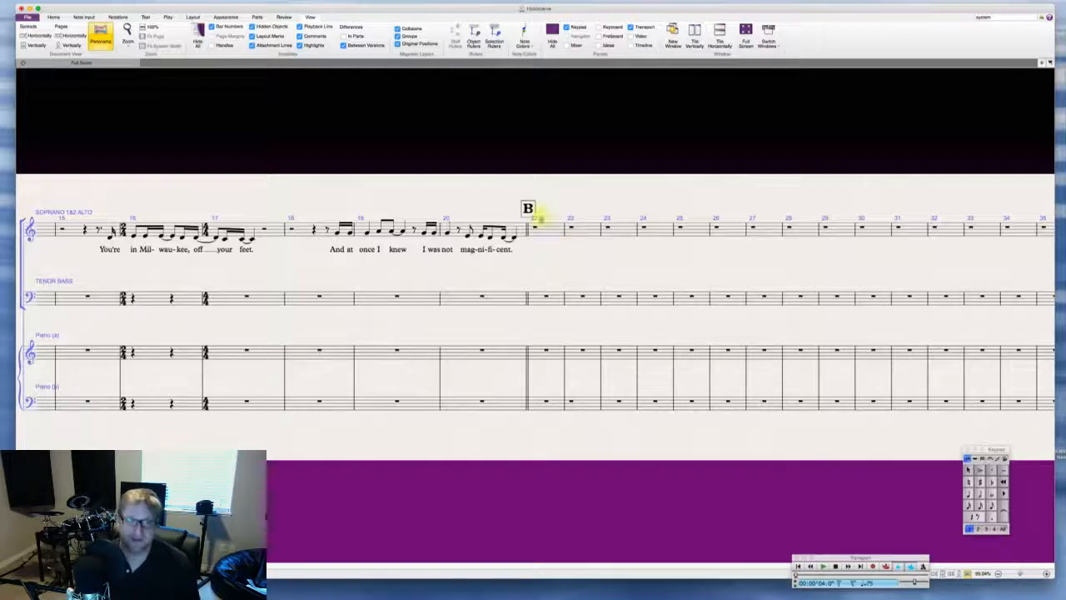
click(540, 233)
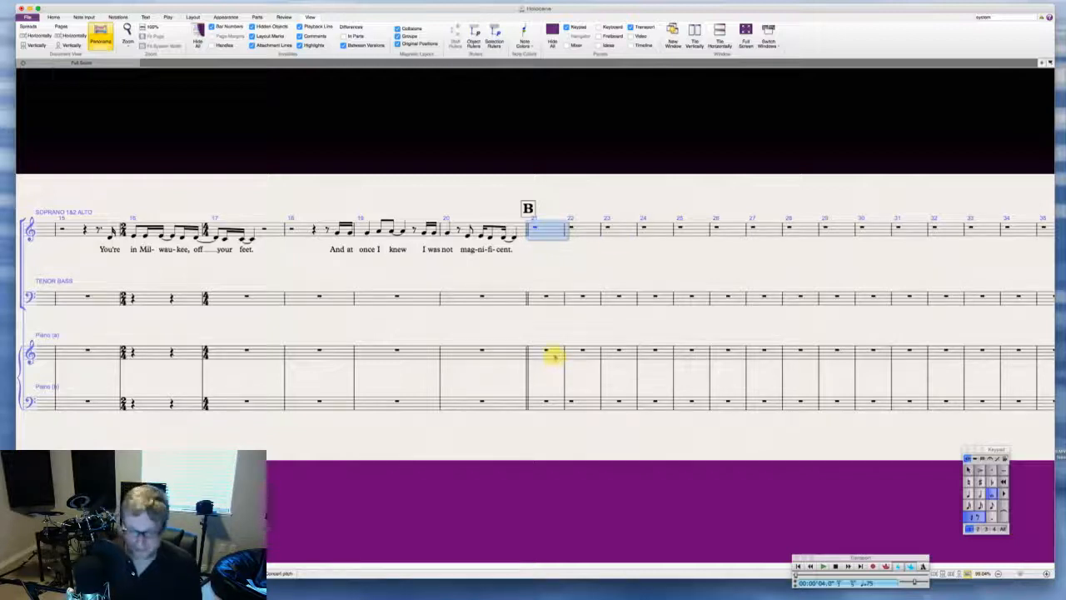
click(554, 355)
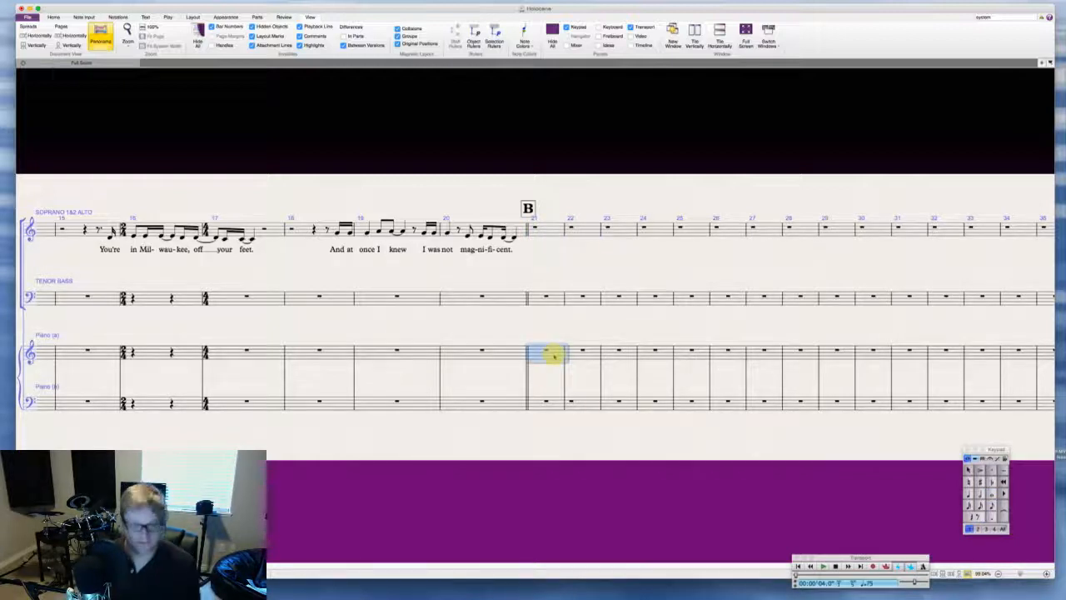
click(553, 402)
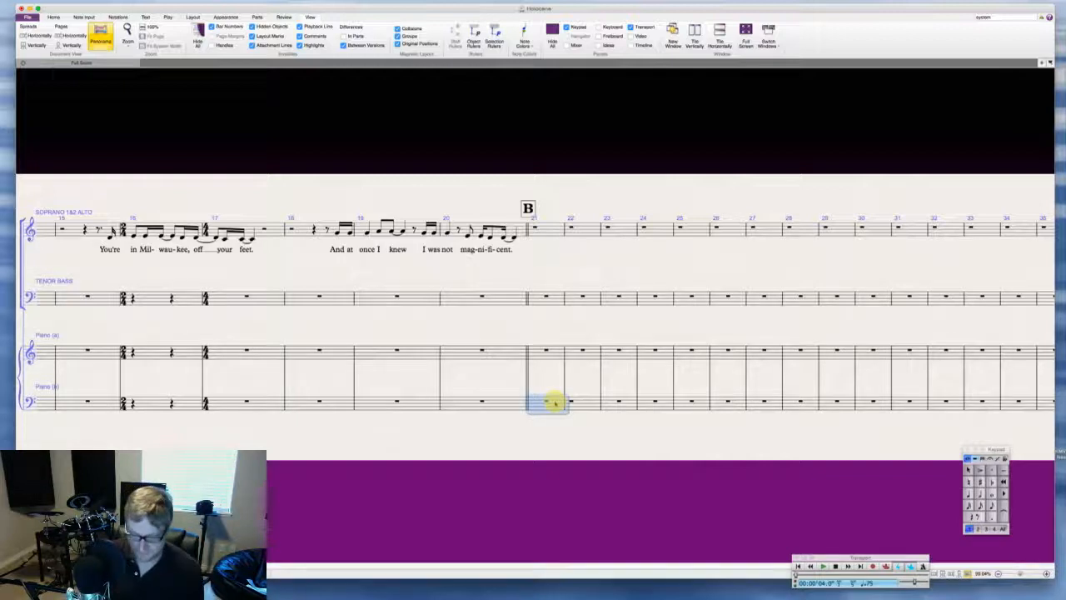
key(KP_6)
key(a)
key(g)
key(KP_Enter)
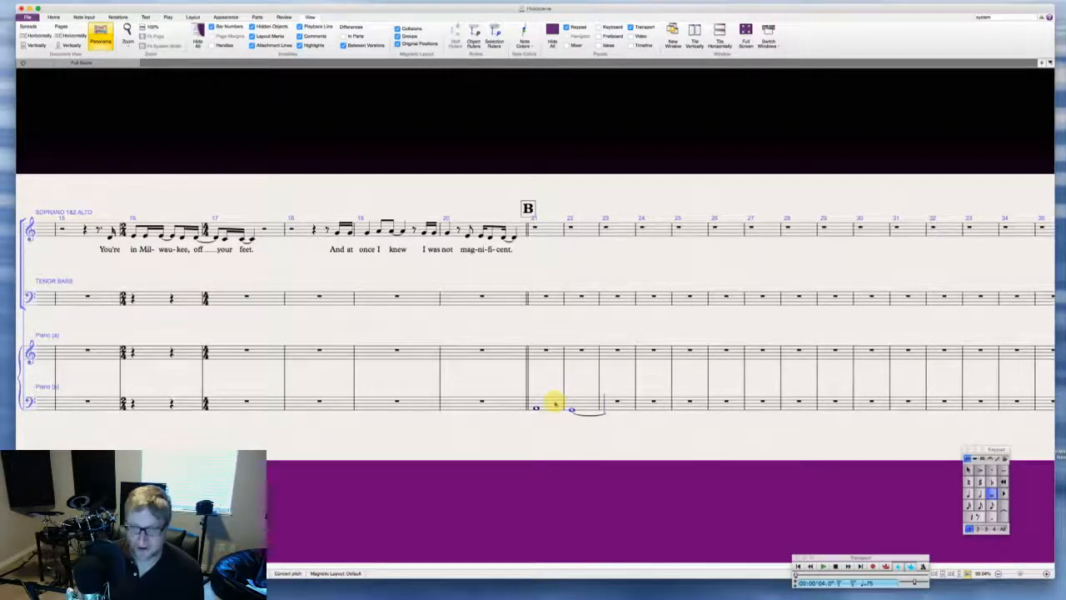
Step: Enter a whole-note G in bar 23 of the lower piano staff, completing the tie from bar 22
key(g)
key(Escape)
key(Escape)
Step: In the first half of bar 21 of the upper piano staff, enter sixteenths low A, G, C, G, D, an eighth E and a sixteenth D
scroll(600, 394, right, 4)
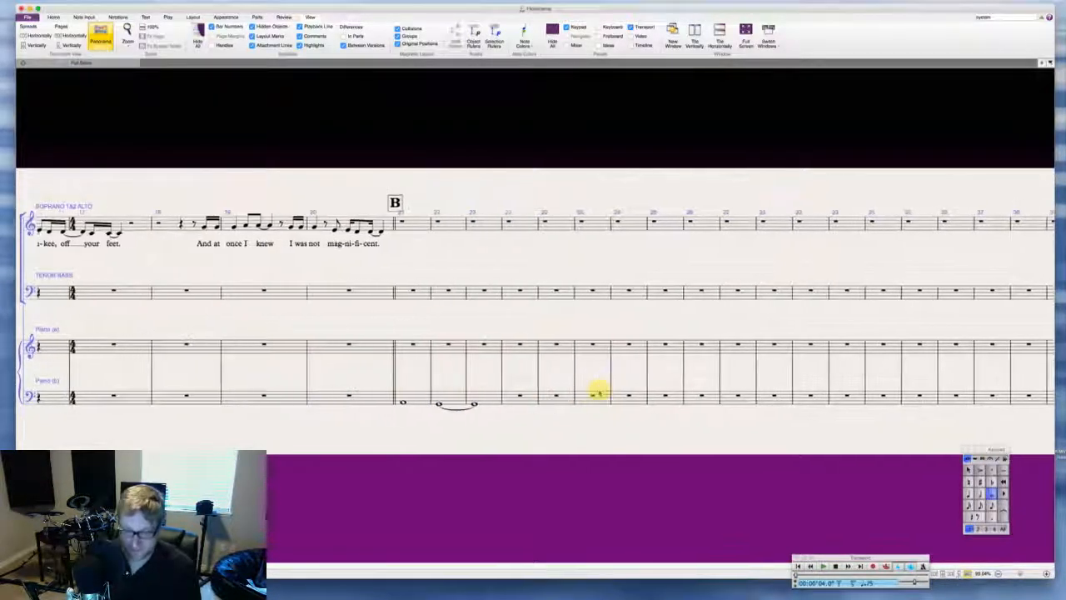
click(409, 346)
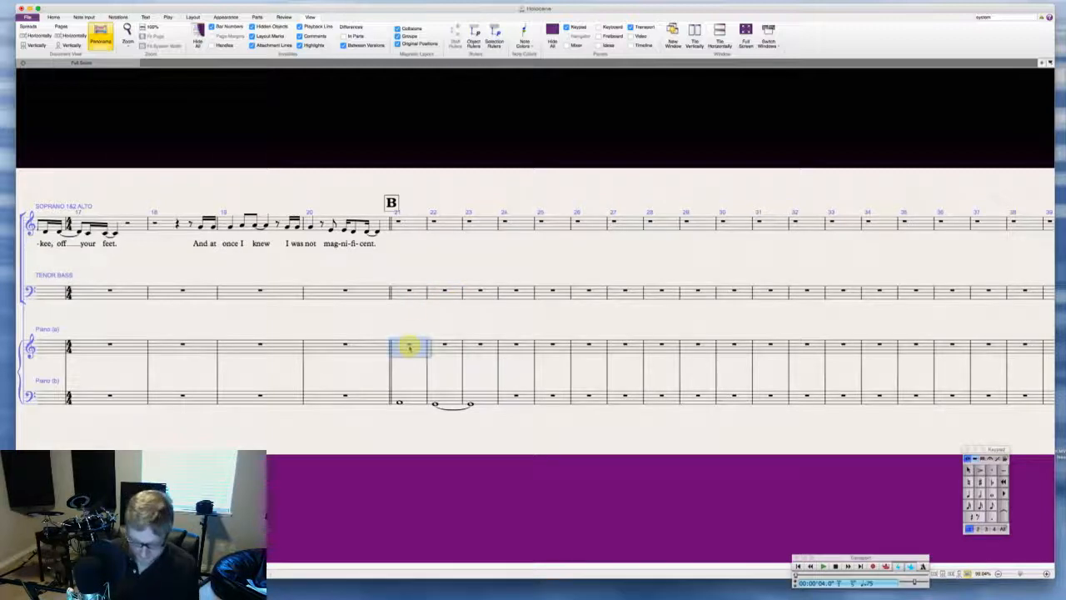
key(KP_3)
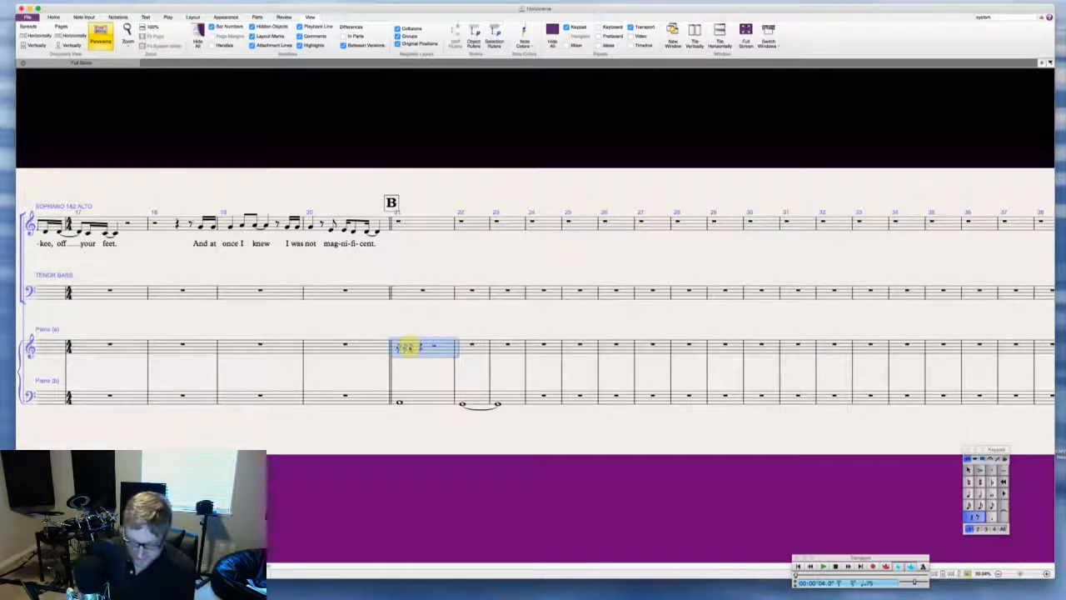
key(a)
key(a)
key(c)
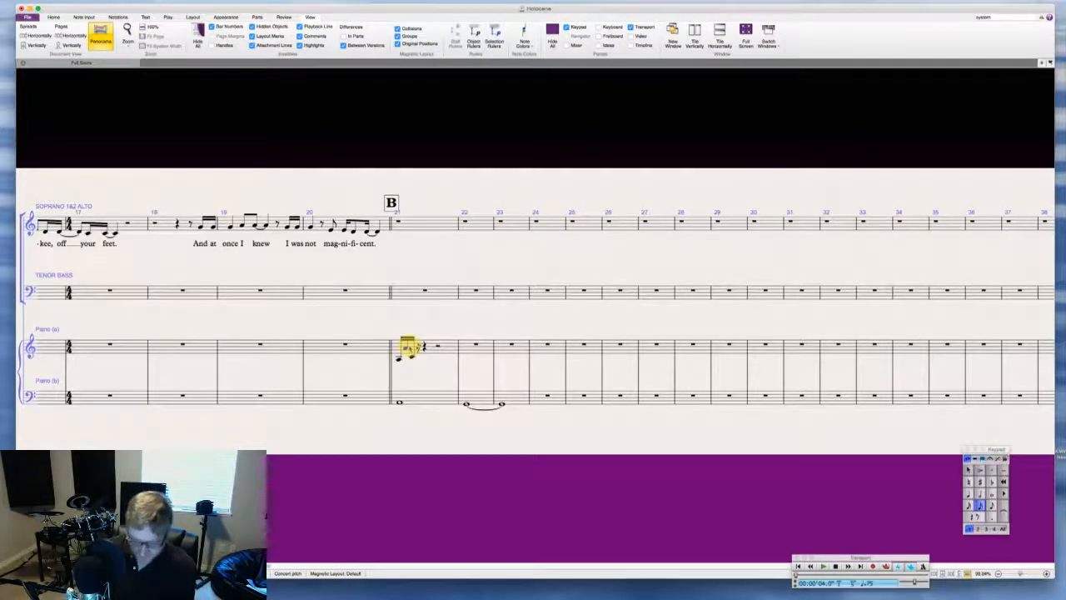
key(g)
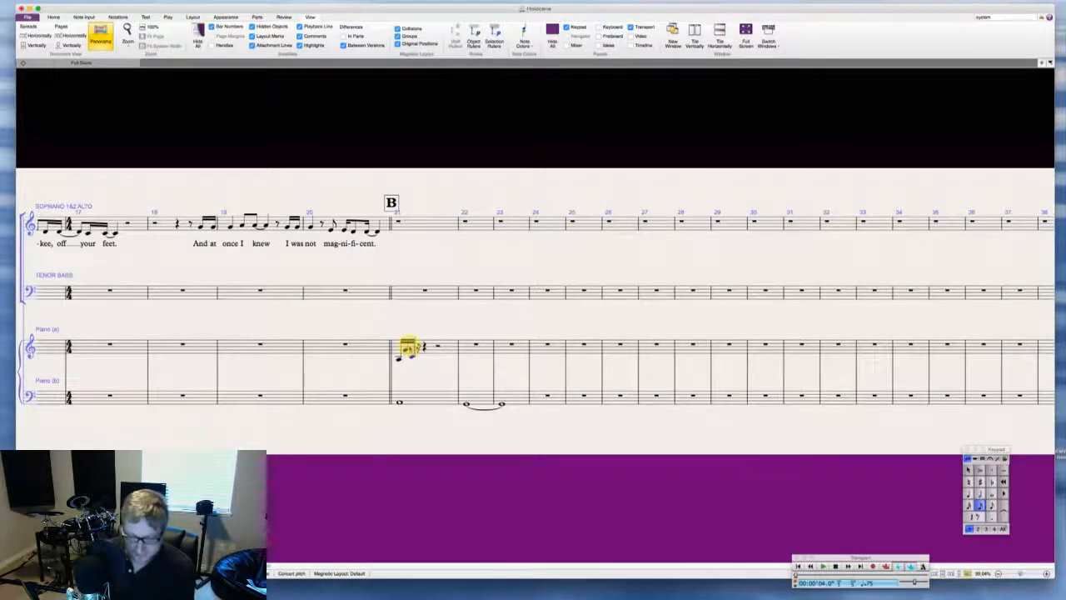
key(d)
key(e)
key(d)
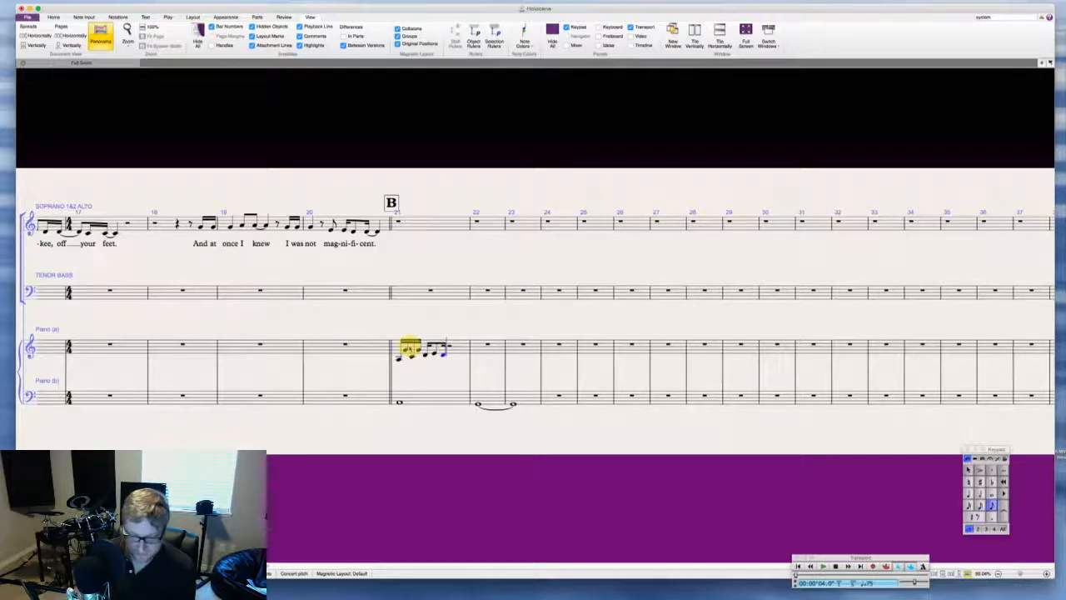
Step: Repeat the low A, G, C, G, D, E, D figure in the second half of bar 21, with E as an eighth
key(a)
key(g)
key(c)
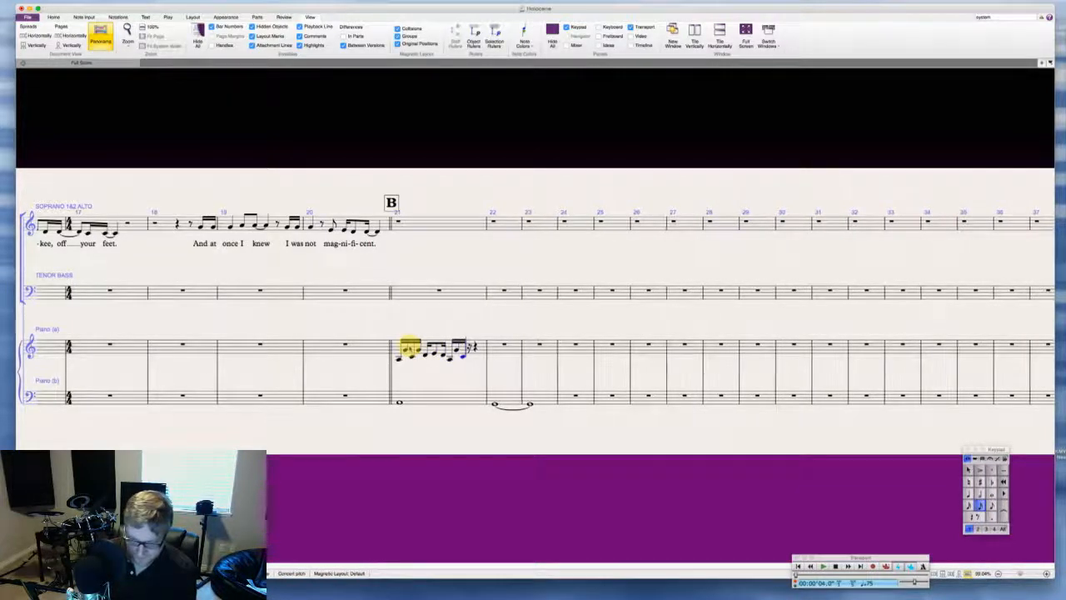
key(g)
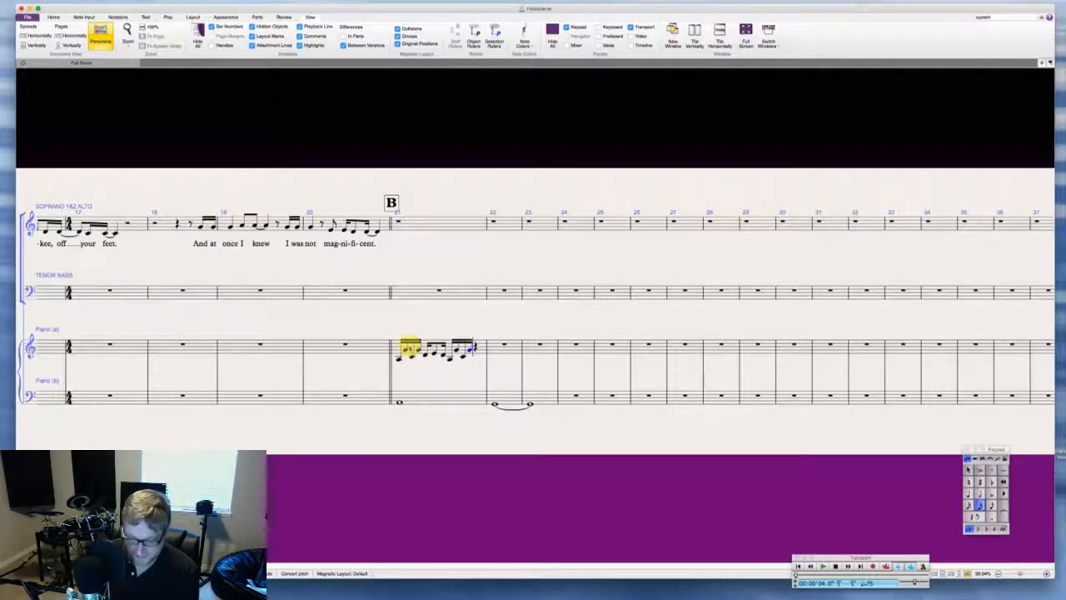
key(d)
key(3)
key(e)
key(2)
key(d)
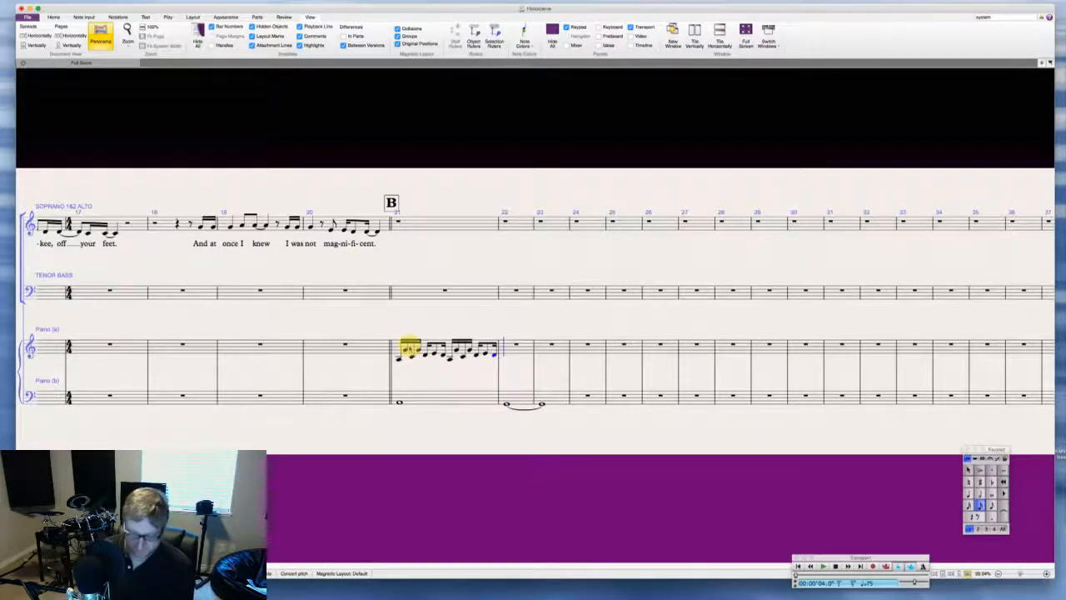
Step: Enter the figure low G, G, C, G, D, E, D in the first half of bar 22, sixteenths with an eighth-note E
key(g)
key(g)
key(c)
key(g)
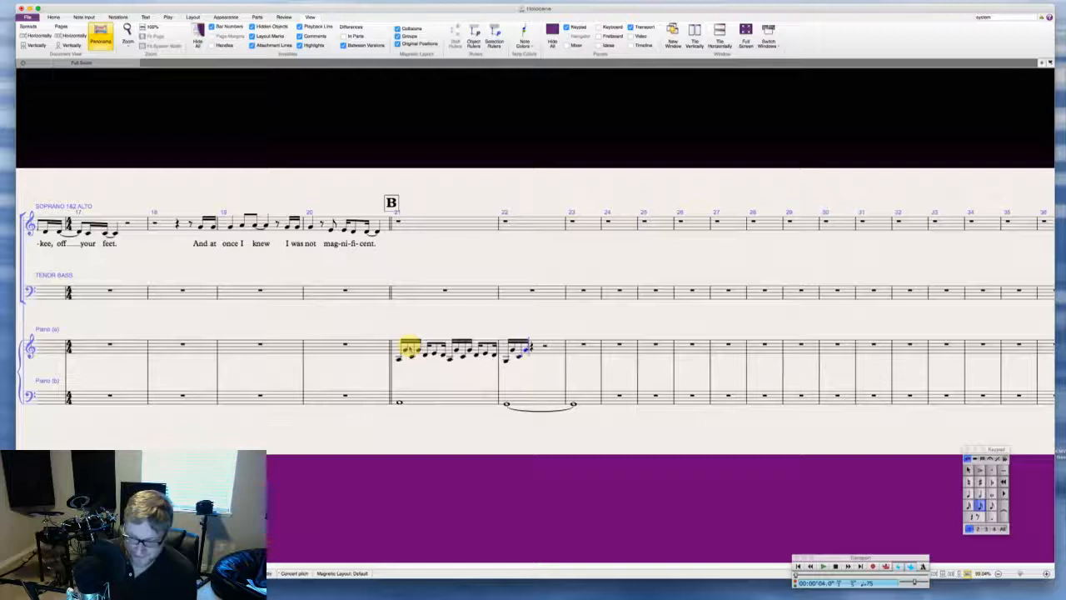
key(d)
key(3)
key(e)
key(2)
key(d)
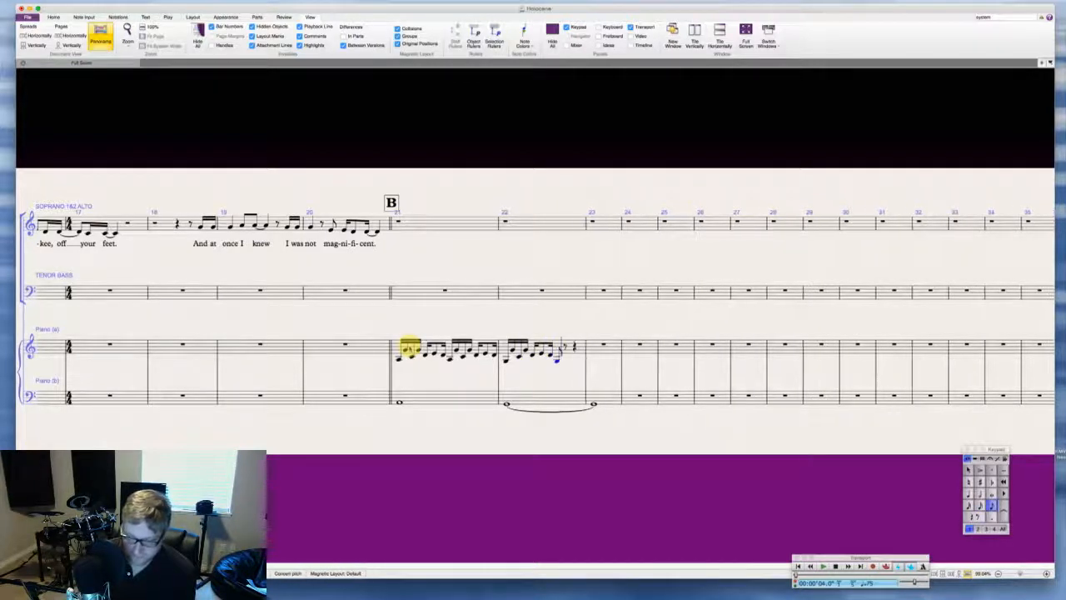
Step: Repeat the low-G figure in the second half of bar 22, making its opening low G a sixteenth
key(g)
key(c)
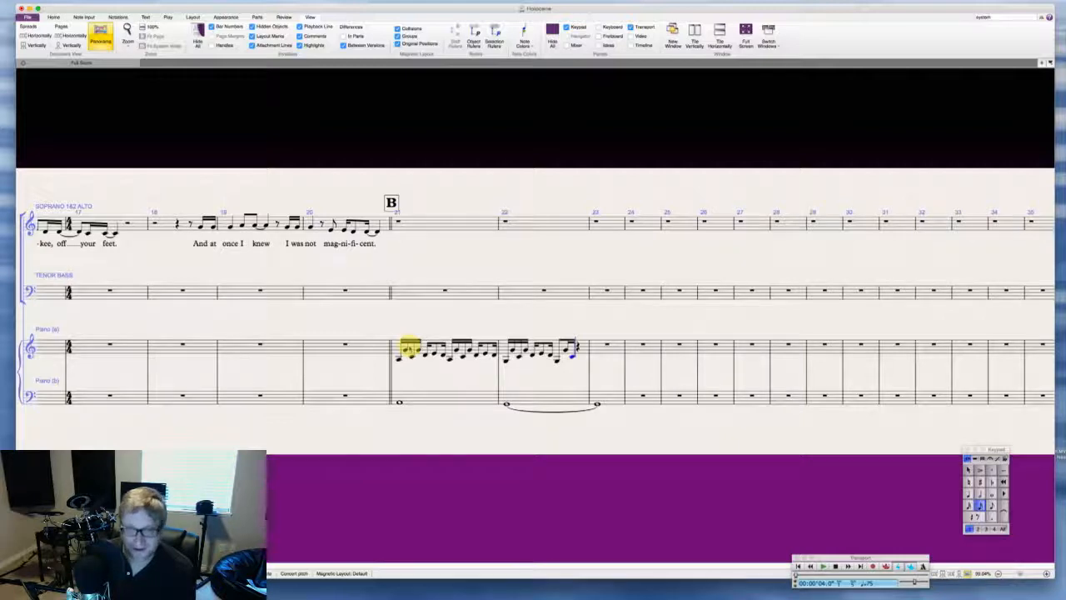
key(Left)
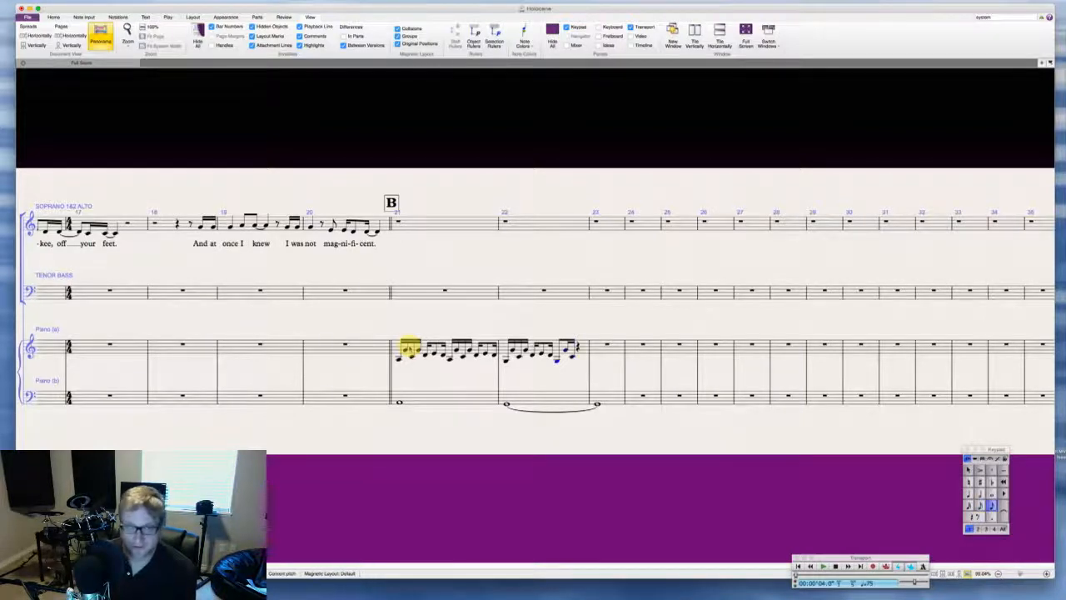
key(2)
key(g)
key(c)
key(g)
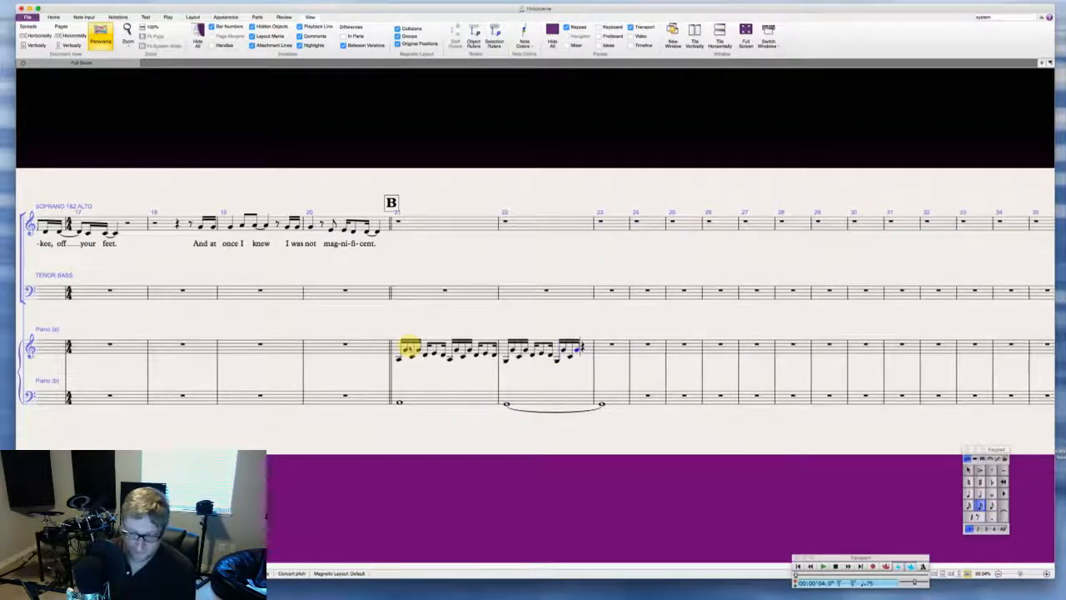
key(d)
key(g)
key(e)
key(d)
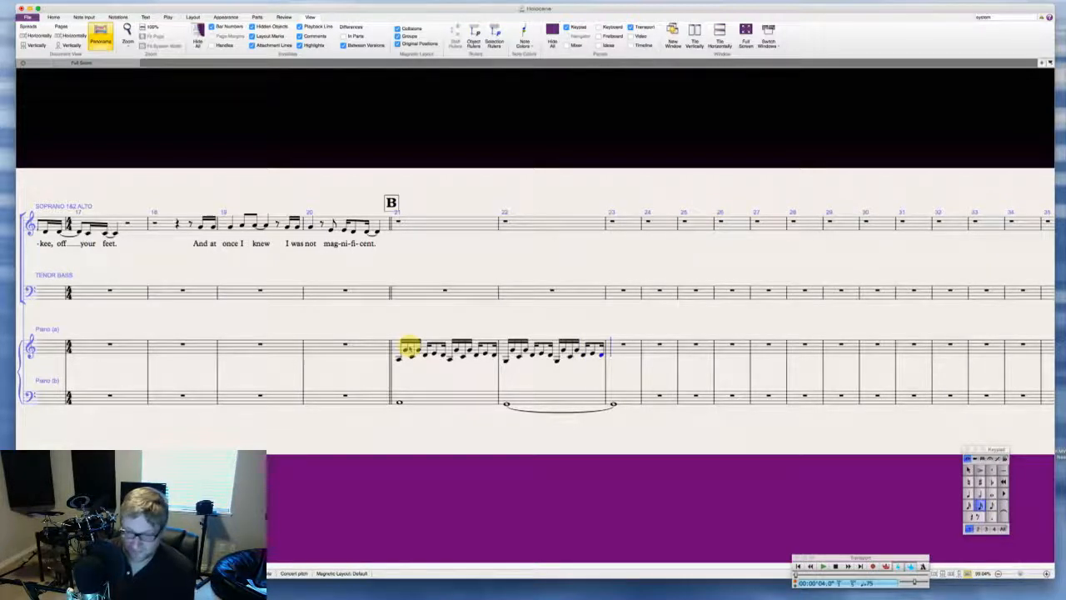
Step: Enter the same low G, G, C, G, D, E, D figure in the first half of bar 23 of the upper piano staff
key(g)
key(g)
key(c)
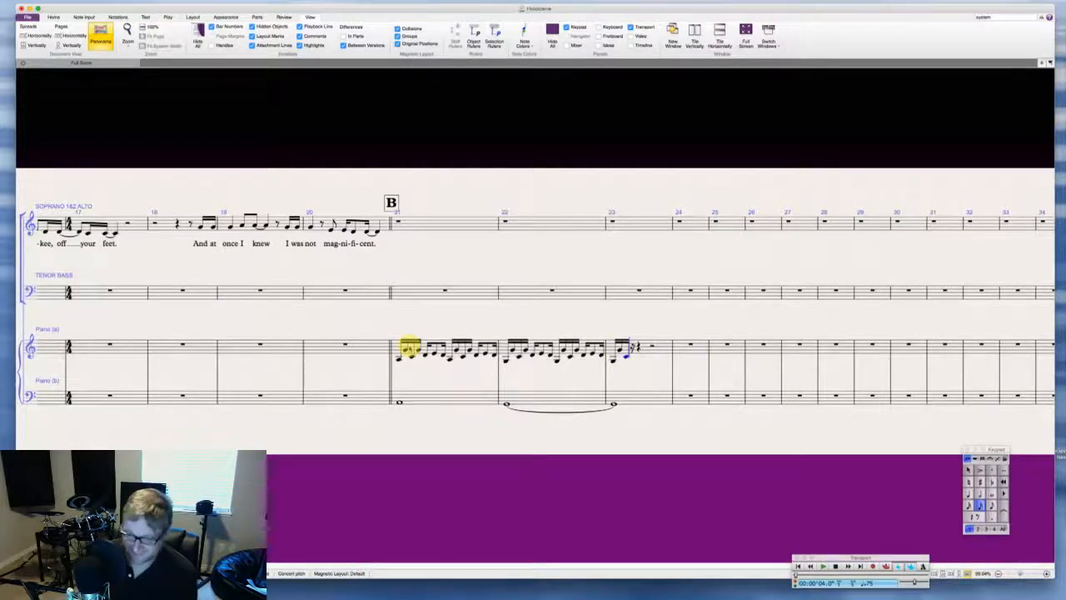
key(g)
key(d)
key(g)
key(e)
key(d)
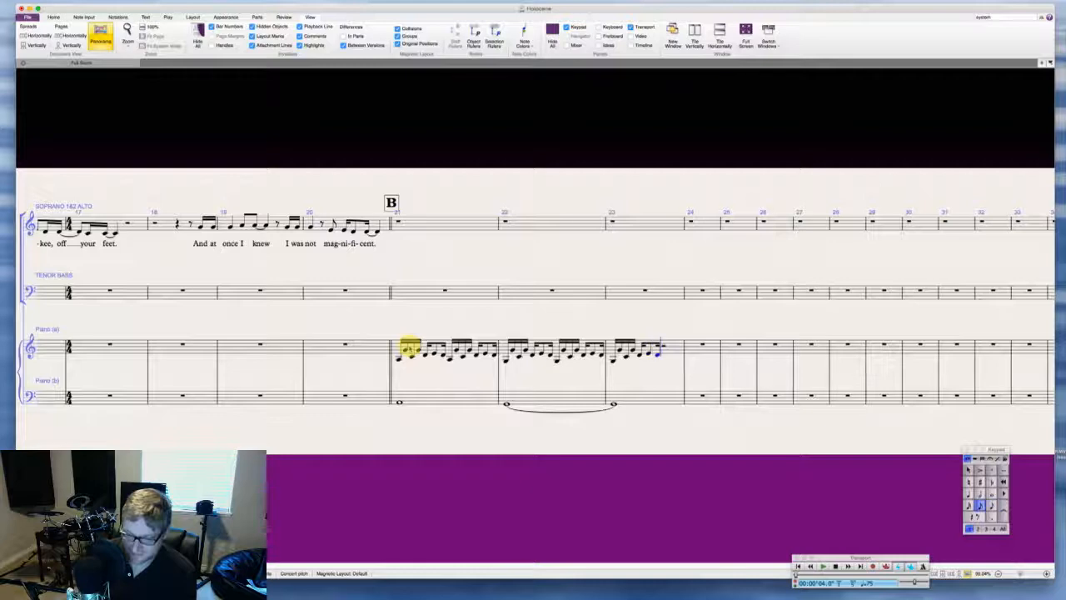
Step: Fill the second half of bar 23 with the low G, G, C, G, D, E, D figure, ending on an untied sixteenth D
key(g)
key(g)
key(c)
key(g)
key(d)
key(g)
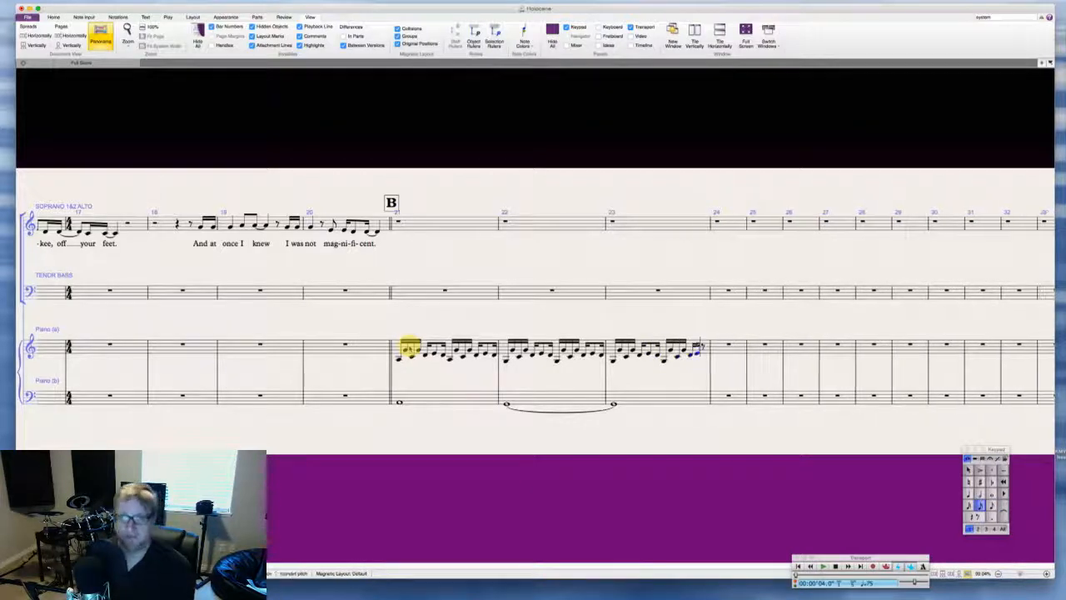
key(e)
key(d)
key(d)
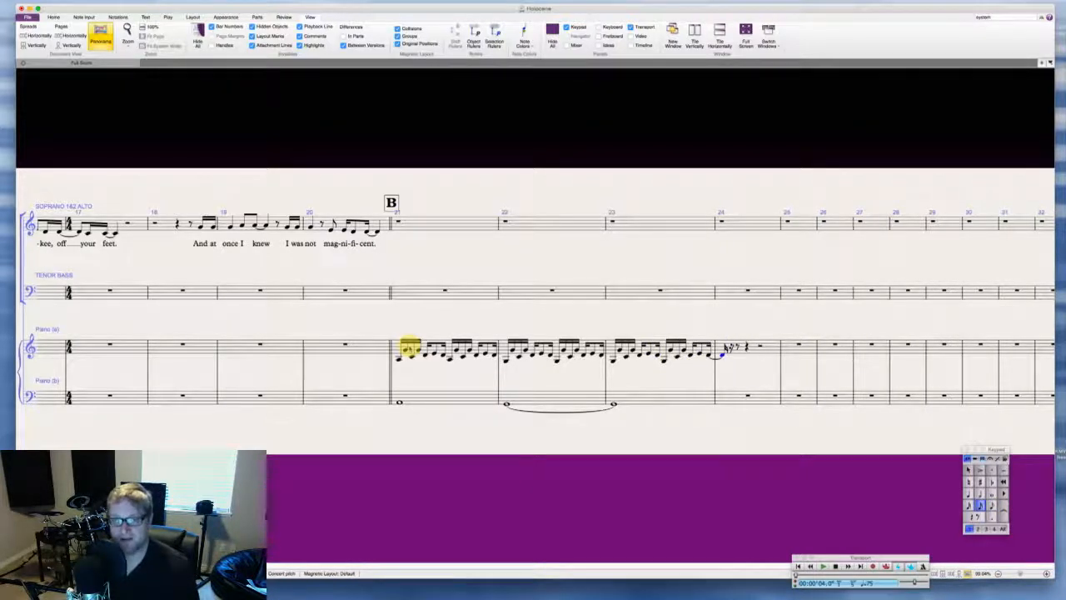
key(Left)
key(Escape)
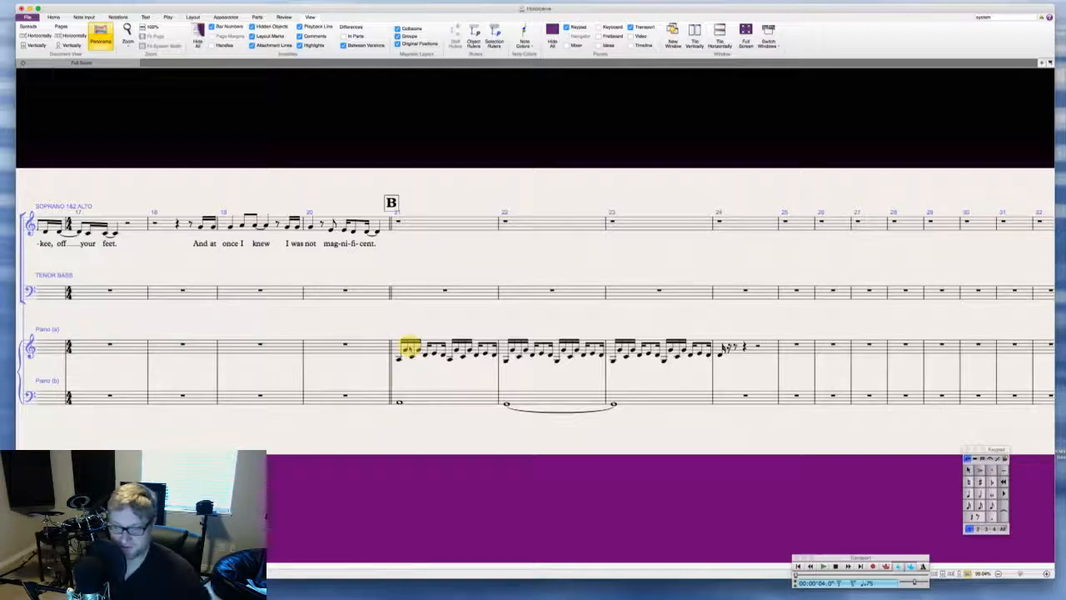
Step: Clear the leftover D from bar 24 of the upper piano staff
click(769, 349)
key(Delete)
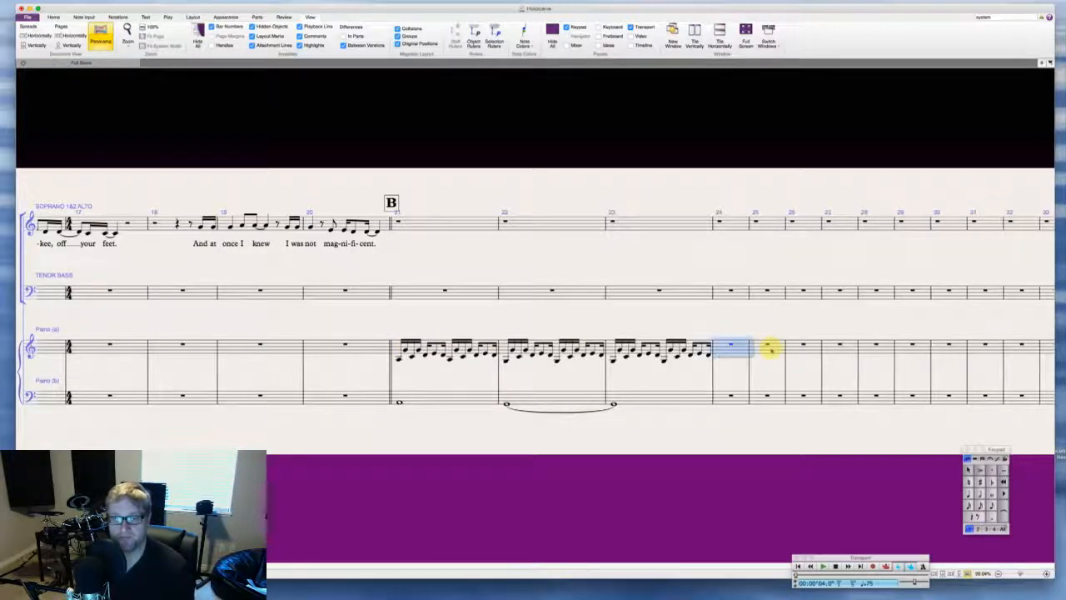
key(Escape)
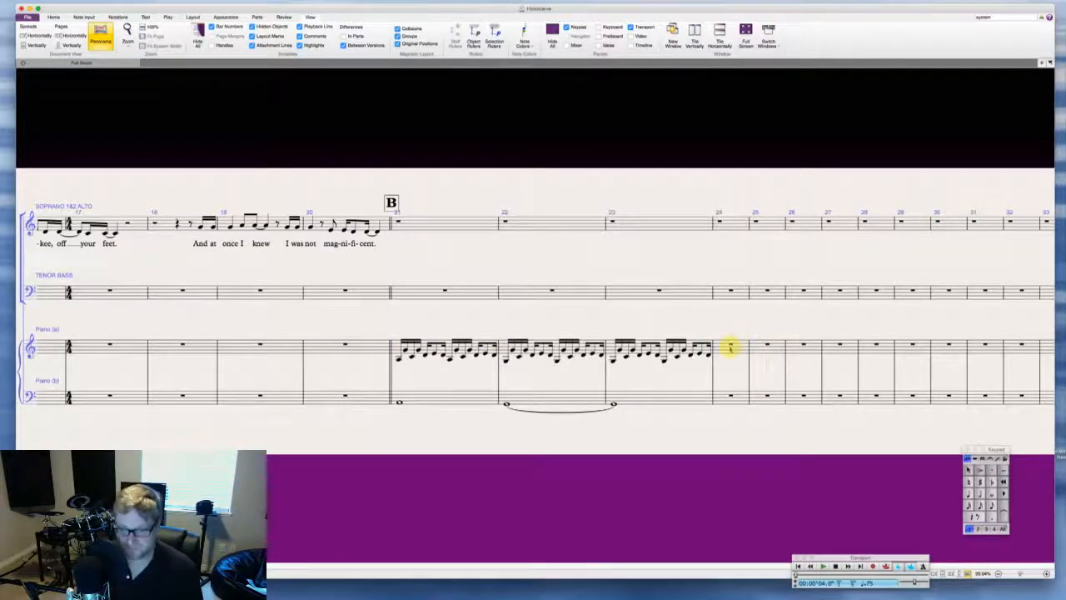
Step: Enter half-note F octaves through bars 24 and 25 of the lower piano staff, followed by a half-note A in bar 26
click(727, 350)
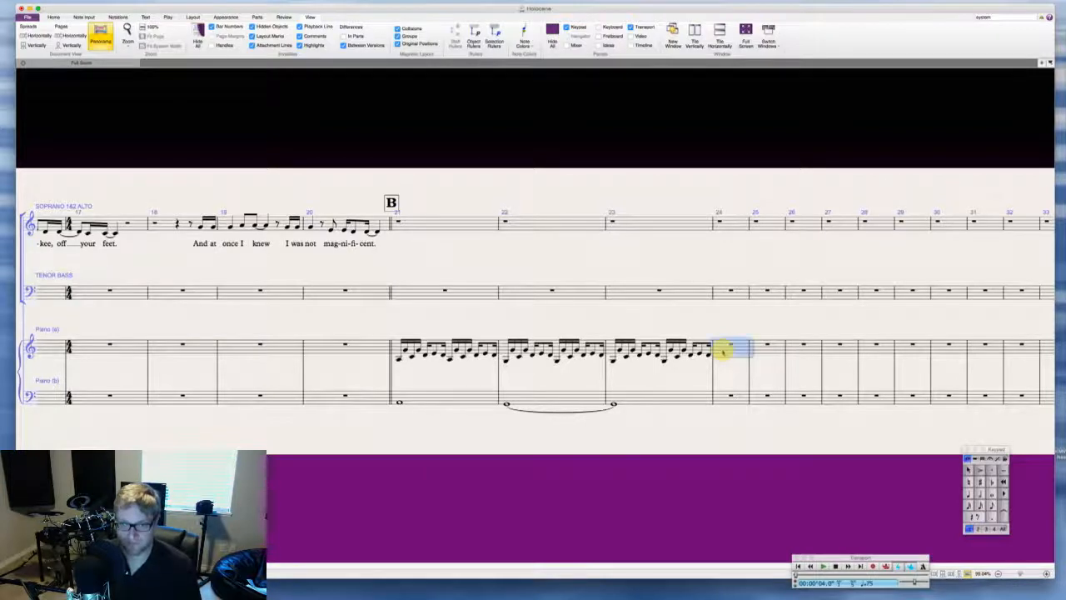
click(719, 401)
key(6)
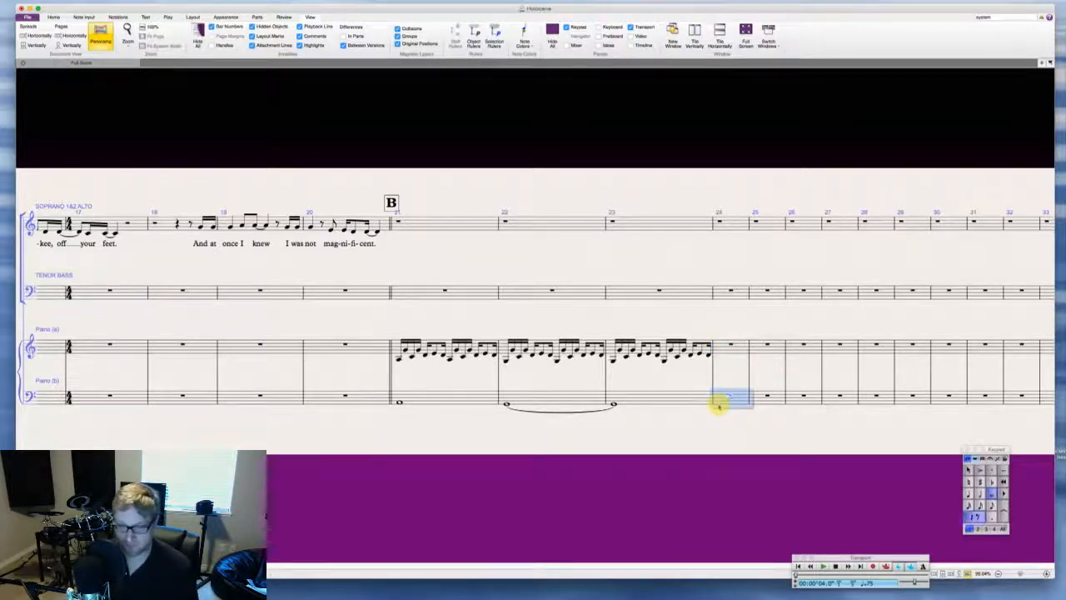
key(d)
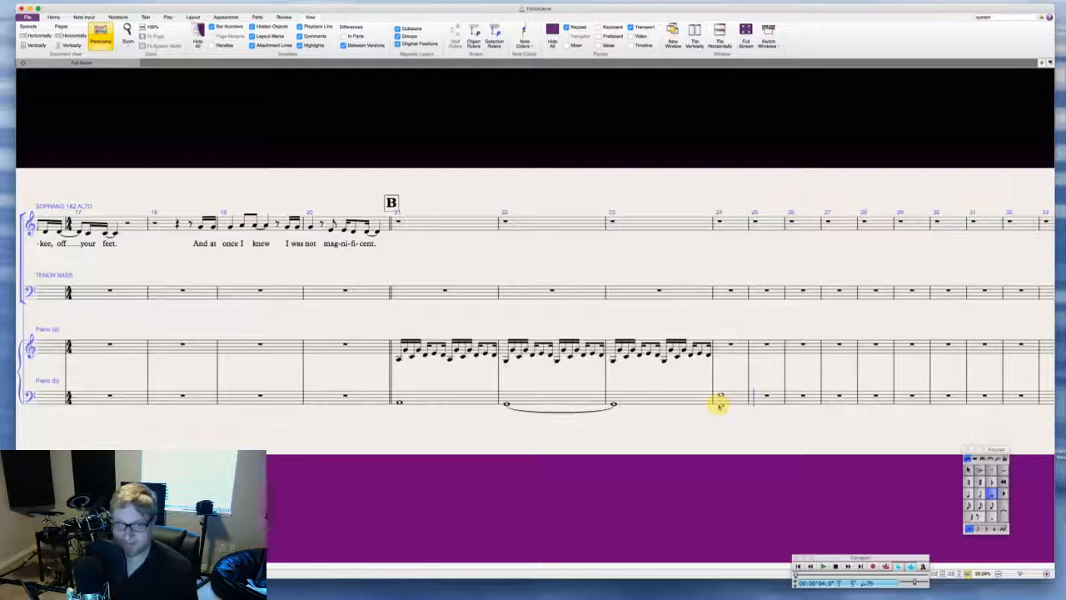
key(5)
key(d)
key(d)
key(d)
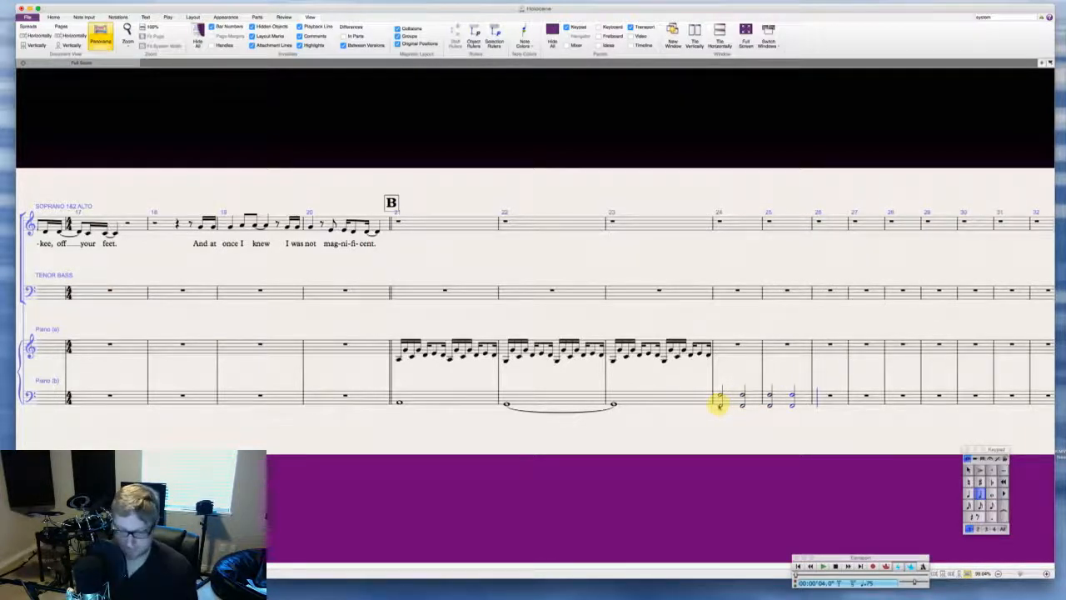
key(d)
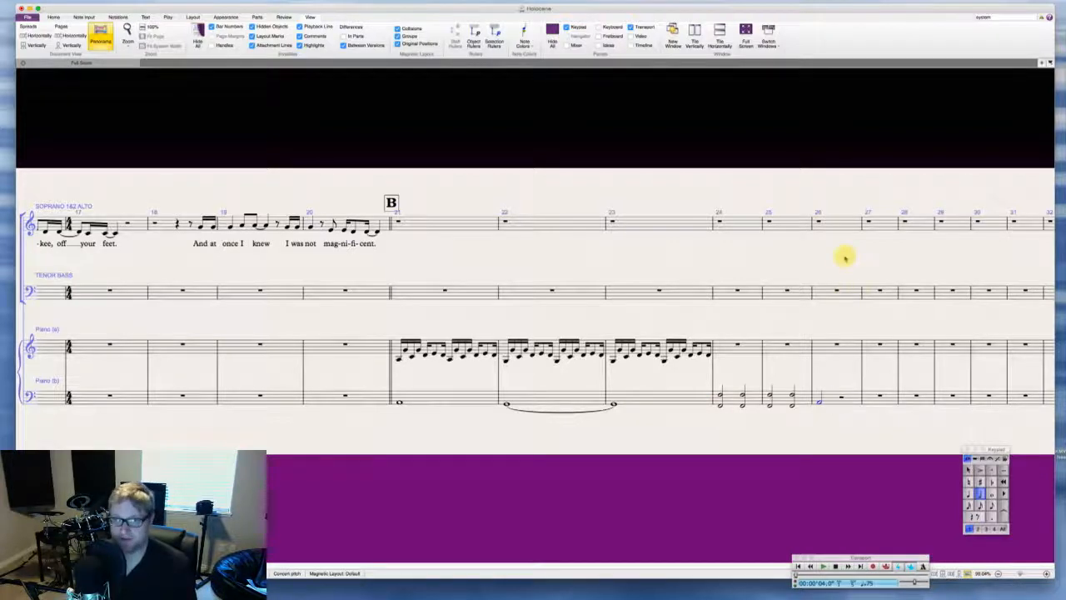
Step: Add a 2/4 time signature at bar 26
click(841, 221)
key(t)
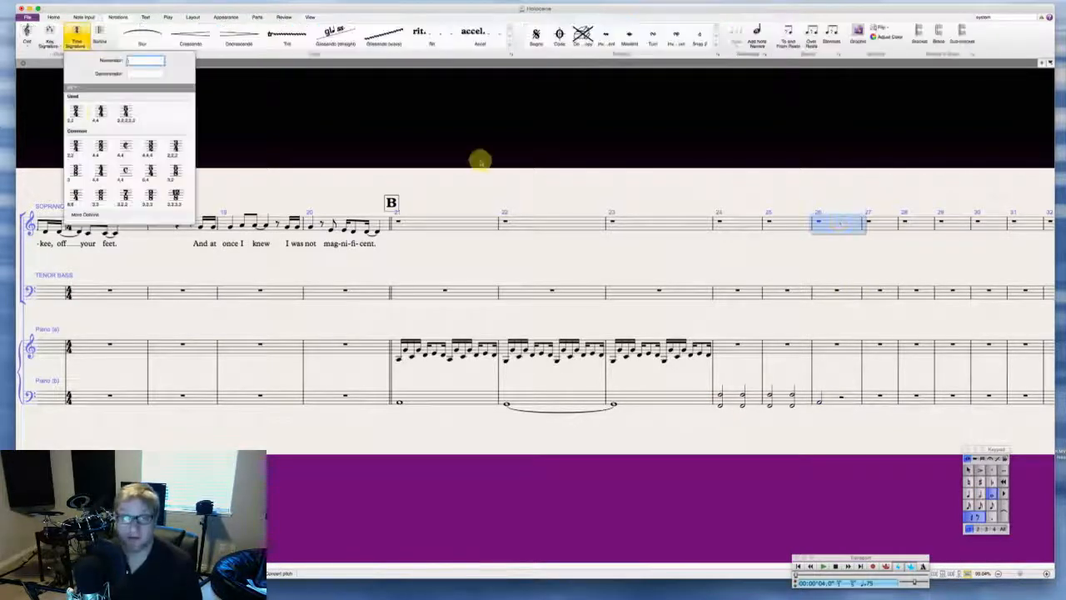
click(77, 116)
click(859, 181)
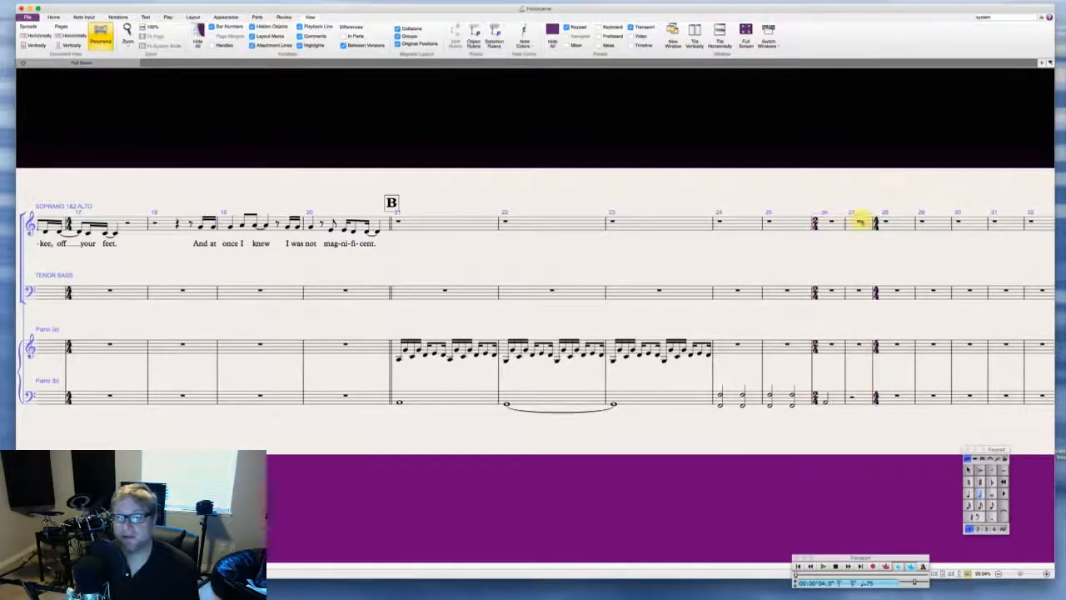
Step: Delete the extra 2/4 bar 27 so that 4/4 resumes right after bar 26
click(862, 226)
key(super+BackSpace)
key(Return)
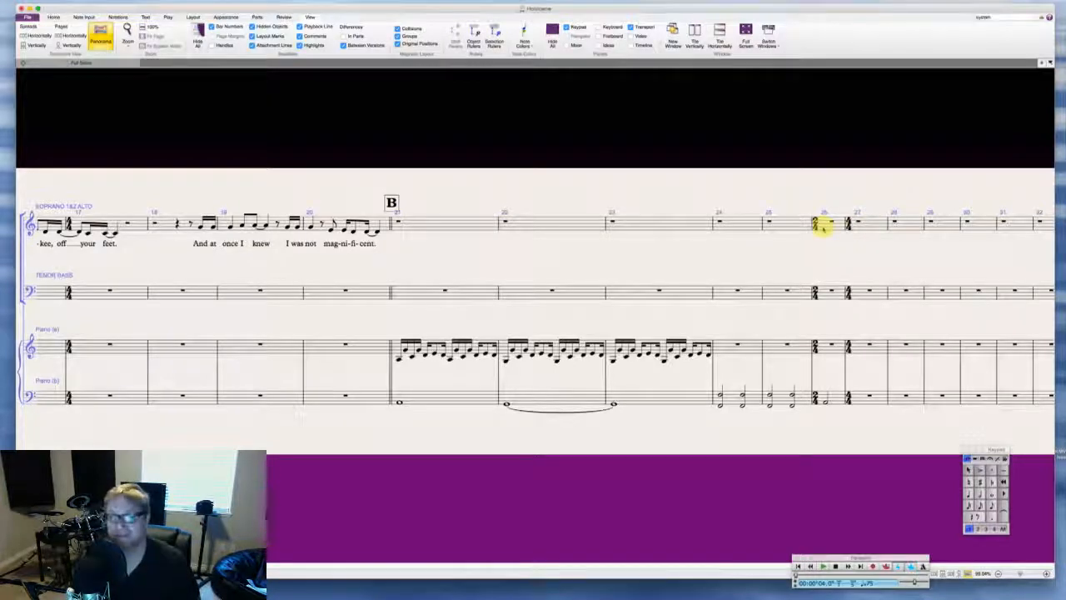
Step: Enter tied whole-note Gs in bars 27 and 28 of the lower piano staff
scroll(782, 267, right, 3)
scroll(732, 331, right, 3)
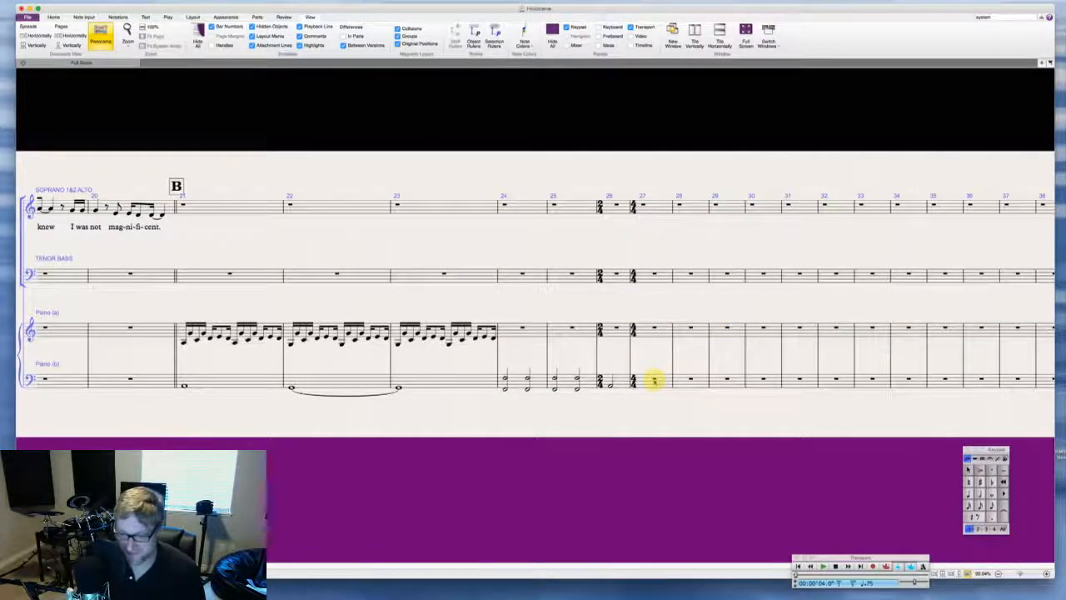
click(658, 380)
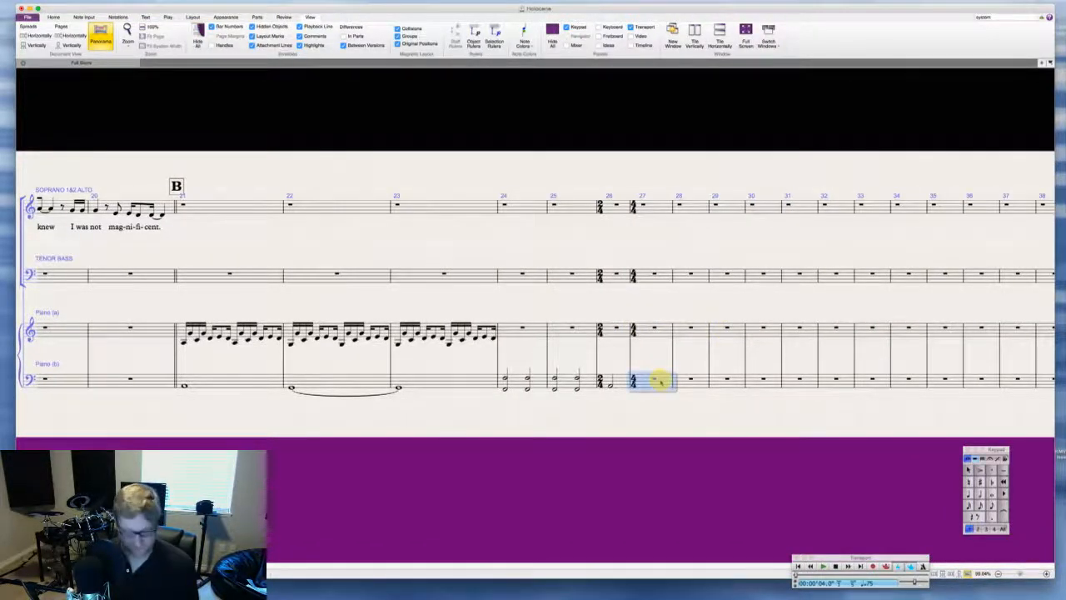
key(n)
key(6)
key(g)
key(KP_Enter)
key(g)
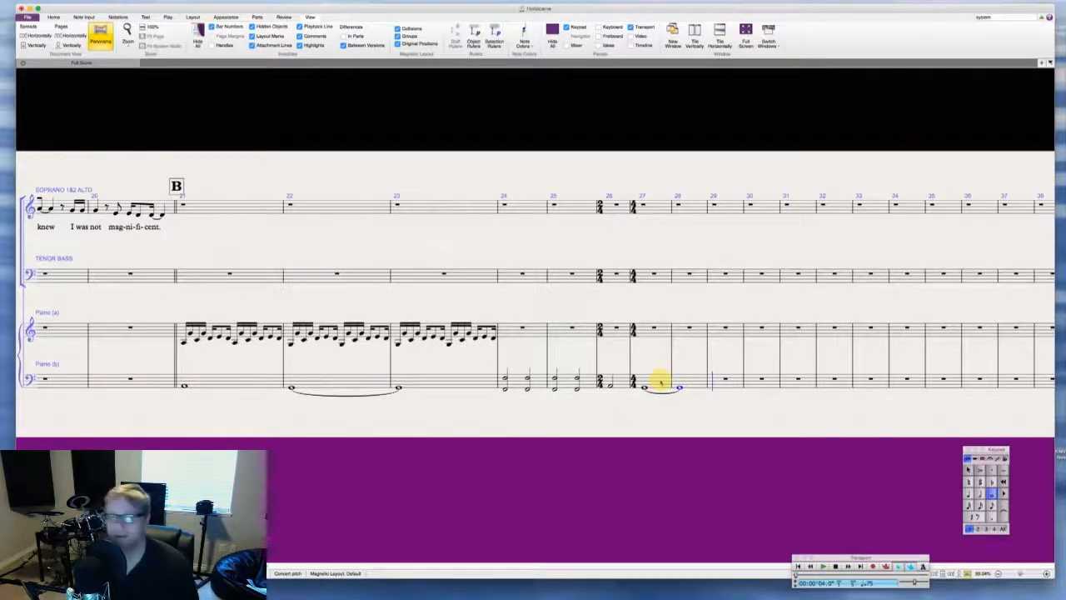
key(Escape)
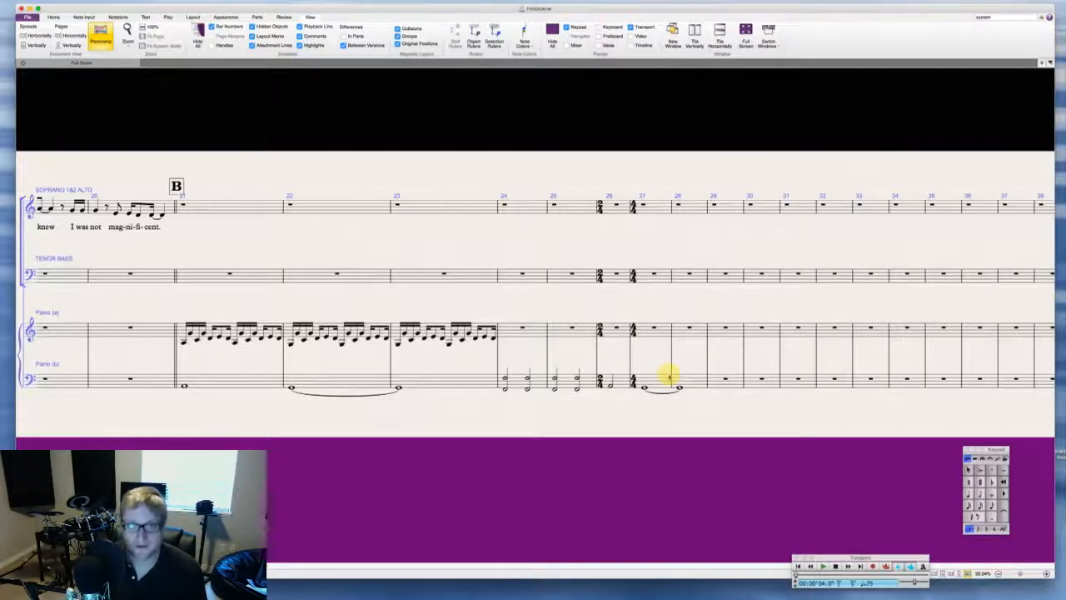
scroll(669, 376, left, 1)
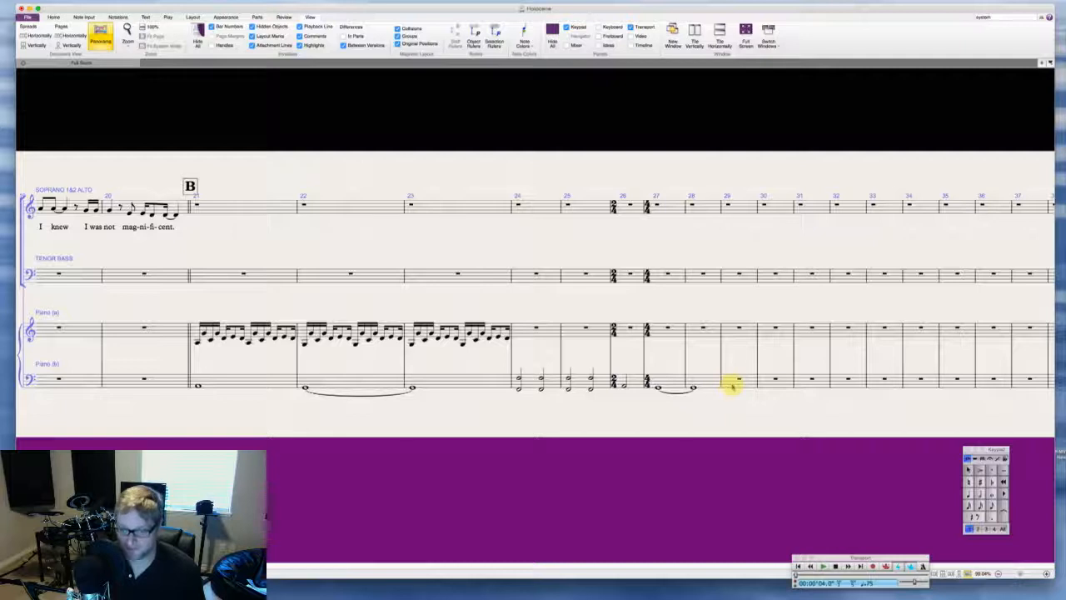
Step: Enter half-note octaves F, A, C and G through bars 29 and 30 of the lower piano staff, tying the G into bar 31
click(732, 385)
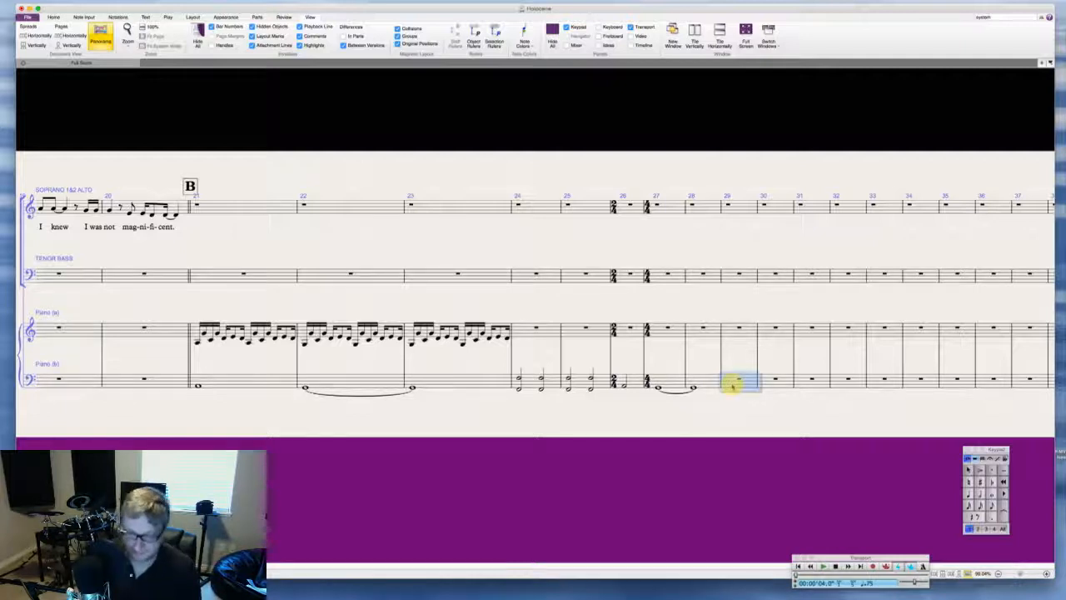
key(5)
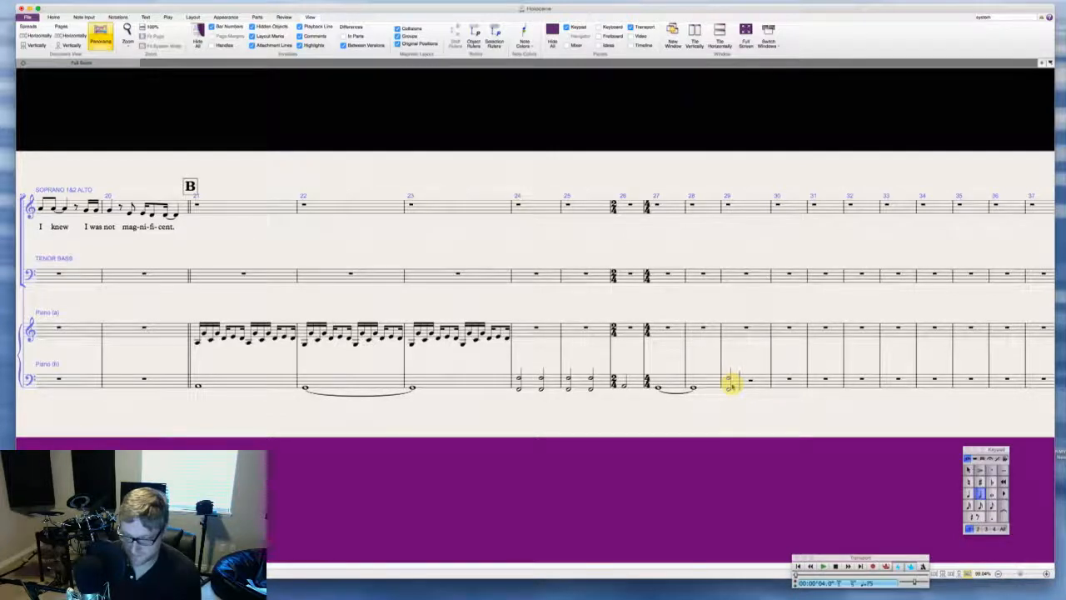
key(a)
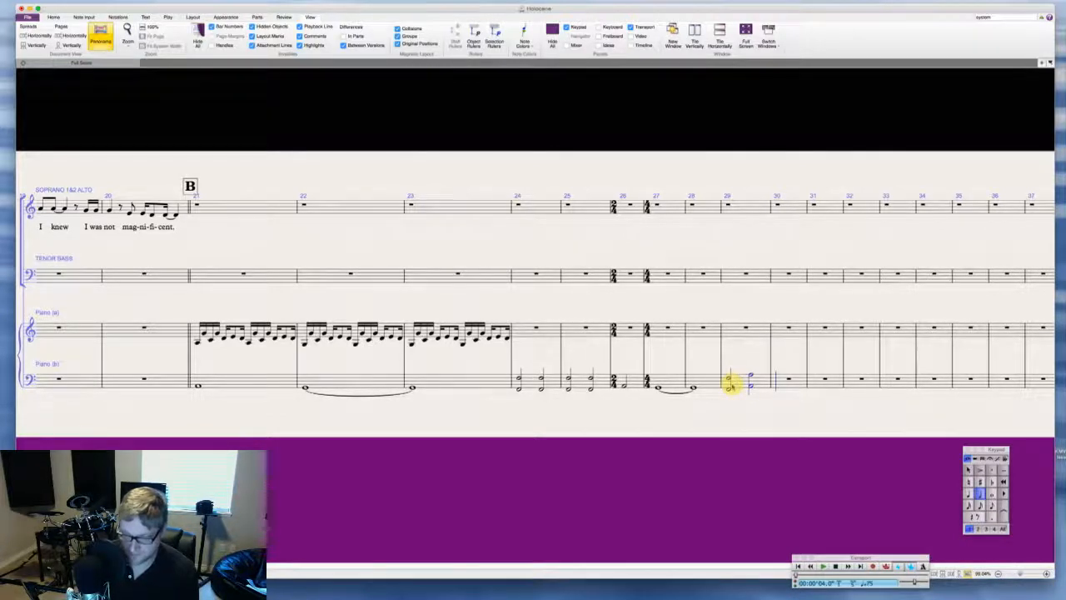
key(c)
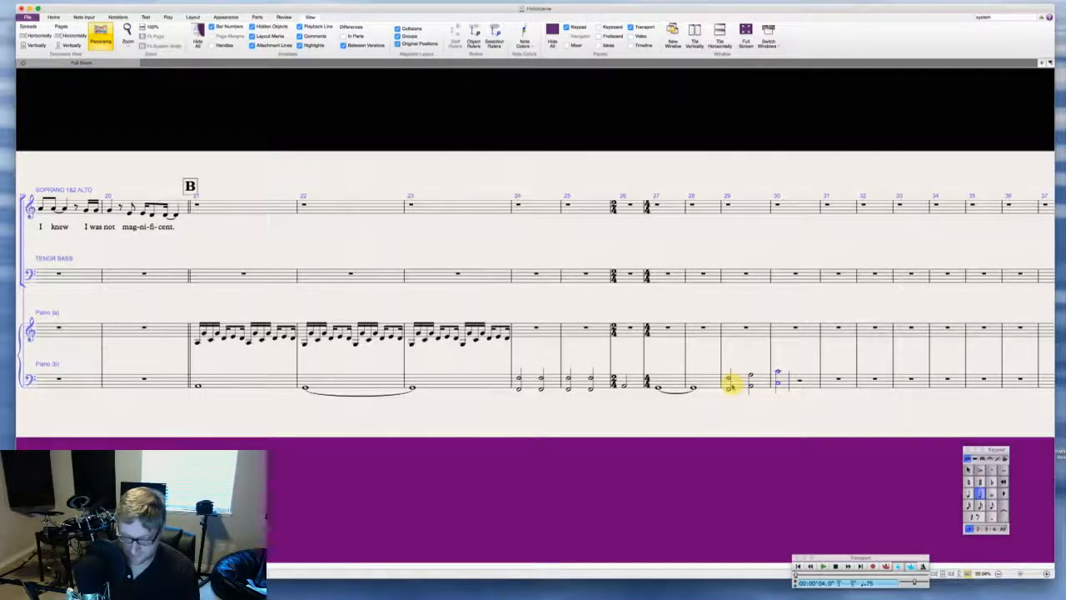
key(6)
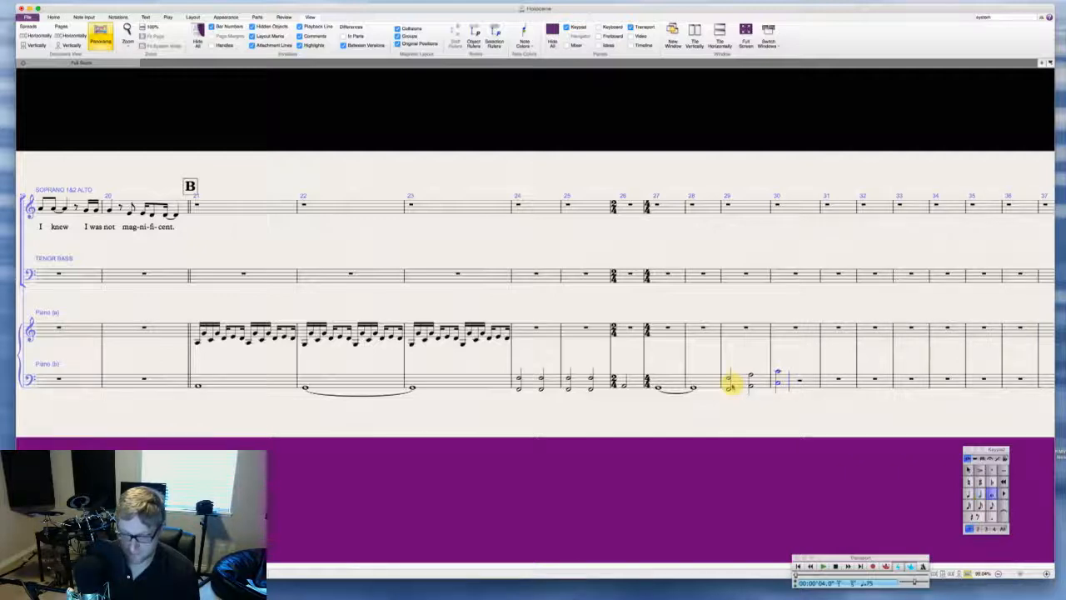
key(g)
key(Escape)
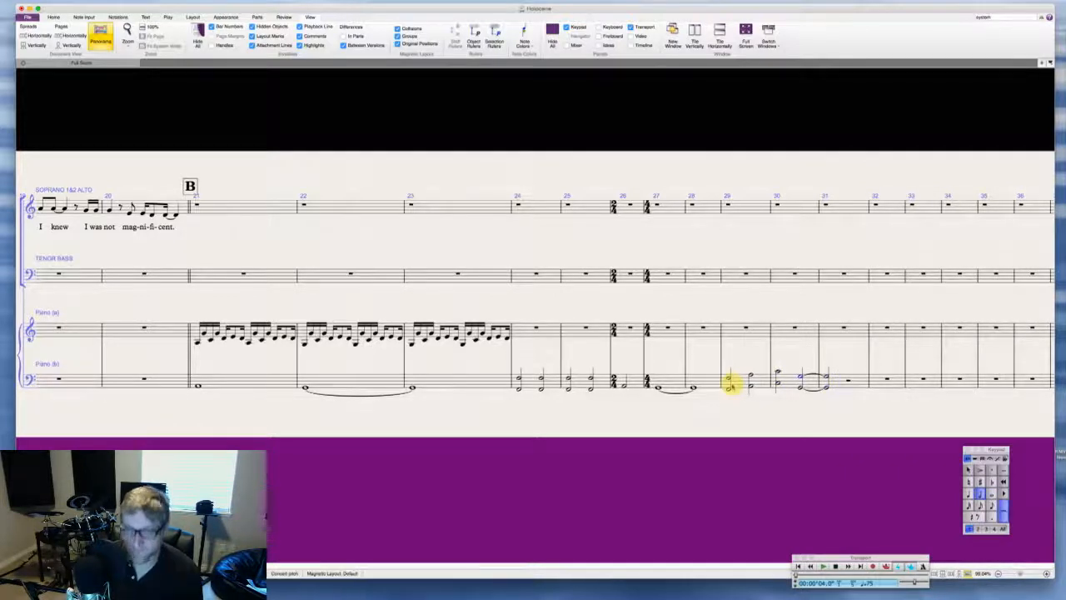
key(Escape)
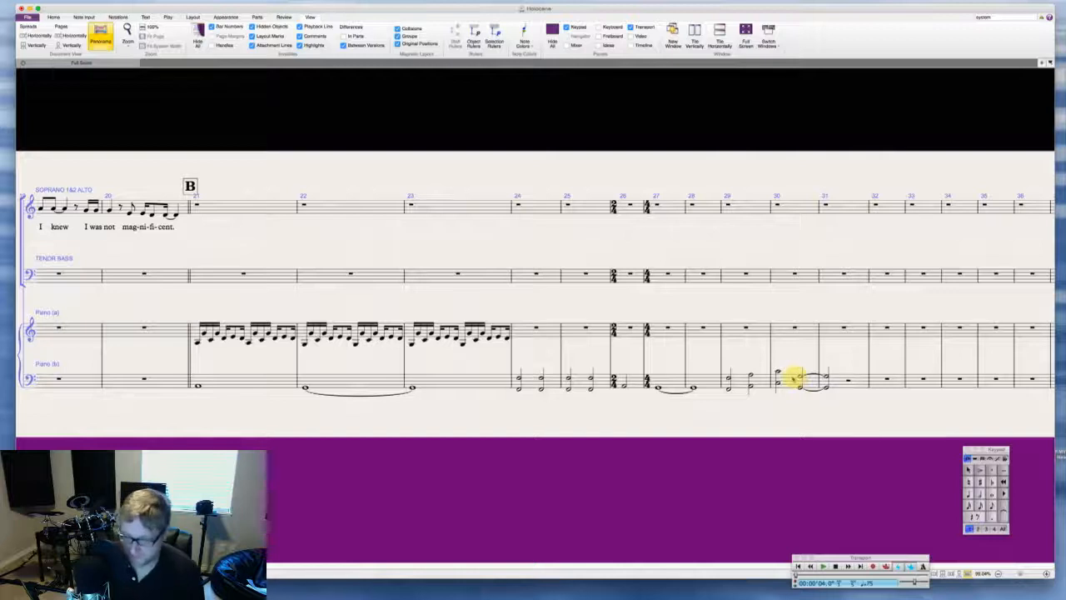
click(796, 208)
key(t)
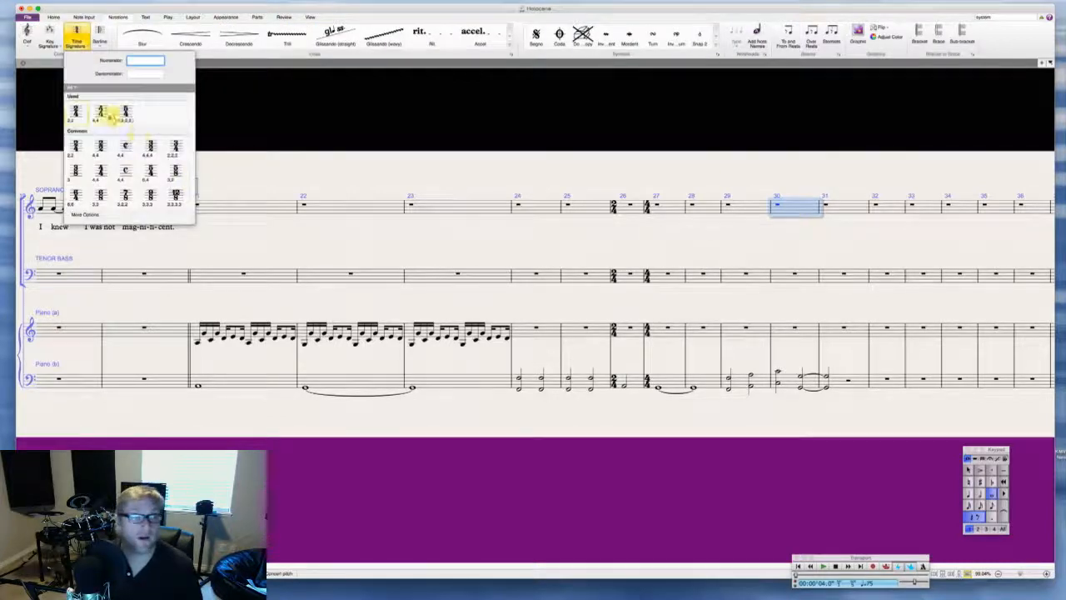
key(Escape)
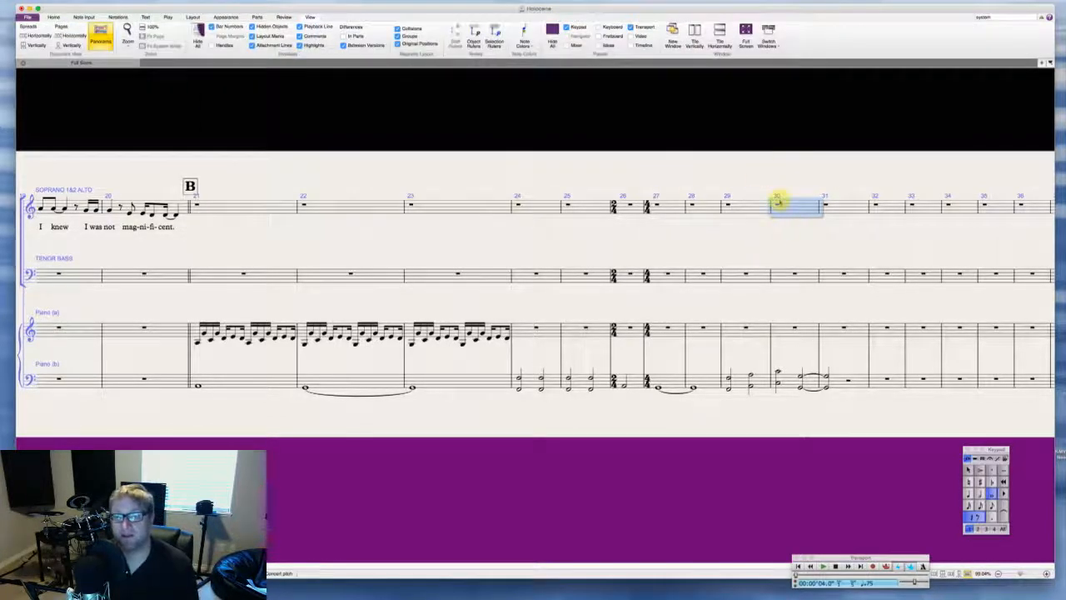
Step: Add a 2/4 time signature at bar 30
click(813, 178)
click(804, 204)
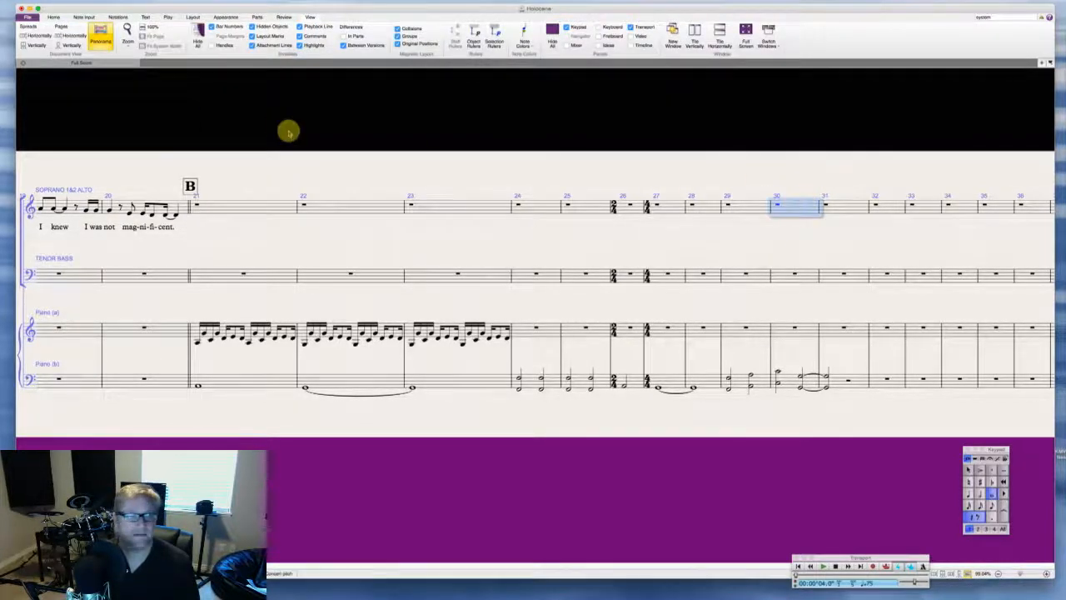
key(t)
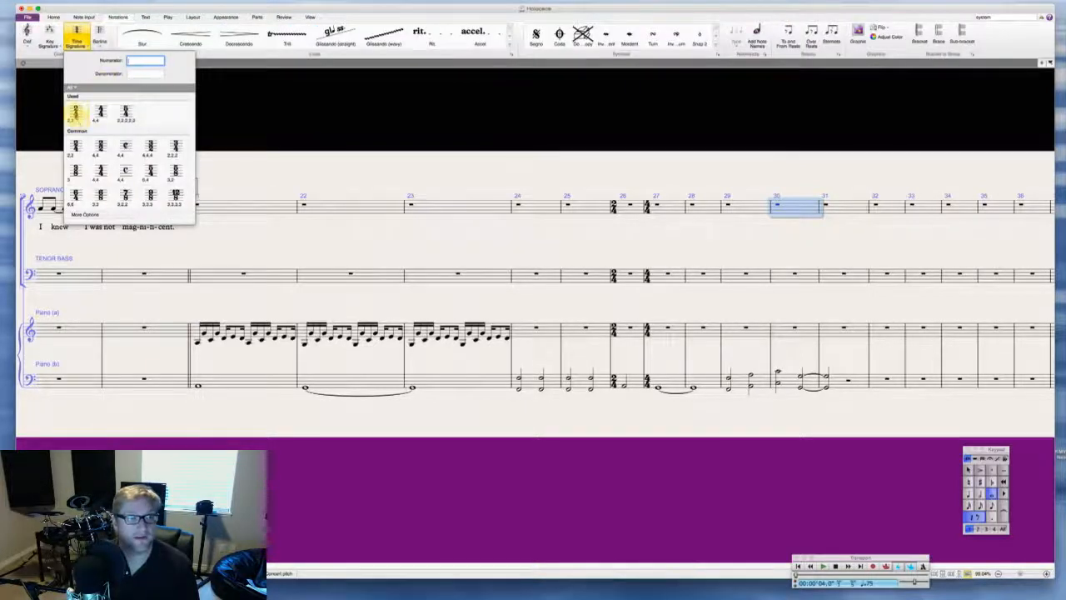
click(77, 115)
click(761, 182)
Step: Delete the extra 2/4 bar 31 so that 4/4 resumes right after bar 30
click(825, 210)
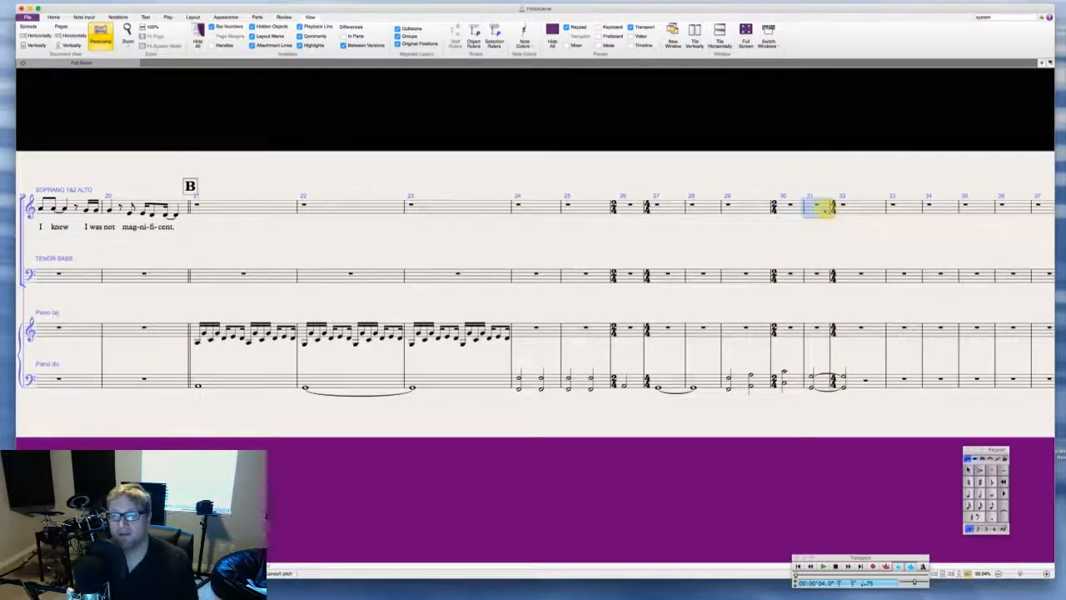
key(super+BackSpace)
key(Return)
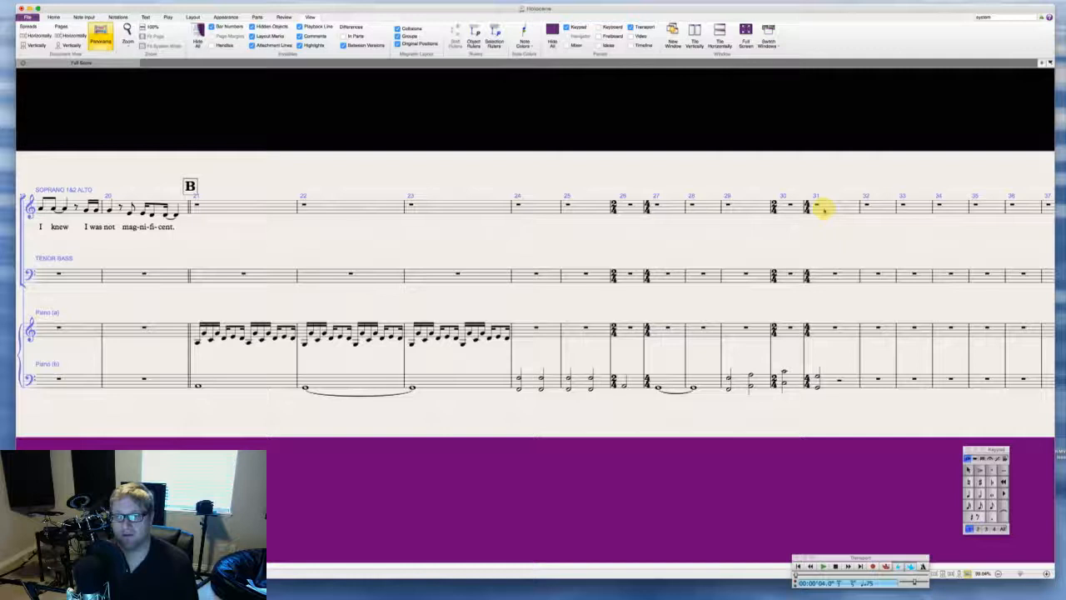
Step: Lengthen the G octave in bar 31 to whole notes and enter two half-note Gs in bar 32 of the lower piano staff
click(817, 377)
key(KP_6)
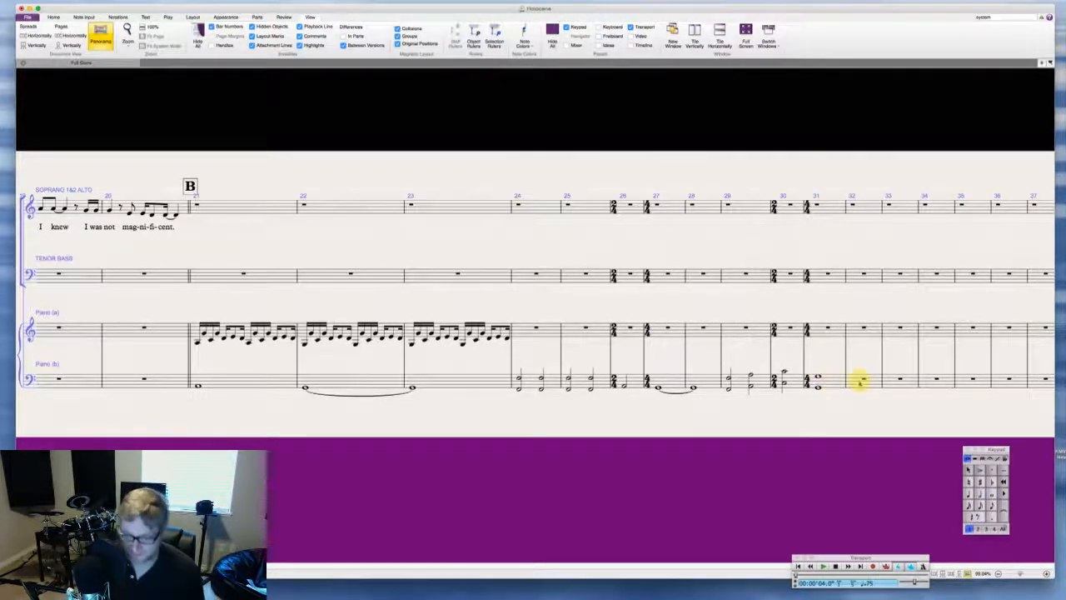
click(860, 381)
key(n)
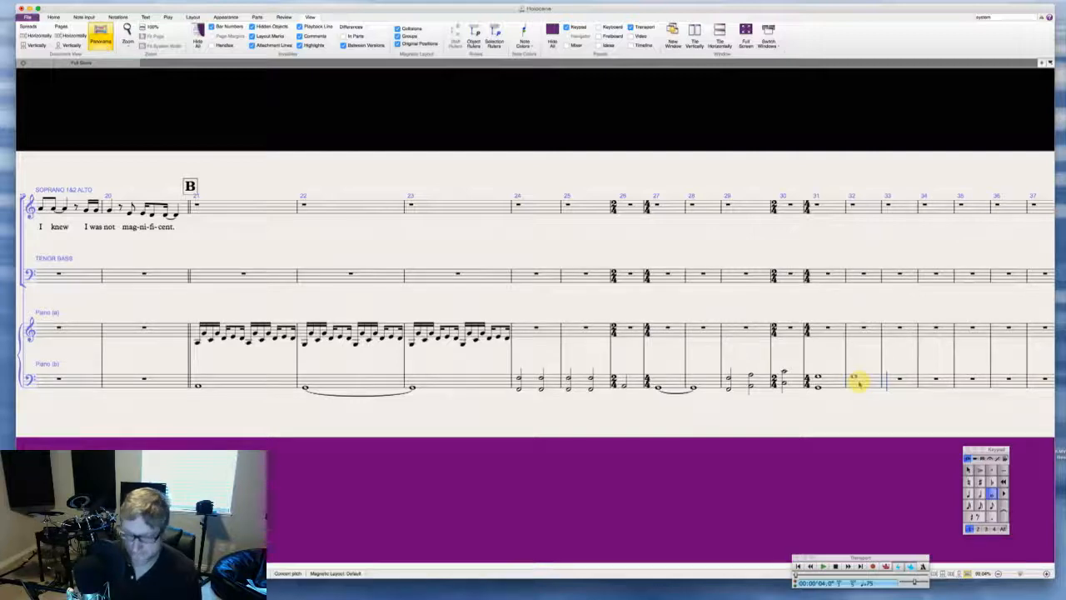
key(Left)
key(5)
key(r)
Step: Delete the upper G of the whole-note octave in bar 31 of the lower piano staff
key(Left)
key(Left)
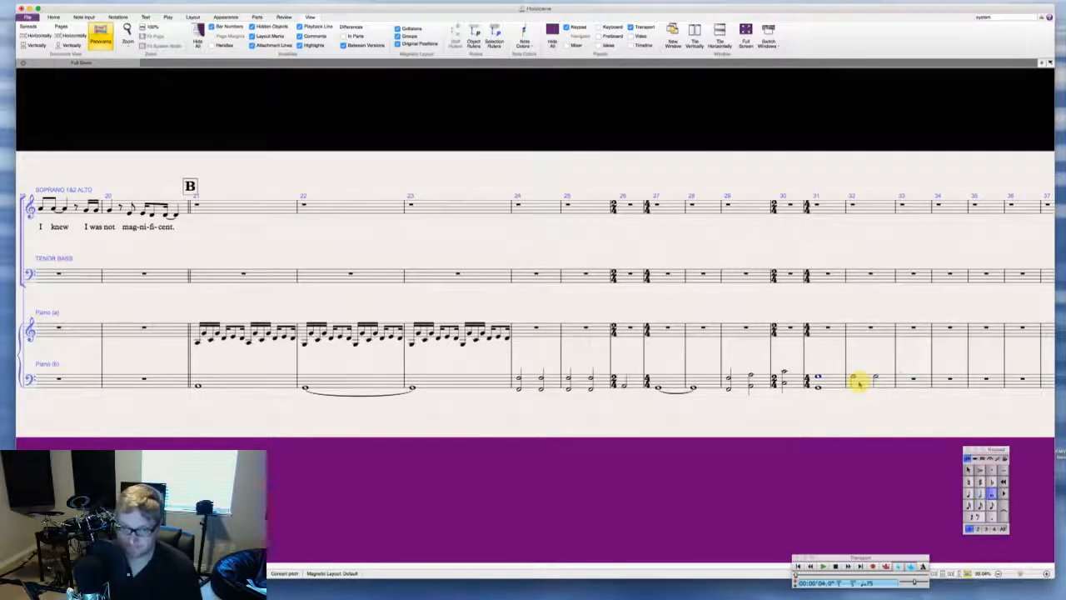
key(Delete)
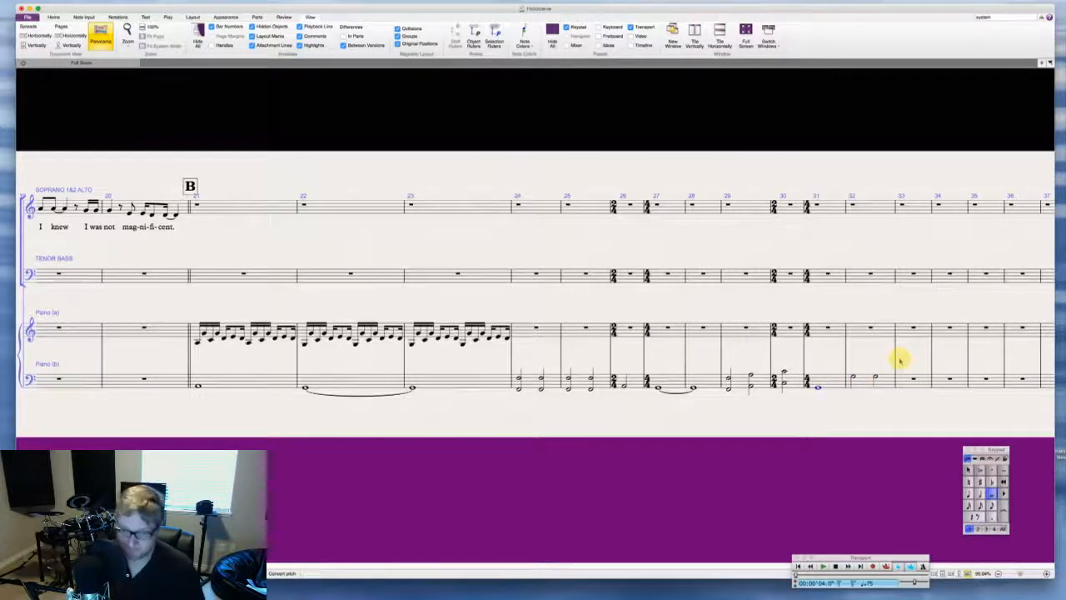
key(Escape)
Step: Add a 3/4 time signature at bar 33
scroll(899, 358, right, 5)
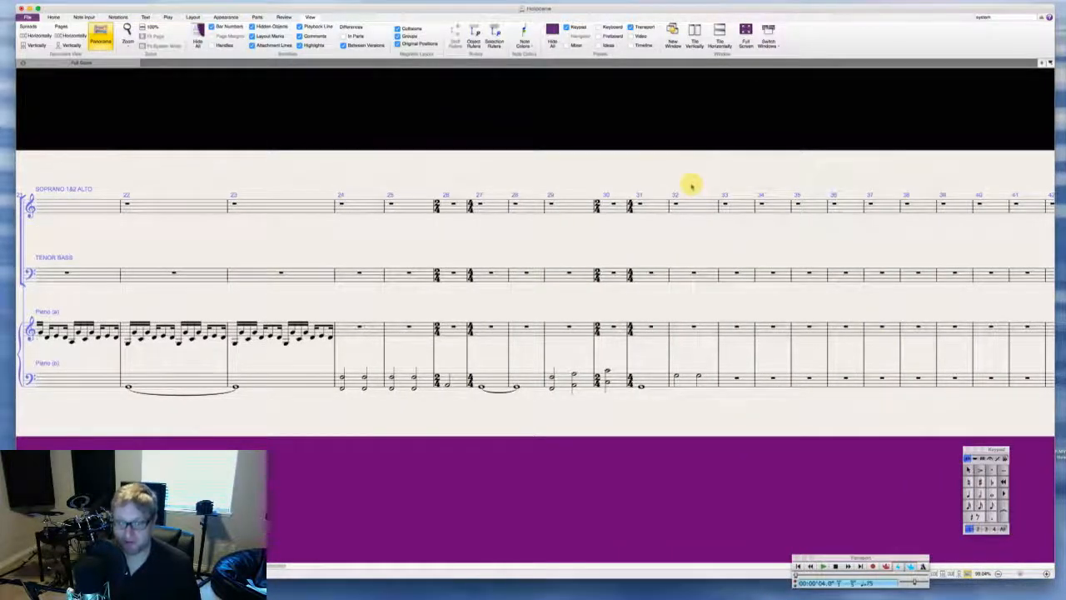
click(702, 208)
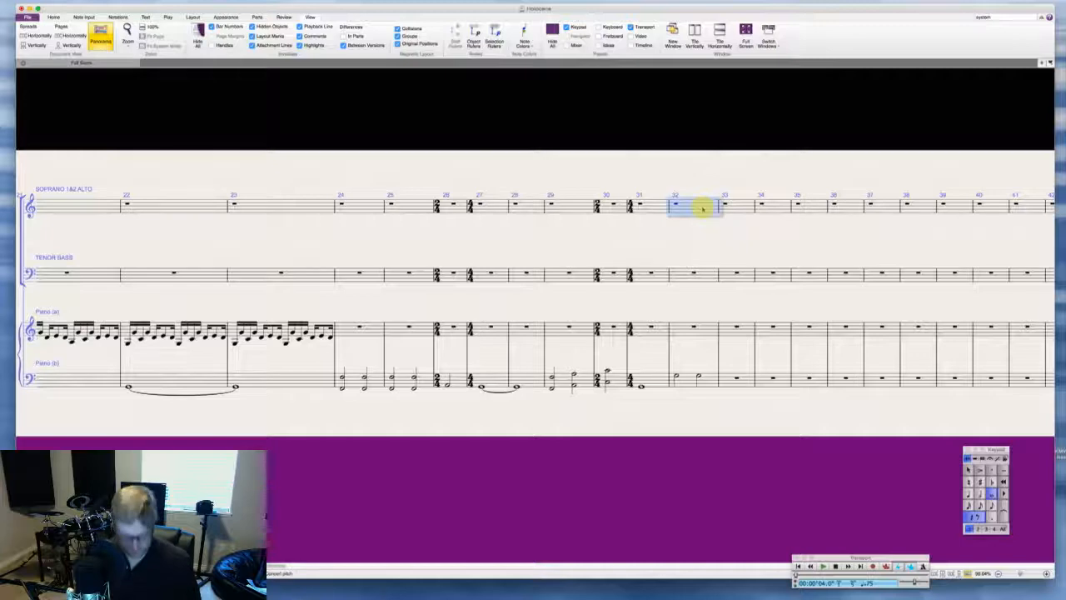
key(Escape)
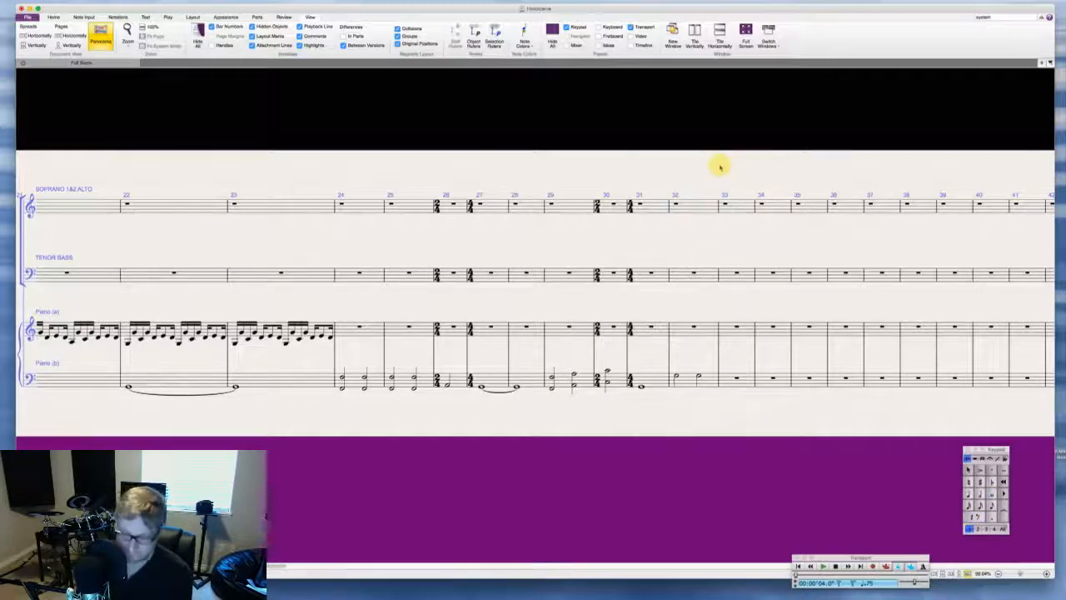
click(740, 212)
key(t)
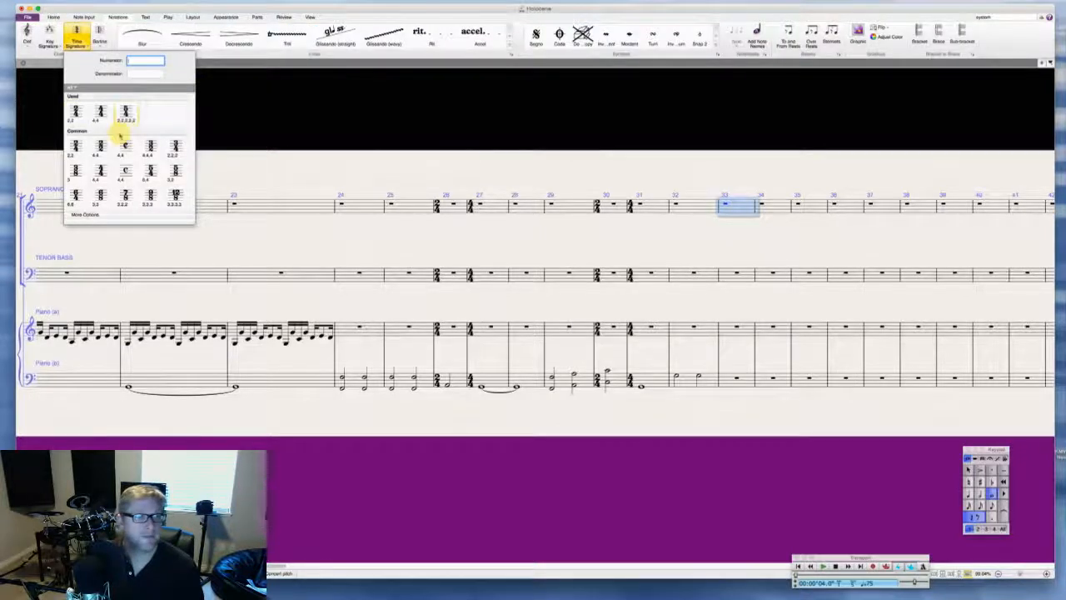
click(177, 147)
key(Escape)
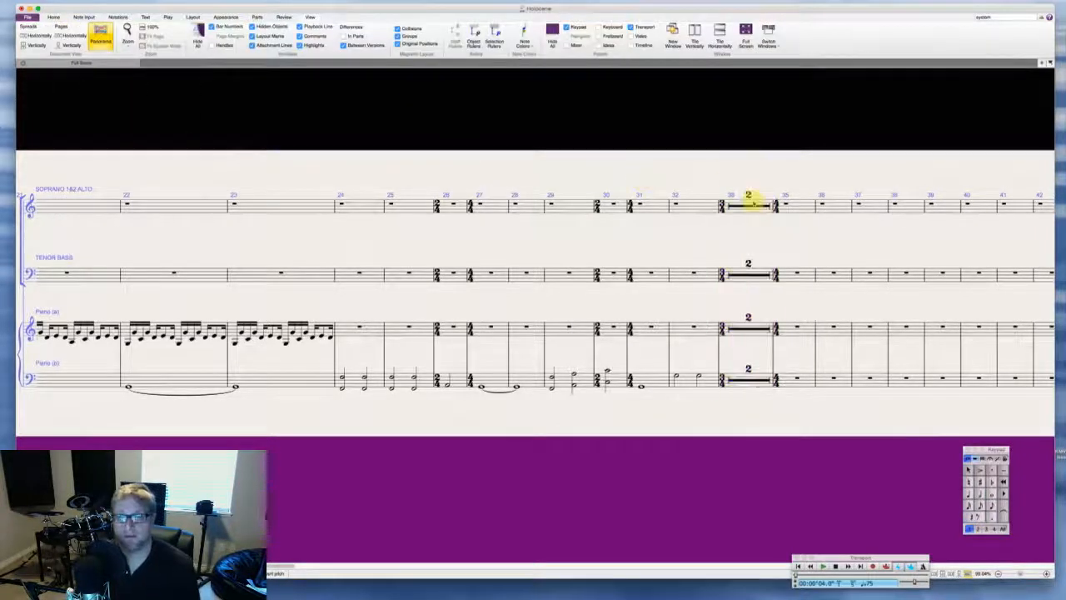
key(Escape)
Step: Delete the extra 3/4 bar 34 so that 4/4 resumes right after bar 33
click(780, 210)
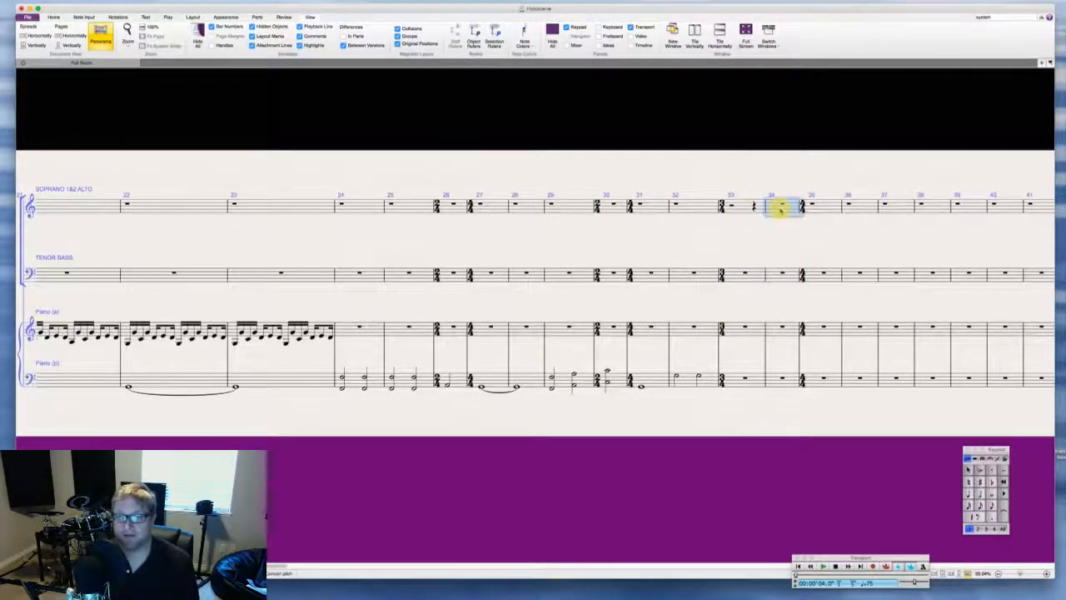
key(super+BackSpace)
key(Return)
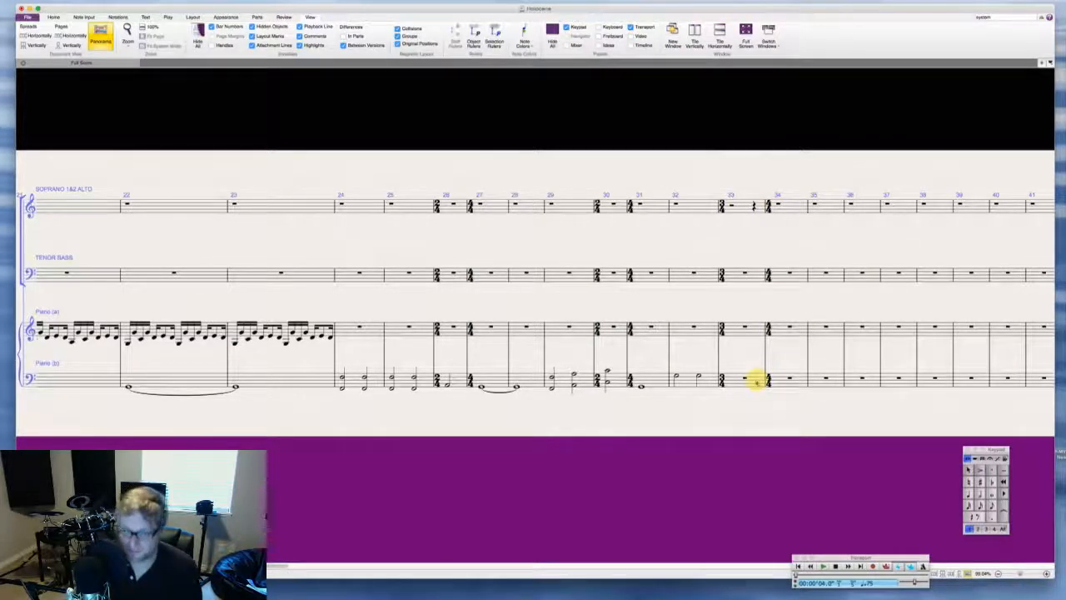
Step: Enter quarter notes G, F, G in bar 33 and a whole-note low C in bar 34 of the lower piano staff
click(750, 380)
key(4)
key(g)
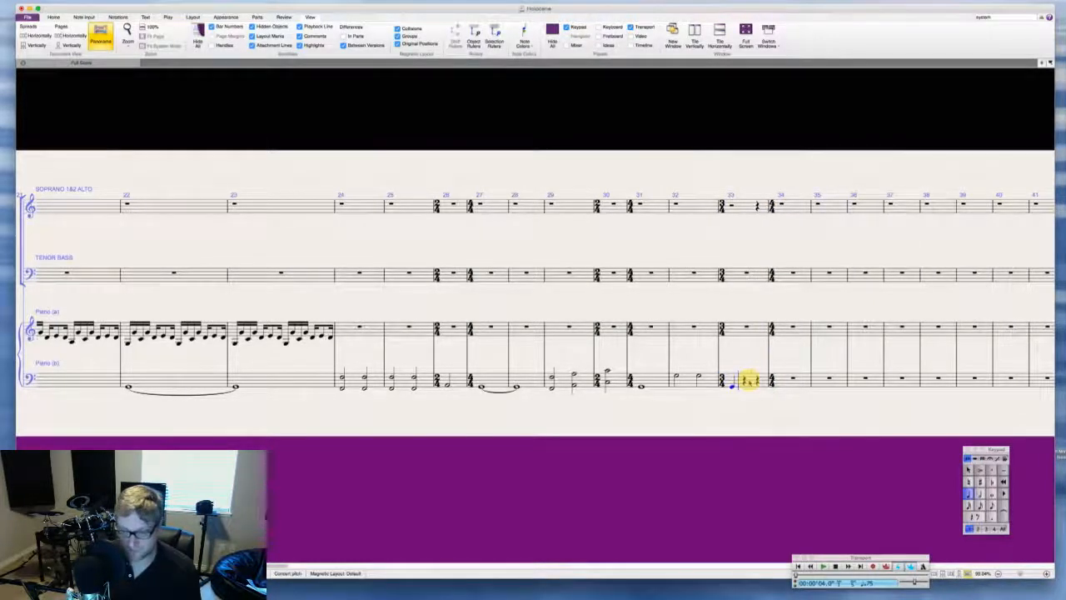
key(f)
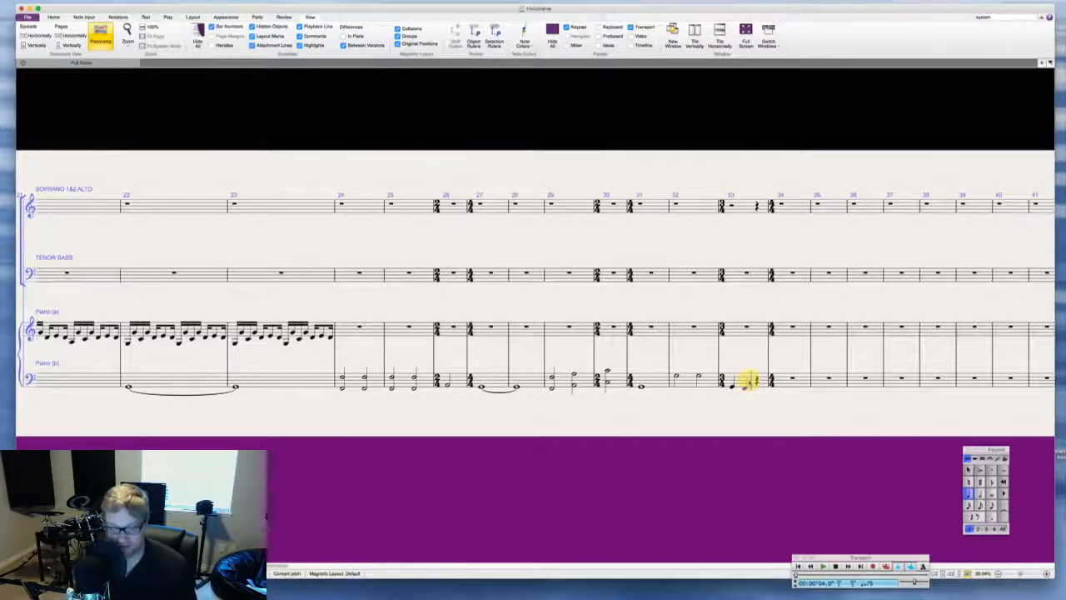
key(g)
key(6)
key(c)
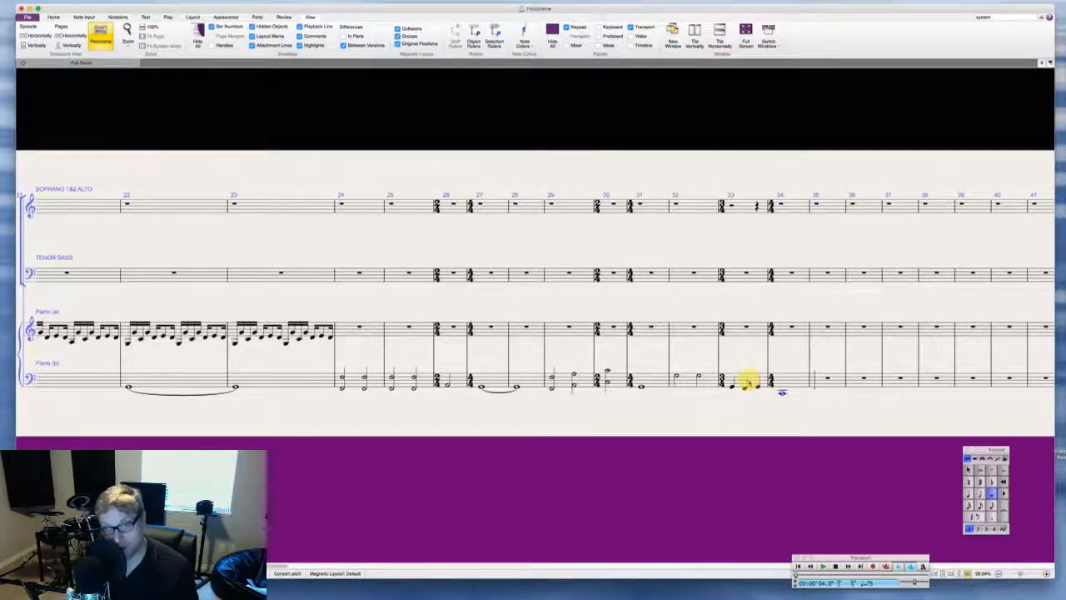
key(Escape)
key(Escape)
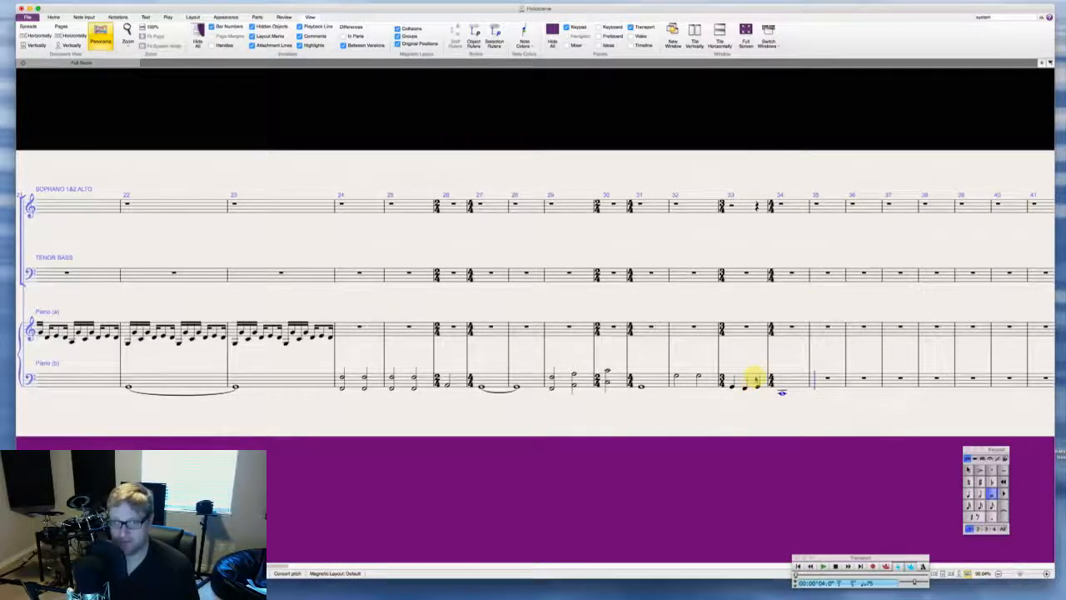
Step: Insert a double barline at the end of bar 34 and add rehearsal mark C at bar 35
right_click(801, 180)
mouse_move(820, 190)
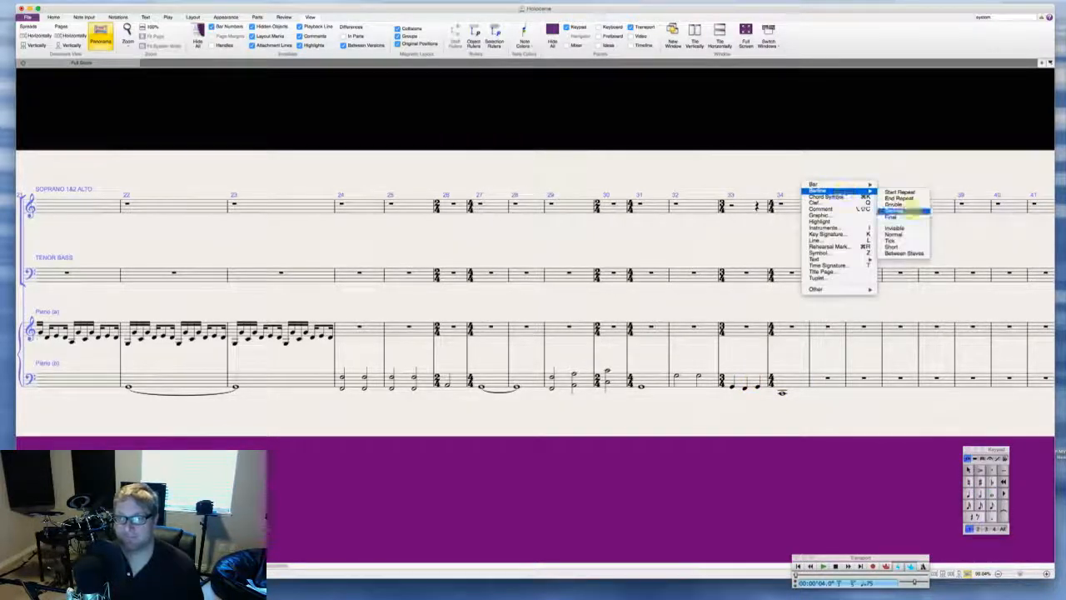
click(905, 206)
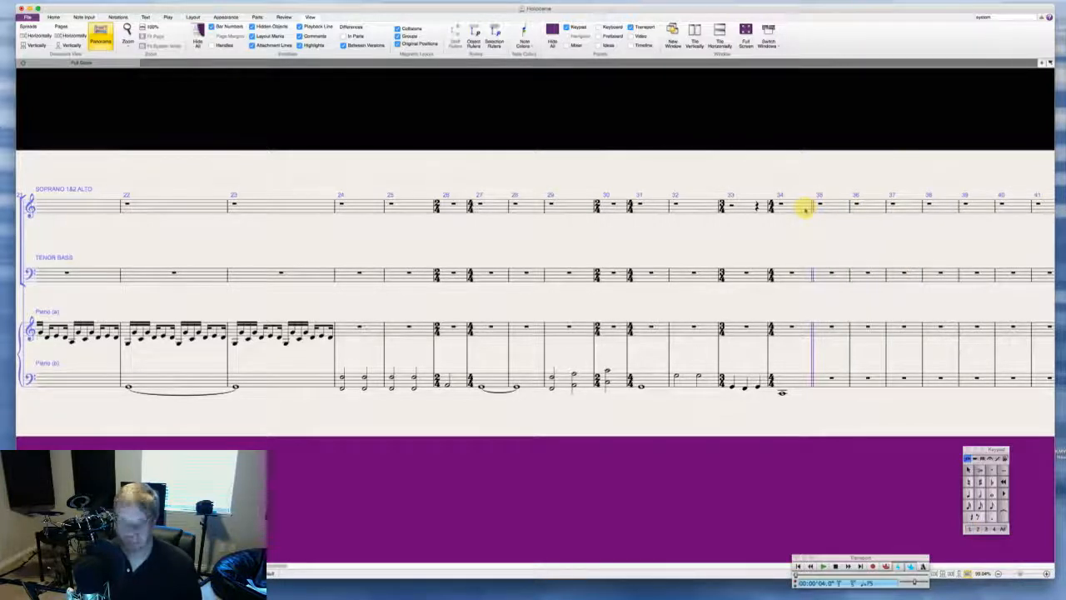
key(super+r)
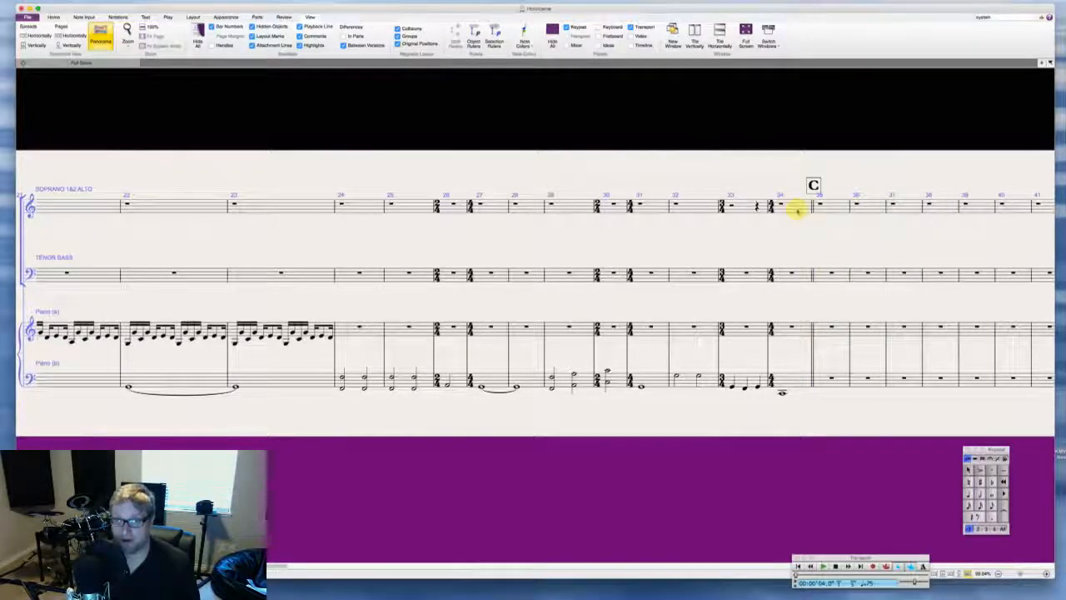
Step: Add the octave below to the whole-note C in bar 34 of the lower piano staff
click(795, 378)
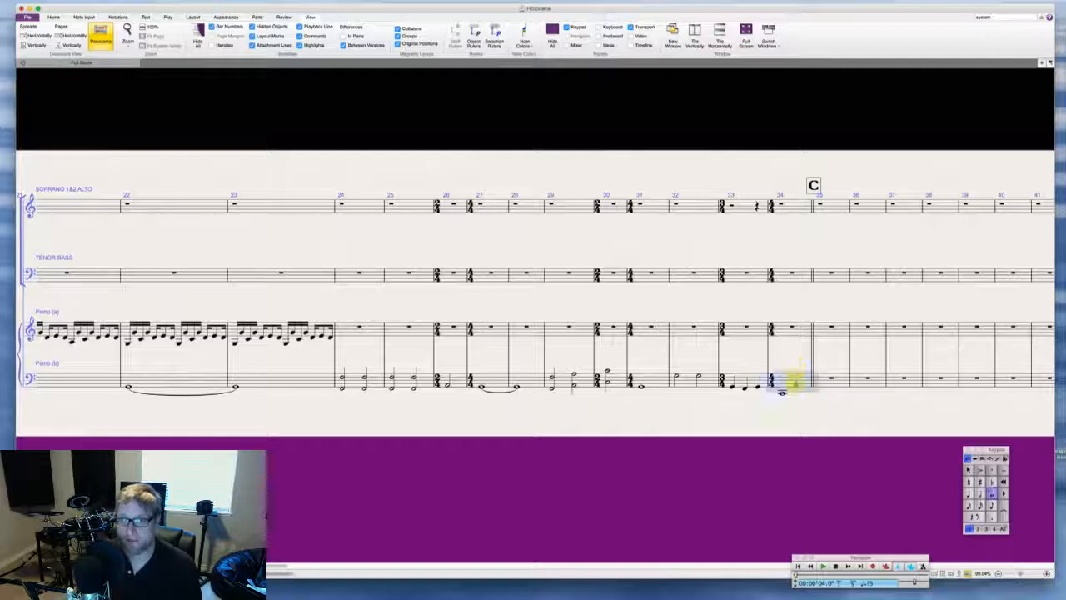
key(Escape)
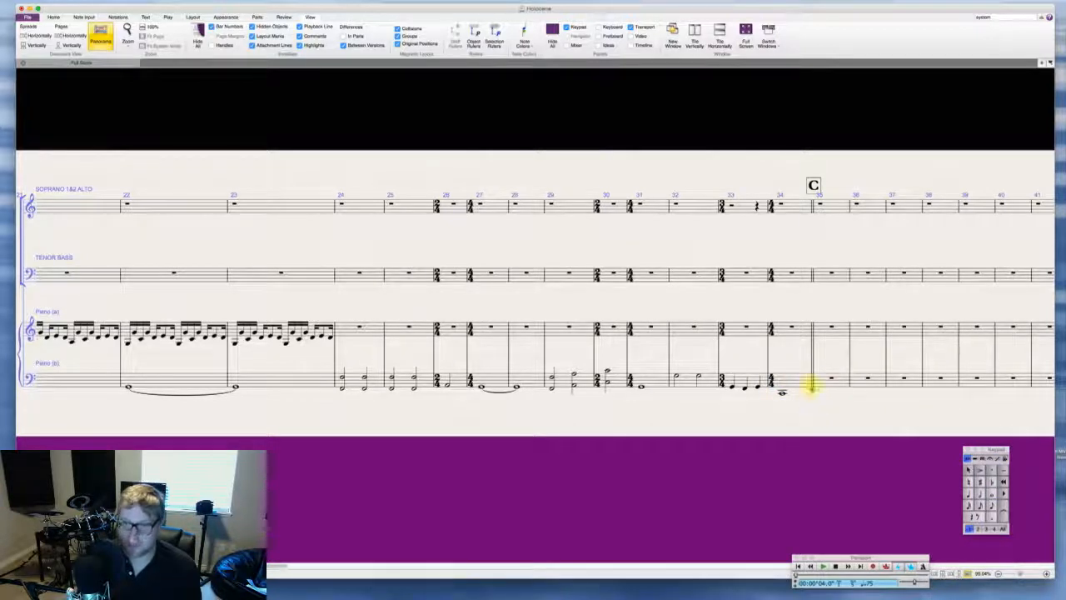
click(800, 382)
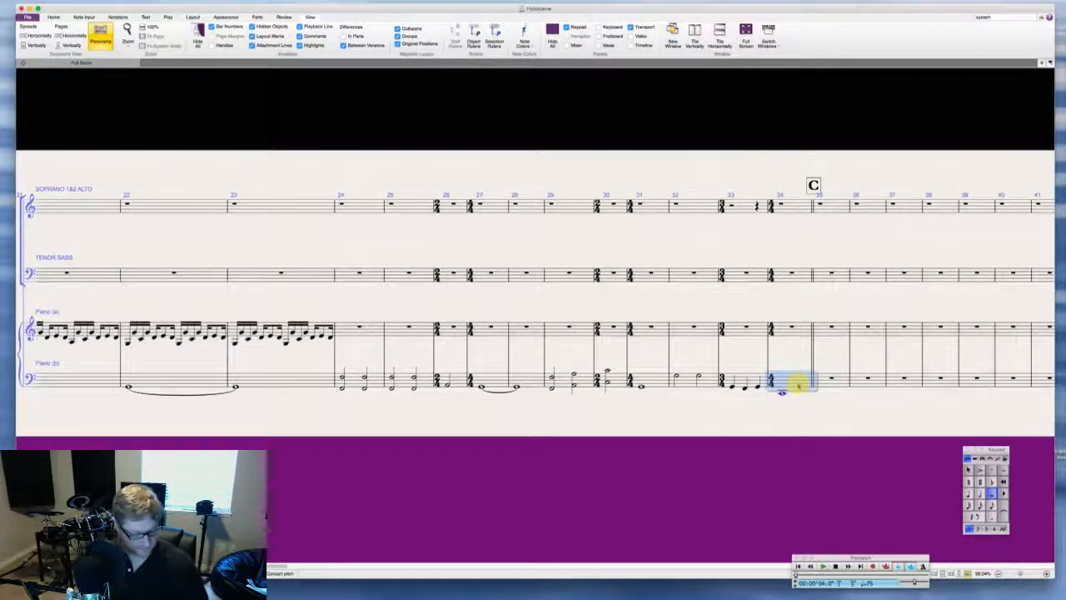
key(Escape)
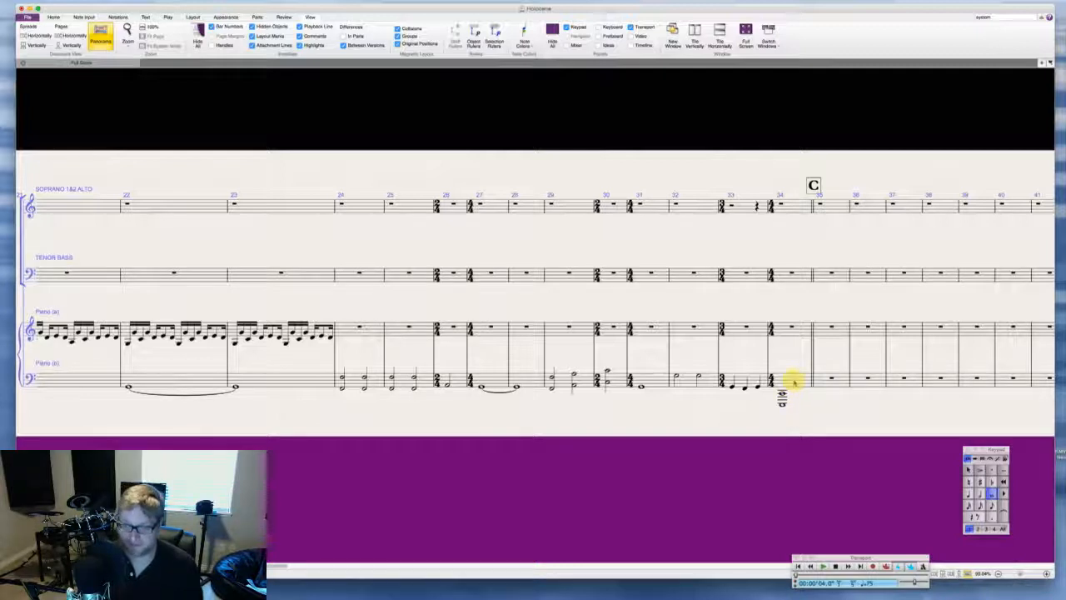
Step: Add a fermata to the whole-note C octave in bar 34 of the lower piano staff
click(794, 382)
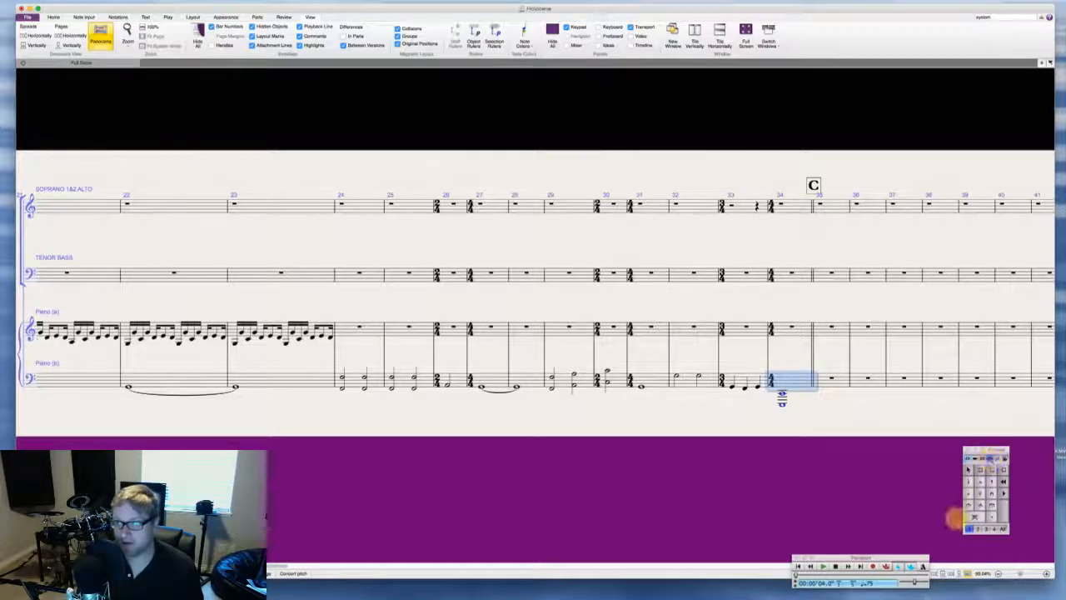
click(970, 504)
key(Escape)
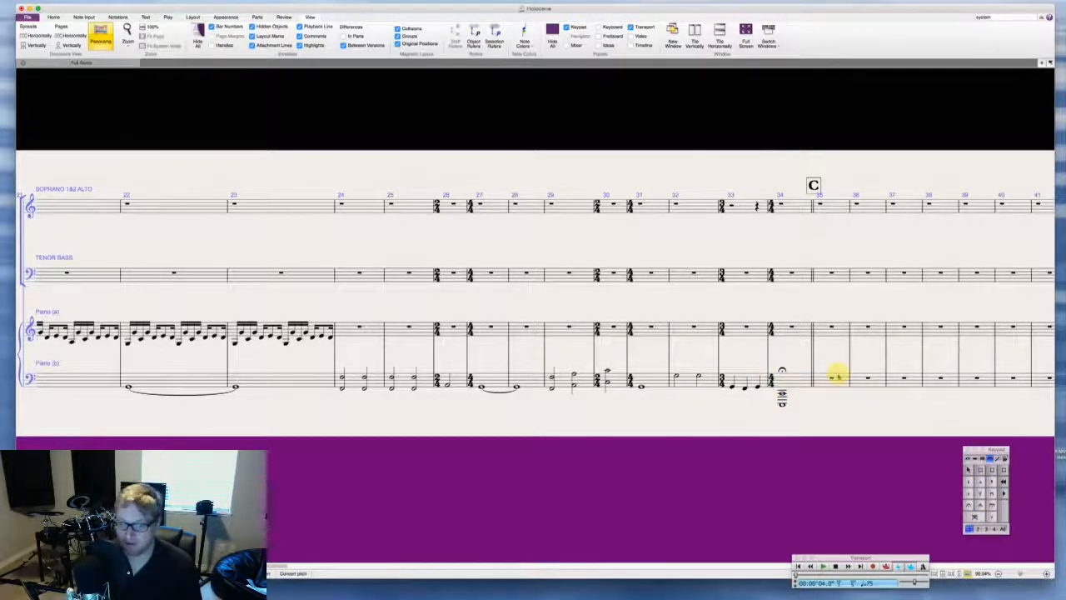
click(794, 332)
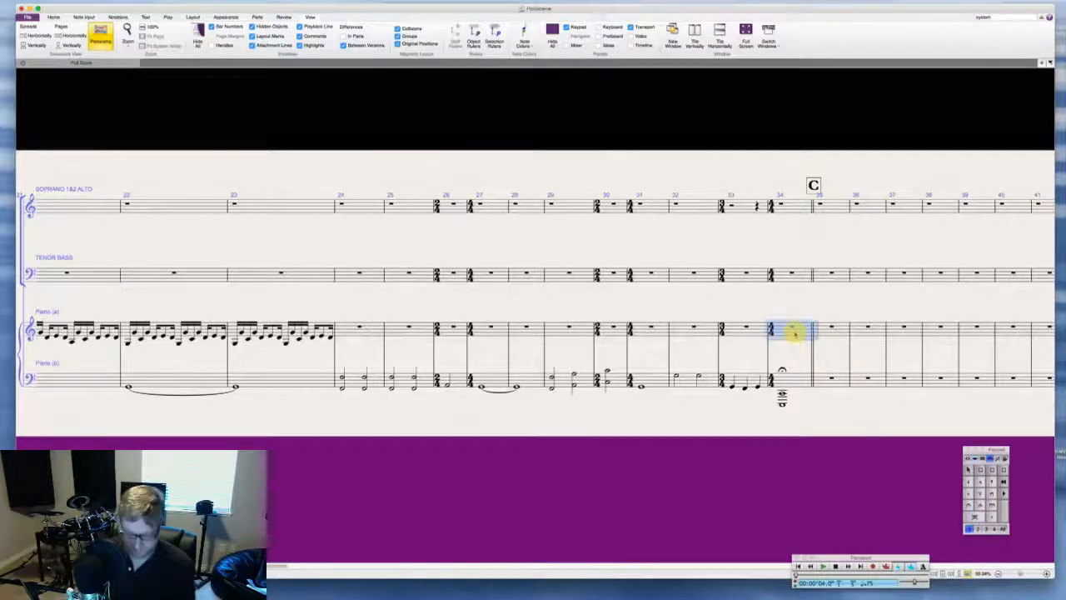
key(2)
key(a)
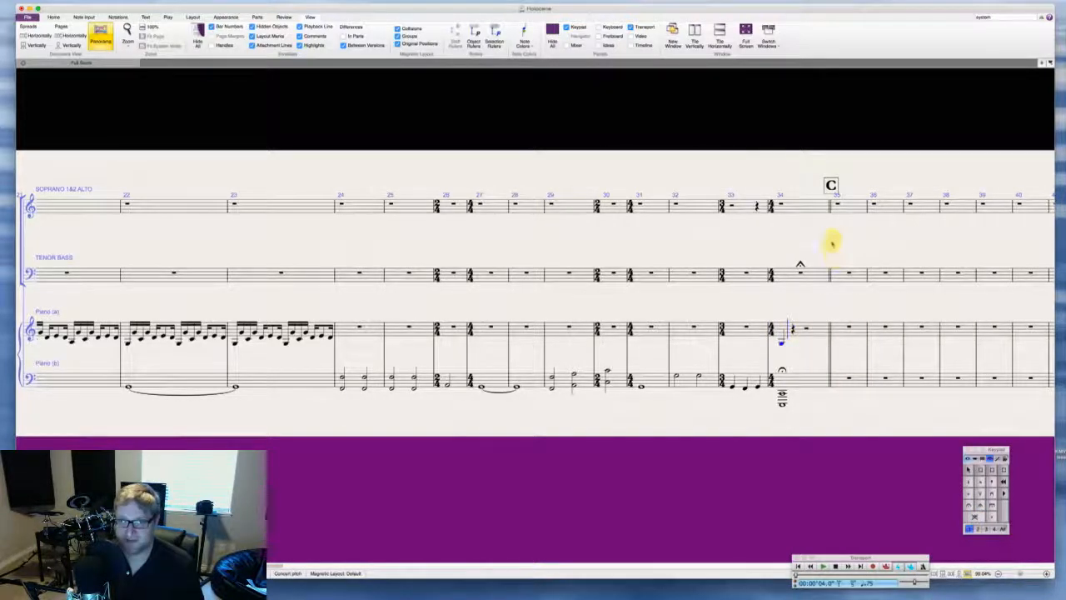
key(Escape)
key(Escape)
key(super+z)
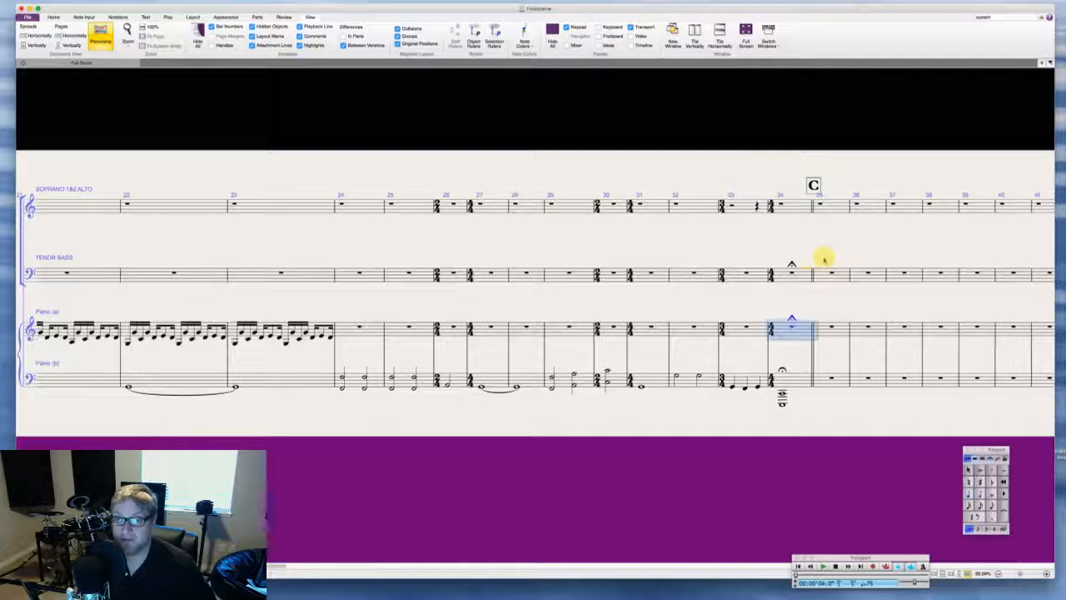
key(super+z)
key(Escape)
Step: Enter eight sixteenth notes starting on low G across the first two beats of bar 34 in the upper piano staff
click(795, 331)
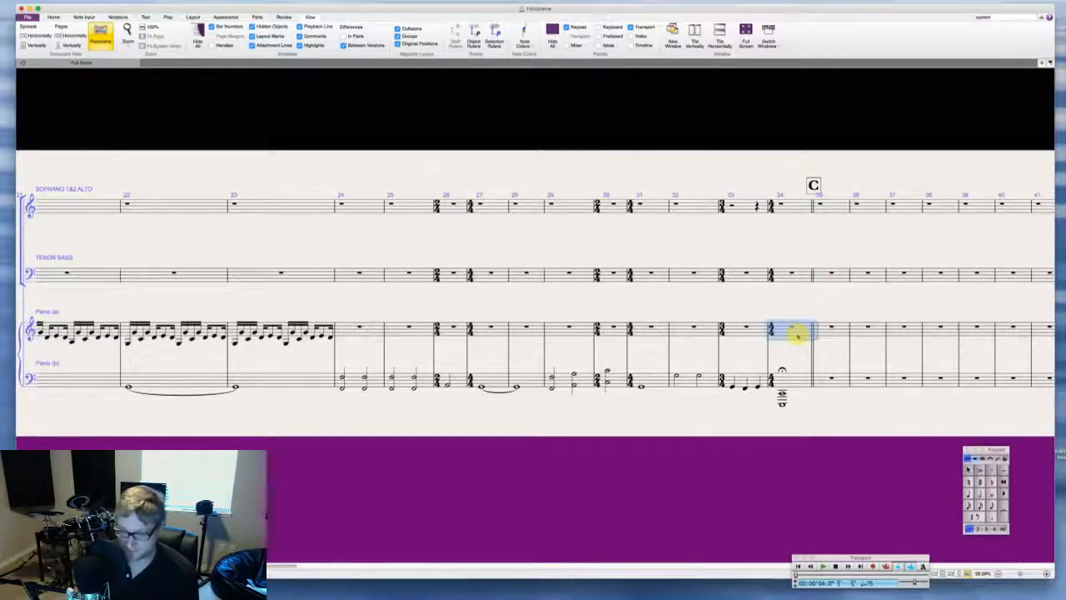
key(KP_2)
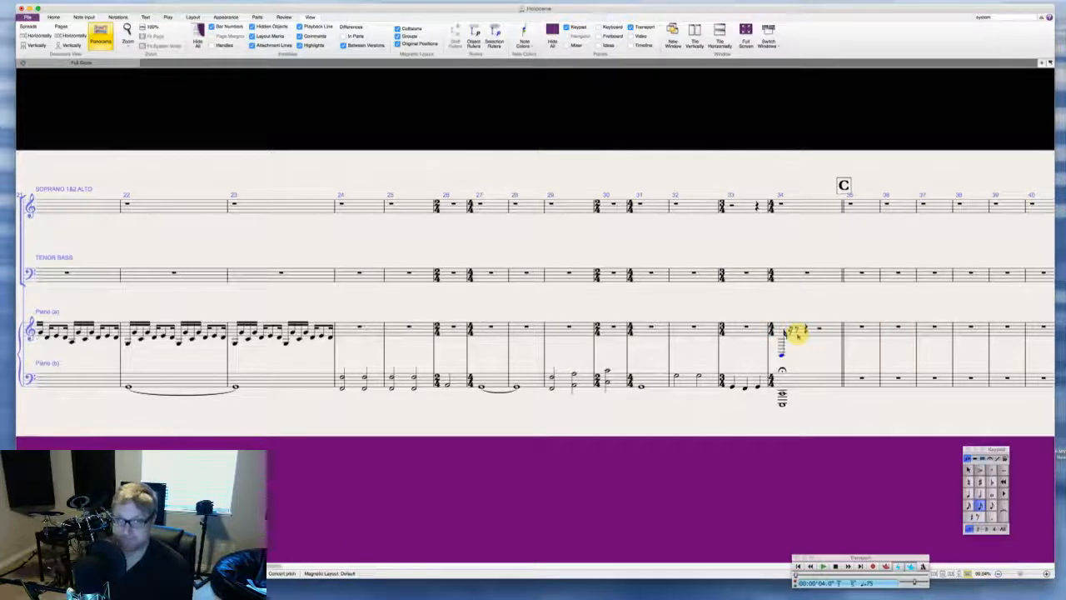
key(super+Up)
key(g)
key(super+Up)
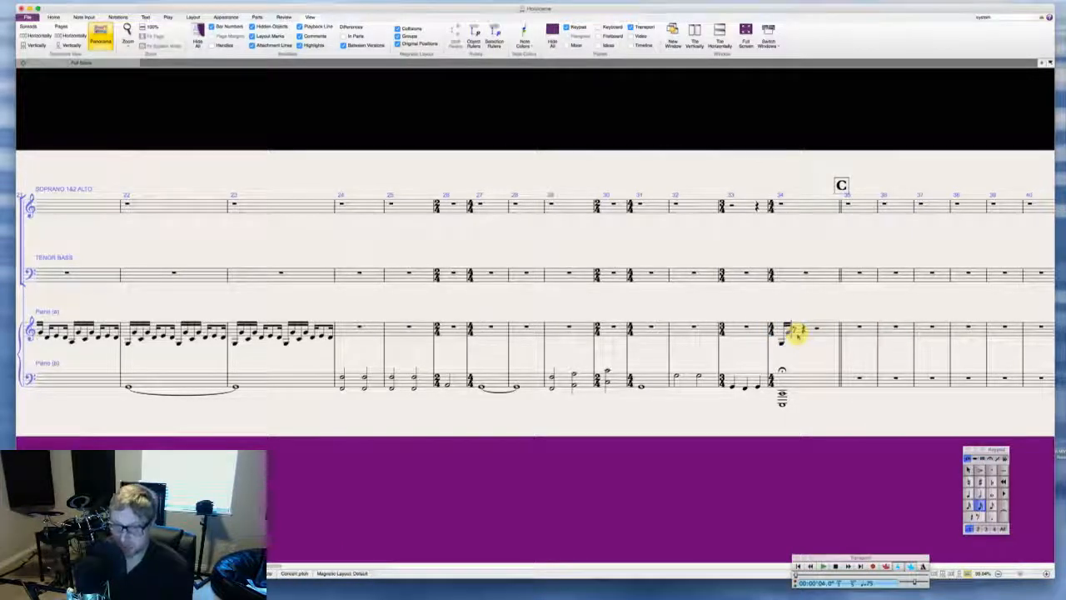
key(d)
key(g)
key(d)
key(e)
key(d)
key(e)
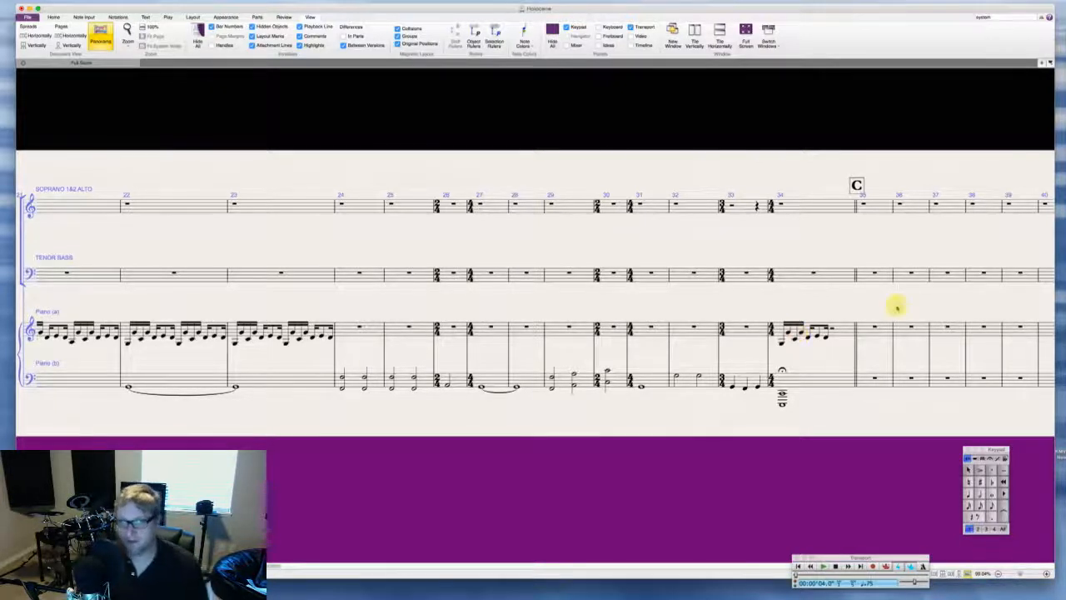
Step: Enter a half-note G on beat 3 of bar 34 in the upper piano staff and add a fermata to it
click(831, 329)
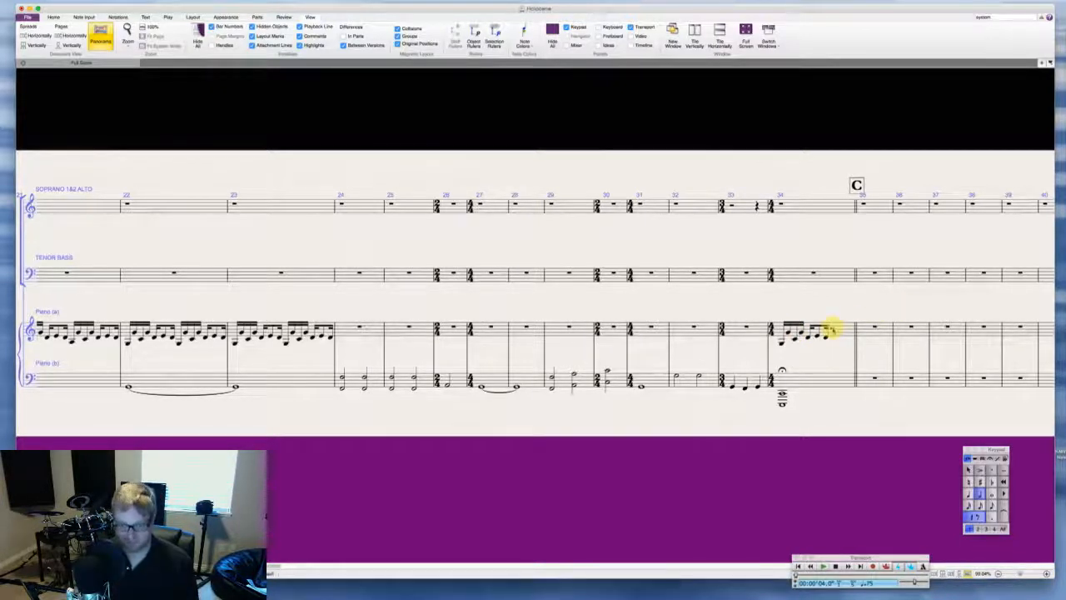
key(g)
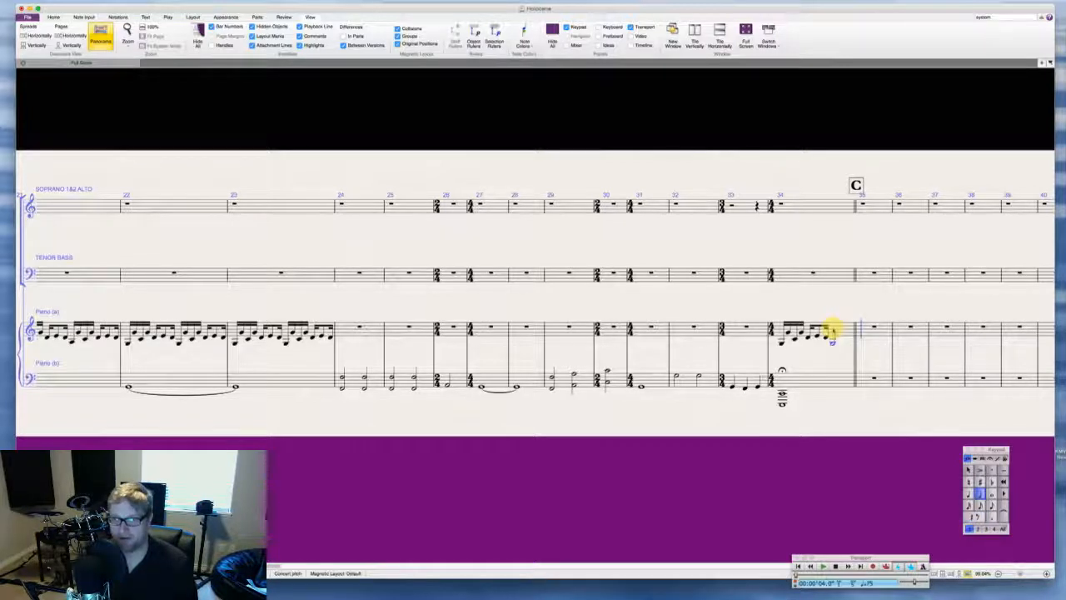
key(Escape)
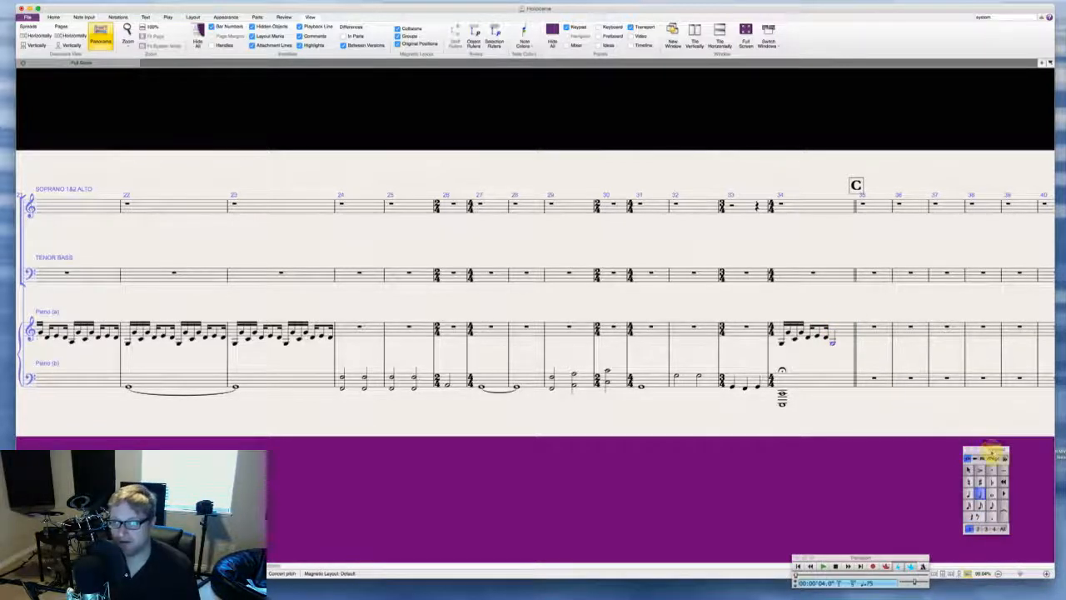
click(994, 457)
key(Escape)
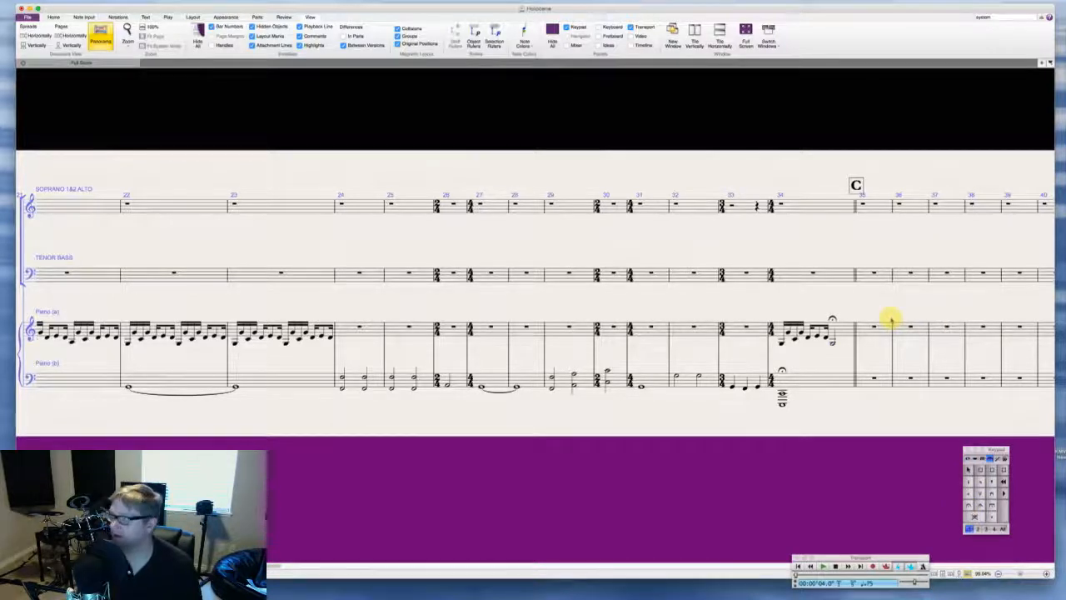
scroll(891, 320, right, 2)
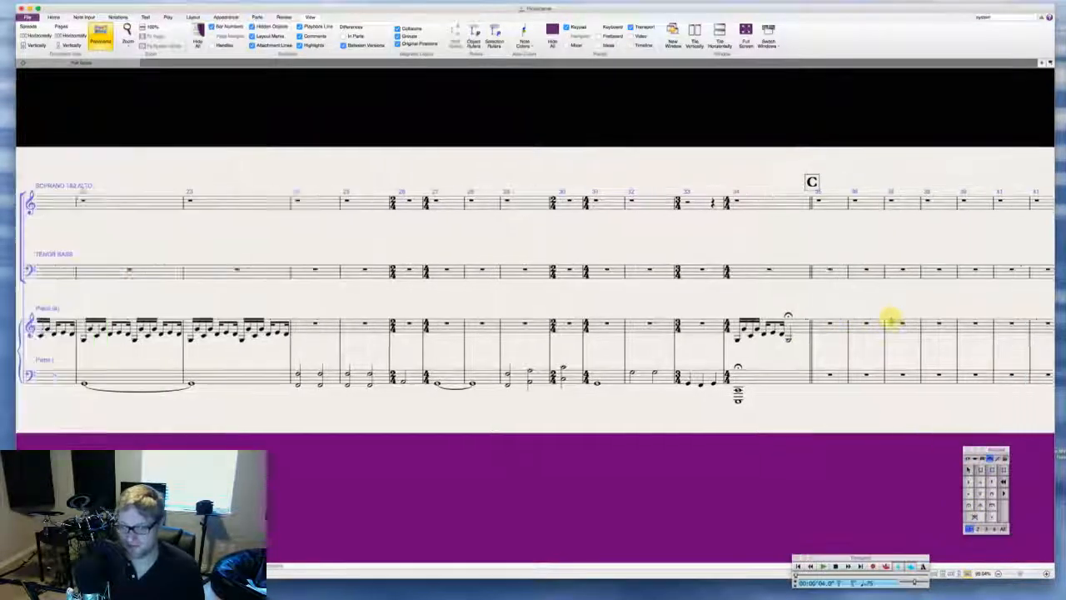
scroll(891, 319, up, 1)
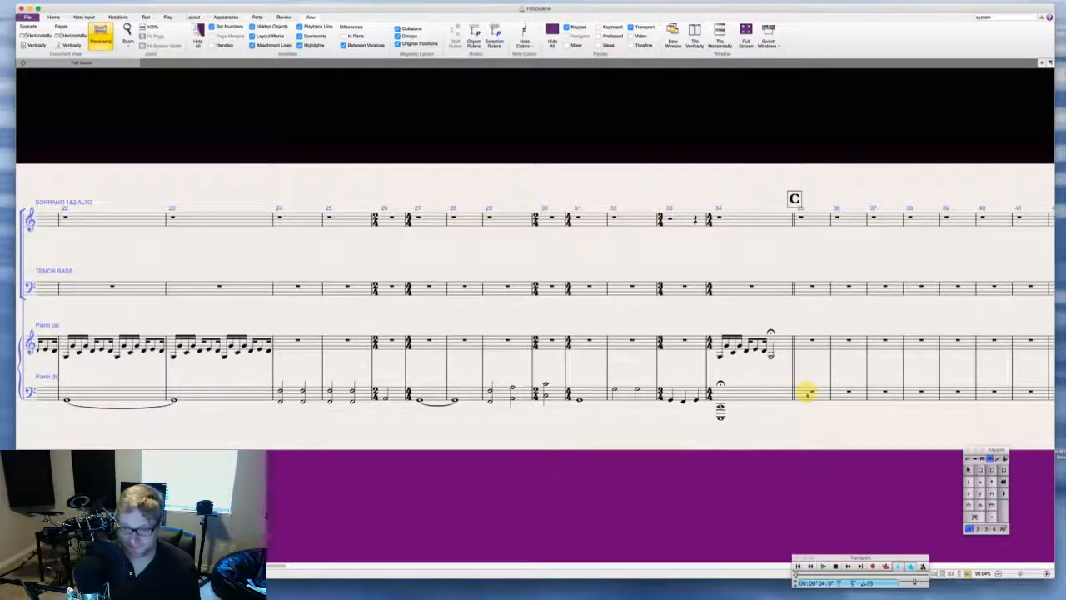
click(811, 335)
key(super+v)
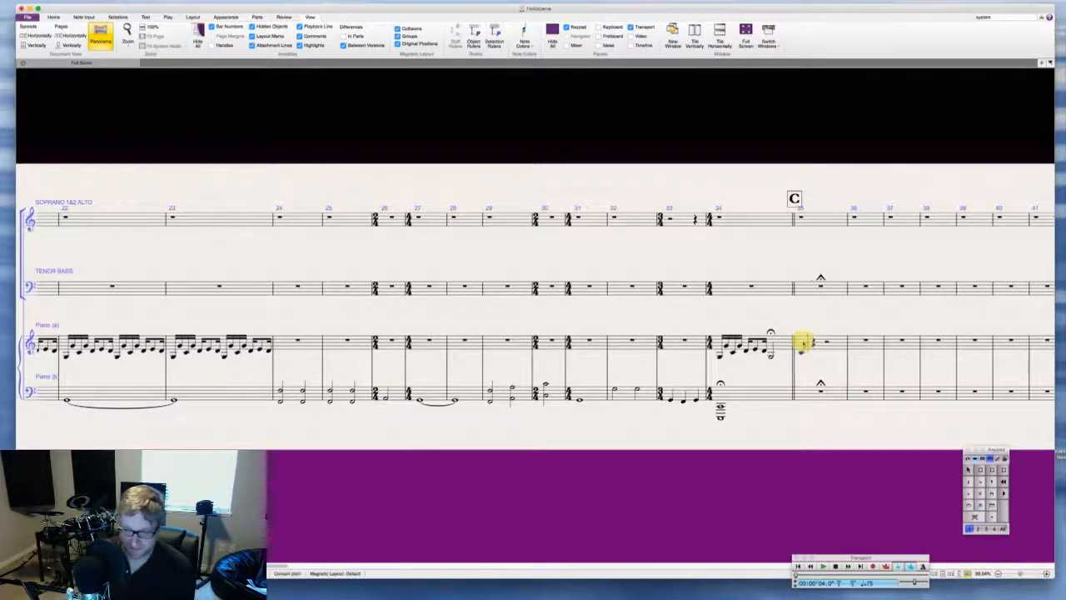
key(g)
key(KP_2)
key(e)
key(e)
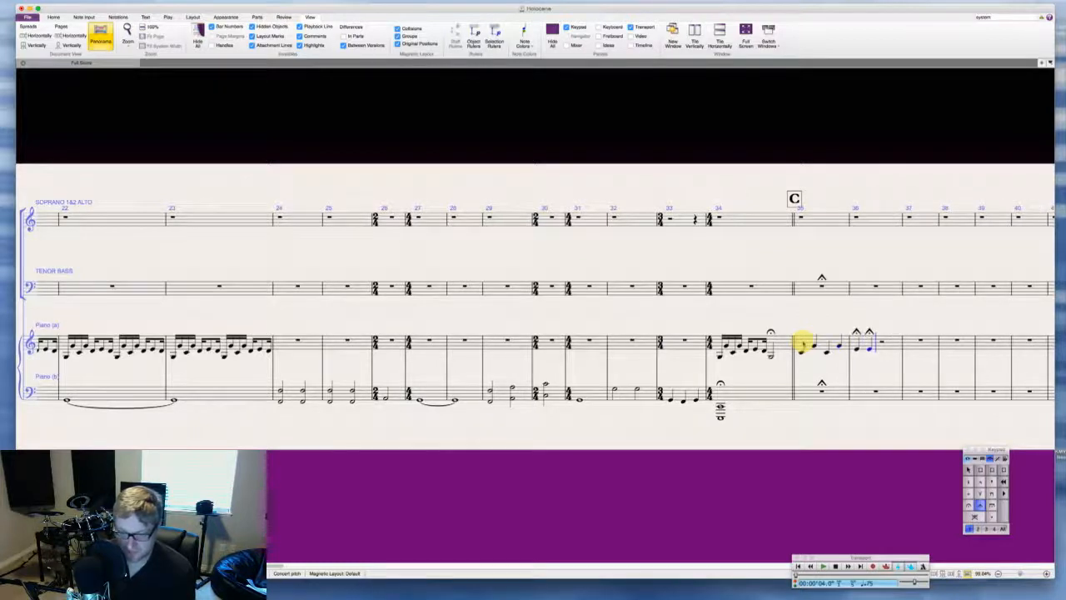
drag(816, 340, 888, 343)
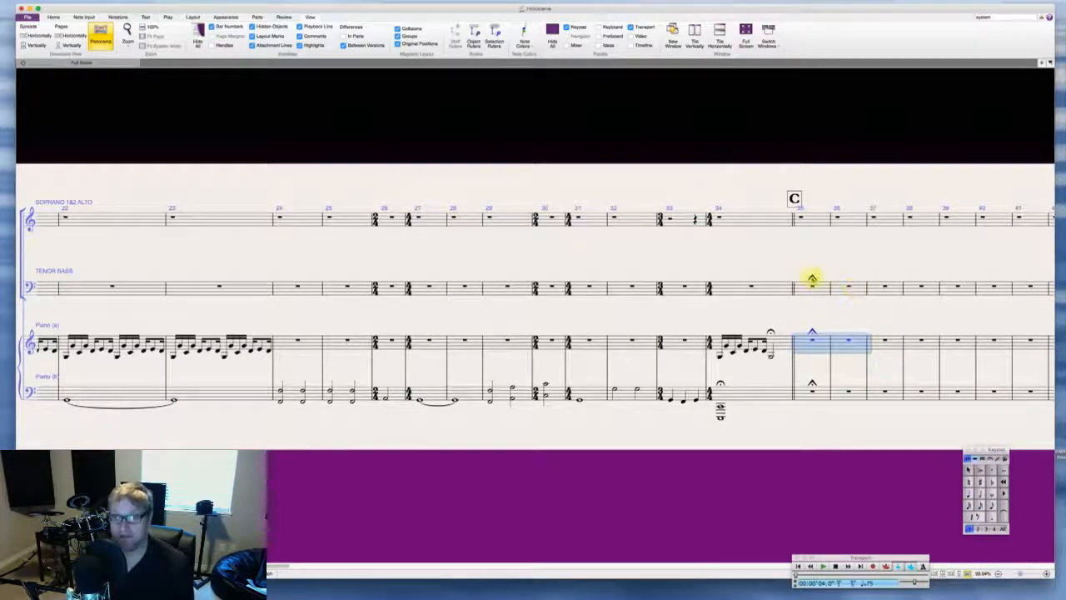
key(Delete)
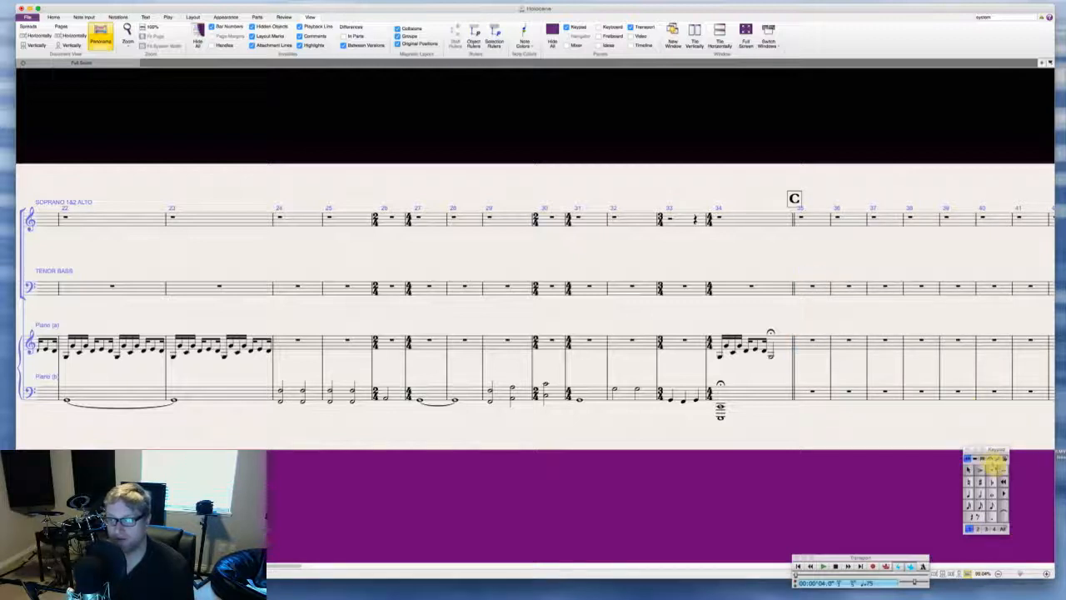
Step: Enter a sixteenth-note figure on C, G and E across the first two beats of bar 35 in the upper piano staff
click(806, 348)
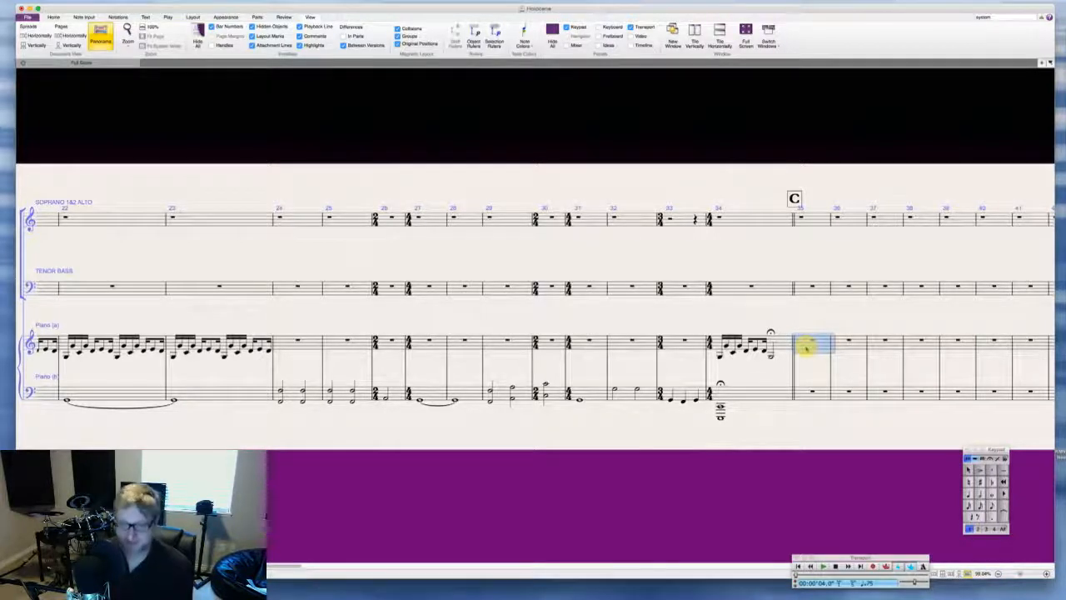
key(2)
key(e)
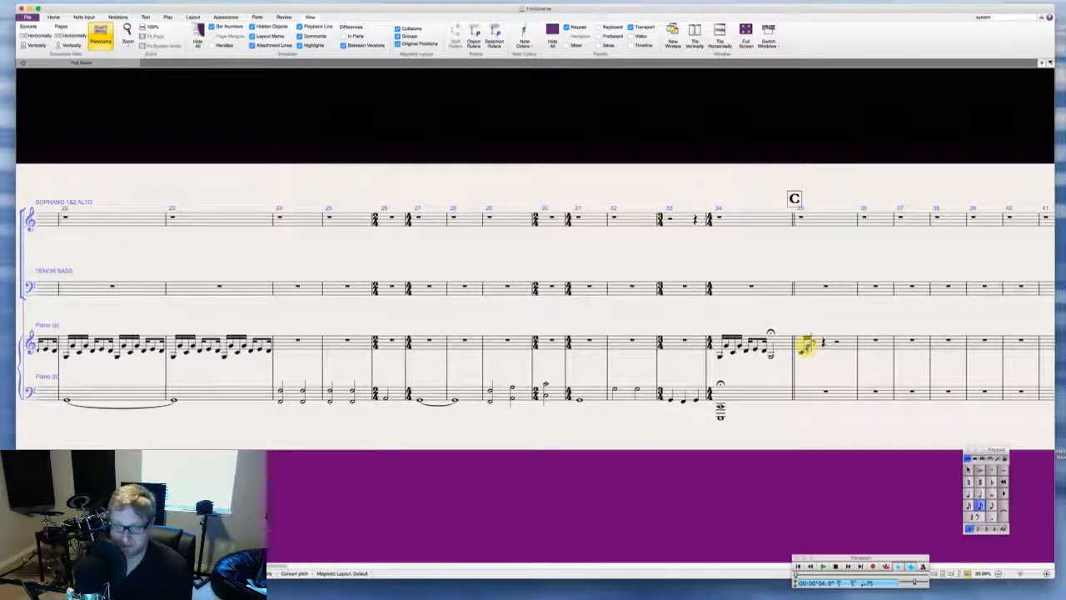
key(c)
key(g)
key(e)
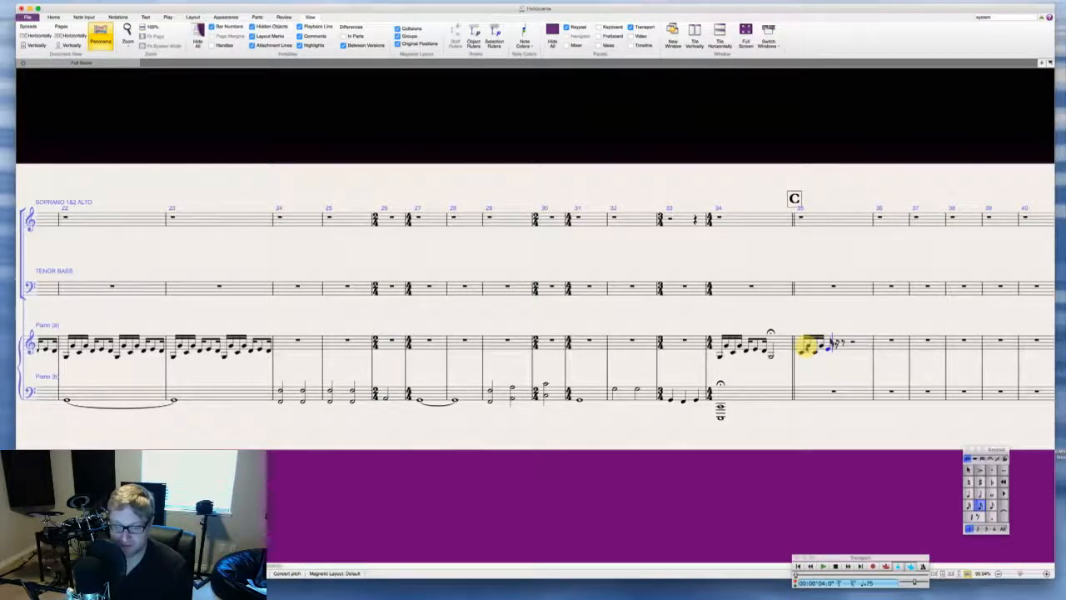
key(3)
key(e)
key(3)
key(c)
key(g)
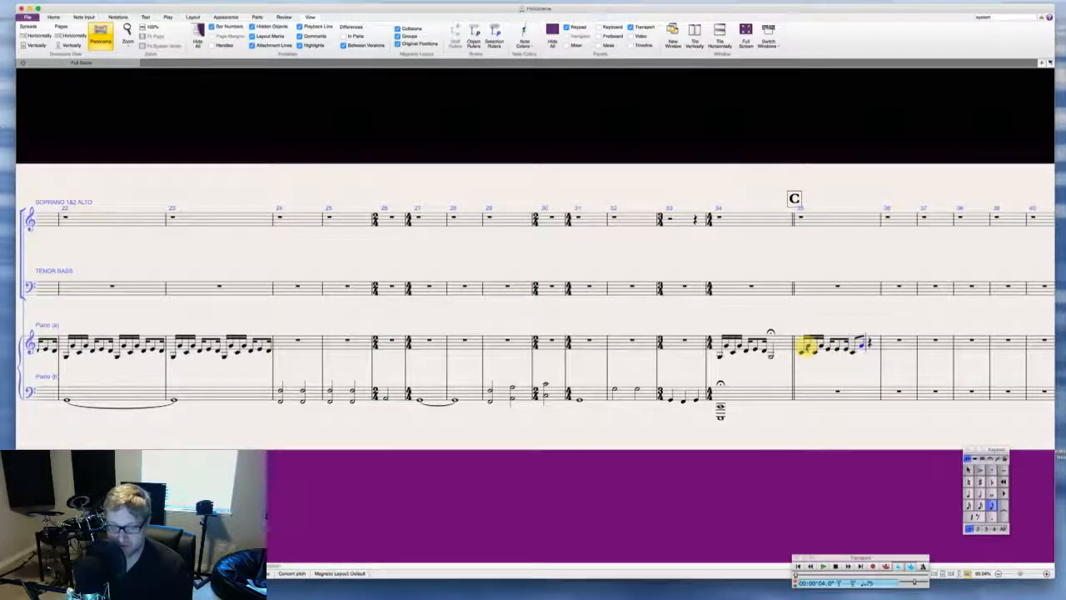
Step: Enter sixteenth notes on C, G and E through beat 3 and the first three sixteenths of beat 4 in bar 35
key(2)
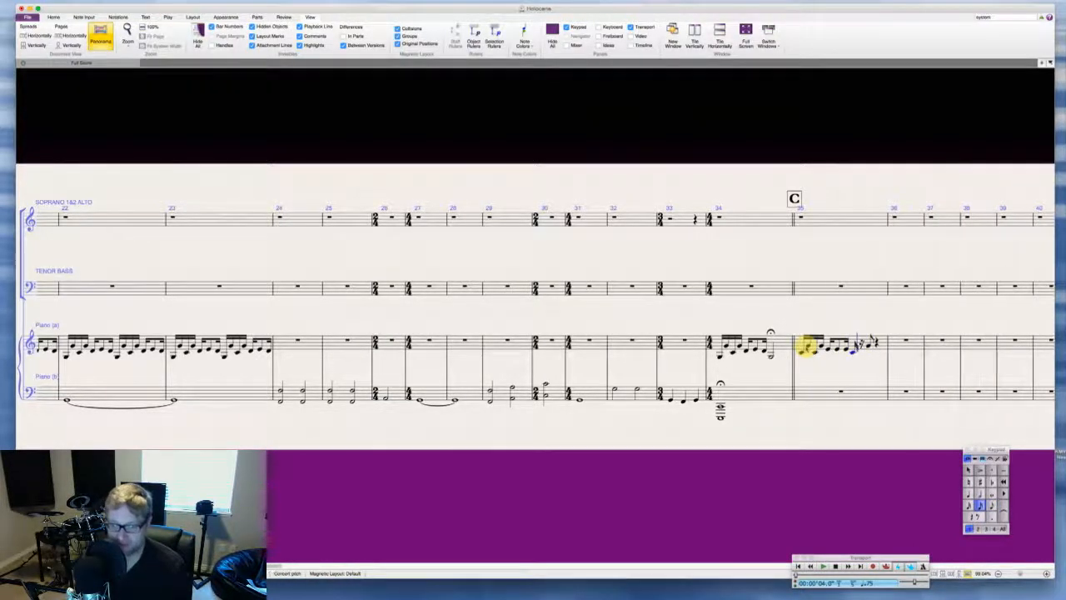
key(g)
key(c)
key(g)
key(e)
key(3)
key(e)
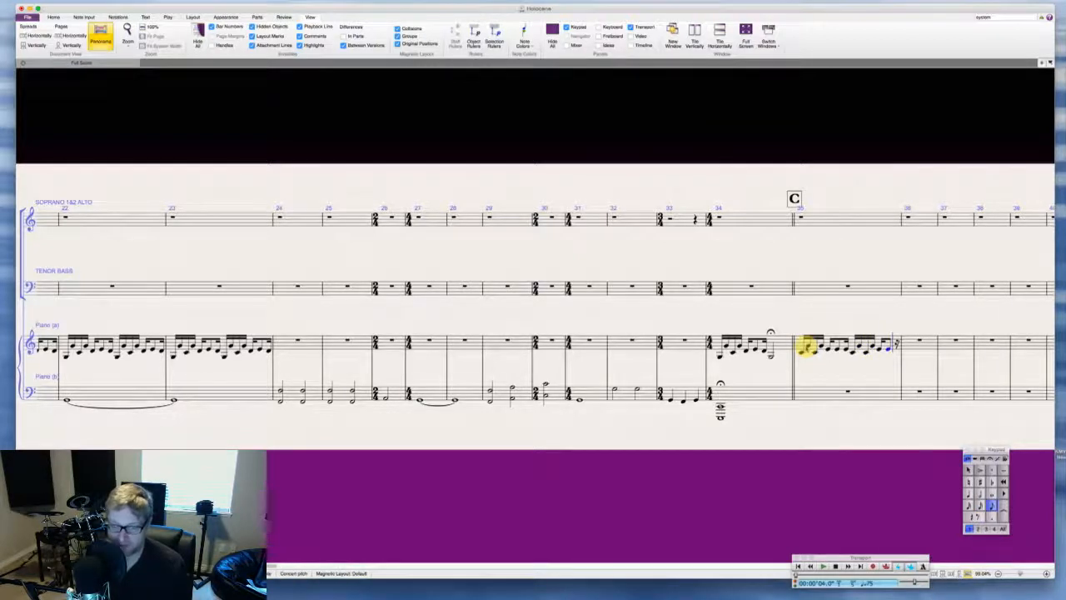
key(2)
key(e)
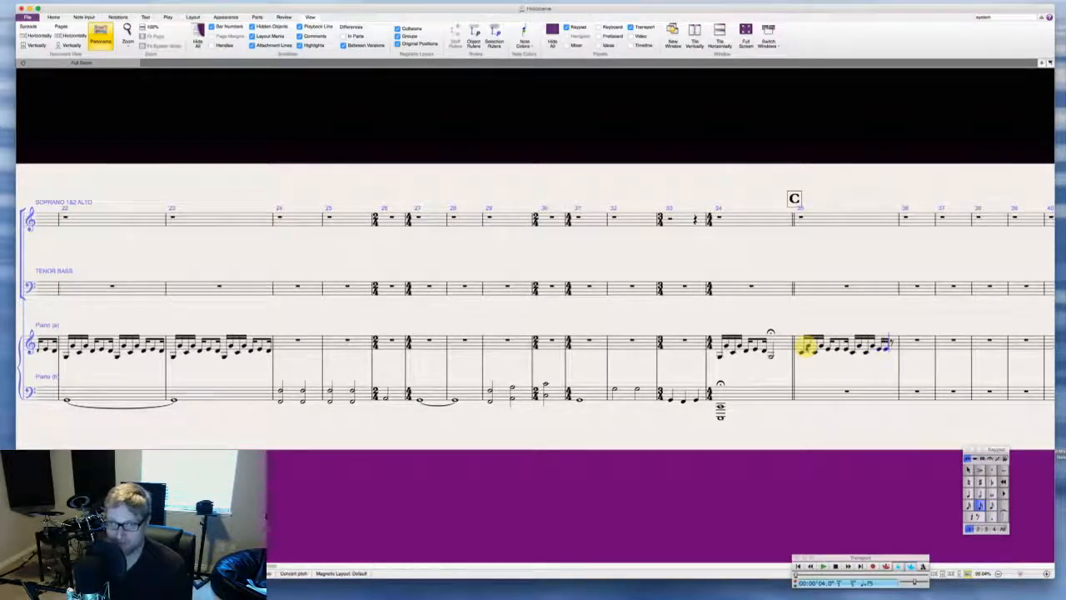
key(g)
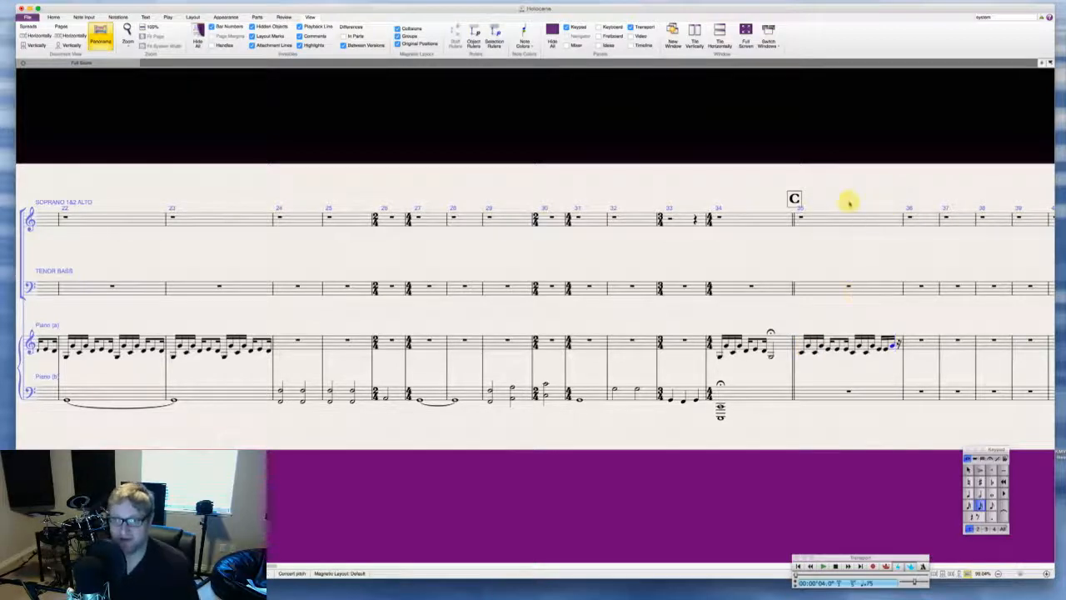
Step: Change the time signature to 5/4 at bar 35, rehearsal mark C
key(t)
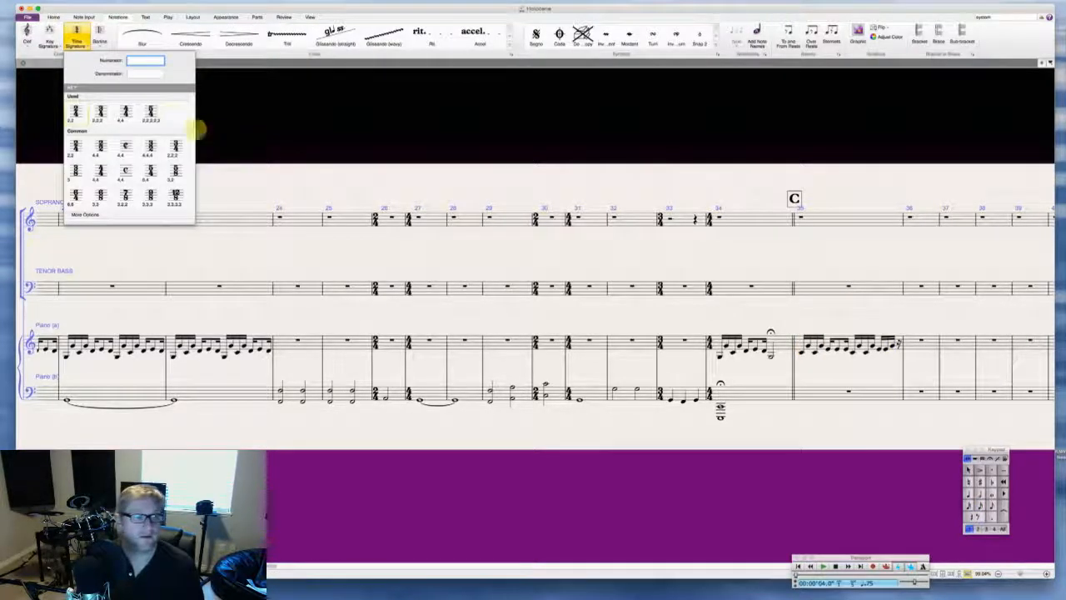
key(Escape)
click(798, 221)
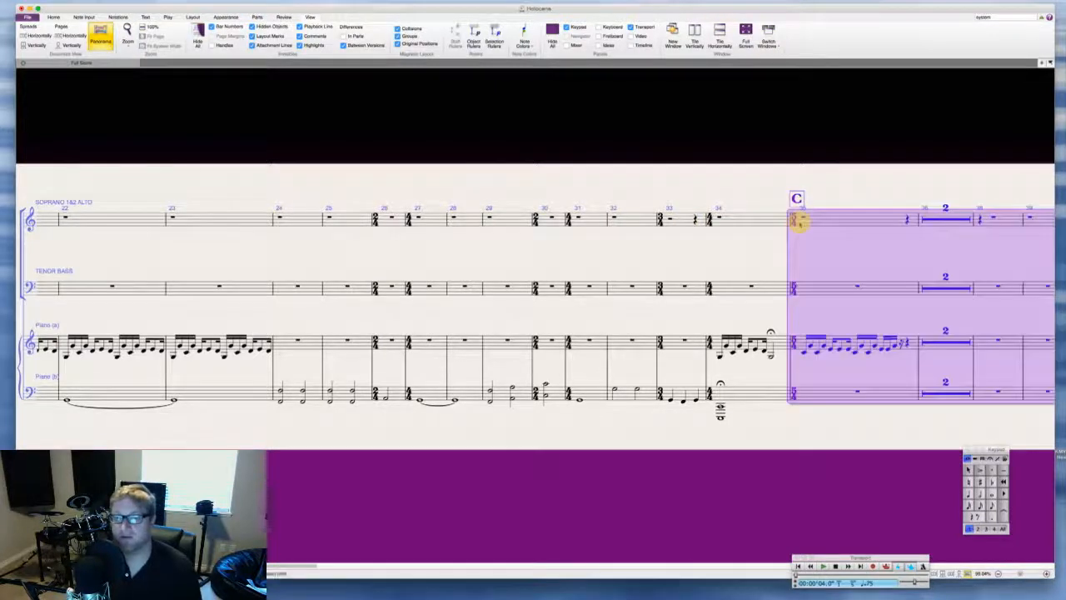
Step: Continue bar 35 of the upper piano staff into beat 5 with sixteenth notes E, G, D and a rest
click(895, 344)
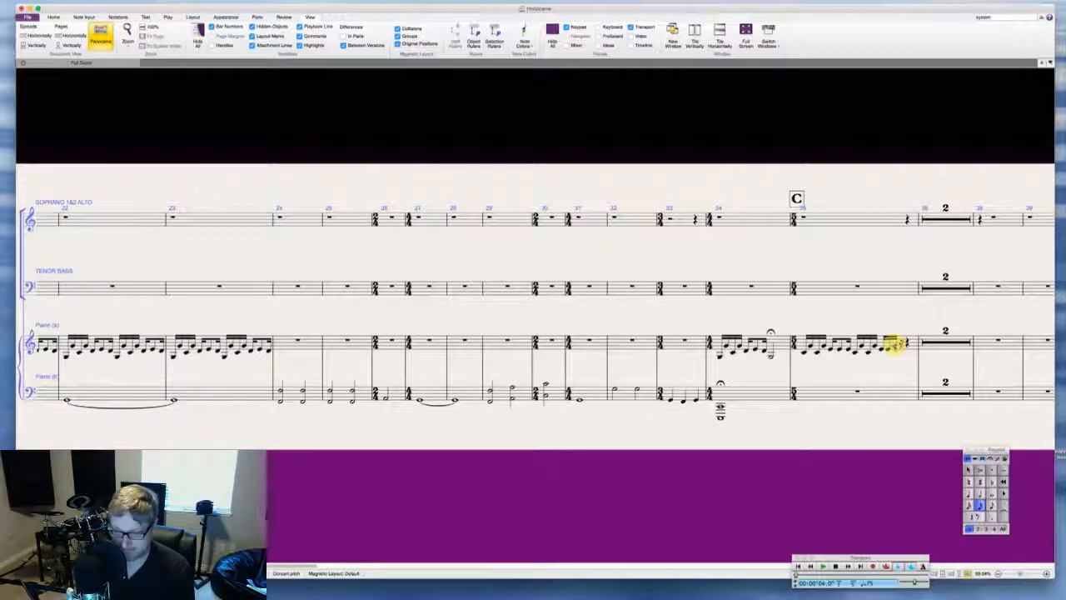
key(e)
key(g)
key(d)
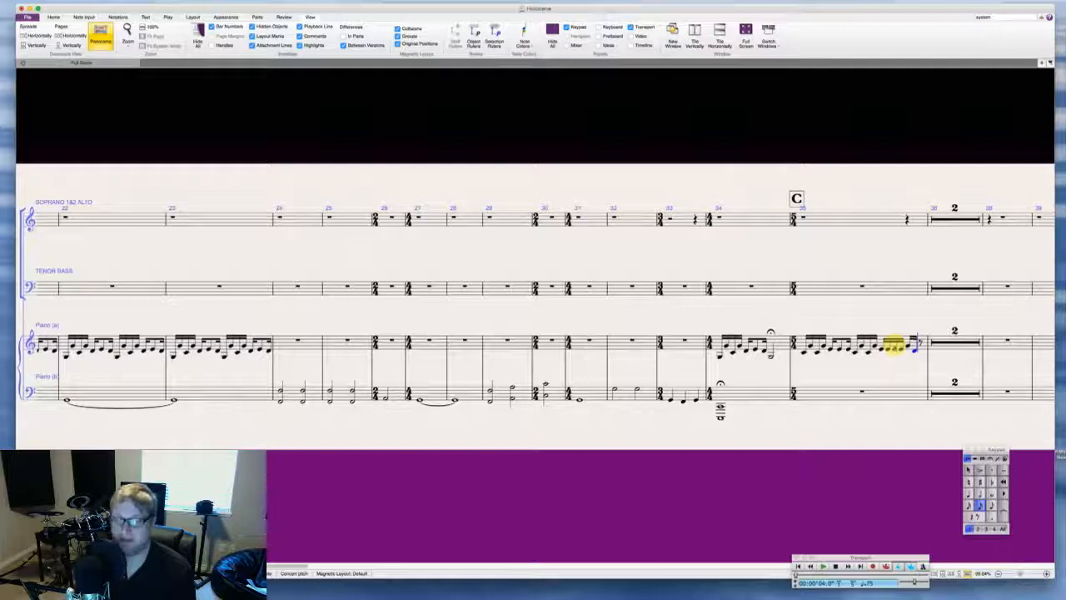
key(KP_0)
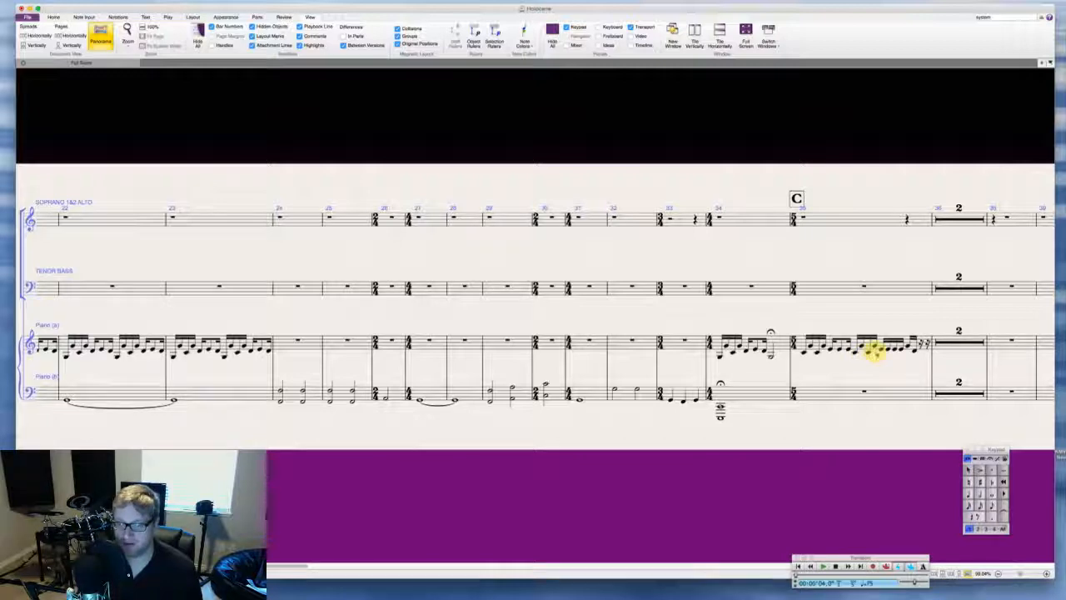
Step: Rework the end of bar 35 in the upper piano staff: sixteenths G and D, a sixteenth rest, and sixteenths D, E, G
click(886, 347)
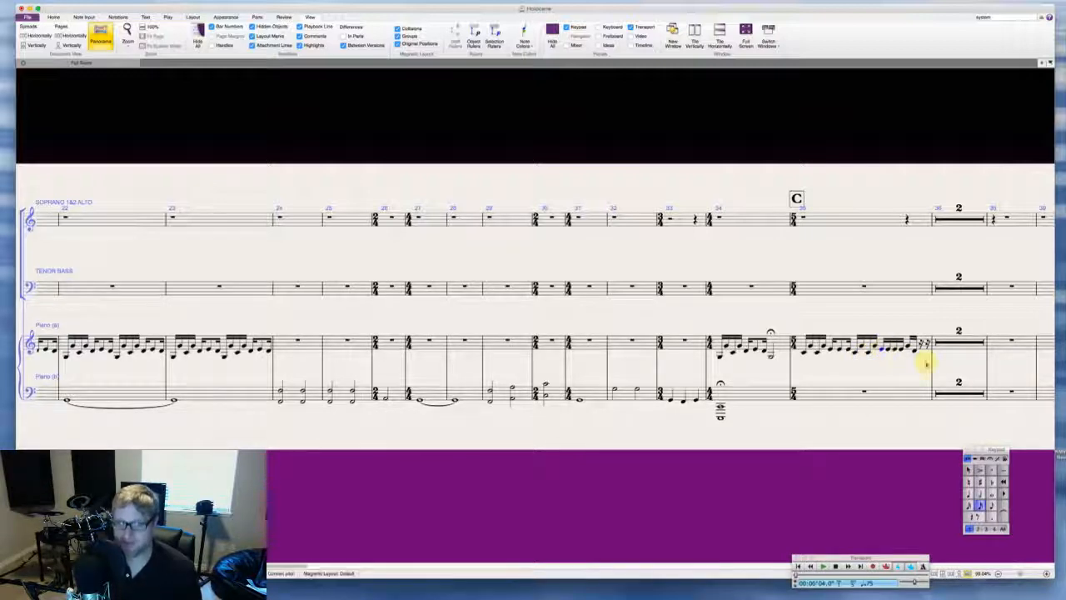
key(g)
key(d)
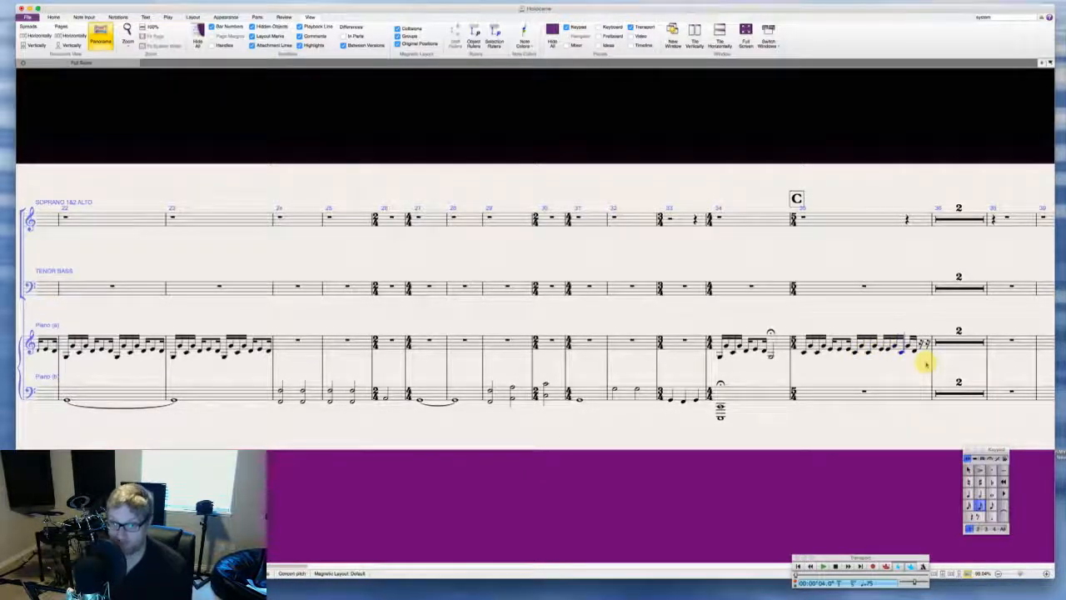
key(0)
key(d)
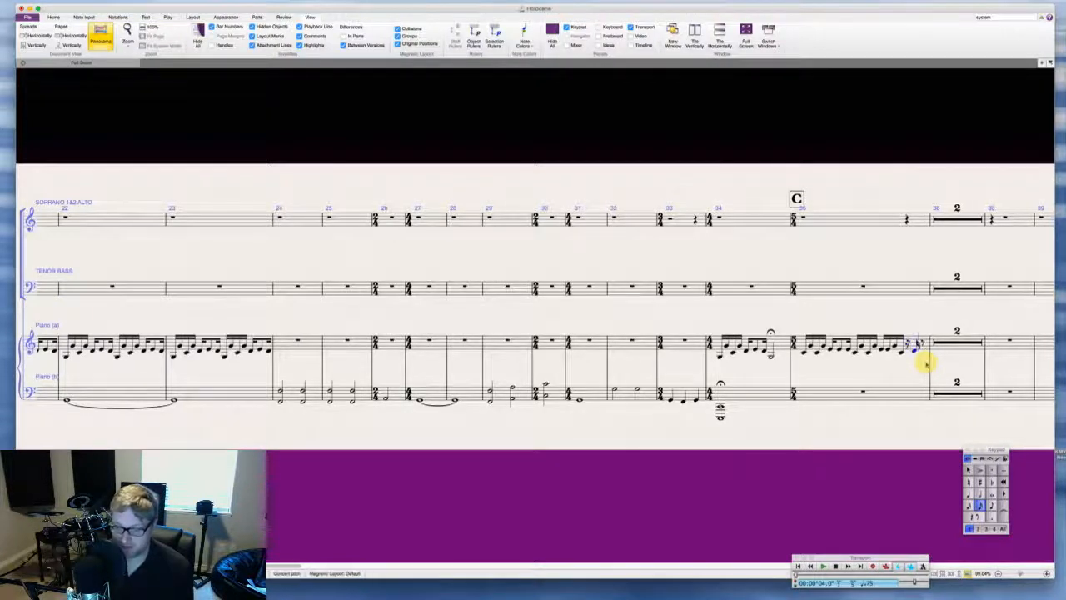
key(e)
key(g)
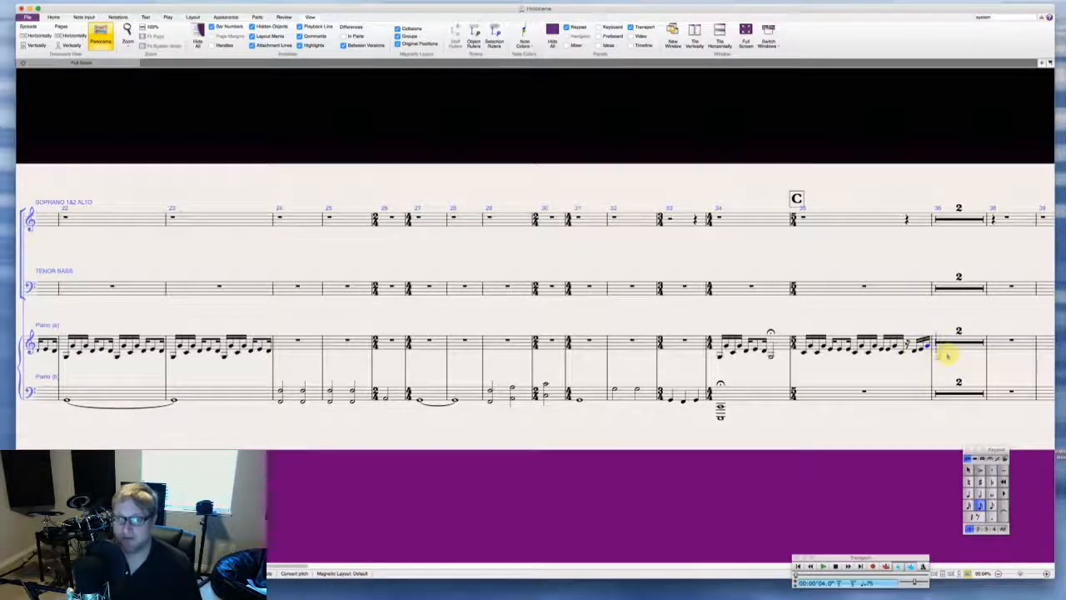
Step: Fill the first four beats of bar 35 in the lower piano staff with half rests and enter a quarter note A on beat 5
key(Escape)
key(Escape)
click(894, 391)
key(5)
key(0)
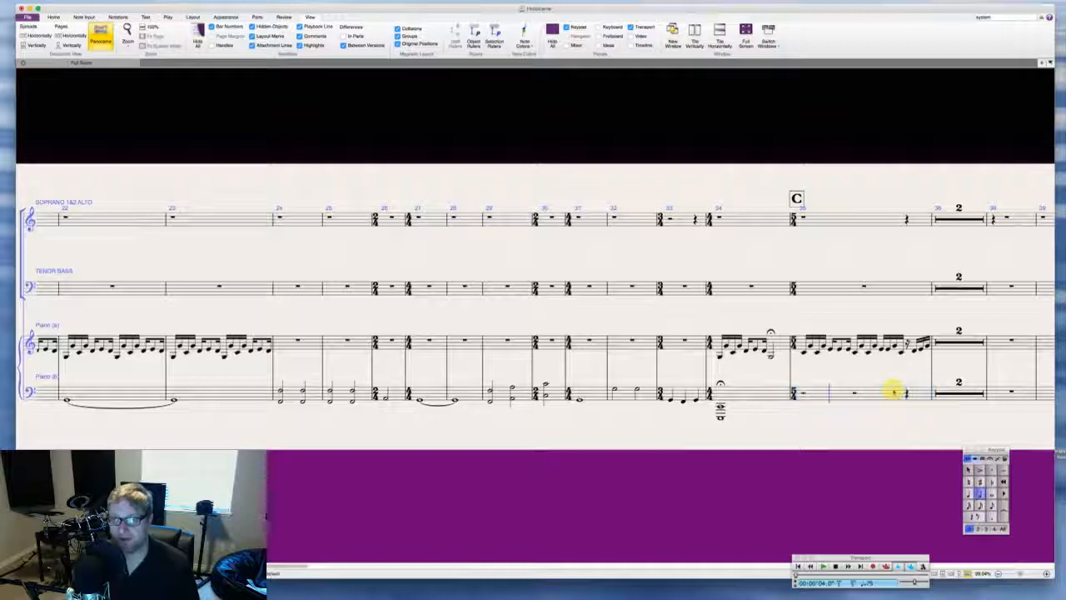
key(4)
key(0)
key(5)
key(0)
key(0)
key(4)
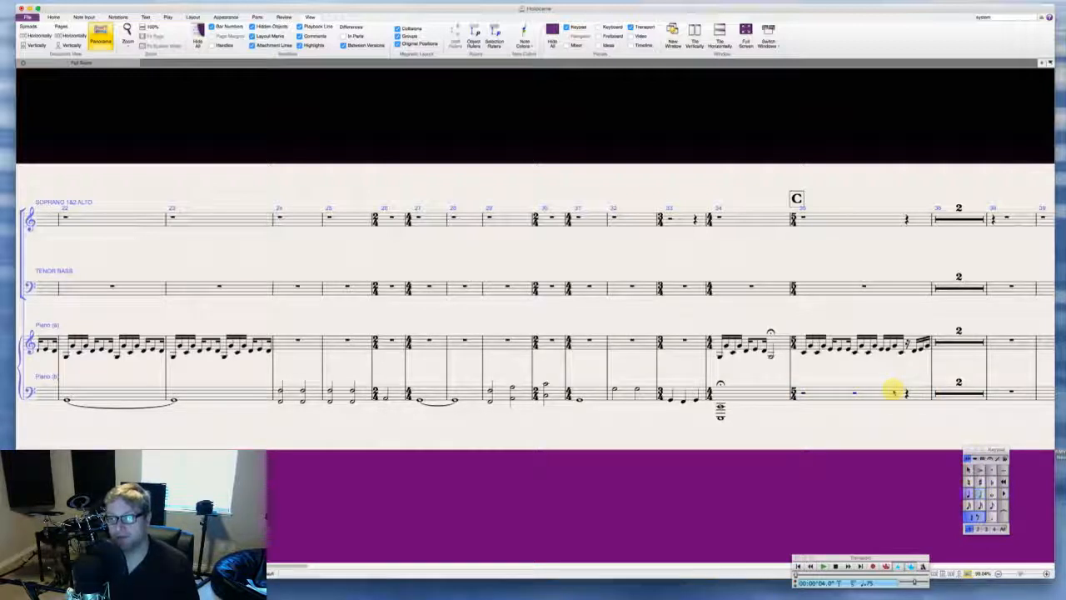
key(a)
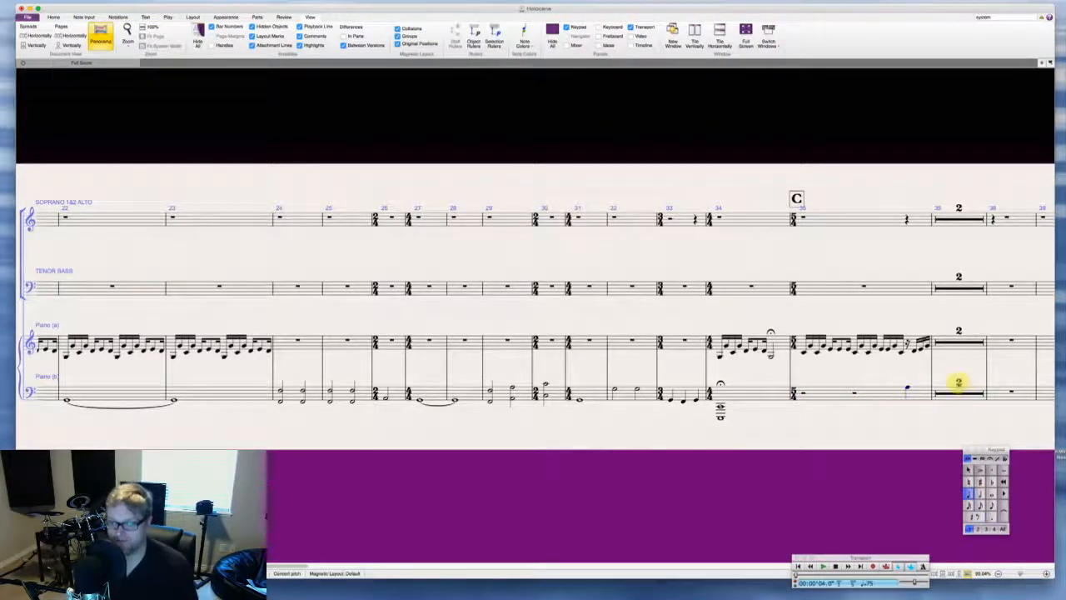
Step: Enter a run of half notes beginning on repeated Gs in the lower piano staff from bar 36
key(Escape)
click(947, 392)
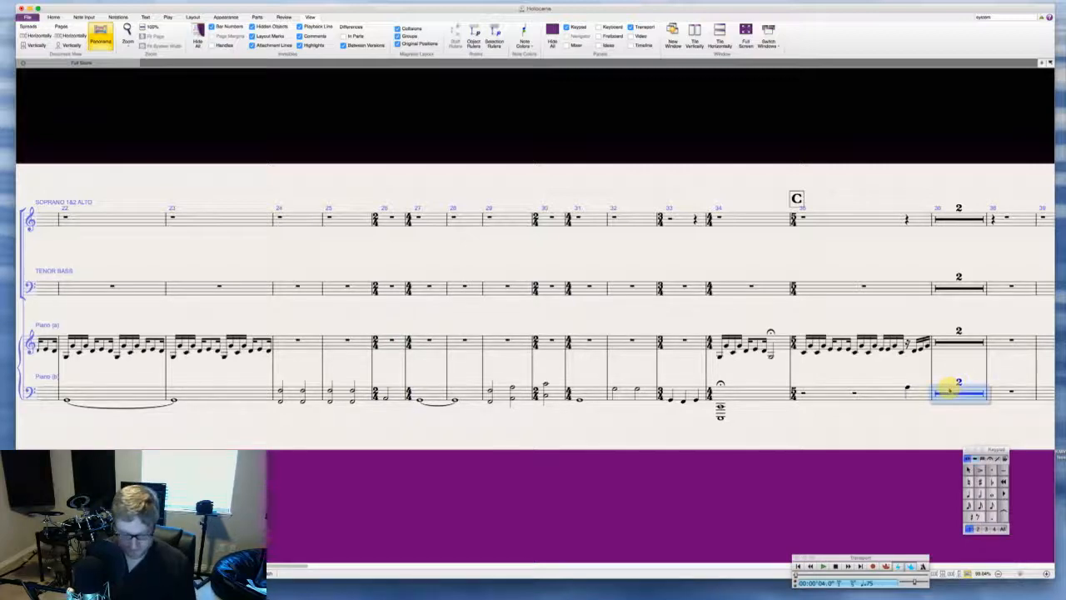
key(n)
key(5)
key(g)
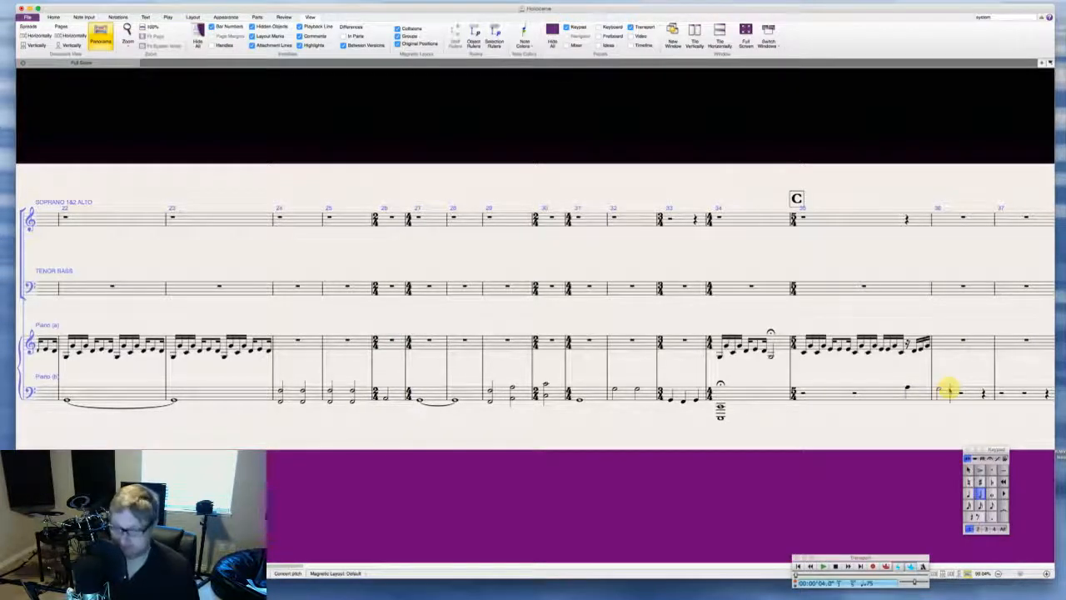
key(g)
key(g)
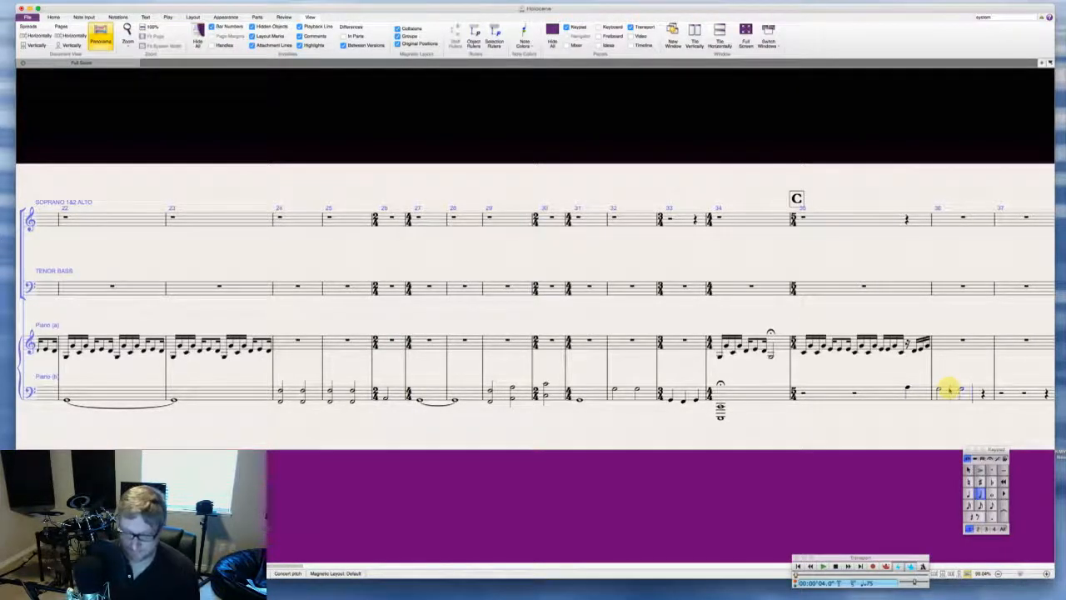
key(g)
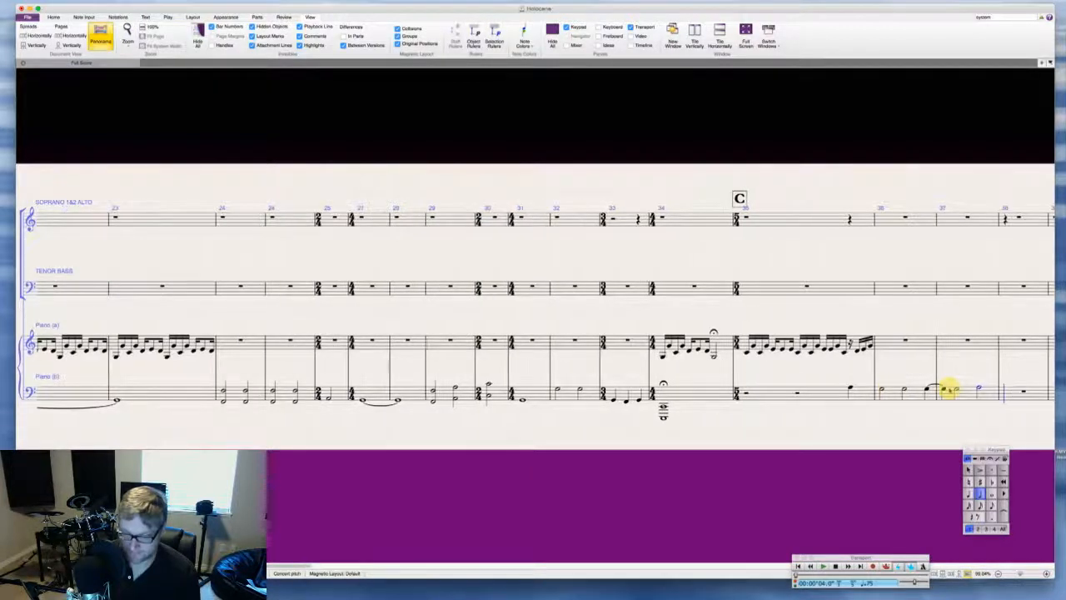
key(Escape)
key(Escape)
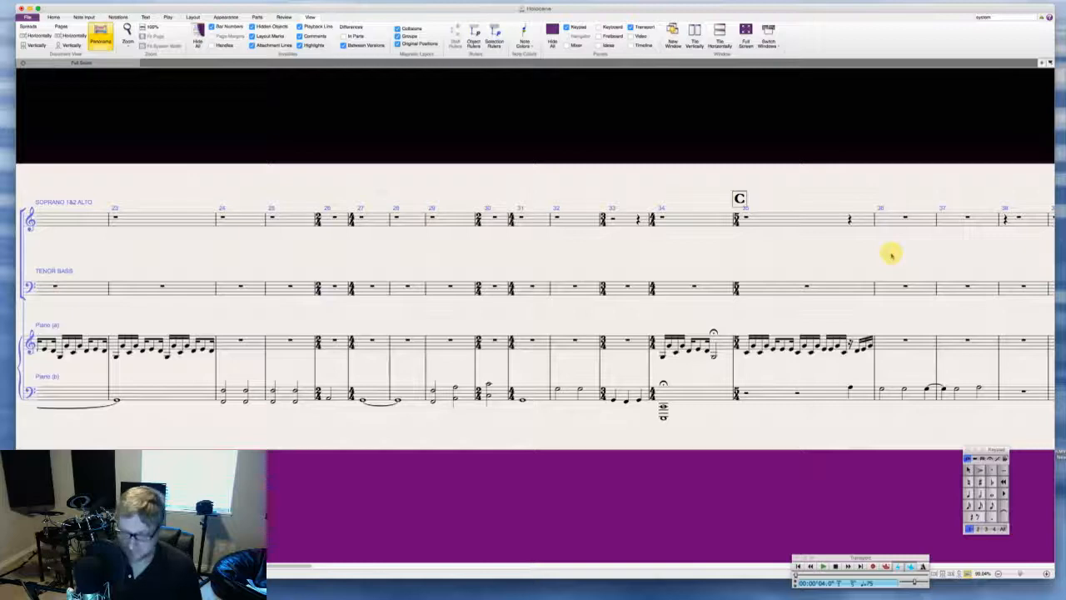
Step: Change the time signature to 4/4 at bar 36
key(t)
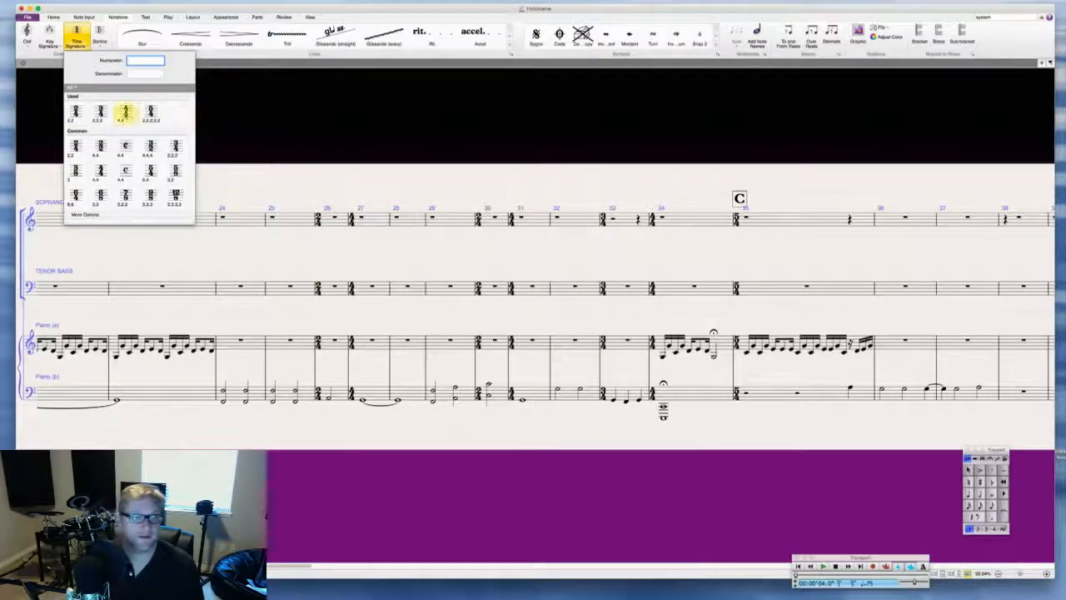
click(127, 114)
click(887, 224)
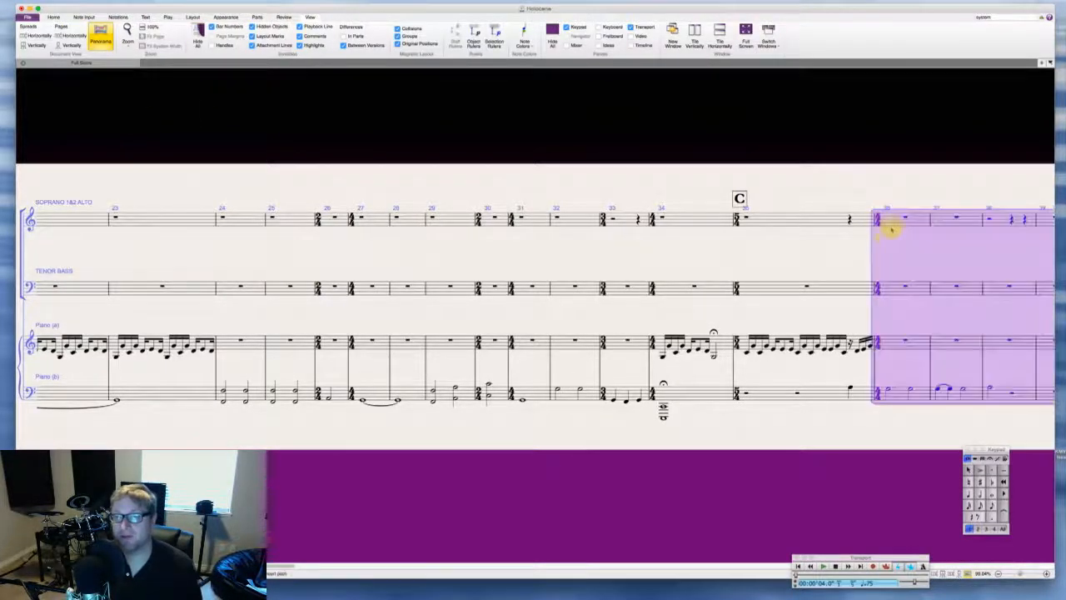
key(Escape)
Step: Replace the tied notes at the start of bar 37 in the lower piano staff with a single half note
scroll(821, 405, right, 5)
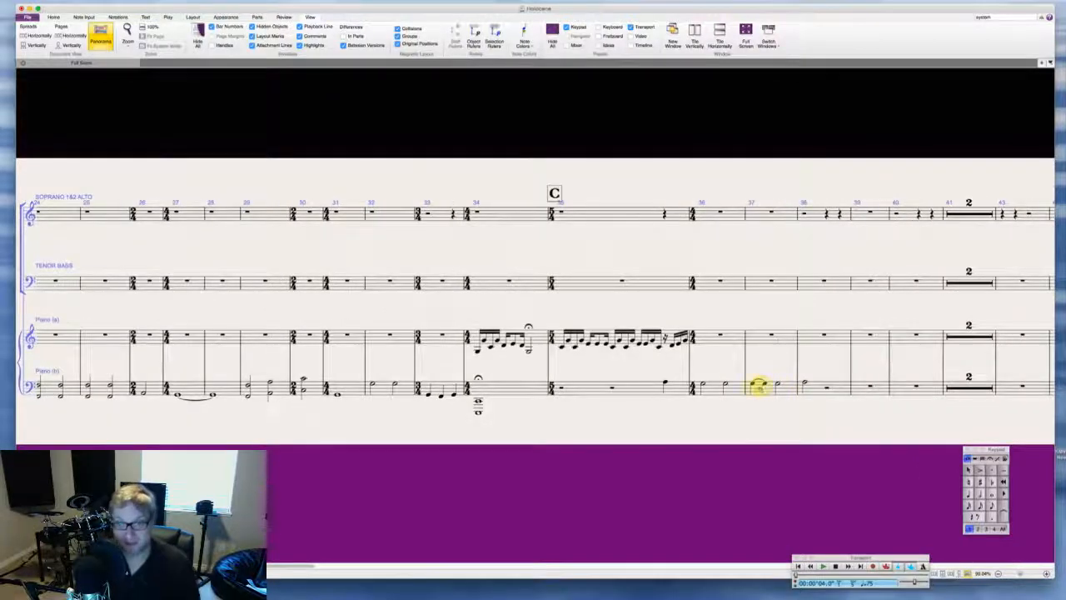
click(753, 385)
key(5)
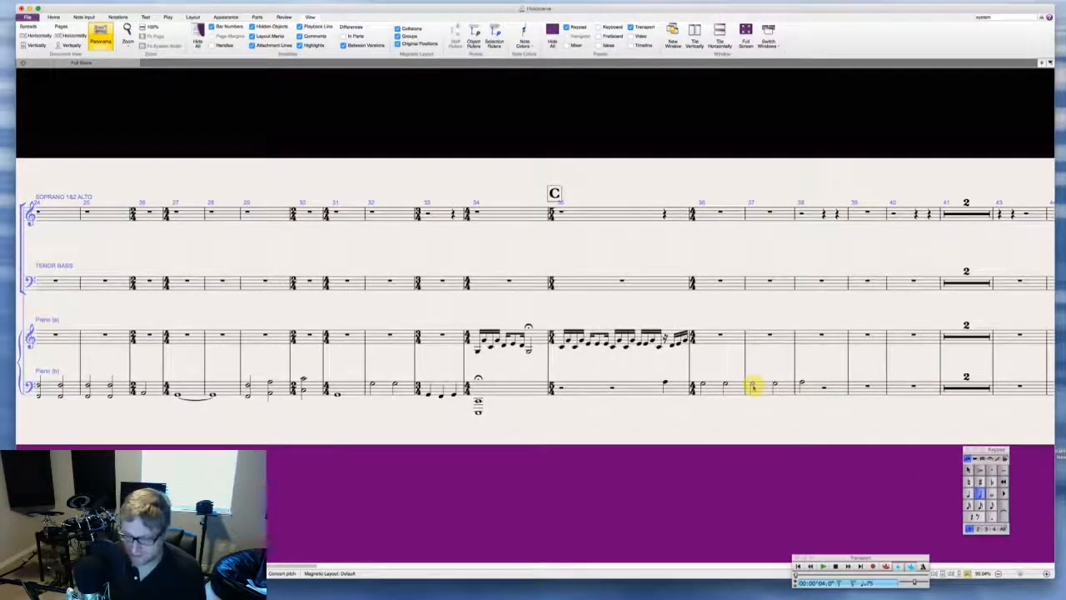
scroll(778, 325, right, 2)
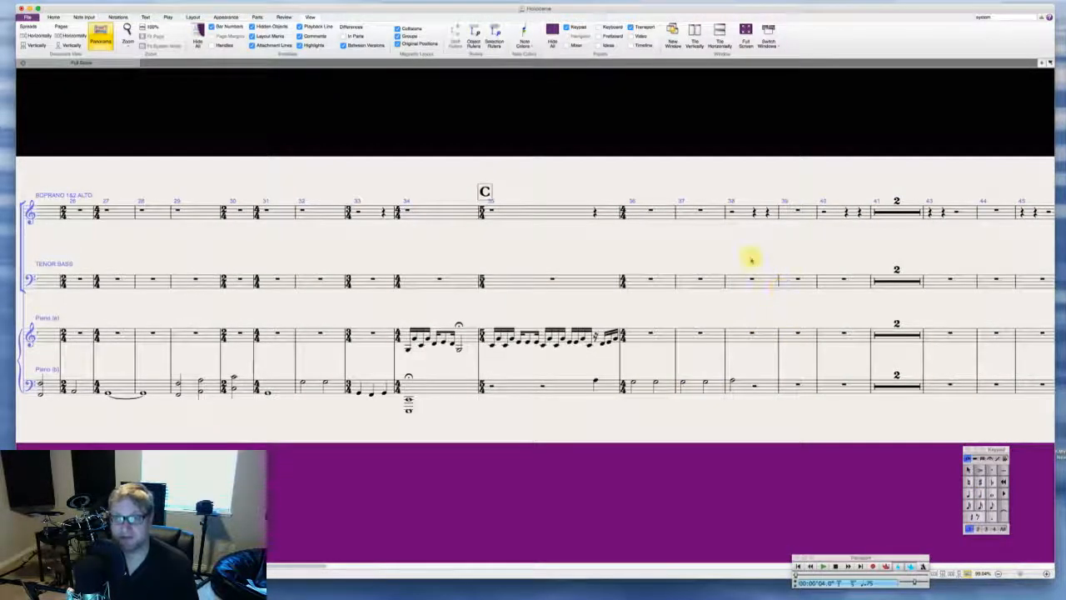
Step: Change the time signature to 2/4 at bar 38 and back to 4/4 at bar 39
key(t)
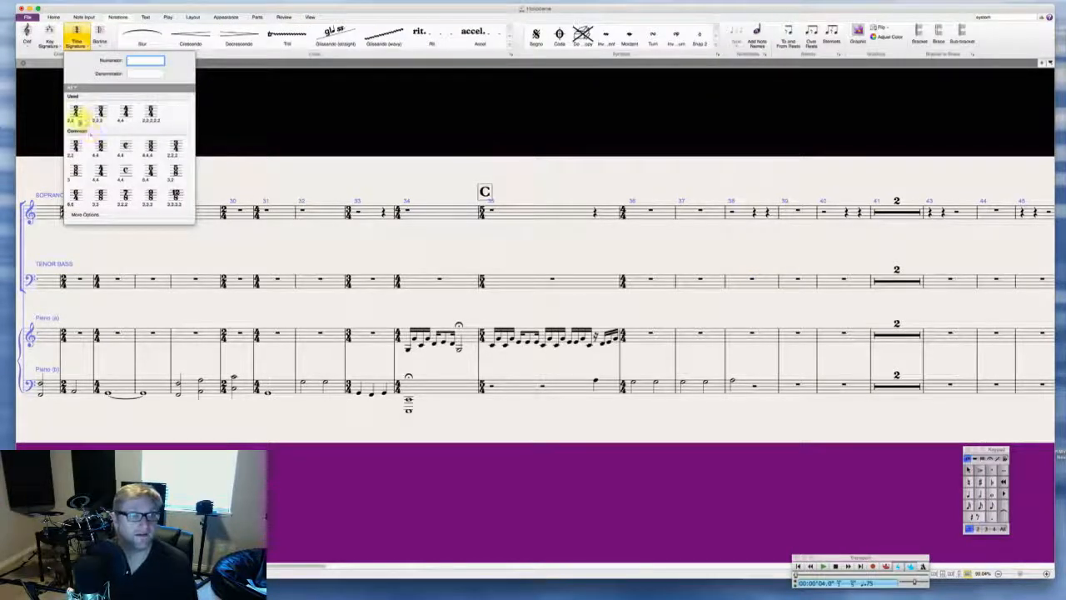
click(78, 117)
click(736, 281)
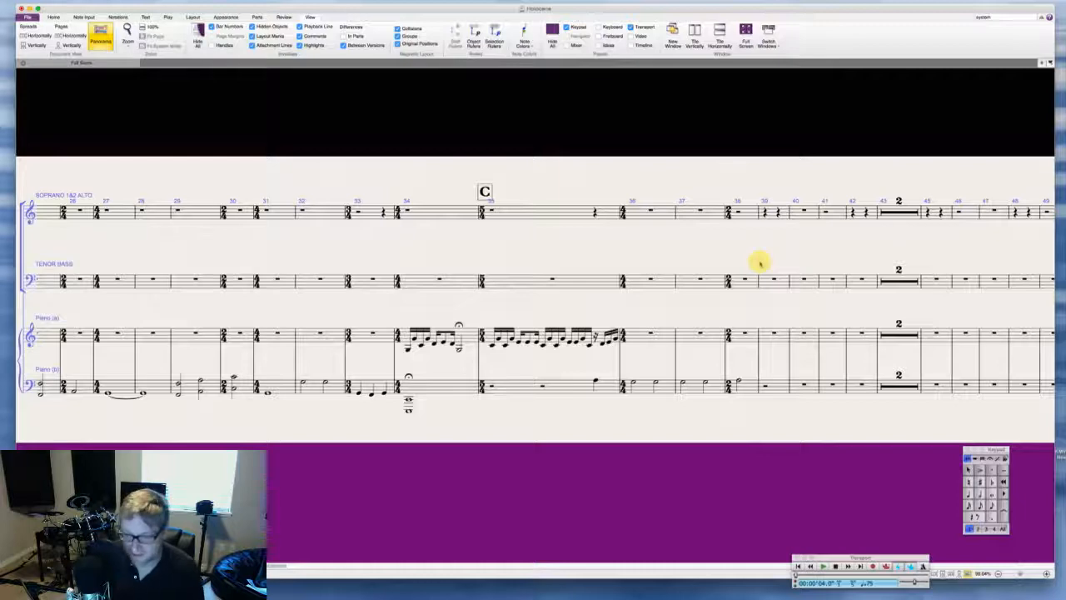
key(t)
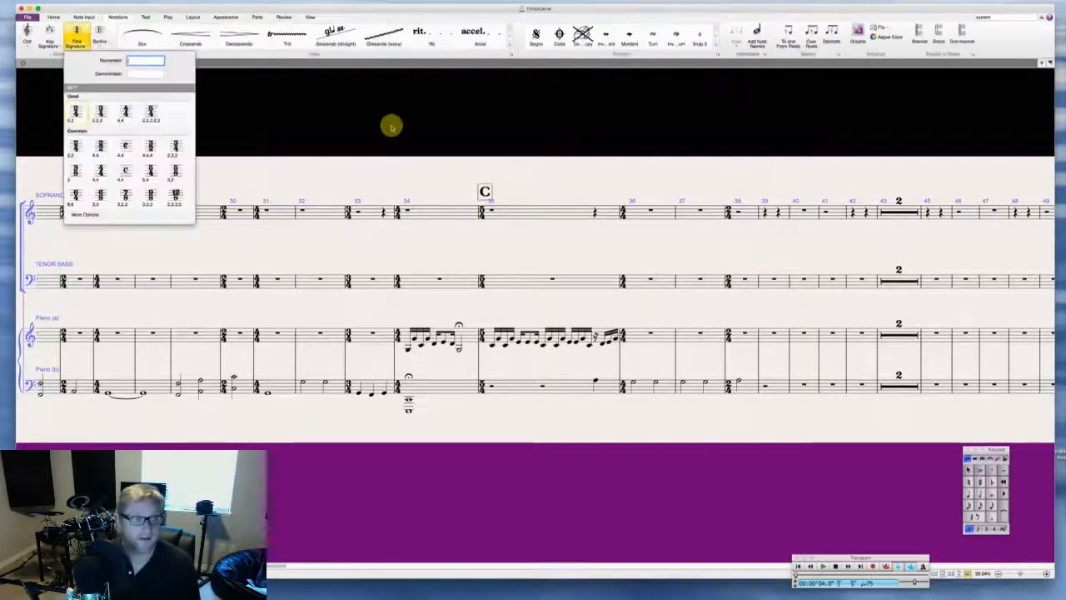
click(120, 112)
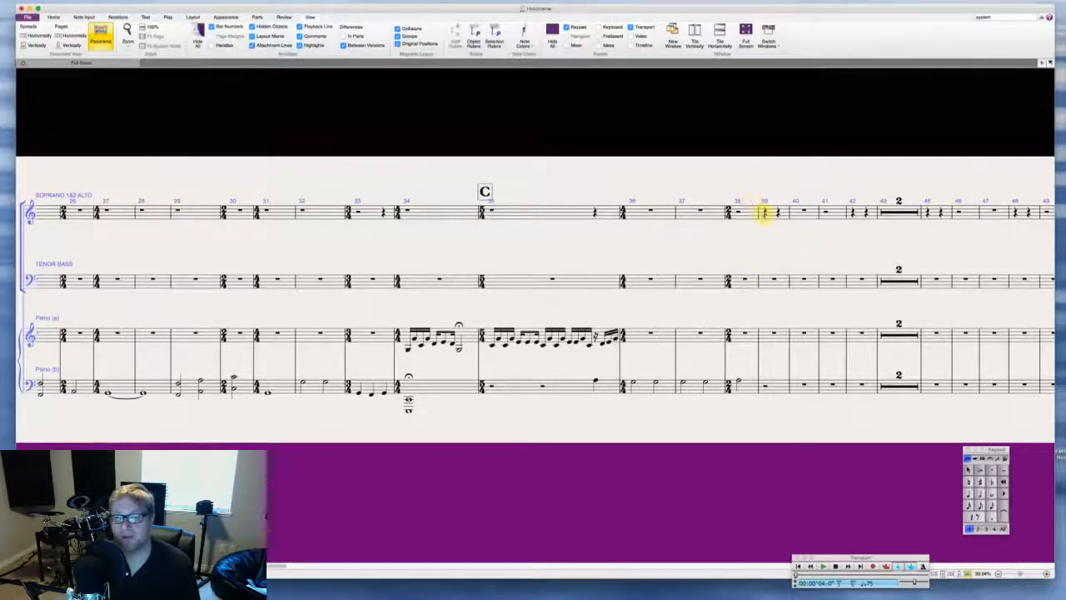
click(761, 212)
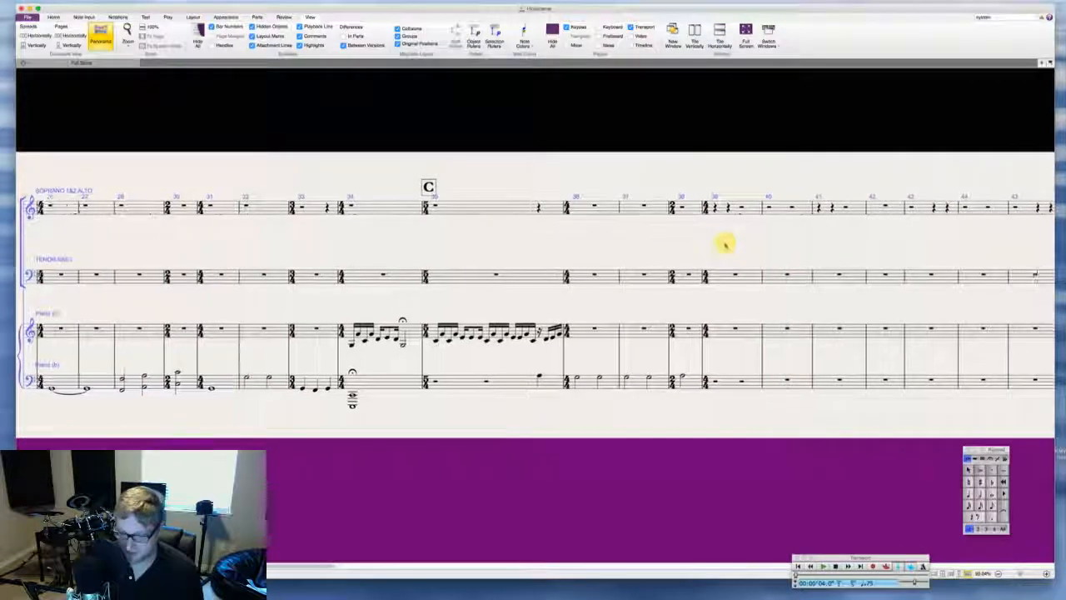
Step: Clear the split rests in the soprano/alto staff in bars 39 and 40 and in bar 35, leaving whole-bar rests
drag(720, 214, 778, 210)
key(Delete)
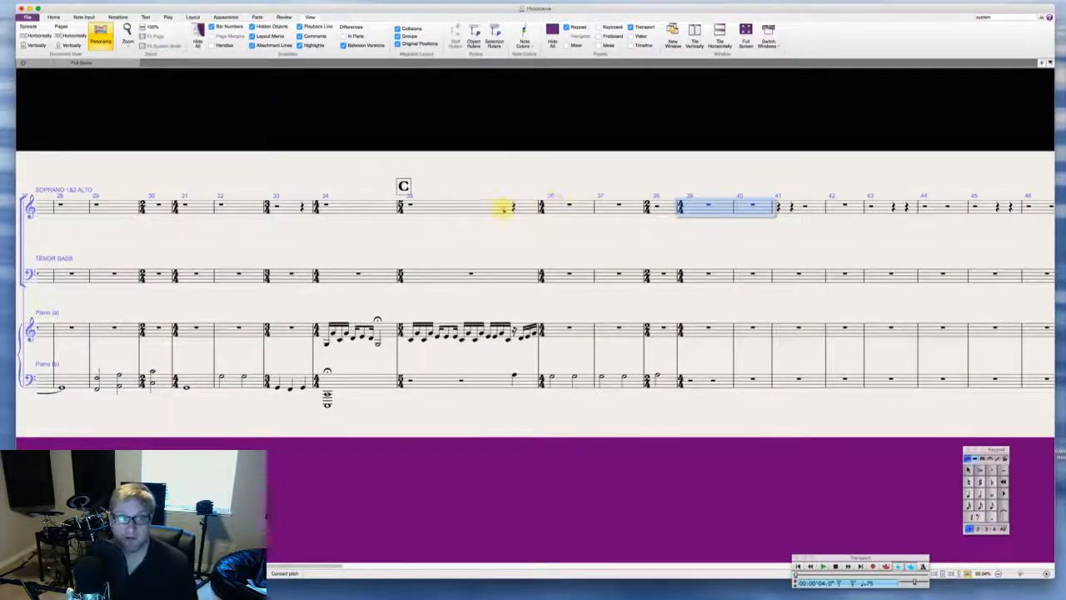
click(497, 210)
key(Delete)
Step: Change the time signature to 5/4 at bar 41 and back to 4/4 at bar 42
click(791, 206)
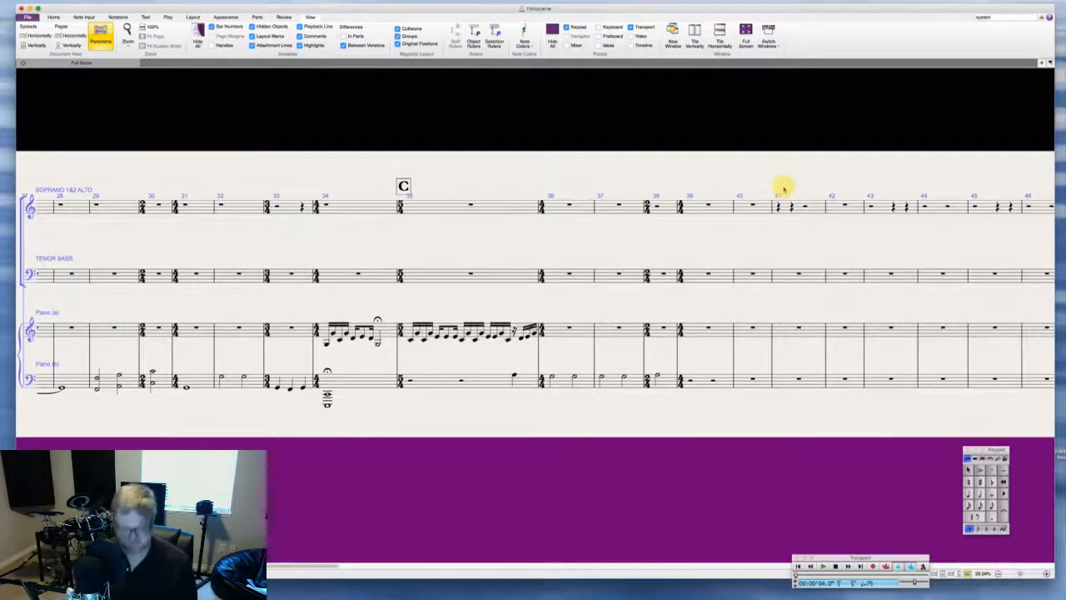
key(q)
click(153, 114)
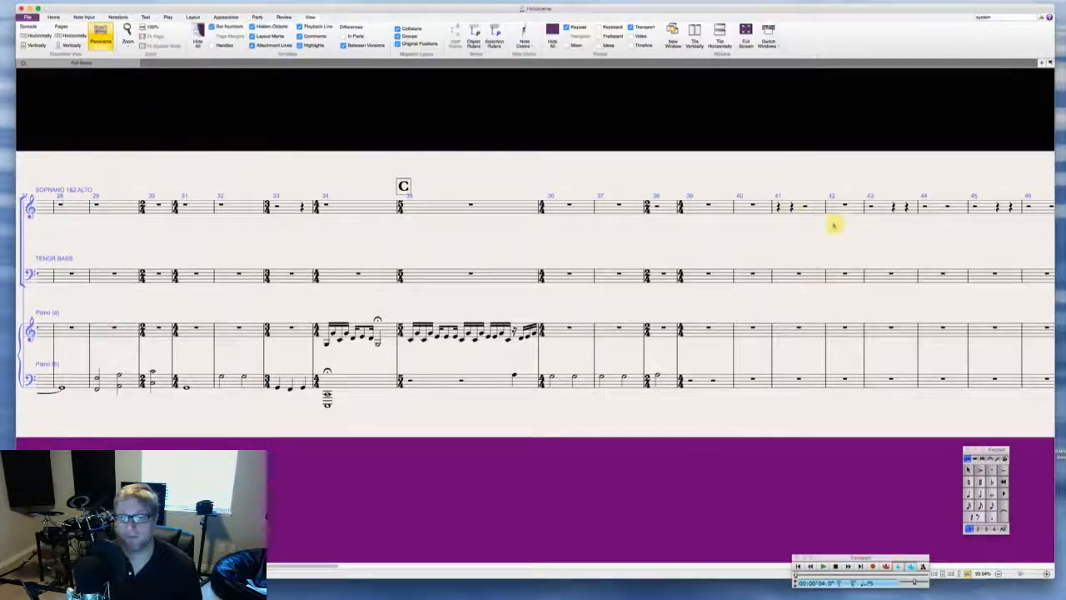
click(776, 207)
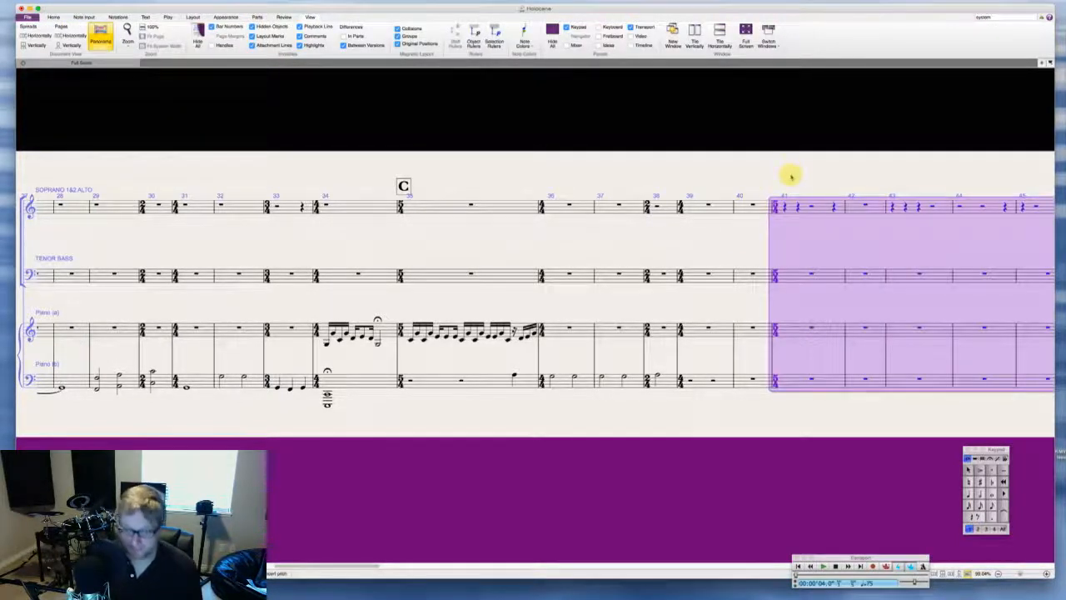
scroll(792, 176, right, 3)
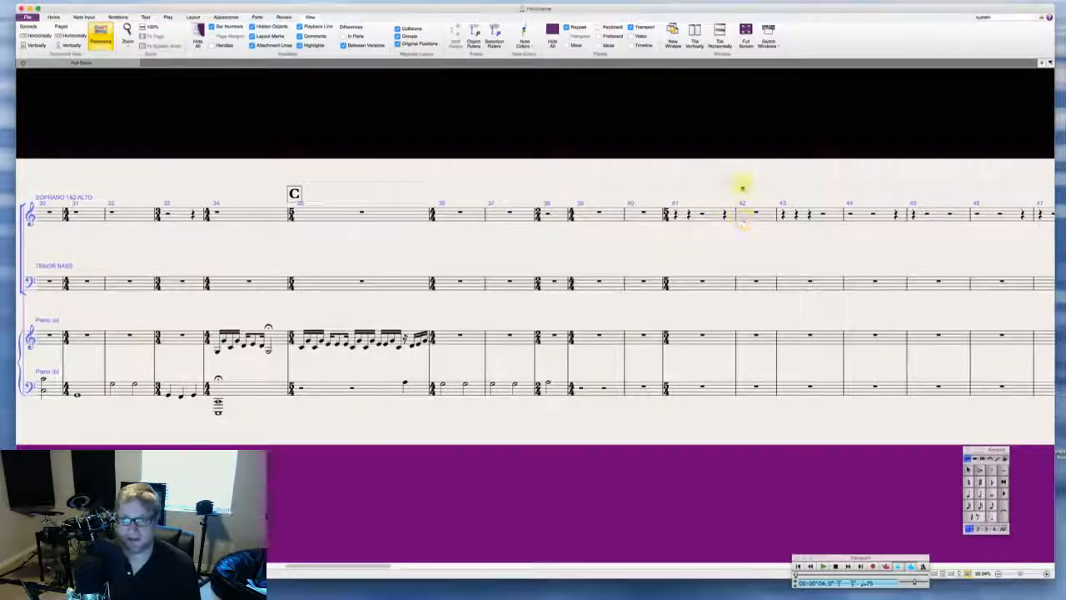
key(t)
click(125, 111)
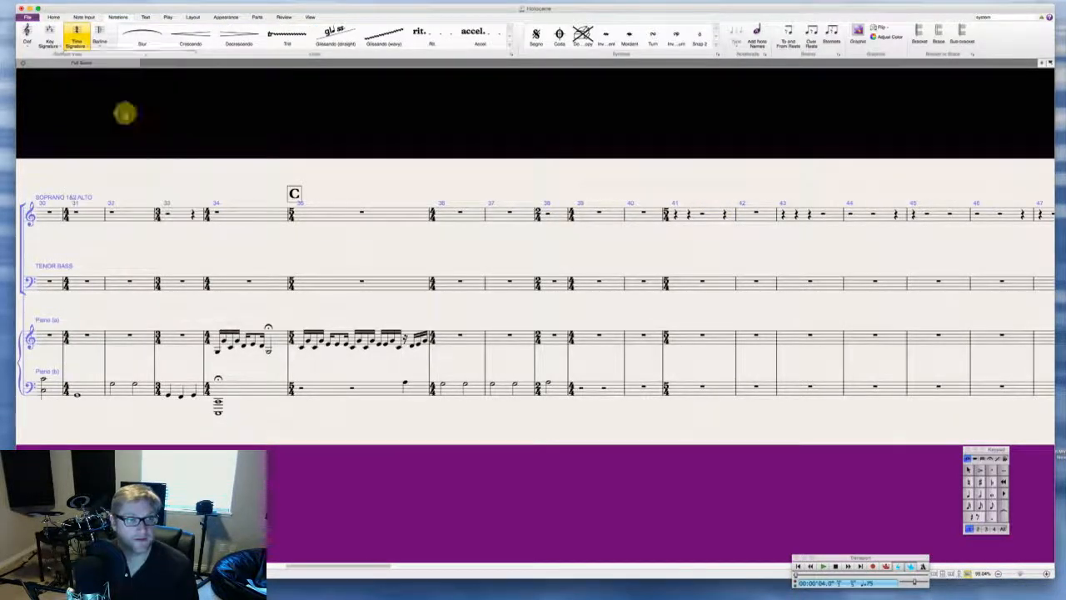
click(744, 215)
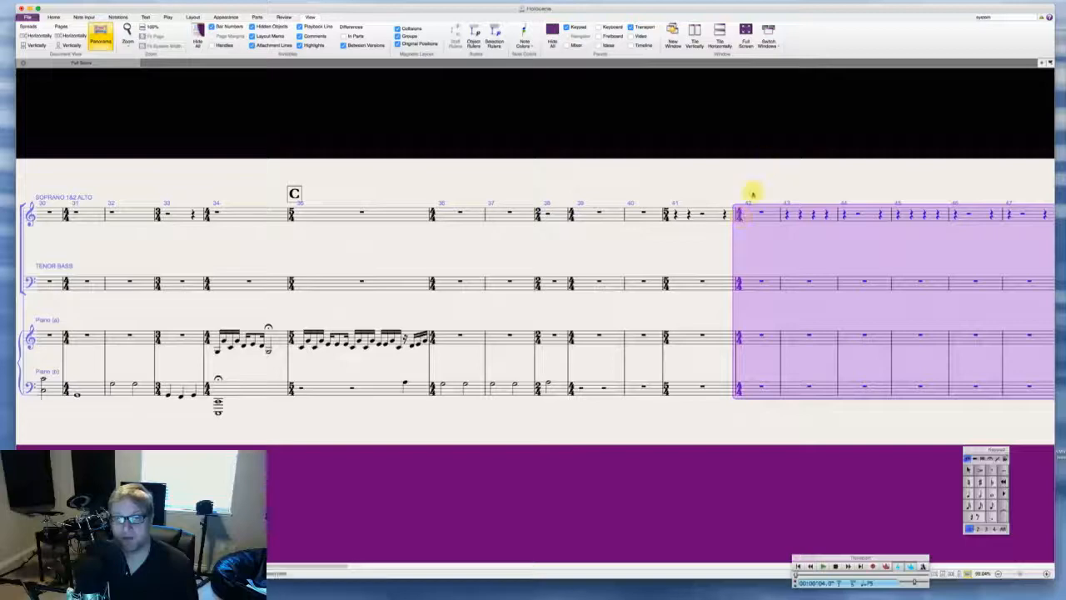
key(Escape)
Step: Change the time signature to 2/4 at bar 44
scroll(752, 195, right, 3)
scroll(725, 188, right, 2)
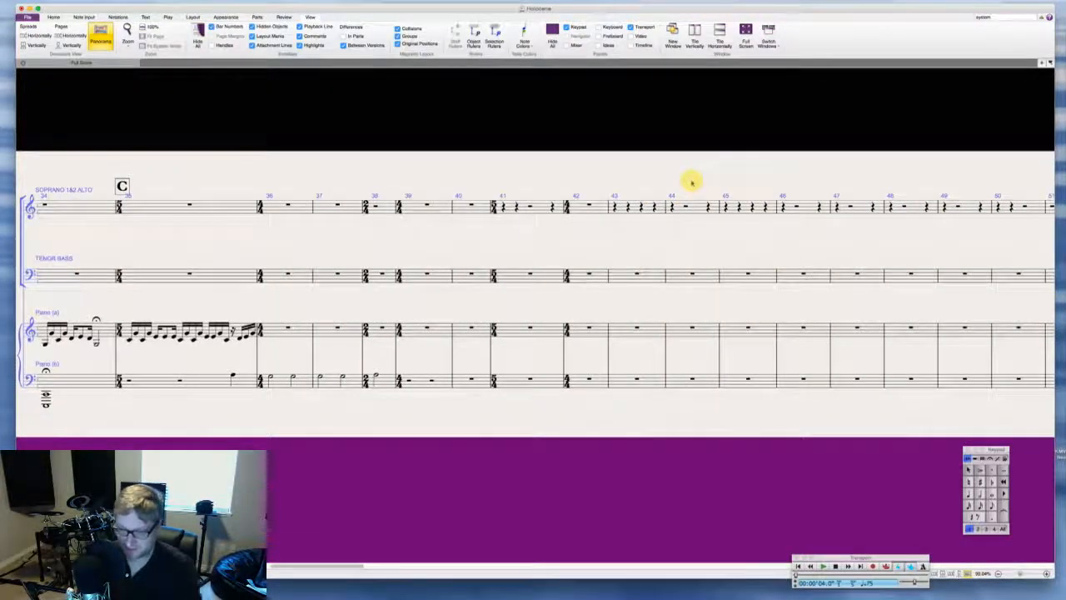
scroll(689, 180, right, 1)
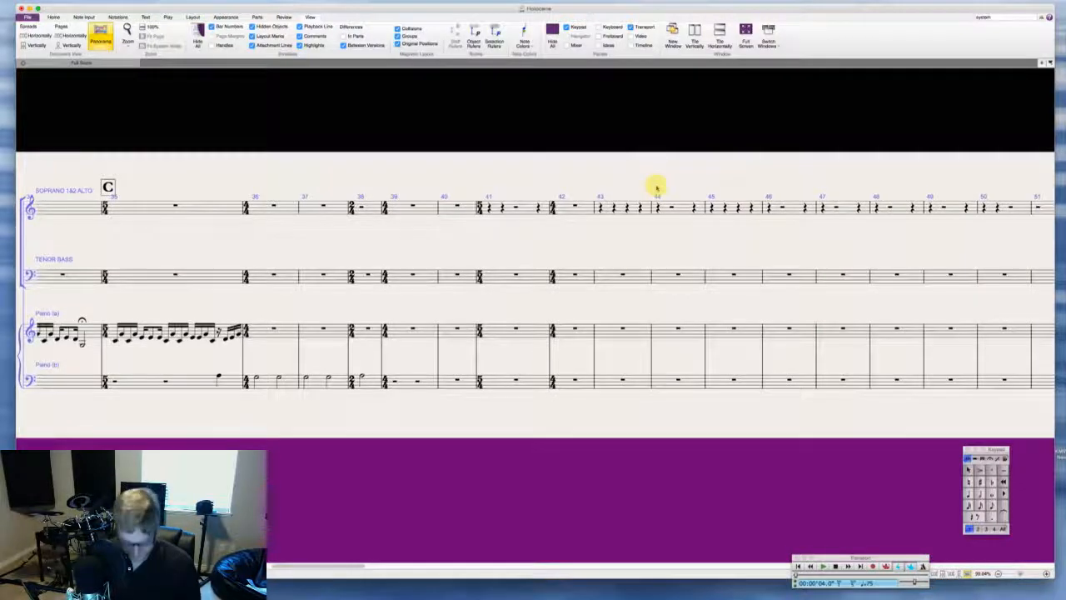
key(t)
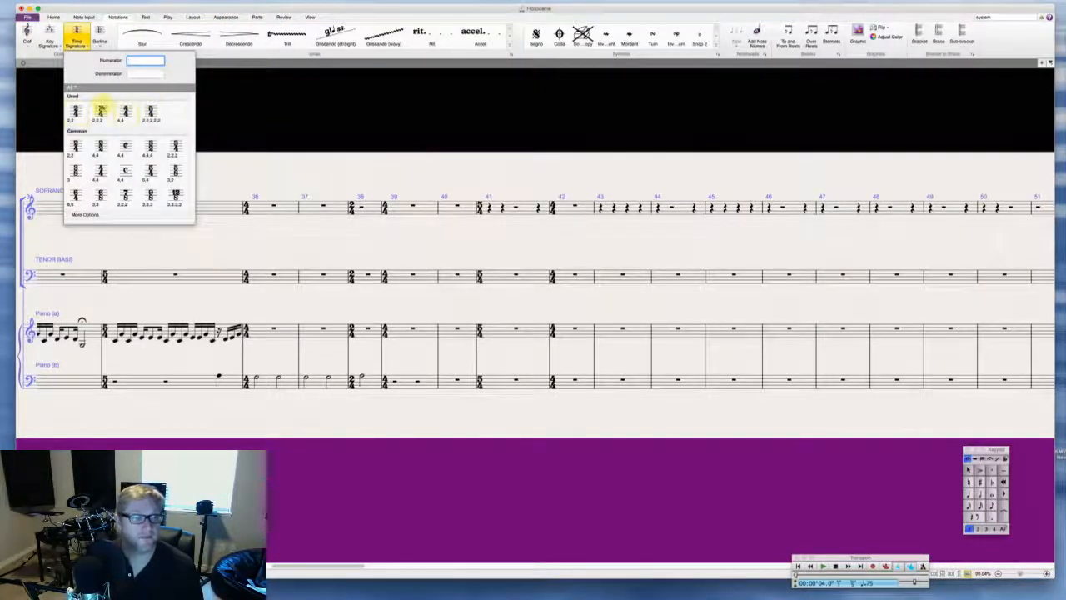
key(Escape)
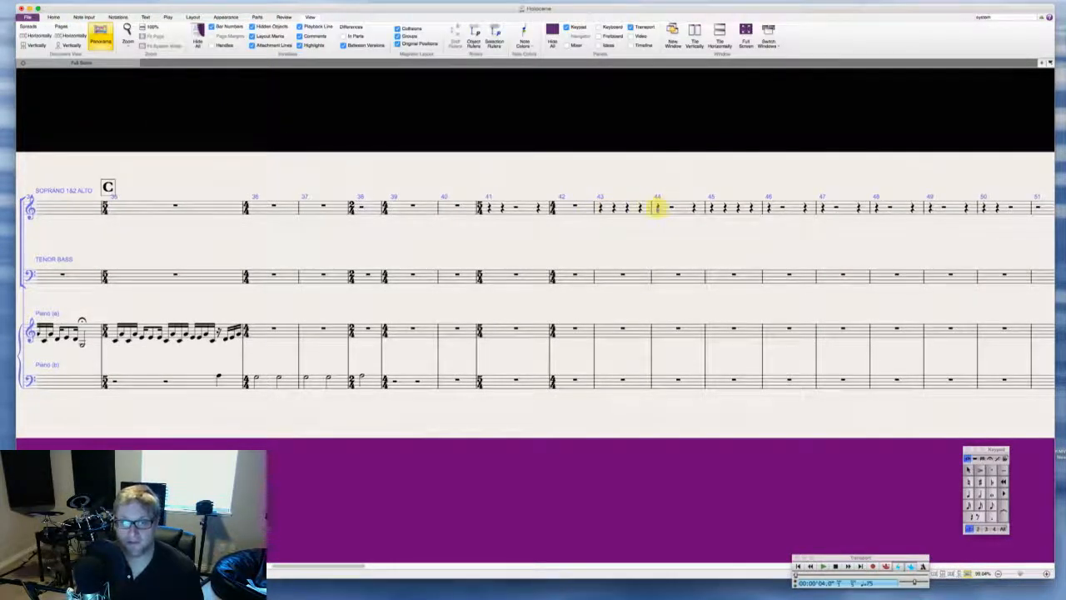
click(657, 208)
key(Escape)
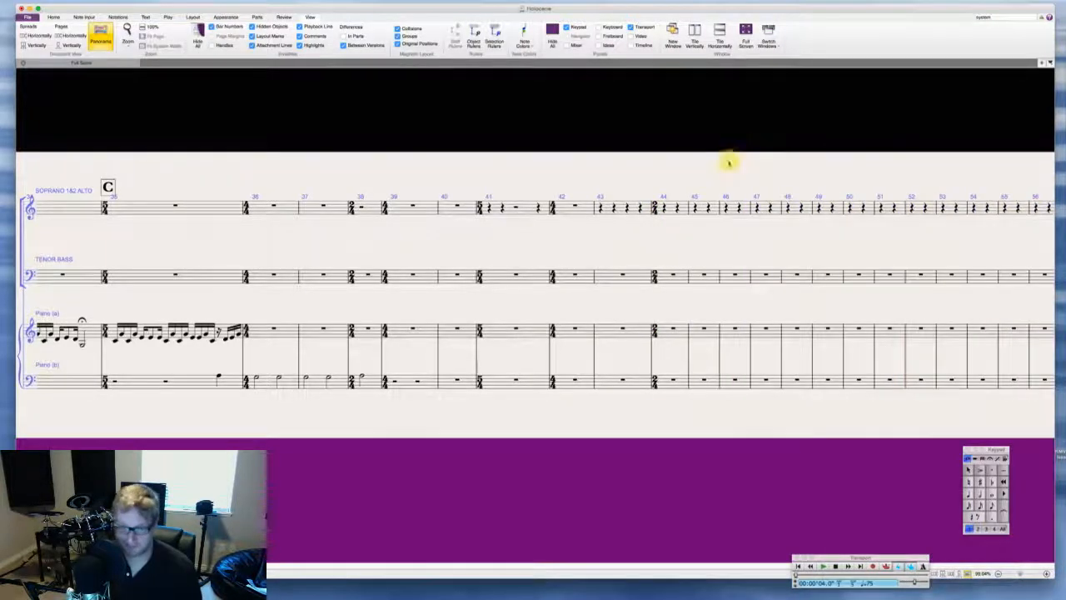
Step: Change the time signature back to 4/4 at bar 45
key(t)
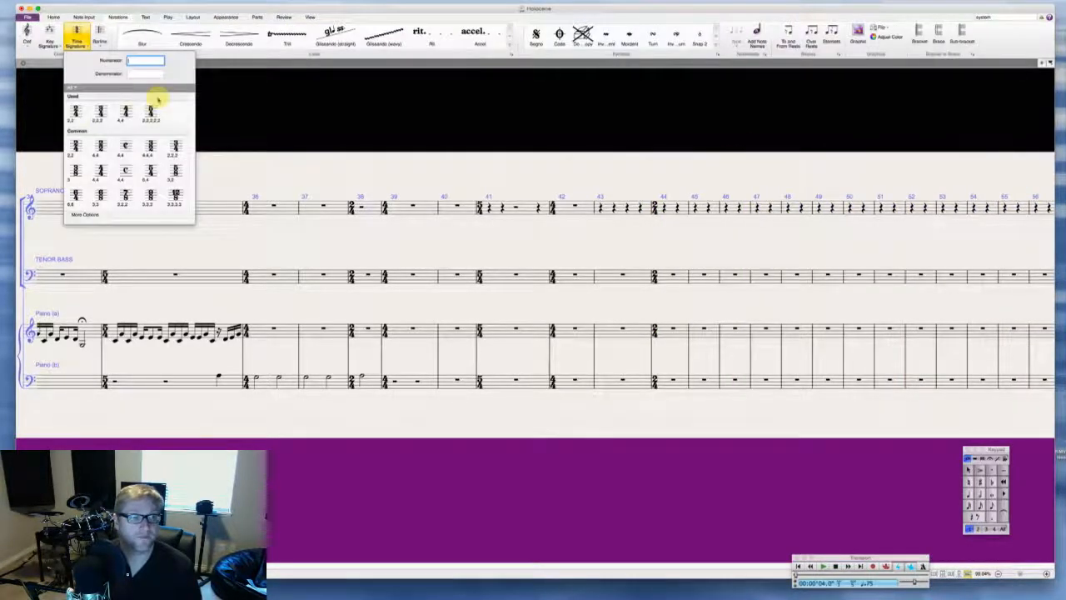
key(Escape)
click(695, 207)
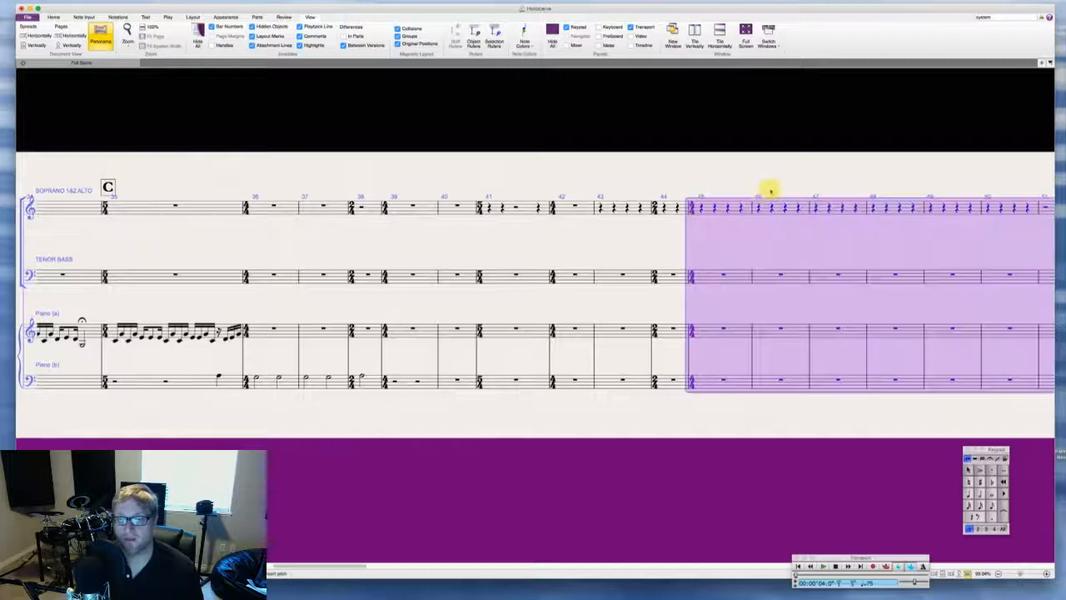
key(Escape)
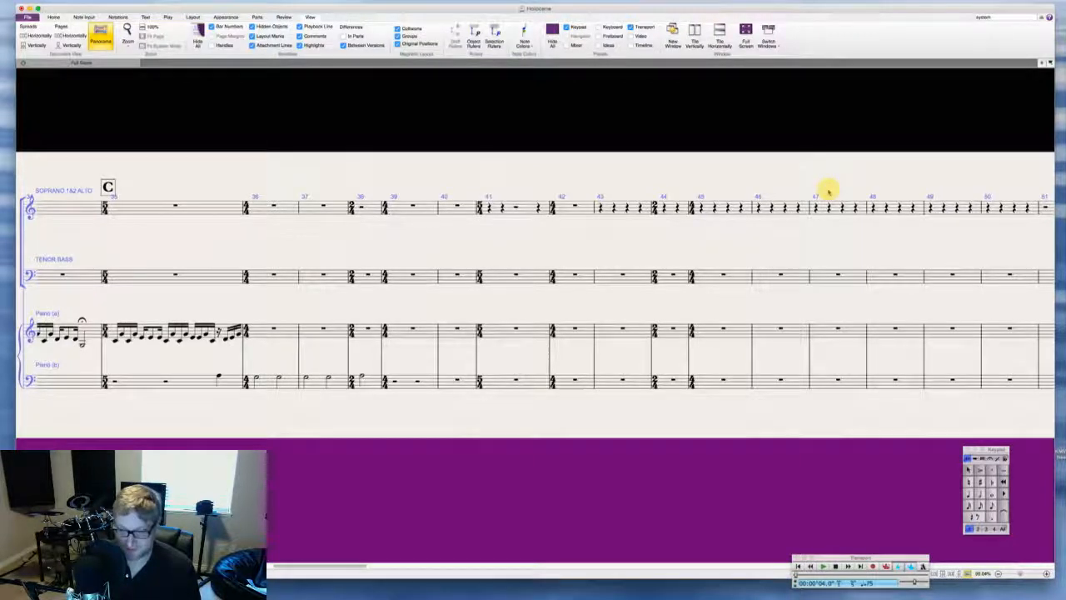
Step: Change the time signature to 5/4 at bar 47 and back to 4/4 at bar 48
key(t)
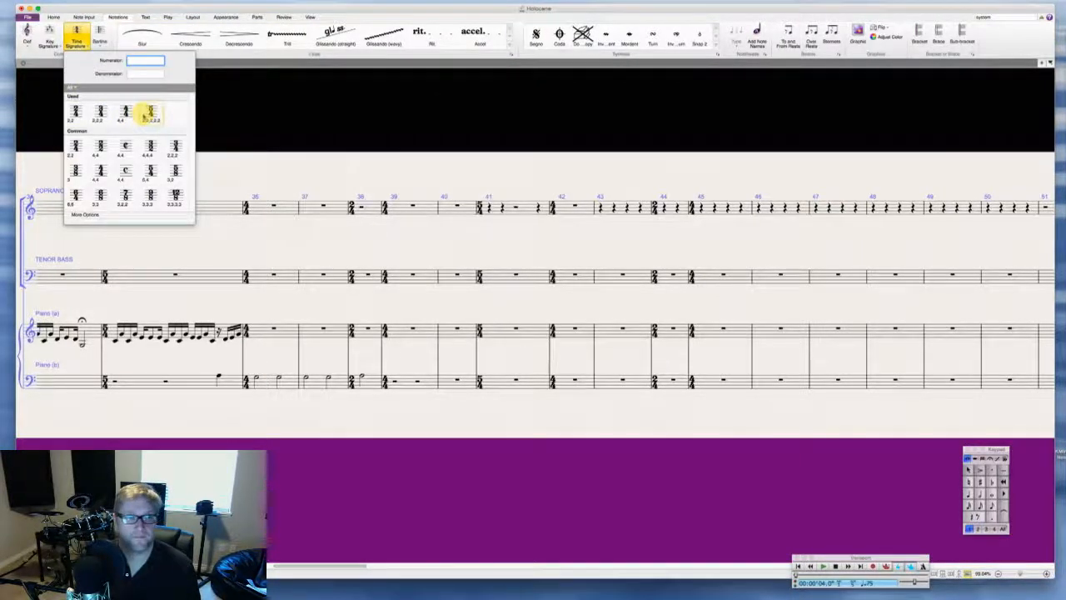
click(150, 114)
click(814, 209)
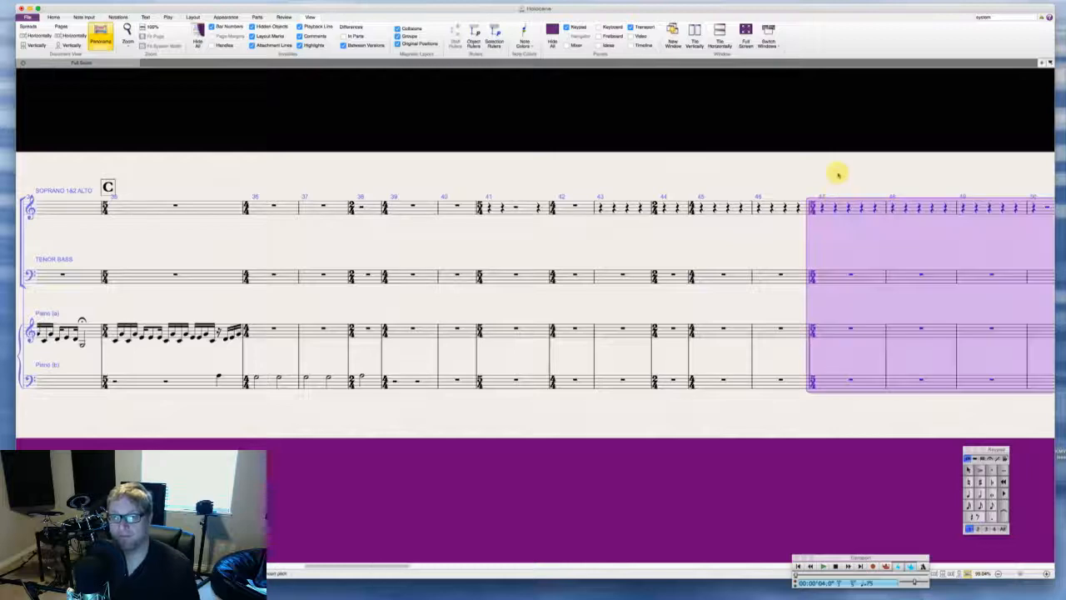
key(t)
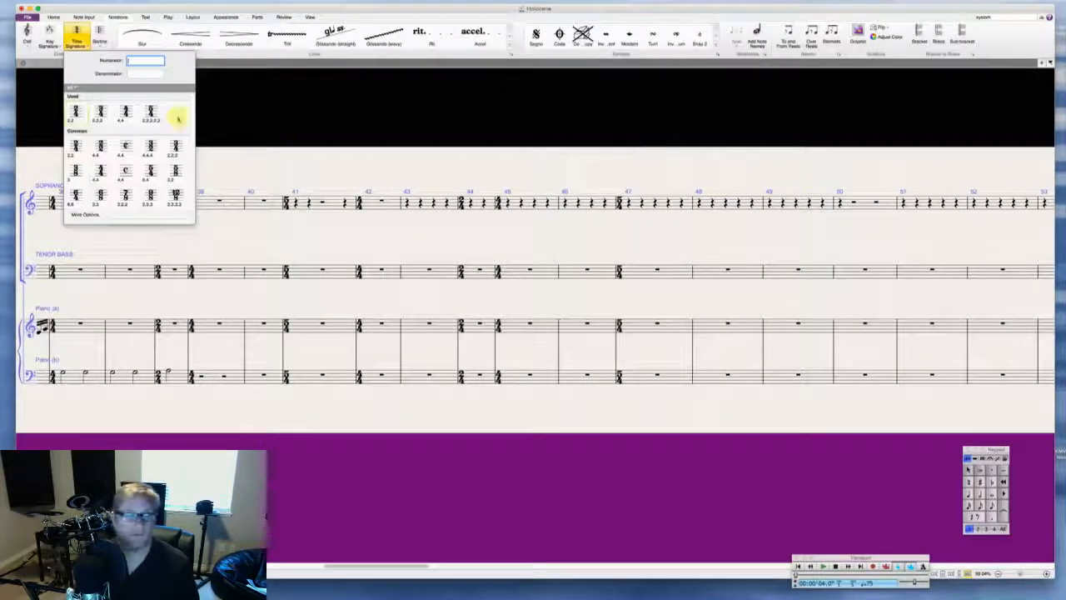
click(125, 114)
click(704, 202)
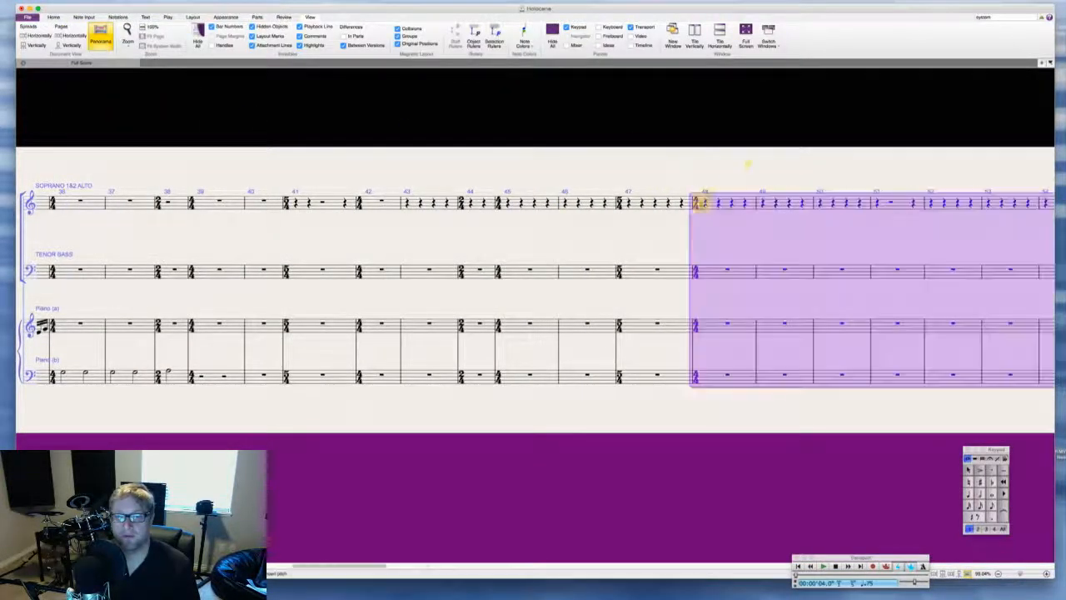
Step: Change the time signature to 2/4 at bar 50 and back to 4/4 at bar 51
key(t)
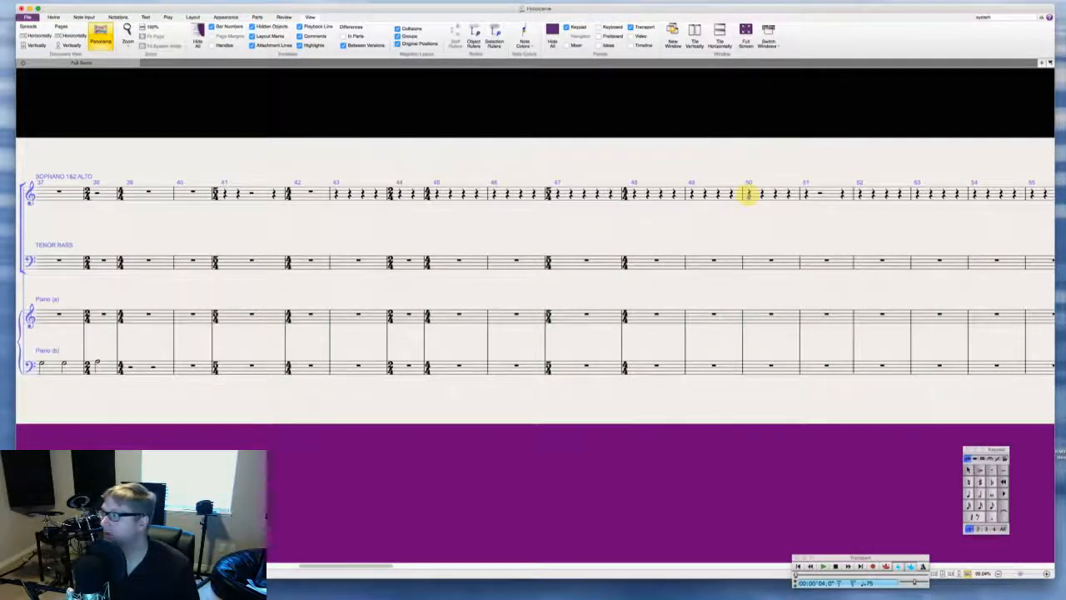
click(749, 195)
key(t)
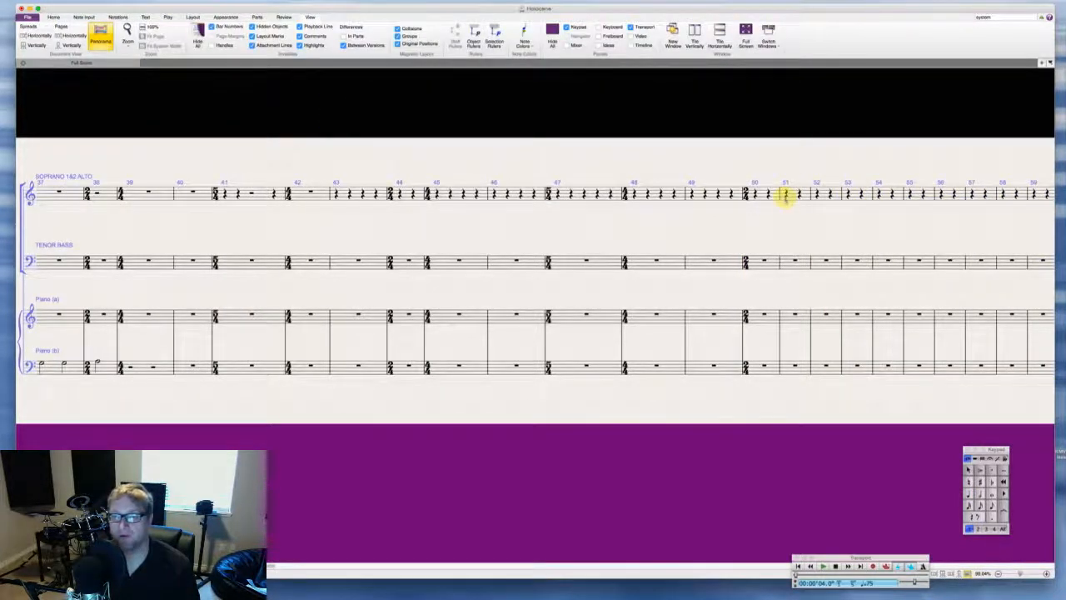
click(785, 197)
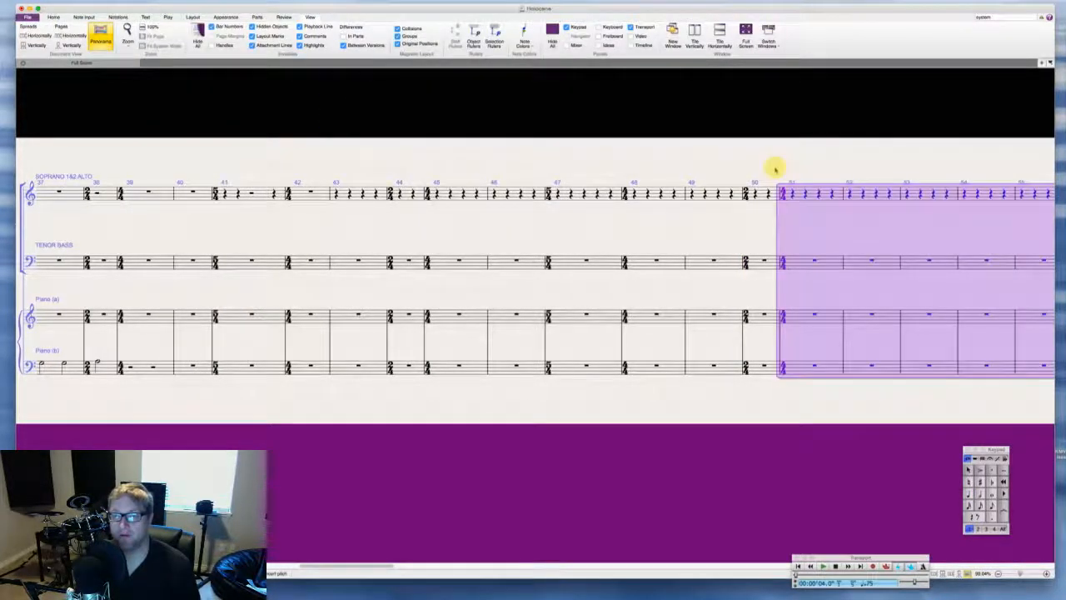
key(Escape)
Step: Add a double barline between bars 52 and 53 and place rehearsal mark D at bar 53
scroll(774, 168, right, 5)
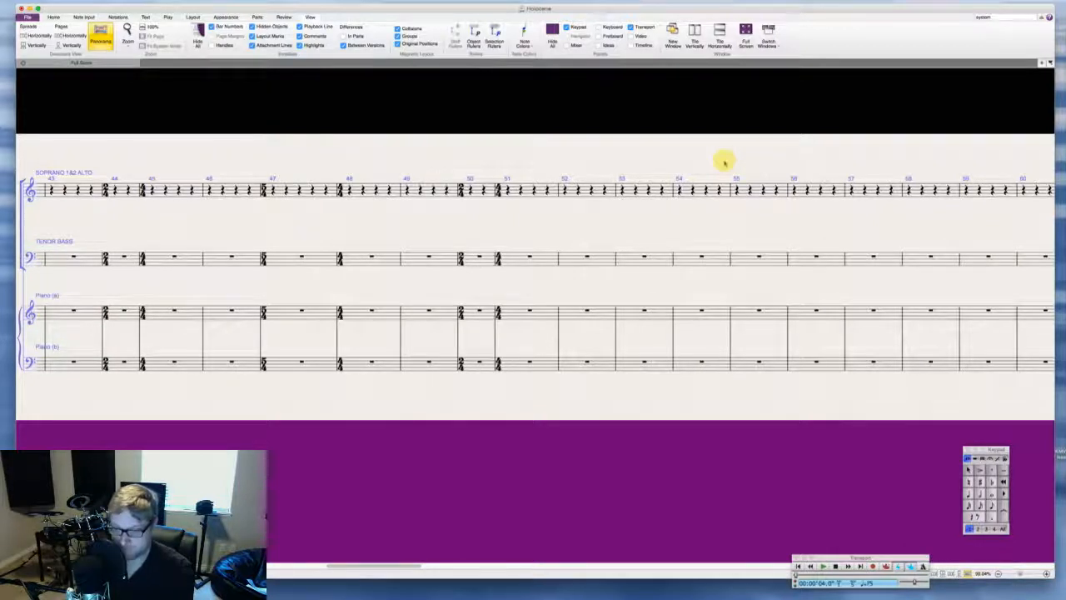
right_click(601, 169)
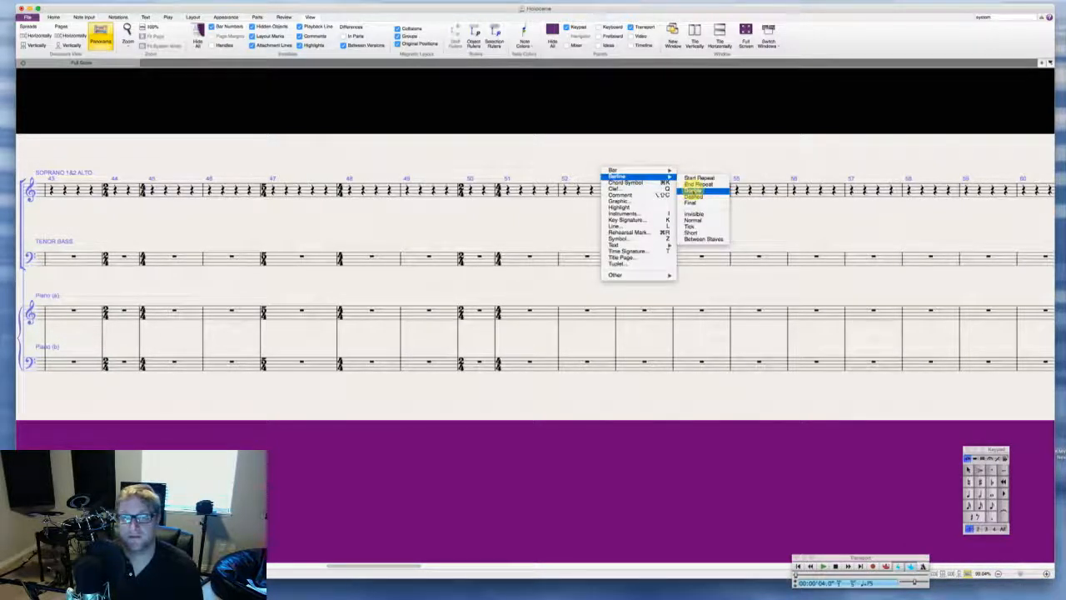
click(691, 198)
key(super+r)
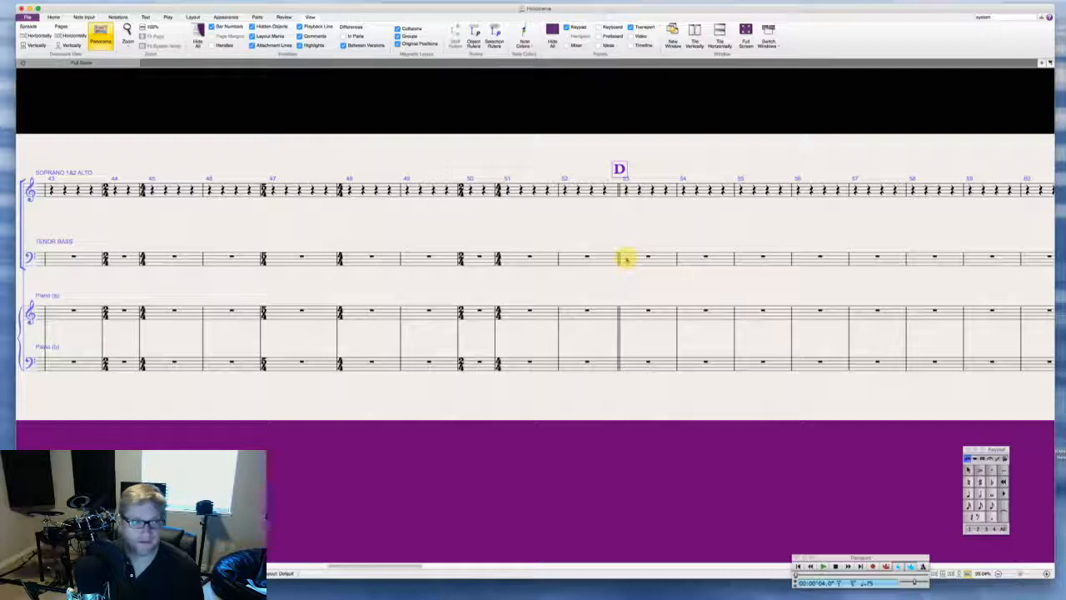
Step: Enter an eighth rest and two sixteenth-note pickups on the last beat of bar 52 in the soprano/alto staff
click(605, 190)
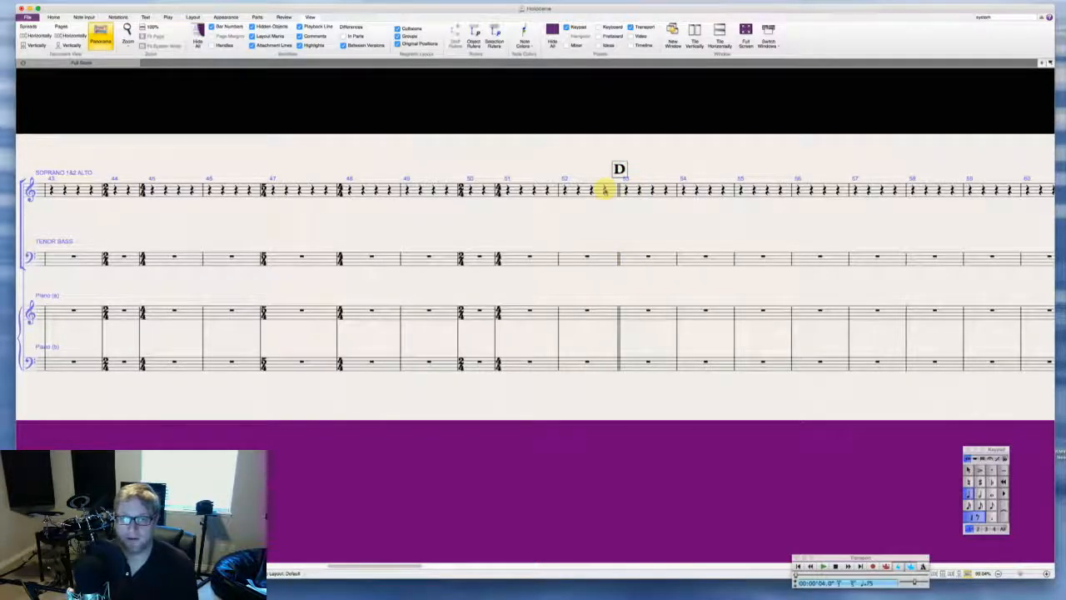
key(3)
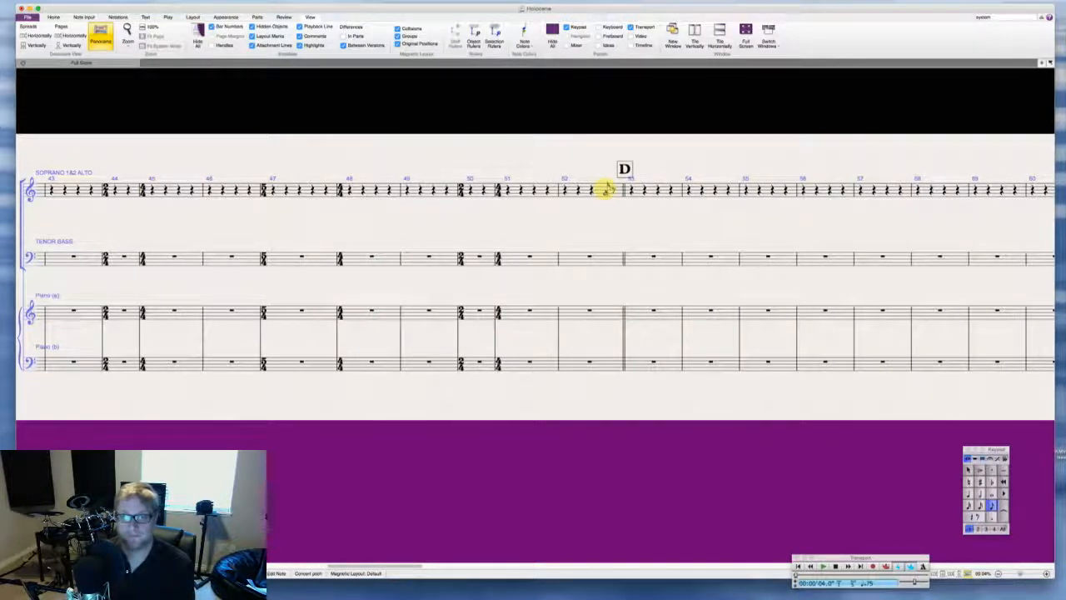
key(n)
key(0)
key(2)
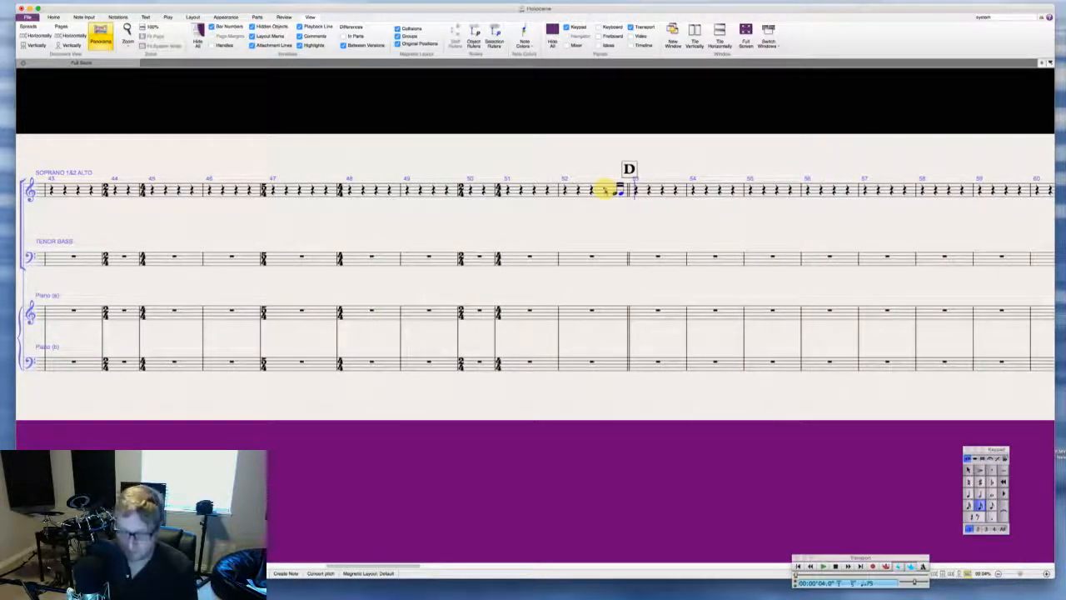
Step: Enter the soprano/alto melody in bar 53: quarter G, eighth A, eighth A tied to another A, an eighth rest and two sixteenth Gs
key(4)
key(g)
key(3)
key(a)
key(a)
key(4)
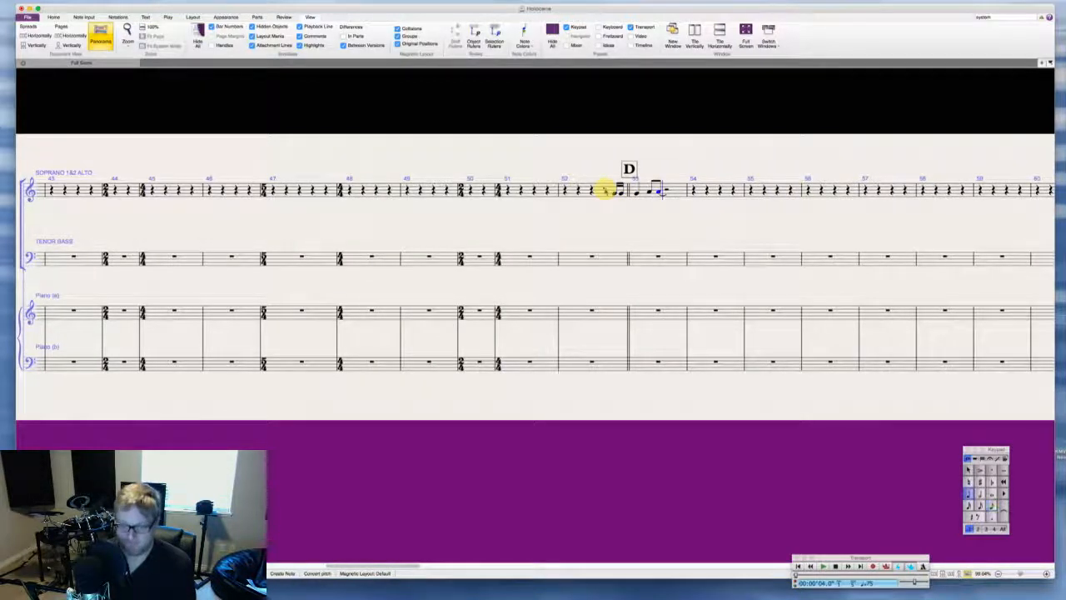
key(a)
key(3)
key(0)
key(2)
key(g)
key(g)
Step: Enter the soprano/alto melody in bar 54: quarter G, eighth rest, eighth and sixteenth E, and the closing repeated Ds
key(4)
key(g)
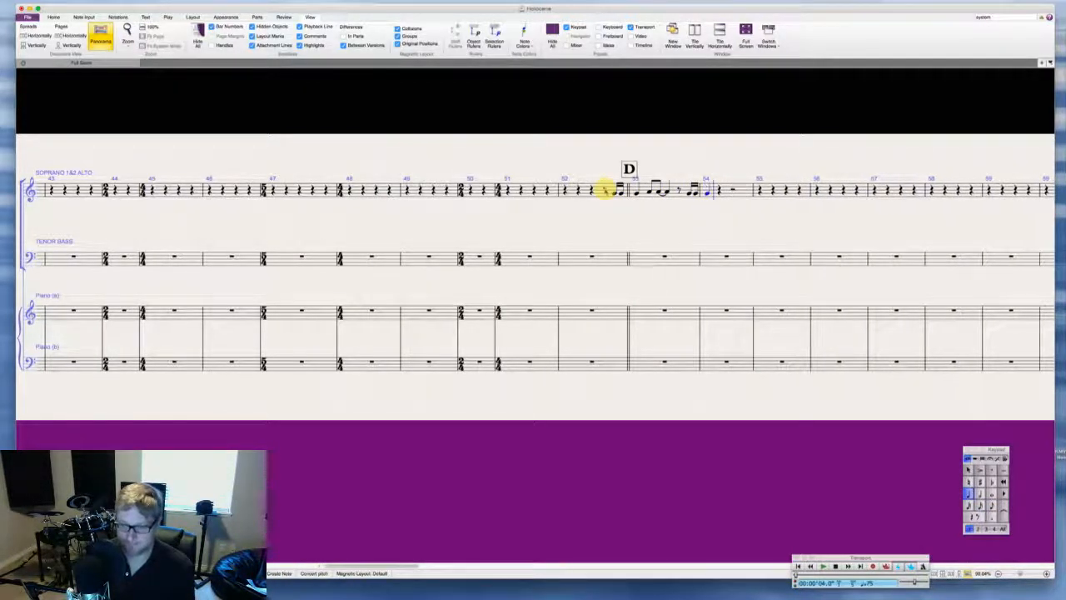
key(3)
key(0)
key(e)
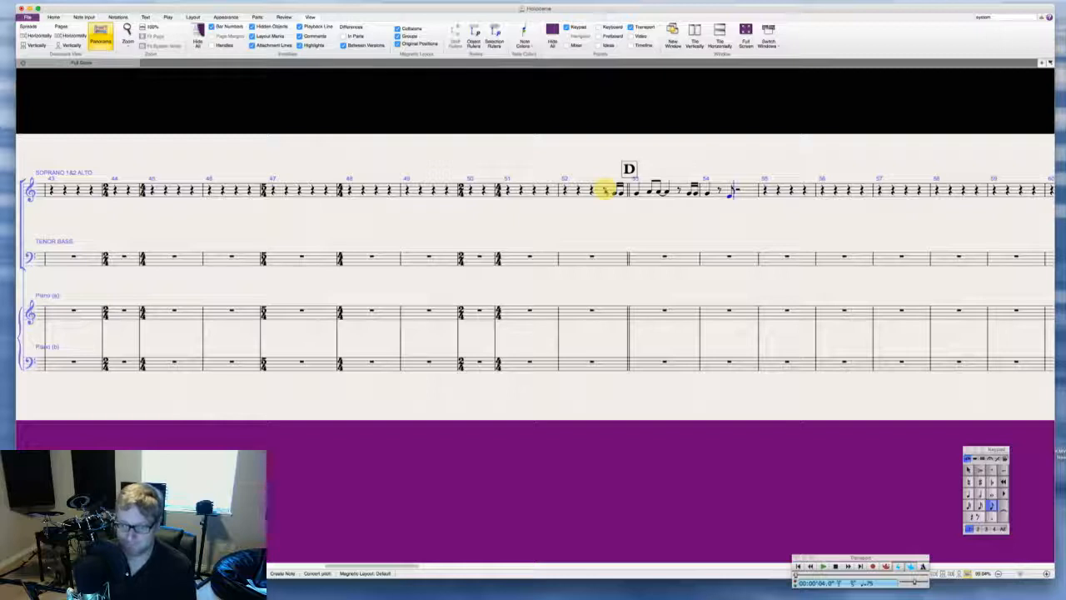
key(2)
key(e)
key(3)
key(d)
key(d)
key(4)
key(d)
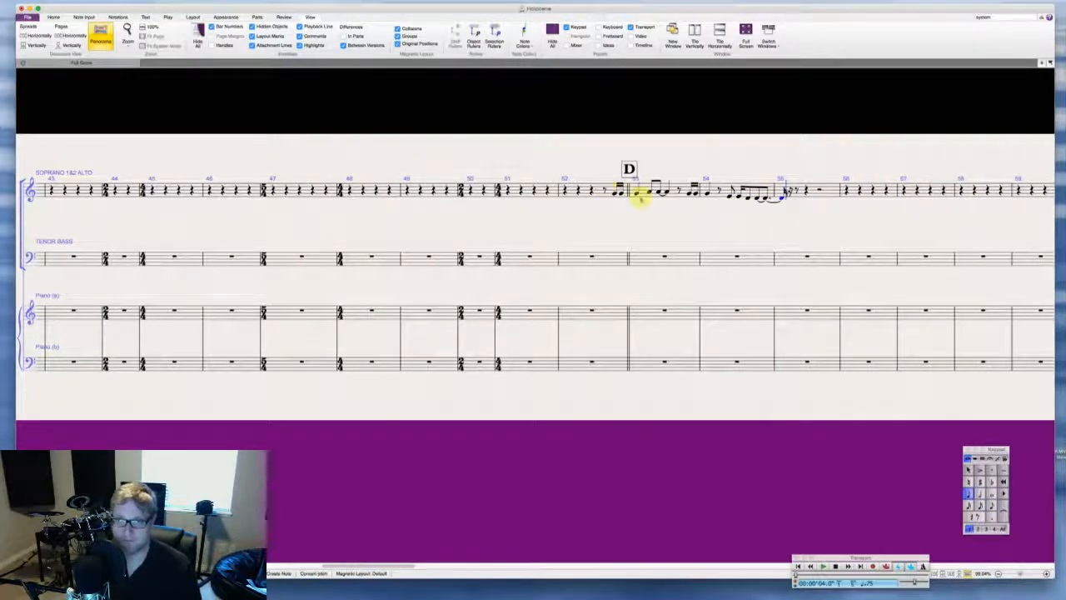
key(Escape)
Step: Shorten the closing Ds so the phrase ends within bar 54, and clear bar 55 to a whole-bar rest
click(757, 199)
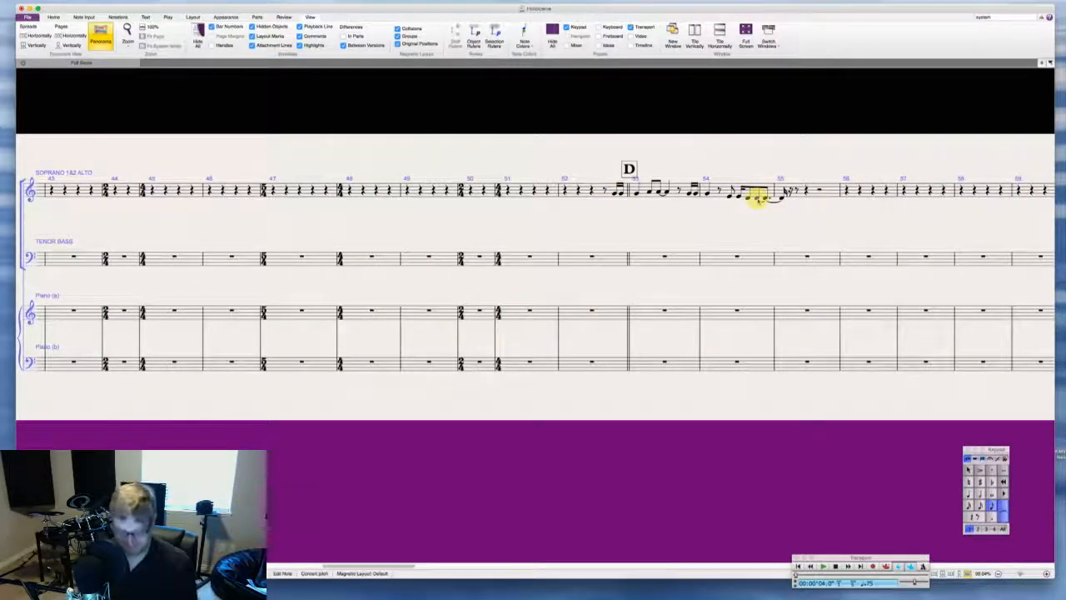
key(2)
key(4)
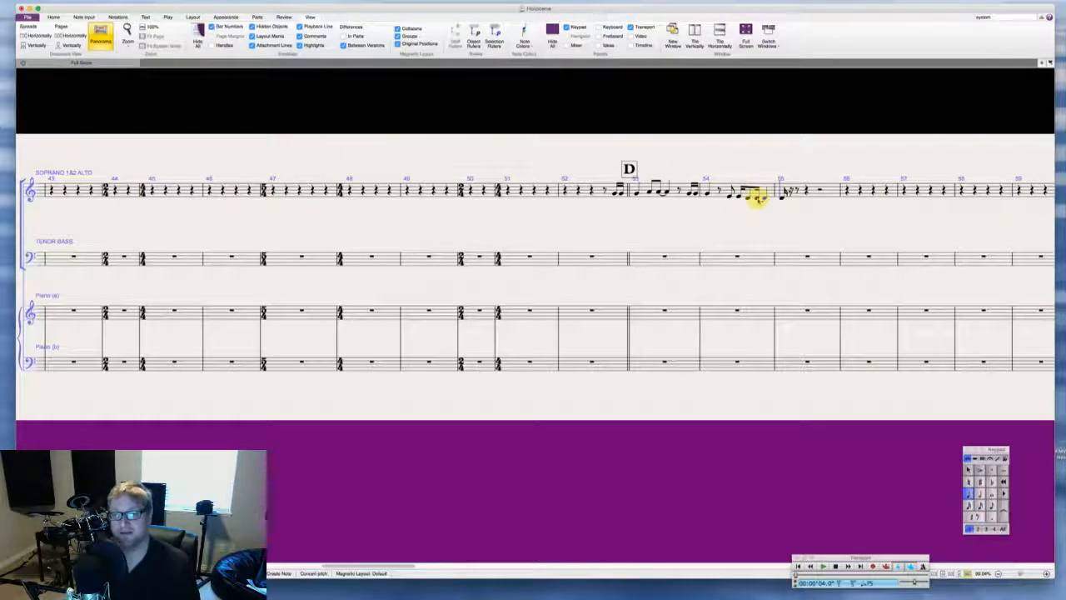
click(825, 191)
key(Delete)
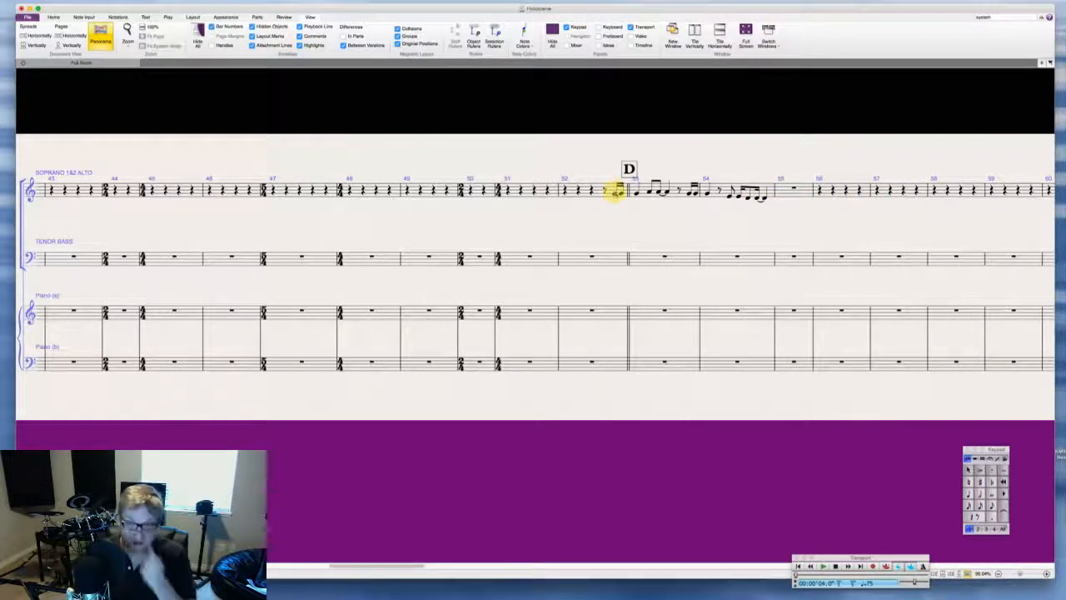
Step: Add the lyrics "And at once I knew" under the soprano/alto melody, starting on the pickup notes in bar 52
click(615, 192)
key(super+l)
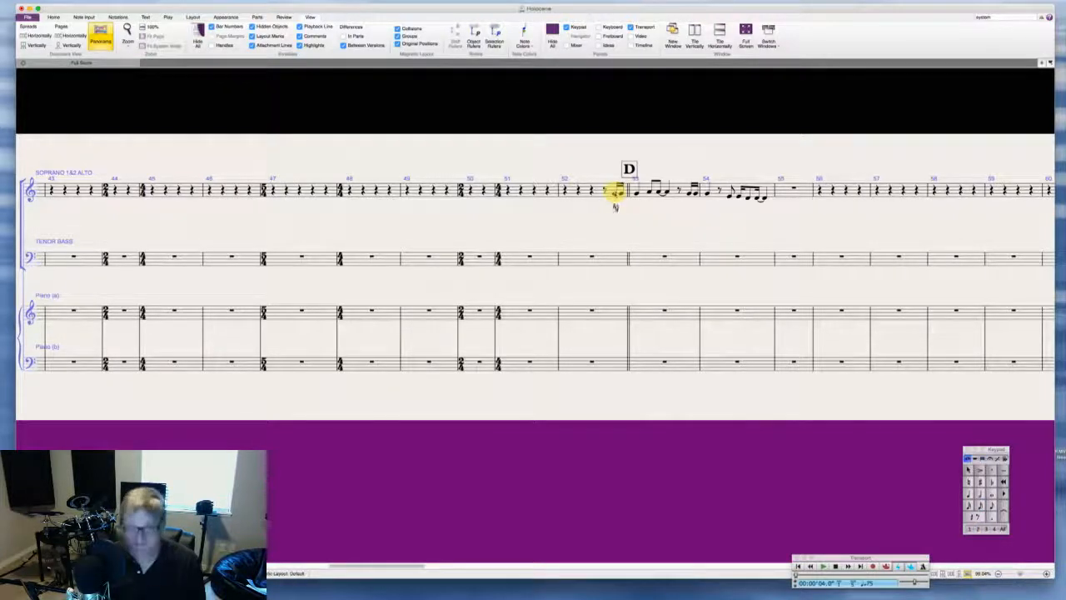
text(And)
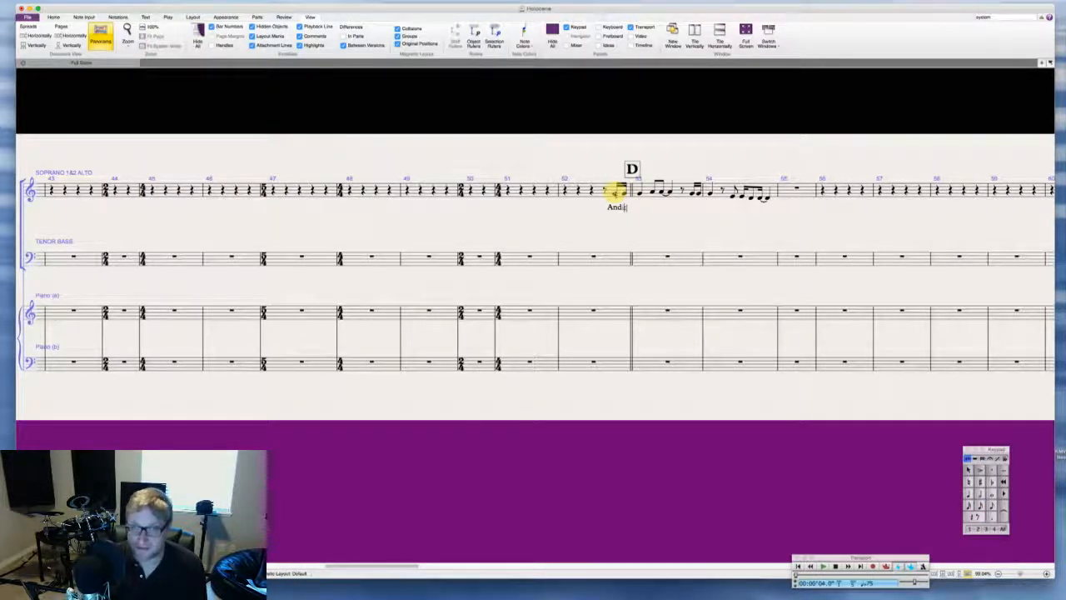
text( at once)
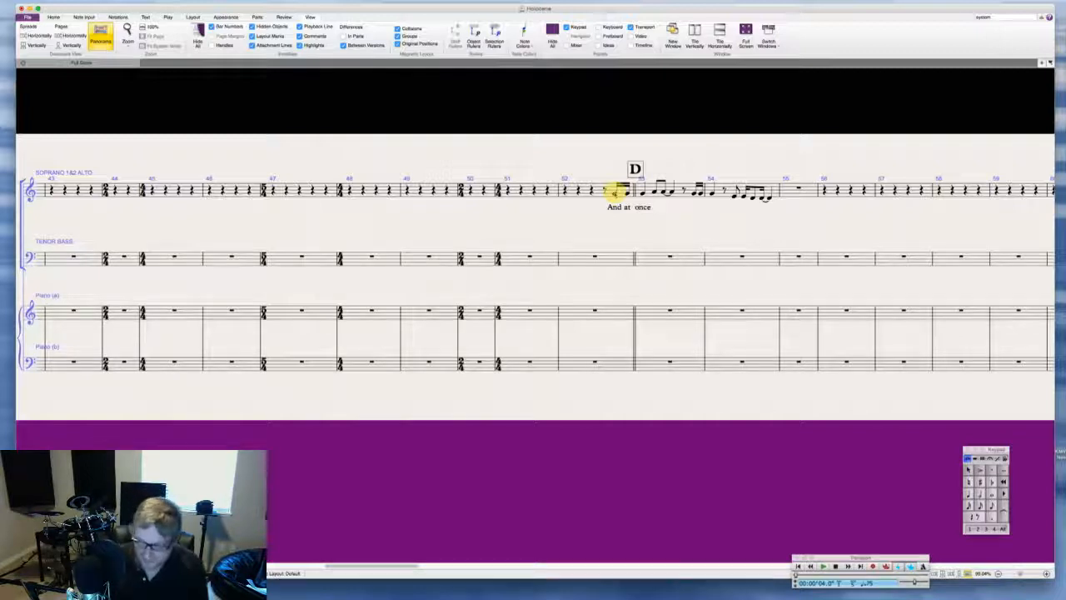
text(knew)
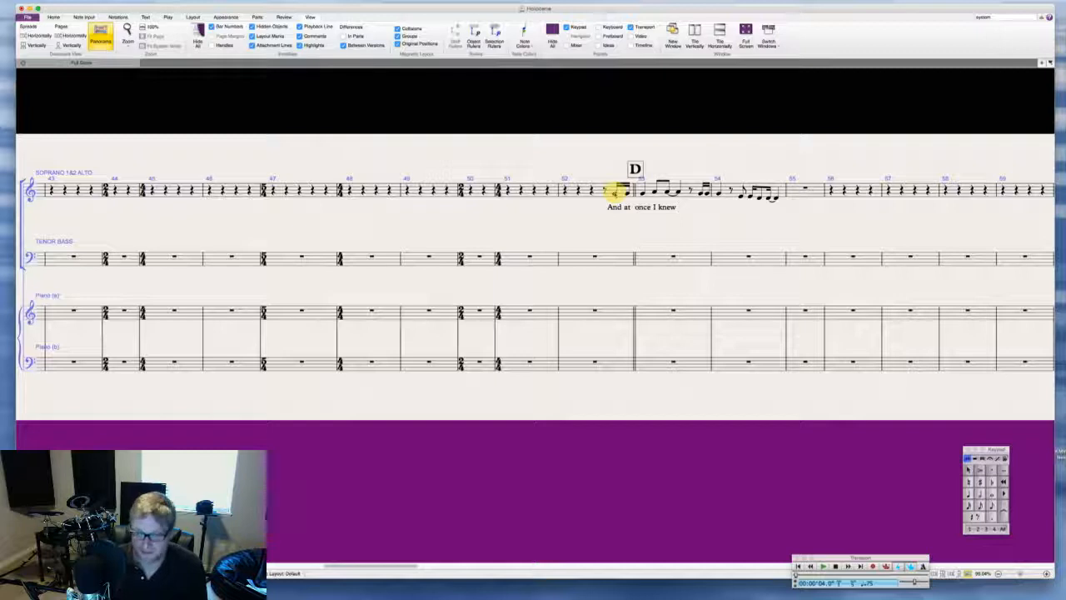
Step: Continue the soprano/alto lyrics through bar 54 with "I was not mag-ni-fi-cent."
text( I was )
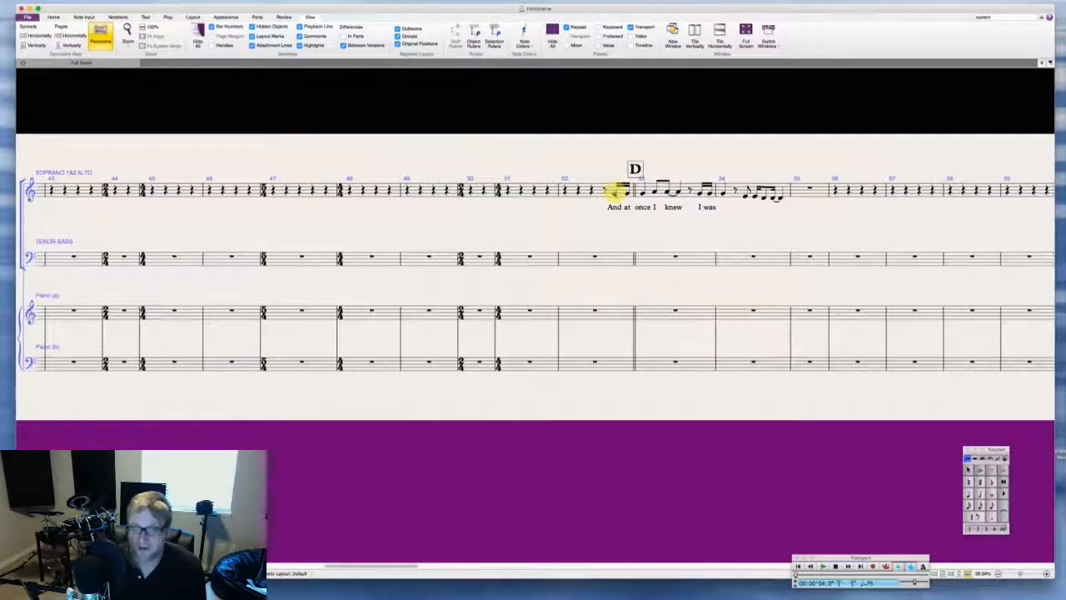
text(not m)
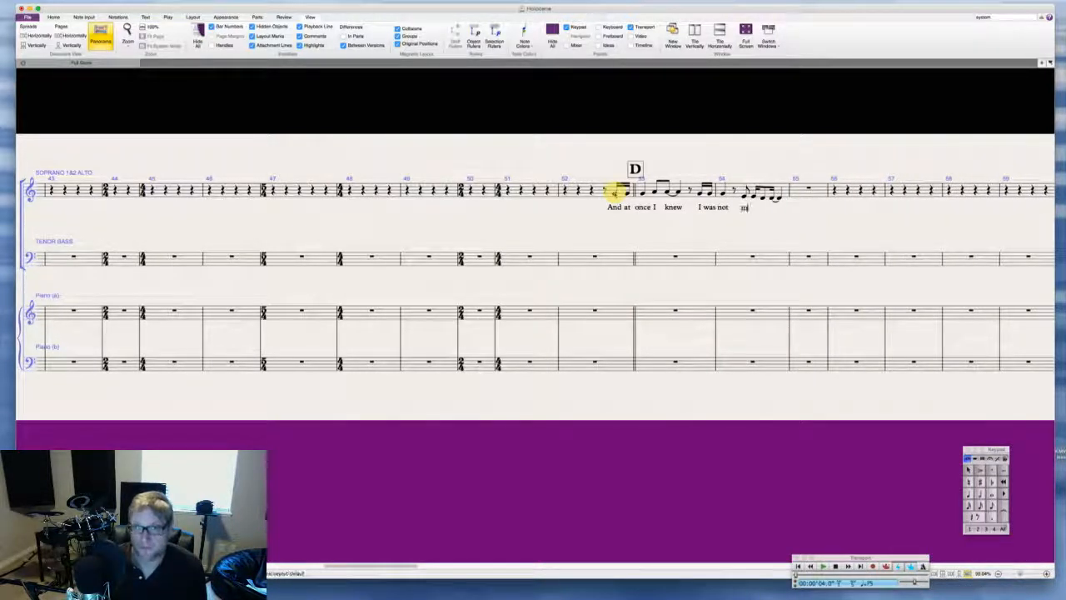
text(ag-ni-)
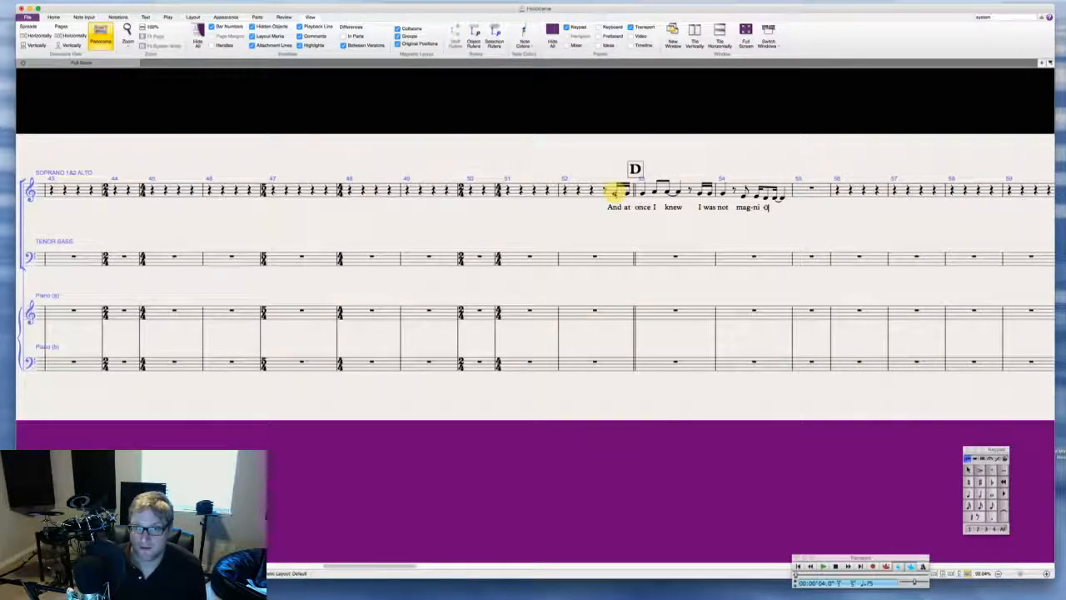
text(fi)
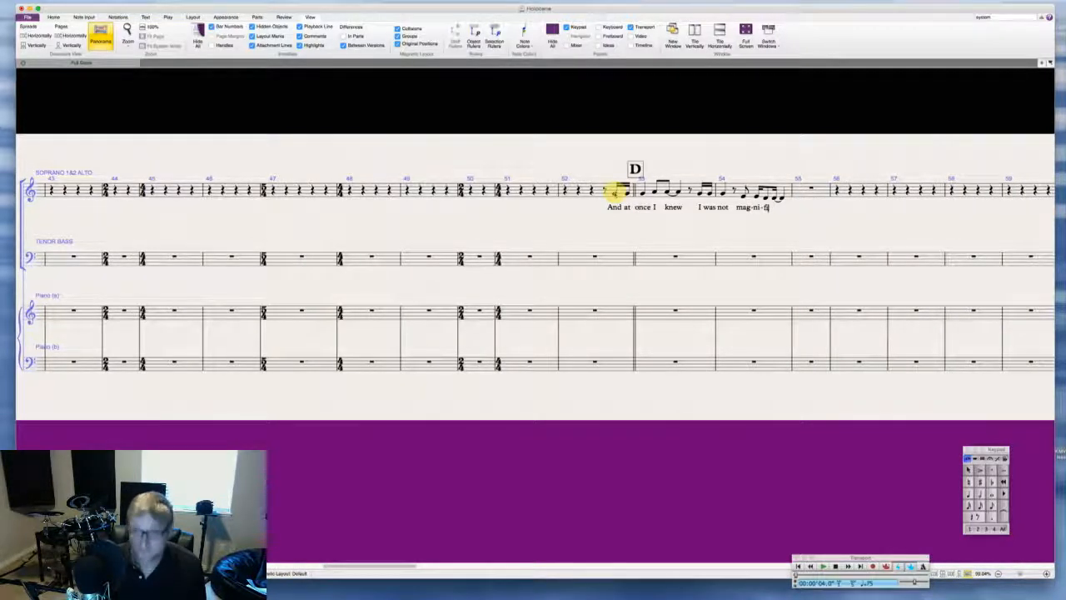
text(- cent)
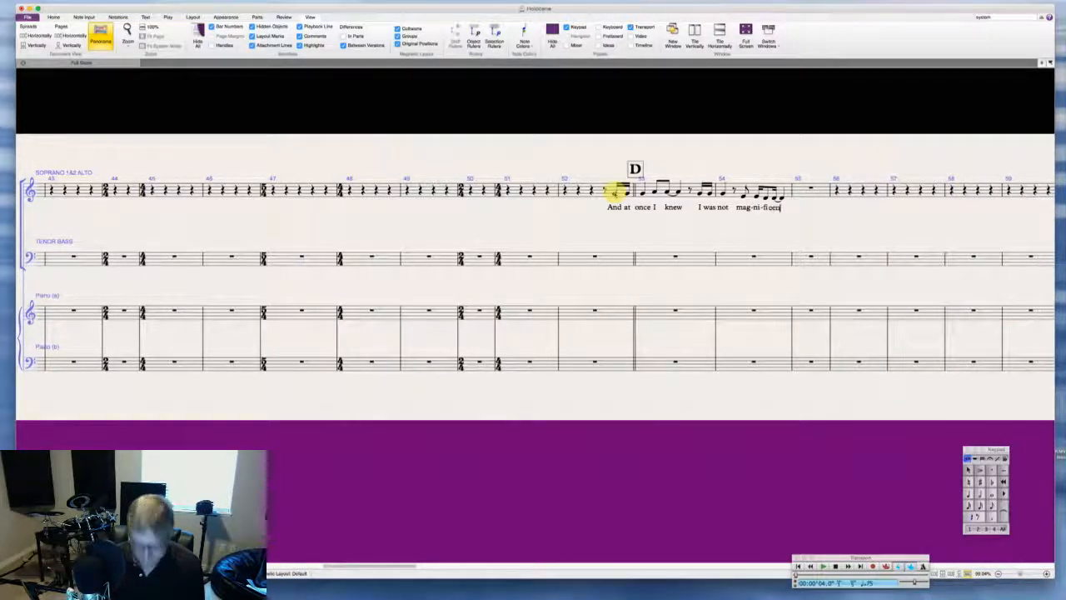
text(.)
key(Escape)
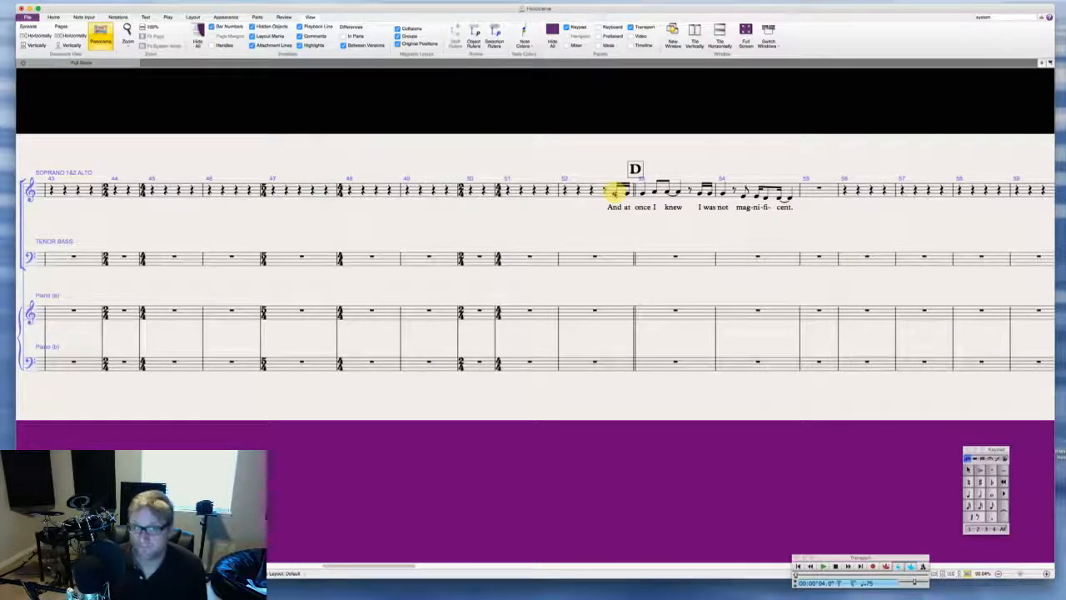
key(Escape)
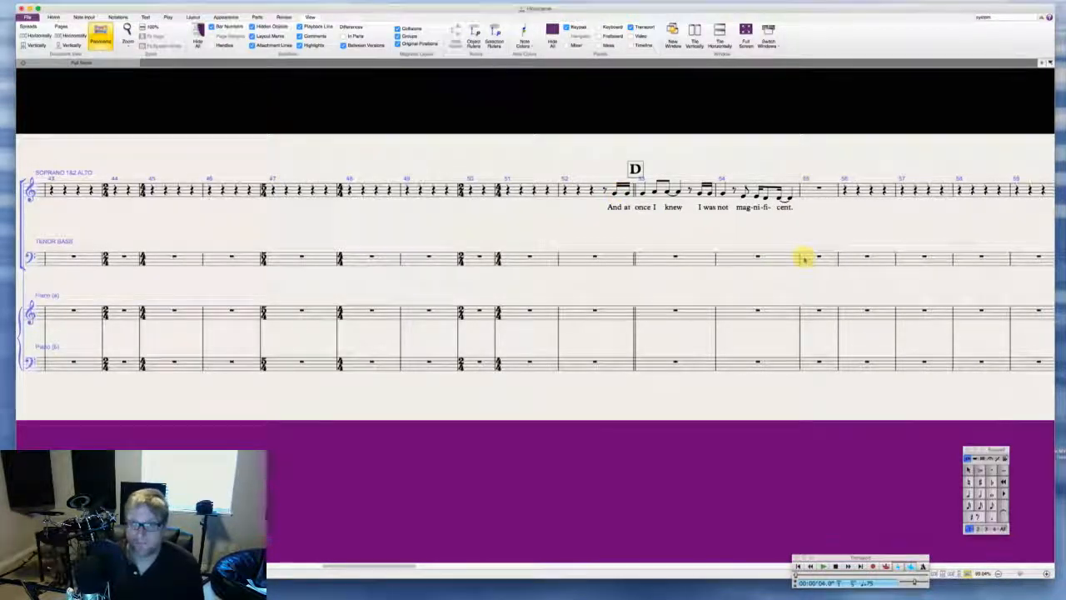
scroll(801, 255, right, 5)
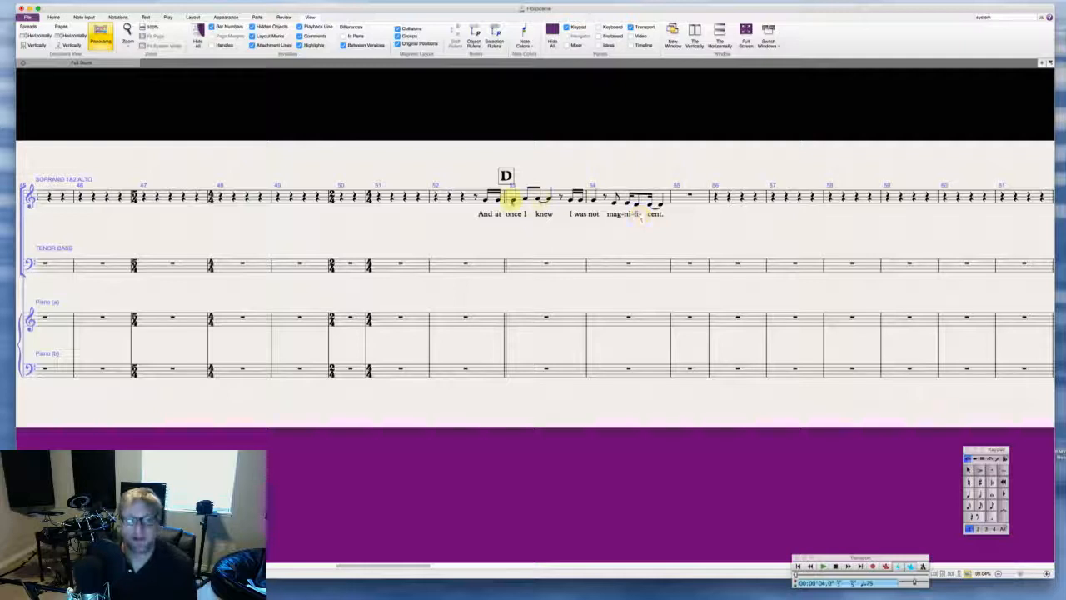
Step: Move the rehearsal mark for section D from bar 53 to the start of bar 55
click(505, 175)
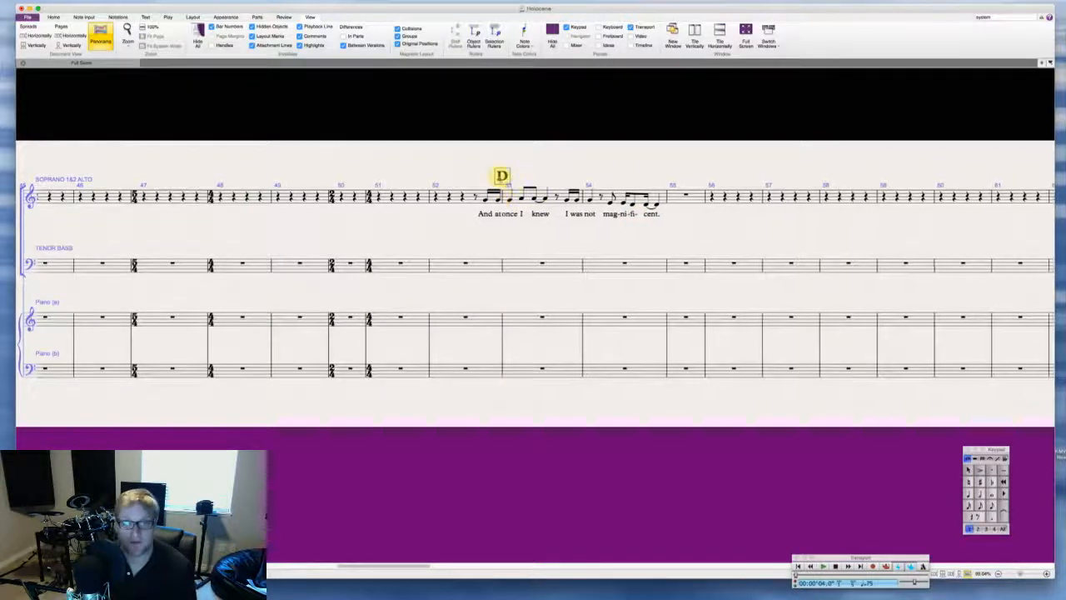
key(Delete)
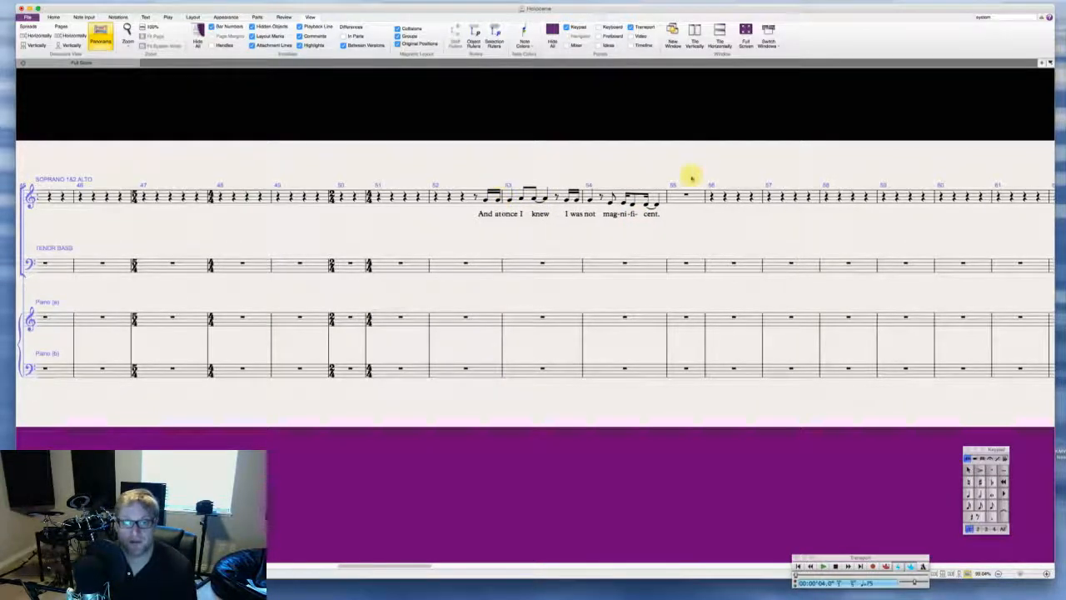
right_click(649, 170)
mouse_move(663, 176)
click(752, 191)
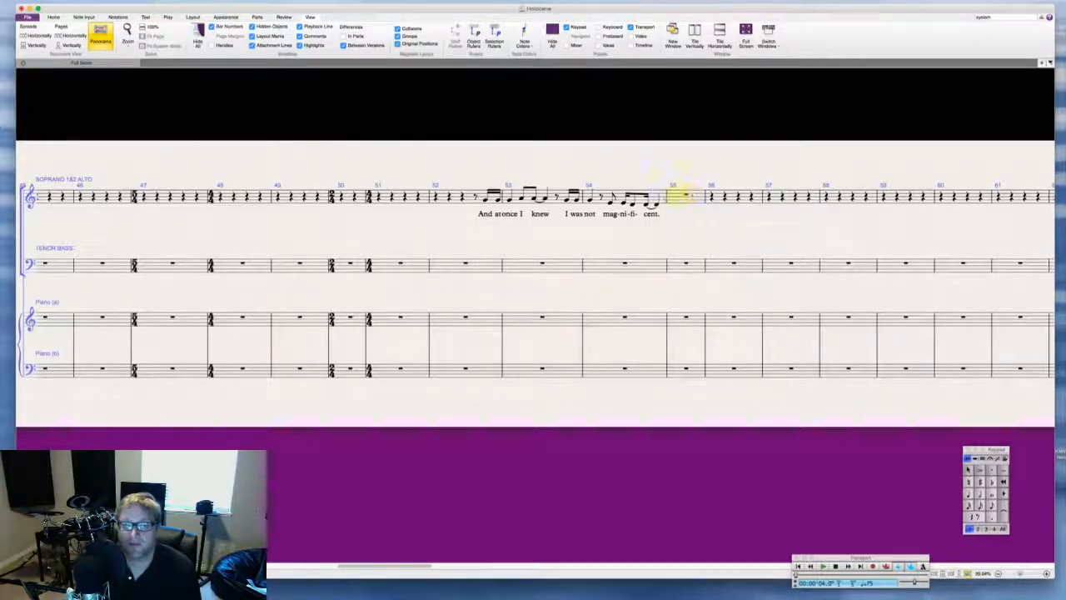
click(663, 197)
key(super+r)
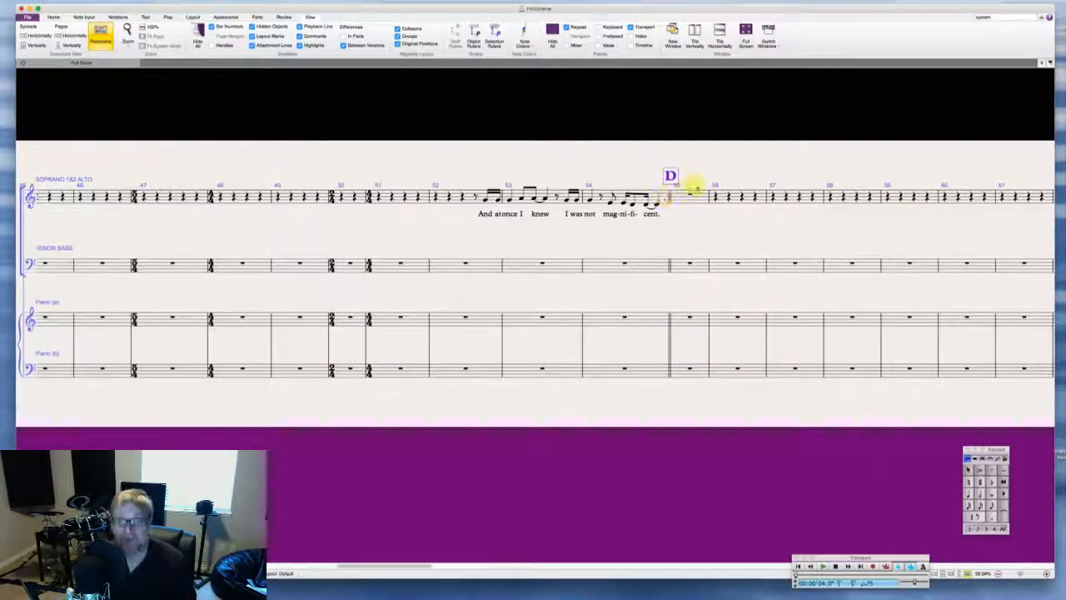
Step: Copy the piano passage in both staves from bars 21–25 of section B to bar 55, at the start of section D
scroll(709, 185, left, 20)
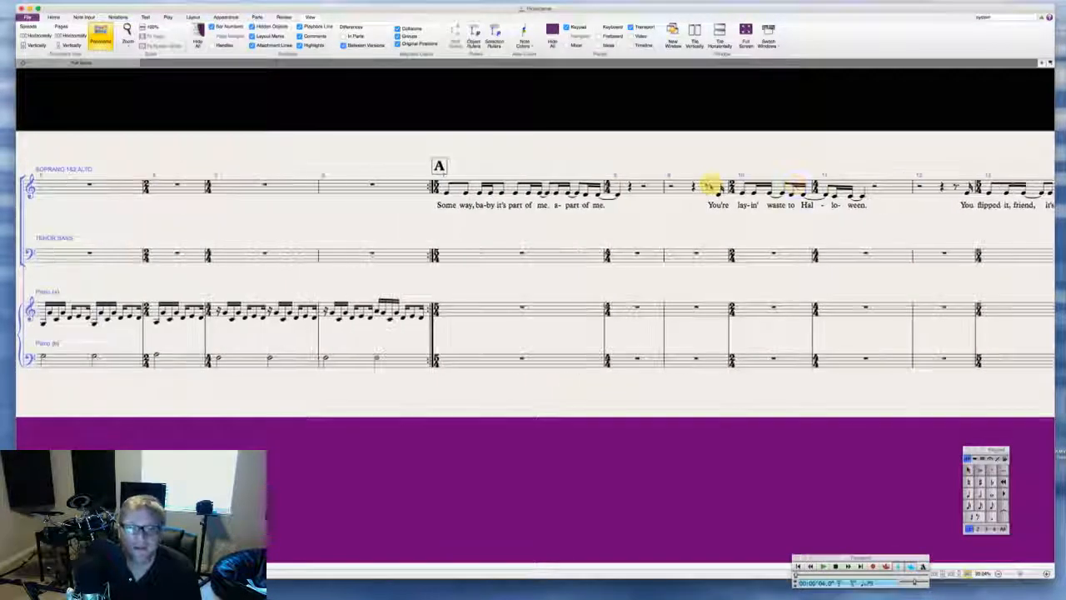
scroll(710, 185, right, 10)
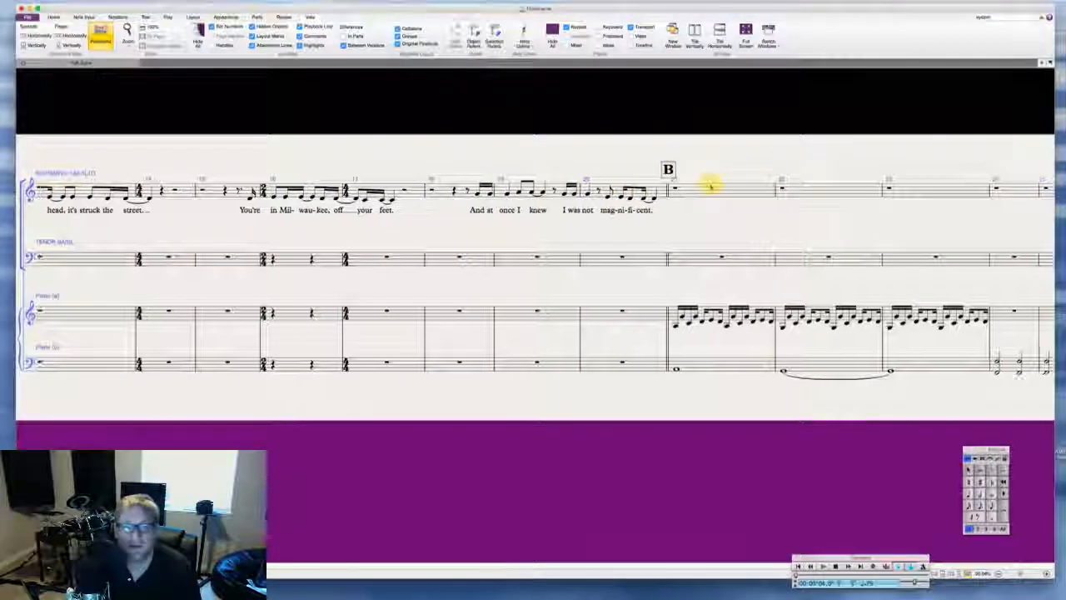
scroll(708, 185, right, 15)
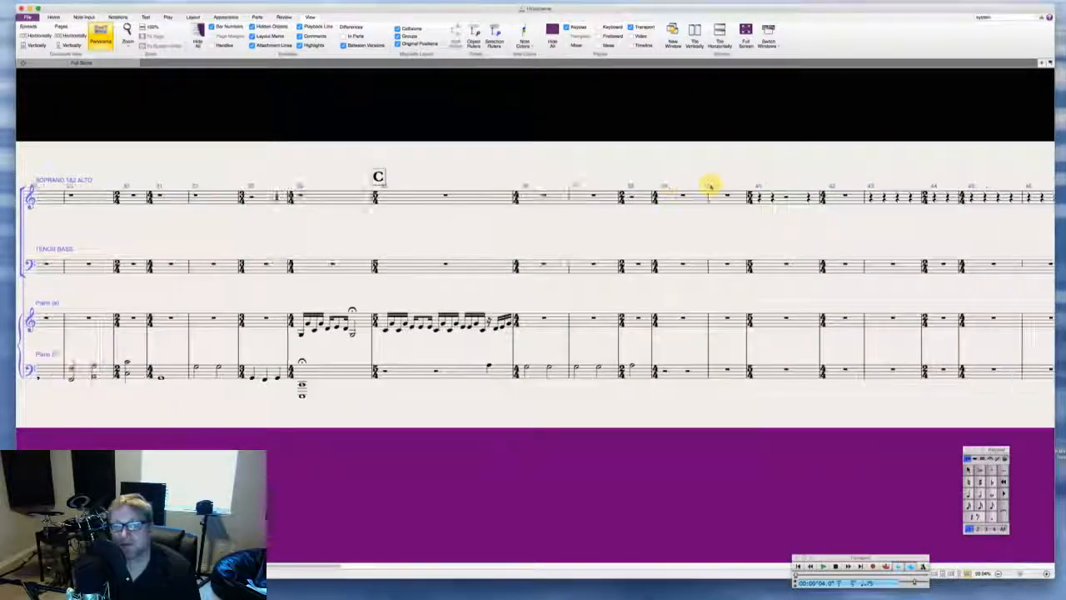
scroll(708, 185, right, 10)
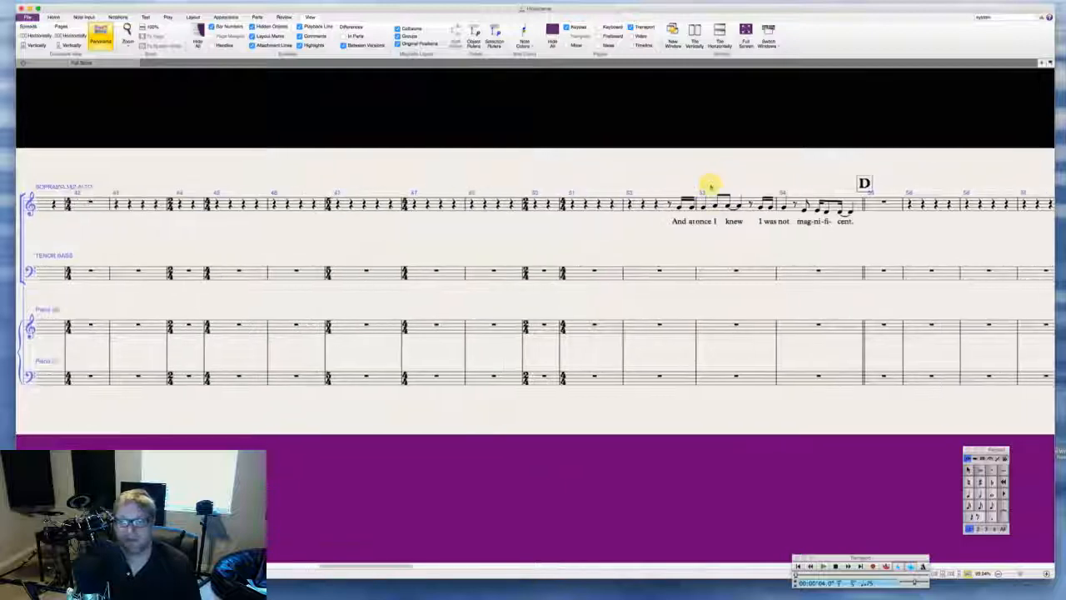
scroll(709, 185, right, 1)
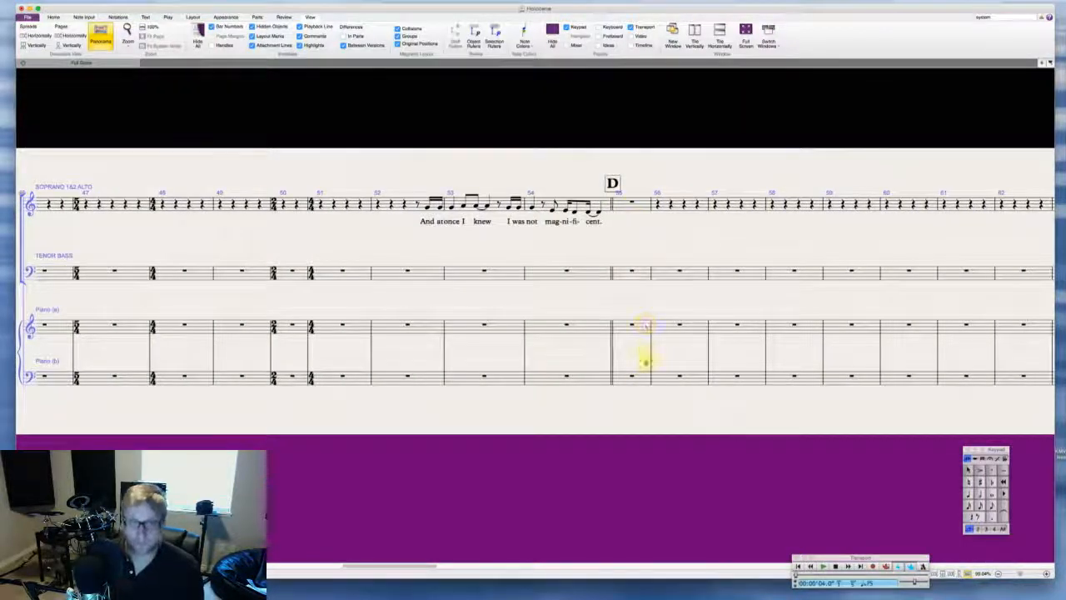
scroll(642, 375, left, 15)
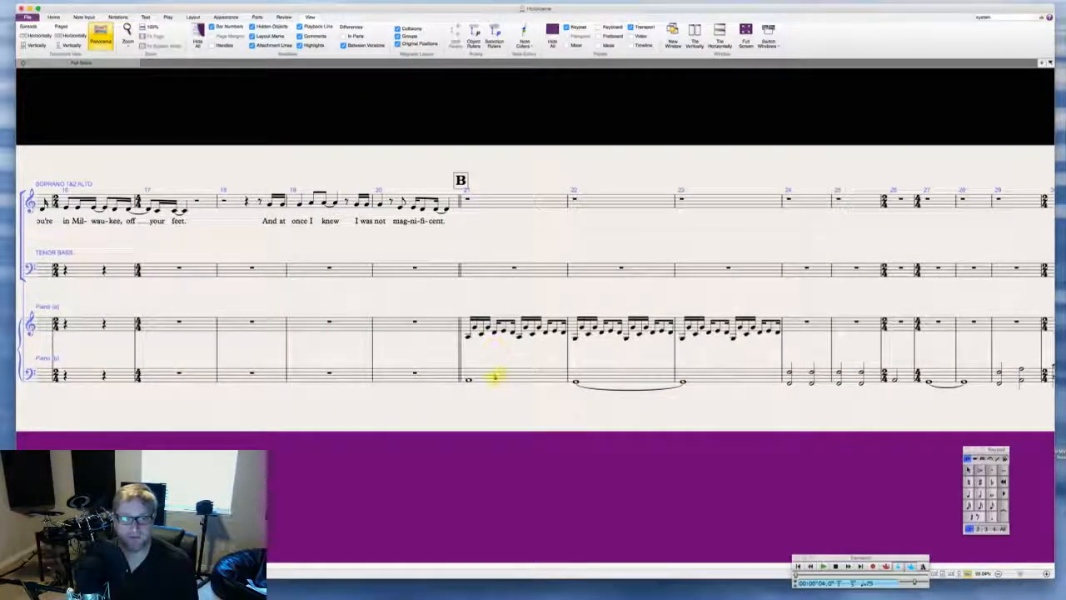
click(493, 376)
shift+click(864, 318)
scroll(863, 319, right, 10)
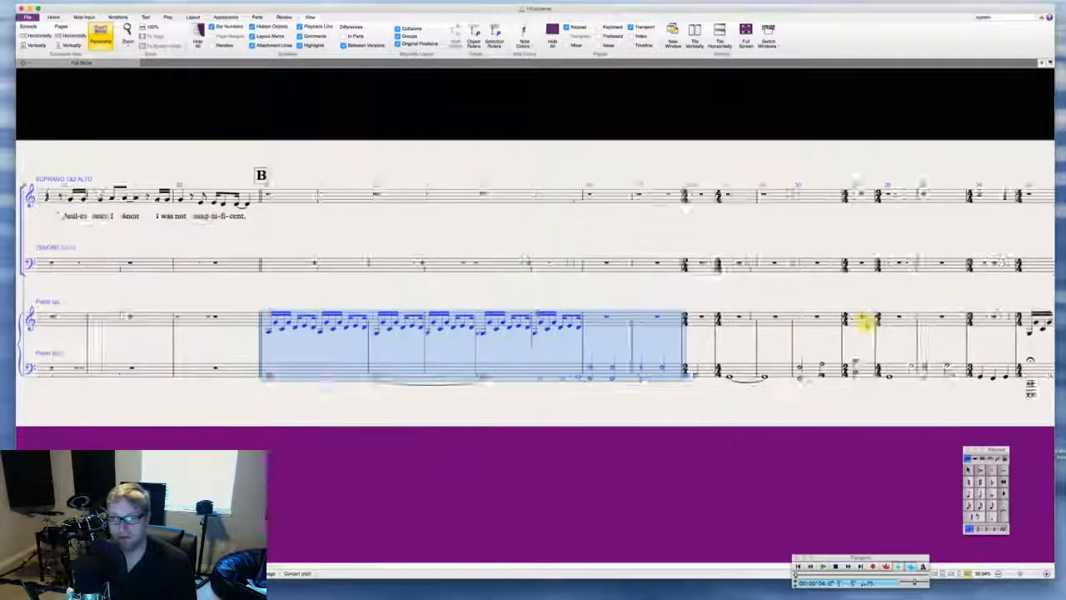
scroll(863, 319, right, 15)
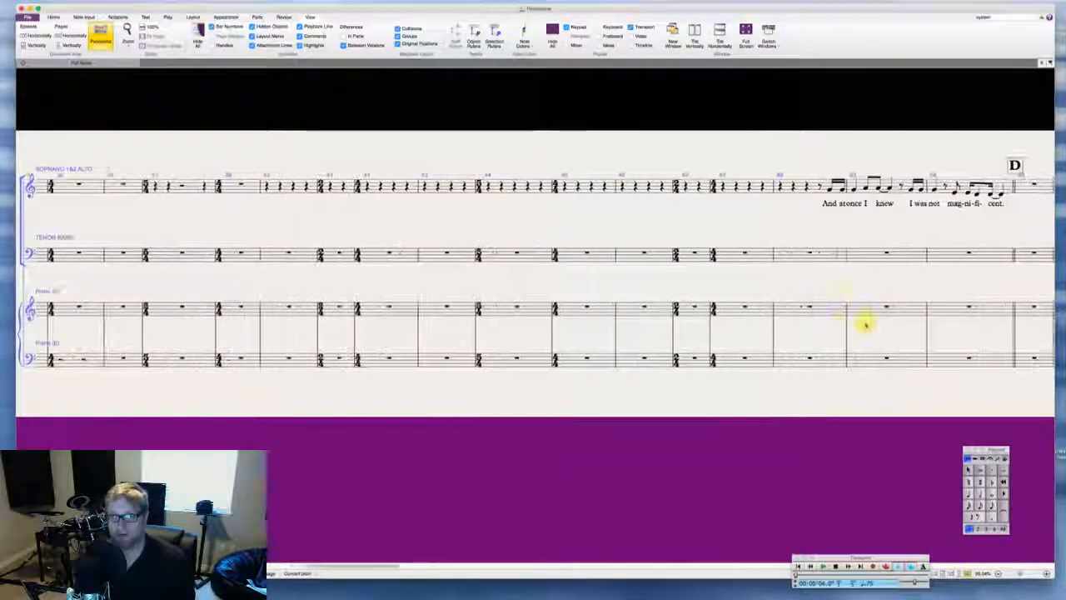
alt+click(566, 305)
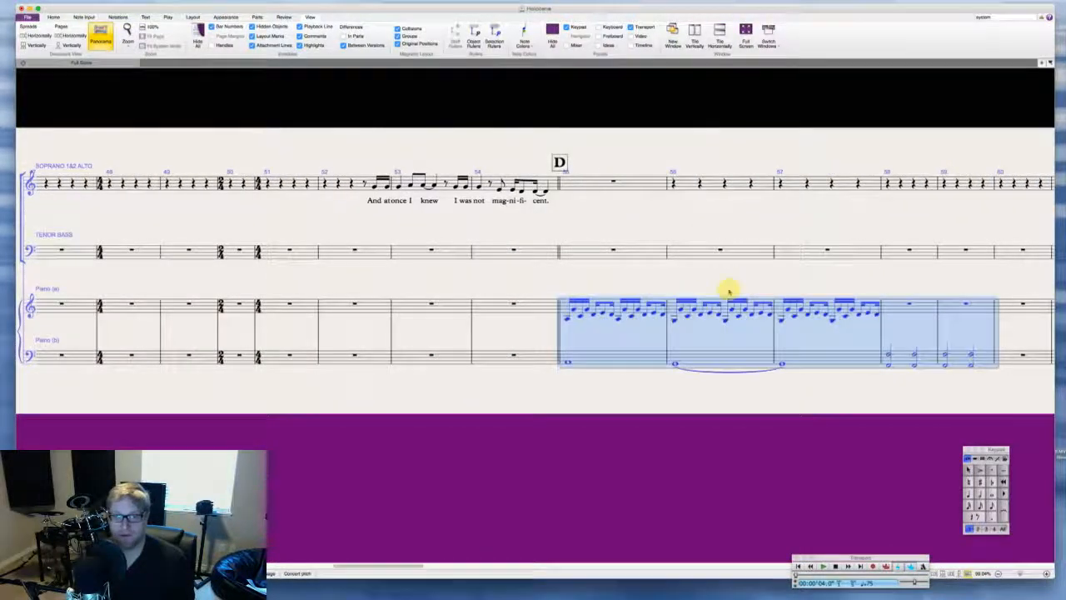
key(Escape)
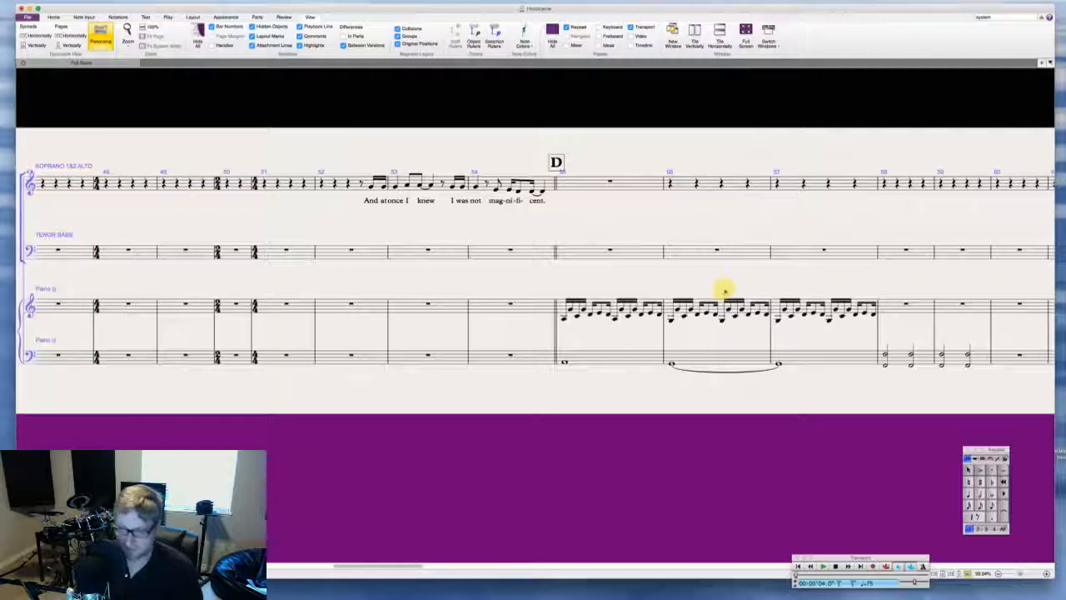
Step: Enter the soprano/alto melody in bar 58: dotted quarter E, eighth E, dotted quarter G and eighth E
scroll(725, 290, right, 5)
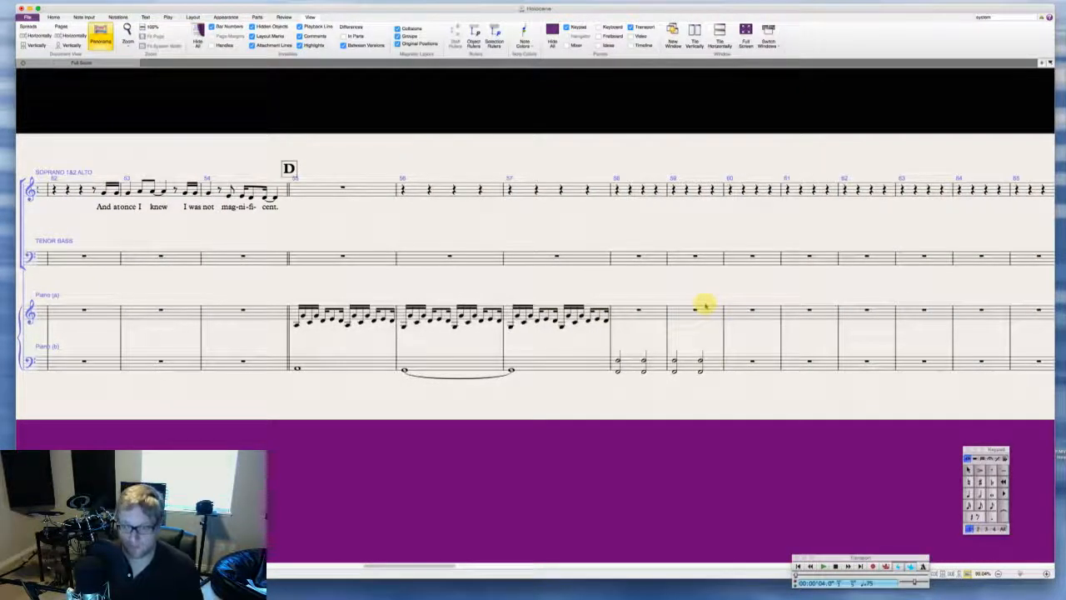
click(622, 255)
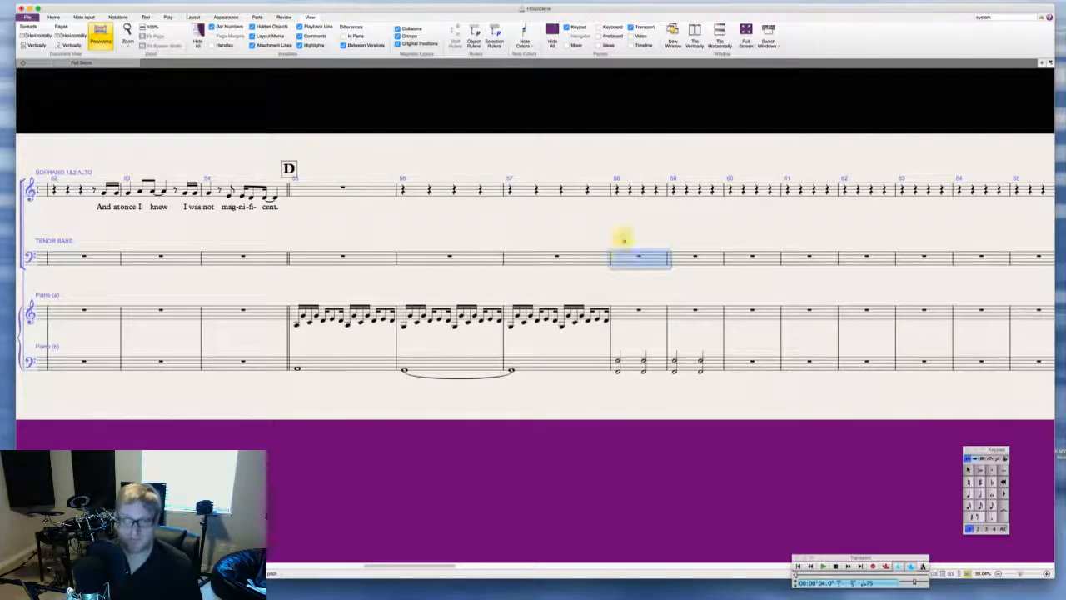
click(616, 190)
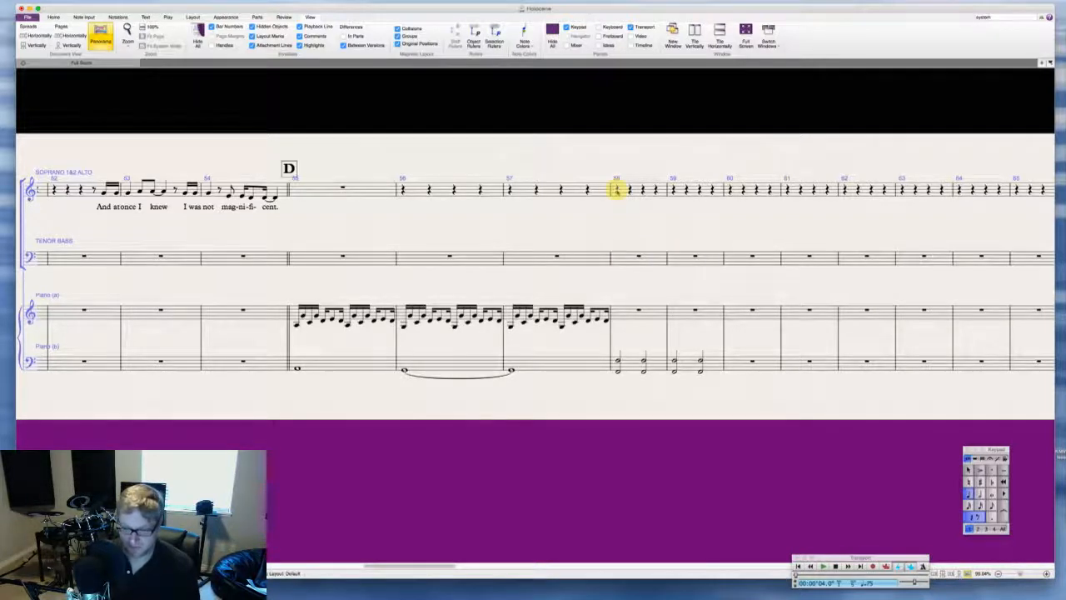
key(period)
key(e)
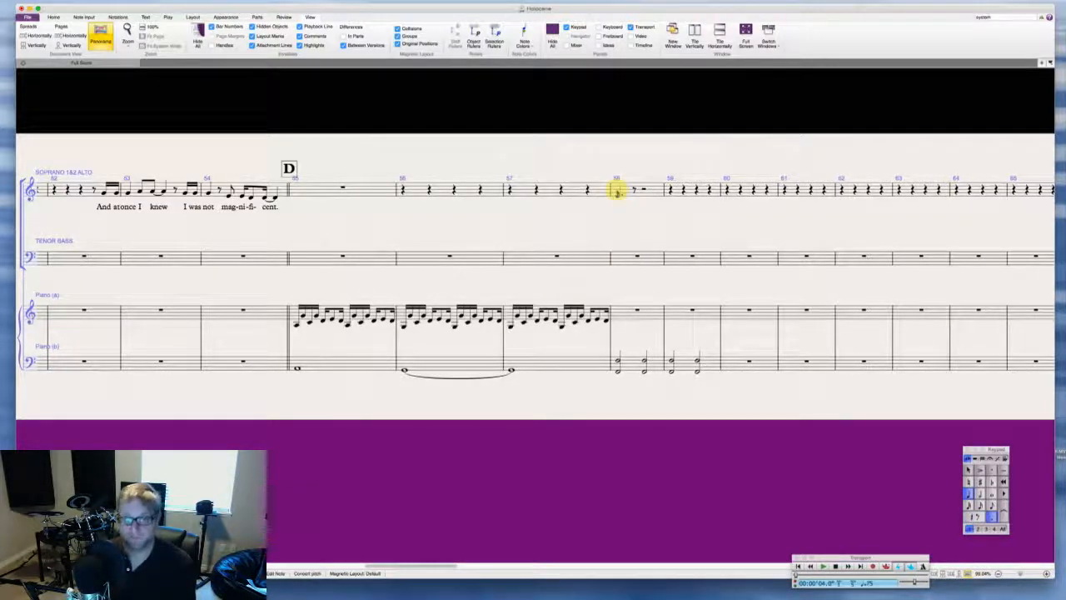
key(Right)
key(e)
key(4)
key(period)
key(g)
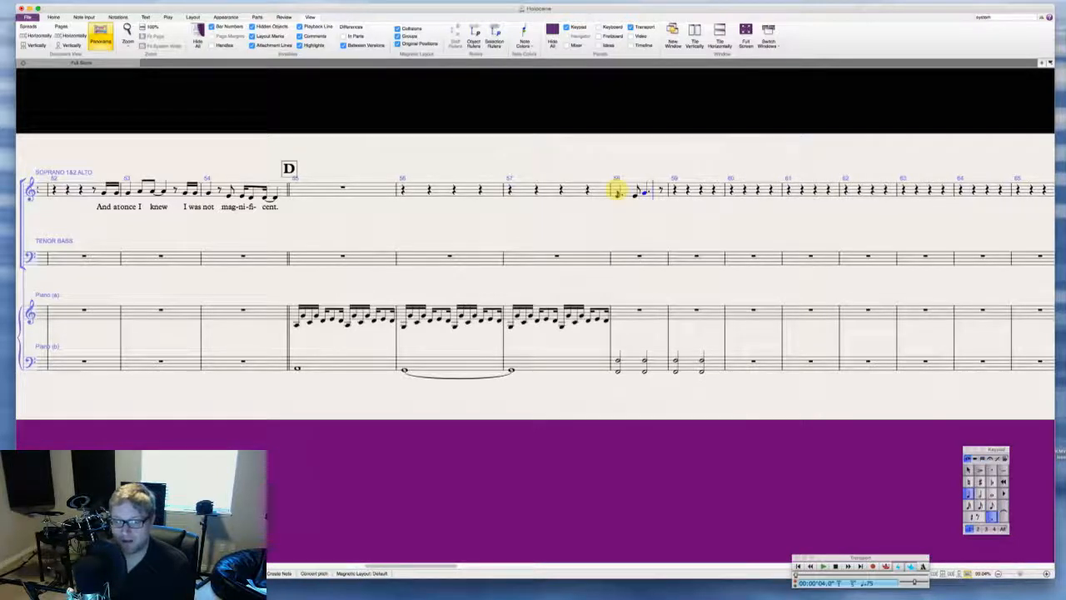
key(3)
key(e)
Step: Fill bar 59 of the soprano/alto with a dotted quarter G, two tied eighth Es and a dotted quarter D
key(4)
key(period)
key(g)
key(3)
key(e)
key(KP_Enter)
key(e)
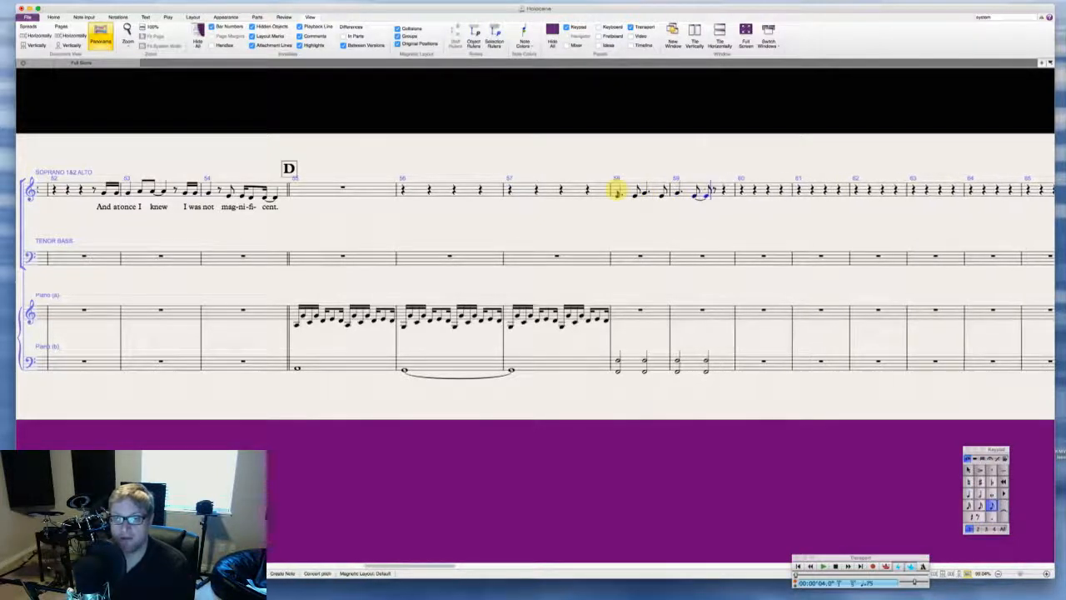
key(4)
key(period)
key(d)
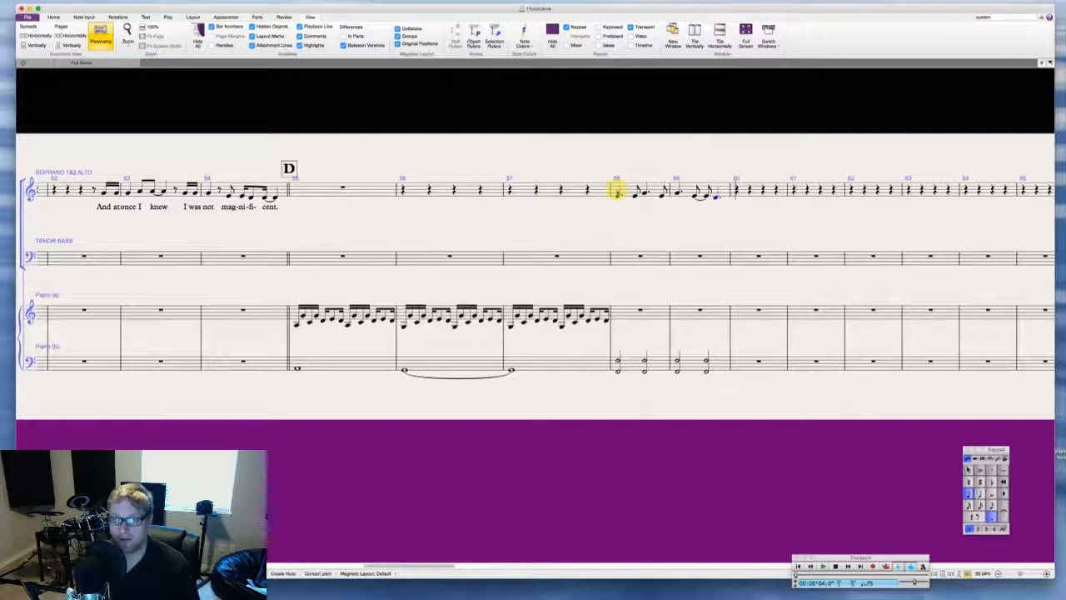
key(Escape)
key(Escape)
Step: Add the lyrics "Hauled far from the high-way aisle." under the soprano/alto melody in bars 58 and 59
click(618, 197)
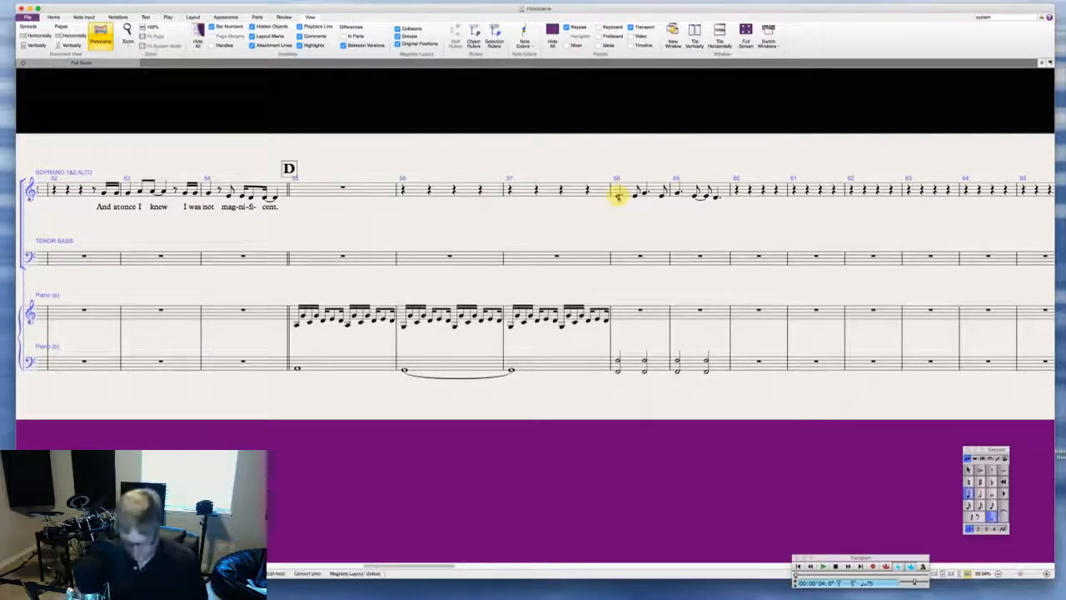
key(super+l)
text(Hauled far from the high-way aisle)
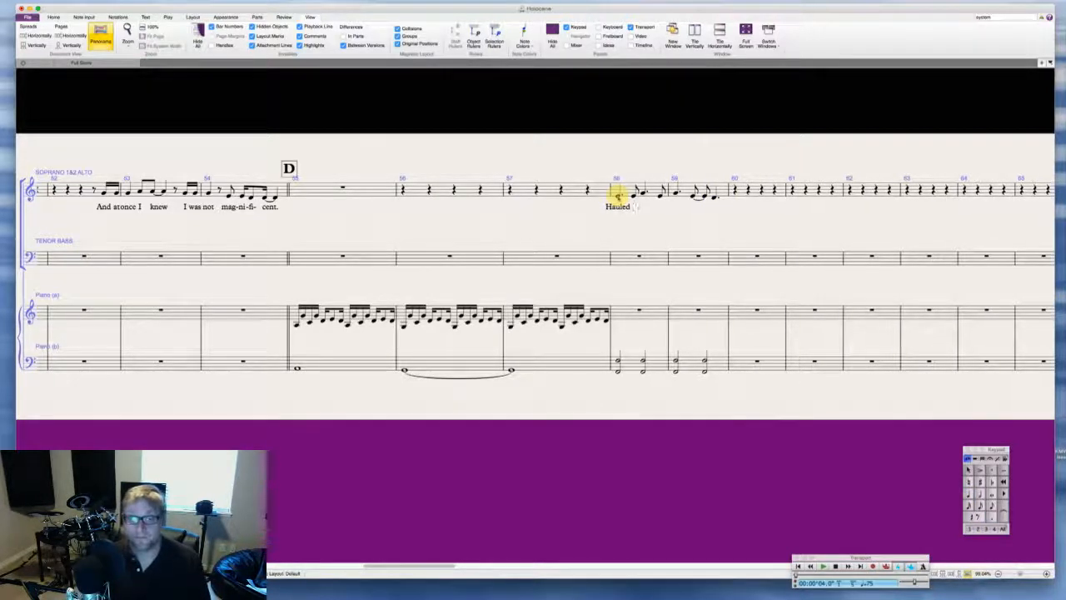
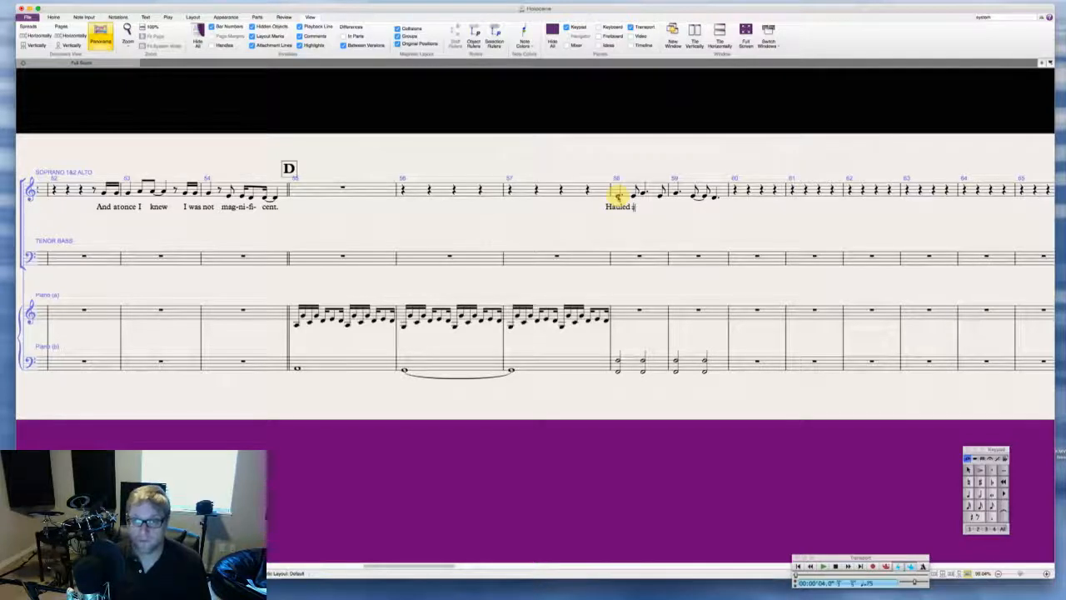
text( far from )
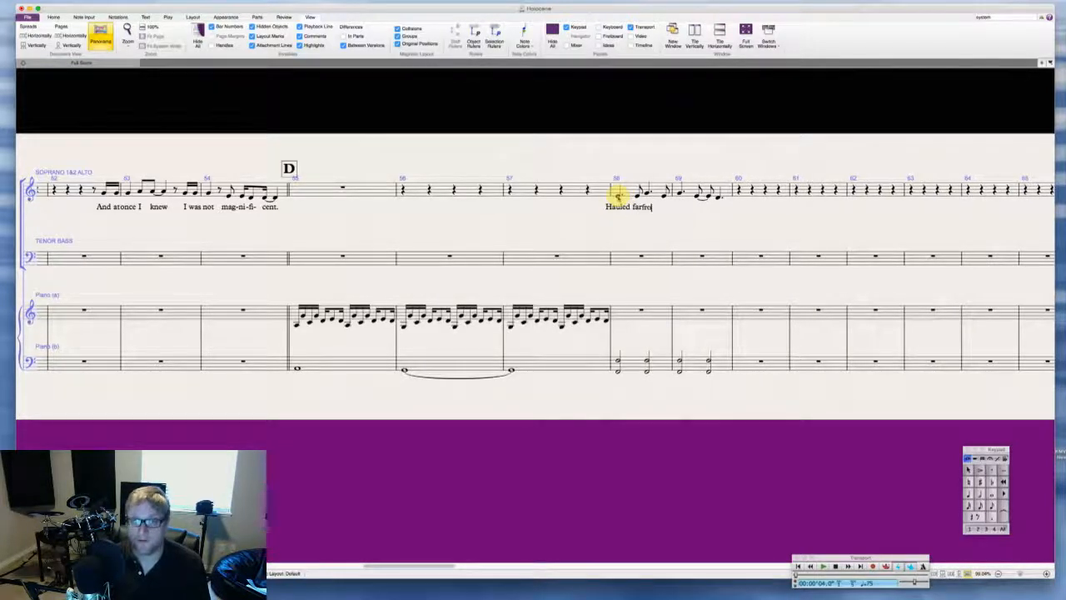
text(the high way)
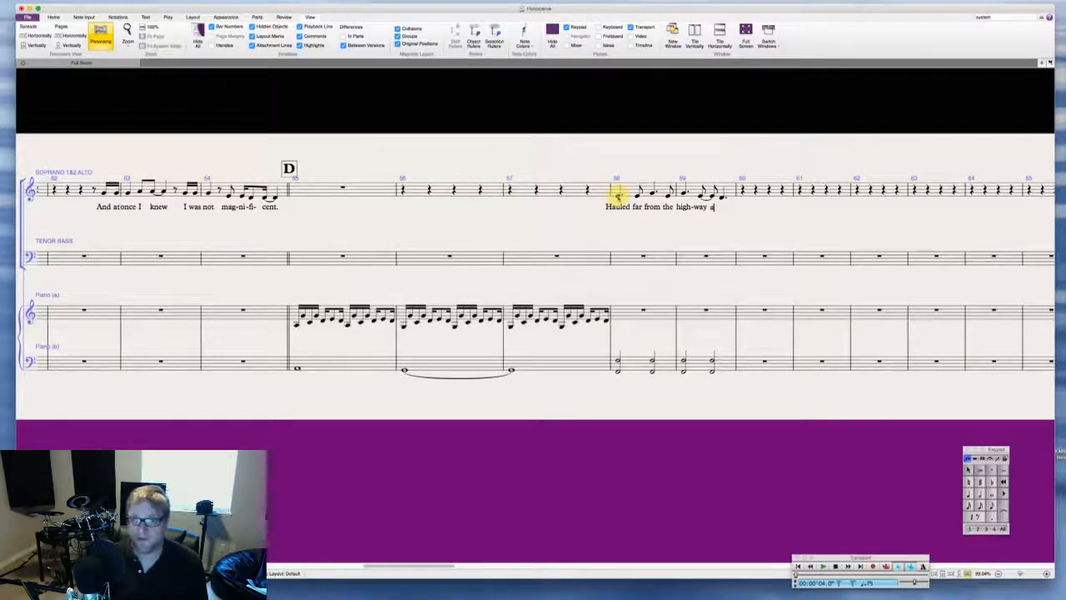
text( aisle.)
key(Escape)
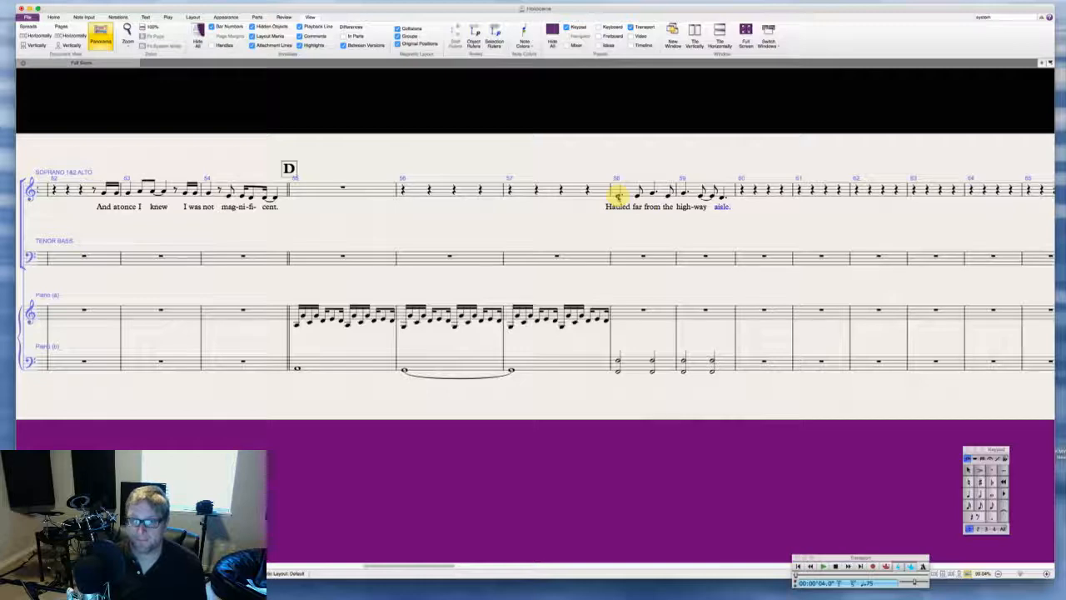
Step: Clear the soprano/alto quarter rests in bars 56 and 57 to whole-bar rests
click(597, 192)
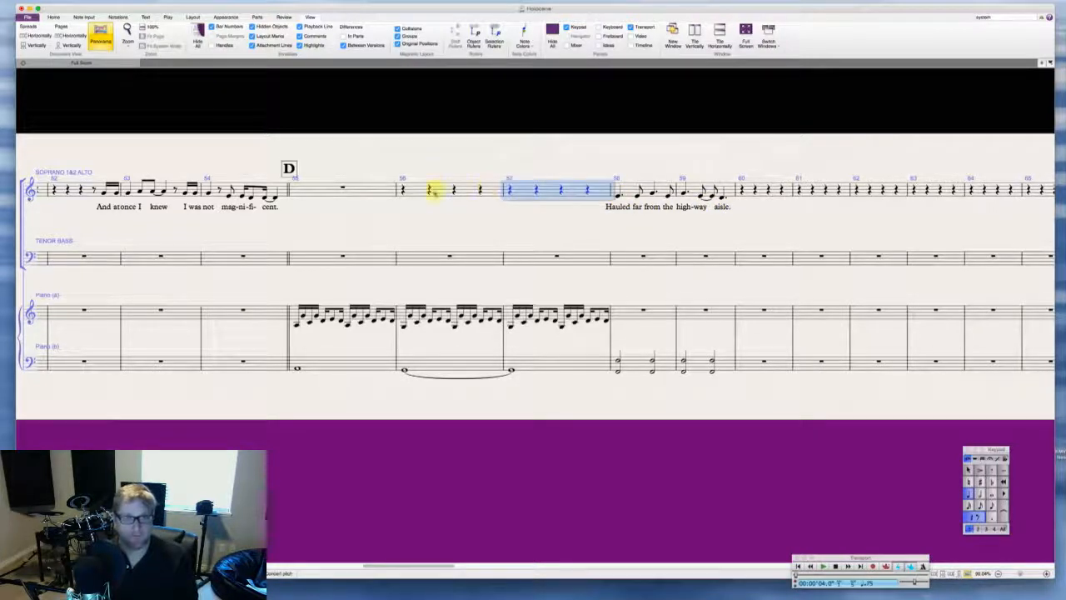
shift+click(435, 188)
scroll(448, 210, left, 5)
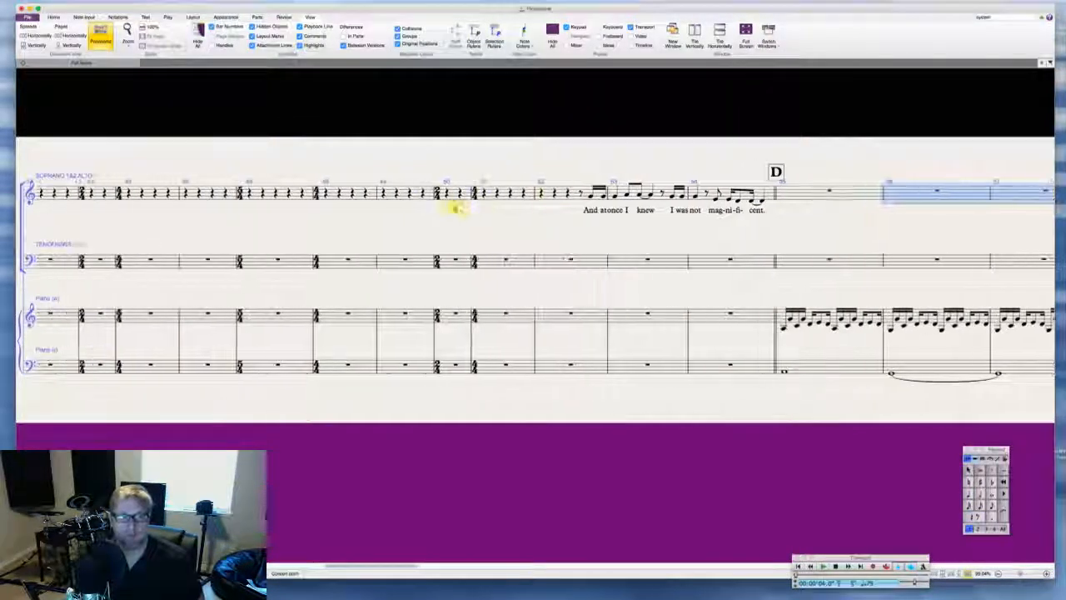
scroll(474, 223, right, 8)
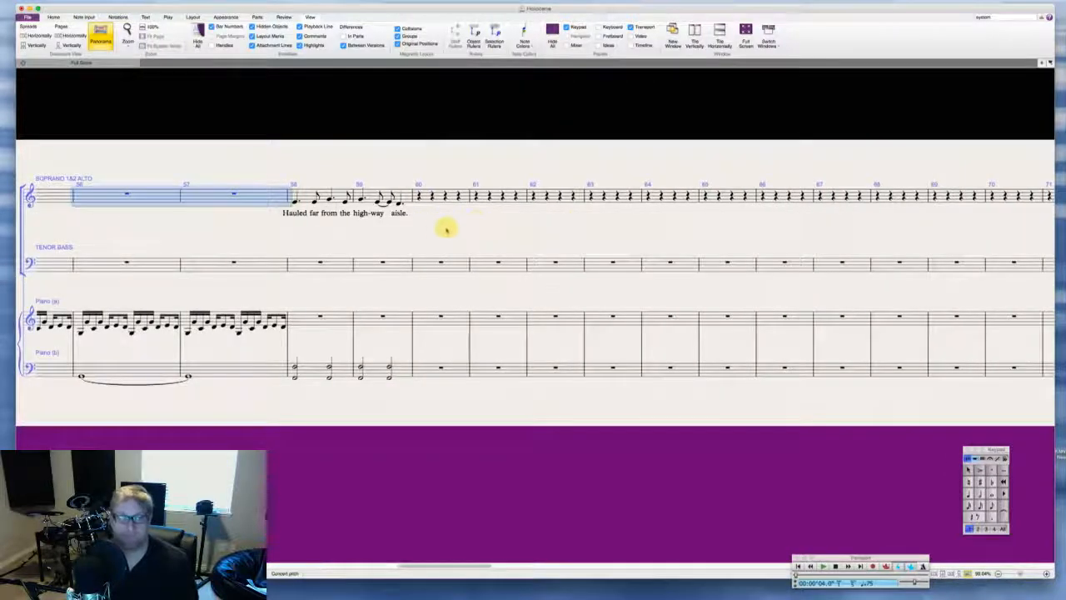
key(Escape)
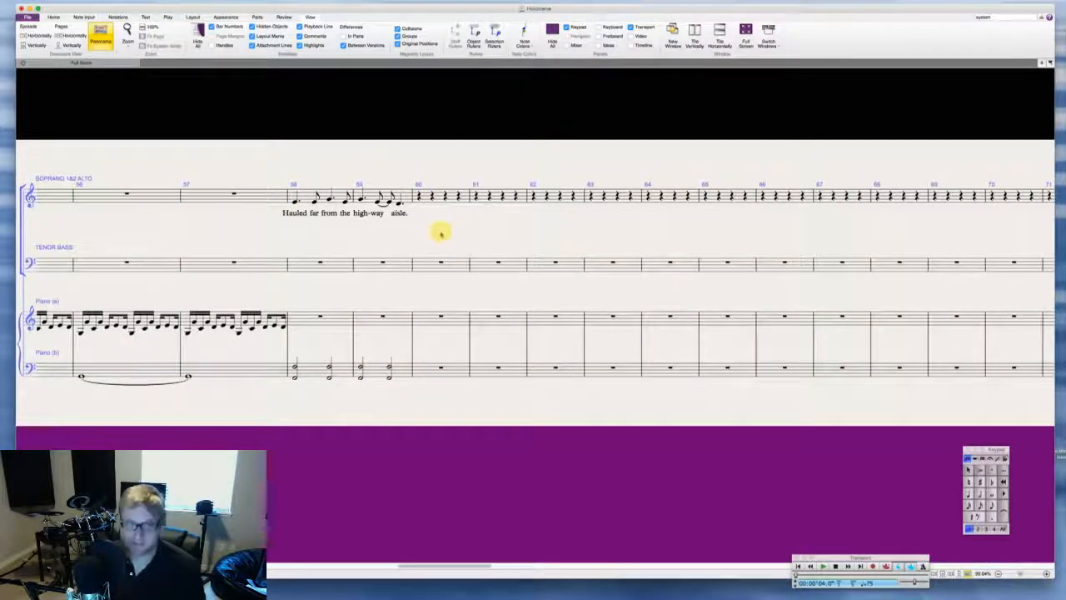
Step: Insert a 2/4 time signature at bar 60 and return to 4/4 at bar 61
key(t)
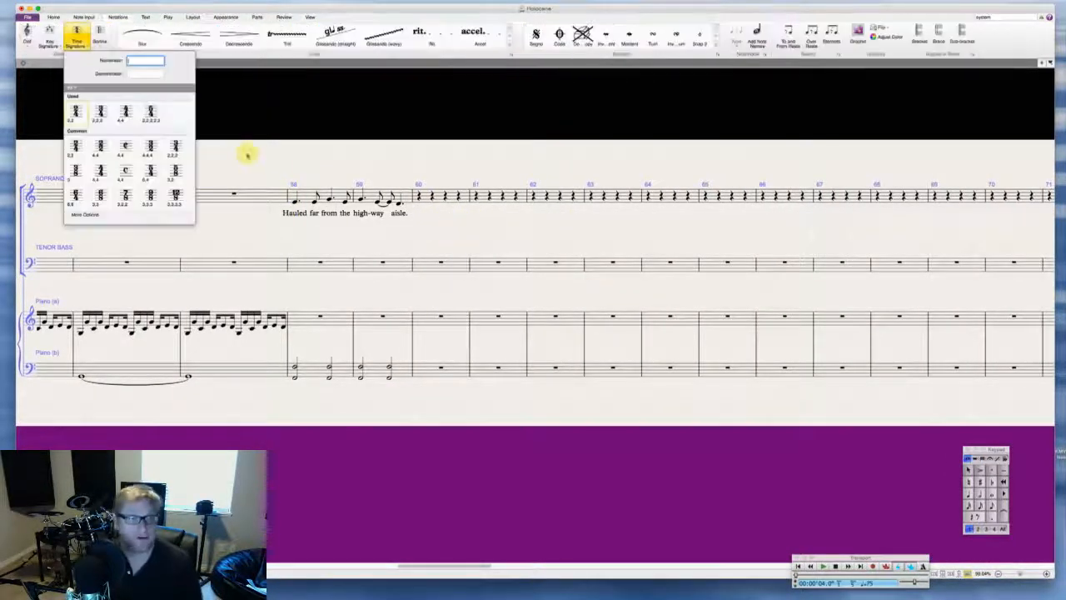
click(76, 115)
click(421, 196)
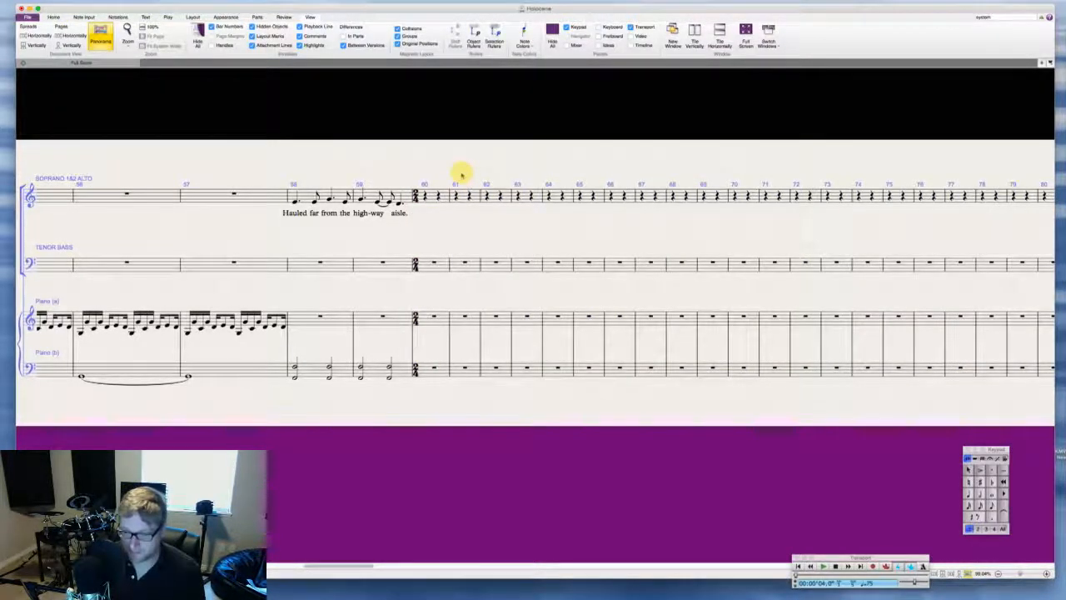
key(t)
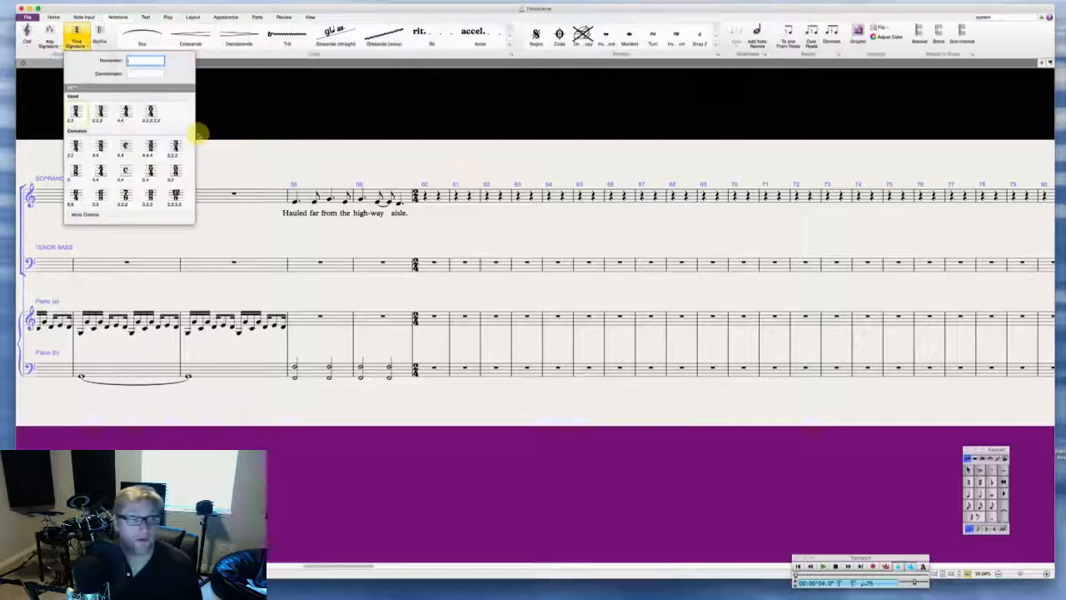
click(131, 113)
click(453, 195)
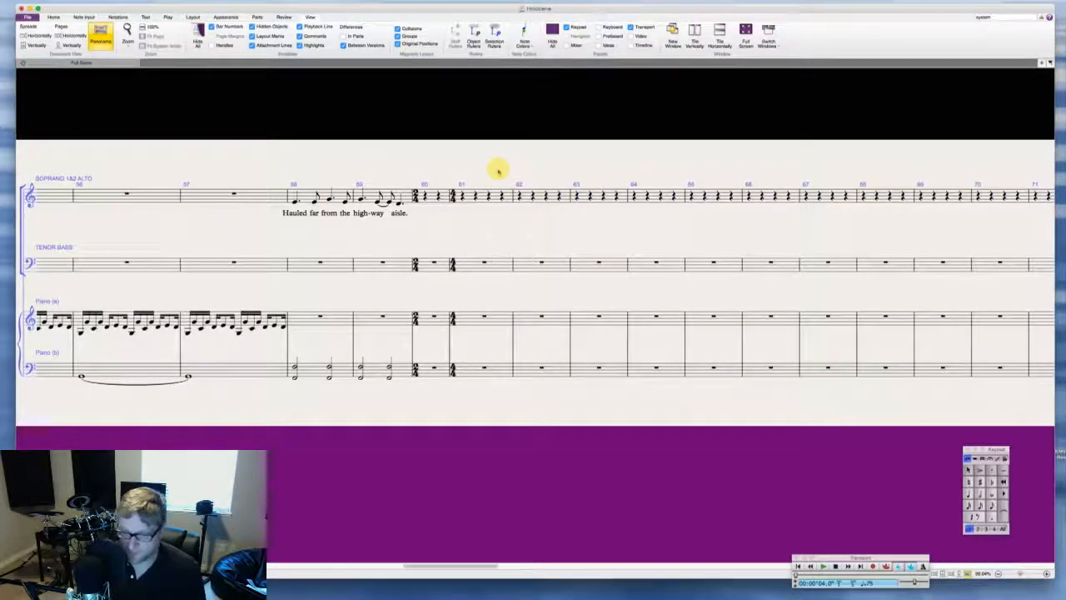
Step: Start bar 63 of the soprano/alto with a dotted quarter G, a sixteenth A and a sixteenth A tied to a dotted quarter A
scroll(497, 171, right, 4)
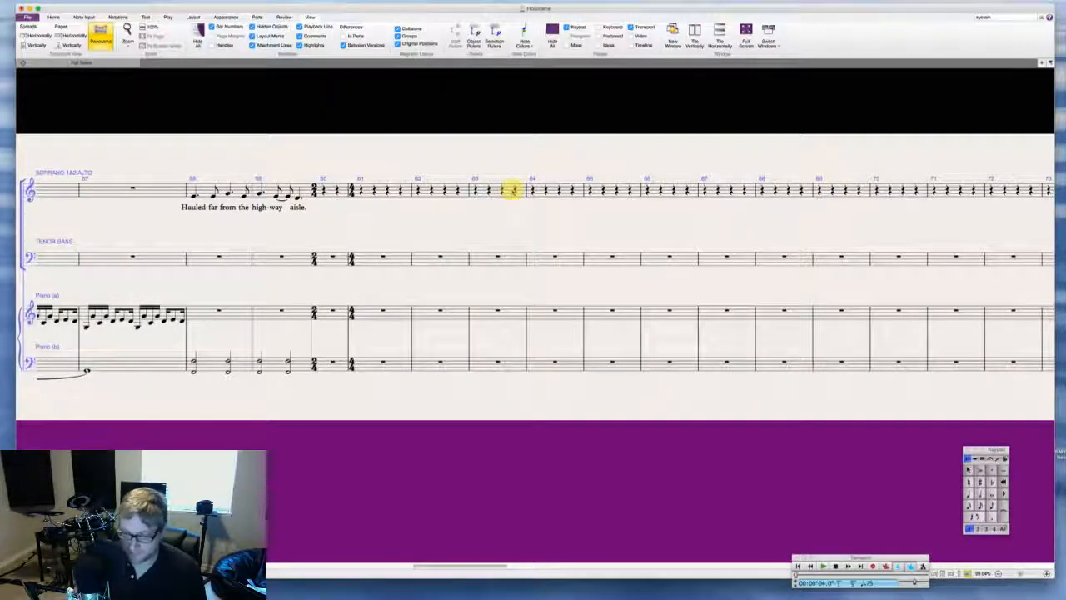
click(512, 190)
click(475, 190)
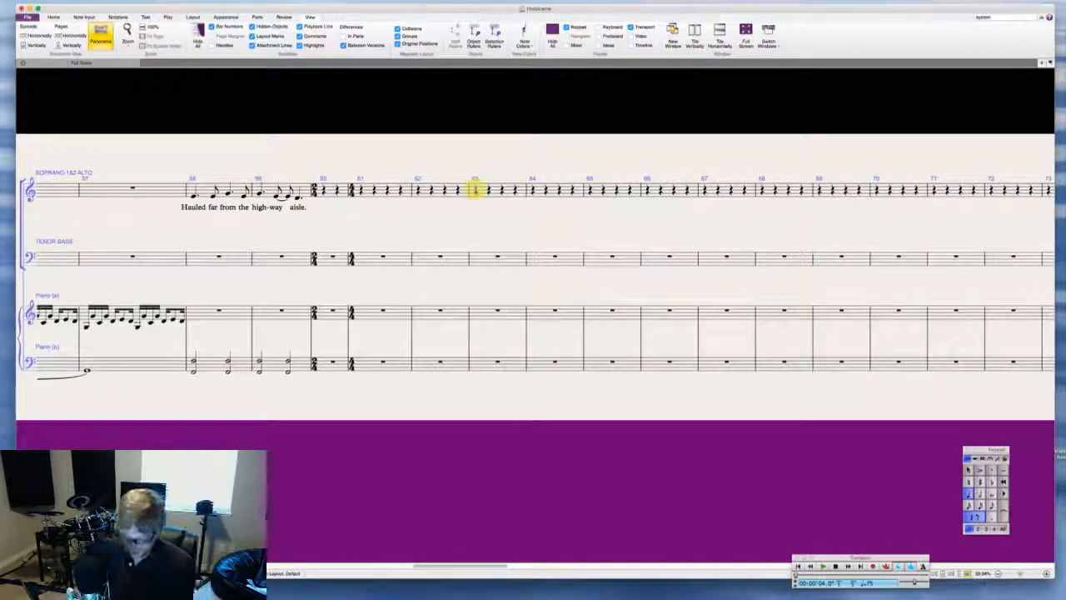
key(period)
key(g)
key(Right)
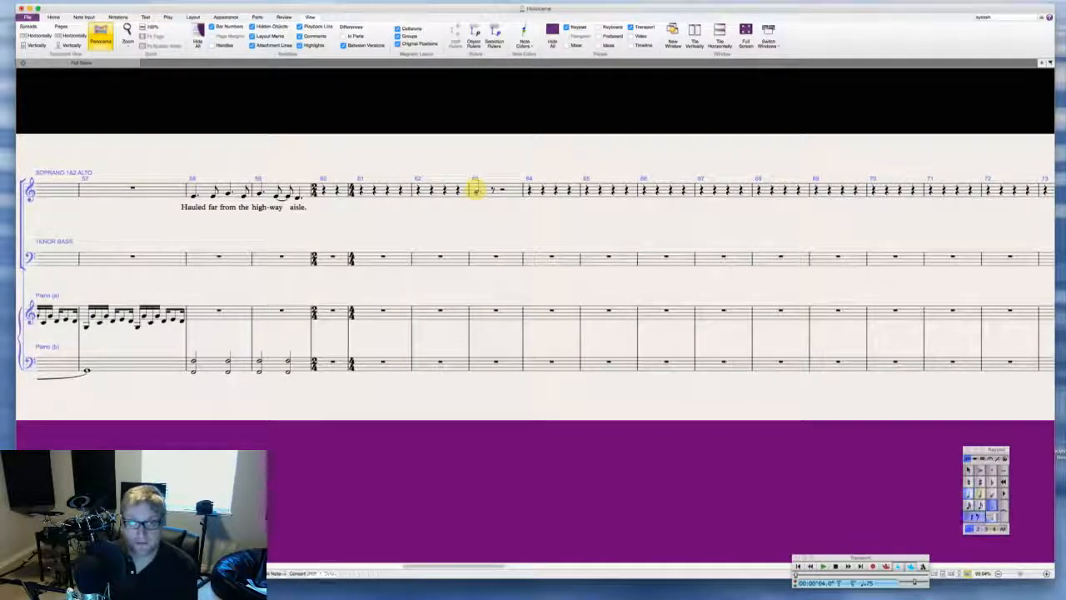
key(2)
key(a)
key(a)
key(KP_Enter)
key(4)
key(period)
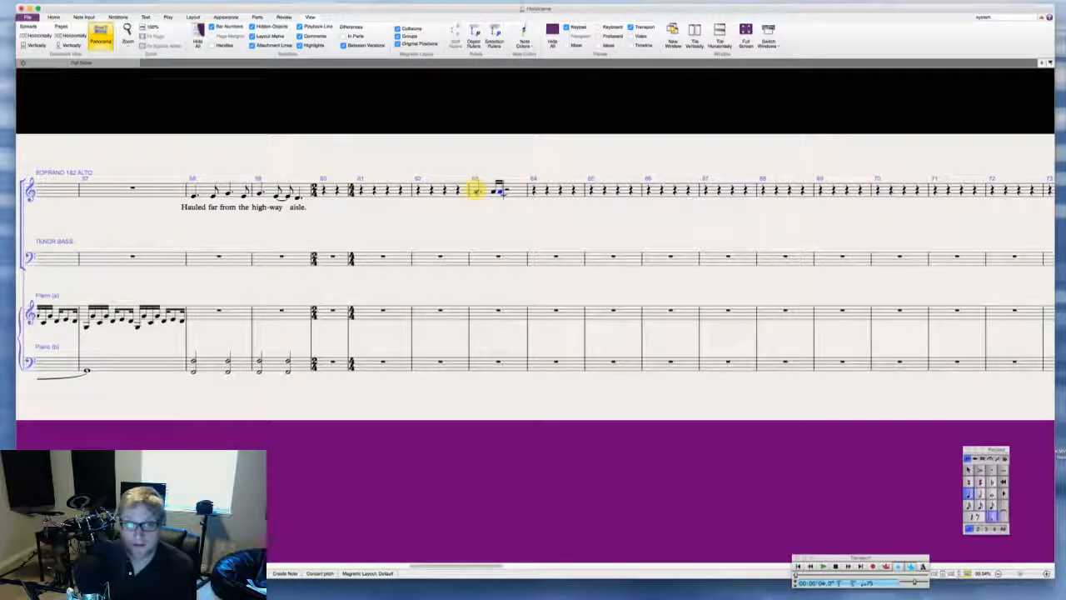
key(a)
Step: Finish bar 63 with two sixteenth Gs, tying the second to an eighth G at the start of bar 64
key(2)
key(g)
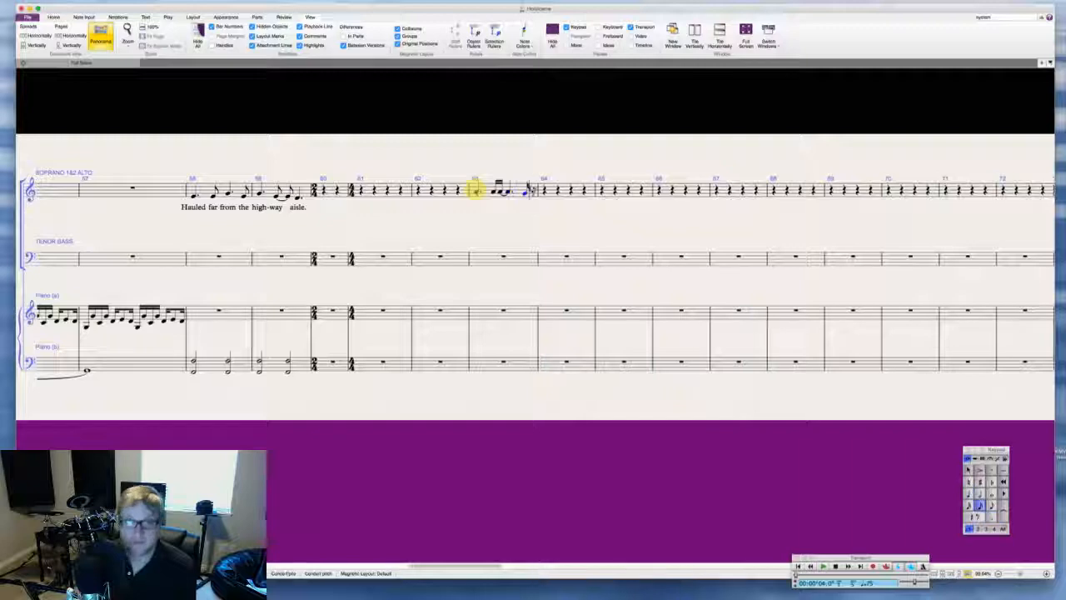
key(g)
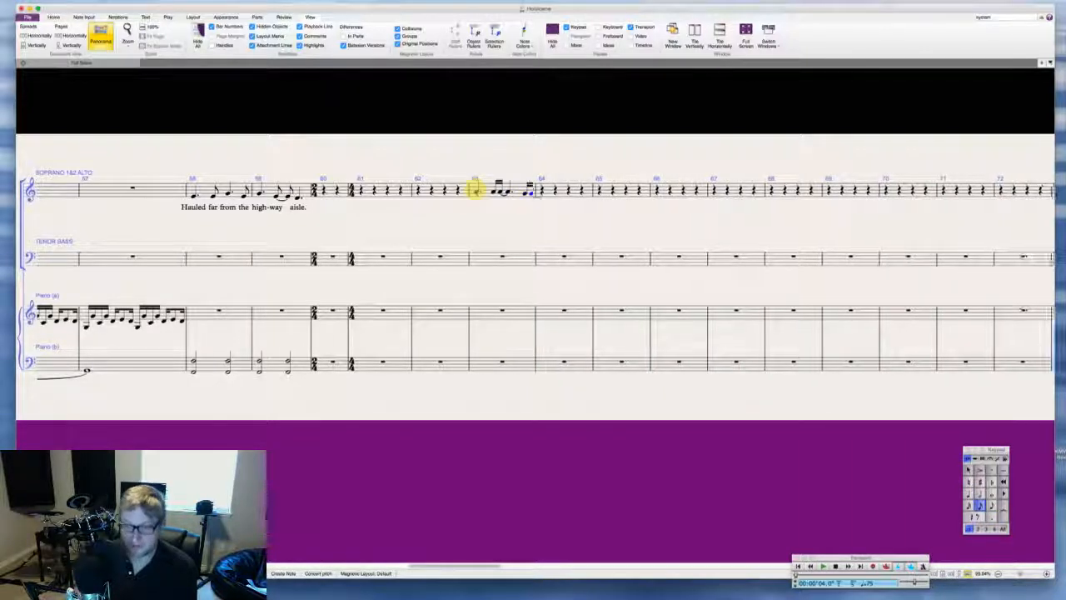
key(KP_Enter)
key(3)
key(g)
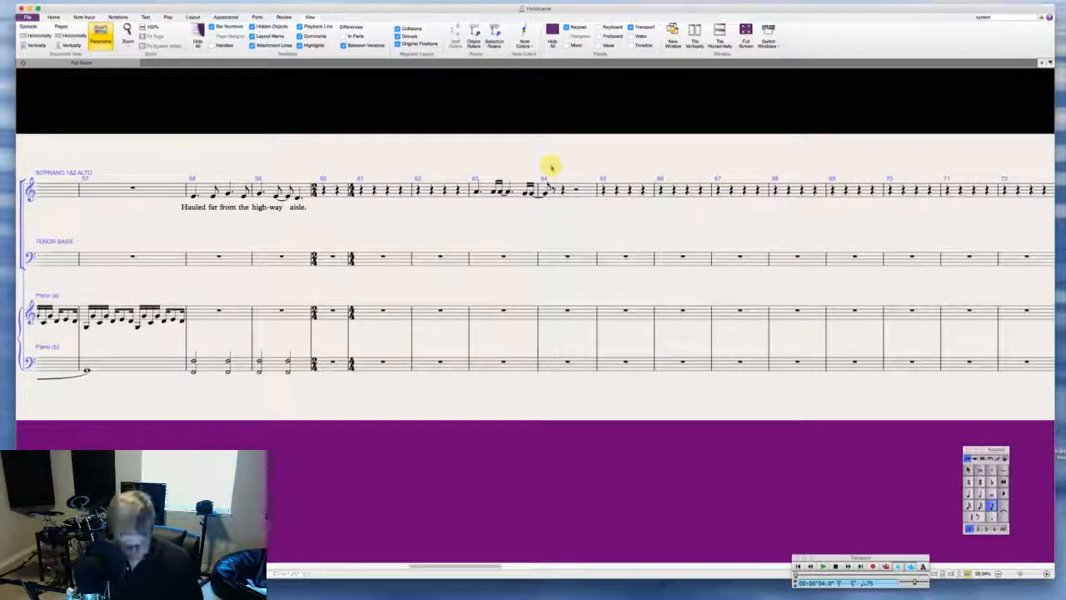
Step: Insert a 2/4 time signature at the start of bar 64
key(t)
key(Escape)
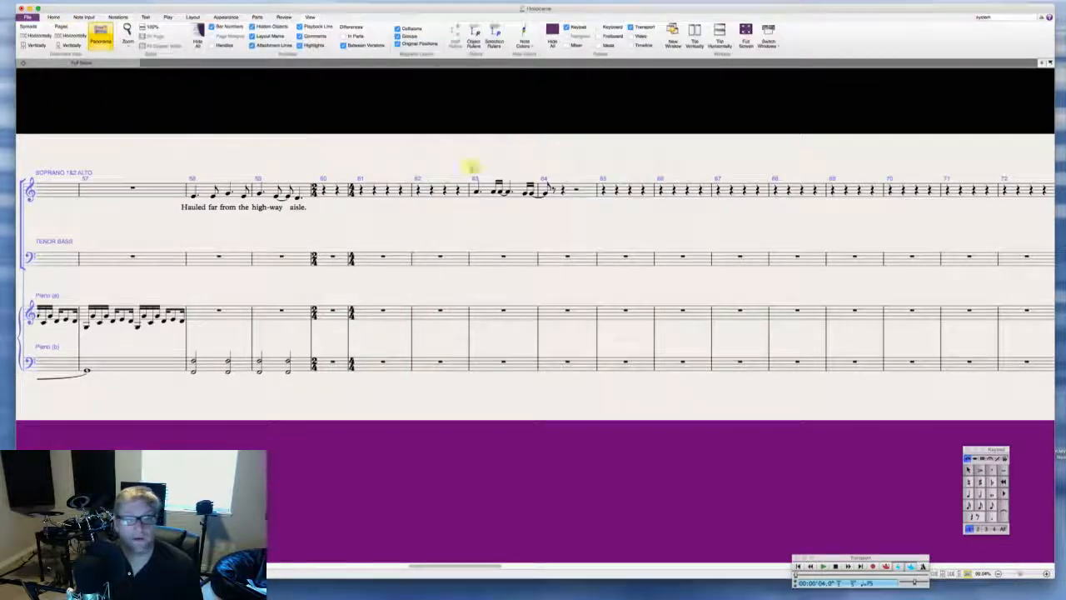
click(550, 190)
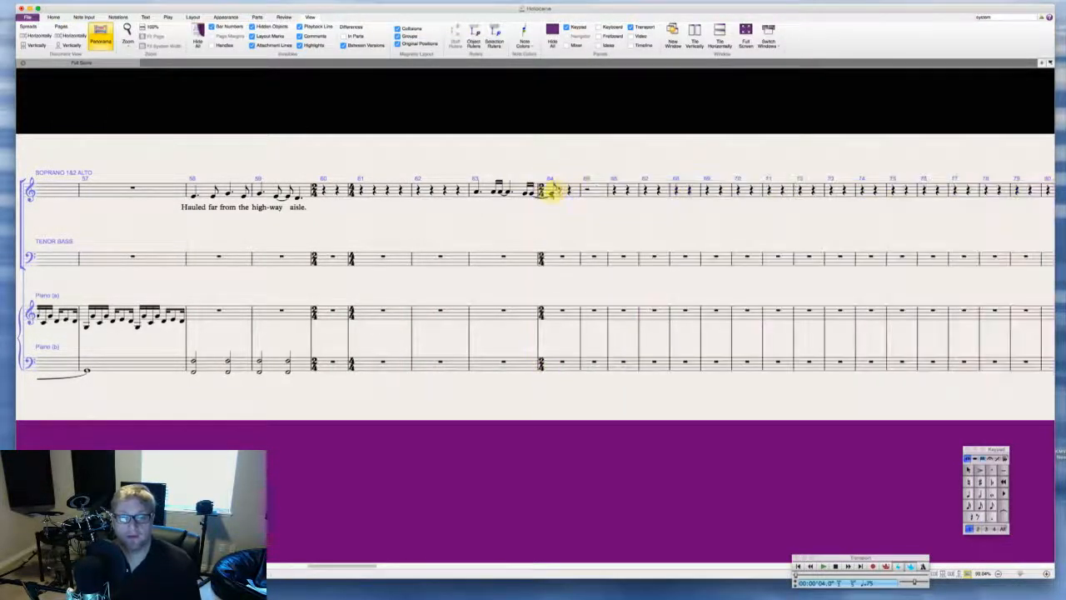
key(2)
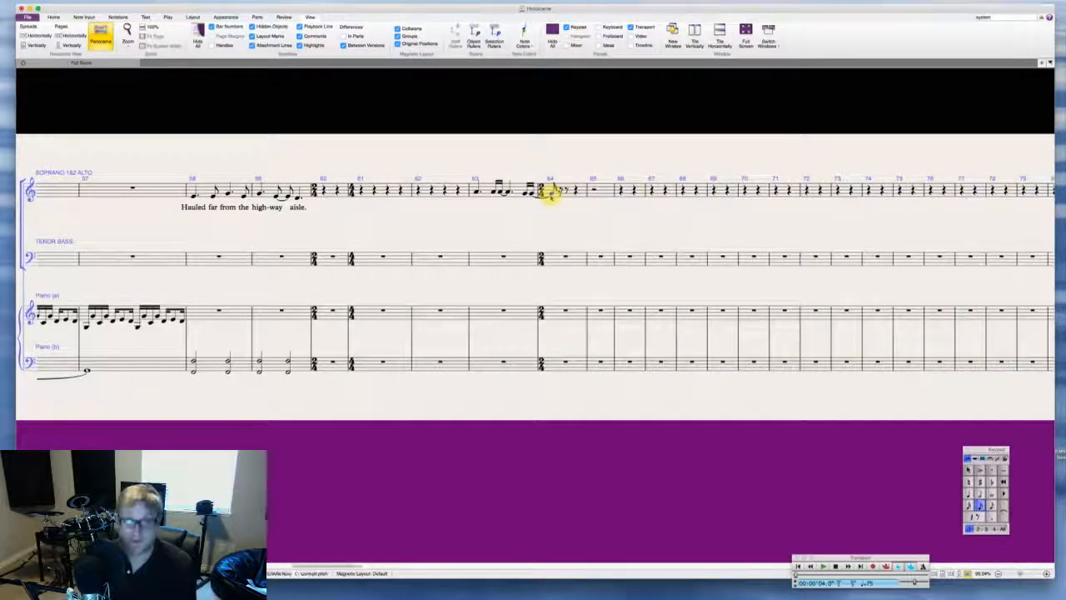
key(Left)
key(Right)
key(3)
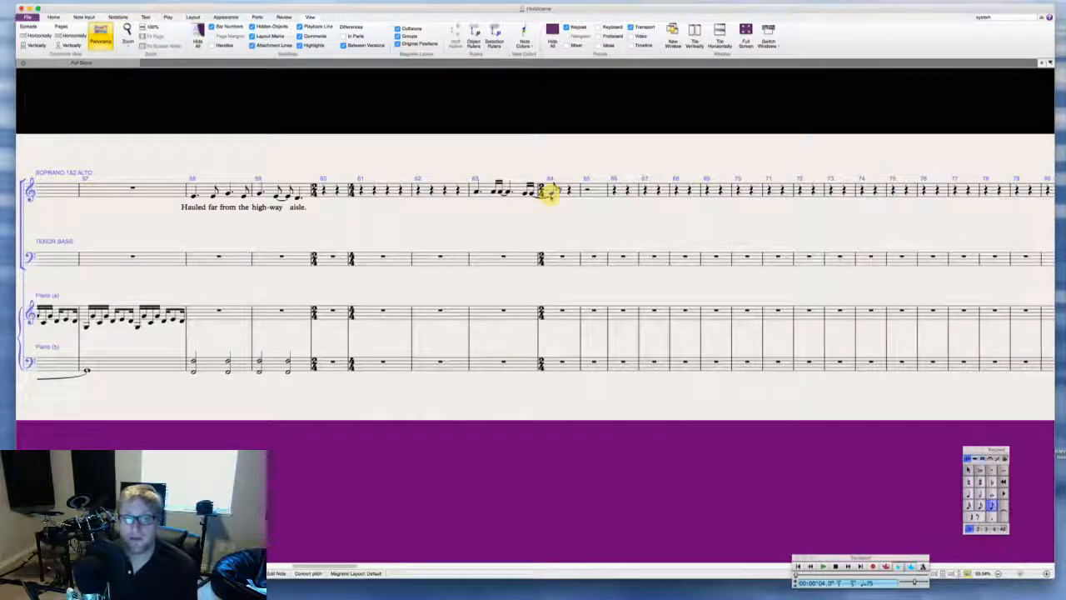
Step: Fill the rest of bar 64 with short repeated Es and a sixteenth D tied to a quarter D in bar 65
key(Right)
key(2)
key(e)
key(e)
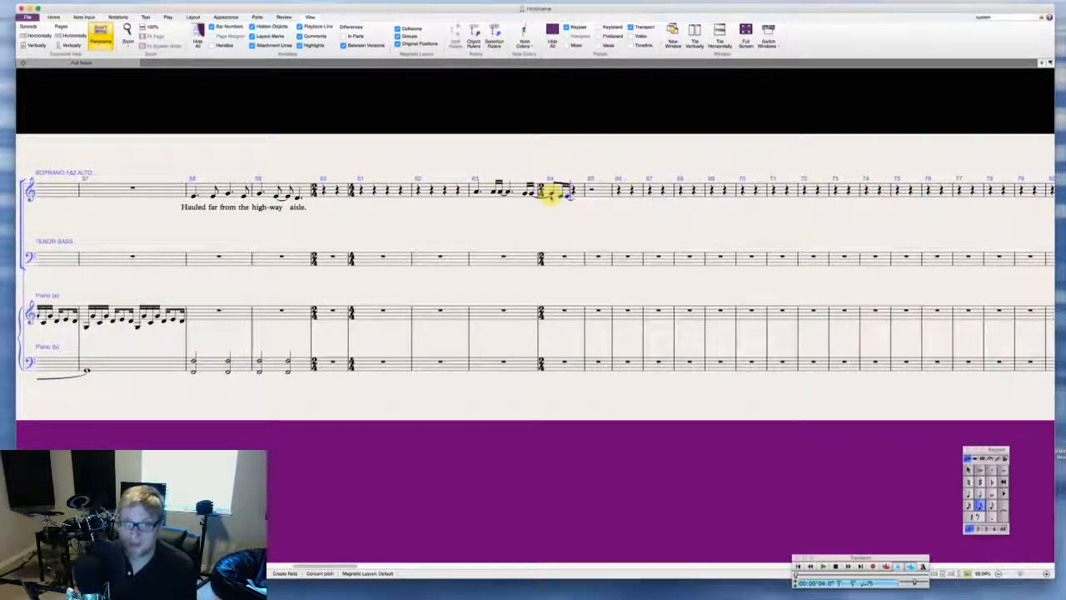
key(1)
key(e)
key(e)
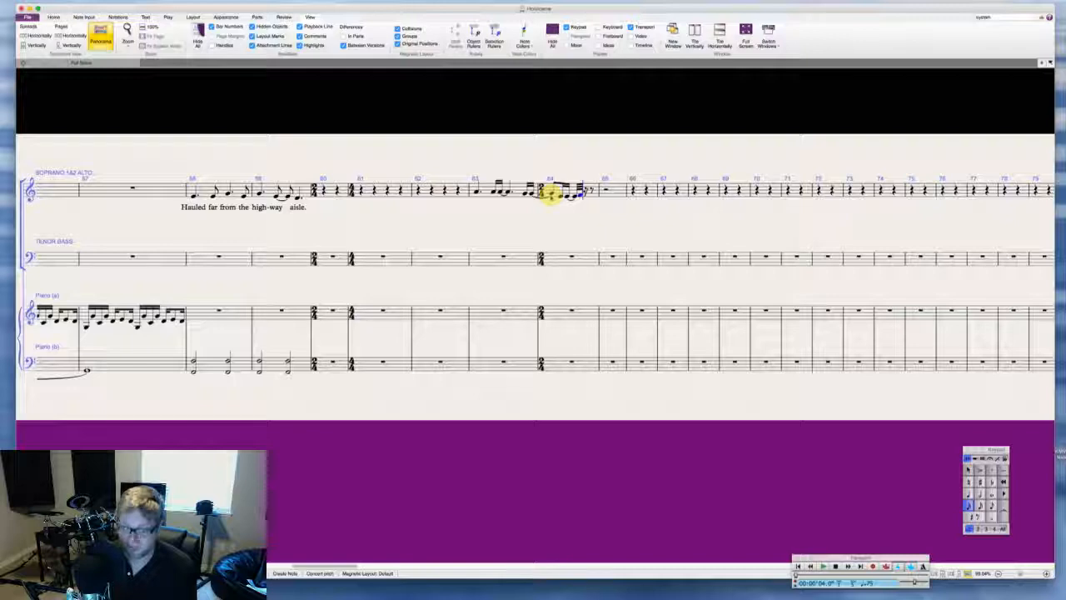
key(e)
key(2)
key(d)
key(Return)
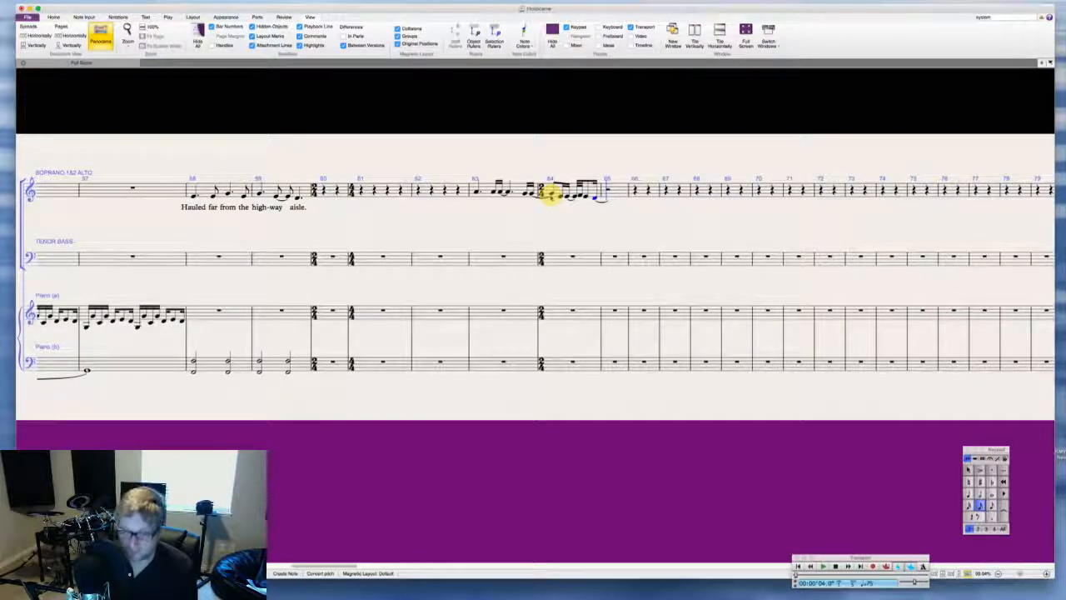
key(4)
key(d)
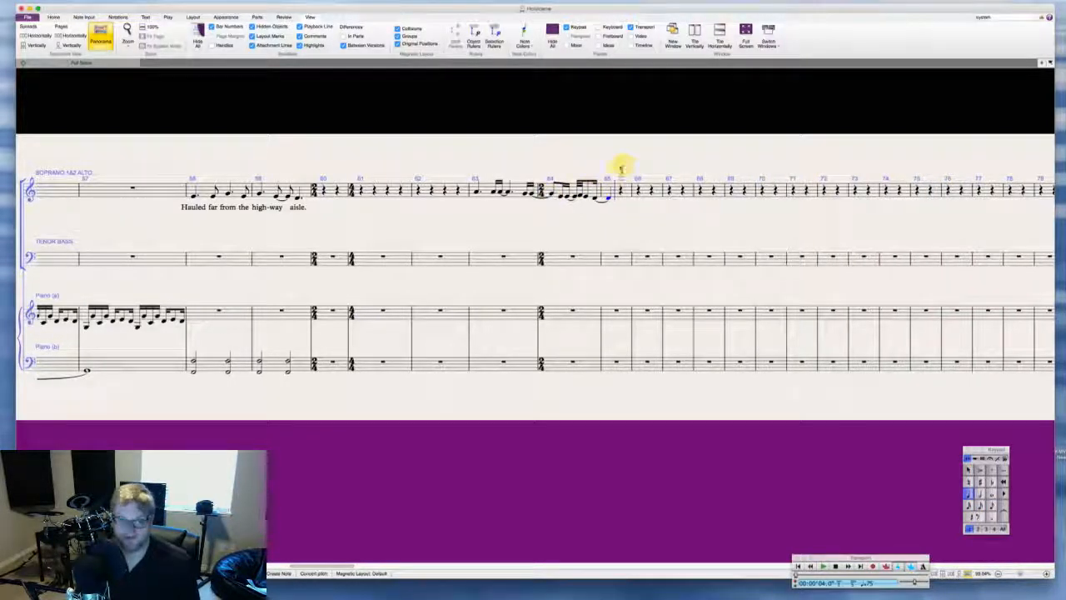
Step: Return the score to a 4/4 time signature at bar 65
key(t)
click(133, 111)
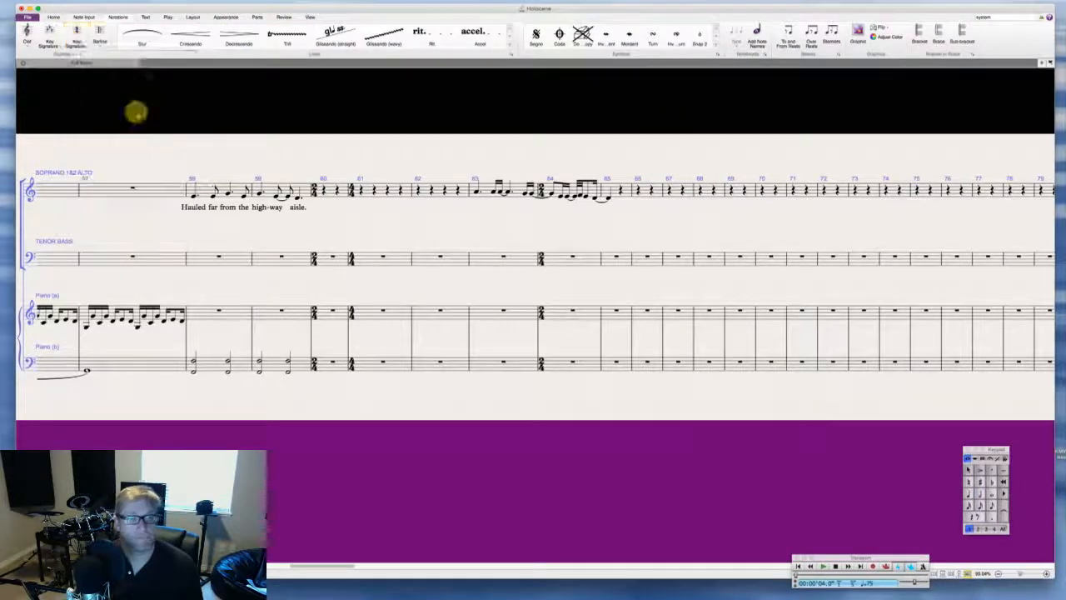
click(606, 188)
key(Escape)
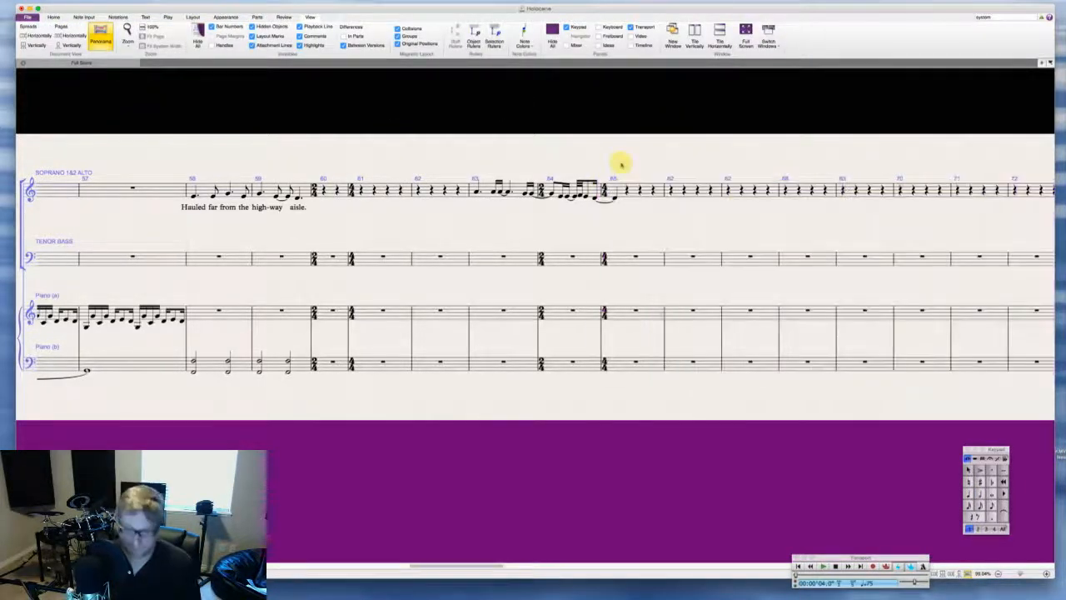
Step: Insert a 3/4 time signature at the start of bar 67
scroll(620, 164, right, 3)
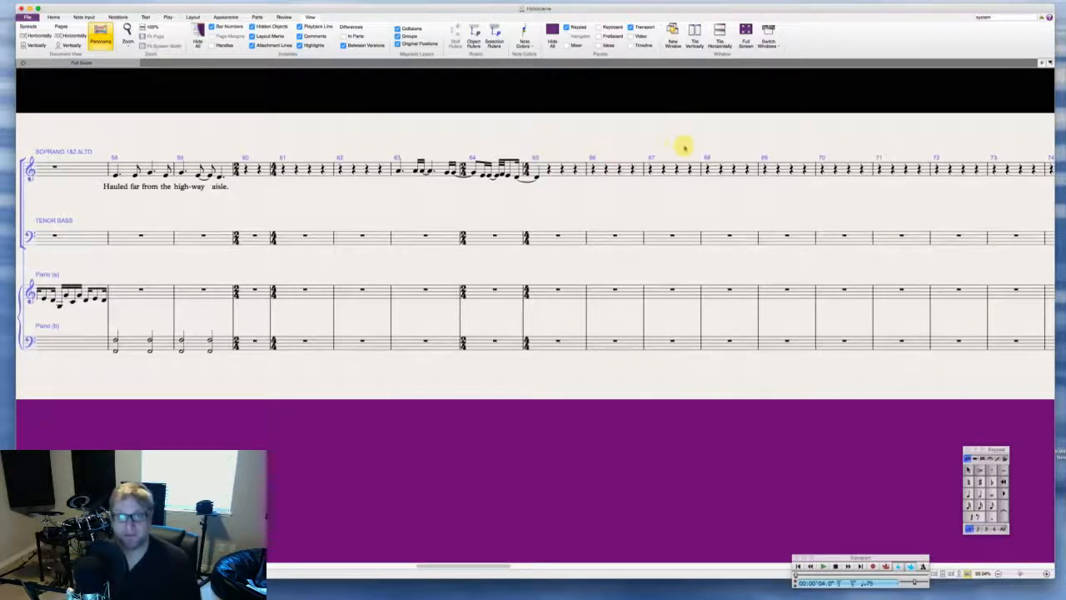
key(t)
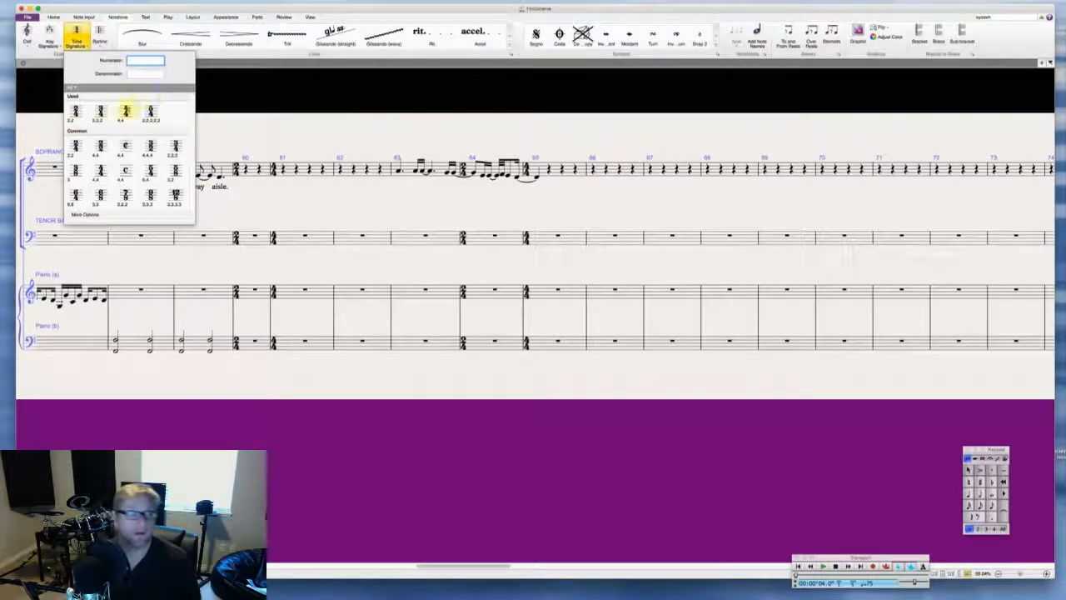
click(84, 121)
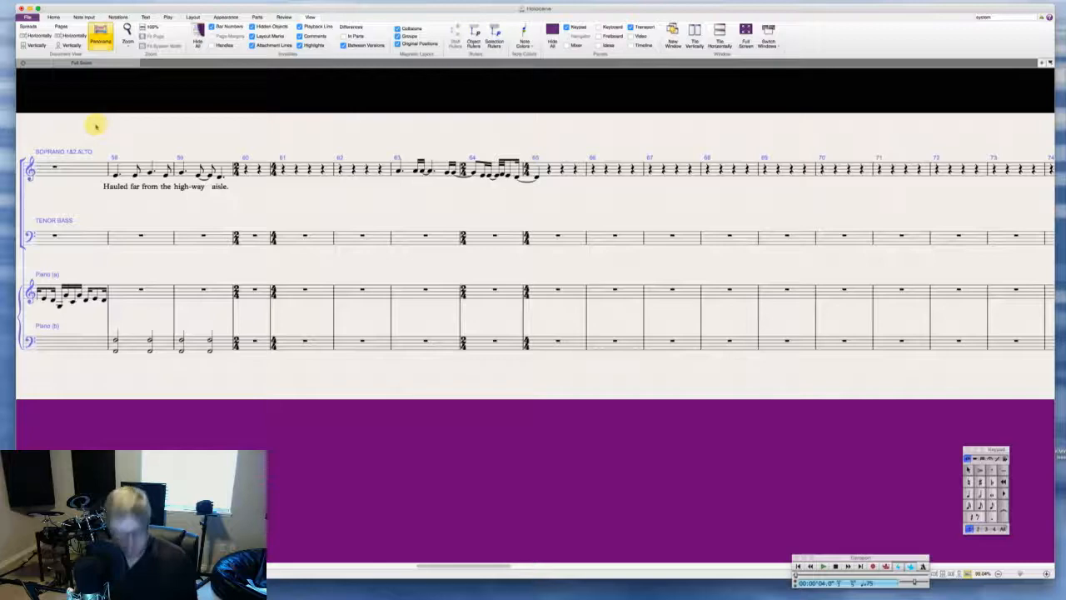
key(t)
click(103, 113)
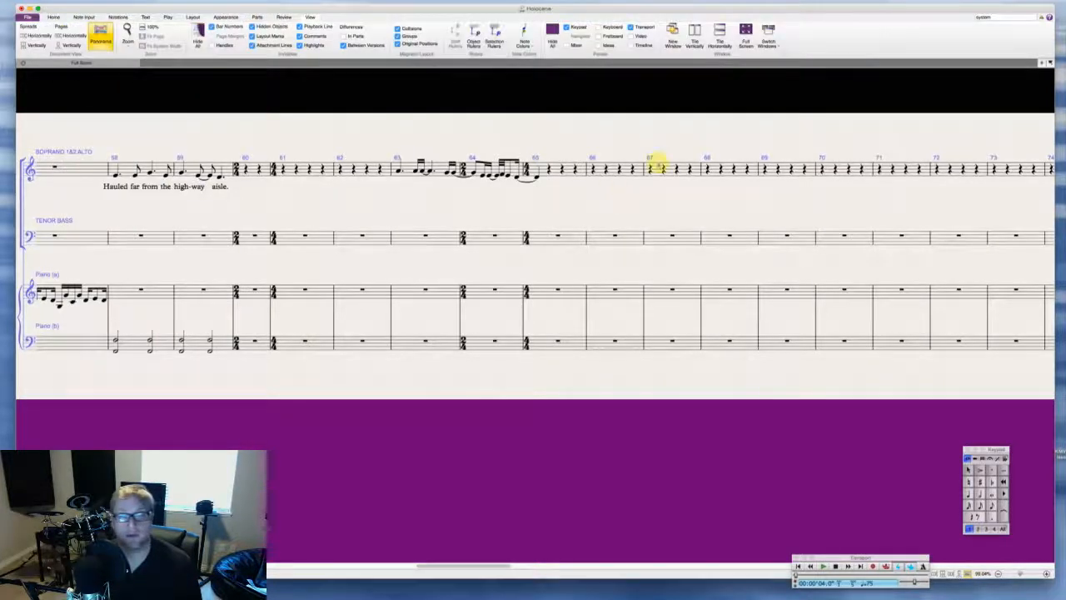
click(650, 169)
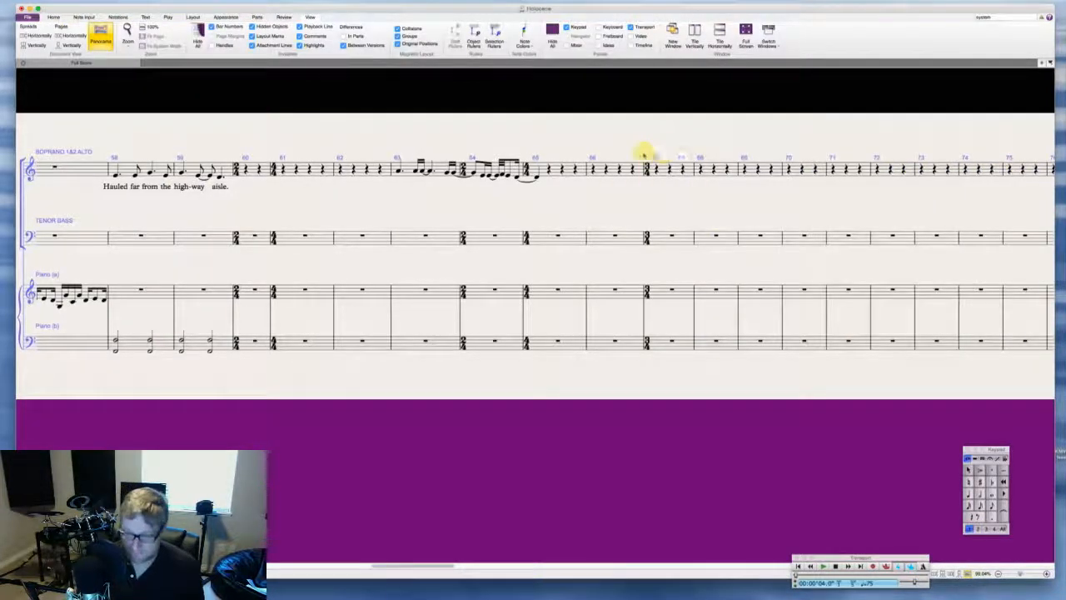
Step: Clear bar 66 of the soprano/alto and end it with a run of sixteenth notes A, G, E, E, D
click(626, 168)
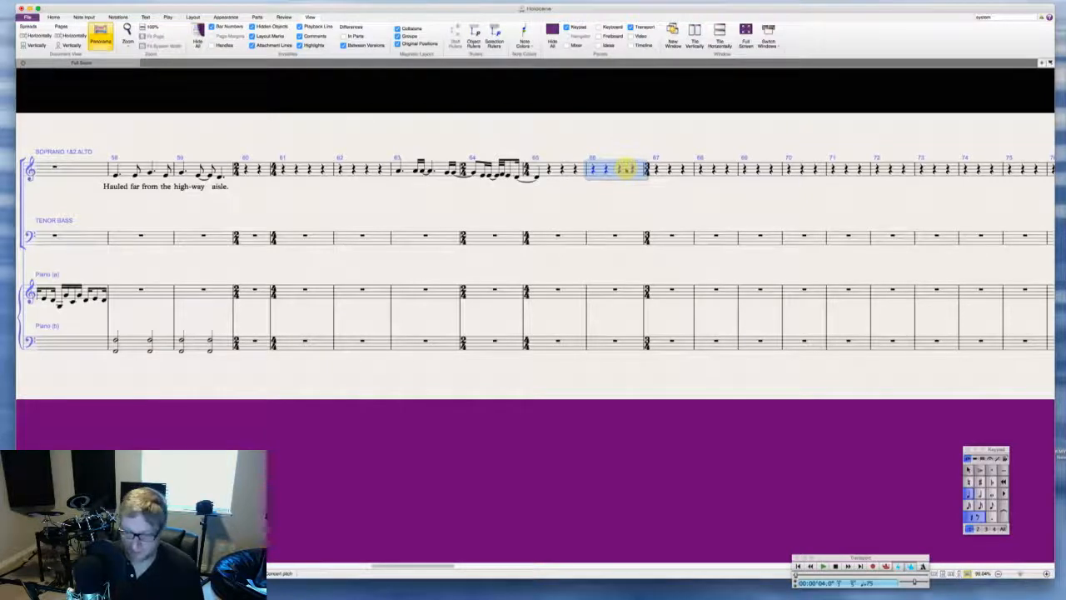
key(Delete)
key(Escape)
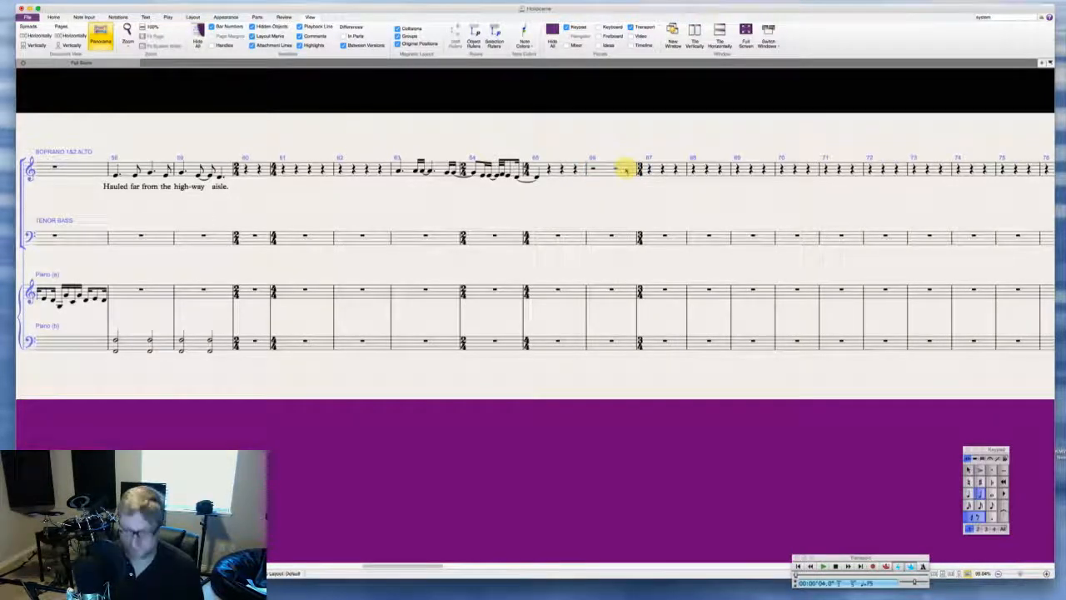
key(2)
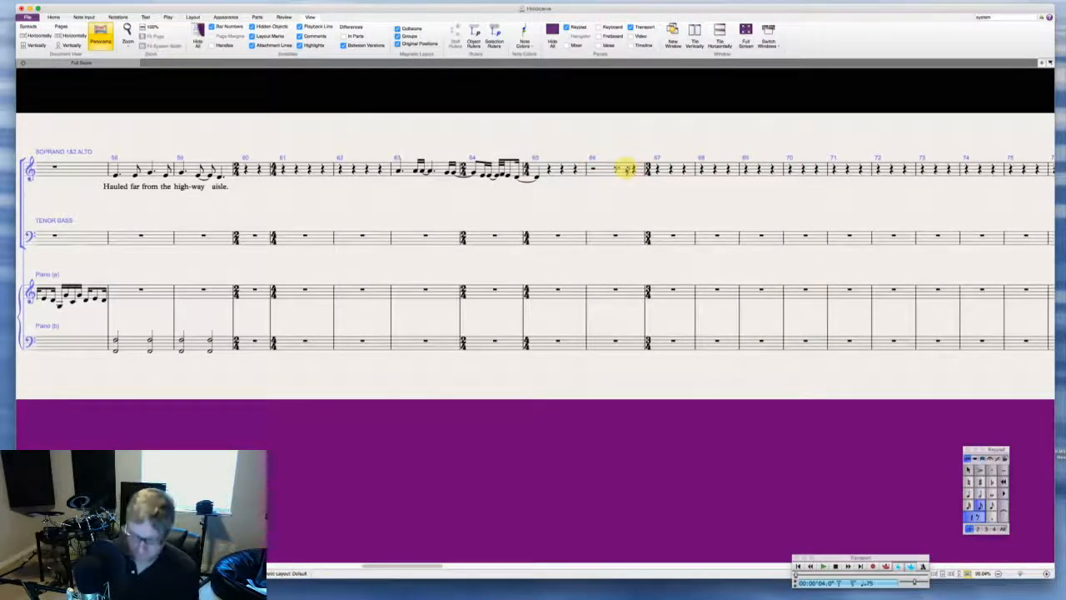
key(a)
key(g)
key(e)
key(e)
key(d)
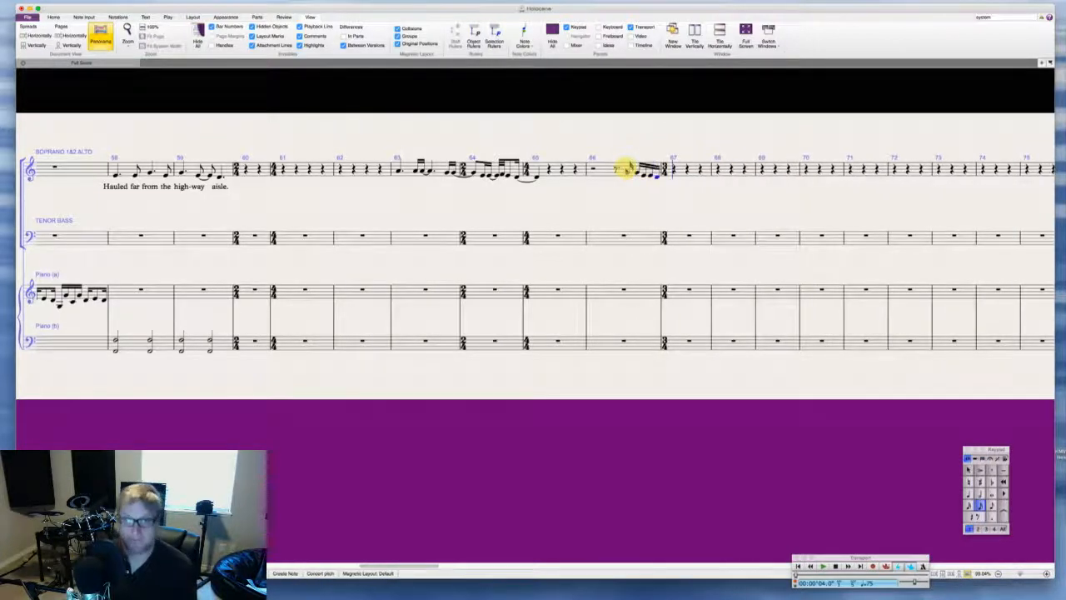
key(Escape)
Step: Add the lyrics "Jag-ged va-cance, thick with ice." under the soprano/alto melody from bar 63, extending the last word with an underscore line
click(398, 171)
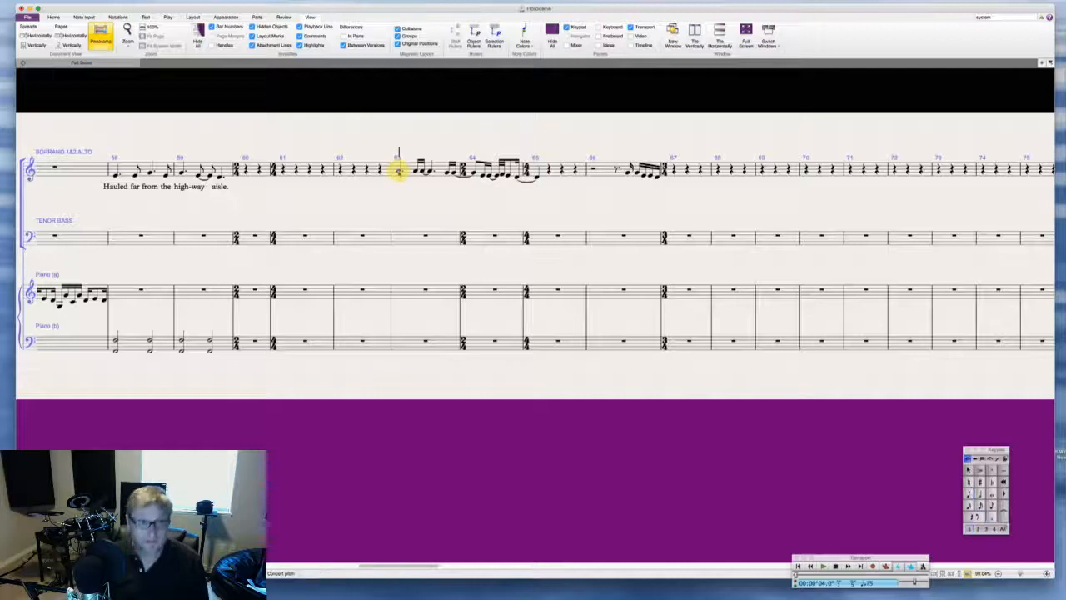
key(super+l)
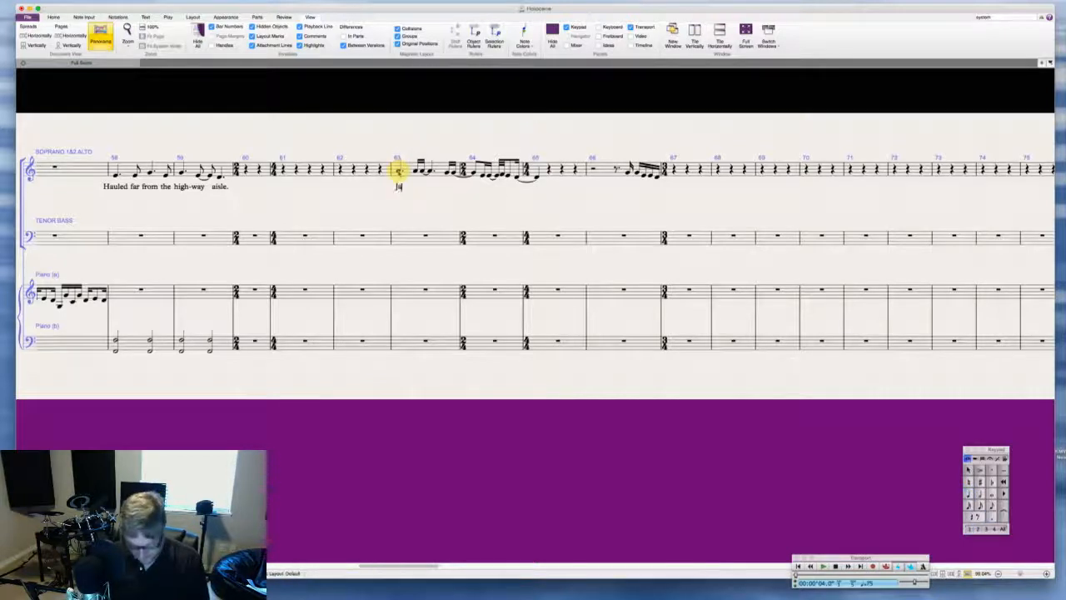
text(Jag-ged )
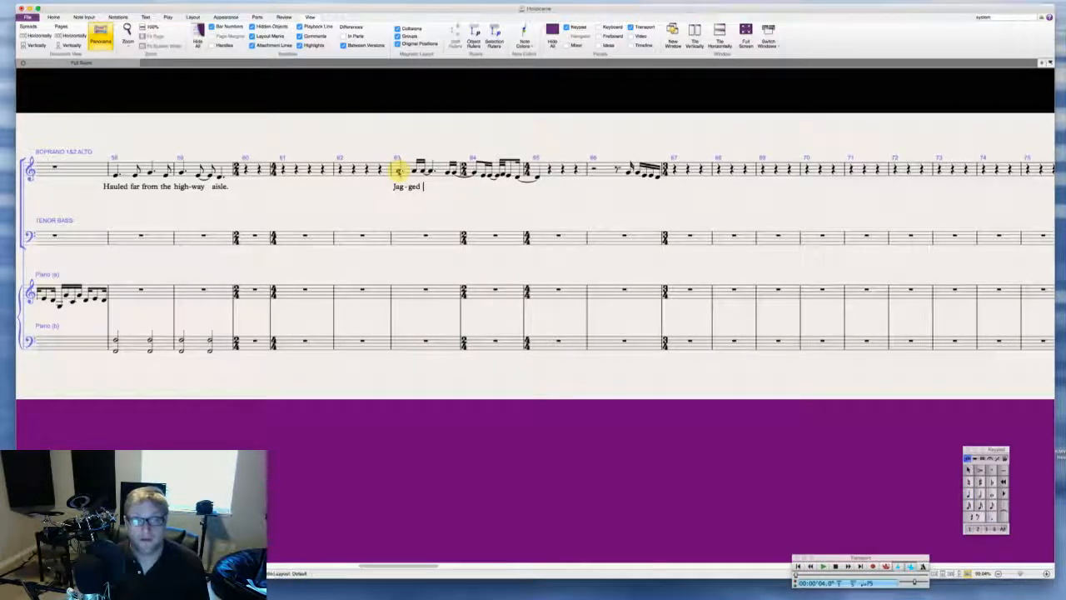
text(ca-)
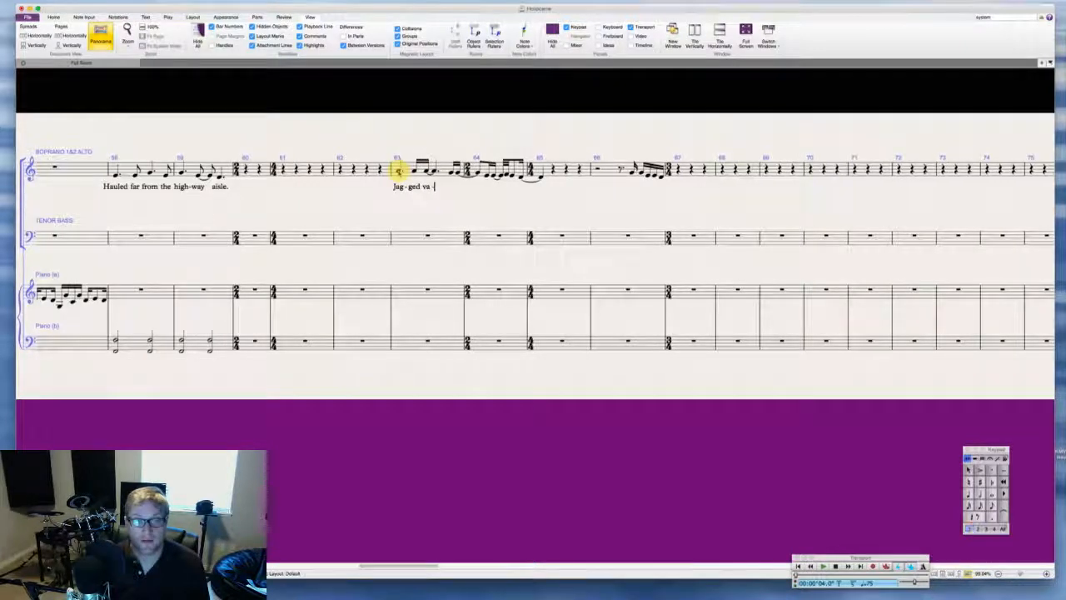
text(canc)
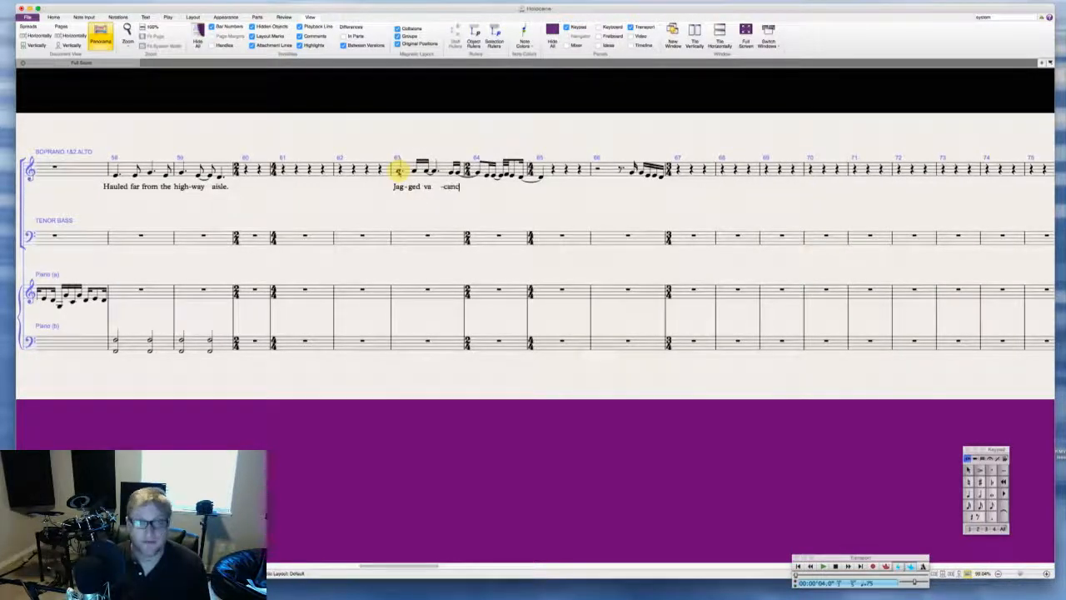
text(e)
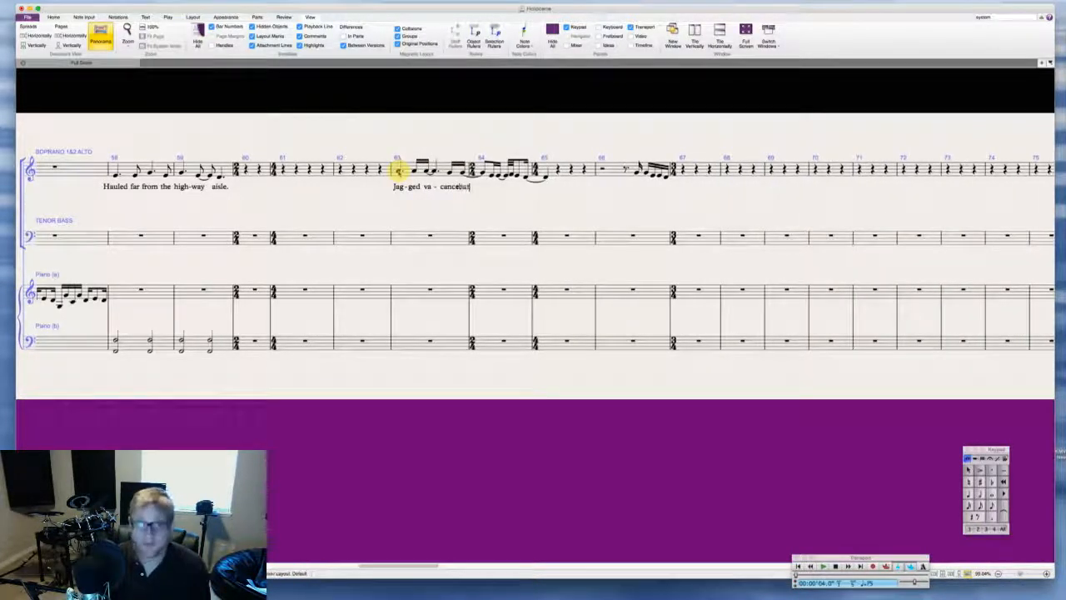
text(, thick with)
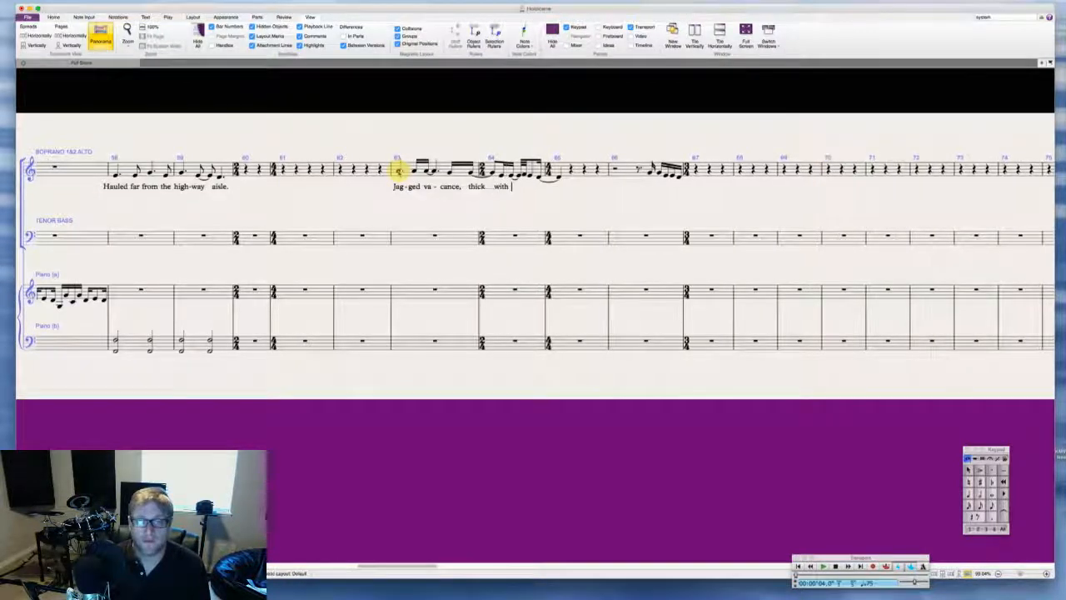
text( ice.)
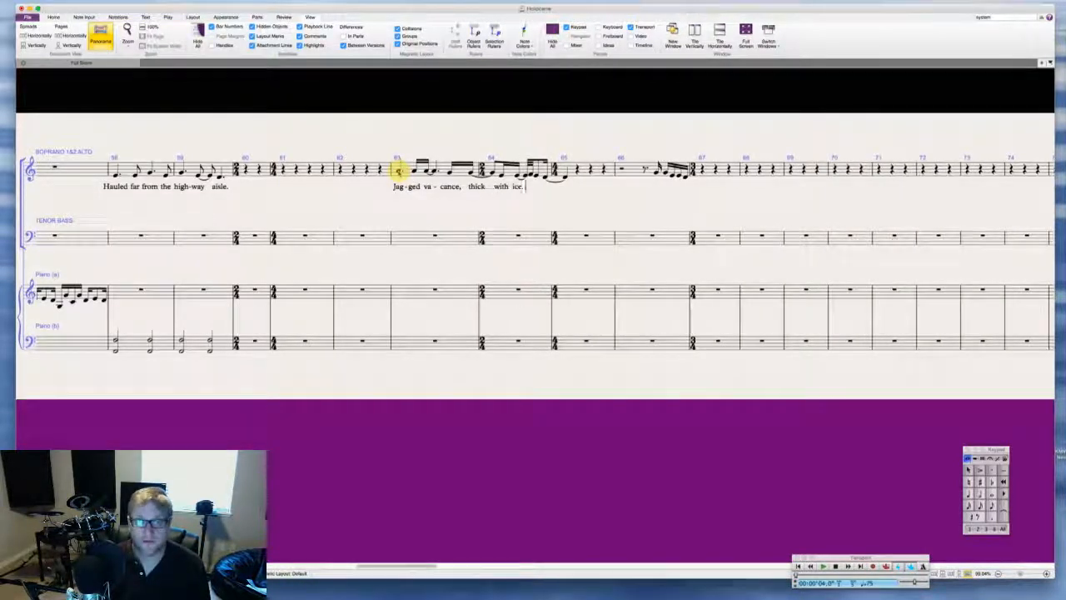
text(___)
key(Escape)
key(Escape)
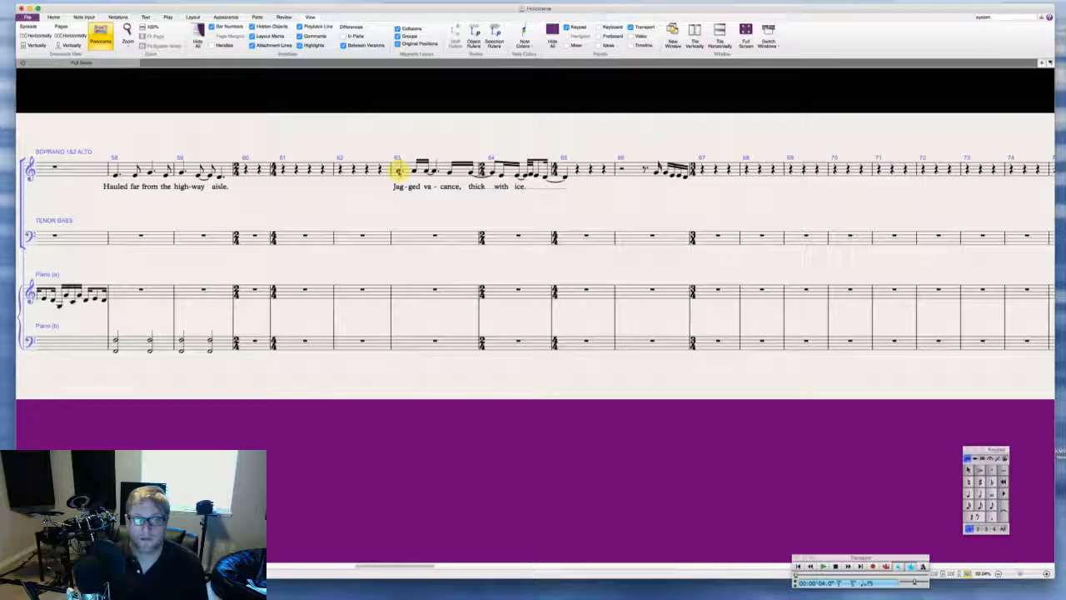
Step: Slur the soprano/alto notes sung on "ice" from bar 64 through to the first note of bar 65
click(516, 177)
shift+click(565, 177)
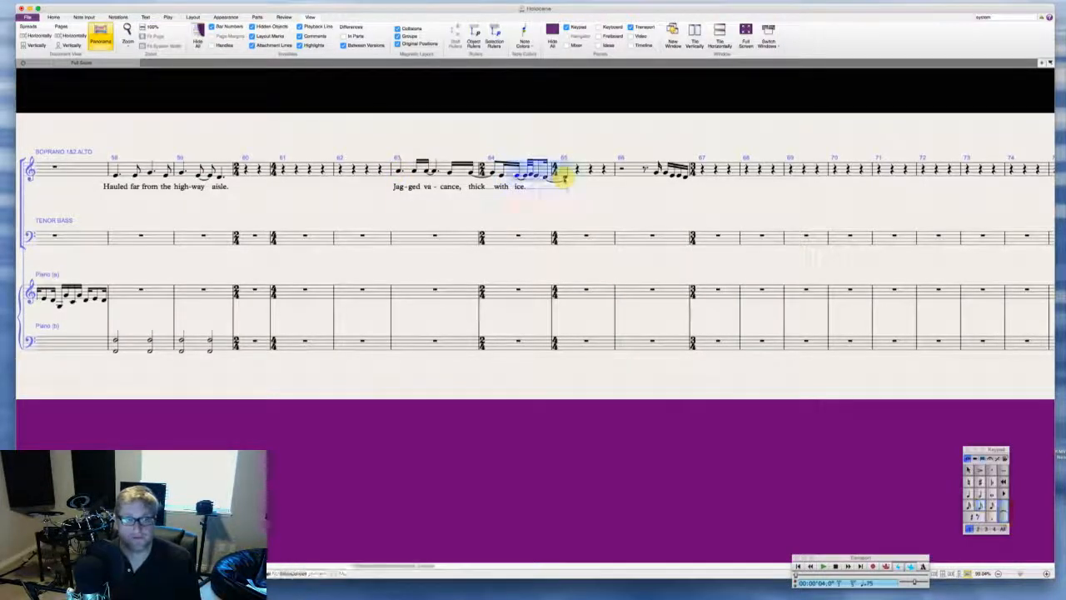
key(s)
key(Escape)
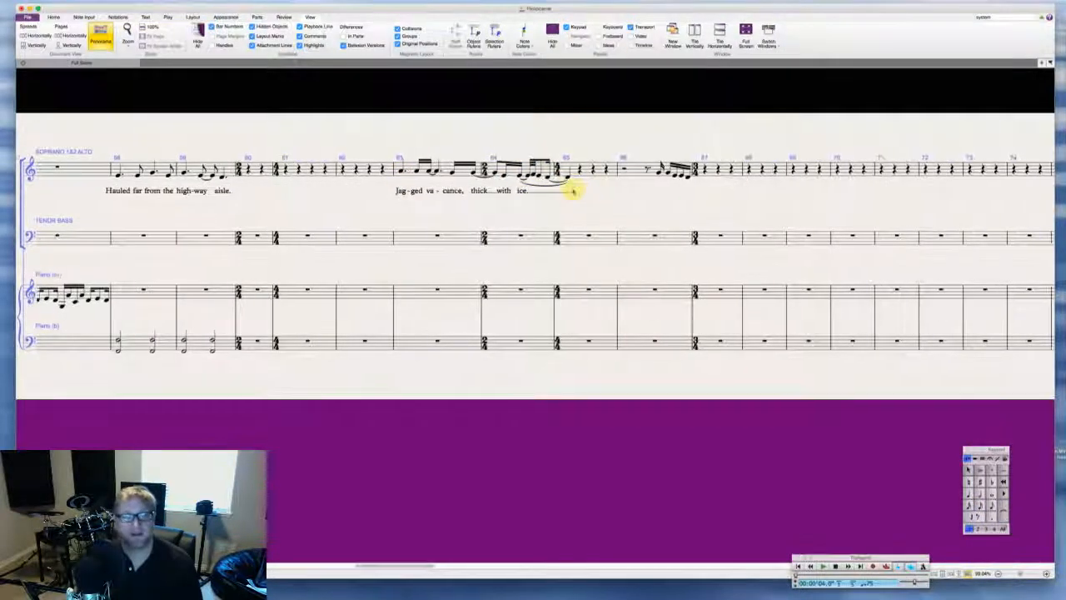
Step: Enter soprano/alto quarter notes E, C, C in bar 67, tying the last C into a quarter note C in bar 68
scroll(573, 190, right, 2)
scroll(573, 190, right, 2)
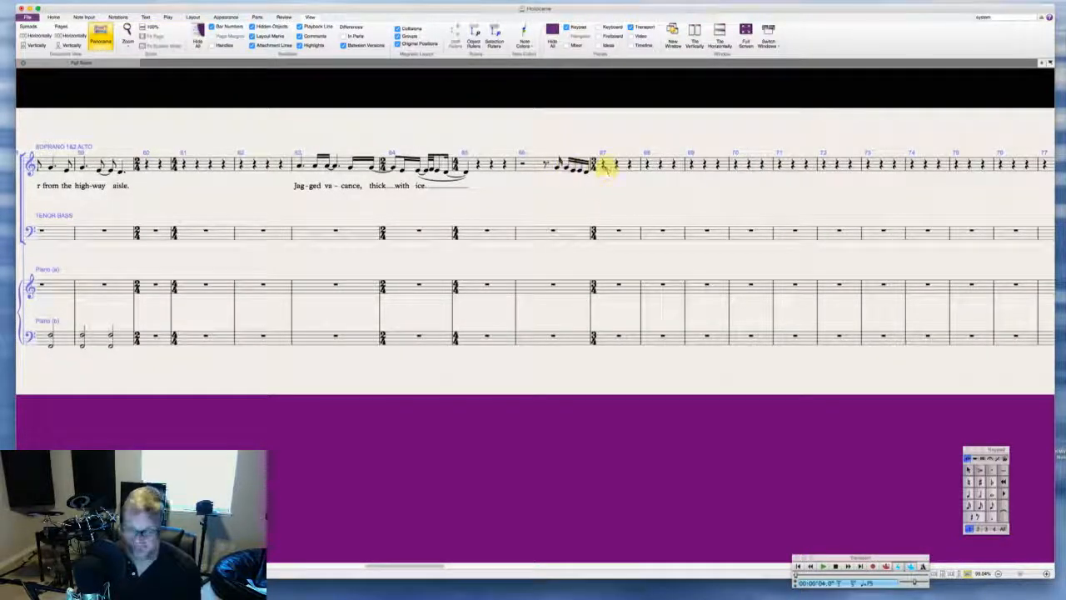
click(605, 165)
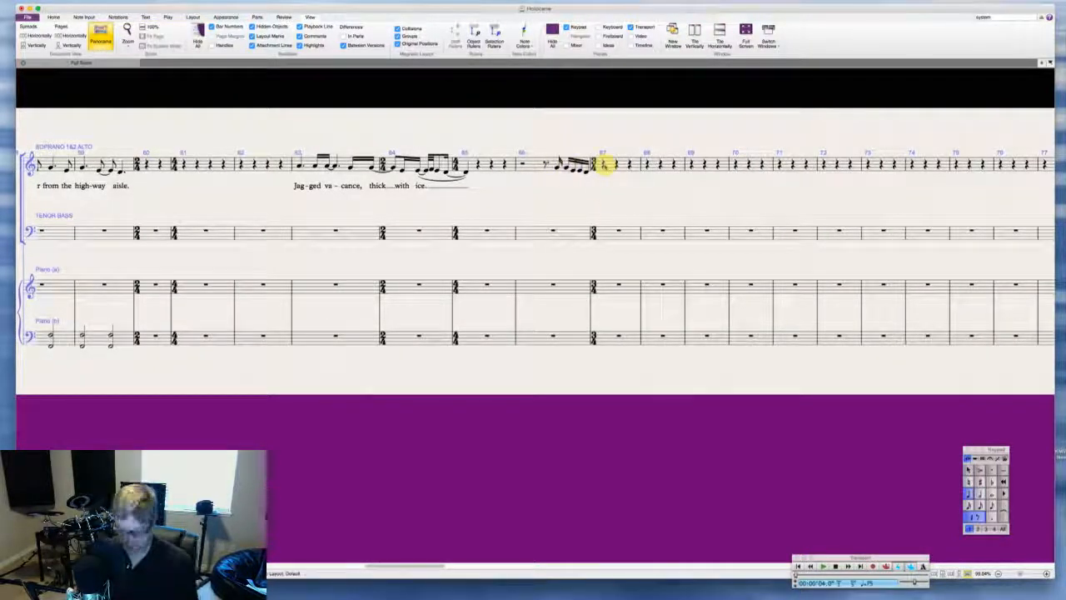
key(e)
key(c)
key(c)
key(c)
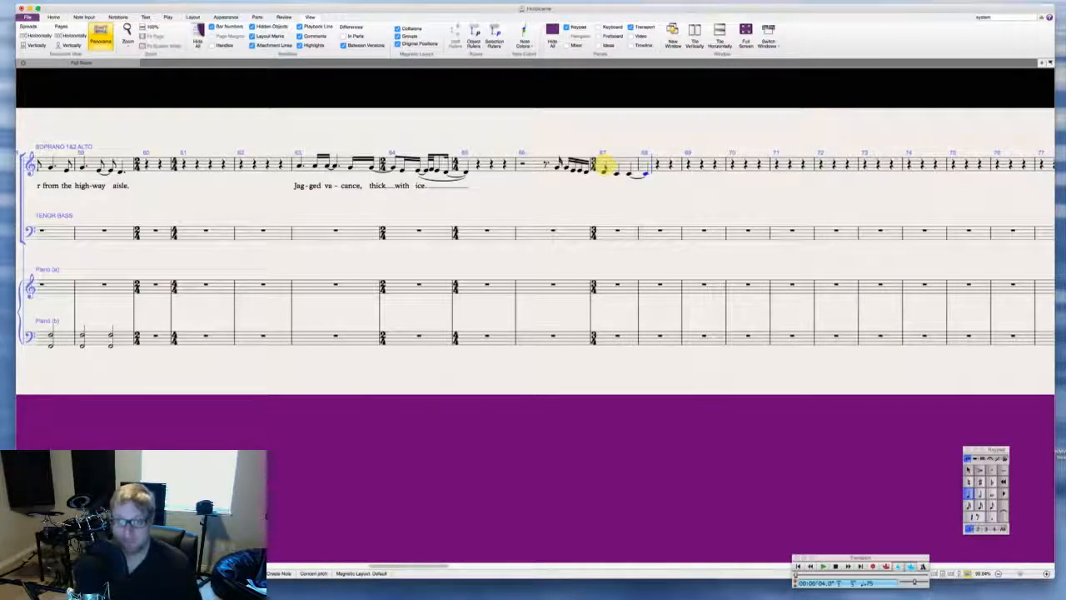
Step: Insert a 4/4 time signature at the start of bar 68
key(t)
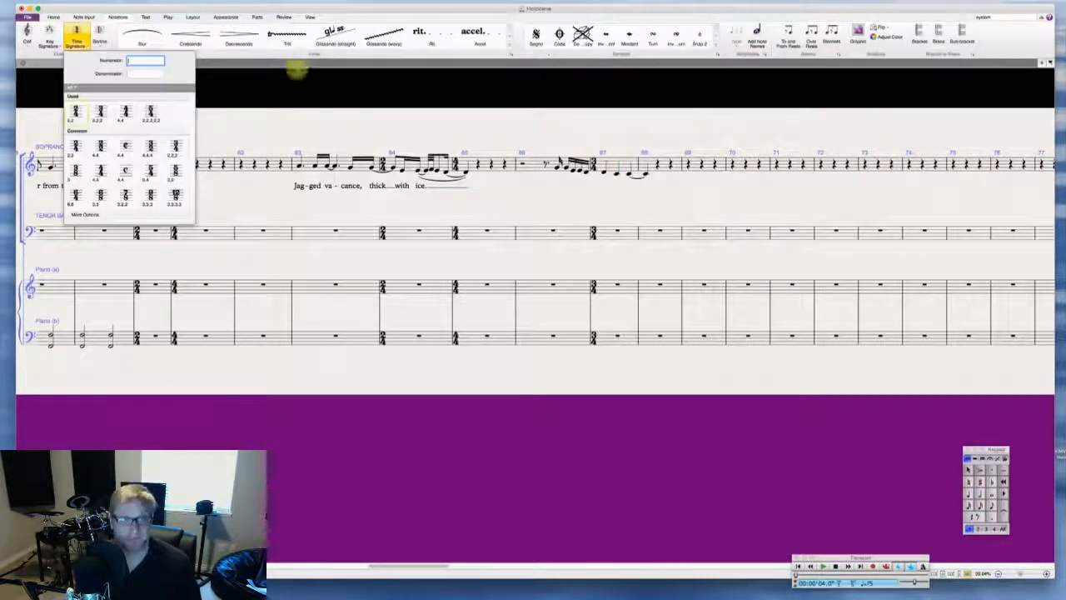
click(148, 111)
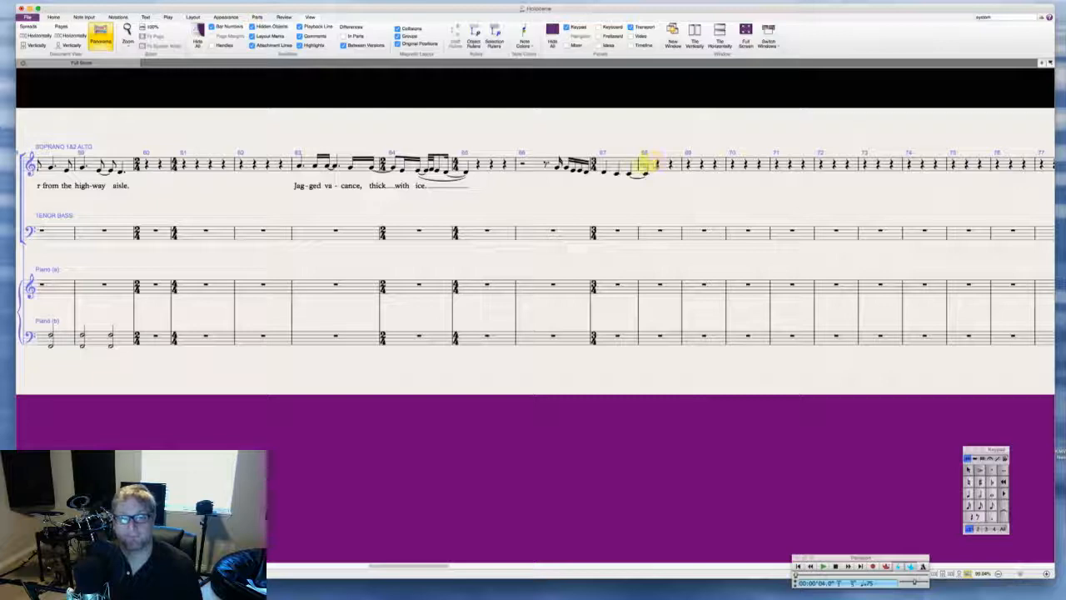
click(641, 163)
key(Escape)
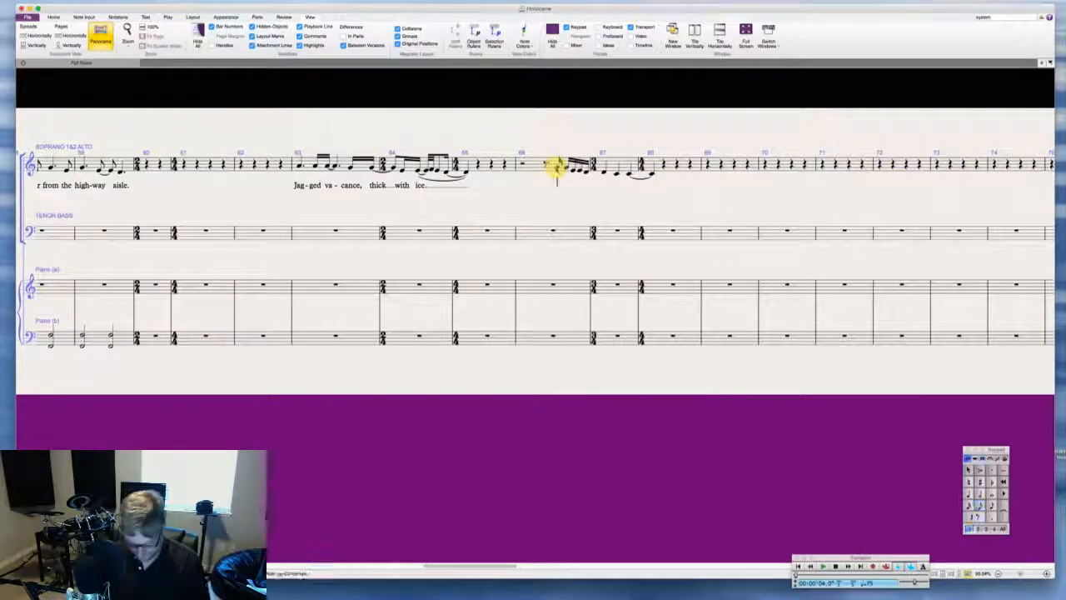
text(miles, miles)
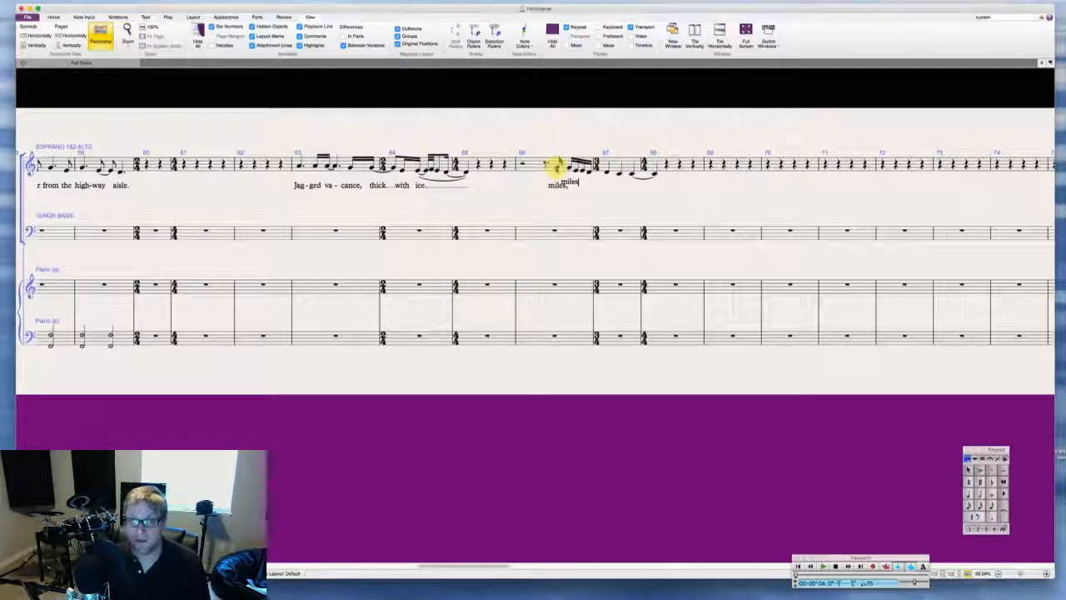
text(, miles,)
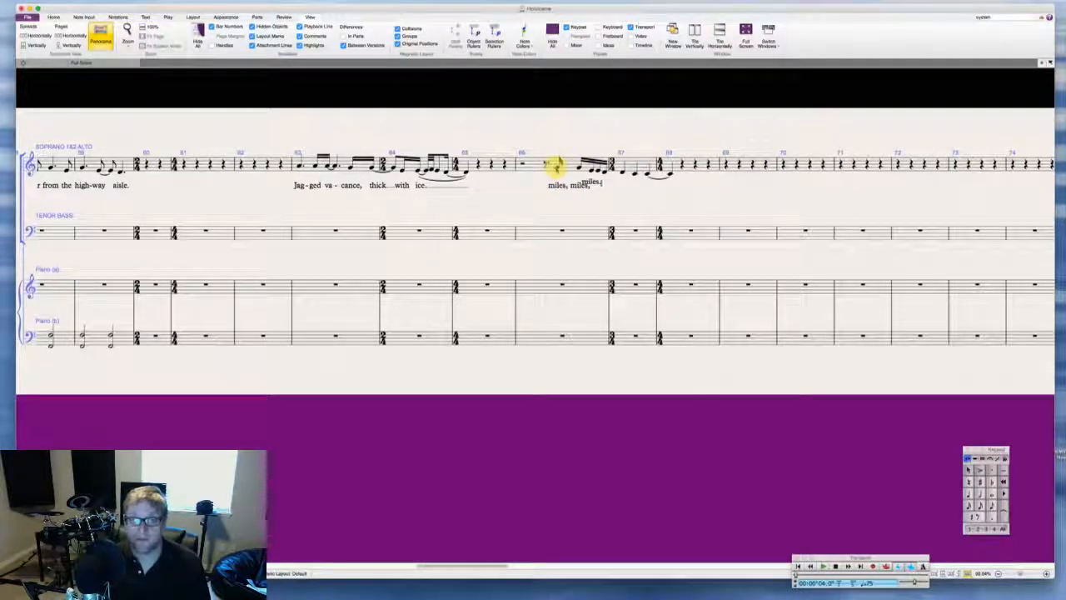
key(BackSpace)
key(BackSpace)
key(BackSpace)
key(BackSpace)
key(BackSpace)
key(BackSpace)
key(BackSpace)
key(BackSpace)
key(BackSpace)
key(BackSpace)
key(BackSpace)
key(BackSpace)
key(BackSpace)
key(BackSpace)
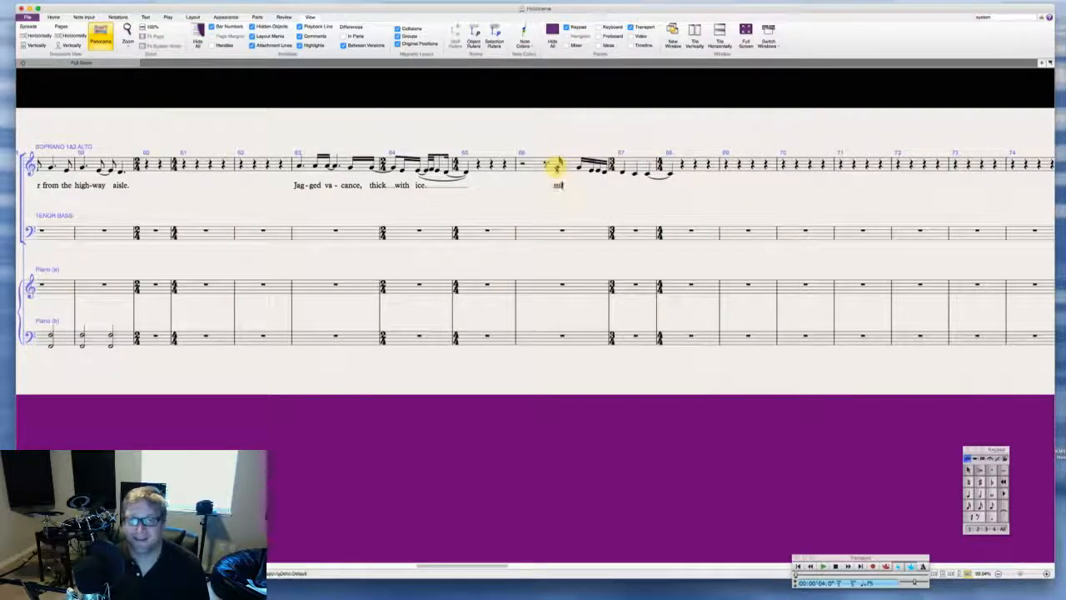
key(Escape)
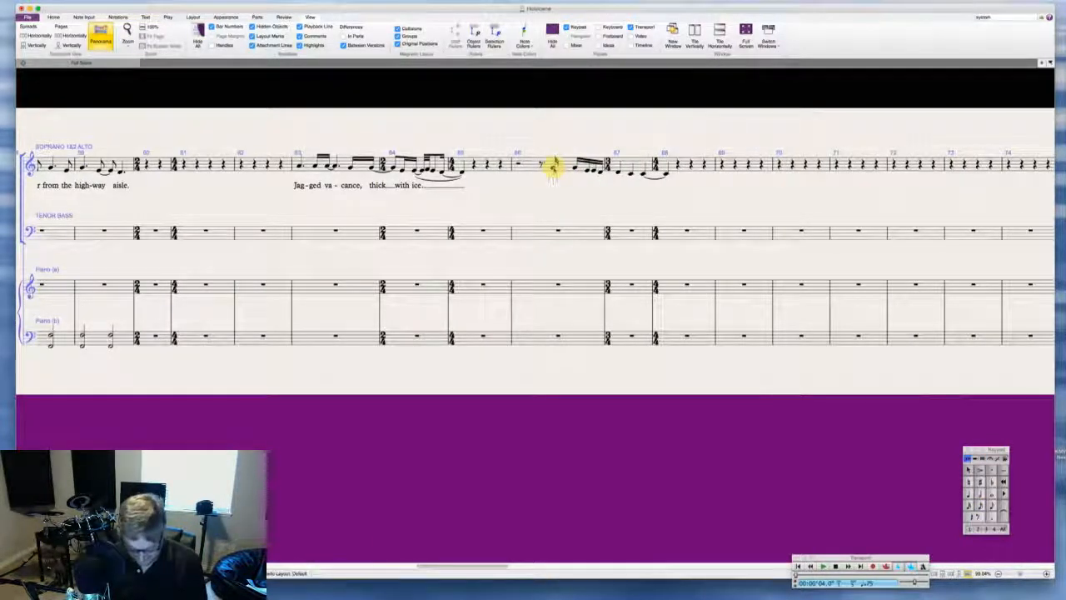
Step: Add the lyrics "And I could see for miles, miles, miles." under the soprano/alto melody from the pickup in bar 66
click(552, 166)
key(ctrl+l)
text(And I)
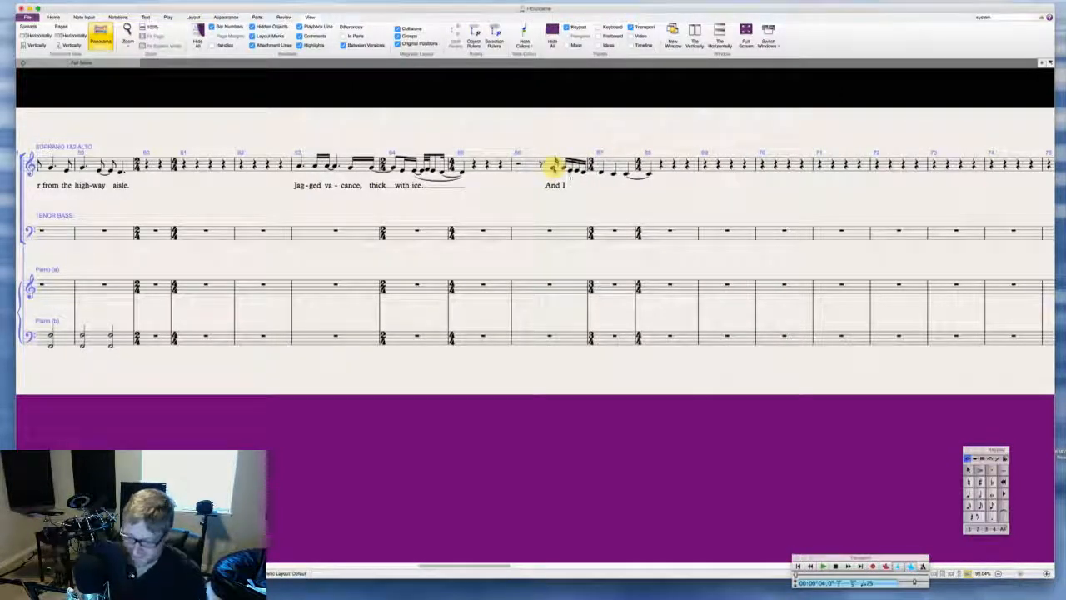
text( could see)
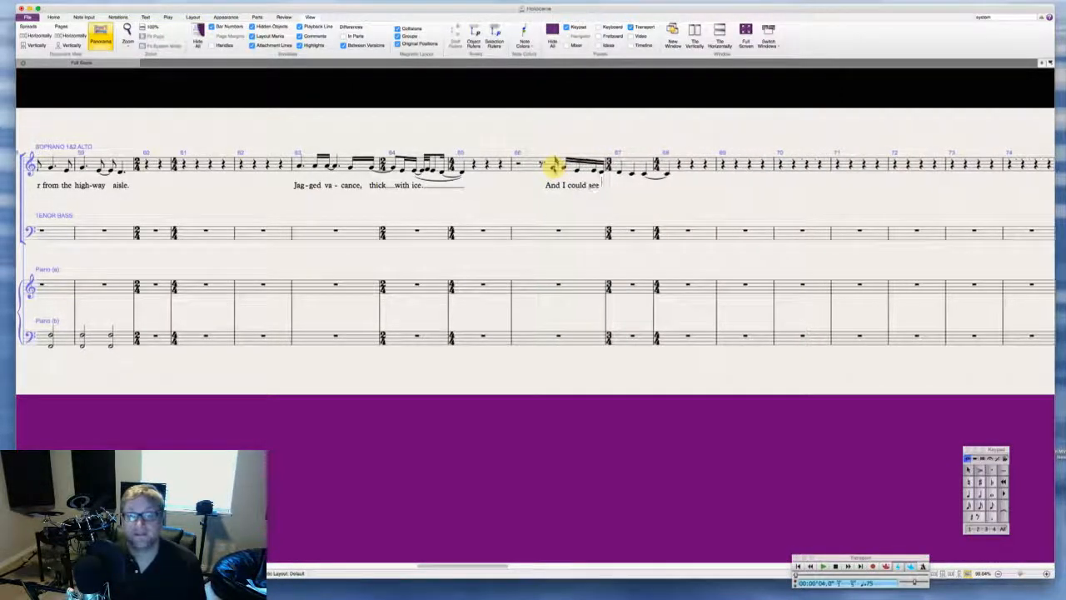
text( for)
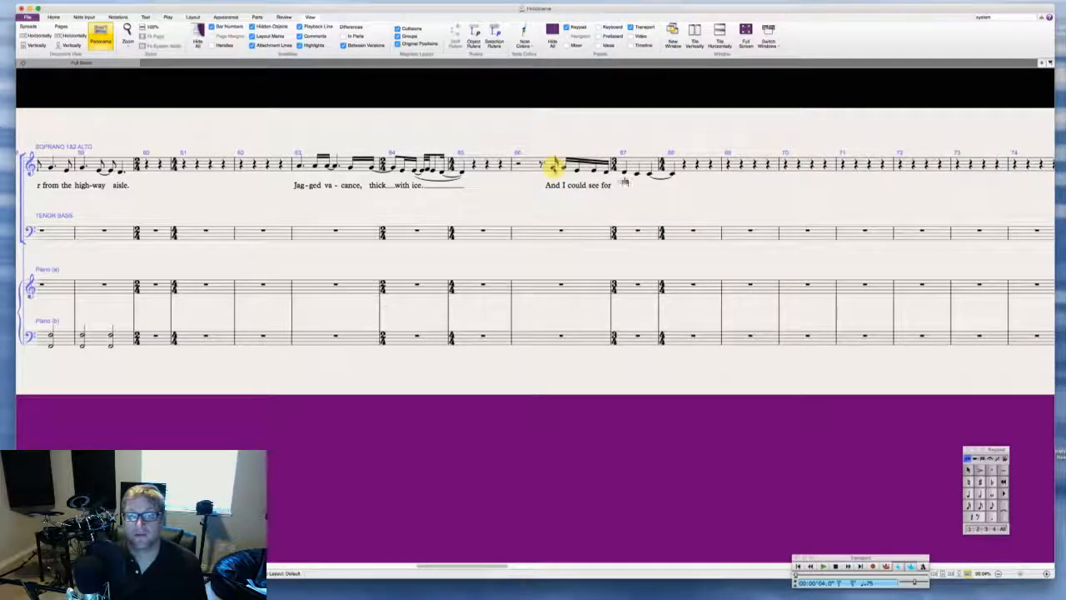
text( miles, miles, miles.)
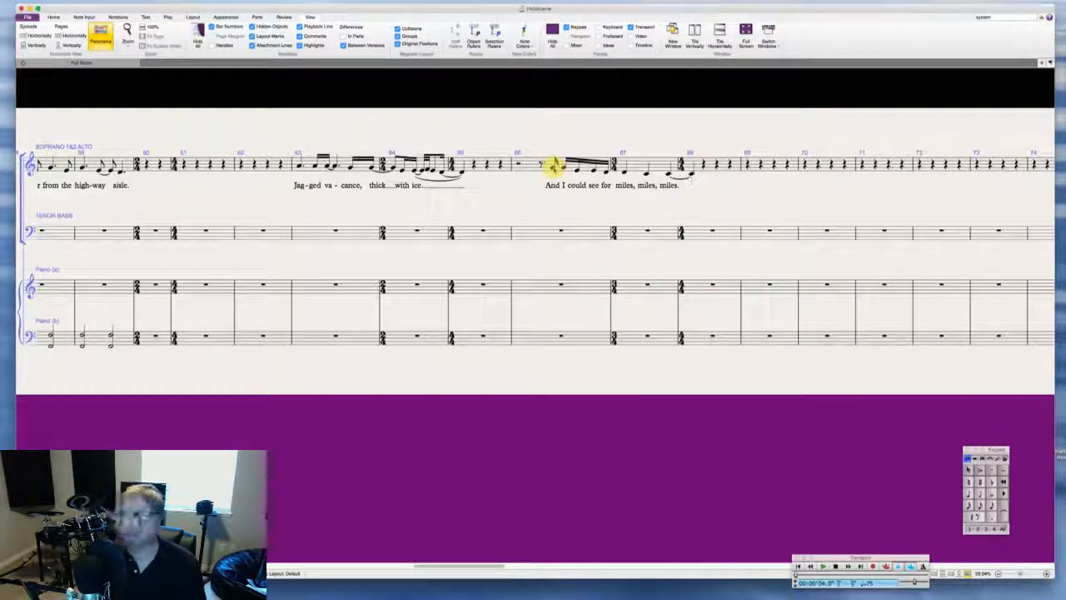
key(Escape)
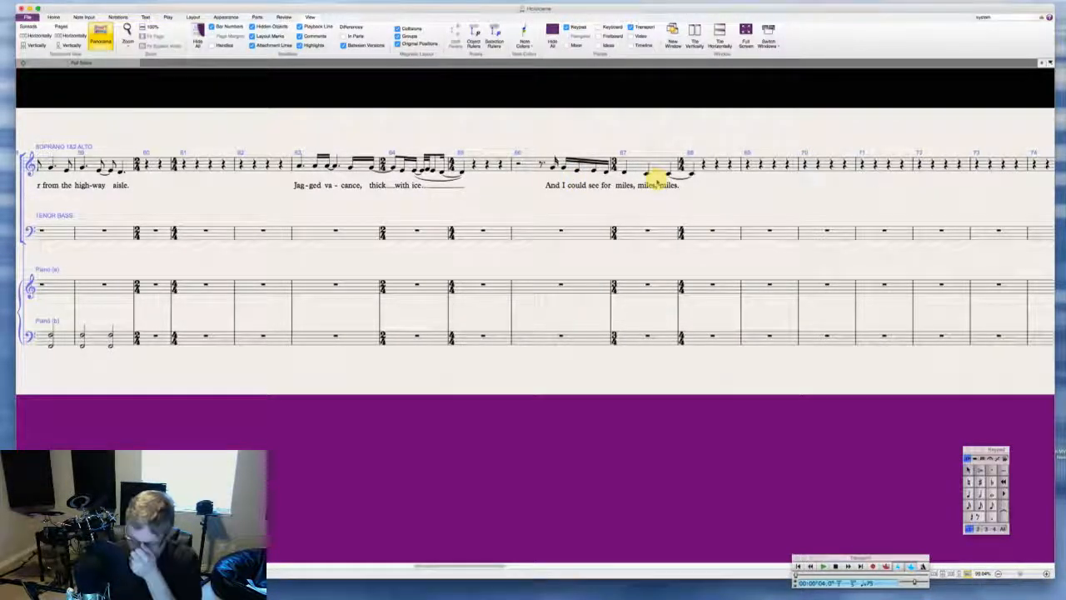
Step: Enter three quarter notes in the lower piano staff at bar 67, followed by a low whole-note octave in bar 68
scroll(658, 179, right, 3)
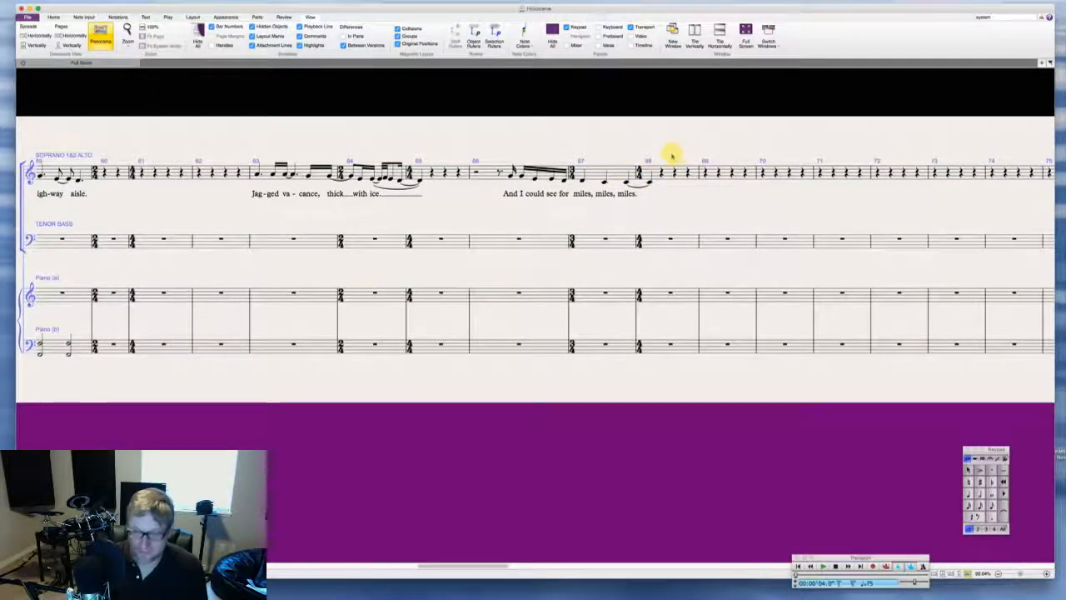
scroll(666, 156, right, 3)
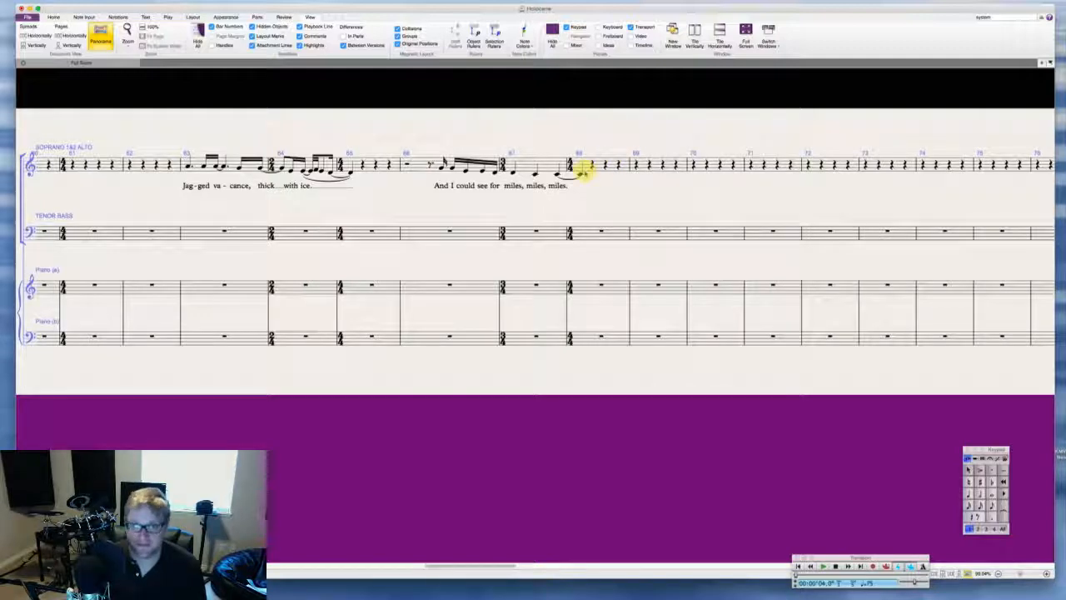
click(585, 337)
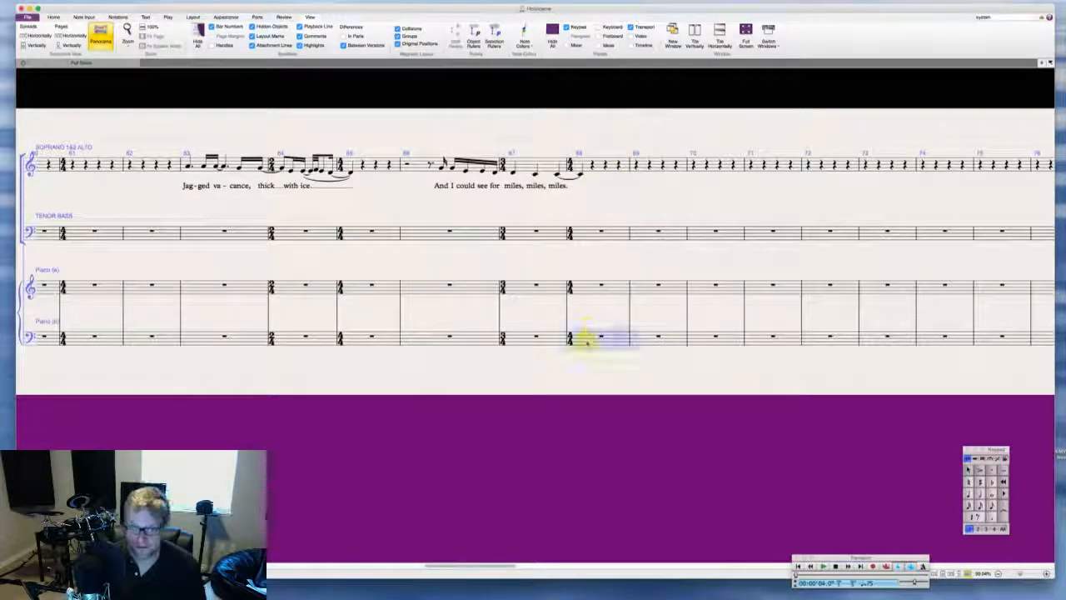
click(552, 337)
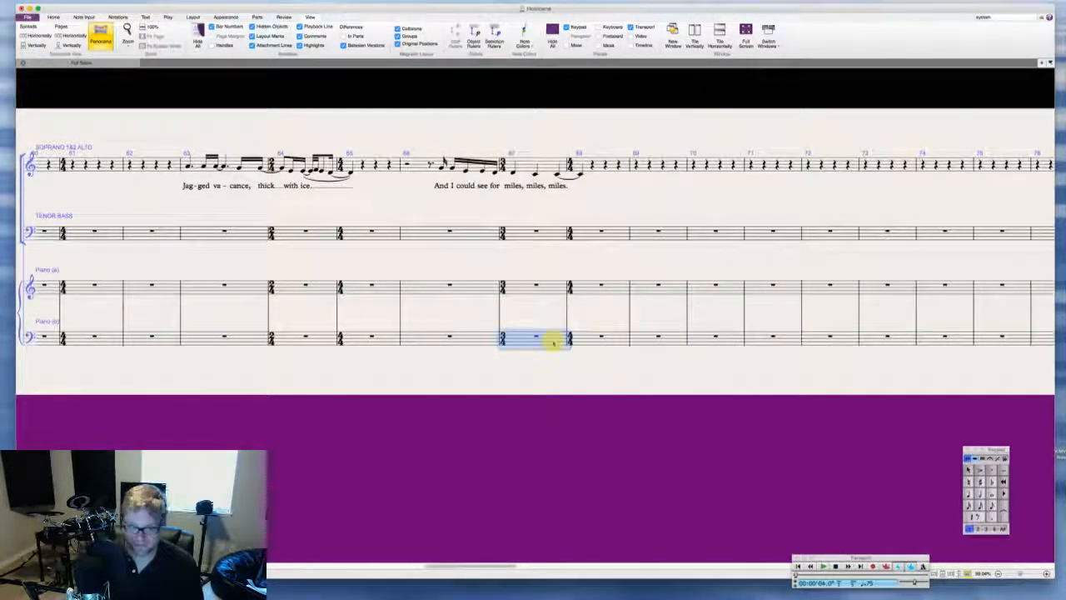
key(n)
key(g)
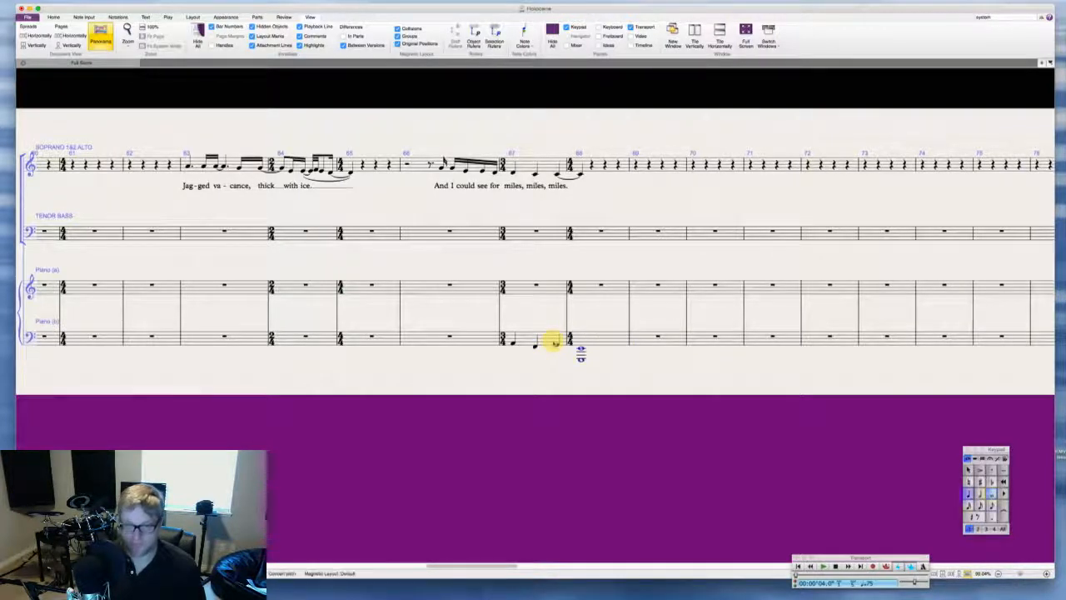
key(6)
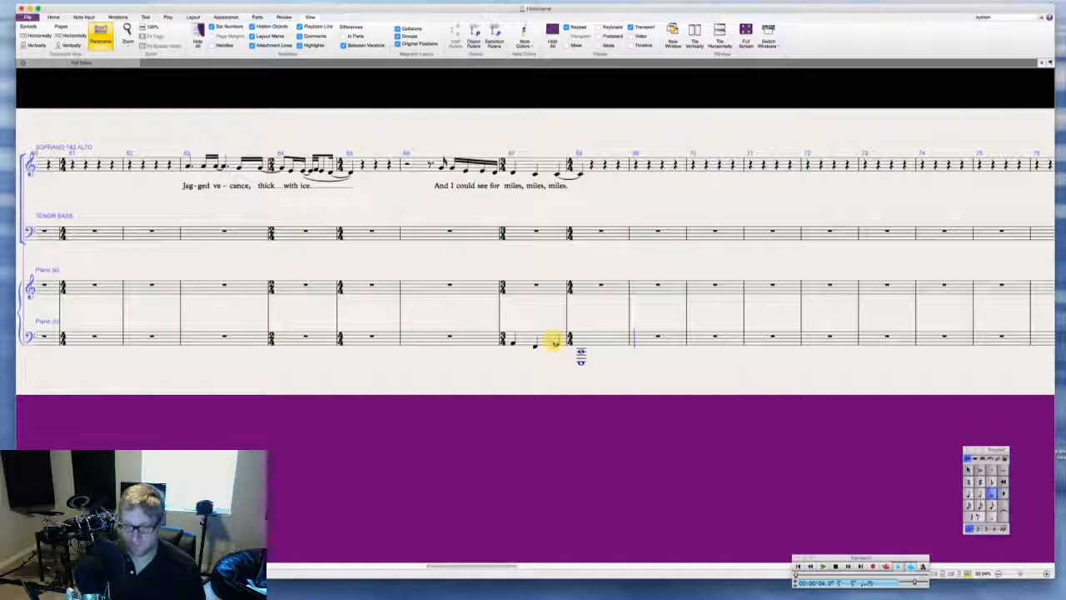
Step: Add a fermata to the low whole-note octave in bar 68 of the lower piano staff
click(602, 341)
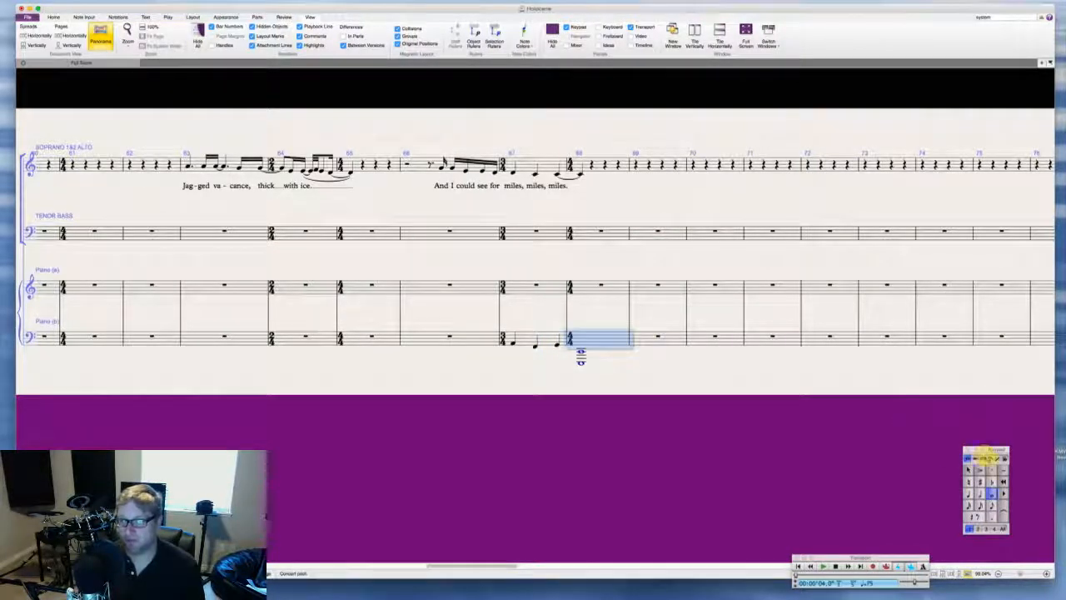
click(989, 459)
click(968, 507)
click(968, 457)
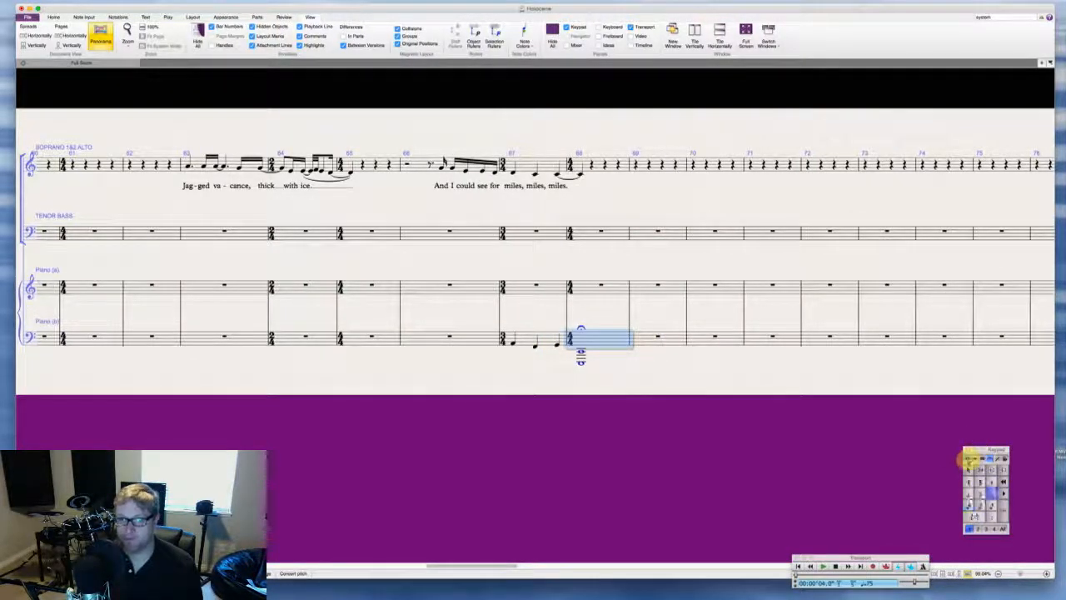
click(644, 319)
click(583, 269)
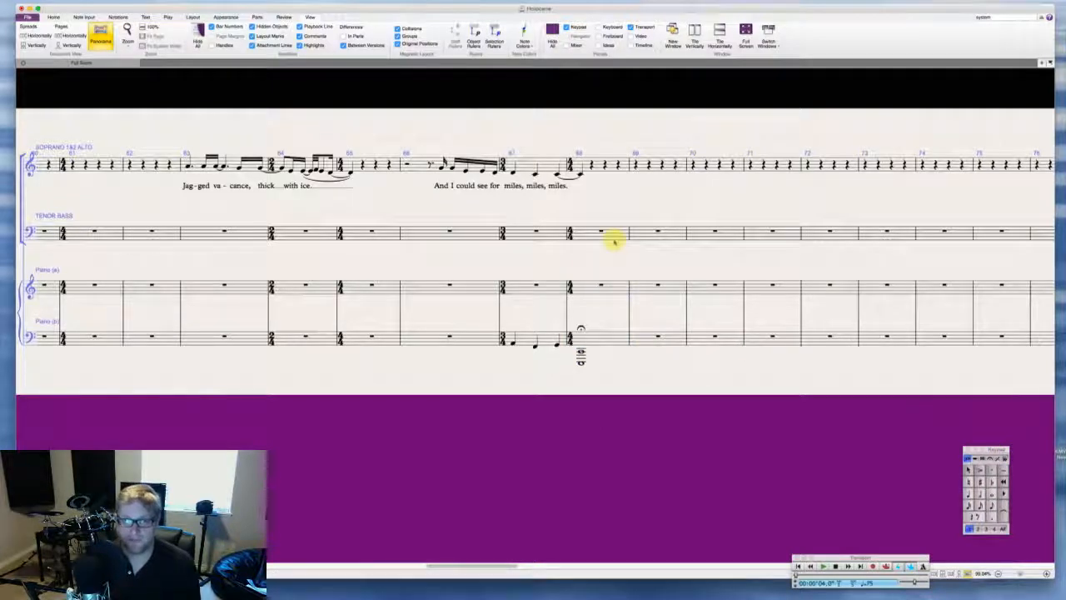
Step: Enter a beamed sixteenth- and eighth-note figure in bar 68 of the upper piano staff, ending with a half note
click(610, 285)
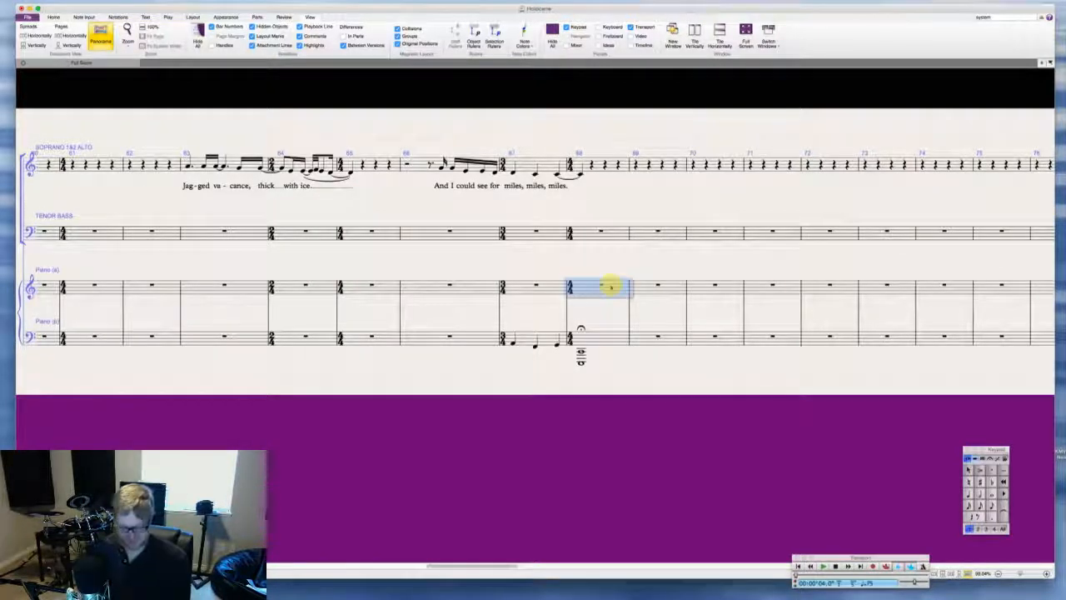
key(KP_2)
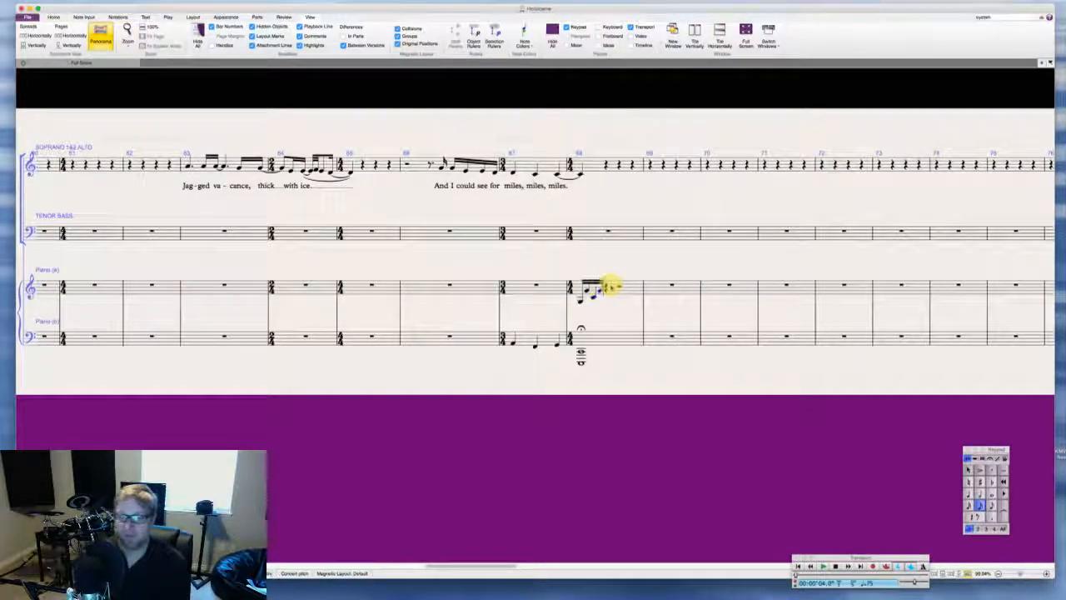
key(KP_3)
key(KP_2)
key(KP_3)
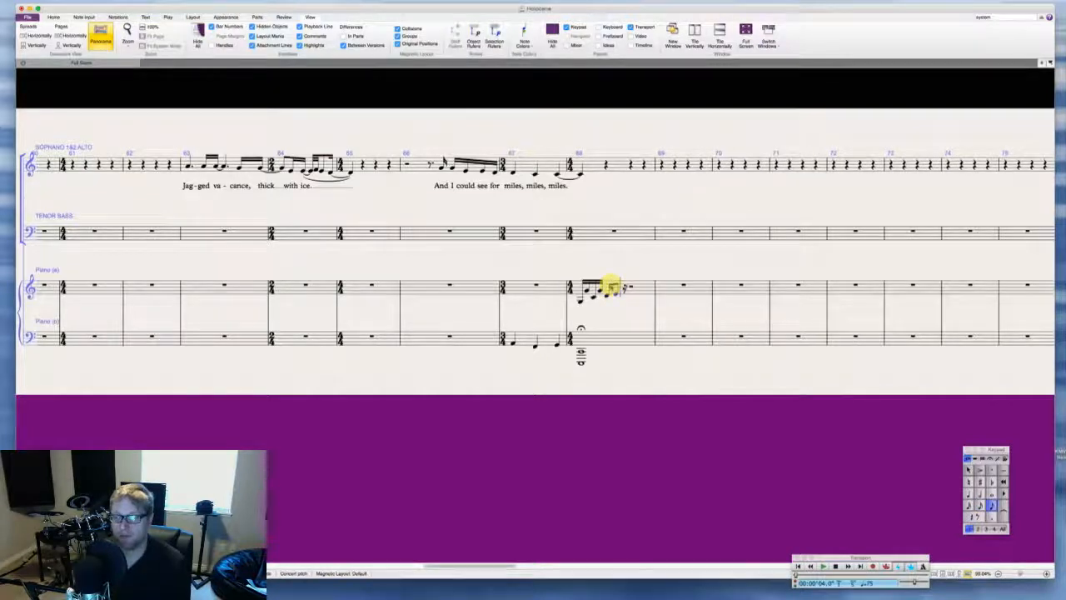
key(KP_2)
key(KP_5)
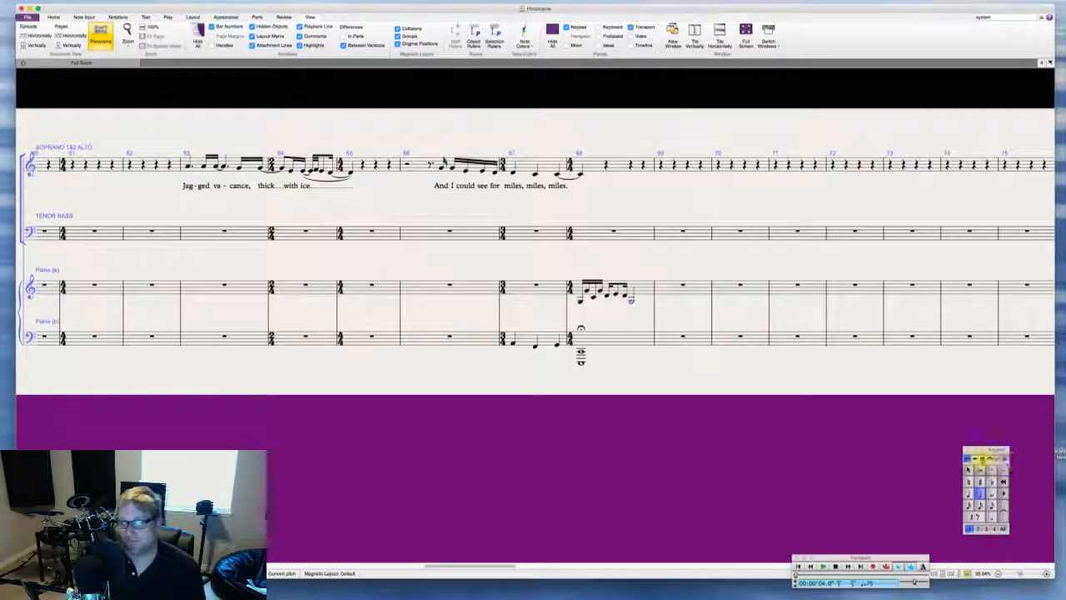
Step: Add a fermata to the closing half note of bar 68 in the upper piano staff
click(985, 458)
click(968, 505)
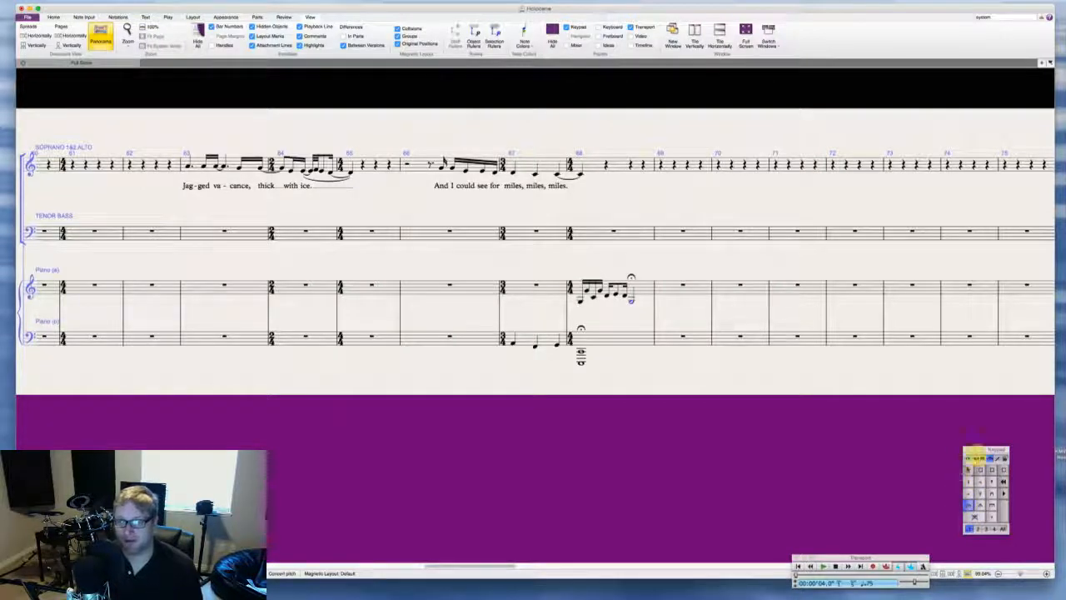
click(966, 458)
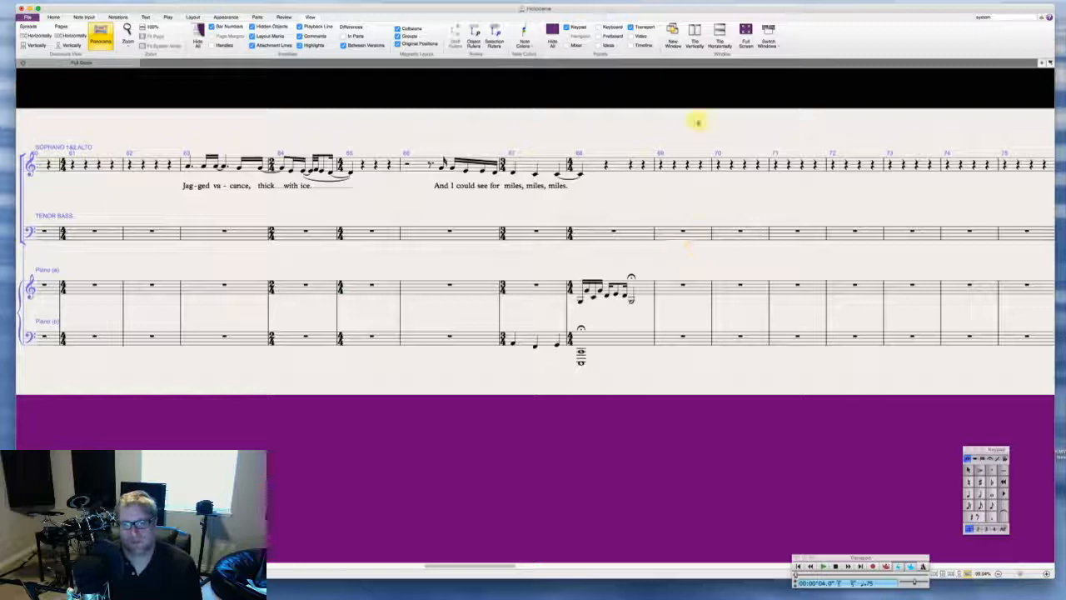
Step: Place a double barline between bars 69 and 70 and add a rehearsal mark at the start of bar 70
right_click(704, 131)
mouse_move(724, 140)
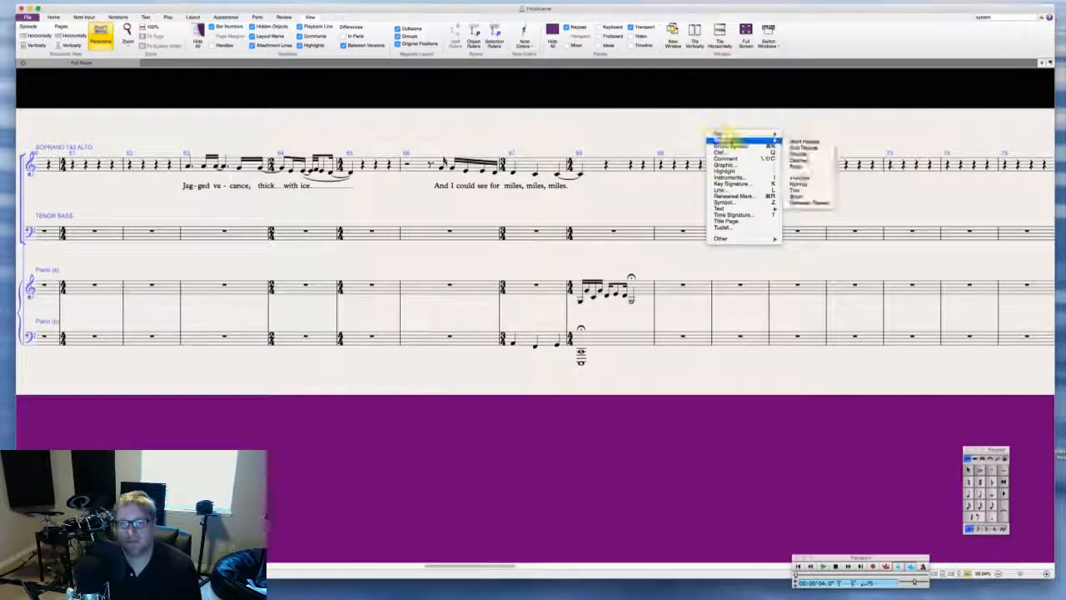
click(786, 155)
click(712, 163)
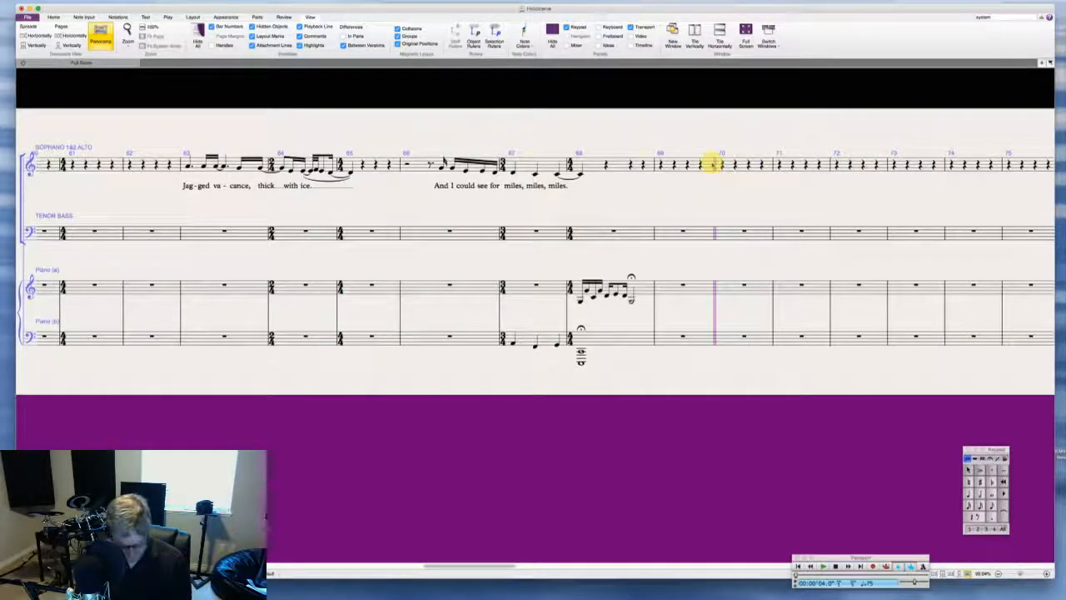
key(super+r)
key(Escape)
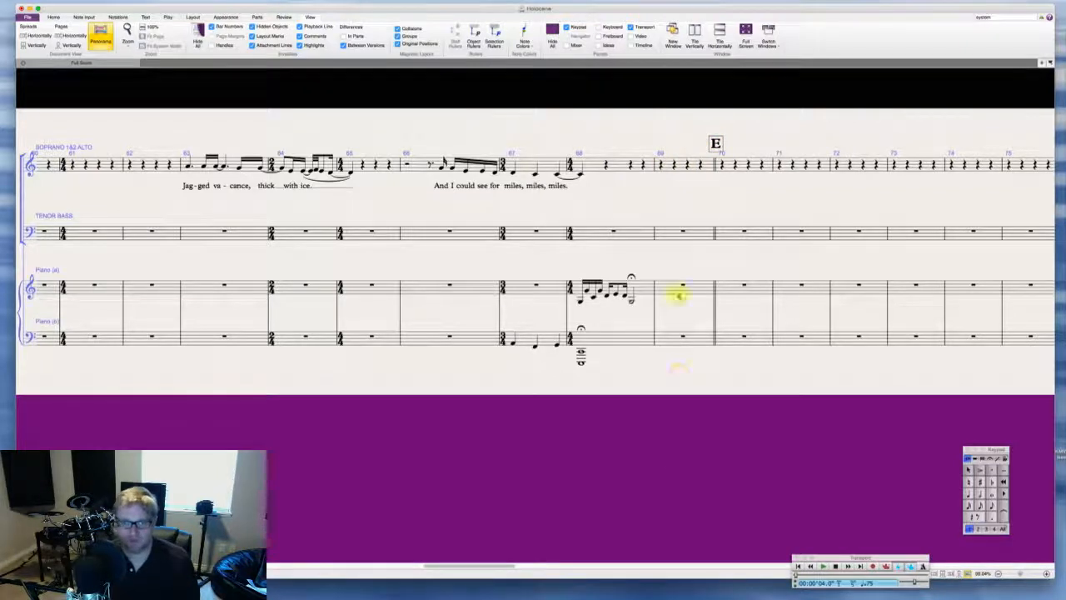
Step: Enter an eighth-note G, sixteenths E and D, and eighths G and E in the first half of bar 69, upper piano staff
click(675, 335)
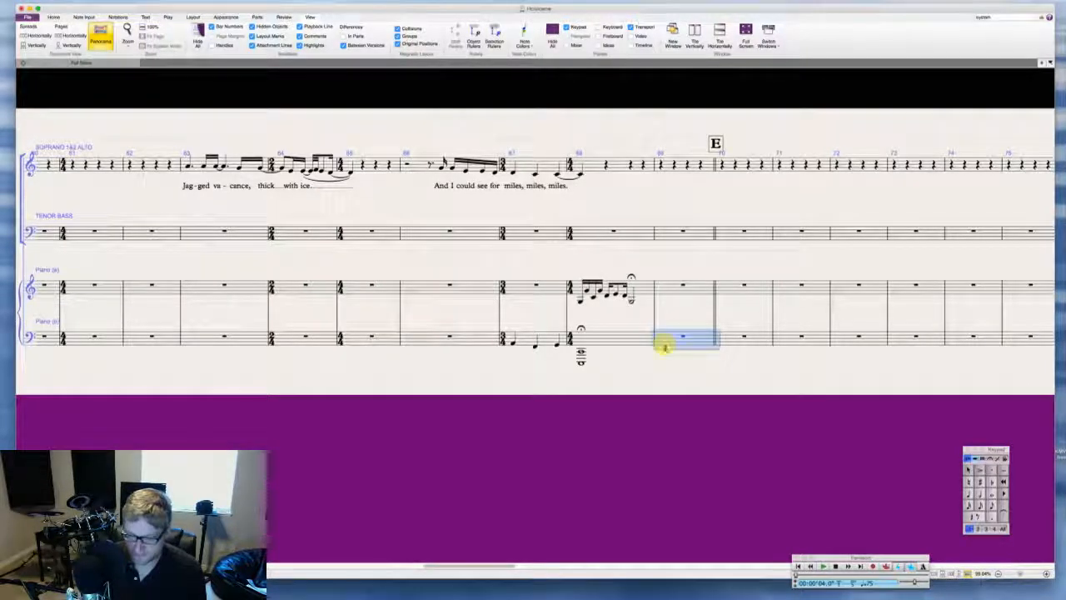
click(663, 360)
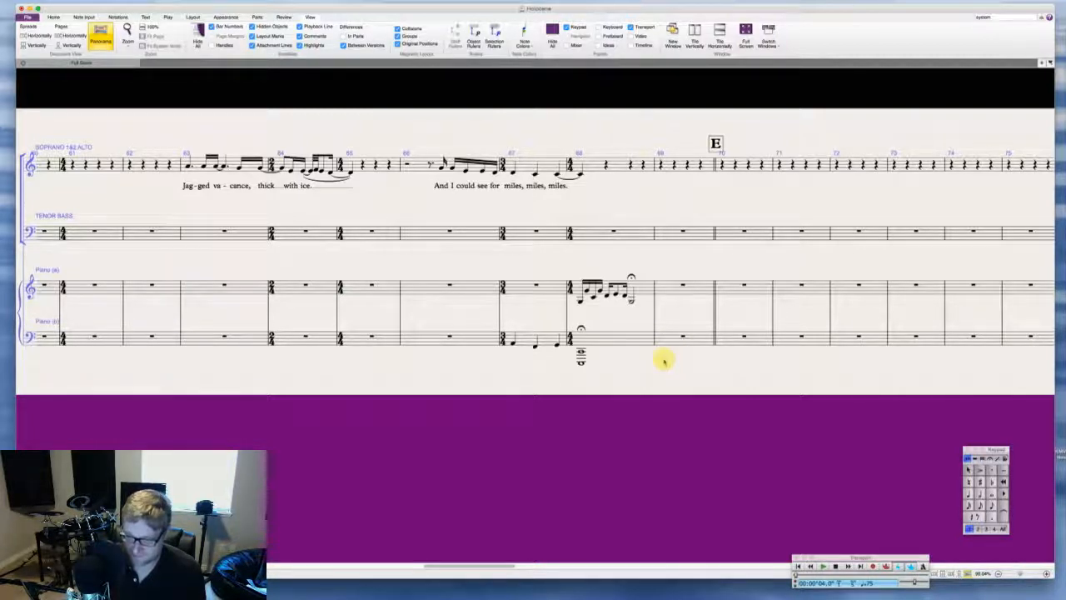
click(666, 288)
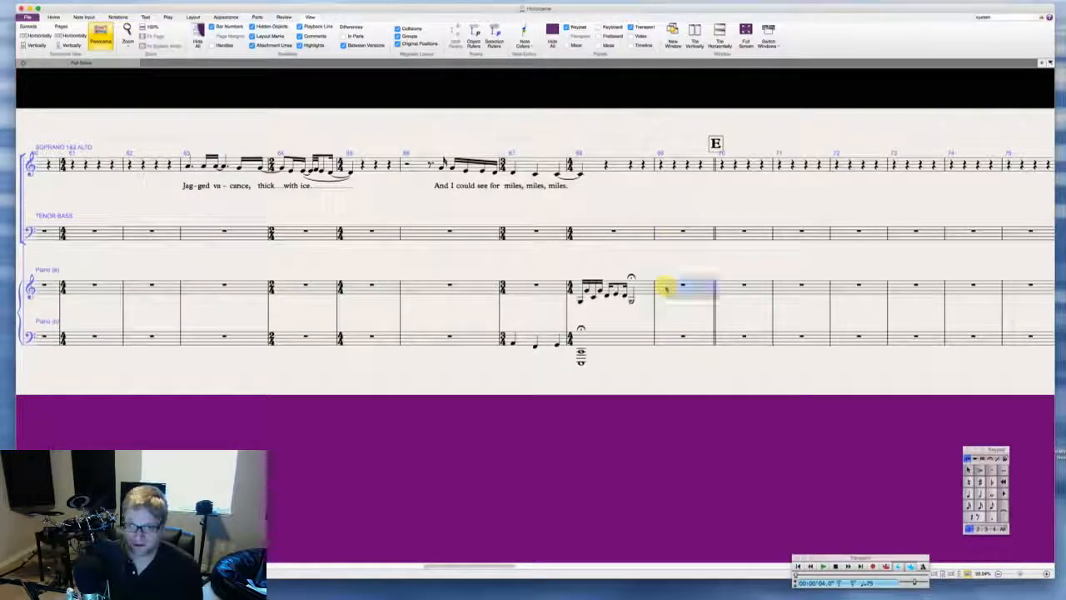
key(2)
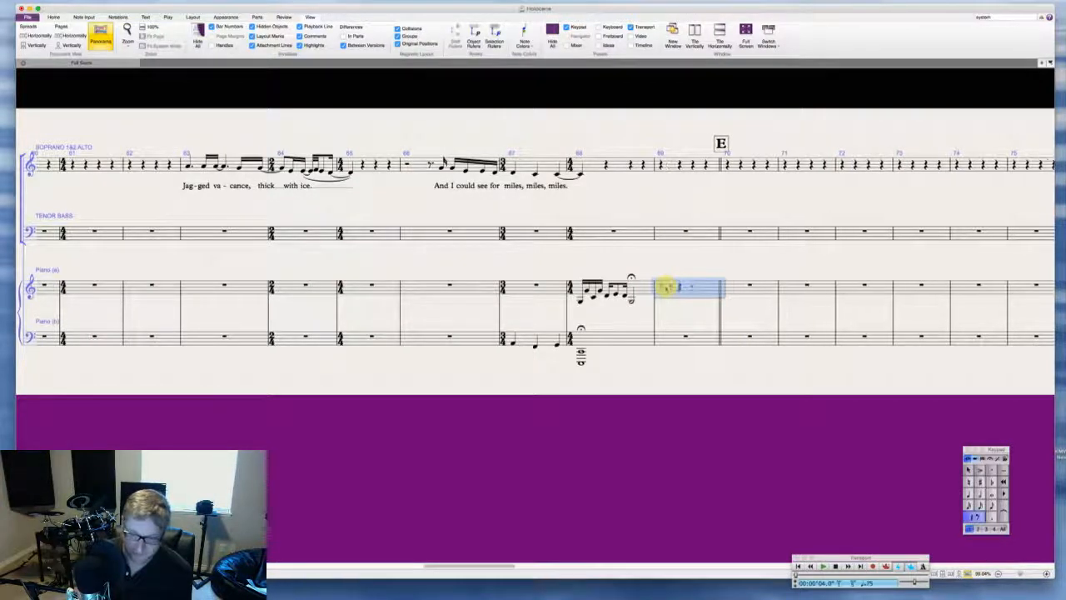
key(e)
key(d)
key(3)
key(g)
key(e)
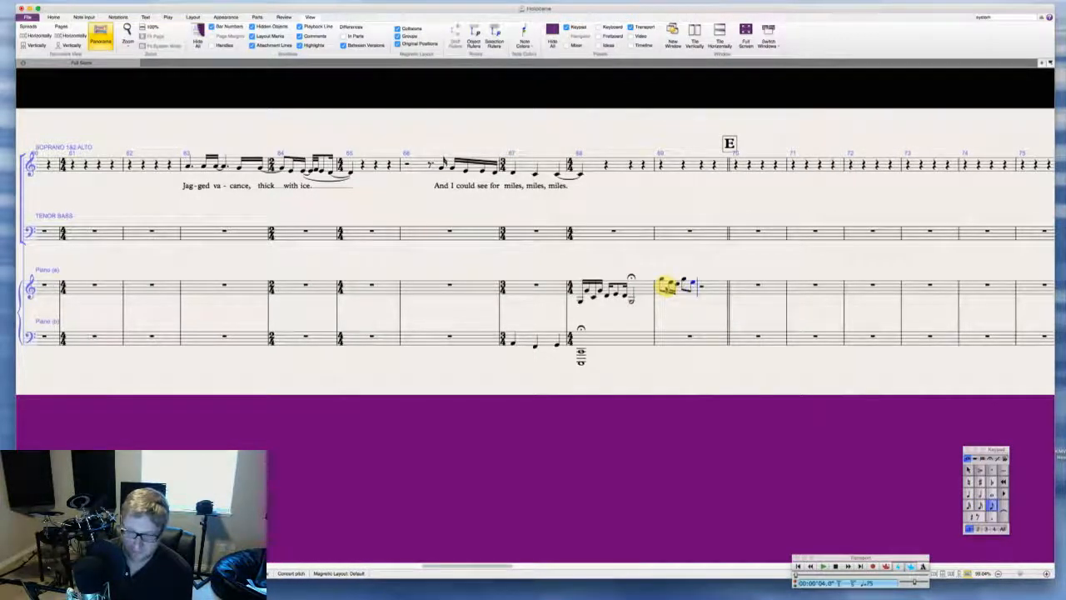
Step: Repeat the G-E-D-G-E eighth- and sixteenth-note figure in the second half of bar 69 of the upper piano staff
key(g)
key(2)
key(e)
key(d)
key(3)
key(g)
key(e)
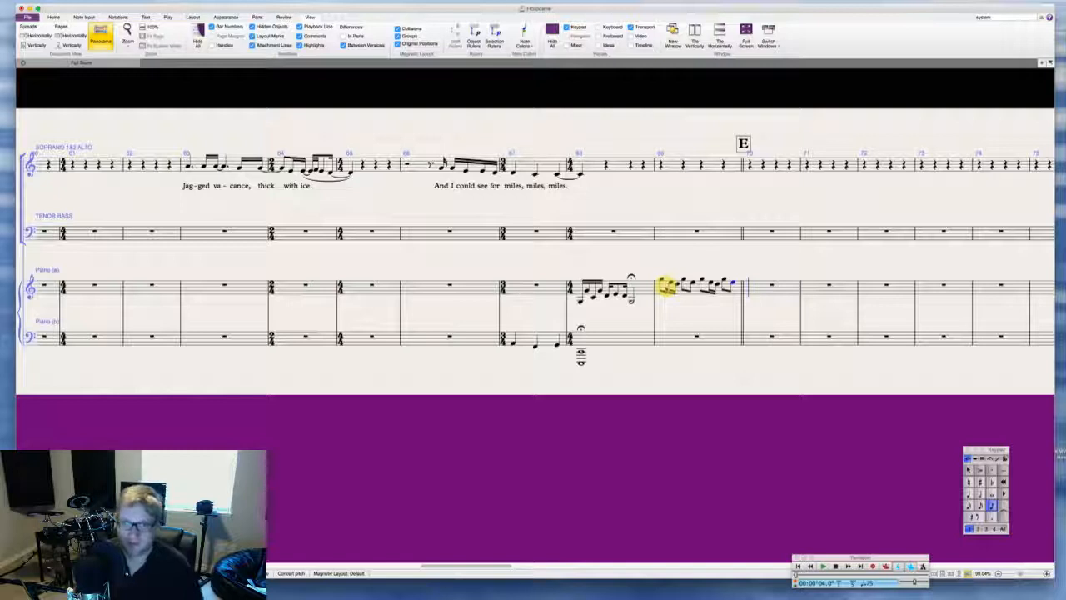
Step: Enter a low whole-note C octave in bar 69 of the lower piano staff
click(668, 337)
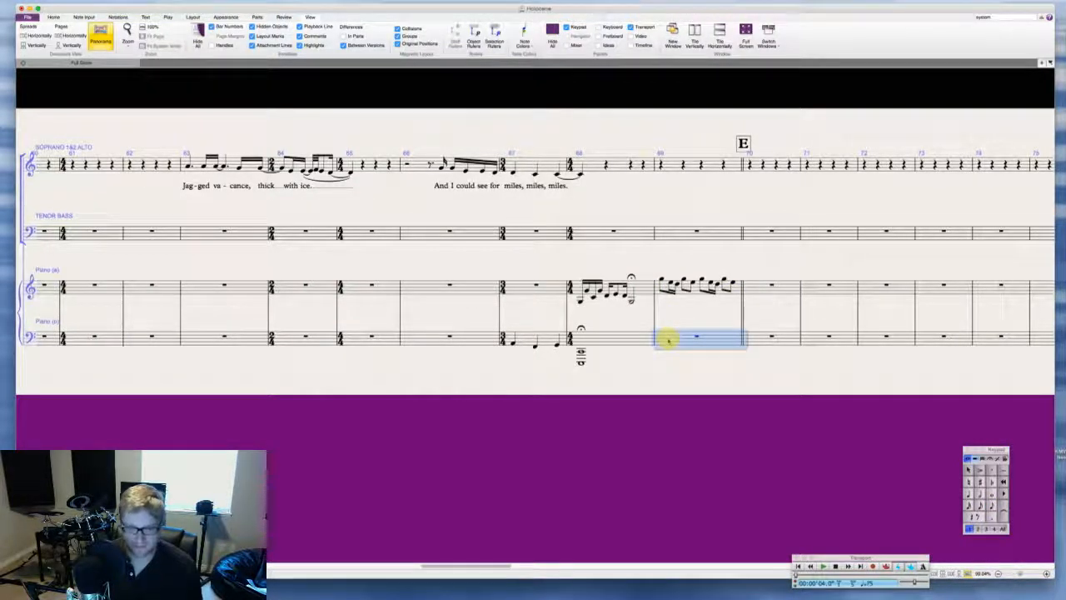
key(6)
key(c)
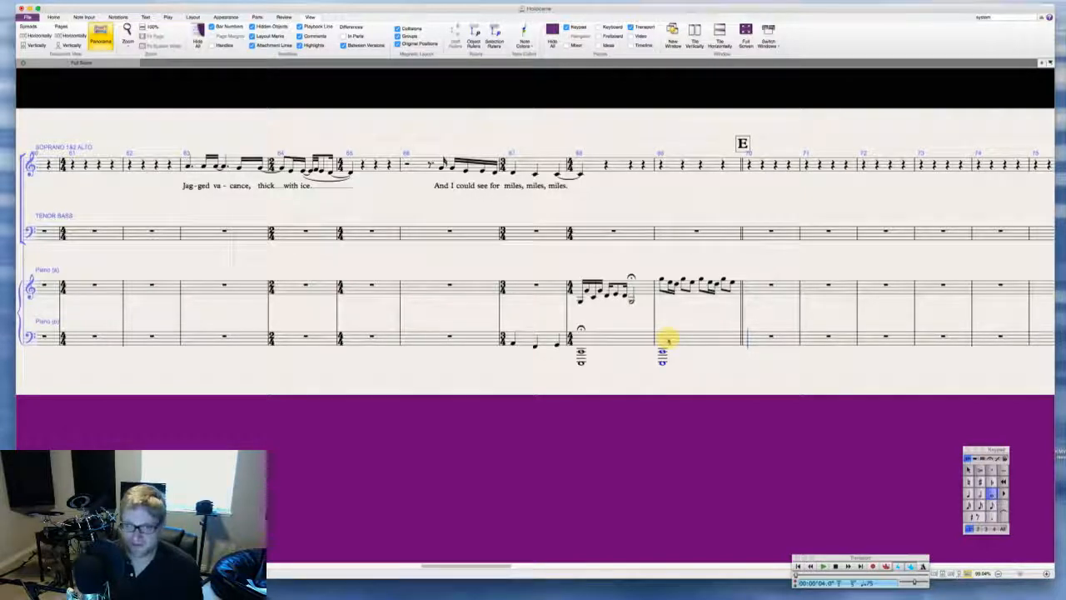
key(Escape)
key(Escape)
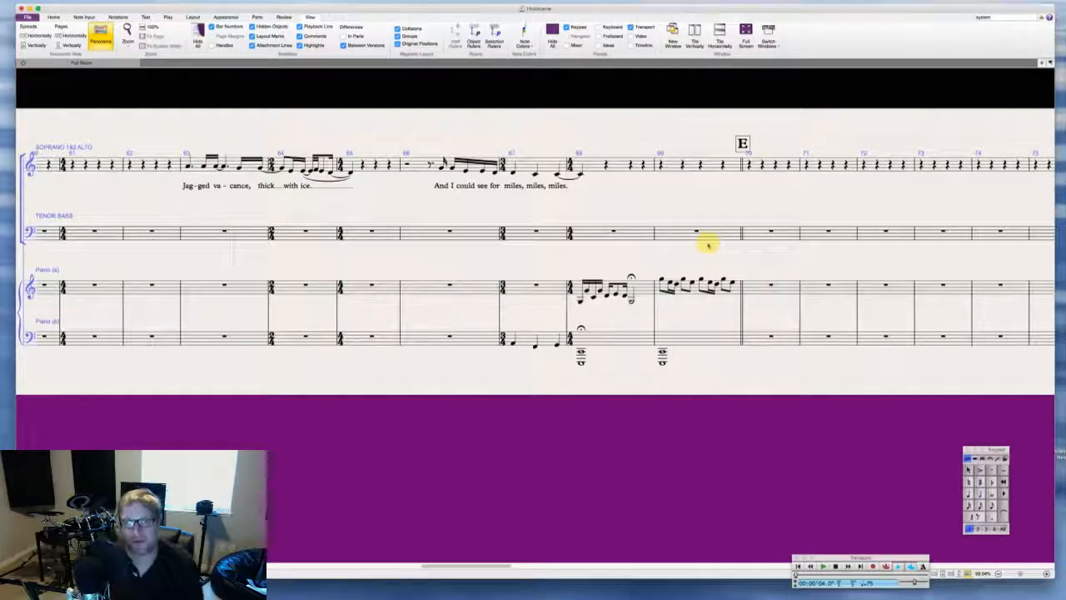
Step: Enter a sixteenth-note C at the start of bar 70 in the upper piano staff
scroll(708, 244, right, 5)
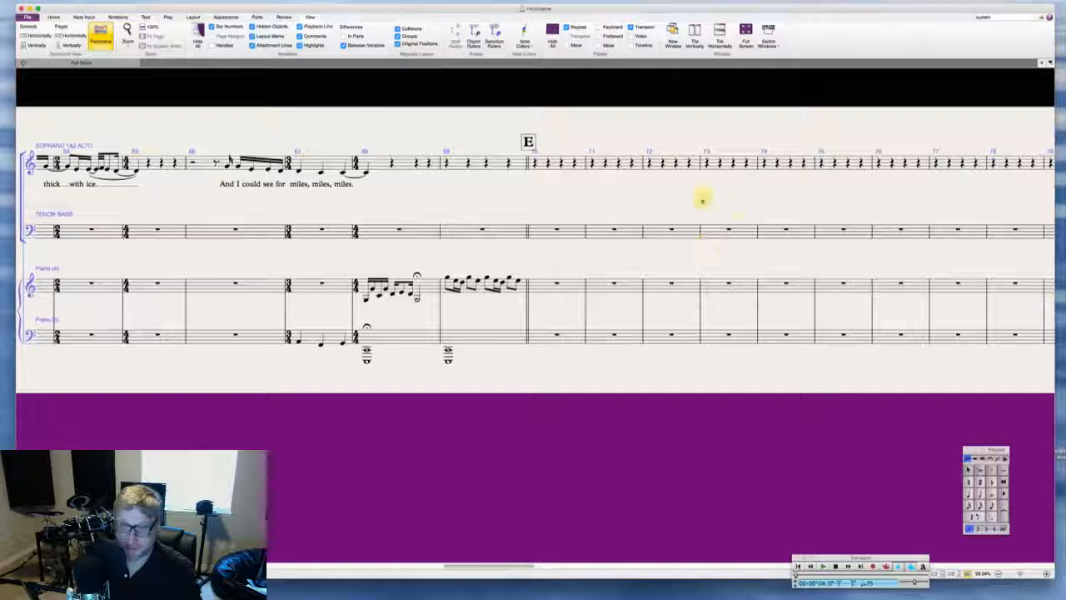
click(540, 287)
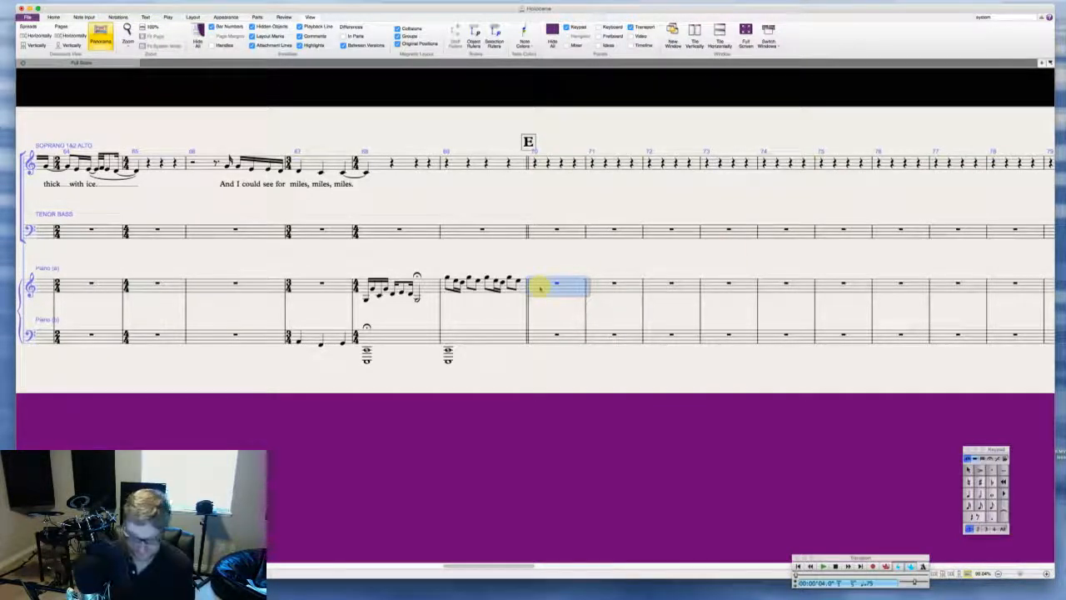
key(n)
key(c)
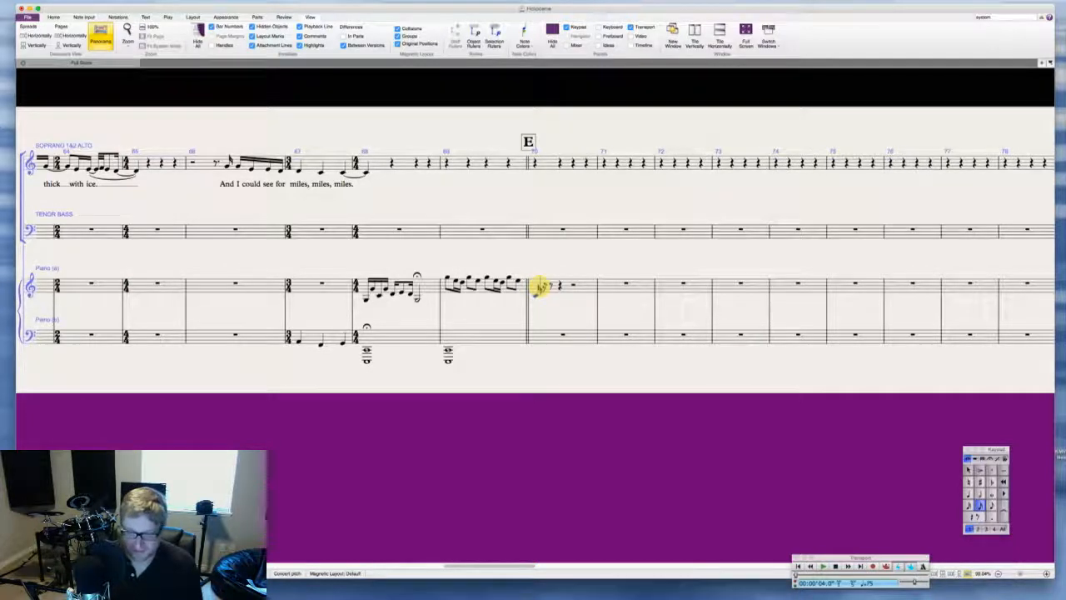
key(Escape)
key(Escape)
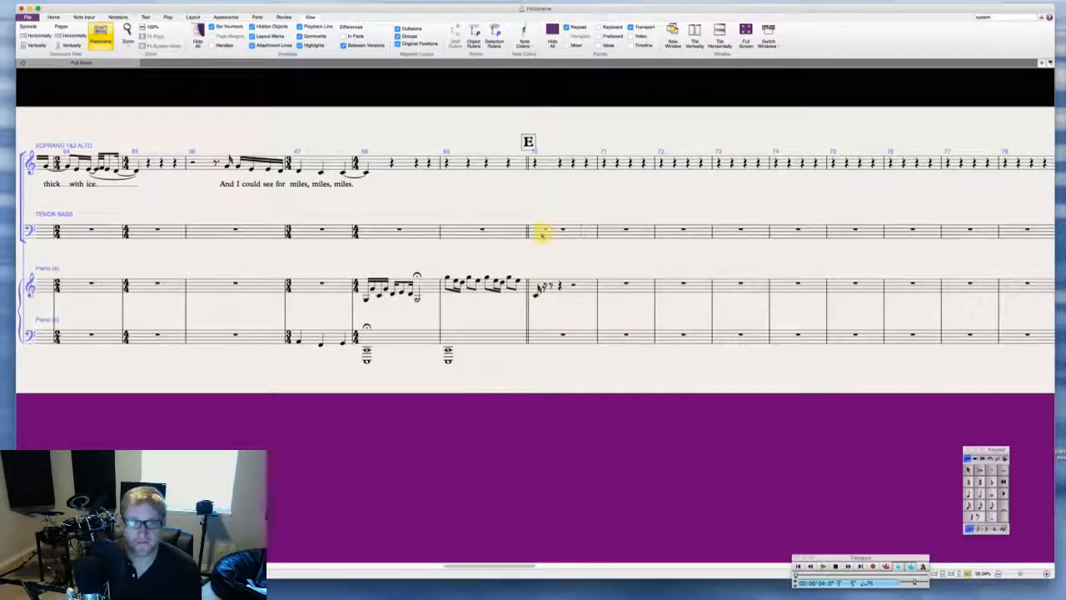
Step: Prepare eighth-note entry from the first rest of bar 70 in the Soprano 1&2 Alto staff
click(540, 167)
key(Escape)
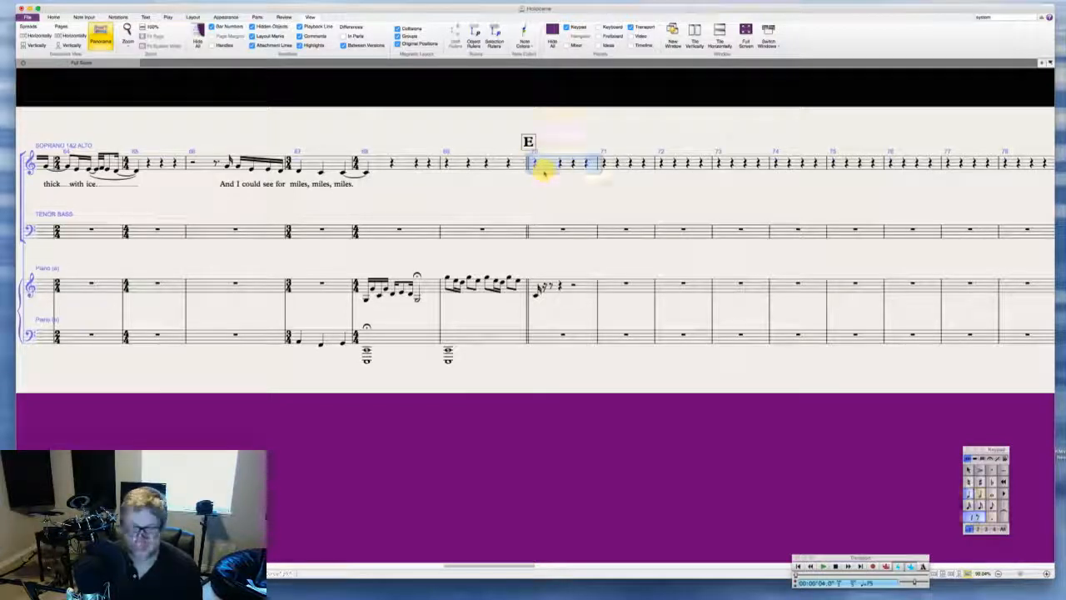
click(535, 163)
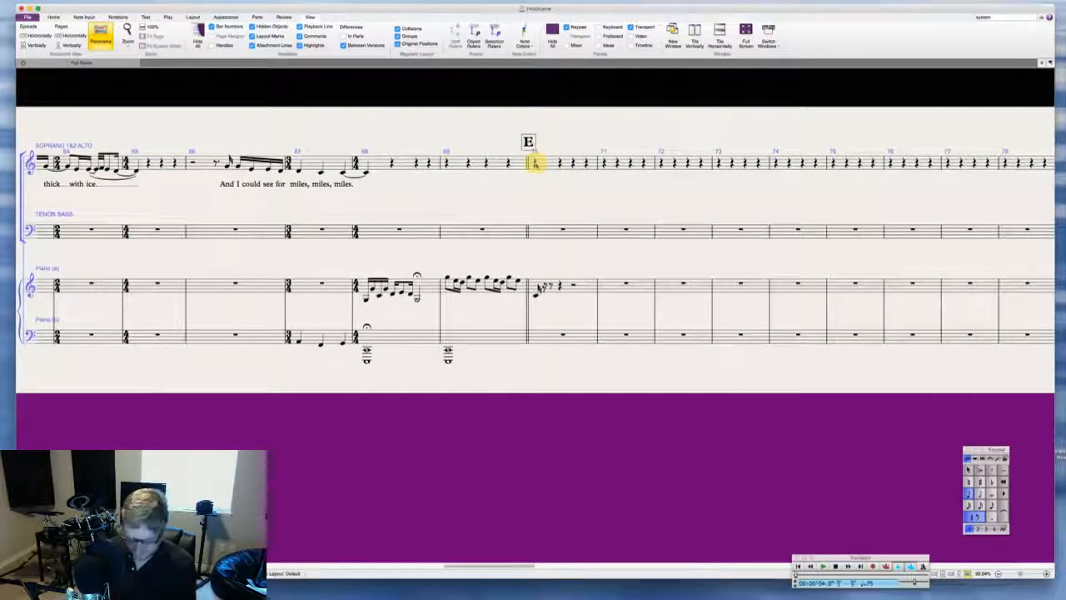
key(KP_3)
key(g)
key(g)
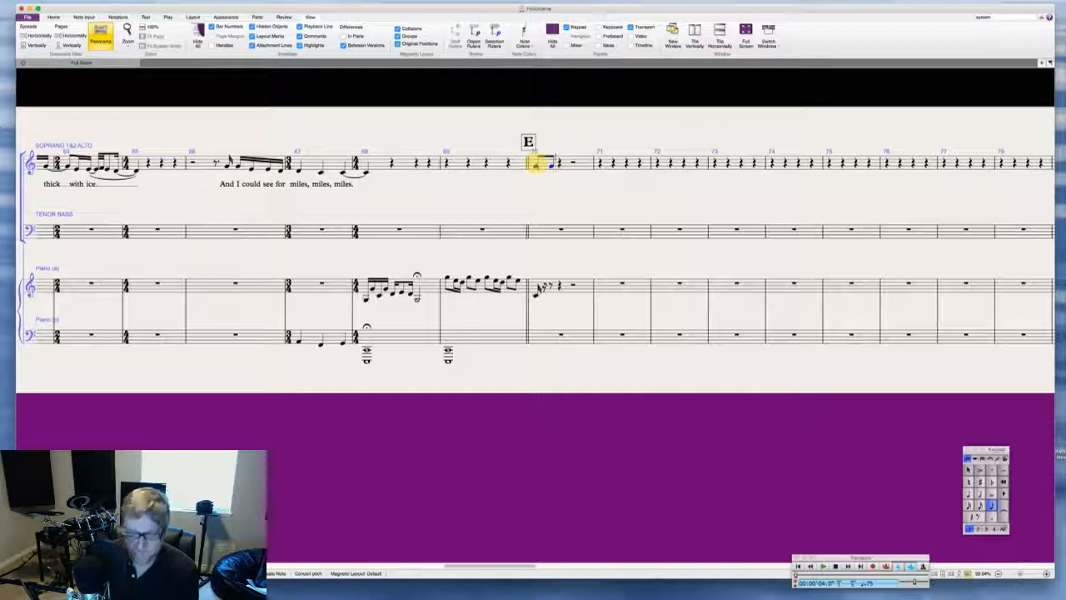
key(super+z)
key(super+z)
Step: Enter five eighth-note Es followed by two sixteenth-note Es in bar 70 of the Soprano 1&2 Alto staff
key(e)
key(e)
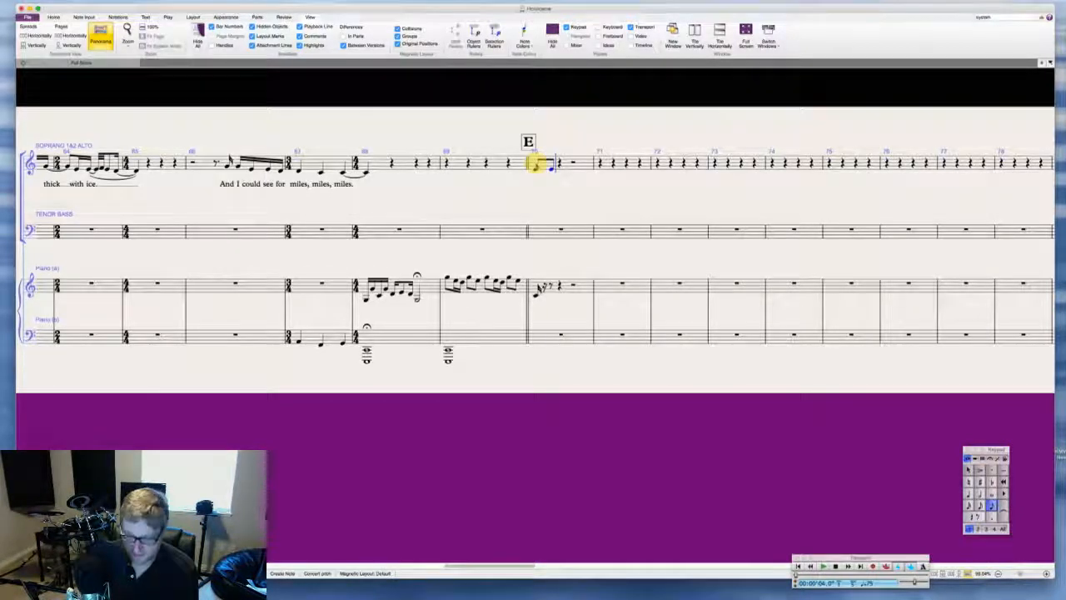
key(e)
key(e)
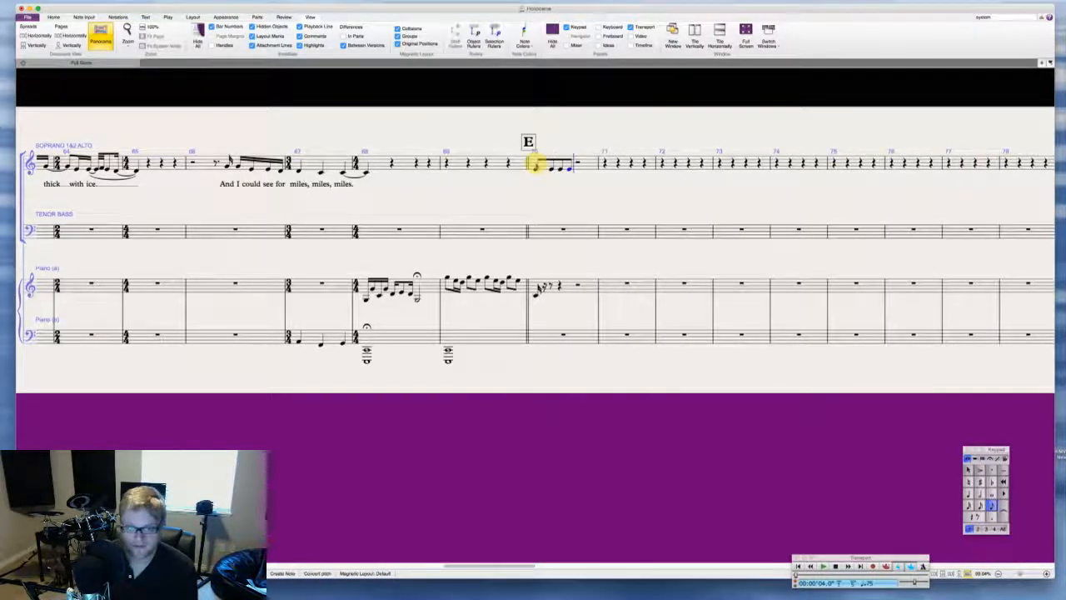
key(e)
key(KP_2)
key(e)
key(e)
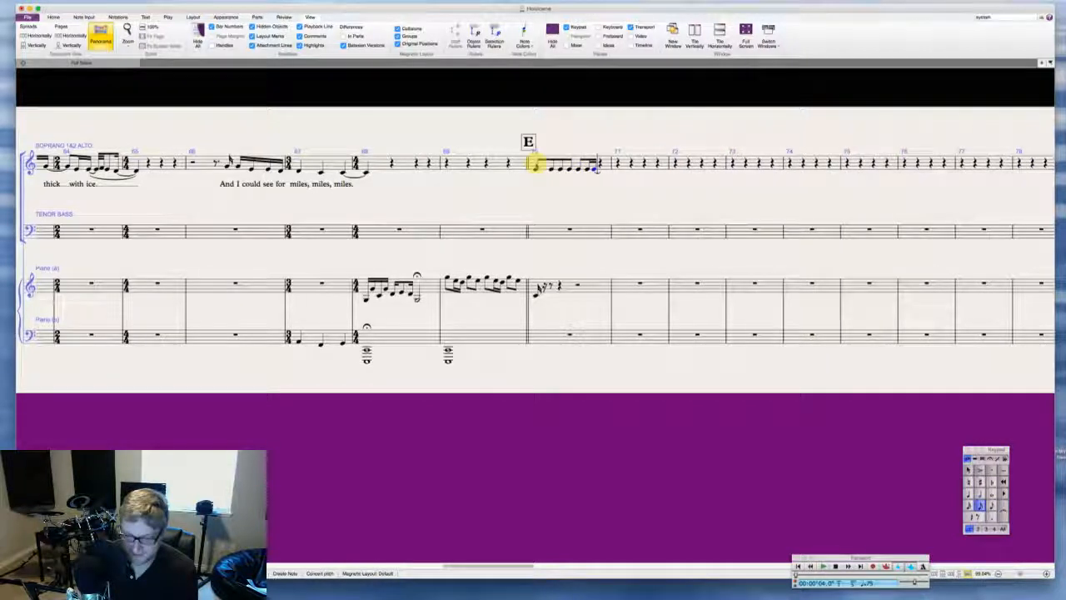
Step: Complete bar 70 of the Soprano 1&2 Alto staff with an eighth and two sixteenth Es, tying into a short beamed figure in bar 71
key(KP_3)
key(e)
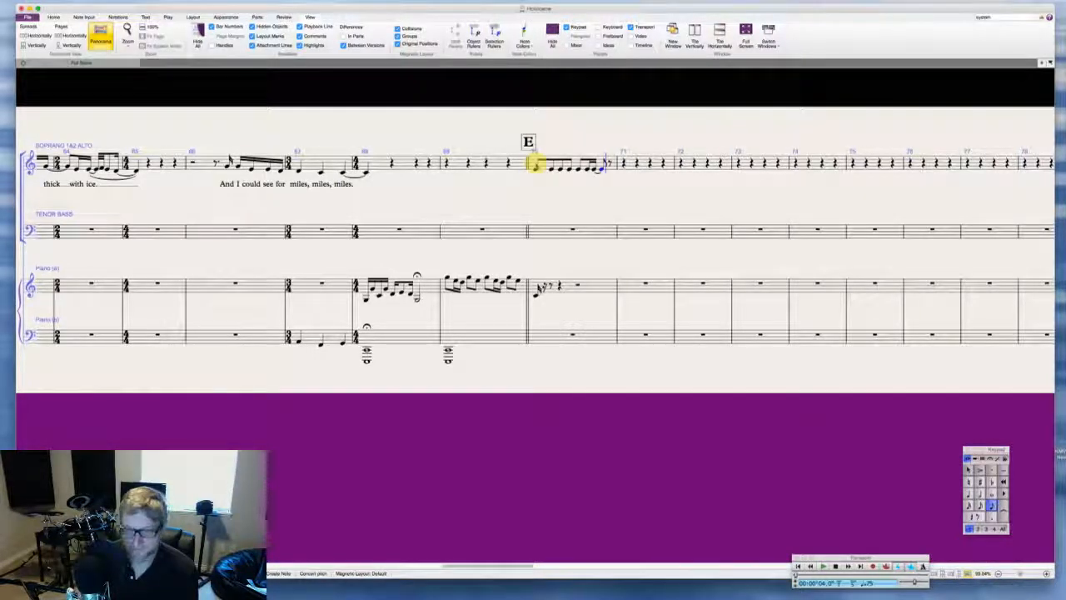
key(KP_2)
key(e)
key(e)
key(KP_Enter)
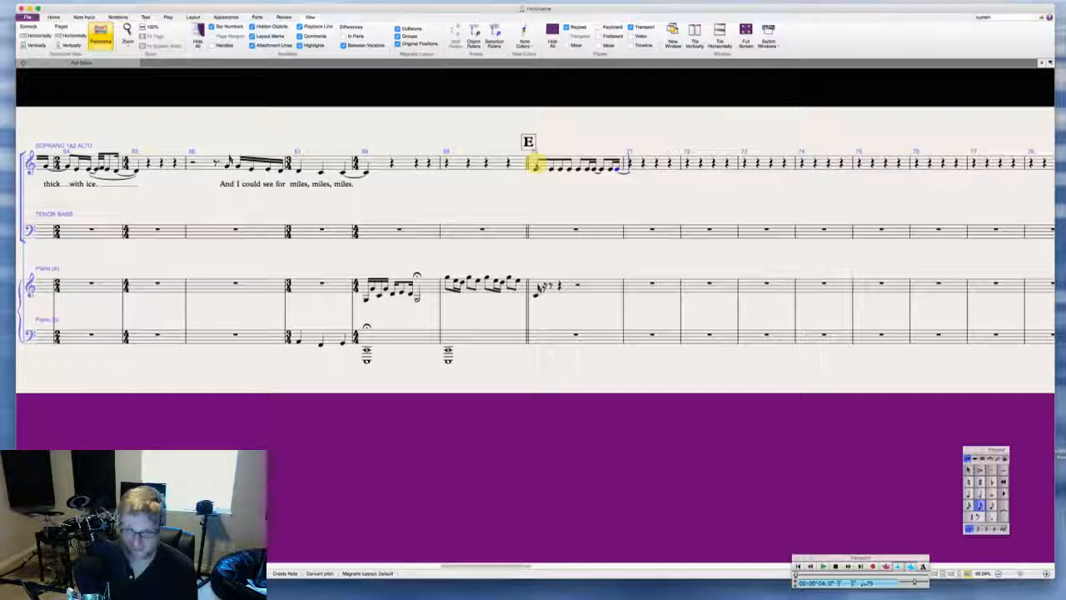
key(e)
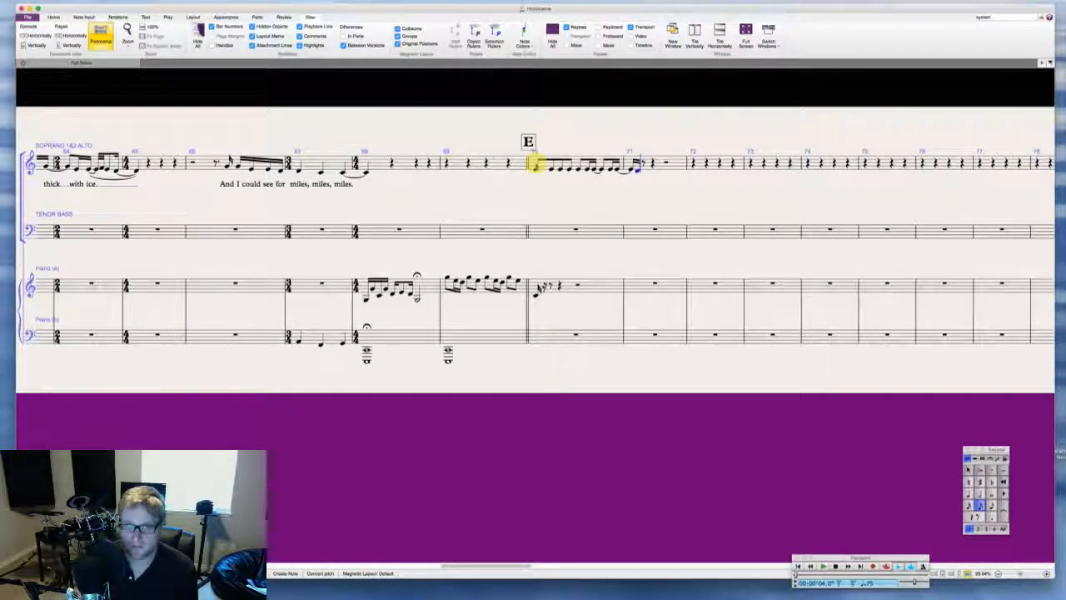
key(KP_3)
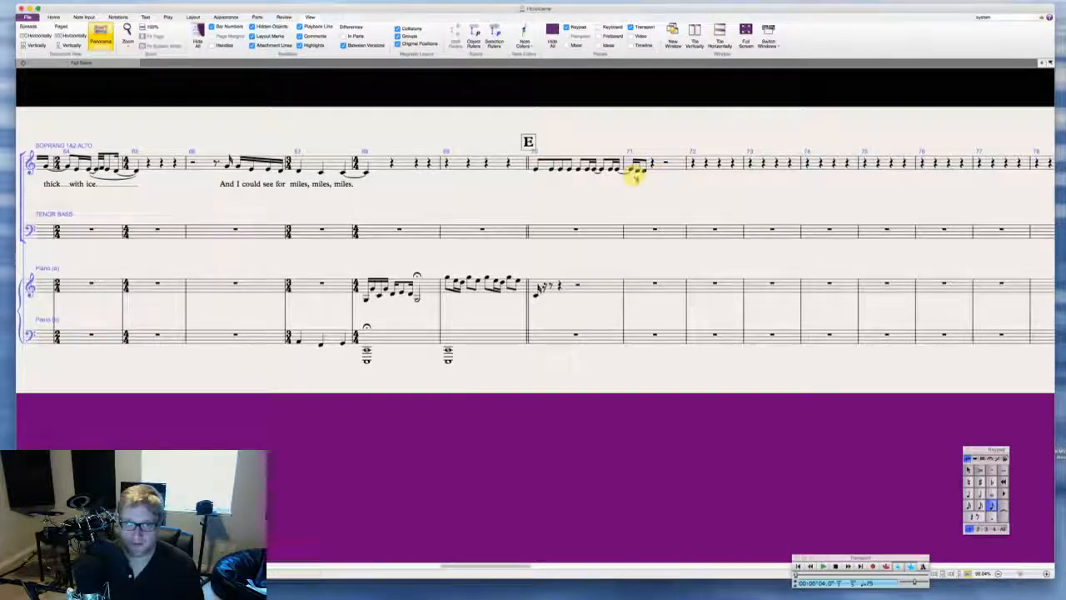
Step: Add the lyrics "Christ-mas night," under the Soprano 1&2 Alto melody, starting on the first note of bar 70
scroll(637, 179, right, 1)
click(508, 170)
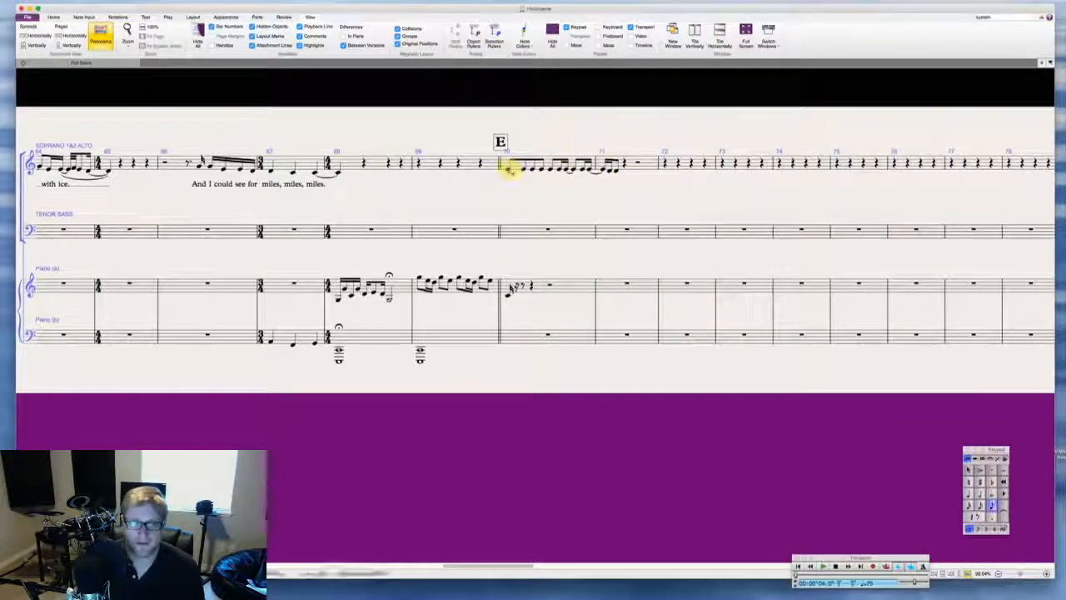
key(ctrl+l)
text(Chris)
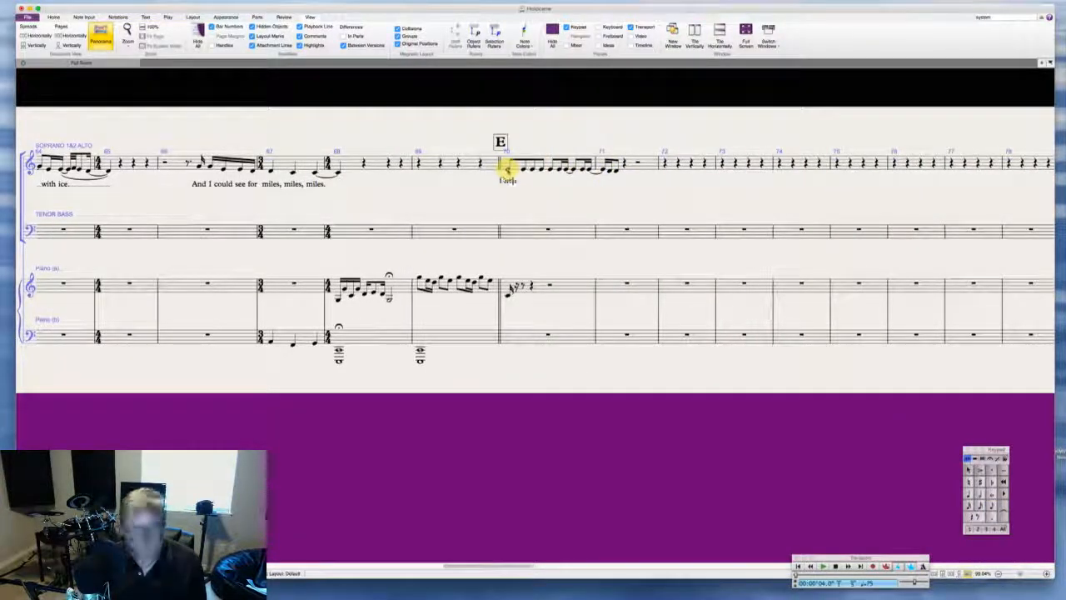
text(t-mas)
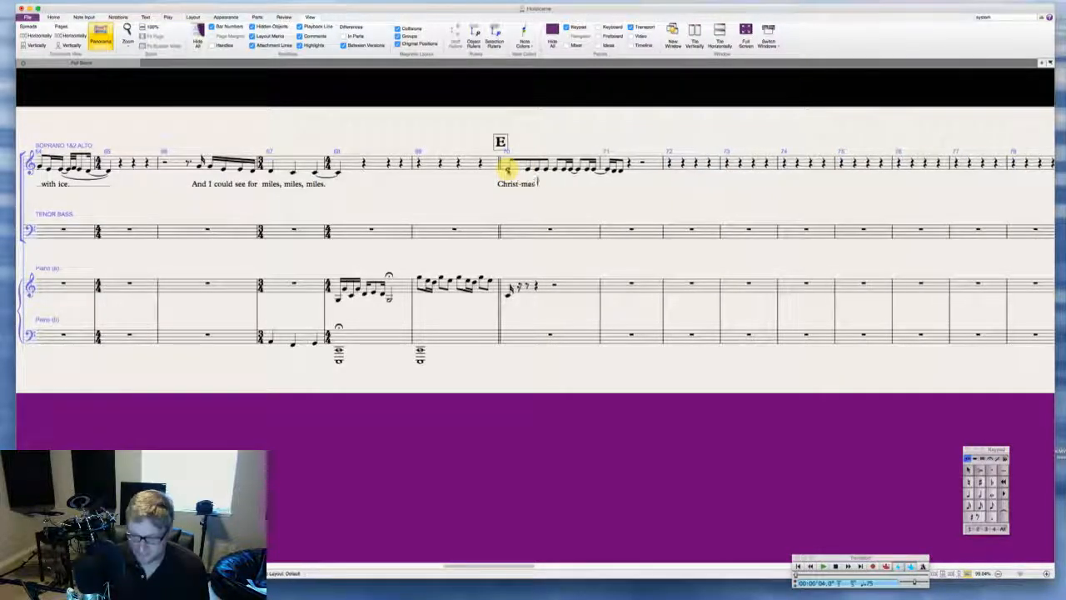
text( night,")
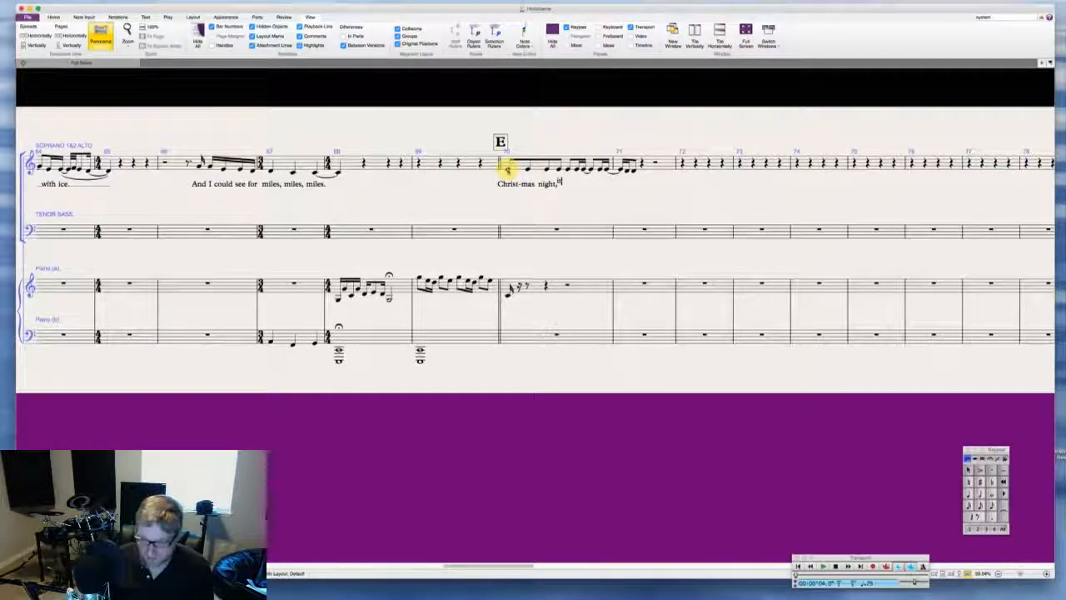
Step: Continue the bar 70 lyrics with "it clutched the light," under the following notes
text(it clutches)
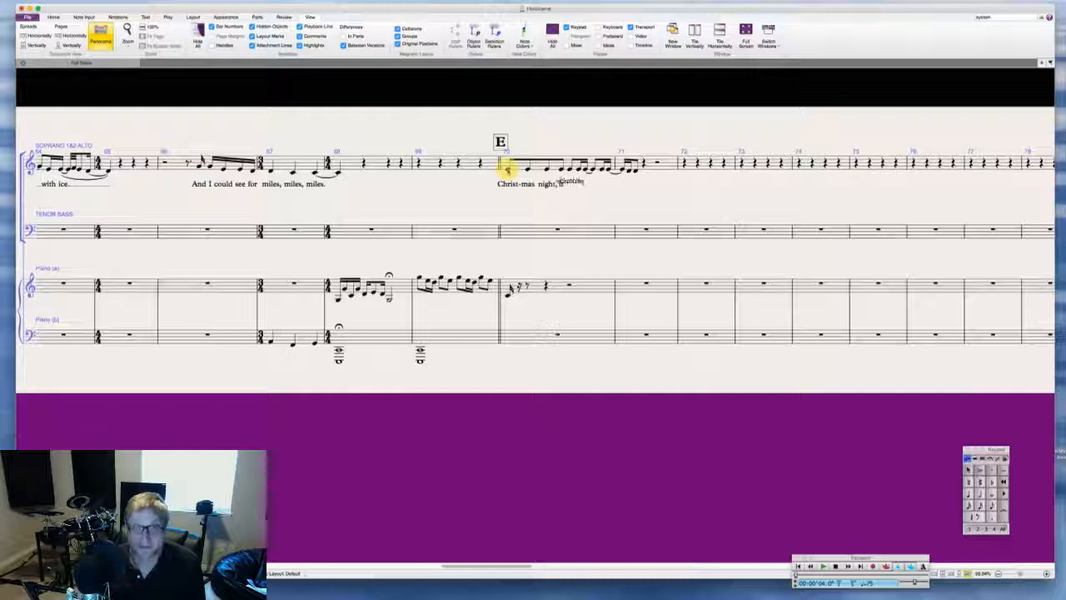
key(space)
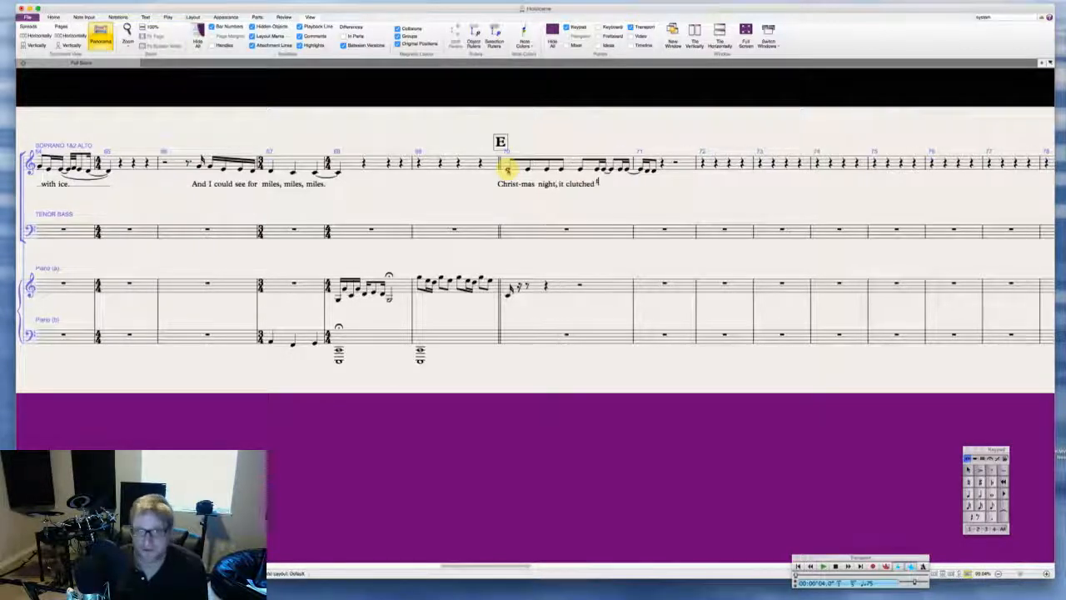
text(the)
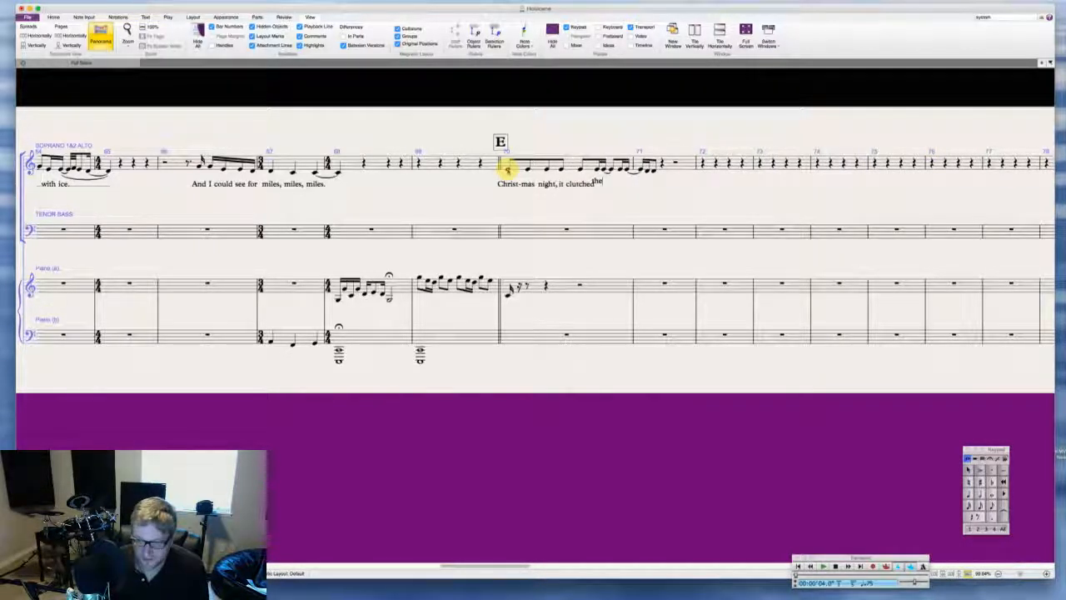
key(space)
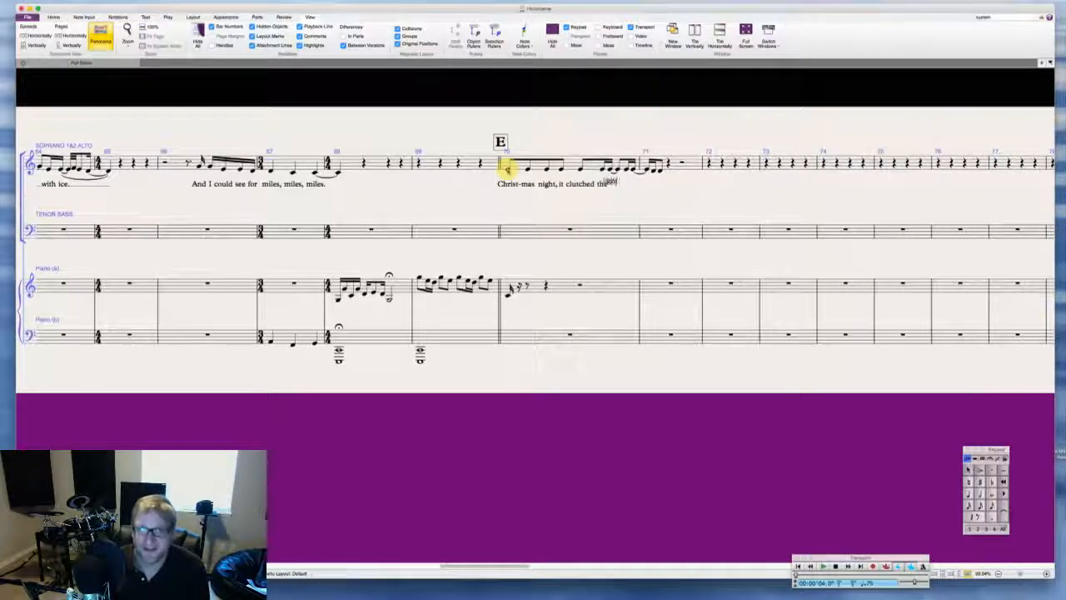
text(light,)
key(space)
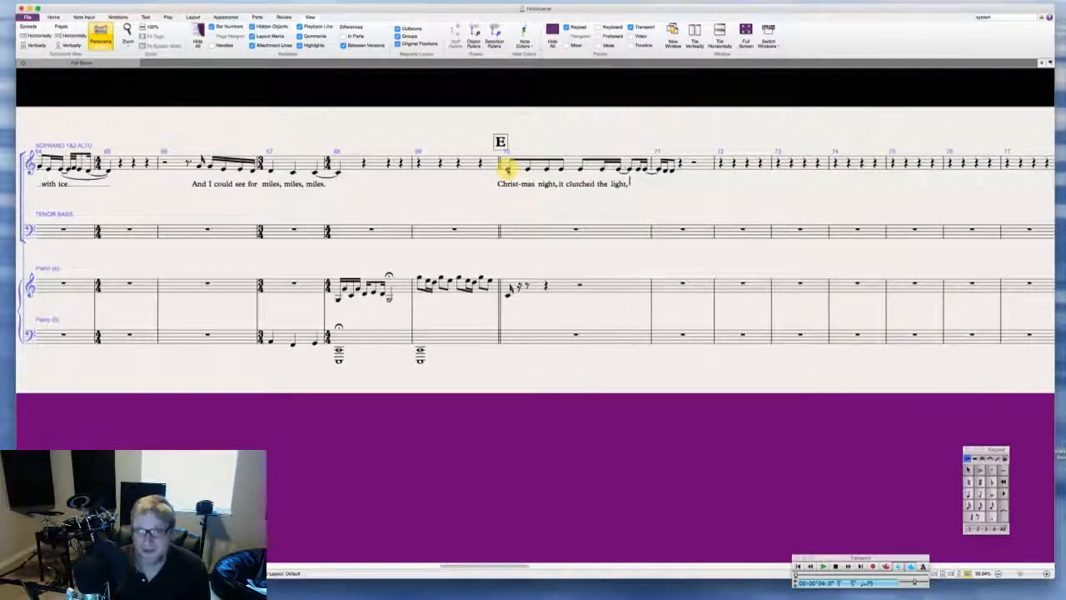
Step: Finish the Soprano 1&2 Alto lyric line with "the hal-low bright." under the last notes leading into bar 71
text(the)
key(space)
text(hal)
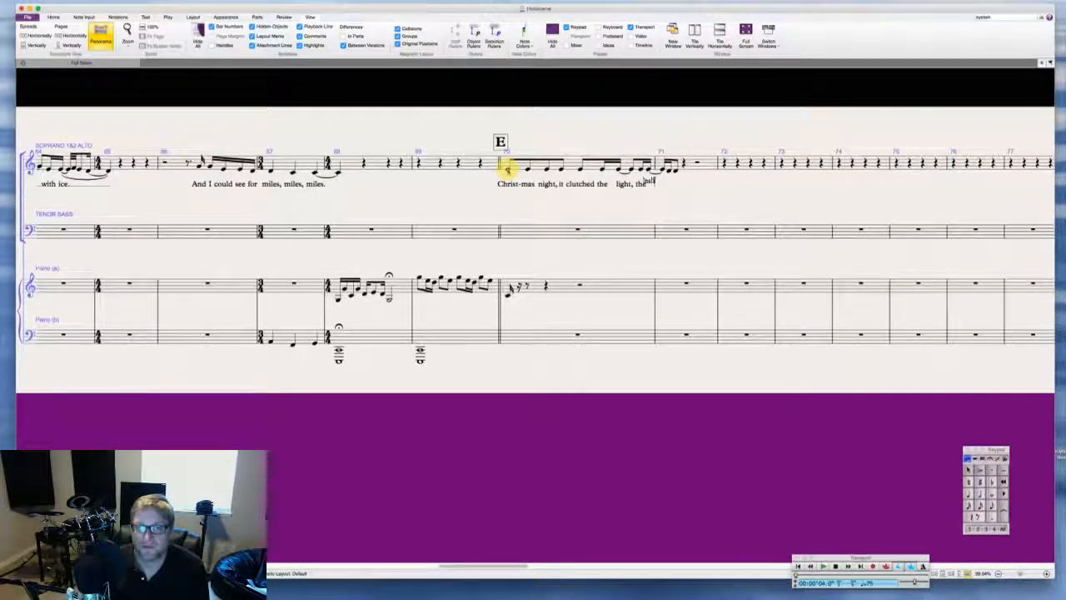
text(- low)
key(space)
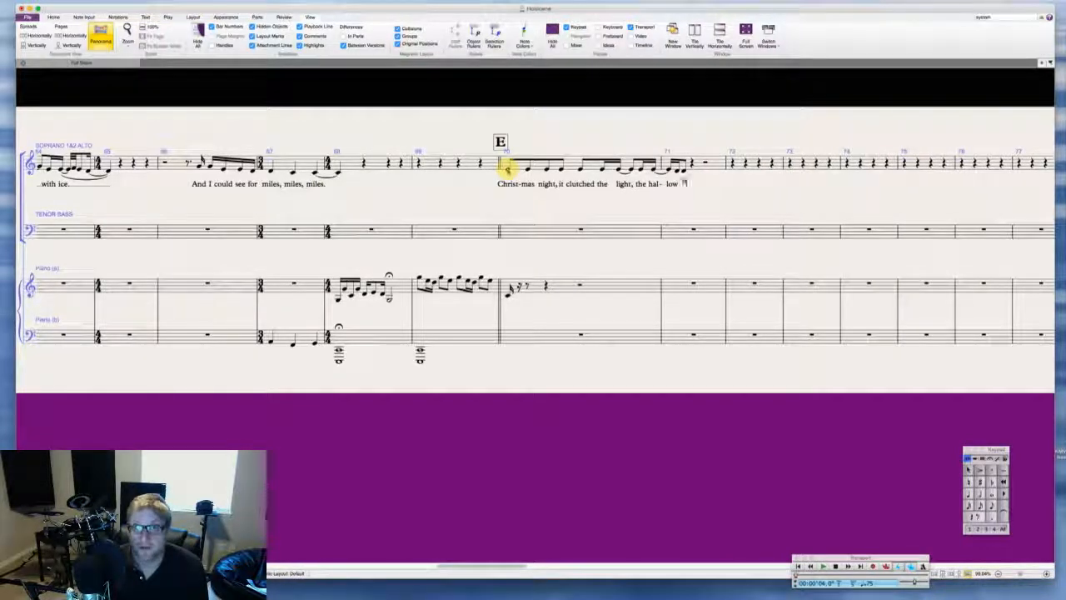
key(Escape)
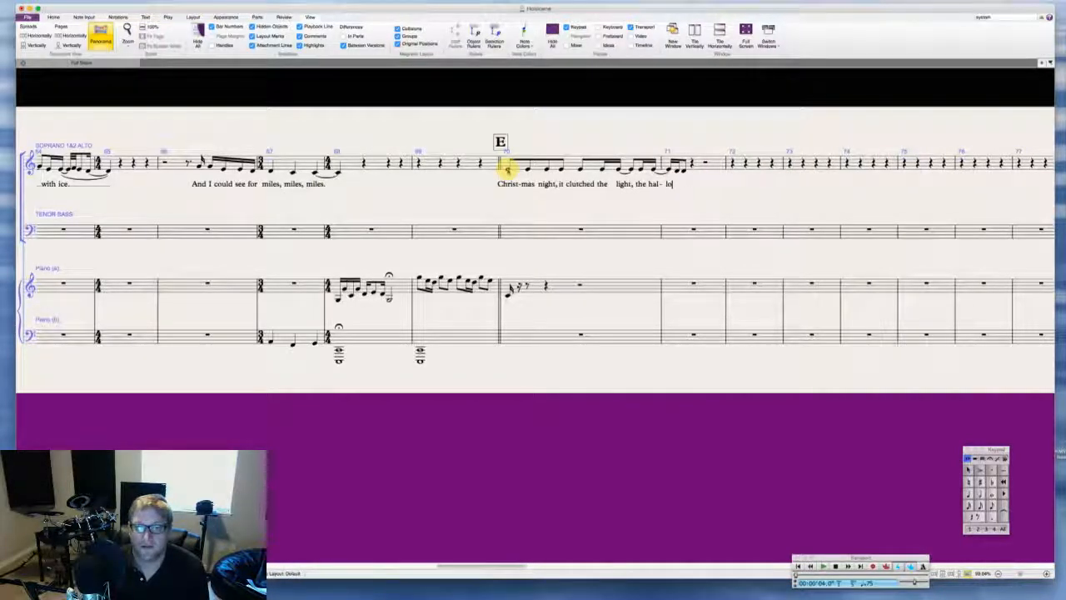
text(low)
key(space)
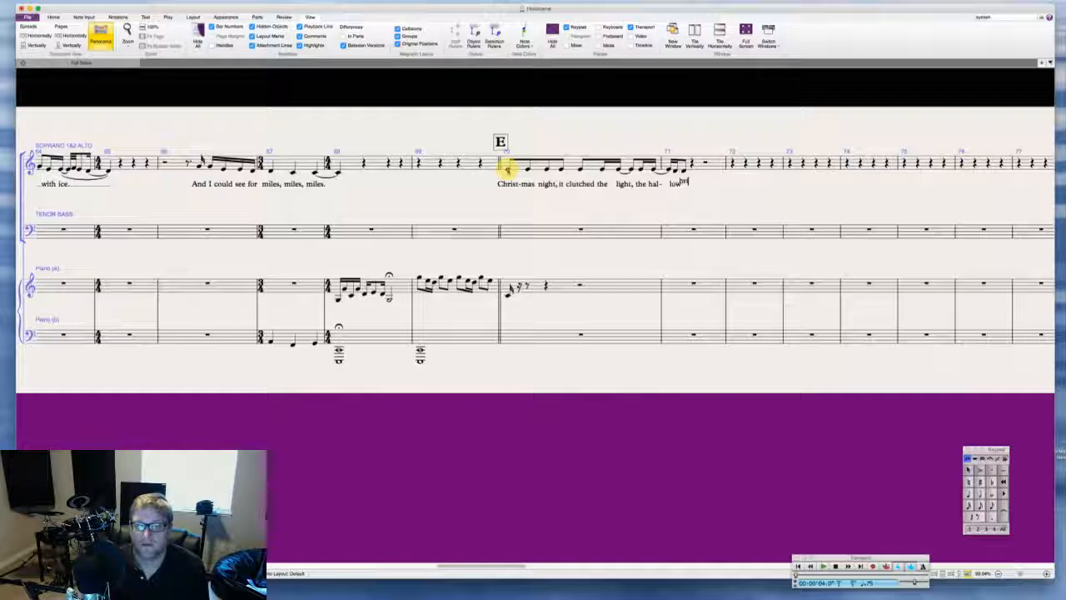
text(bright.)
key(Escape)
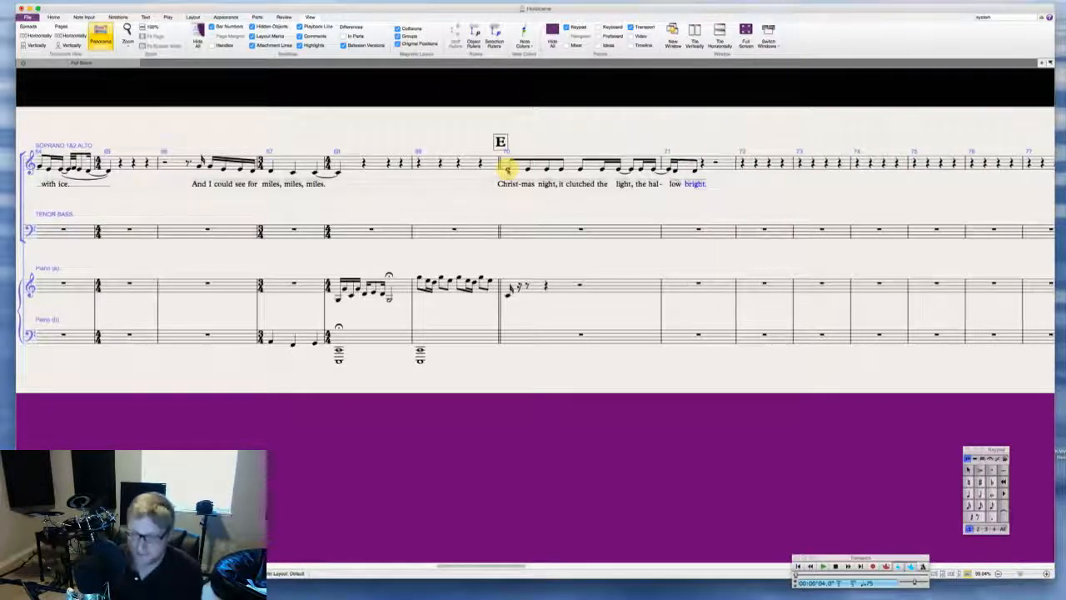
key(Escape)
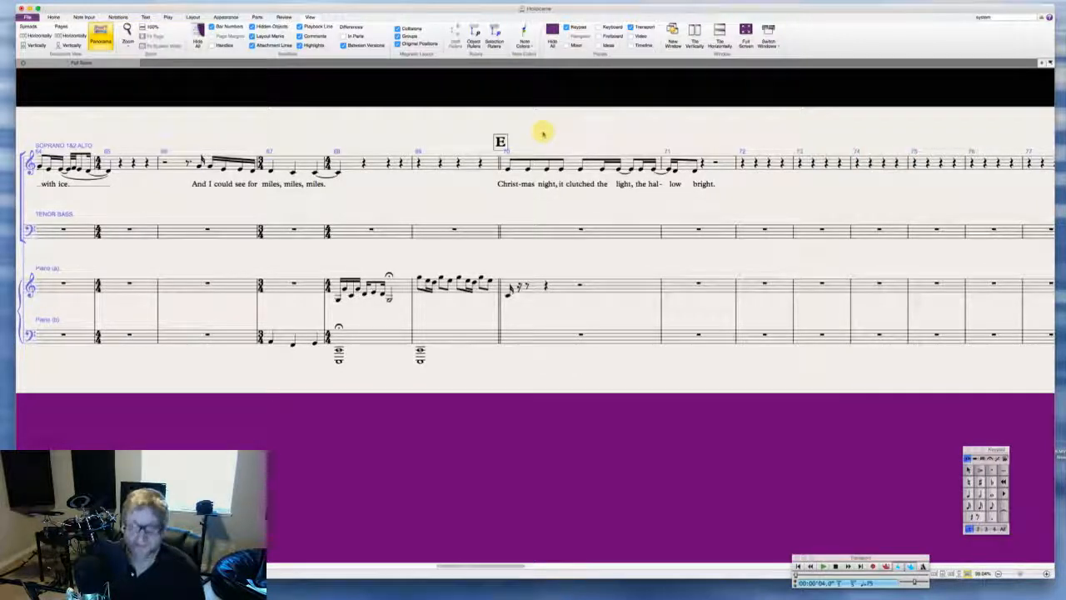
Step: Insert a 5/4 time signature at bar 70, the start of section E
key(q)
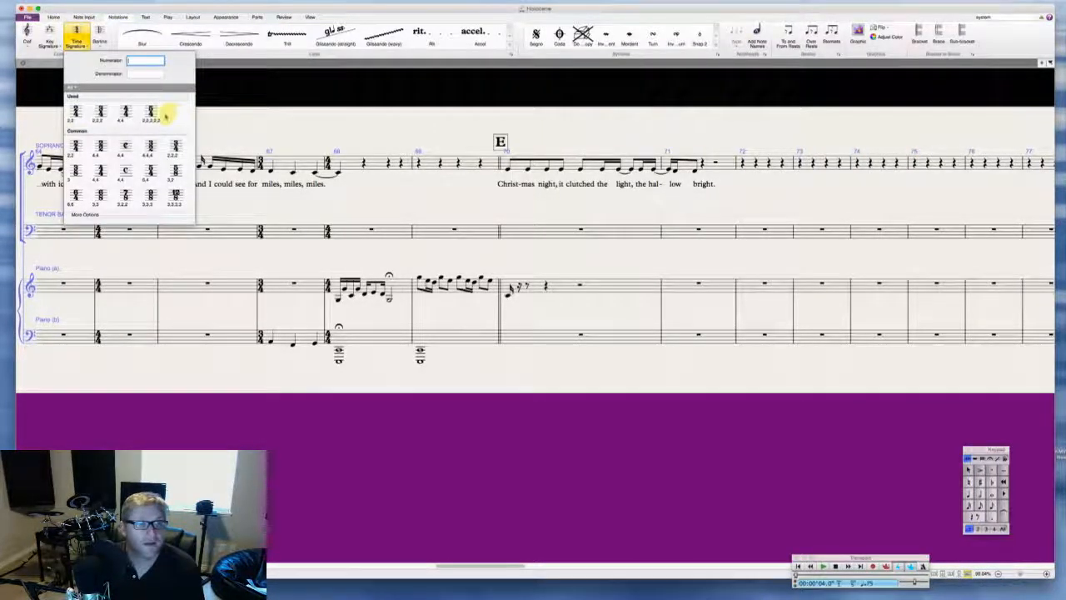
click(156, 115)
click(502, 162)
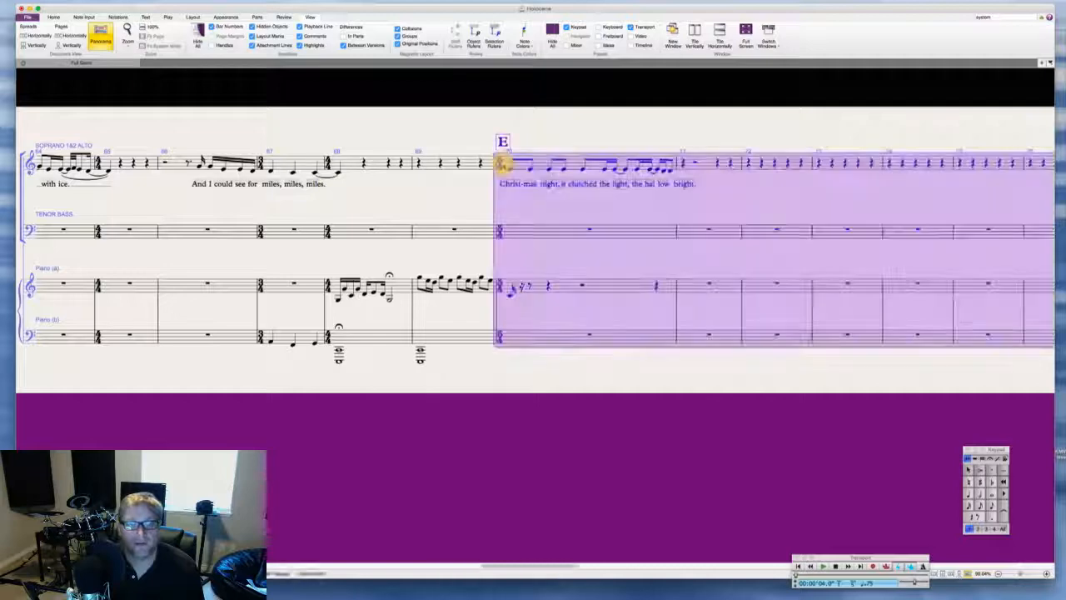
key(Escape)
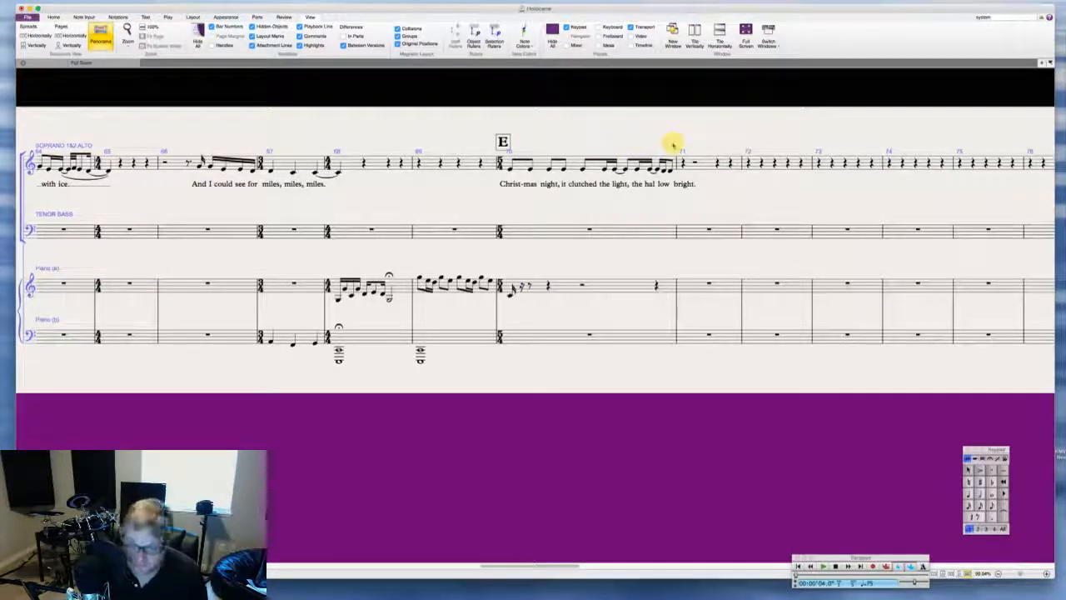
Step: Tie the last Soprano 1&2 Alto note of bar 70 into a quarter note at the start of bar 71
click(671, 169)
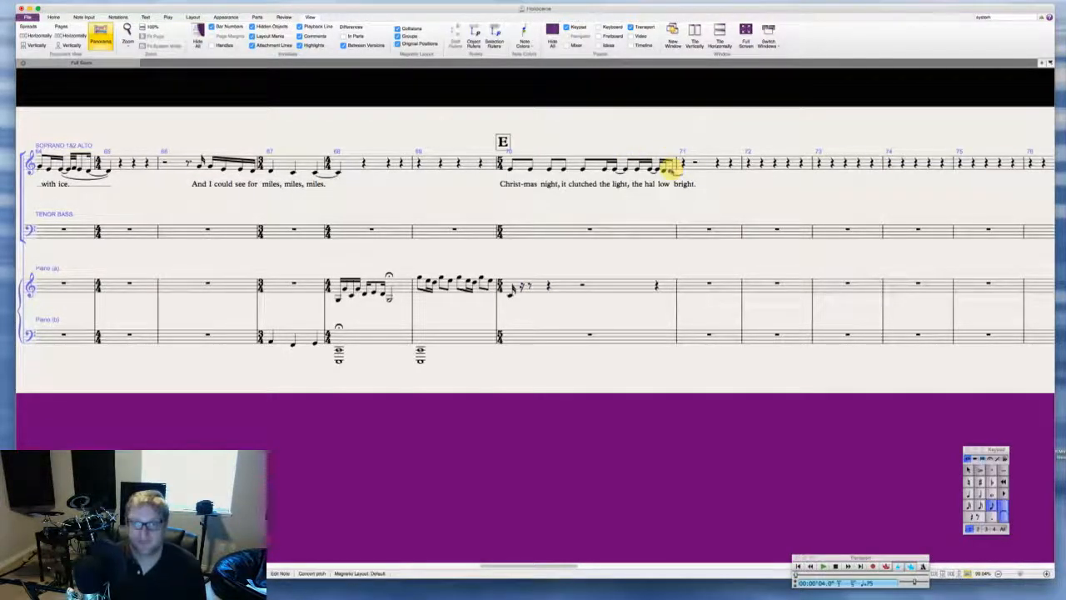
key(Right)
key(d)
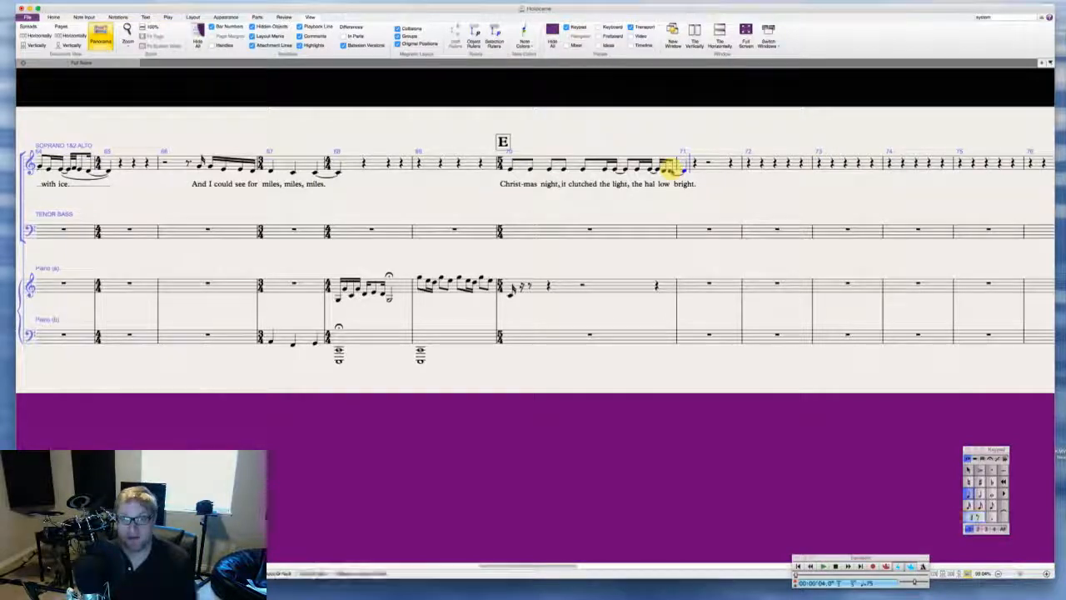
mouse_move(682, 187)
mouse_down()
mouse_move(692, 174)
mouse_move(669, 171)
mouse_up()
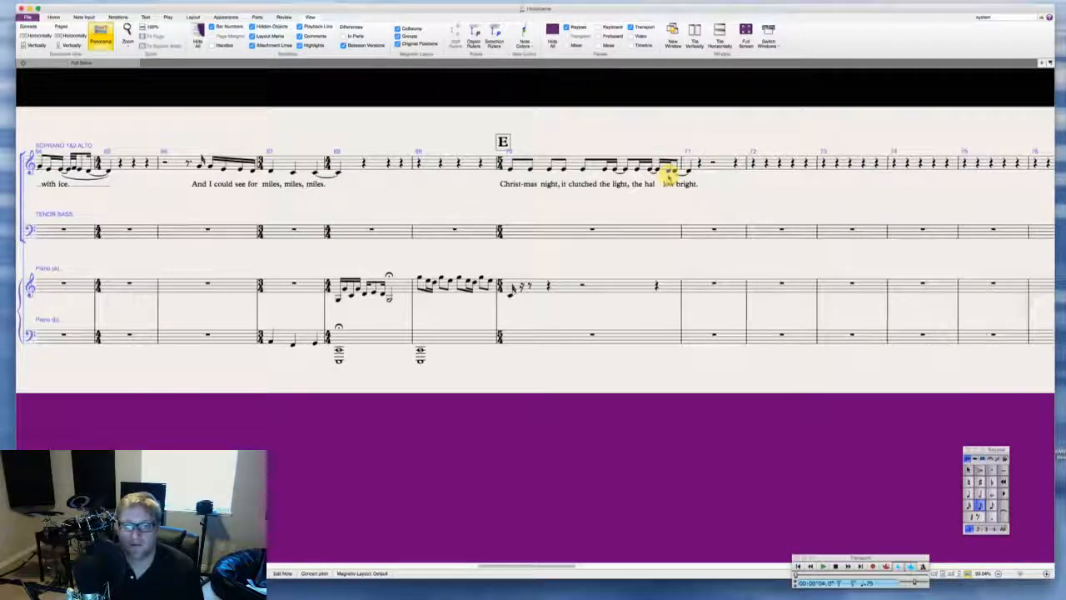
click(637, 217)
Step: Insert a 4/4 time signature at the start of bar 71
scroll(636, 216, right, 3)
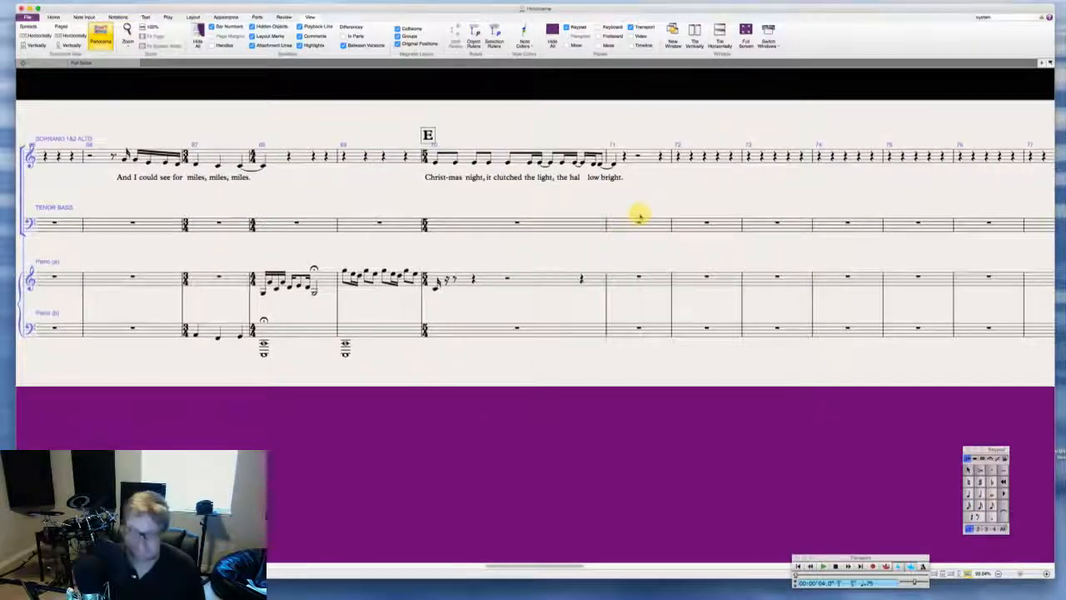
key(t)
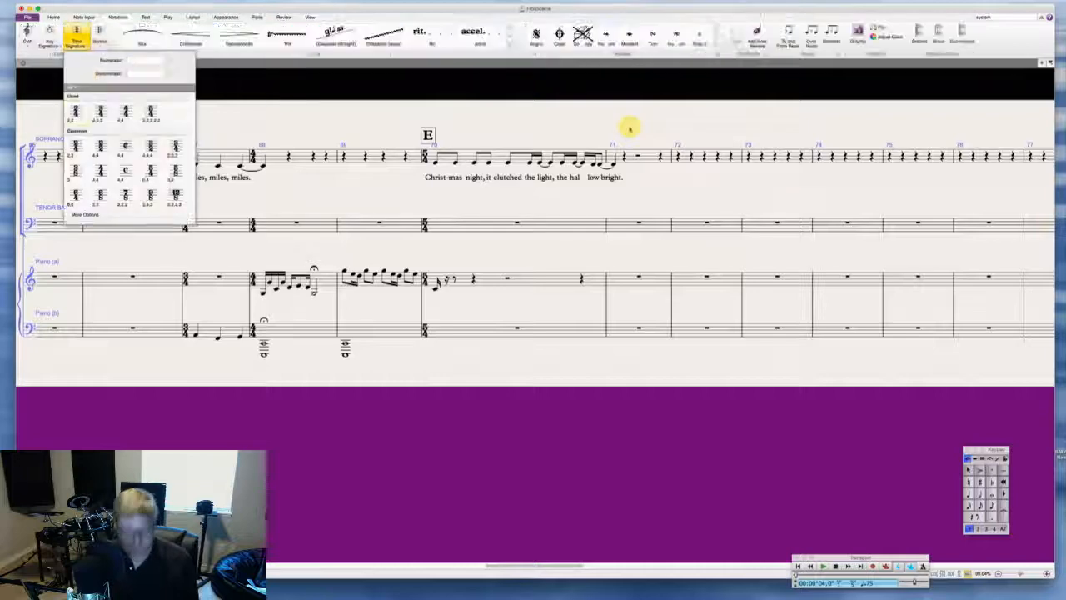
click(127, 111)
key(t)
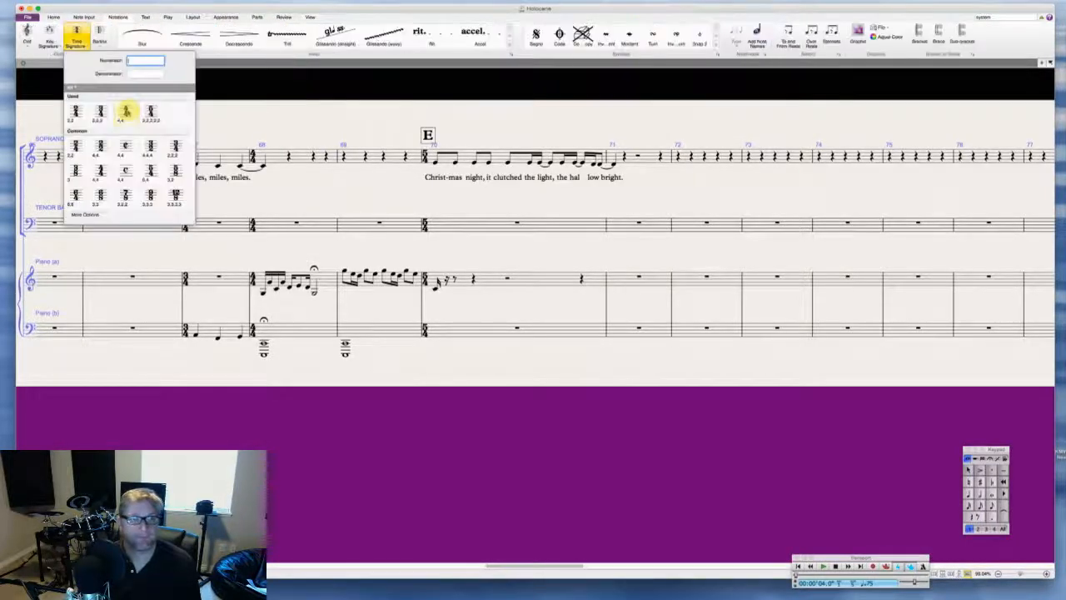
click(128, 111)
click(614, 157)
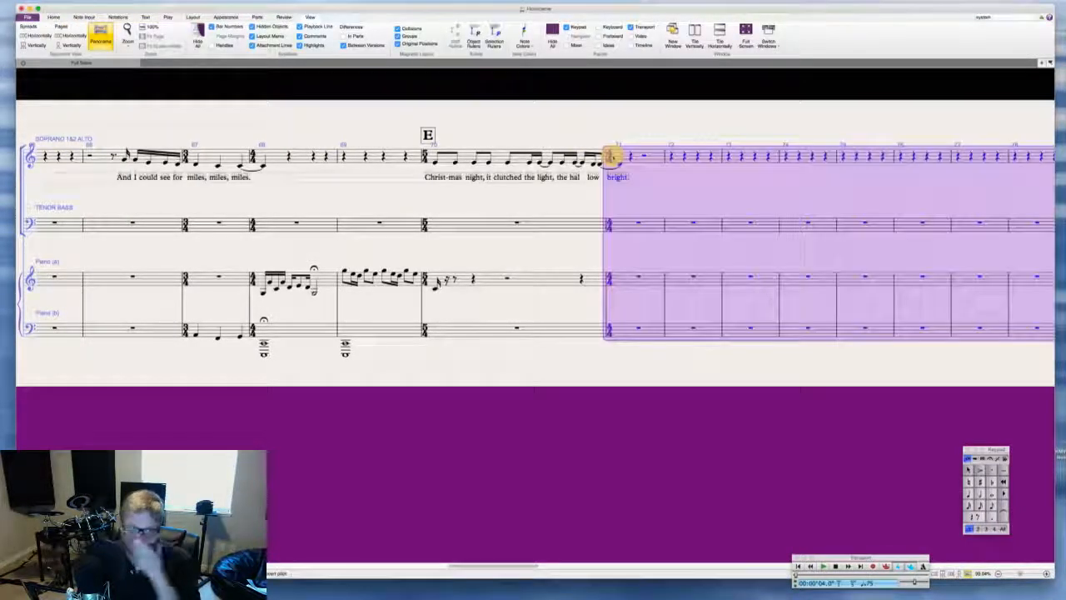
key(Escape)
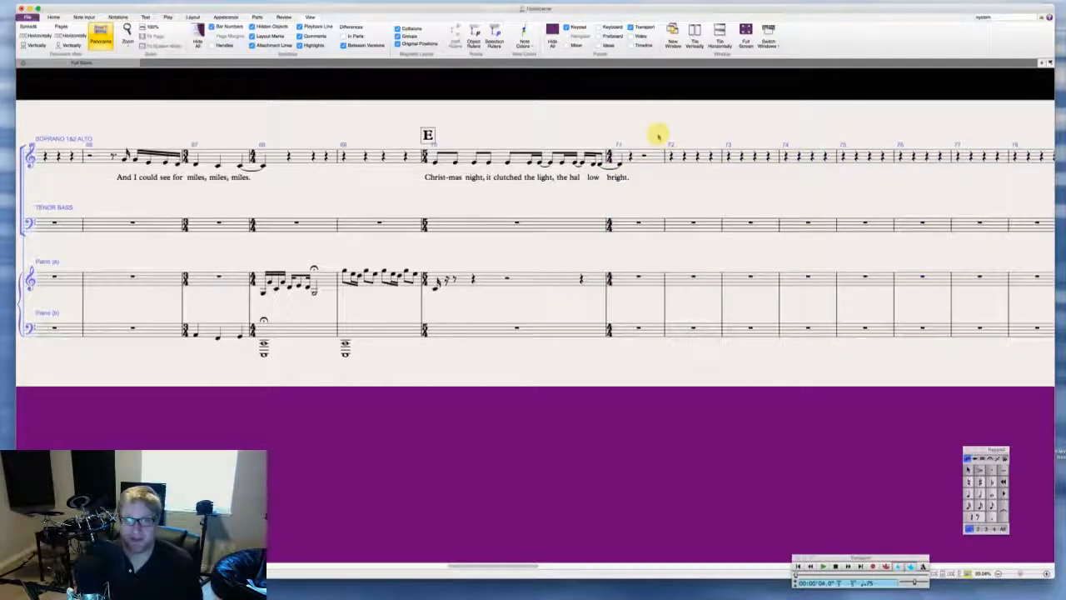
Step: Insert a 2/4 time signature at the start of bar 73
key(t)
click(78, 111)
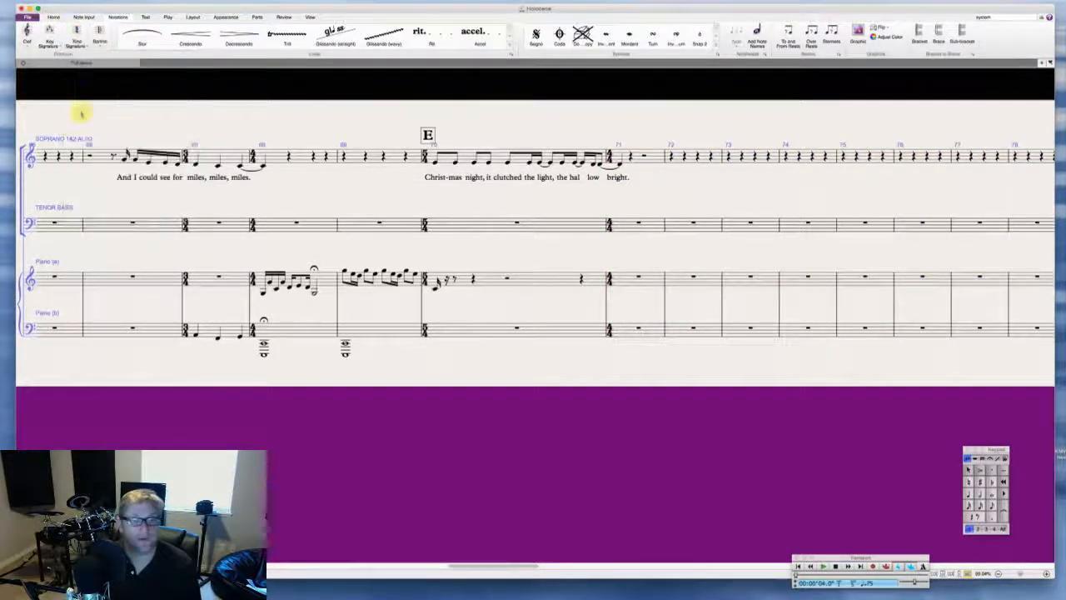
click(726, 154)
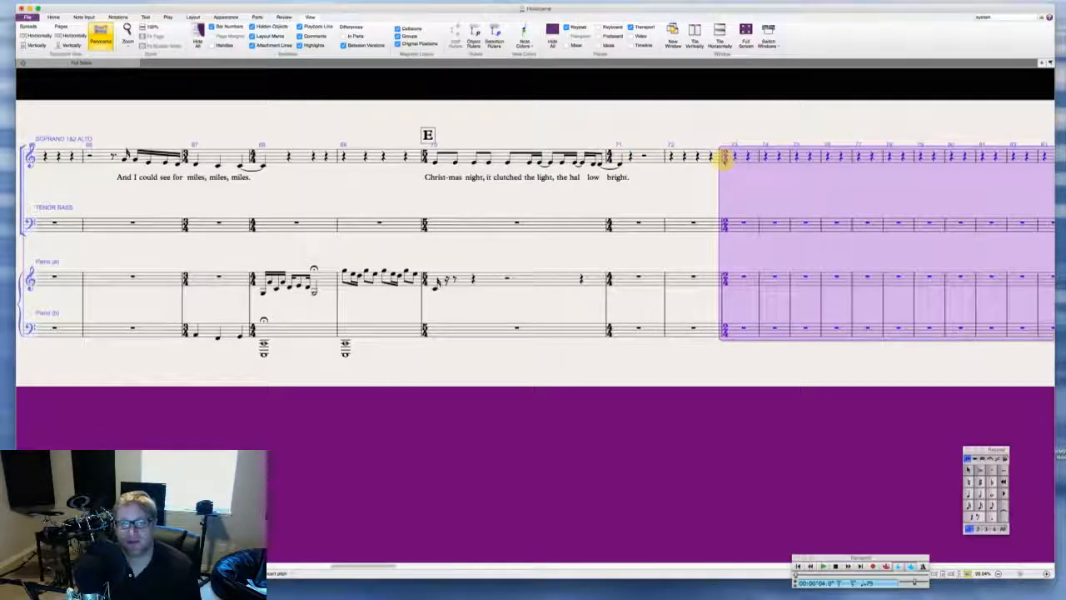
click(707, 128)
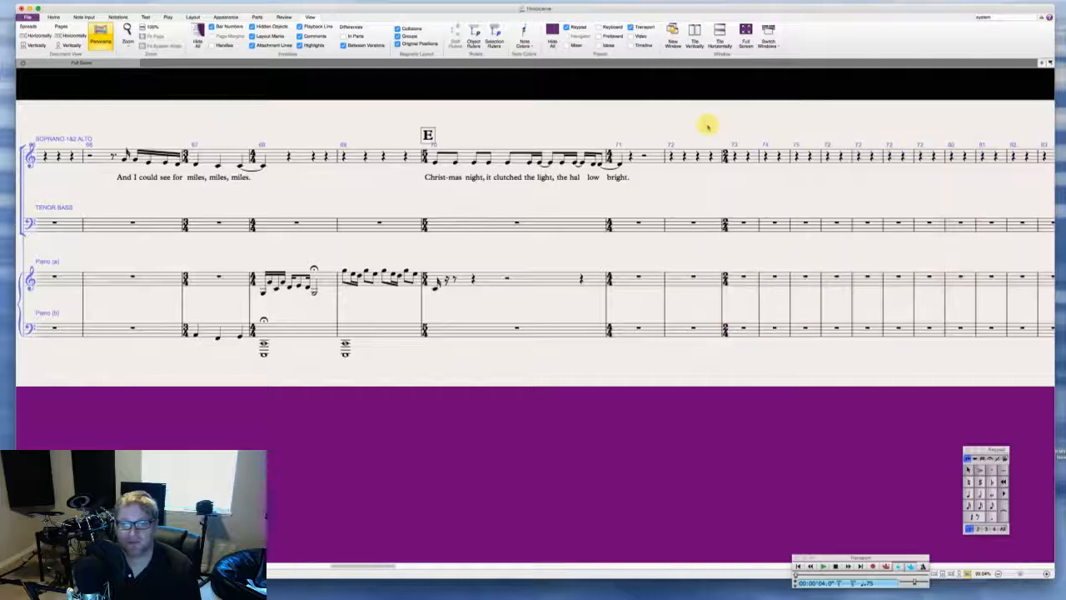
Step: Return the meter to 4/4 from the start of bar 74
scroll(707, 128, right, 2)
scroll(706, 127, right, 3)
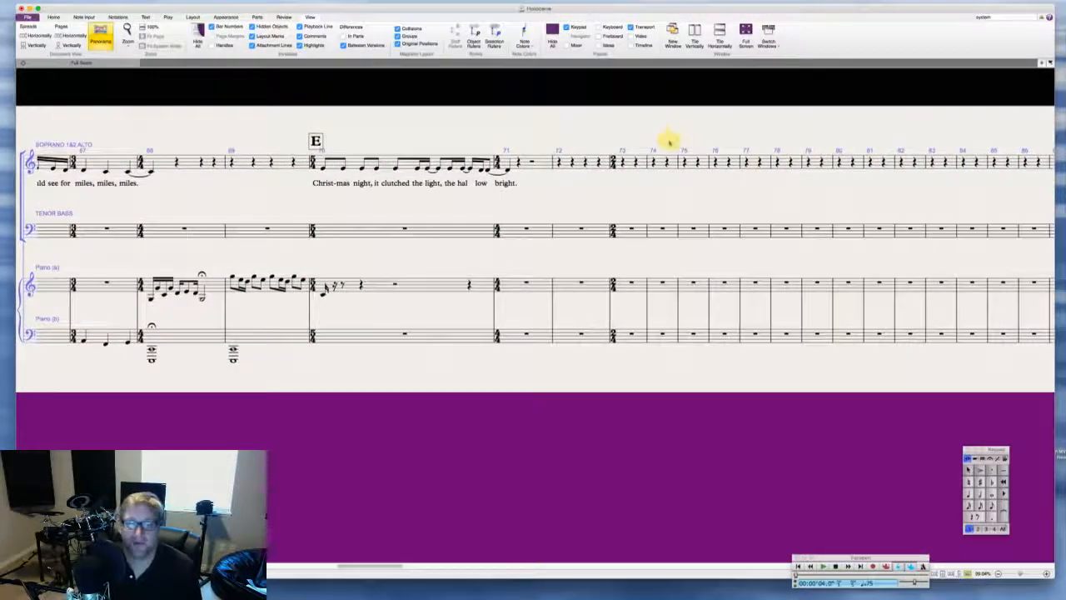
key(t)
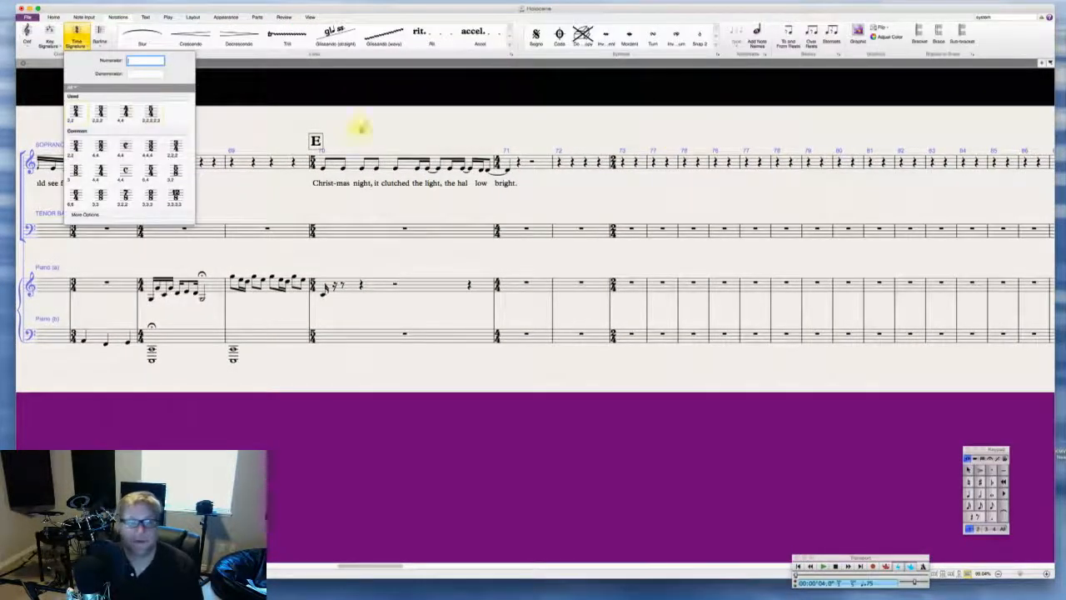
click(125, 112)
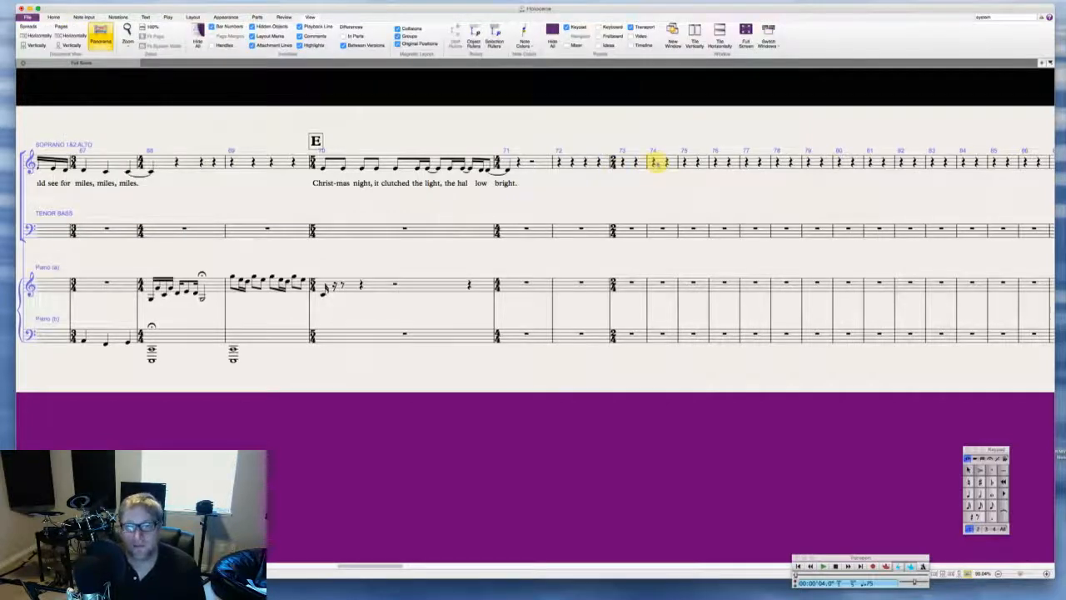
click(656, 164)
key(Escape)
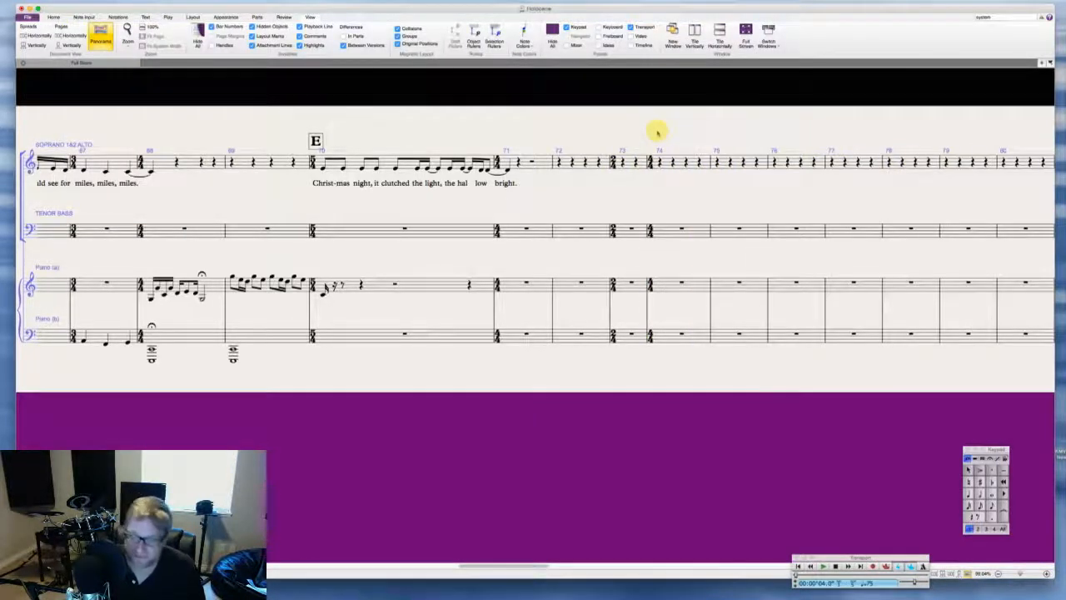
Step: Insert a 5/4 time signature at bar 76 and return to 4/4 at bar 77
scroll(657, 132, right, 2)
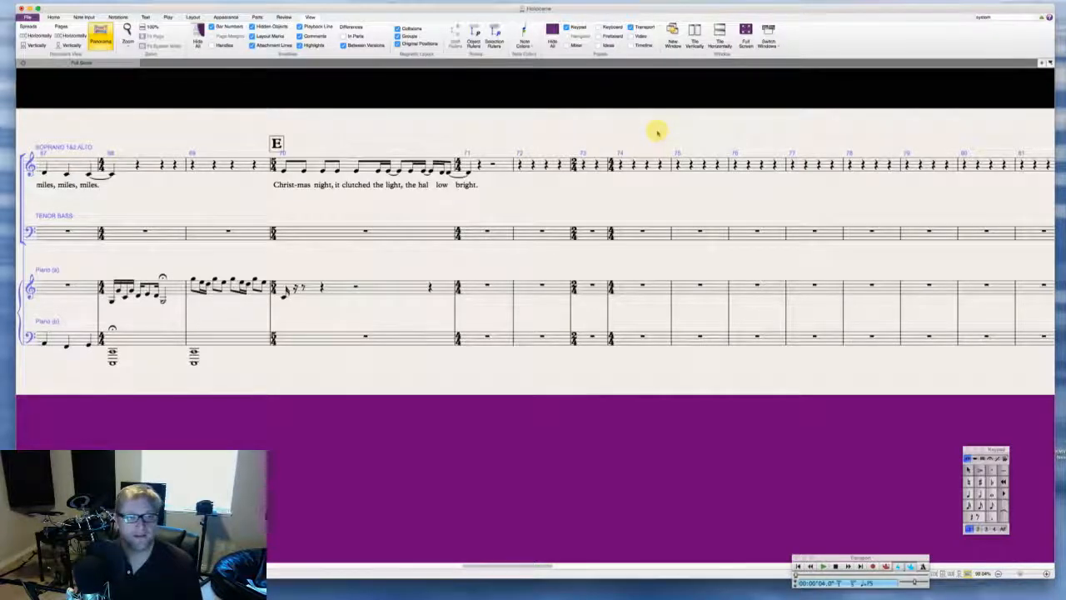
scroll(656, 132, right, 2)
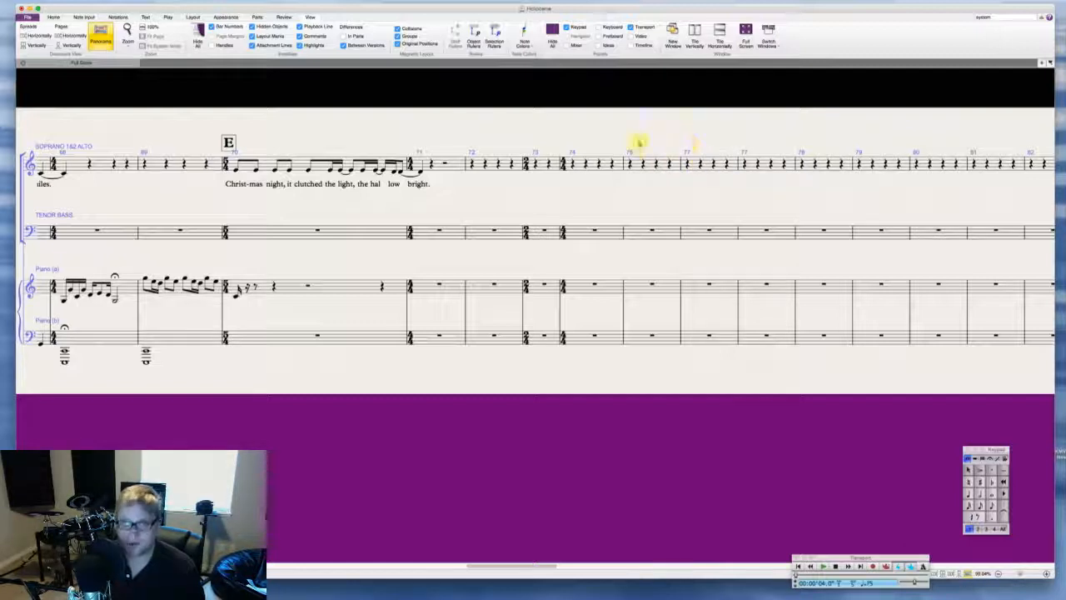
key(t)
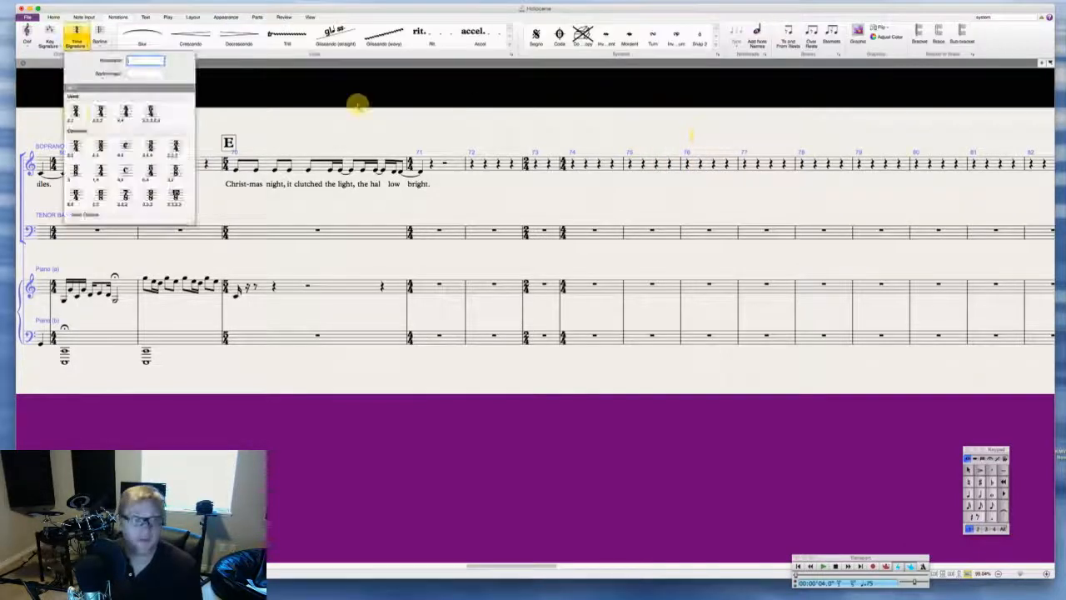
click(150, 112)
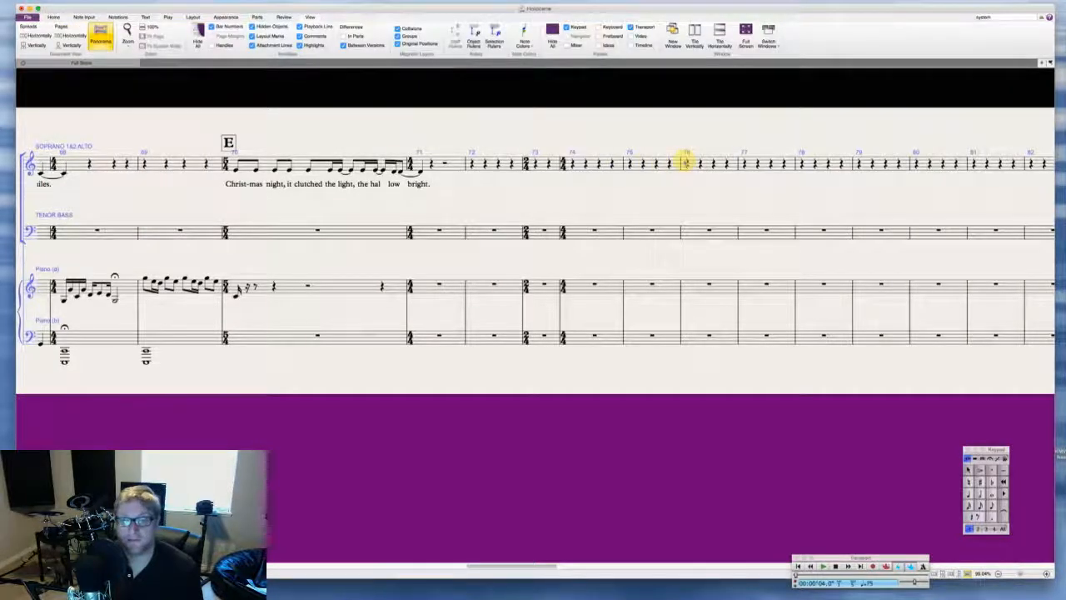
click(684, 162)
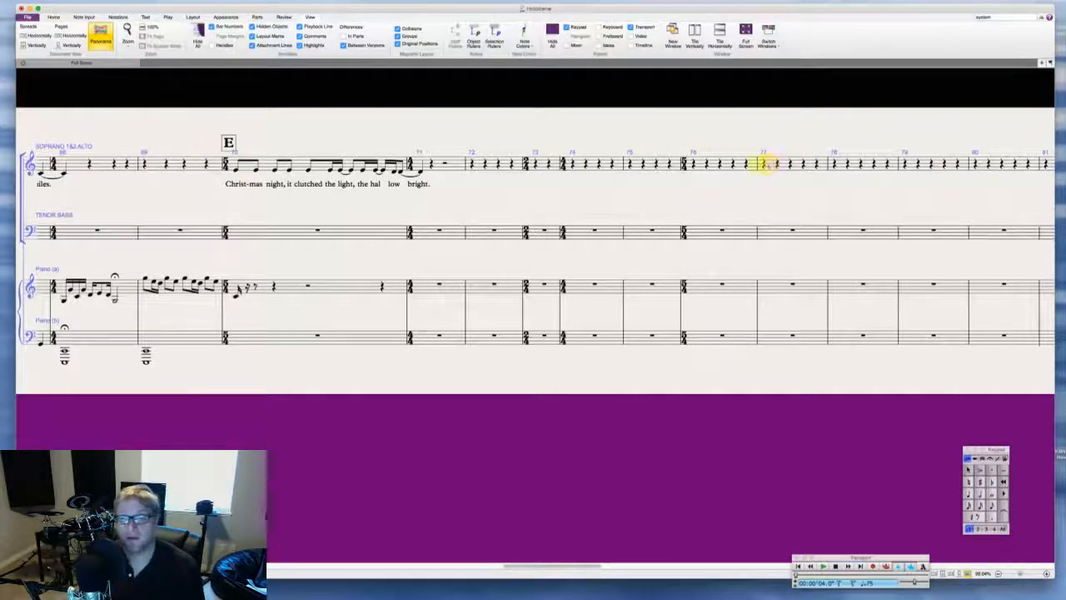
scroll(746, 131, right, 6)
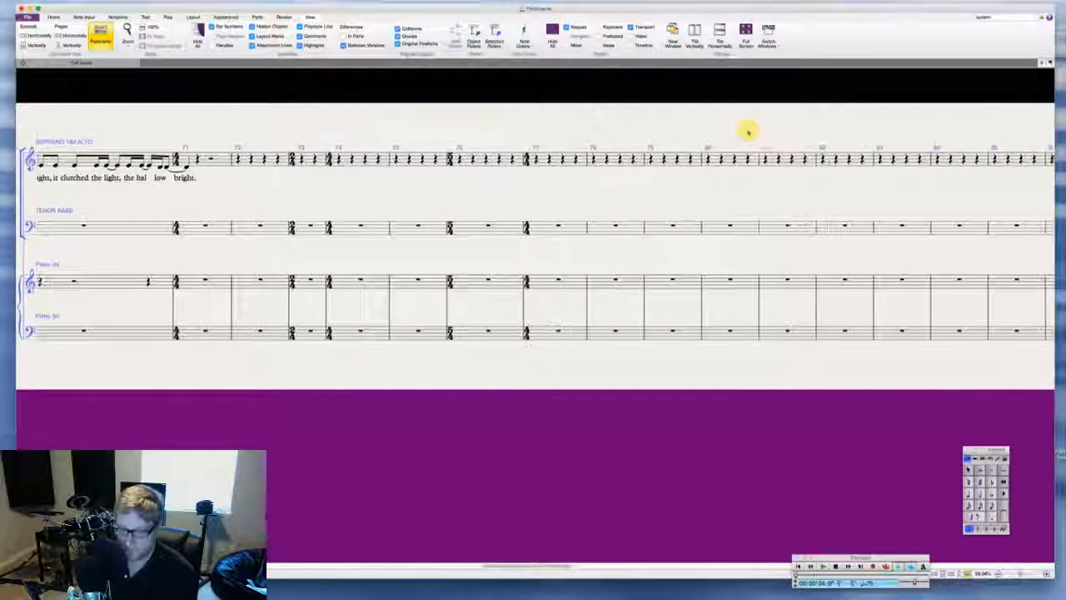
Step: Insert a 2/4 time signature at the start of bar 79
scroll(749, 132, right, 1)
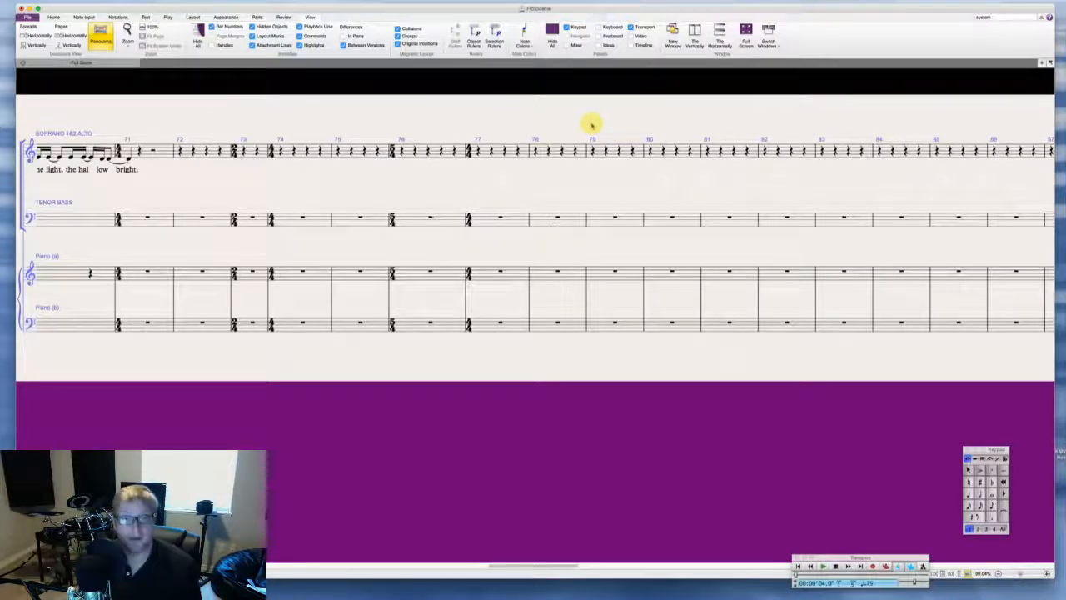
key(q)
click(77, 111)
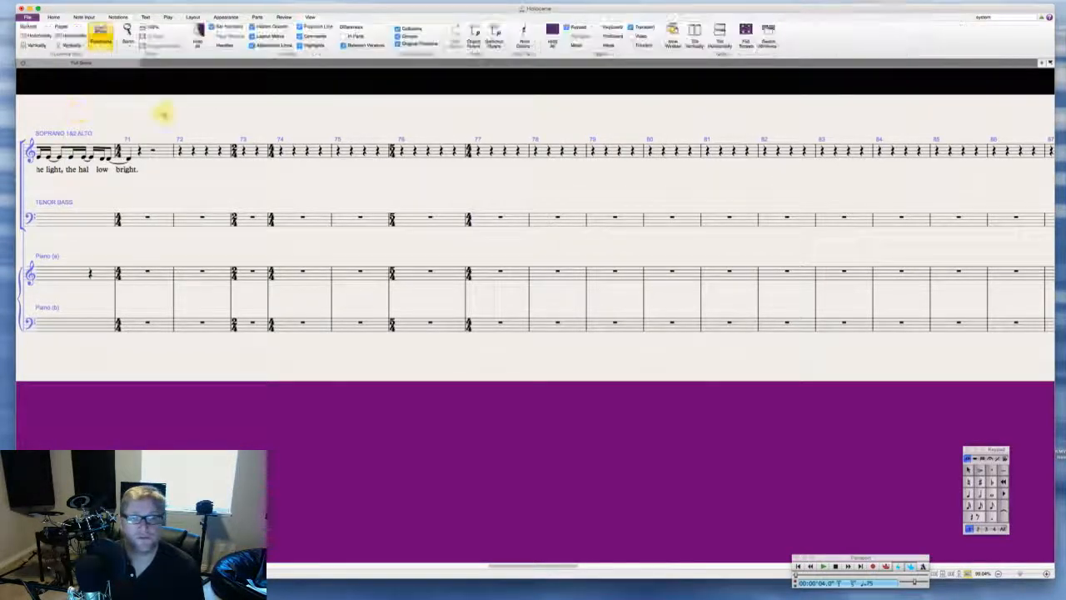
click(591, 150)
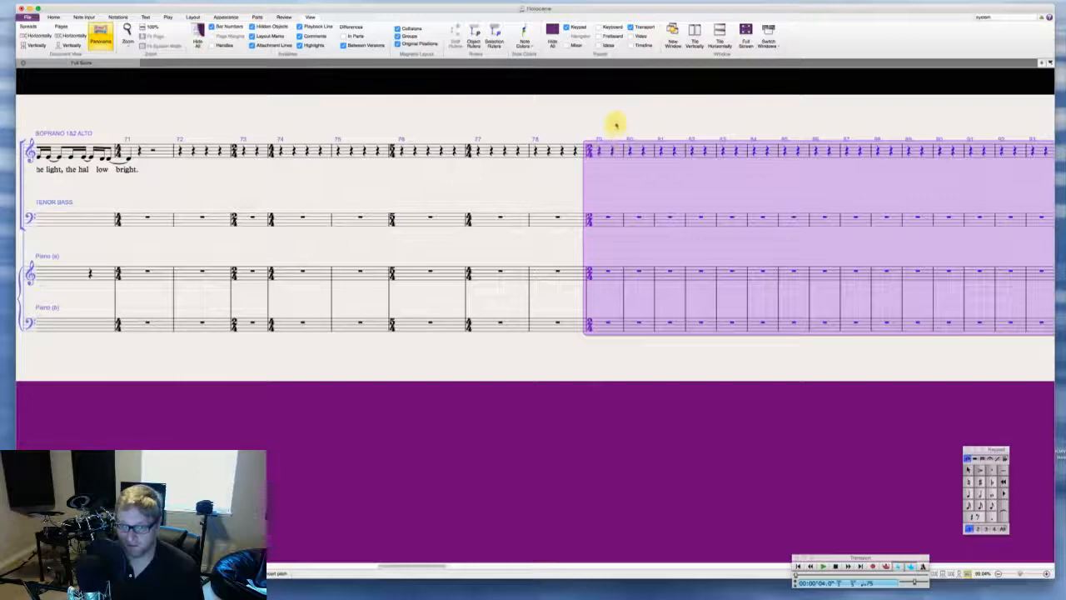
key(Escape)
Step: Return the meter to 4/4 from the start of bar 80
key(t)
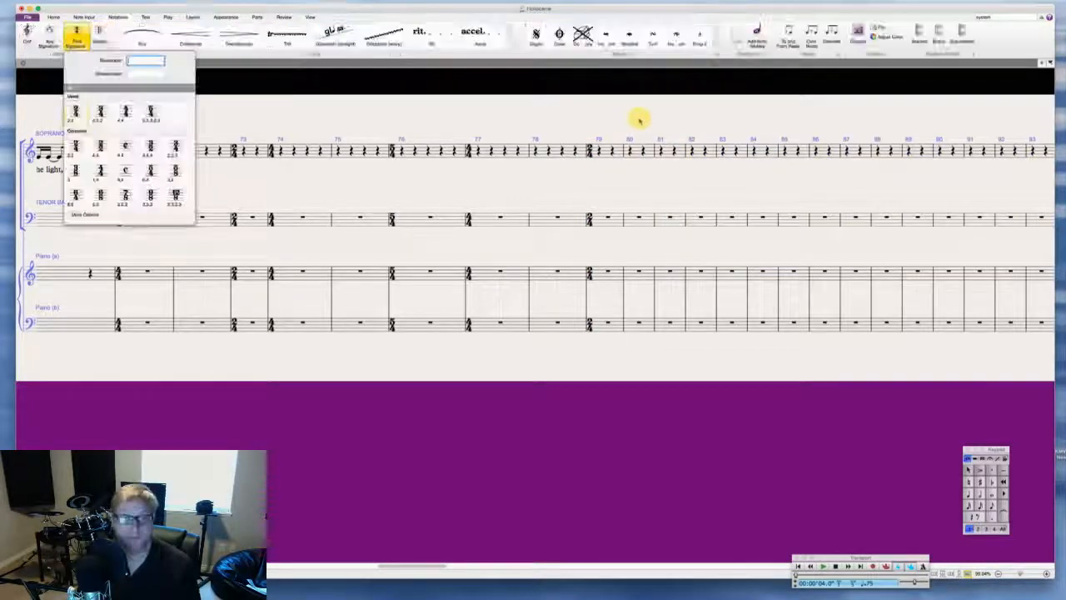
click(125, 112)
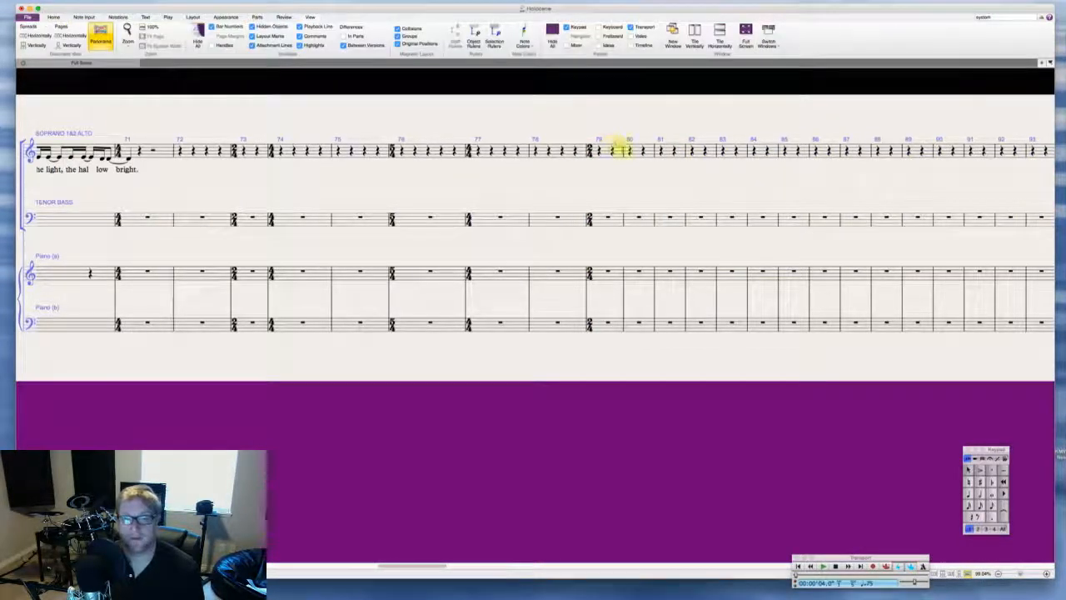
click(627, 150)
key(Escape)
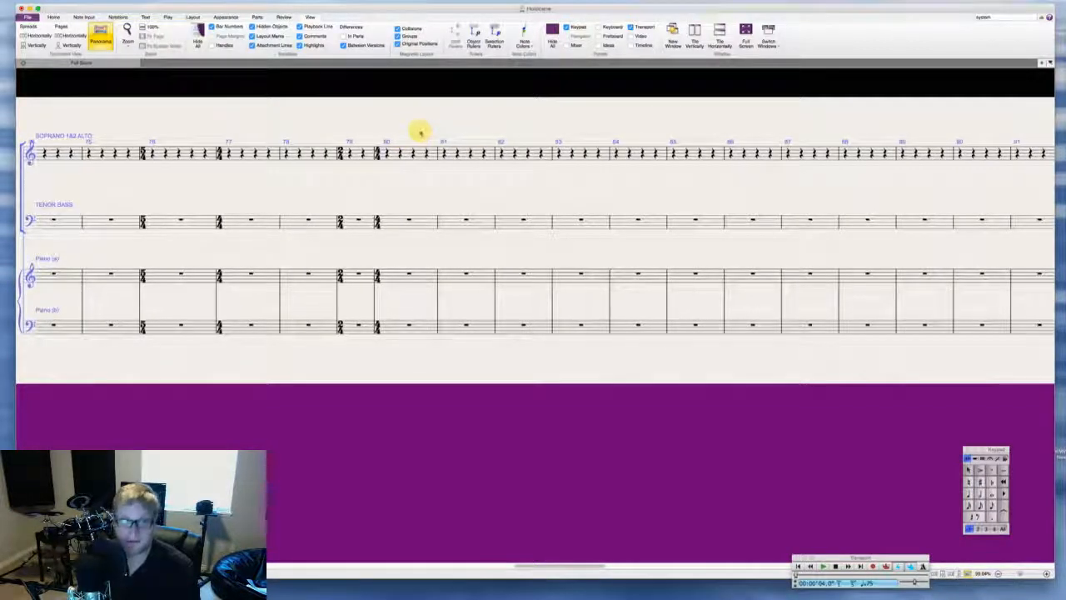
Step: Insert a double barline before bar 84 and add rehearsal mark F there
scroll(461, 137, right, 2)
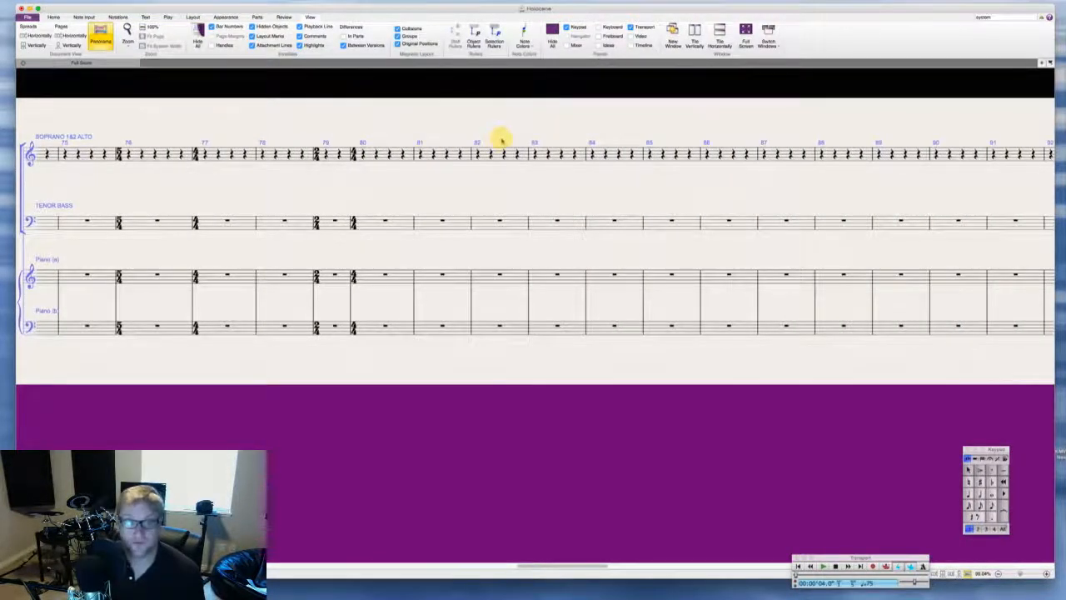
right_click(577, 134)
mouse_move(590, 143)
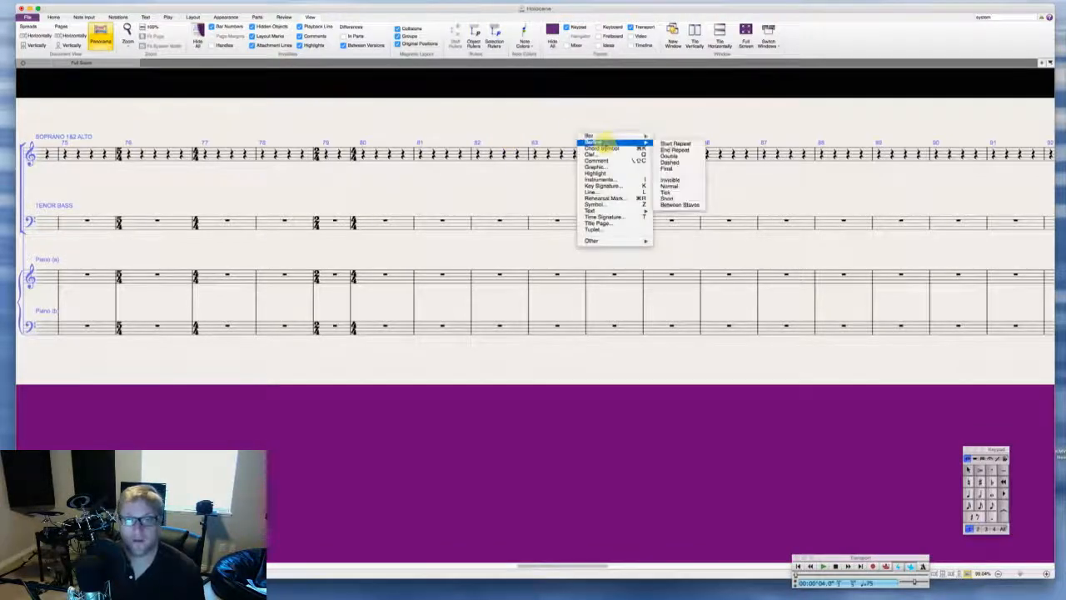
click(670, 156)
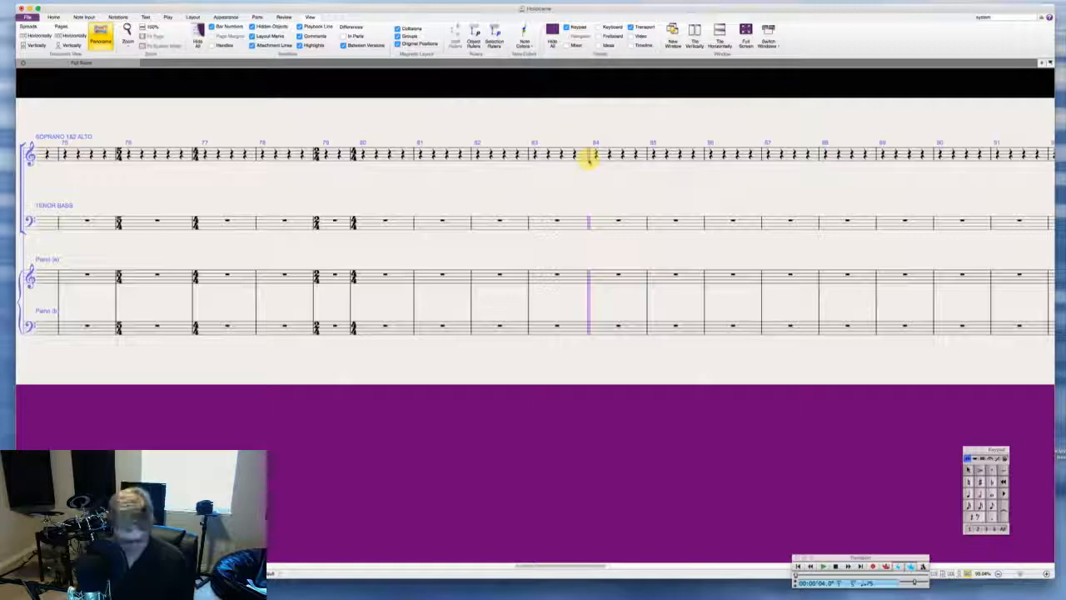
key(super+r)
key(Escape)
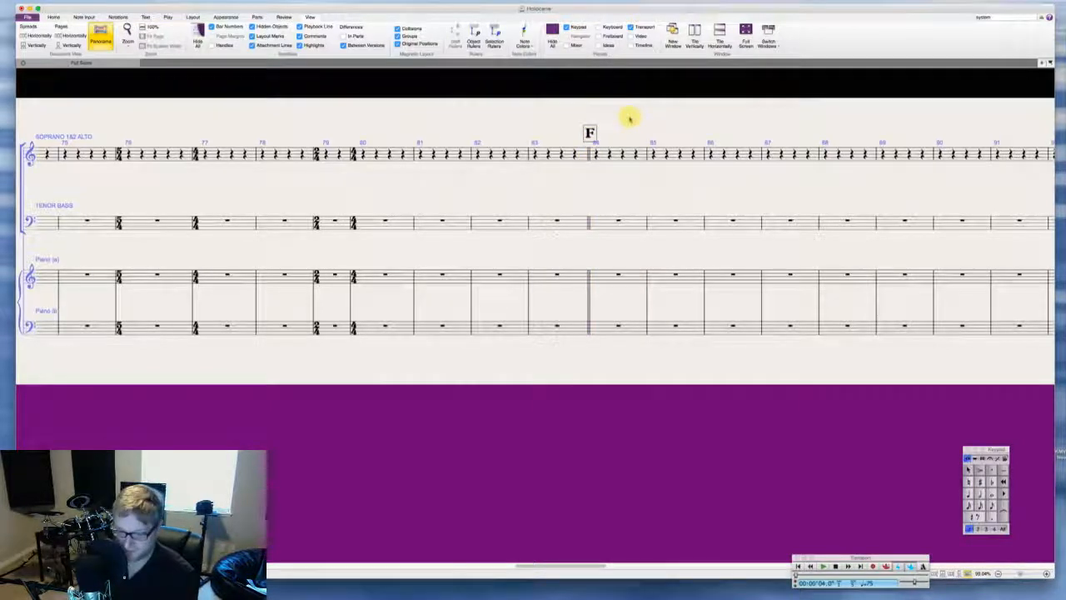
Step: Enter a whole-note A in bar 84 of the lower piano staff, followed by whole-note Gs tied across bars 85 and 86
scroll(613, 307, left, 10)
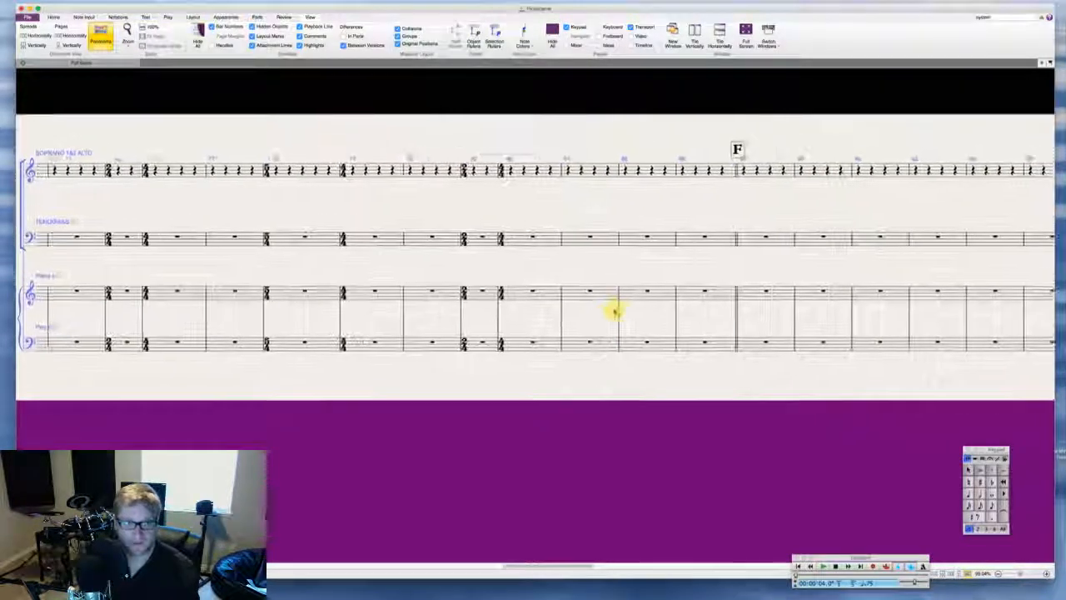
scroll(614, 307, right, 3)
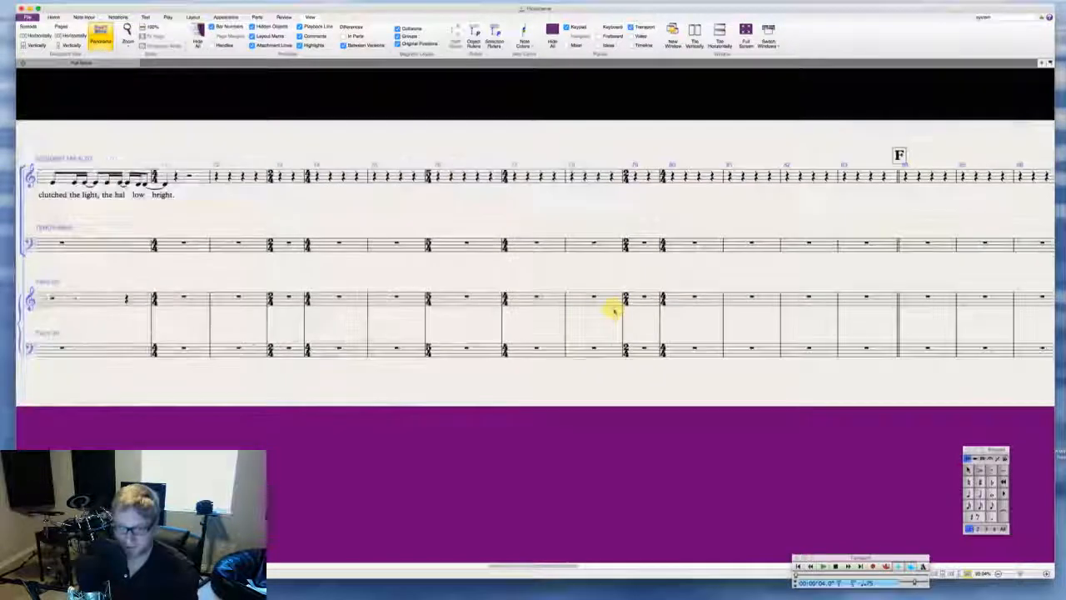
scroll(614, 307, right, 5)
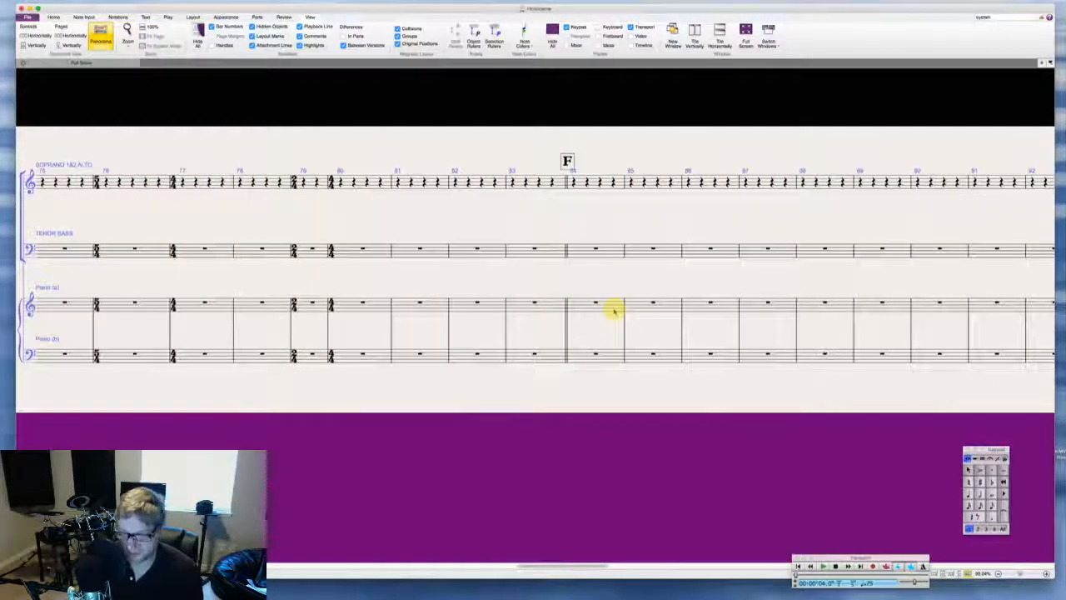
click(580, 355)
key(6)
key(a)
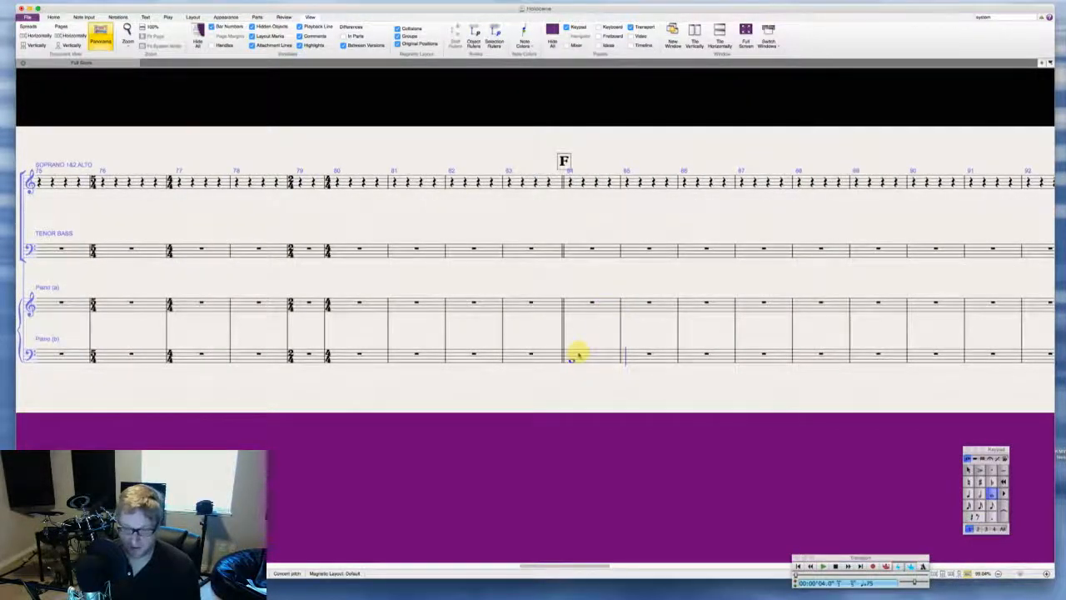
key(g)
key(Return)
key(g)
key(Escape)
key(Escape)
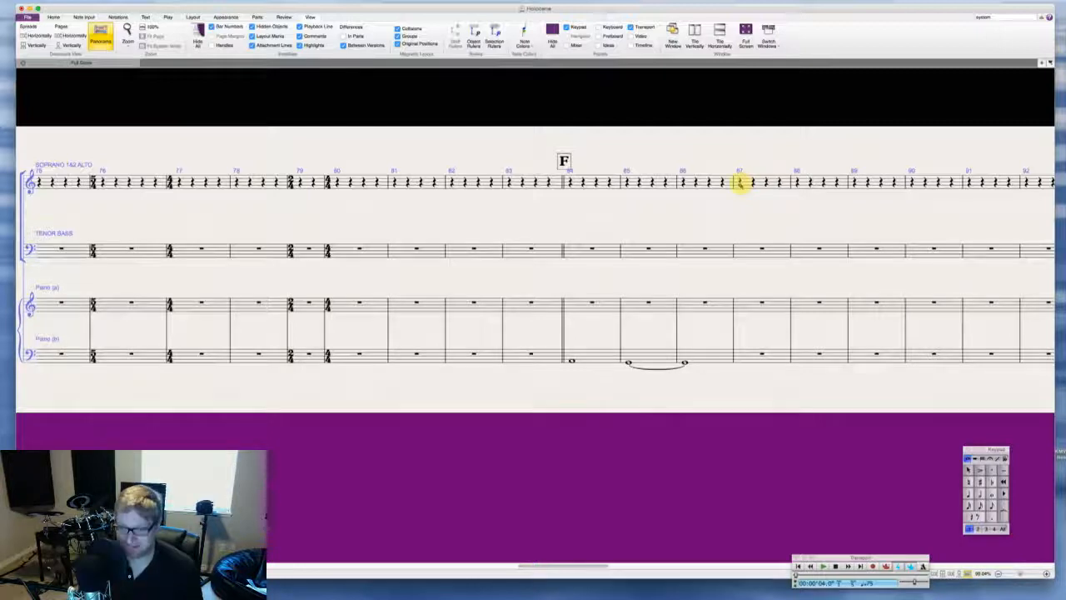
Step: Enter a dotted quarter-note E on the first beat of bar 87 in the soprano and alto staff
click(740, 183)
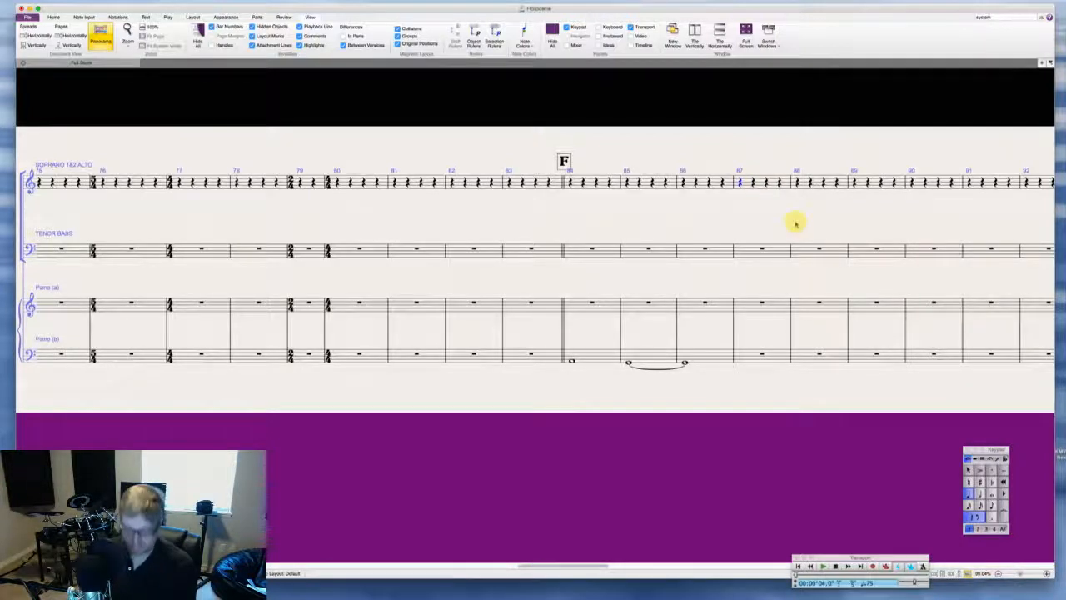
key(period)
key(e)
key(Left)
key(Right)
key(Right)
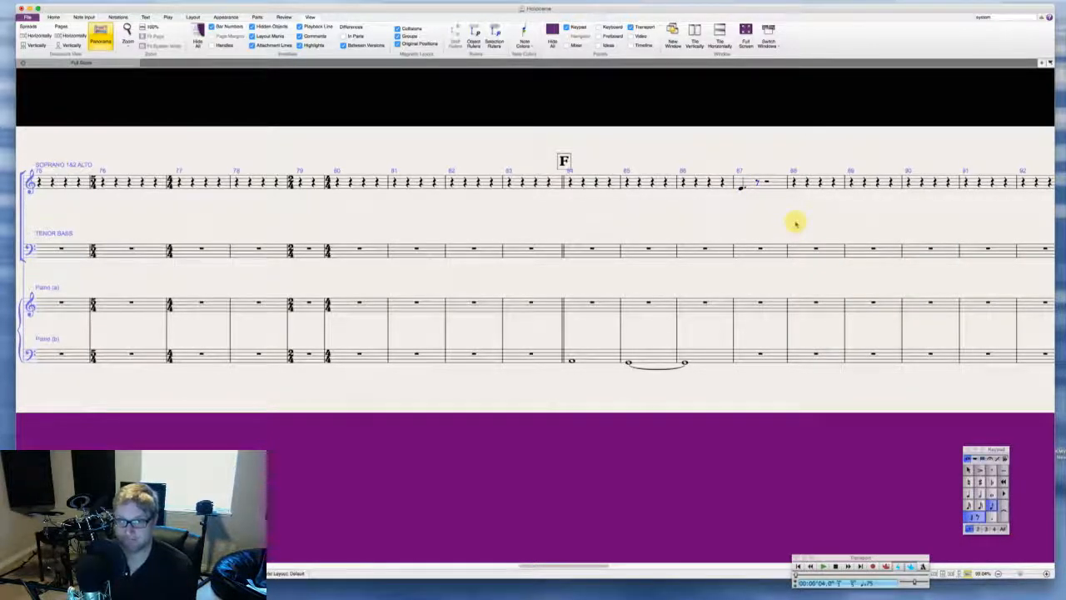
Step: Complete bar 87 of the Soprano/Alto staff with an eighth-note E, a dotted-quarter G and an eighth-note E
key(e)
key(period)
key(g)
key(3)
key(e)
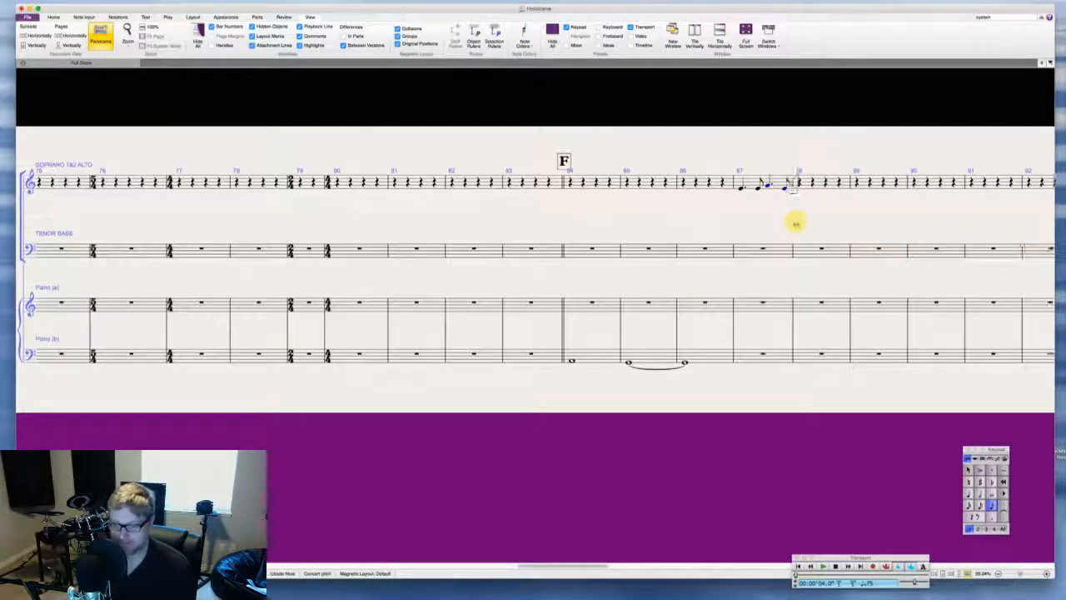
Step: Enter a dotted-quarter G at the start of bar 88 and clear the tie from the E that ends bar 87
key(s)
key(4)
key(period)
key(g)
key(3)
key(Left)
key(KP_Enter)
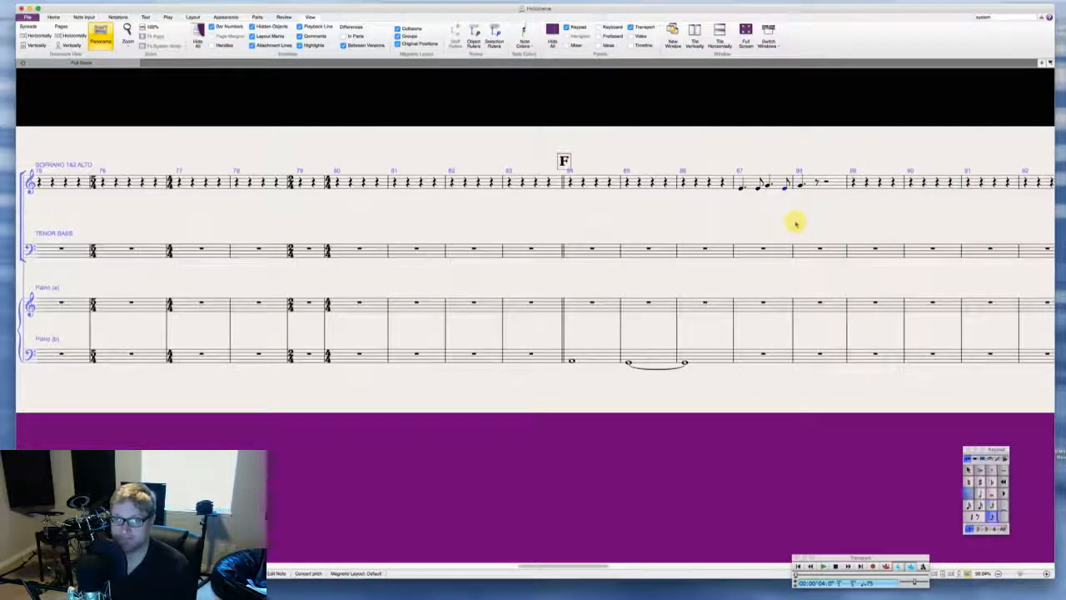
Step: Fill the rest of bar 88 with two tied eighth-note Es and an untied dotted-quarter D
key(Right)
key(Right)
key(e)
key(KP_Enter)
key(e)
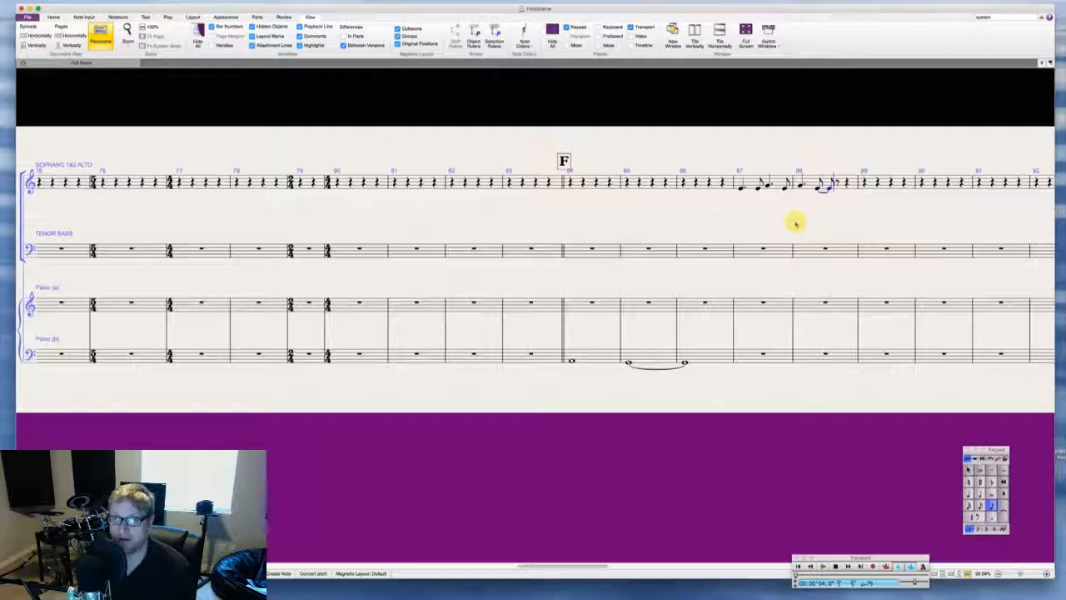
key(d)
key(Escape)
key(4)
key(period)
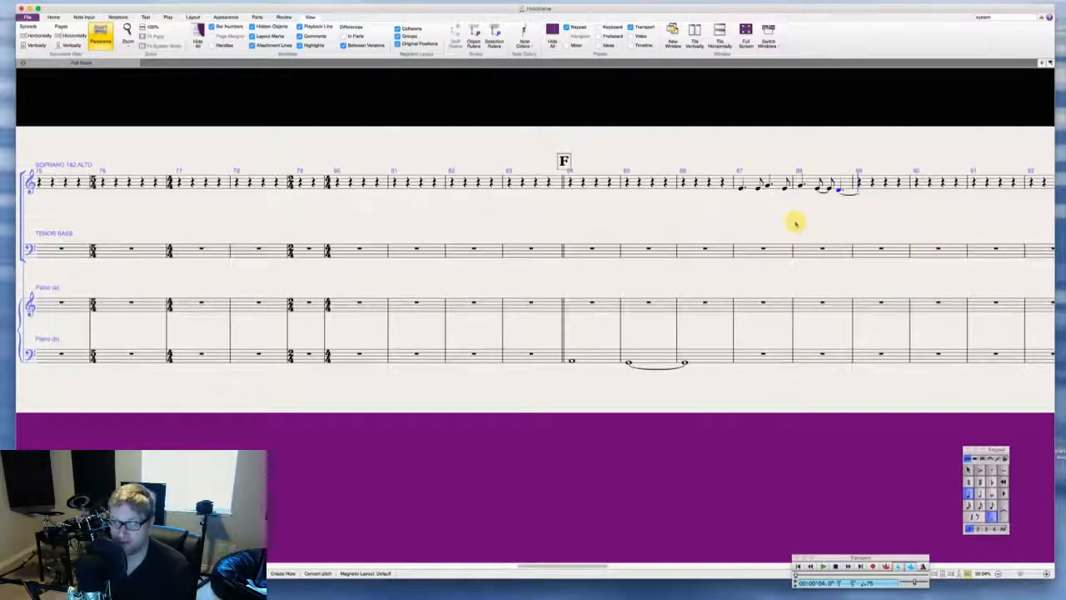
key(Escape)
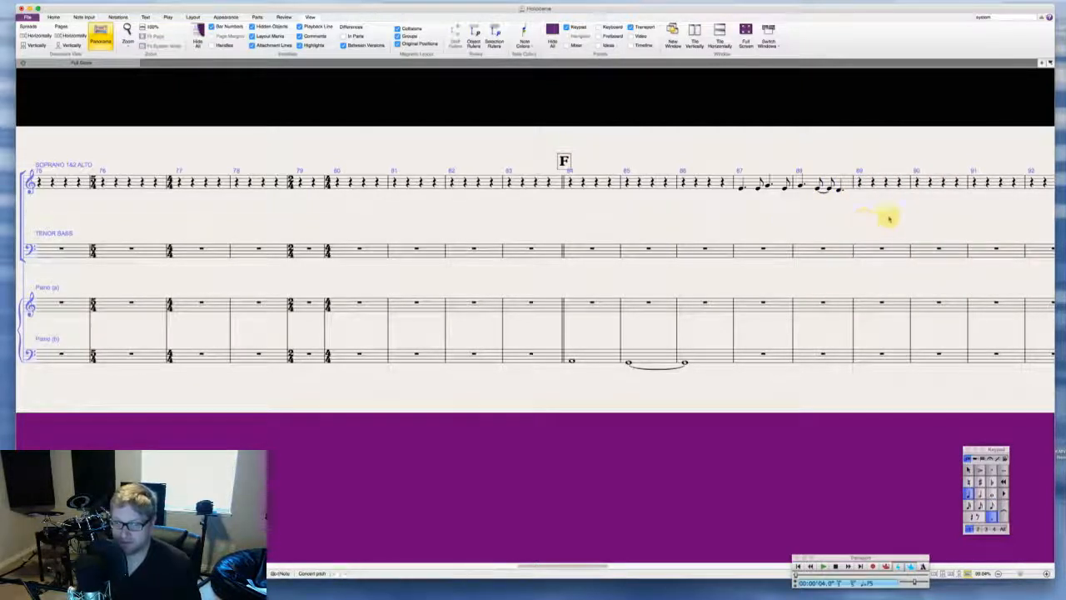
Step: Set the time signature to 2/4 at bar 89 and back to 4/4 at bar 90
key(t)
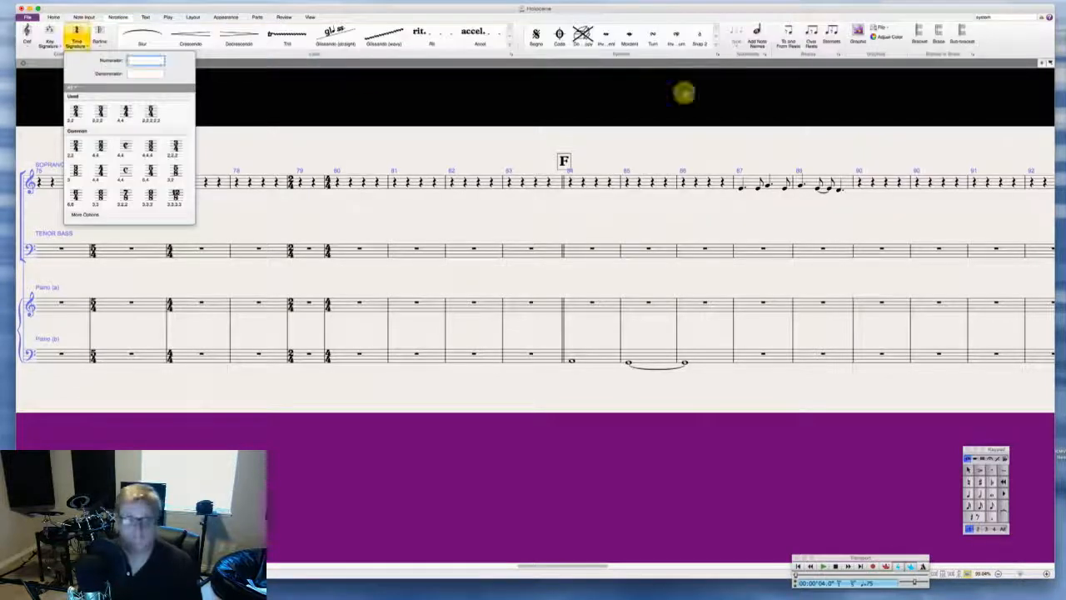
click(74, 114)
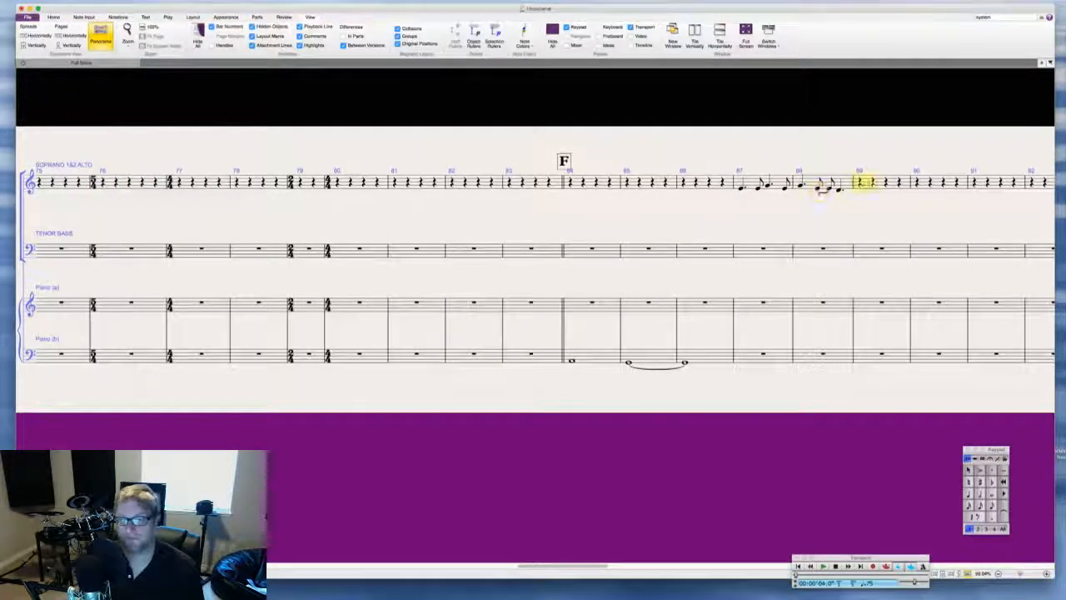
click(858, 174)
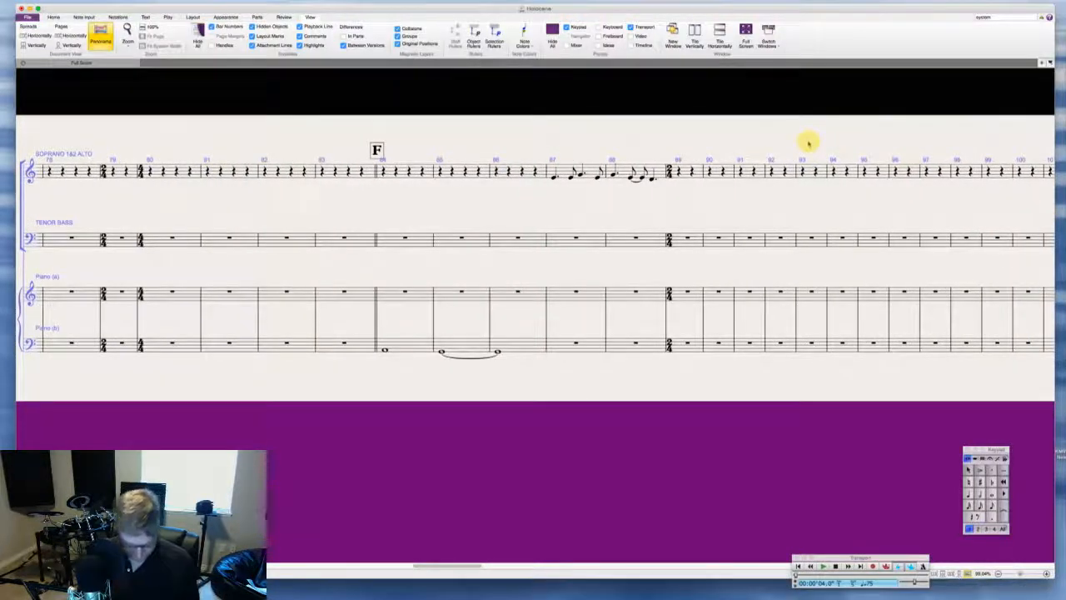
key(t)
click(127, 113)
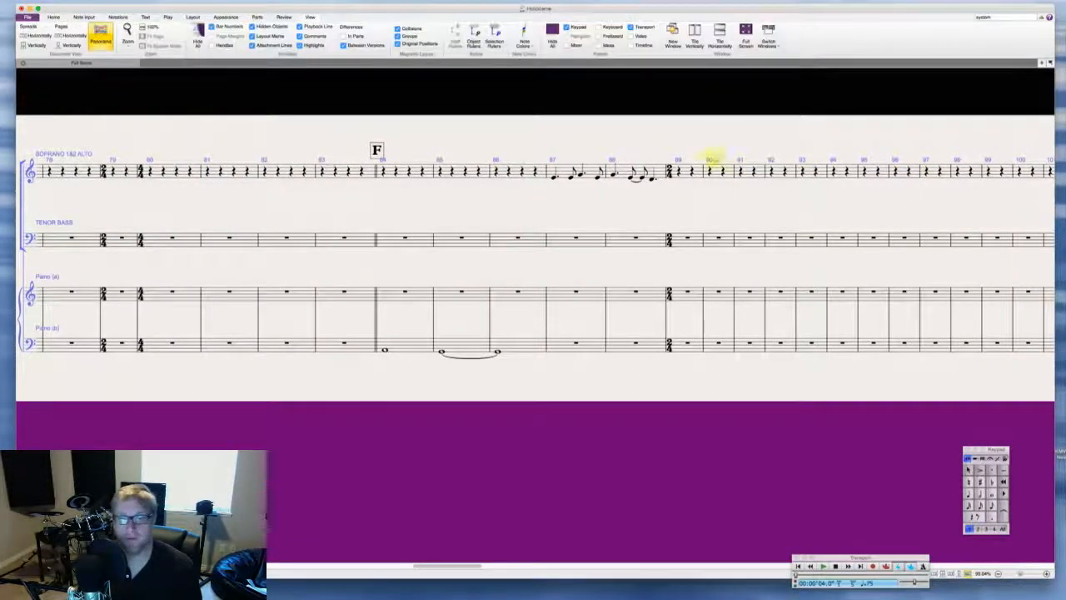
click(709, 171)
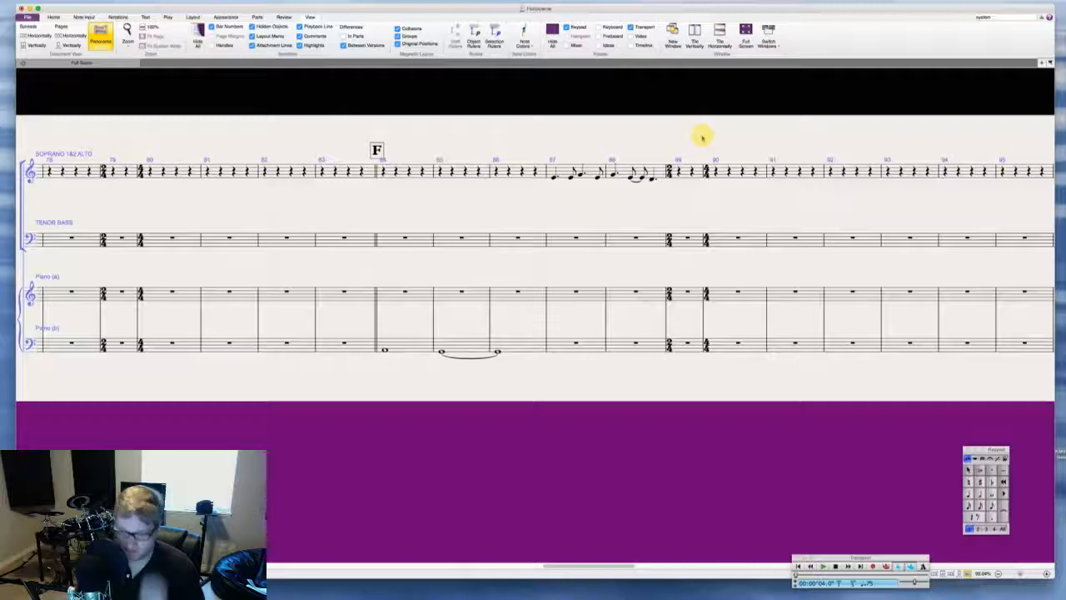
Step: Copy the "Jagged vacance, thick with ice" passage with its lyrics from bars 63–65 of the Soprano/Alto staff to bar 92
scroll(703, 138, right, 5)
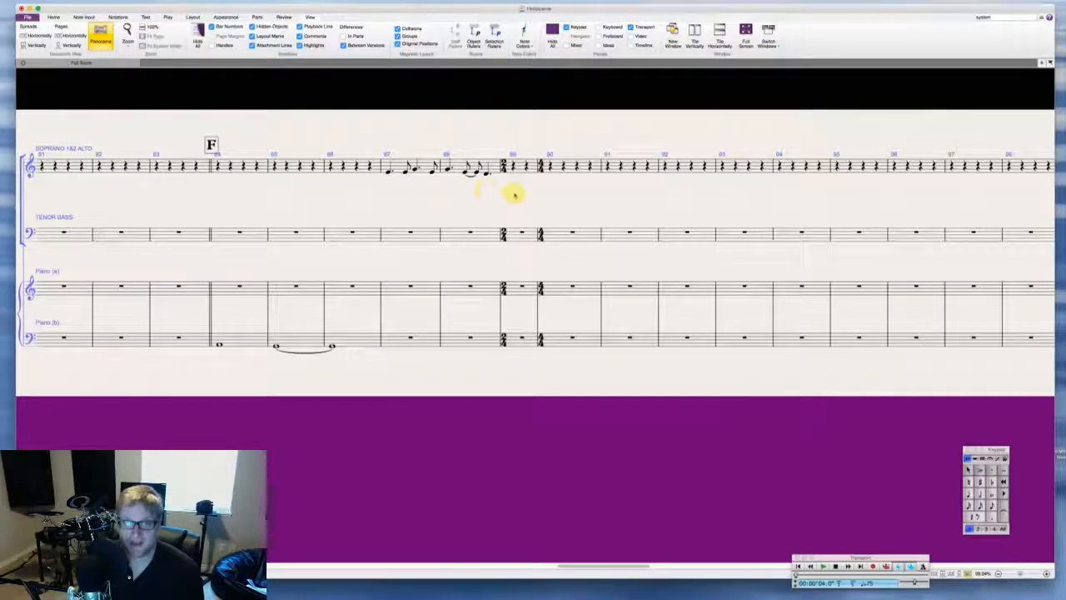
scroll(515, 196, left, 20)
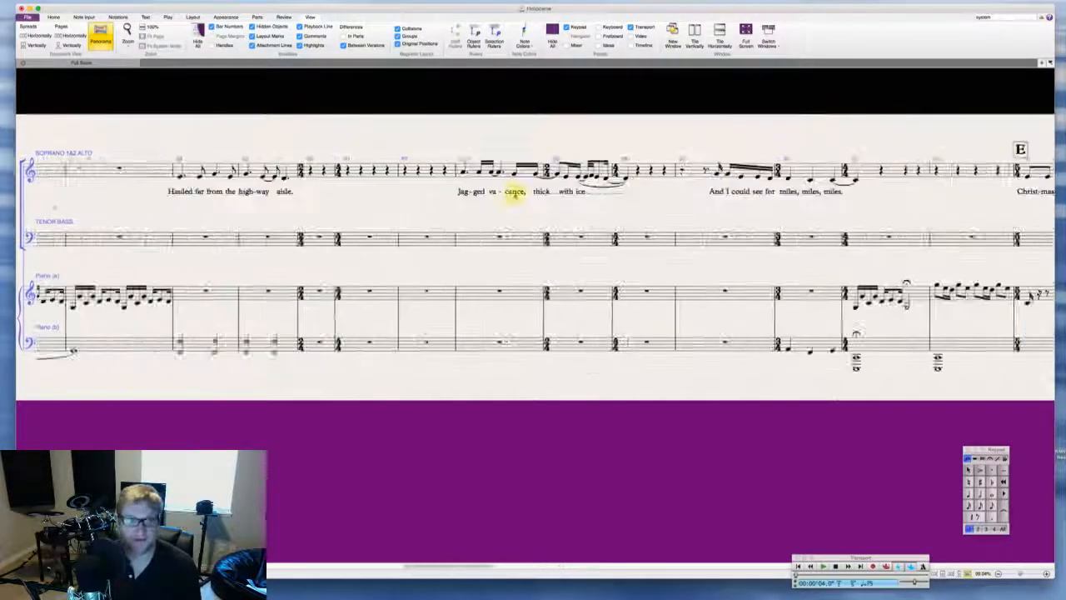
scroll(514, 192, right, 15)
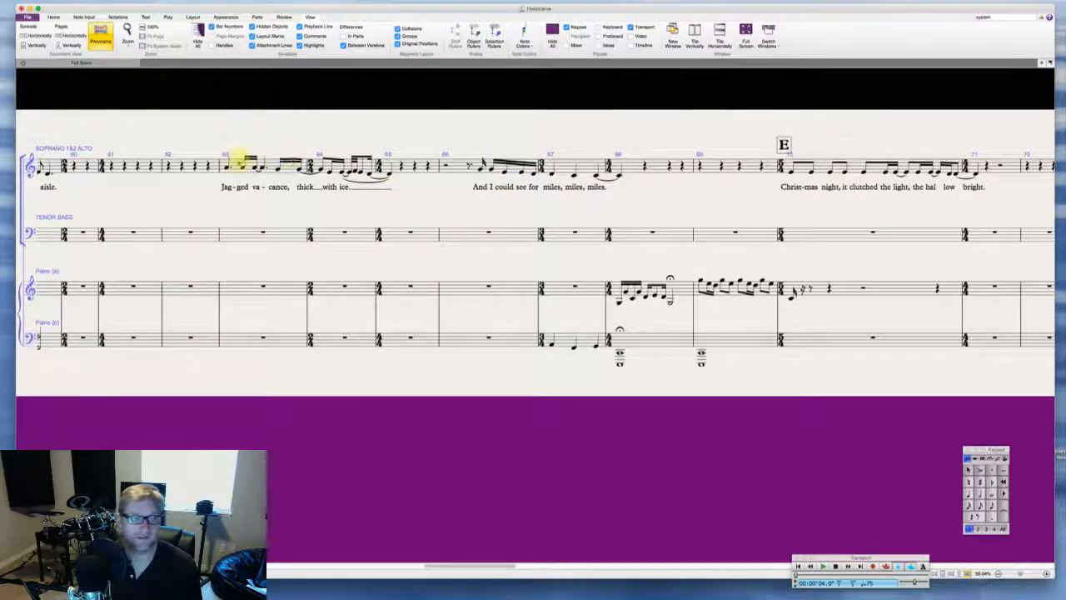
click(235, 164)
shift+click(387, 164)
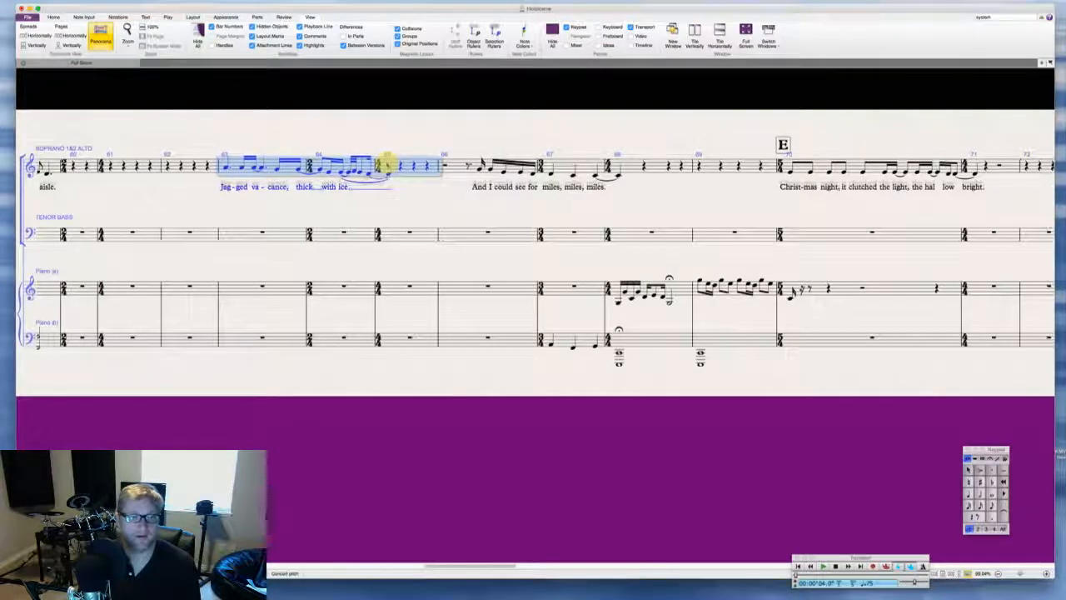
scroll(387, 164, right, 12)
scroll(386, 163, right, 20)
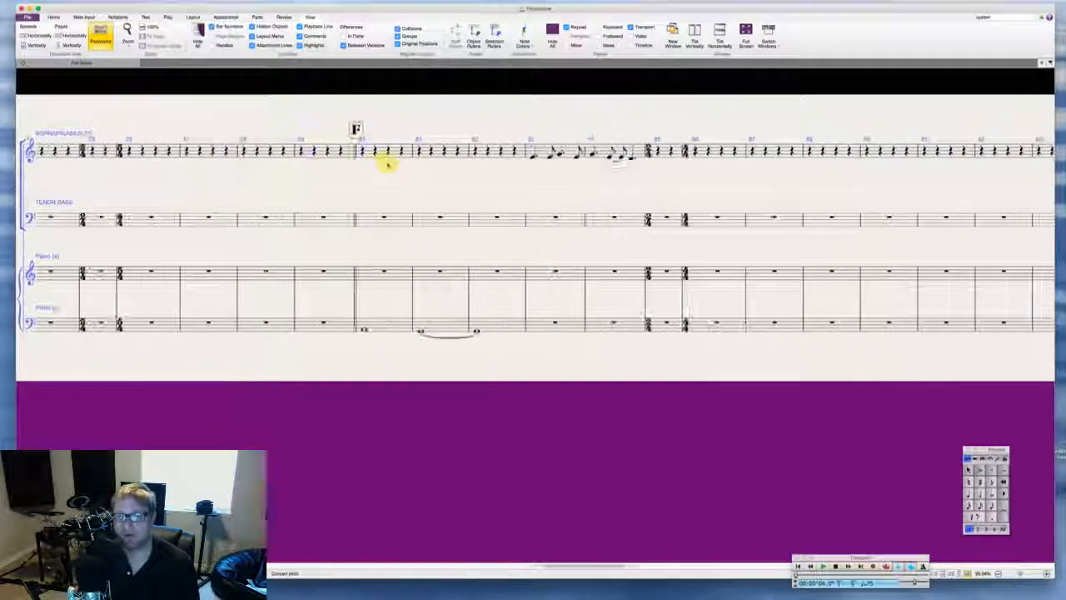
alt+click(426, 149)
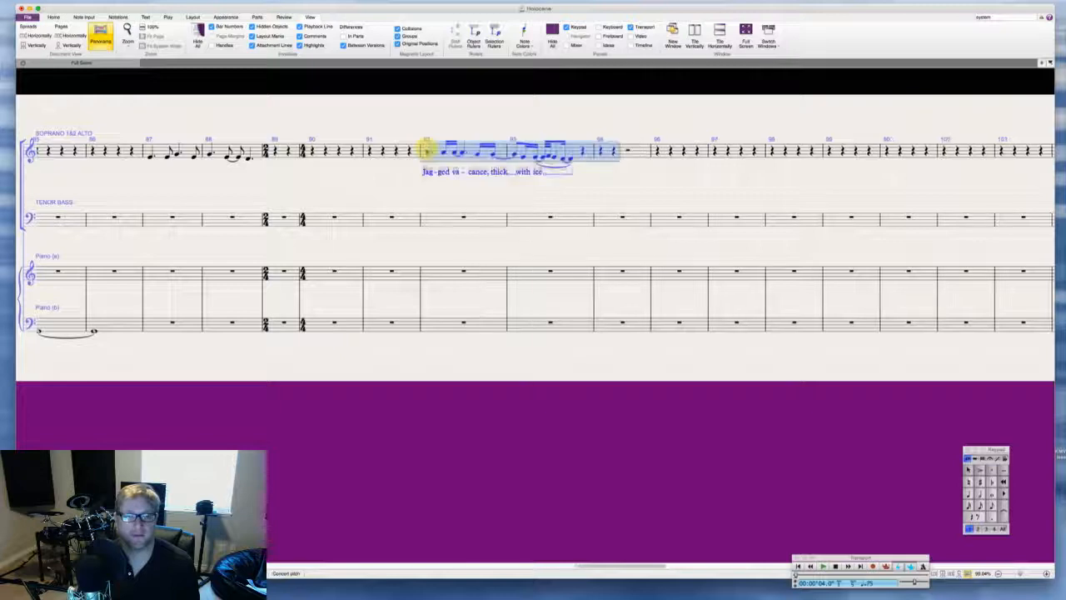
key(Escape)
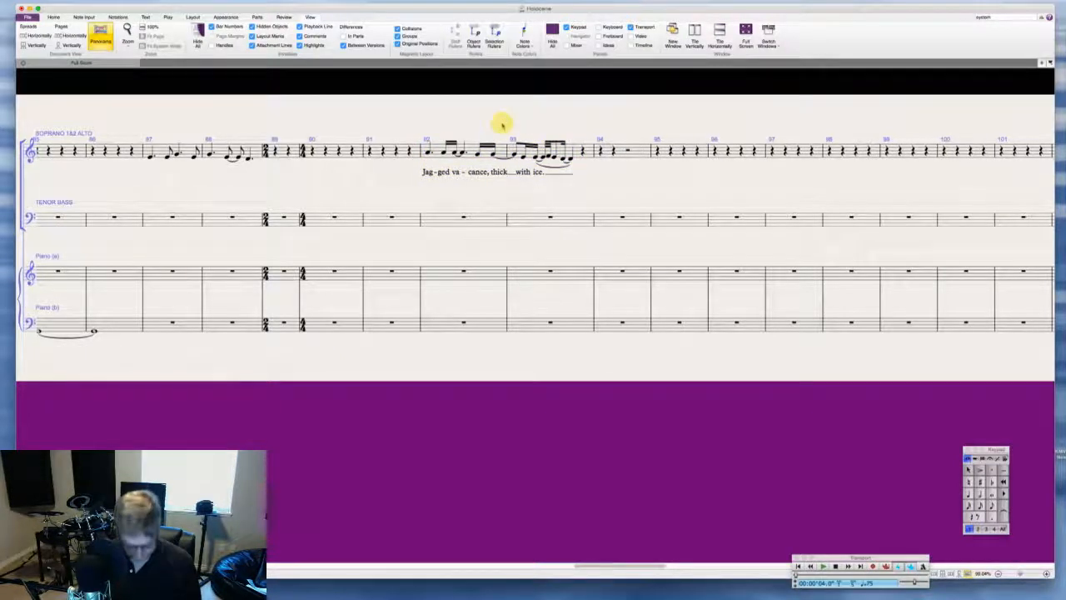
Step: Set the time signature to 2/4 at bar 93 and back to 4/4 at bar 94
key(t)
key(Escape)
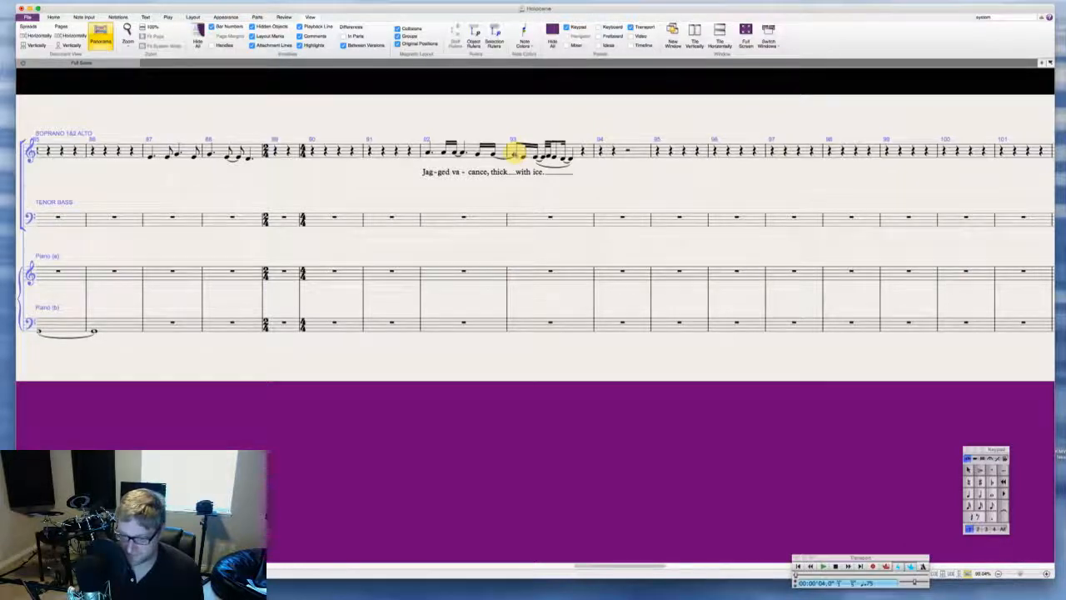
click(516, 152)
key(Escape)
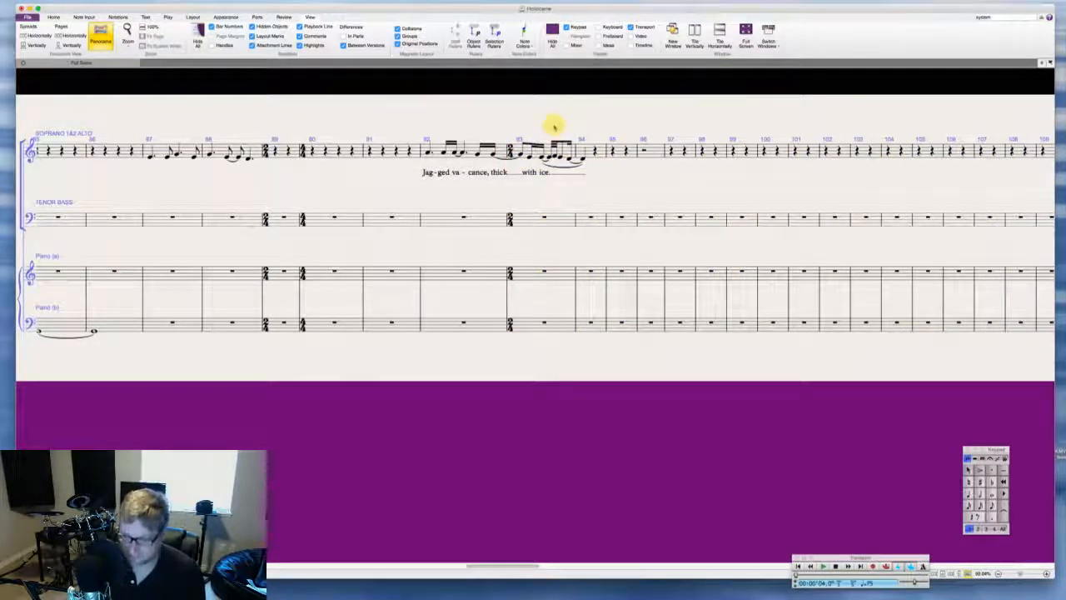
key(t)
click(128, 107)
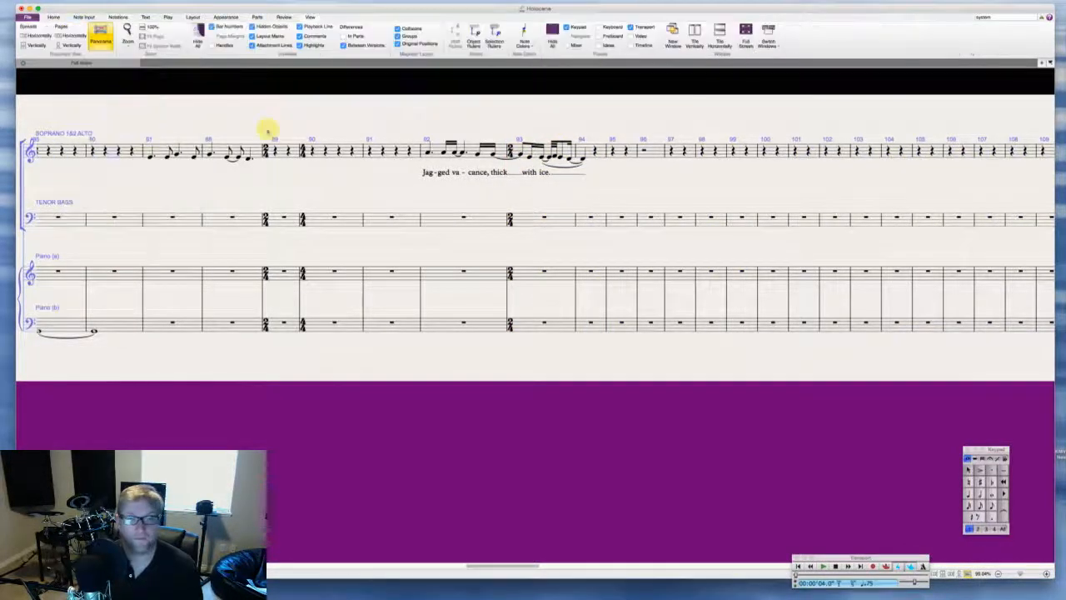
click(583, 151)
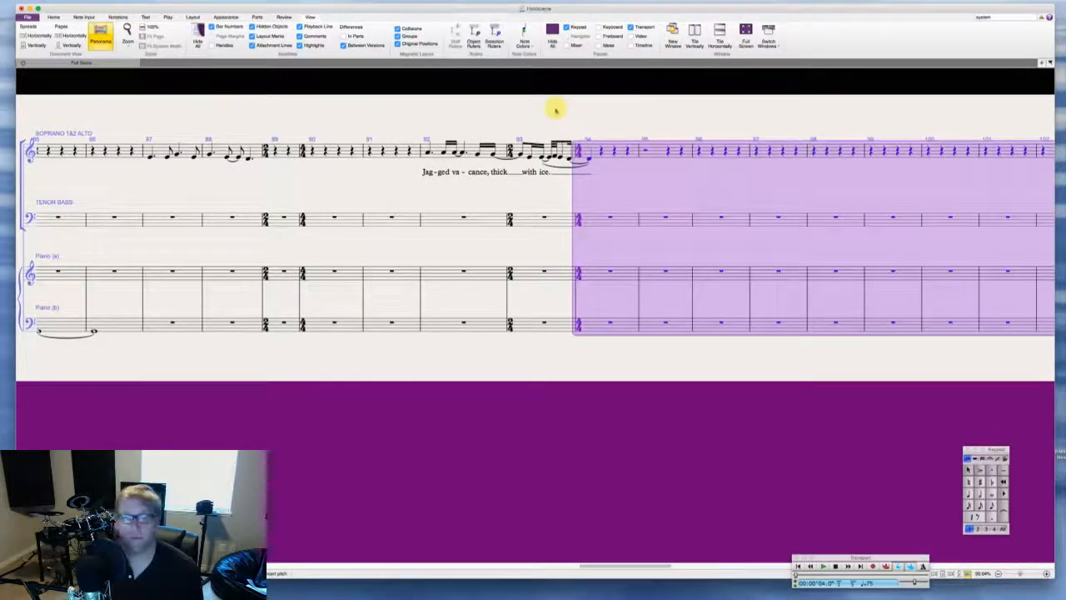
key(Escape)
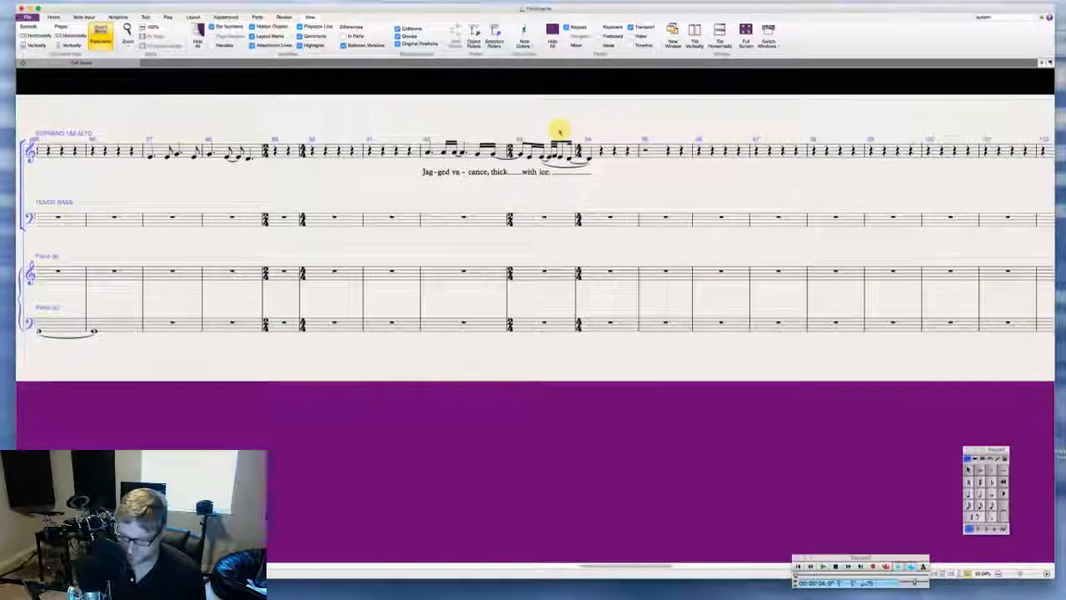
Step: Set the time signature to 3/4 at bar 96 and back to 4/4 at bar 97
scroll(562, 140, right, 5)
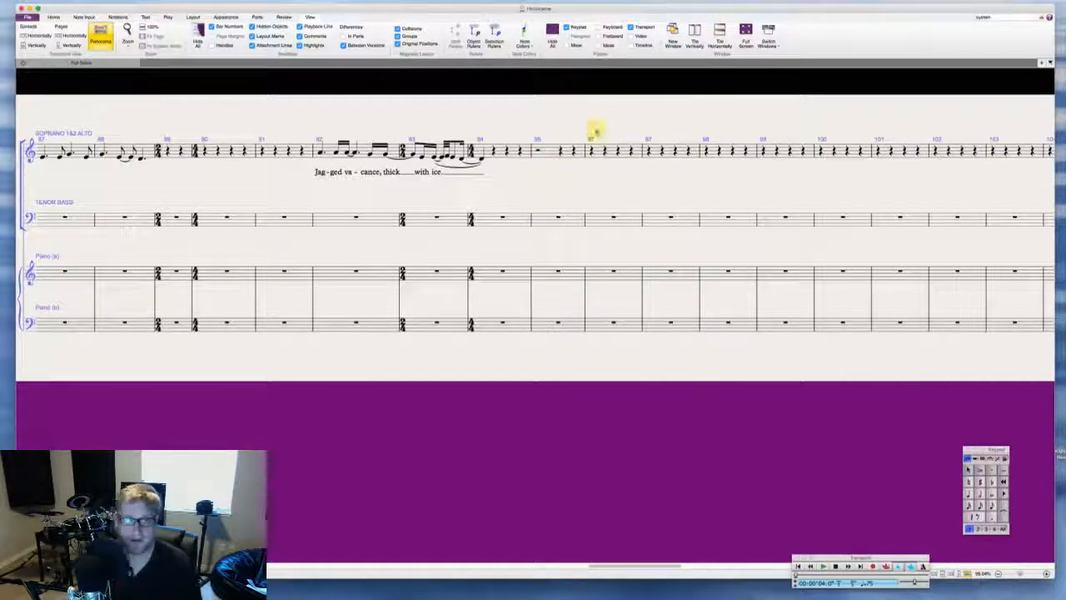
key(t)
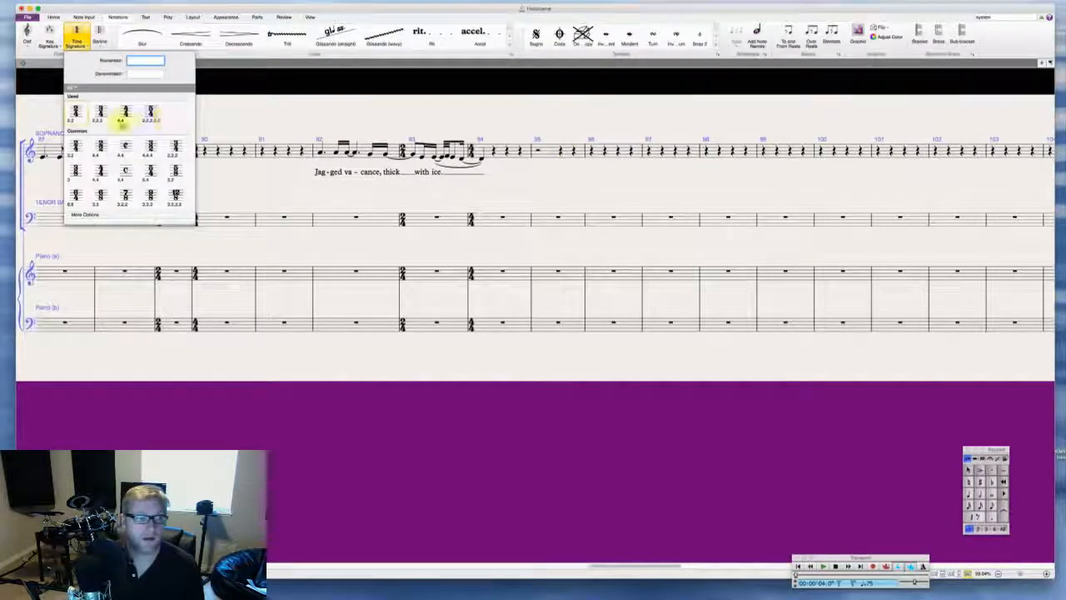
click(121, 115)
click(587, 150)
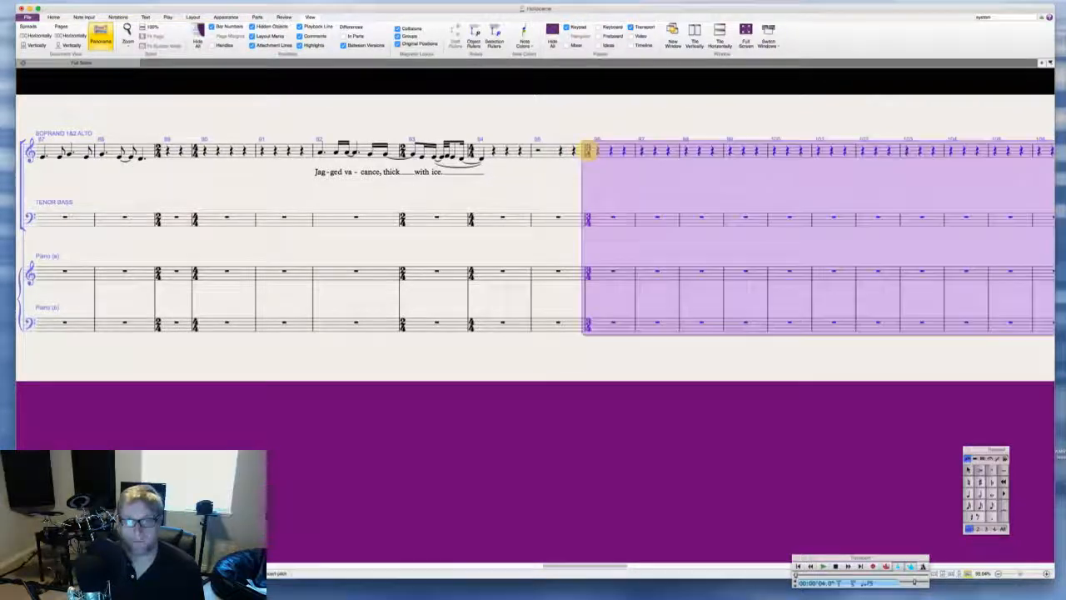
click(601, 125)
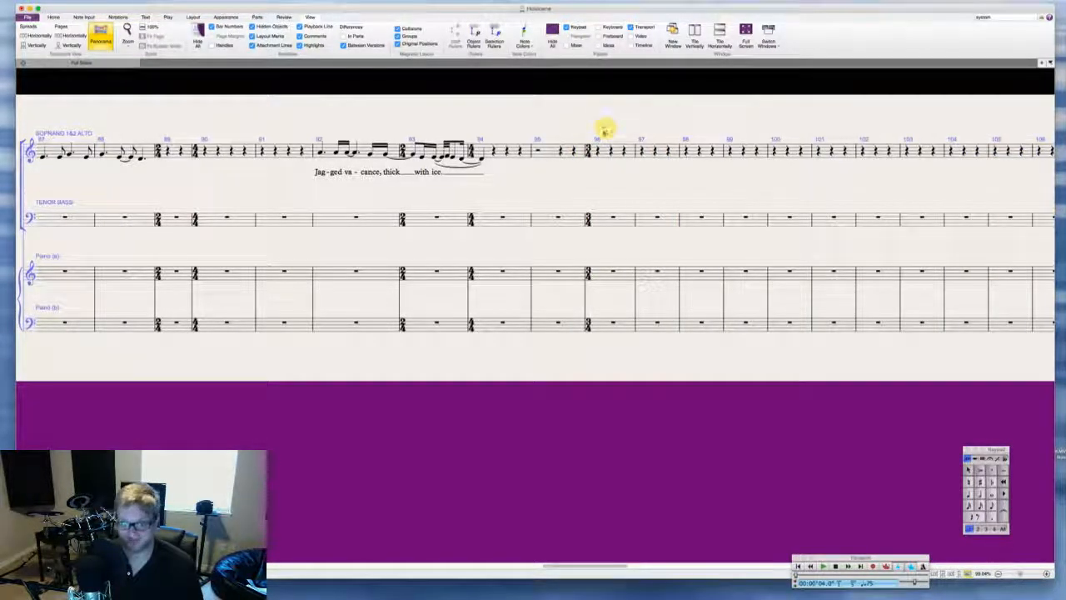
click(597, 150)
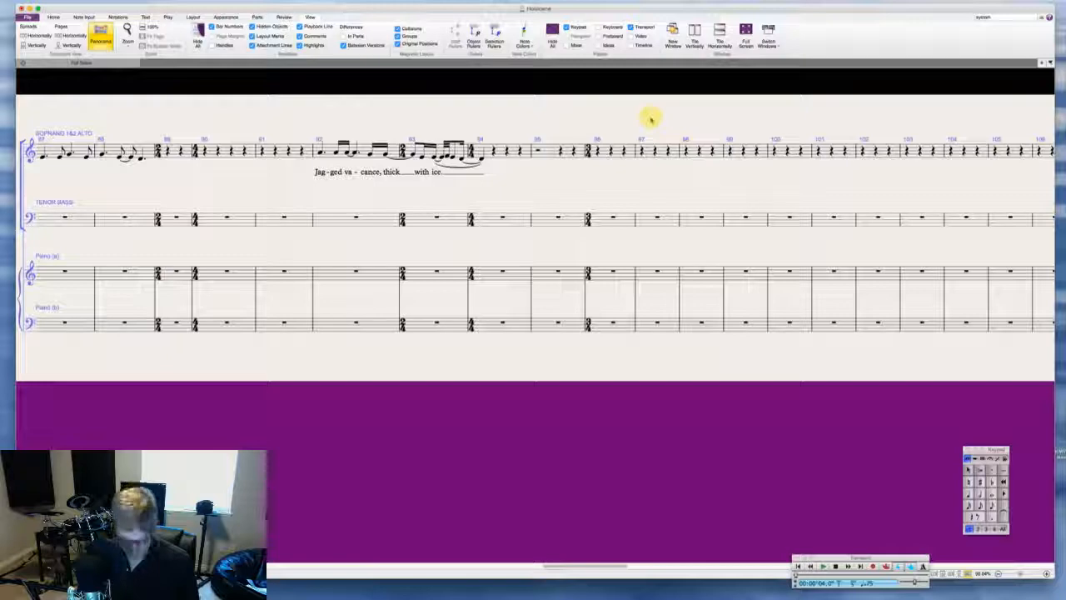
key(t)
click(126, 115)
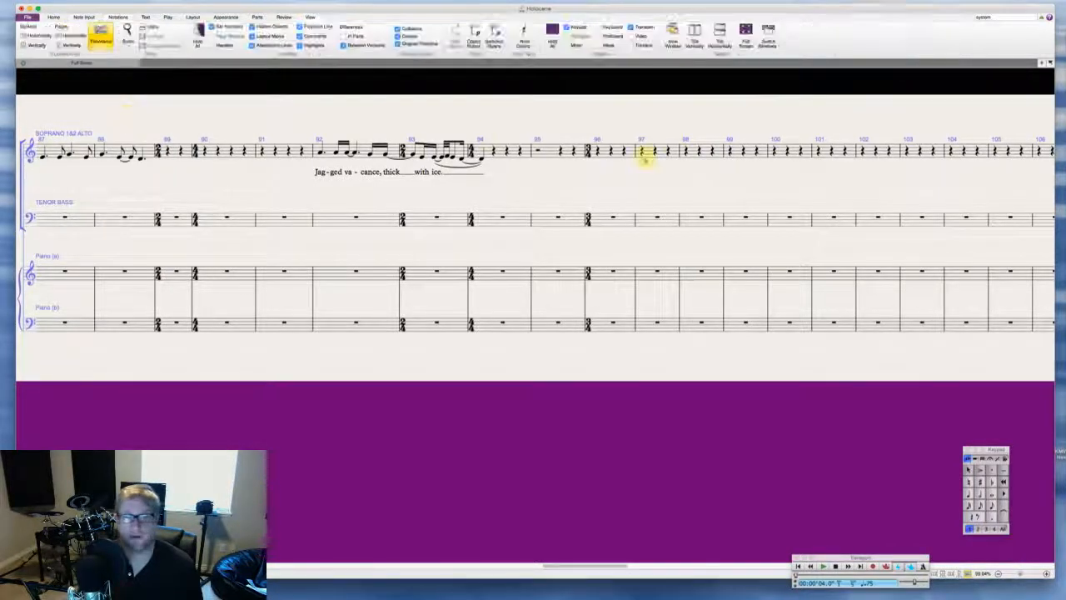
click(641, 150)
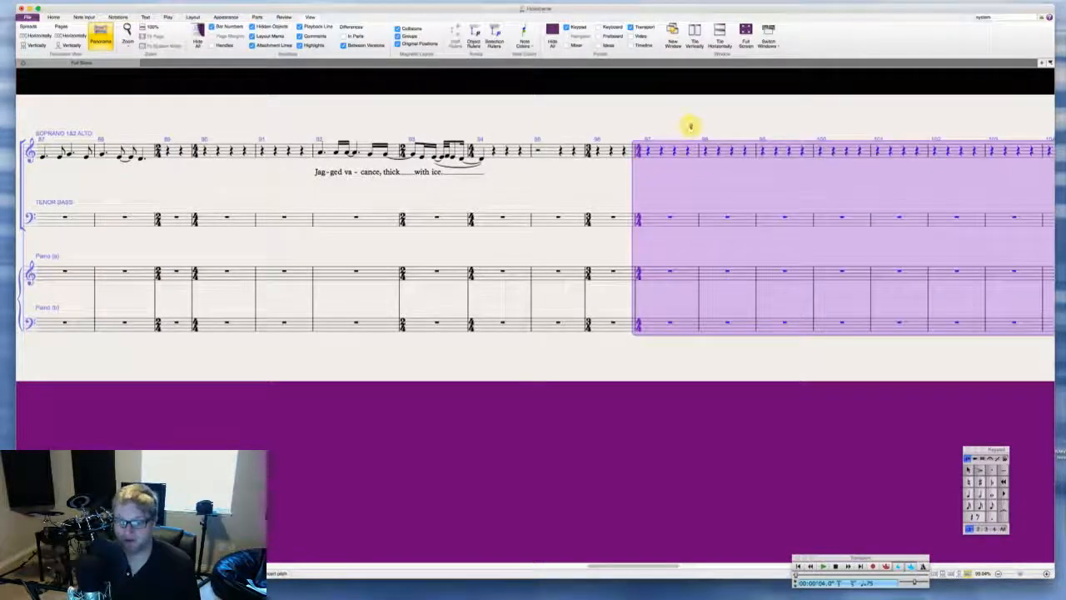
key(Escape)
Step: Delete all the empty bars from bar 98 through the end of the score
click(714, 150)
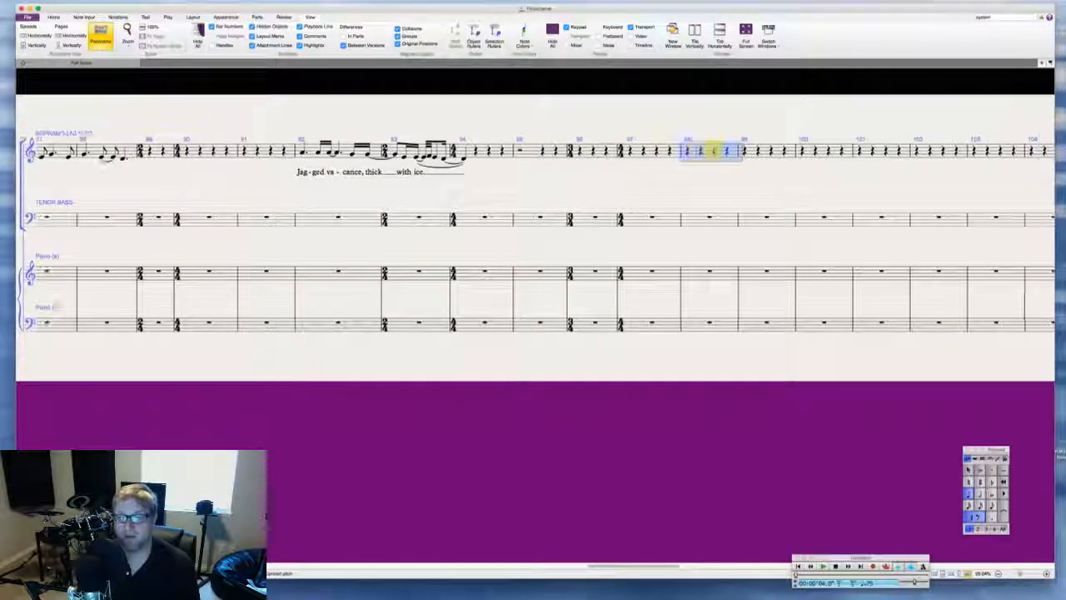
key(super+End)
shift+click(1011, 321)
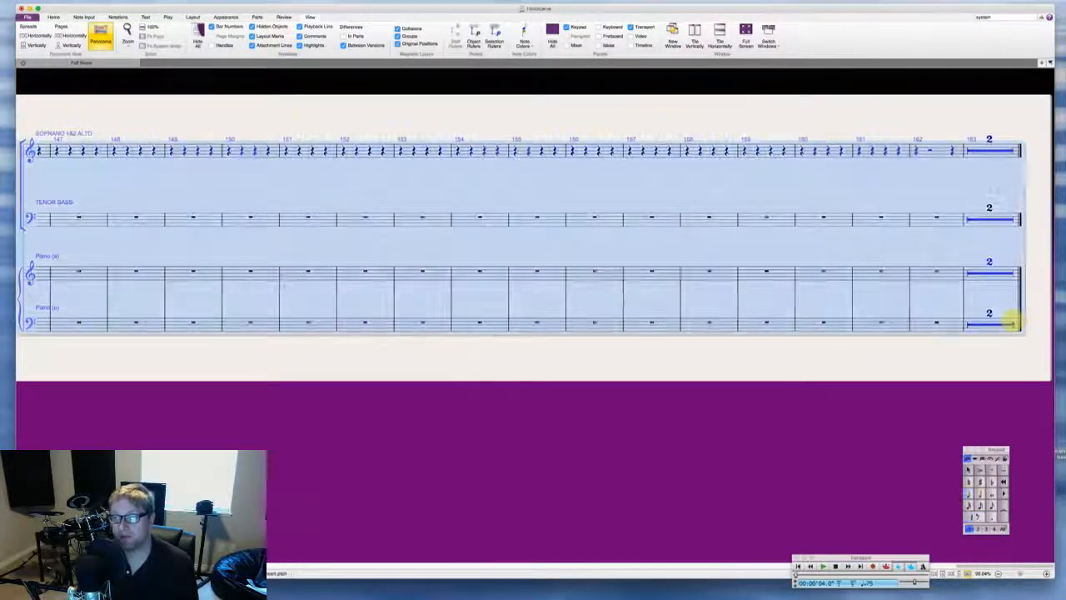
key(super+BackSpace)
key(Return)
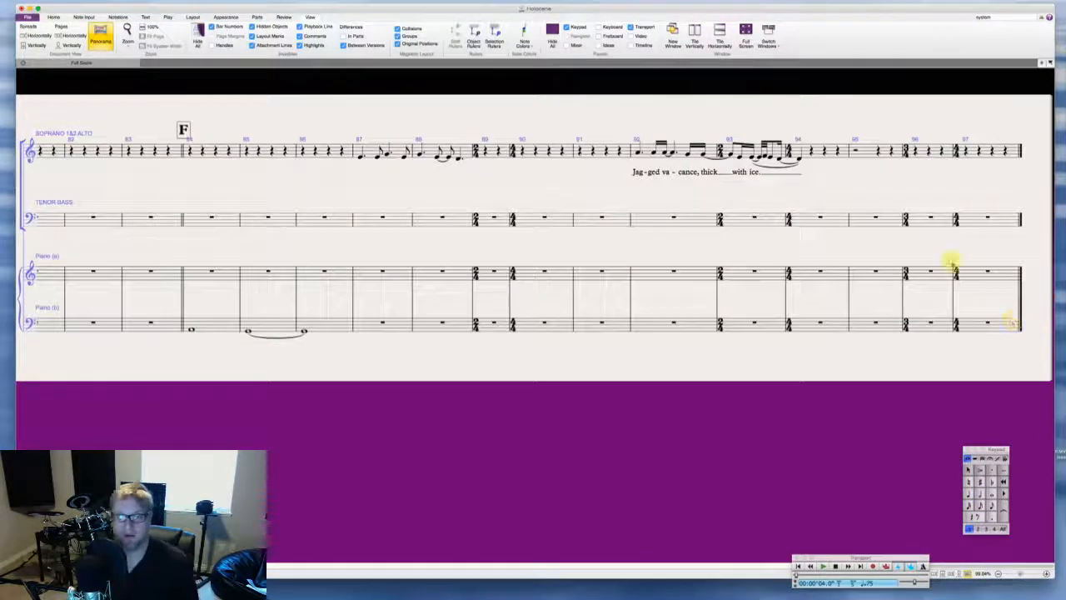
Step: Try to copy the "And I could see for miles, miles, miles" phrase from bars 66–68 of the Soprano/Alto staff to bar 96
key(super+z)
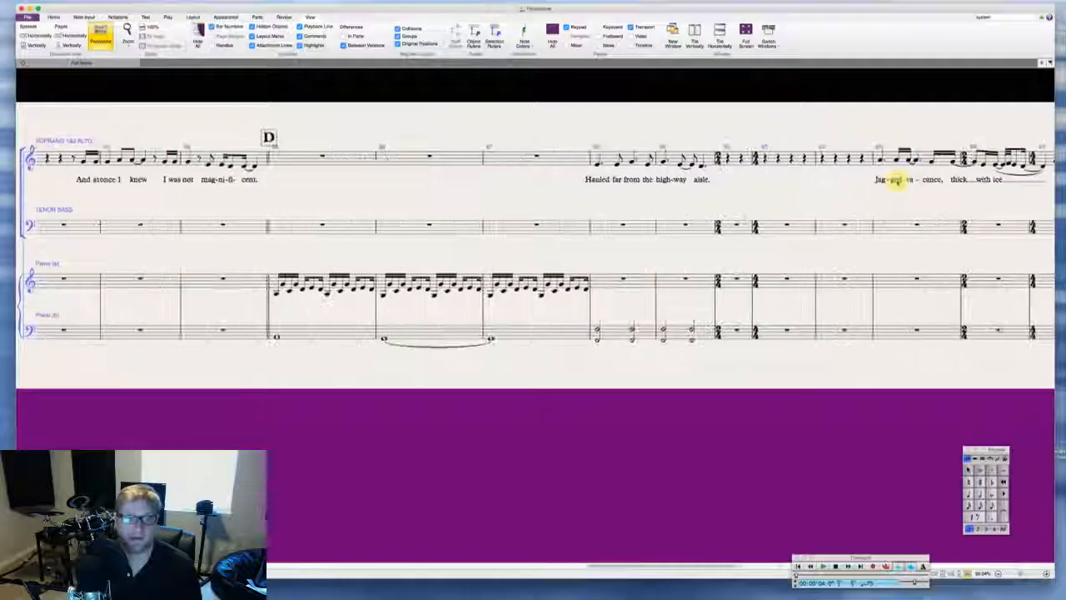
click(820, 154)
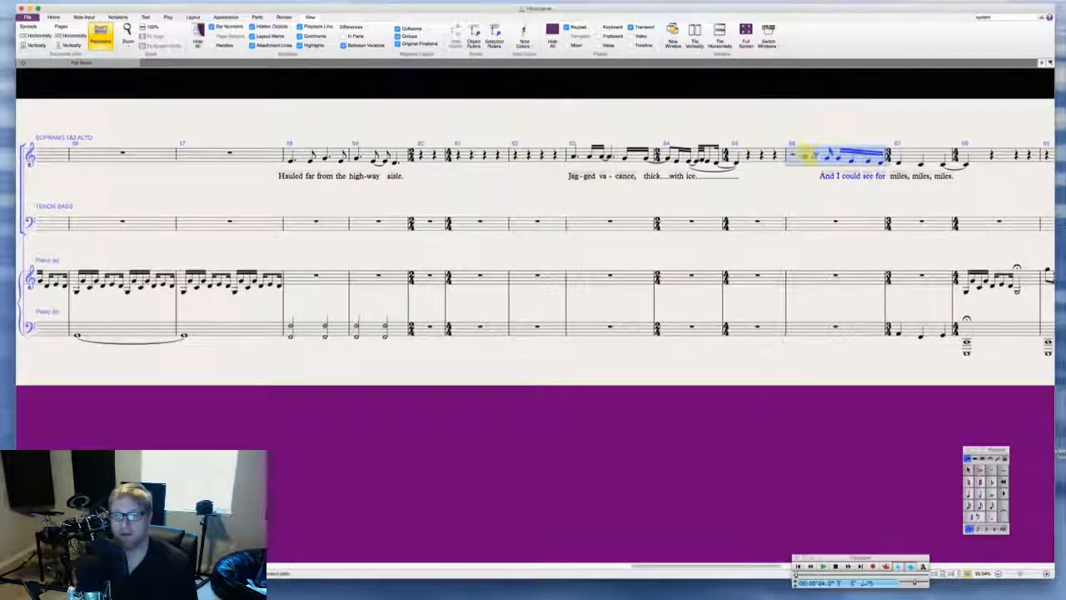
key(Delete)
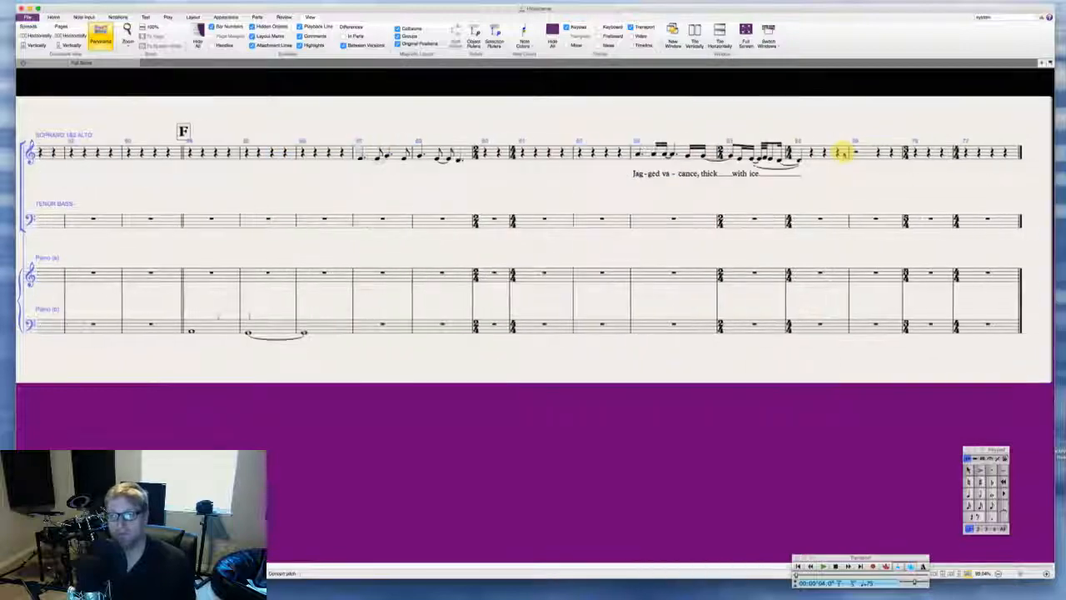
key(super+z)
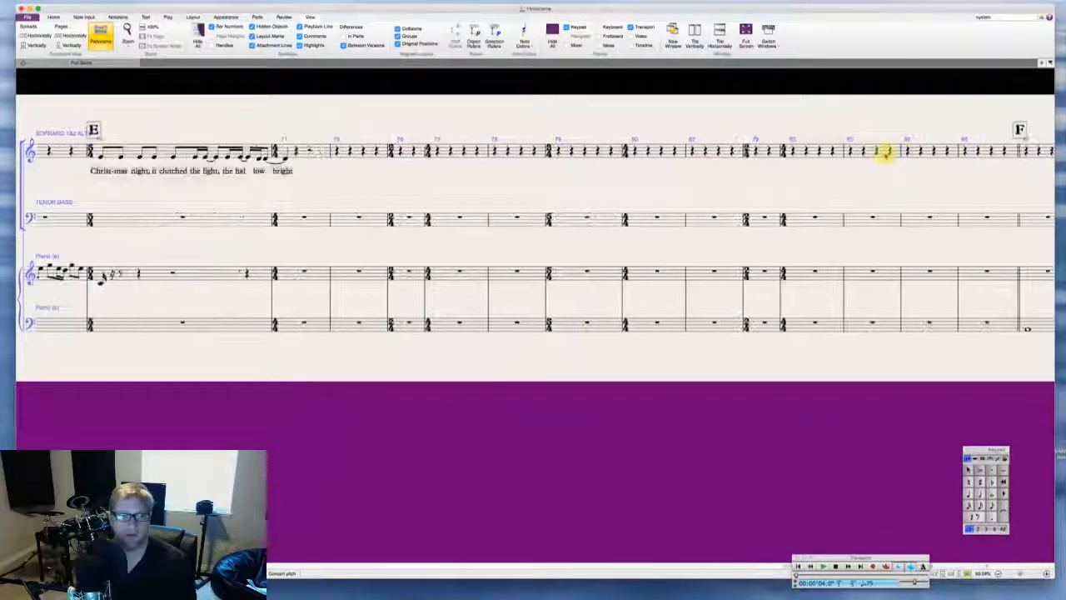
scroll(884, 151, right, 15)
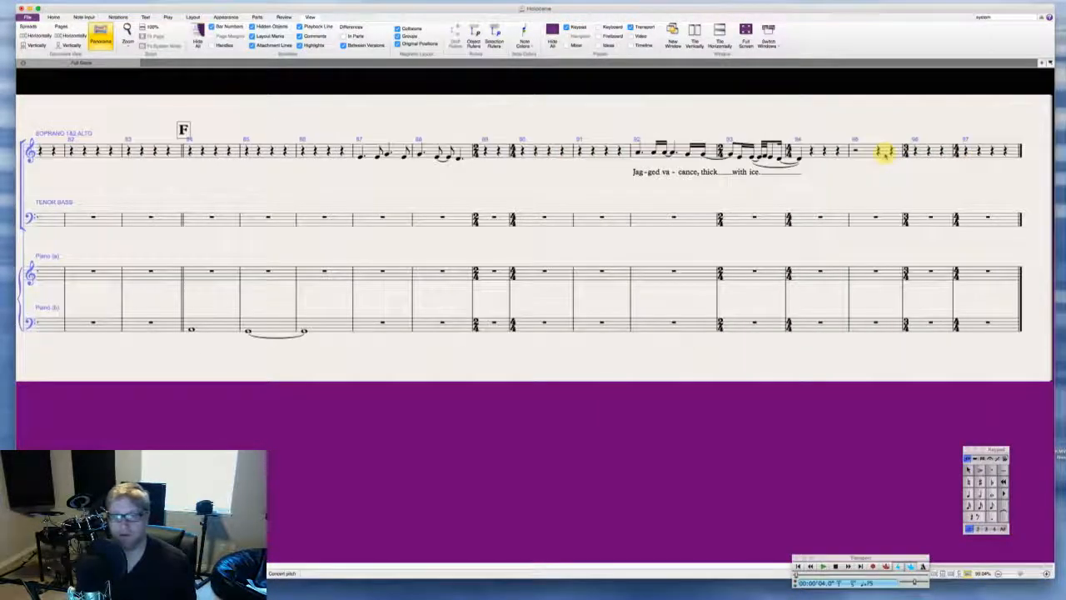
alt+click(915, 153)
click(948, 151)
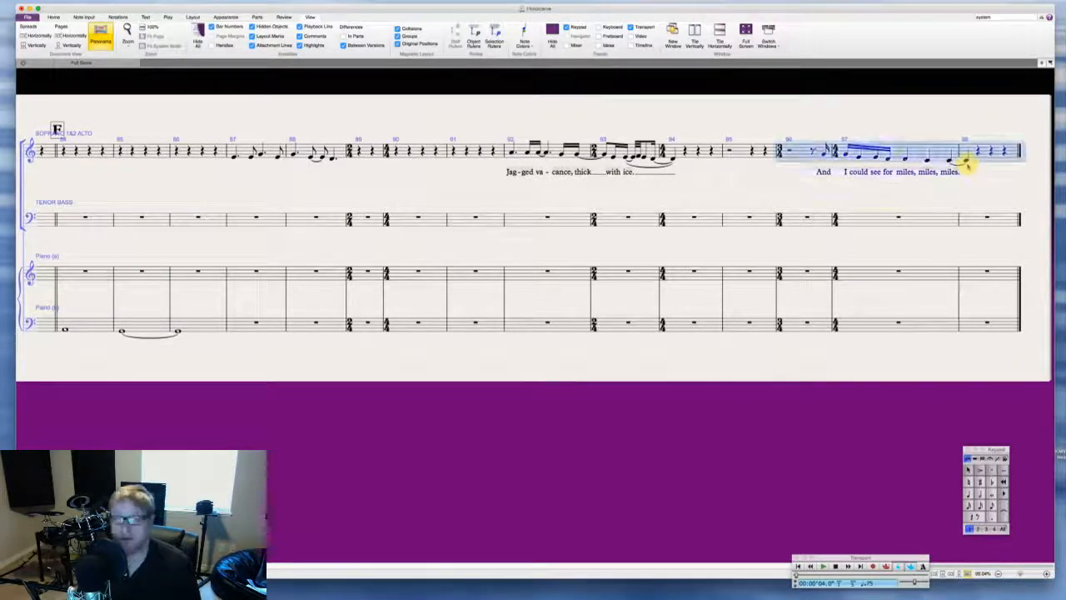
key(super+z)
Step: Copy the "And I could see for miles, miles, miles" phrase with its lyrics from bars 66–68 of the Soprano/Alto staff to bar 95
scroll(628, 172, right, 20)
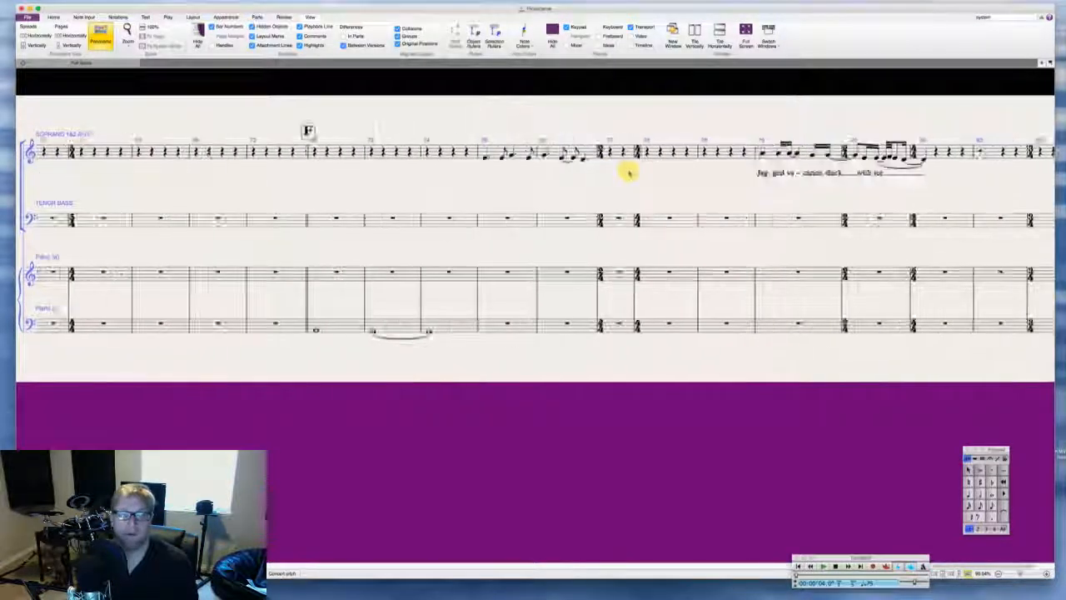
alt+click(855, 153)
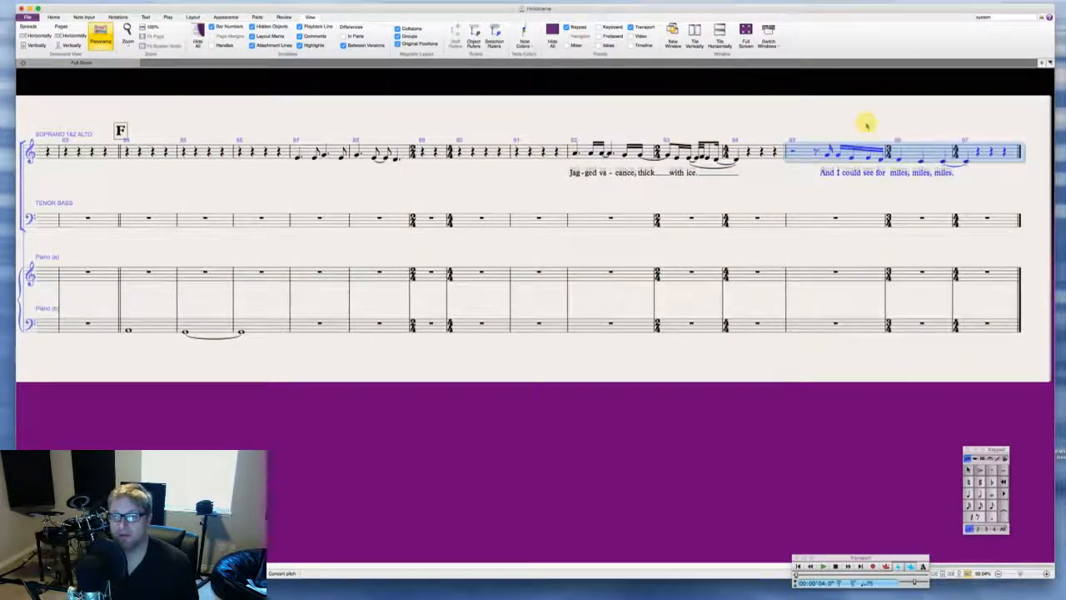
click(884, 127)
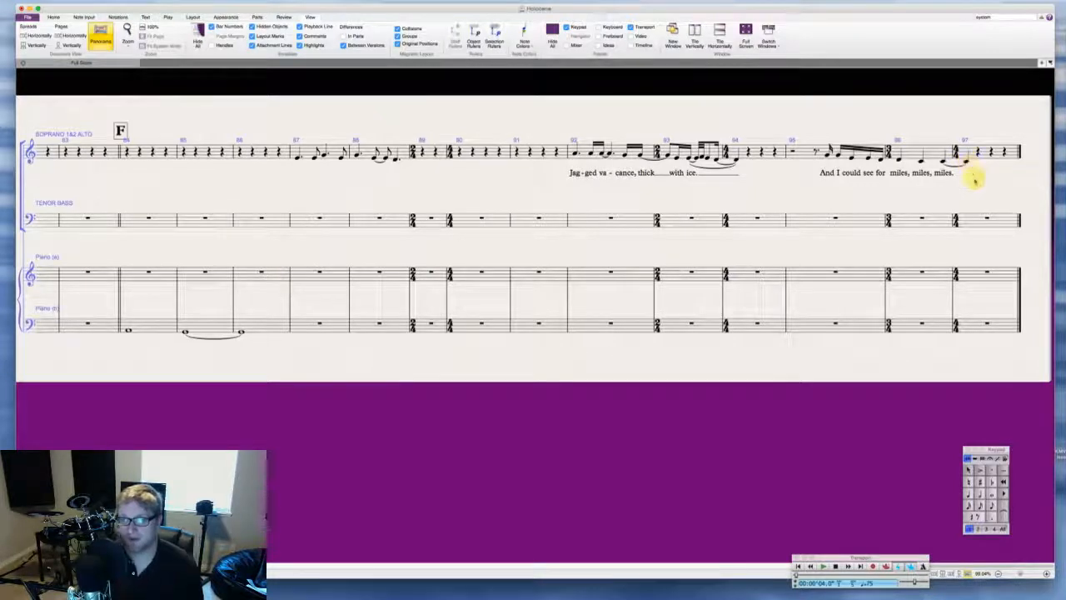
Step: Add an Am chord symbol above the piano's treble staff at the start of bar 4
scroll(922, 304, left, 20)
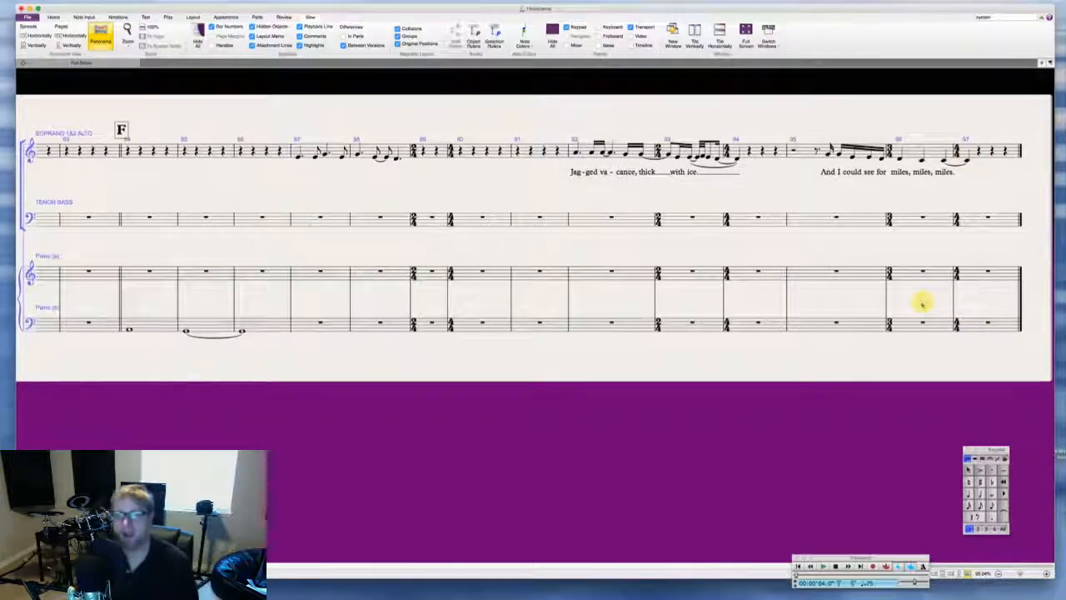
scroll(922, 305, left, 10)
scroll(922, 305, right, 20)
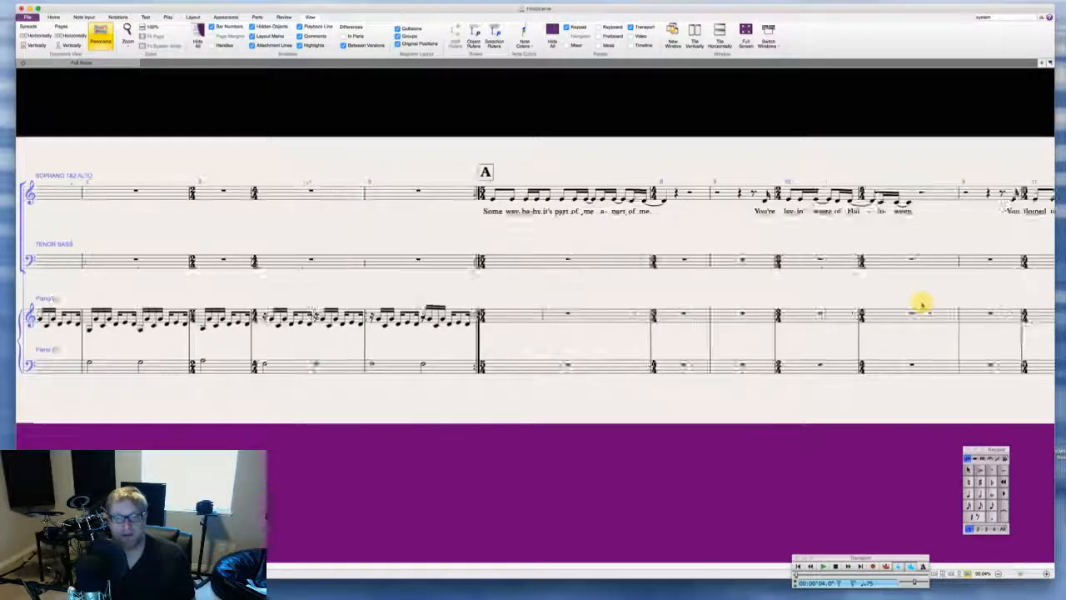
scroll(922, 304, left, 20)
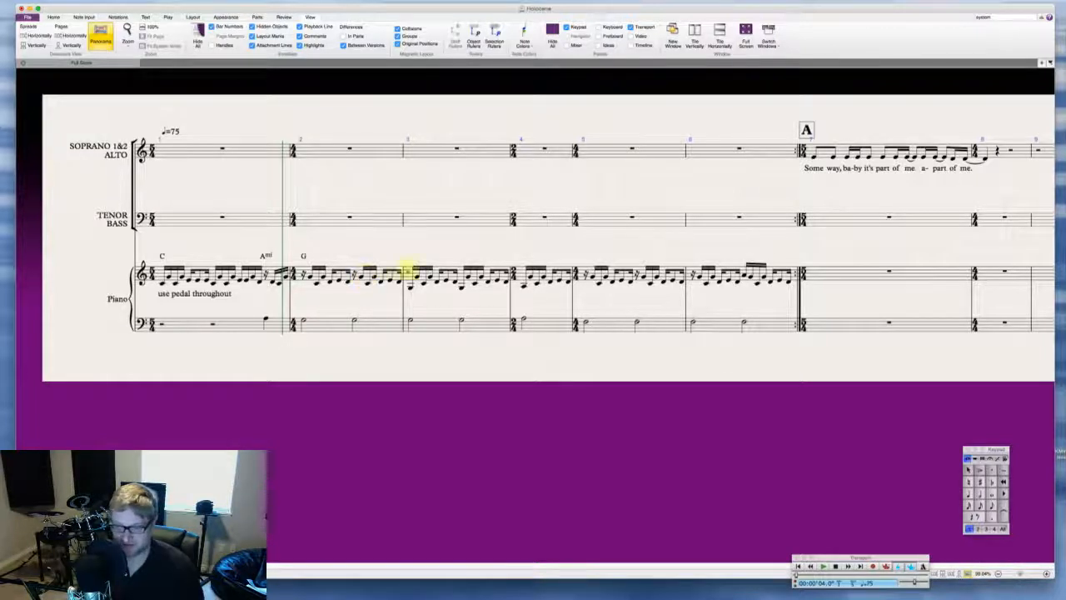
click(524, 287)
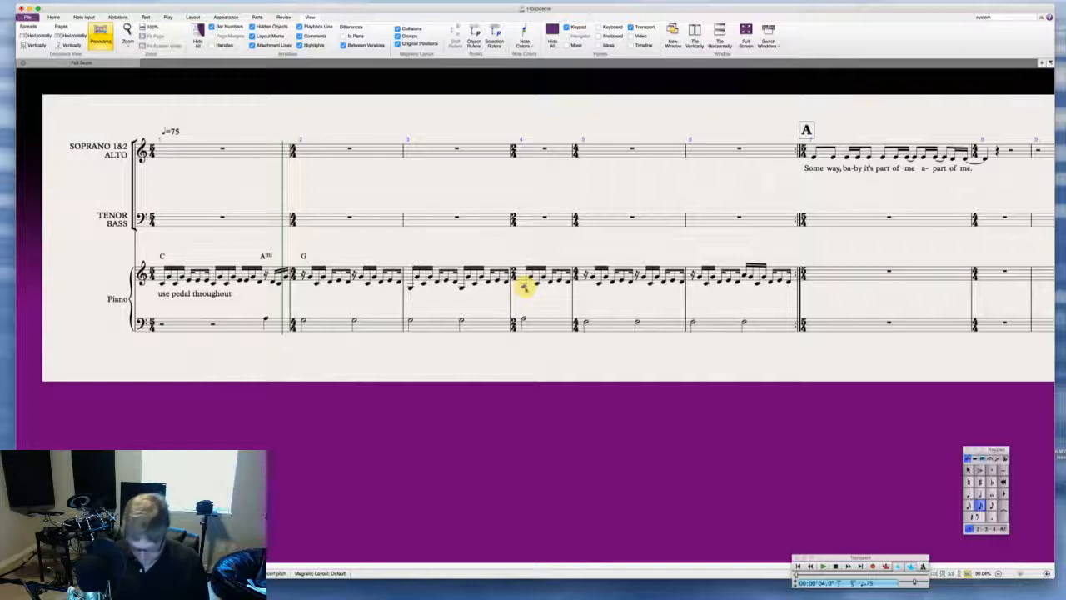
key(Escape)
text(Am)
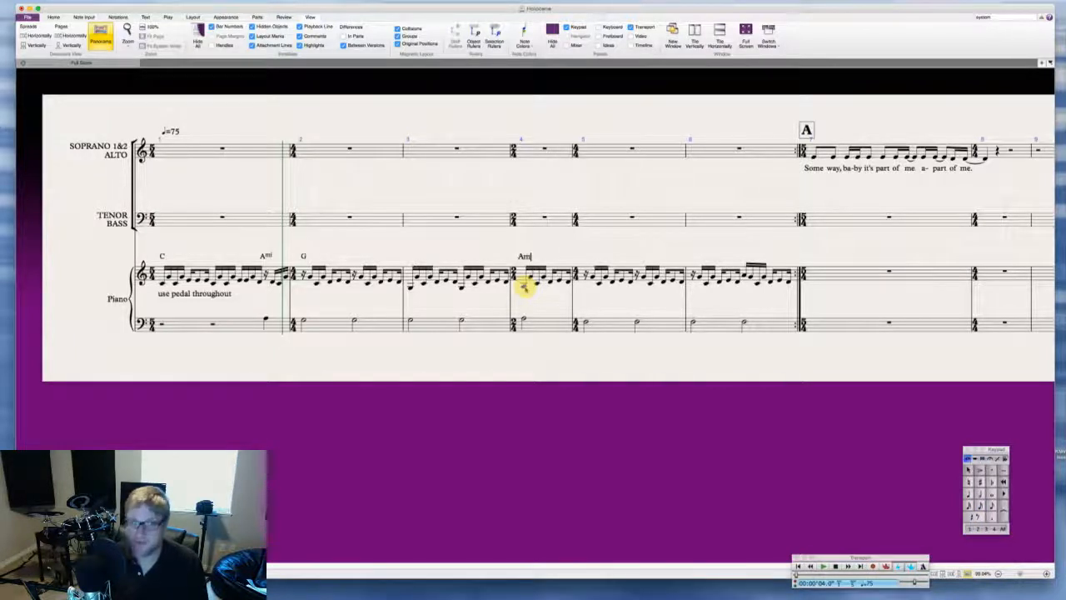
key(Escape)
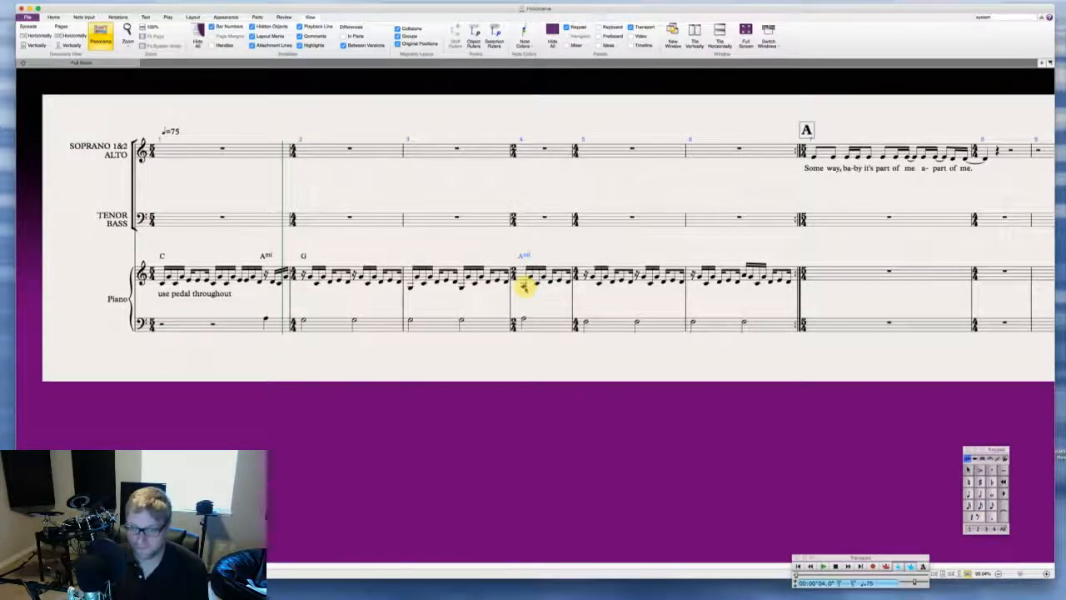
key(space)
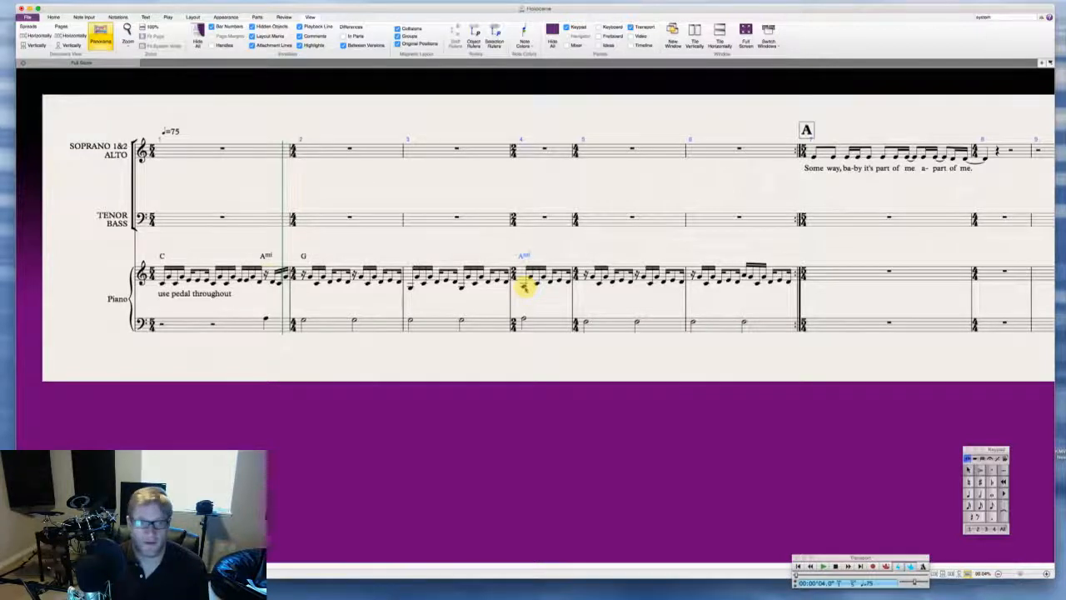
Step: Change the piano's chord symbols to Am11 at the end of bar 1, Gsus4 in bar 2 and Am11 in bar 4
click(162, 256)
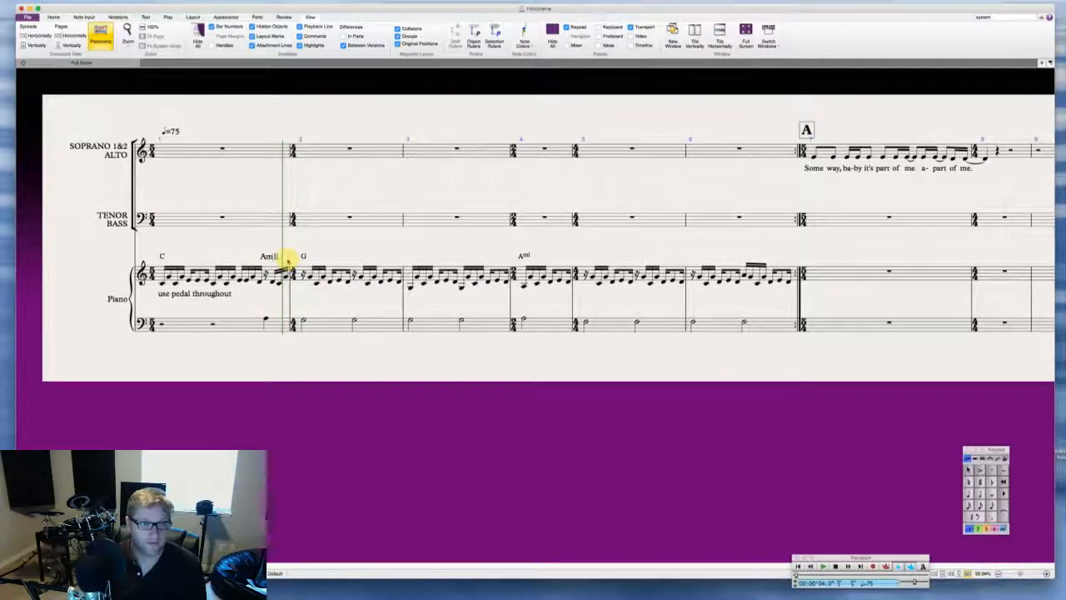
key(Escape)
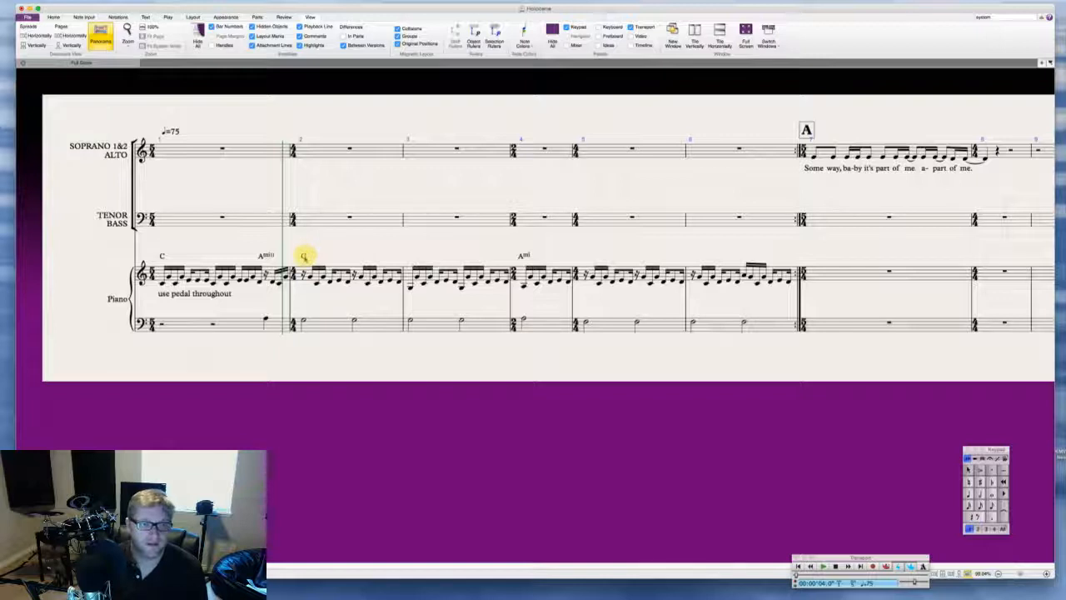
double_click(304, 257)
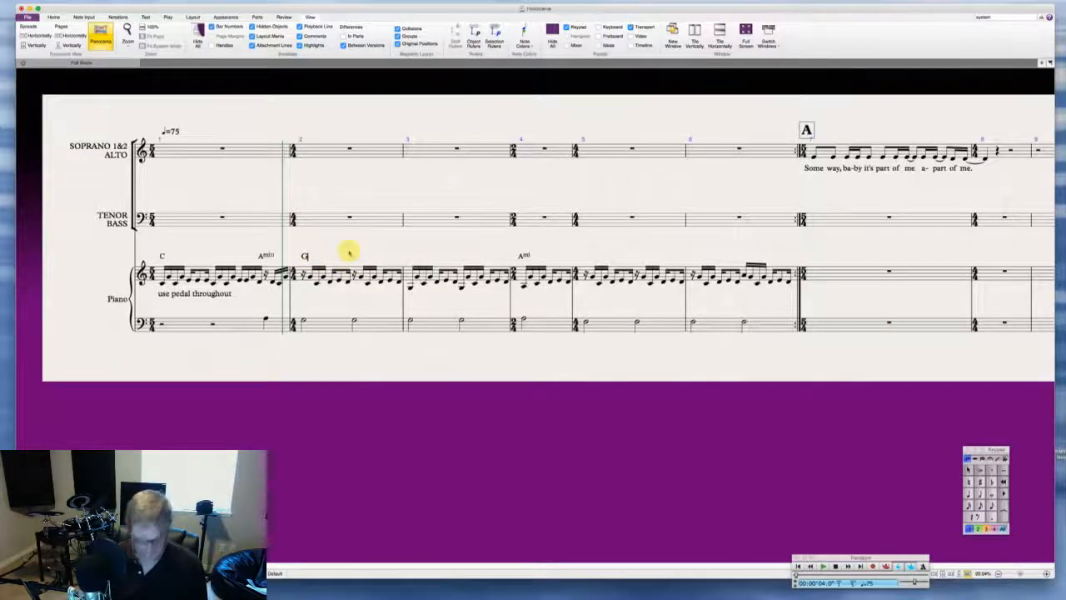
key(Escape)
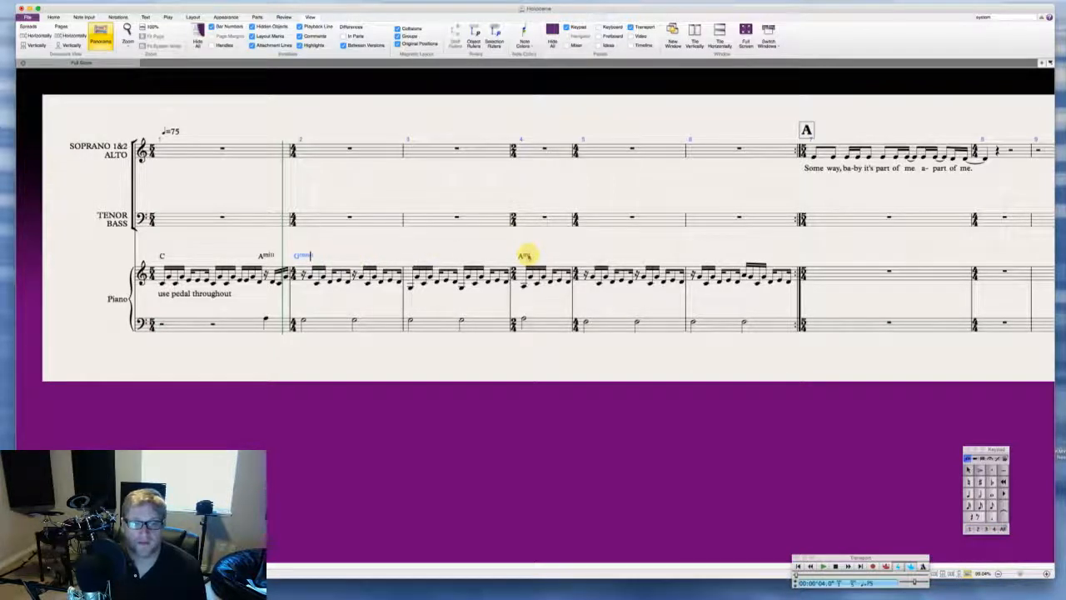
double_click(524, 256)
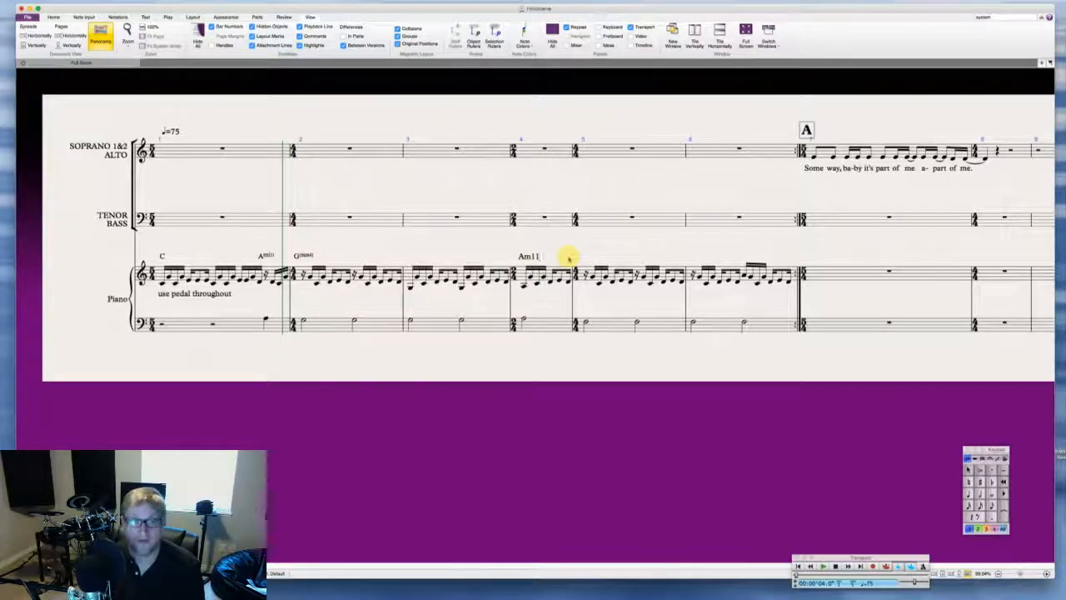
key(Escape)
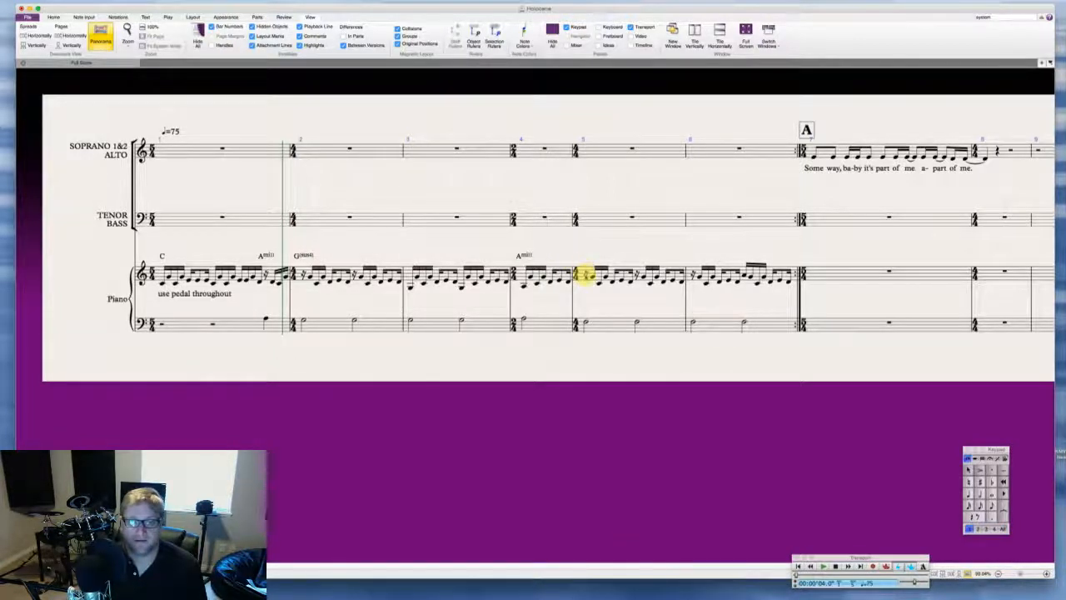
Step: Add an FMaj13 chord symbol above the piano's treble staff at the start of bar 5
click(586, 274)
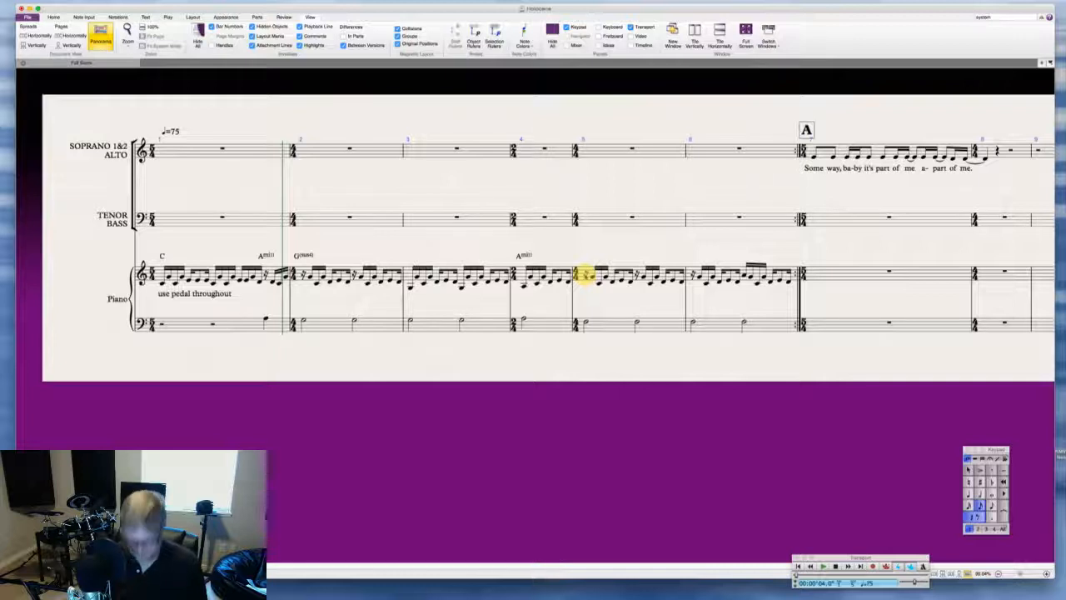
key(shift+q)
text(FMa)
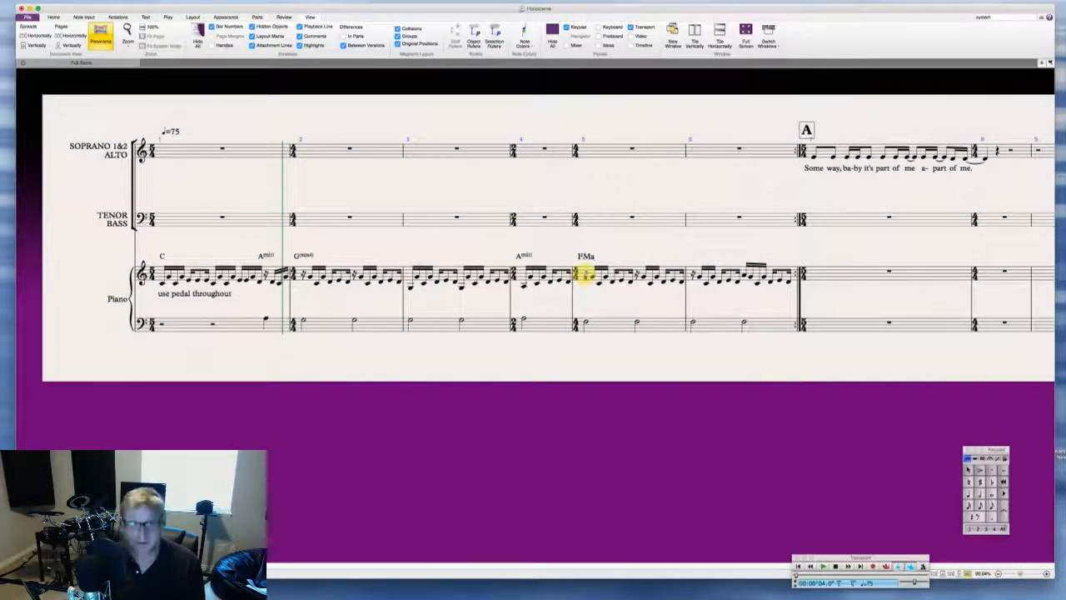
text(j9)
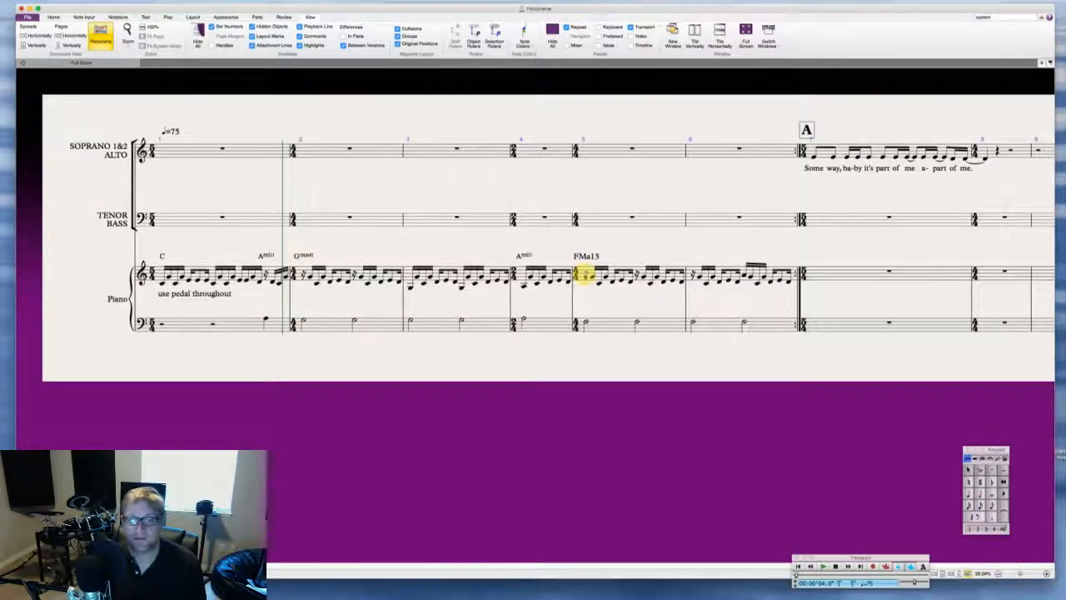
key(Escape)
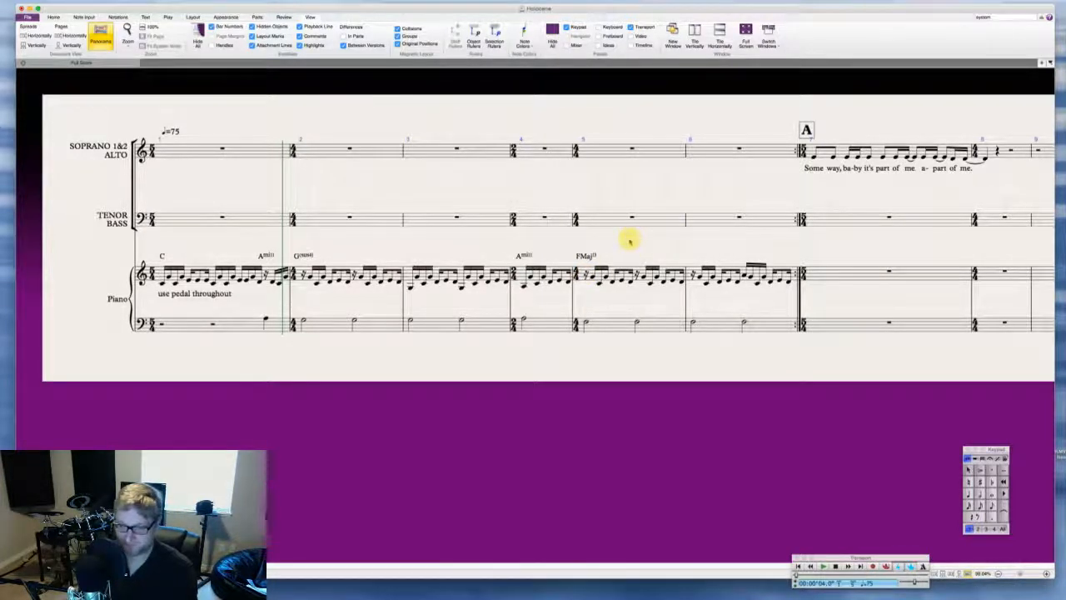
Step: Copy only the chord symbols from the piano's treble staff in bars 1–6 to bar 7 at rehearsal mark A
scroll(629, 241, right, 5)
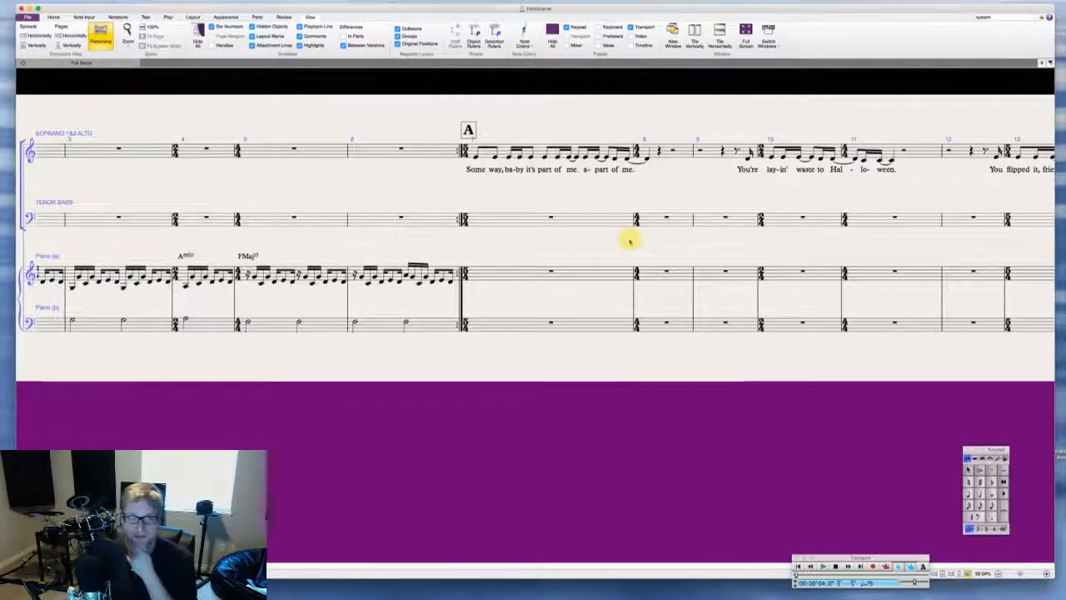
scroll(629, 241, left, 10)
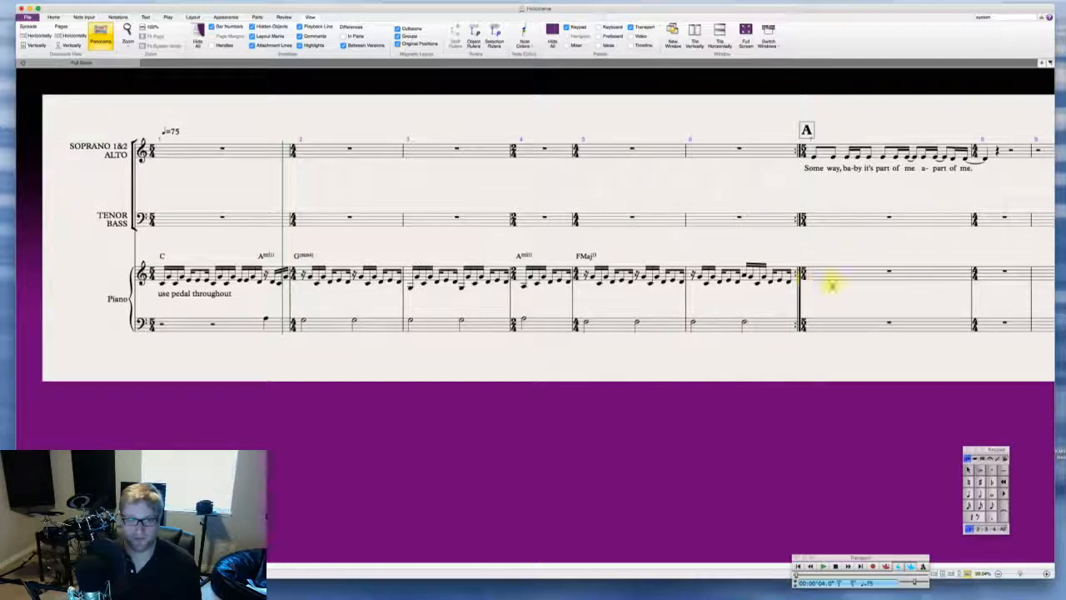
click(771, 318)
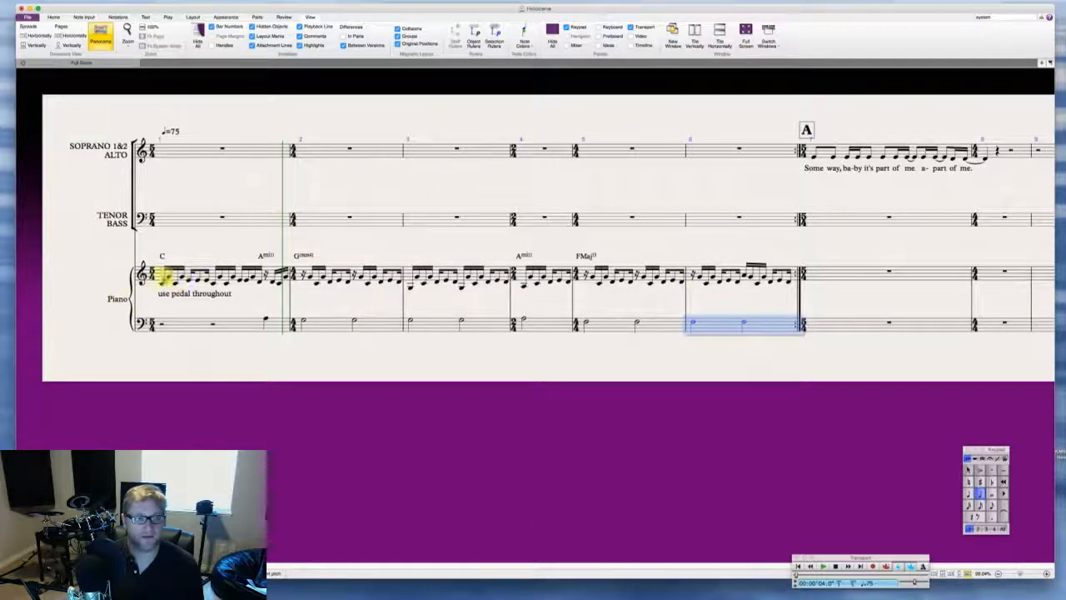
key(Escape)
shift+click(773, 274)
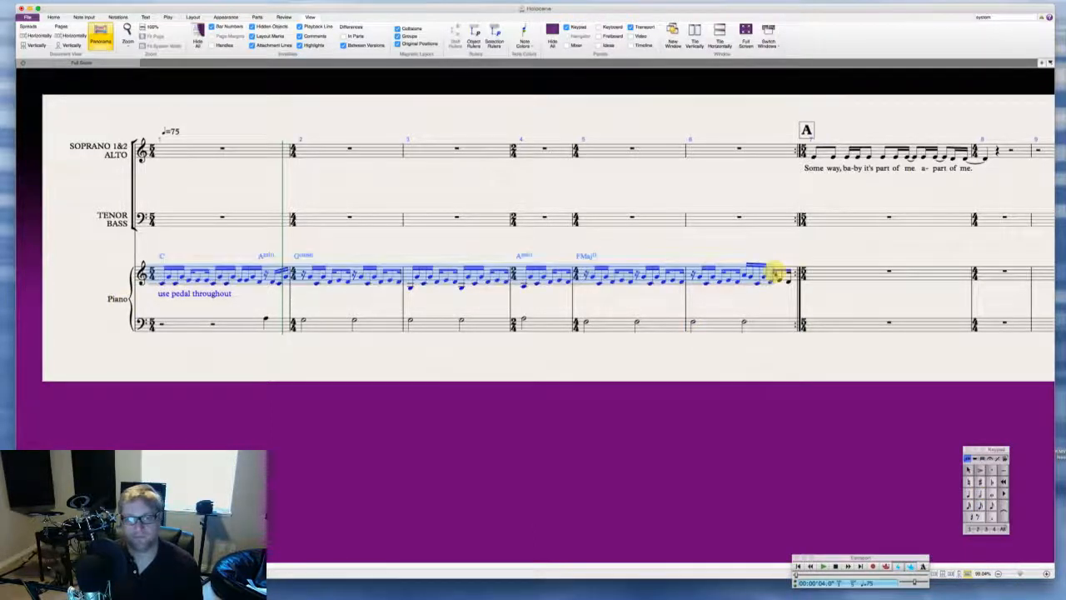
shift+click(796, 276)
click(787, 278)
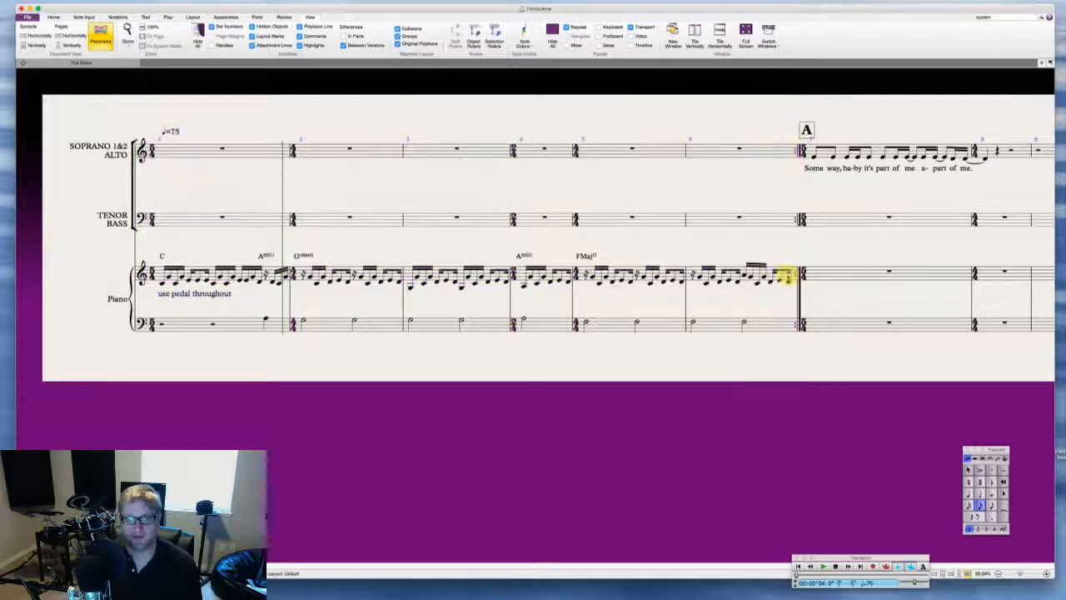
click(784, 278)
shift+click(167, 273)
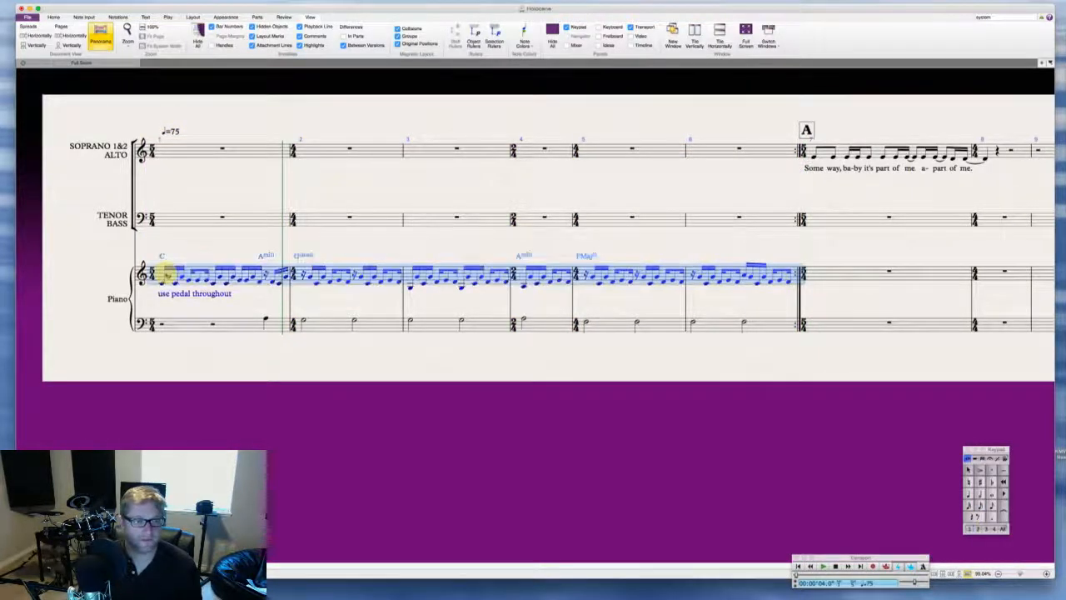
key(Escape)
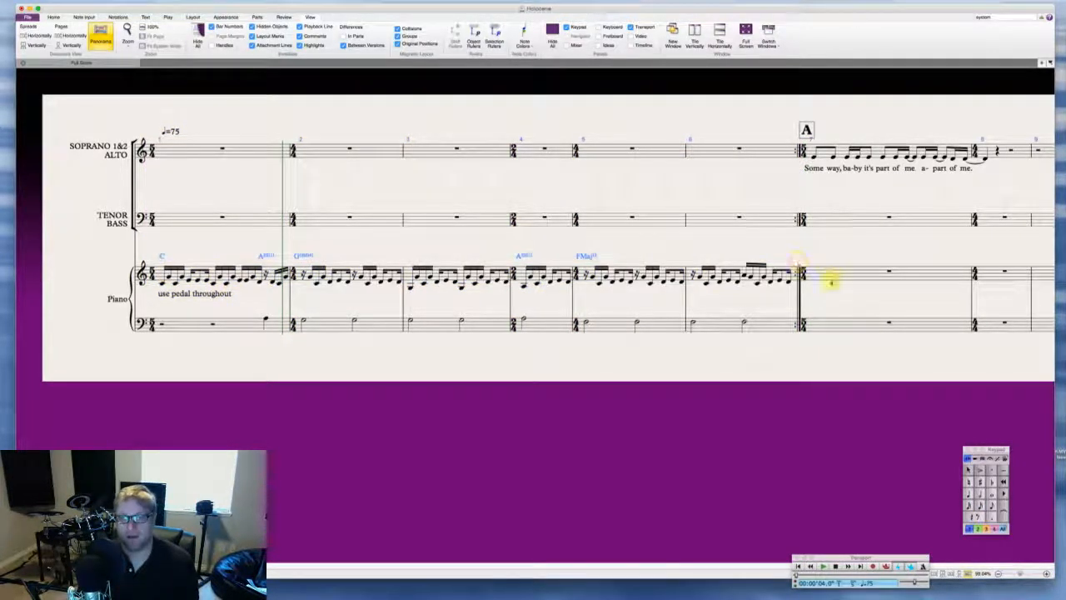
alt+click(812, 272)
scroll(747, 245, right, 10)
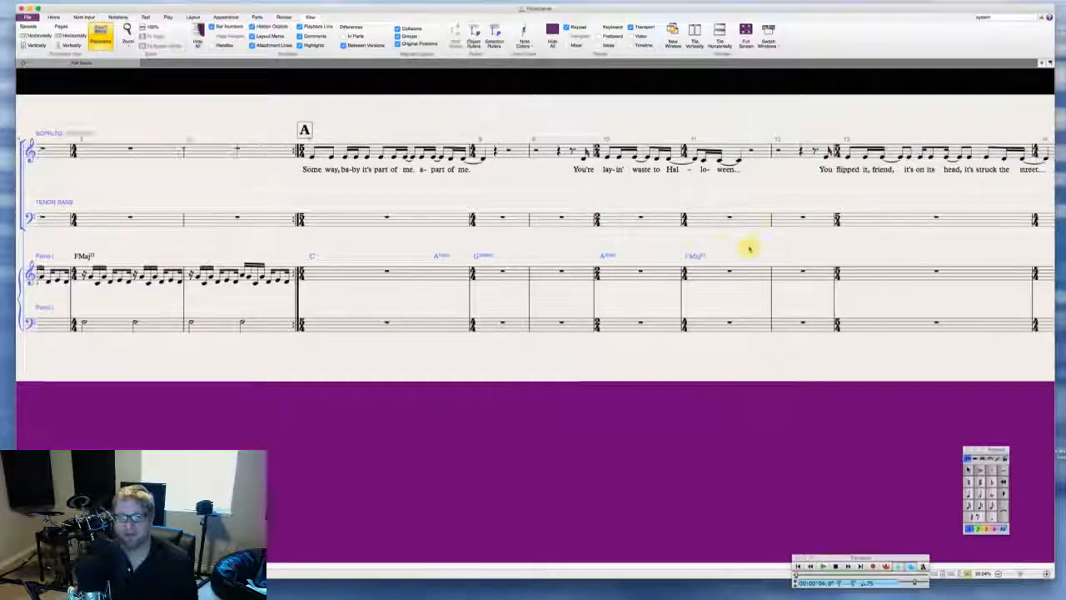
scroll(675, 247, left, 2)
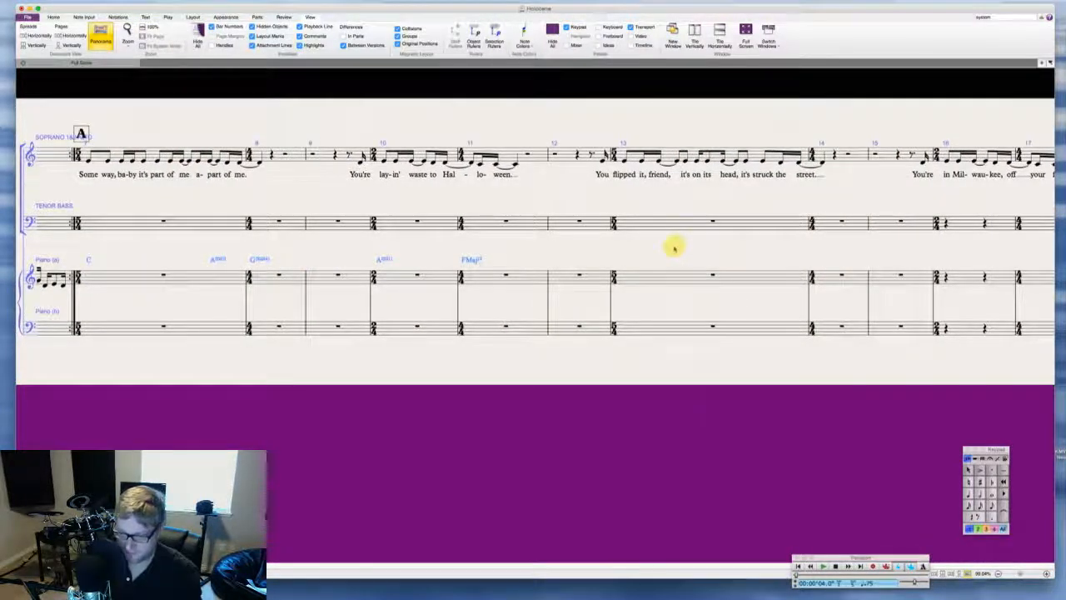
Step: Paste a copy of the chord symbols from rehearsal mark A above the piano's treble staff starting at bar 13
alt+click(624, 275)
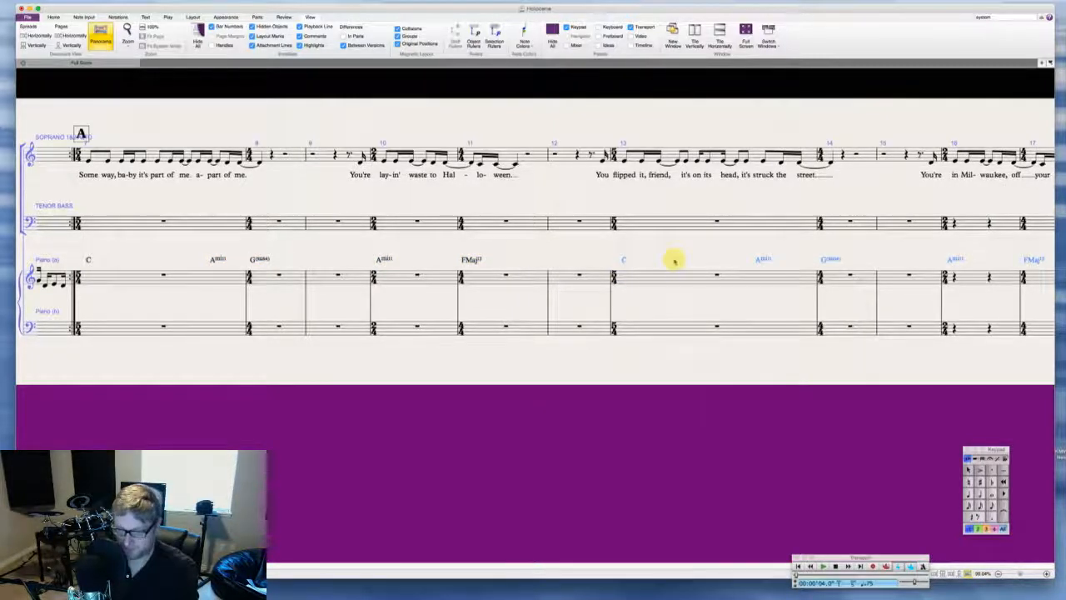
scroll(674, 261, right, 10)
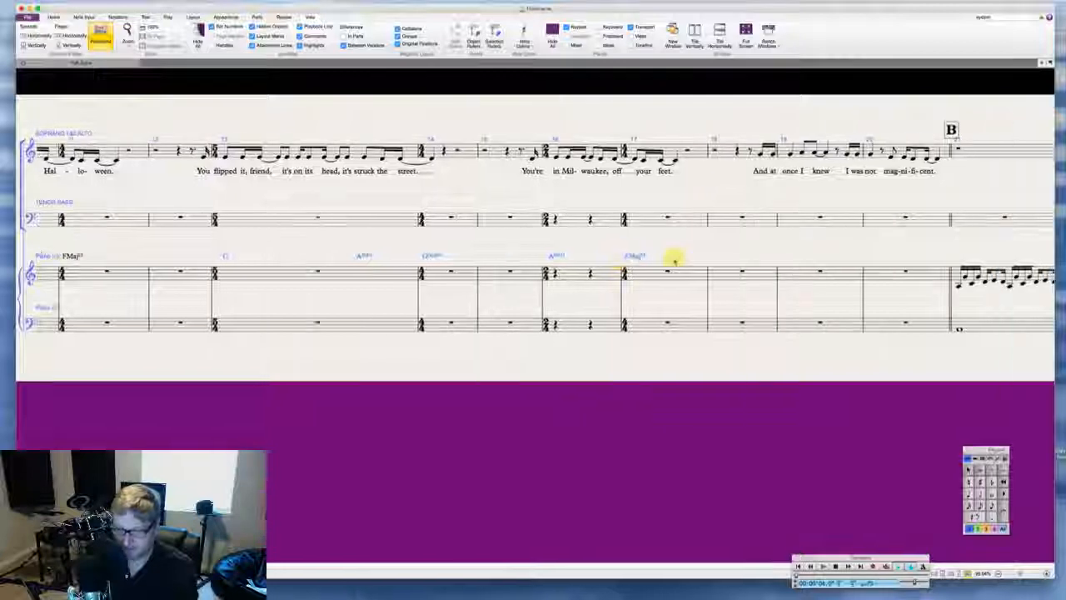
scroll(675, 260, right, 5)
key(Escape)
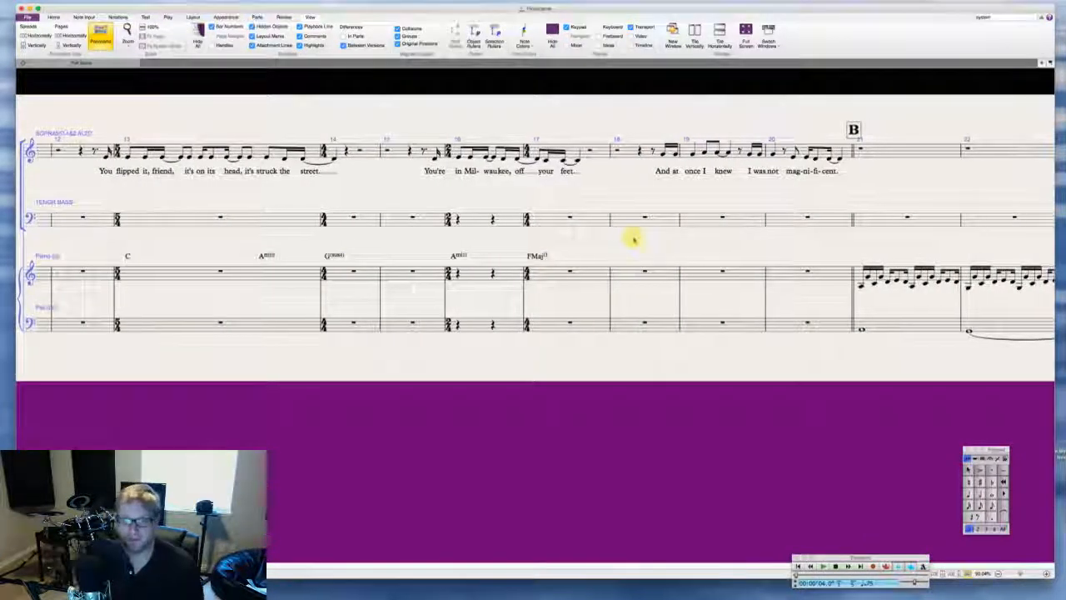
Step: Add an Ami11 chord symbol above the piano's treble staff at the start of bar 21, rehearsal mark B
scroll(633, 240, right, 8)
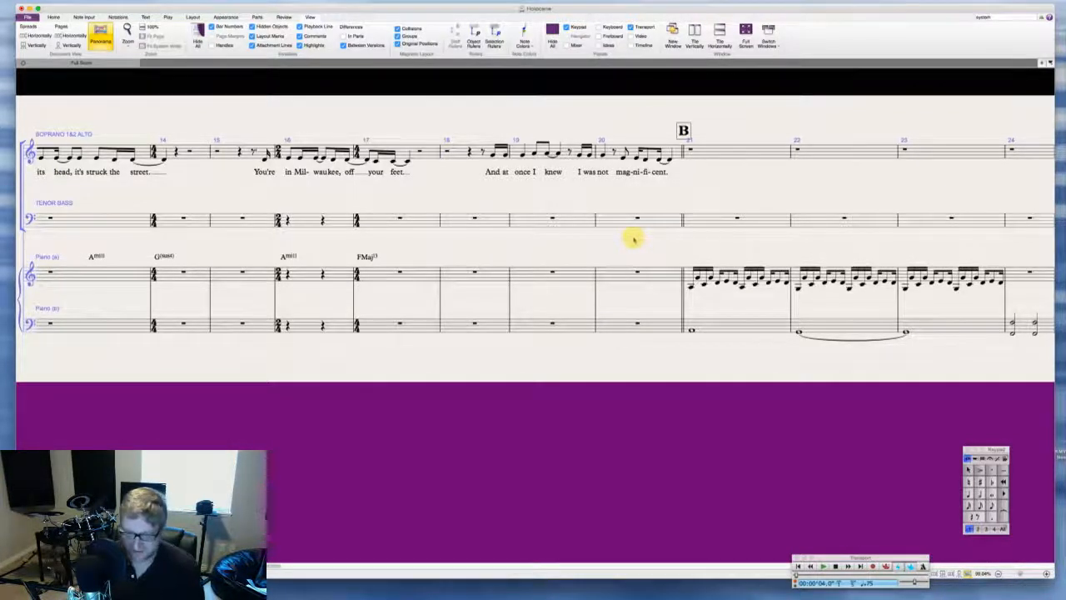
scroll(664, 245, left, 2)
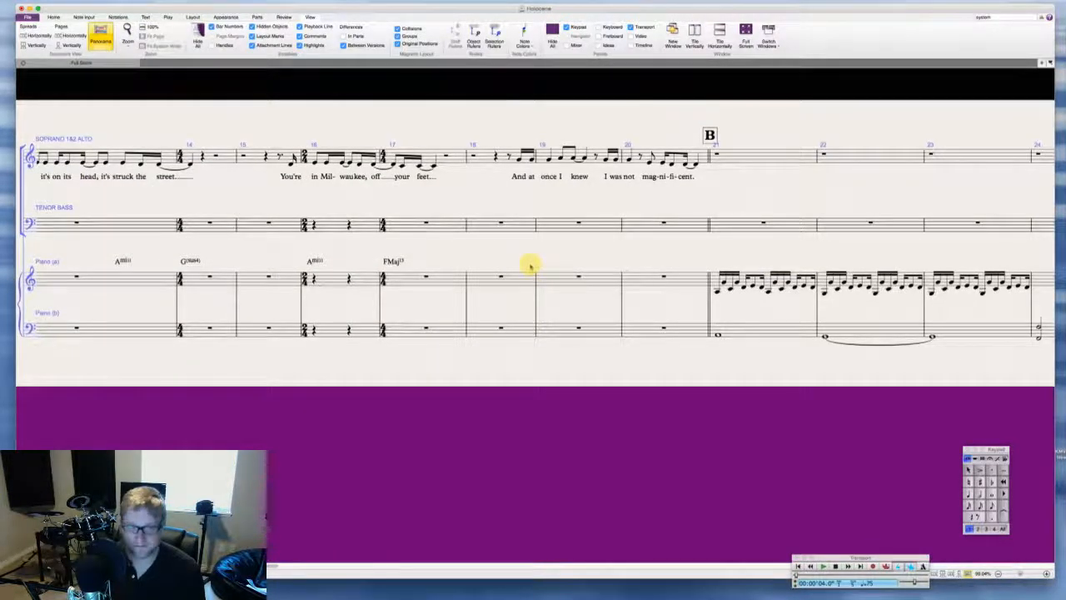
scroll(530, 266, right, 5)
scroll(530, 266, right, 1)
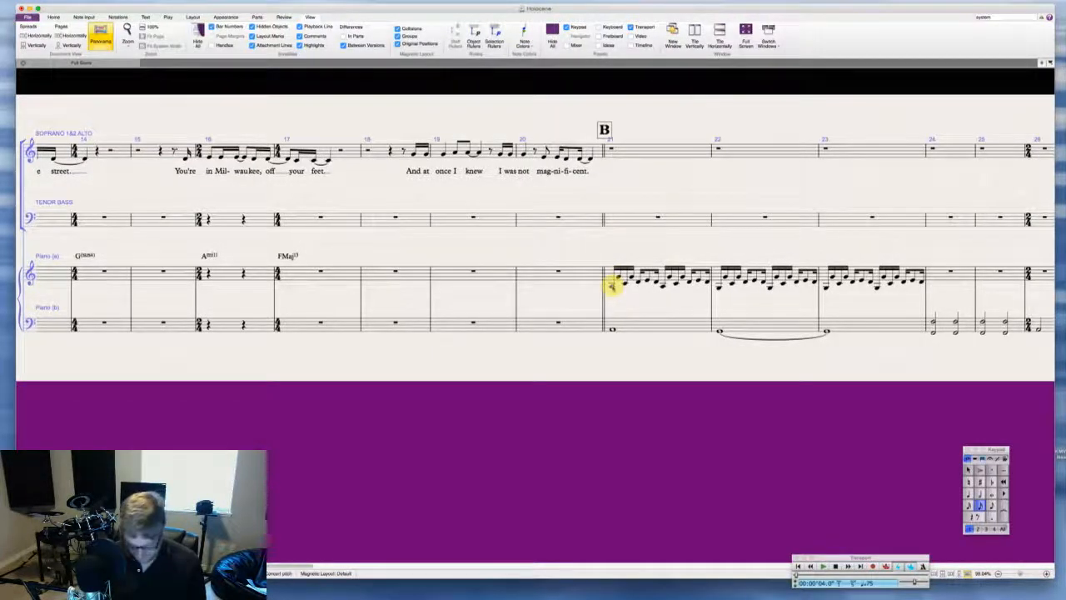
key(ctrl+k)
text(Ami7)
key(Escape)
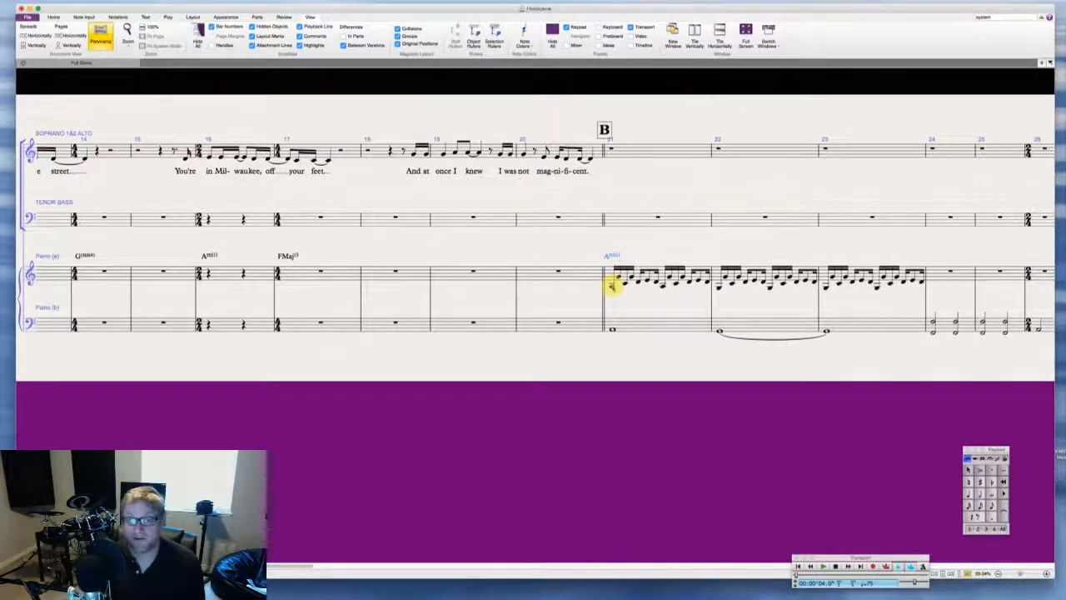
Step: Add piano chord symbols Gsus4 at the start of bar 22 and FMaj13 at the start of bar 24
click(720, 288)
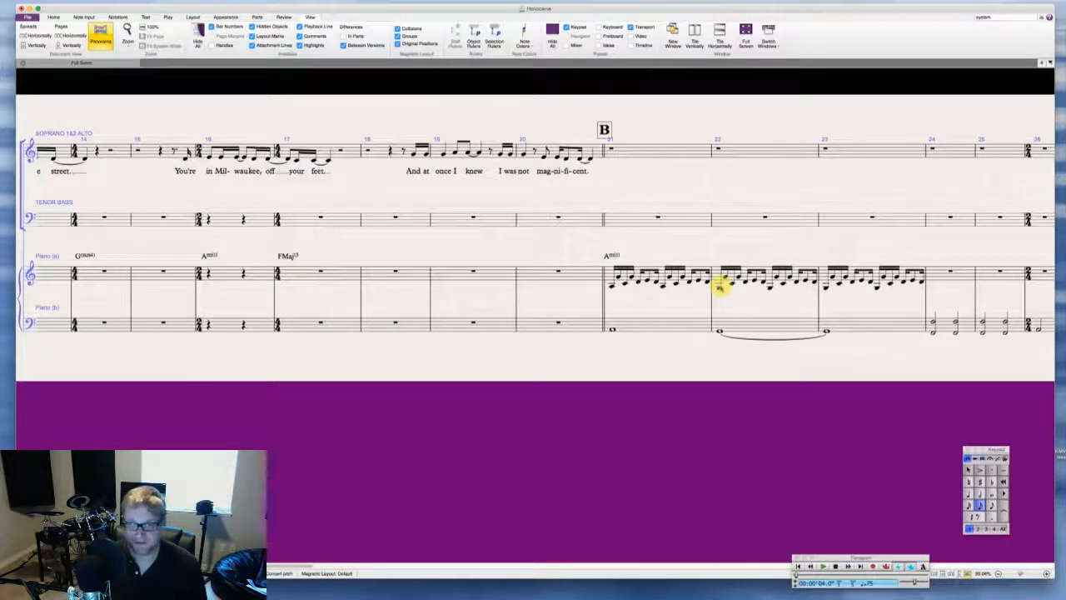
key(super+k)
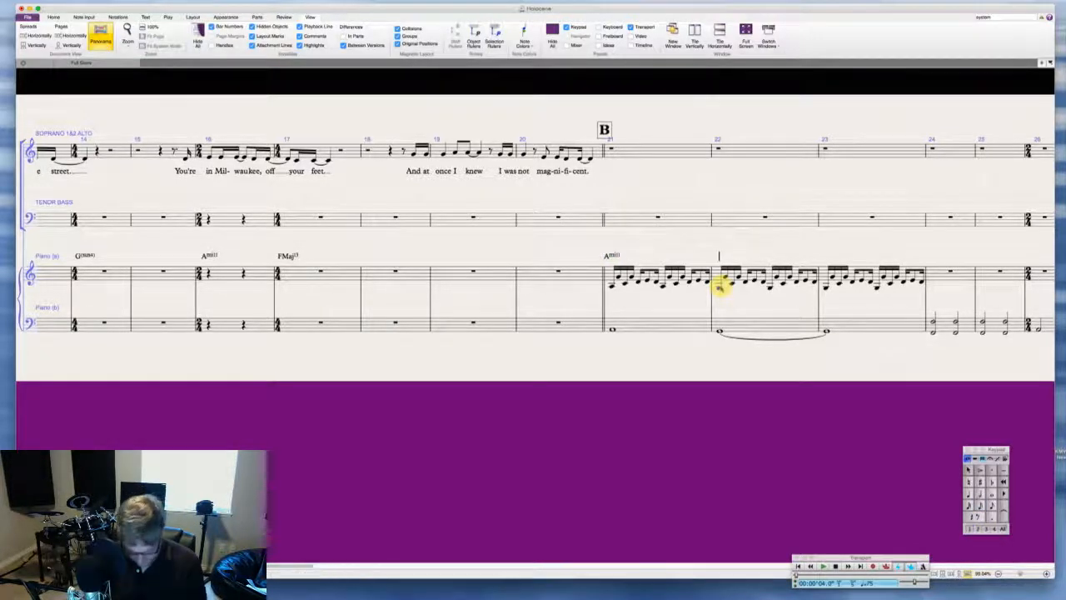
text(Gsus4)
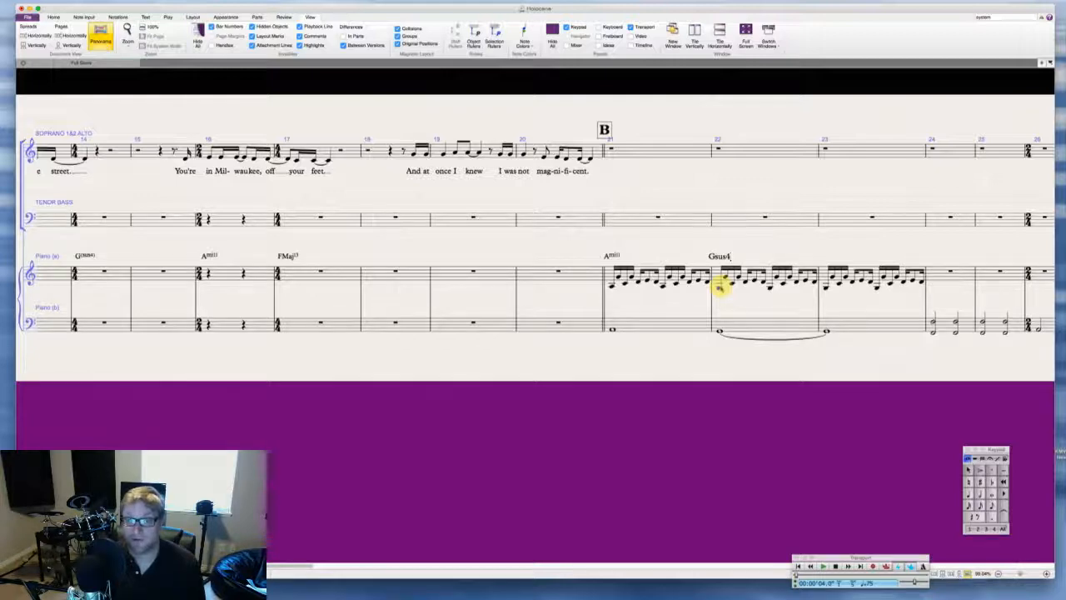
key(space)
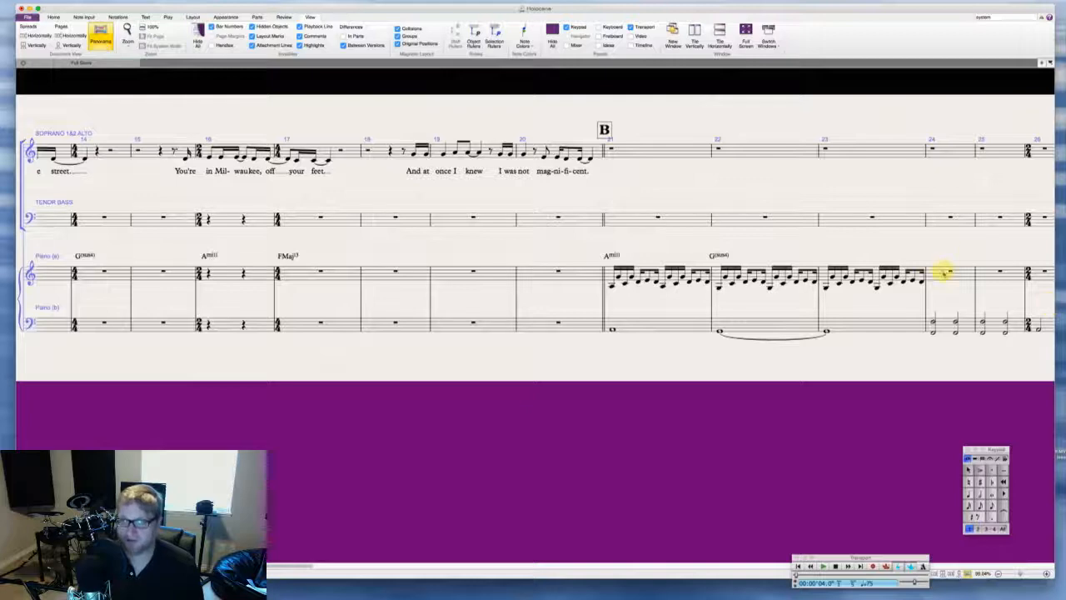
click(934, 277)
key(ctrl+k)
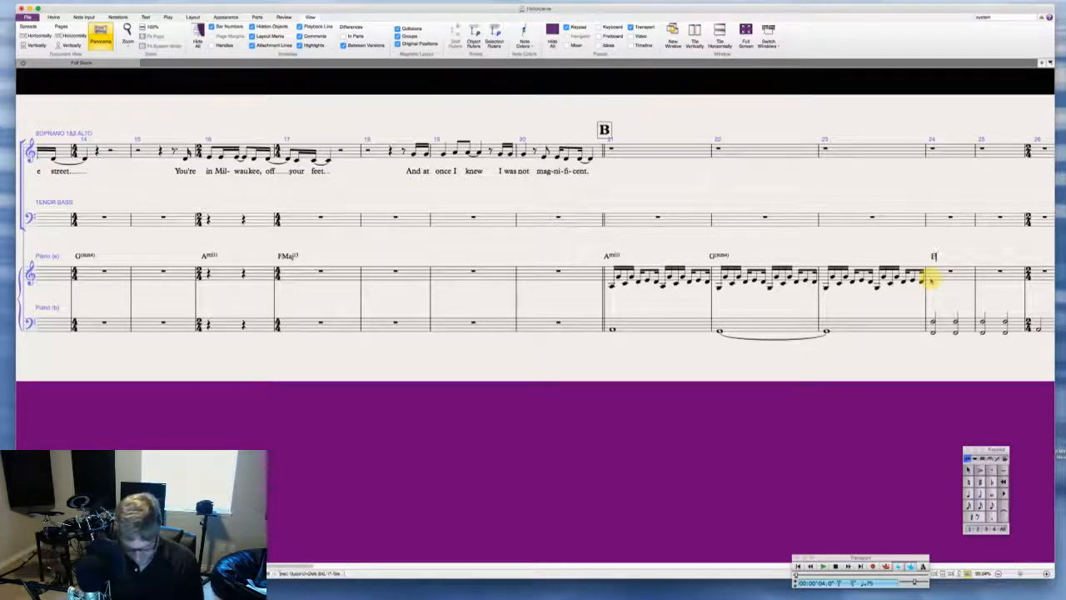
text(FMaj7)
key(Escape)
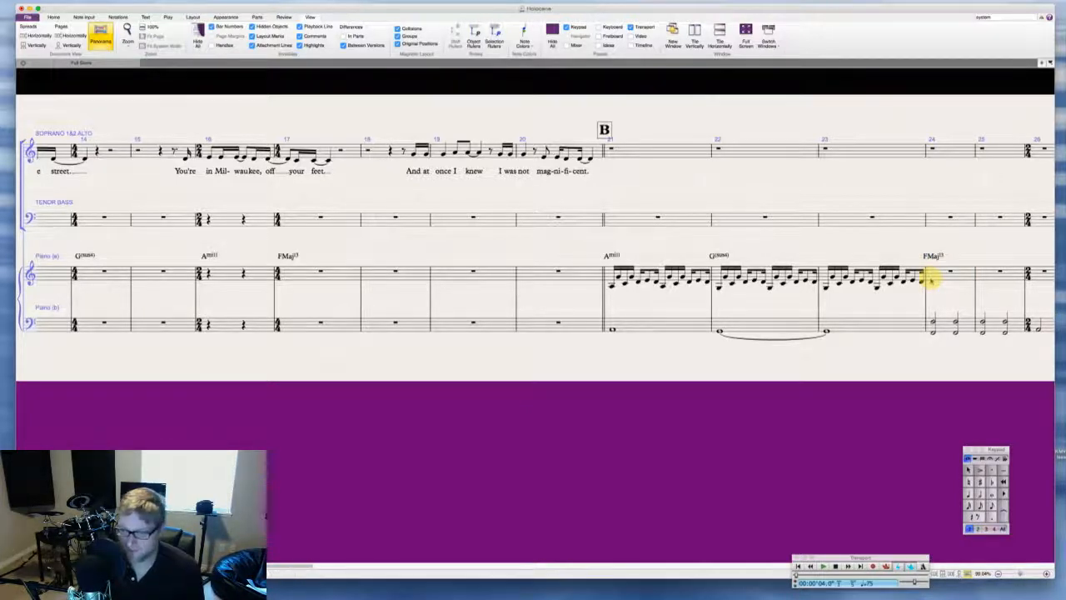
Step: Add piano chord symbols Ami11 at the start of bar 26 and Gsus4 at the start of bar 27
scroll(931, 279, right, 5)
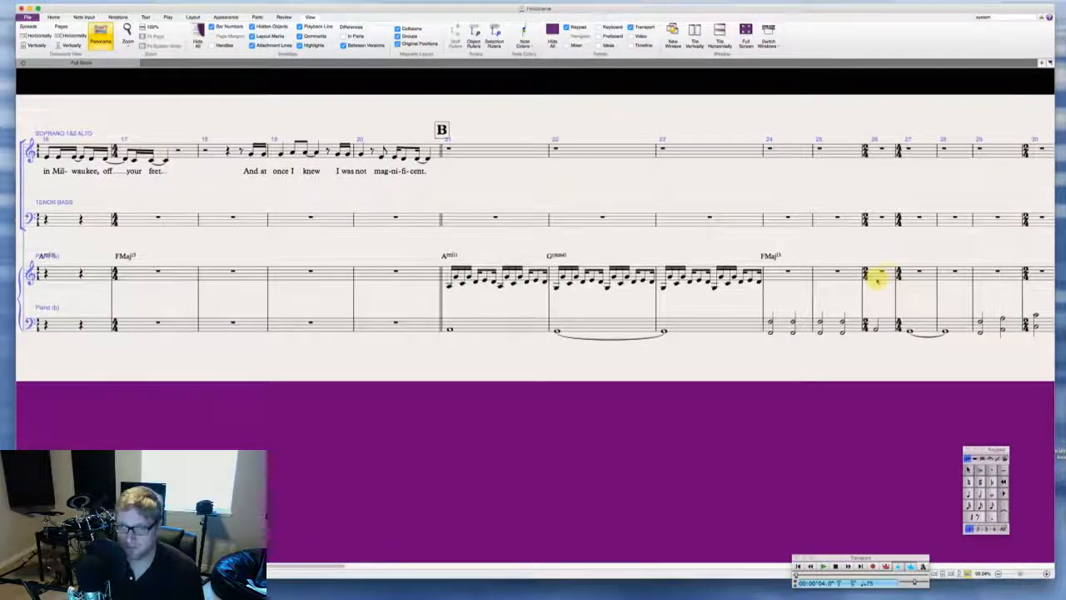
click(879, 277)
key(ctrl+k)
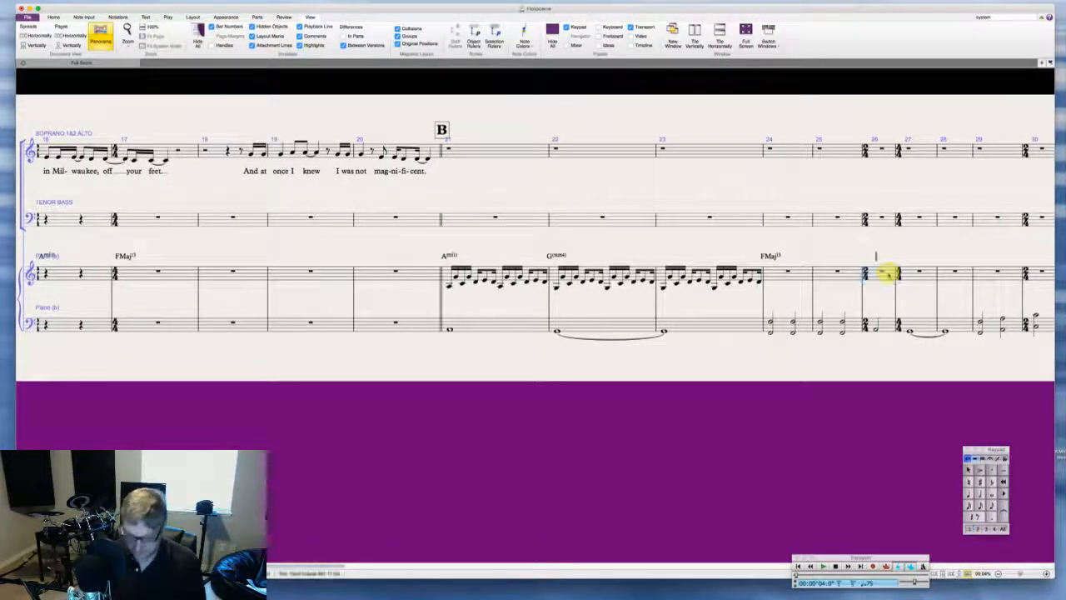
text(Ami11)
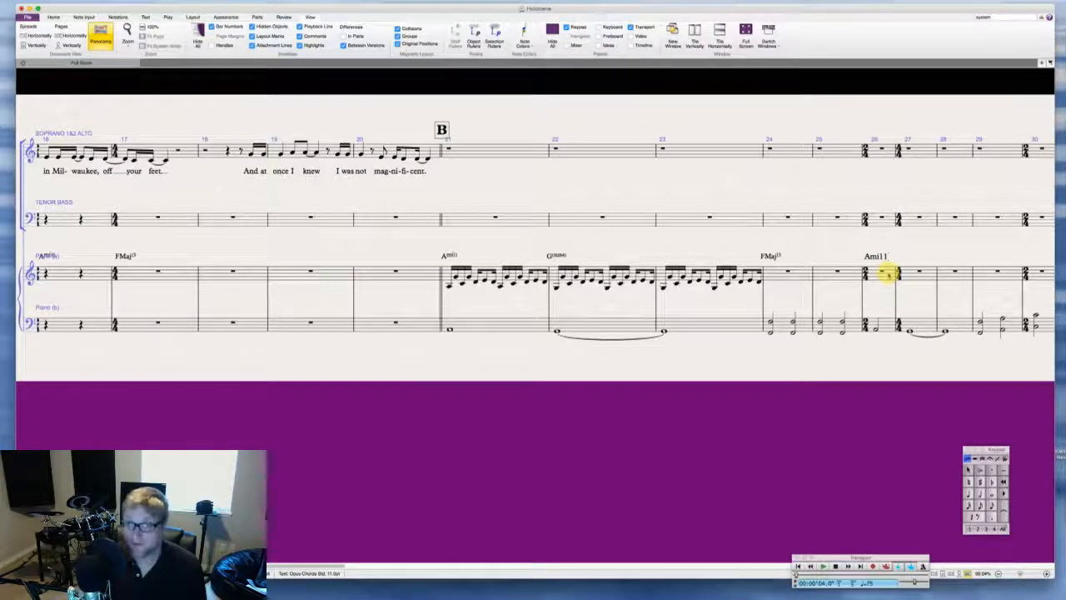
key(space)
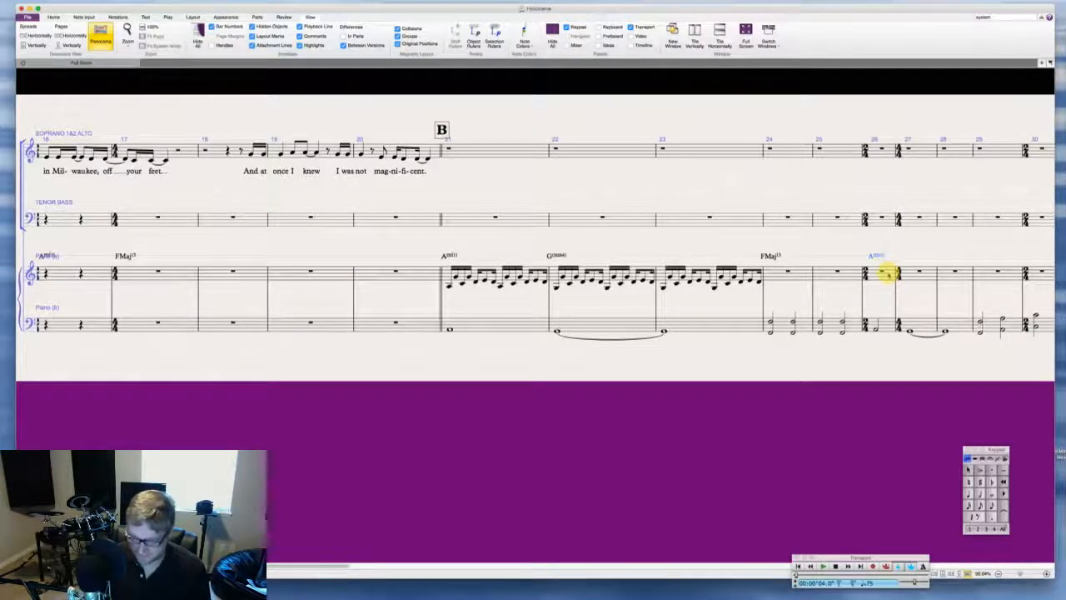
text(G)
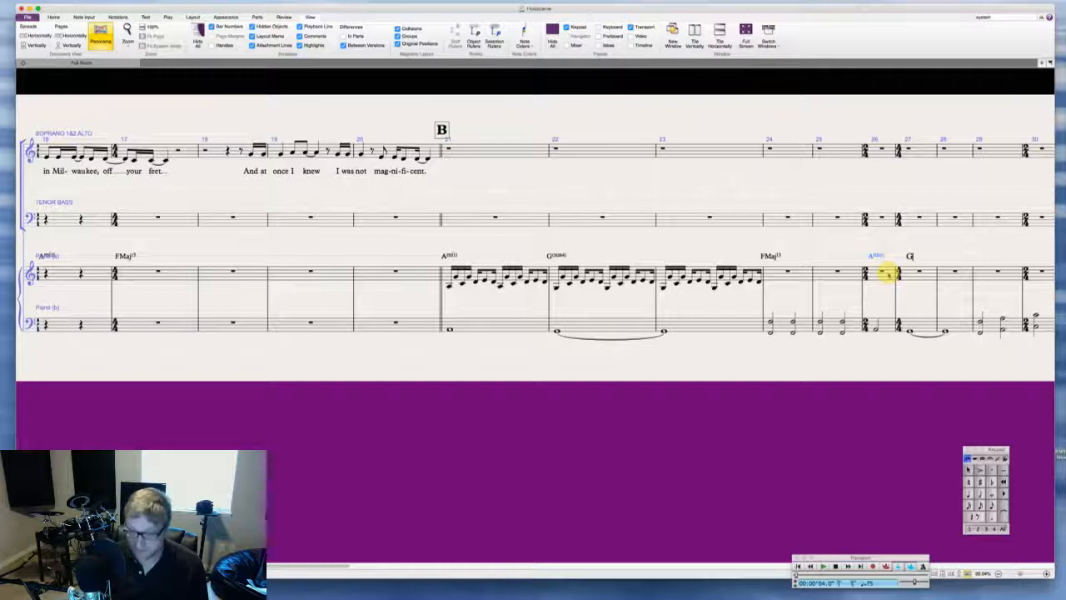
text(sus4)
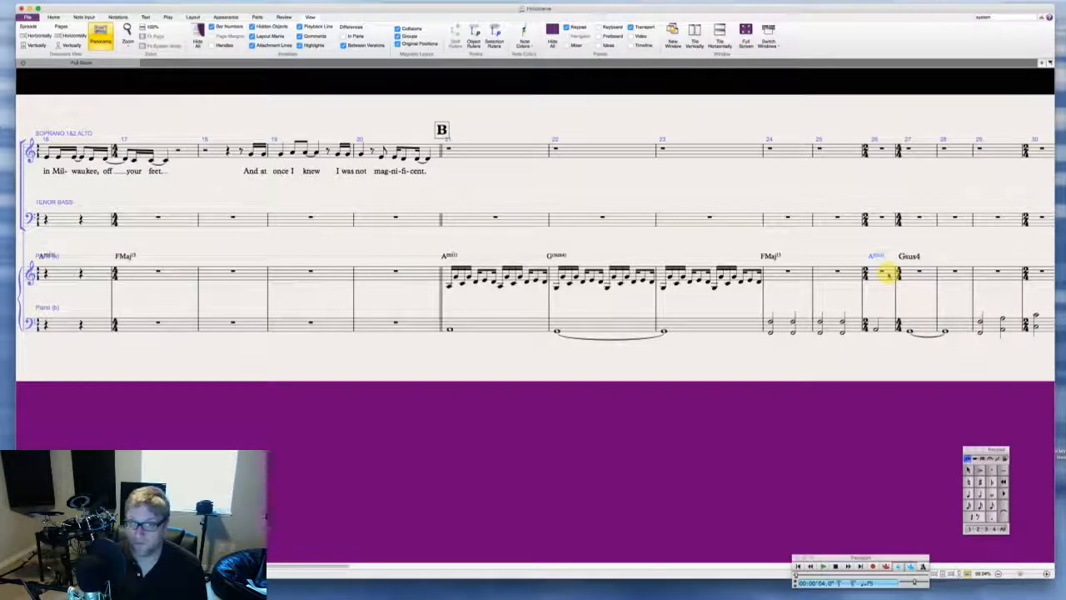
key(space)
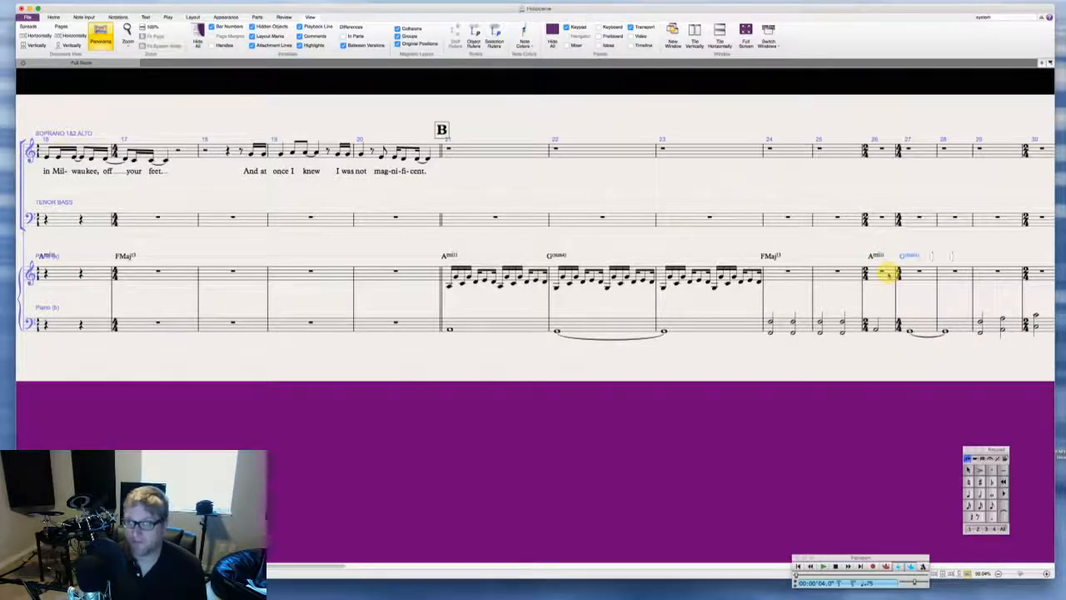
key(space)
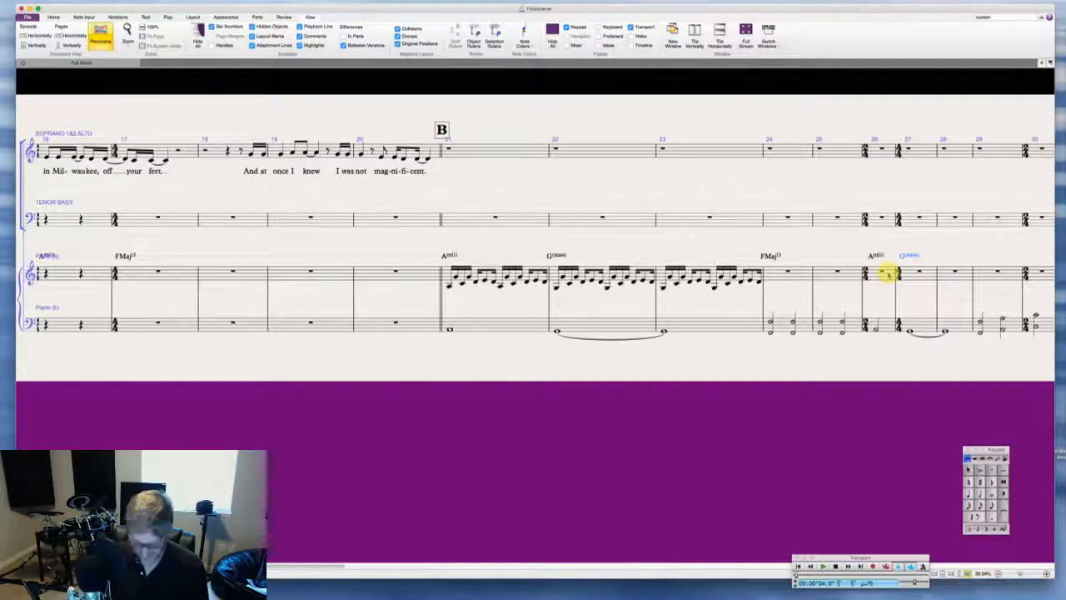
Step: Enter piano chord symbols FMaj13 on the first half of bar 29 and Ami11 on its second half
text(FM7)
key(space)
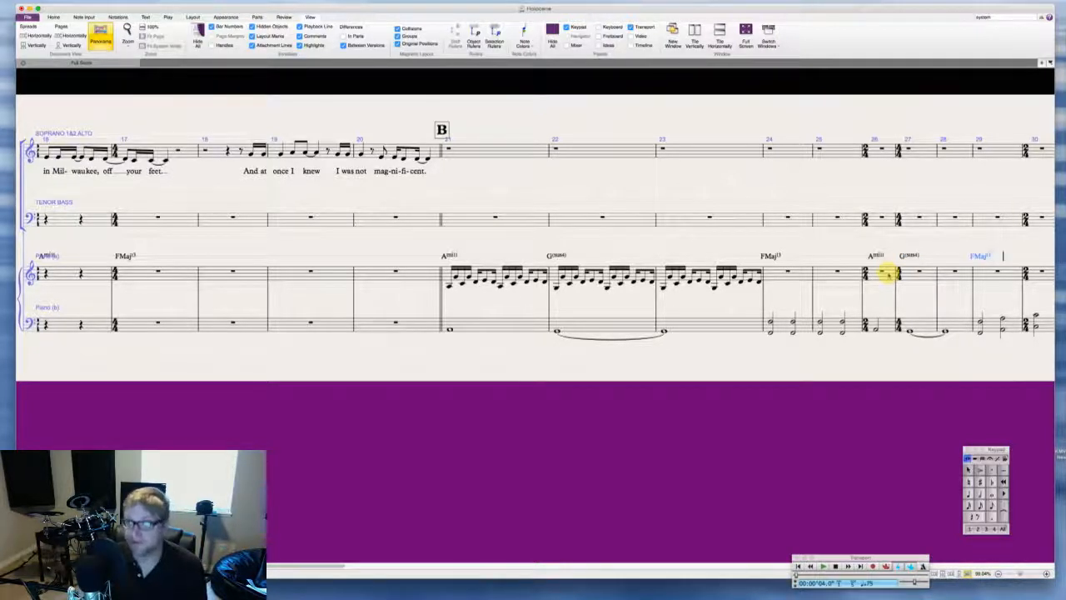
text(Am11)
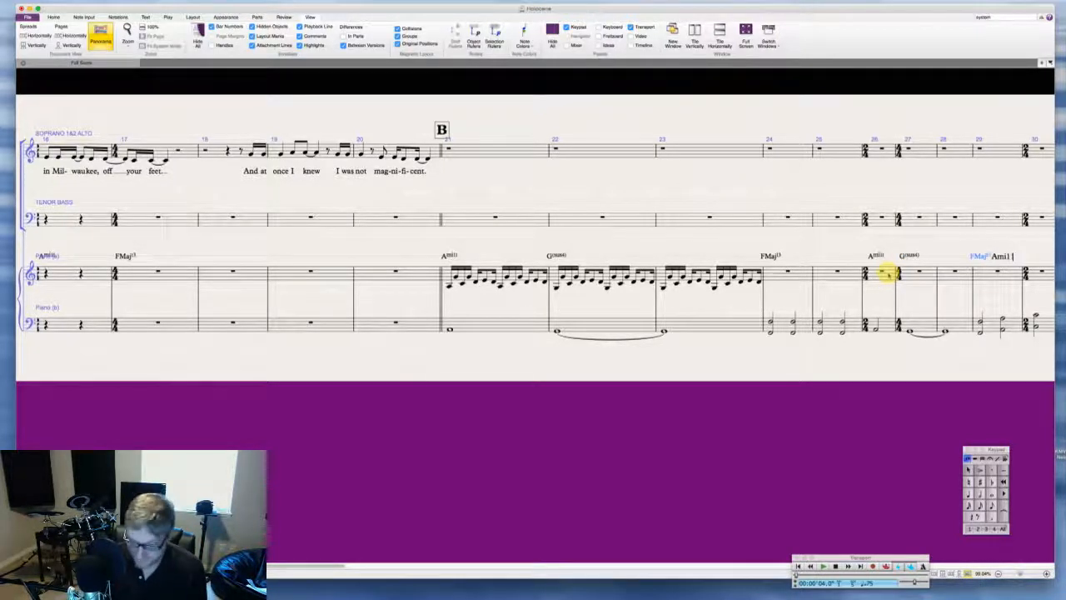
key(space)
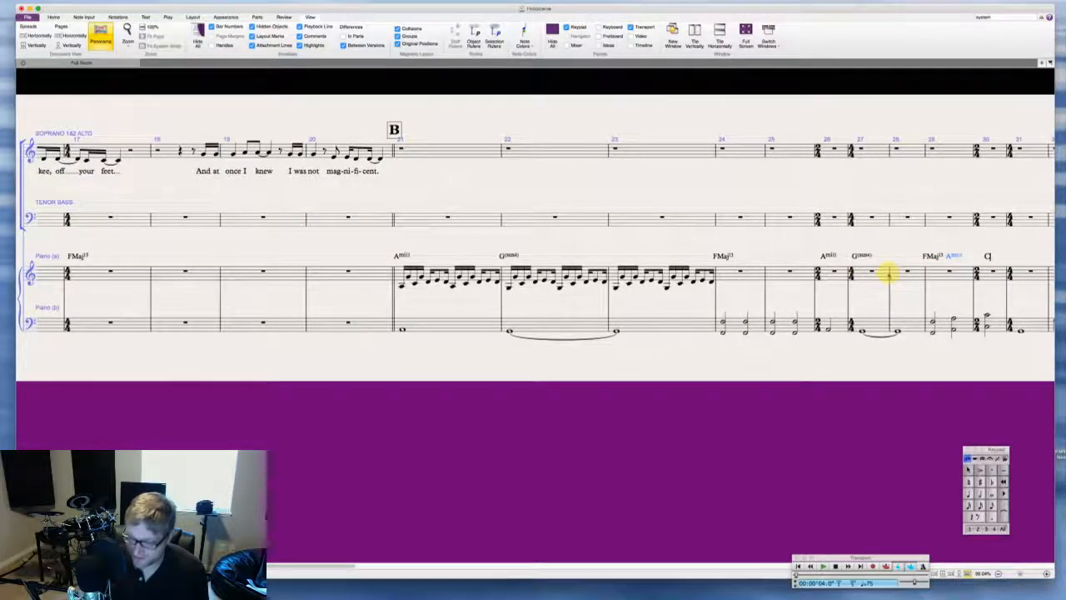
Step: Enter piano chord symbols C at the start of bar 30 and Gsus4 at the start of bar 31
text(C)
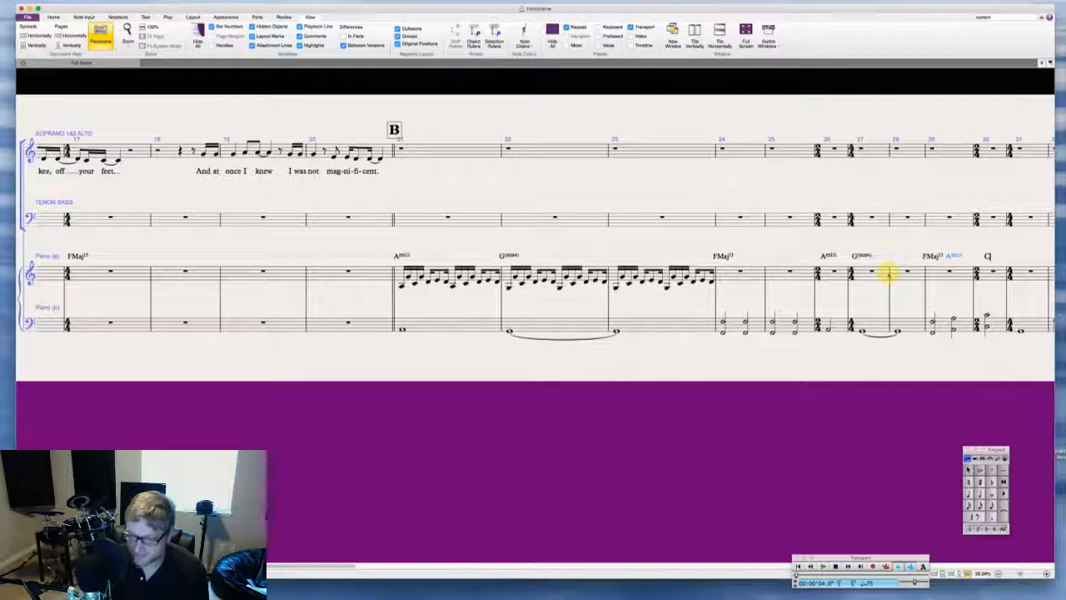
key(space)
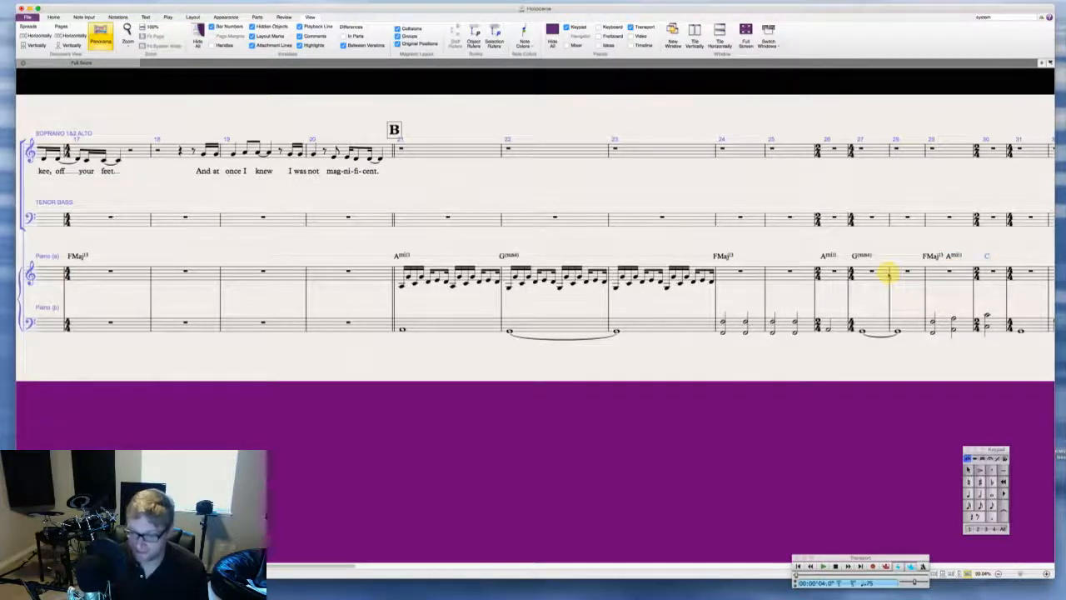
text(G)
key(space)
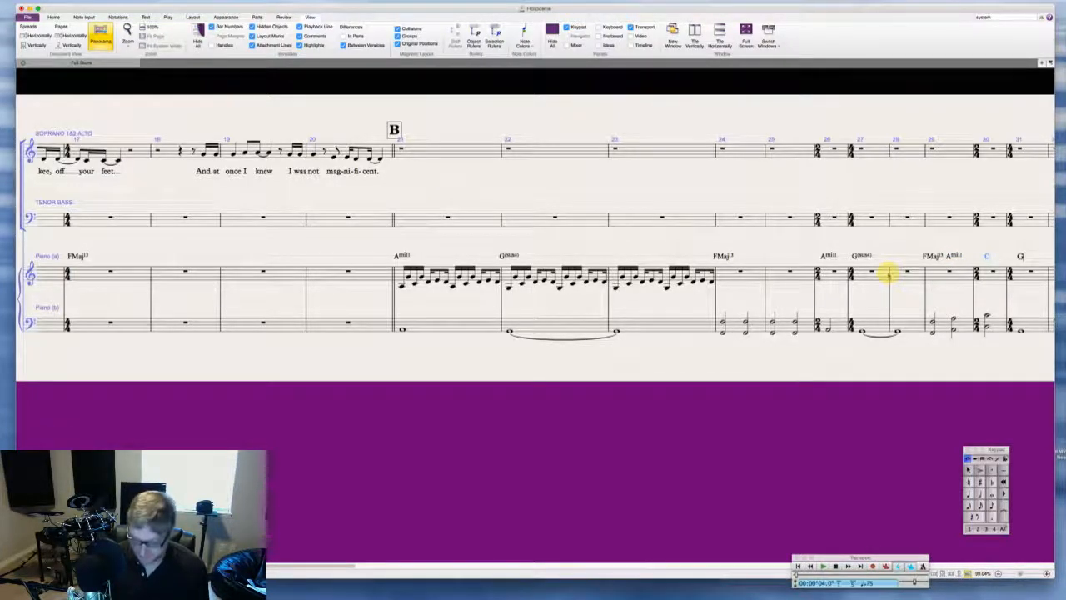
text(sus)
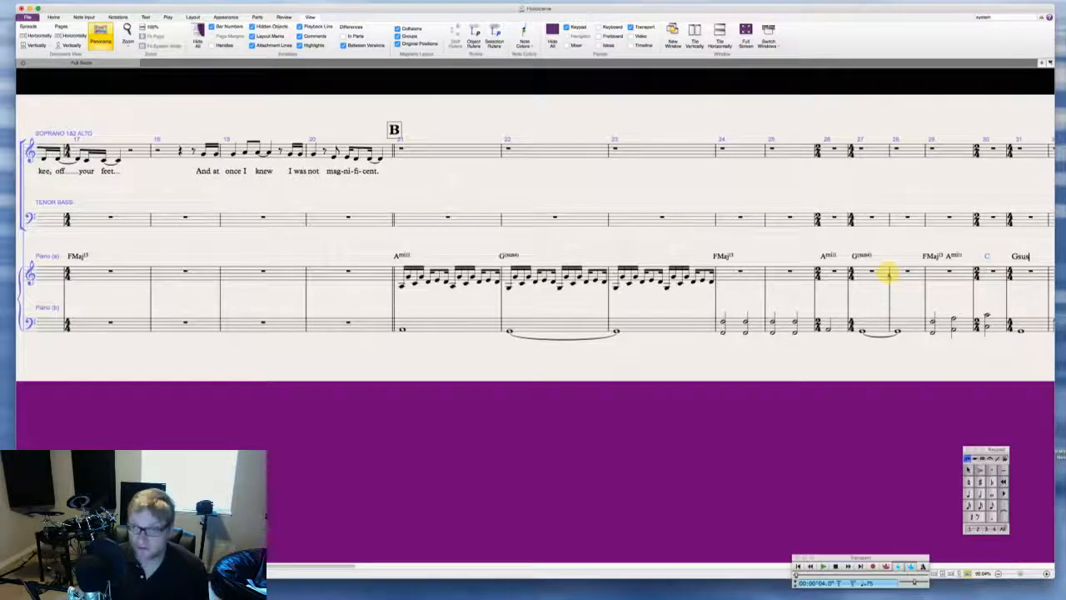
text(4)
key(space)
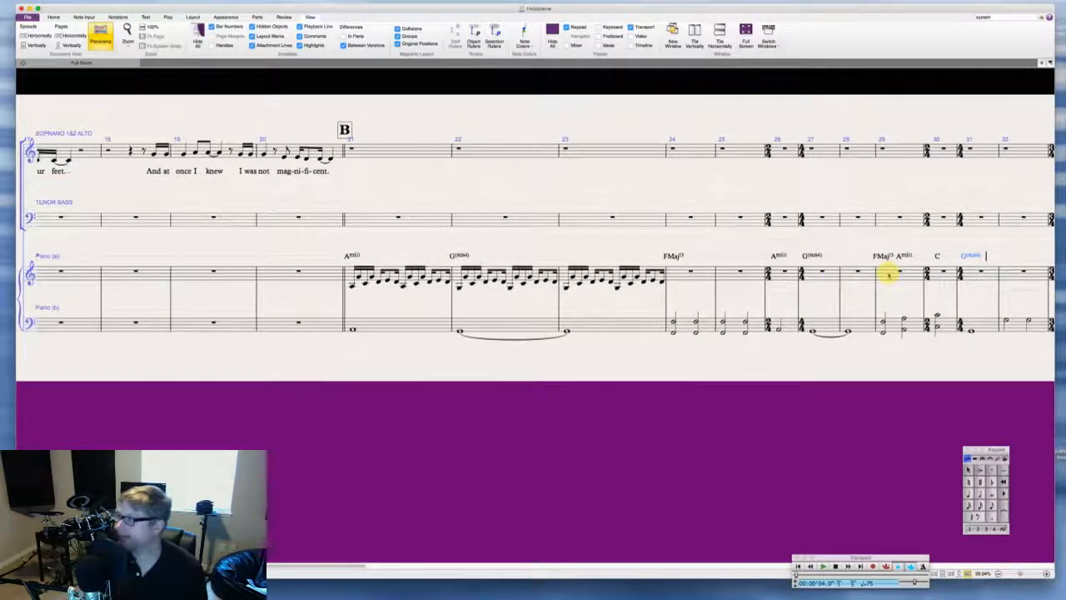
Step: Enter piano chord symbols Ami11, F and C/E on the three beats of bar 33, and C at the start of bar 34
key(space)
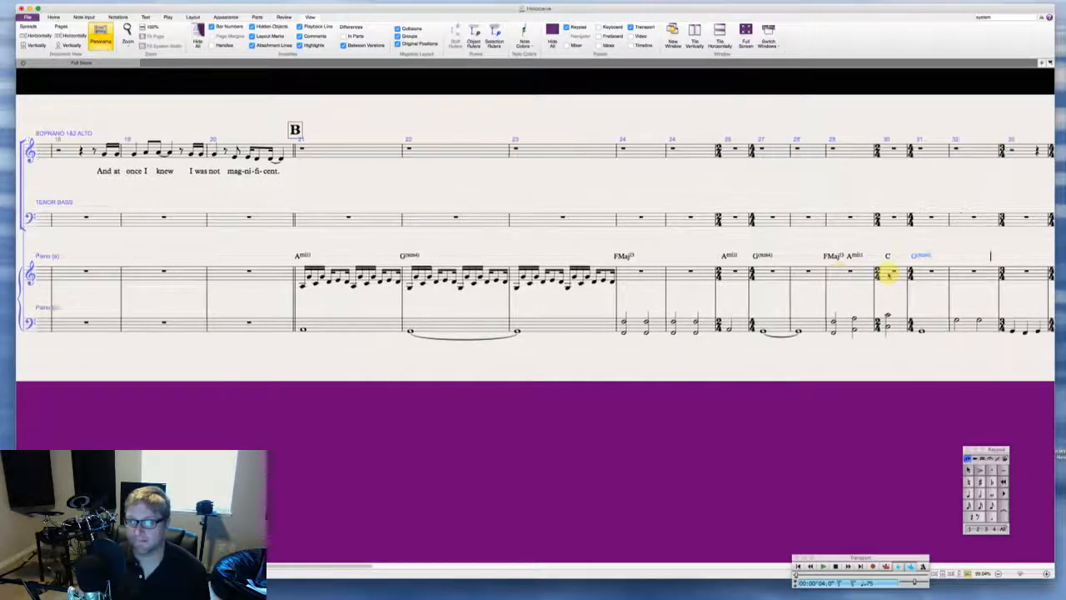
text(A)
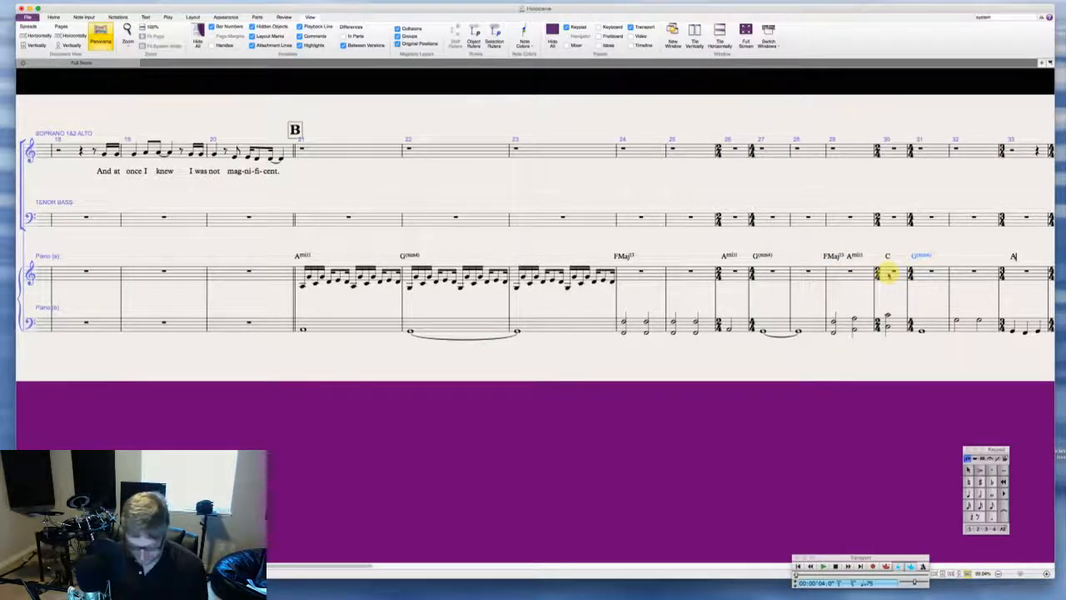
text(mi7)
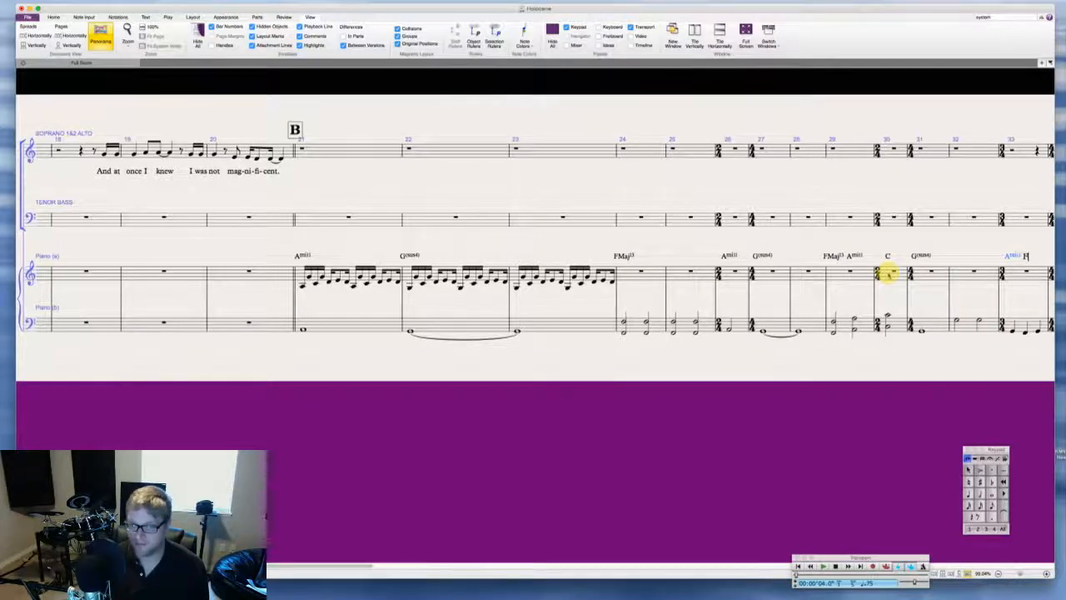
scroll(888, 273, right, 3)
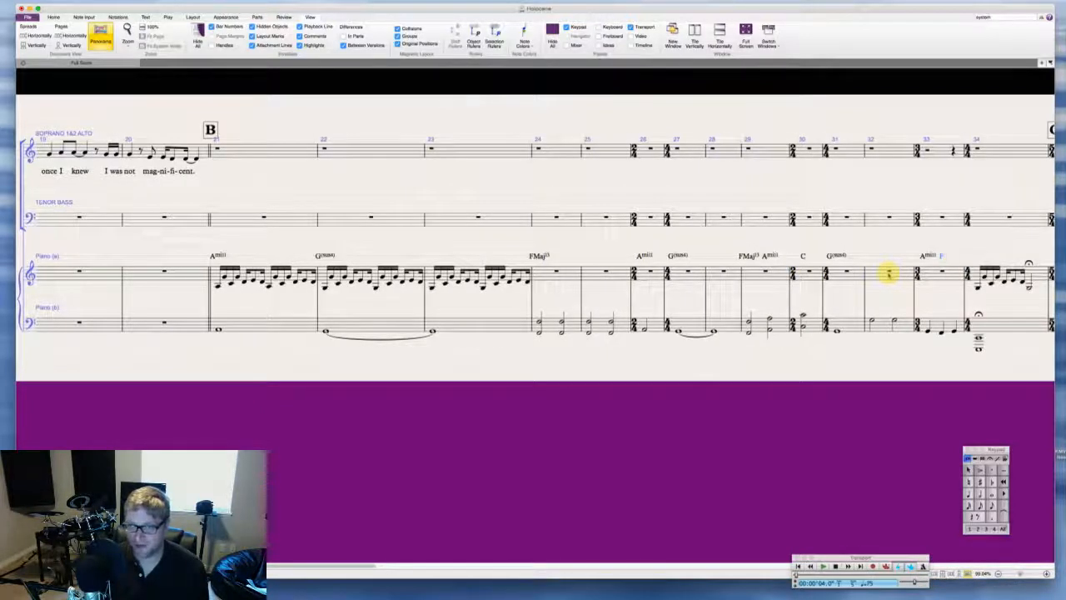
key(space)
text(C/E)
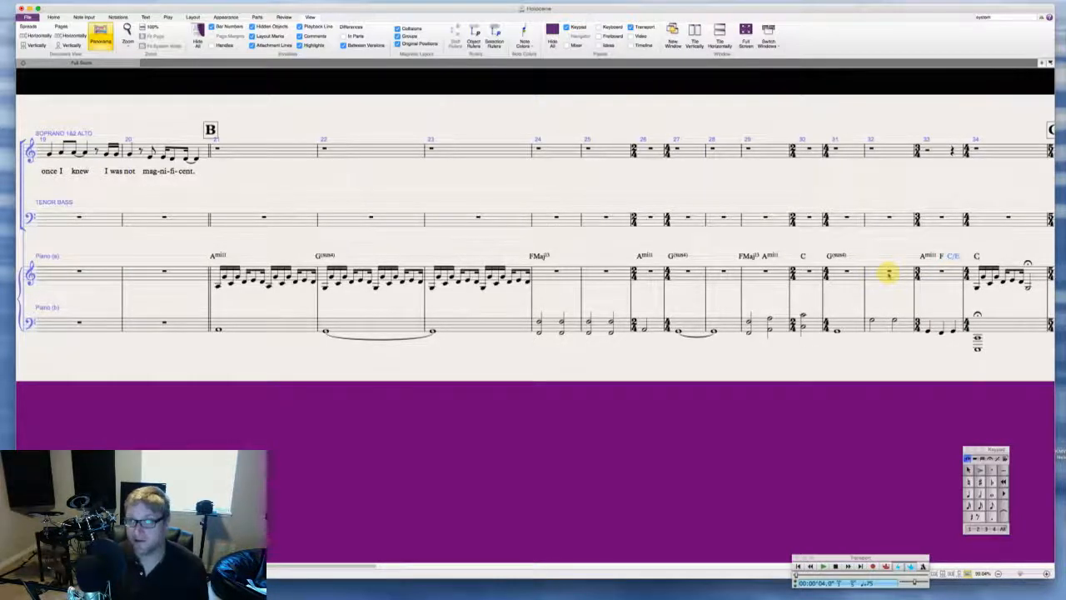
key(space)
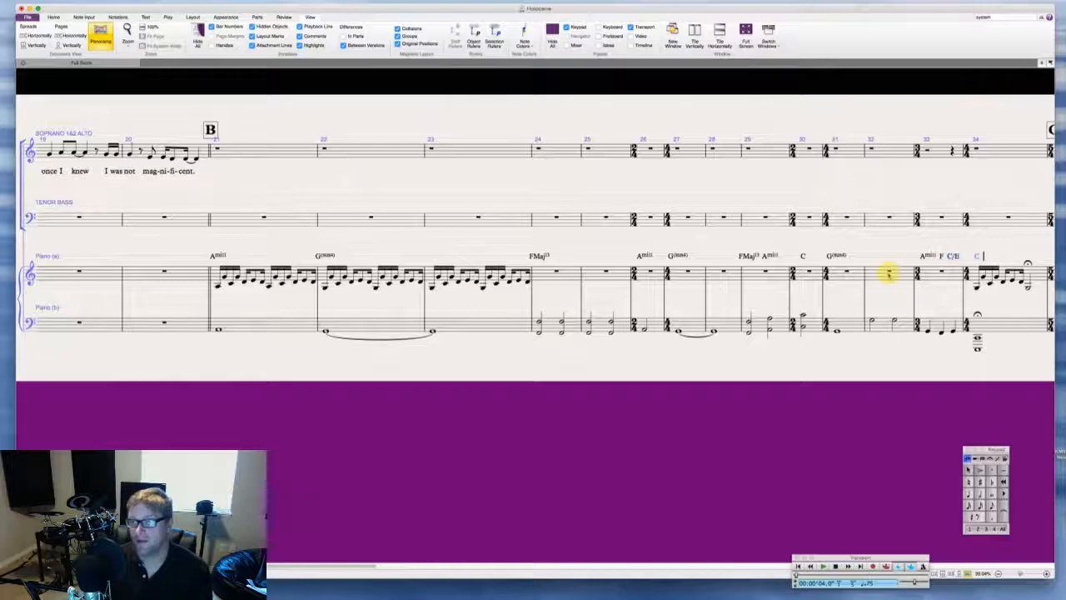
Step: Copy all the upper piano staff's chord symbols from the intro through bar 34 and paste them starting at bar 35, section C
scroll(924, 235, right, 10)
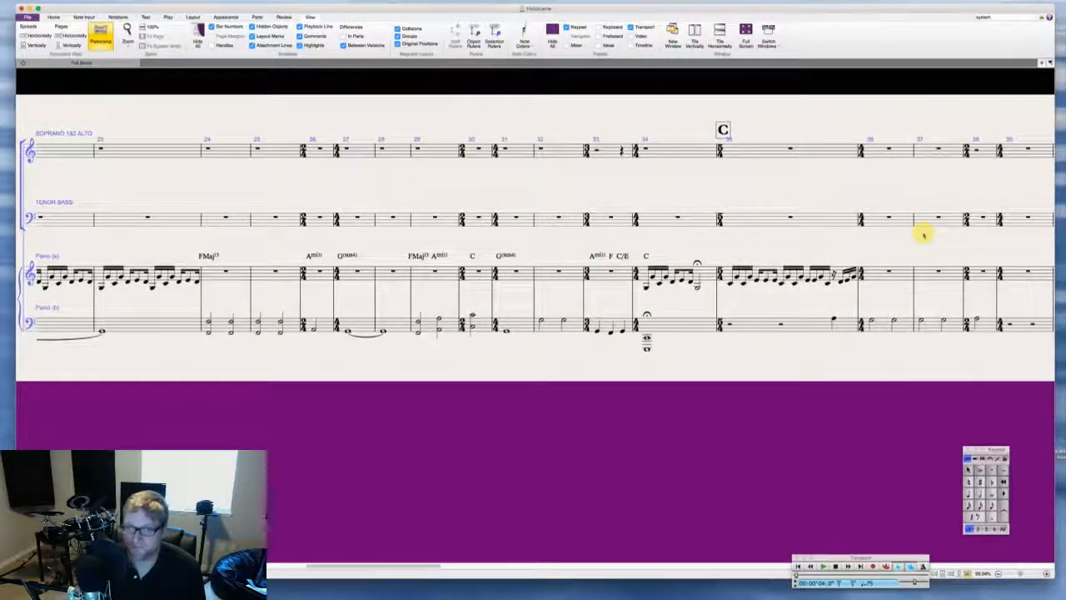
scroll(924, 235, right, 8)
scroll(923, 236, right, 10)
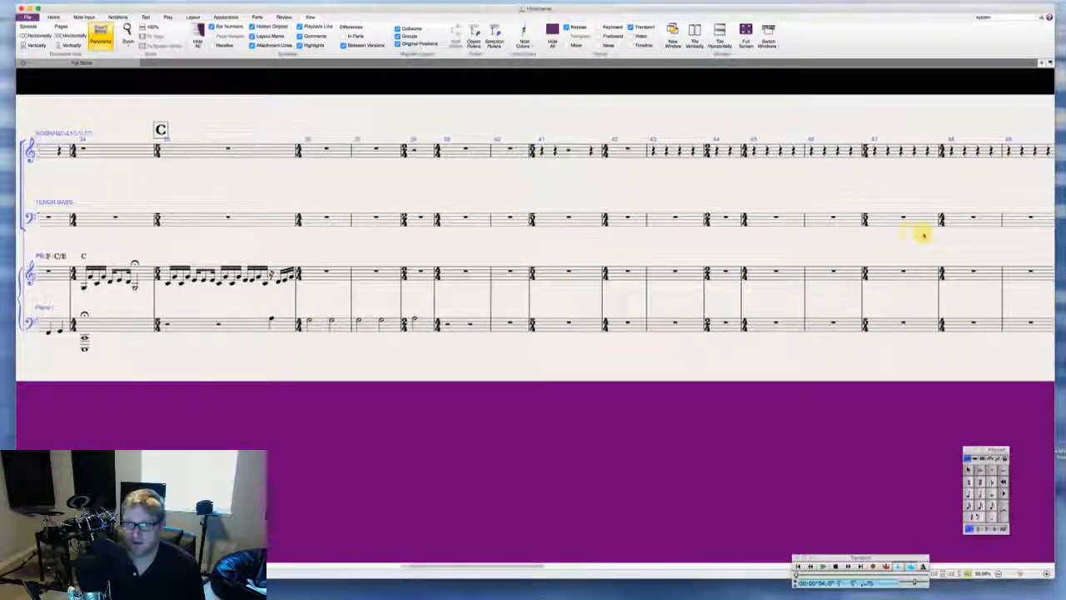
scroll(923, 236, left, 20)
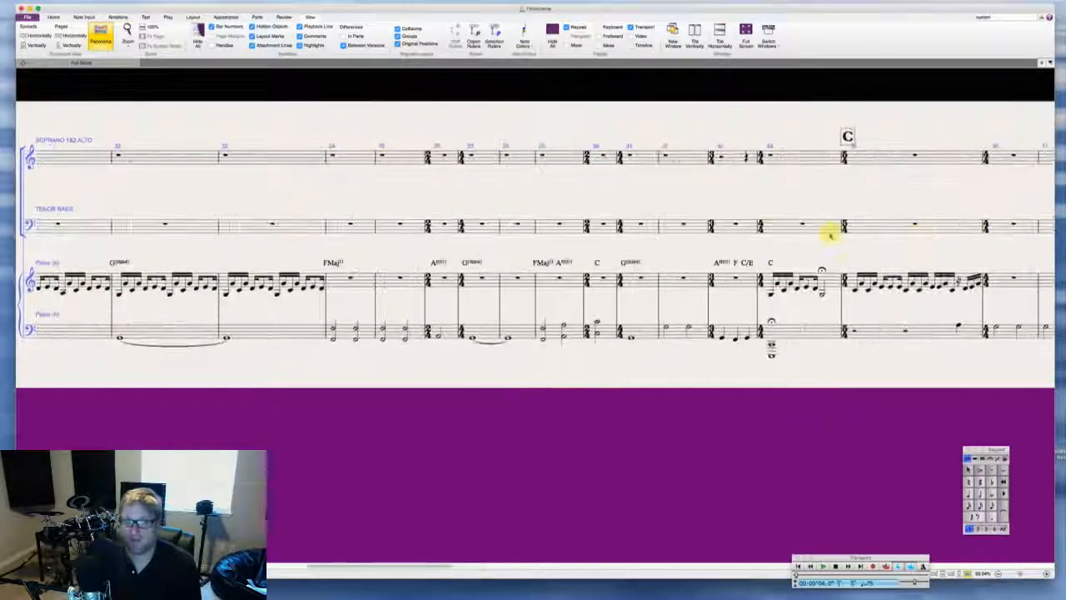
click(830, 280)
key(ctrl+Home)
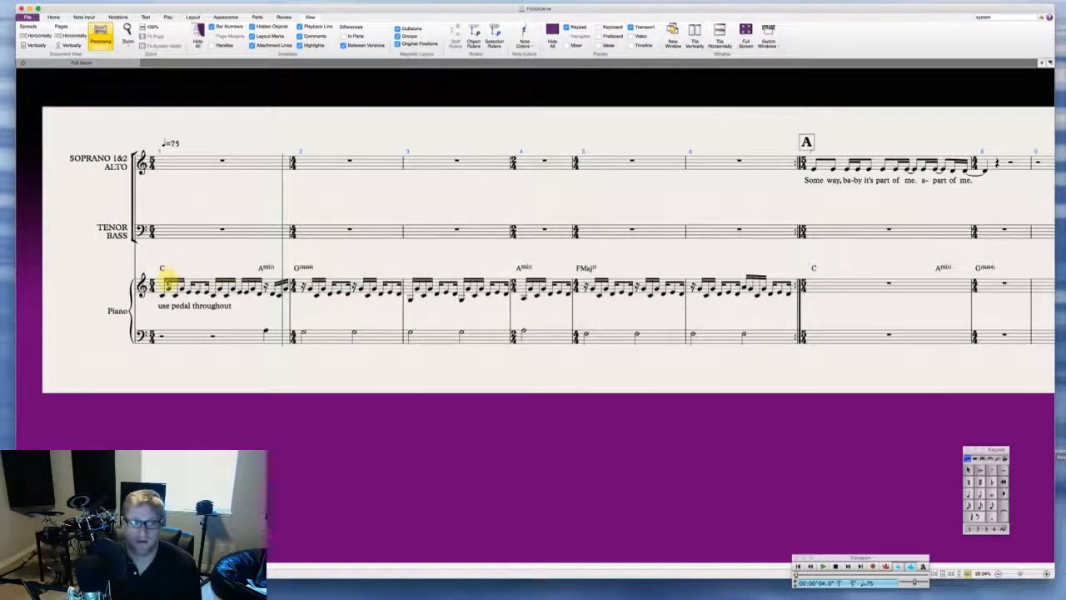
triple_click(168, 284)
key(alt+shift+super+1)
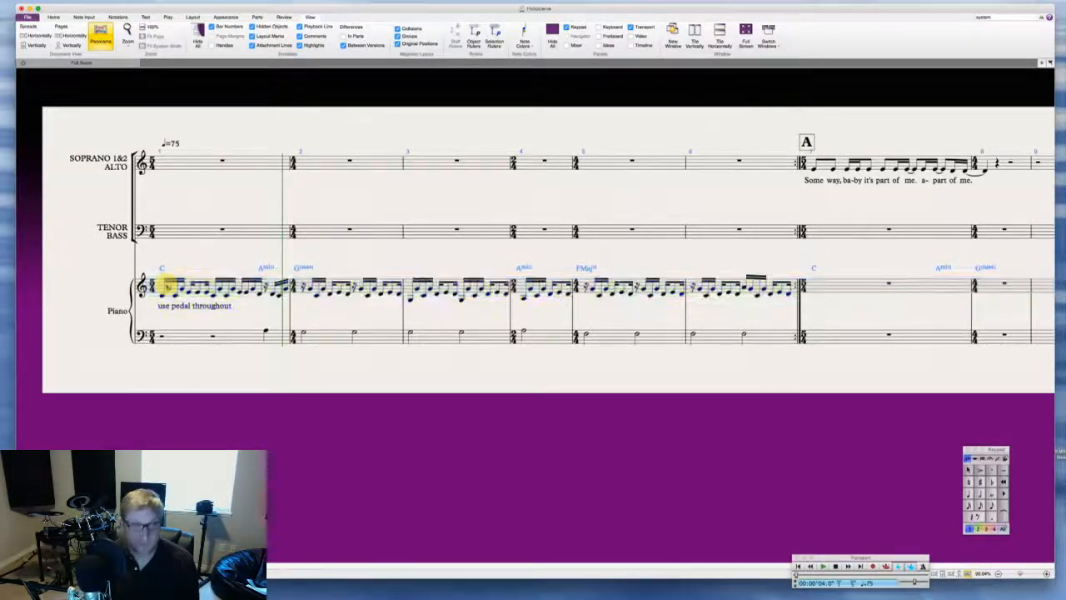
scroll(167, 286, right, 14)
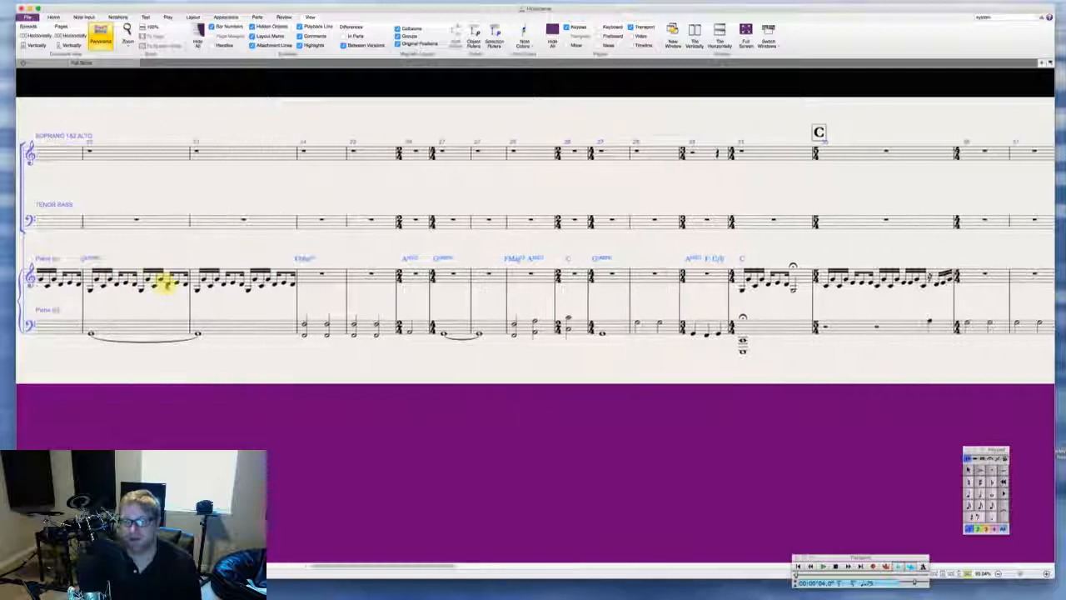
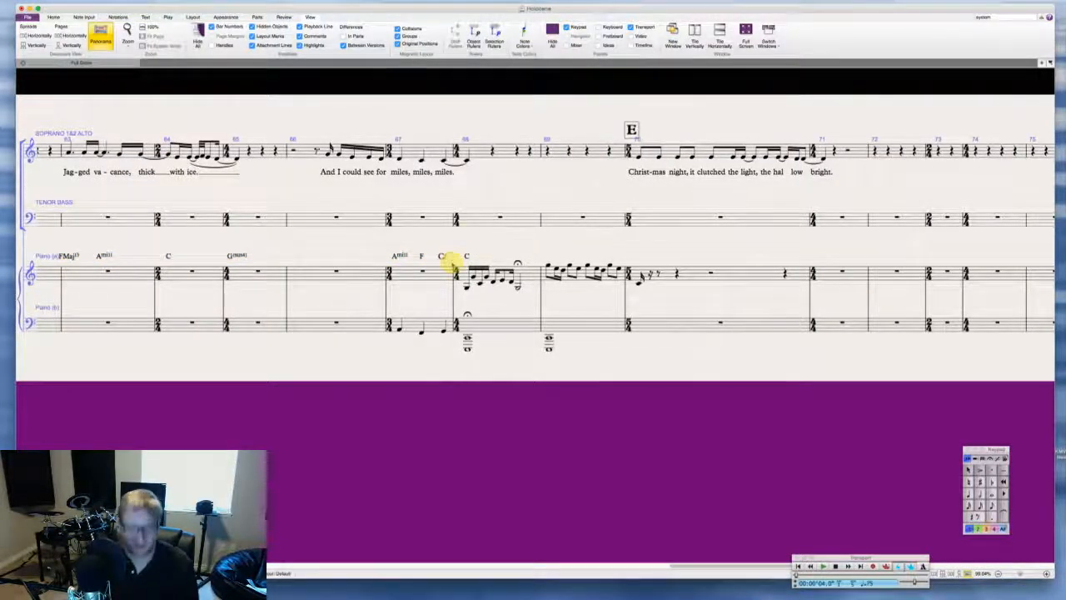
Step: Change the piano slash chord on the third beat of bar 33 to C/G
scroll(338, 232, left, 10)
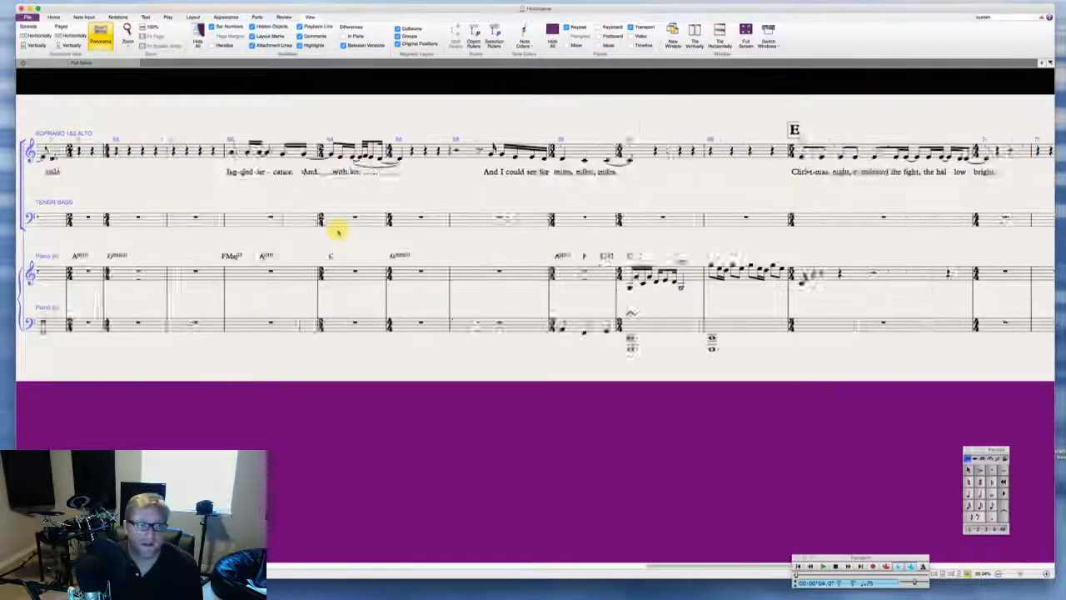
scroll(338, 232, left, 15)
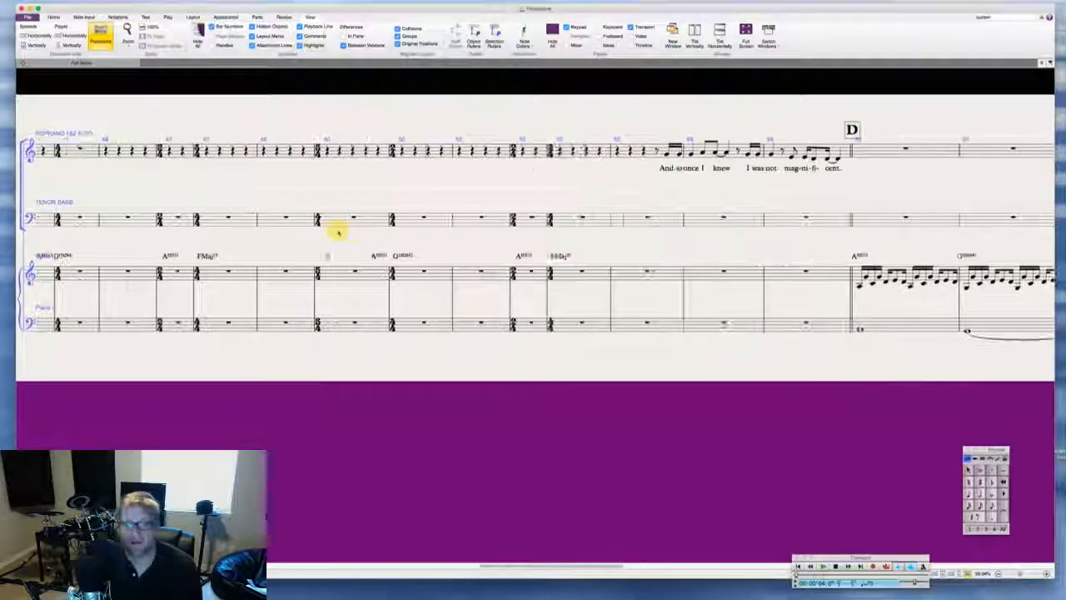
scroll(338, 232, left, 10)
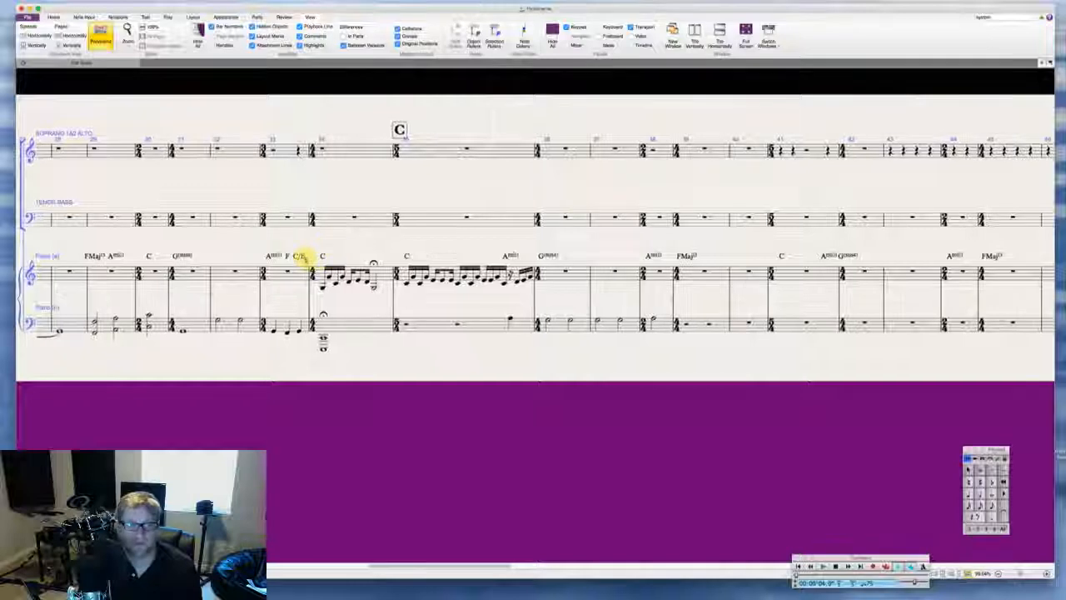
text(G)
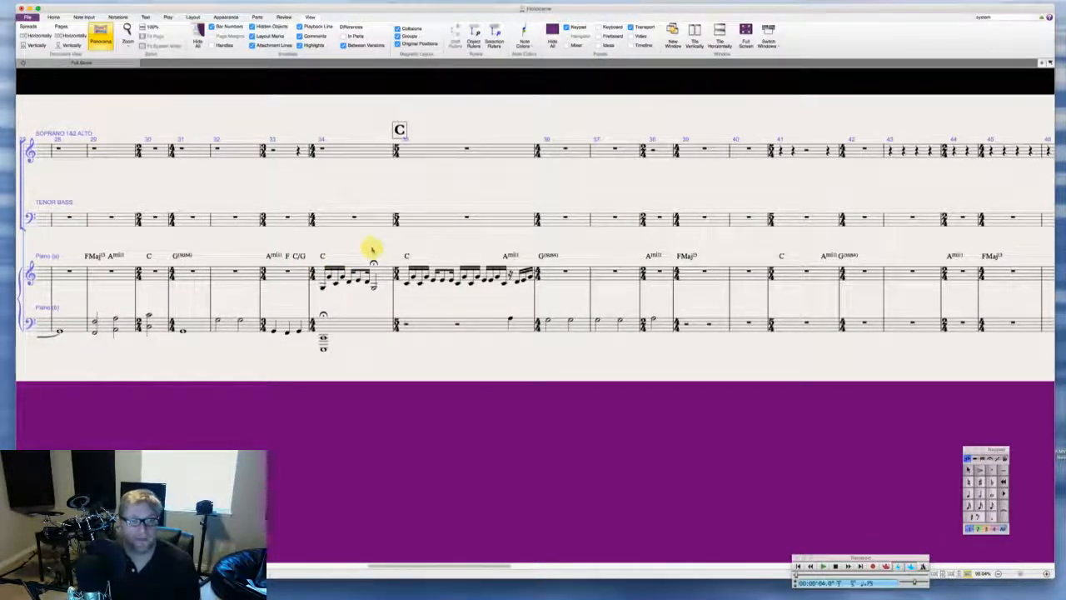
Step: Add a double barline at the end of bar 69, just before rehearsal mark E
scroll(372, 248, right, 15)
scroll(373, 248, right, 8)
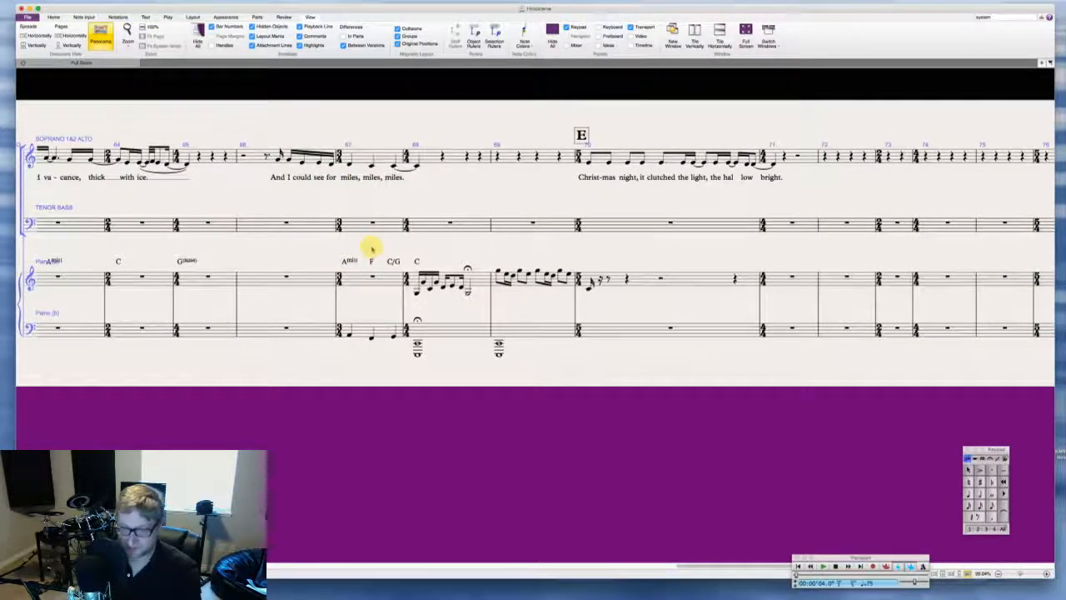
scroll(373, 248, right, 3)
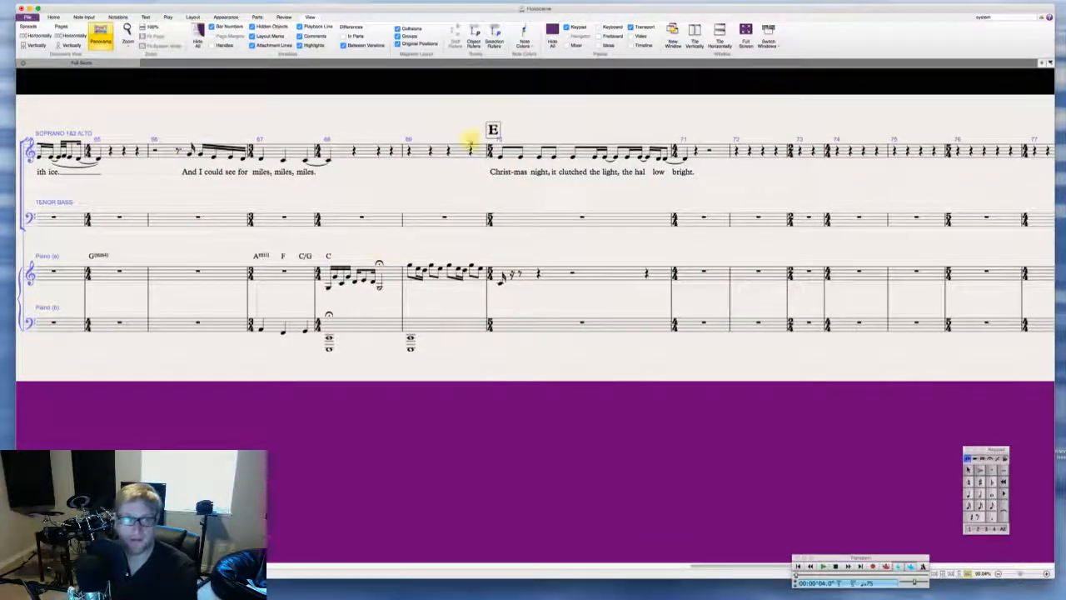
right_click(472, 127)
mouse_move(504, 135)
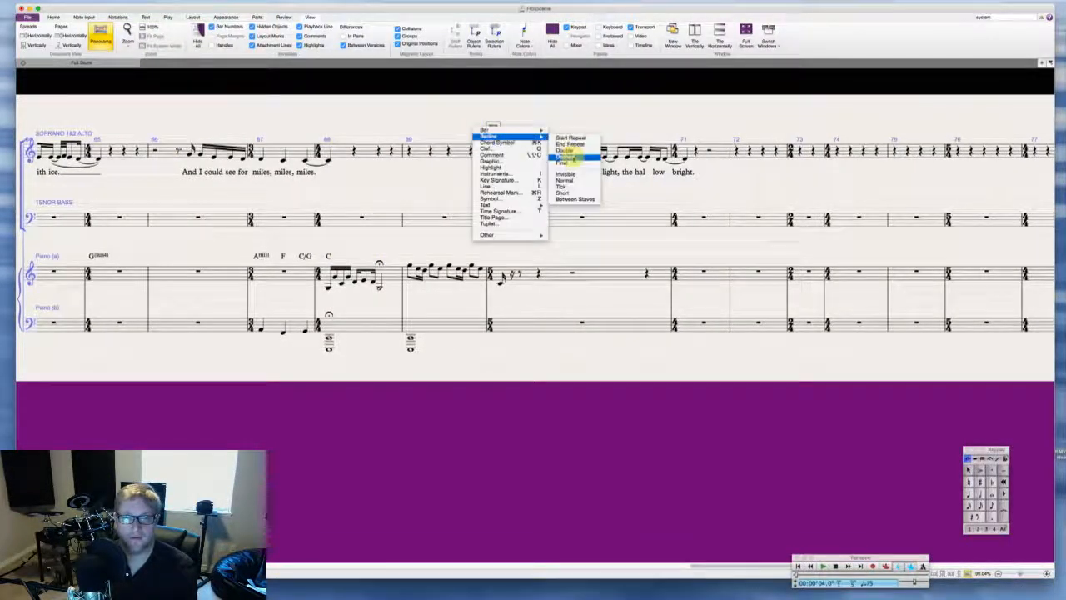
click(567, 151)
Step: Add a double barline at the end of bar 34, just before rehearsal mark C
scroll(491, 150, left, 10)
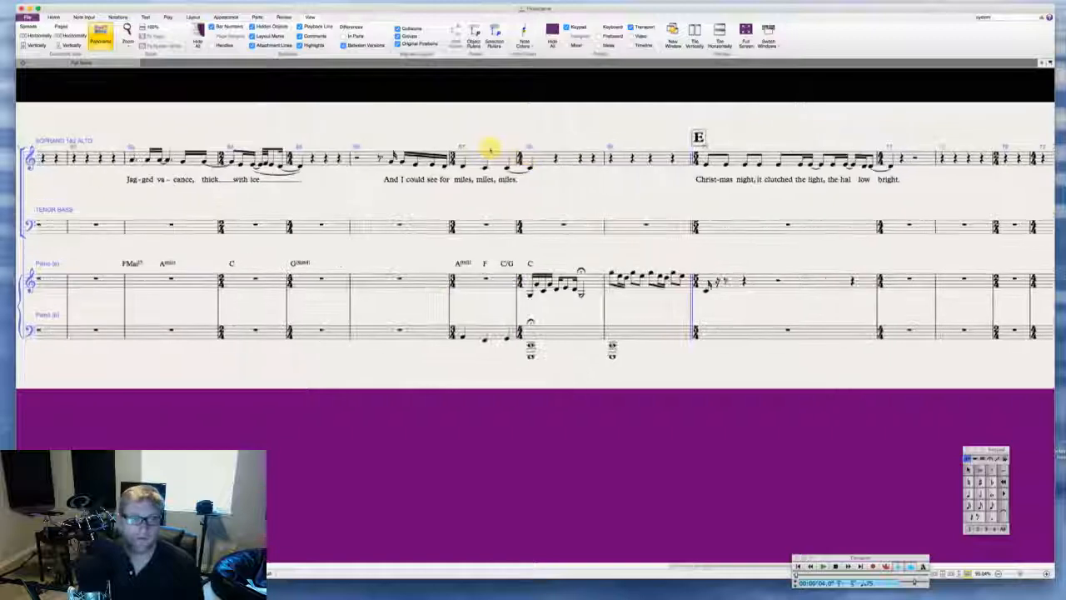
scroll(491, 150, left, 10)
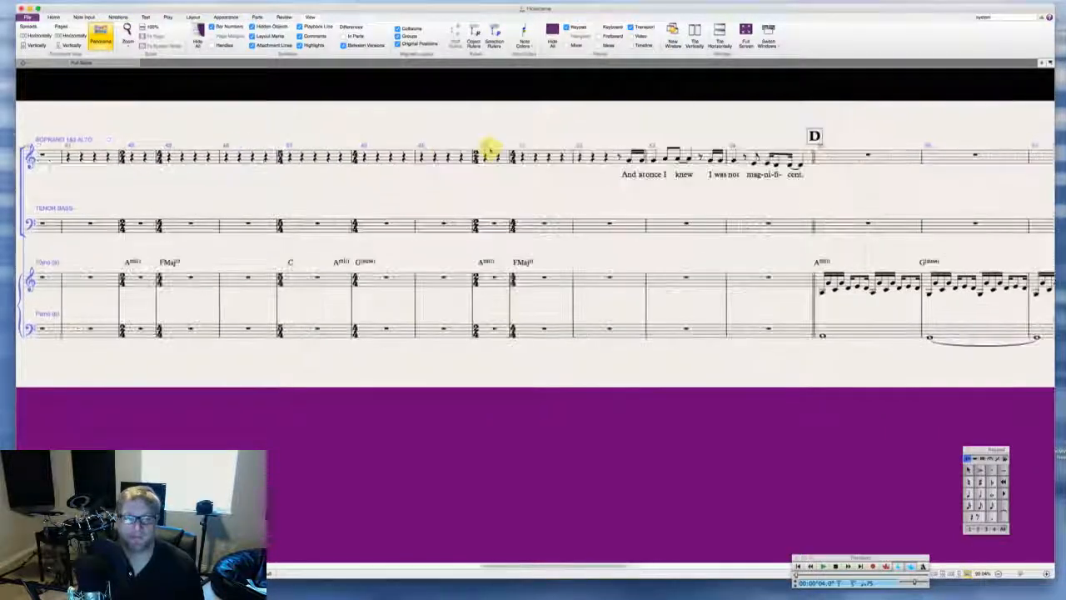
scroll(491, 150, left, 10)
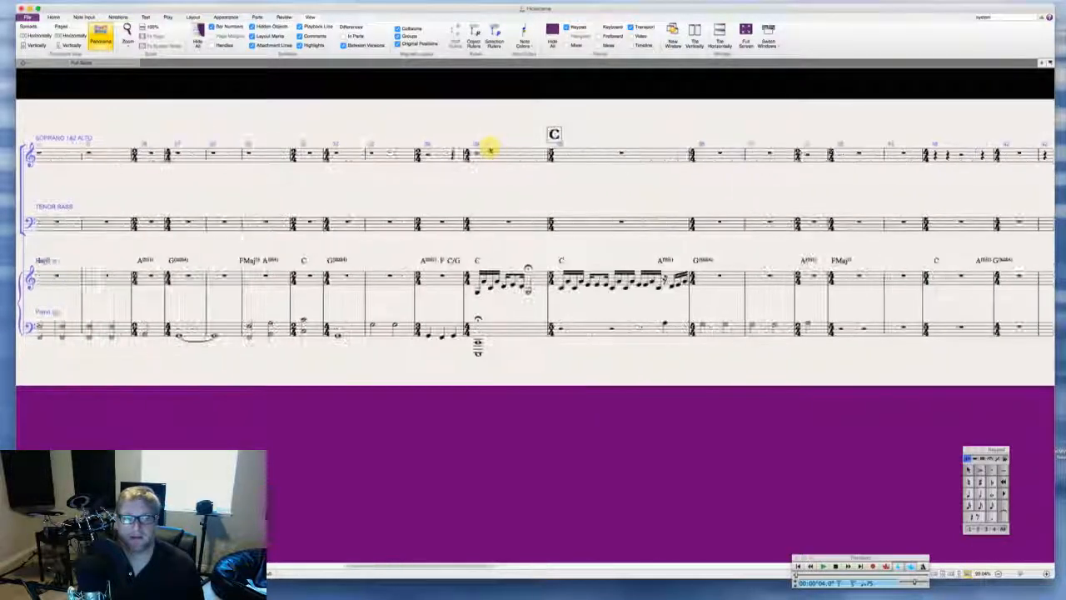
right_click(598, 130)
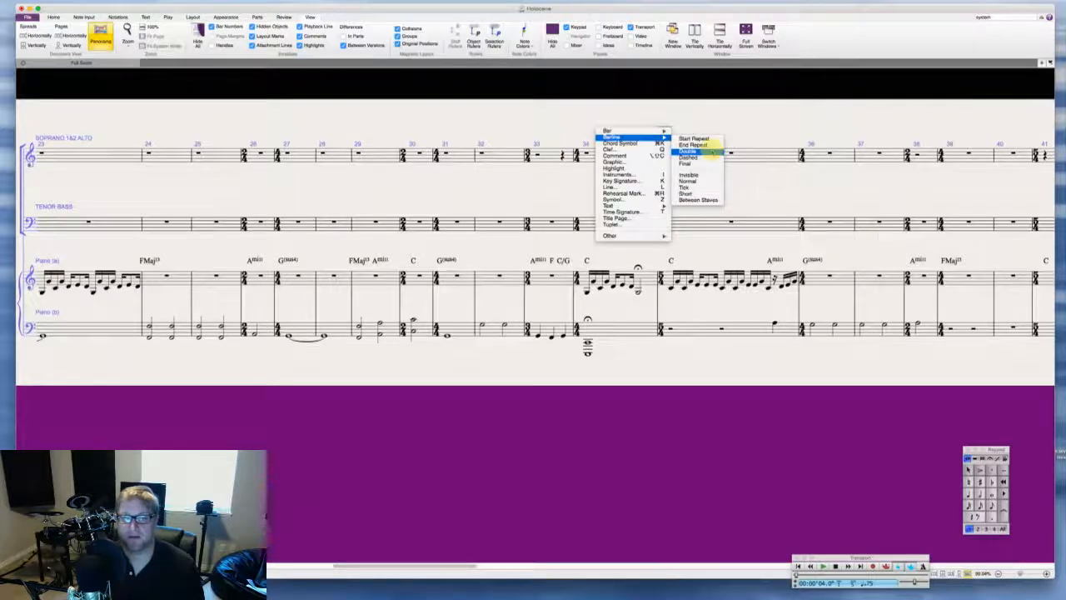
click(660, 156)
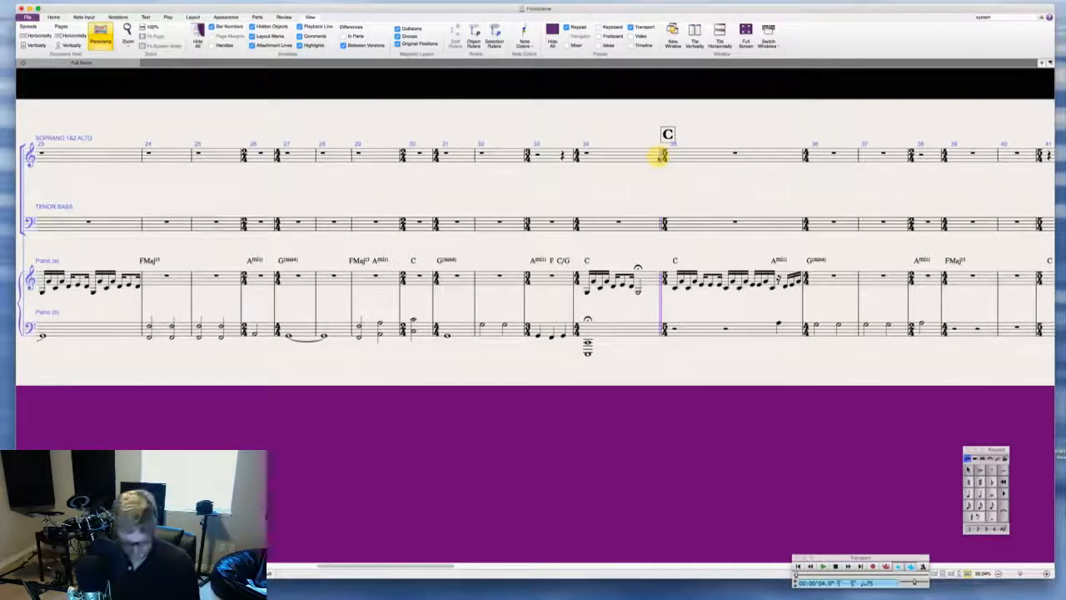
Step: Clear the Soprano 1&2 Alto staff from bar 21 through bar 34 to plain full-bar rests
scroll(616, 123, left, 15)
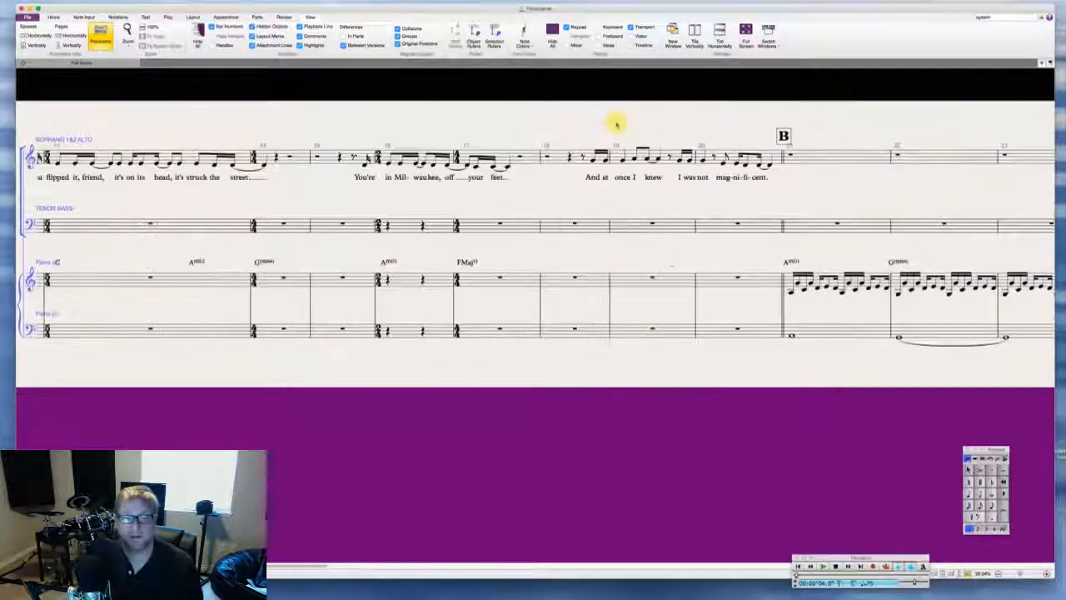
scroll(617, 123, left, 15)
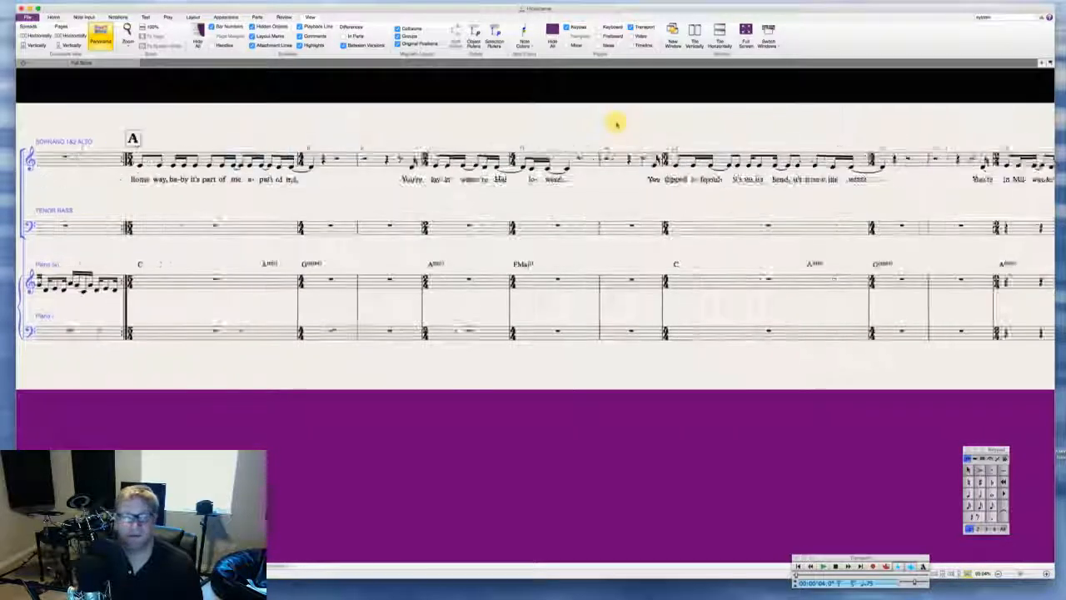
scroll(616, 123, left, 5)
scroll(616, 123, right, 20)
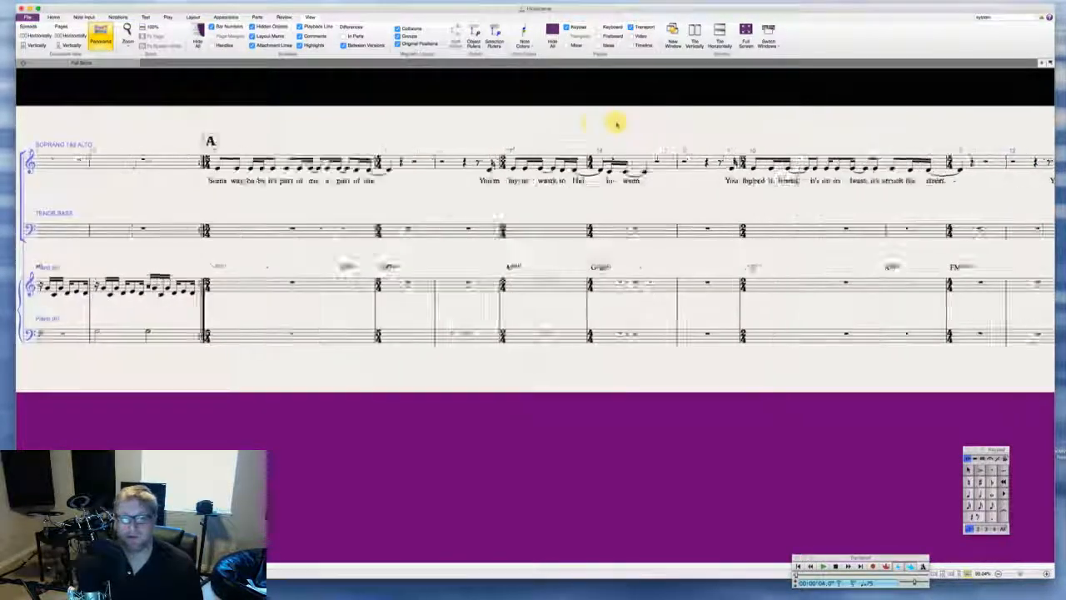
scroll(616, 123, right, 10)
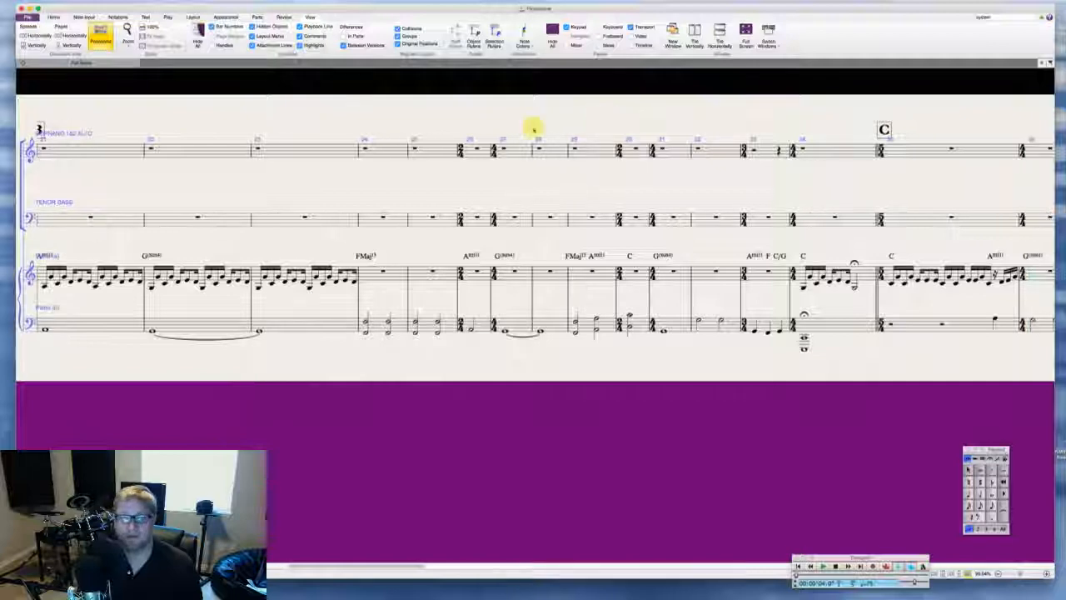
scroll(300, 138, left, 10)
click(385, 156)
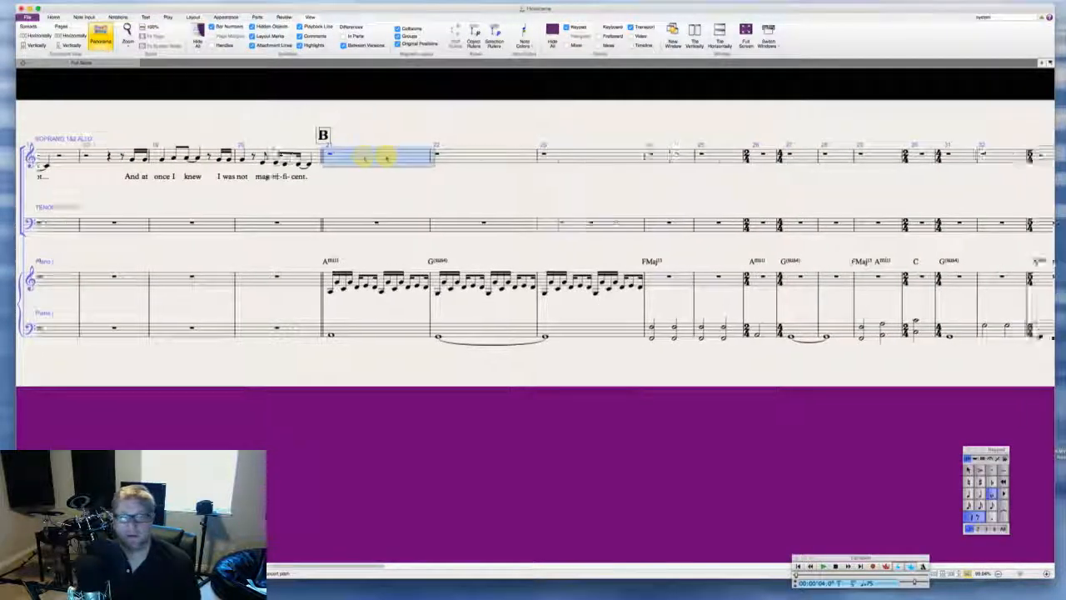
scroll(500, 162, right, 10)
shift+click(549, 151)
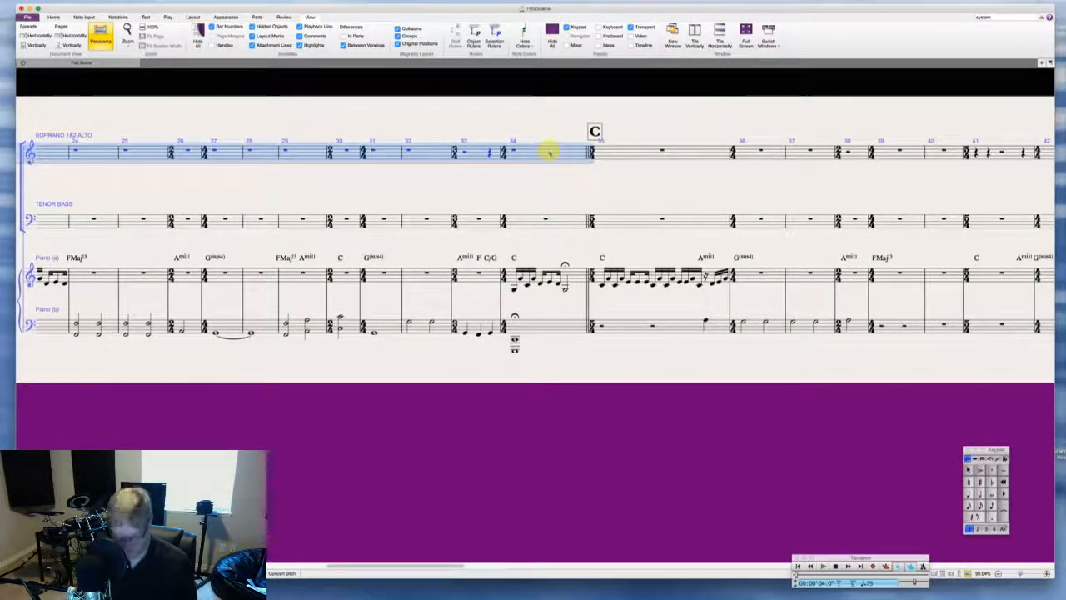
Step: Review the score from the opening through section C, examining the vocal rests, lyrics, chord symbols and barlines
scroll(550, 152, left, 5)
scroll(535, 126, left, 15)
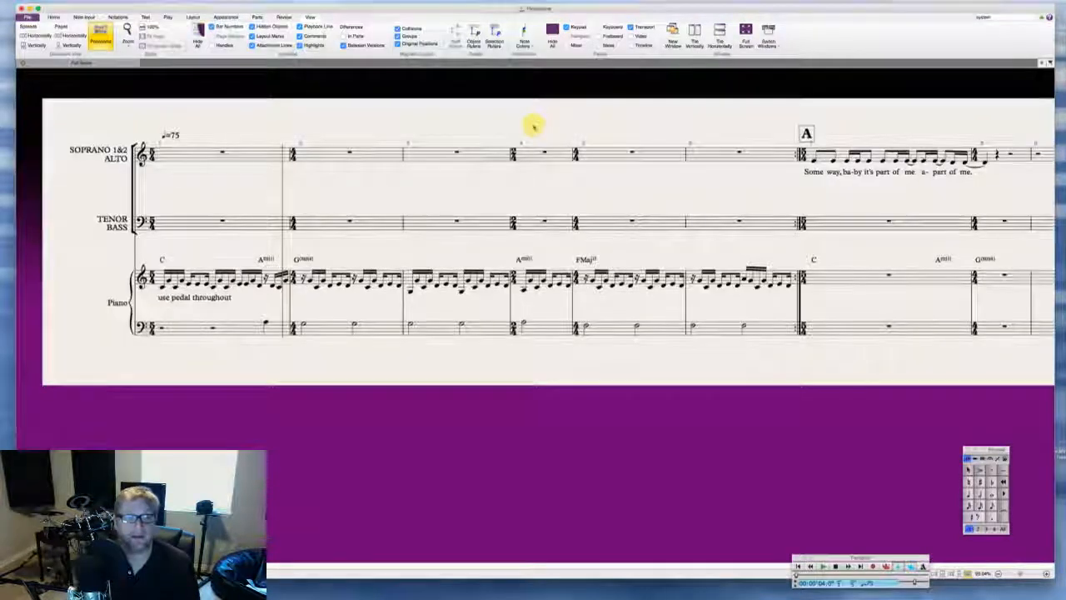
scroll(500, 222, right, 5)
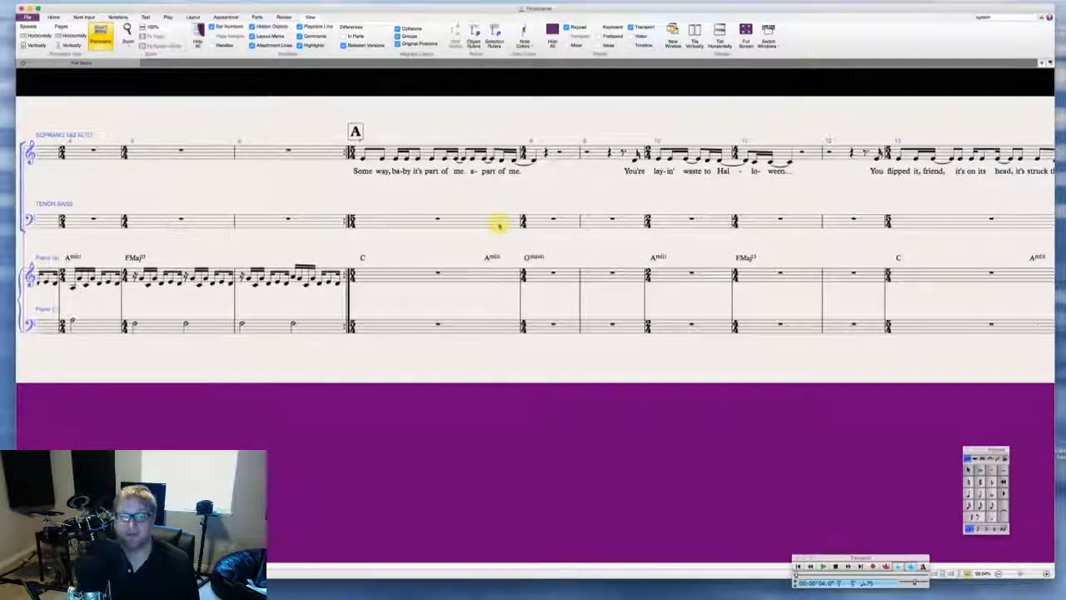
scroll(498, 225, right, 3)
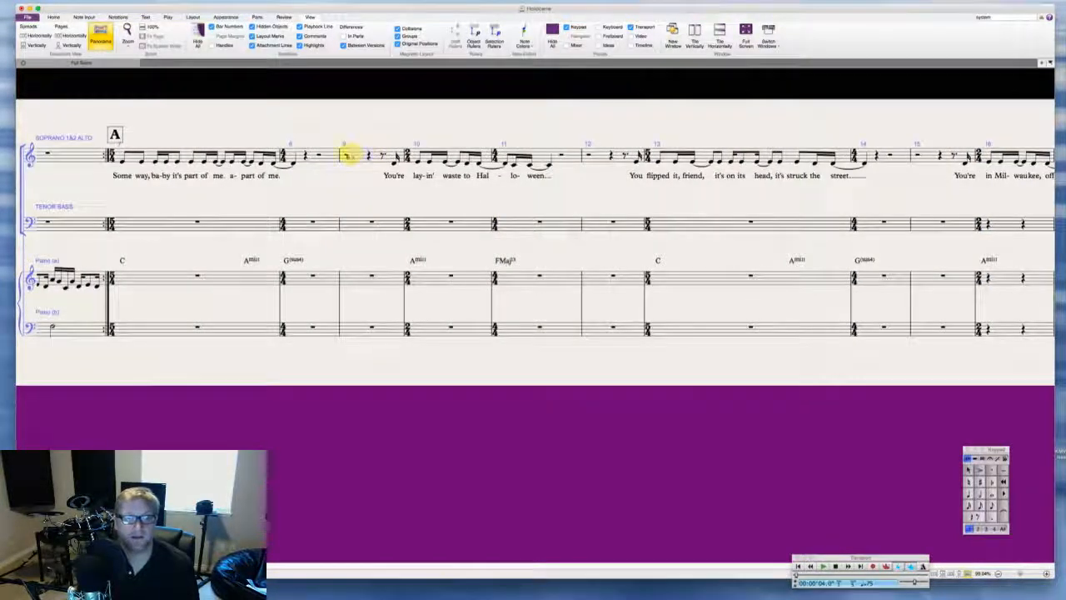
scroll(352, 174, right, 3)
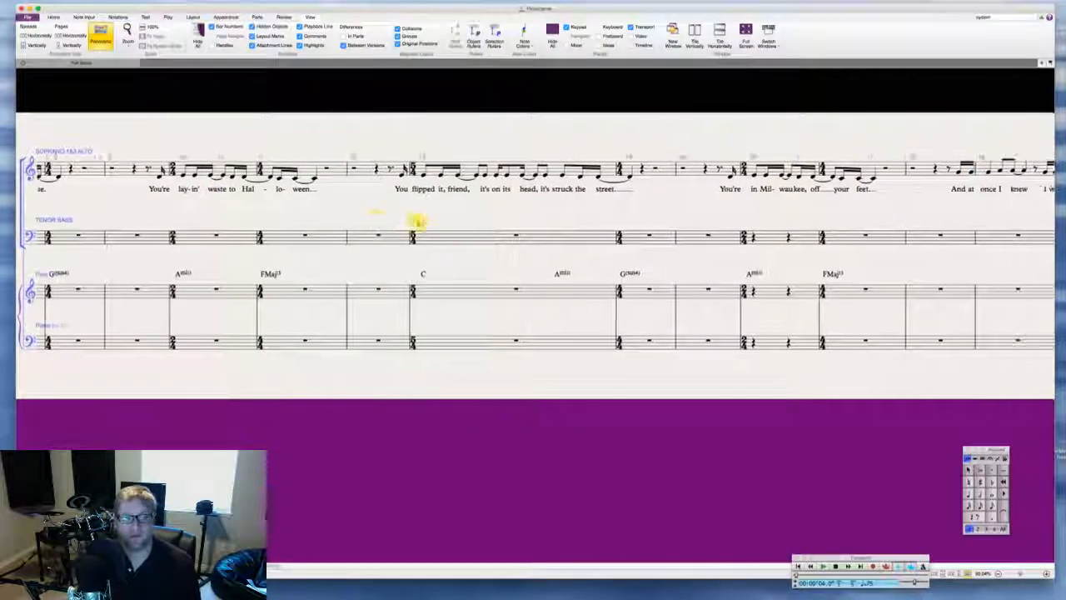
scroll(416, 222, right, 5)
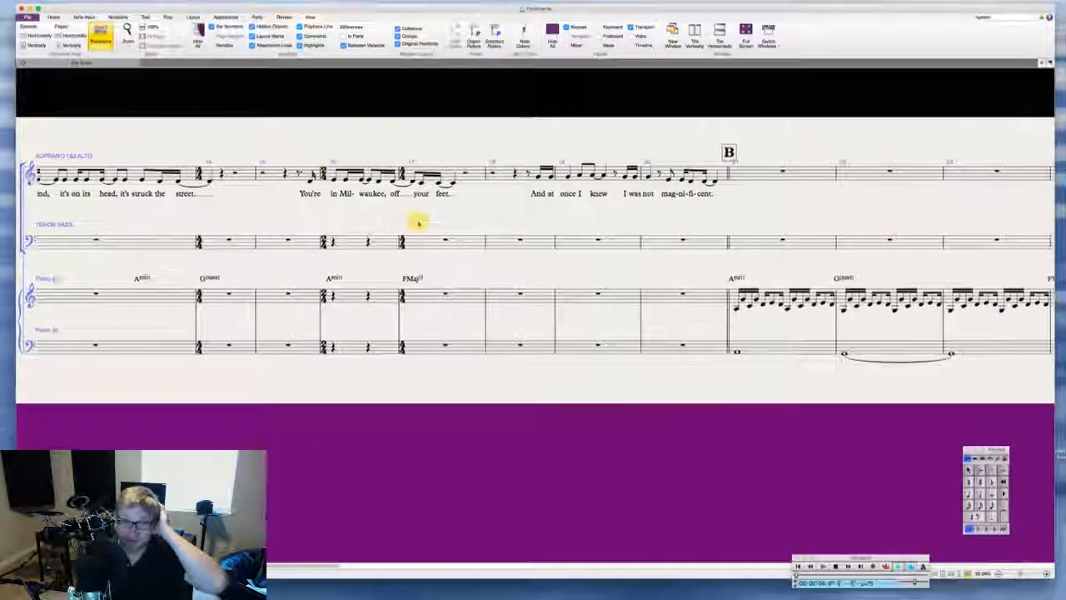
scroll(418, 222, right, 2)
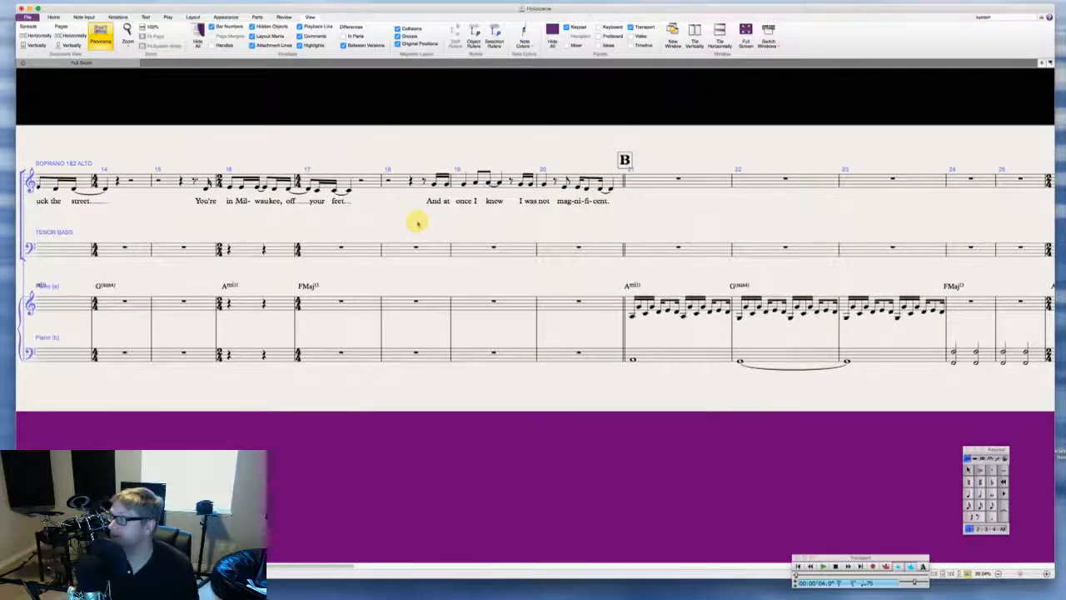
scroll(418, 222, right, 4)
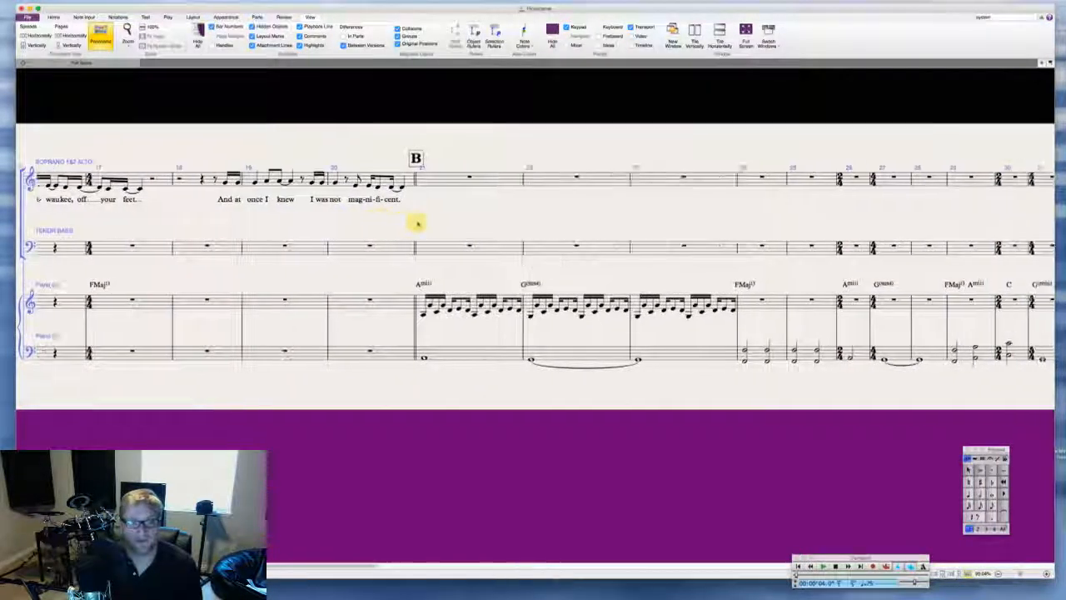
scroll(418, 223, right, 6)
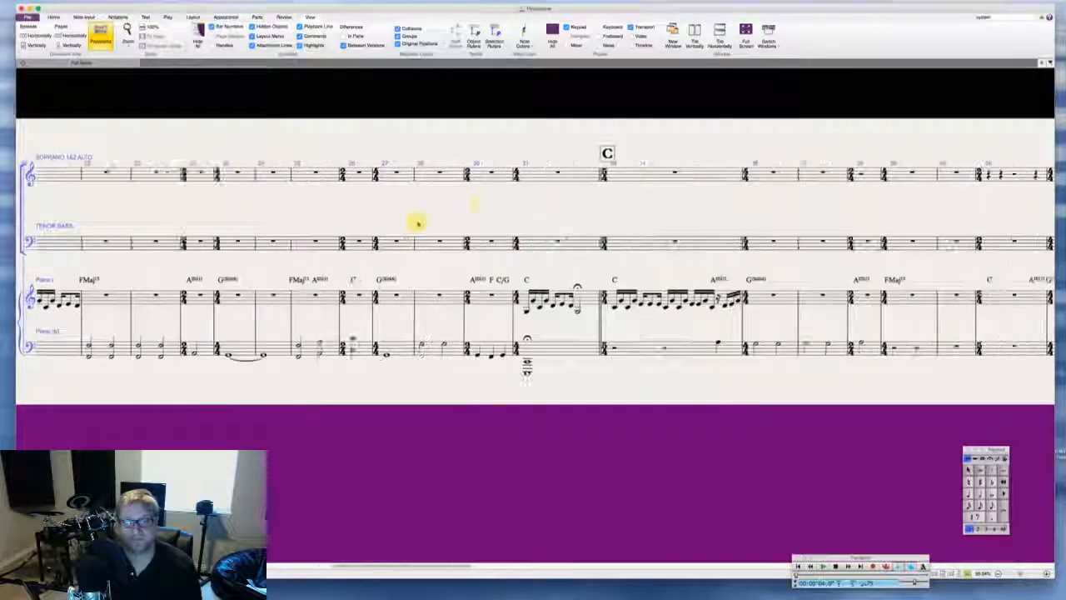
scroll(408, 238, right, 4)
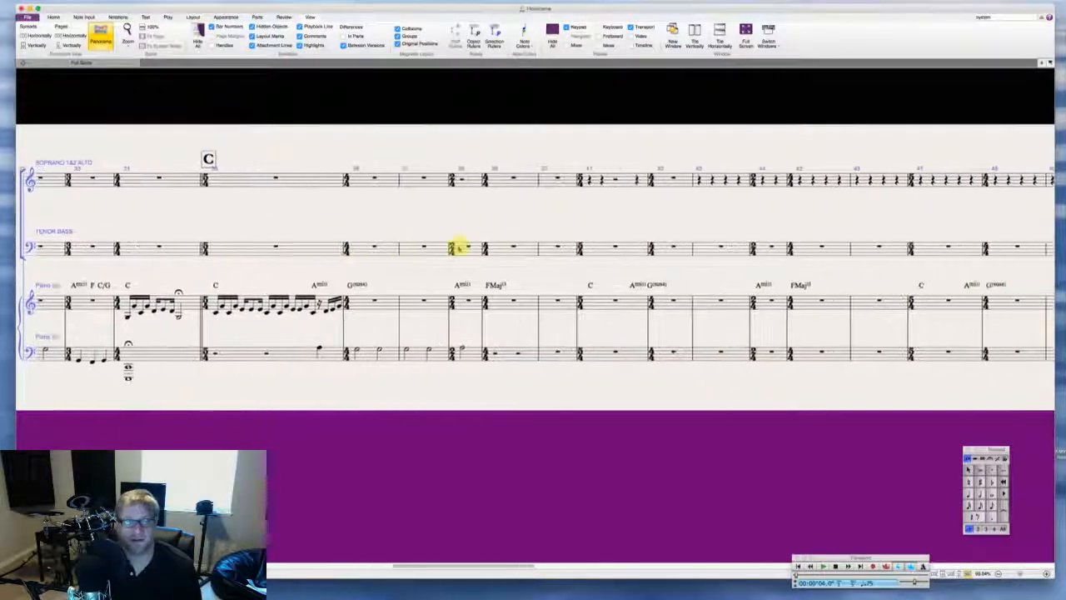
scroll(549, 186, right, 3)
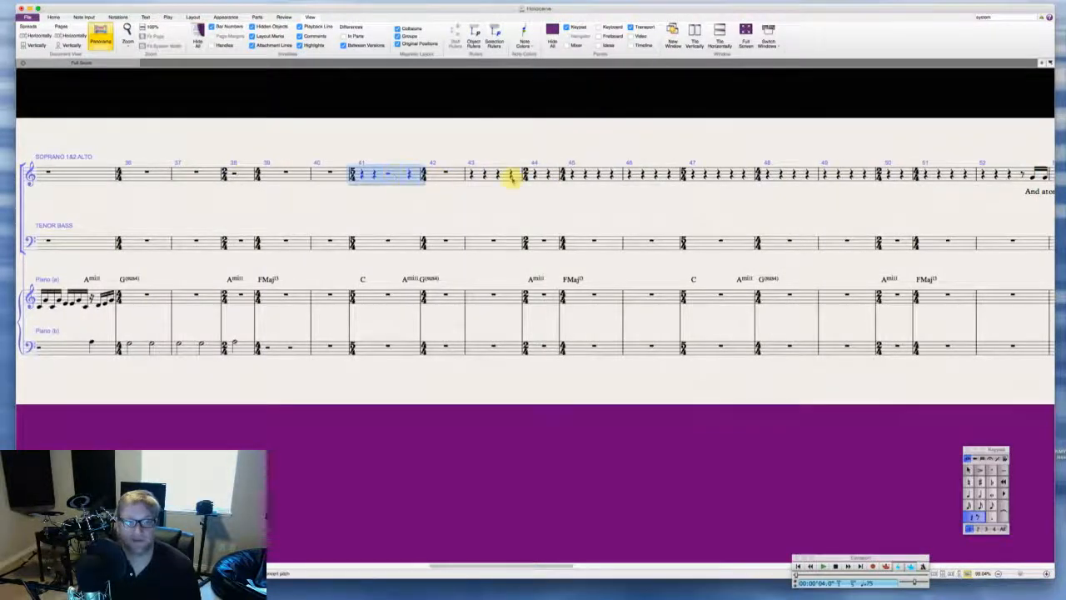
Step: Consolidate the Soprano 1&2 Alto rests from bar 41 up to the "And at once I knew" phrase in bar 52
scroll(511, 175, right, 3)
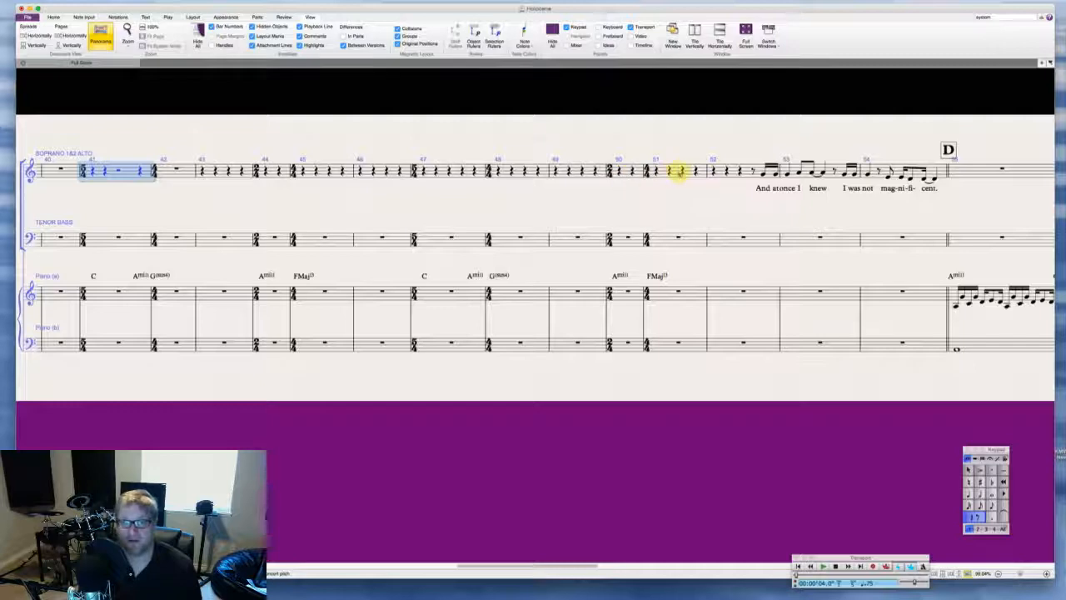
shift+click(739, 169)
scroll(740, 169, right, 2)
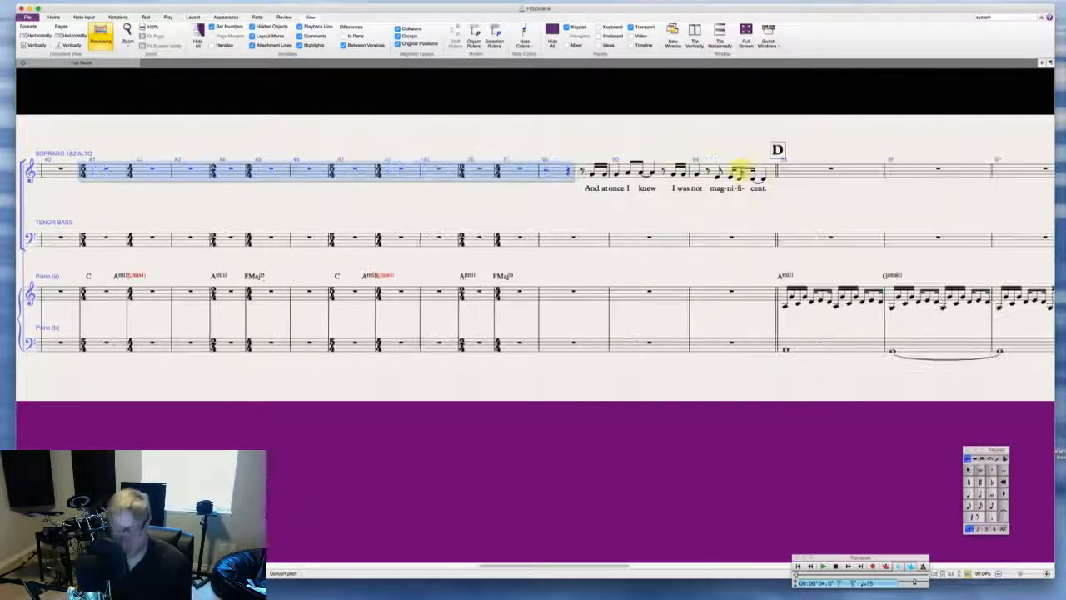
click(515, 148)
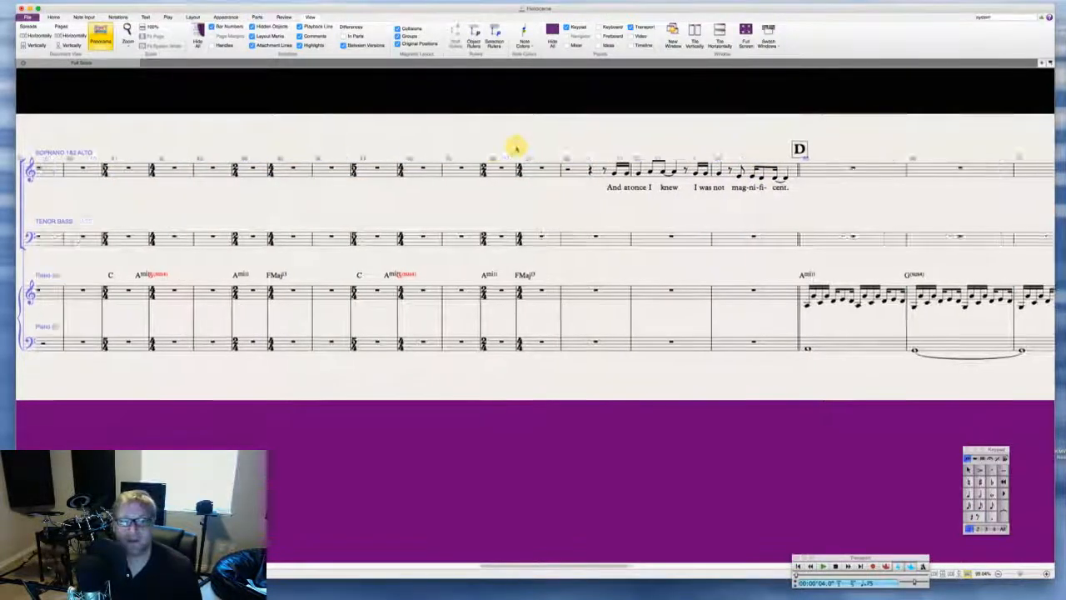
Step: Widen bars 47 and 41 by moving their ending barlines, separating the crowded A minor and G chord symbols above the piano
scroll(517, 147, right, 3)
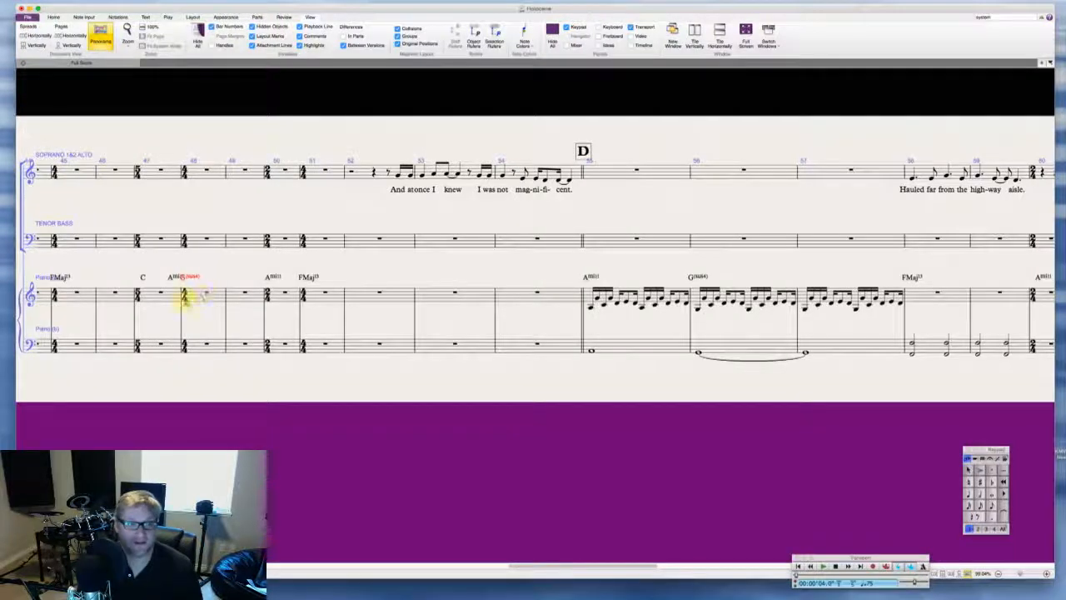
click(189, 293)
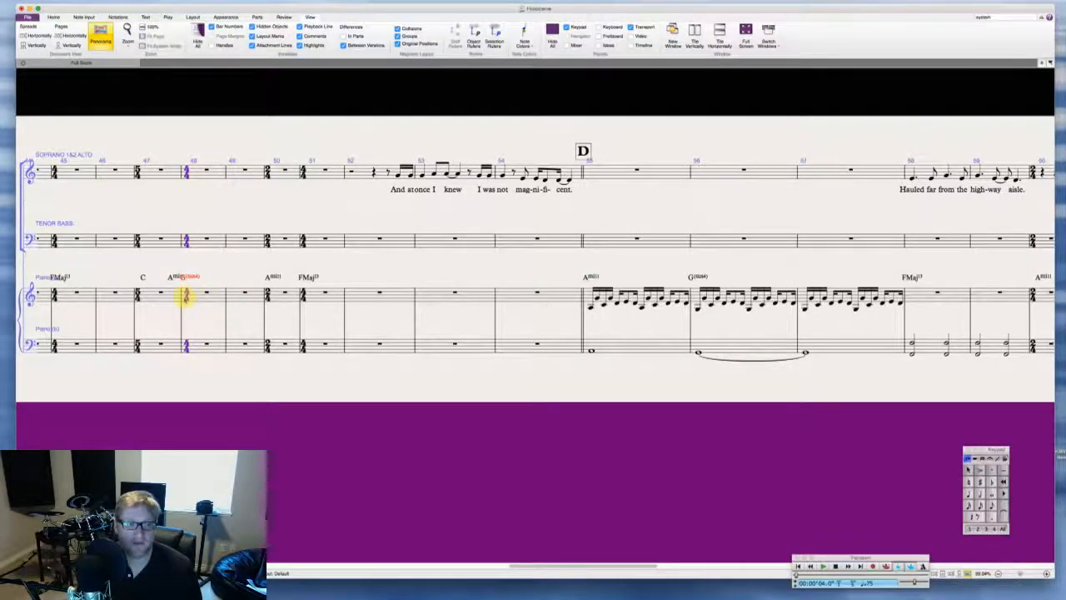
drag(182, 296, 195, 296)
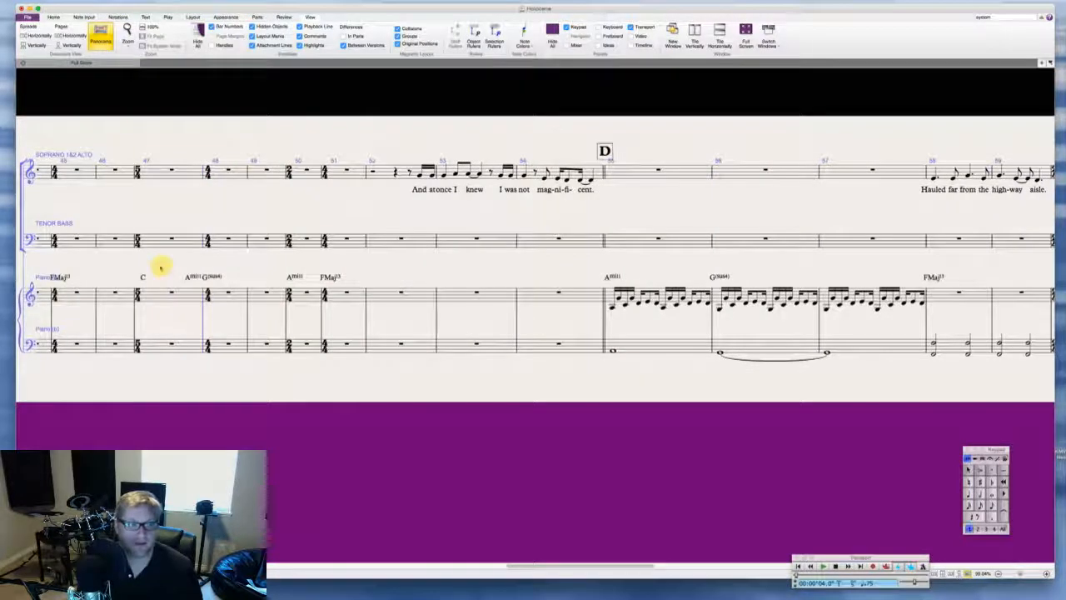
scroll(162, 266, left, 10)
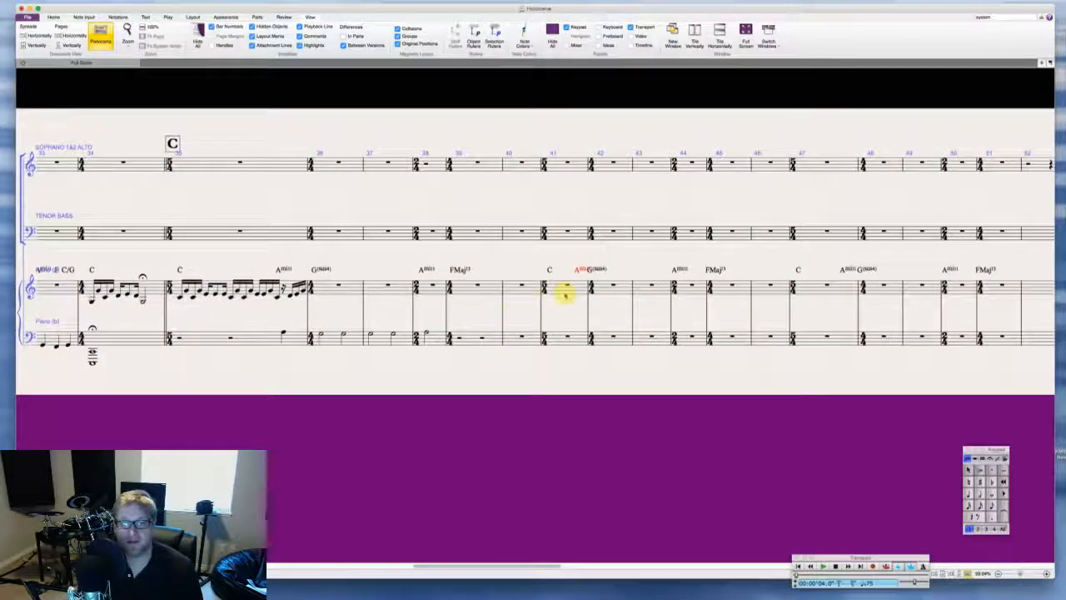
drag(586, 309, 612, 308)
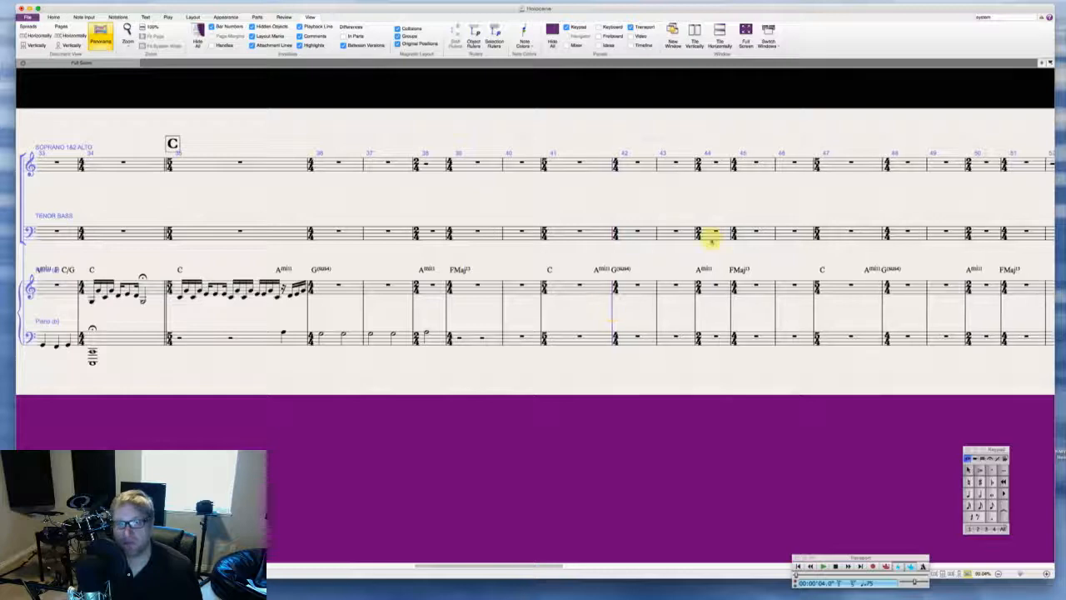
click(670, 249)
Step: Replace the quarter rests in bars 60 to 62 of the Soprano 1&2 Alto staff with full-bar rests
scroll(661, 254, right, 15)
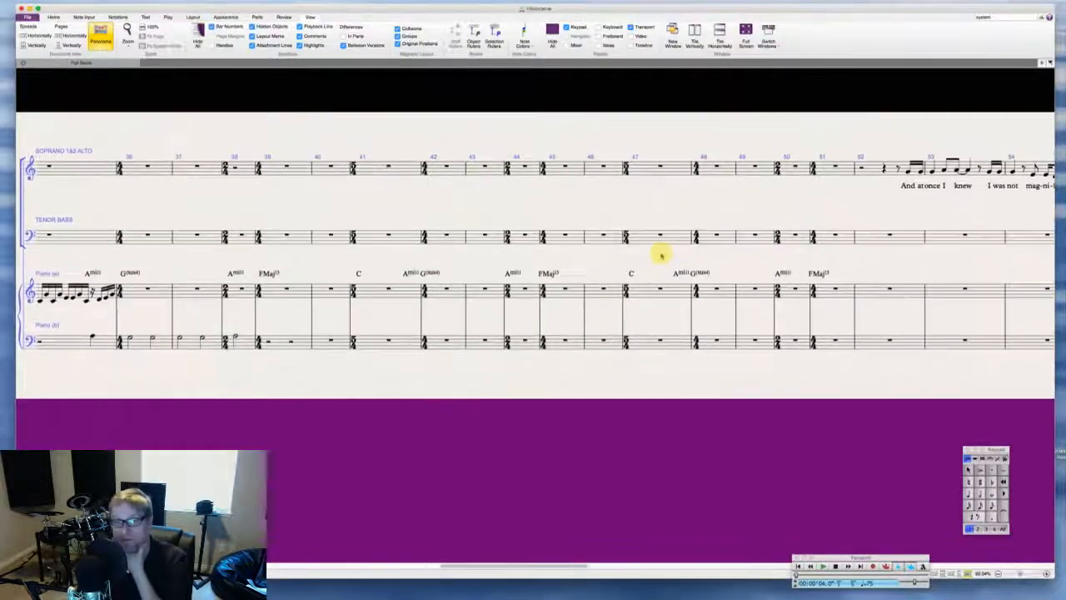
scroll(660, 254, right, 4)
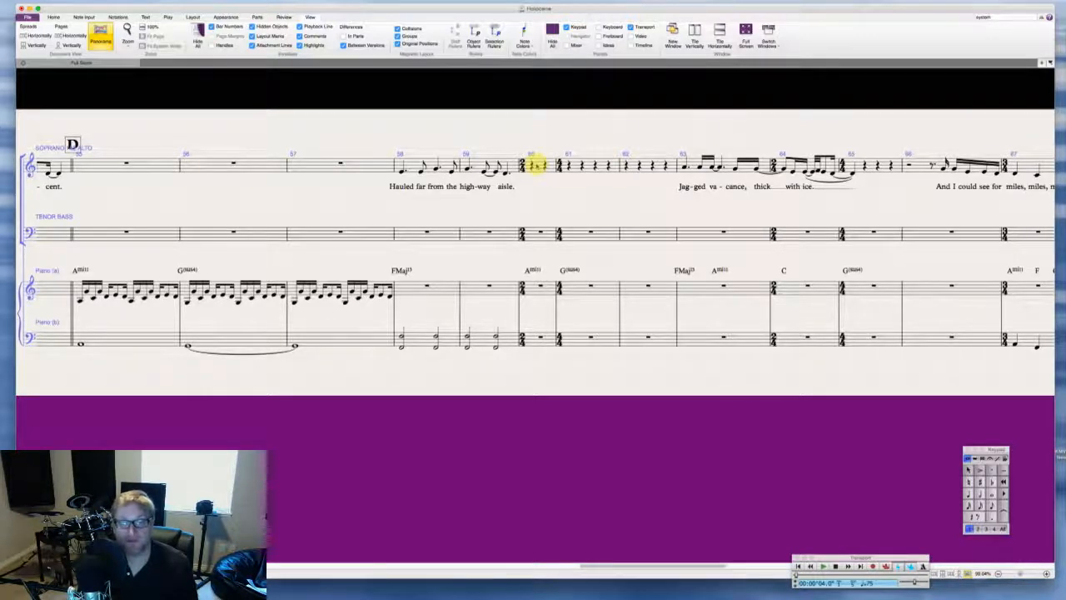
click(534, 164)
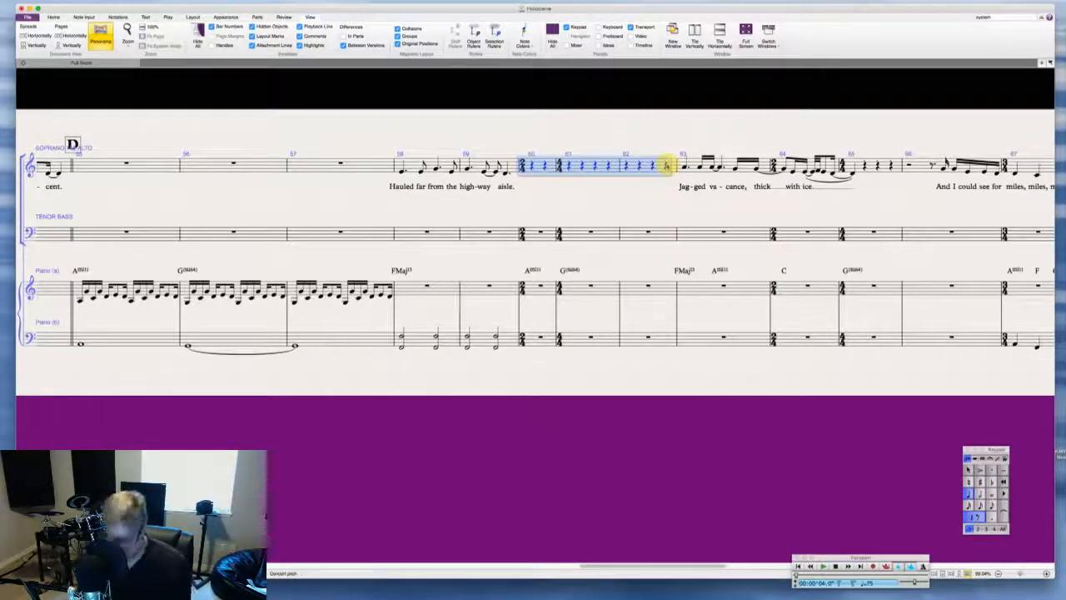
key(Delete)
click(621, 164)
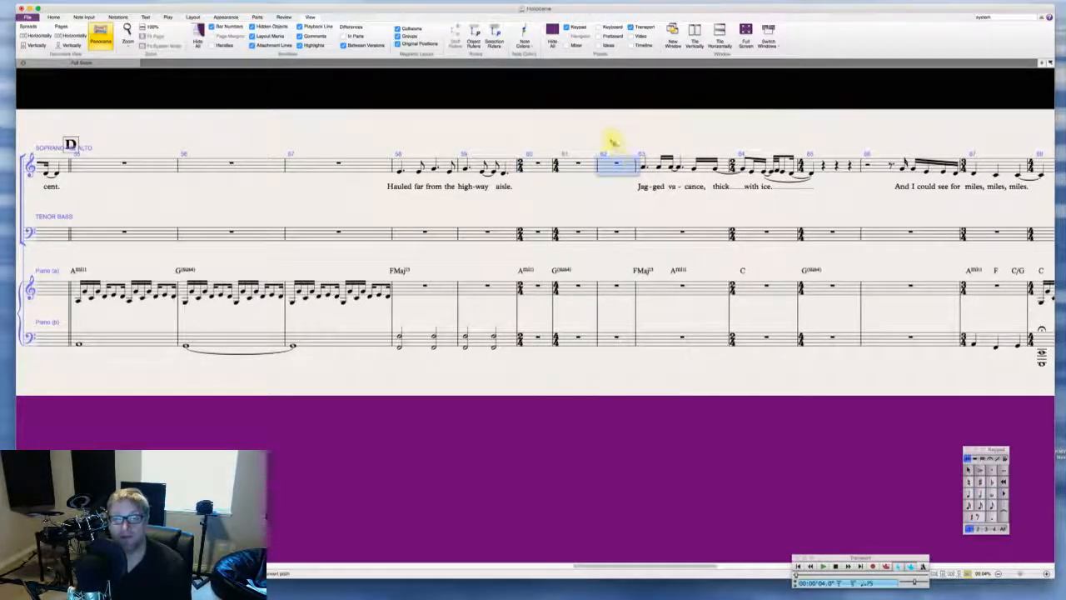
key(Delete)
Step: Merge the last two quarter rests of bar 65 in the Soprano 1&2 Alto staff into a half rest
scroll(611, 140, right, 10)
scroll(610, 140, right, 3)
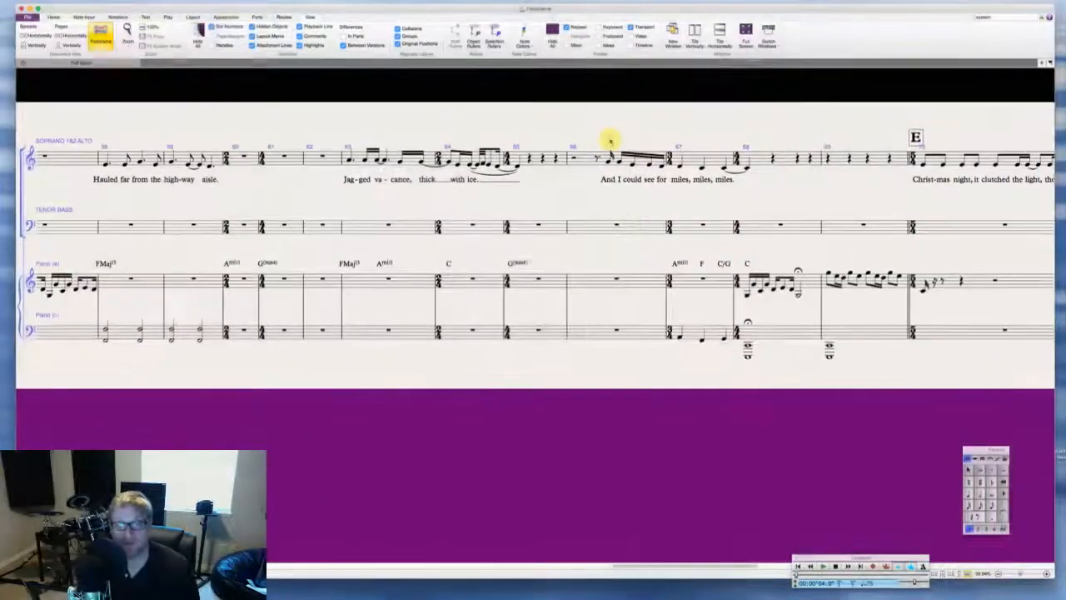
click(513, 157)
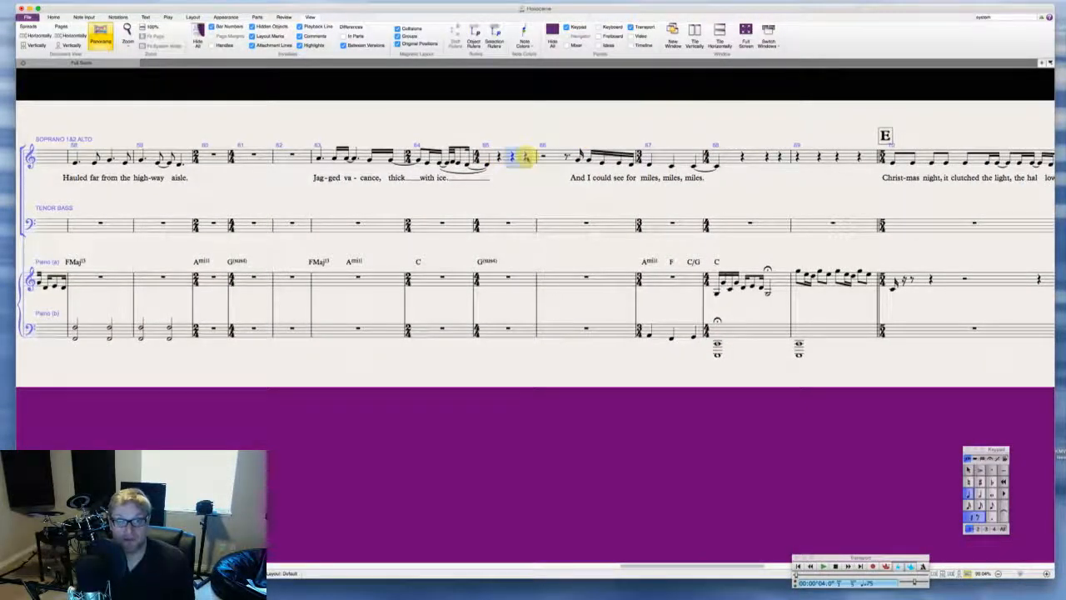
key(Escape)
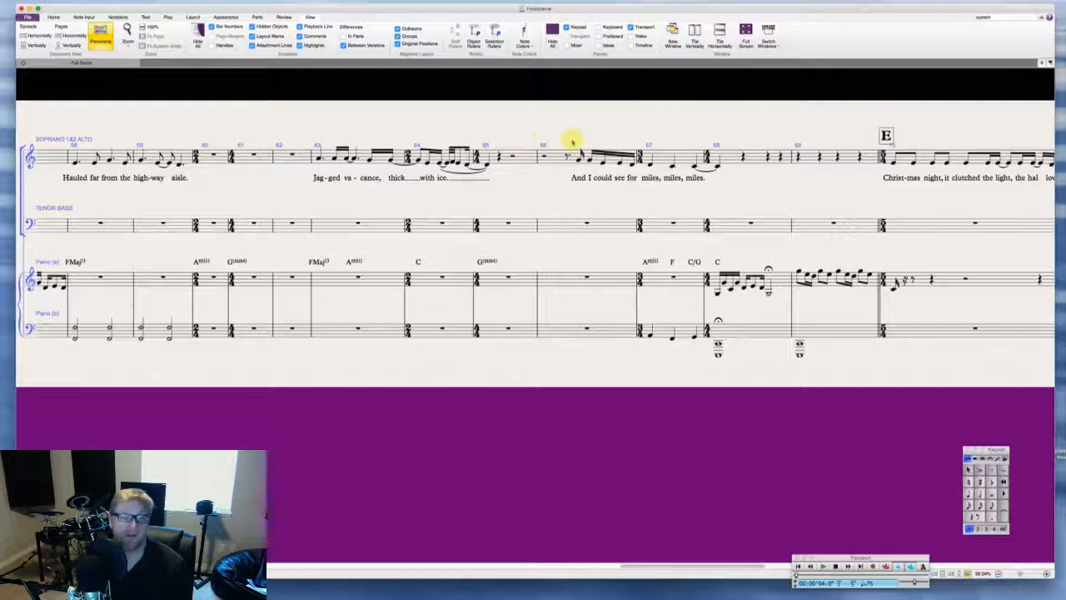
Step: Consolidate the Soprano 1&2 Alto rests into a half rest ending bar 68 and a full-bar rest in bar 69
scroll(571, 143, right, 15)
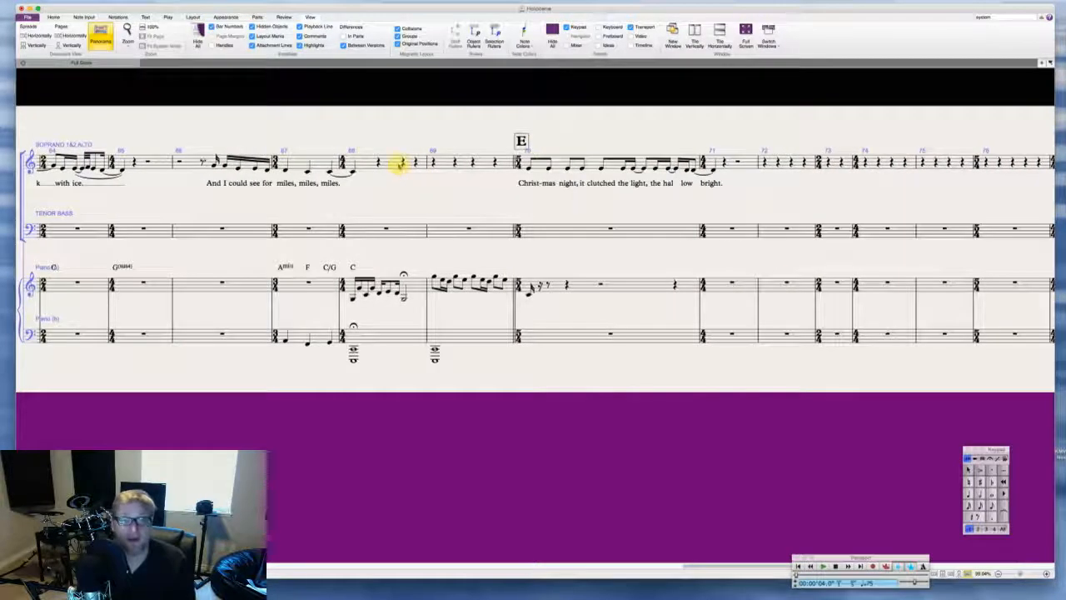
click(403, 162)
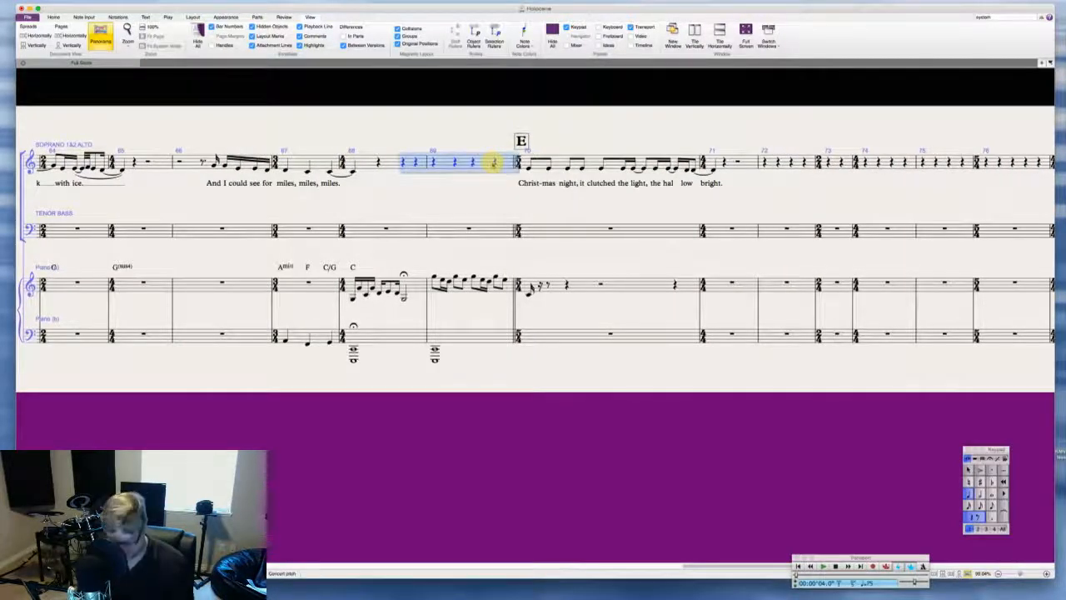
key(Escape)
scroll(483, 121, right, 2)
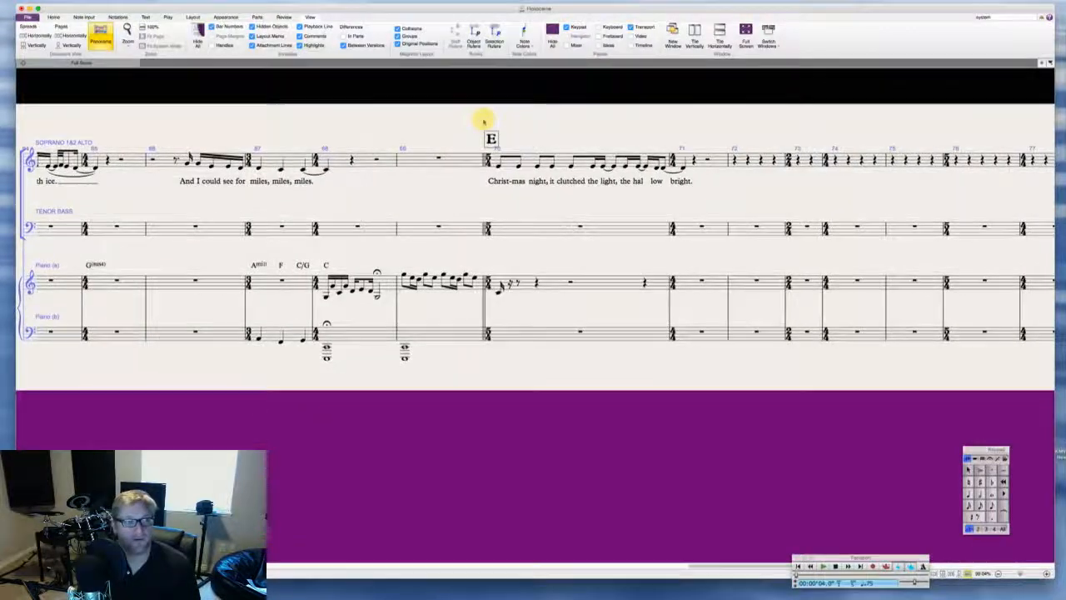
Step: Replace the quarter rests in bar 72 of the Soprano 1&2 Alto staff with a full-bar rest
scroll(550, 134, right, 8)
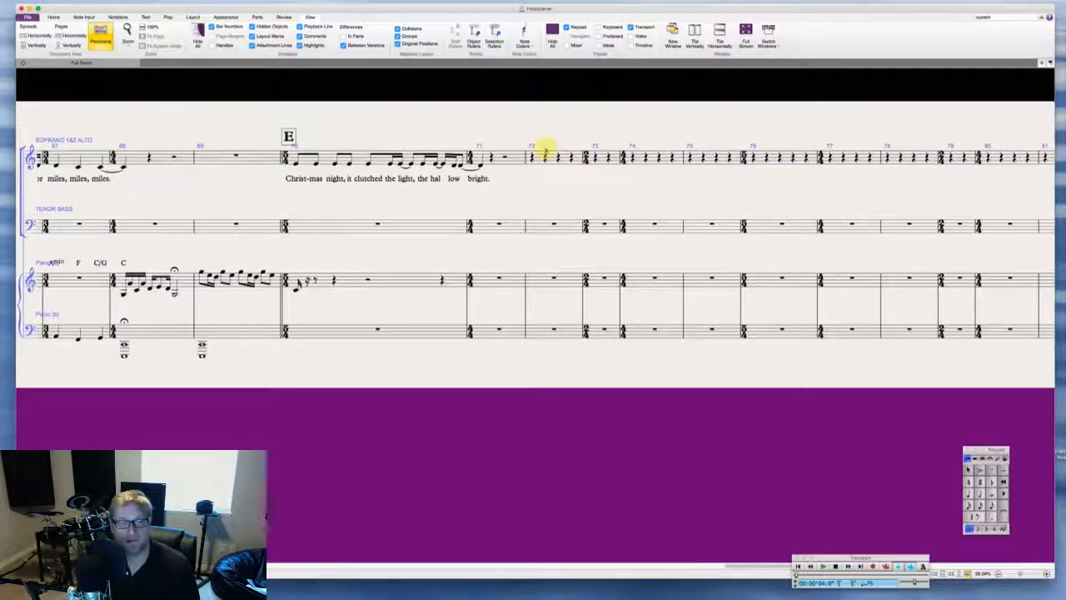
click(537, 157)
key(Delete)
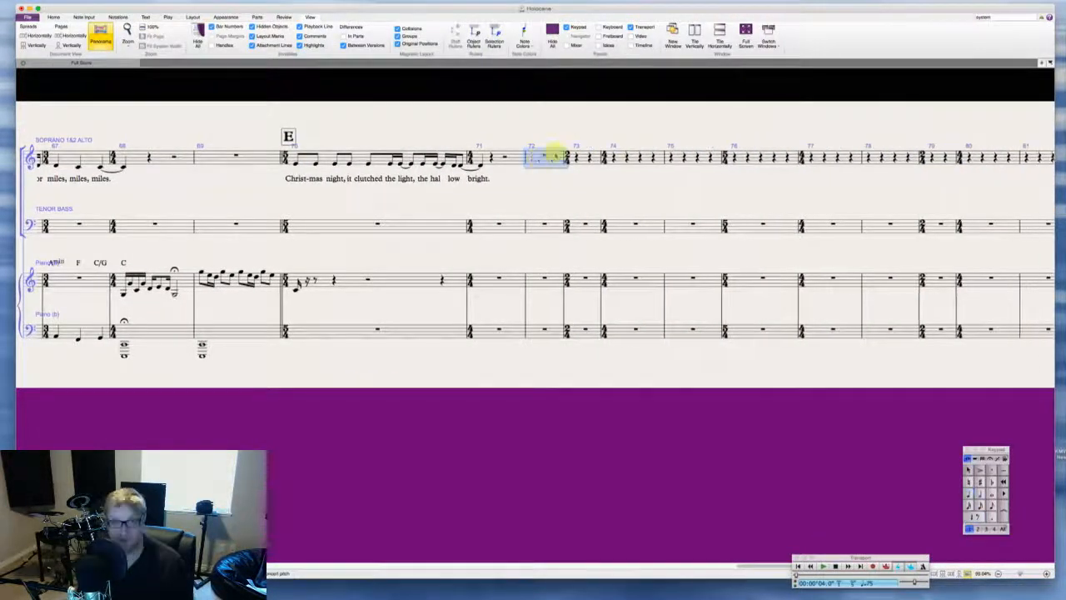
Step: Review the score from the opening through section E, examining the vocal phrases, rests, chord symbols and piano accompaniment
scroll(551, 126, right, 6)
scroll(551, 127, left, 20)
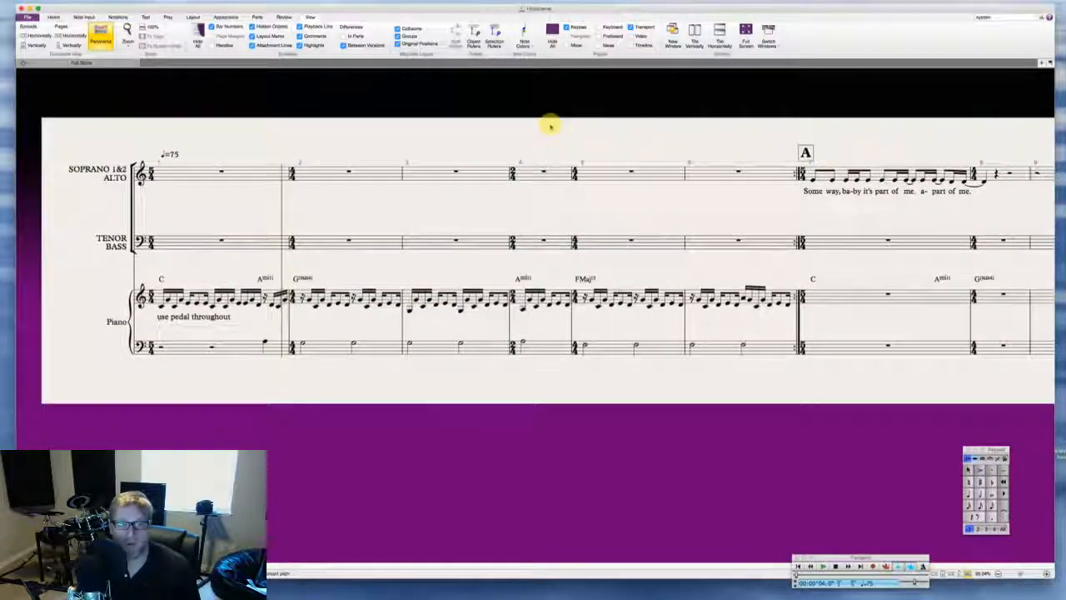
scroll(550, 126, right, 20)
scroll(551, 126, right, 20)
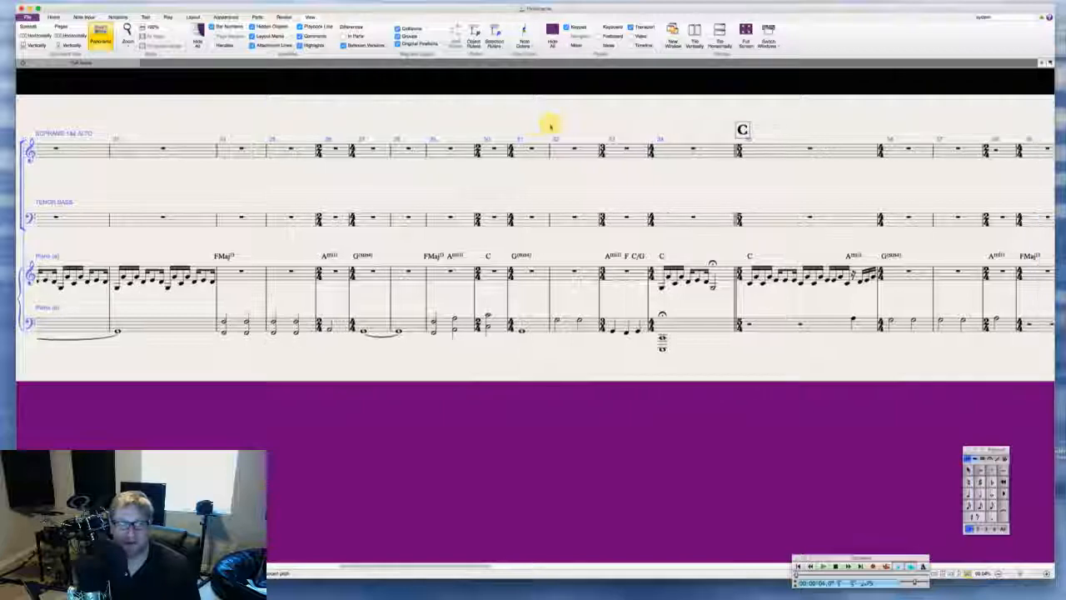
scroll(551, 126, right, 15)
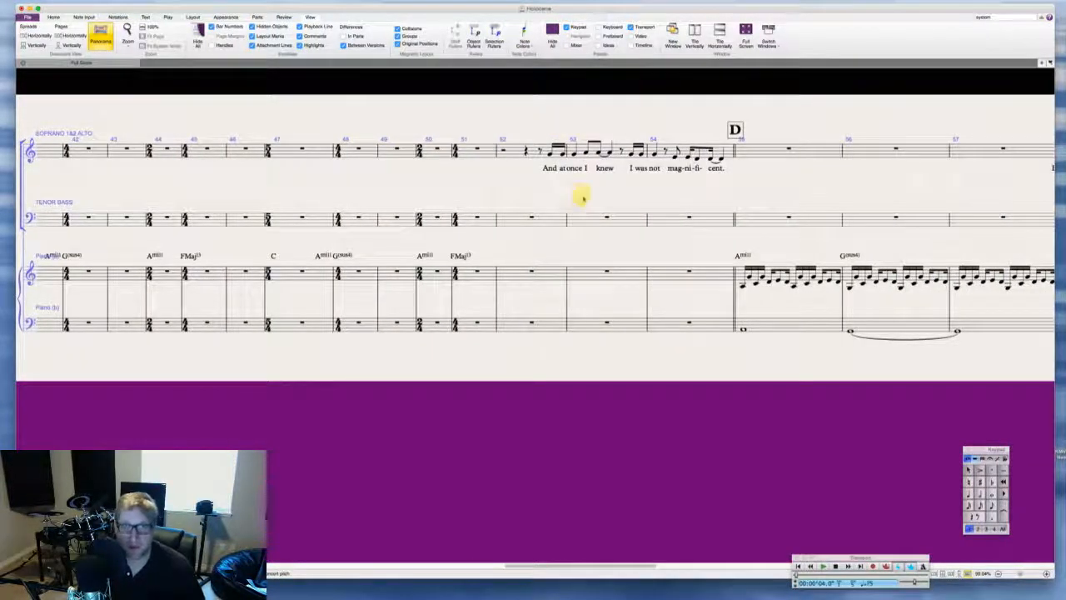
scroll(583, 198, right, 10)
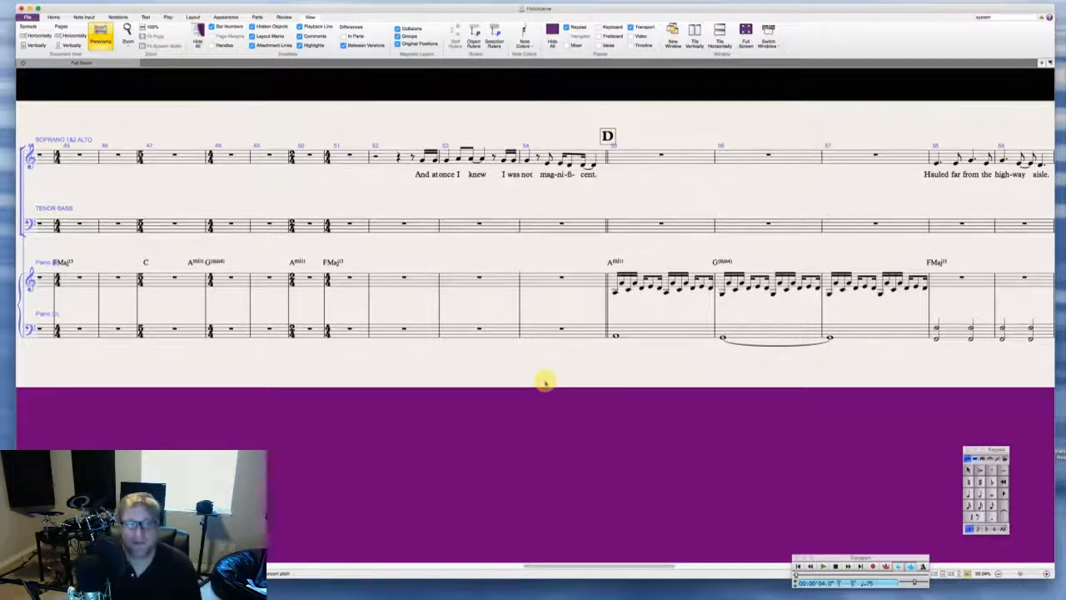
scroll(546, 382, right, 20)
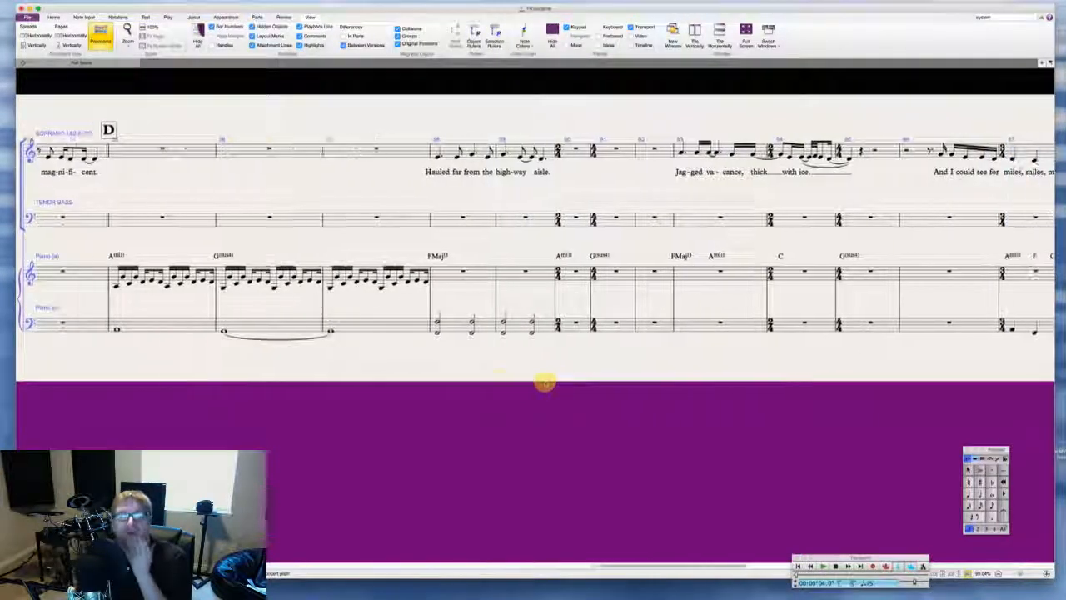
scroll(545, 382, right, 2)
scroll(546, 382, right, 20)
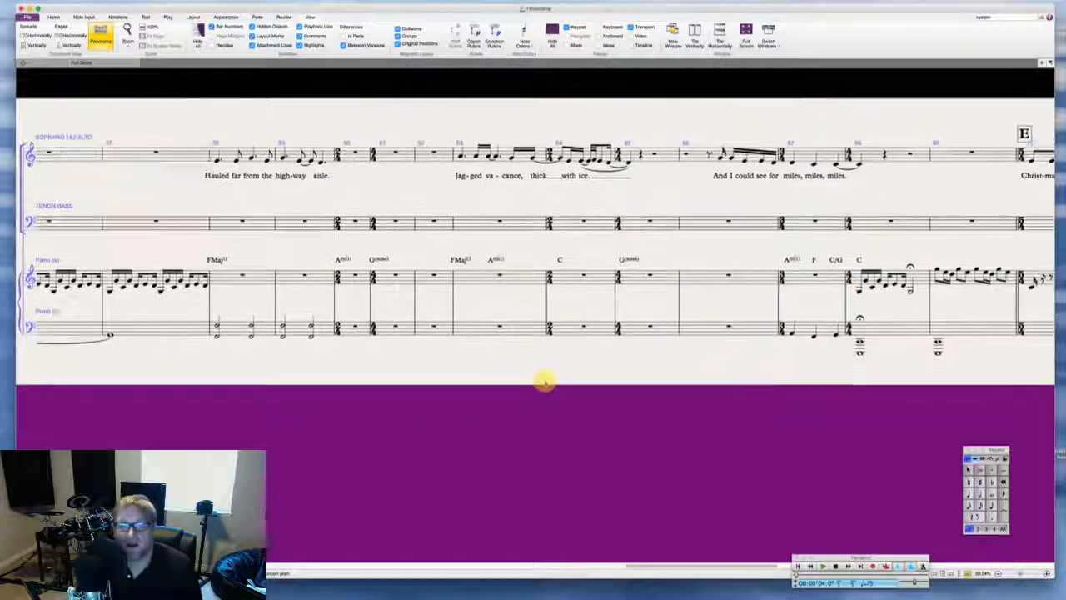
scroll(544, 382, right, 20)
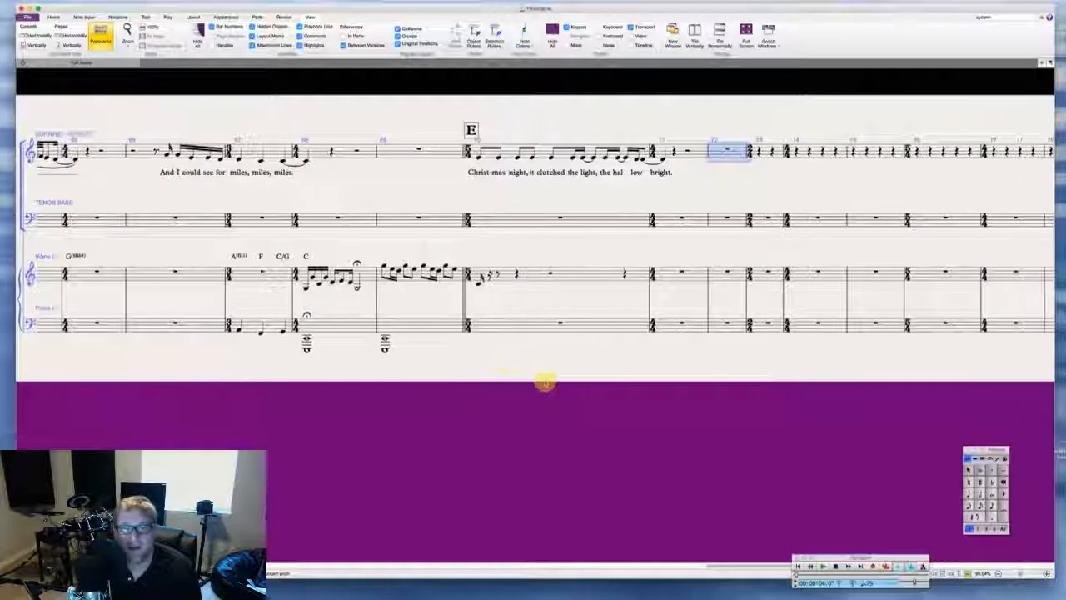
scroll(545, 382, right, 8)
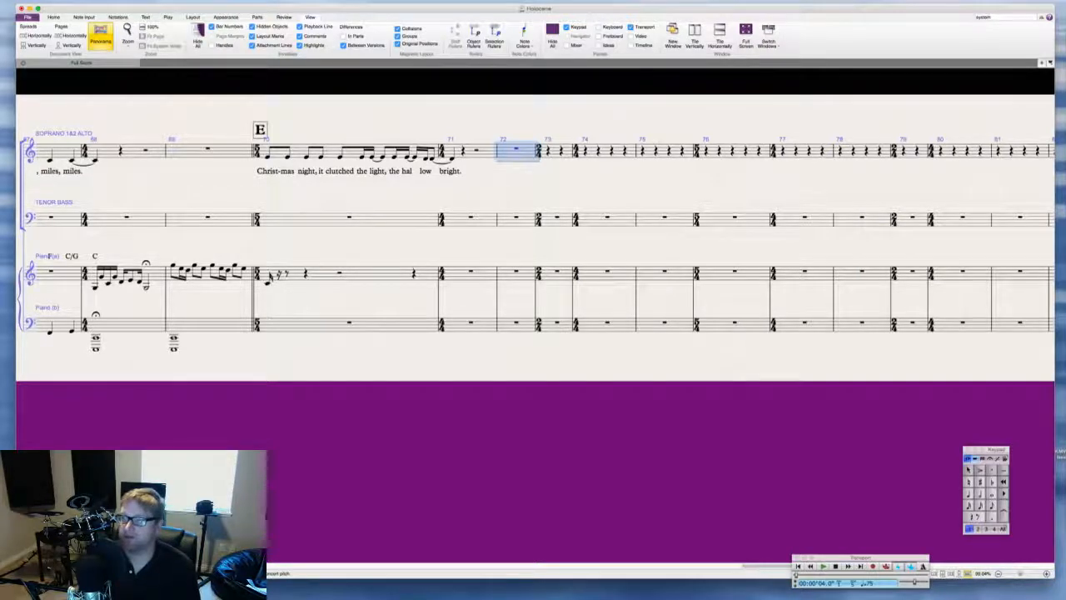
Step: Examine the opening piano pattern and its chord symbols in bars 1 to 6, leading into section A
click(1064, 115)
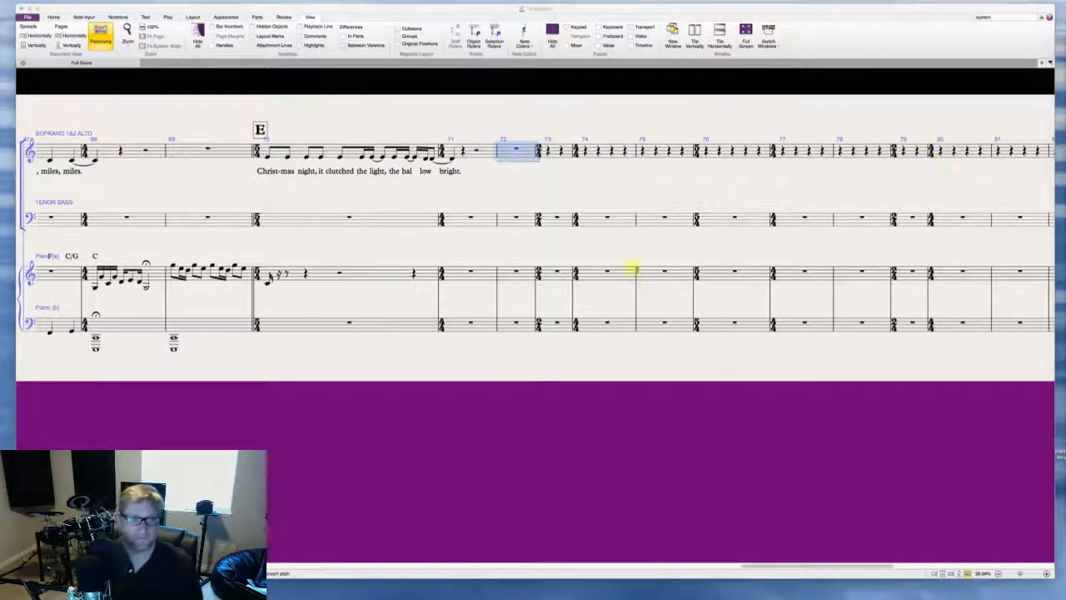
scroll(397, 333, left, 20)
scroll(397, 333, left, 15)
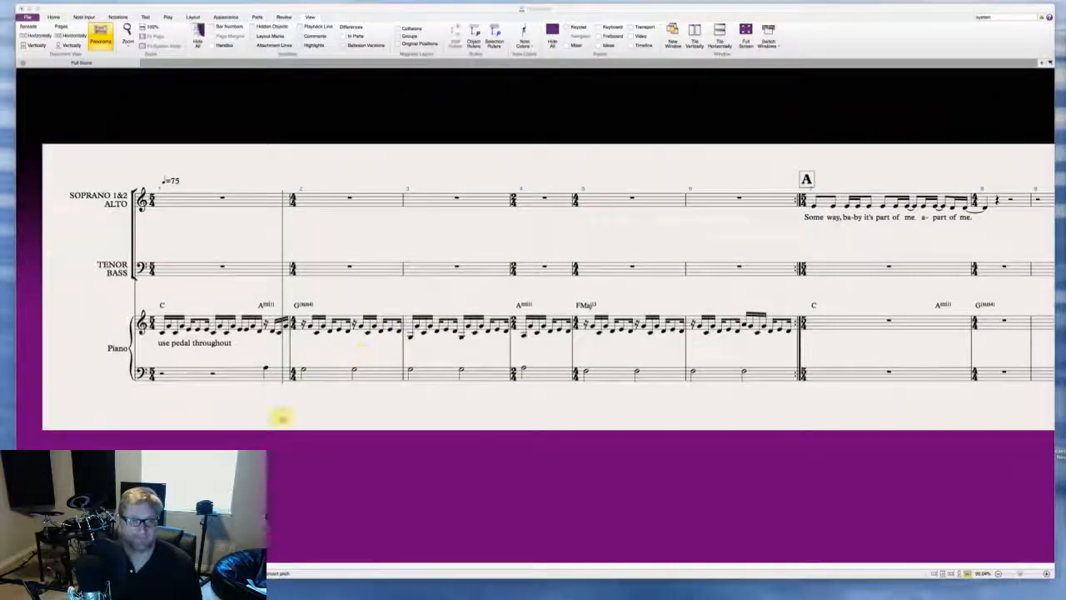
scroll(391, 453, right, 2)
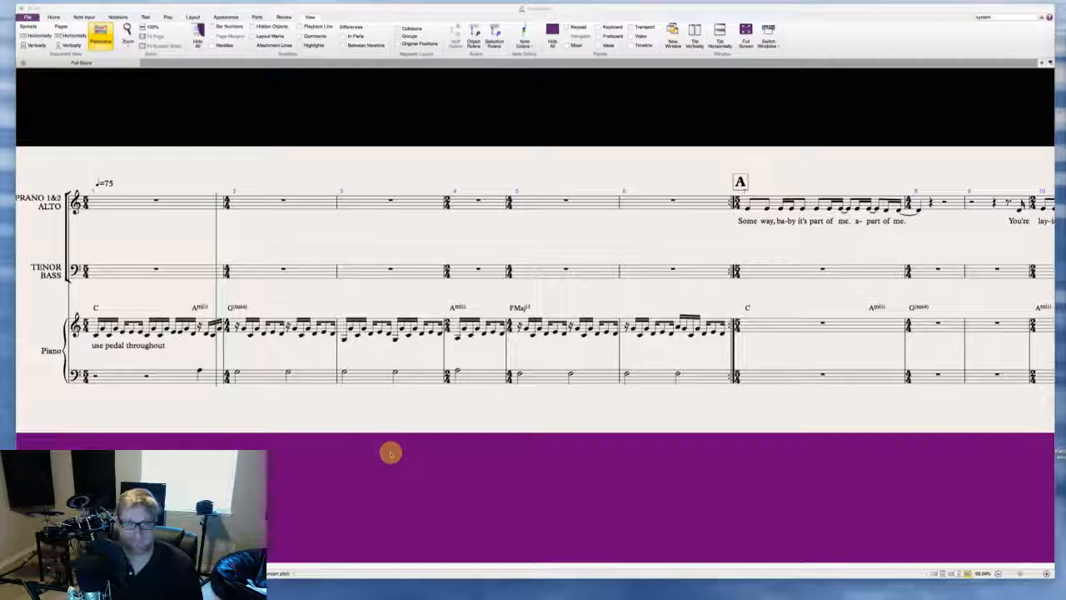
scroll(390, 454, right, 5)
scroll(391, 454, left, 4)
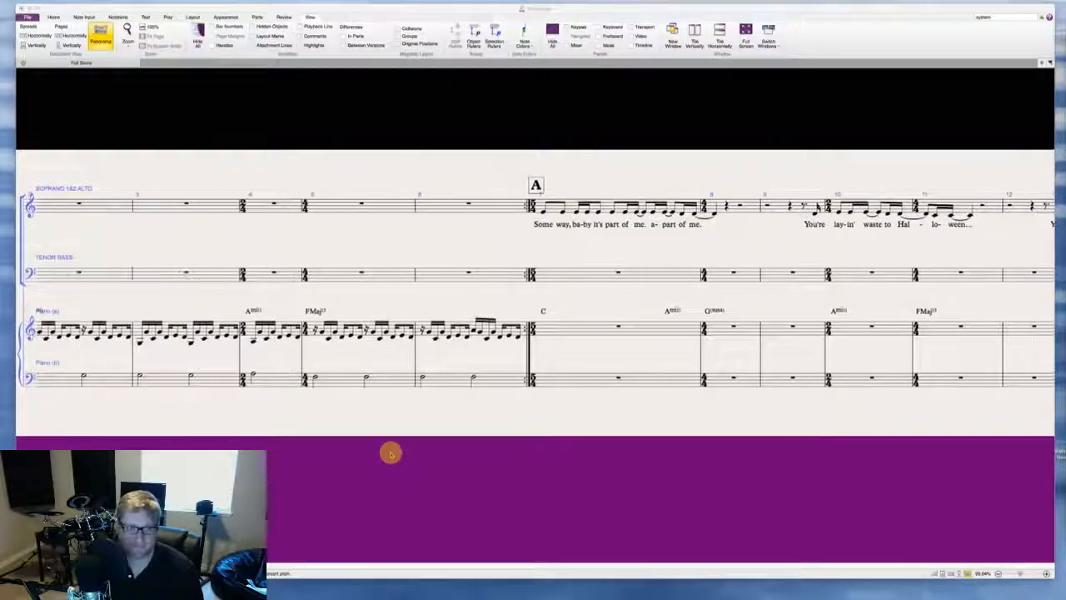
scroll(390, 453, left, 2)
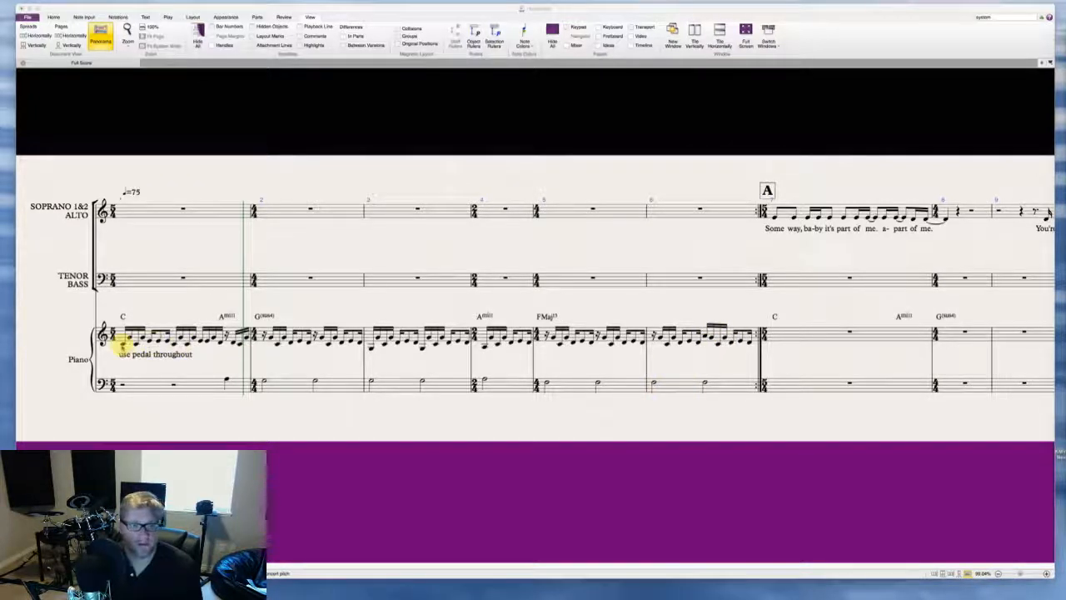
click(151, 317)
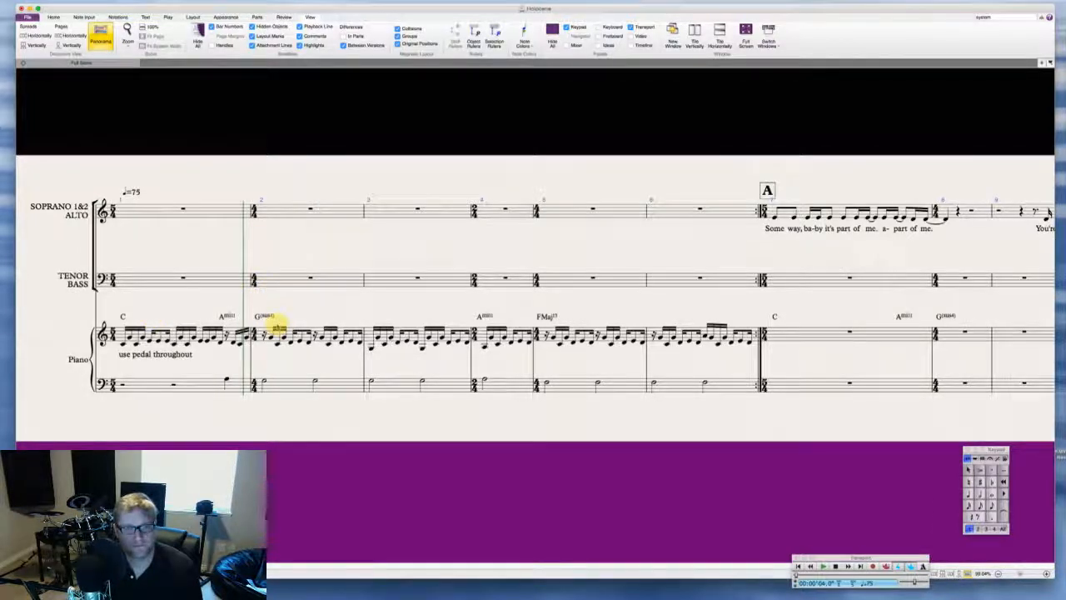
scroll(359, 319, right, 5)
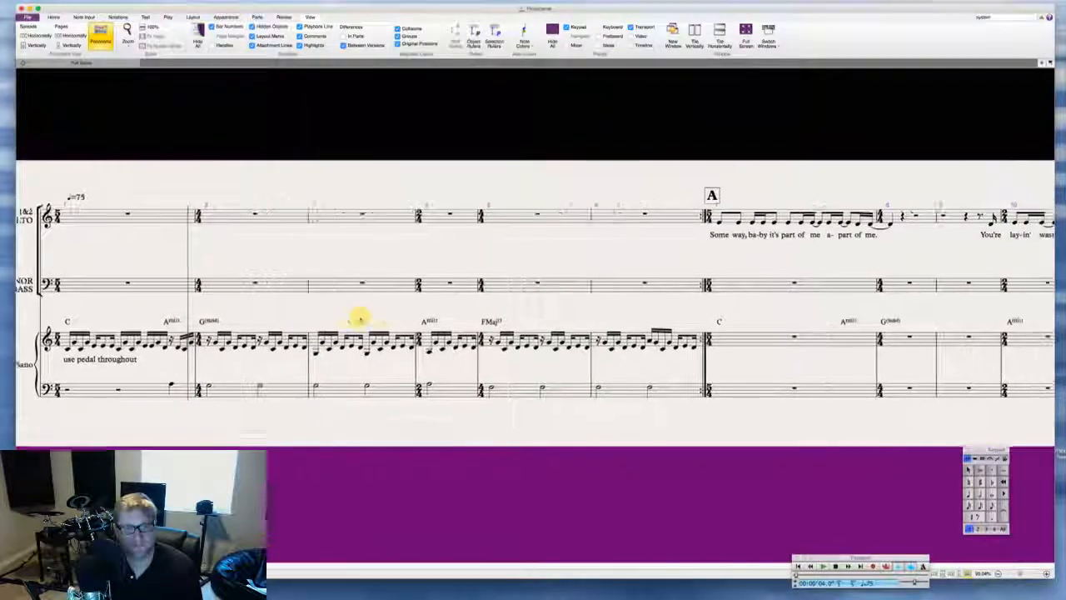
Step: Add a harmony note a third above each note of the Soprano 1&2 Alto phrase "Some way, baby, it's part of me" in bars 7 and 8
scroll(360, 319, right, 10)
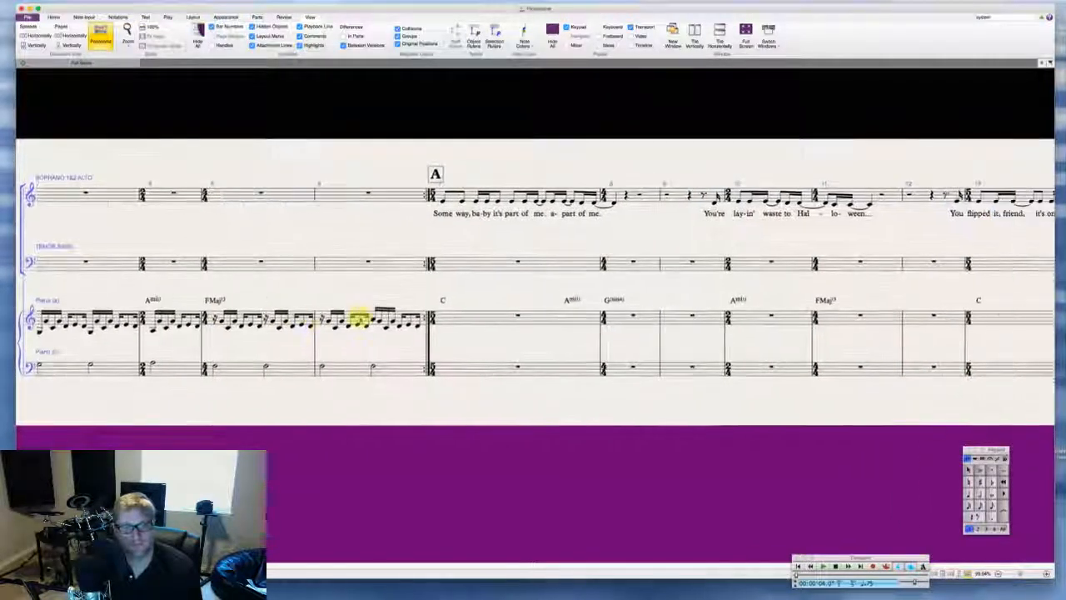
scroll(362, 319, right, 1)
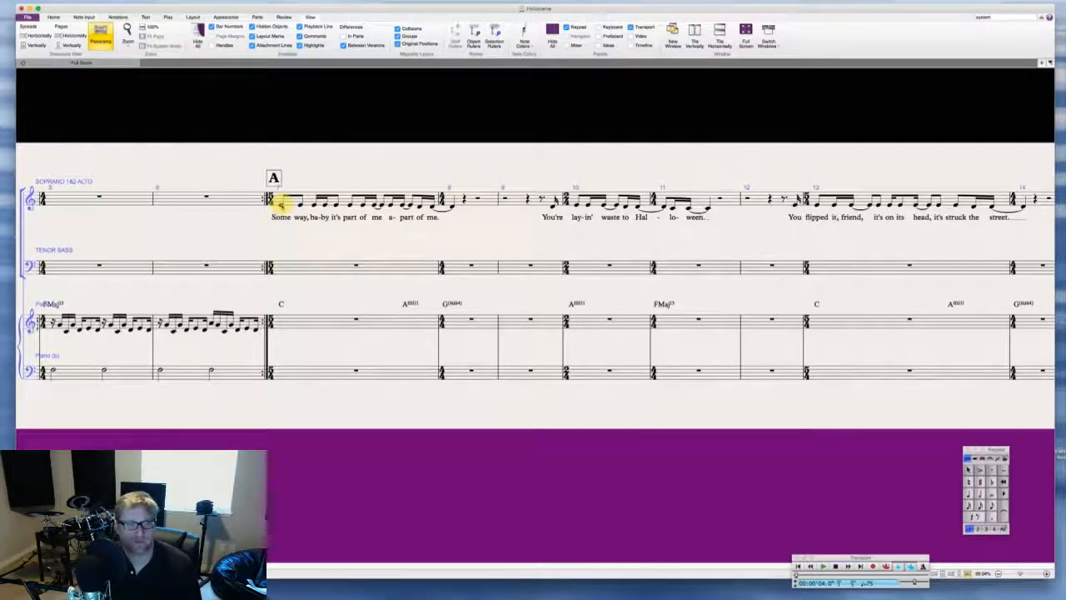
scroll(406, 264, right, 4)
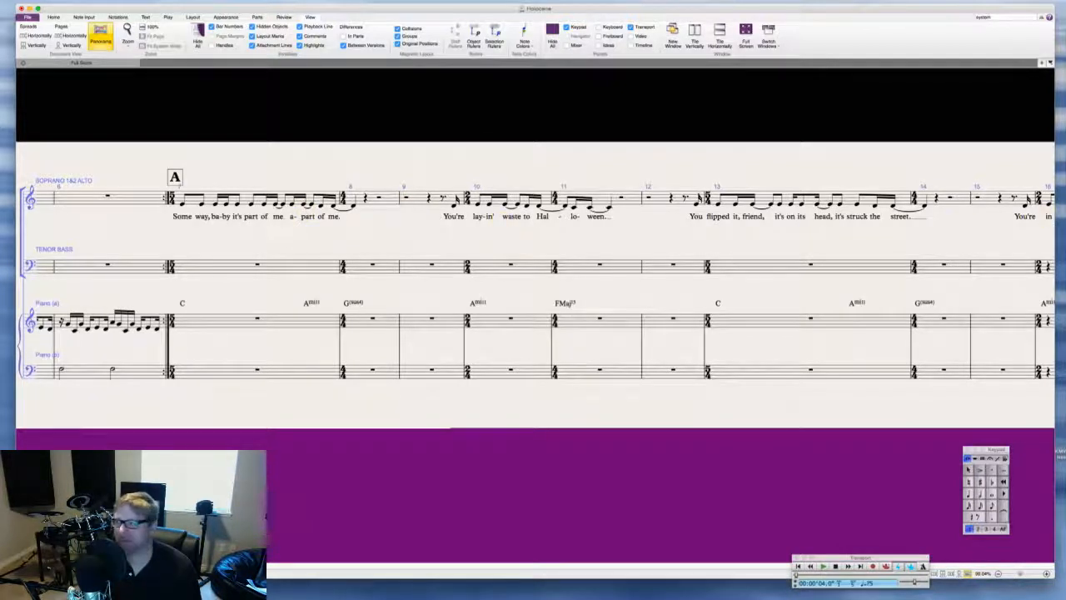
key(super+Tab)
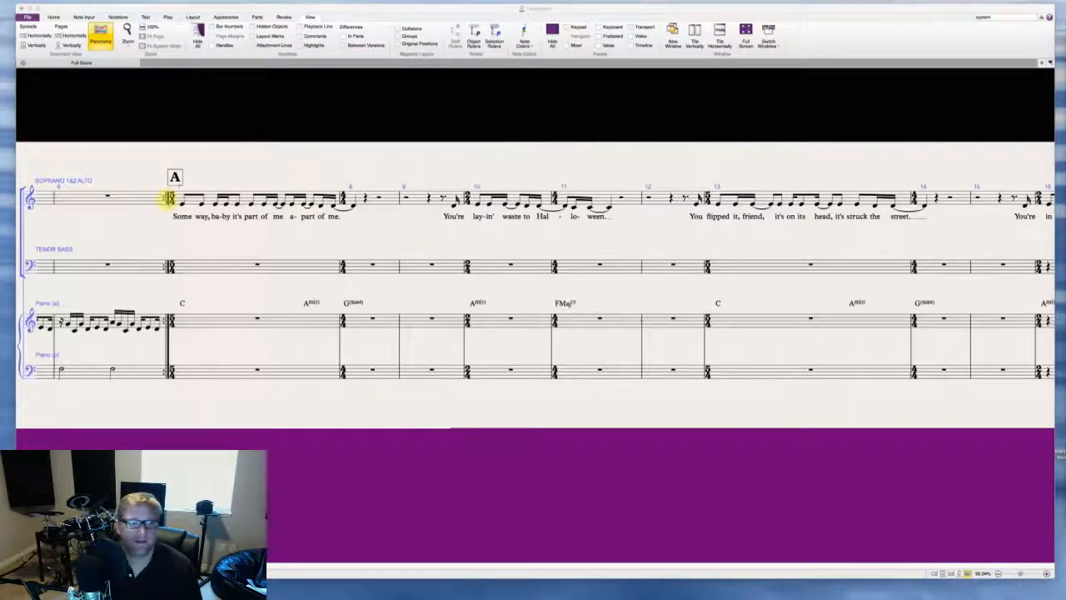
click(185, 204)
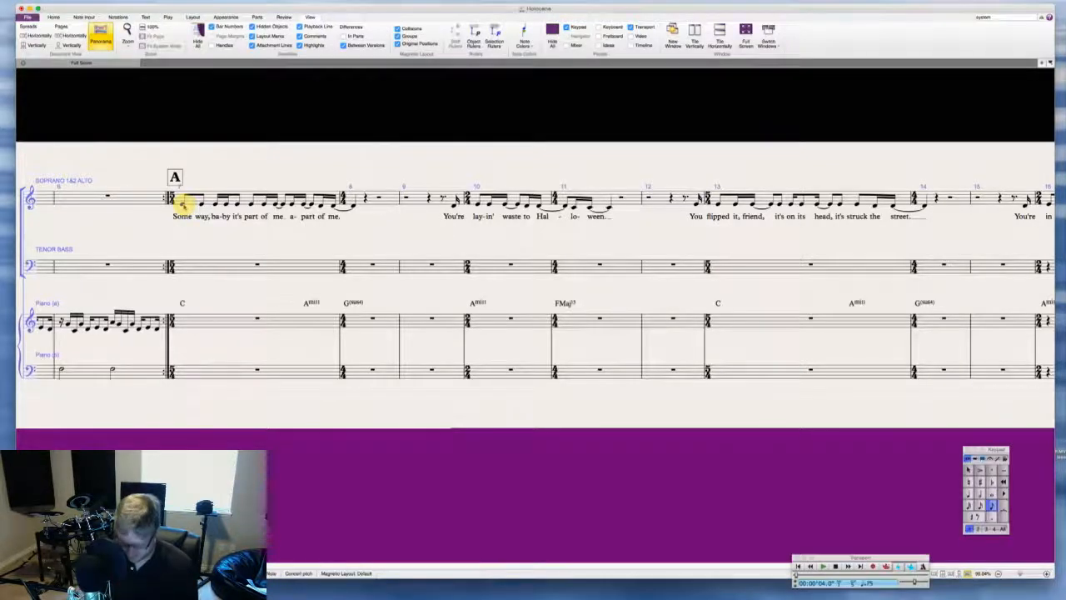
key(3)
key(Right)
key(3)
key(Right)
key(3)
key(Right)
key(3)
key(Right)
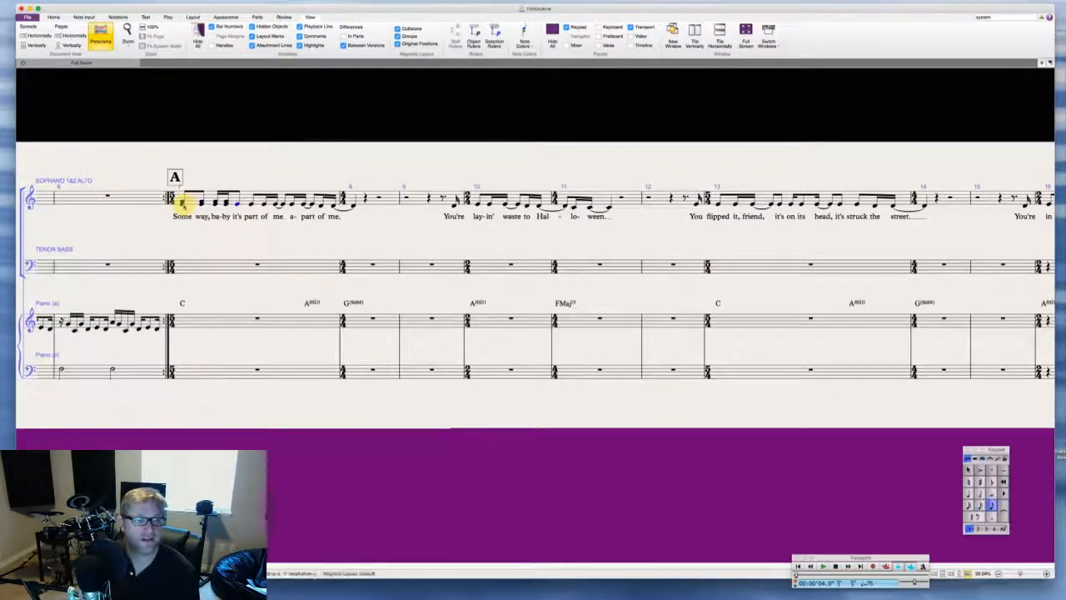
key(3)
key(Right)
key(3)
key(Right)
key(3)
key(Right)
key(3)
key(Right)
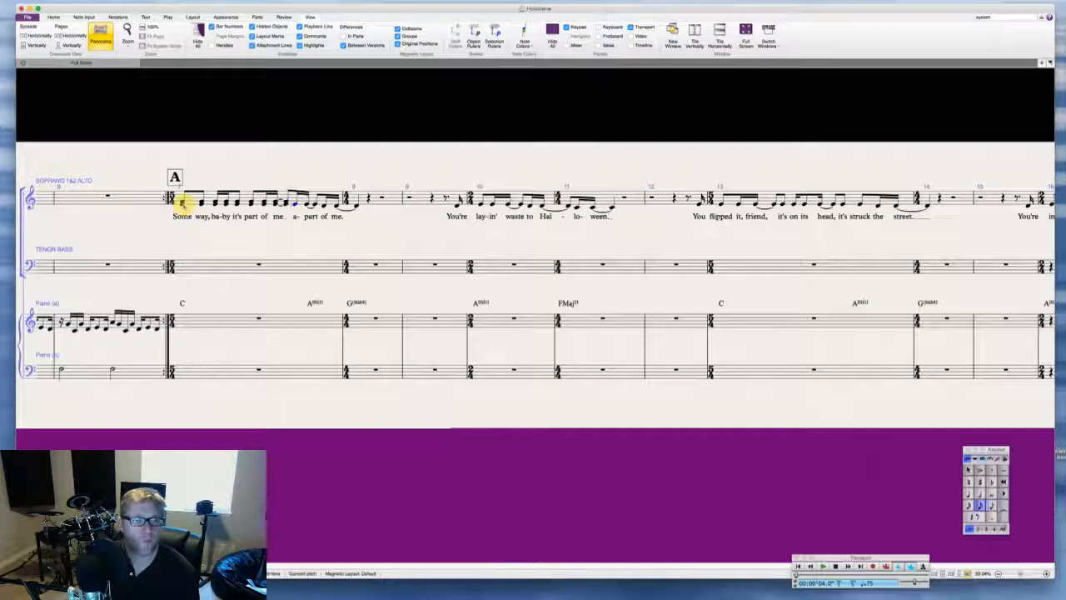
key(3)
key(Right)
key(3)
key(Right)
key(3)
key(Right)
key(3)
key(Right)
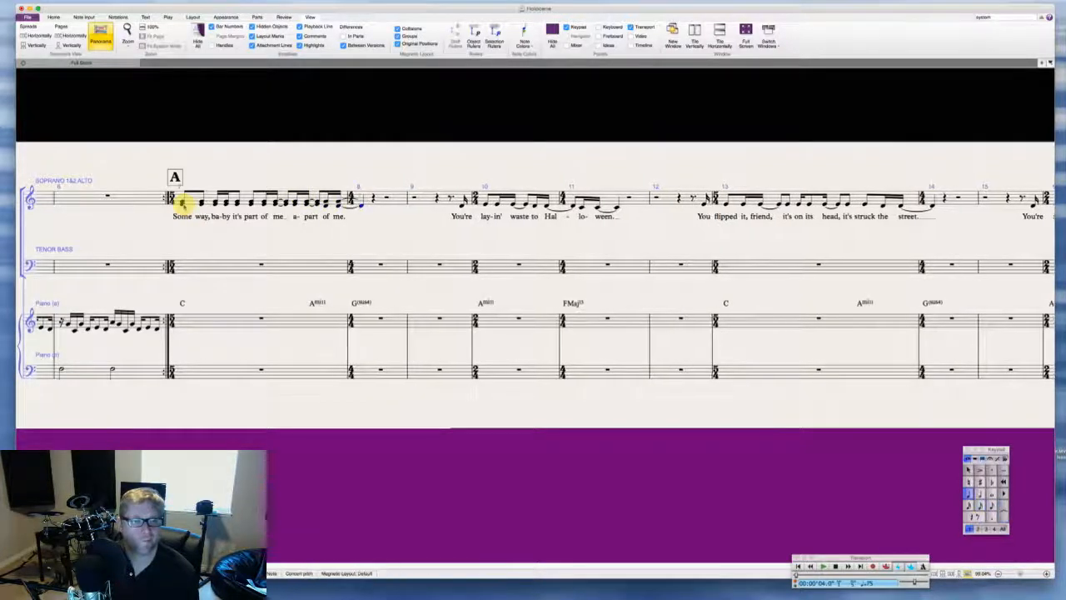
key(Escape)
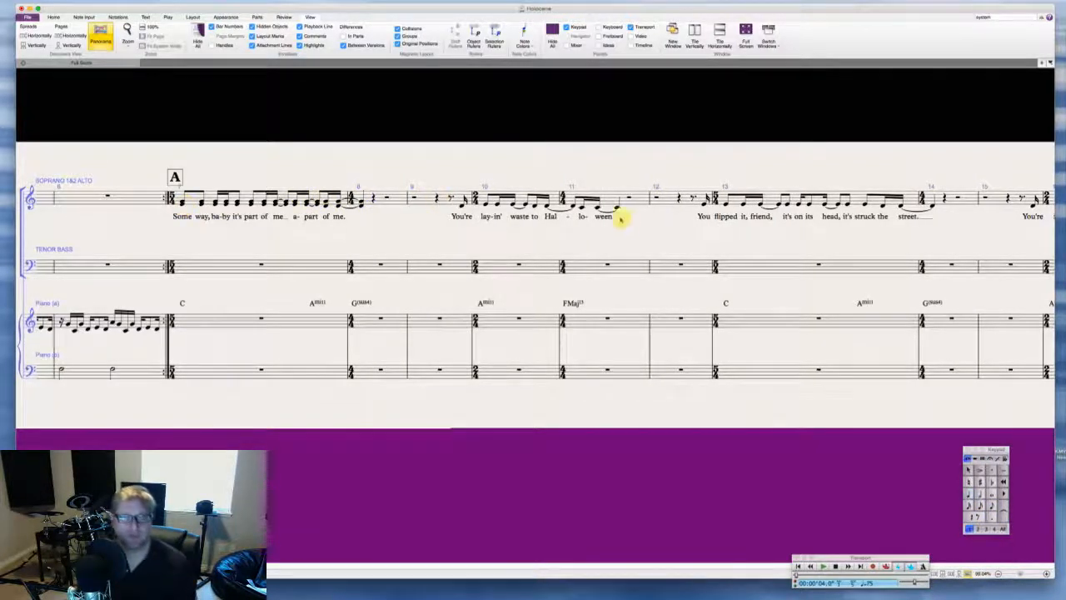
Step: Harmonize the Soprano 1&2 Alto phrase "You're layin' waste to Halloween" in bars 9 to 11 with notes a third above the melody
key(super+Tab)
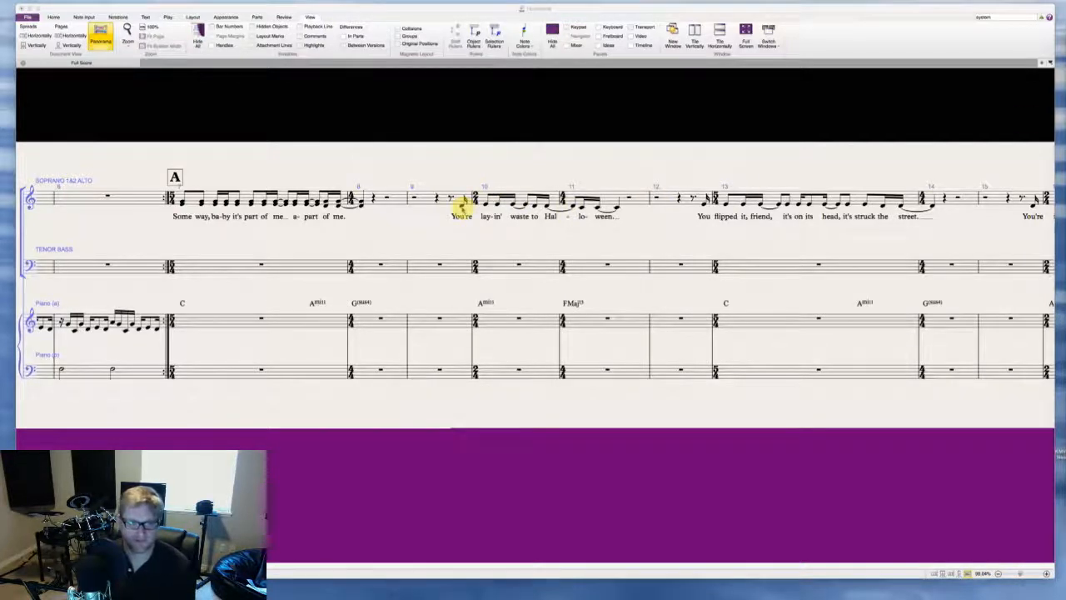
click(460, 204)
key(3)
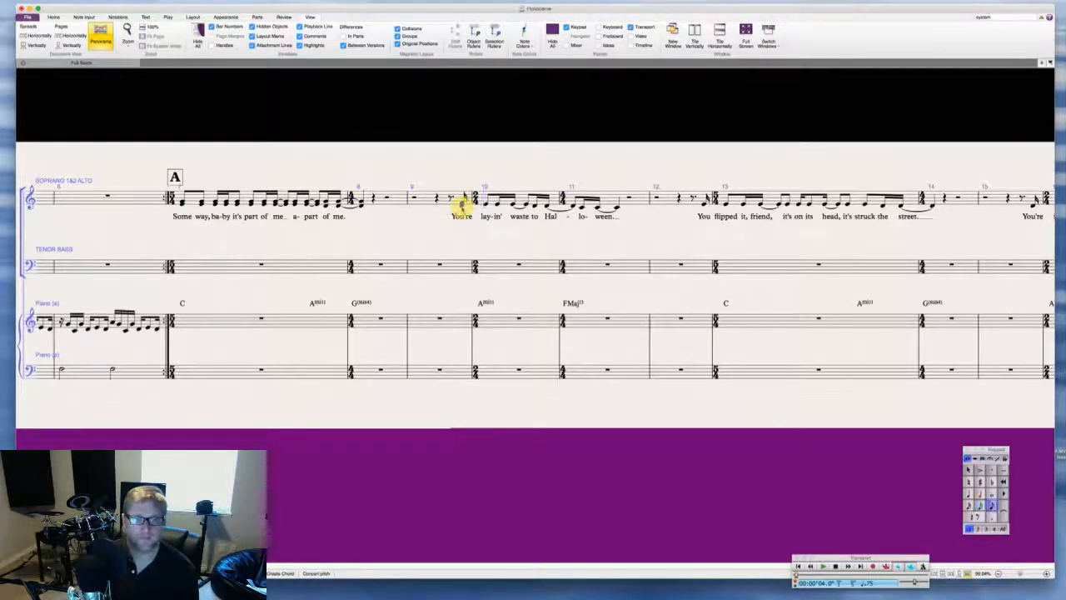
key(Right)
key(3)
key(Right)
key(3)
key(Right)
key(3)
key(Right)
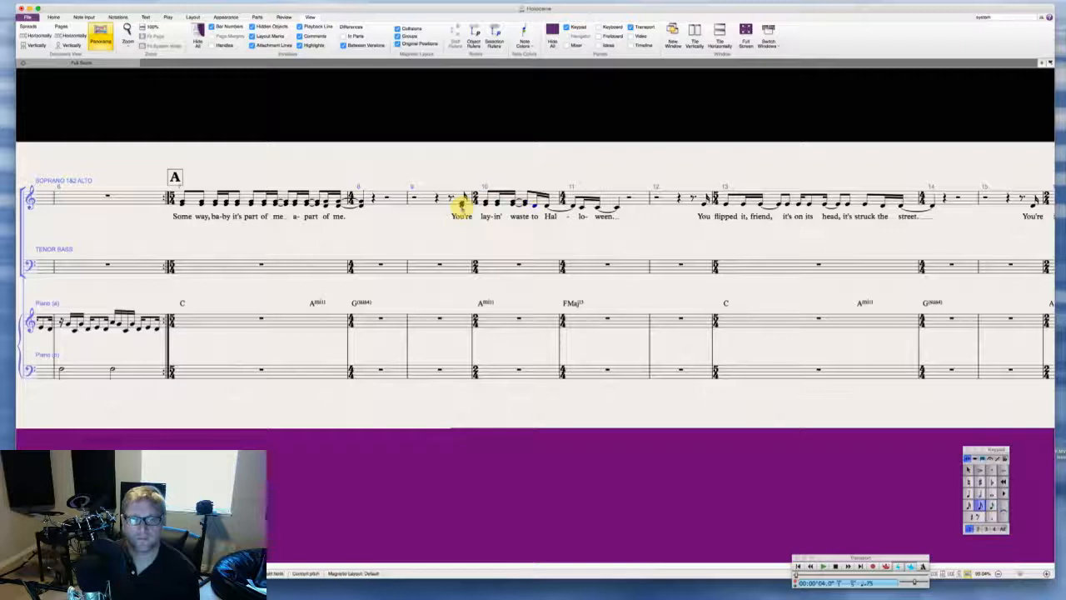
key(3)
key(Right)
key(3)
key(Right)
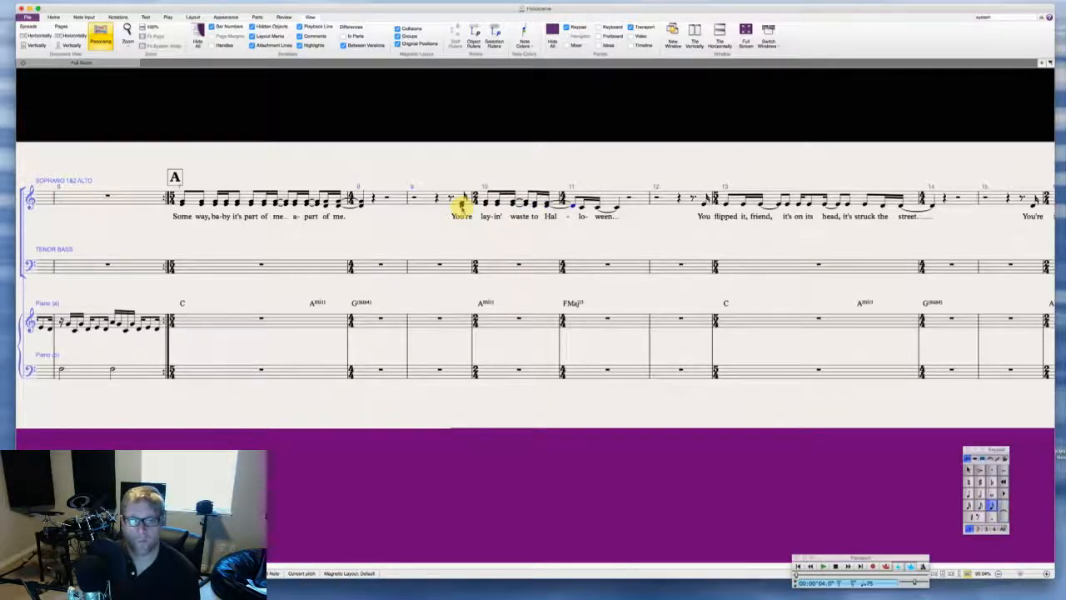
key(3)
key(Right)
key(3)
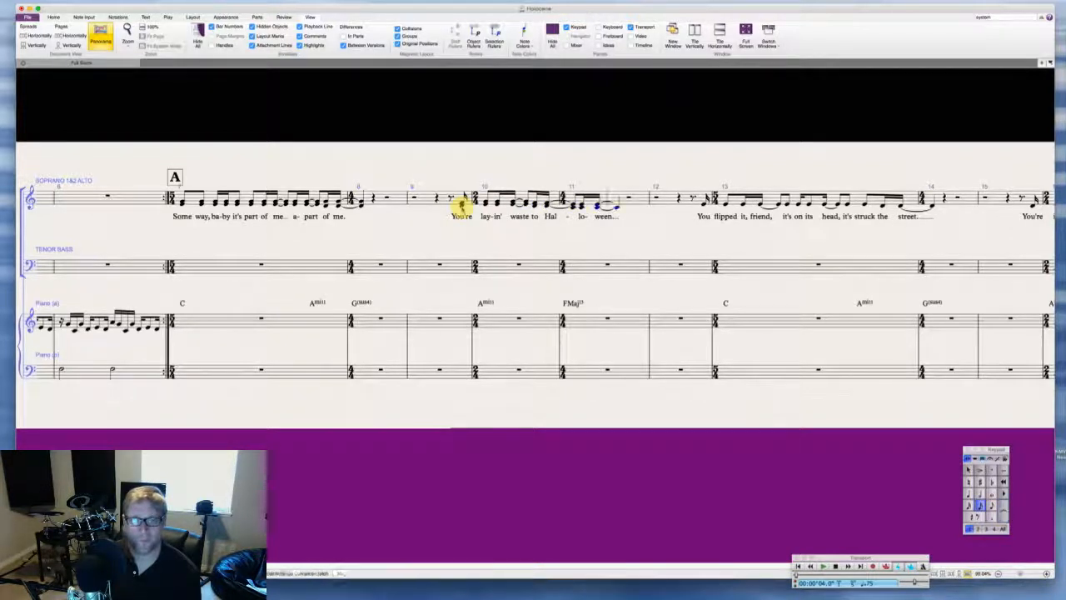
key(Right)
key(3)
key(Right)
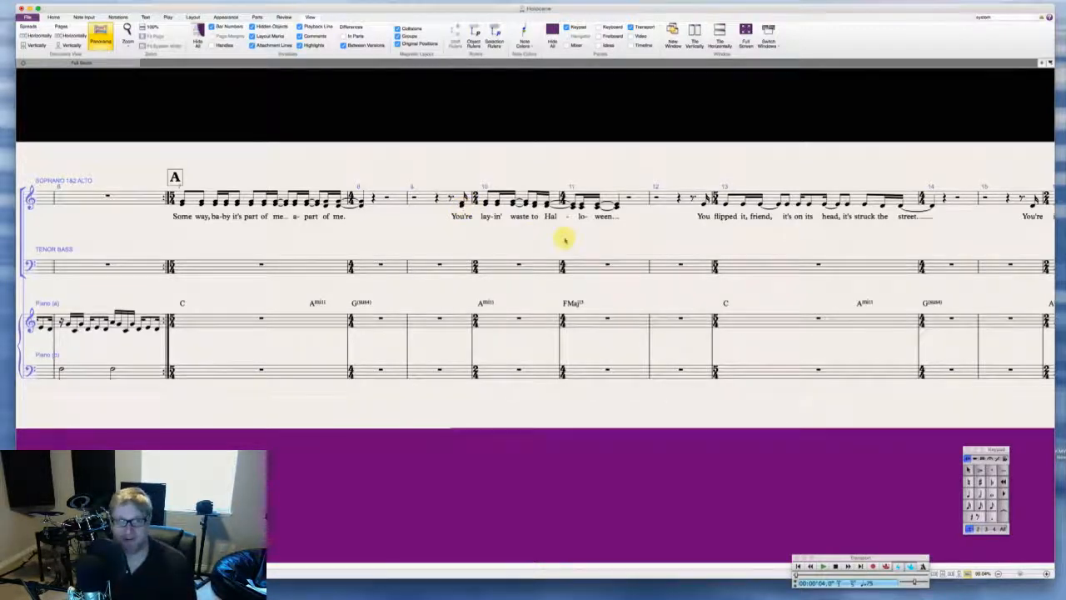
Step: Add thirds above the Soprano 1&2 Alto melody on "You flipped it, friend, it's on its head, it's struck the street" in bars 12 to 14
scroll(563, 238, right, 5)
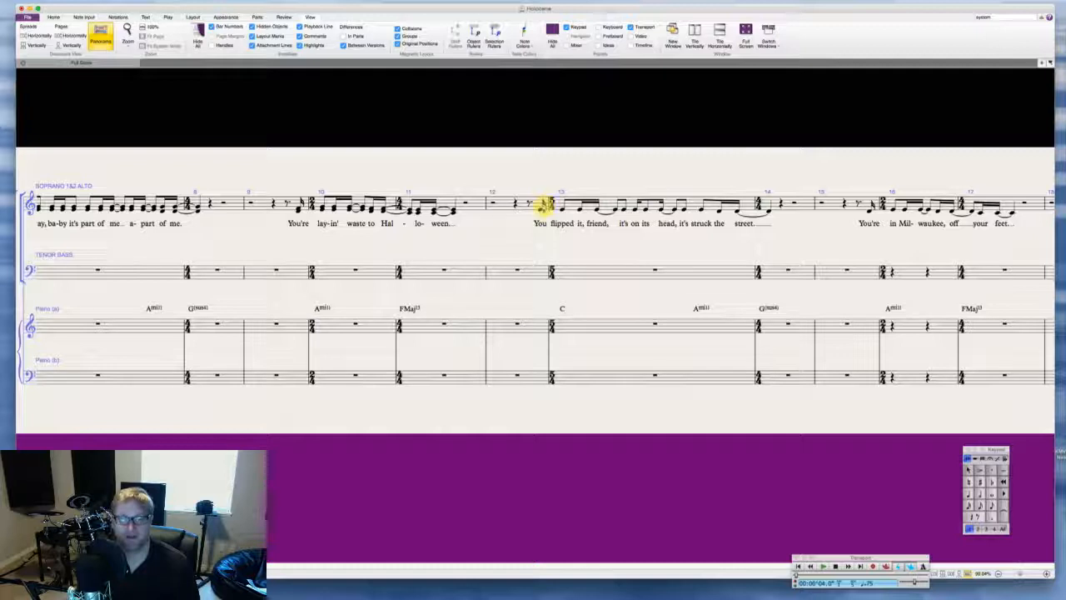
click(543, 204)
key(Right)
key(Right)
key(Right)
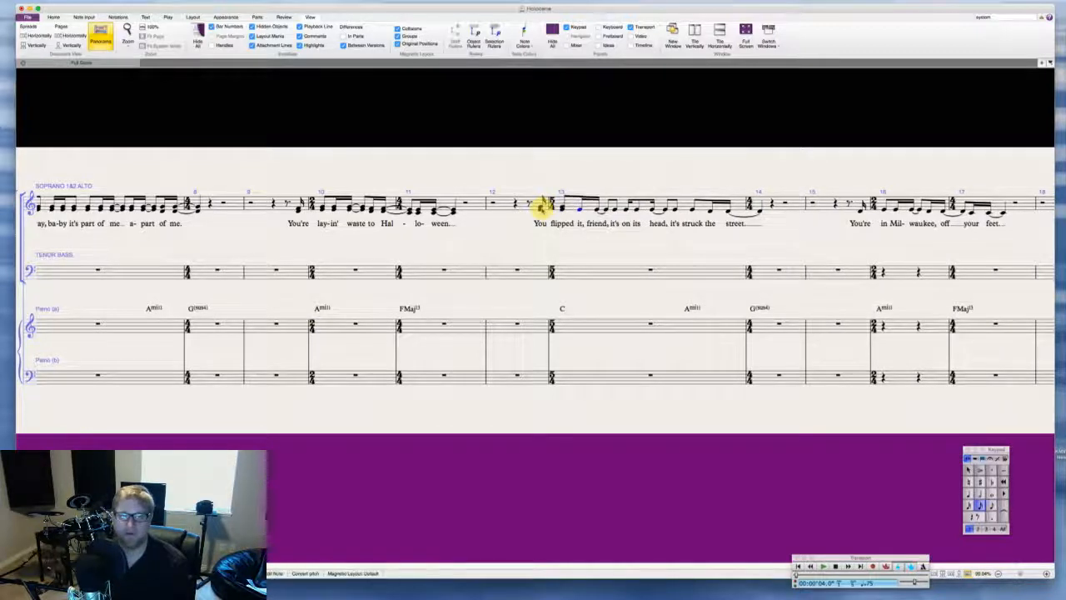
key(Right)
key(Right)
key(Right)
key(Right)
key(Right)
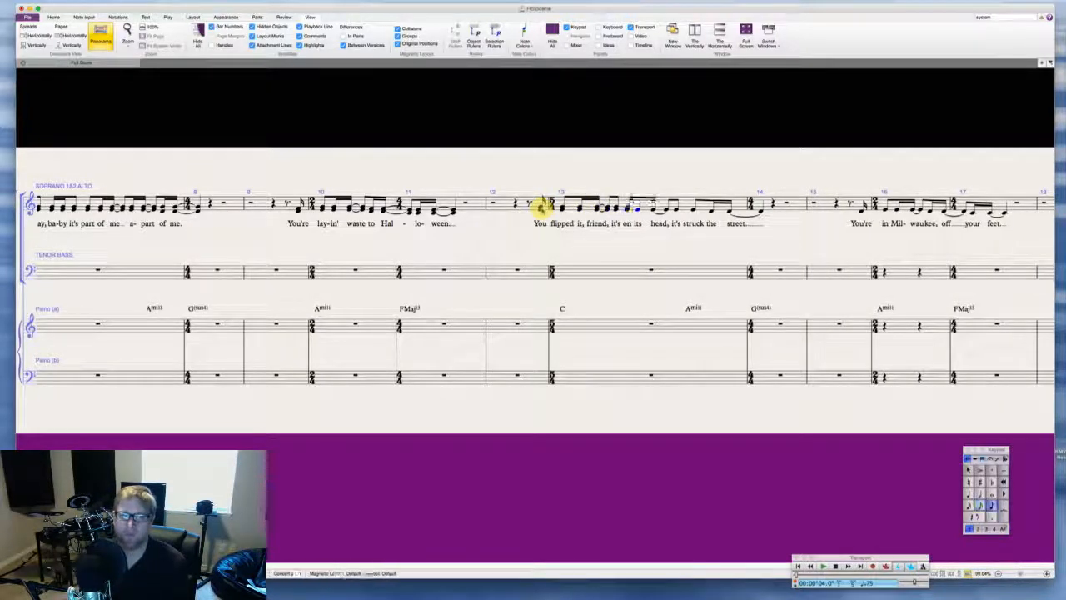
key(Right)
key(Right)
key(Right)
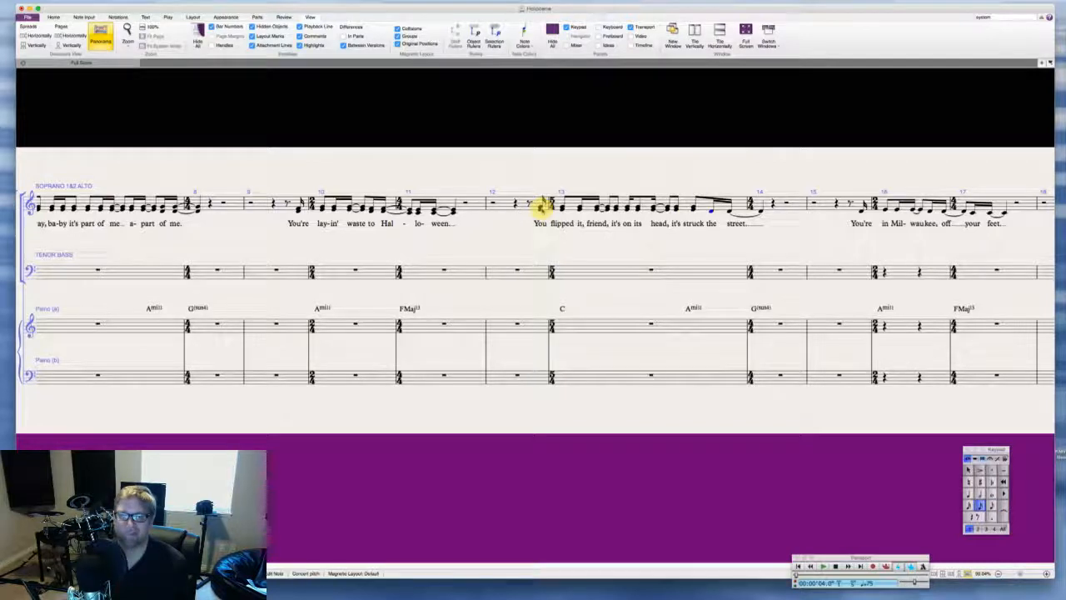
key(Right)
key(Right)
key(Right)
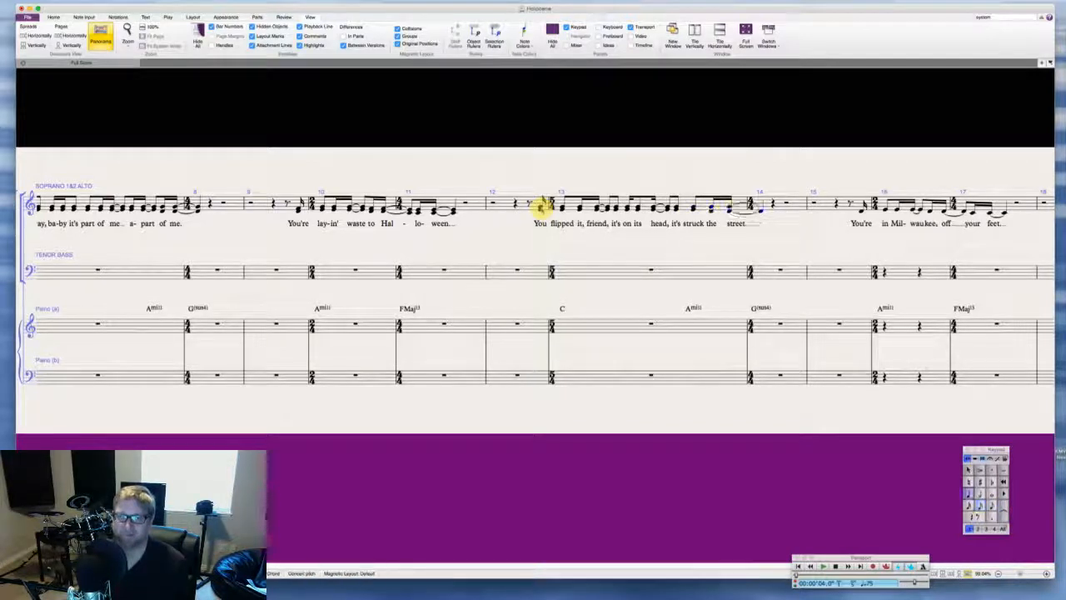
drag(664, 221, 641, 223)
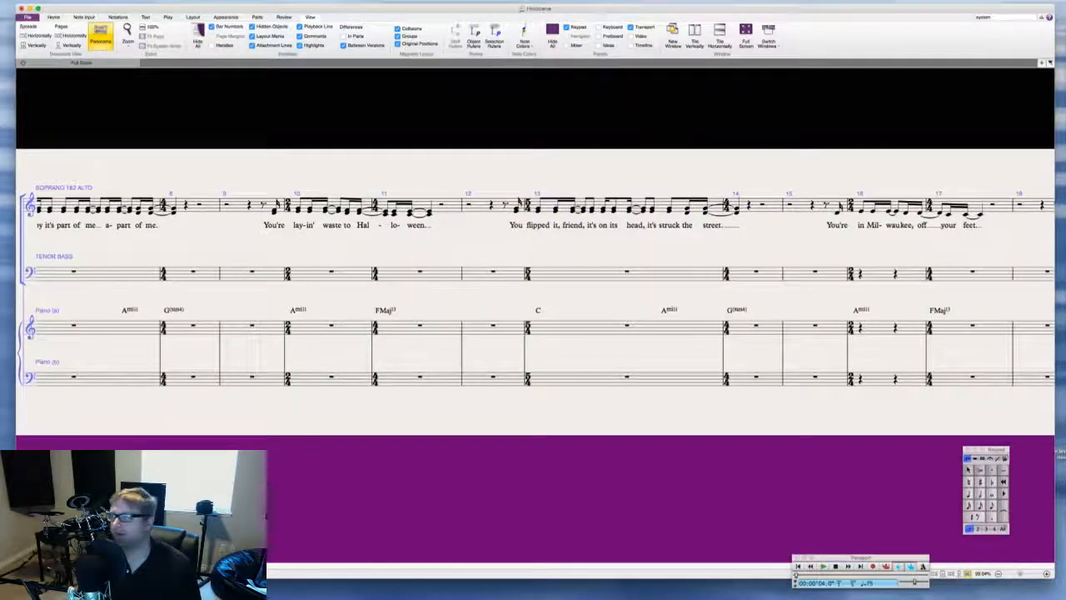
Step: Double the Soprano 1&2 Alto line "You're in Milwaukee, off your feet" in bars 15 to 17 with notes a third above
key(super+Tab)
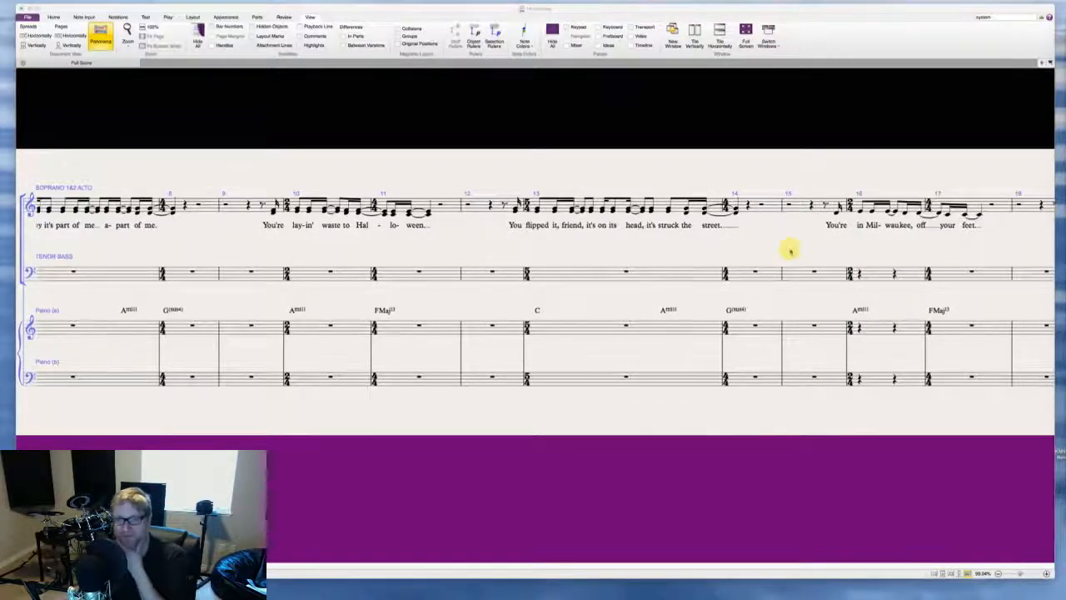
scroll(750, 243, right, 5)
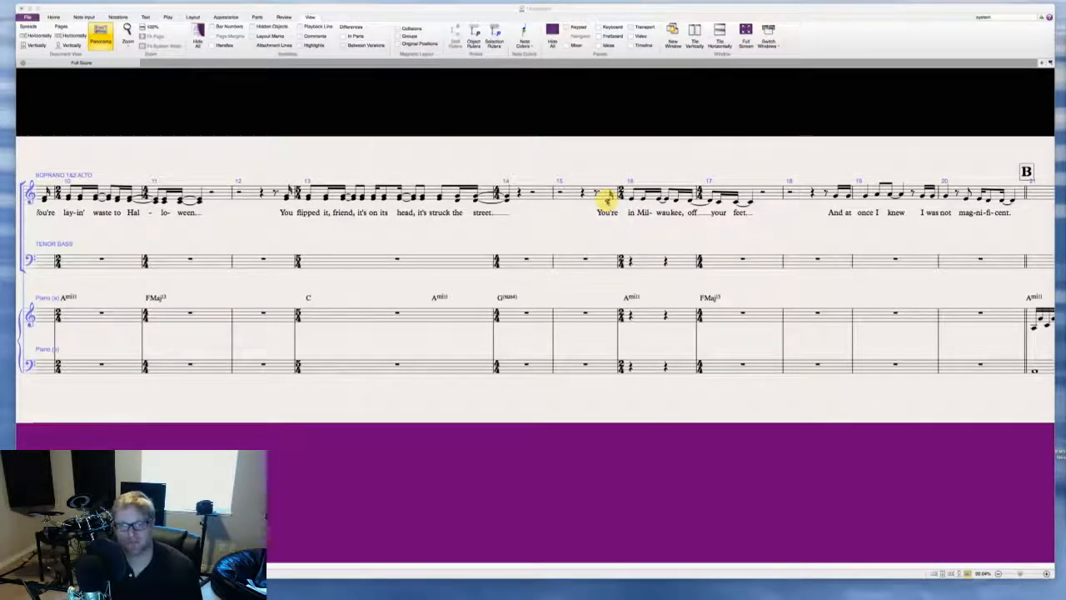
click(606, 197)
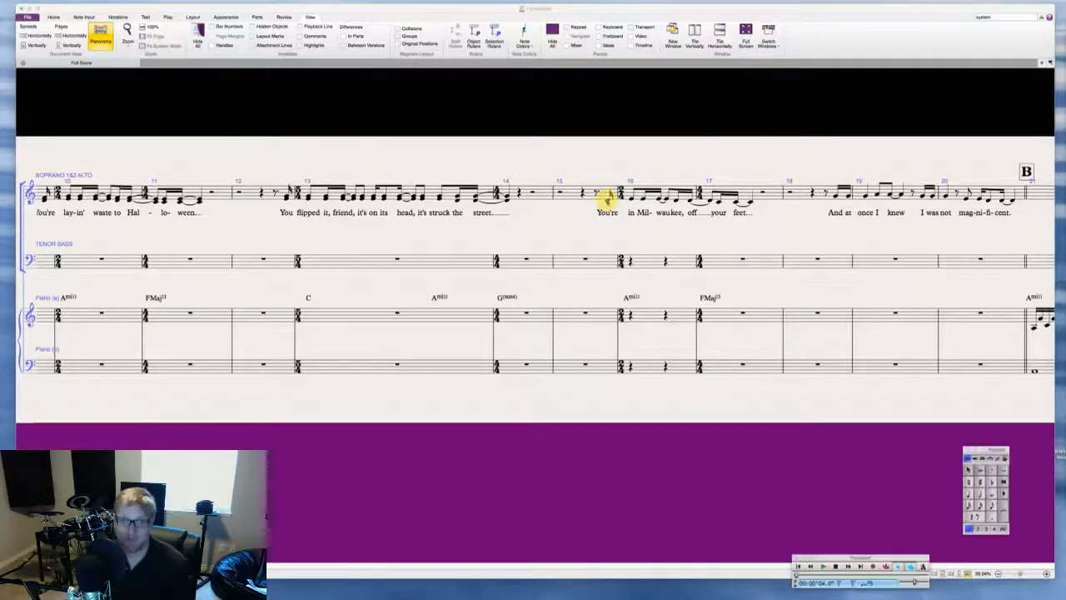
key(Right)
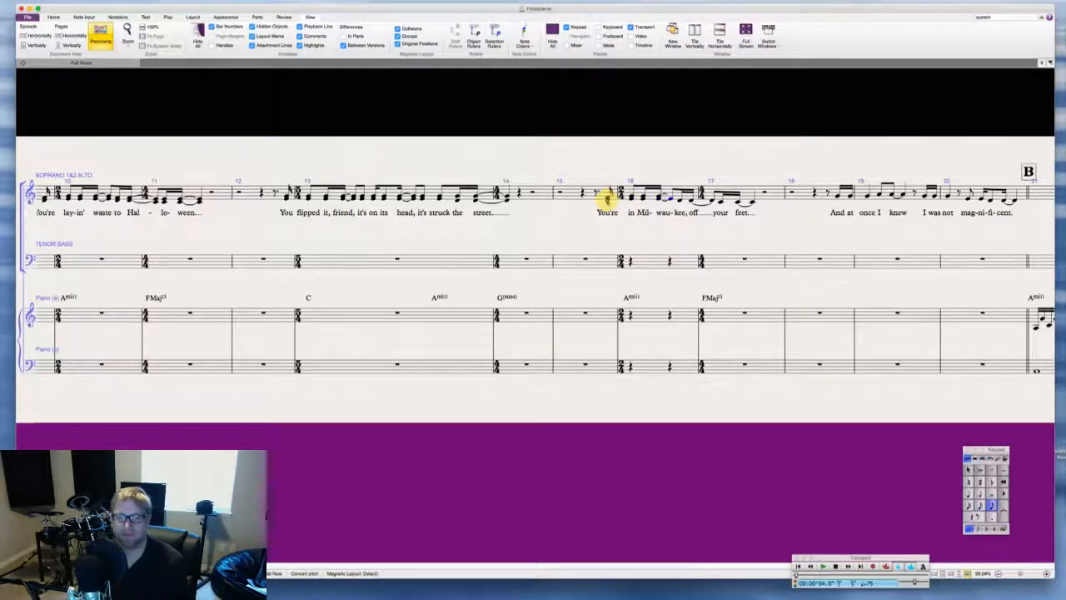
key(3)
key(Right)
key(3)
key(Right)
key(3)
key(Right)
key(3)
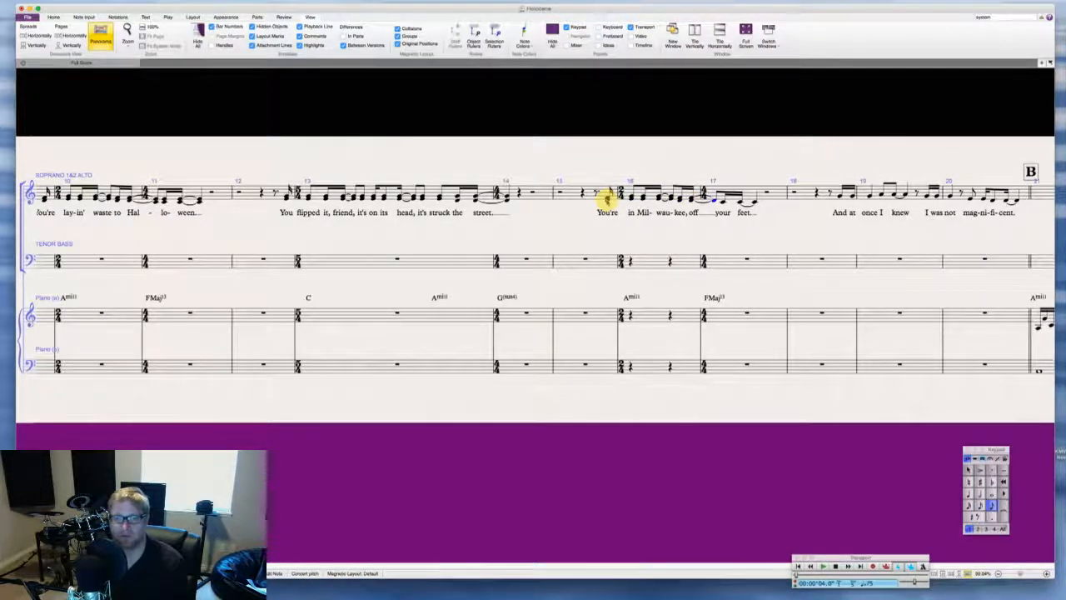
key(Right)
key(3)
key(Right)
key(3)
key(Right)
key(3)
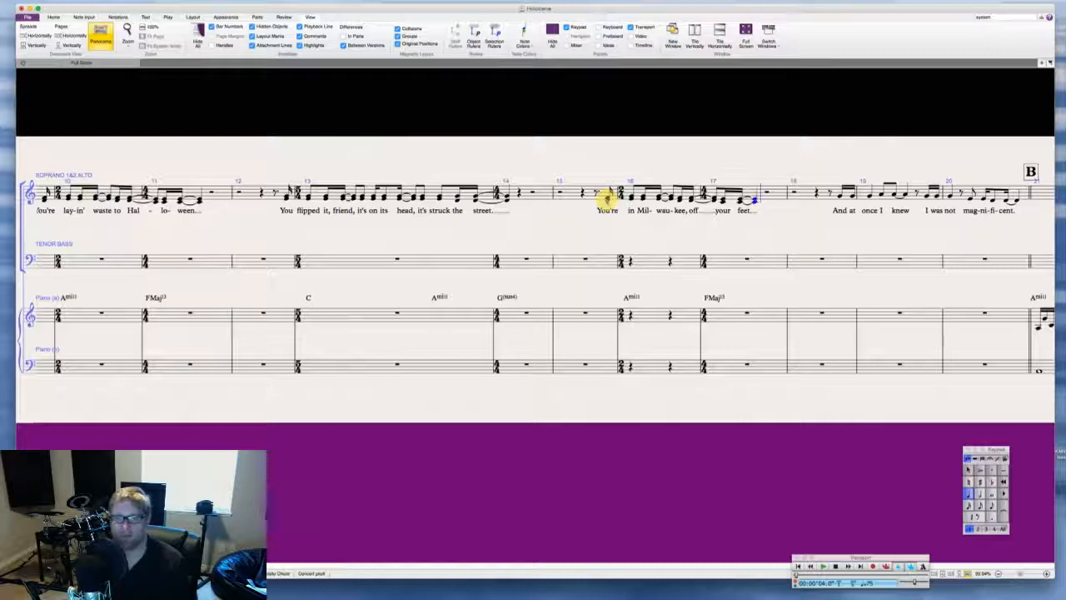
scroll(702, 208, right, 5)
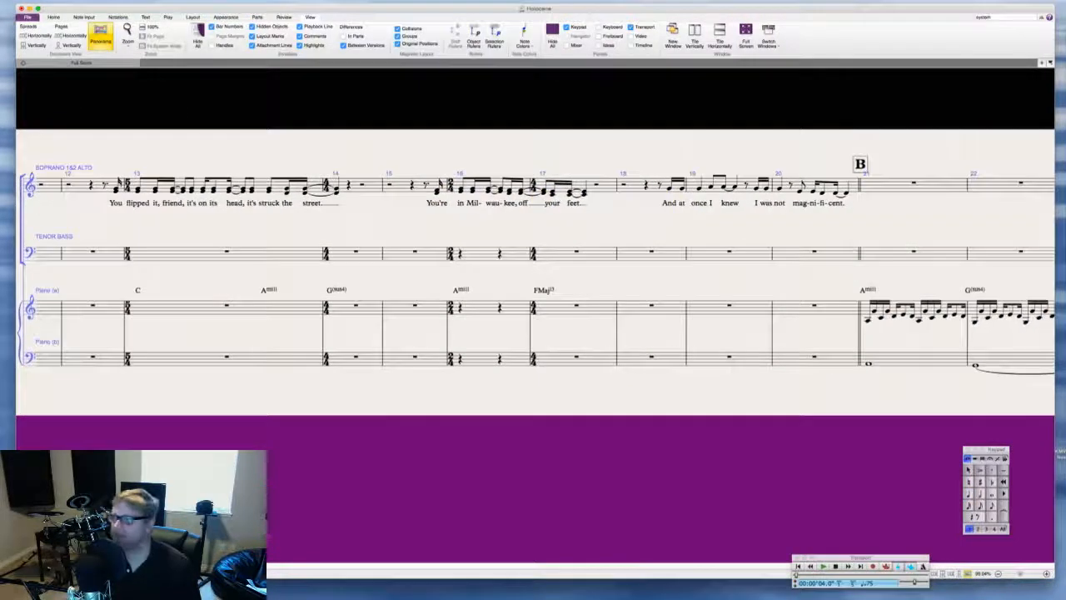
Step: Enter a dotted-quarter E, eighth E, dotted-quarter G and eighth E in bar 24 of the Soprano 1&2 Alto staff
key(super+Tab)
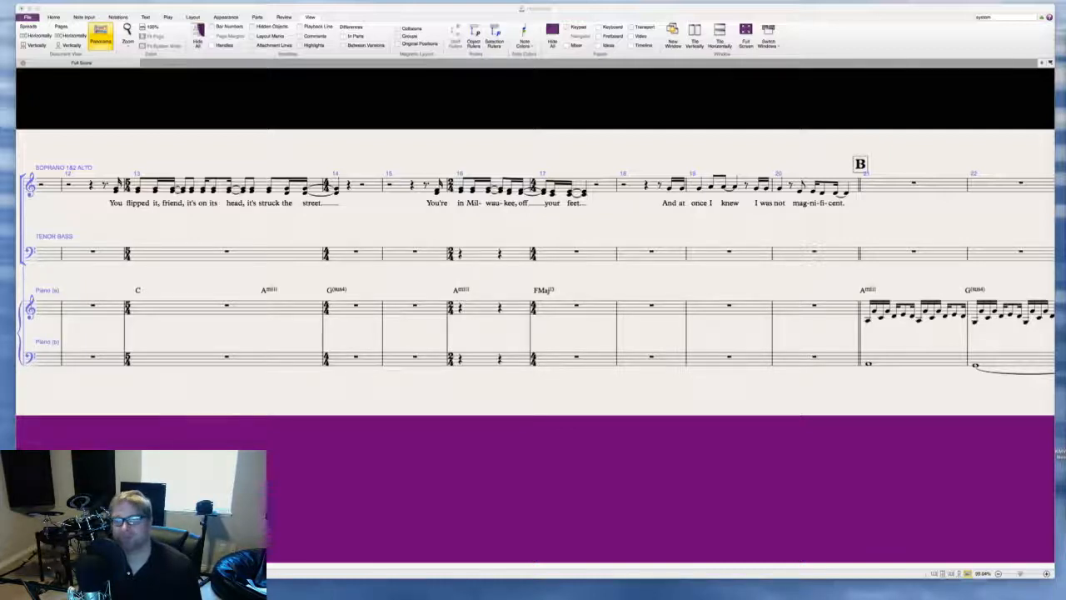
scroll(786, 262, right, 5)
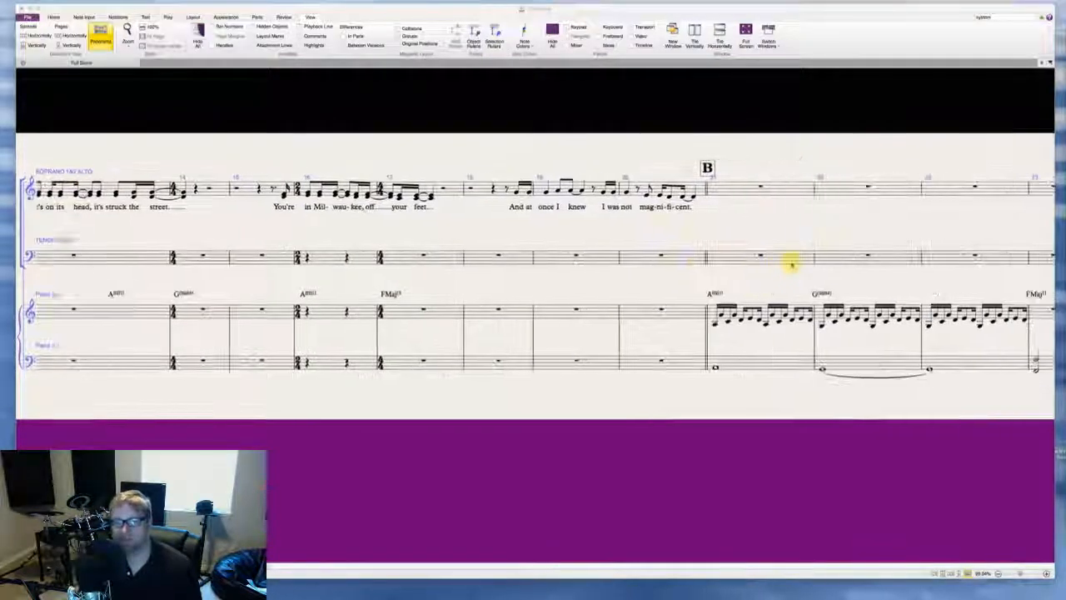
scroll(790, 262, right, 3)
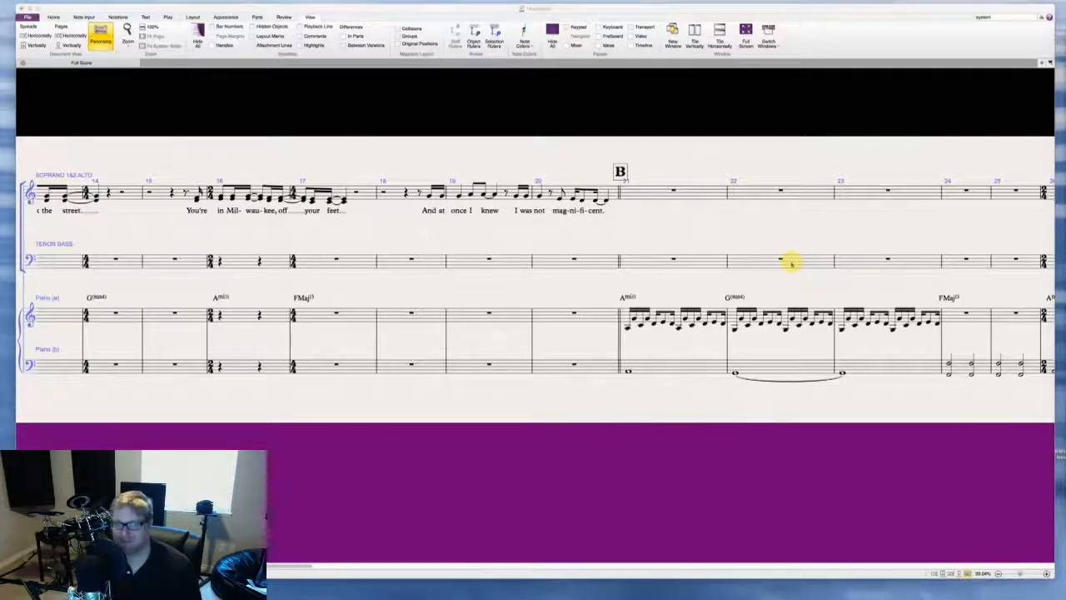
scroll(791, 263, right, 3)
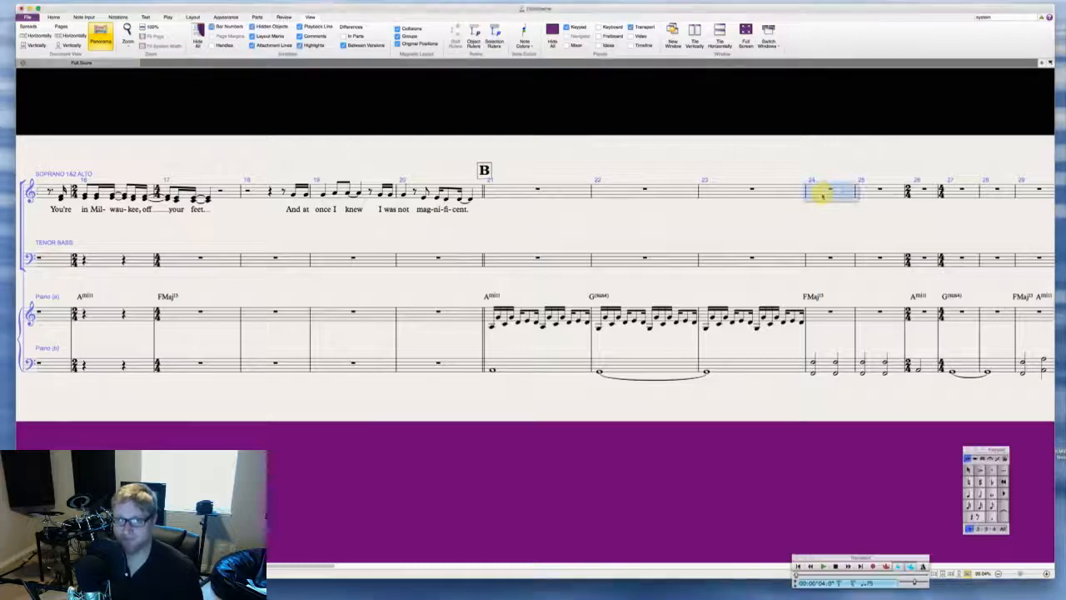
click(826, 189)
key(e)
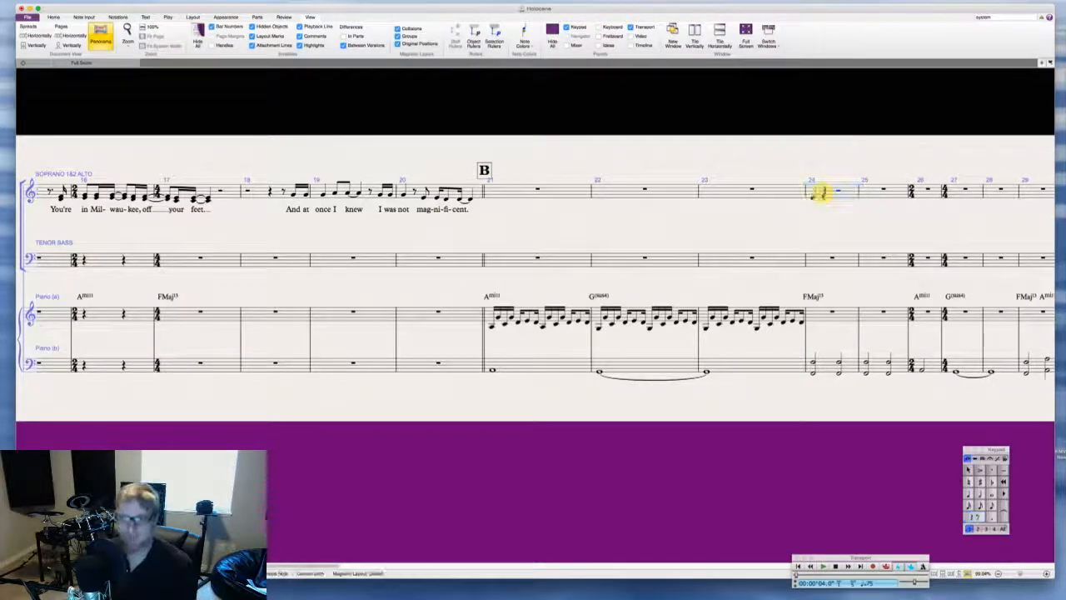
key(period)
key(Right)
key(e)
key(4)
key(period)
key(g)
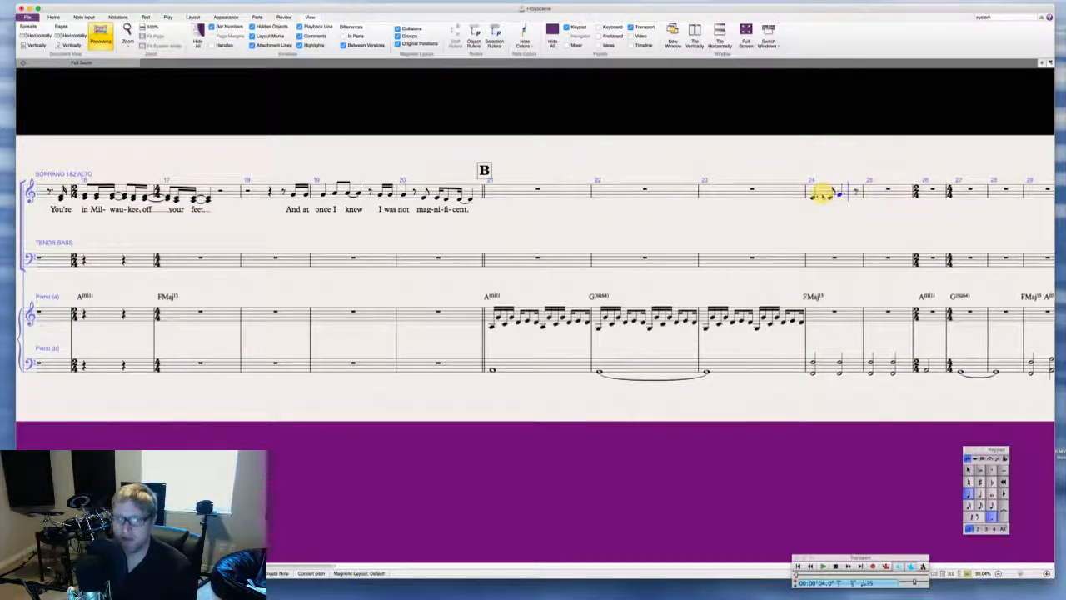
key(3)
key(e)
Step: Fill bar 25 of the Soprano 1&2 Alto staff with a dotted-quarter G, two tied eighth-note Es and a dotted-quarter D
key(4)
key(period)
key(g)
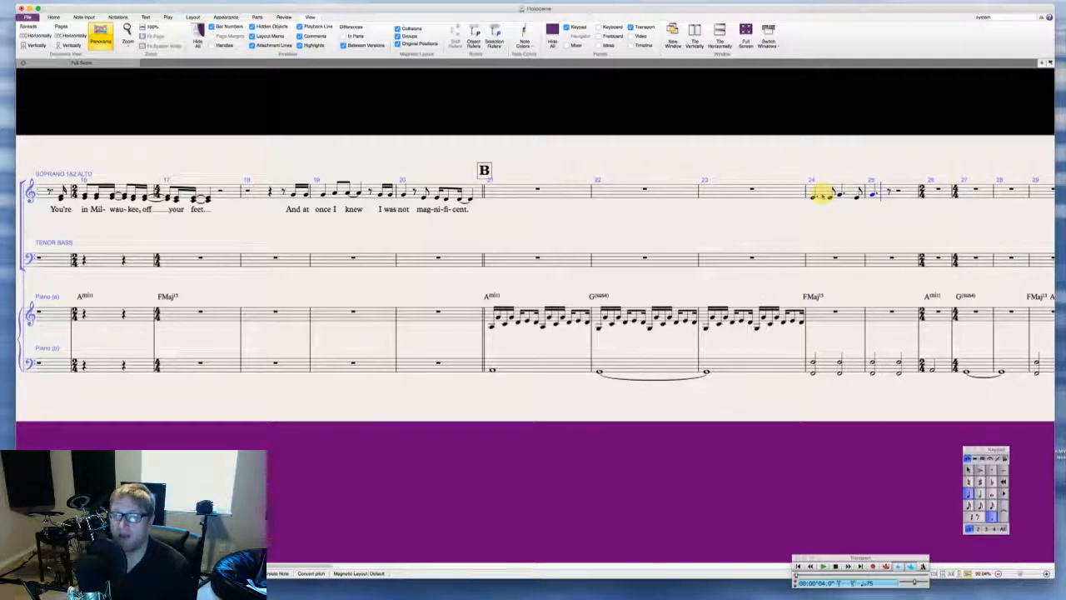
key(3)
key(e)
key(e)
key(4)
key(period)
key(d)
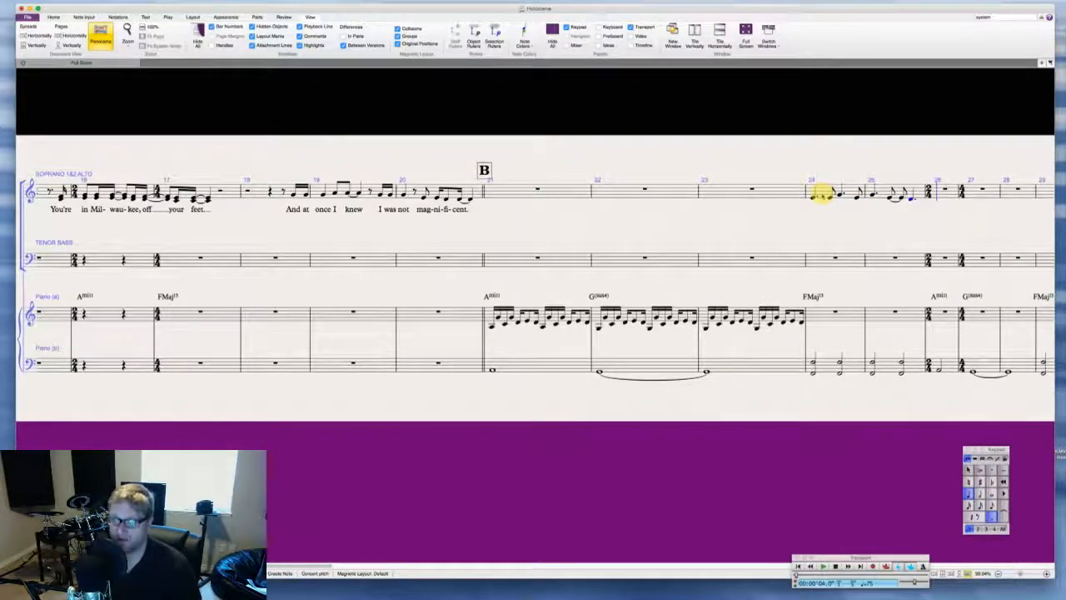
key(Escape)
key(Escape)
Step: Add the lyrics "Strayed a-bove the high-way aisle." under the Soprano 1&2 Alto melody in bars 24 and 25
click(813, 198)
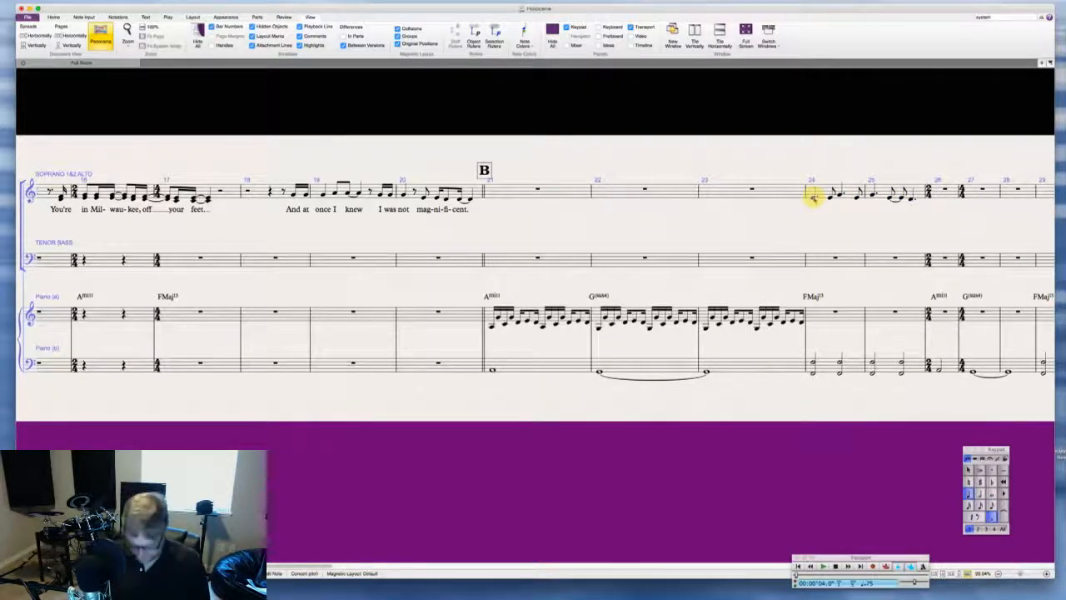
key(super+l)
text(Strayed)
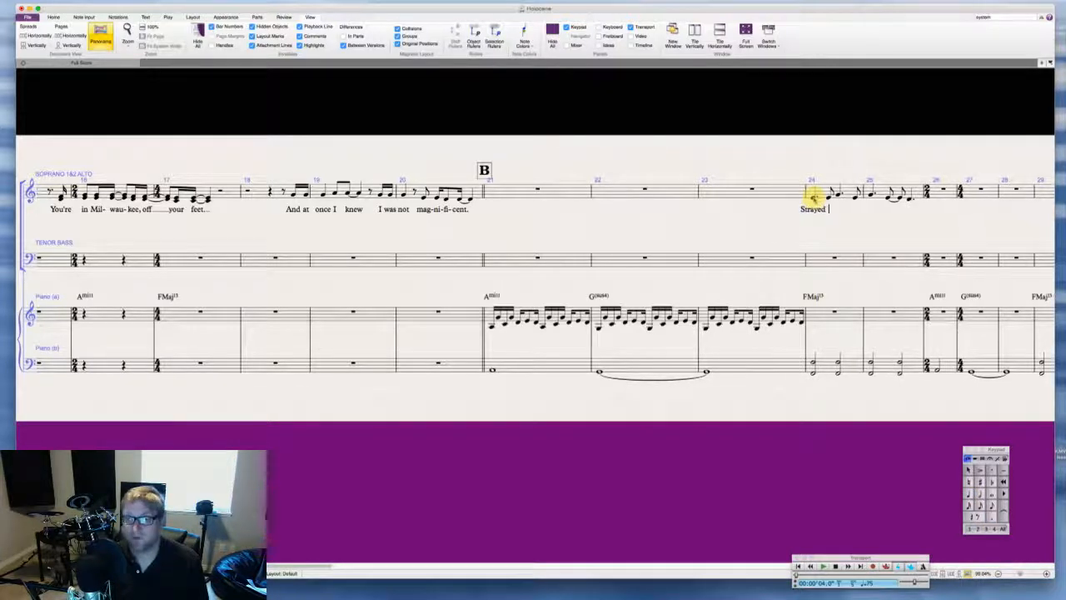
text( a-bove the hig)
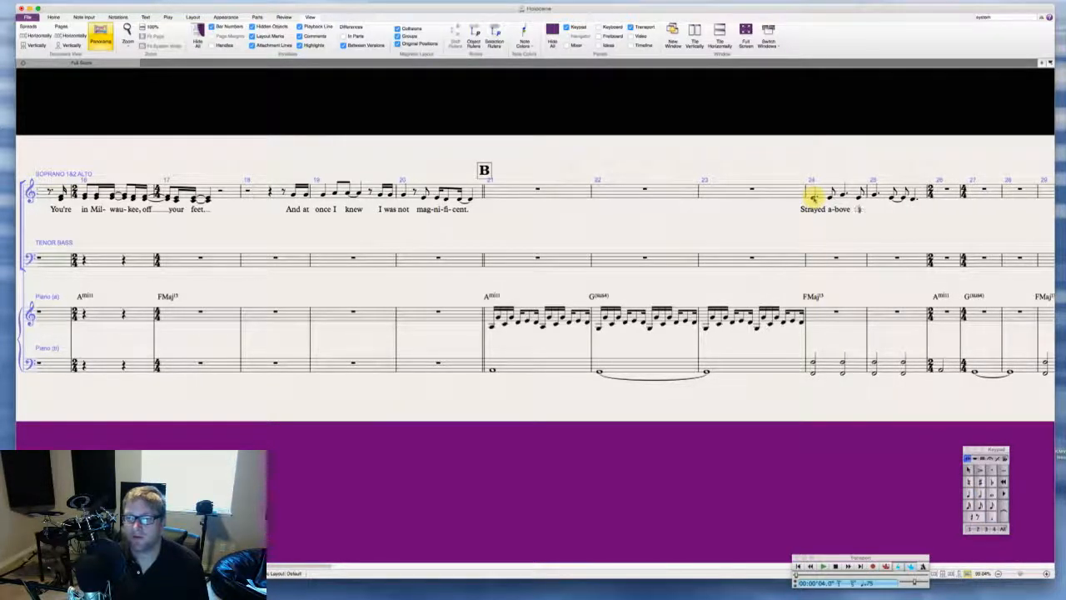
key(BackSpace)
key(BackSpace)
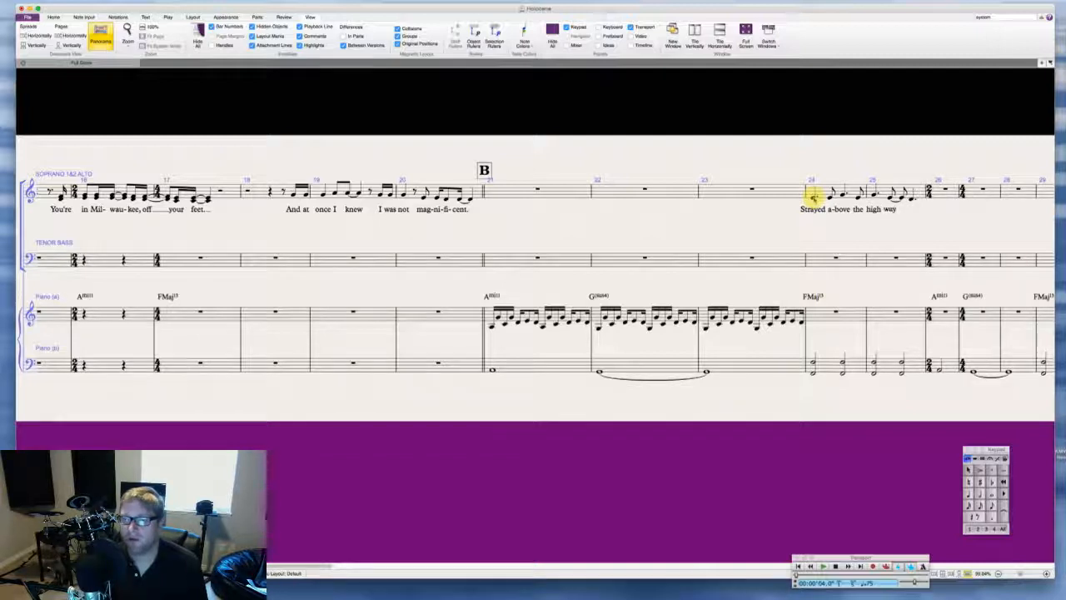
text(igh way)
key(space)
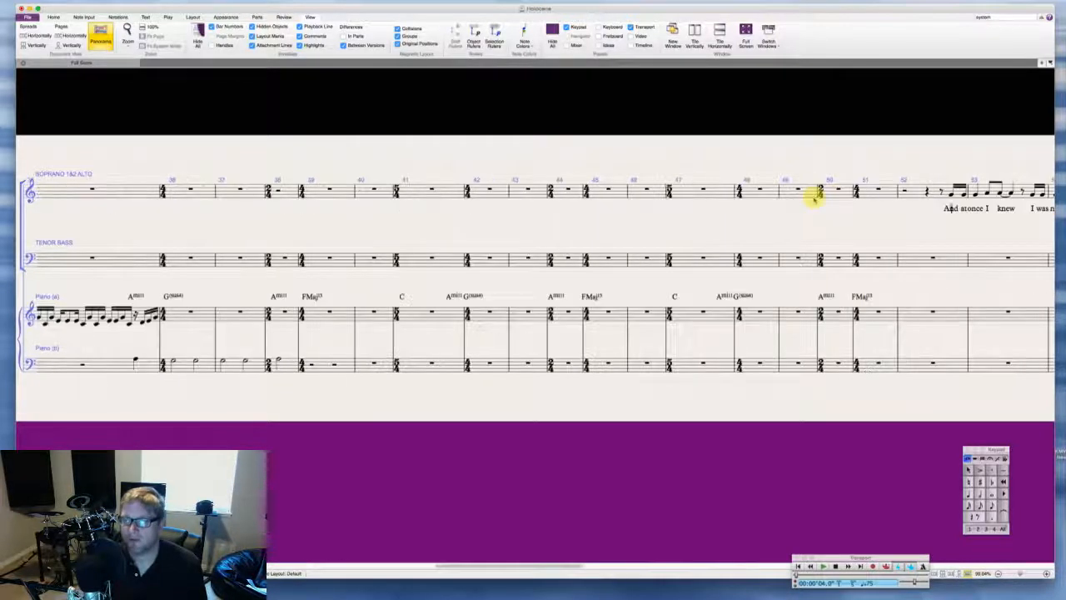
key(Escape)
scroll(806, 192, left, 10)
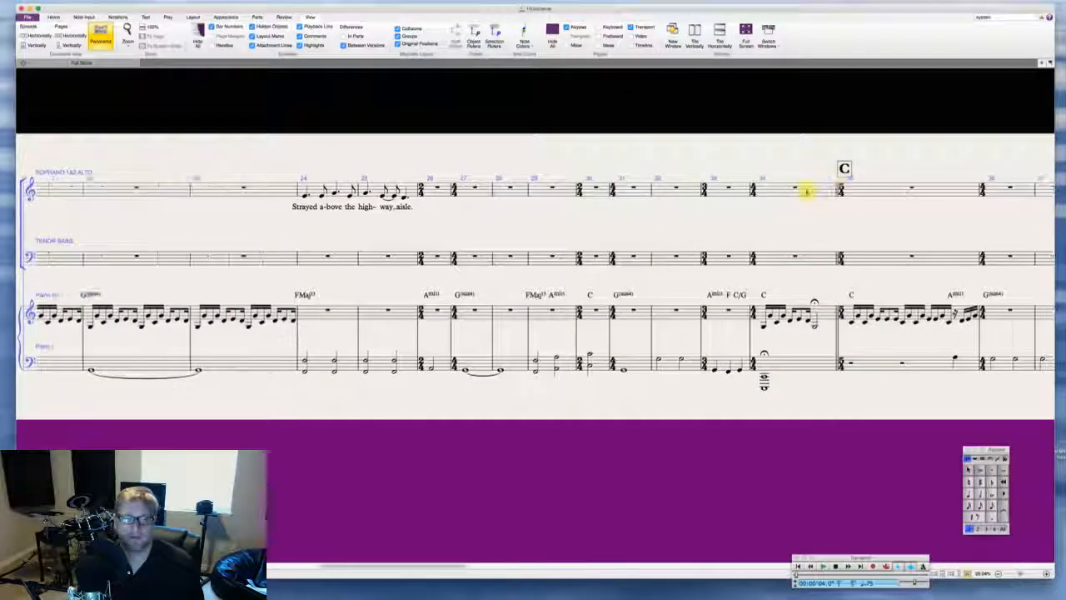
scroll(806, 191, left, 1)
key(super+Tab)
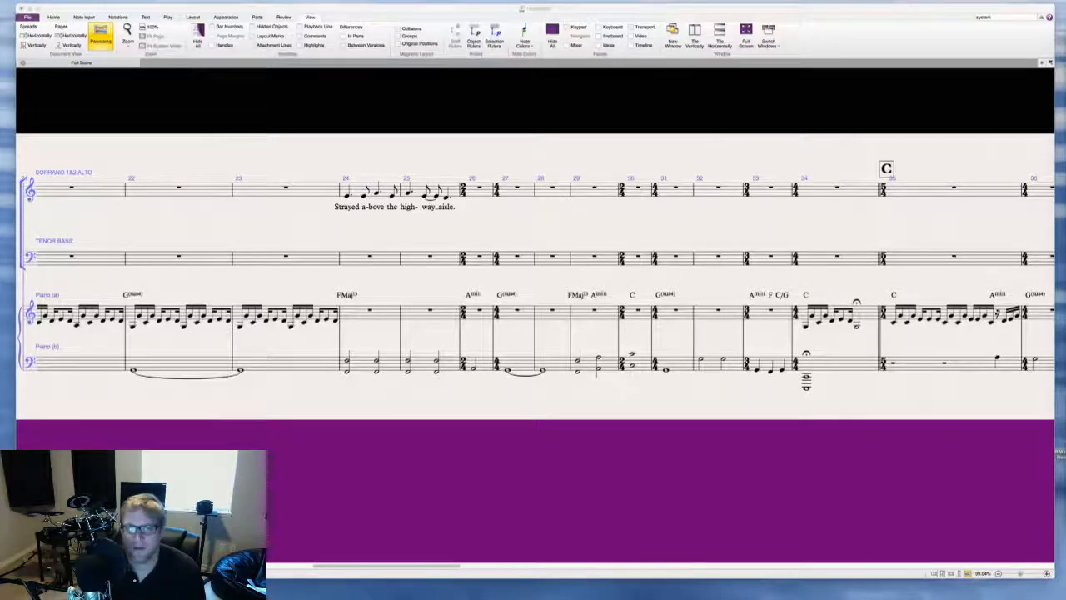
scroll(685, 219, right, 2)
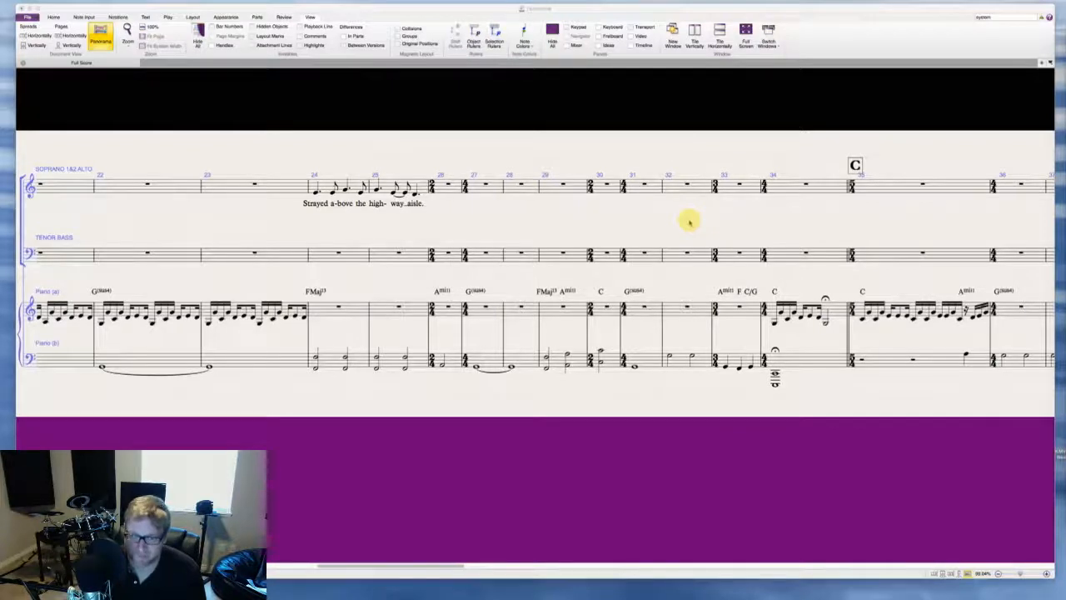
scroll(690, 221, right, 5)
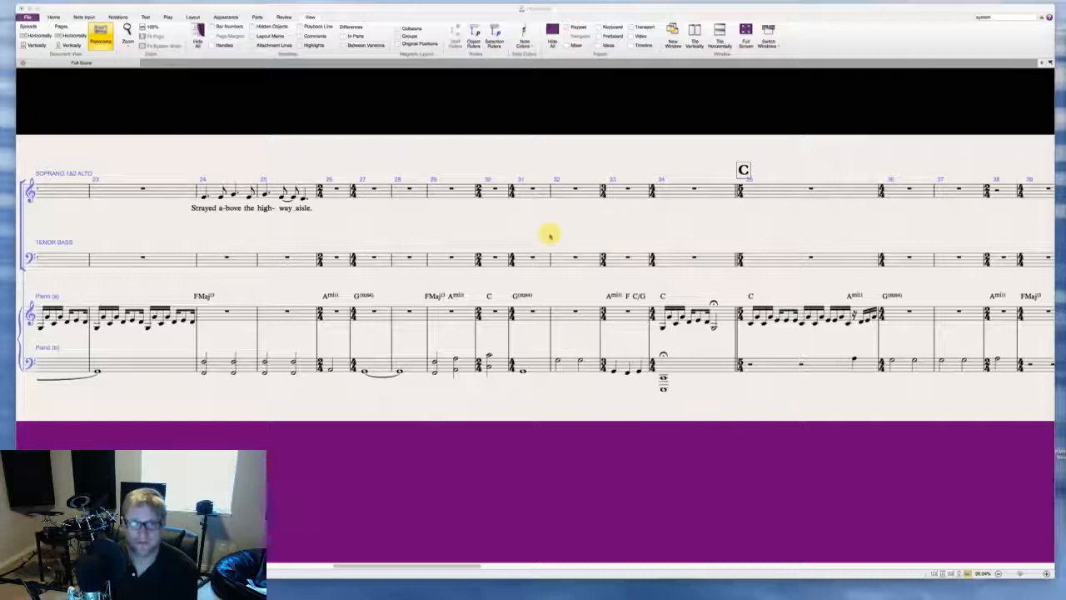
click(443, 190)
click(444, 190)
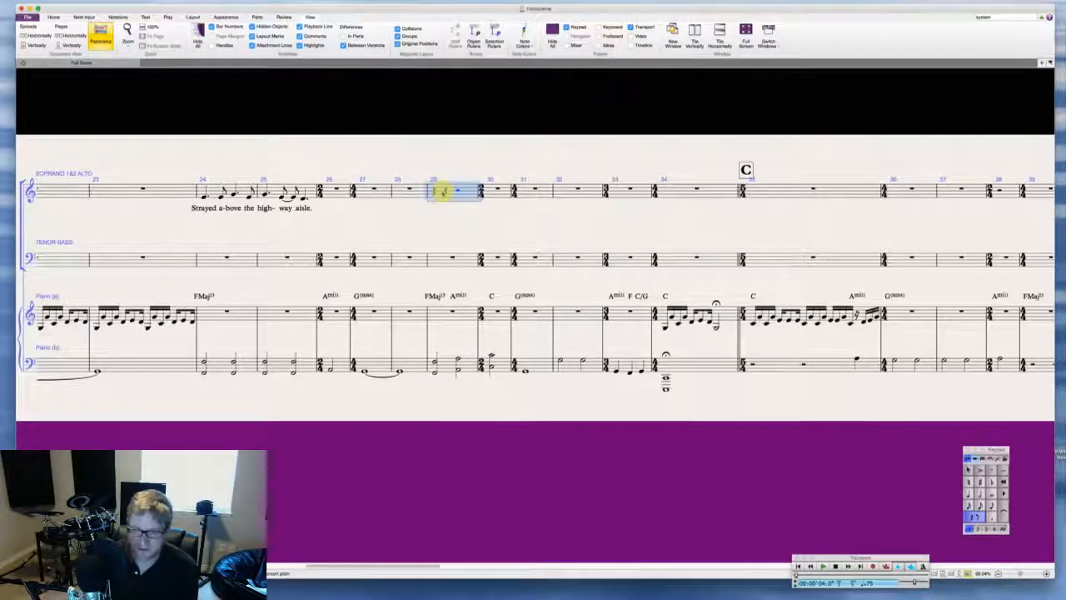
click(441, 191)
key(Right)
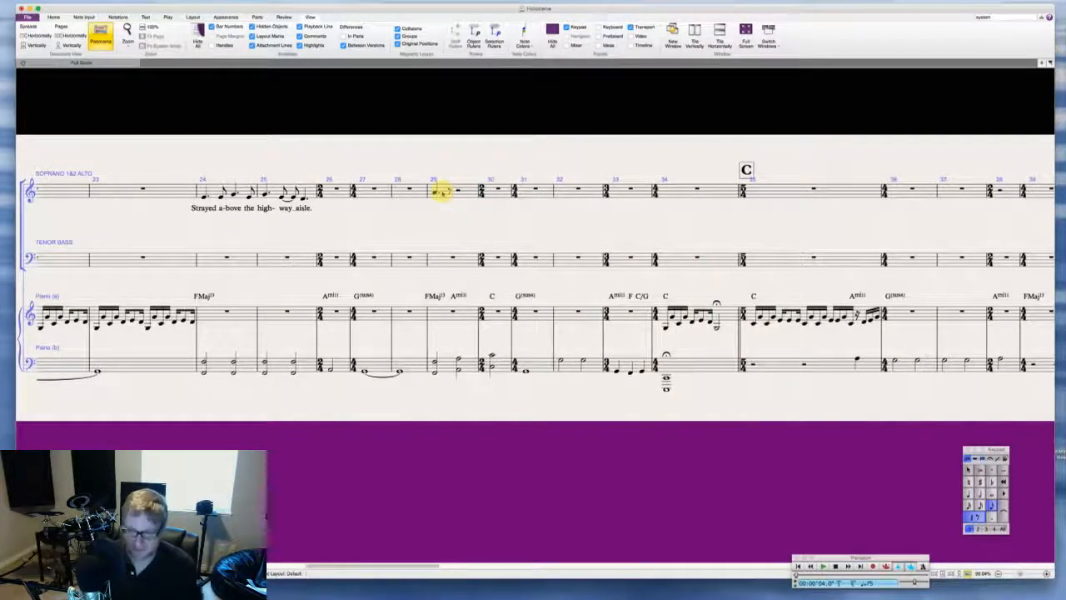
click(636, 232)
Step: Copy the Soprano 1&2 Alto phrase "Jagged vacance, thick with ice" with its lyrics from bars 63 to 65 into bars 29 to 31
scroll(636, 233, right, 18)
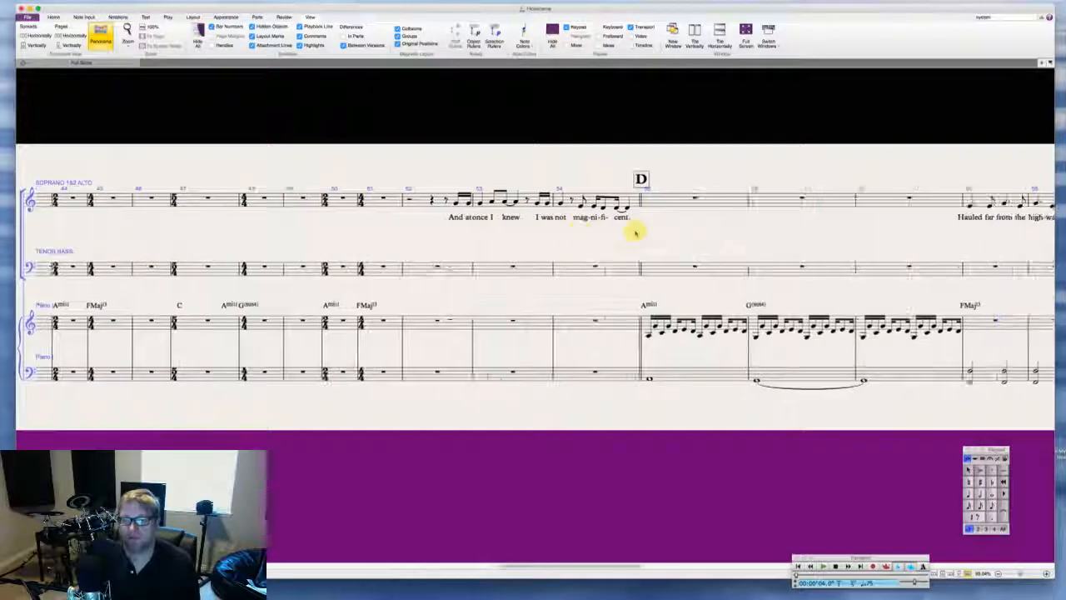
scroll(635, 232, right, 15)
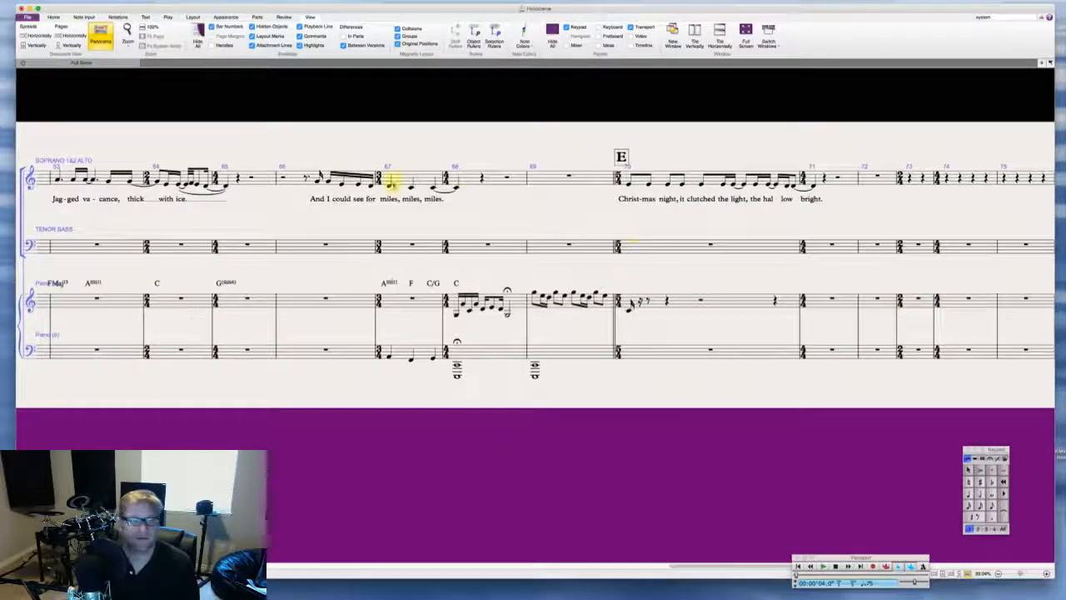
scroll(390, 183, left, 3)
click(158, 182)
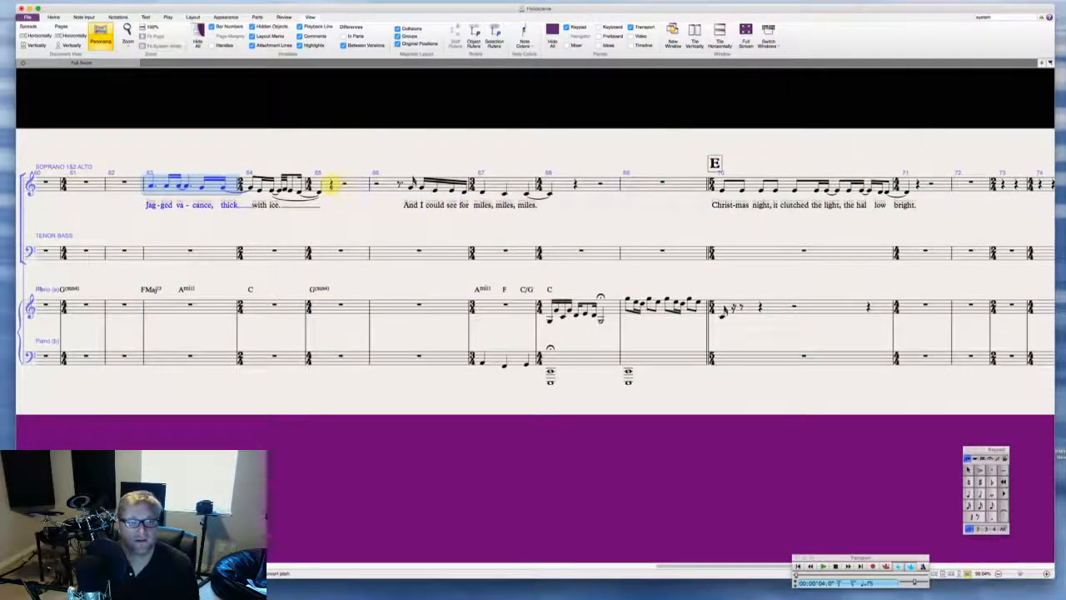
shift+click(320, 190)
scroll(335, 185, left, 20)
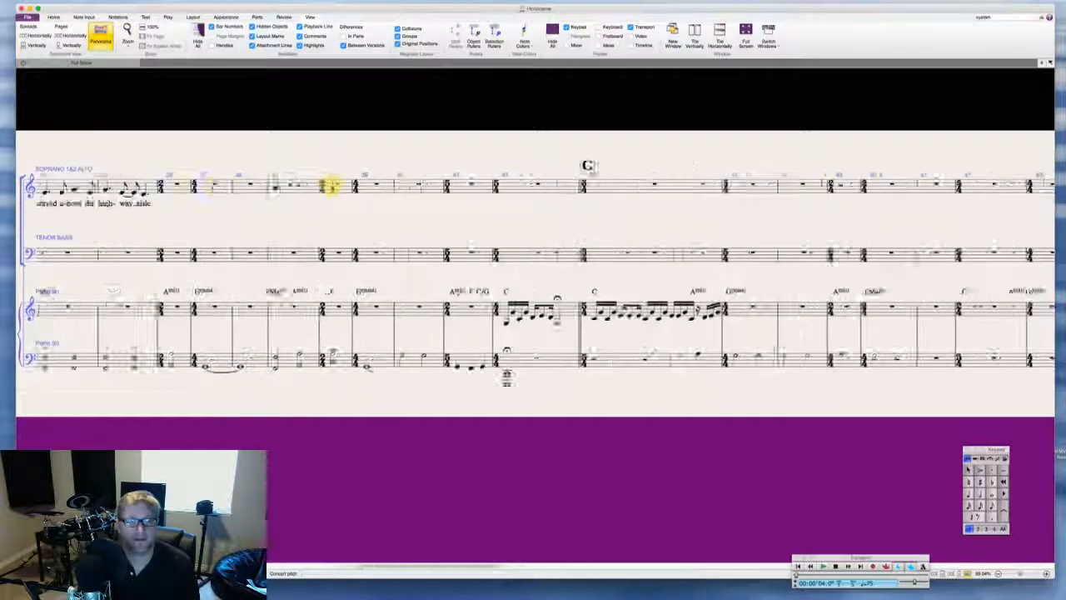
scroll(330, 184, left, 8)
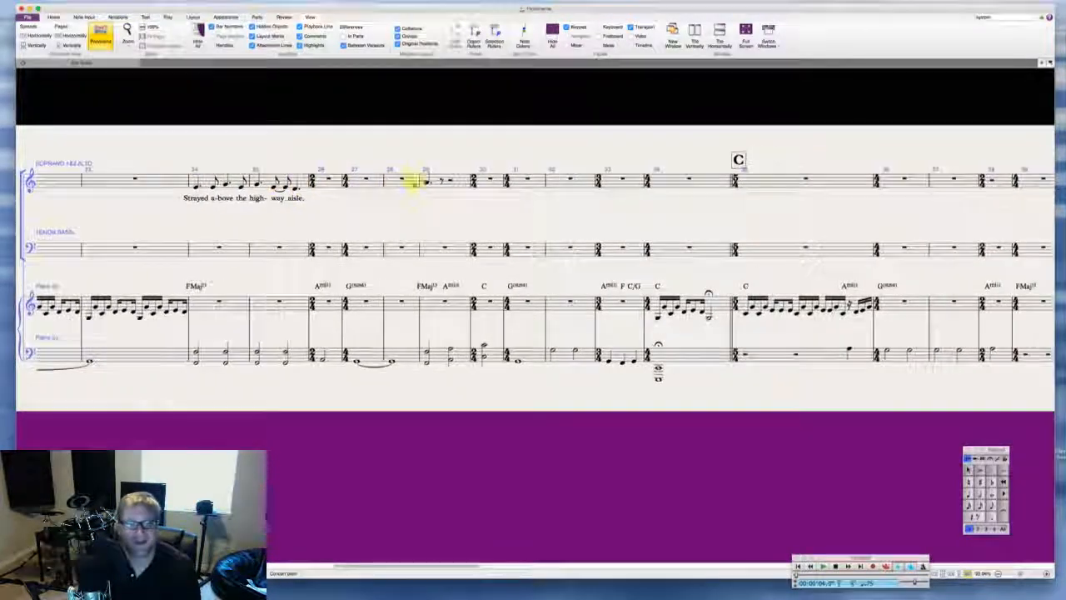
alt+click(428, 182)
click(434, 157)
Step: Copy the Soprano 1&2 Alto phrase "And I could see for miles, miles, miles." with its lyrics from bars 66 to 68 into bars 32 to 34
scroll(435, 157, right, 1)
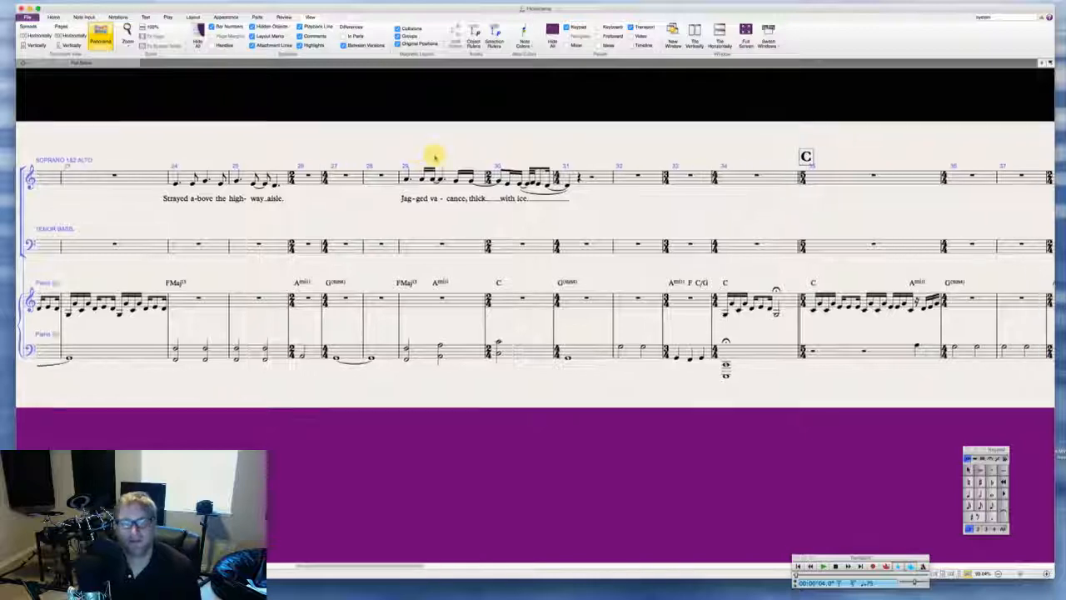
scroll(434, 157, right, 5)
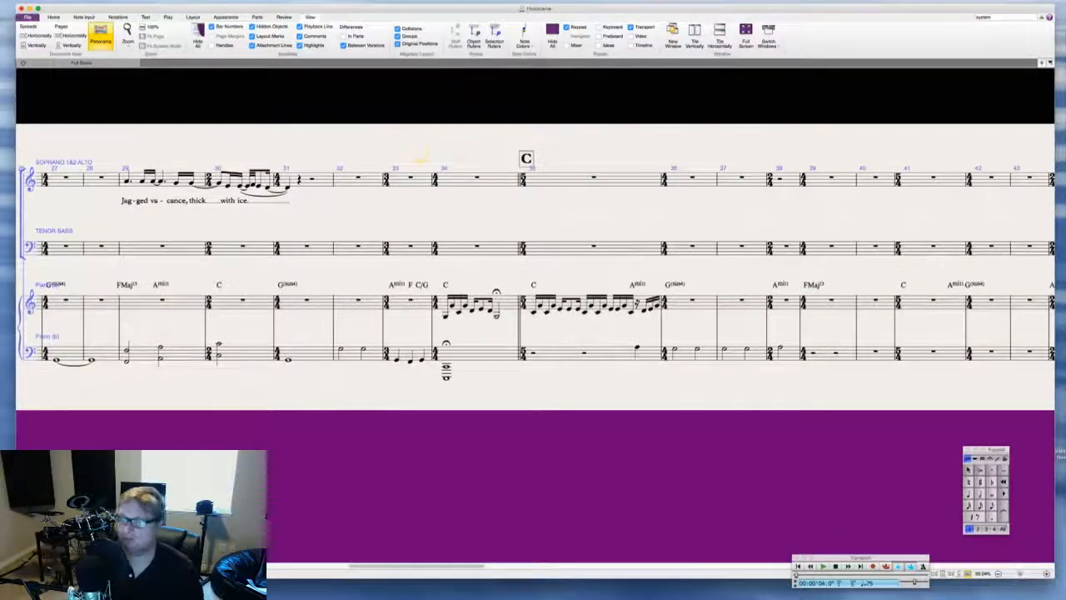
key(super+Tab)
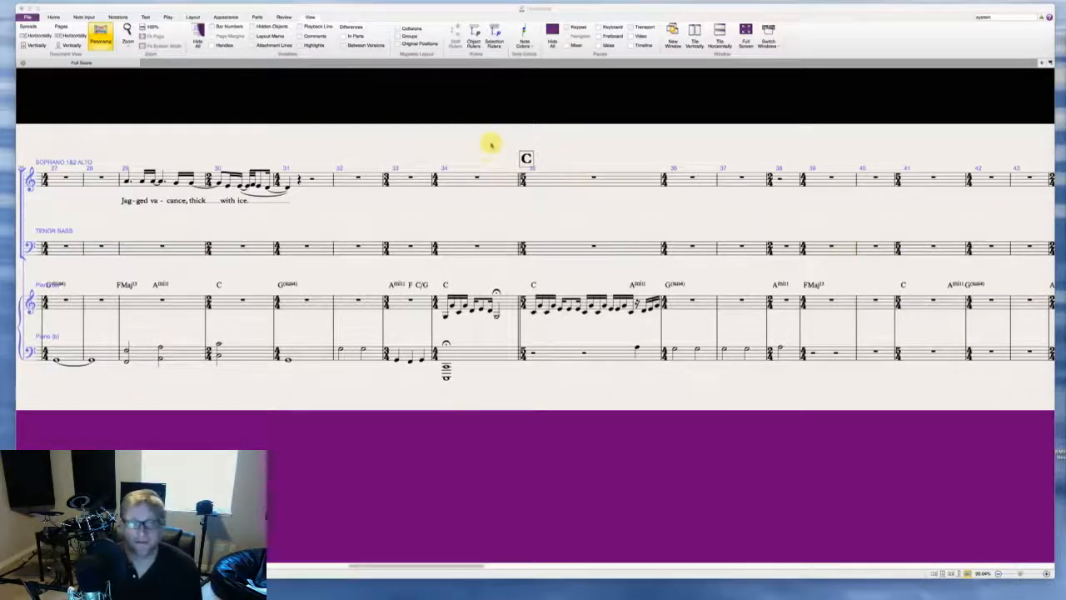
scroll(487, 150, right, 15)
scroll(492, 145, right, 10)
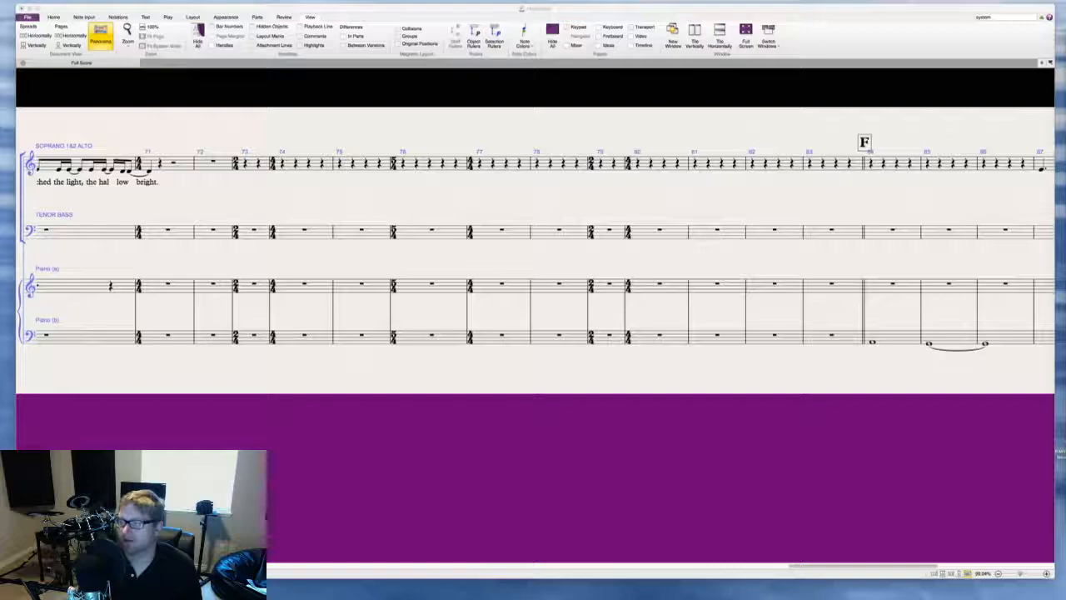
scroll(383, 196, right, 10)
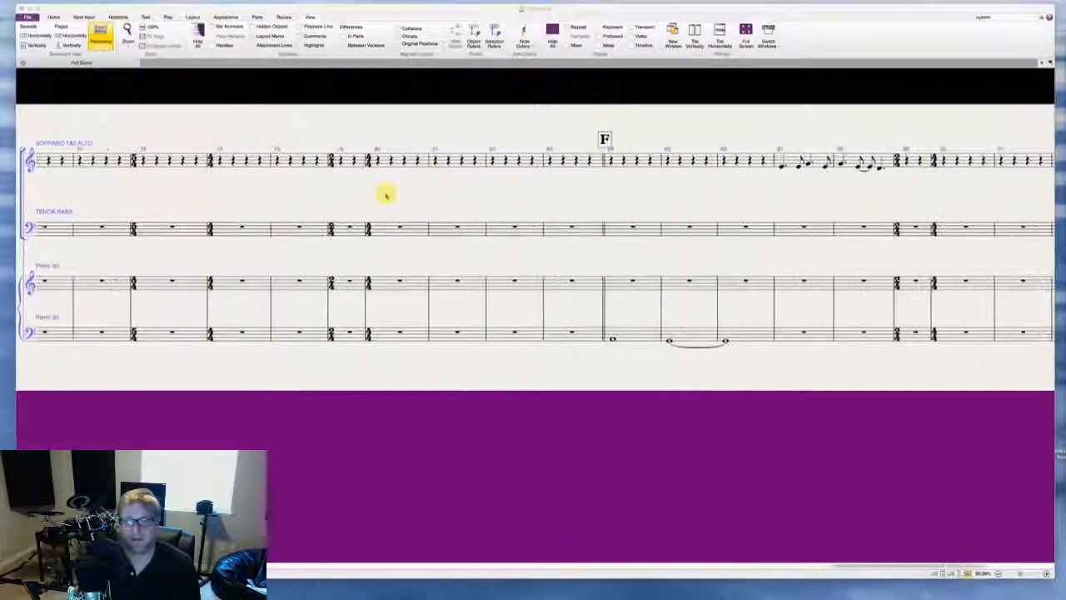
scroll(385, 196, right, 15)
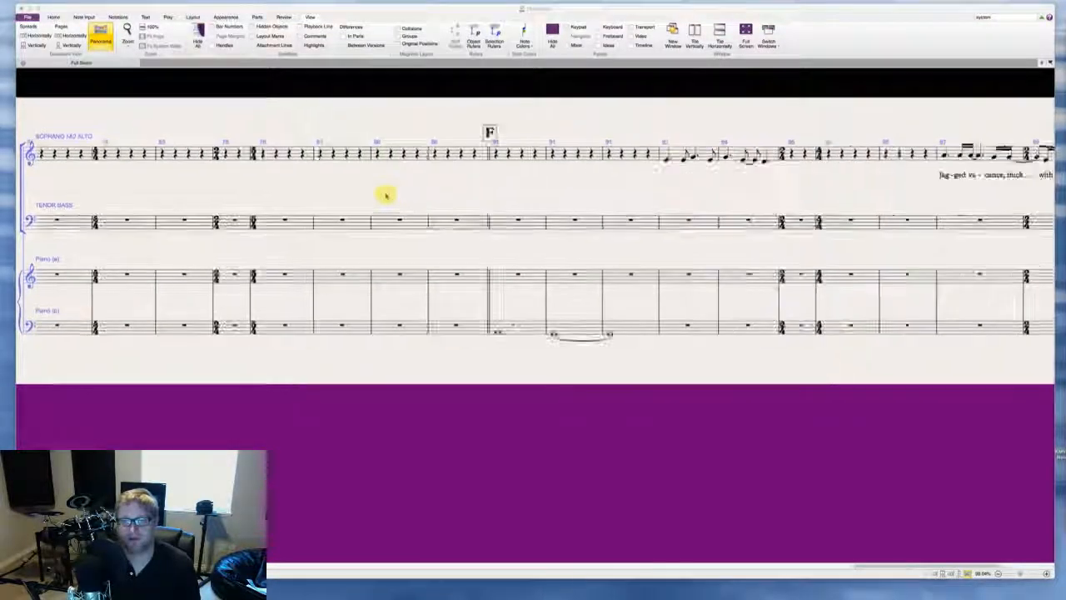
scroll(385, 196, right, 6)
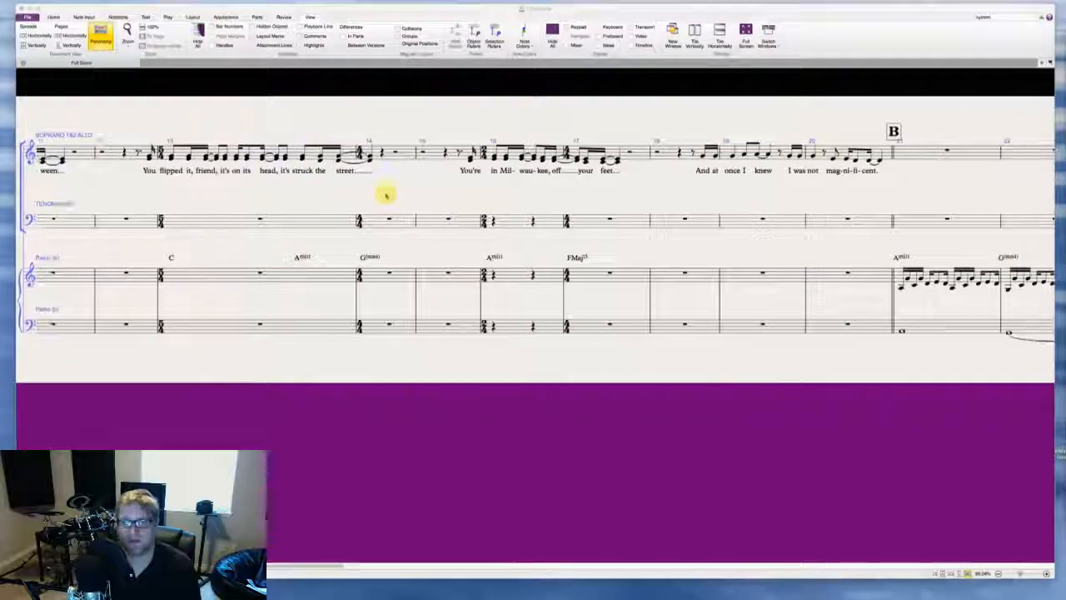
scroll(580, 151, right, 12)
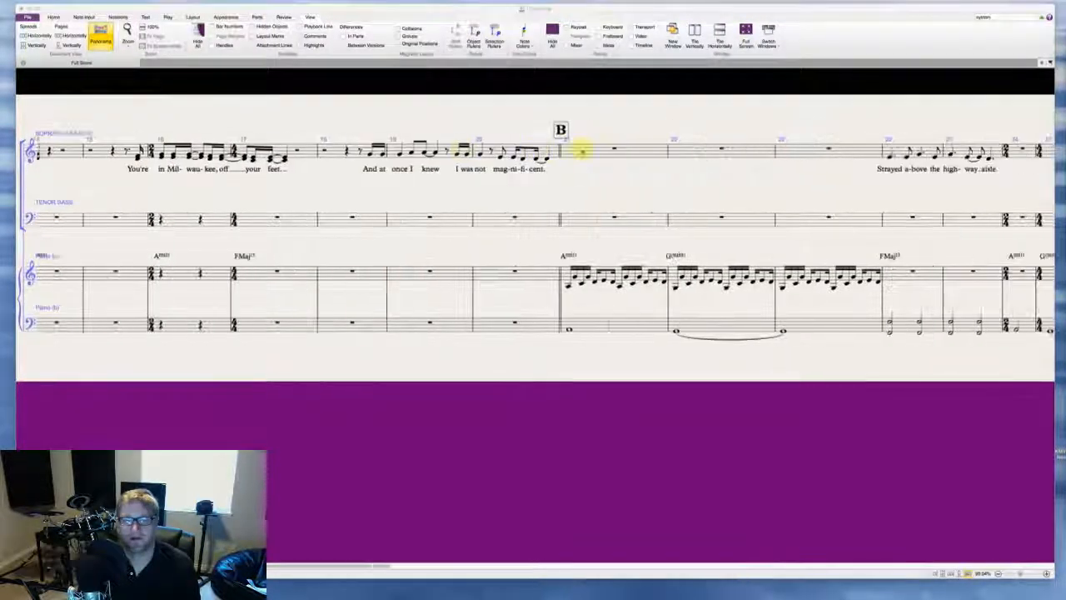
scroll(581, 151, right, 15)
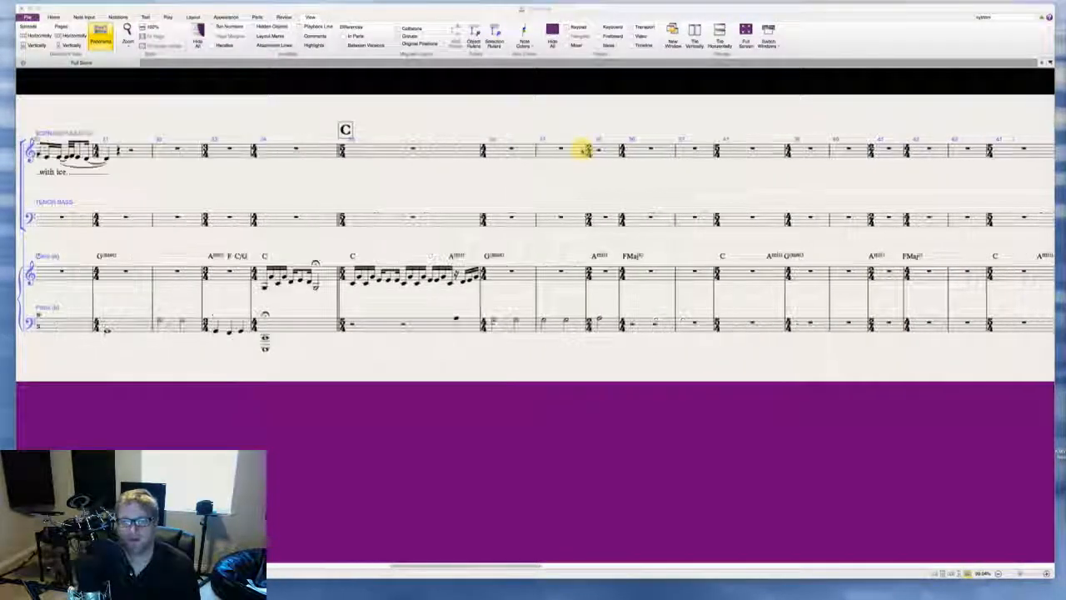
scroll(583, 150, right, 15)
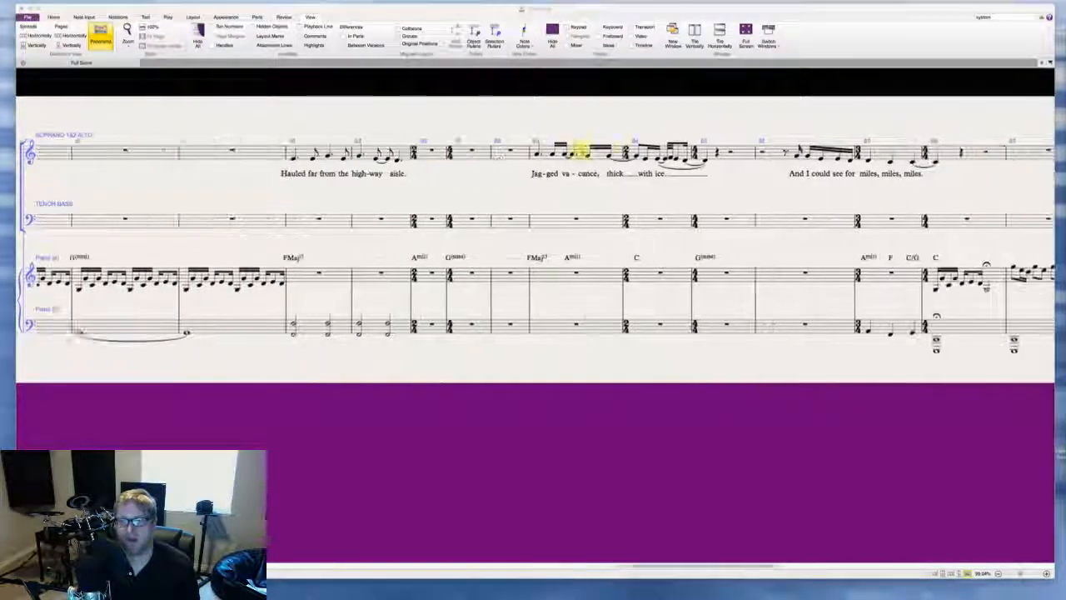
click(712, 150)
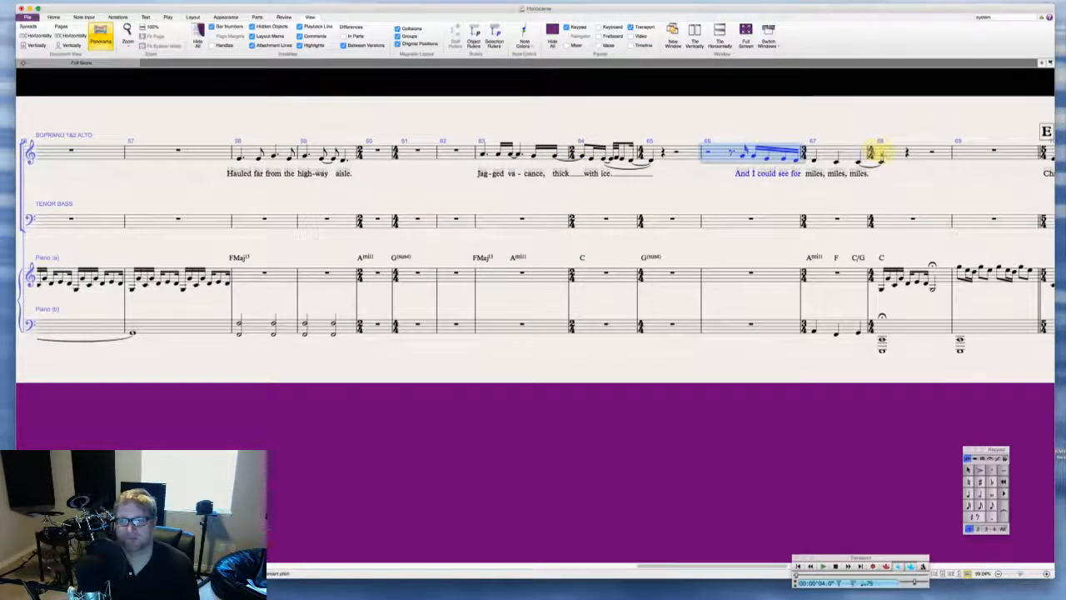
scroll(884, 155, left, 15)
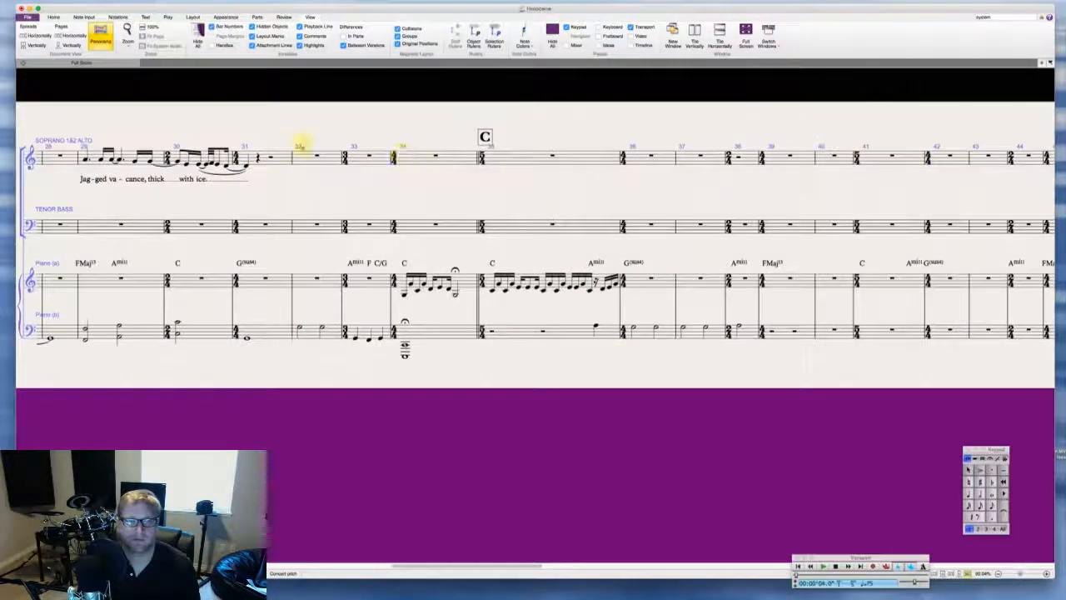
alt+click(297, 155)
key(Escape)
scroll(414, 136, right, 3)
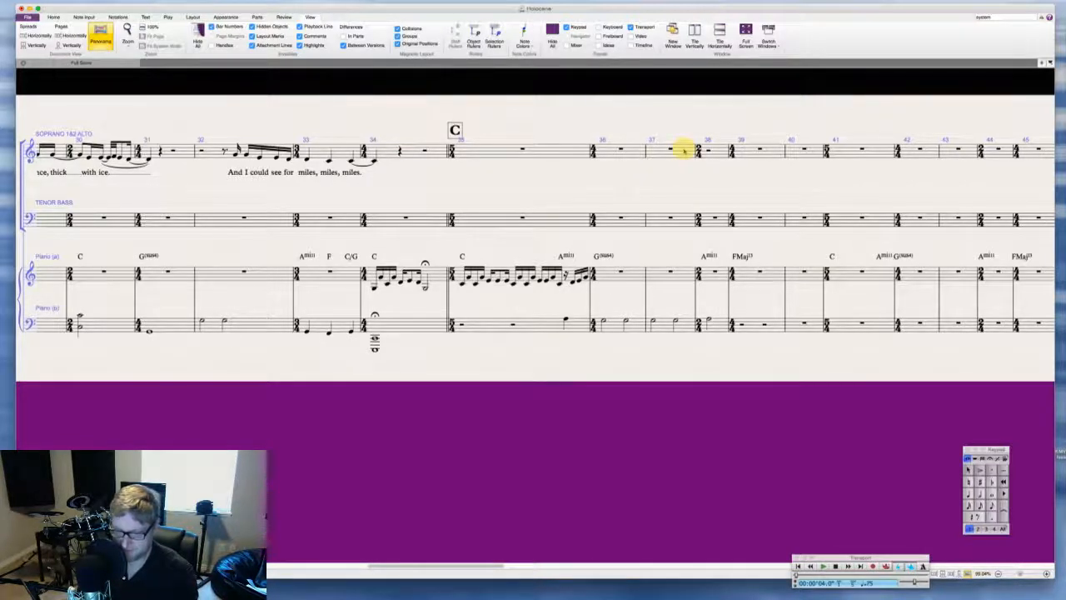
Step: Begin bar 35 of the Soprano 1&2 Alto staff with an eighth E and two sixteenth Es, the second tied to an eighth E
key(super+Tab)
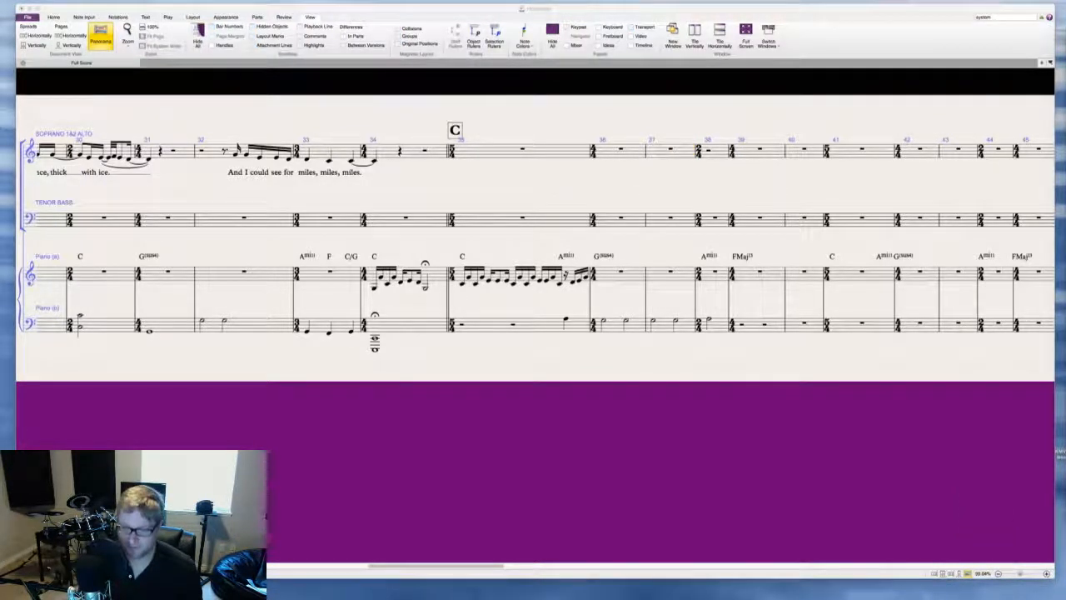
click(475, 148)
click(475, 148)
key(e)
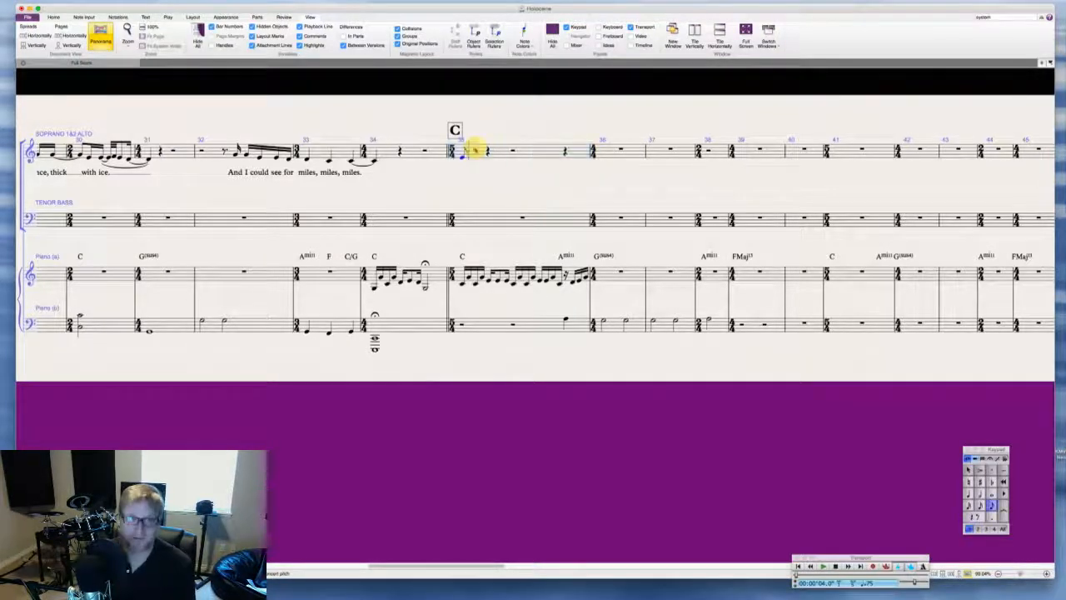
key(e)
key(e)
key(KP_Enter)
key(KP_3)
key(e)
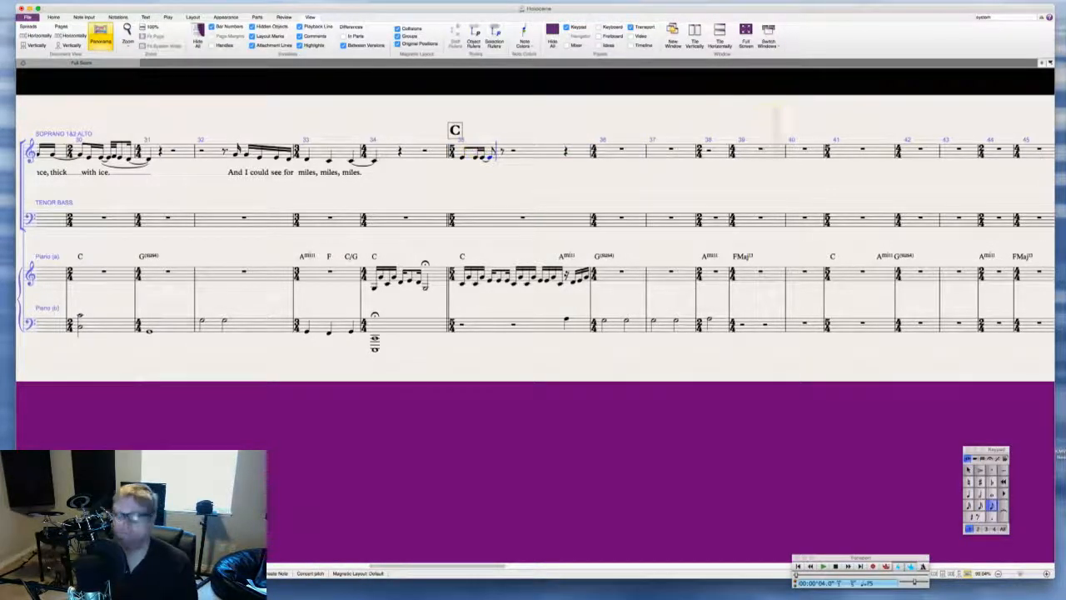
key(Escape)
Step: Continue the Soprano 1&2 Alto melody in bar 35 up to beat 4, repeating two sixteenth Es tied into an eighth E
key(super+Tab)
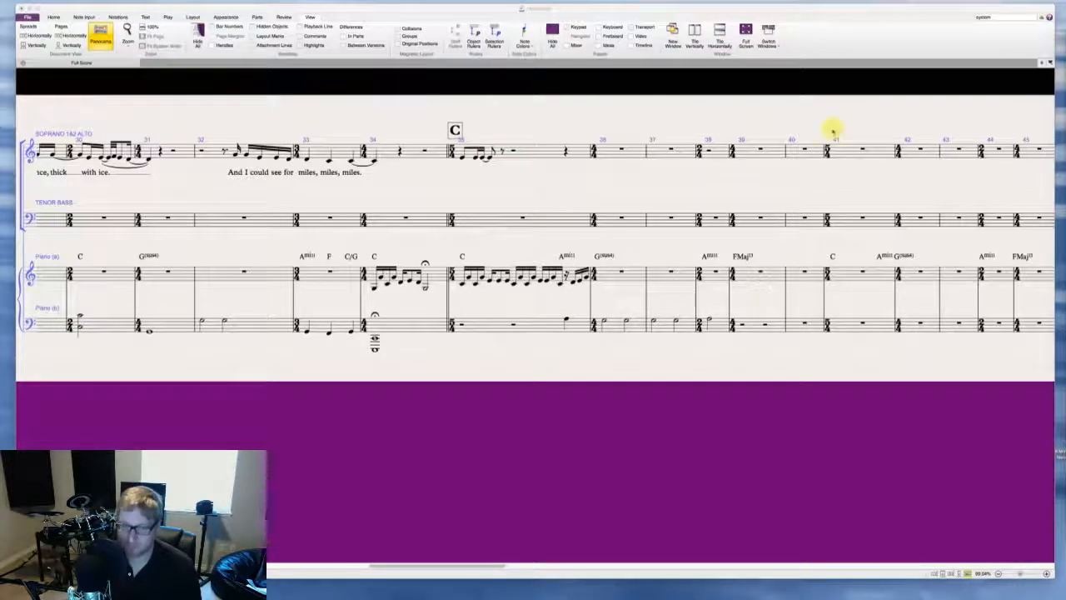
click(503, 151)
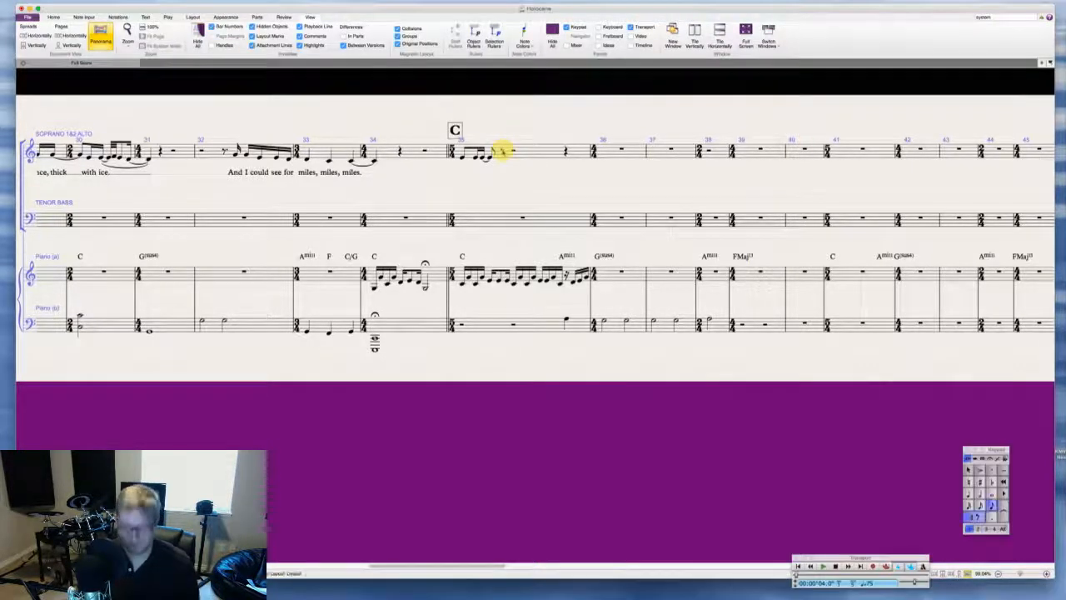
key(e)
key(KP_Enter)
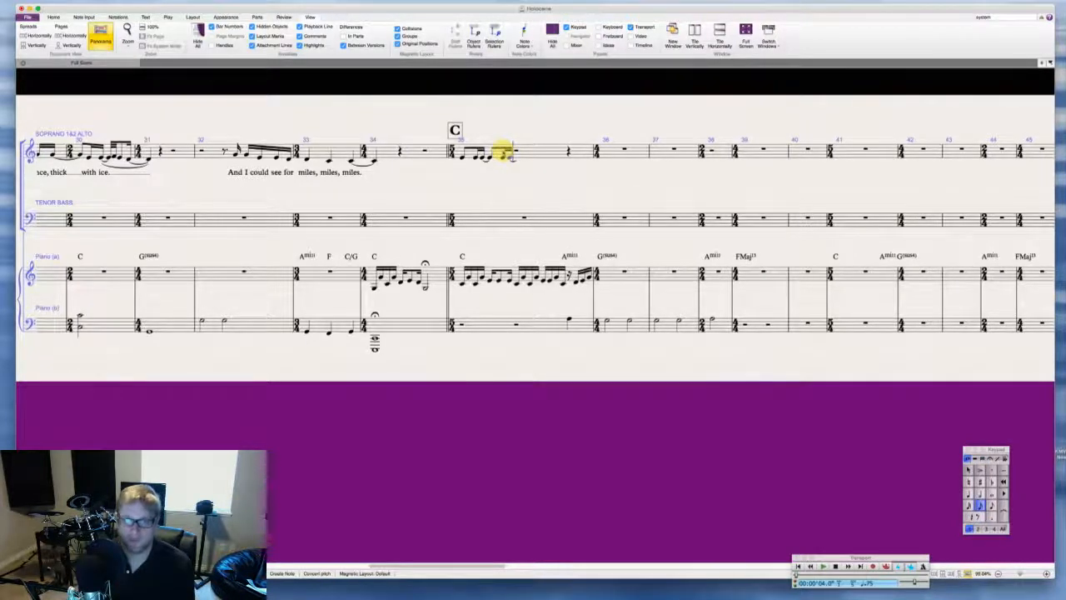
key(KP_3)
key(e)
key(KP_2)
key(e)
key(e)
key(KP_Enter)
key(KP_3)
key(e)
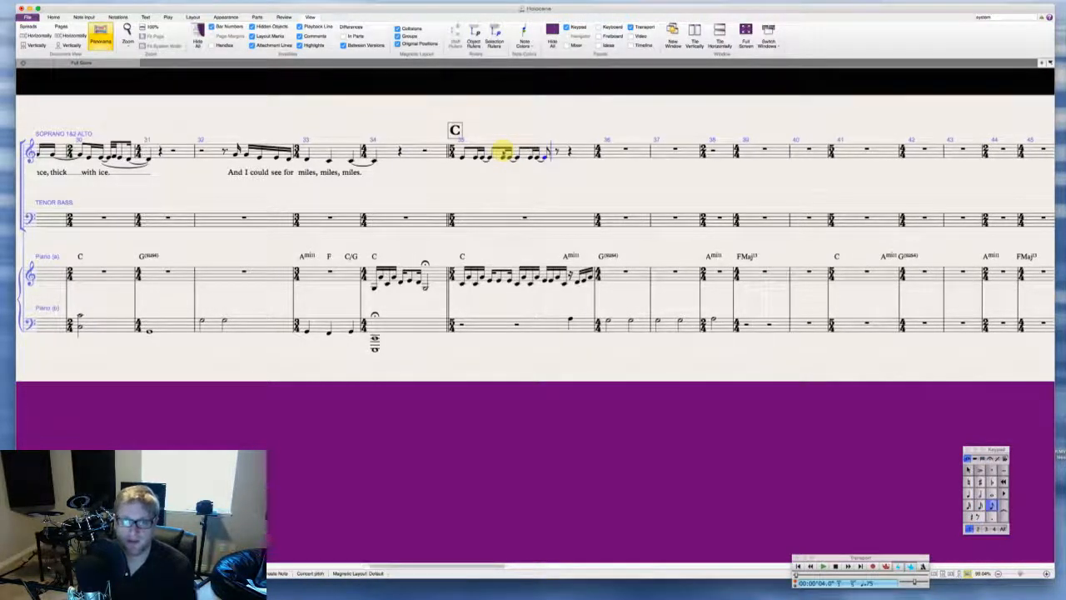
key(Escape)
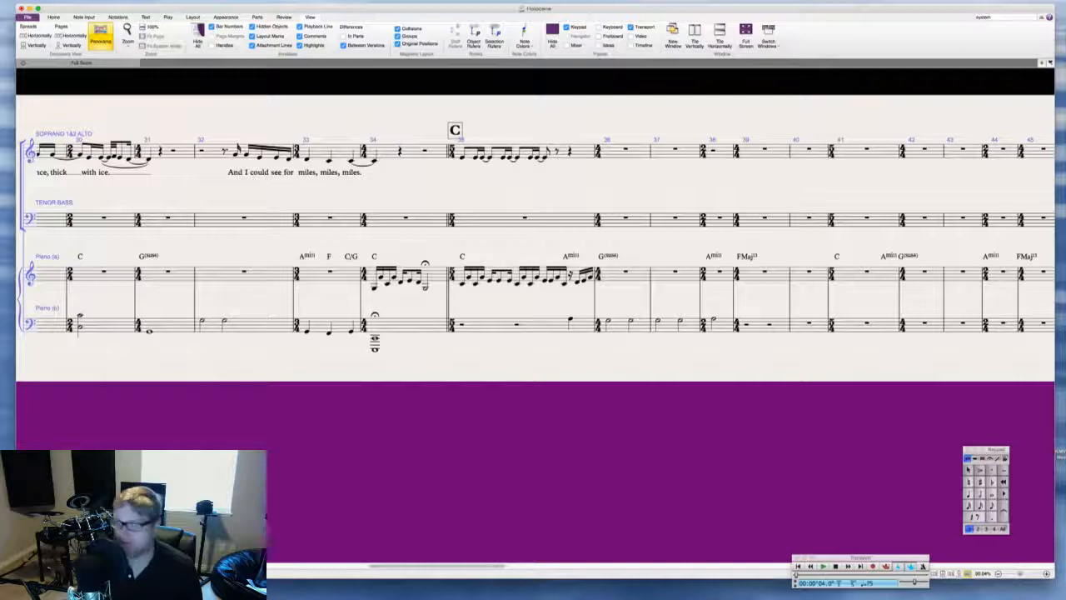
Step: Complete beat 4 of Soprano 1&2 Alto bar 35 with two sixteenth Es, tying the second over to beat 5
key(super+Tab)
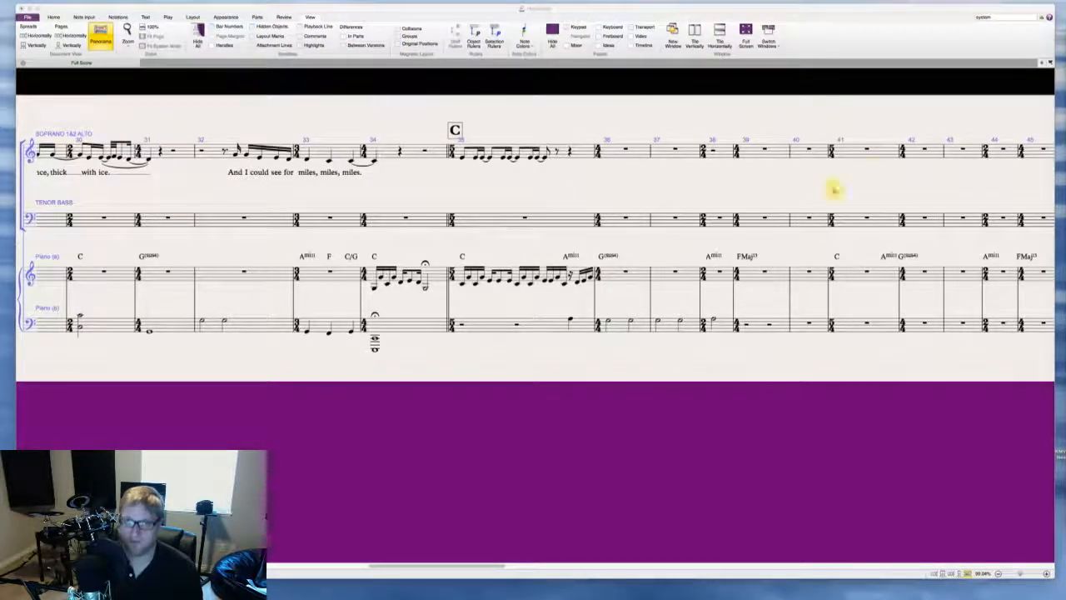
click(556, 151)
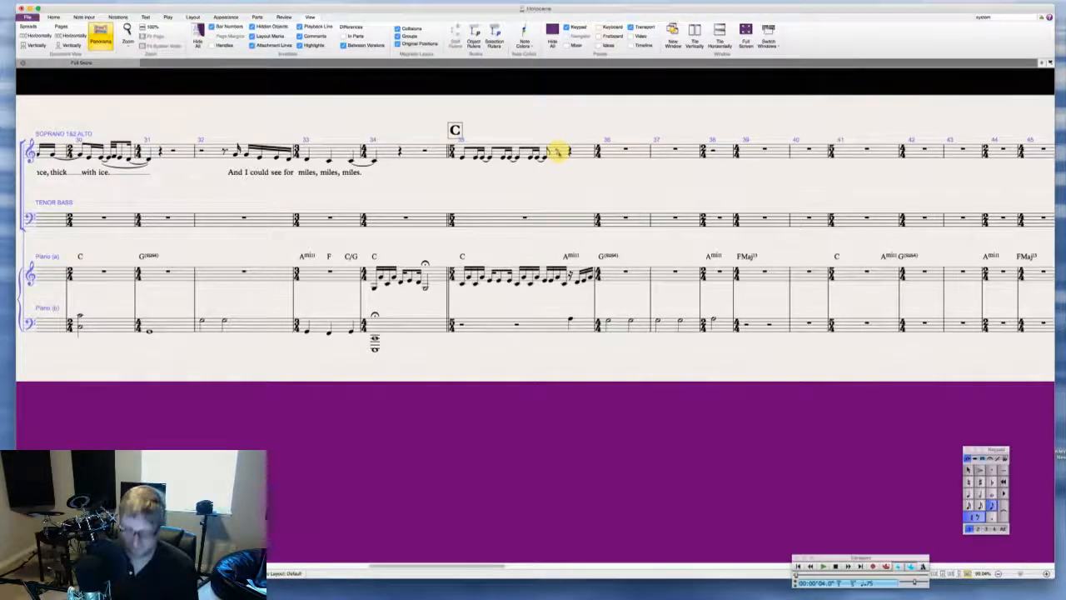
key(e)
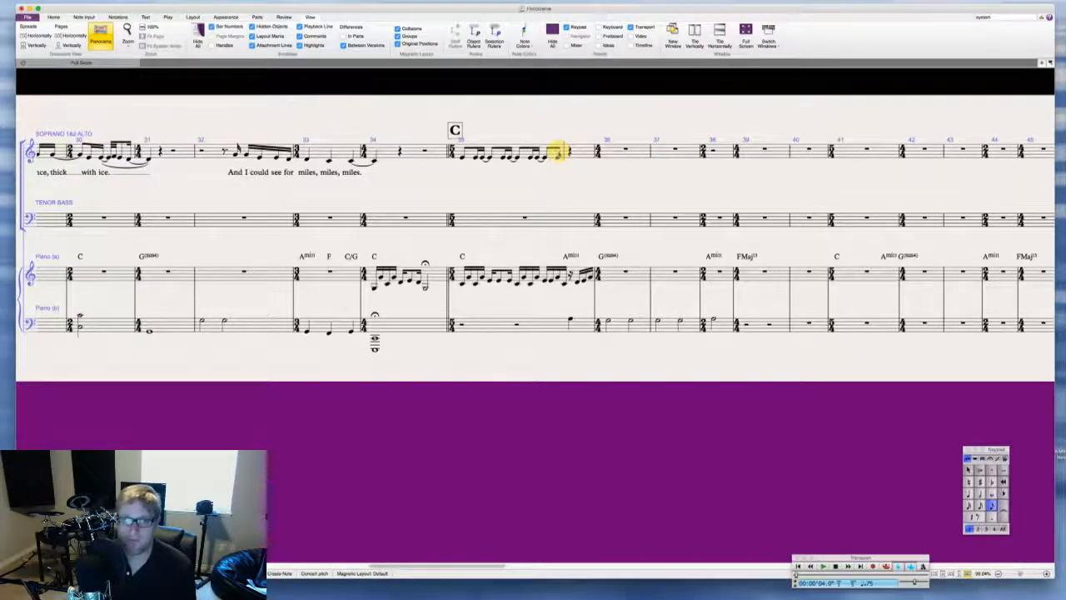
key(Left)
key(Right)
key(2)
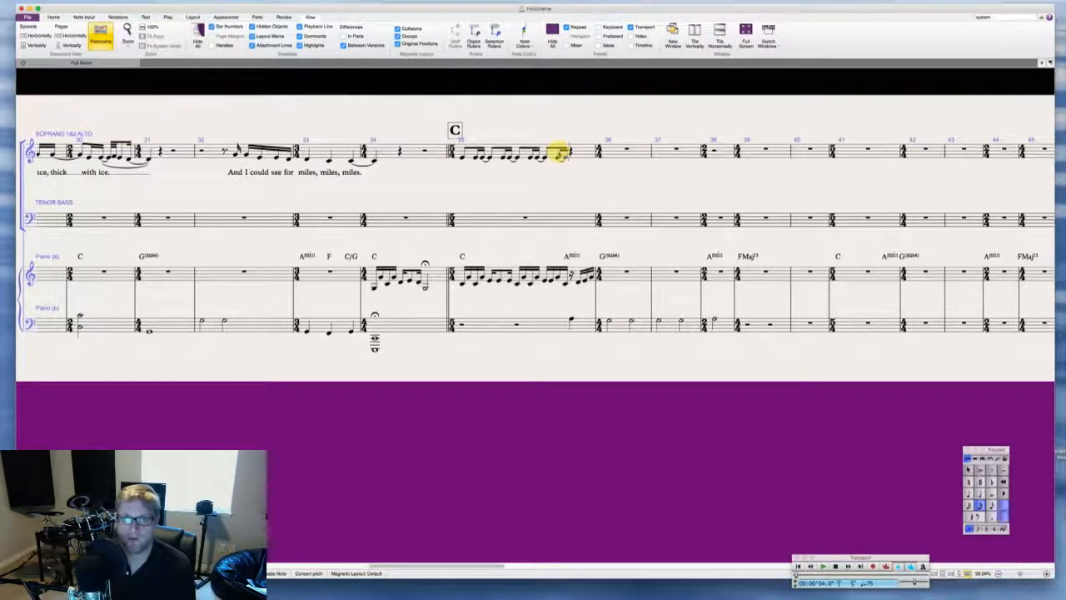
key(e)
key(KP_Enter)
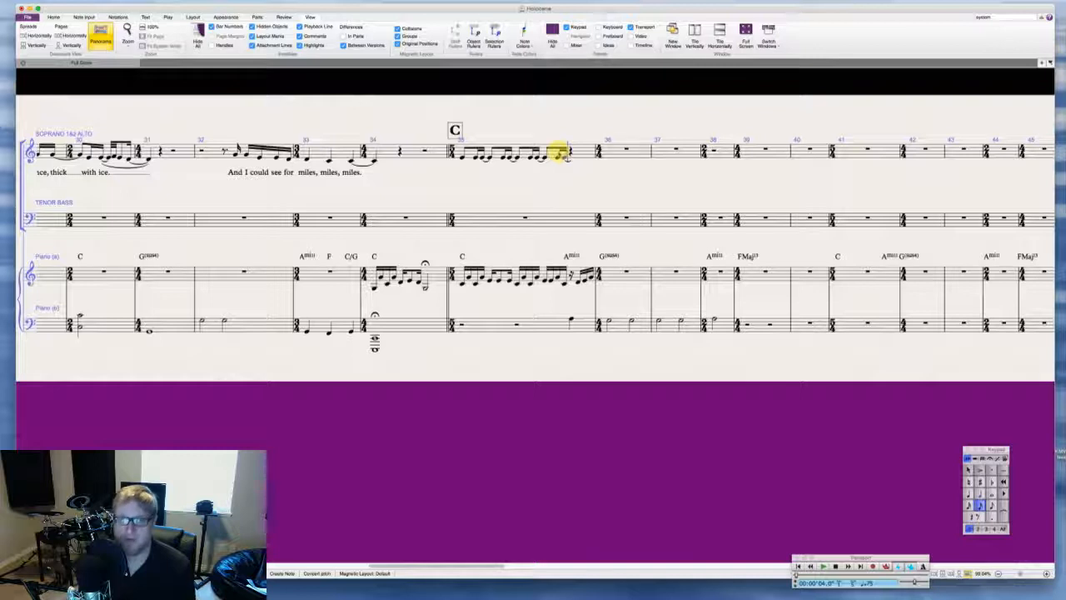
Step: Finish bar 35 with sixteenth E and D and an eighth D tied to a quarter D in bar 36, slurring the tied E's descent to D
key(e)
key(d)
key(3)
key(d)
key(KP_Enter)
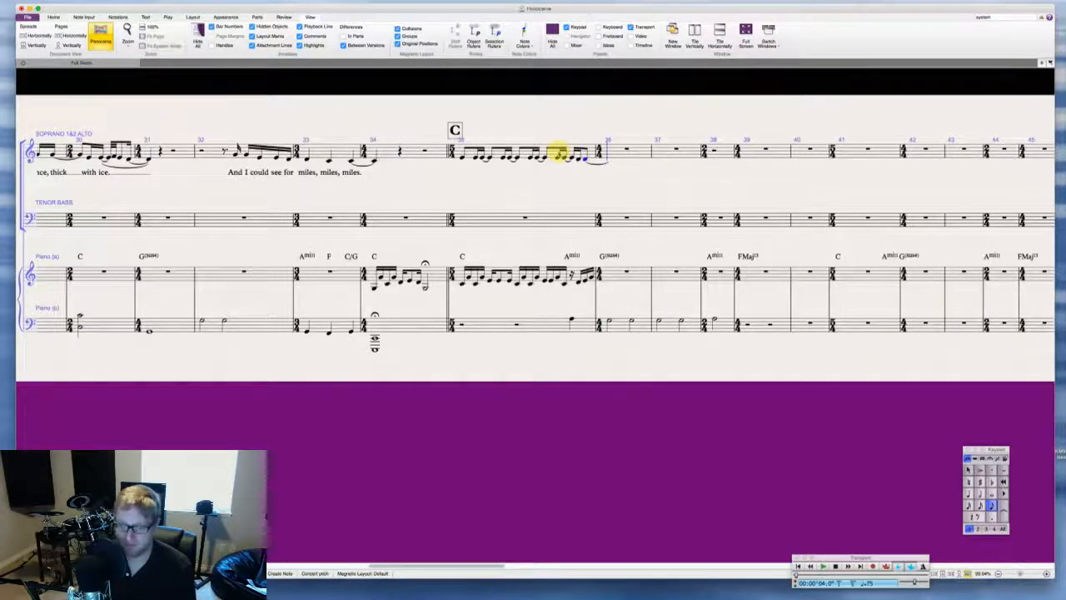
key(4)
key(d)
key(Escape)
key(Escape)
click(565, 156)
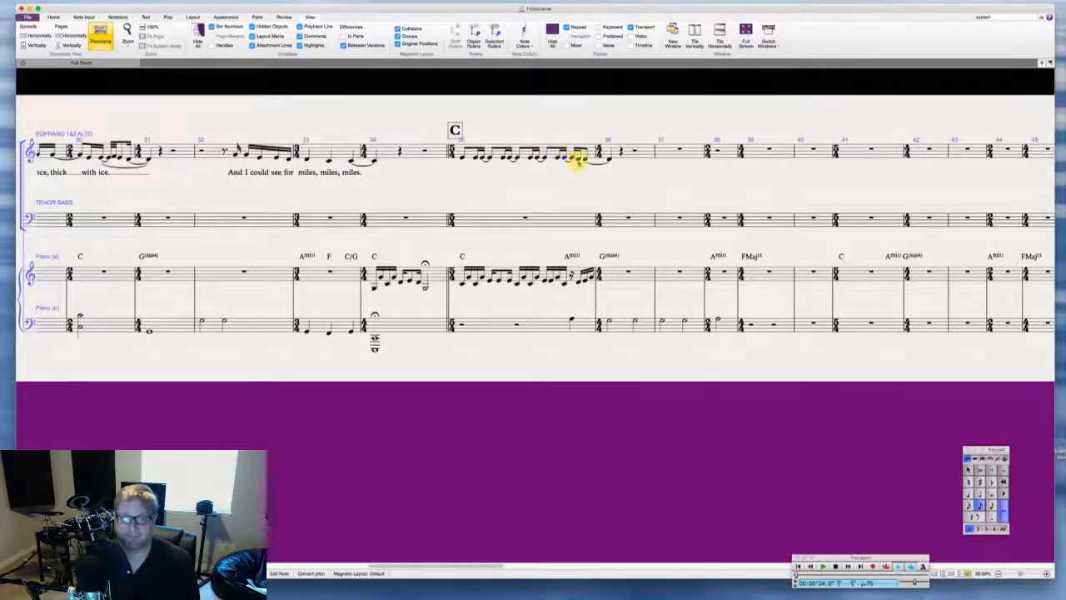
shift+click(578, 158)
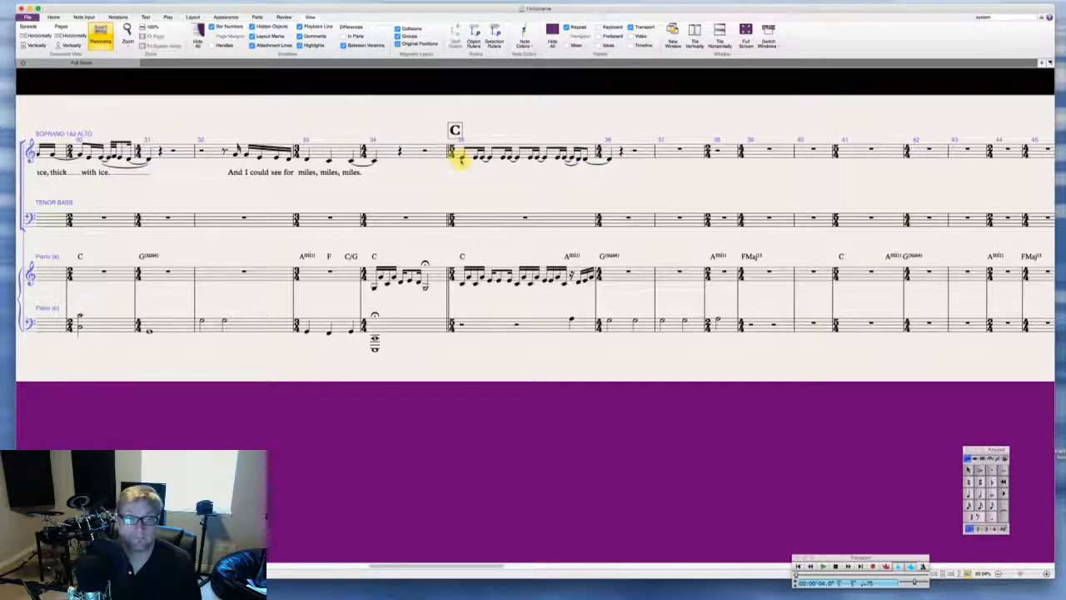
Step: Enter the lyrics "Third and Lake, it burnt" under the Soprano 1&2 Alto melody from the start of bar 35
click(461, 158)
key(super+l)
text(Third)
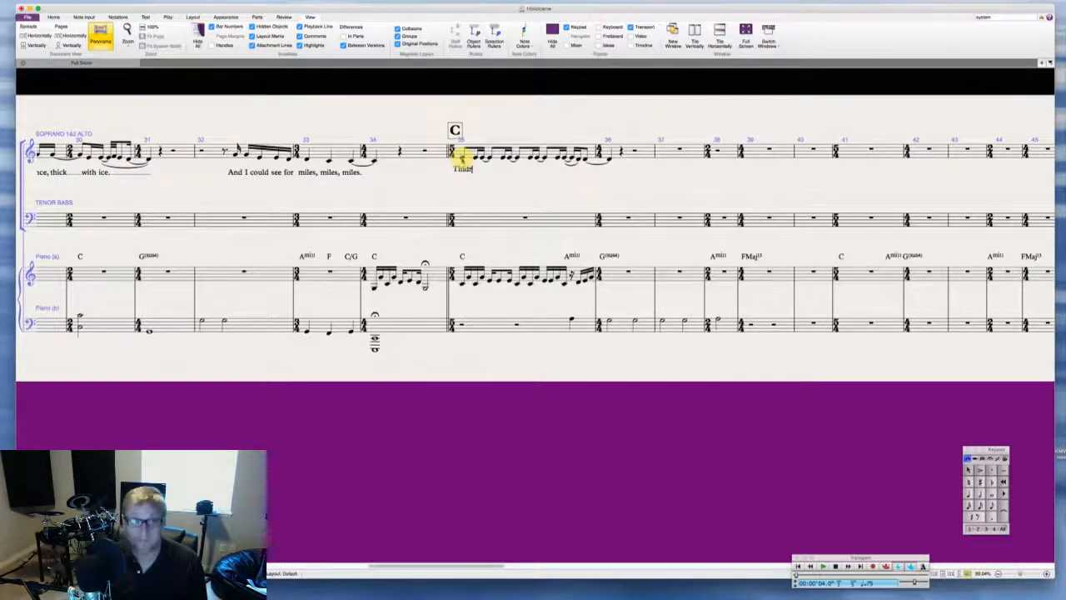
text( and)
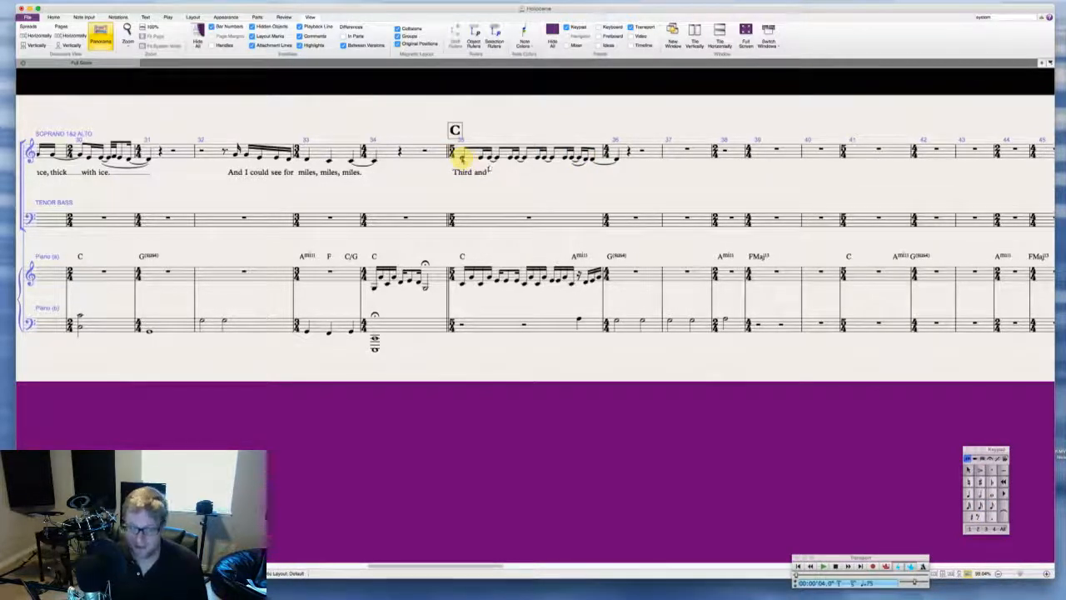
text( Lake, it)
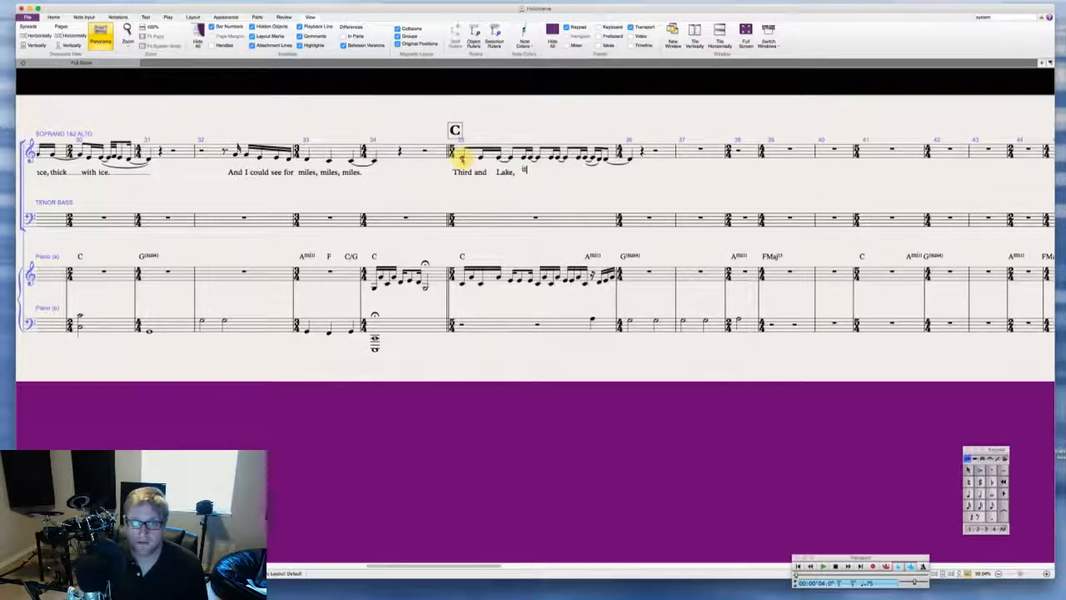
text( burn)
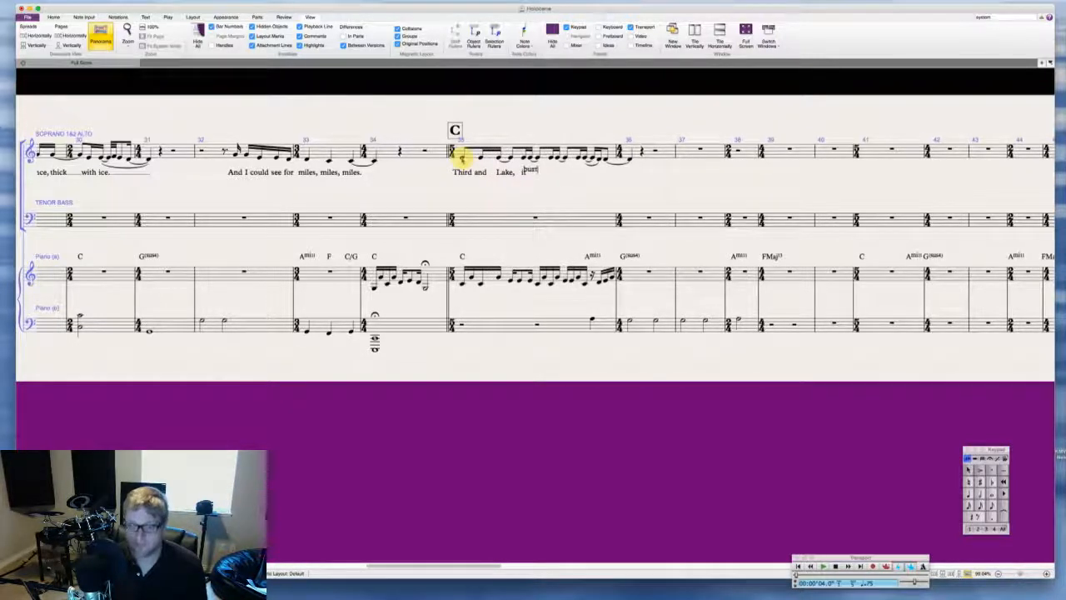
text(t)
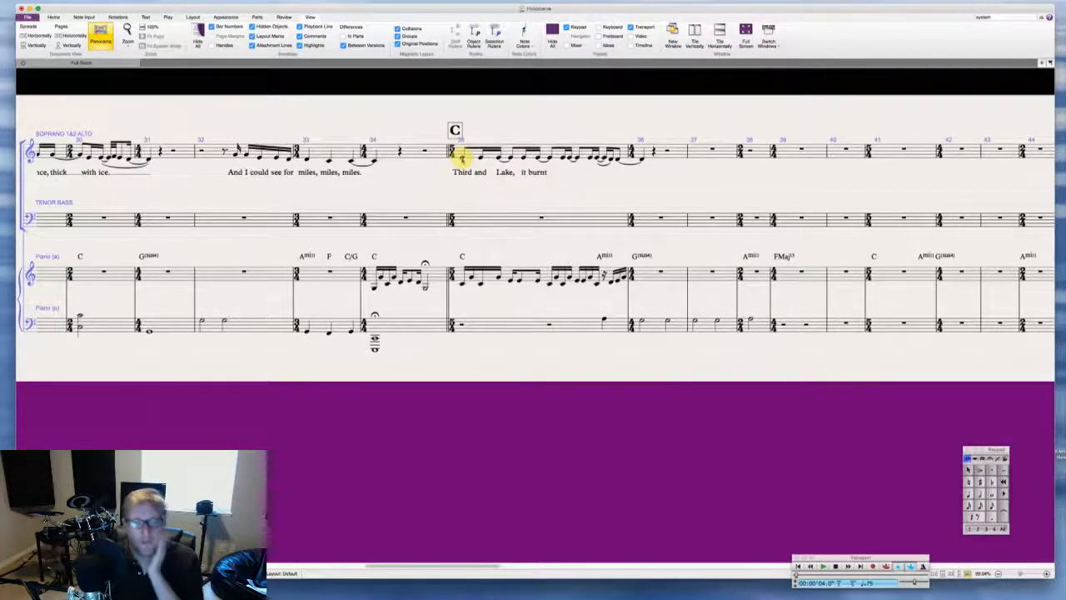
Step: Continue the bar 35 lyrics with "a-way the hall-way;", splitting "away" and "hallway" into syllables
text(a)
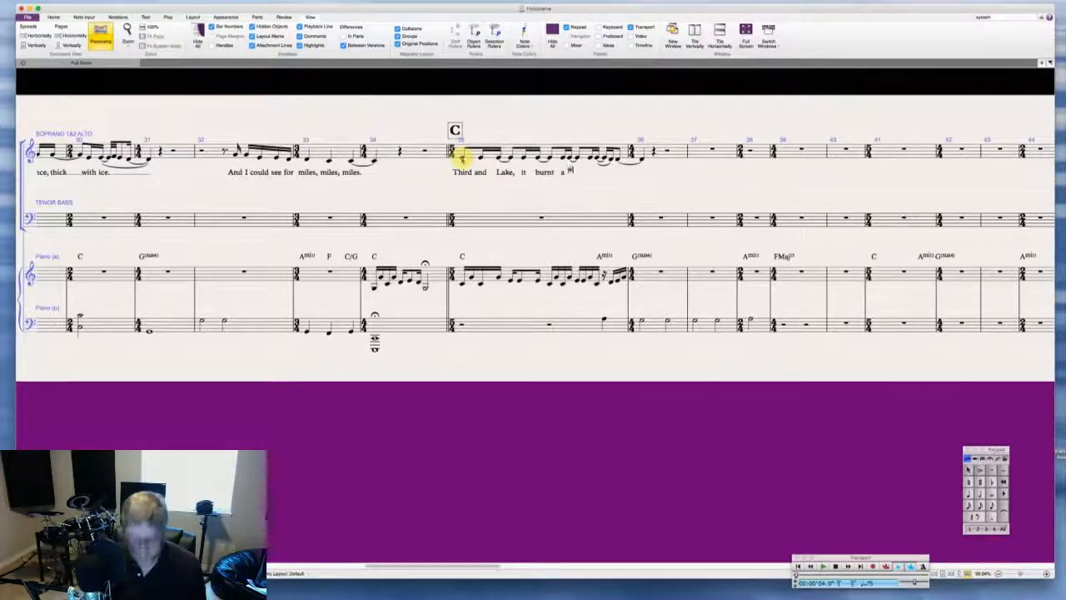
text(-  way  the  hall)
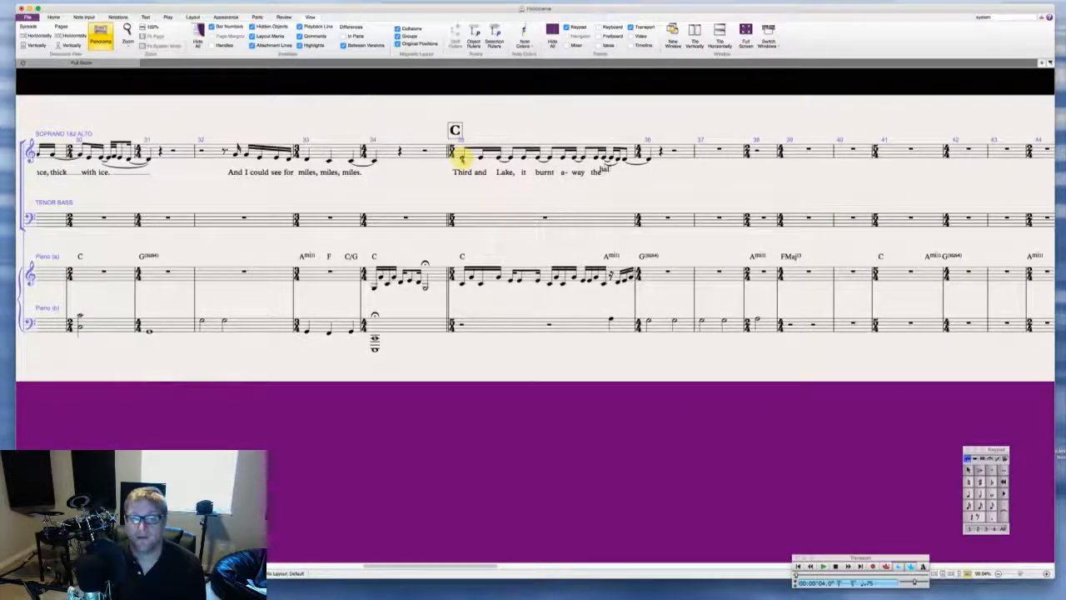
text(-  way)
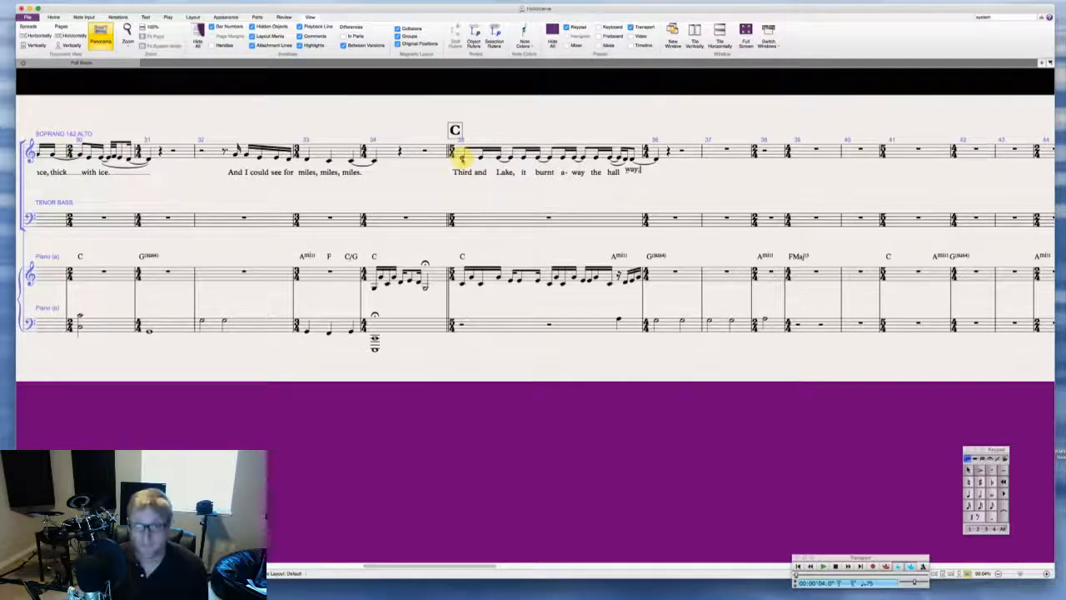
text(;)
key(Escape)
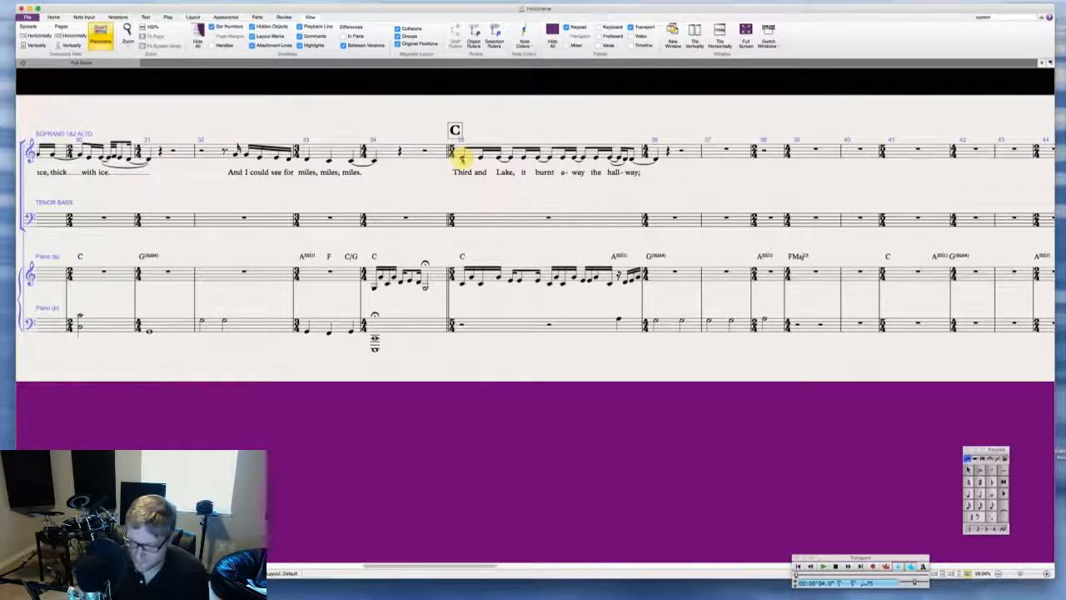
key(Escape)
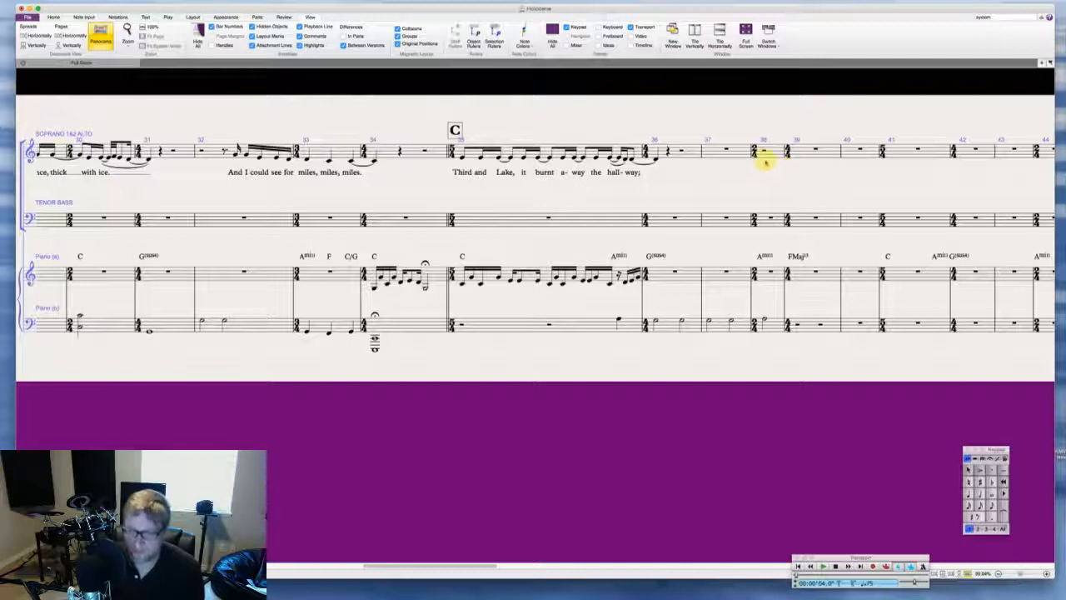
Step: Fill Soprano 1&2 Alto bar 37 with rests and place a sixteenth-note D pickup at the end of the bar
click(742, 154)
key(5)
key(0)
key(4)
key(0)
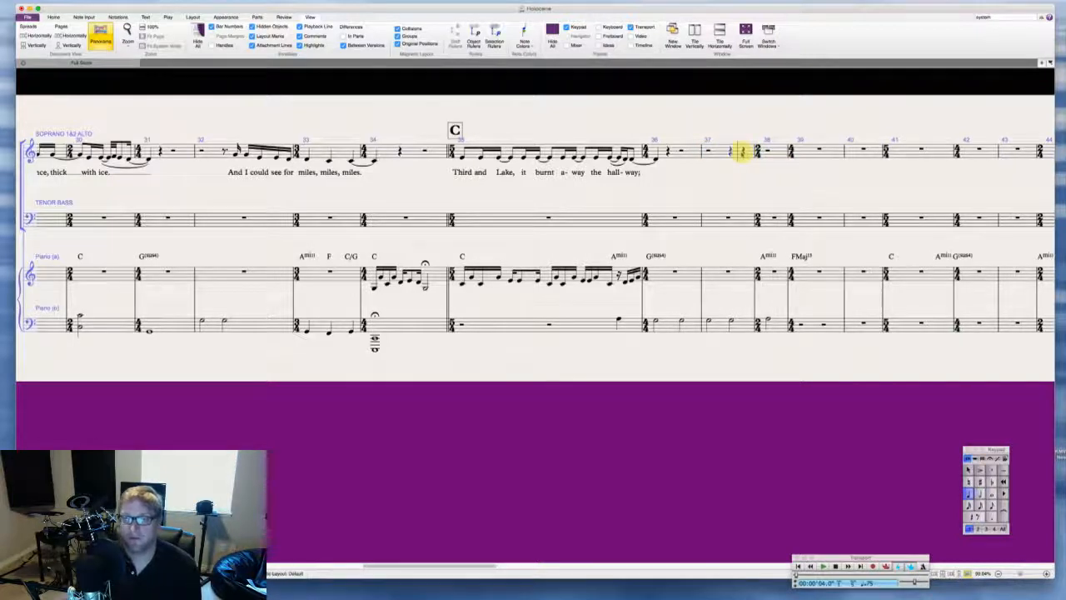
key(3)
key(0)
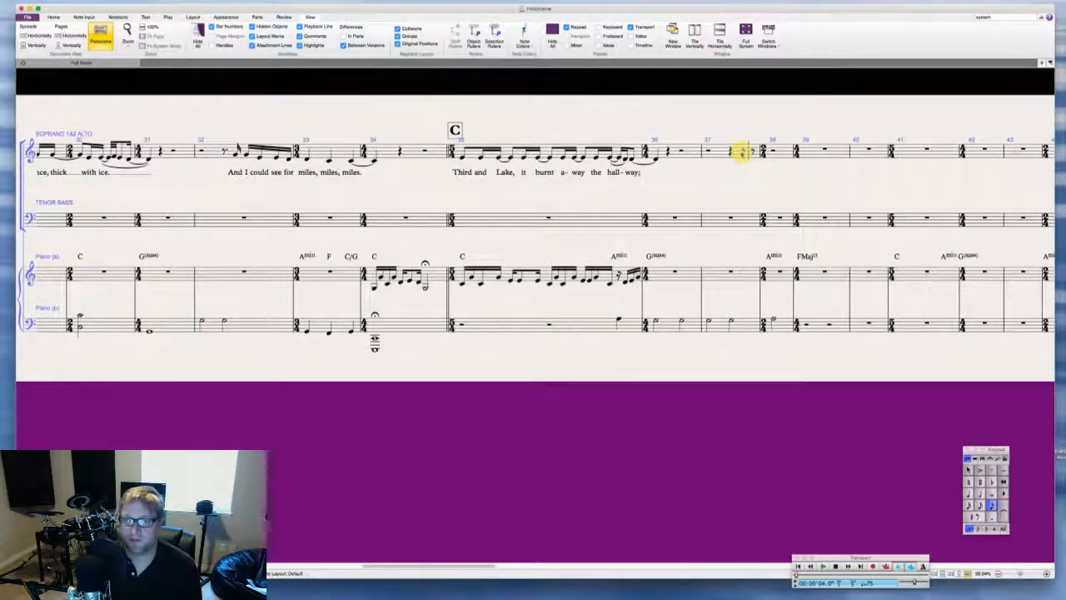
key(2)
key(0)
key(Escape)
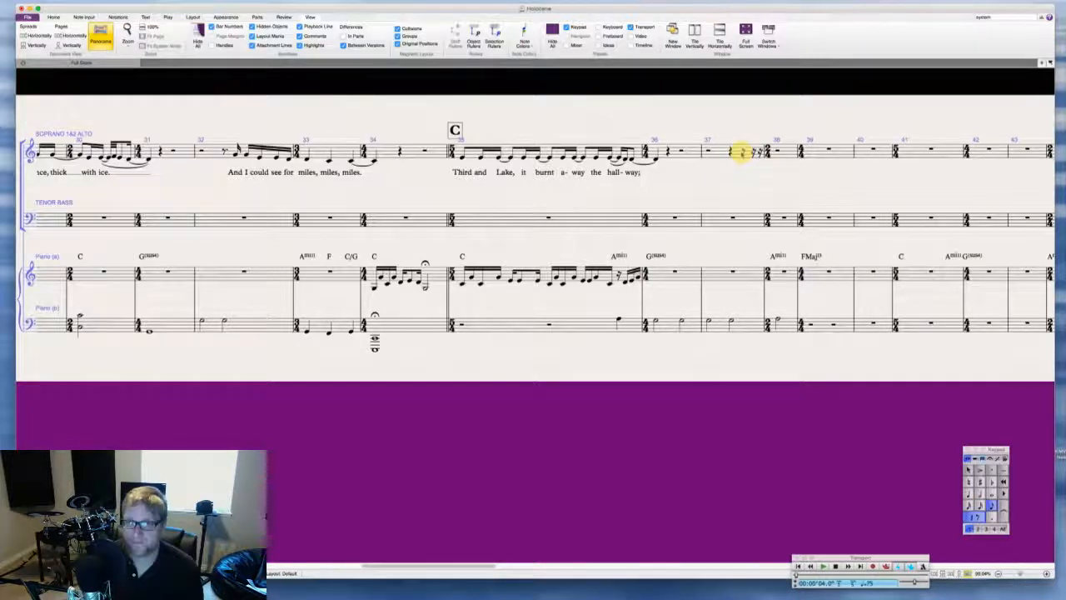
key(super+z)
key(d)
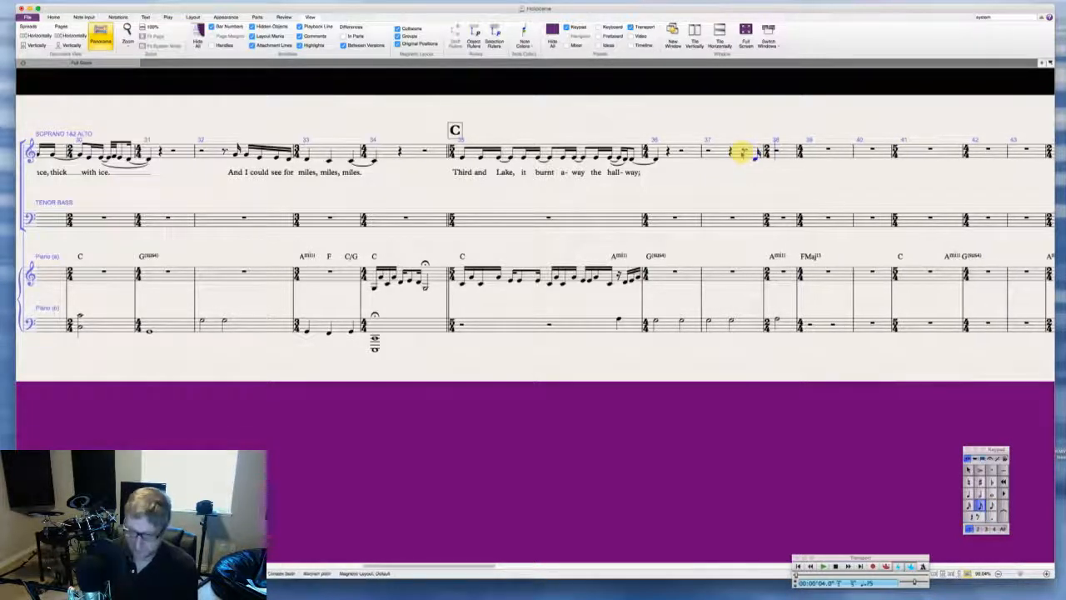
Step: Begin bar 38 of the Soprano 1&2 Alto staff with an eighth E and two sixteenth Es, the second tied to an eighth E
key(3)
key(e)
key(2)
key(e)
key(e)
key(Return)
key(3)
key(e)
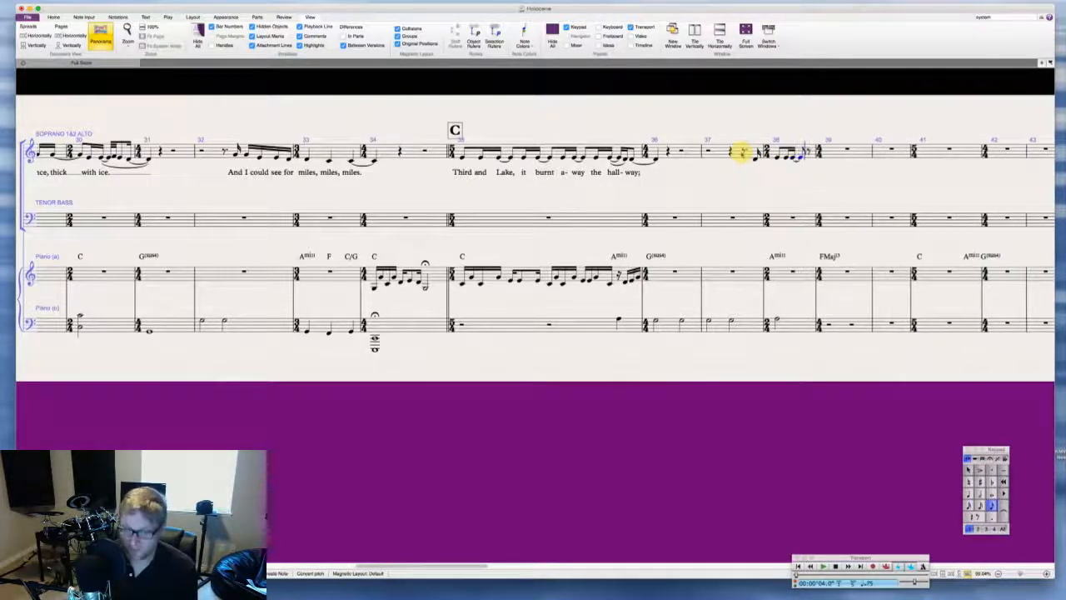
Step: Finish bar 38 with two sixteenth Ds, tying the second over to an eighth D in bar 39
key(2)
key(d)
key(d)
key(3)
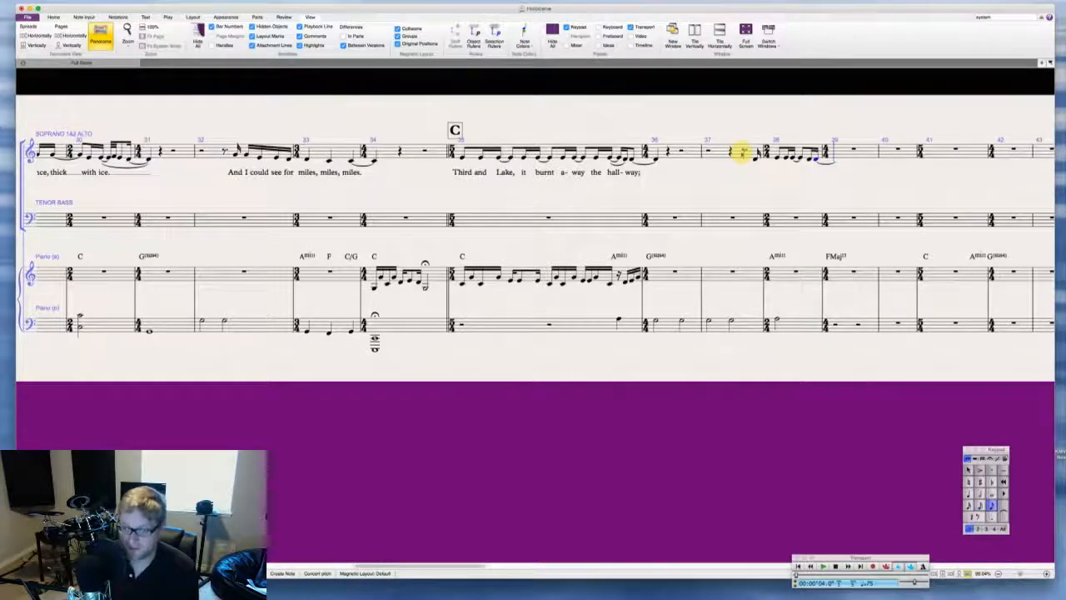
key(d)
Step: Complete the phrase in bar 39 with two sixteenth Cs, the second tied to a quarter C
key(2)
key(c)
key(c)
key(Return)
key(4)
key(c)
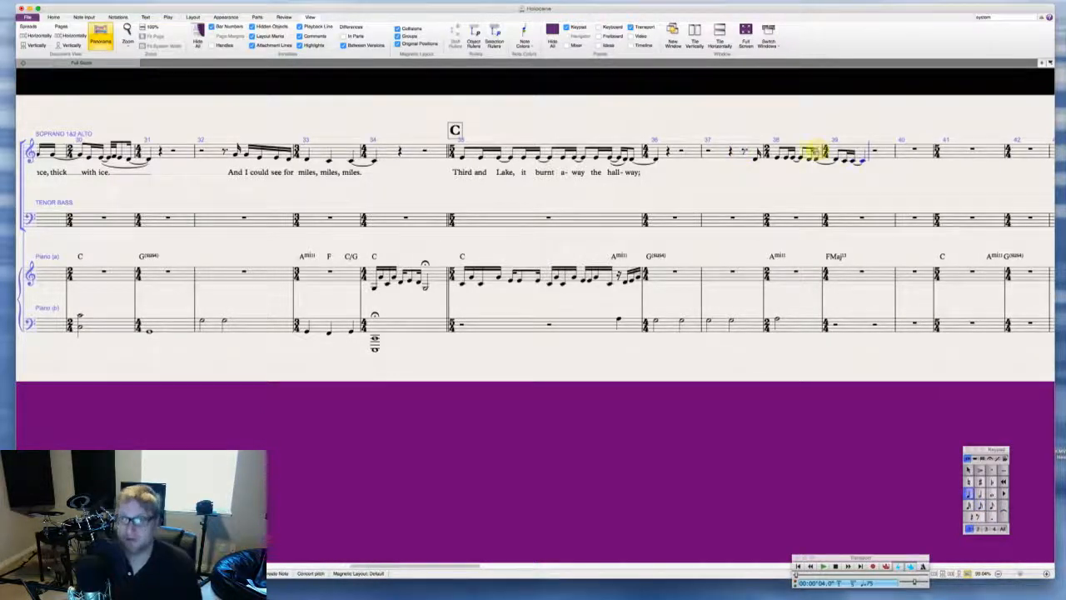
key(Escape)
key(Escape)
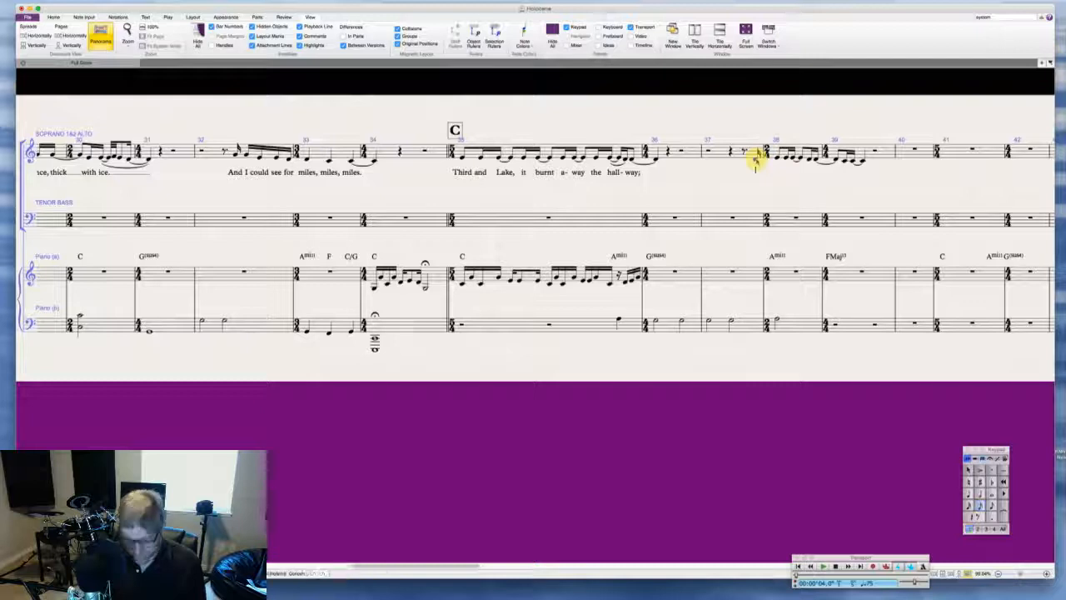
Step: Enter the lyrics "was where we learned to cel-e-brate." from the bar 37 pickup through bar 39 of the Soprano 1&2 Alto staff
text(was where we)
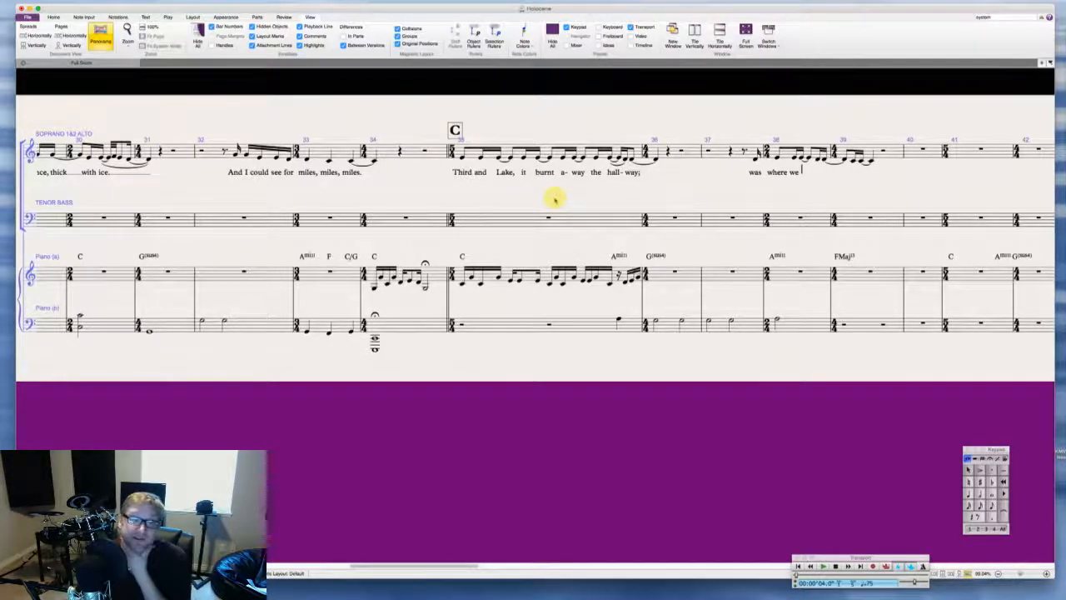
scroll(555, 200, right, 3)
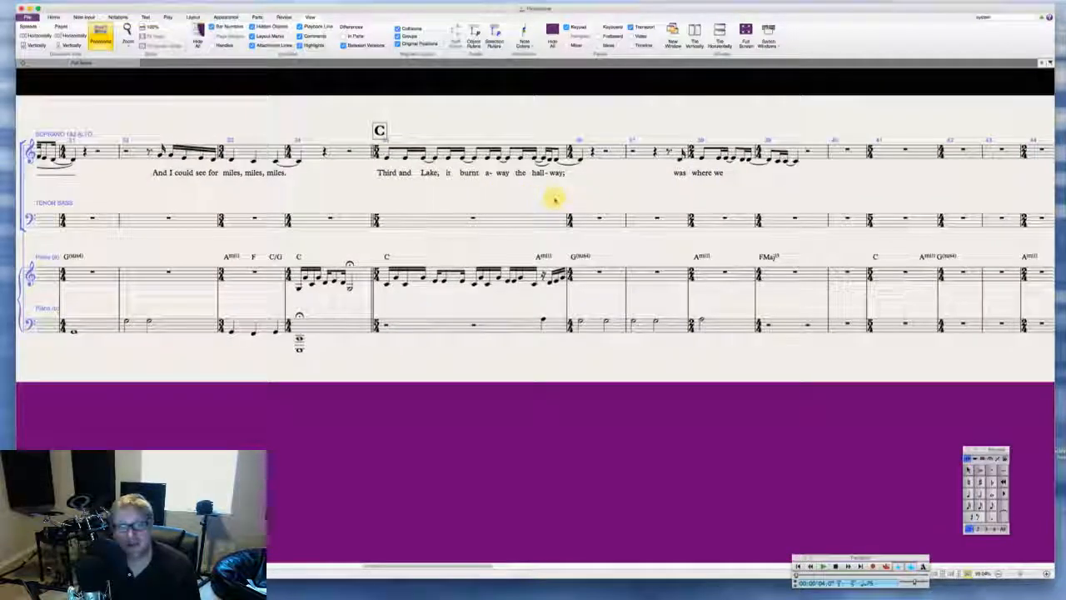
scroll(554, 200, left, 1)
scroll(555, 200, right, 2)
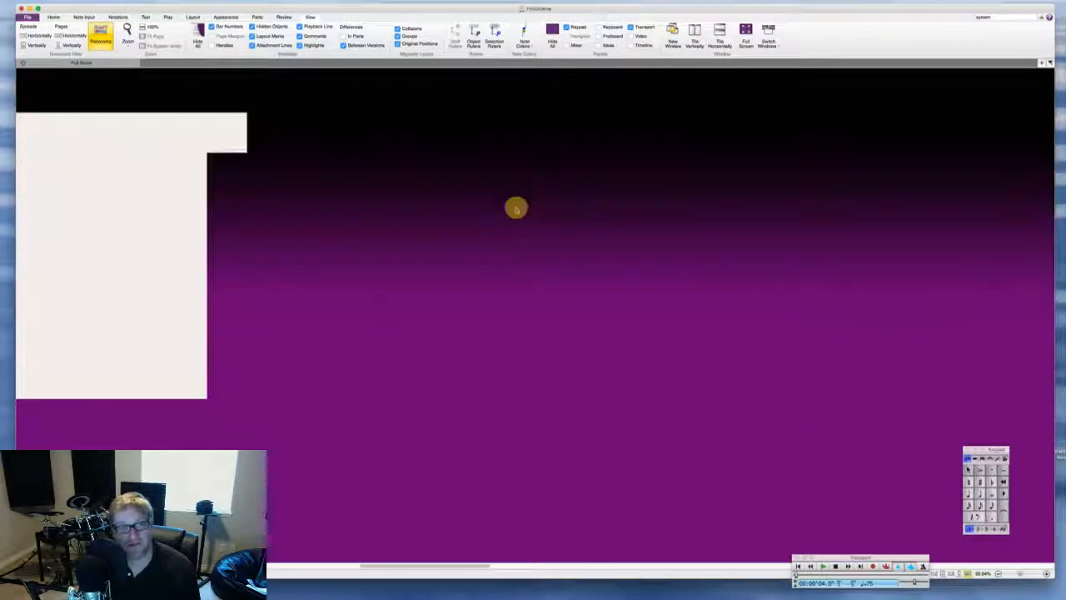
scroll(517, 209, right, 3)
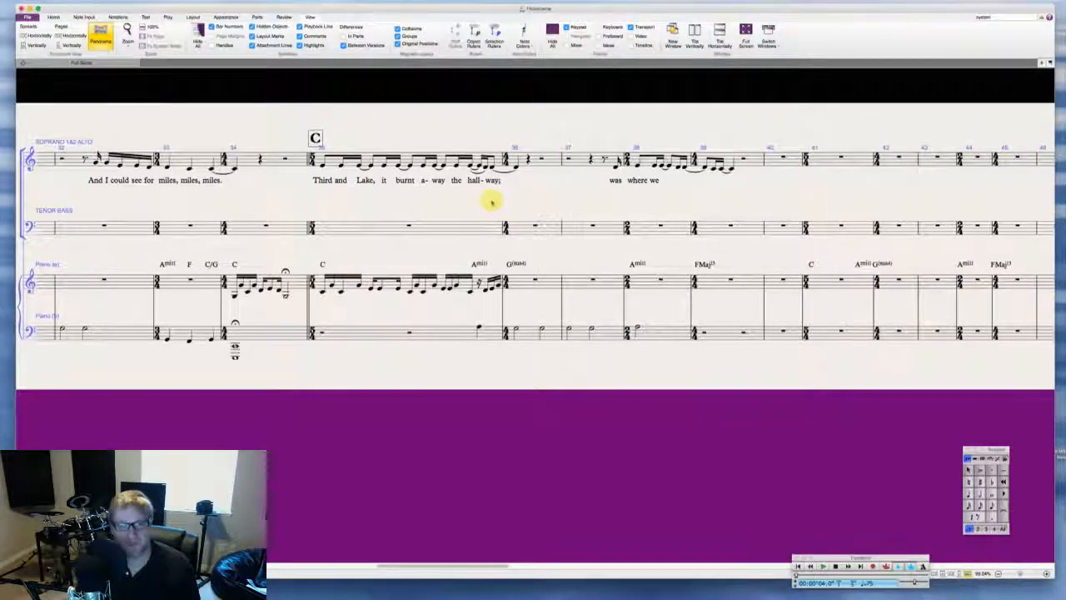
scroll(489, 203, right, 6)
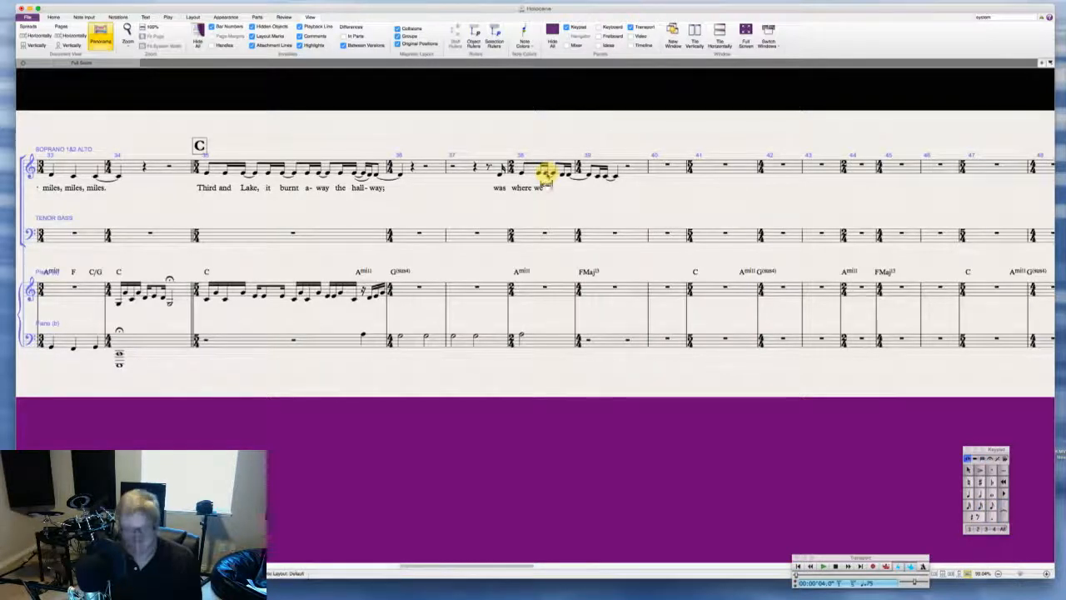
text(ned)
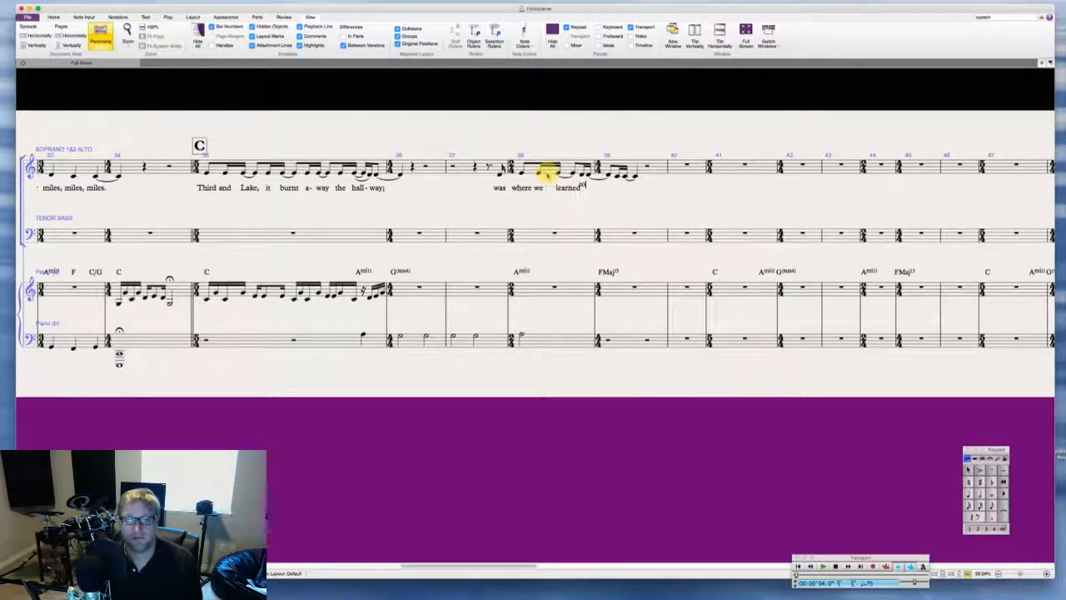
text( to cel - e)
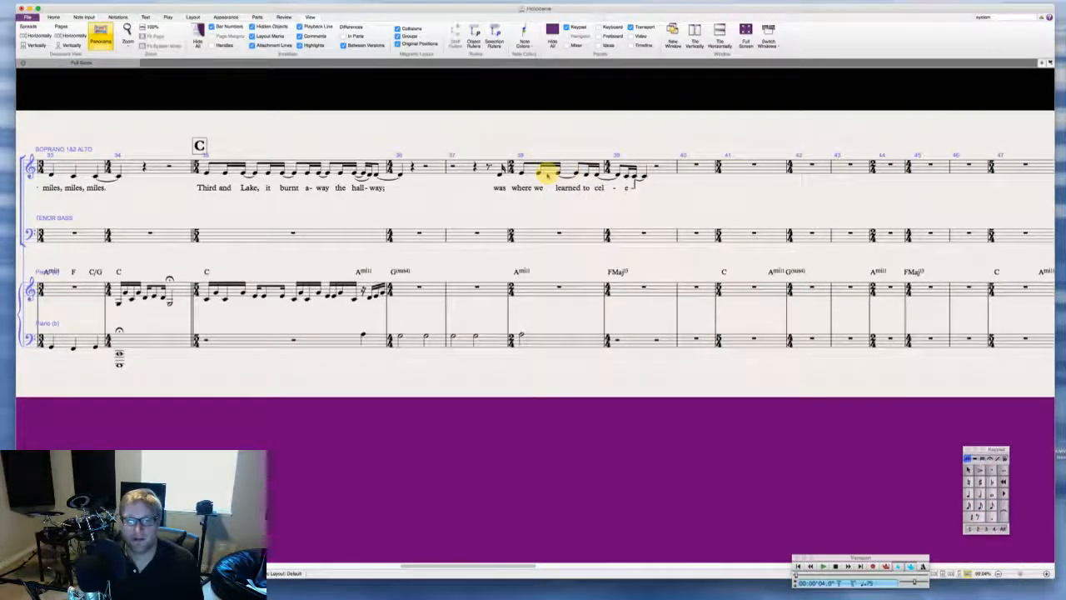
text(- brate.)
key(Escape)
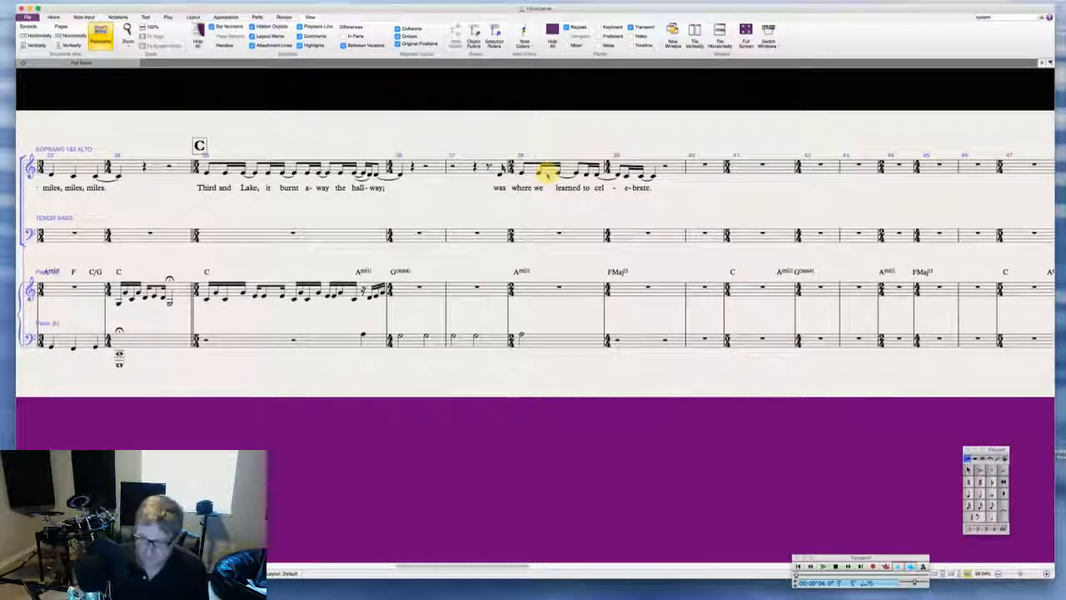
scroll(547, 175, right, 5)
key(super+Tab)
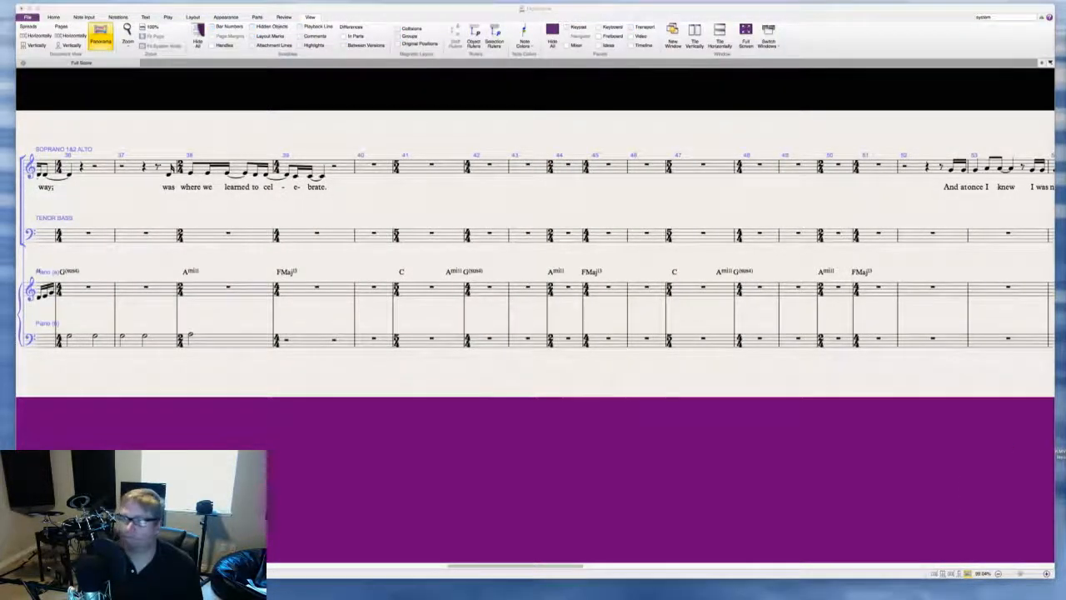
scroll(838, 209, left, 3)
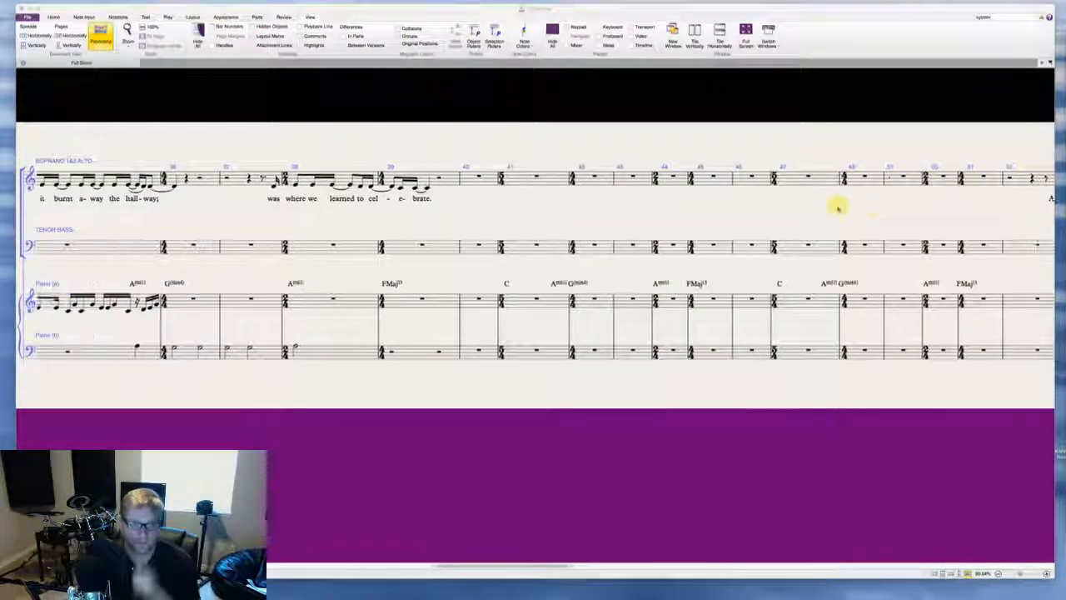
Step: Spread the Soprano 1&2 Alto notes in bar 38 to separate the overlapping lyrics "we", "learned" and "to"
click(328, 185)
key(super+z)
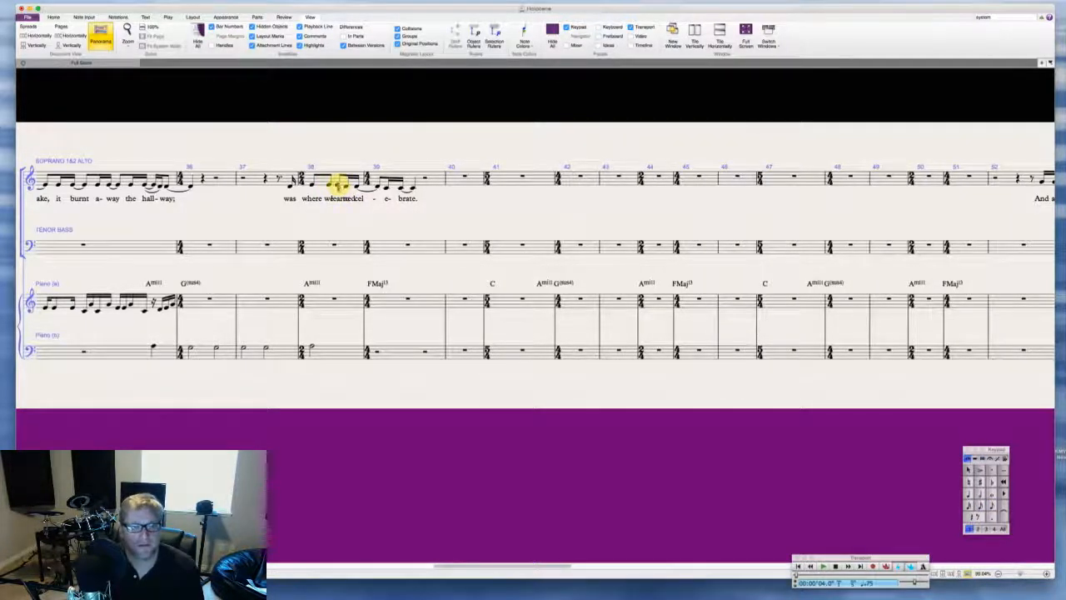
drag(338, 186, 357, 186)
click(359, 199)
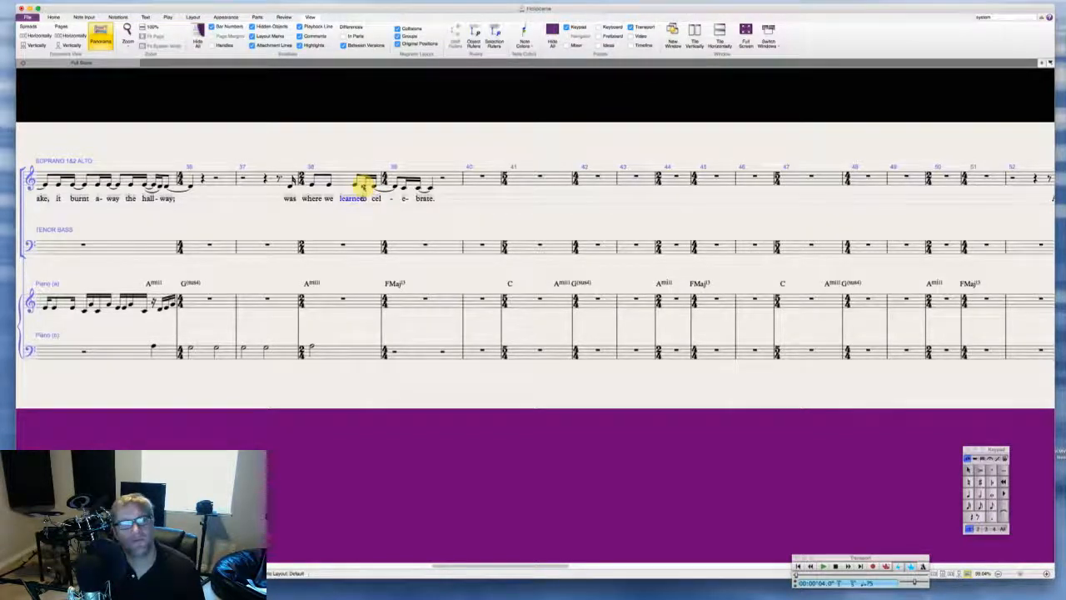
mouse_move(363, 186)
mouse_down()
mouse_move(383, 185)
mouse_move(368, 190)
mouse_up()
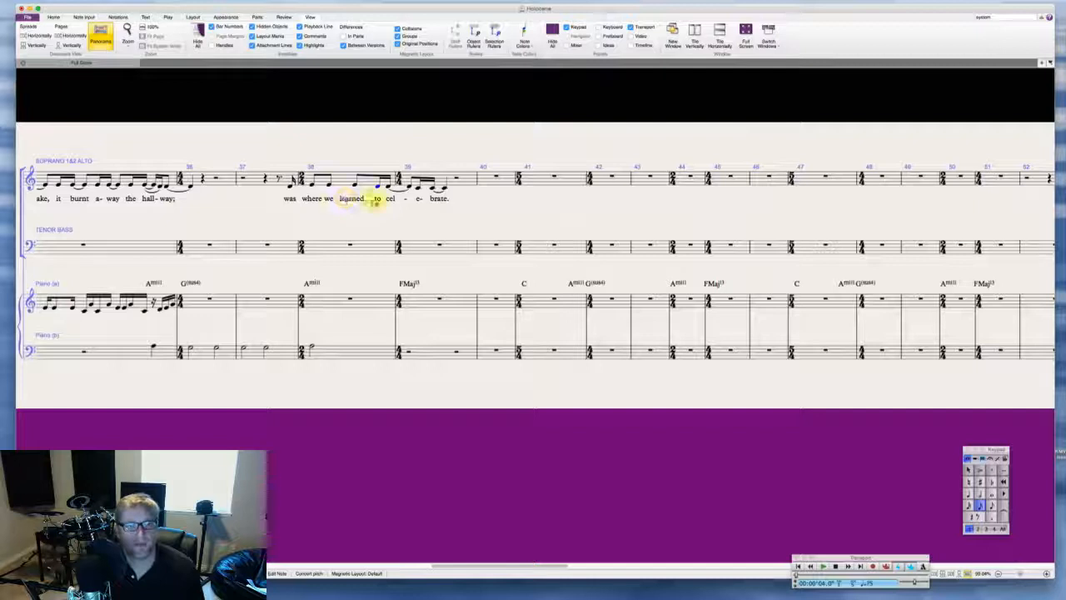
Step: Realign the lyric "learned" under its note in bar 38 and bring that note closer to "we"
double_click(359, 199)
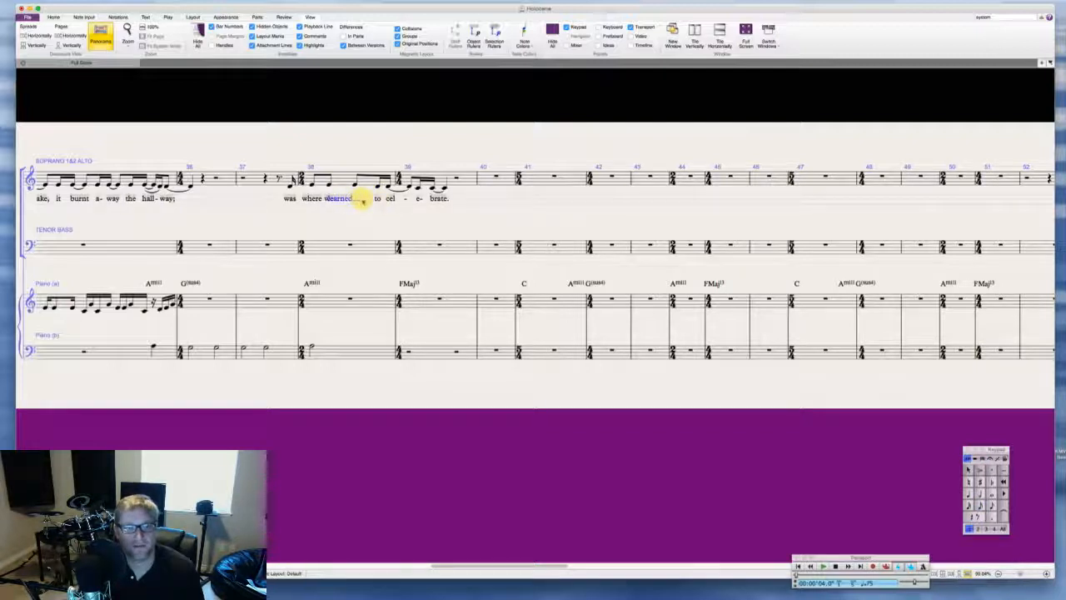
text(we learned)
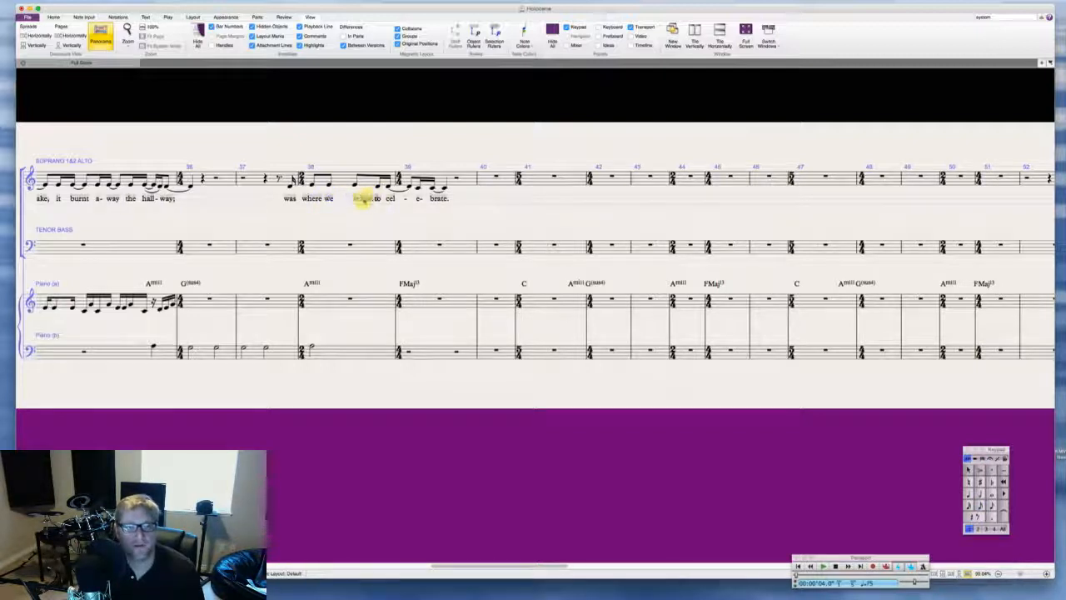
click(356, 184)
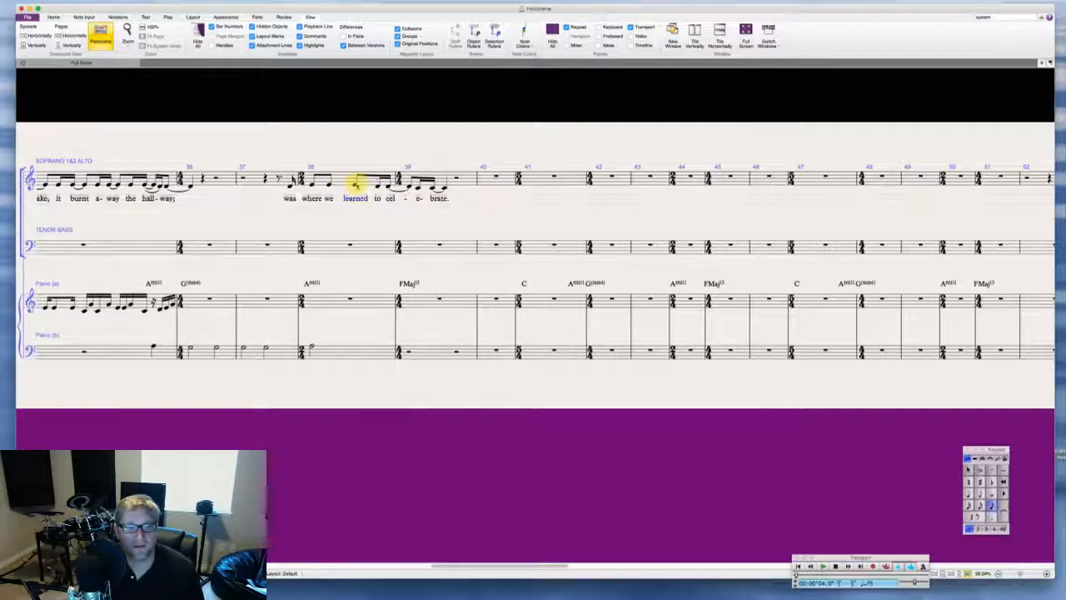
drag(343, 186, 351, 185)
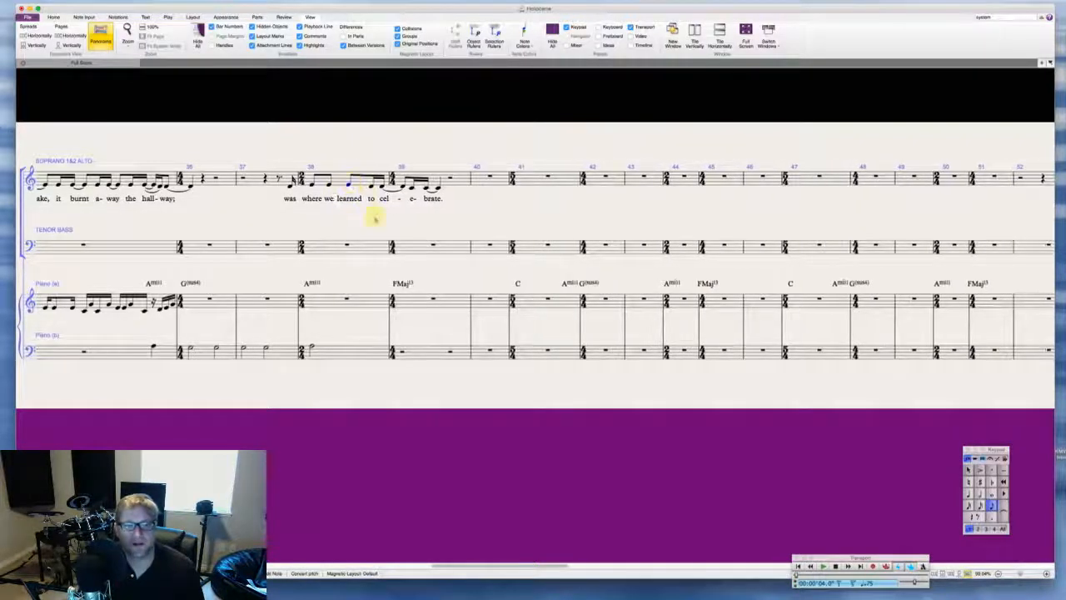
Step: Realign the lyric "cel" under the first note of bar 39 and respace the notes to separate the syllables of "cel-e-brate."
key(super+Tab)
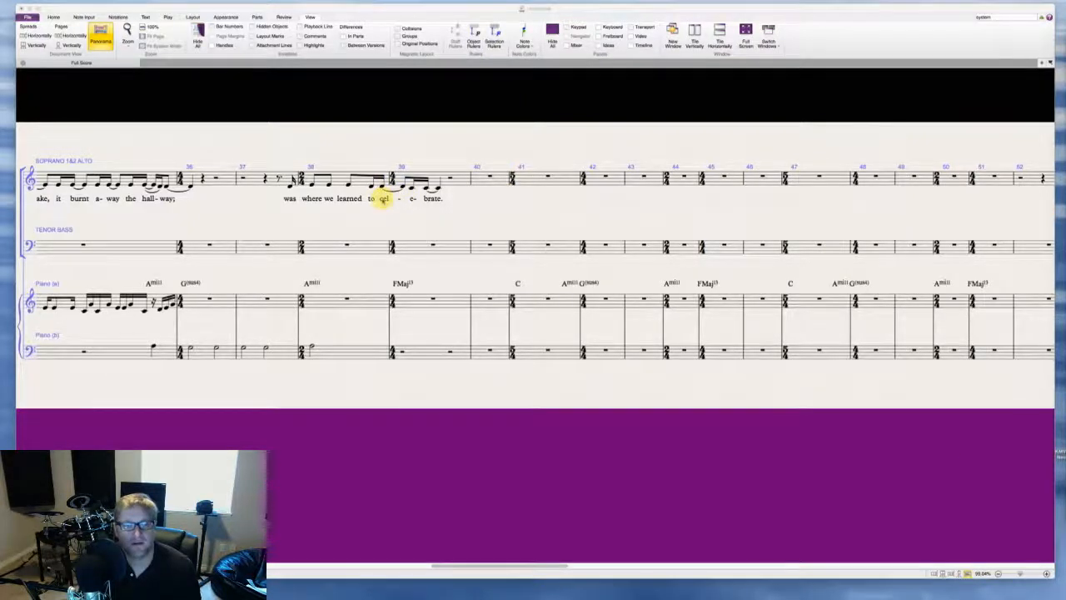
click(405, 200)
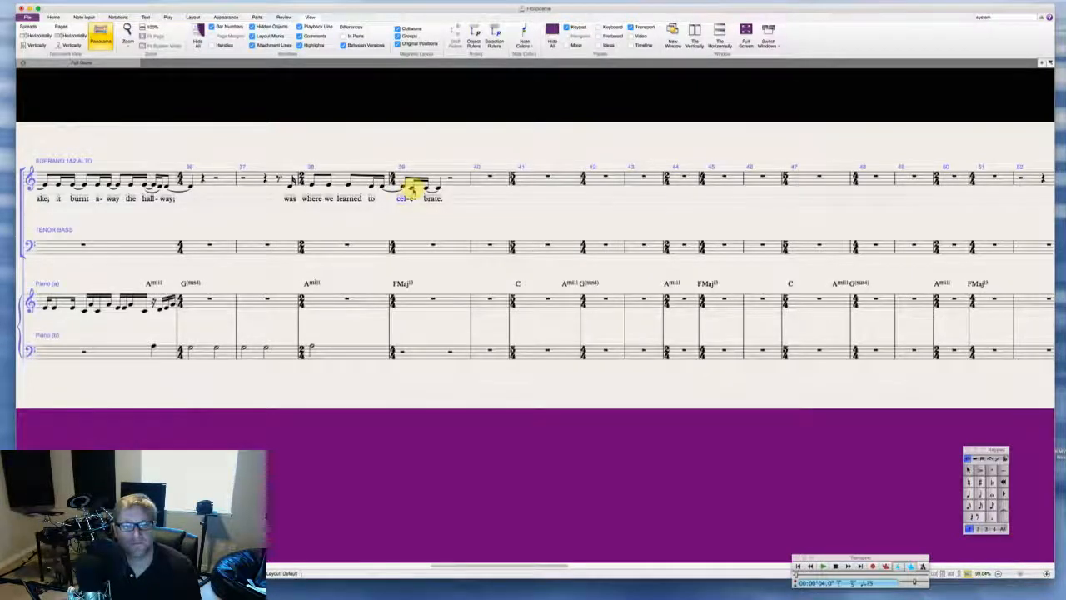
click(432, 187)
drag(434, 188, 420, 188)
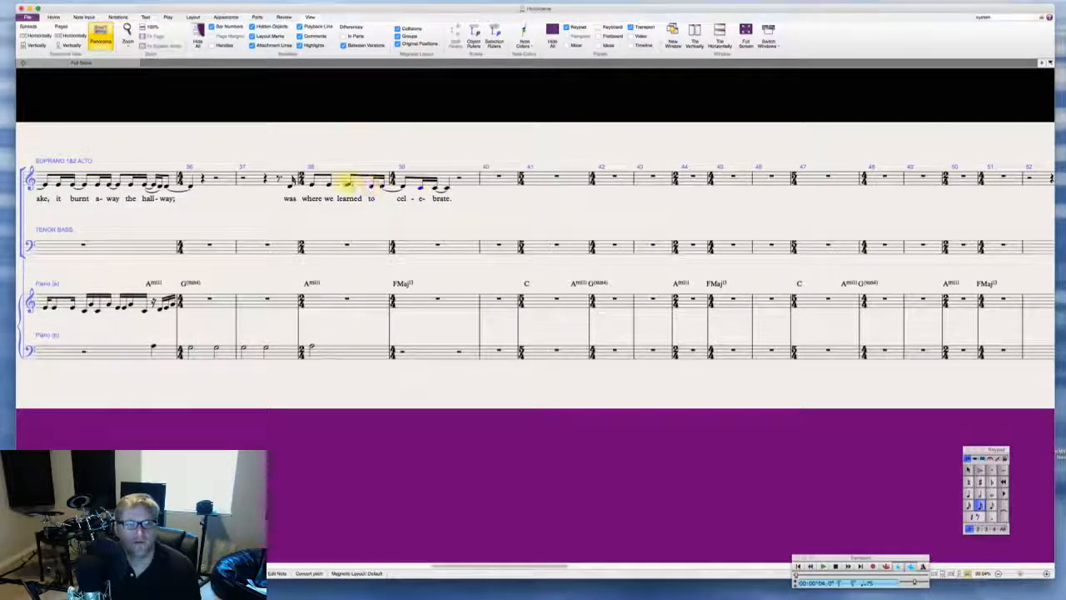
Step: Make the "learned" note in bar 38 a dotted eighth and remove the tie from the bar's last note into bar 39
click(349, 186)
key(.)
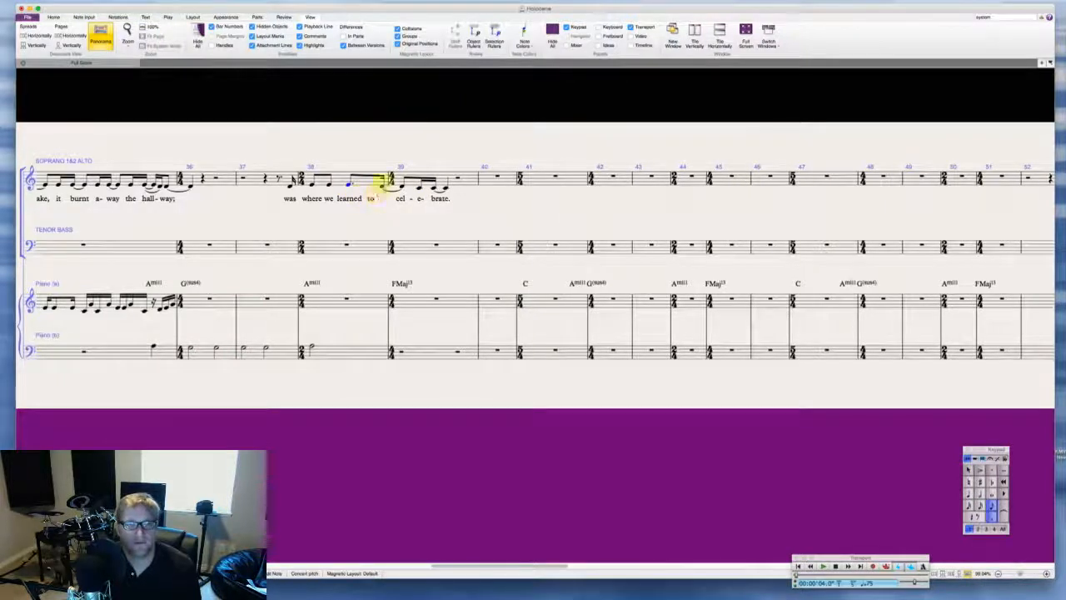
click(382, 186)
key(KP_Enter)
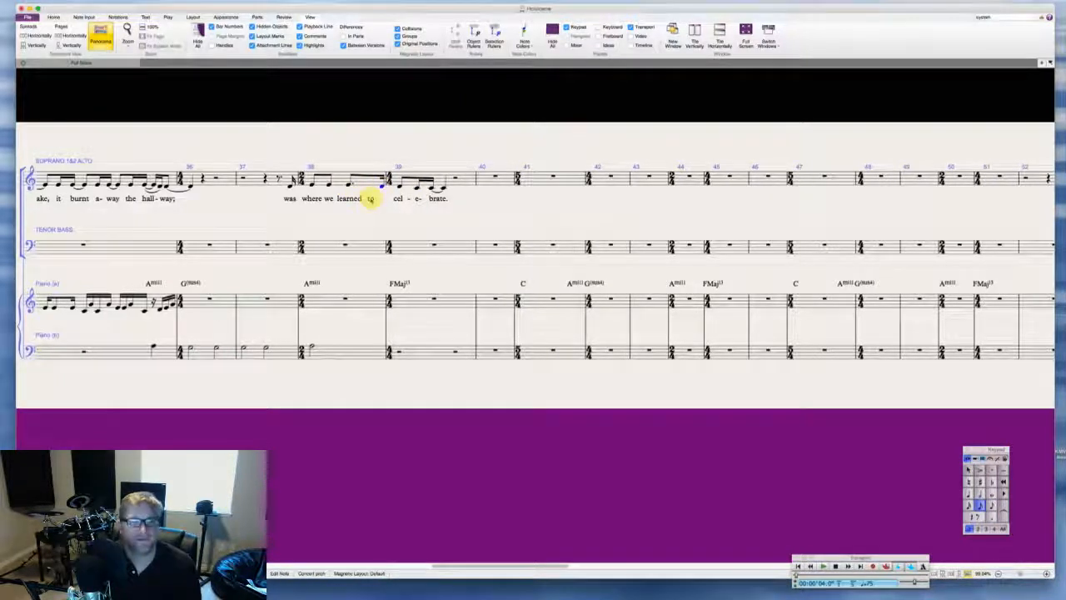
Step: Align the lyric "to" under the last note of bar 38 and tighten the space before that note
drag(371, 200, 384, 201)
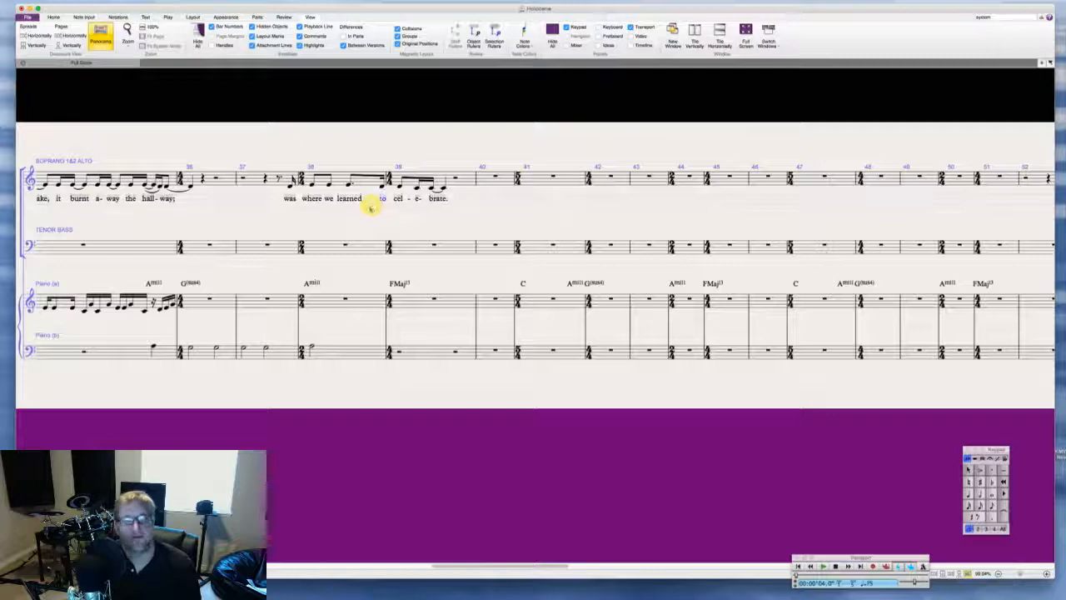
scroll(369, 208, right, 1)
mouse_move(372, 189)
mouse_down()
mouse_move(346, 188)
mouse_move(364, 190)
mouse_up()
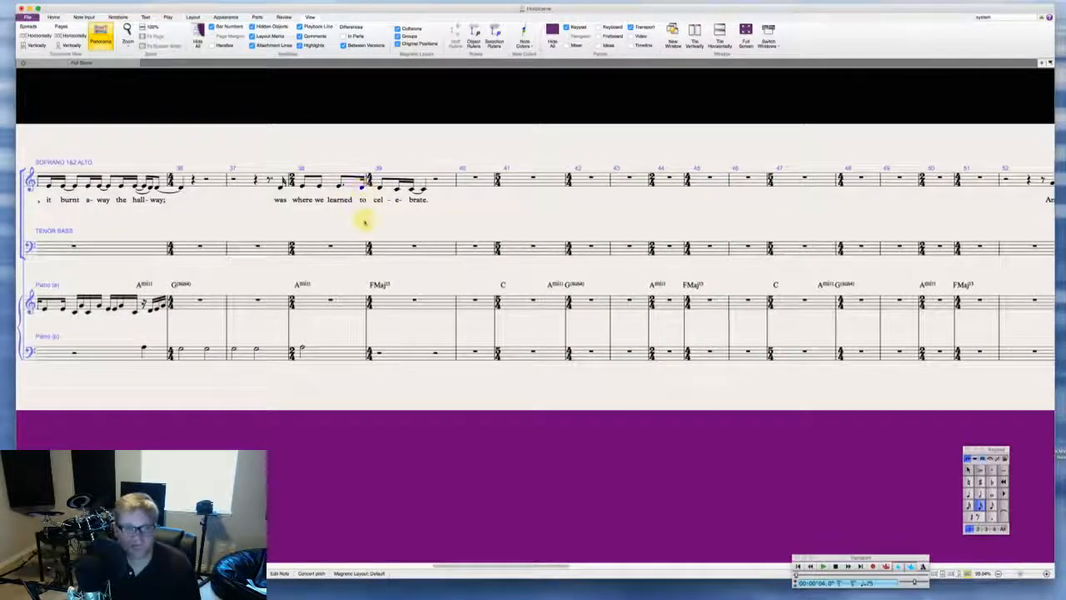
click(370, 221)
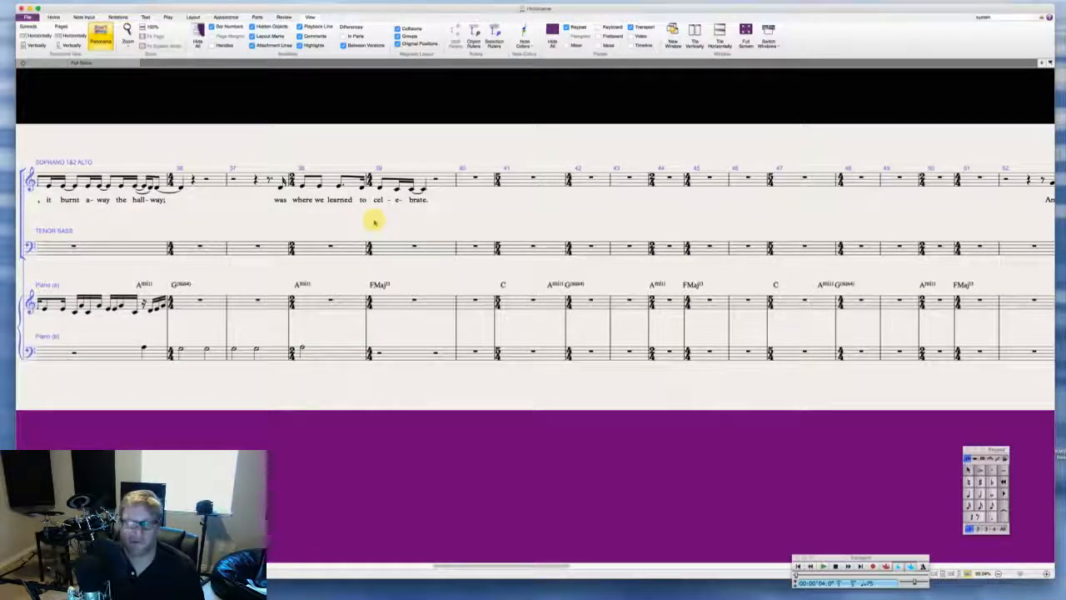
Step: Save the score as Holocene.sib in the Scores folder of Dropbox, replacing the existing file
key(super+s)
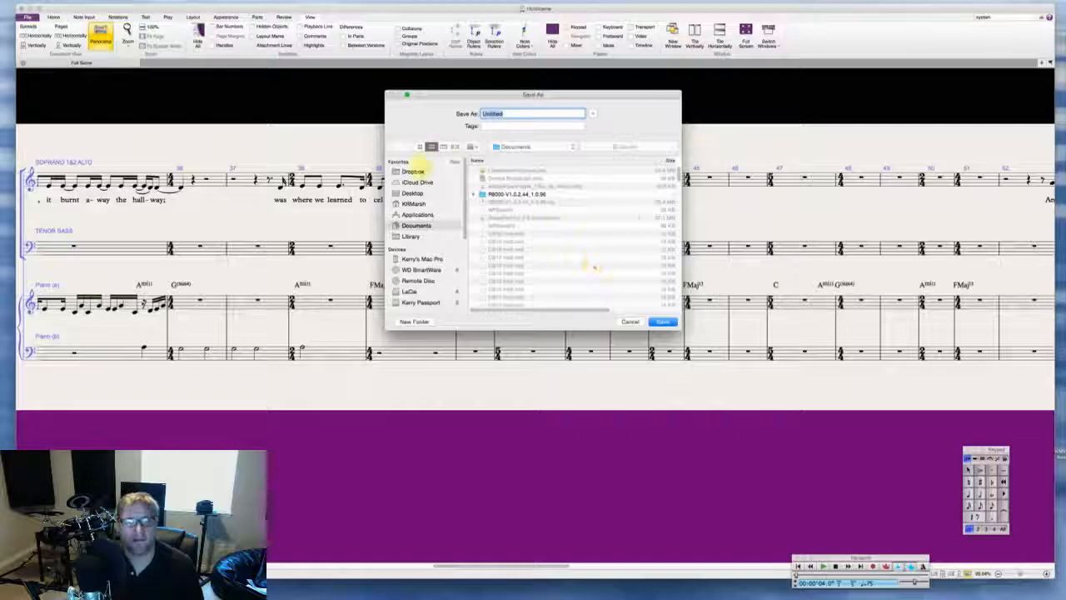
click(411, 172)
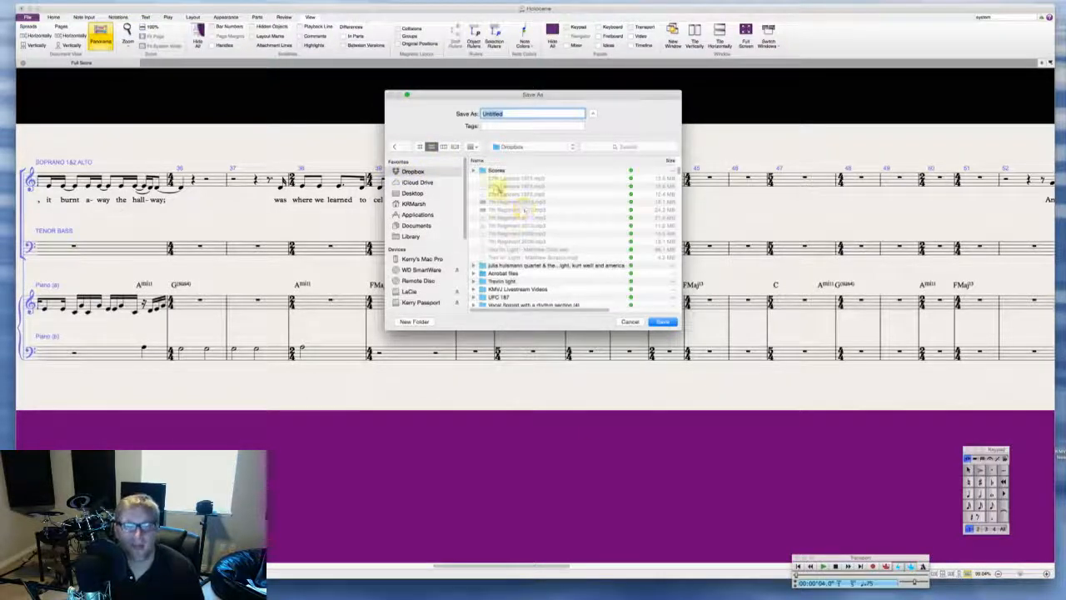
click(491, 170)
double_click(491, 170)
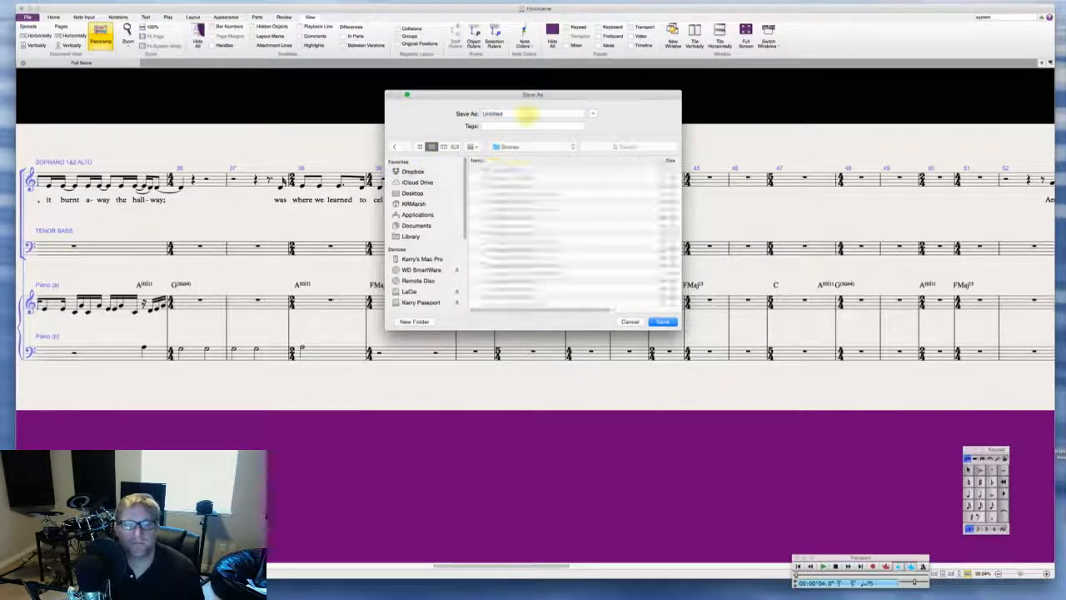
click(508, 171)
click(662, 322)
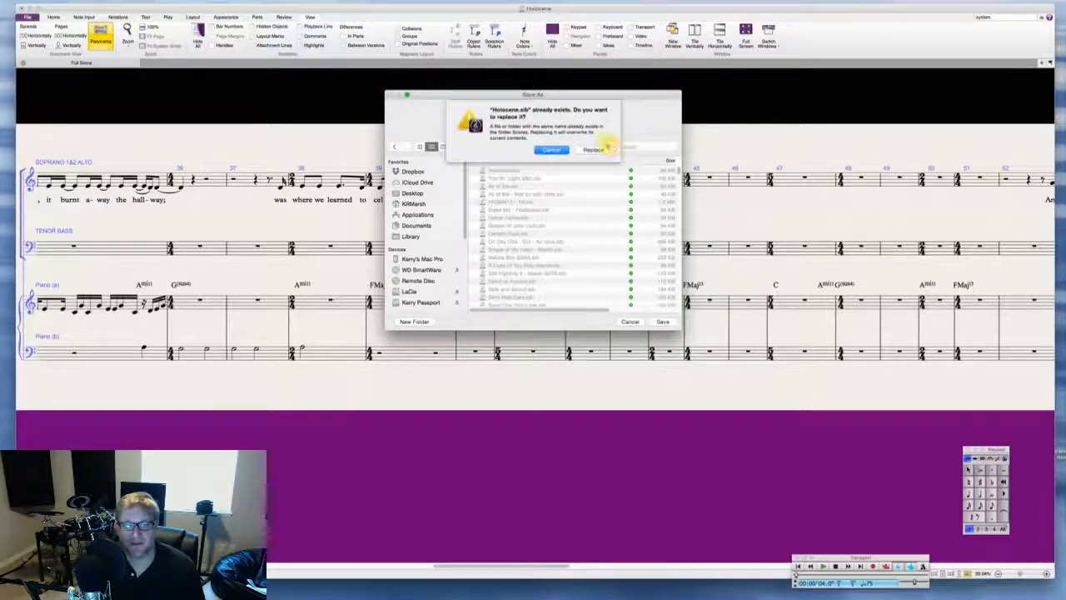
click(601, 145)
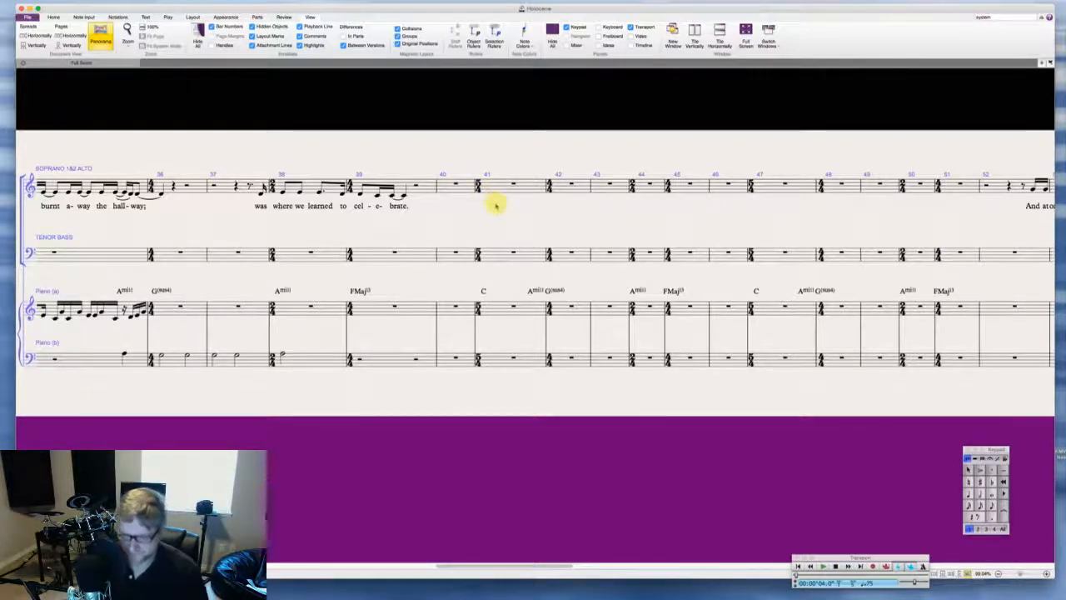
Step: Start the melody in bar 41 of the Soprano 1&2 Alto staff with four repeated Es over the first two beats
scroll(495, 205, right, 2)
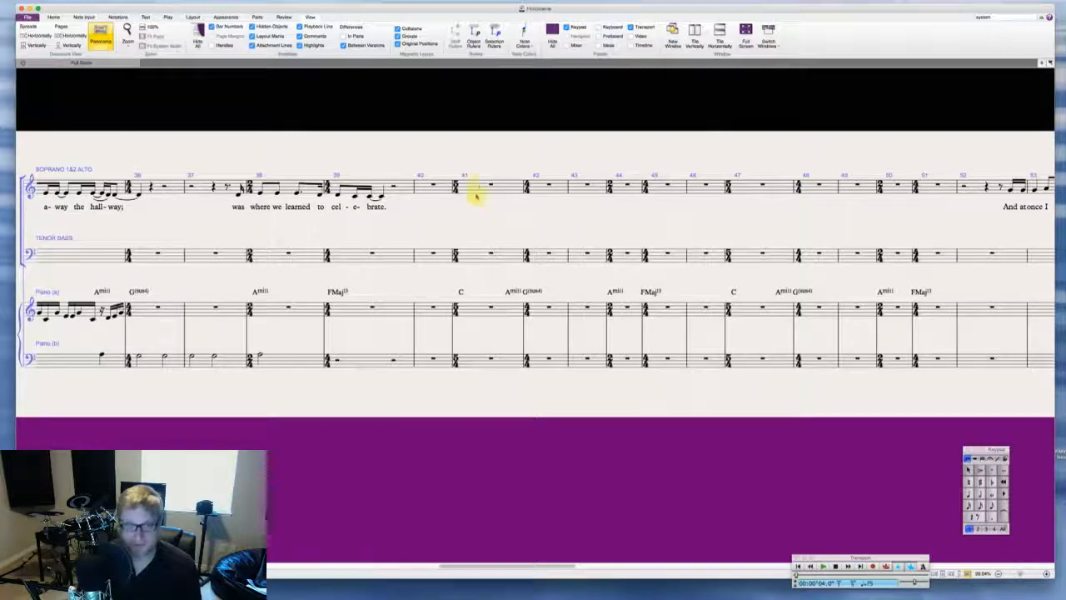
click(476, 191)
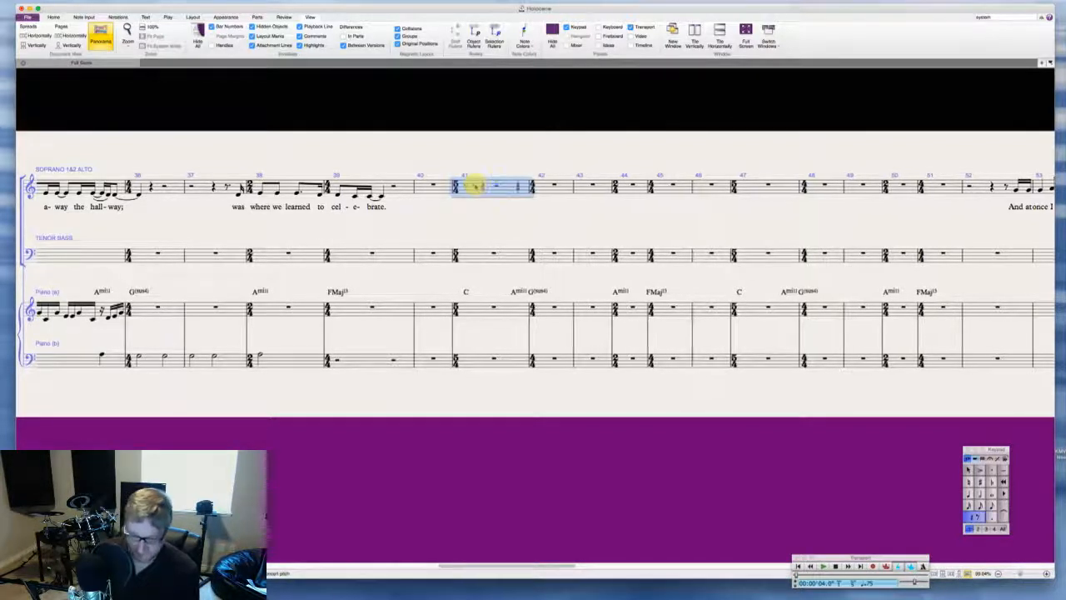
key(n)
key(3)
key(e)
key(e)
key(2)
key(e)
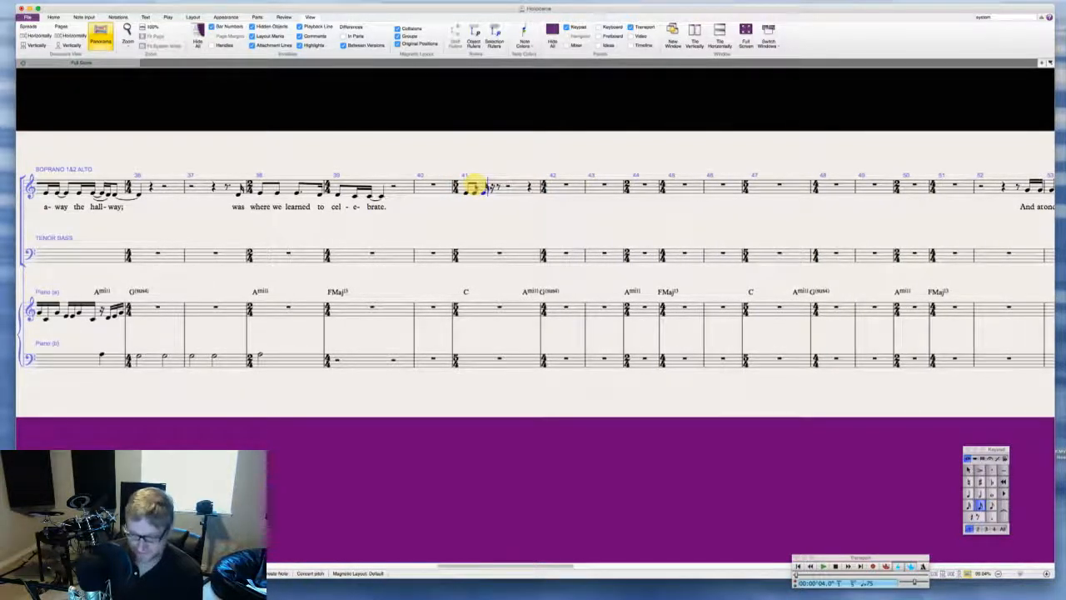
key(3)
key(period)
key(e)
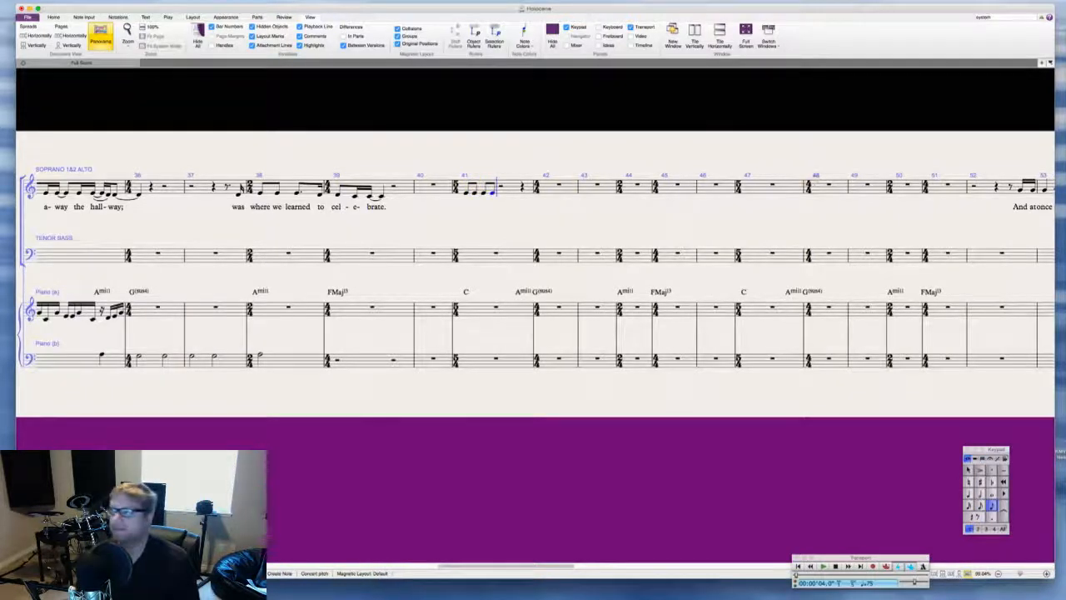
key(Escape)
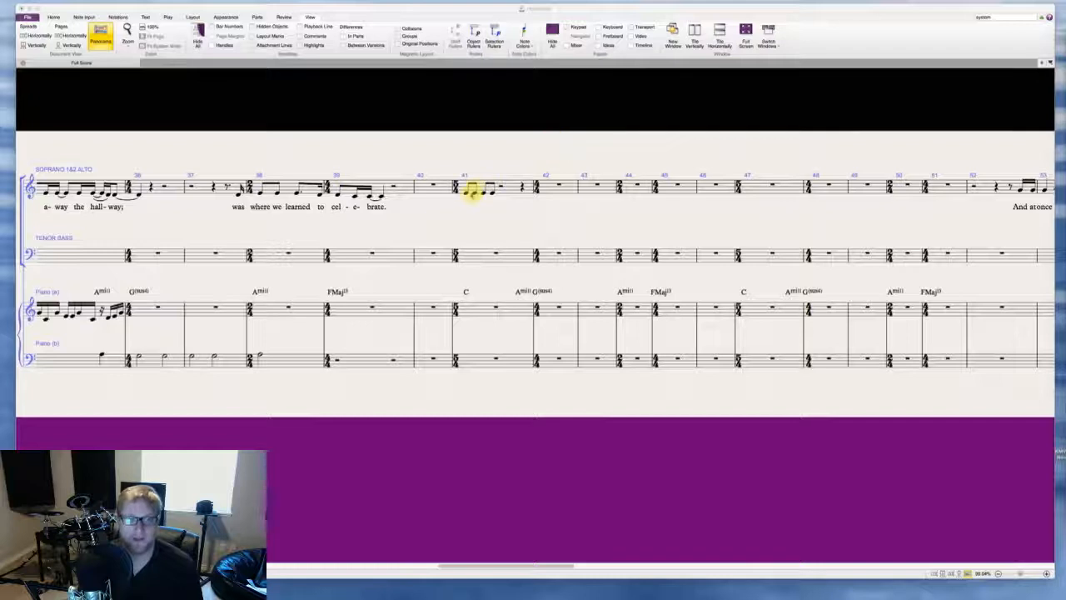
Step: Rework bar 41 from its second note with syncopated sixteenth and eighth Es up to the start of the third beat
click(472, 191)
key(Escape)
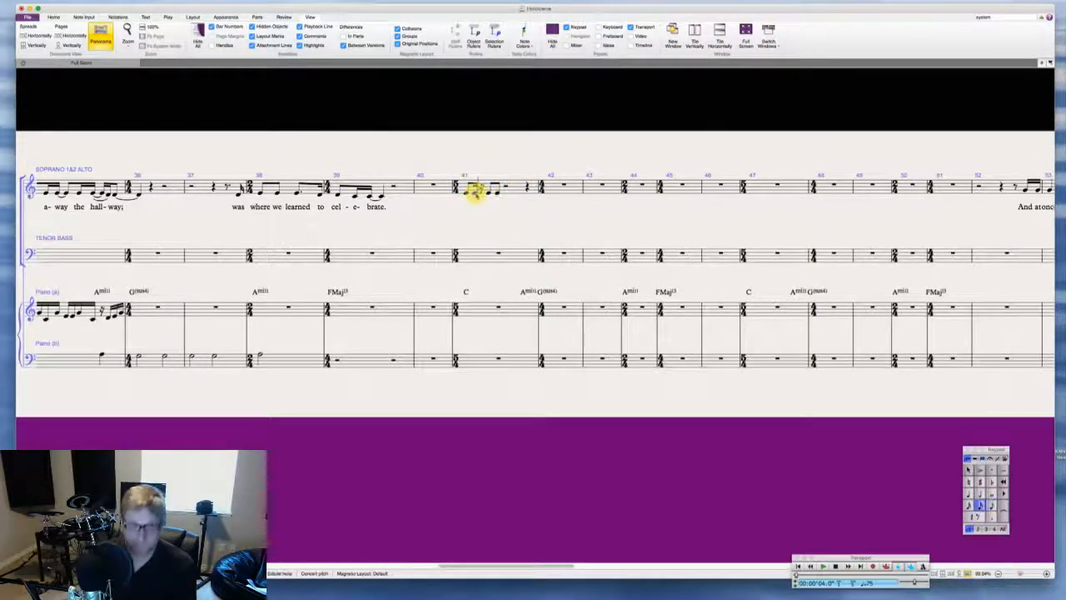
key(e)
key(3)
key(e)
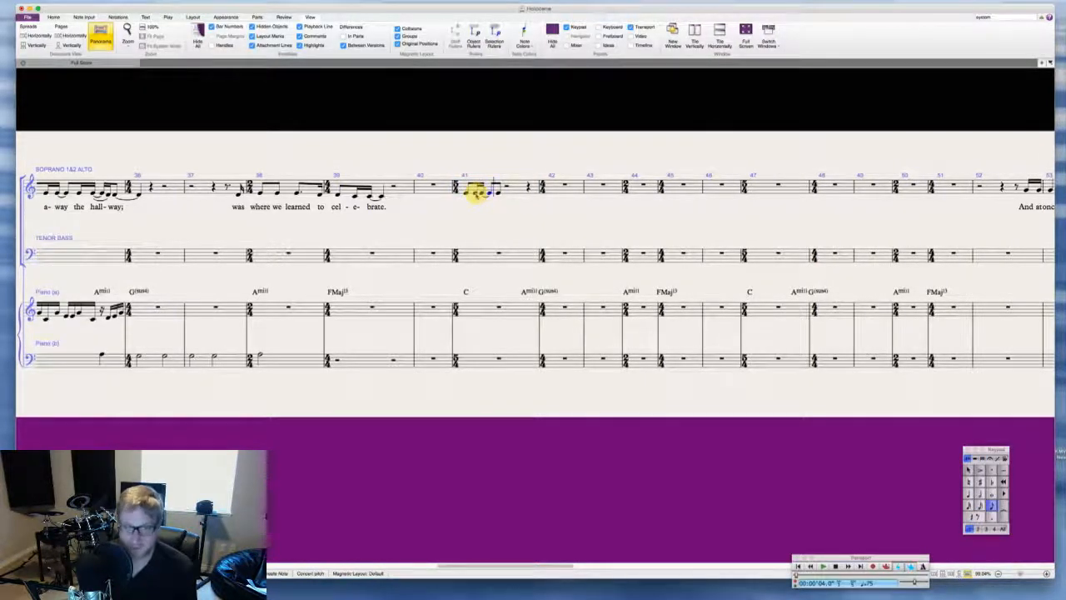
key(2)
key(e)
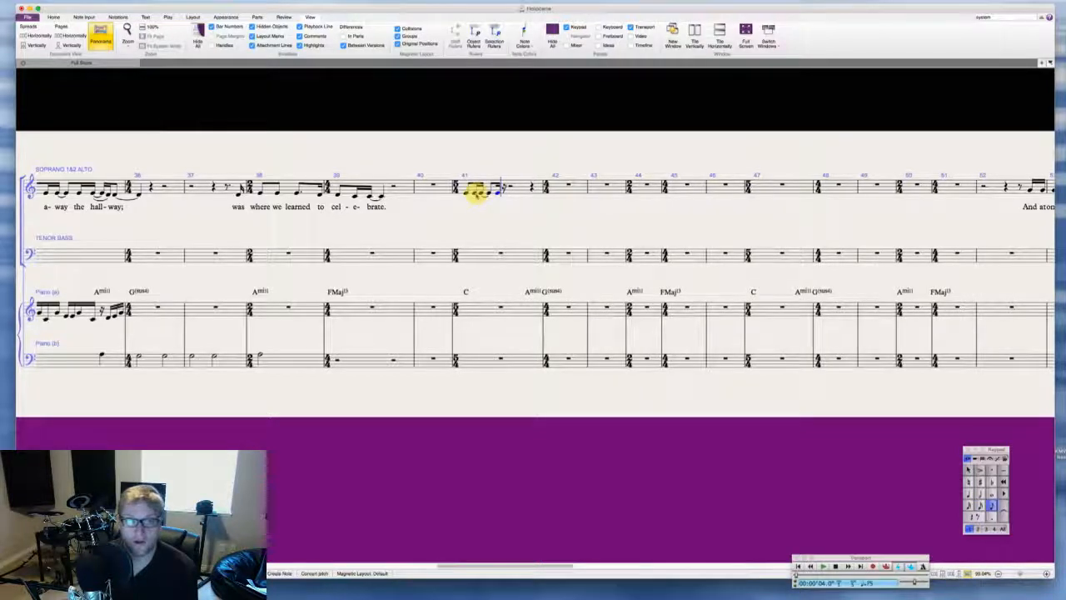
key(e)
key(e)
key(Escape)
key(Escape)
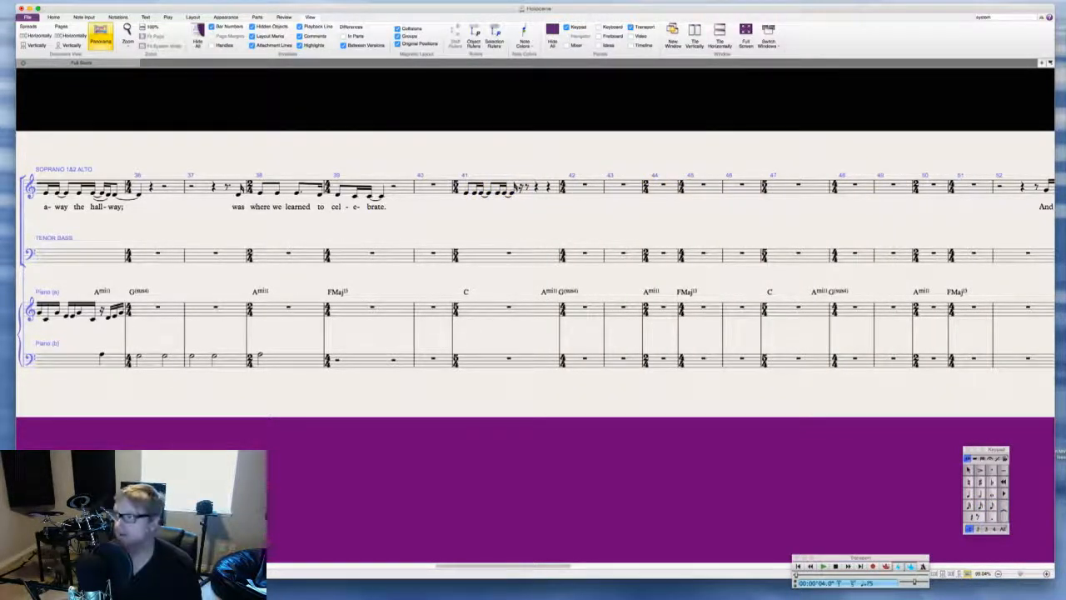
Step: Lengthen the last E in bar 41 to an eighth and complete the third beat with two sixteenth Es
key(super+Tab)
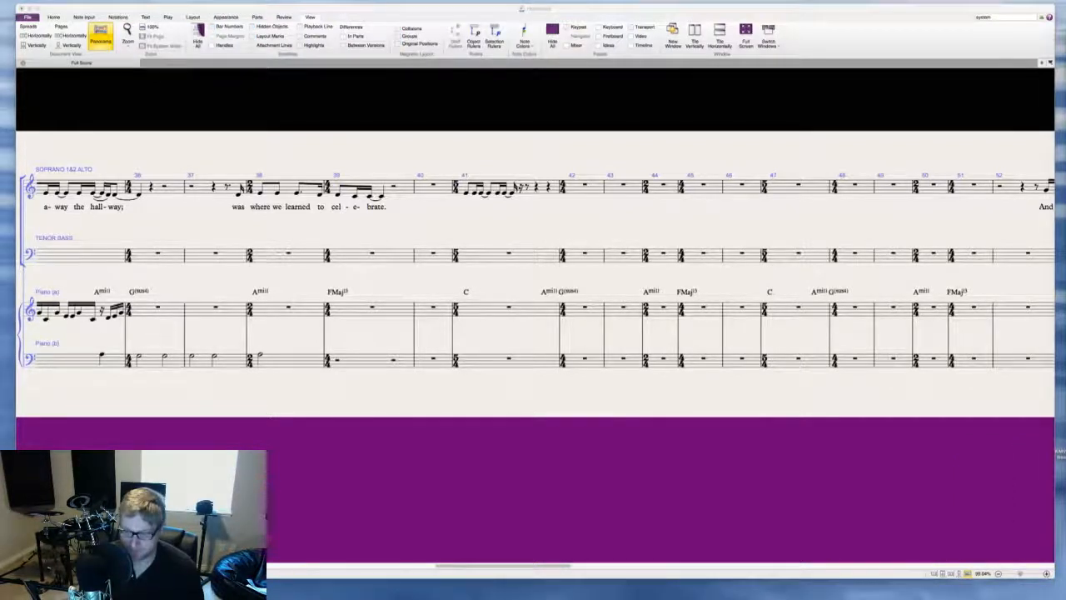
click(517, 212)
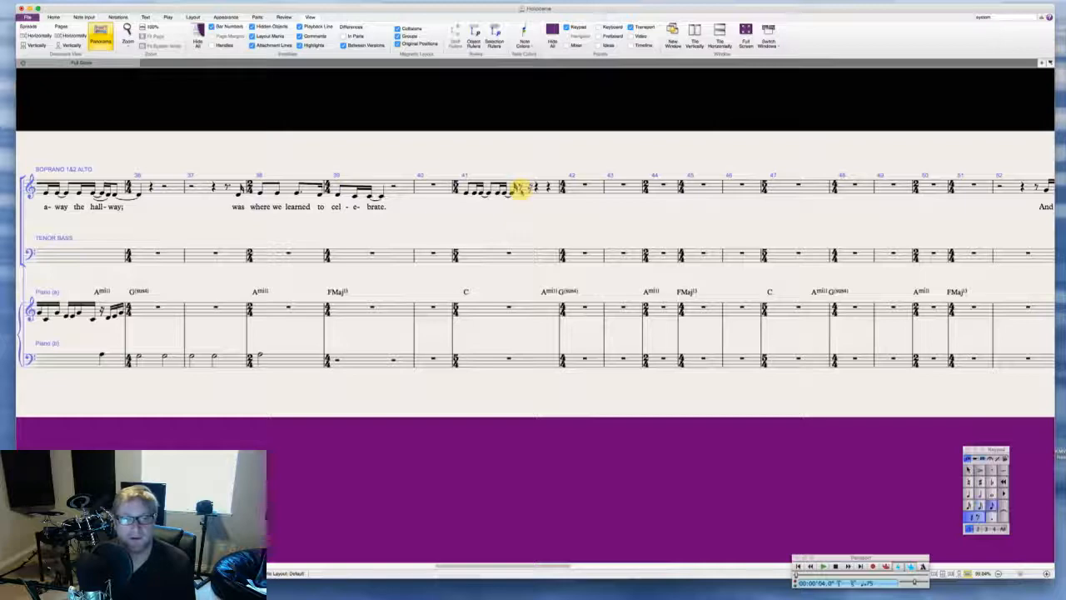
key(Left)
key(Left)
key(3)
key(Right)
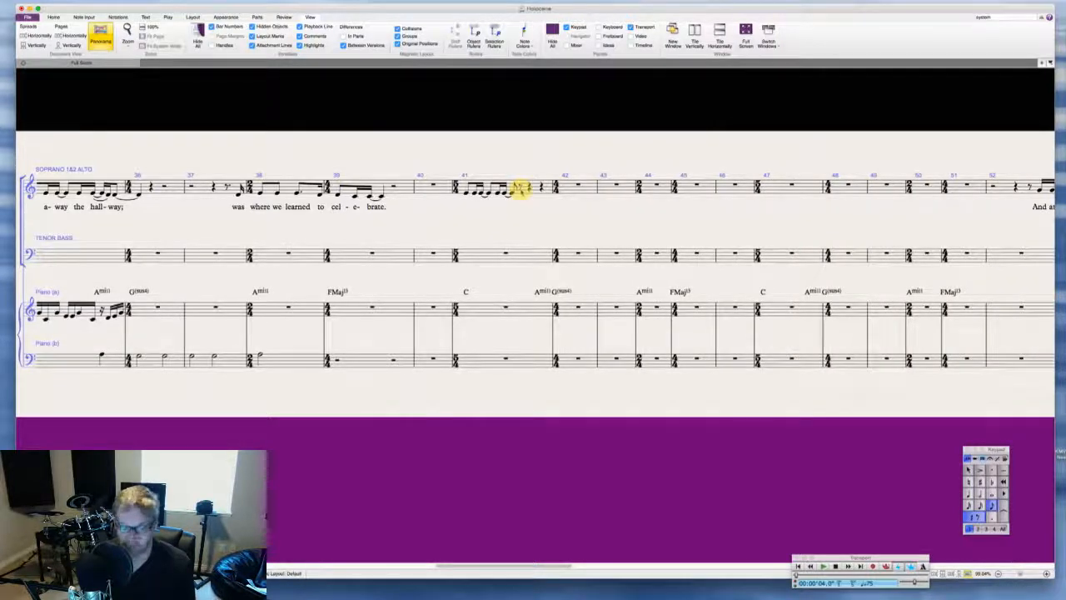
key(2)
key(e)
key(e)
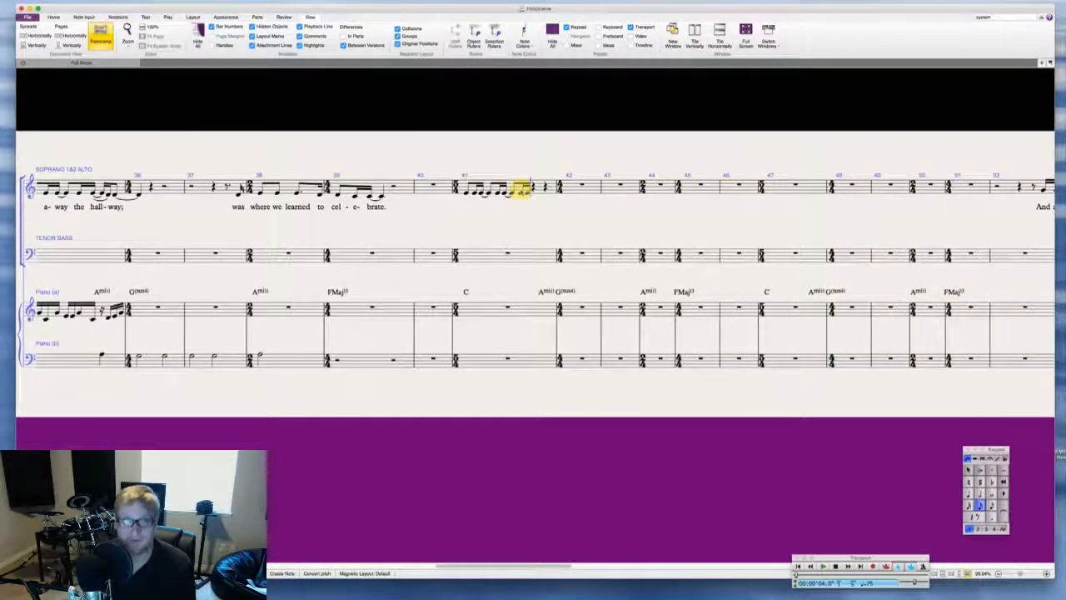
Step: Fill the fourth beat of bar 41 with an eighth and two sixteenth Es, and begin the fifth beat with an eighth E
key(3)
key(e)
key(2)
key(e)
key(e)
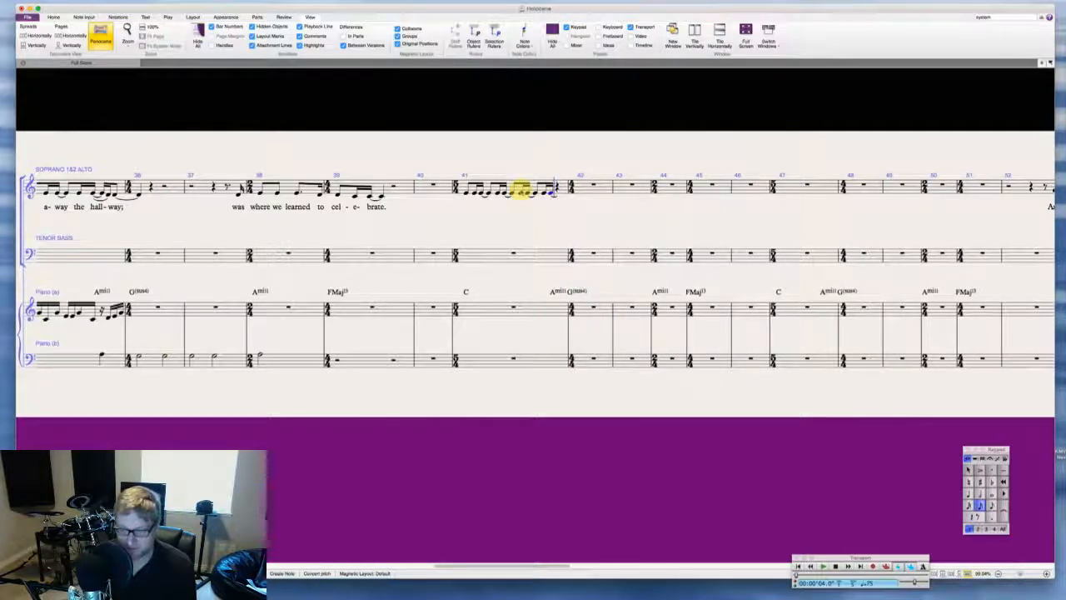
key(3)
key(e)
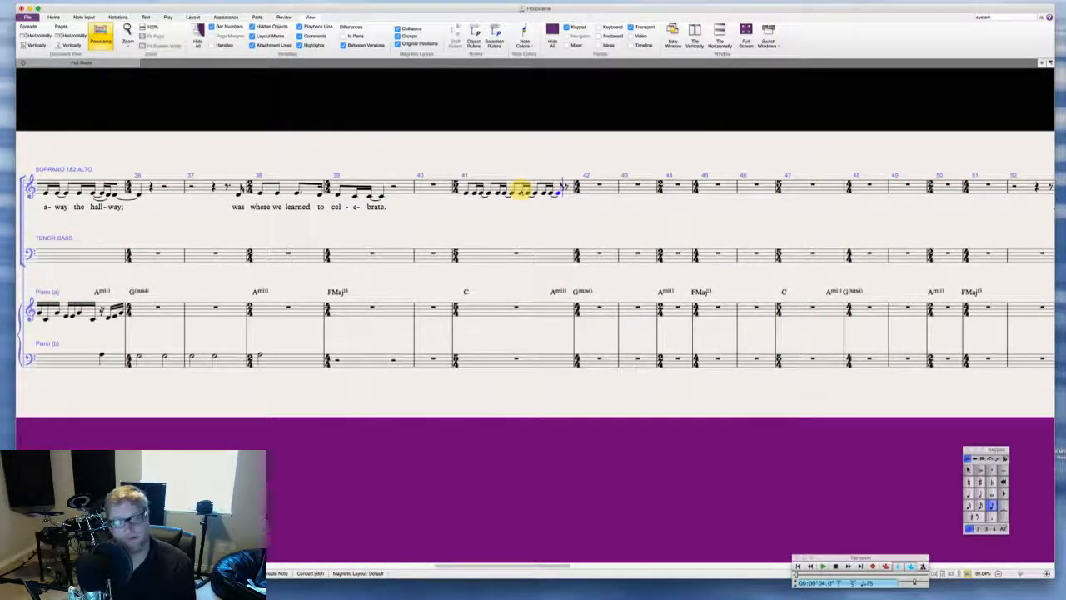
Step: Finish bar 41 with two sixteenth Es, the second tied into bar 42, and begin bar 42 with two sixteenths and an eighth E
key(2)
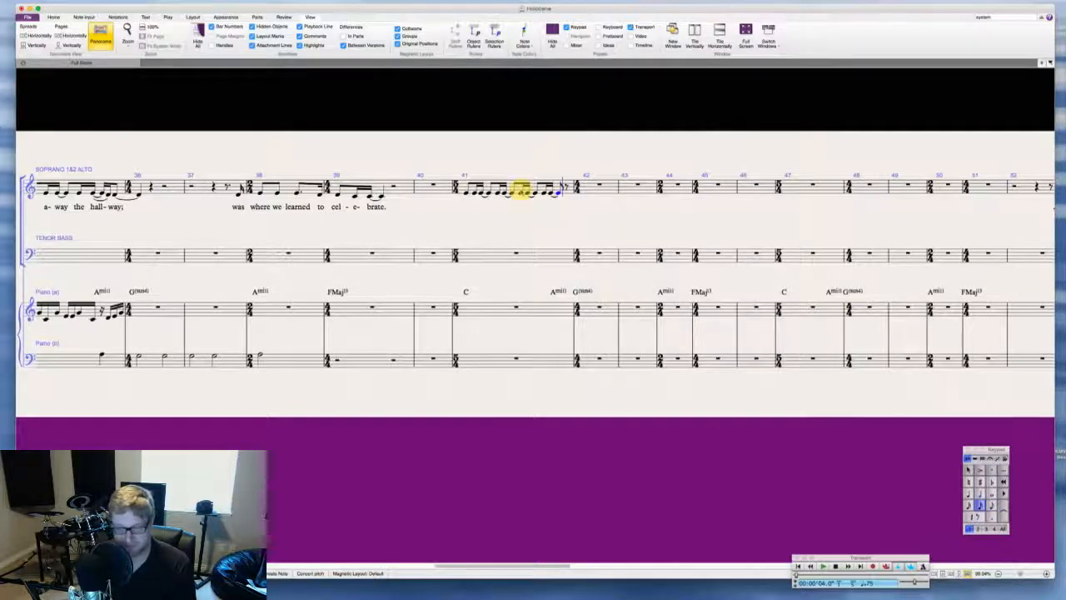
key(e)
key(e)
key(e)
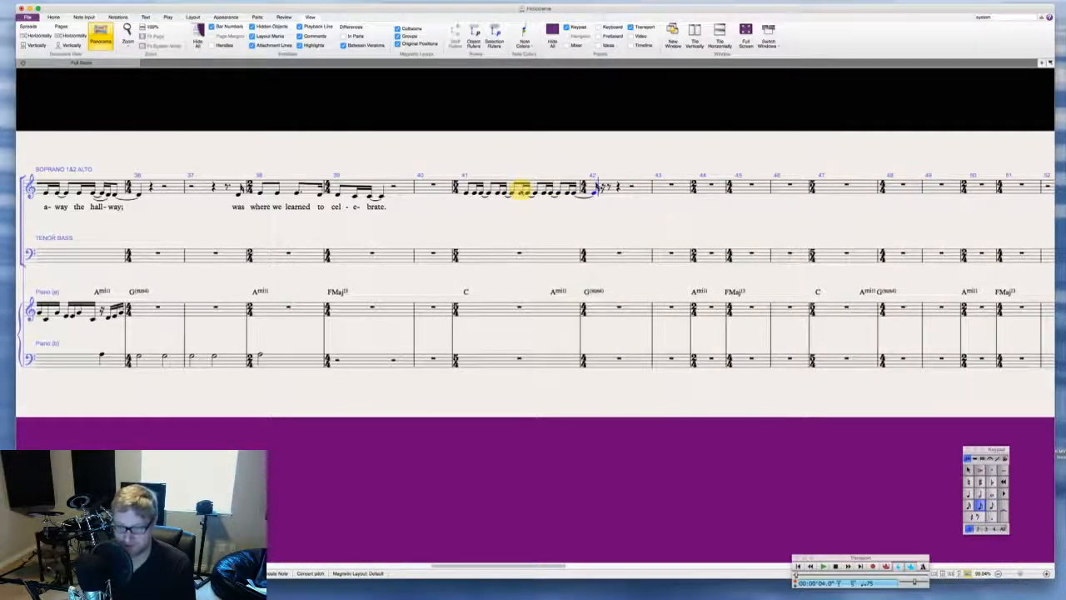
key(e)
key(3)
key(e)
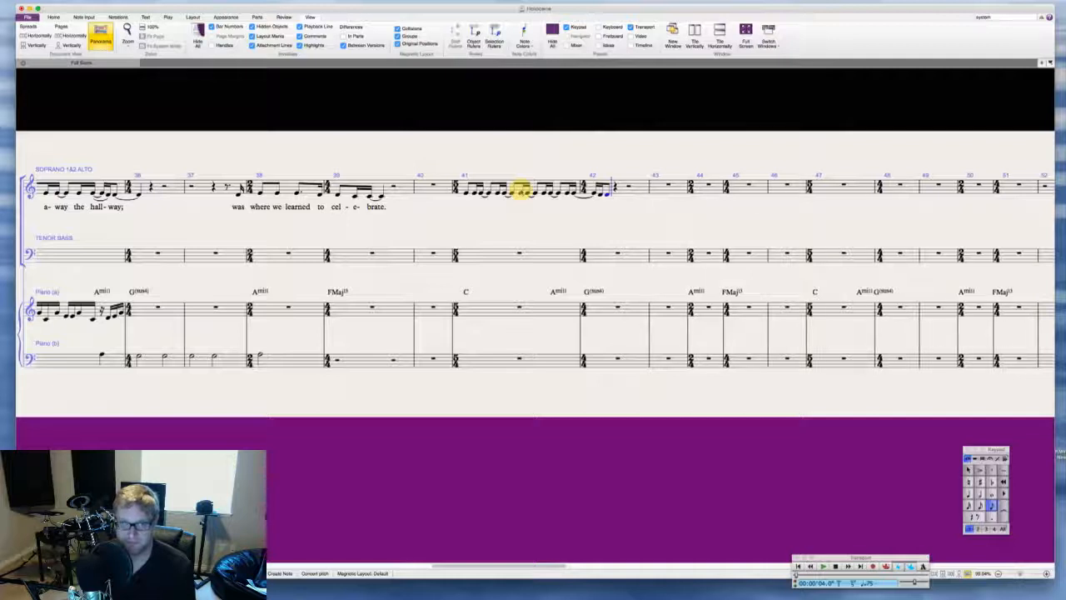
key(Escape)
key(Escape)
Step: Add the lyrics "Au-to-ma-tic bought the years you'd talk for me." under the Soprano 1&2 Alto melody starting at bar 41
key(super+Tab)
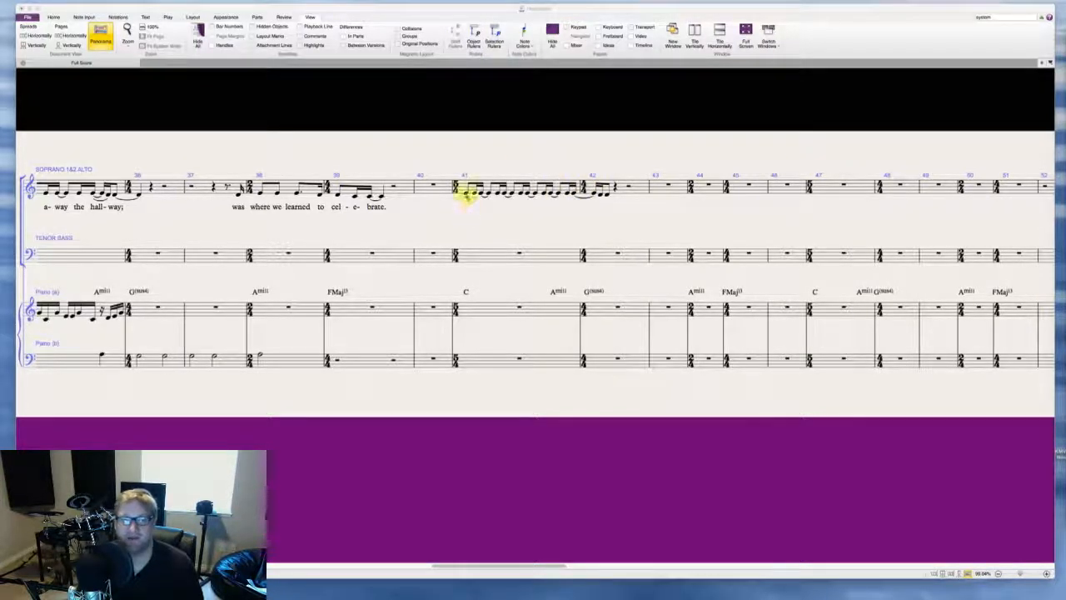
click(466, 192)
key(Escape)
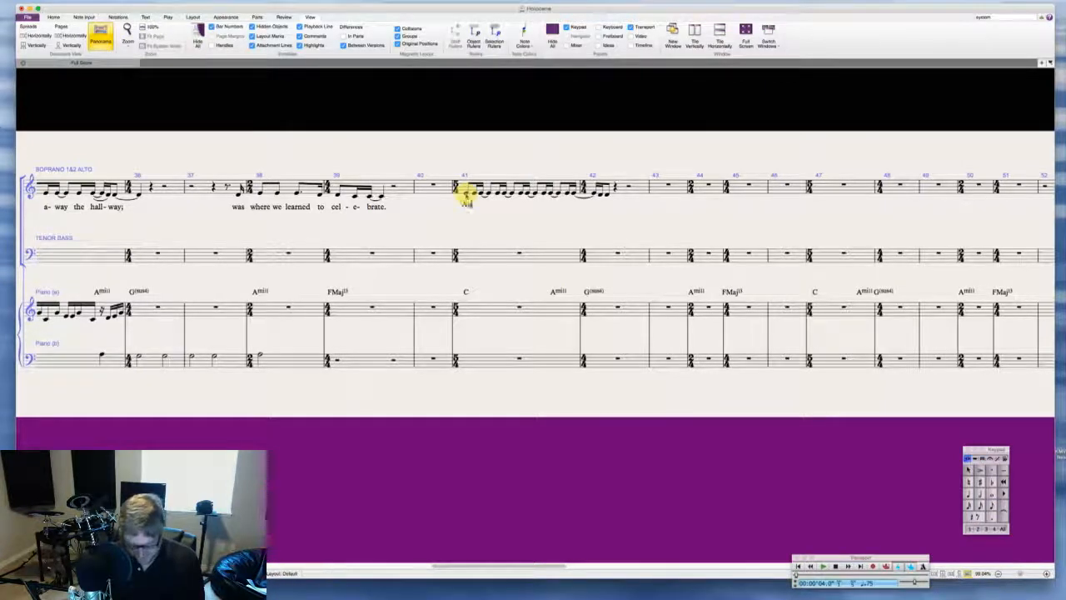
text(Au-)
text(to)
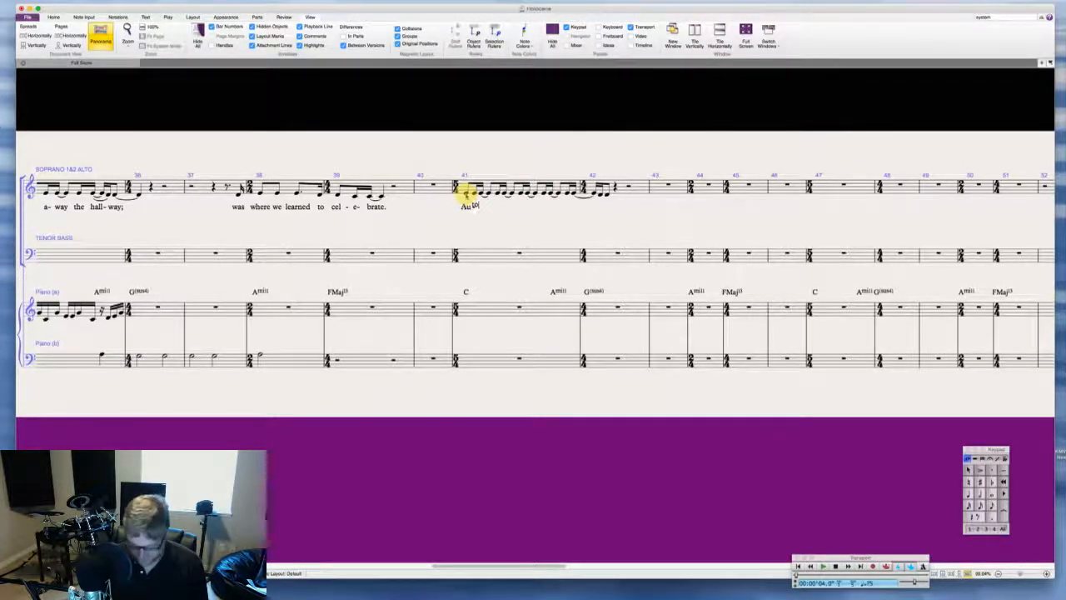
text(- ma- )
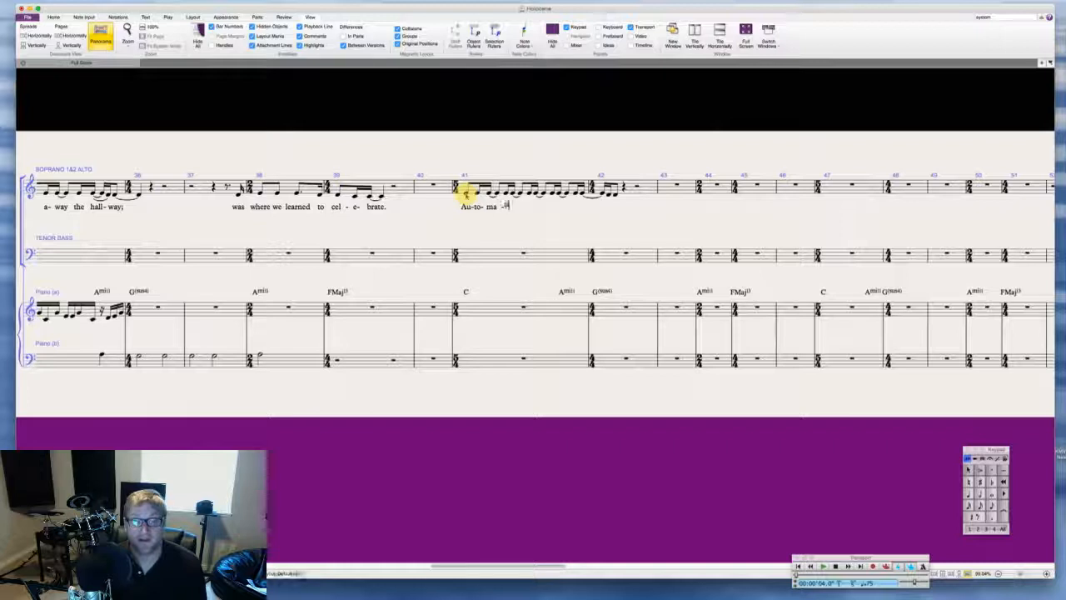
text(tic)
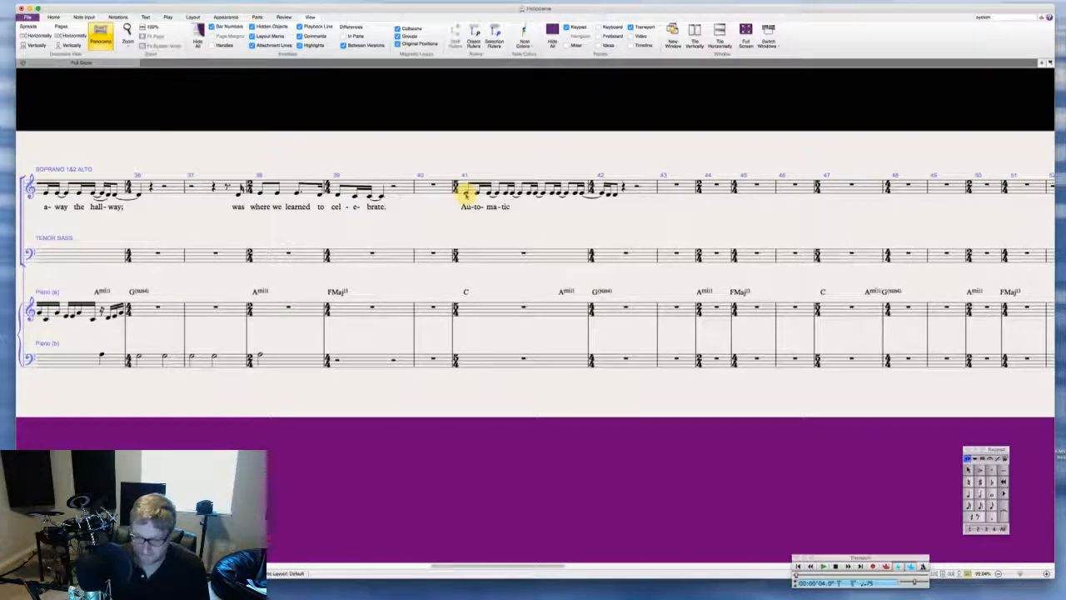
text( bought the)
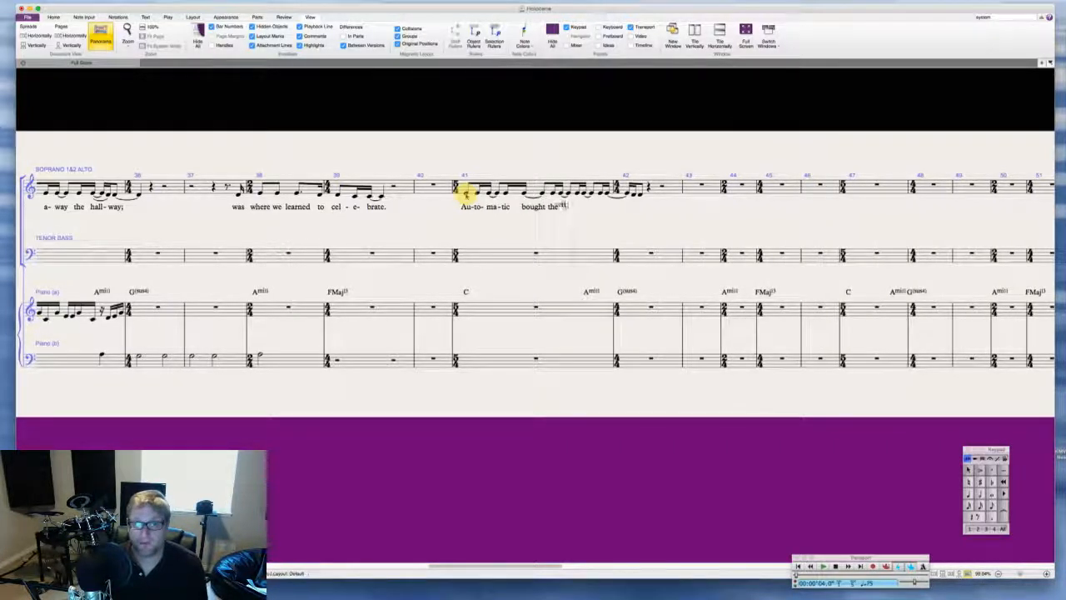
text( years you'd)
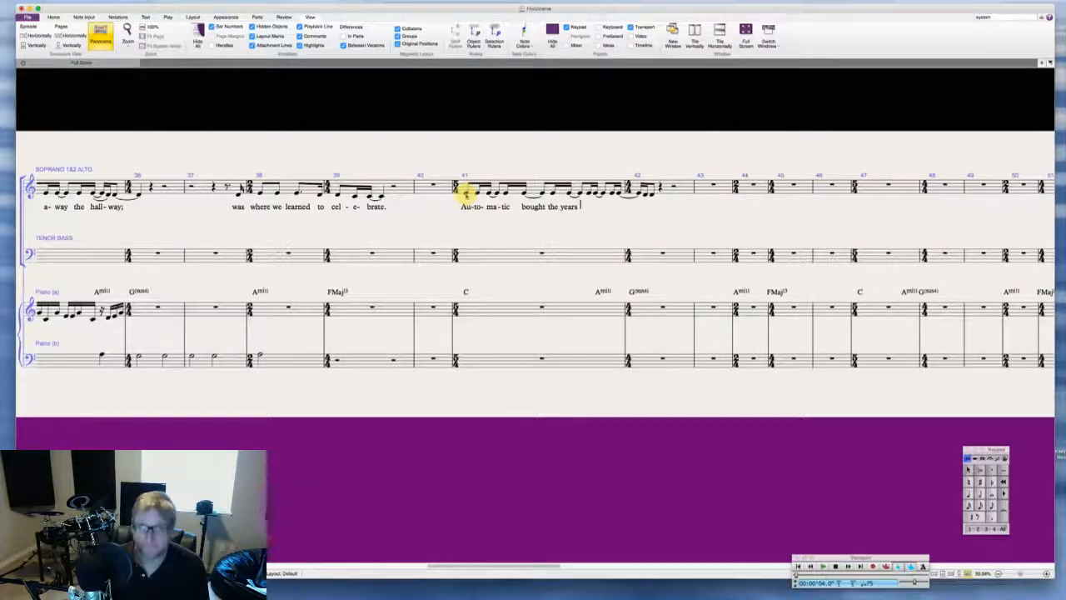
text( talk fo)
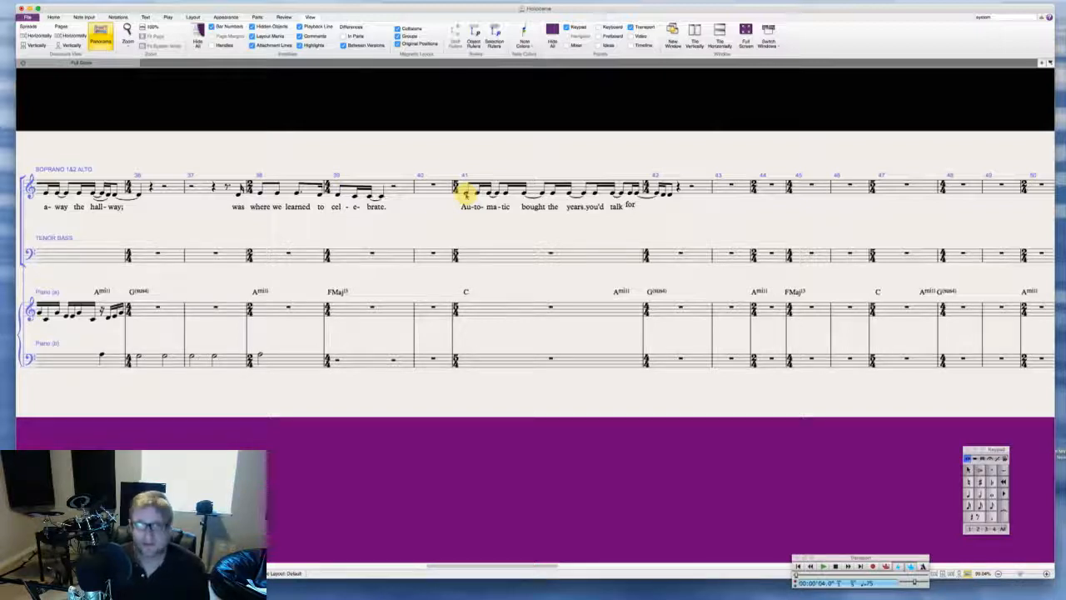
text(r me.)
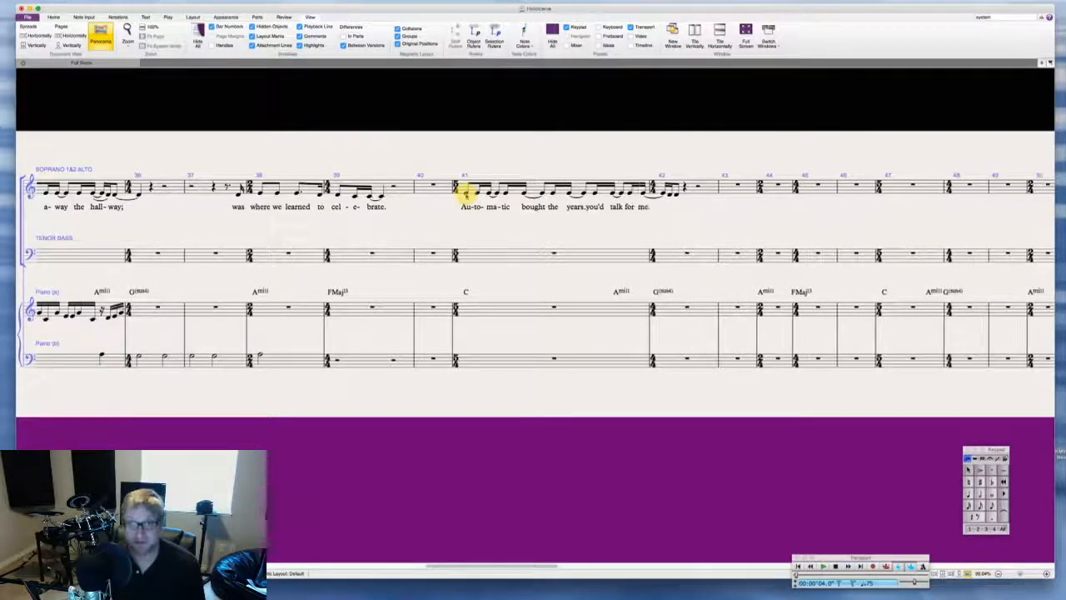
Step: Reduce the start of bar 42 to the single tied eighth E, replacing the extra notes after it with rests
click(631, 194)
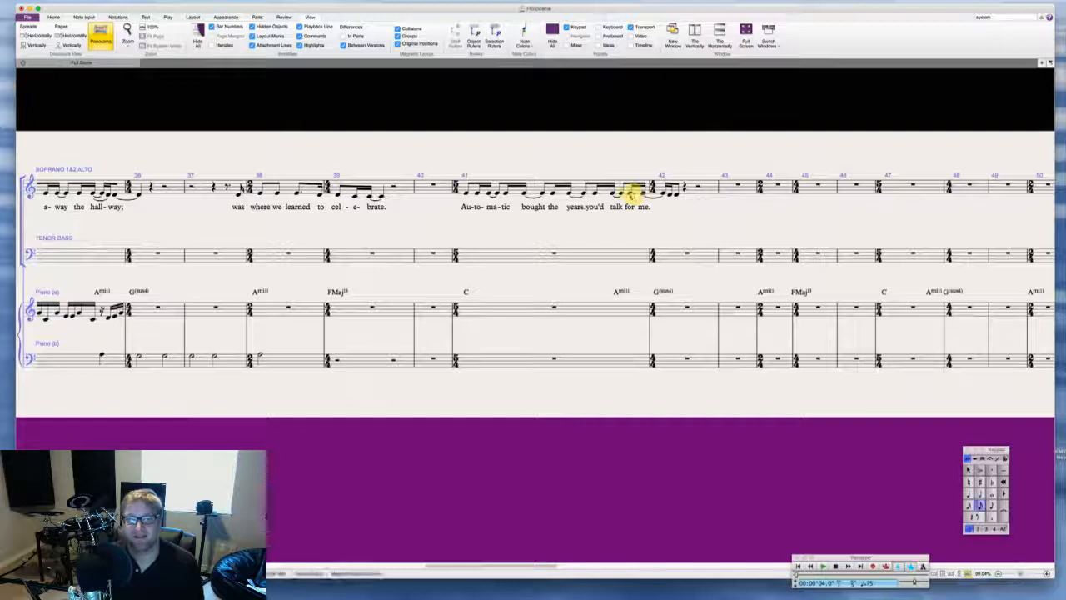
key(Right)
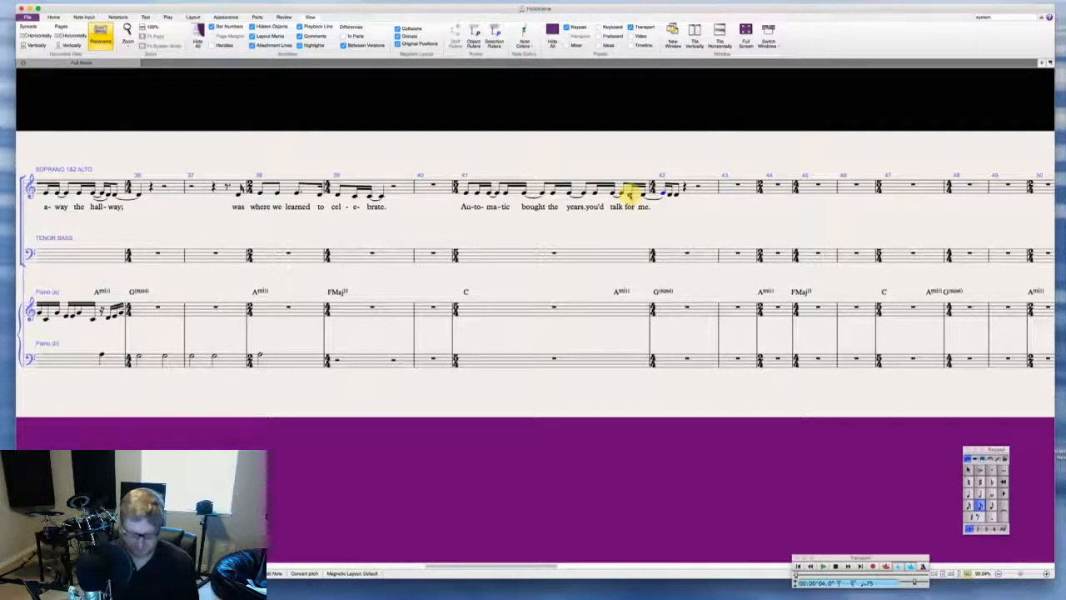
key(3)
key(4)
key(0)
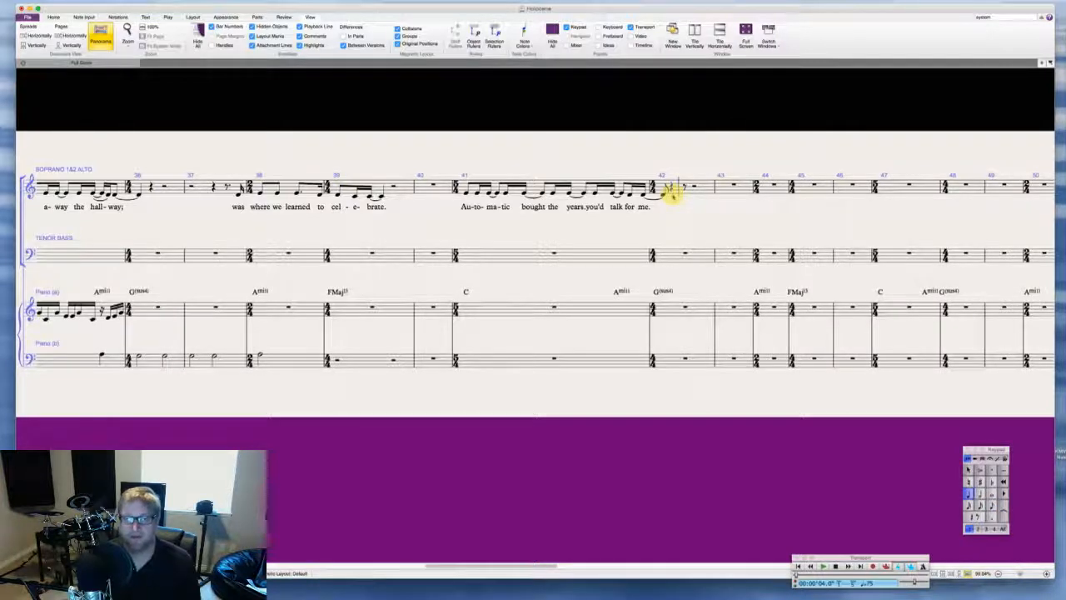
key(super+z)
click(672, 188)
click(678, 226)
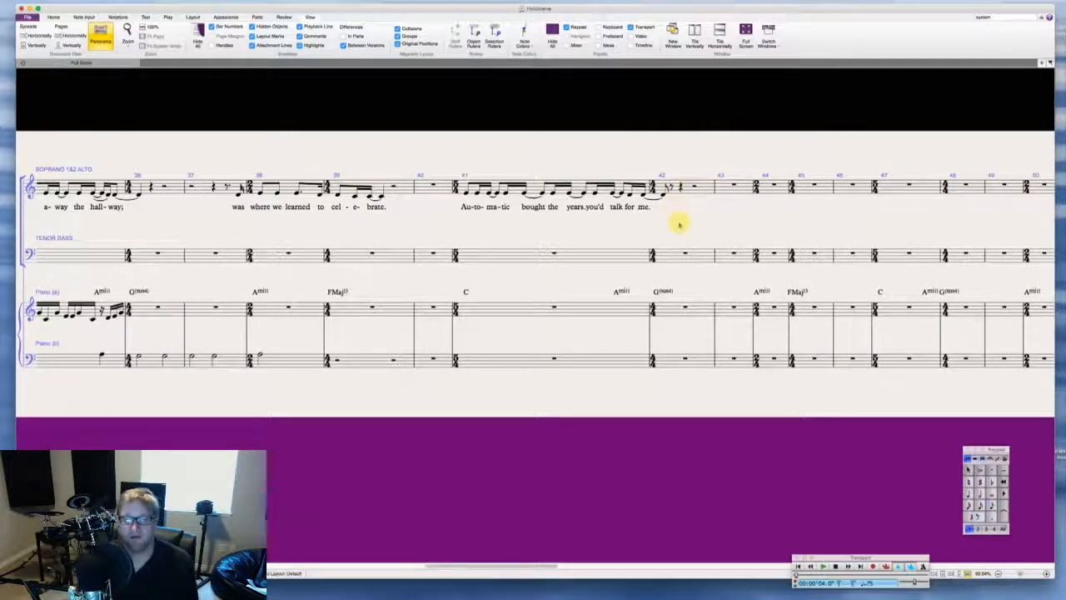
Step: Enter a half rest, a quarter rest and an eighth rest in bar 43 of the Soprano 1&2 Alto staff
scroll(673, 225, right, 2)
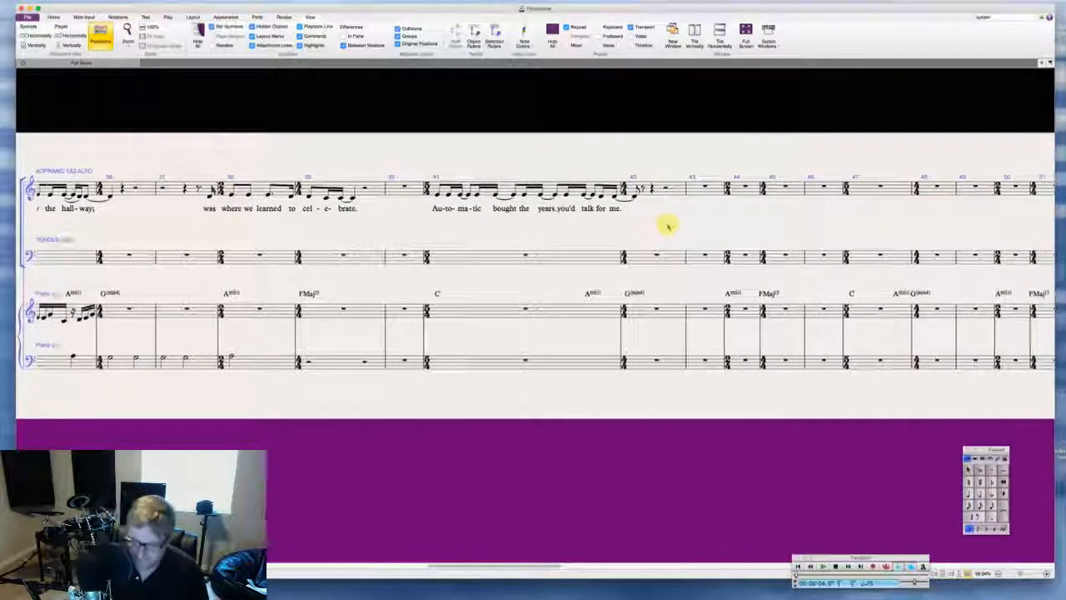
scroll(668, 225, right, 5)
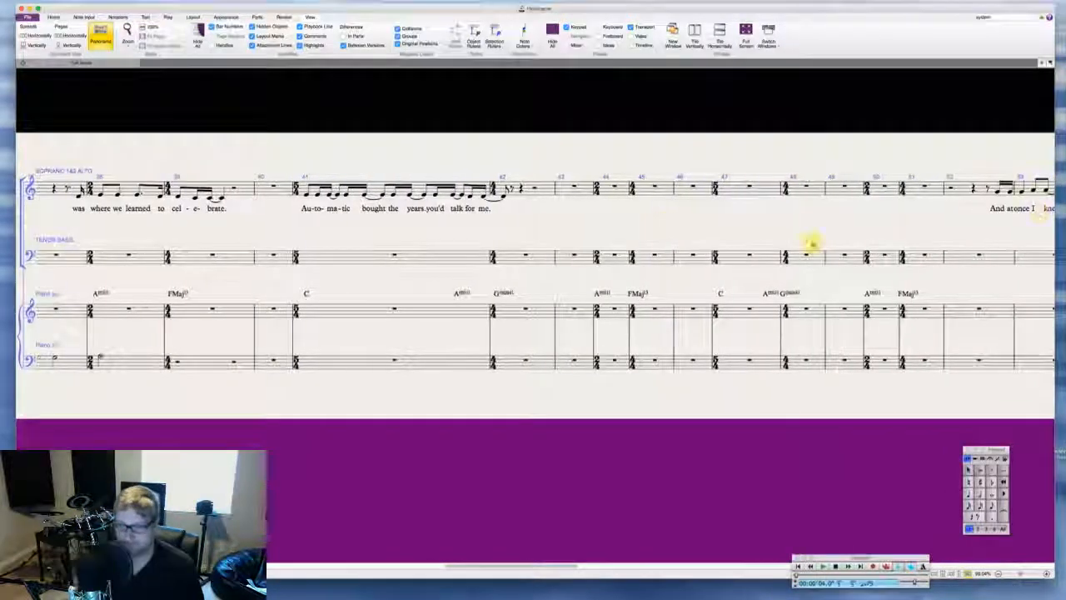
key(super+Tab)
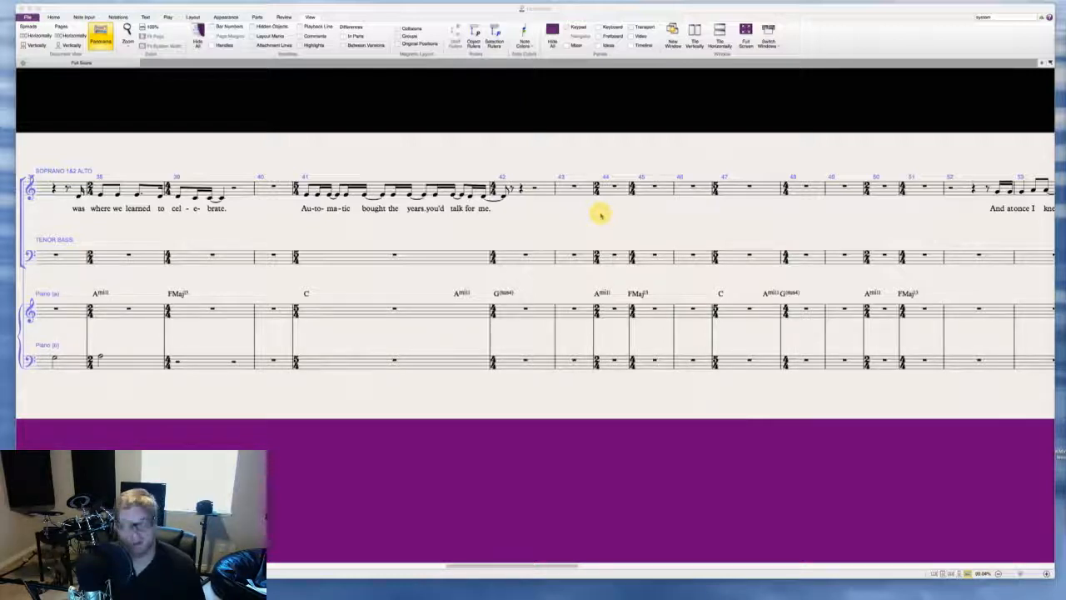
click(584, 188)
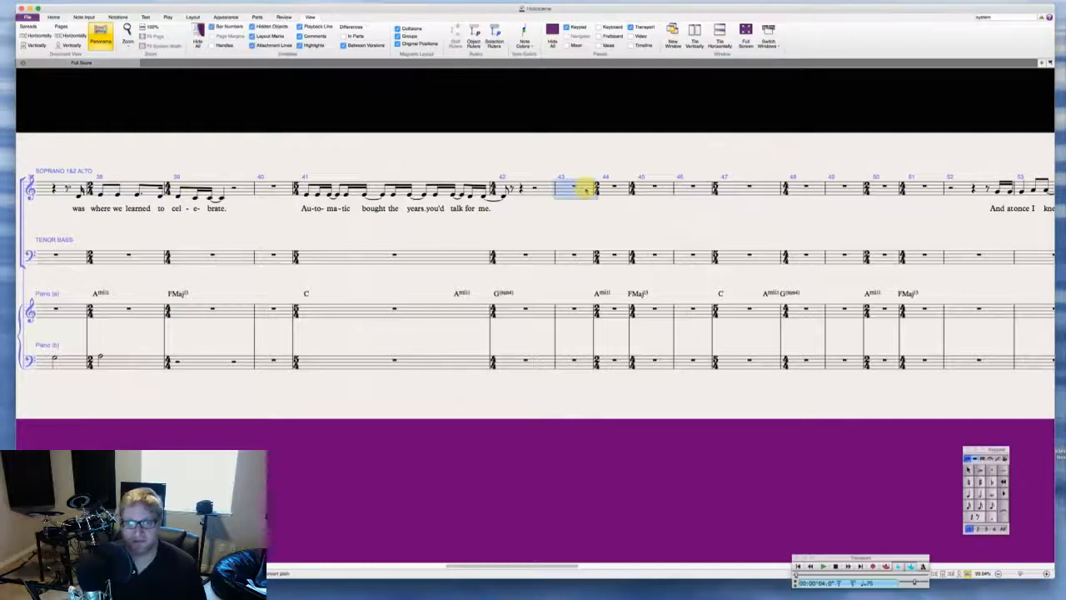
key(n)
key(0)
key(4)
key(0)
key(3)
key(0)
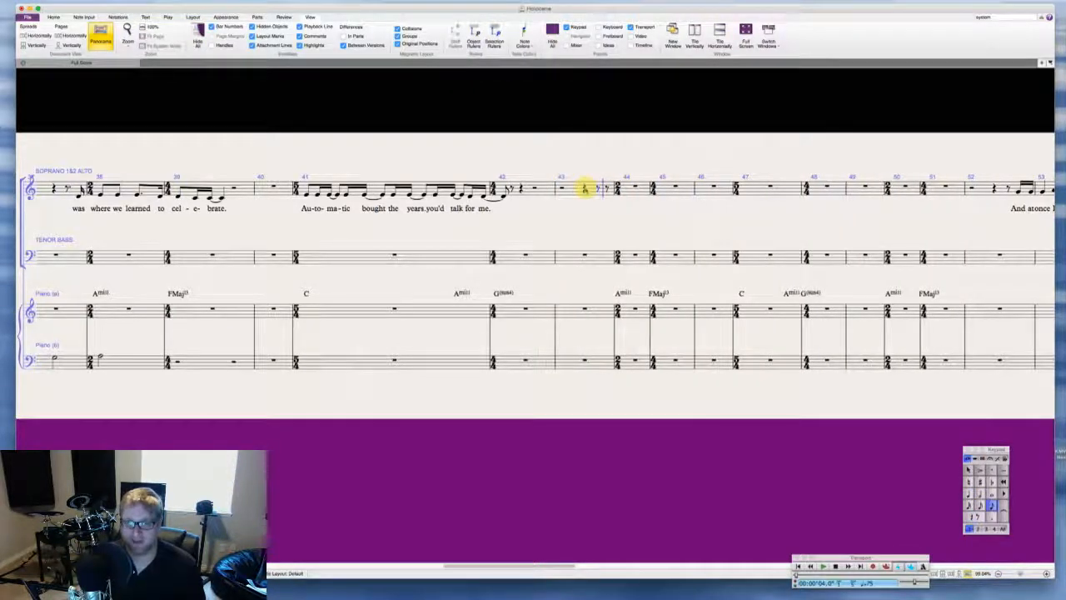
Step: Dot the eighth rest in bar 43 and finish the bar with a sixteenth D as pickup
key(2)
key(0)
key(Left)
key(period)
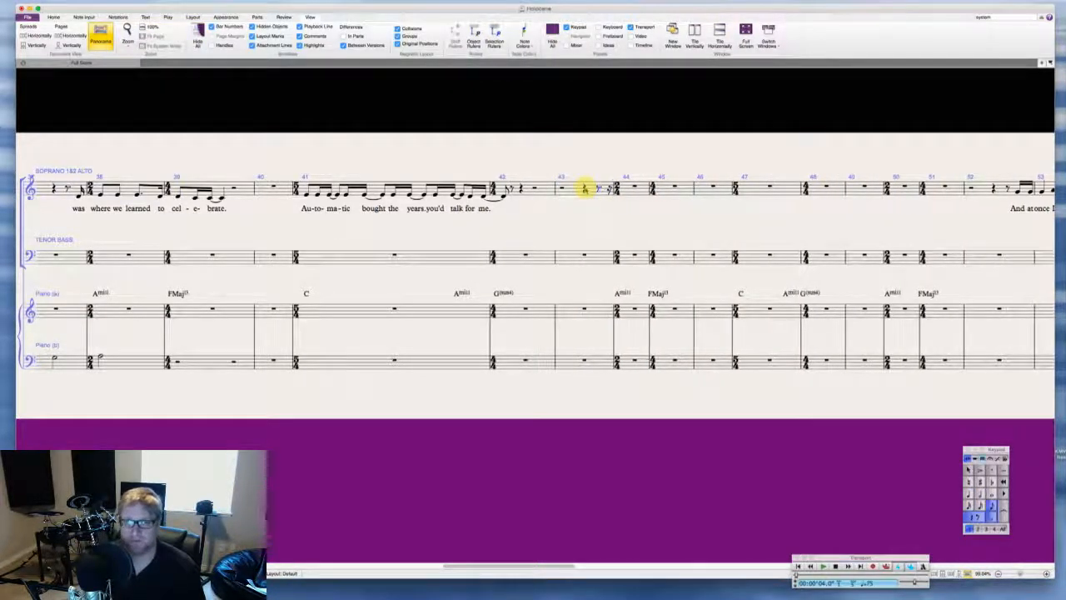
key(Right)
key(d)
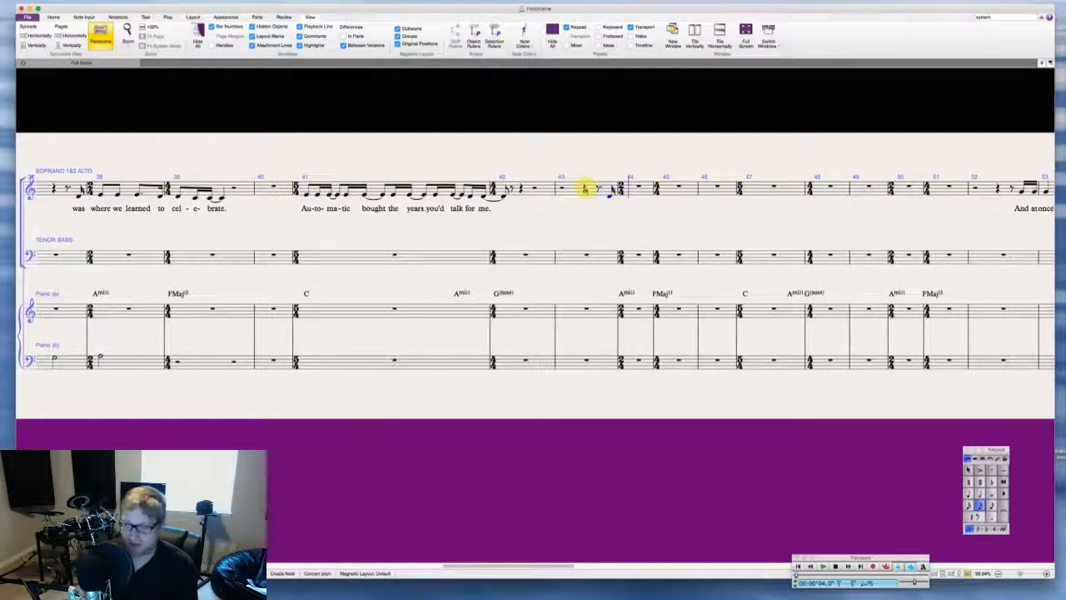
Step: Fill bar 44 with Es: a sixteenth, an eighth, a sixteenth tied to an eighth, and two sixteenths, the last tied over the barline
key(e)
key(3)
key(e)
key(2)
key(e)
key(3)
key(e)
key(2)
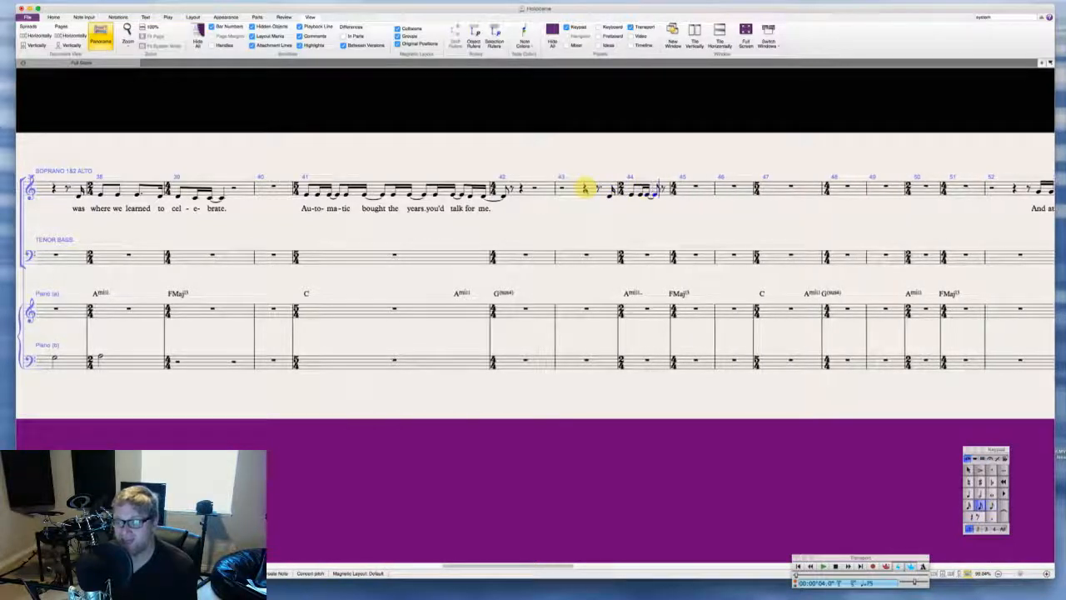
key(e)
key(e)
Step: Enter an eighth E and two sixteenth Ds in bar 45, tying the second D to a quarter D
key(3)
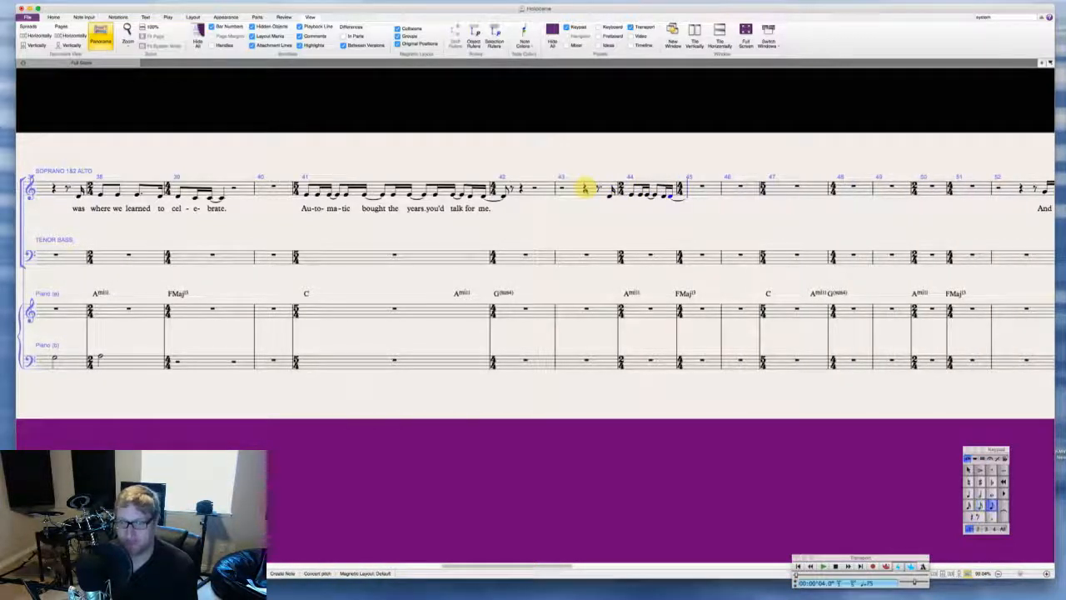
key(e)
key(2)
key(d)
key(d)
key(Return)
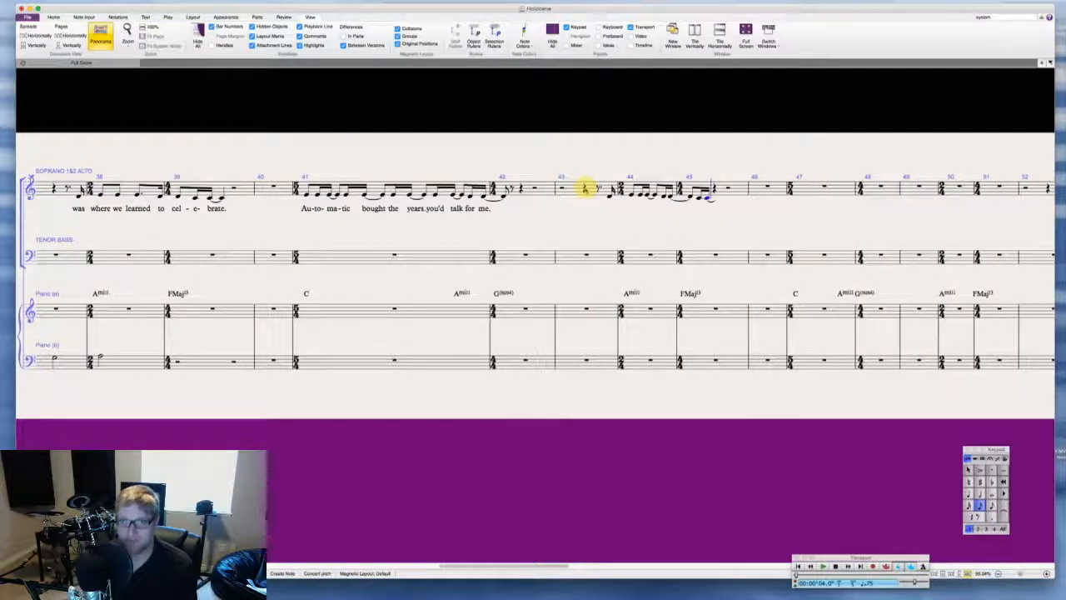
key(4)
key(d)
key(Escape)
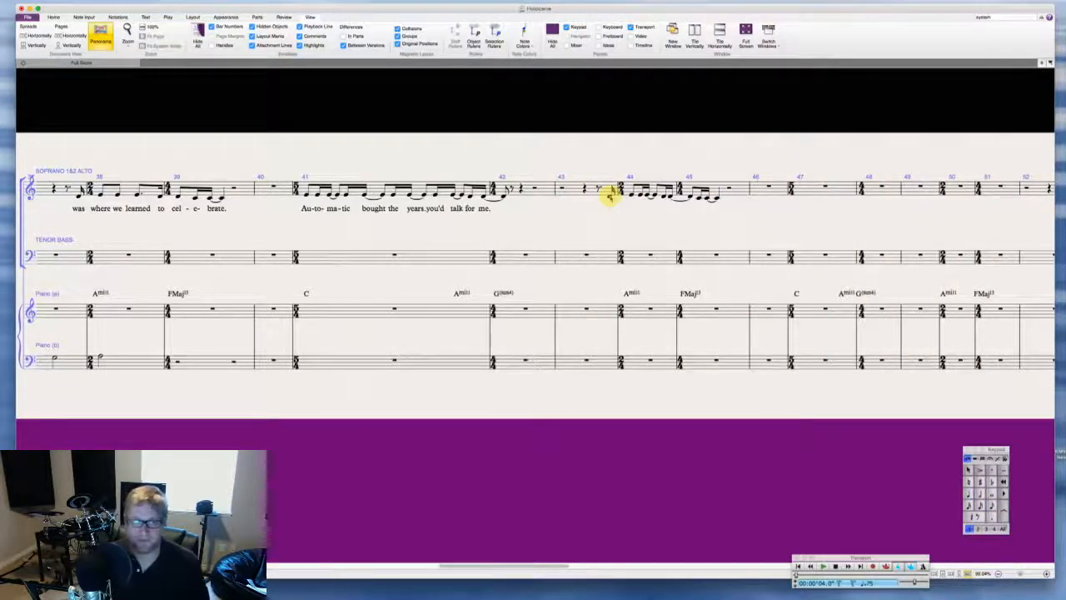
Step: Add the lyrics "That night you played me" from the pickup note in bar 43 through bar 44
click(610, 195)
key(super+l)
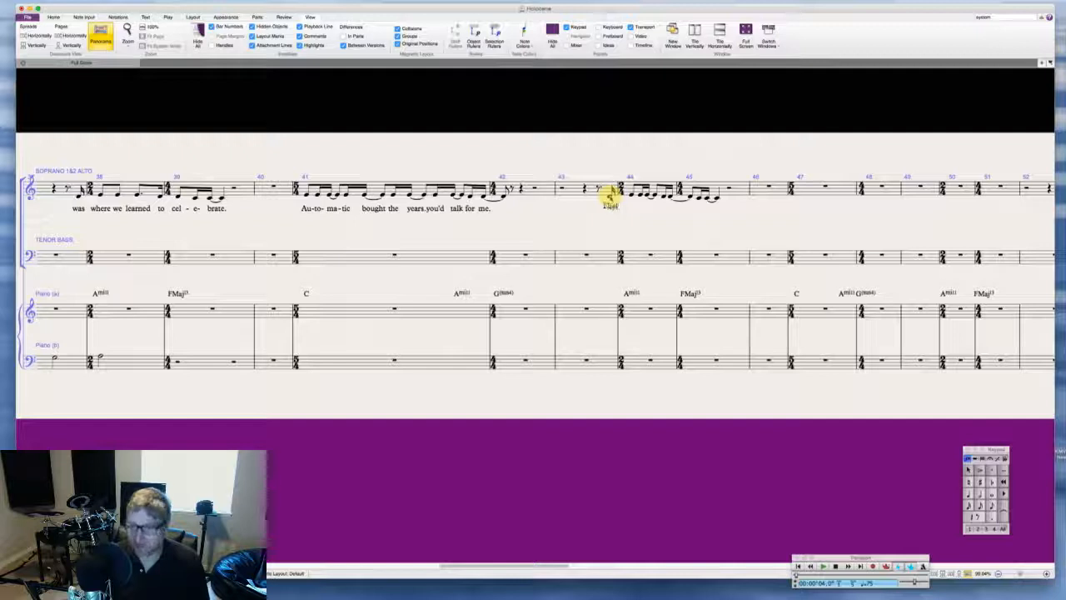
text(That singin)
key(BackSpace)
key(BackSpace)
key(BackSpace)
key(BackSpace)
text(g)
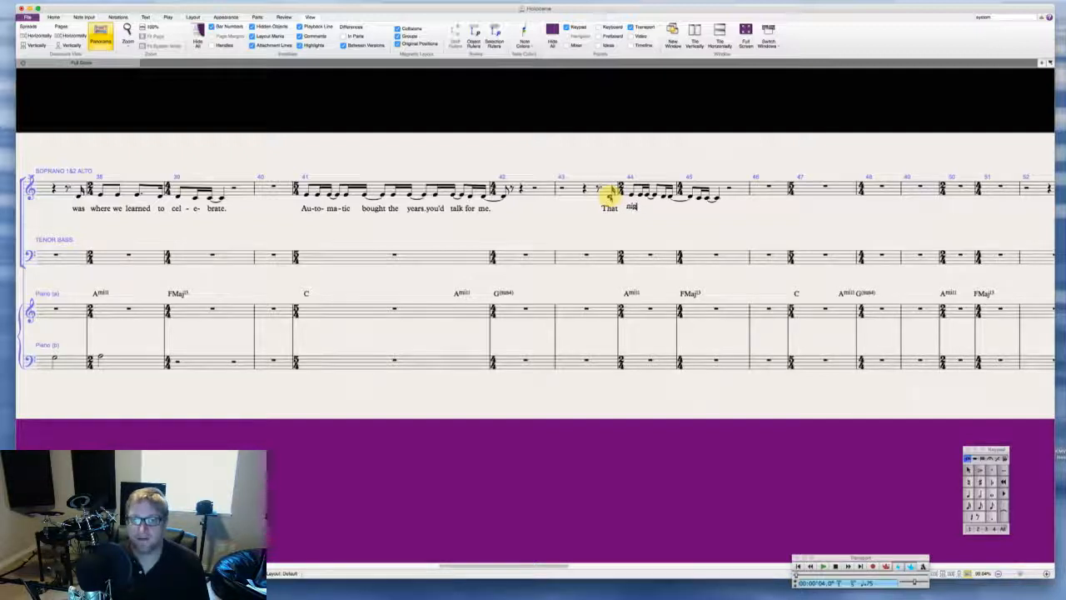
text(ht you played)
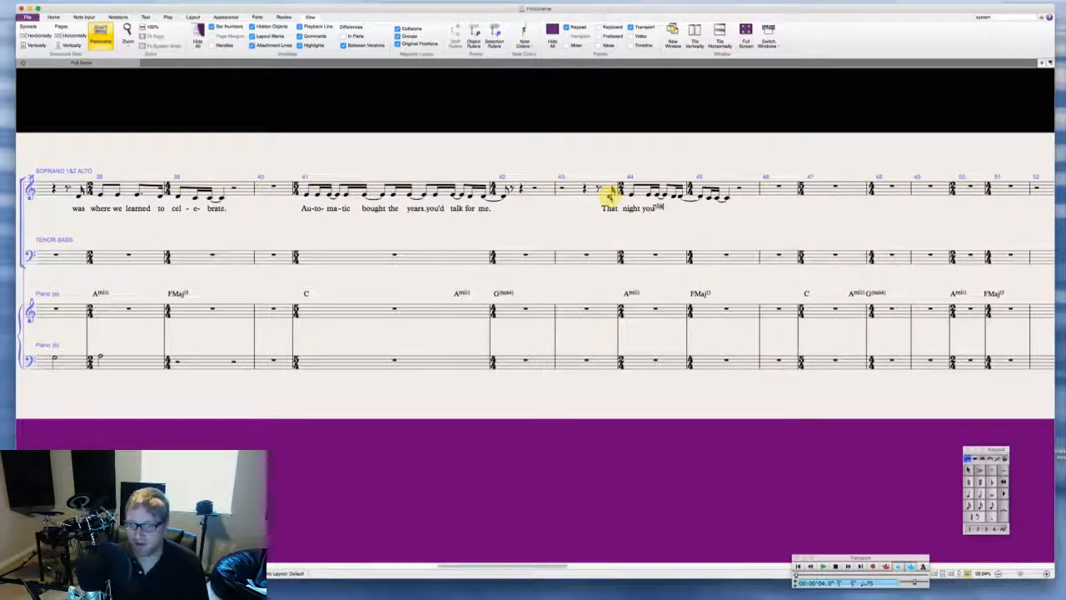
text( me)
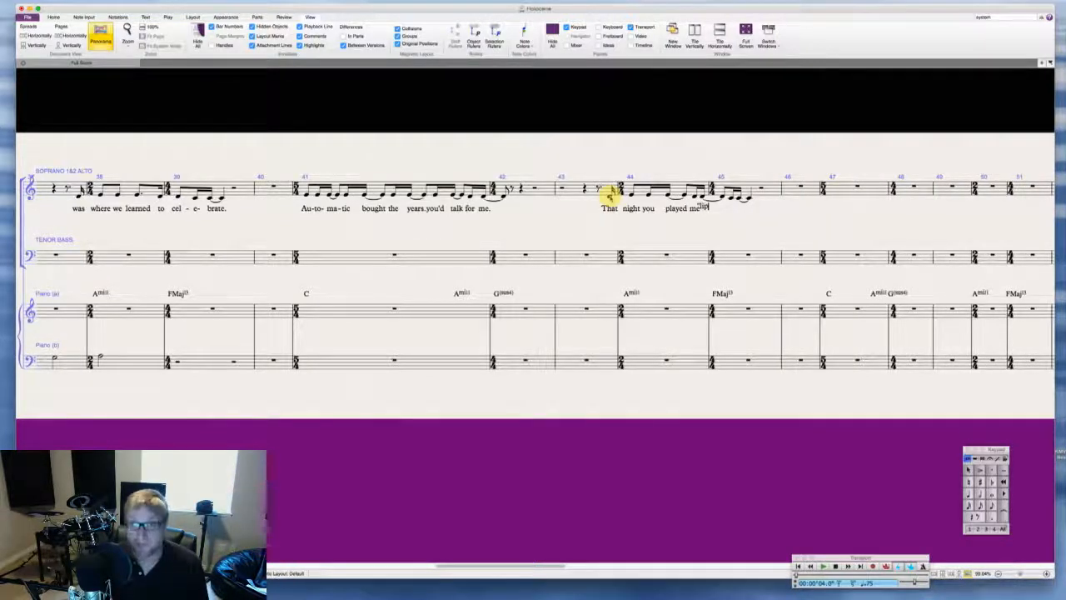
Step: Complete the phrase with the quoted lyrics "Lip Pa-rade." across bars 44 and 45, extending "Lip" over the tied note
text( "Lip)
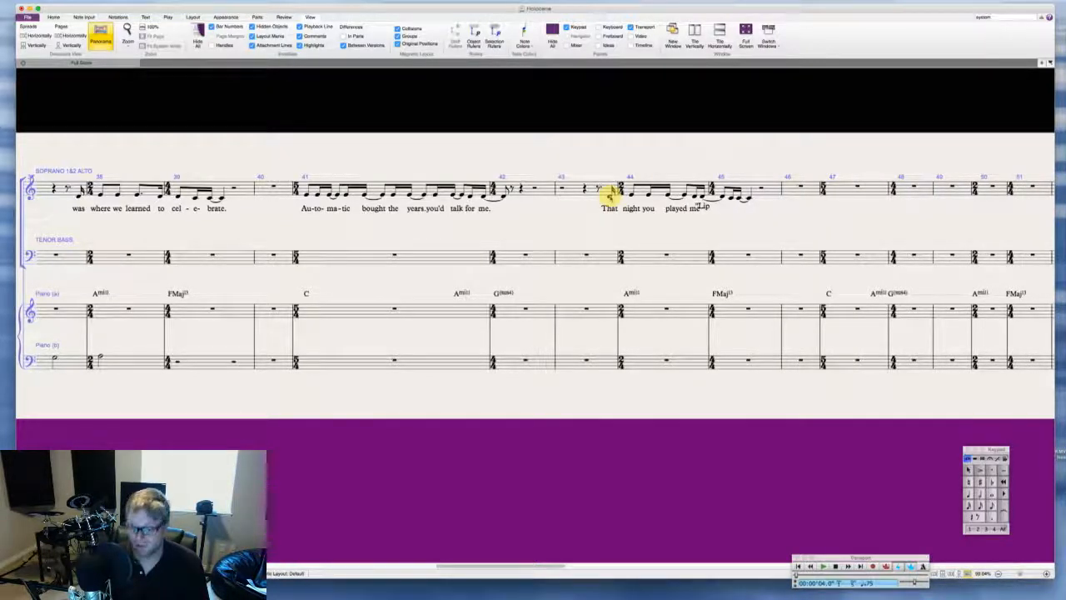
text(  Pa- )
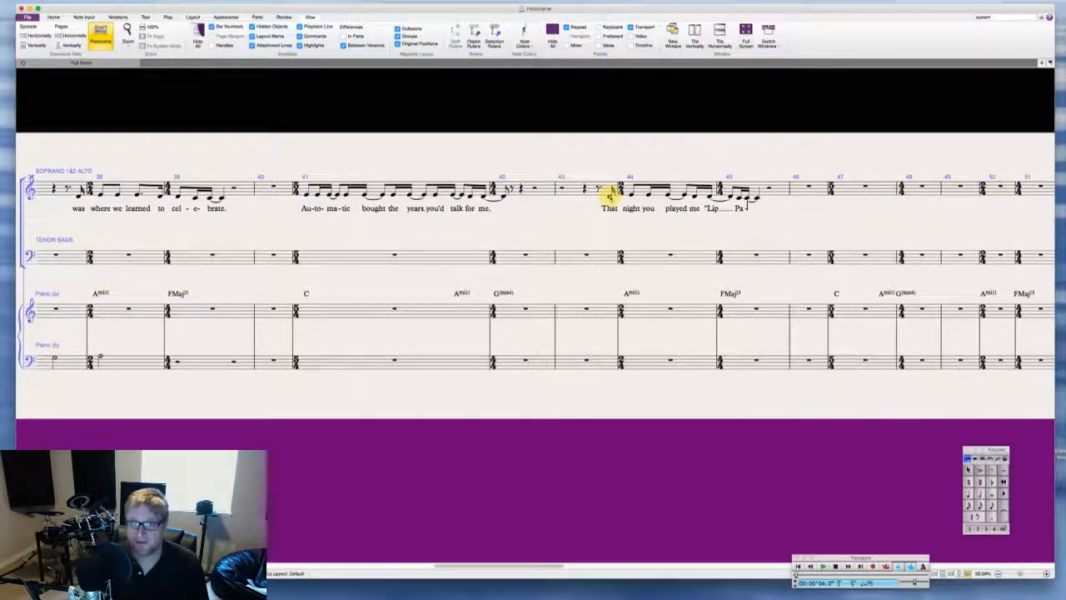
text(rade.")
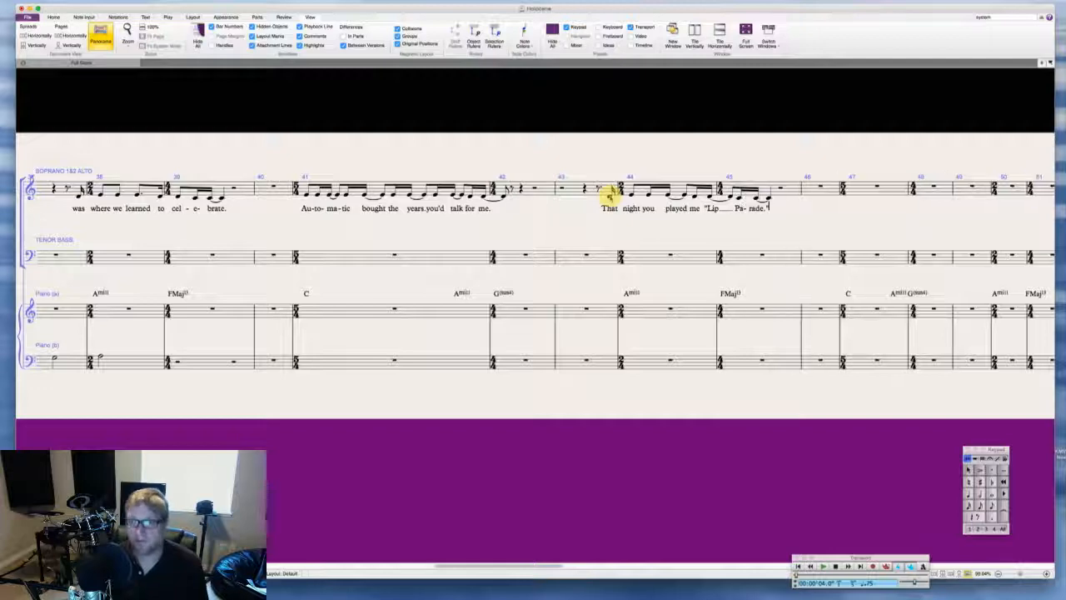
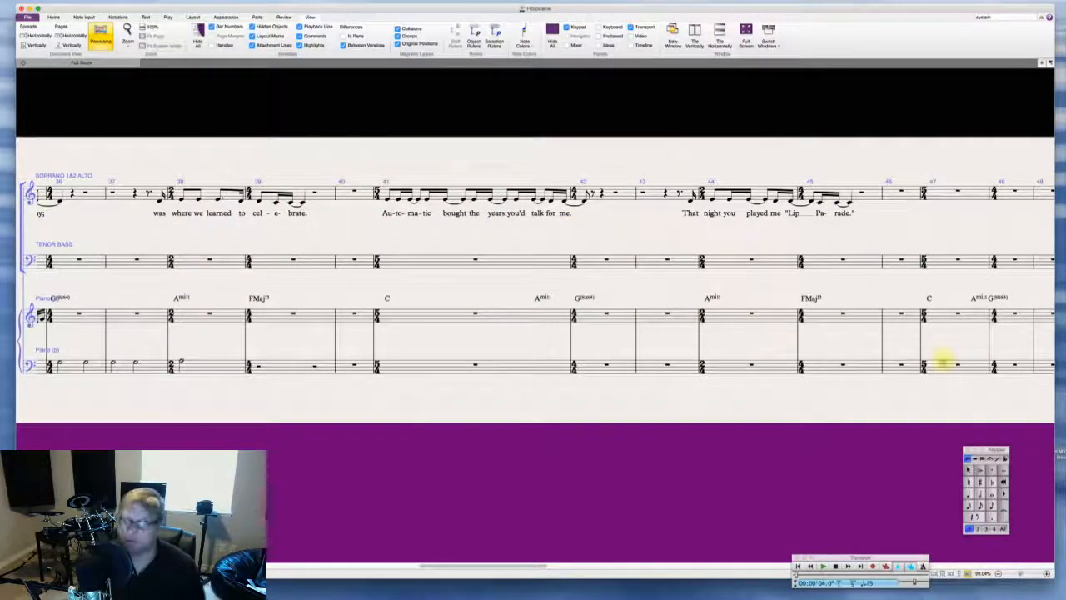
Step: Go back to the first verse and examine the melody and lyrics around bar 13
key(super+Tab)
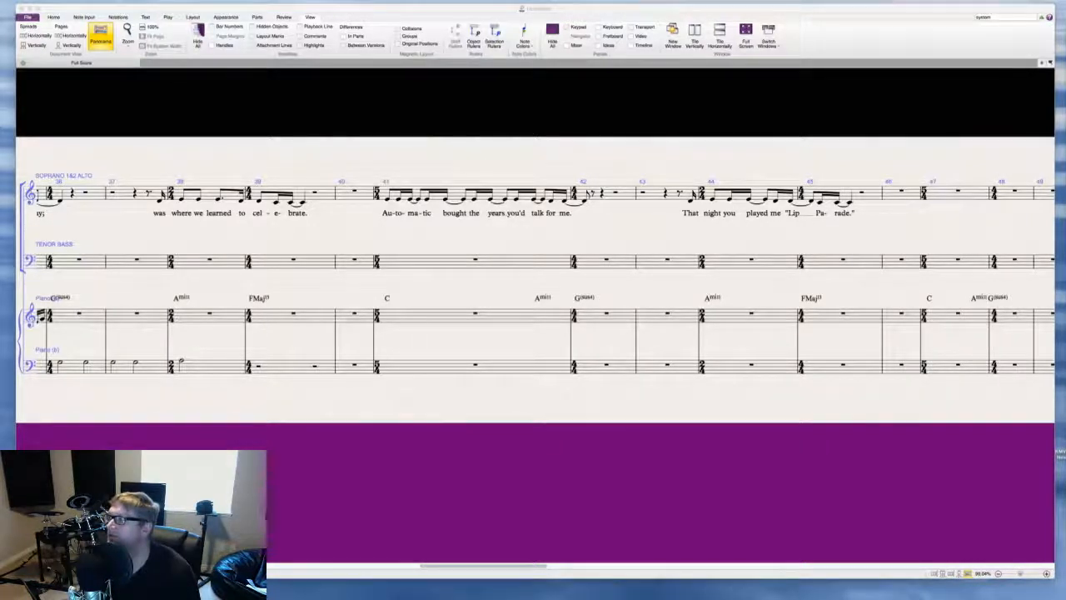
click(605, 496)
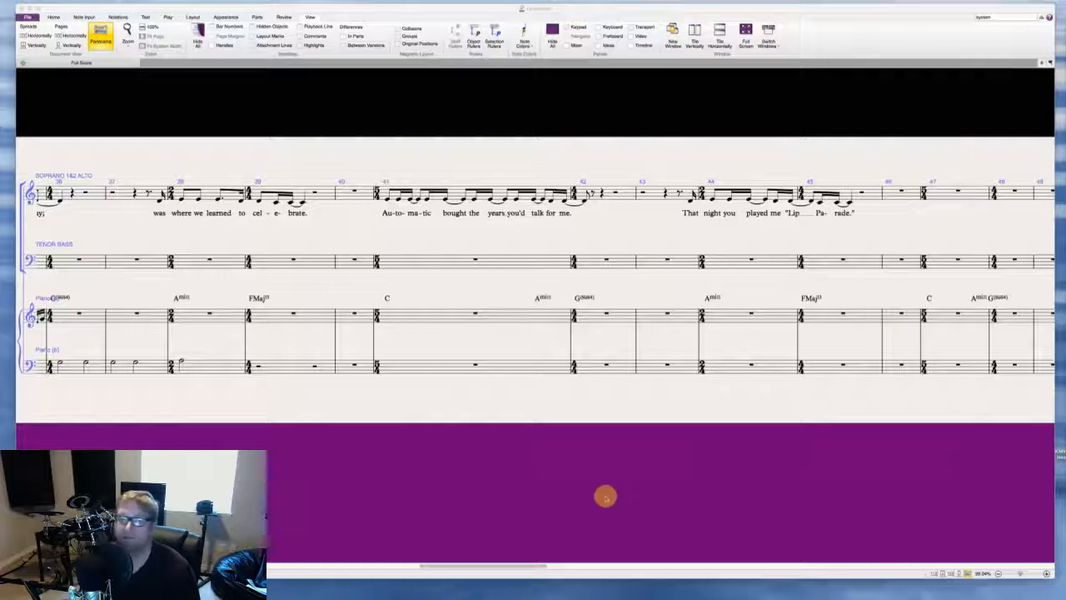
scroll(606, 496, left, 20)
scroll(605, 497, right, 9)
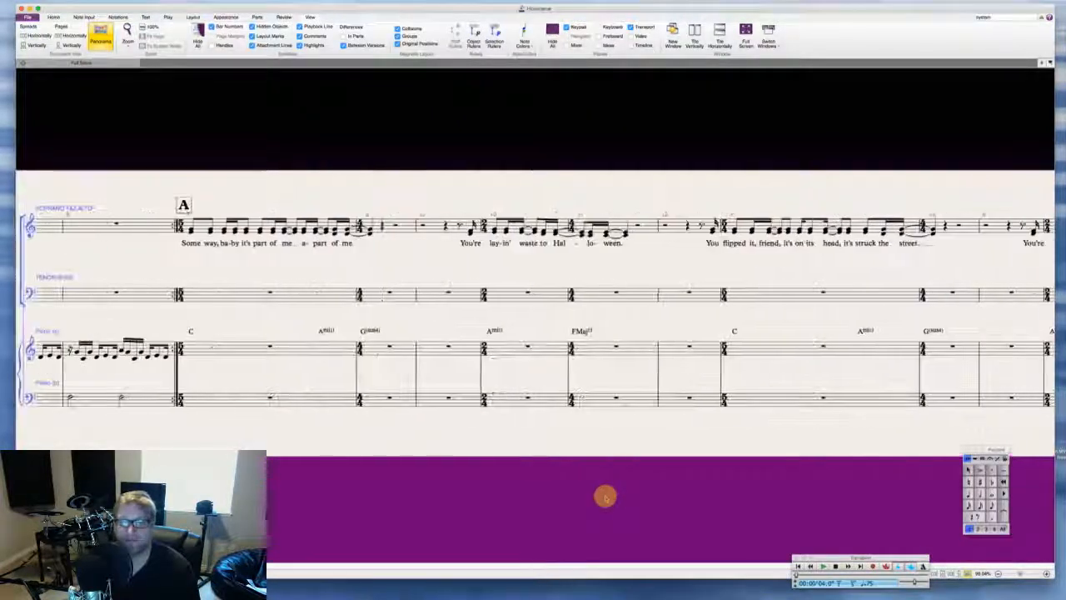
scroll(631, 497, right, 3)
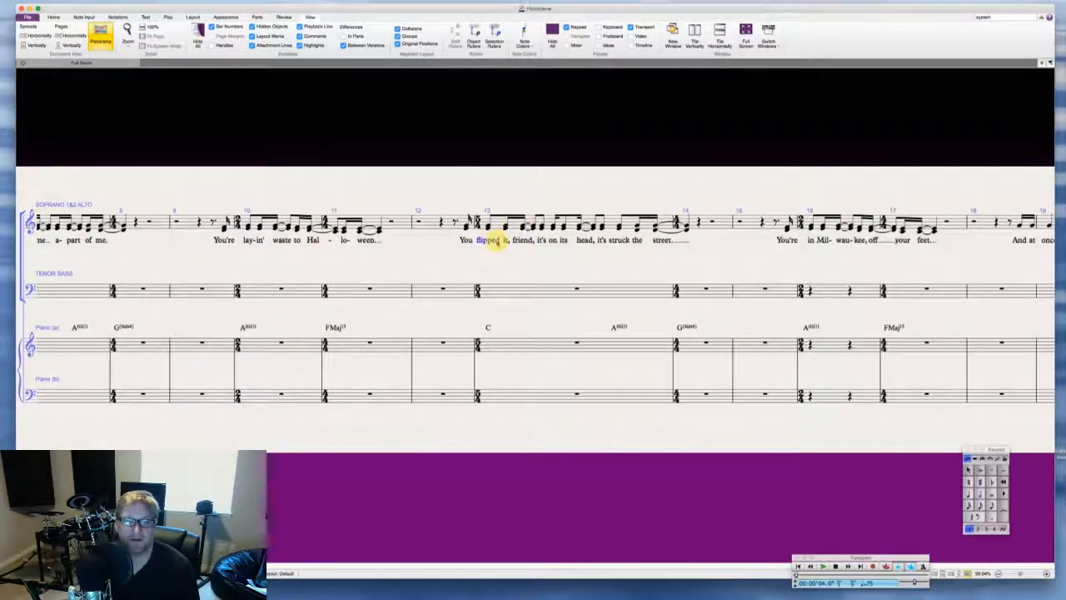
Step: Replace the lyric "flipped" in bar 13 of the Soprano/Alto staff with "lost"
click(483, 239)
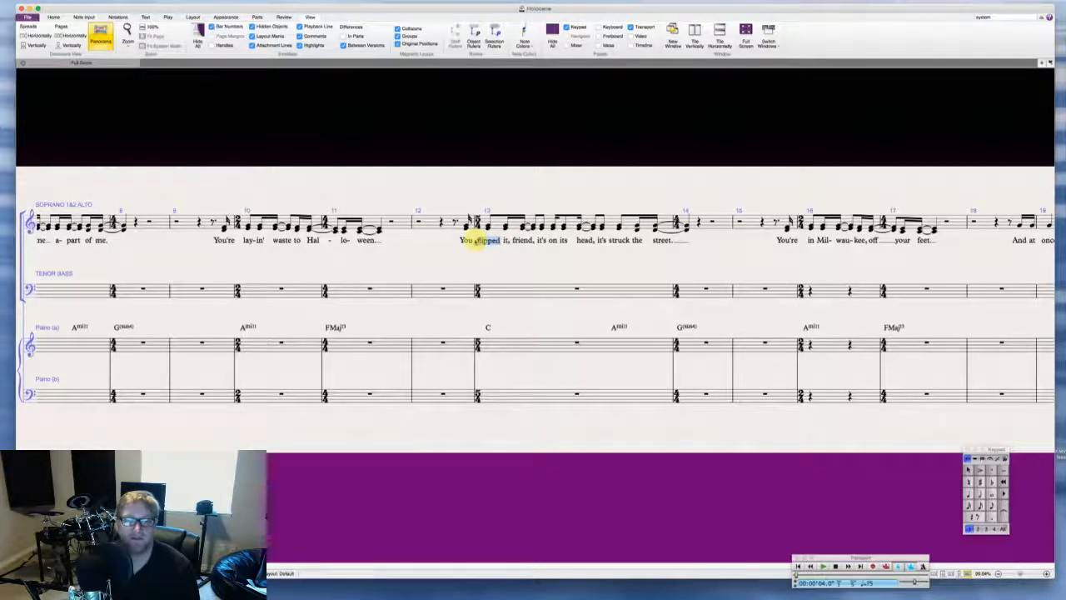
text(liked)
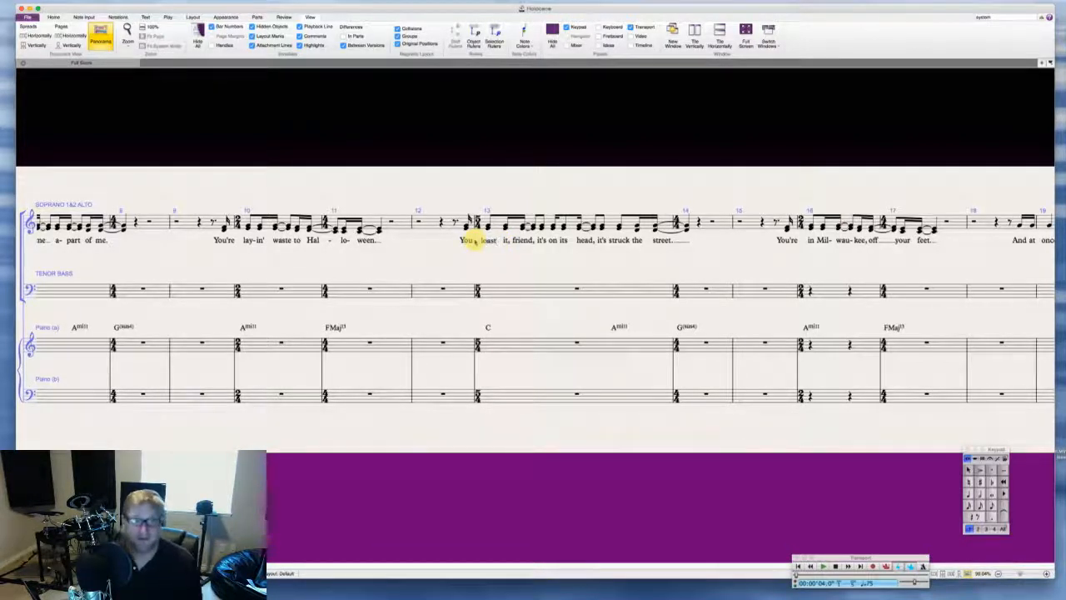
key(BackSpace)
key(BackSpace)
click(517, 260)
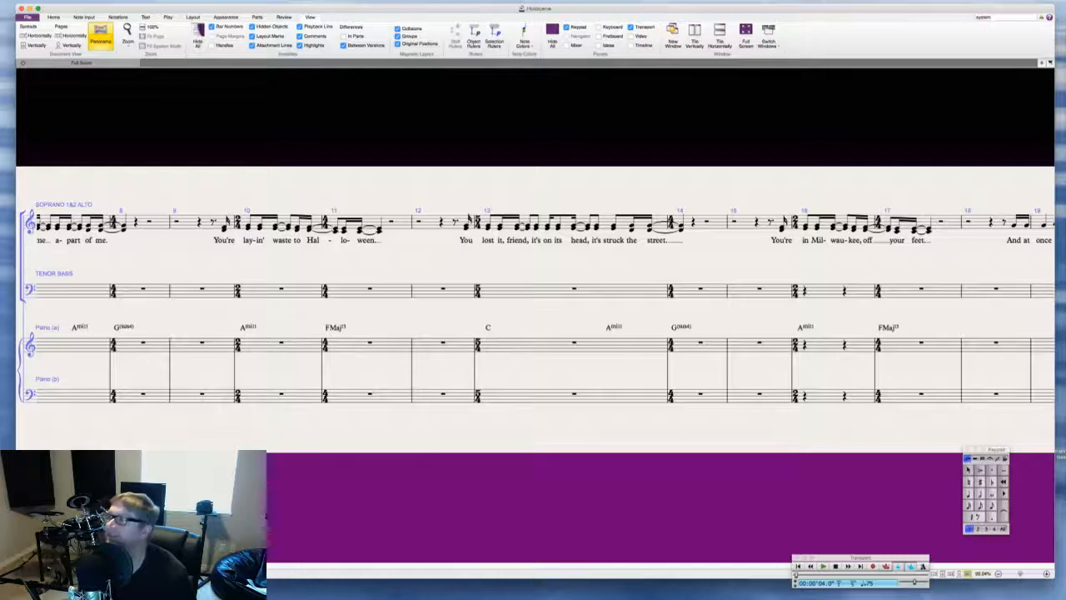
Step: Review the vocal melody and lyrics from bar 13 onward, up to the empty vocal bars after "Lip Parade"
key(super+Tab)
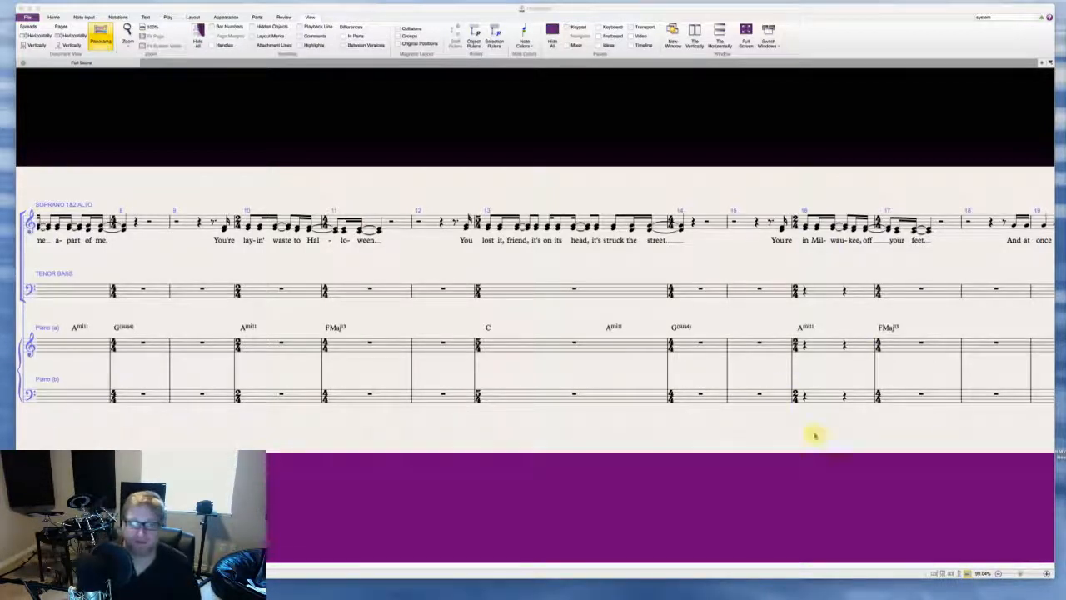
click(622, 449)
scroll(622, 450, right, 10)
scroll(622, 450, right, 15)
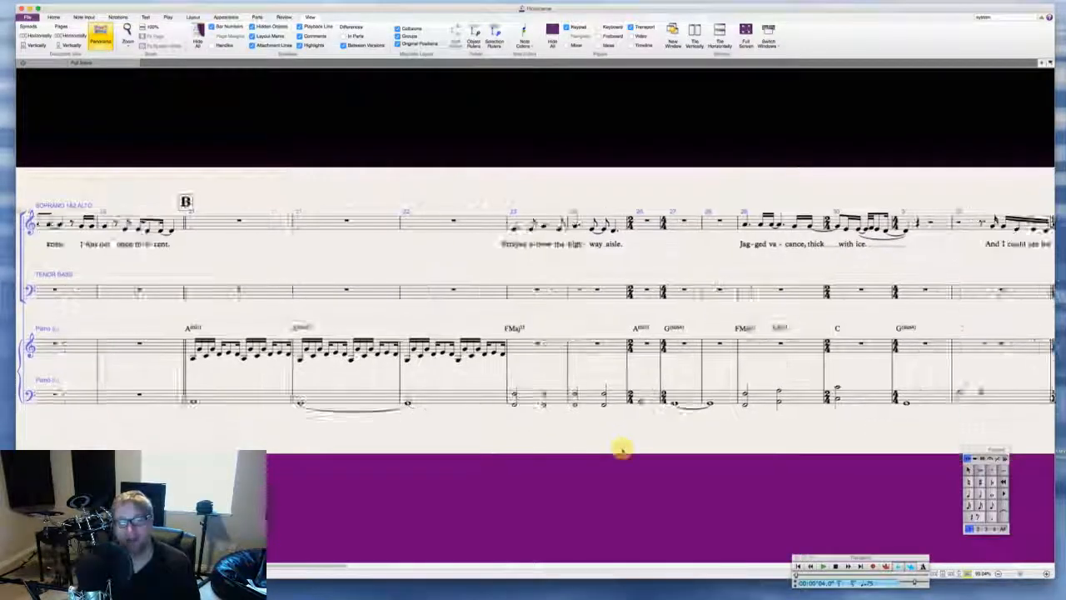
scroll(622, 449, right, 15)
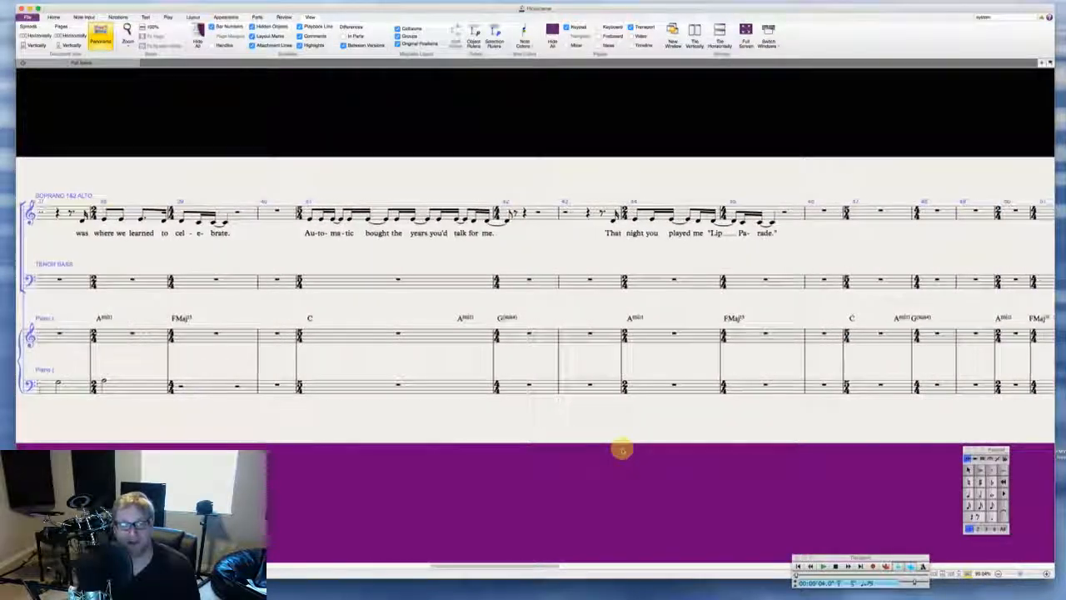
scroll(622, 449, left, 15)
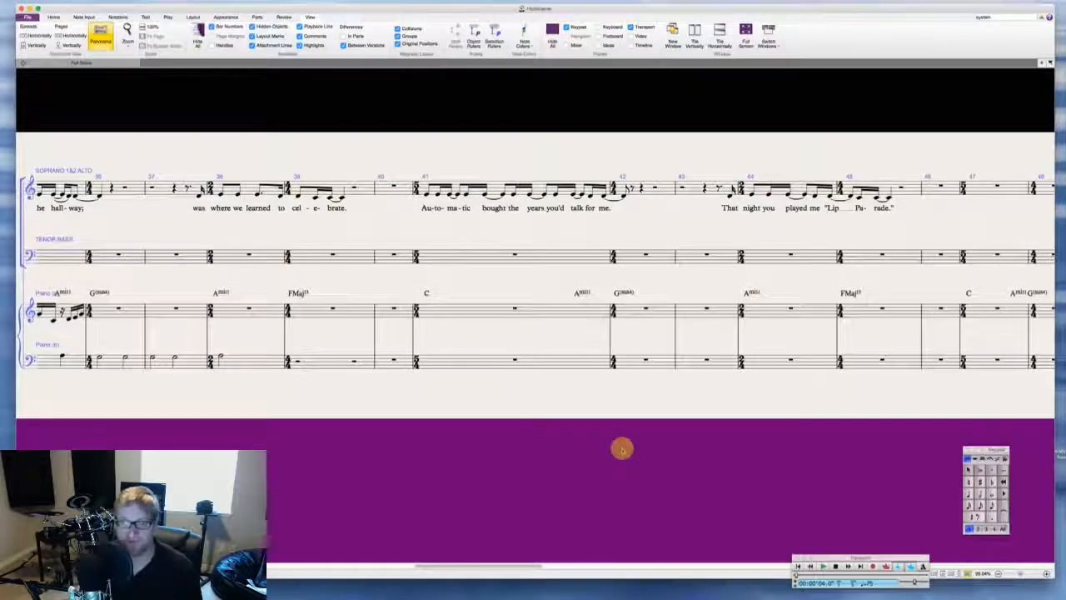
scroll(622, 449, left, 3)
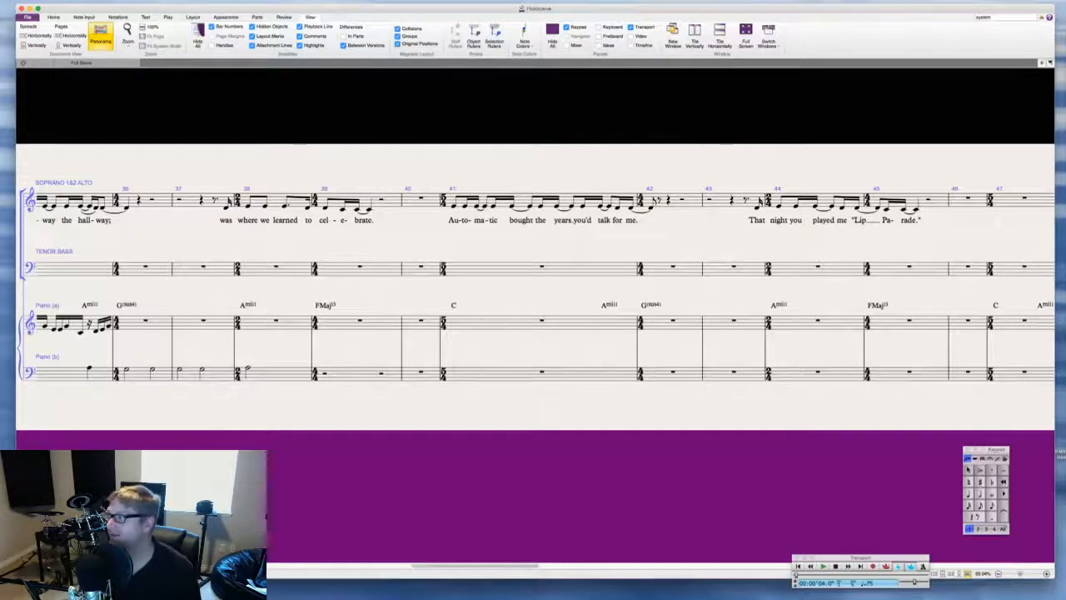
key(super+Tab)
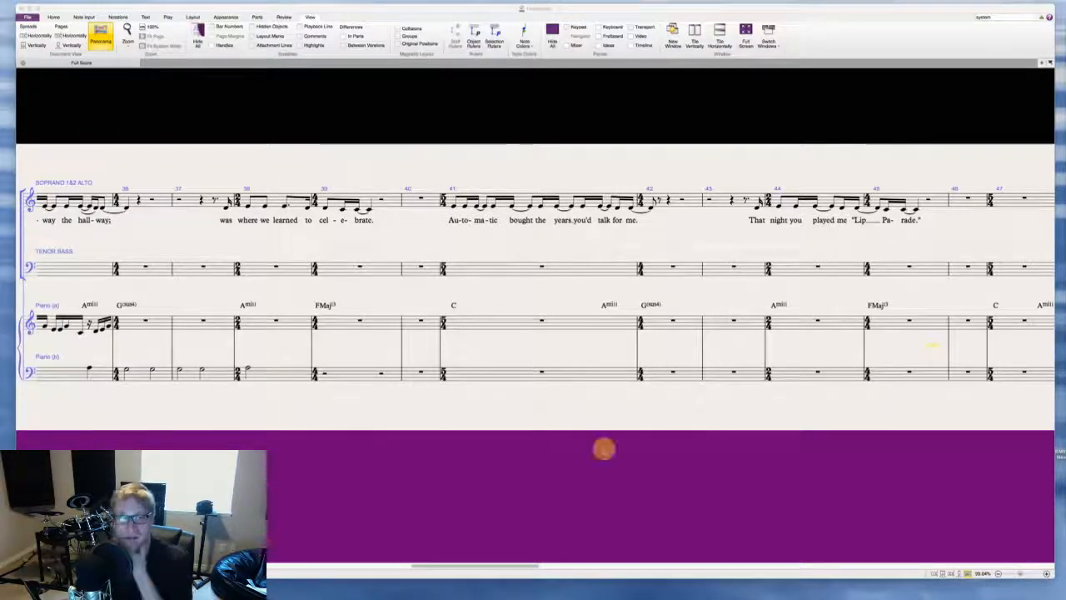
click(613, 464)
scroll(533, 426, right, 5)
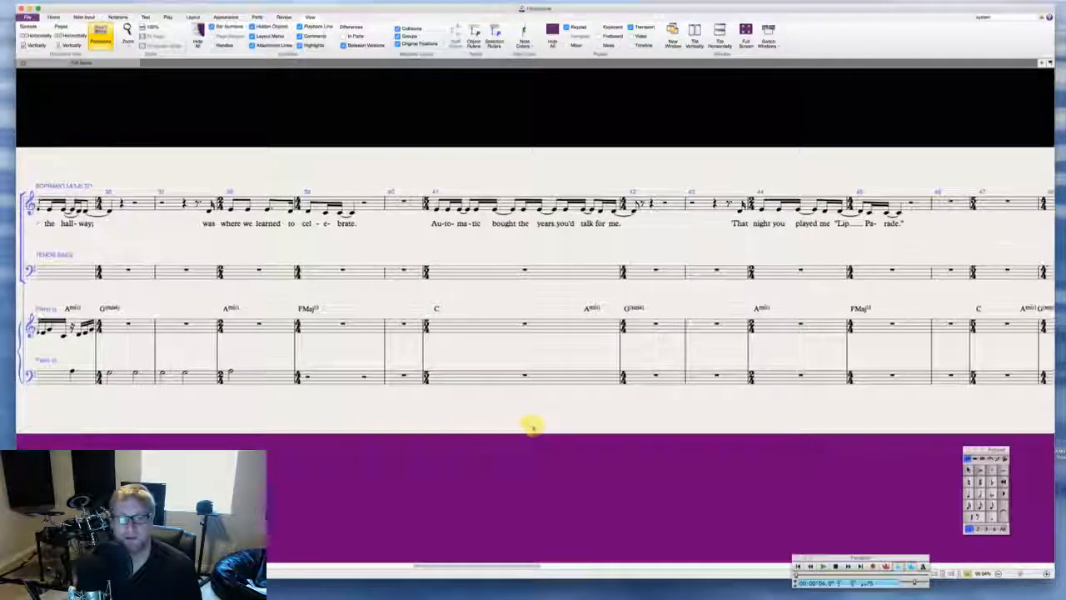
scroll(592, 451, left, 3)
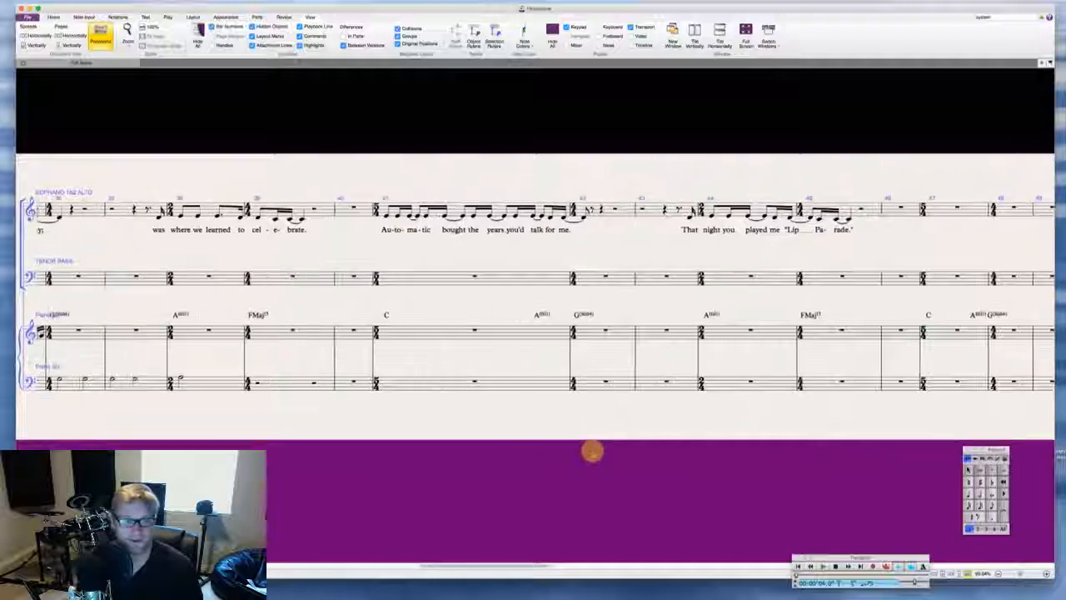
scroll(588, 388, right, 2)
scroll(588, 388, right, 5)
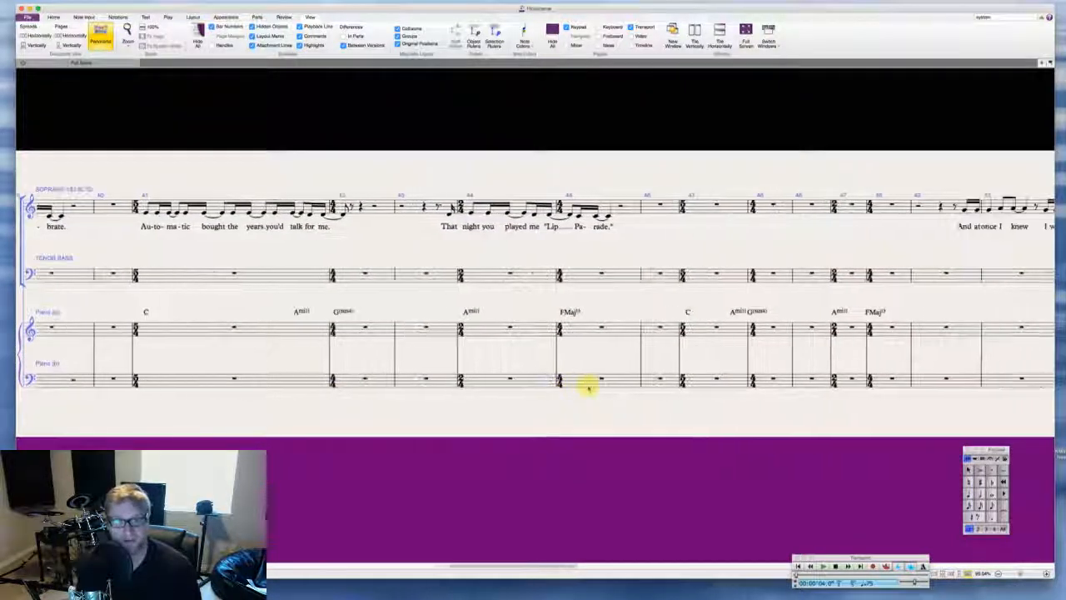
scroll(361, 286, left, 4)
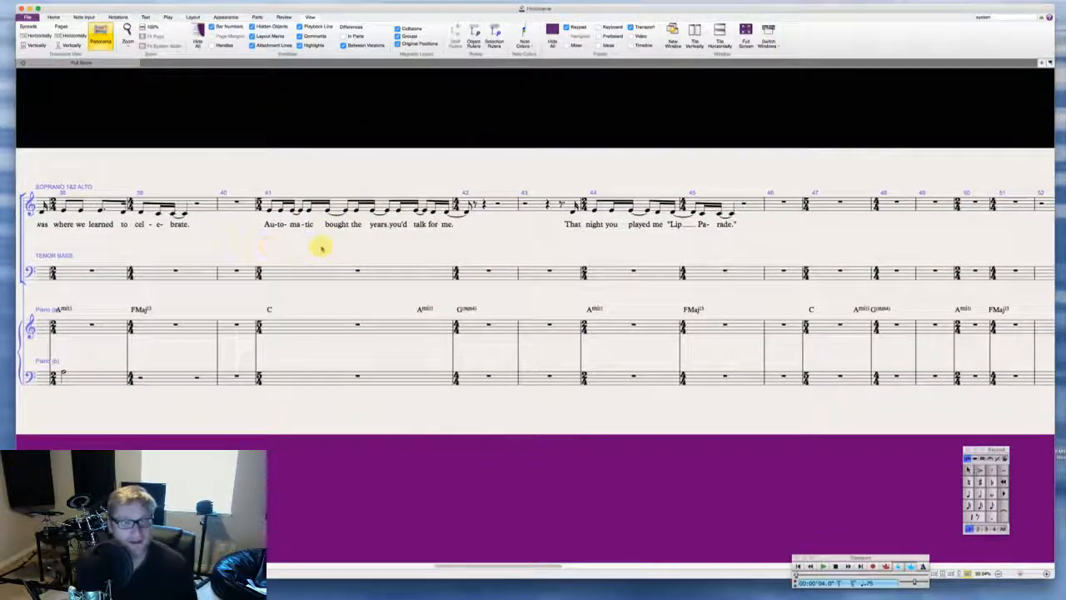
scroll(300, 242, left, 2)
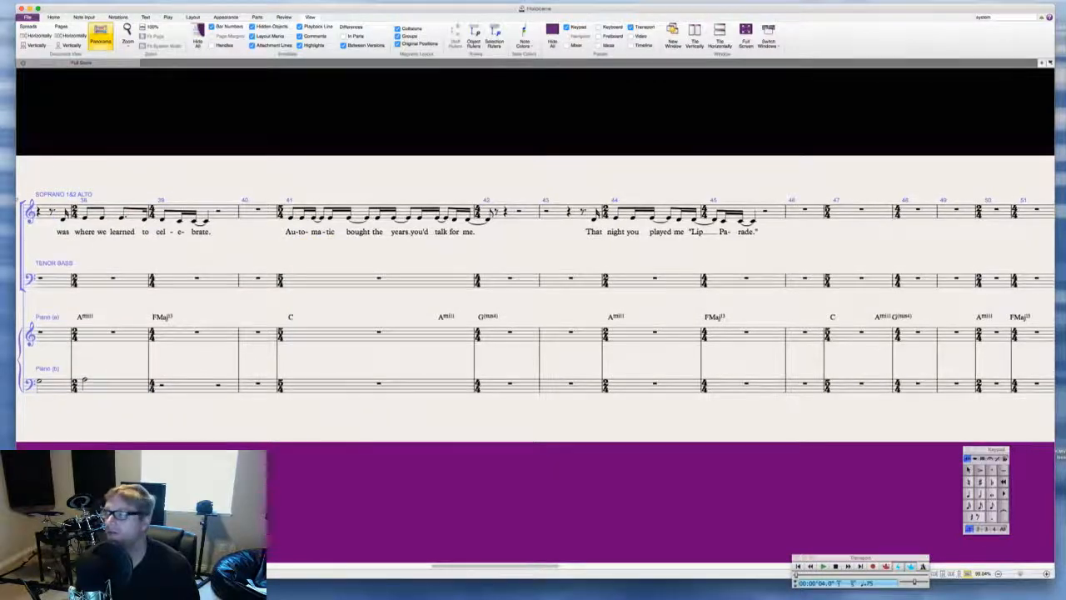
key(super+Tab)
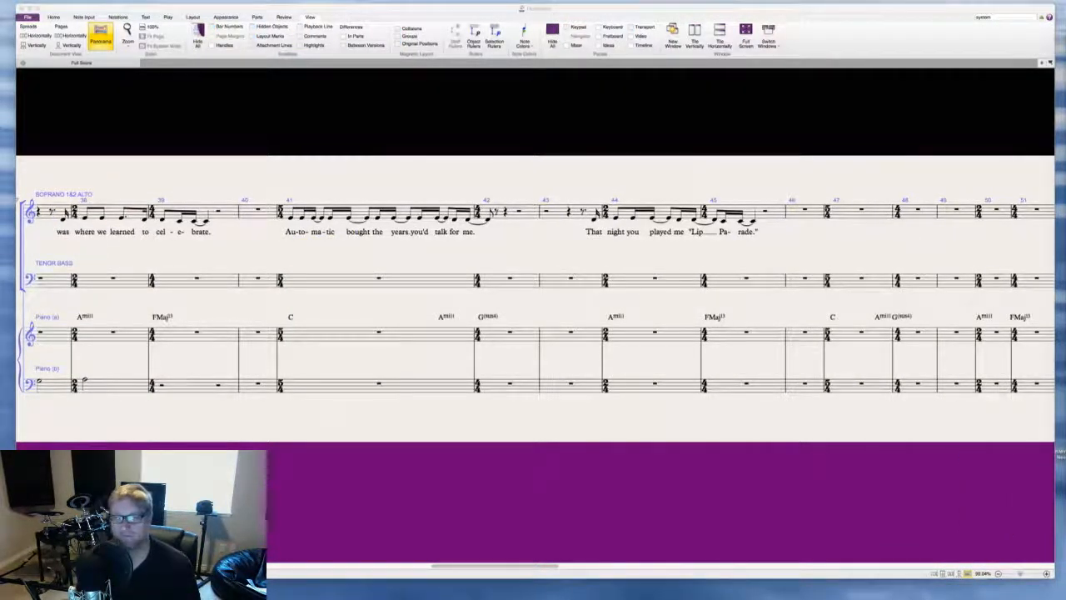
Step: Enter the first part of the Soprano/Alto melody in bar 47 as short beamed notes starting on G
scroll(842, 238, right, 4)
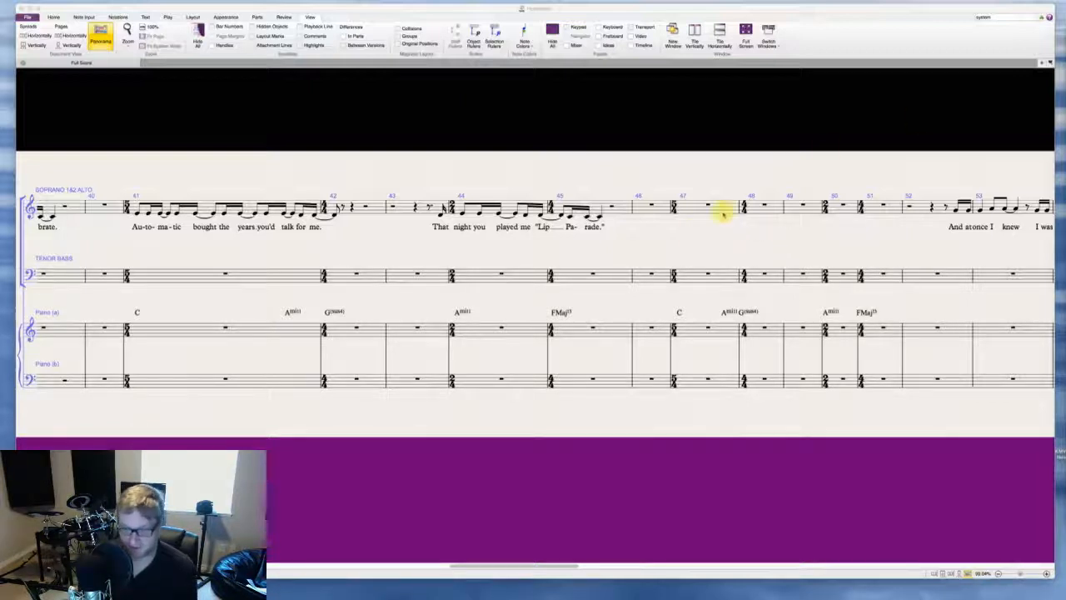
click(683, 209)
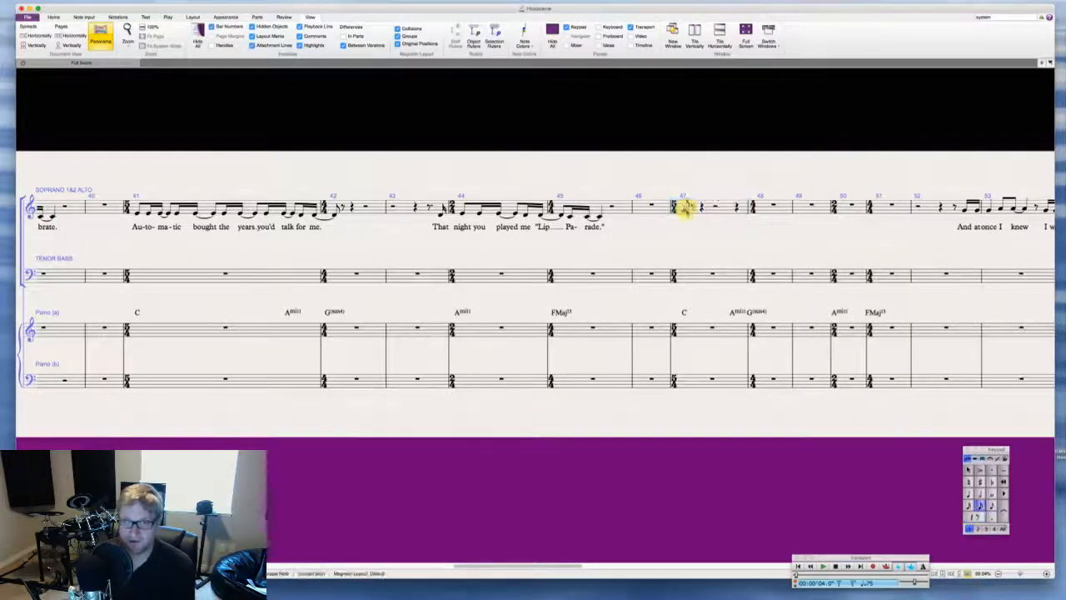
key(g)
key(g)
key(g)
key(g)
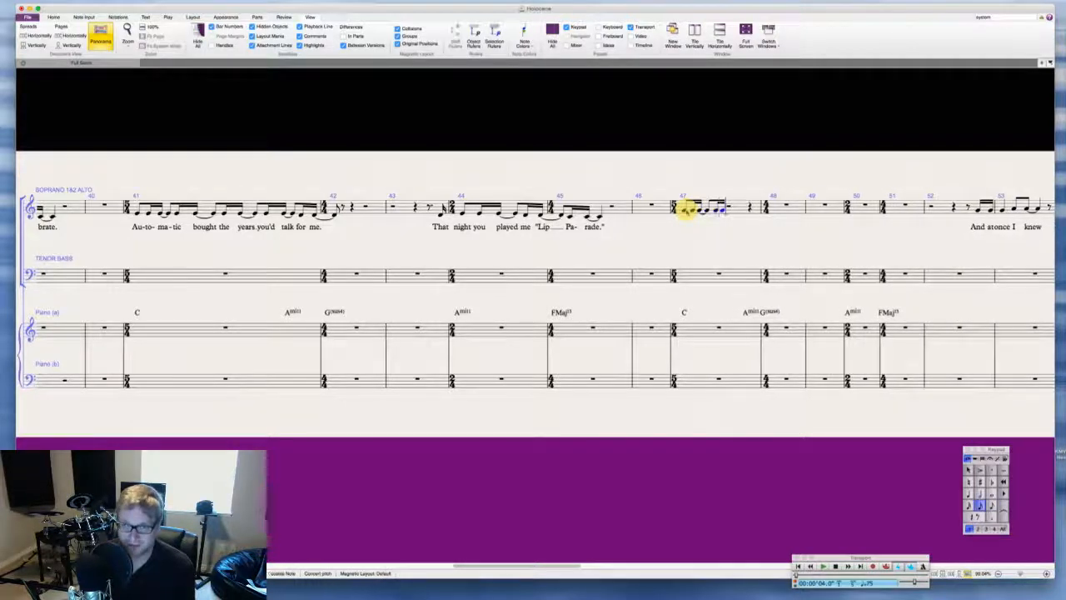
key(g)
key(g)
key(g)
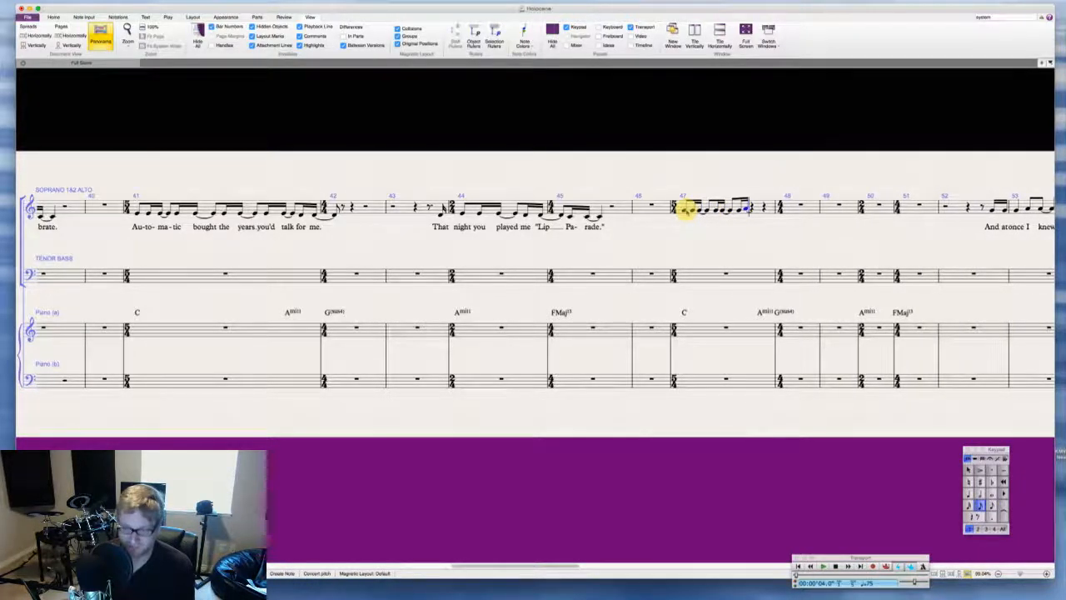
key(g)
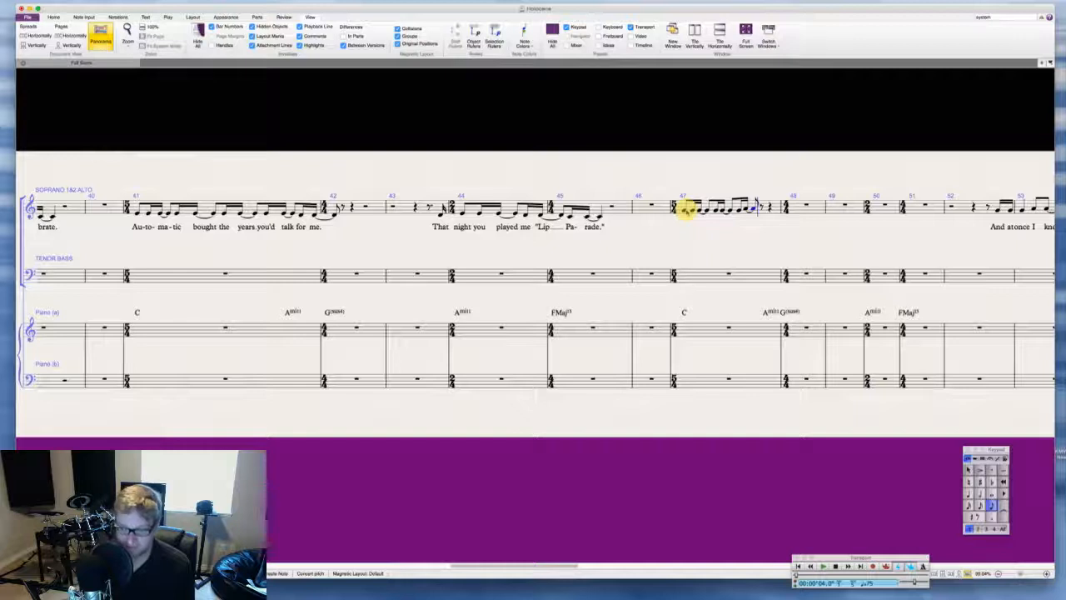
Step: Complete the bar 47 melody with its lower closing notes, tying the last one into bar 48
key(2)
key(e)
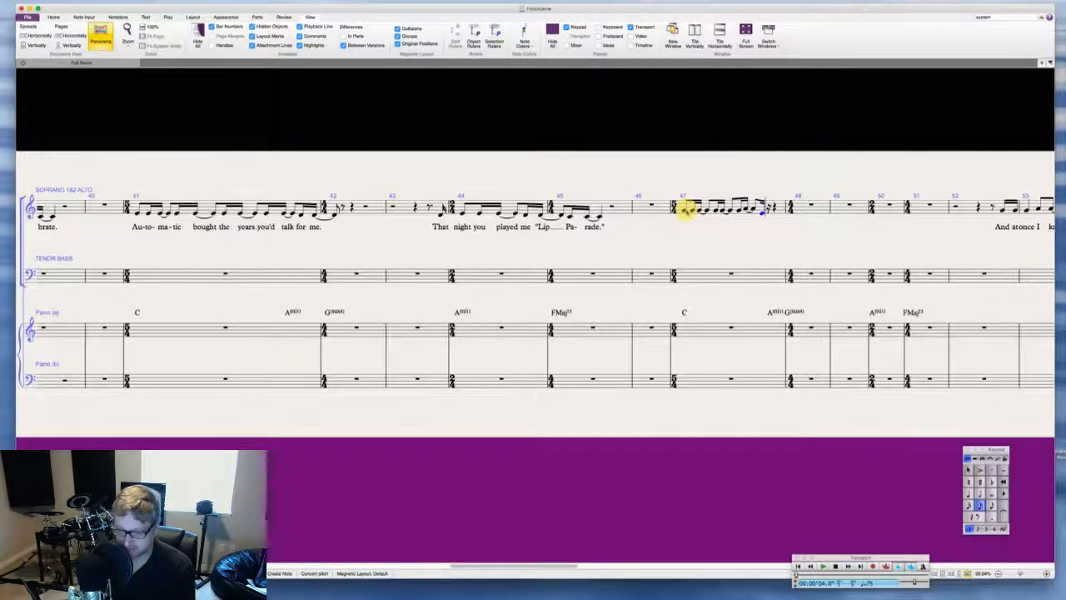
key(3)
key(2)
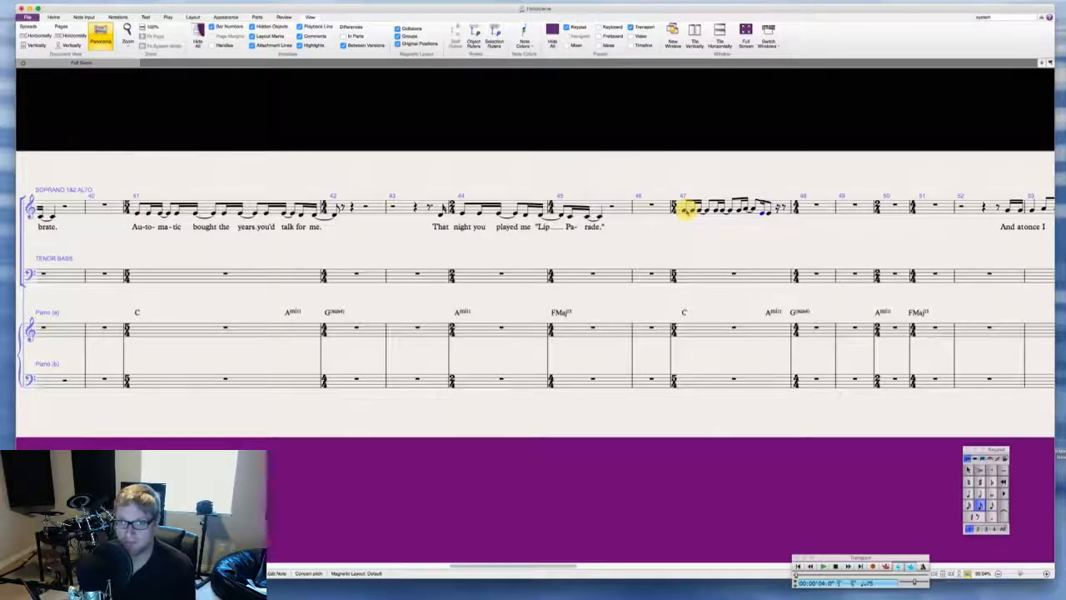
key(3)
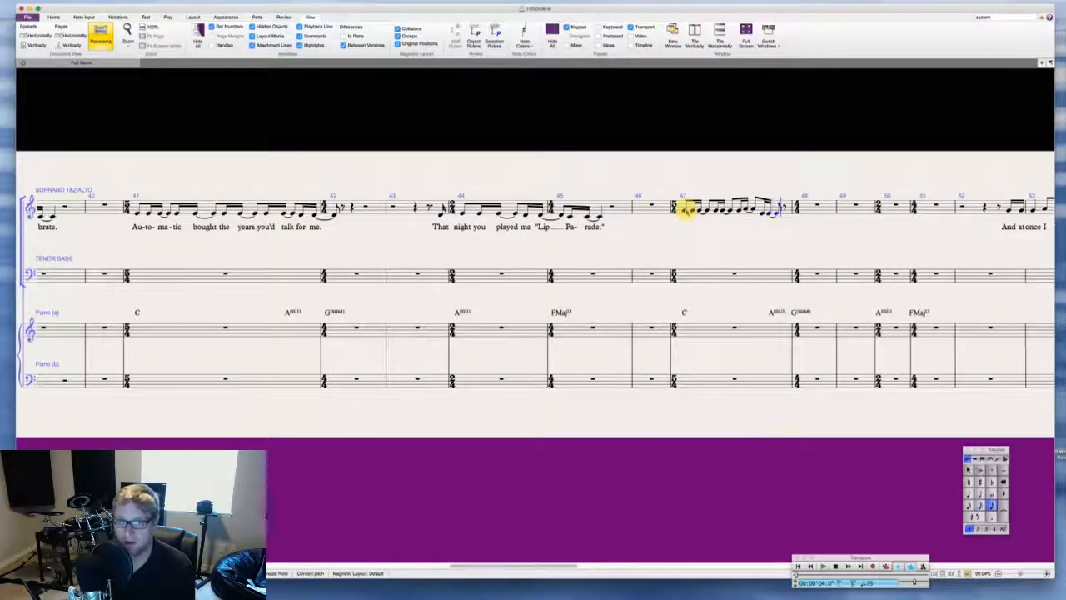
key(4)
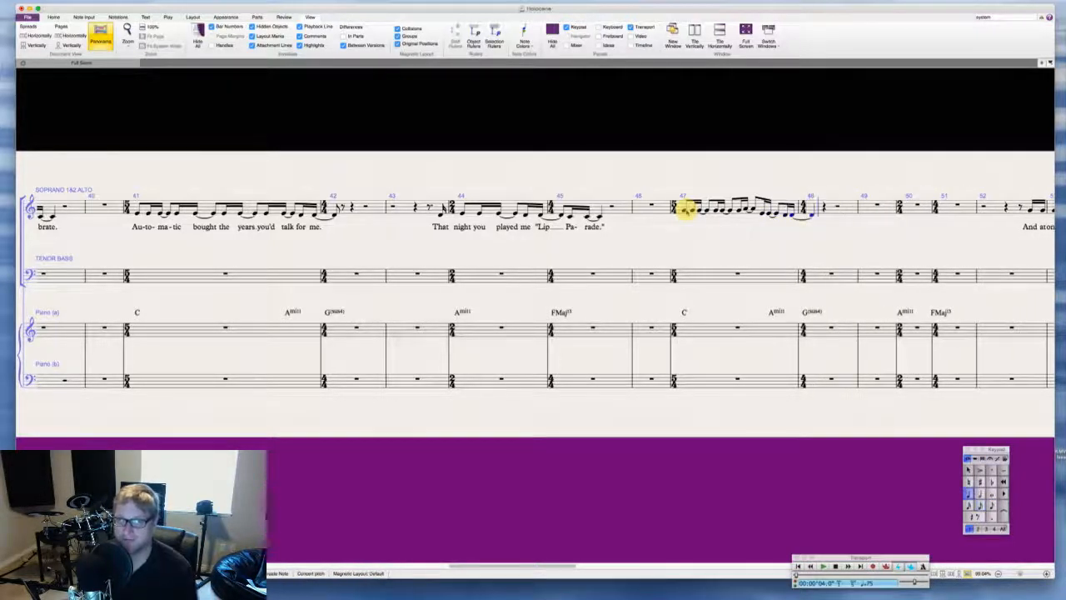
key(Escape)
key(Escape)
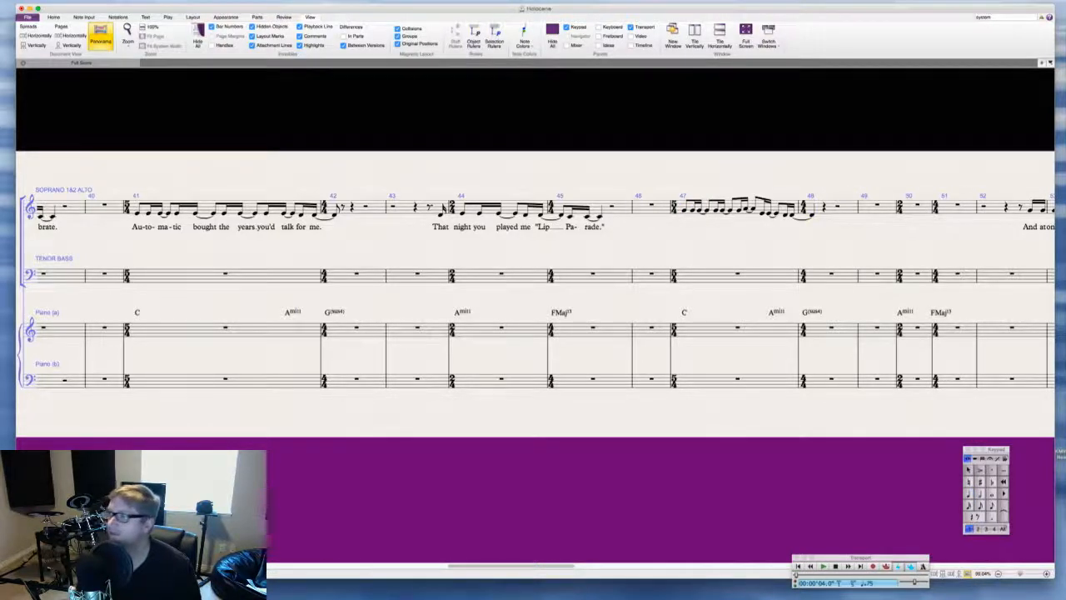
Step: Add a harmony note a third below each melody note in bar 47, up to the closing notes
key(super+Tab)
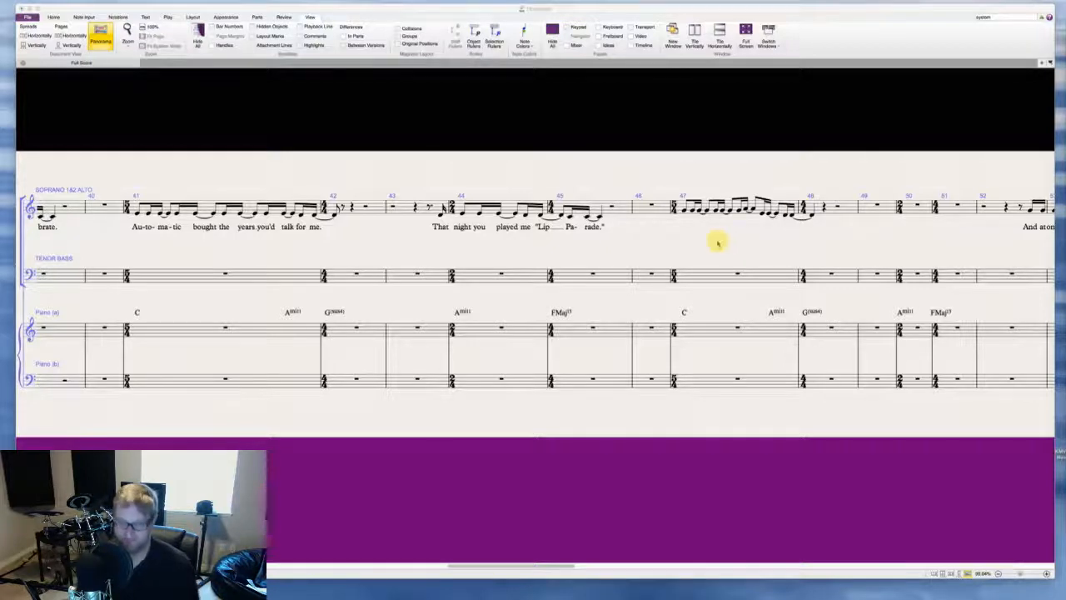
click(683, 210)
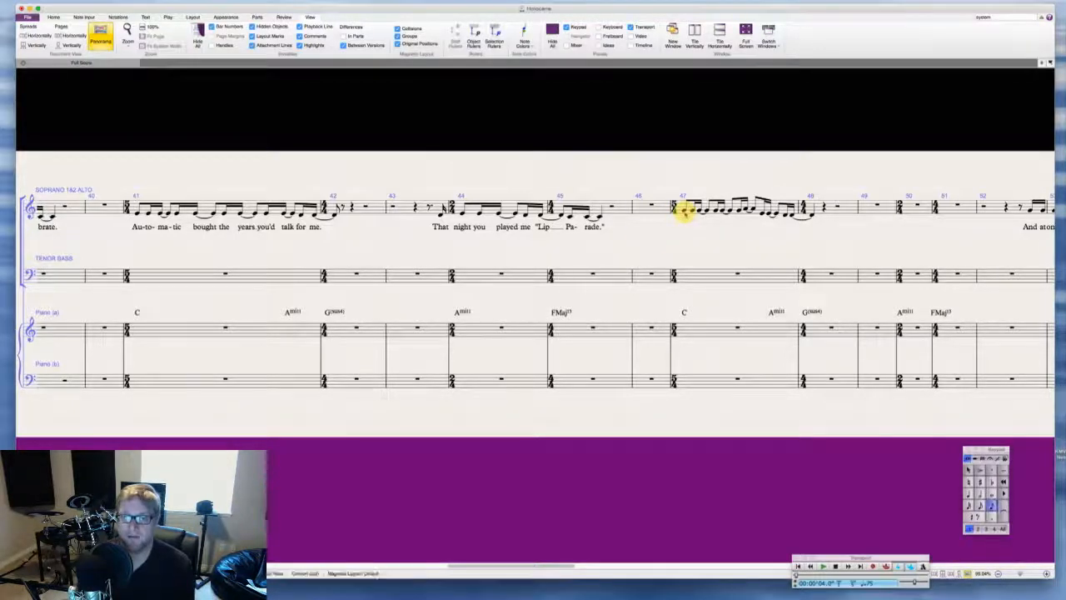
key(Right)
key(shift+3)
key(Right)
key(shift+3)
key(Right)
key(shift+3)
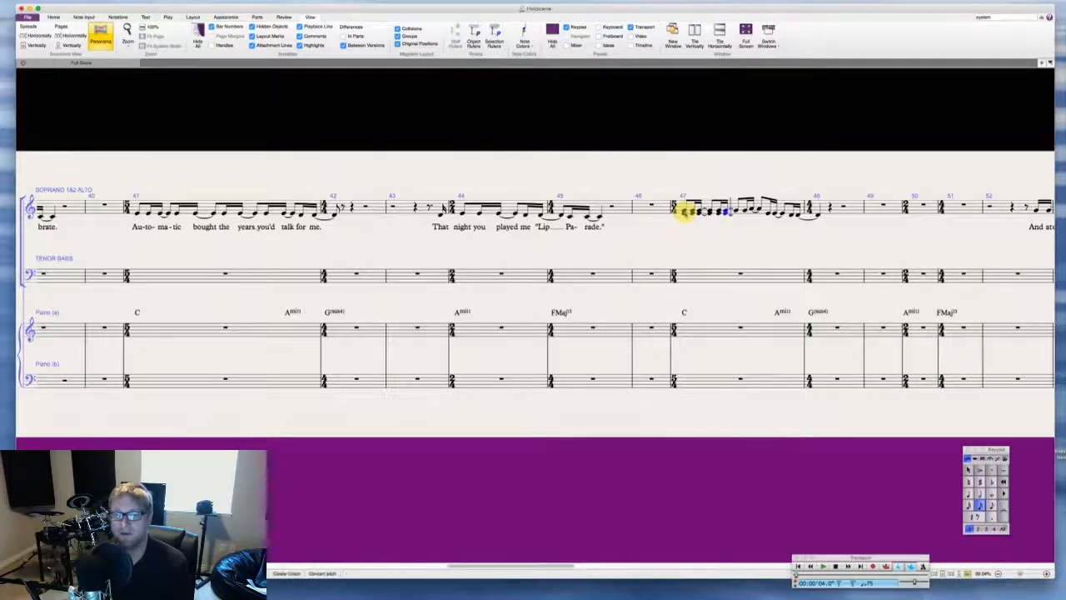
key(Right)
key(shift+3)
key(Right)
key(shift+3)
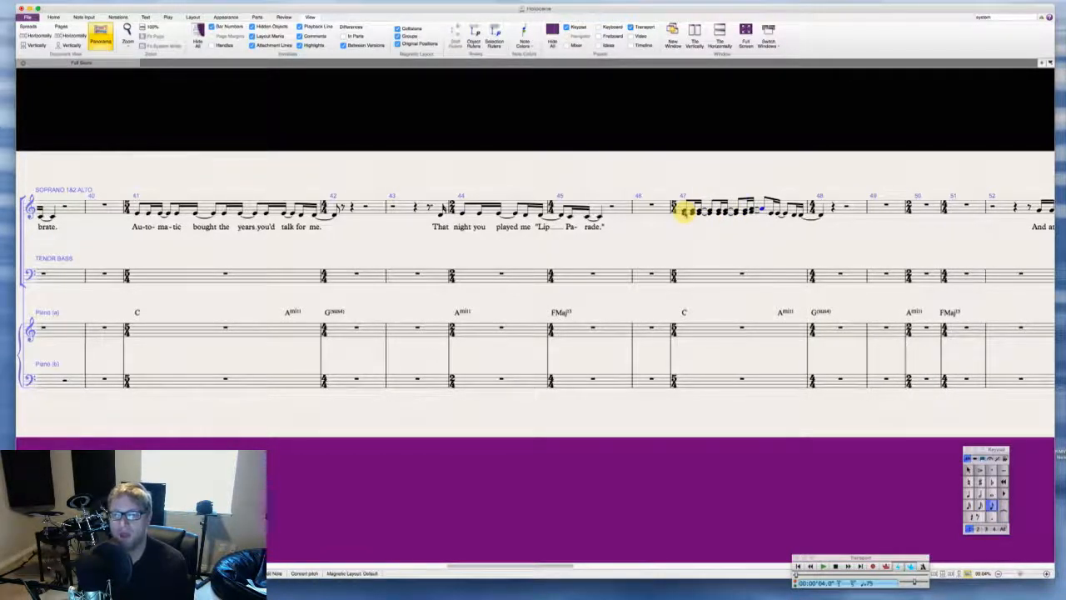
key(shift+3)
key(Right)
key(shift+3)
key(Right)
key(shift+3)
key(Right)
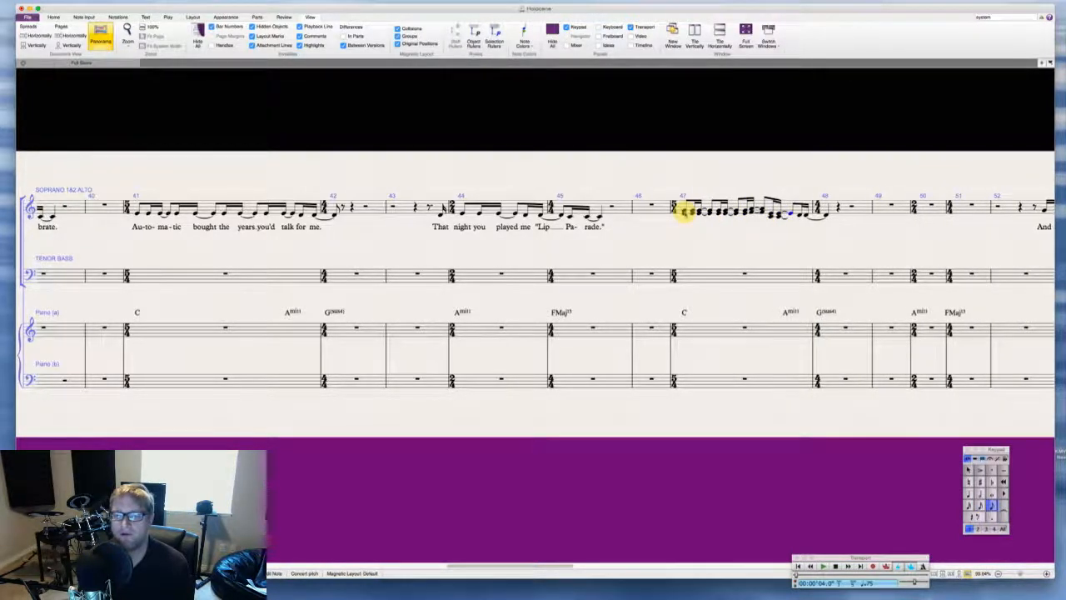
key(shift+3)
key(Right)
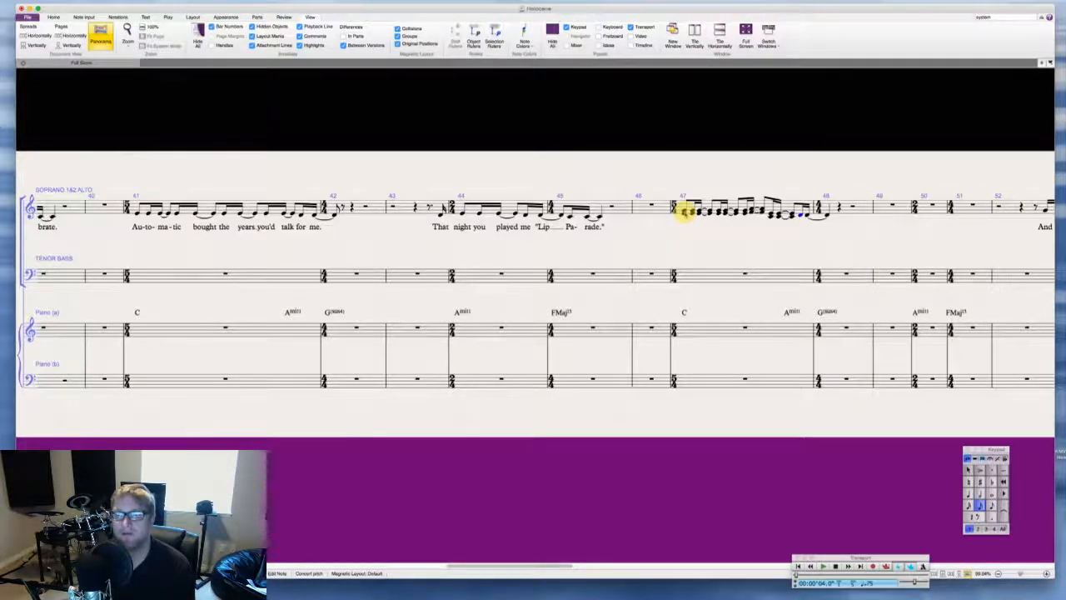
Step: Add a harmony note a second below the last melody notes of bar 47 and the tied note in bar 48
key(shift+2)
key(Right)
key(shift+2)
key(Right)
key(shift+2)
key(Right)
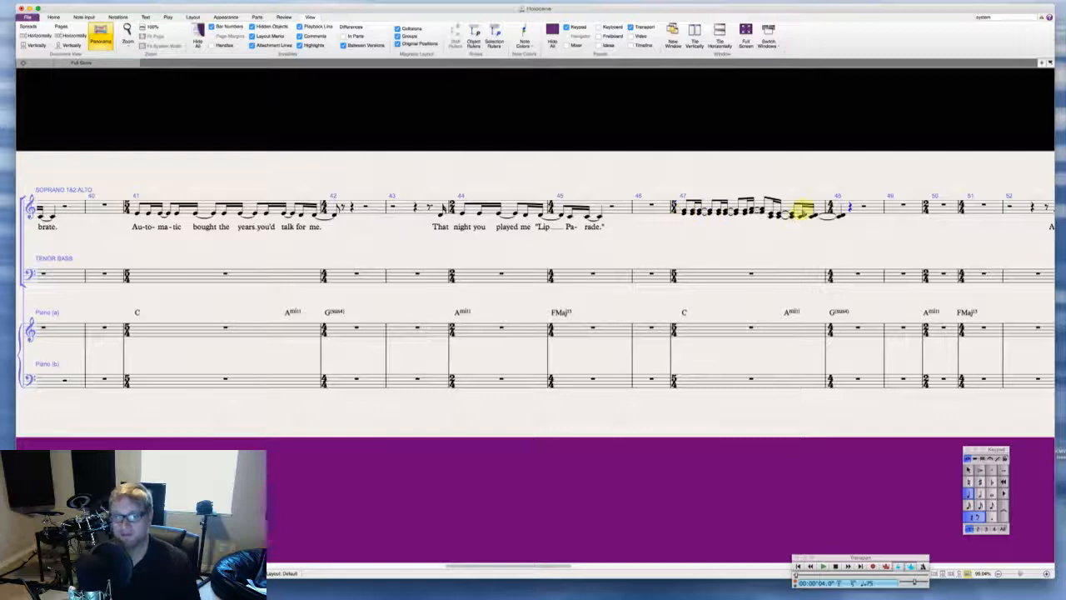
Step: Enter the lyrics "Not the nee-dle, not the thread," under the Soprano/Alto melody from the first note of bar 47
click(684, 209)
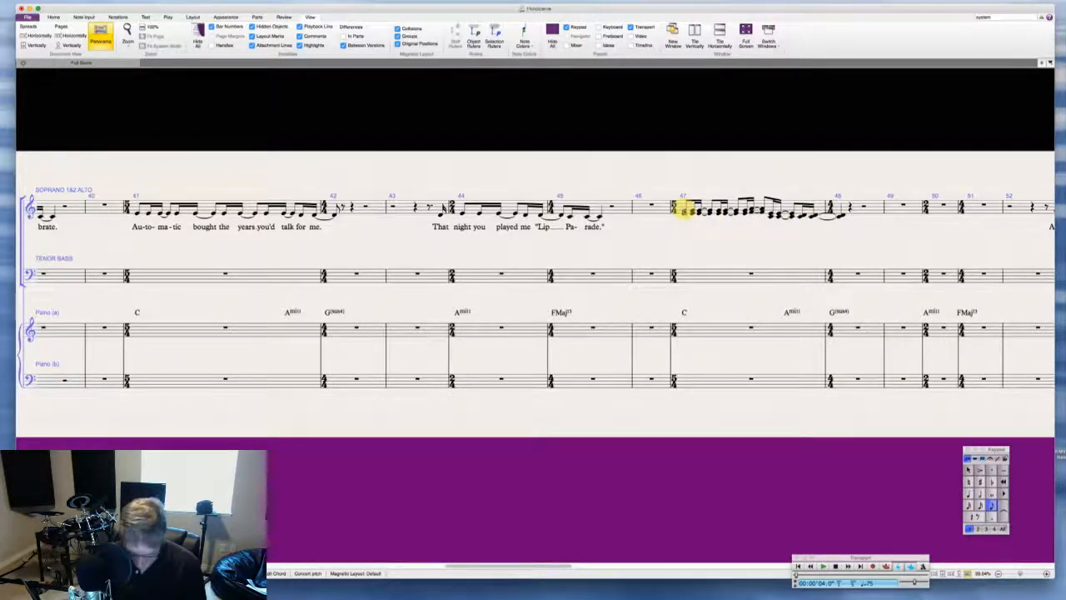
key(super+l)
text(Not)
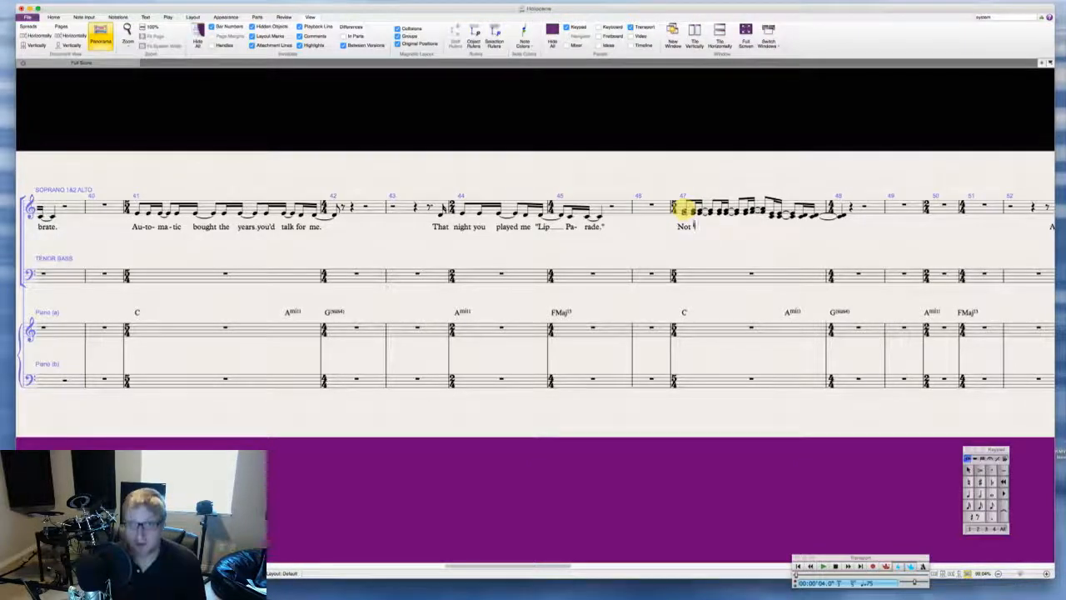
text( the nee)
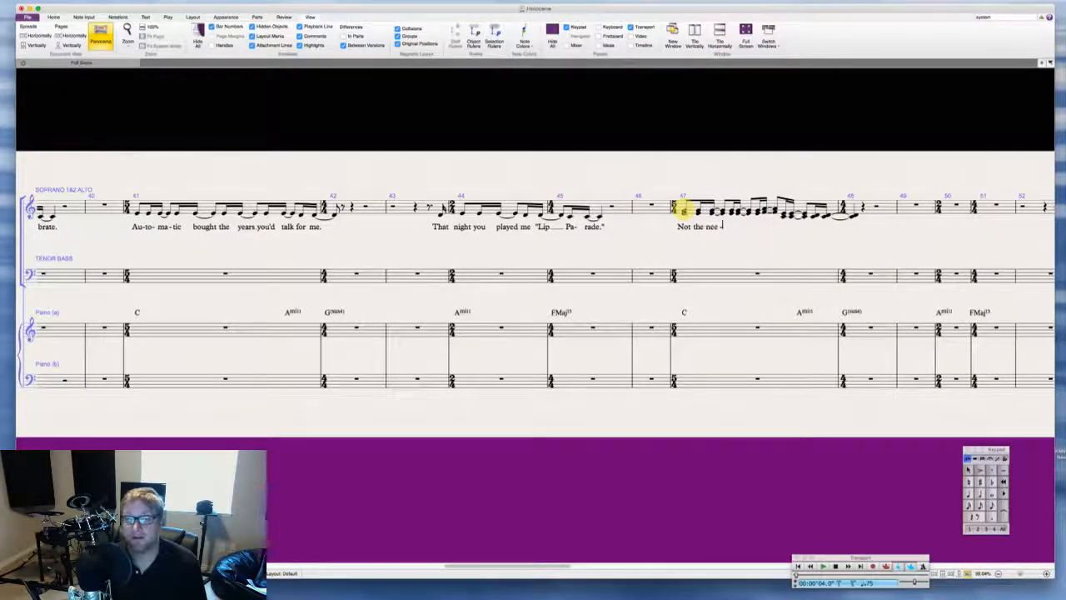
text(-dle, no)
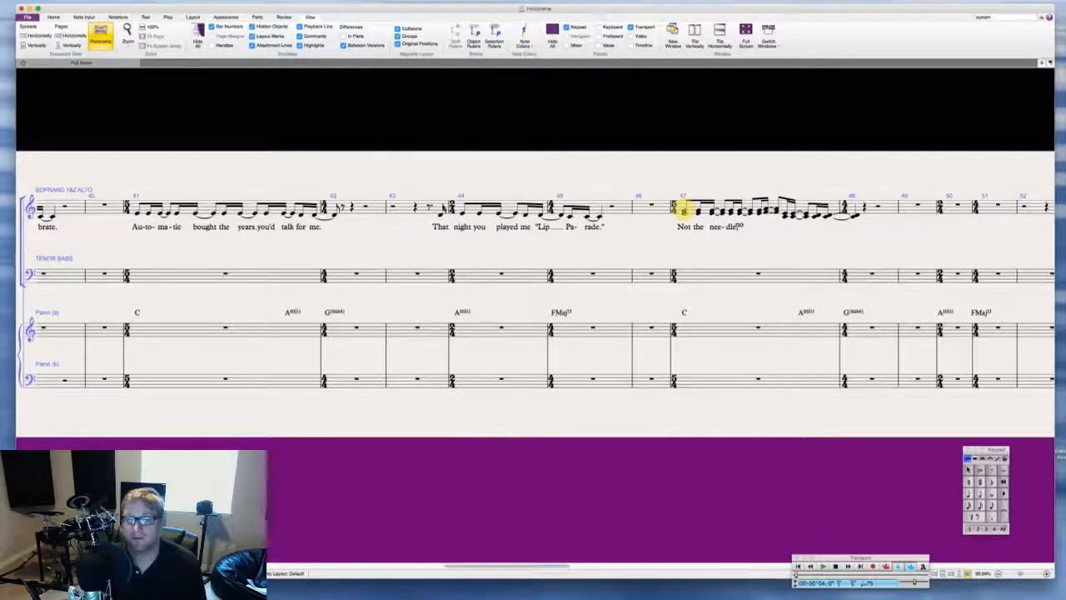
text(t the thread)
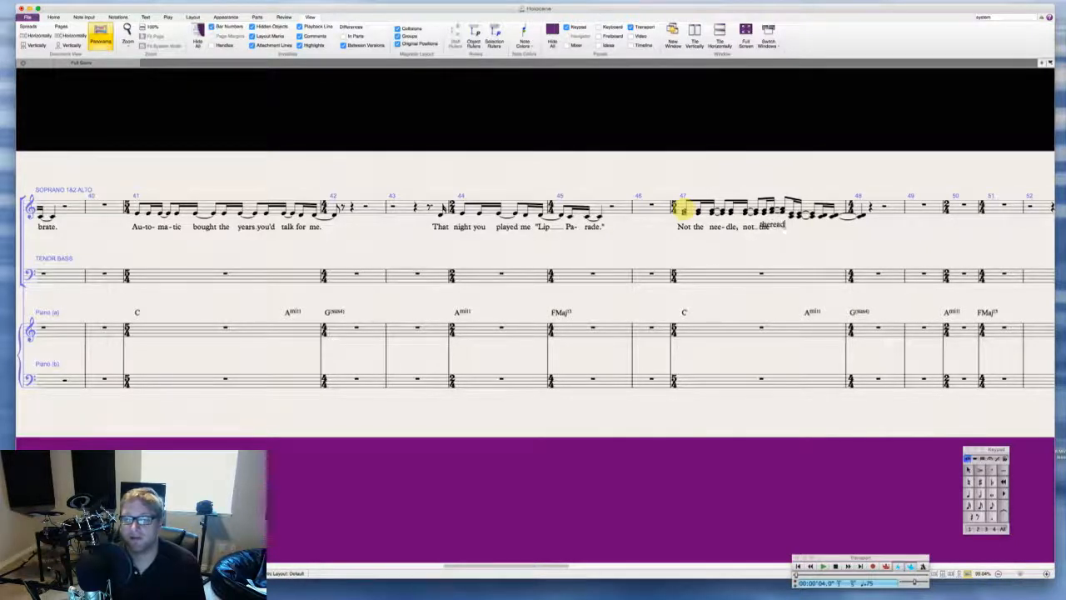
text(,)
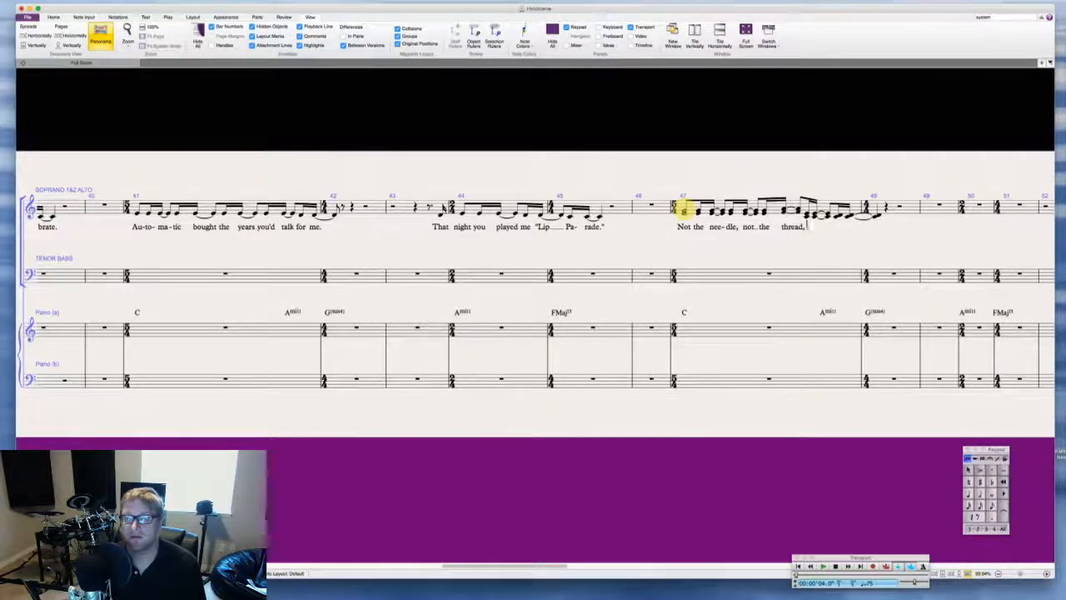
Step: Complete the bar 47 lyric line with "the lost de-cree.", extending "lost" over its tied note
text( the lost  d)
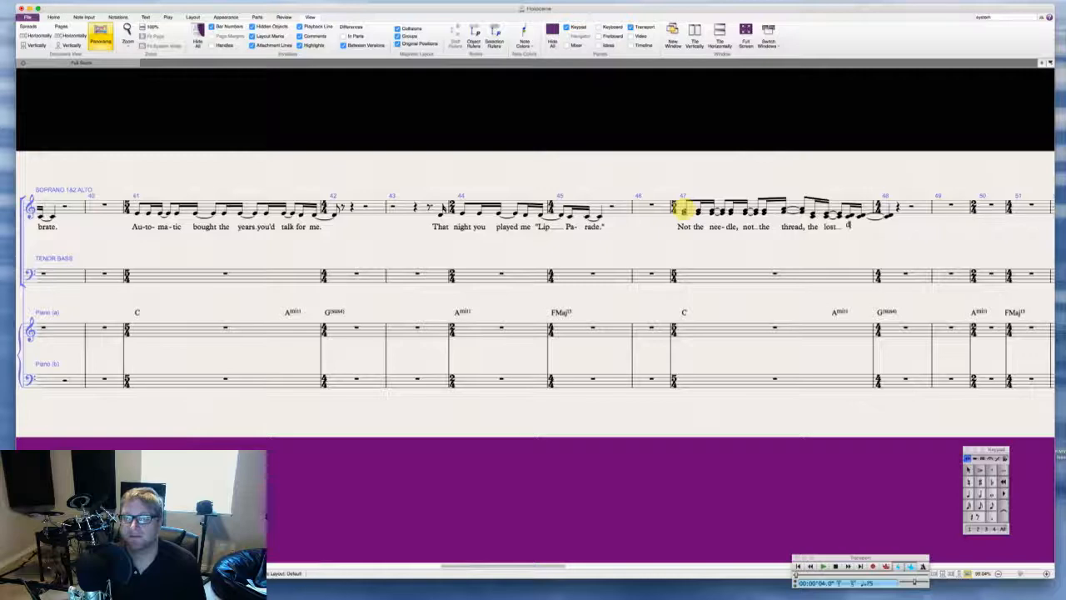
text(e-cree)
text(.)
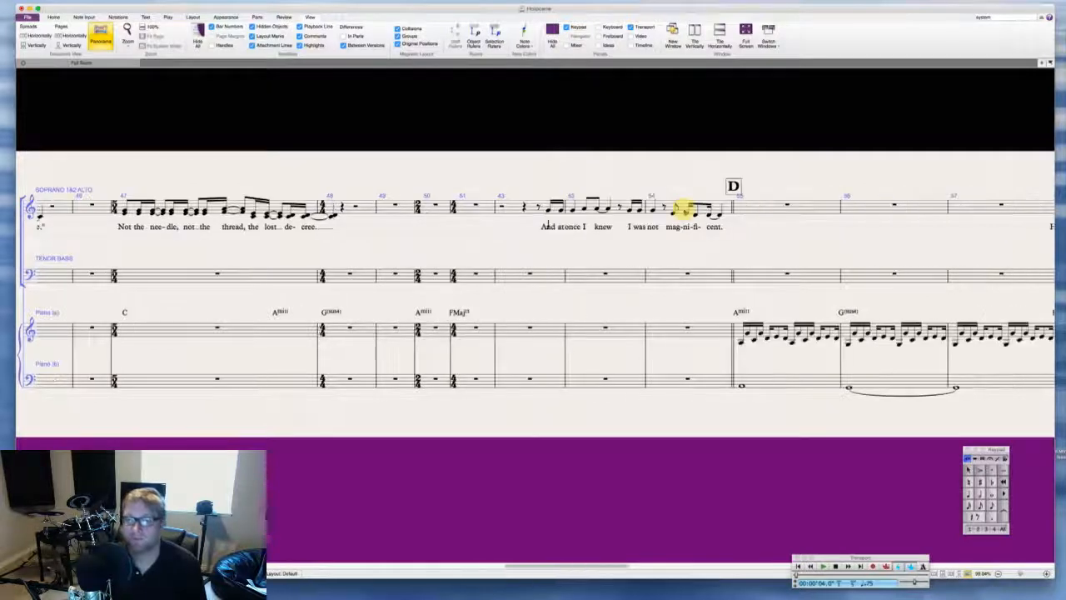
key(Escape)
key(Escape)
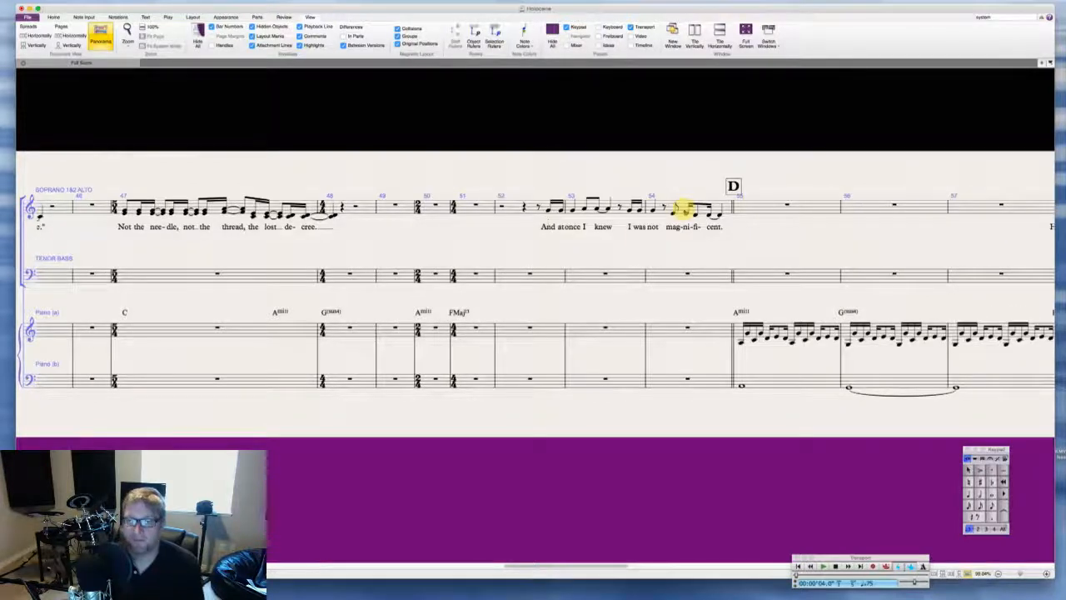
Step: Enter short notes on E at the start of bar 50 in the Soprano/Alto staff, and switch to the reference
scroll(630, 234, left, 5)
scroll(630, 234, left, 2)
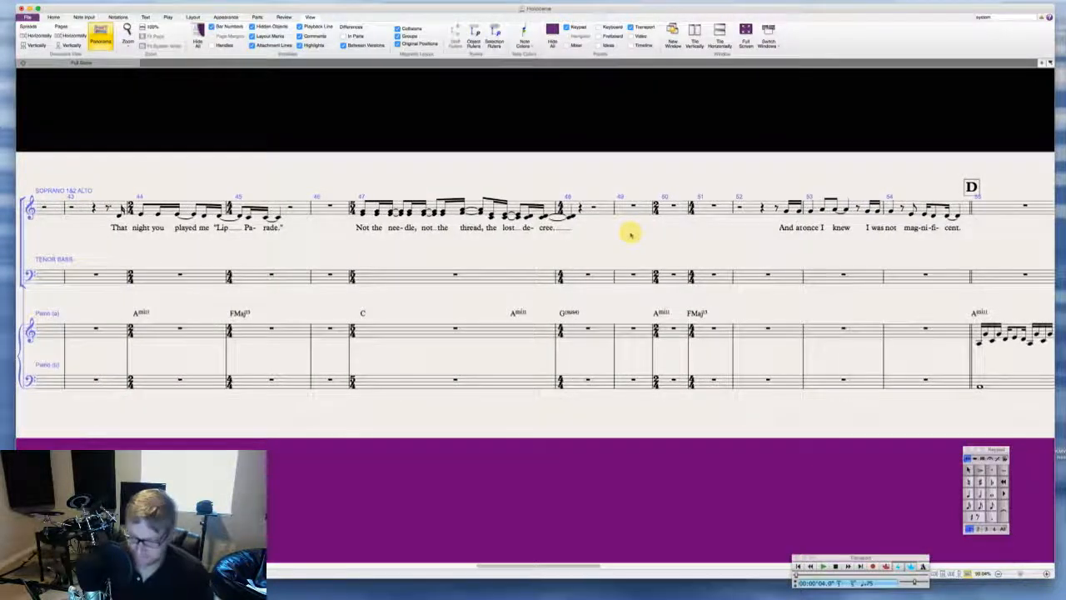
scroll(631, 234, right, 2)
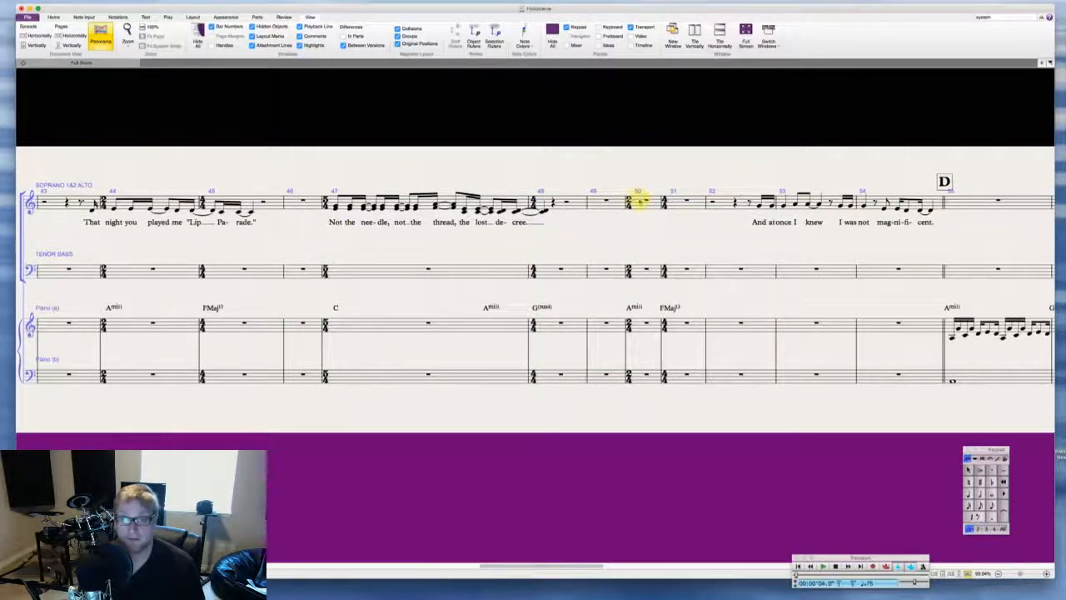
click(637, 202)
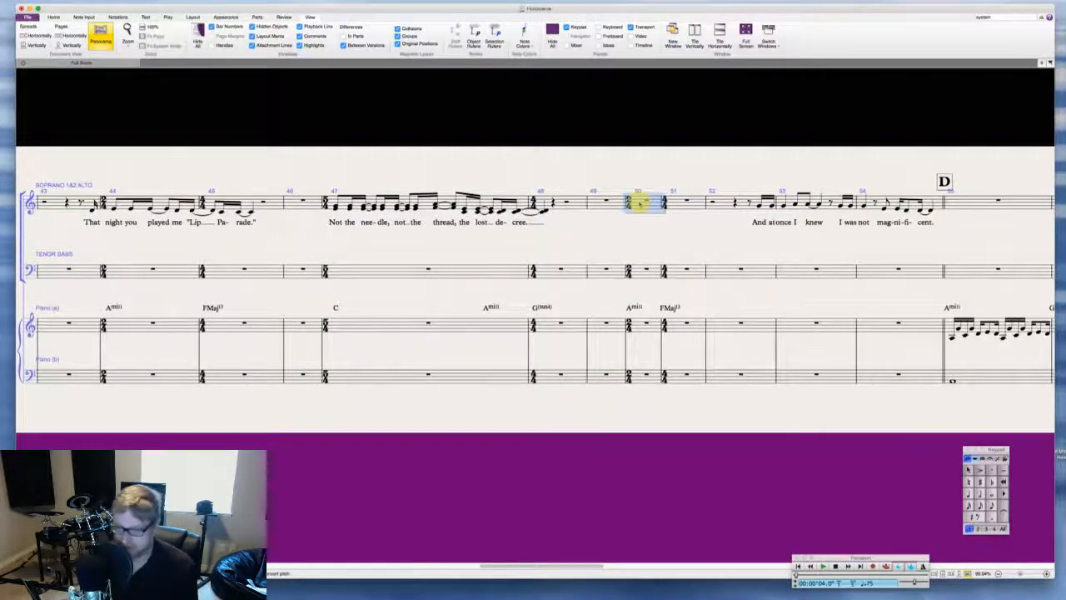
key(n)
key(e)
key(KP_2)
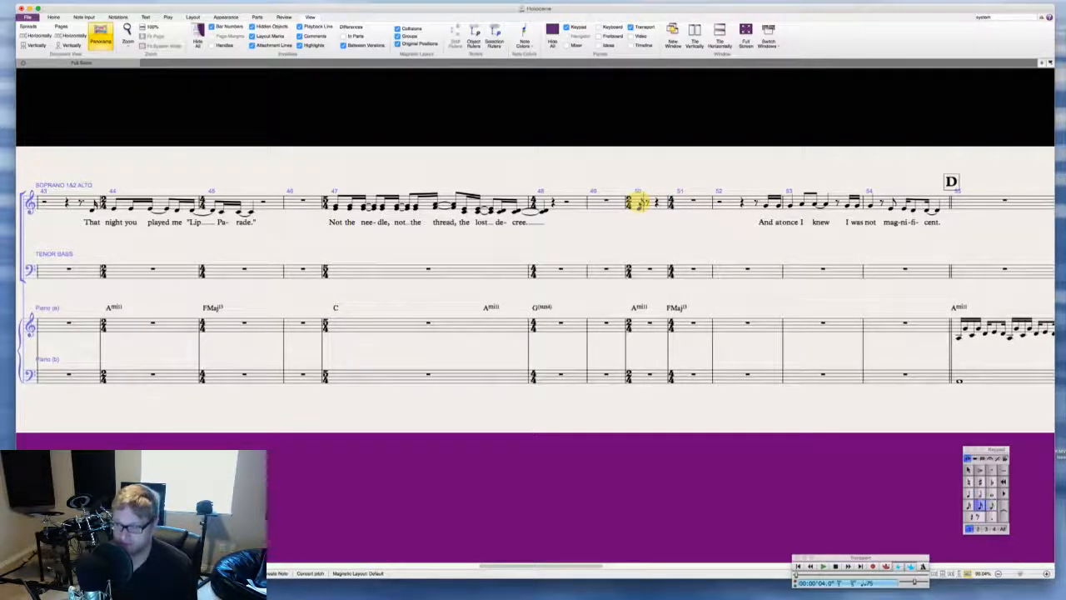
key(e)
key(e)
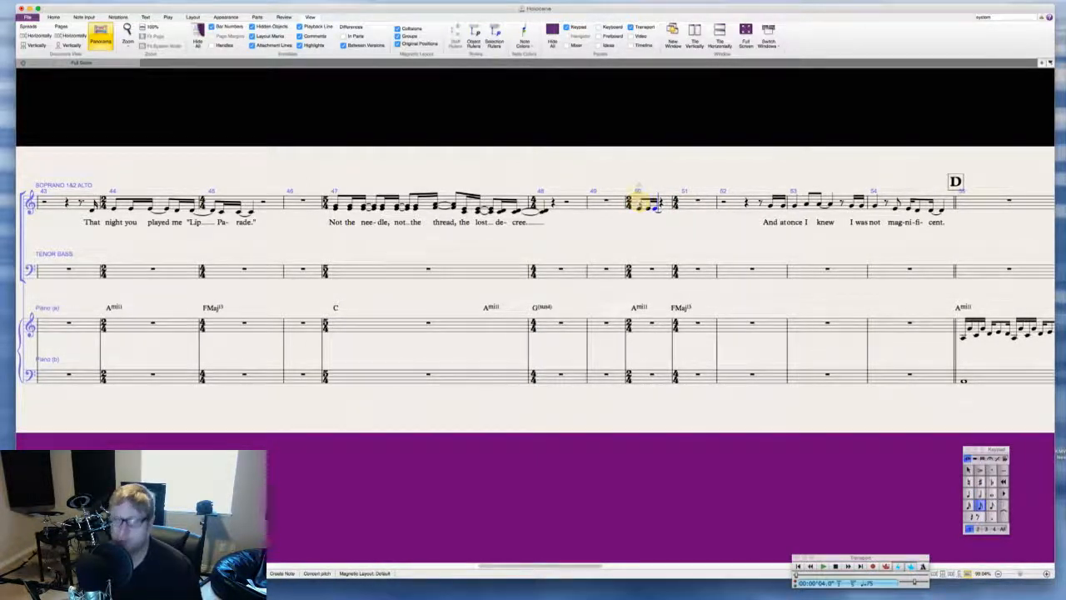
key(Escape)
key(super+Tab)
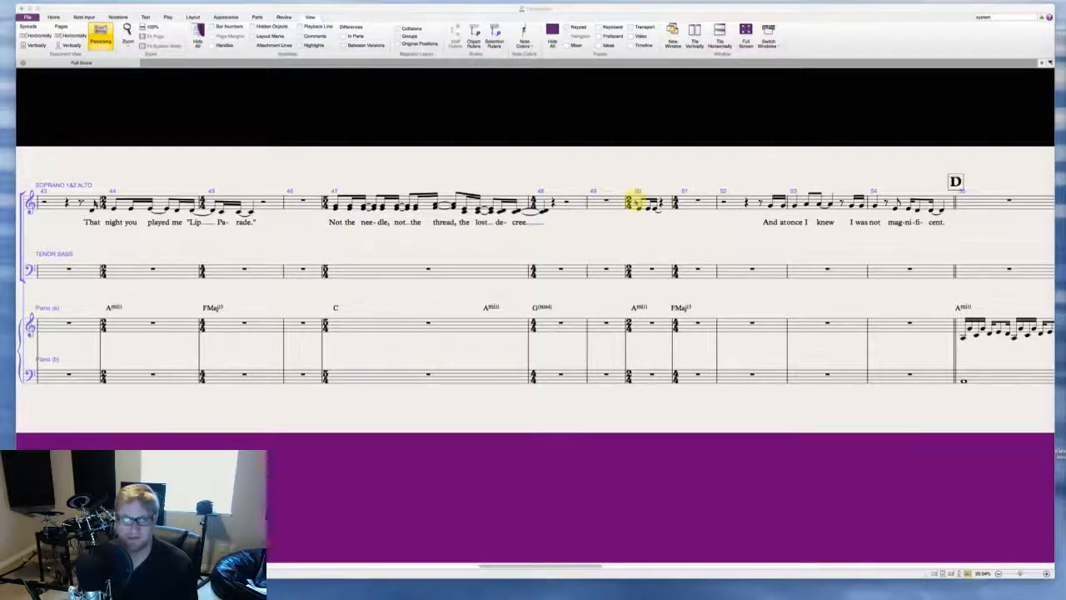
Step: Fill Soprano/Alto bar 49 with half, quarter and eighth rests followed by the short pickup notes D and E
scroll(654, 255, left, 4)
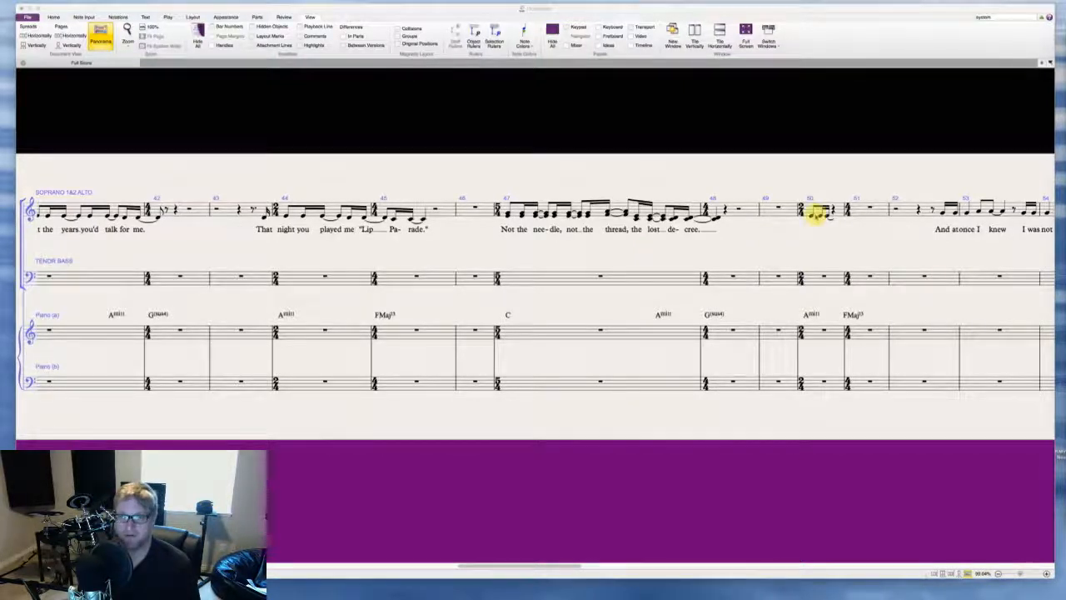
click(814, 214)
click(788, 210)
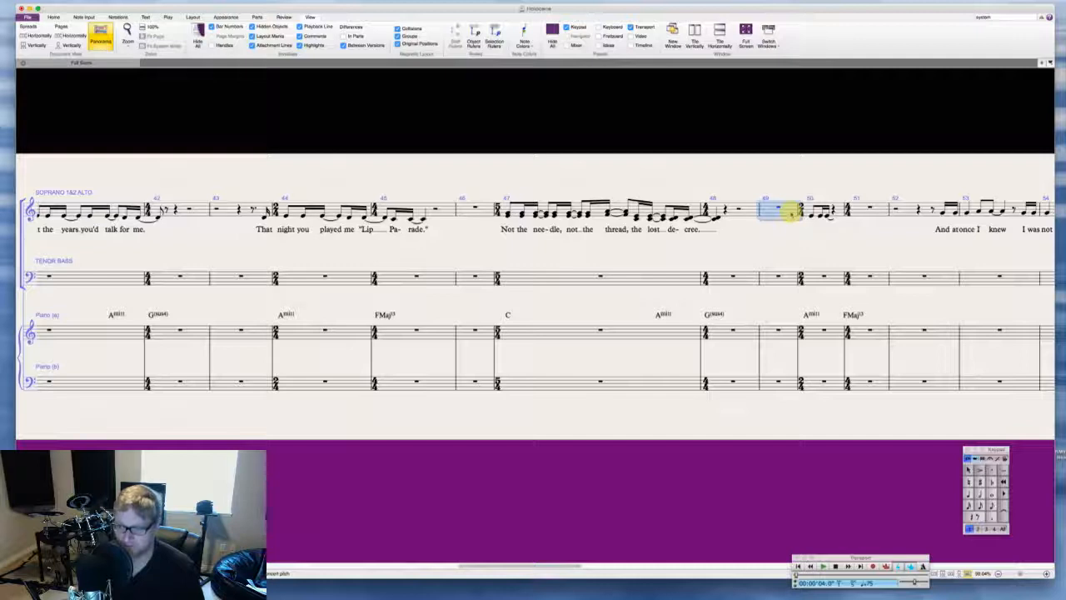
key(5)
click(791, 214)
key(4)
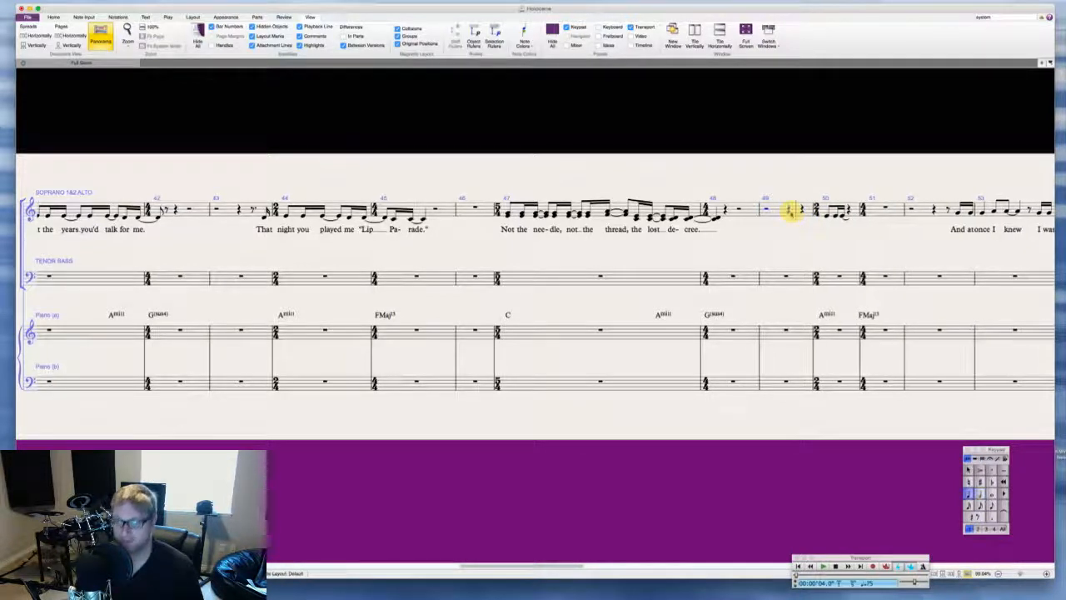
key(3)
key(2)
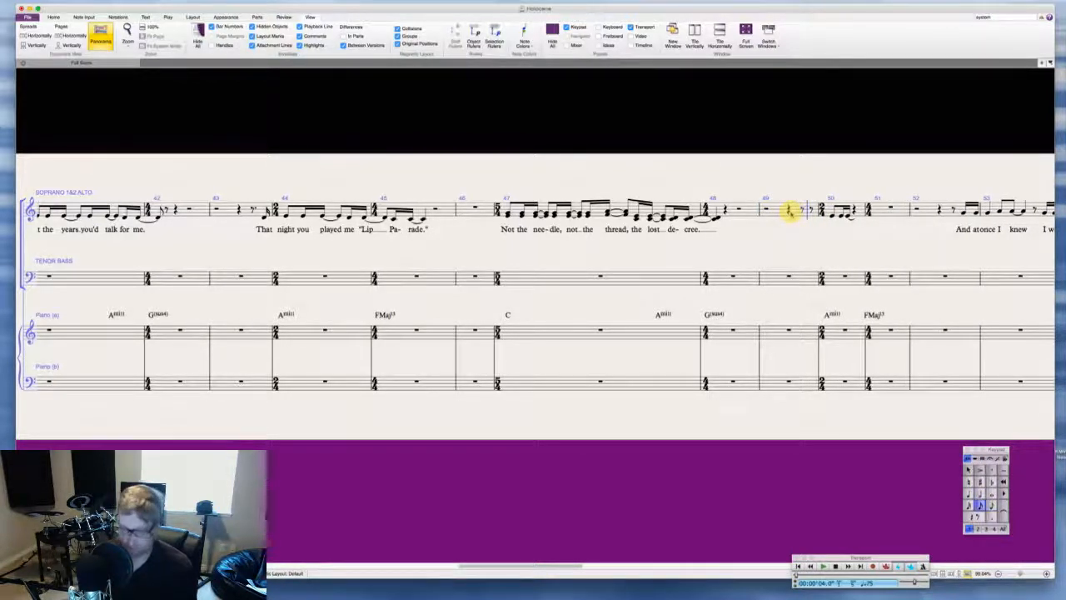
key(d)
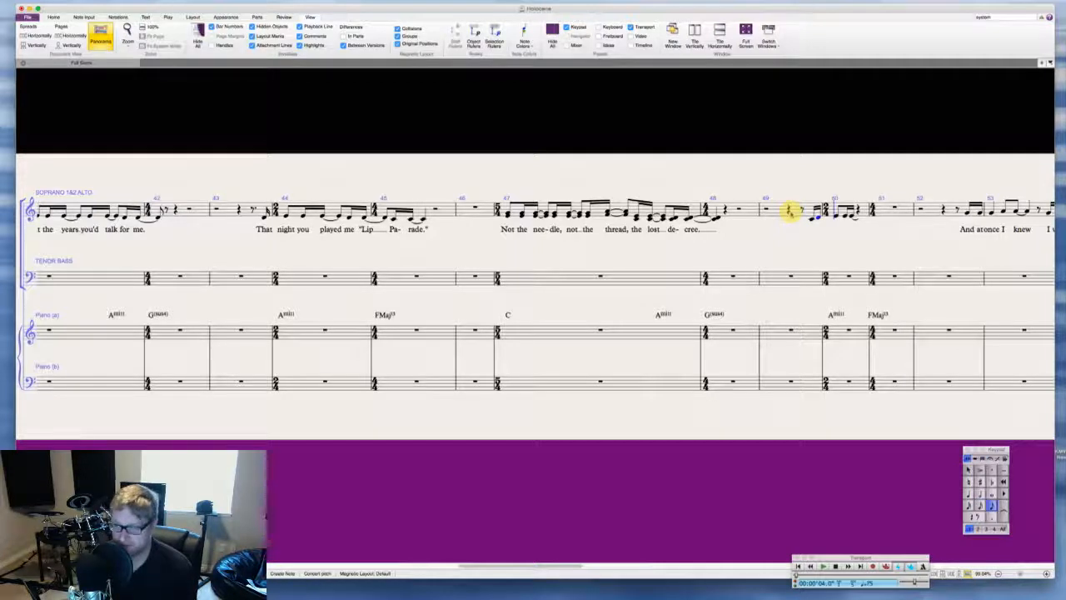
key(e)
Step: Enter the bar 50 melody as short repeated E notes, tying the last one into bar 51
key(2)
key(e)
key(e)
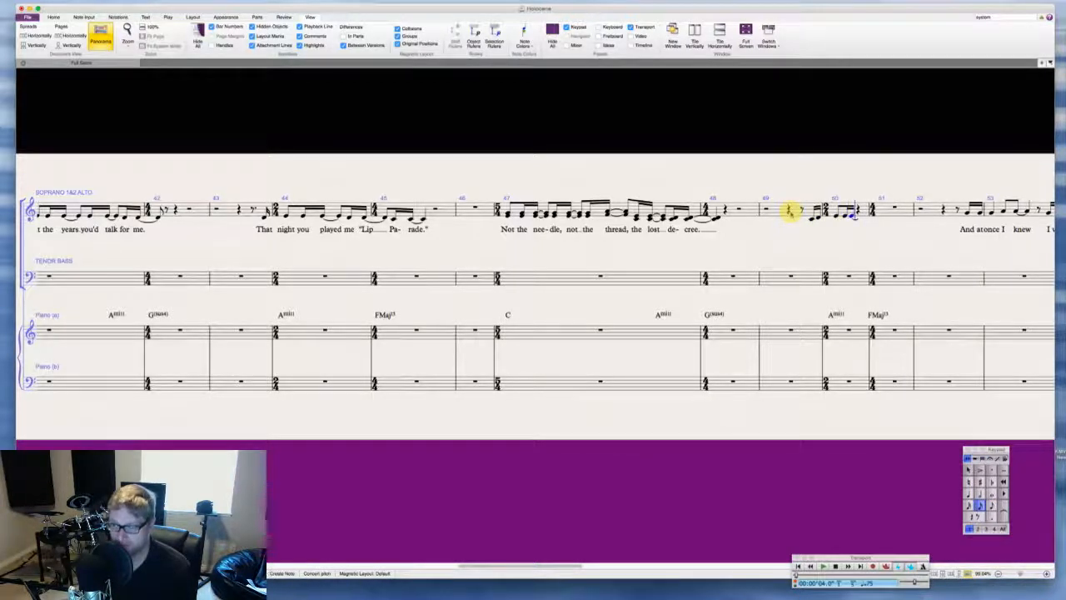
key(e)
key(Left)
key(3)
key(e)
key(2)
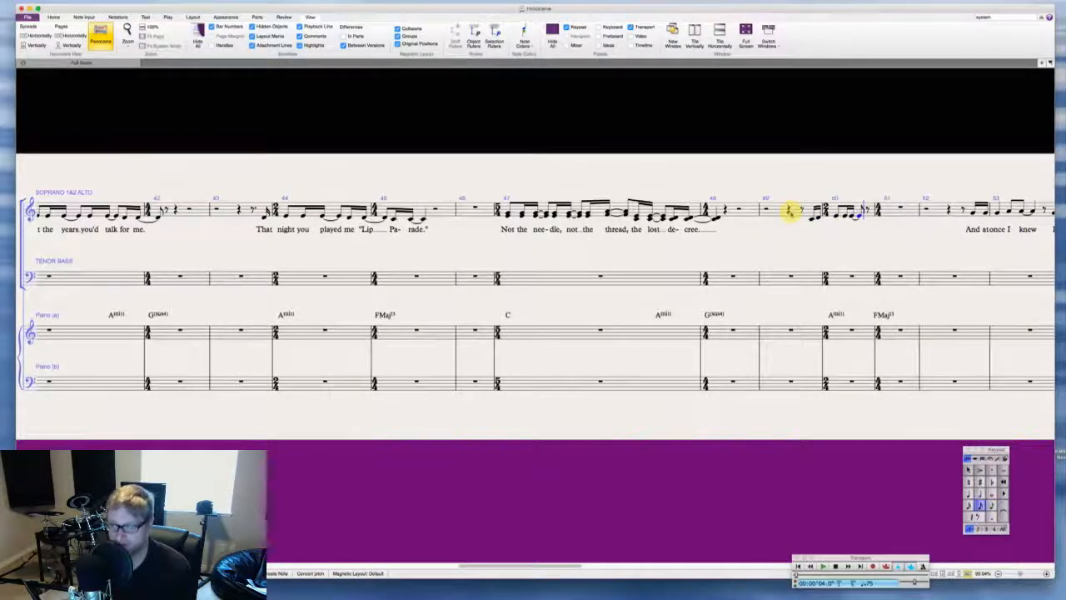
key(e)
key(e)
key(Return)
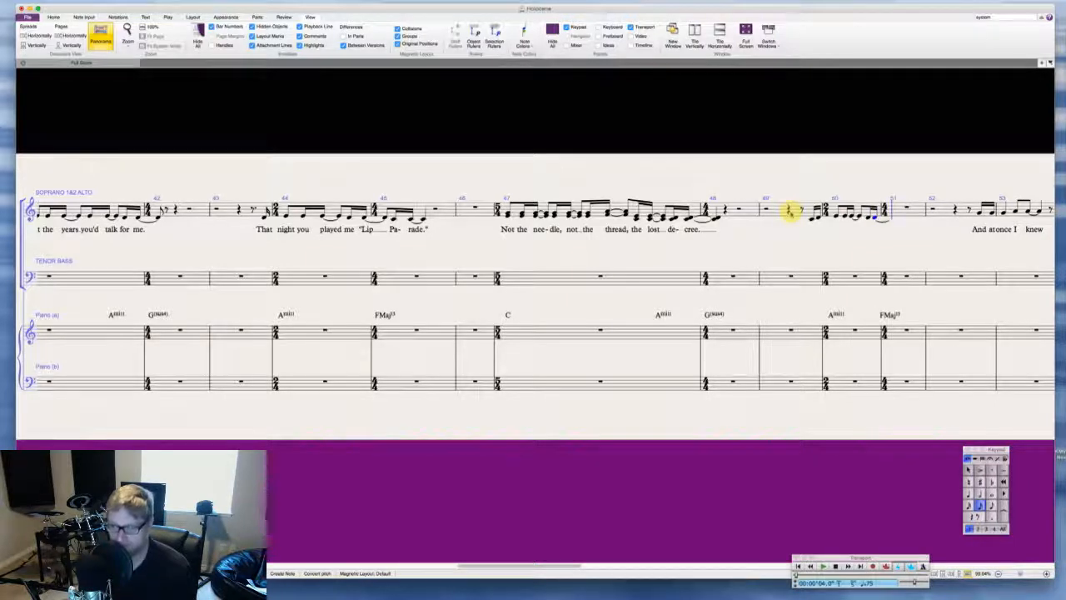
Step: Enter the bar 51 melody descending E, D, C, with the C tied to a closing eighth note
key(3)
key(e)
key(2)
key(d)
key(c)
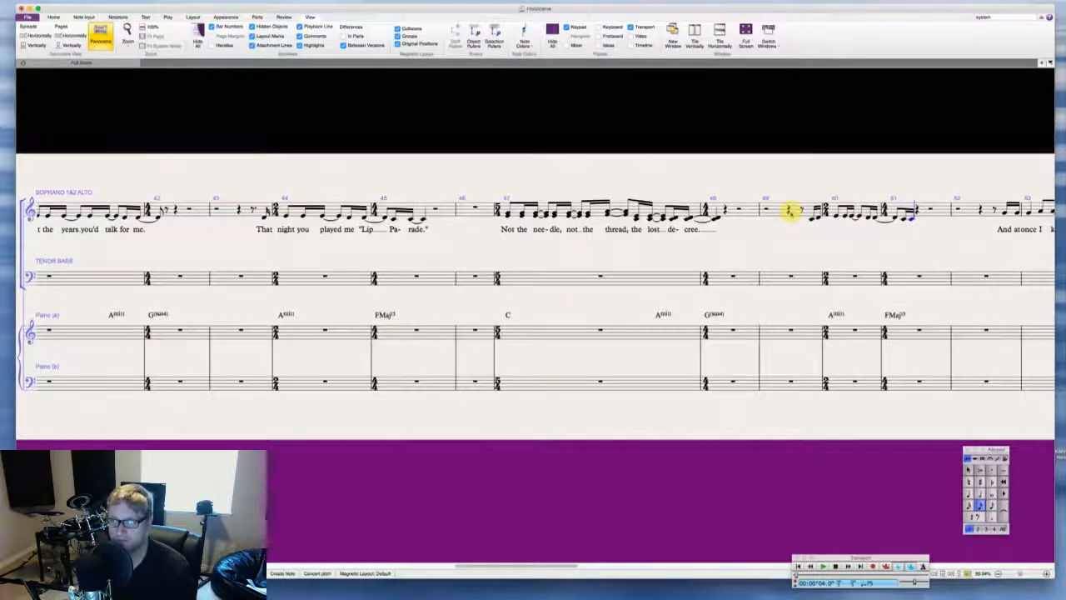
key(Return)
key(3)
key(c)
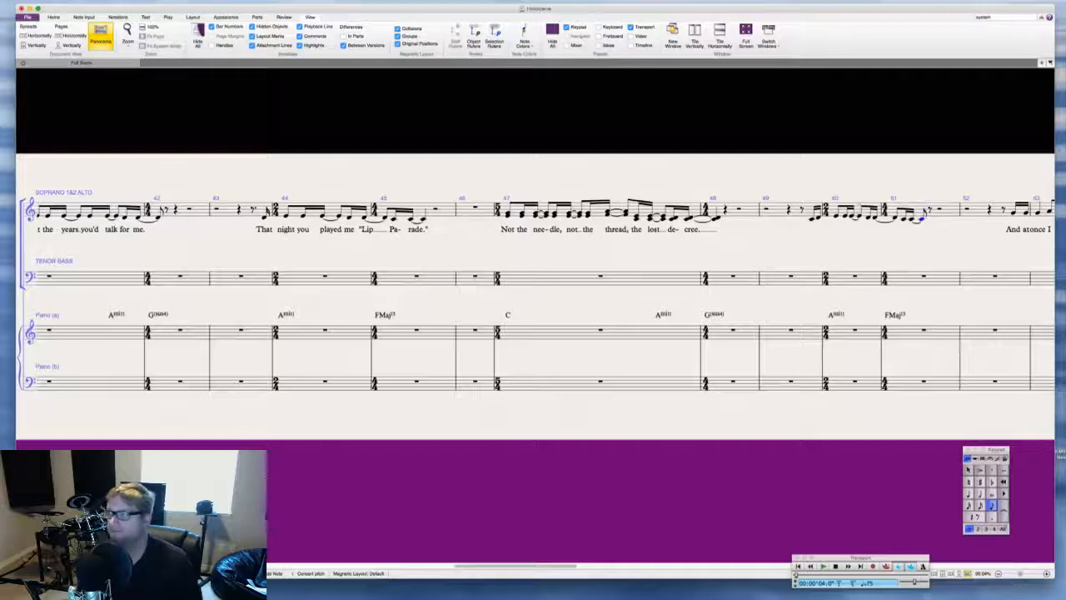
Step: Check the reference and correct the rhythm and ties of the E notes at the end of bar 50
key(super+Tab)
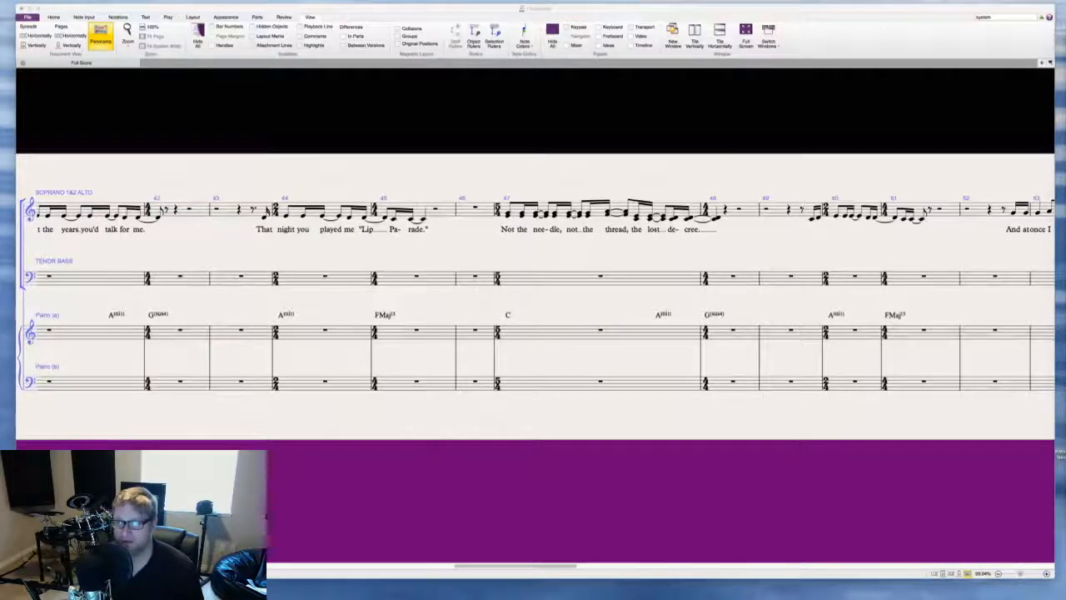
click(864, 214)
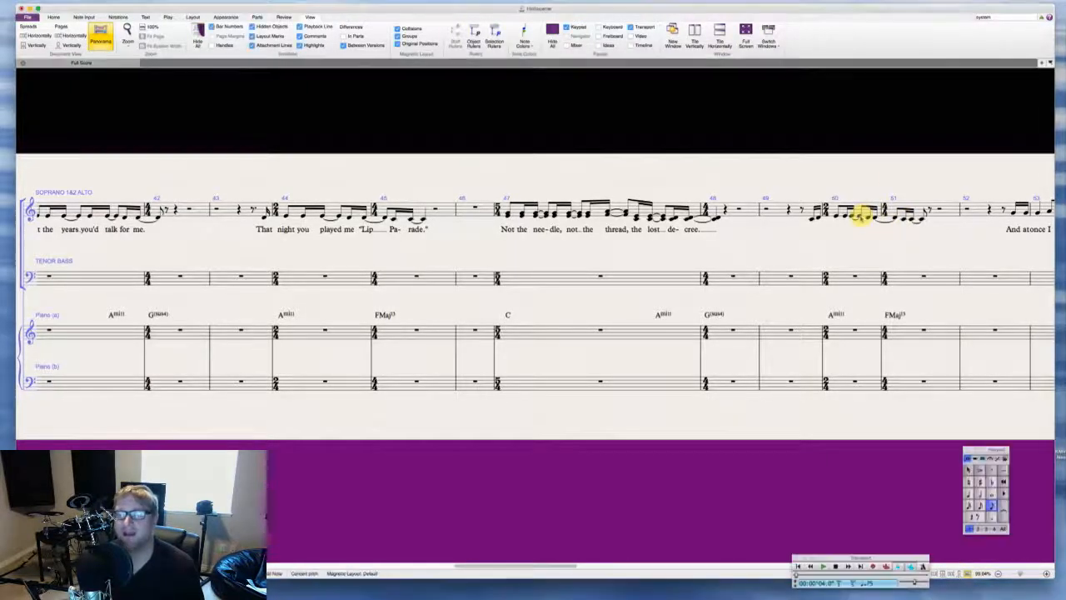
key(KP_Enter)
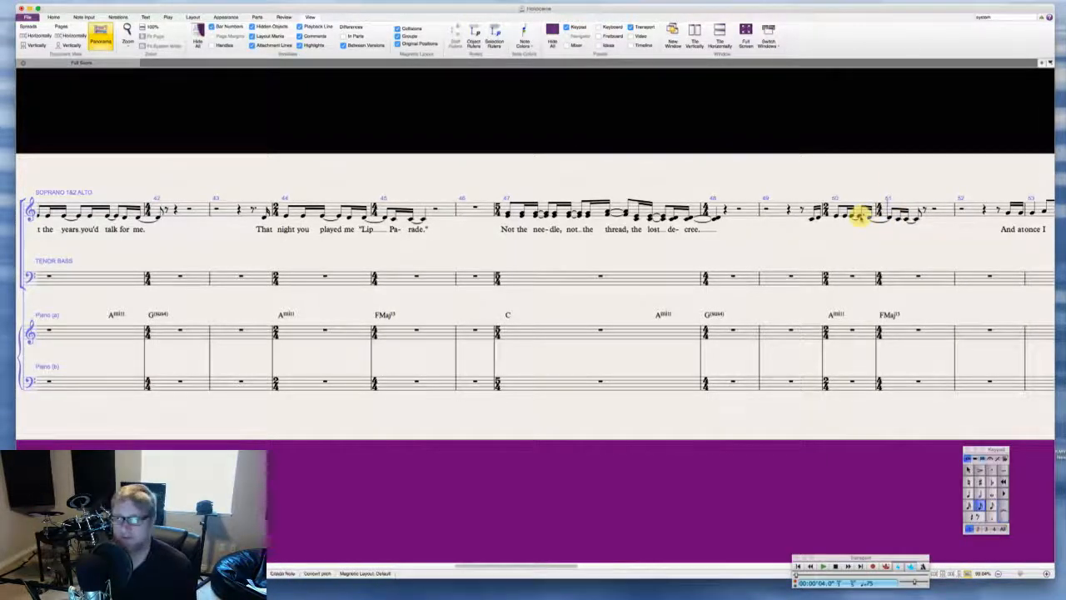
key(Right)
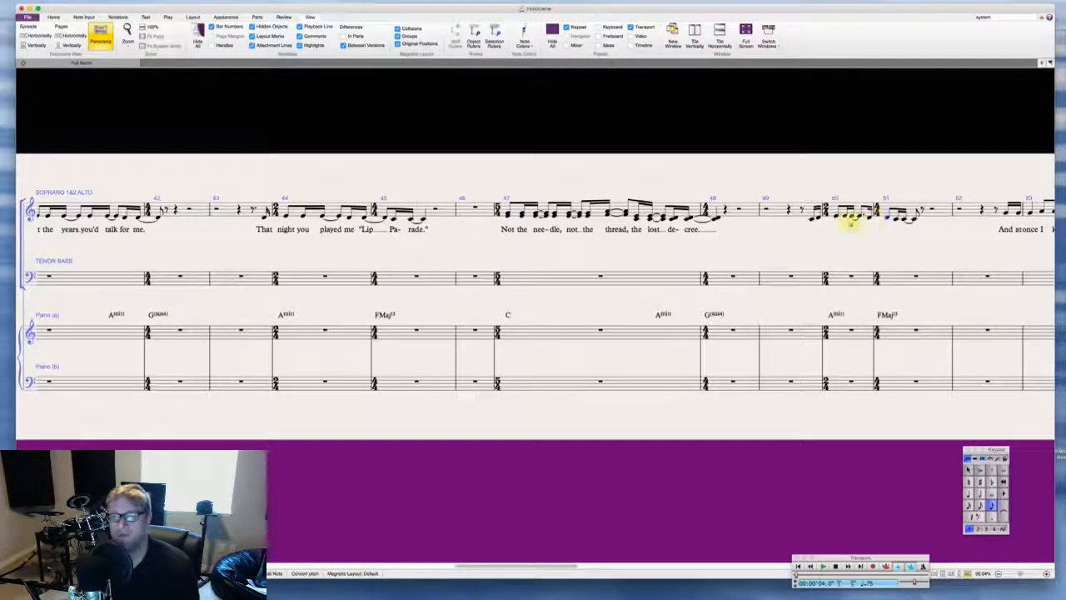
key(Escape)
Step: Add a harmony note a third below each melody note in bars 49 and 50
click(811, 219)
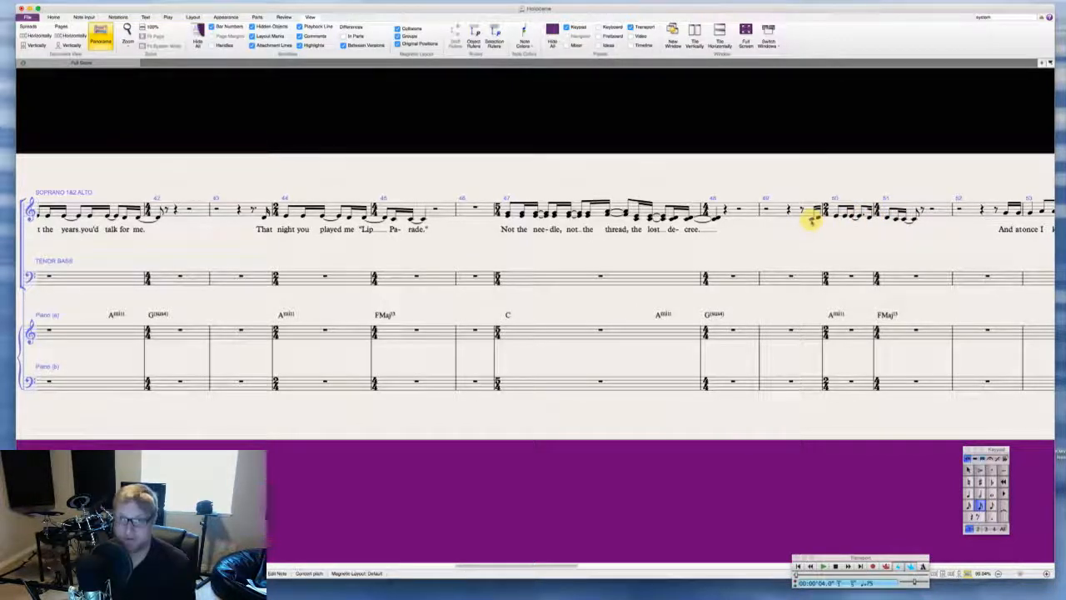
key(shift+3)
key(Right)
key(shift+3)
key(Right)
key(shift+3)
key(Right)
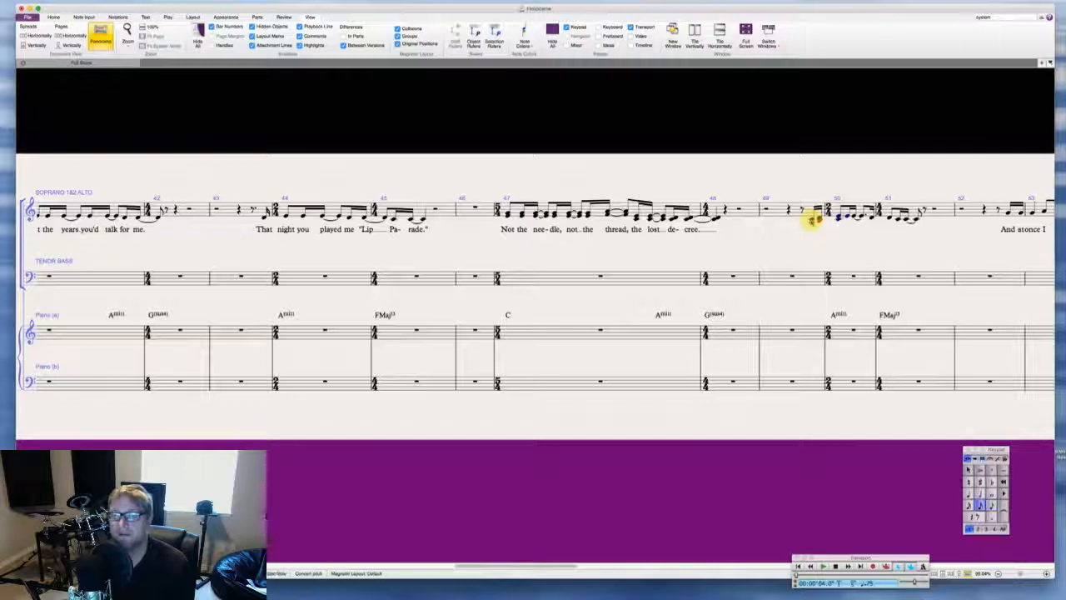
key(shift+3)
key(Right)
key(shift+3)
key(Right)
key(shift+3)
key(Right)
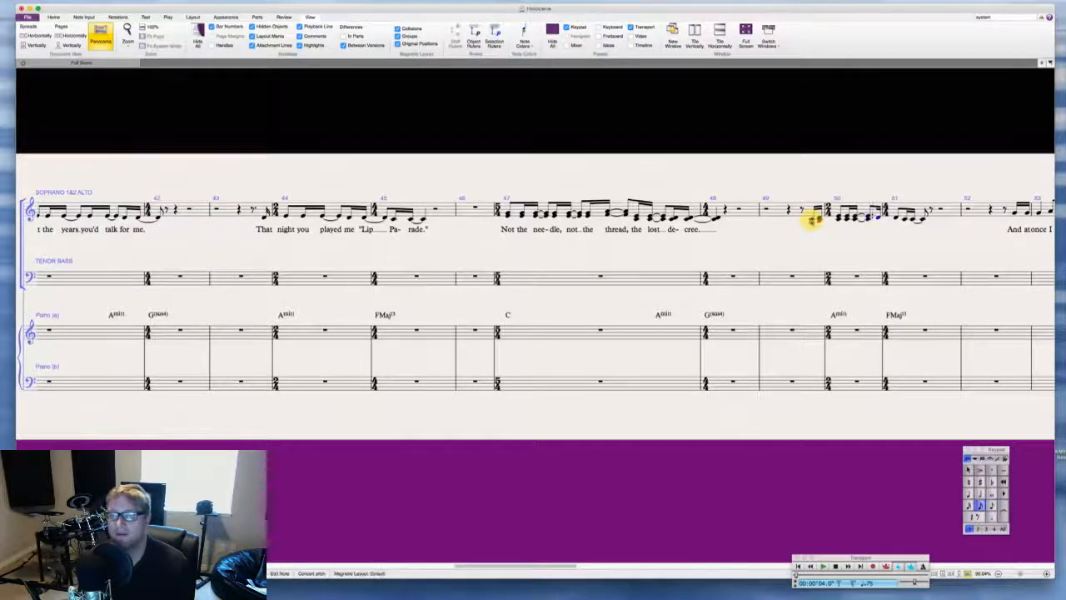
key(shift+3)
key(Right)
Step: Add a harmony note a third below each melody note in bar 51, including the tied closing note
key(shift+3)
key(Right)
key(shift+3)
key(Right)
key(shift+3)
key(Right)
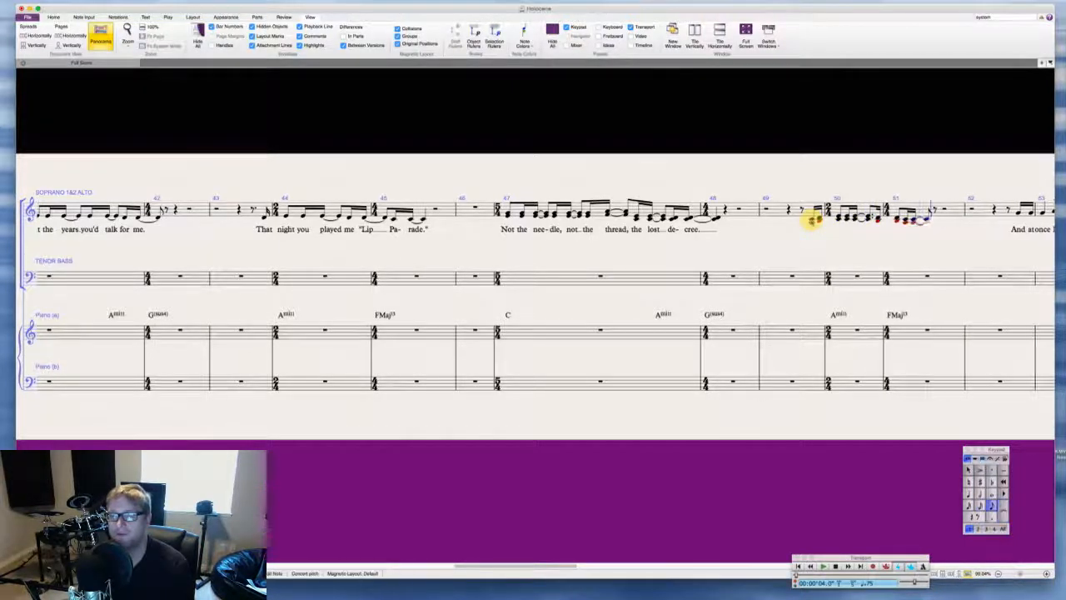
key(shift+3)
Step: Enter the lyrics "Say-in' no-thin' that's e-nough for me." under the Soprano/Alto notes from the end of bar 49 through bar 51
click(812, 222)
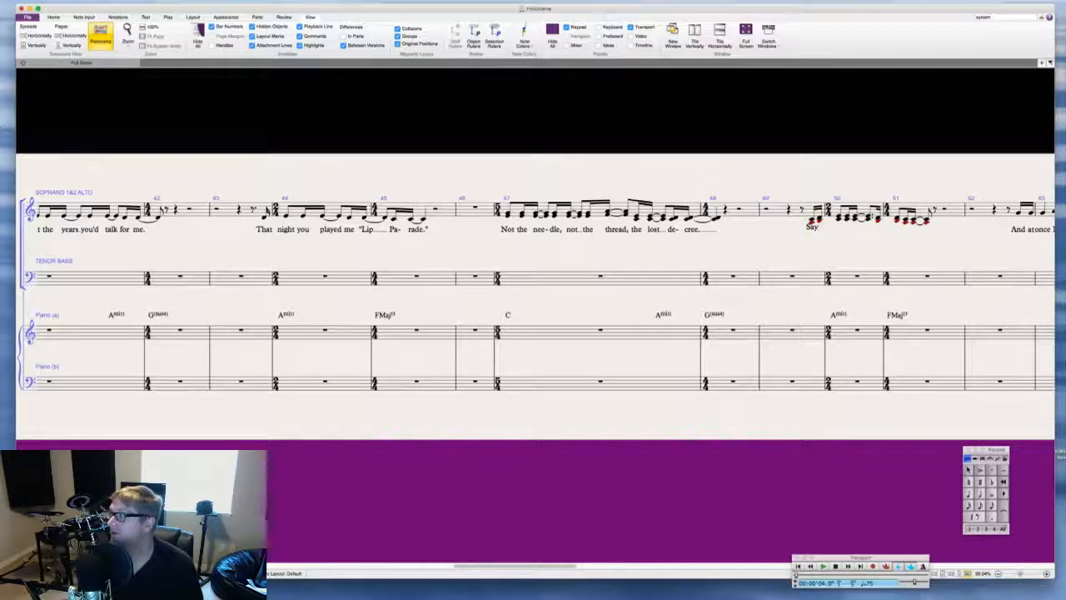
key(super+Tab)
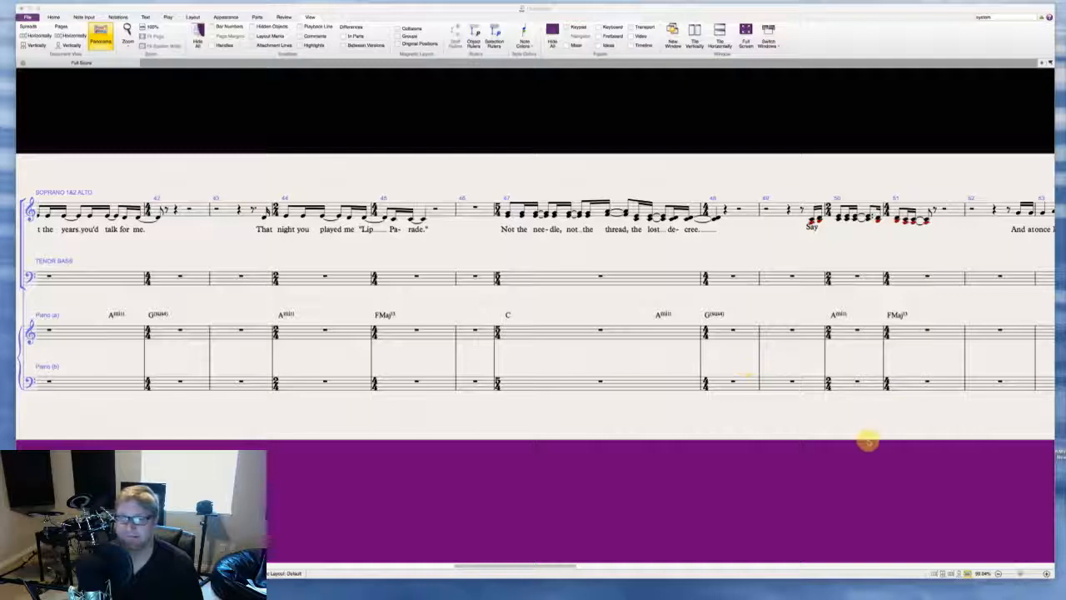
key(super+Tab)
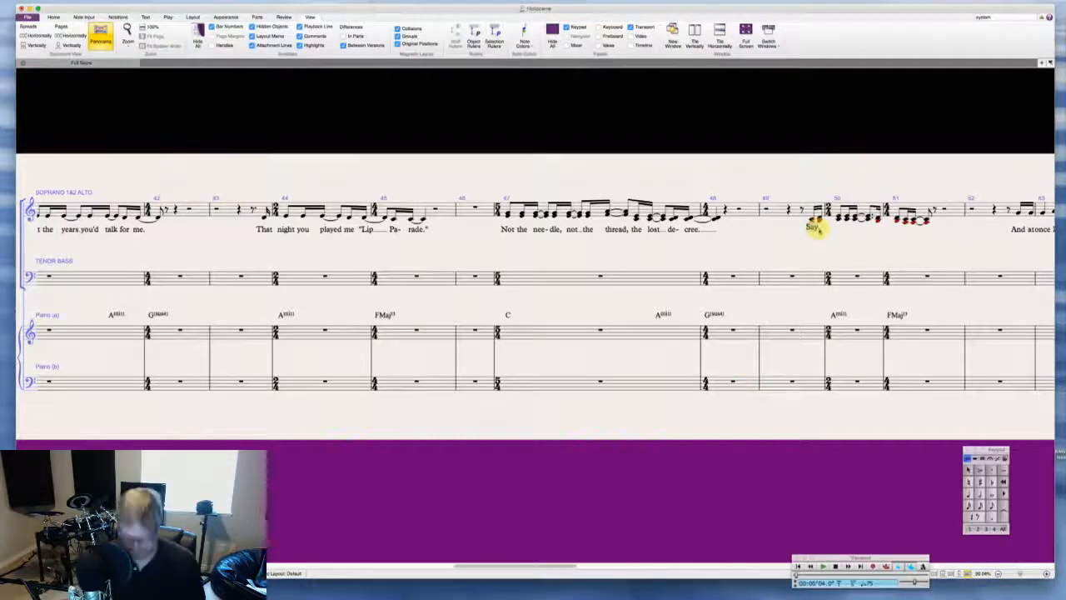
scroll(816, 229, right, 2)
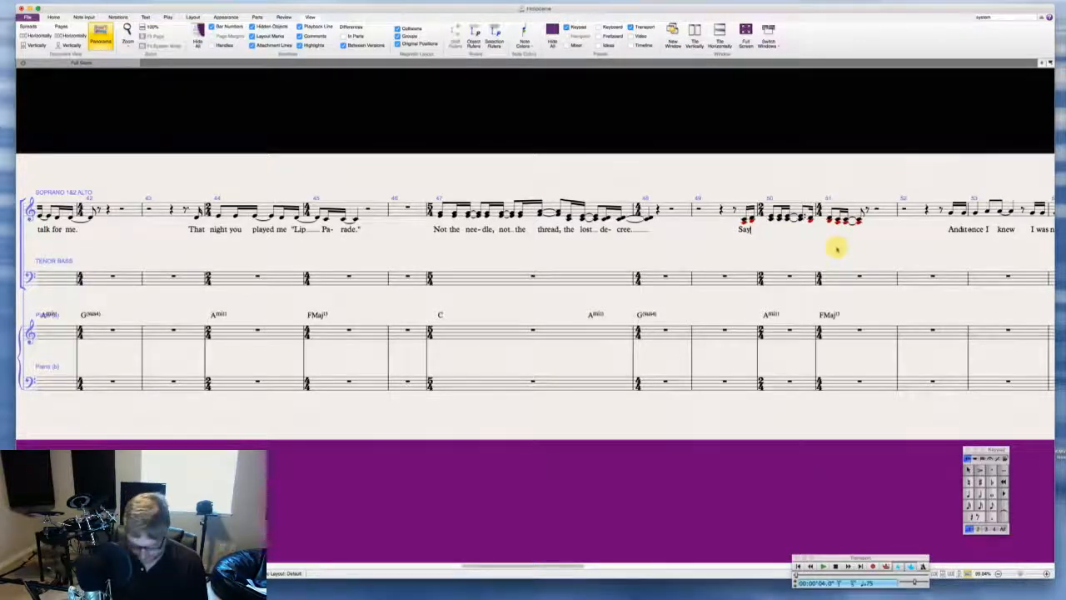
text(-in' no)
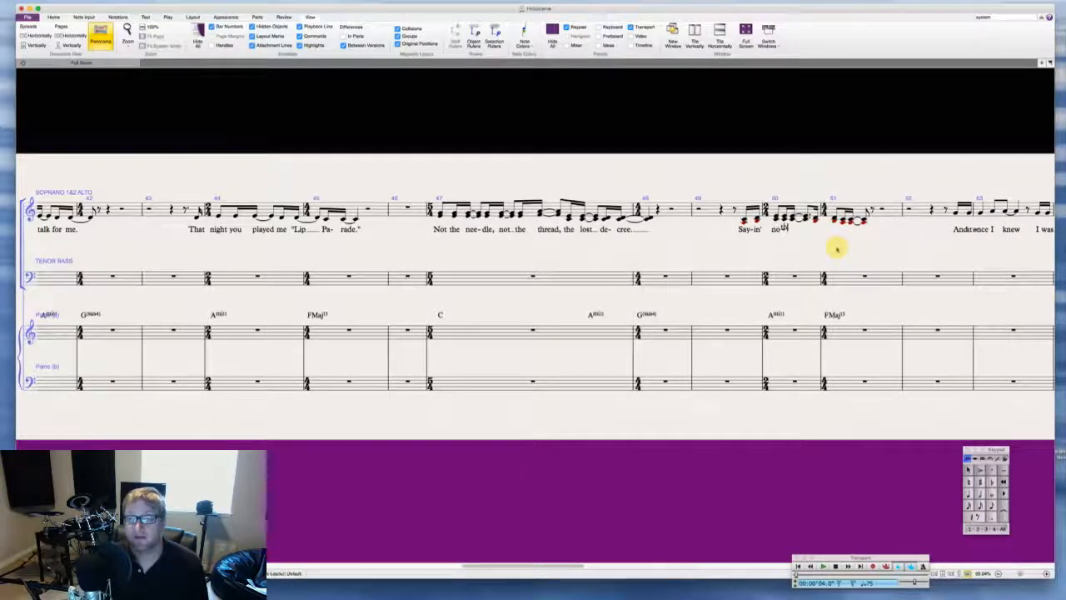
text(-thin' that's)
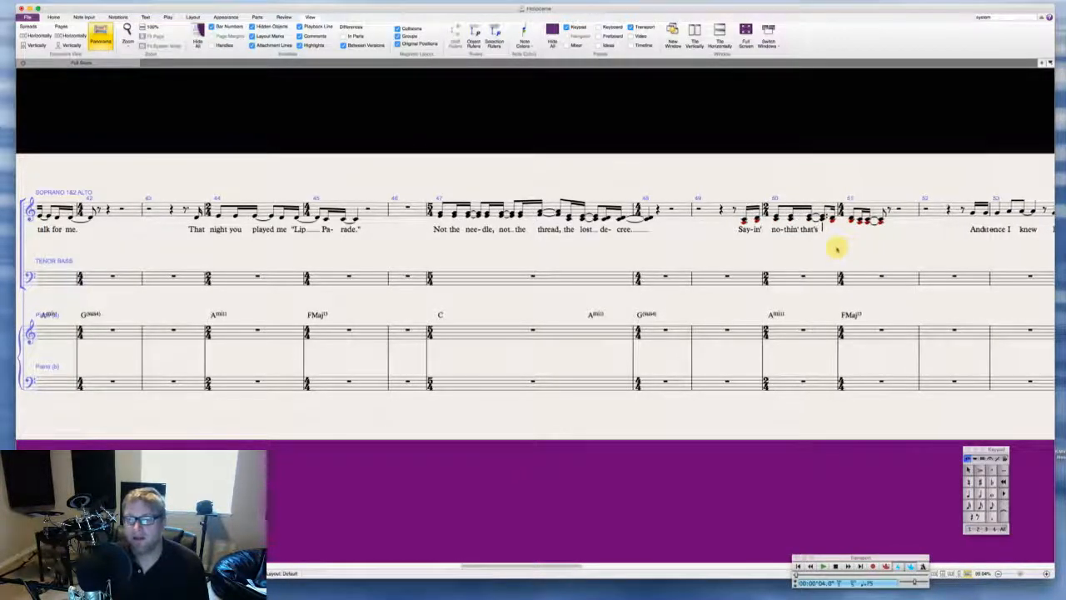
text( e-nough for me.)
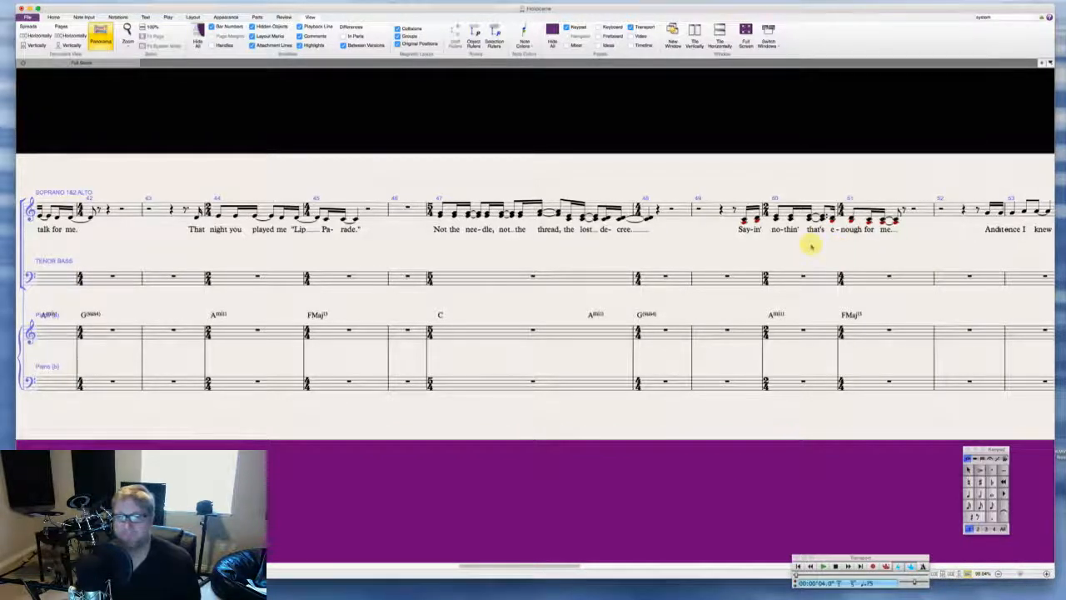
Step: Reset the note spacing around bars 52 and 53 to separate the colliding lyrics "And at once"
scroll(822, 239, right, 5)
scroll(819, 239, right, 2)
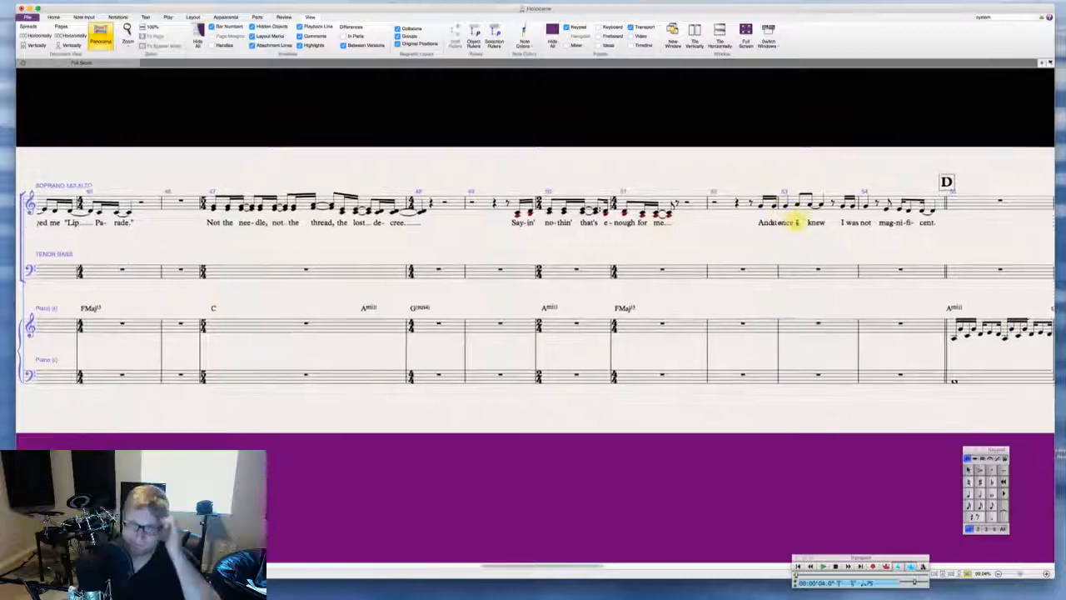
click(774, 206)
mouse_move(791, 205)
mouse_down()
mouse_move(755, 226)
mouse_move(807, 208)
mouse_up()
click(795, 228)
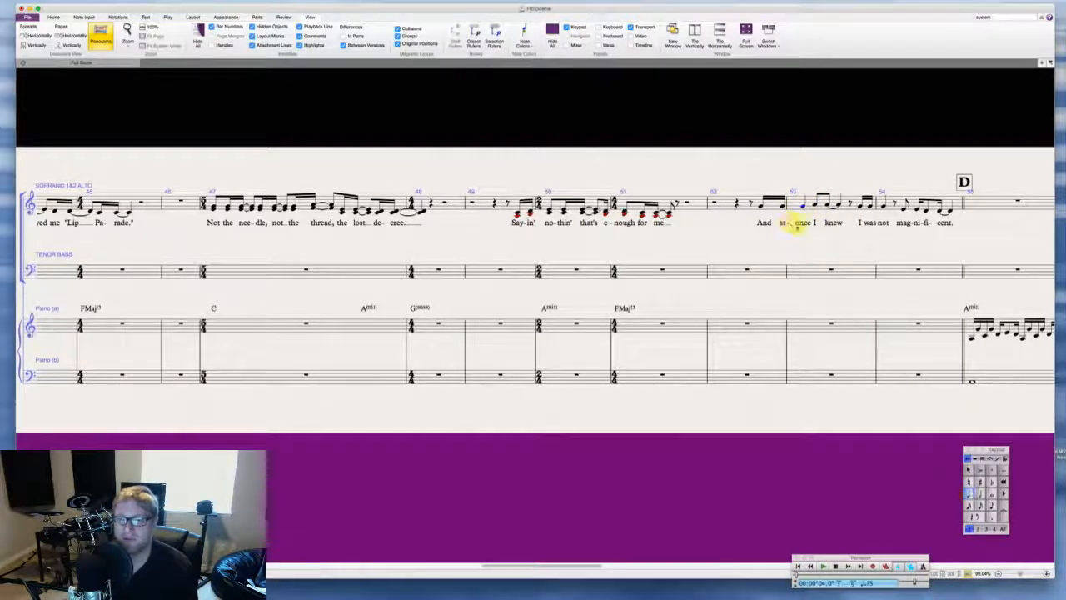
key(super+shift+n)
click(579, 308)
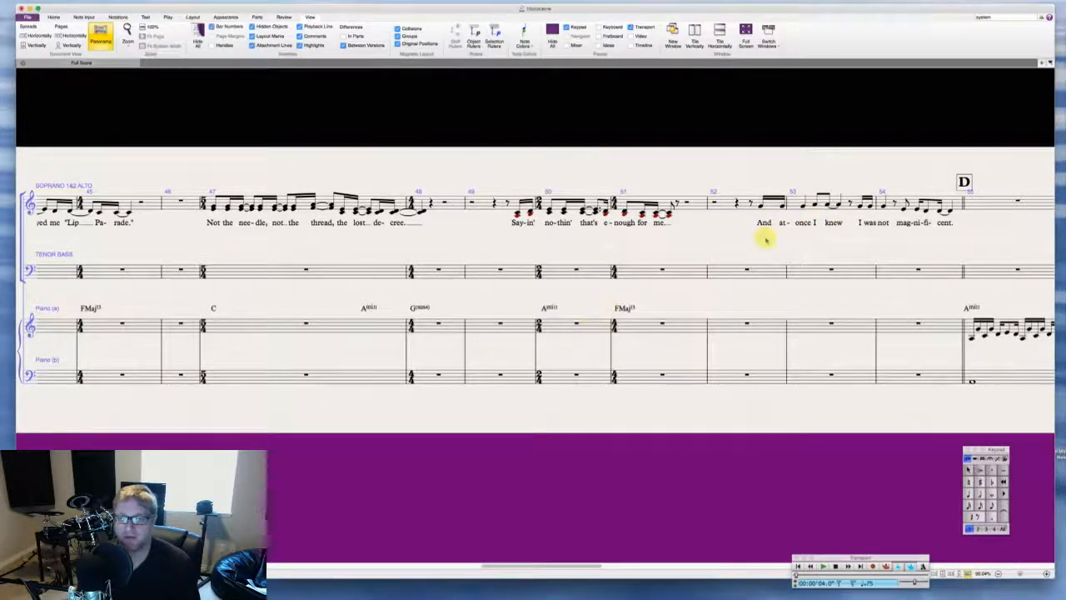
Step: Delete the syllables "And" and "at-" at the end of bar 52 and re-enter them as the separate words "And at"
click(788, 223)
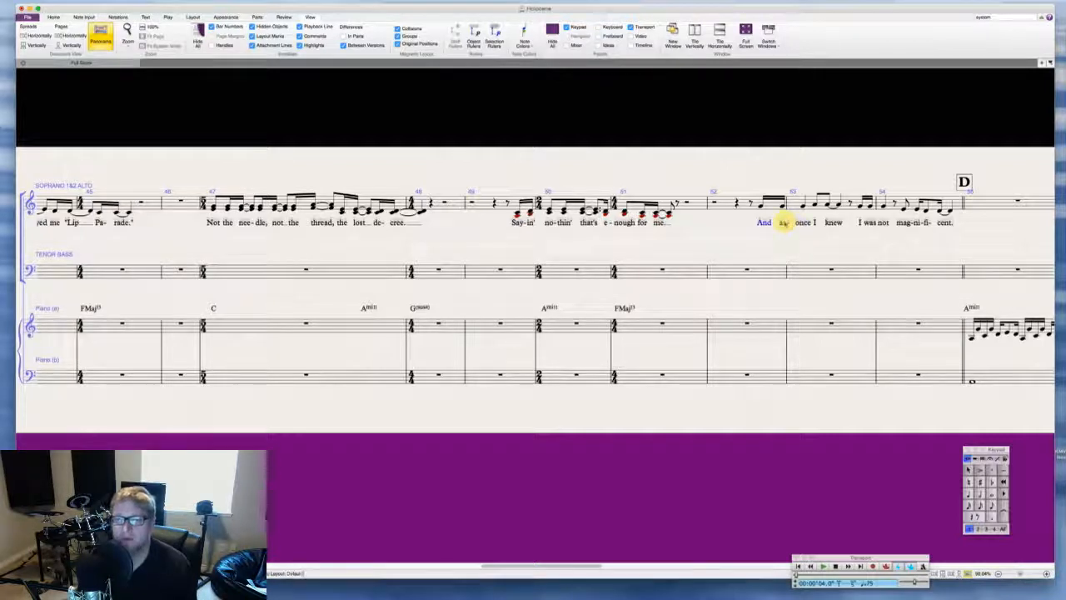
click(782, 223)
click(786, 214)
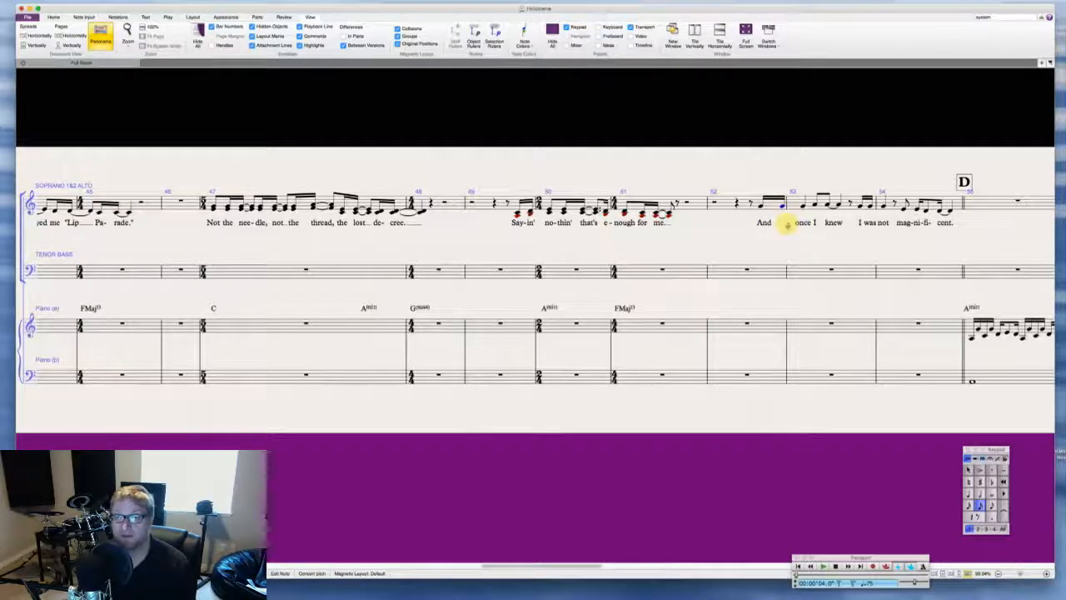
click(789, 226)
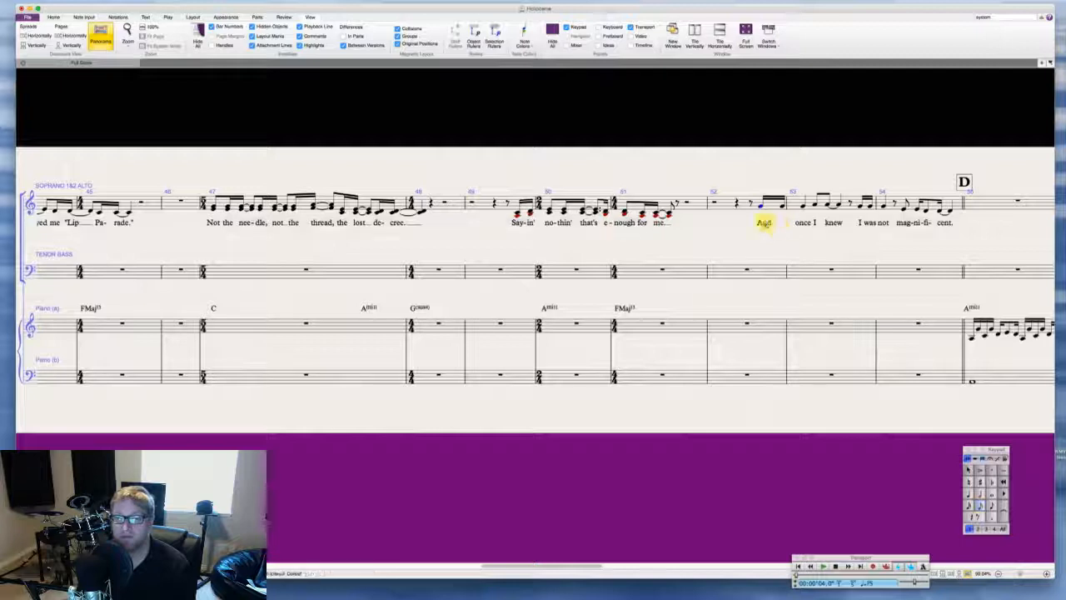
key(Delete)
key(ctrl+l)
text(A)
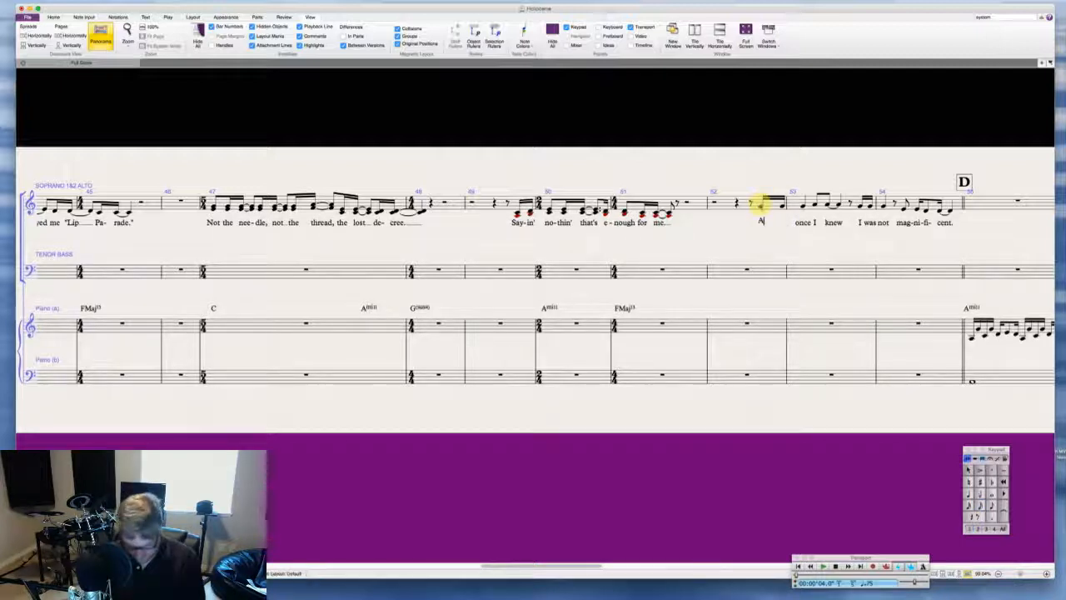
text(nd)
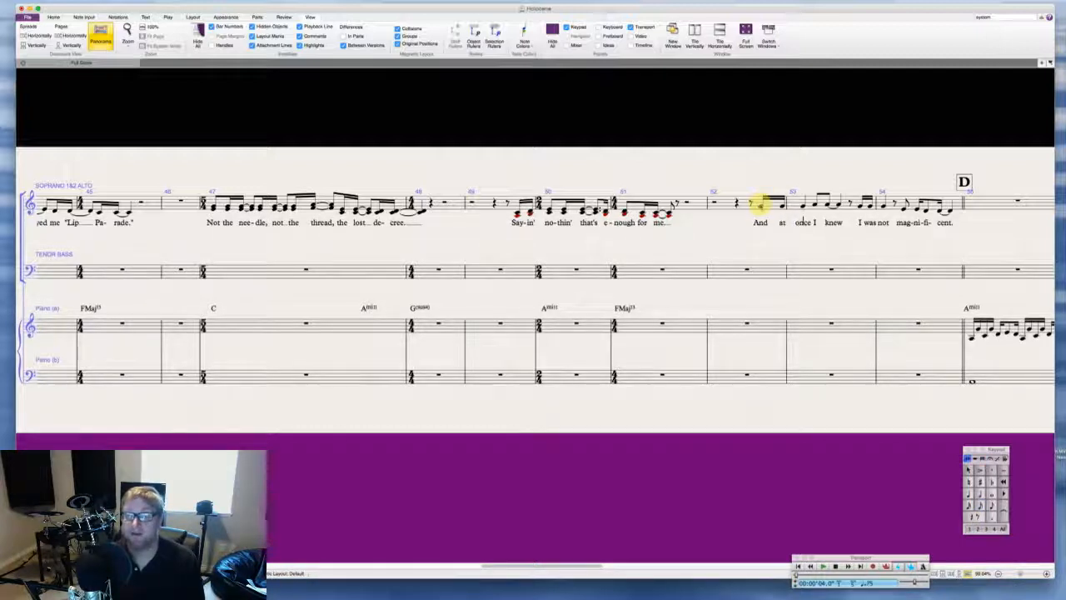
key(Escape)
key(Escape)
Step: Review the Soprano/Alto line from bar 52 into section D and compare it with the reference
drag(767, 208, 709, 205)
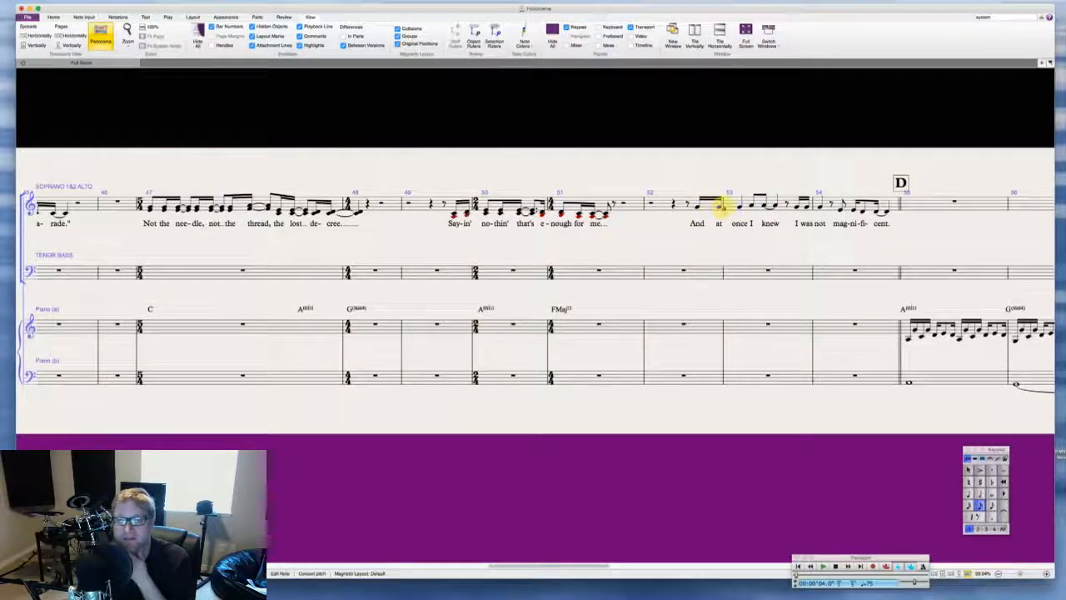
drag(723, 205, 734, 206)
click(723, 171)
scroll(744, 172, right, 5)
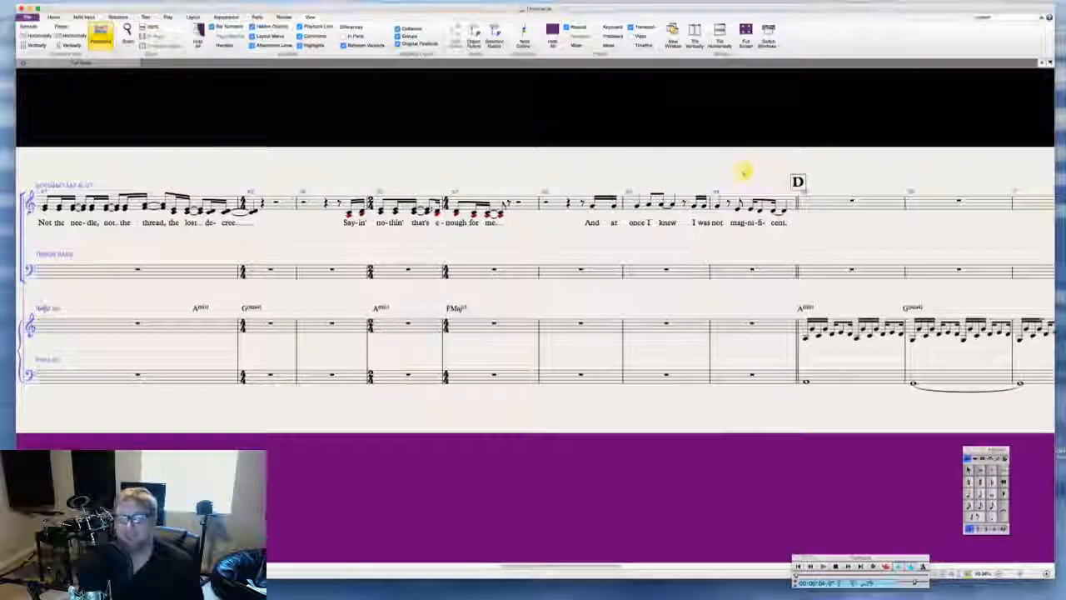
scroll(747, 178, right, 5)
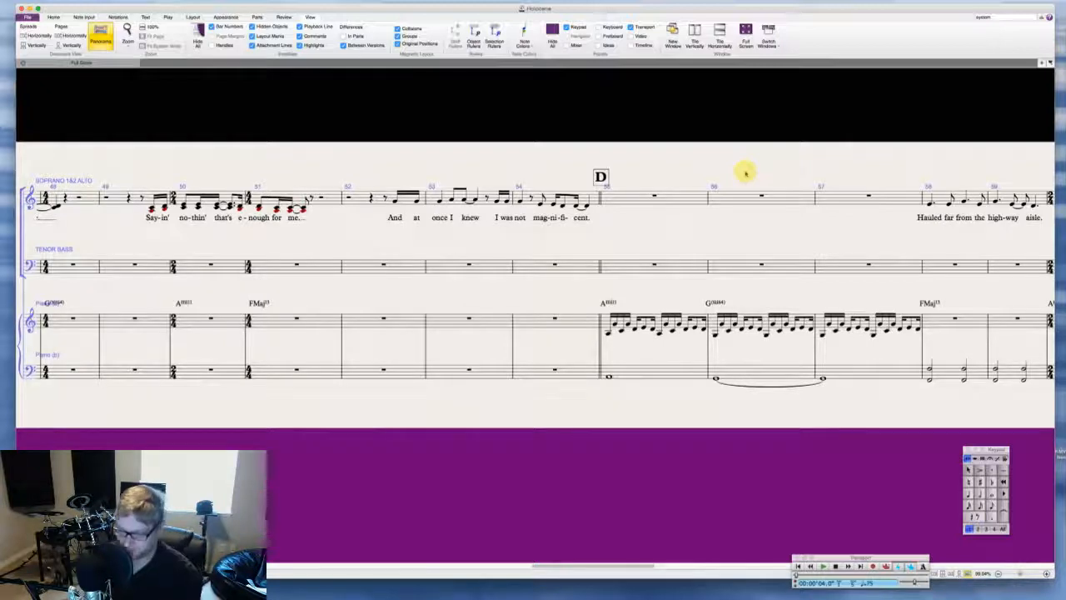
scroll(745, 173, right, 5)
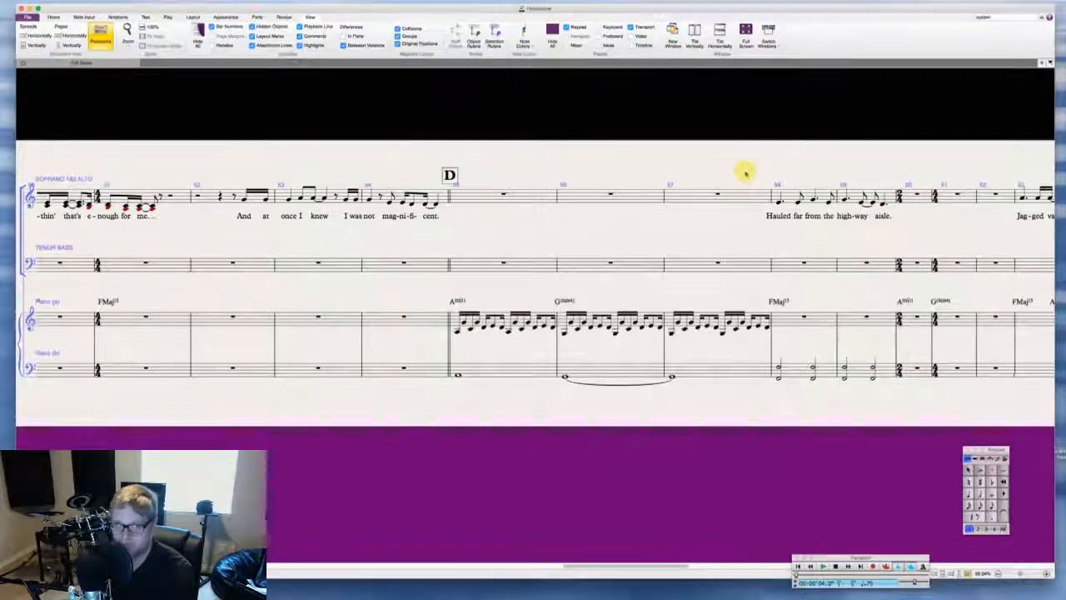
scroll(745, 173, right, 7)
scroll(745, 173, right, 1)
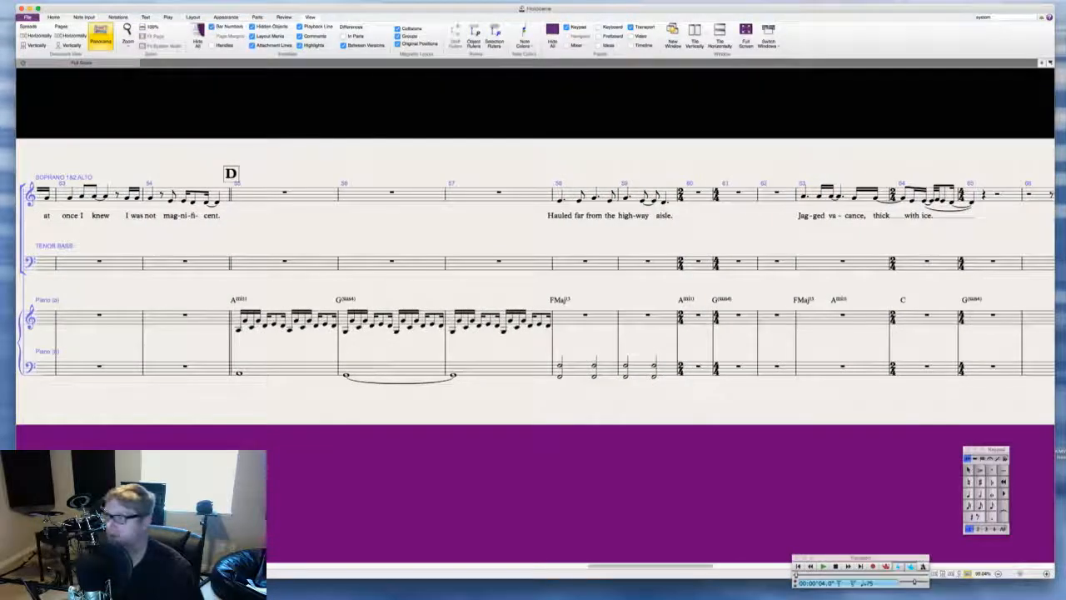
key(super+Tab)
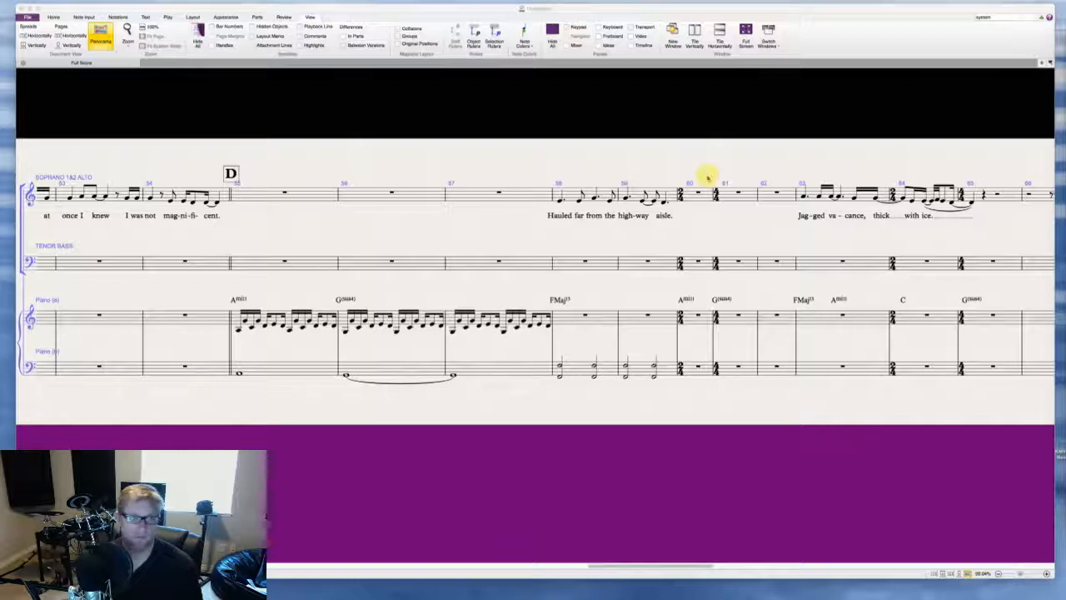
Step: Split the opening of bar 54 into two beamed notes and move the syllable "mag-" under the second one
scroll(494, 175, left, 5)
click(376, 200)
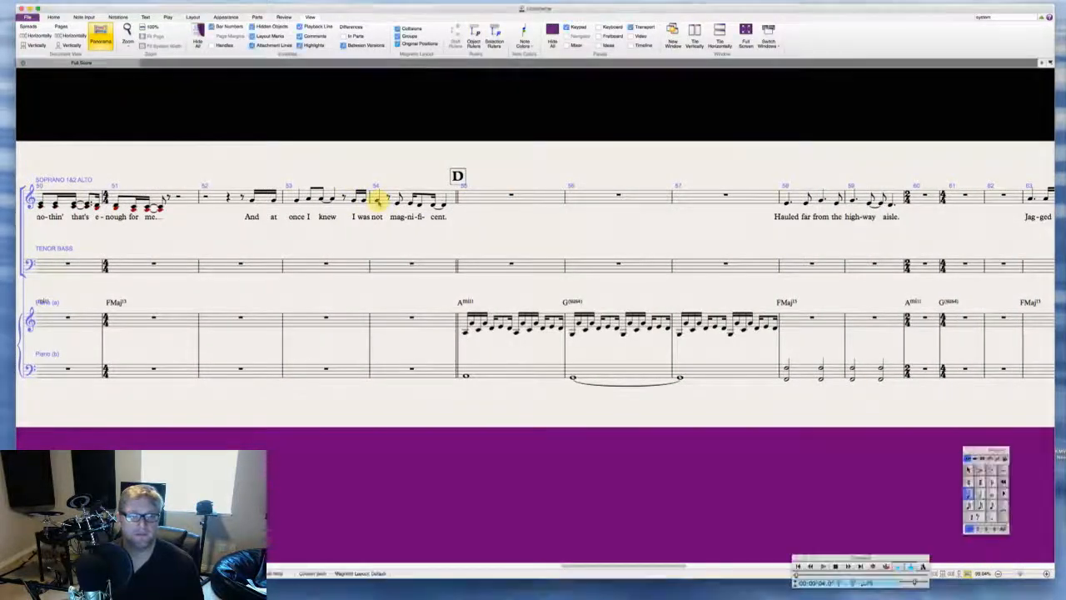
scroll(377, 198, left, 1)
click(377, 200)
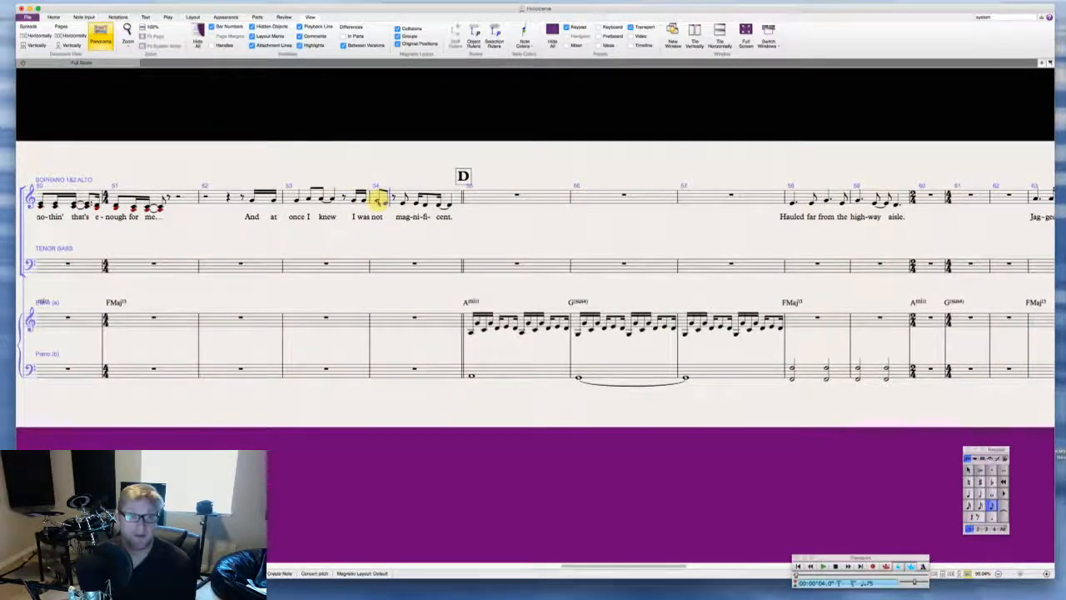
key(Escape)
key(Escape)
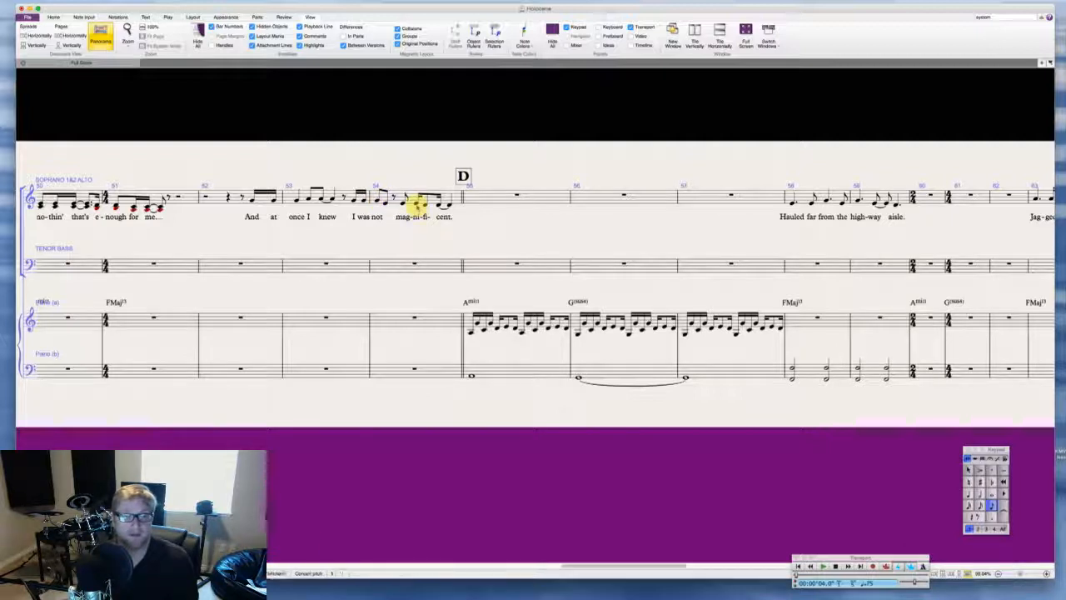
click(416, 205)
drag(402, 217, 390, 216)
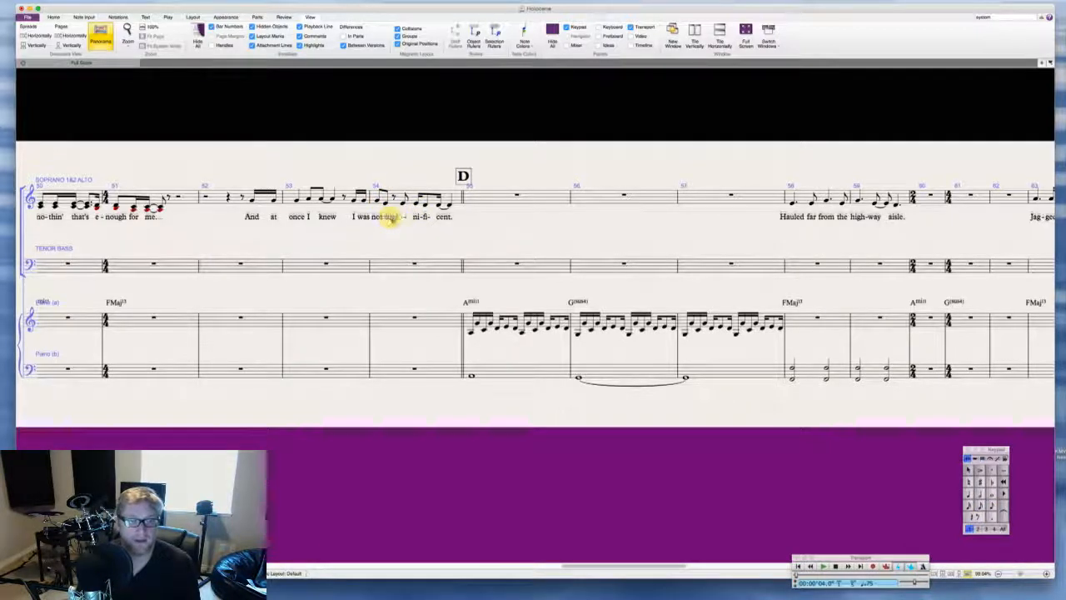
Step: Copy the "ni-fi-cent" notes and lyrics to the rest earlier in bar 54, then check the reference
click(417, 204)
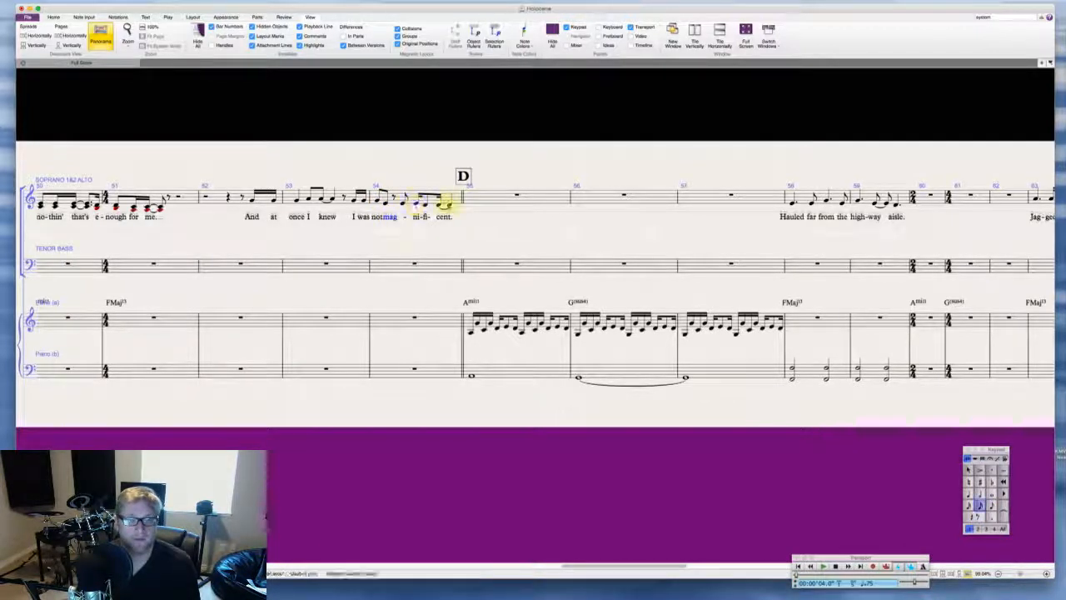
shift+click(451, 205)
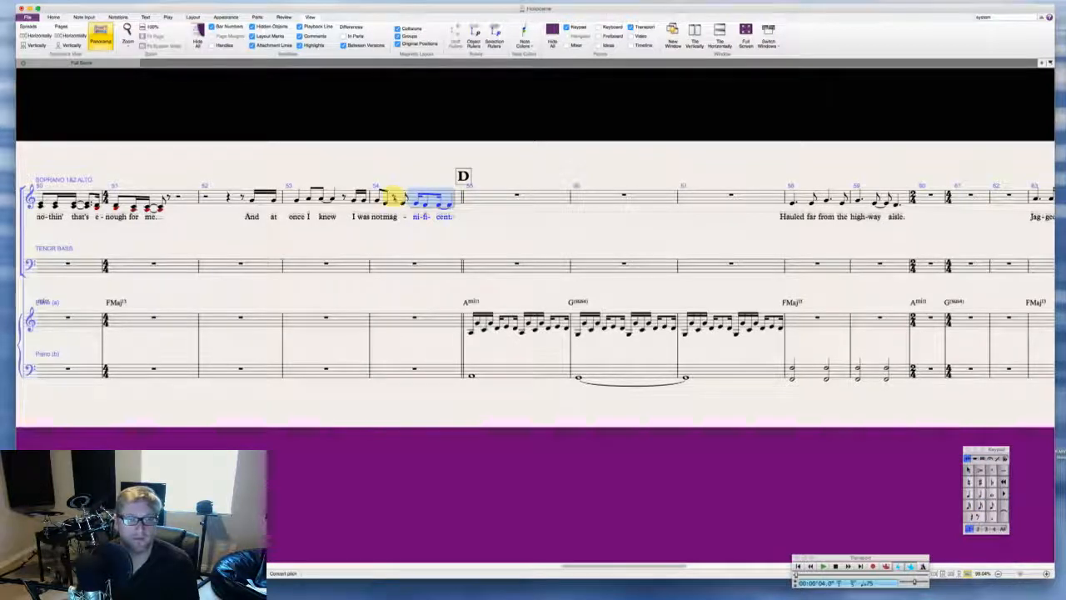
alt+click(396, 198)
click(463, 213)
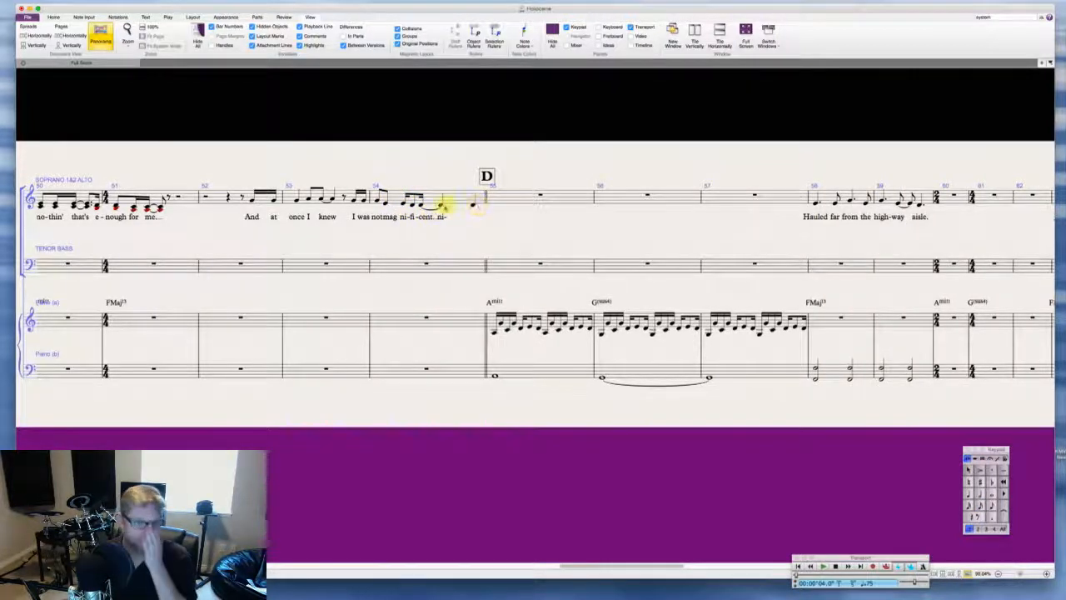
key(super+Tab)
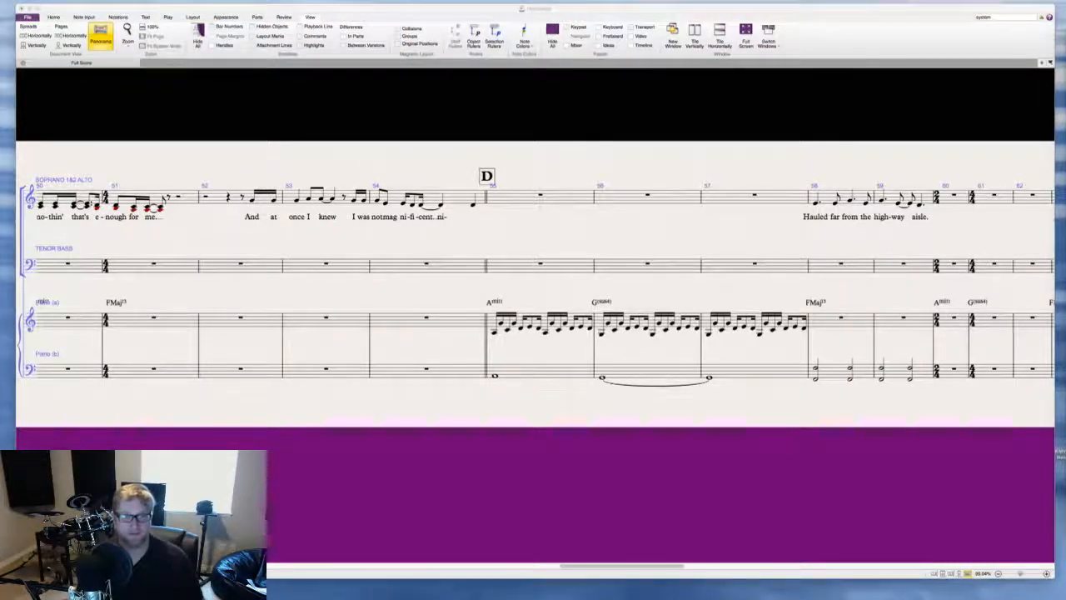
Step: Apply a 3/4 time signature to bar 54, with 4/4 returning at rehearsal mark D
click(462, 200)
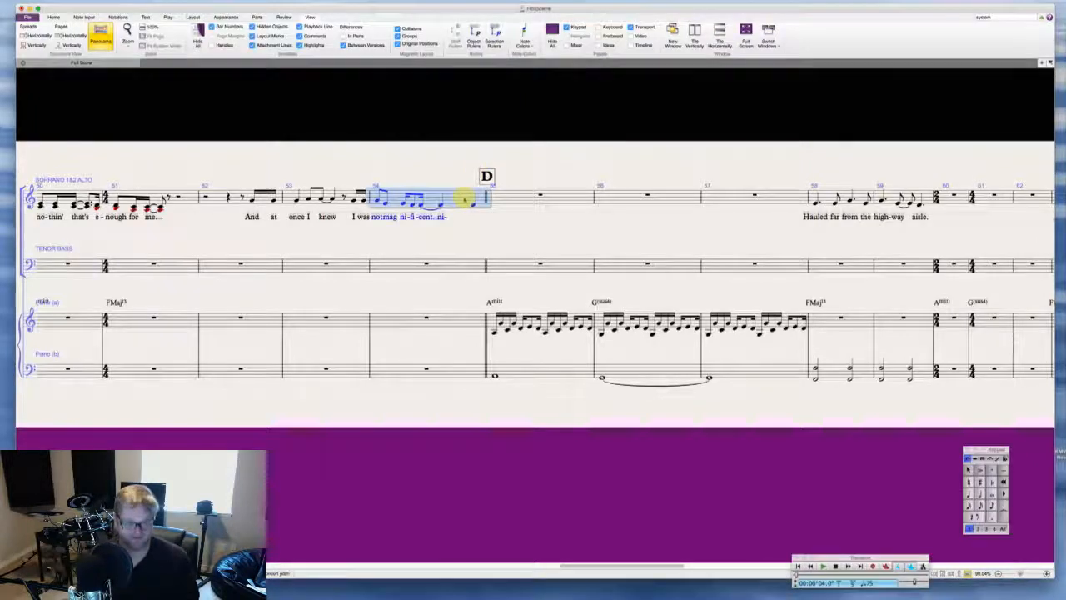
key(t)
click(129, 114)
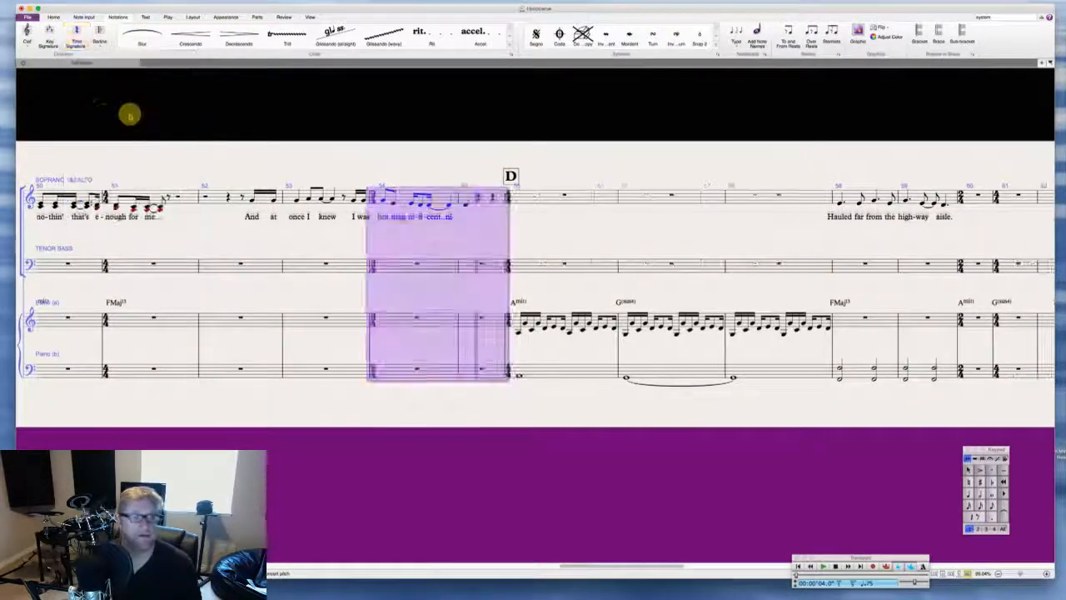
key(Escape)
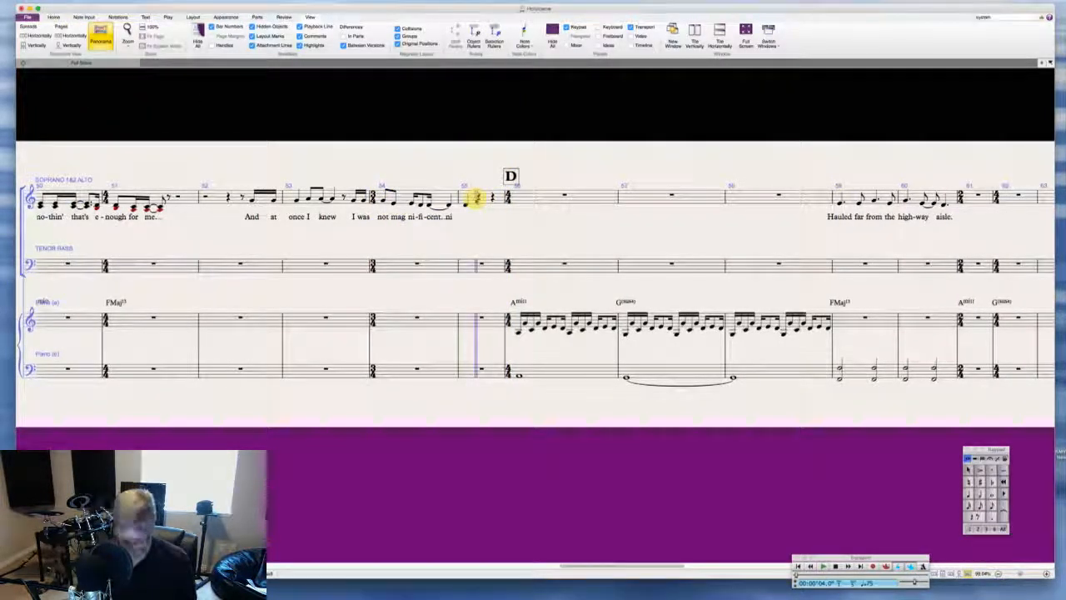
Step: Delete the leftover bar between the 3/4 bar and rehearsal mark D
click(479, 197)
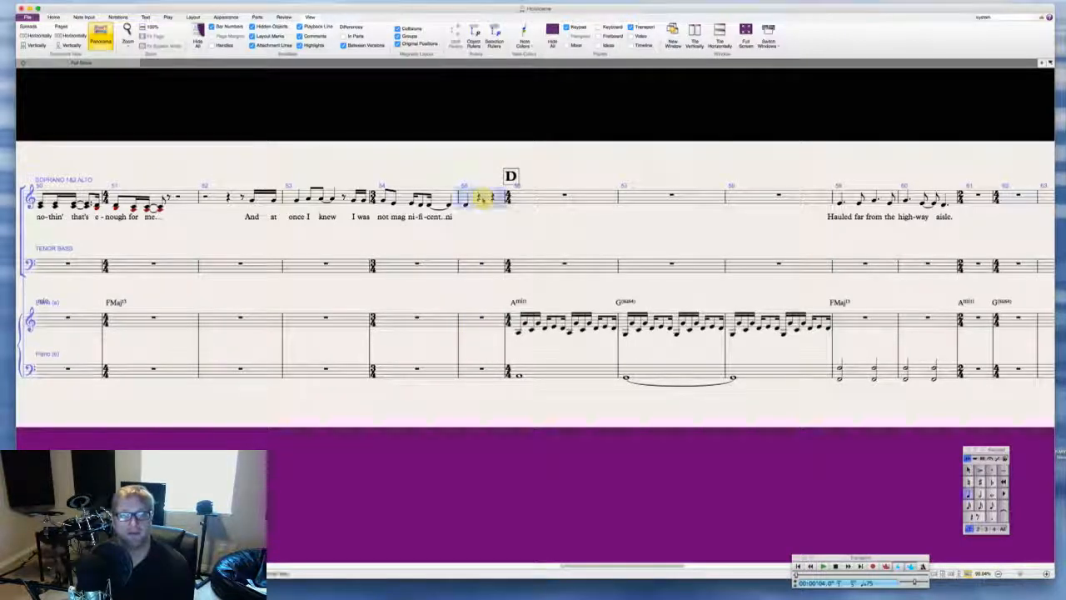
super+click(479, 198)
key(Delete)
key(Return)
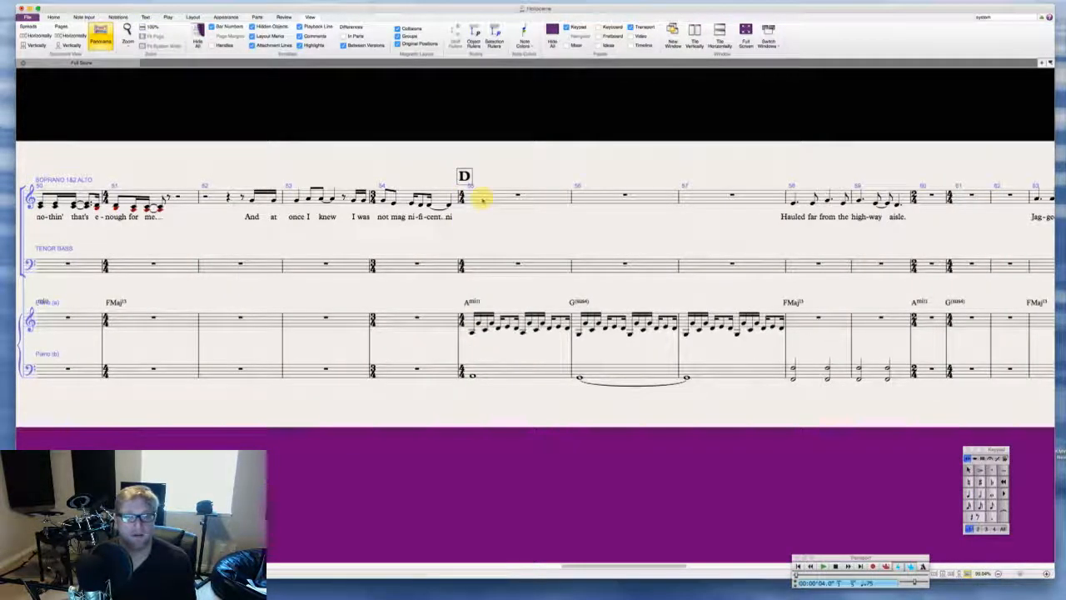
Step: Add a double barline at the end of bar 54, just before rehearsal mark D
right_click(431, 182)
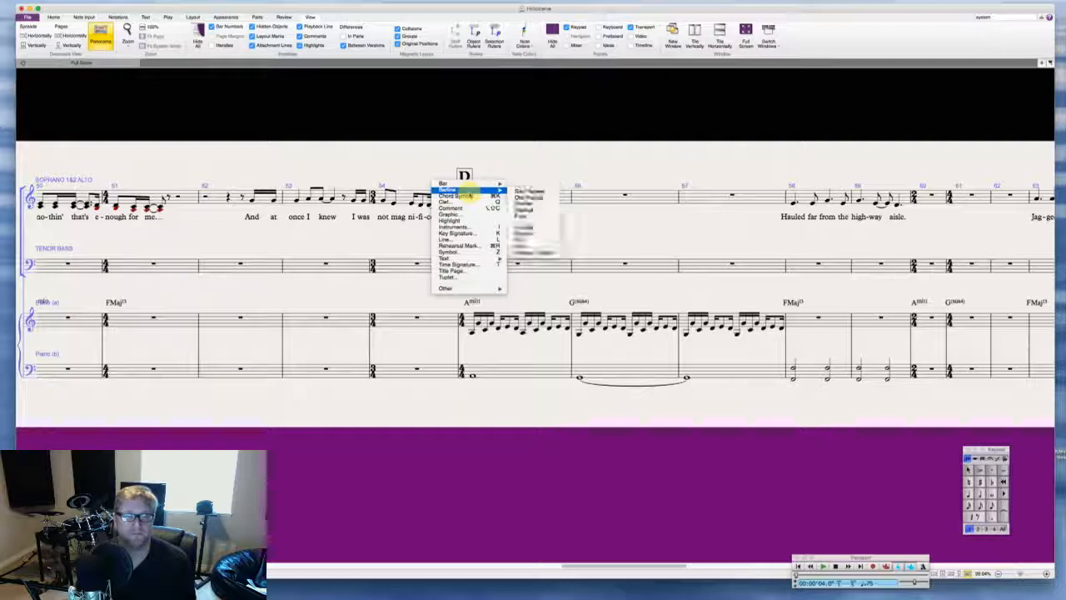
click(523, 204)
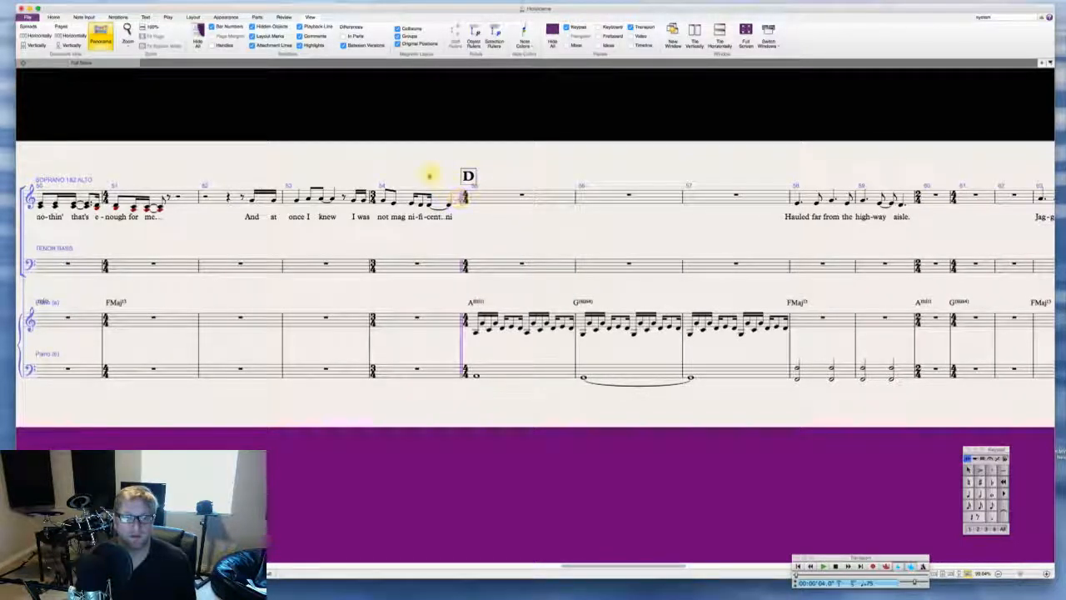
Step: Remove the stray "ni" in bar 54 and re-enter the syllables "ni-fi-cent." under the notes following "mag"
click(453, 219)
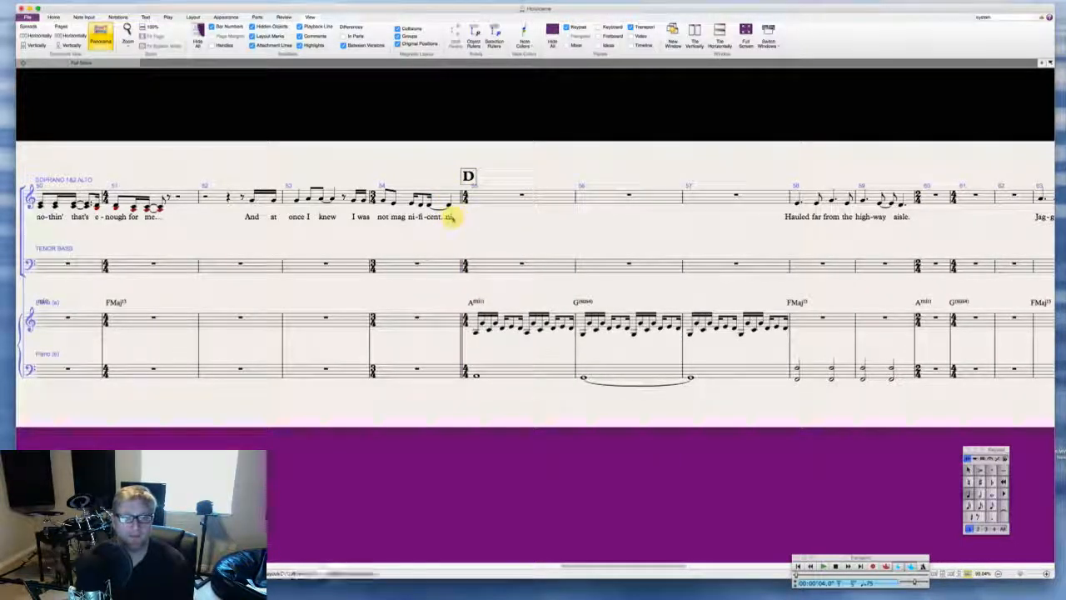
key(Delete)
click(448, 217)
key(Delete)
drag(448, 217, 383, 216)
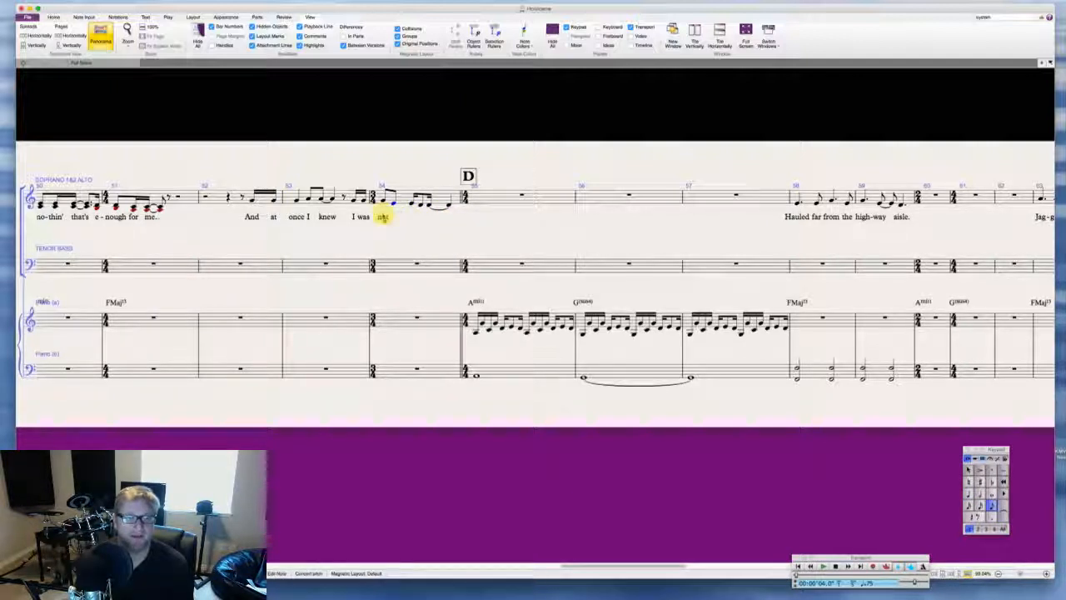
click(441, 227)
key(super+z)
key(super+z)
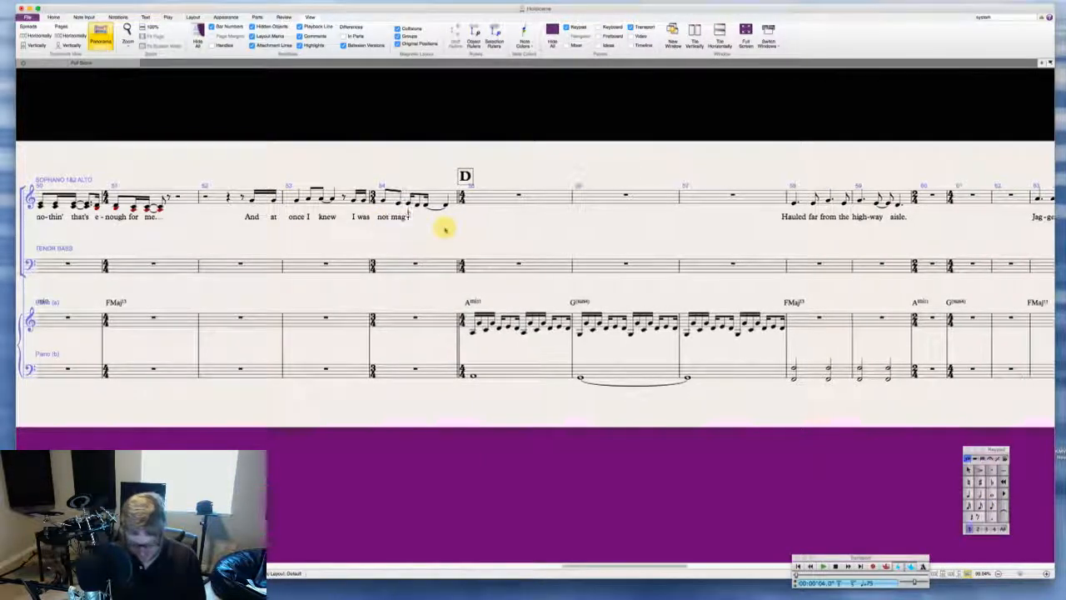
text(-fi-cent.)
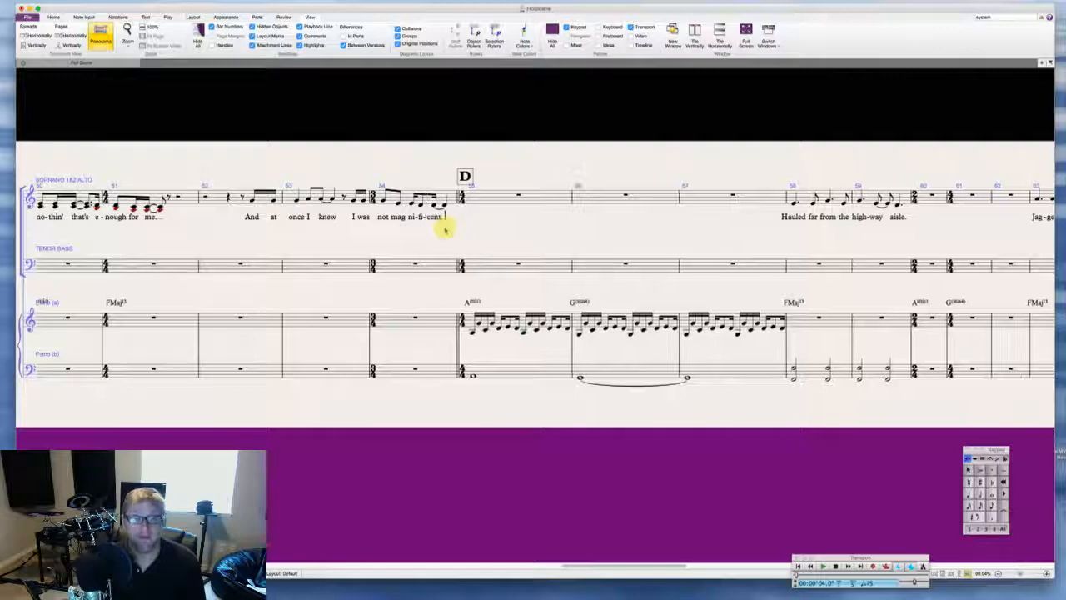
click(478, 227)
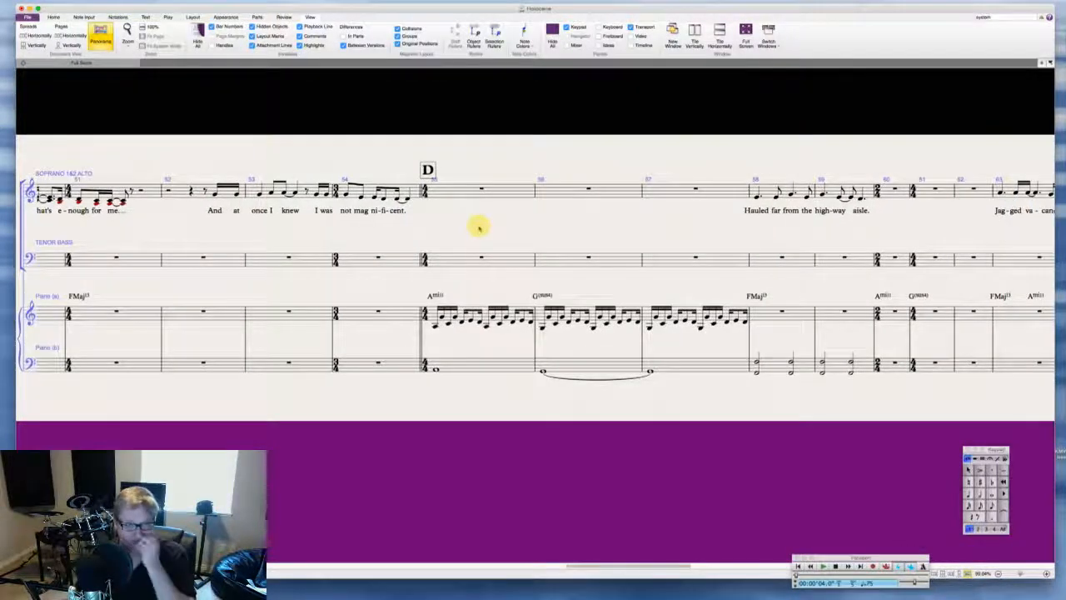
Step: Compare the Soprano/Alto melody and lyrics from rehearsal mark D through rehearsal mark E with the reference
key(super+Tab)
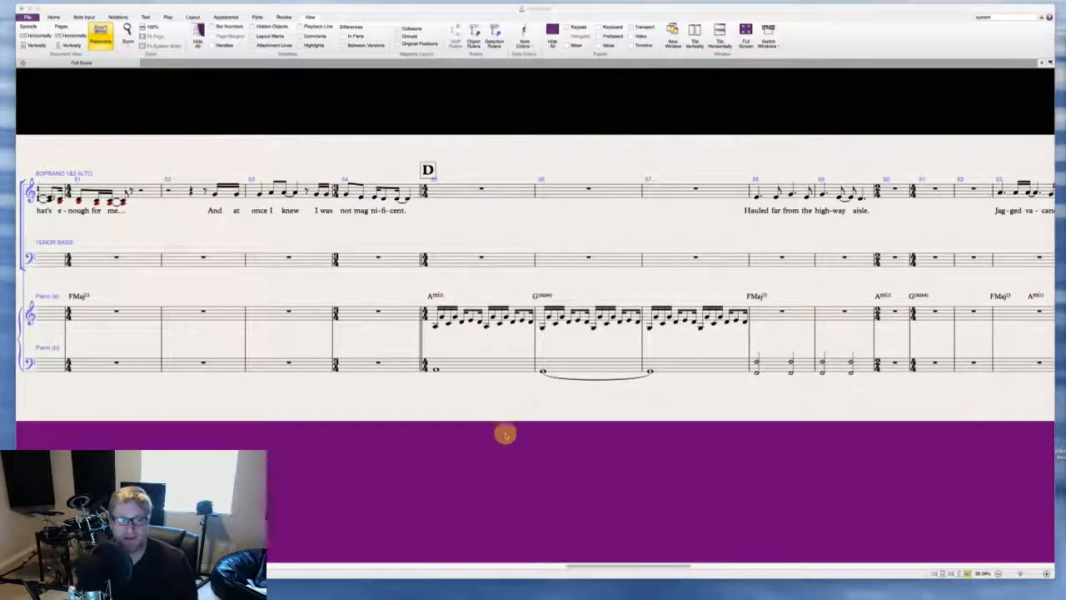
click(468, 439)
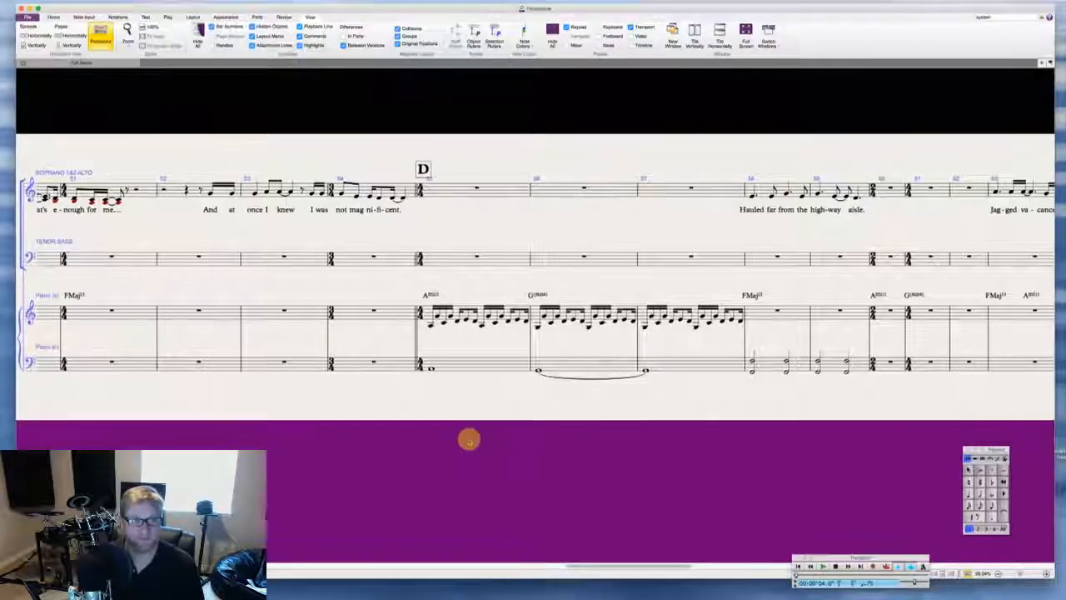
scroll(447, 438, right, 2)
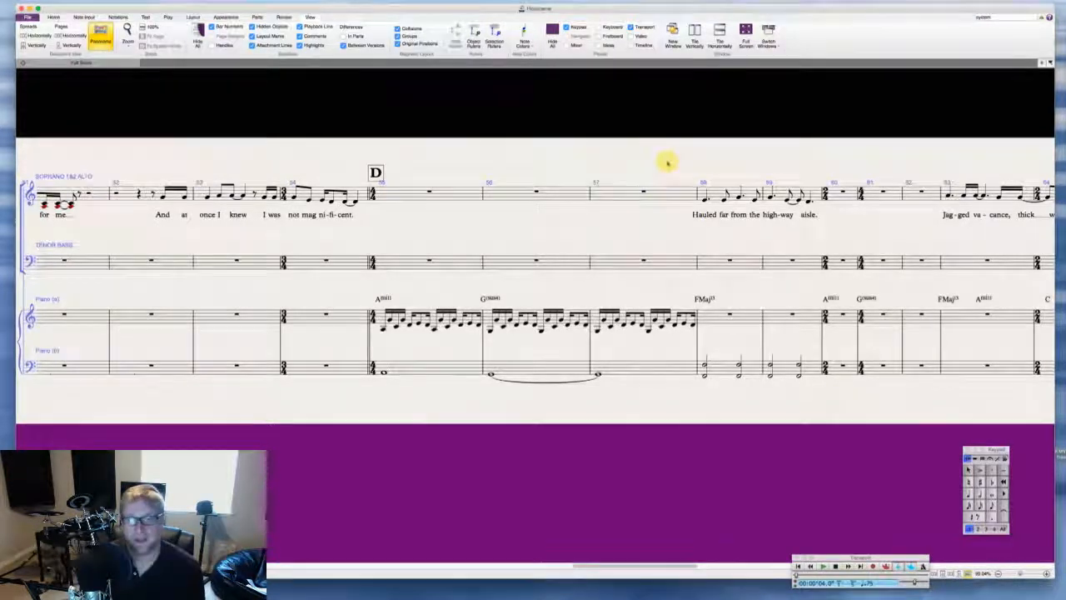
scroll(666, 161, right, 3)
scroll(667, 161, right, 7)
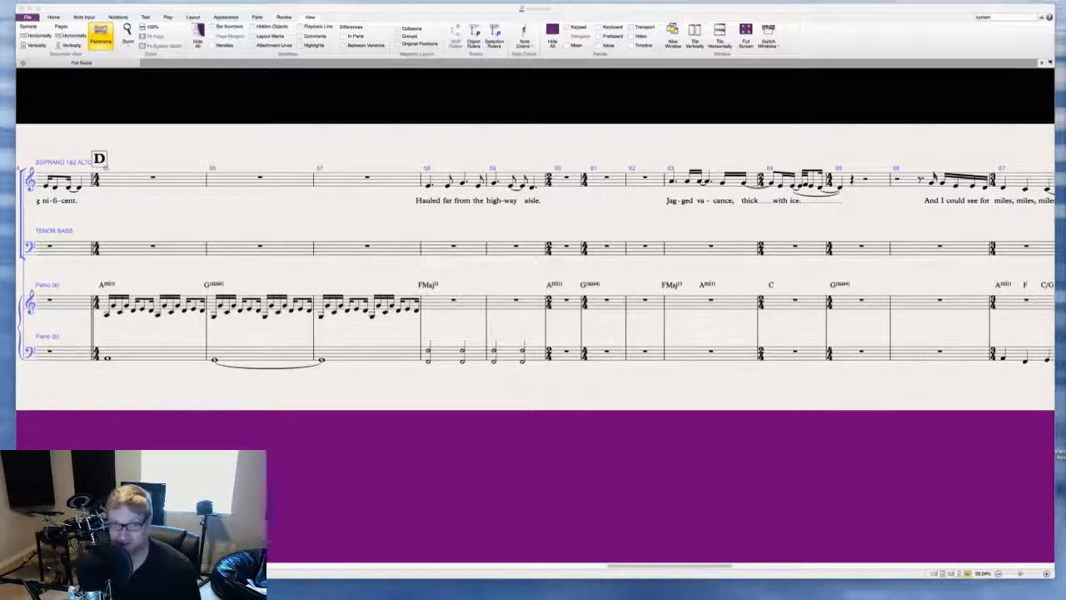
scroll(628, 146, left, 1)
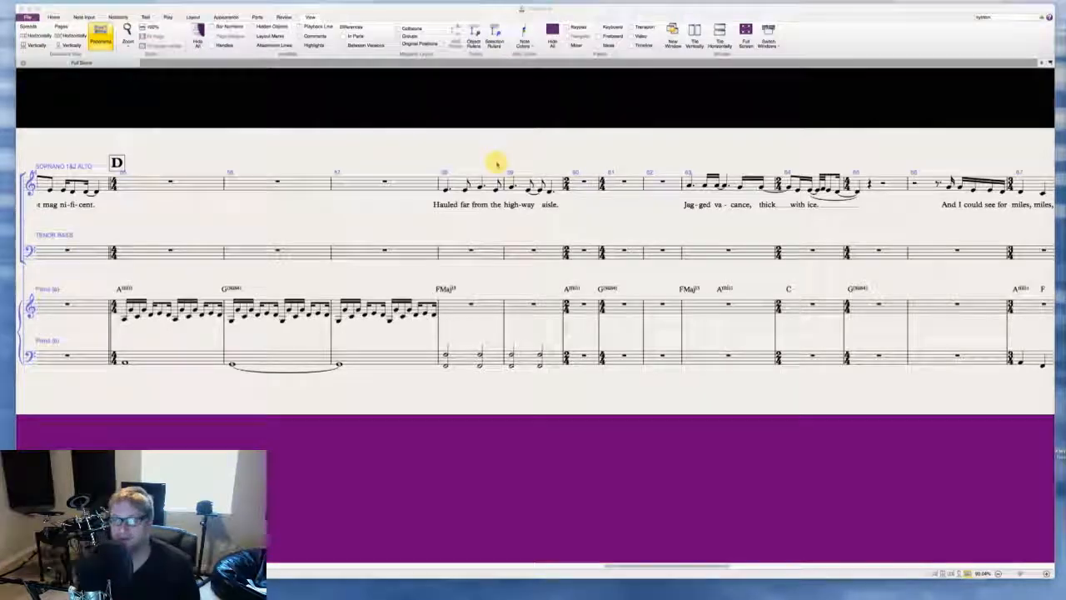
scroll(495, 164, right, 3)
scroll(495, 164, right, 5)
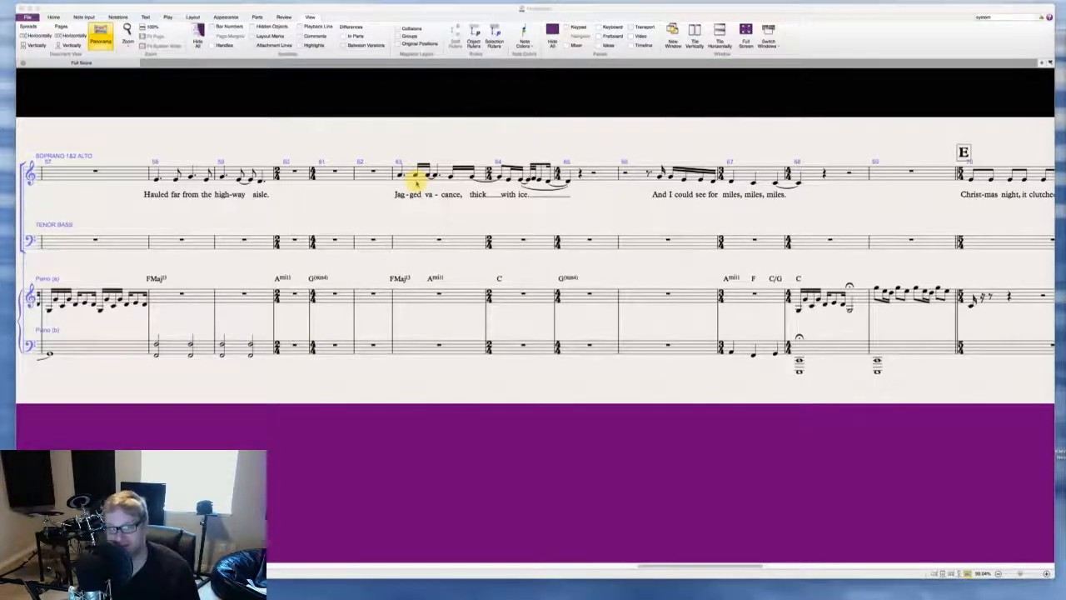
scroll(413, 178, right, 5)
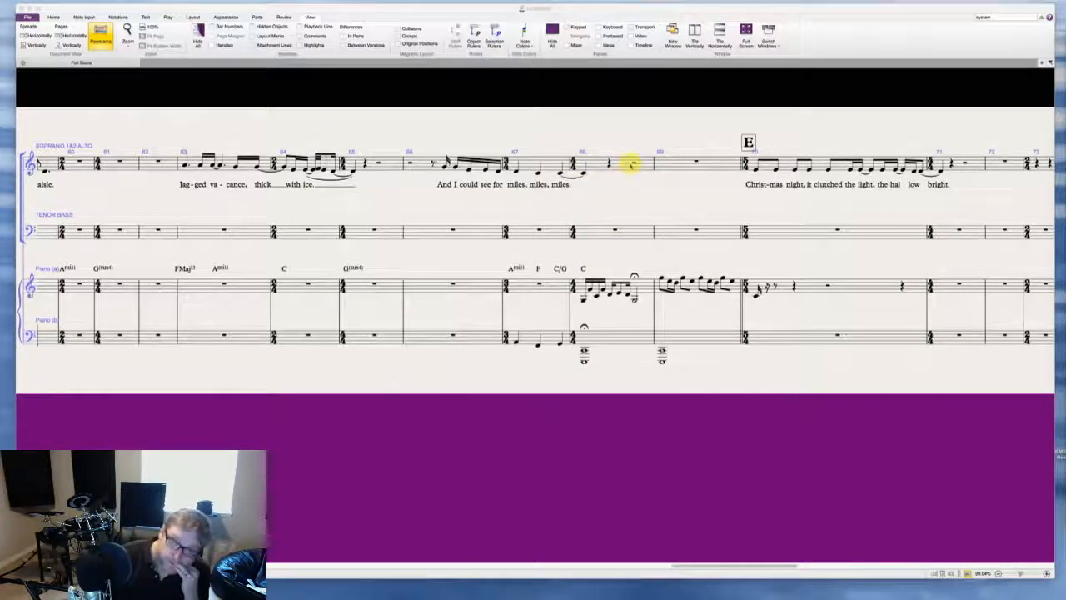
Step: Add a fermata to the half rest at the end of bar 68 in the Soprano/Alto staff
click(633, 164)
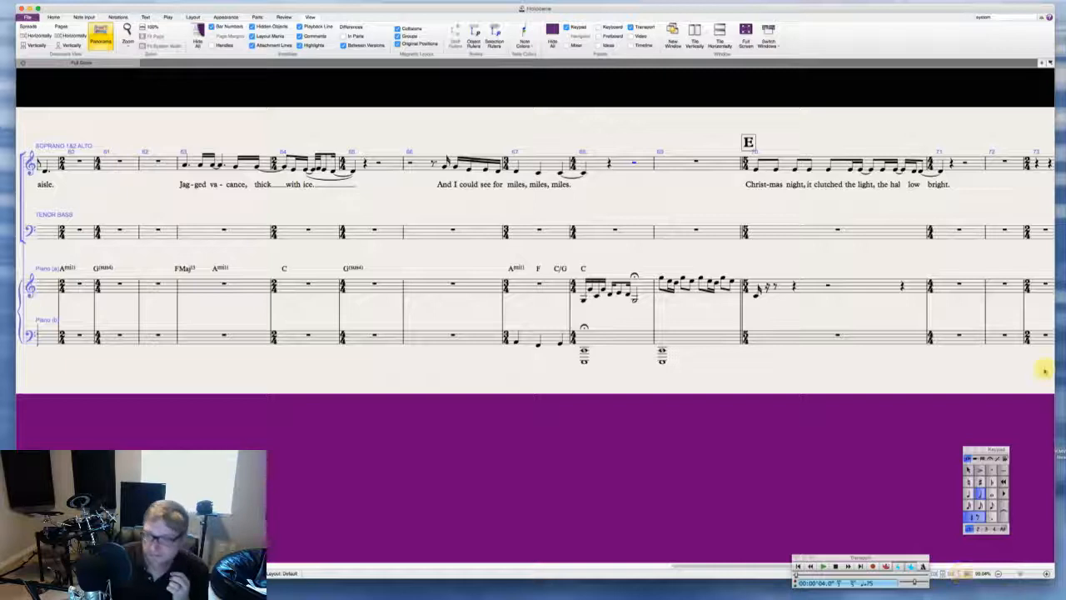
click(988, 457)
click(968, 503)
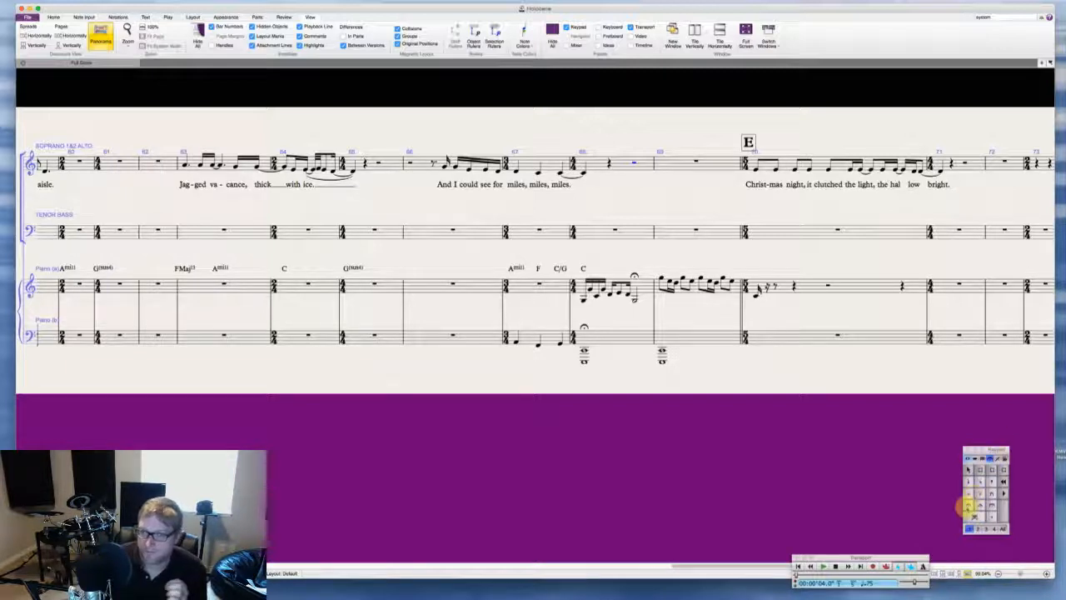
click(963, 455)
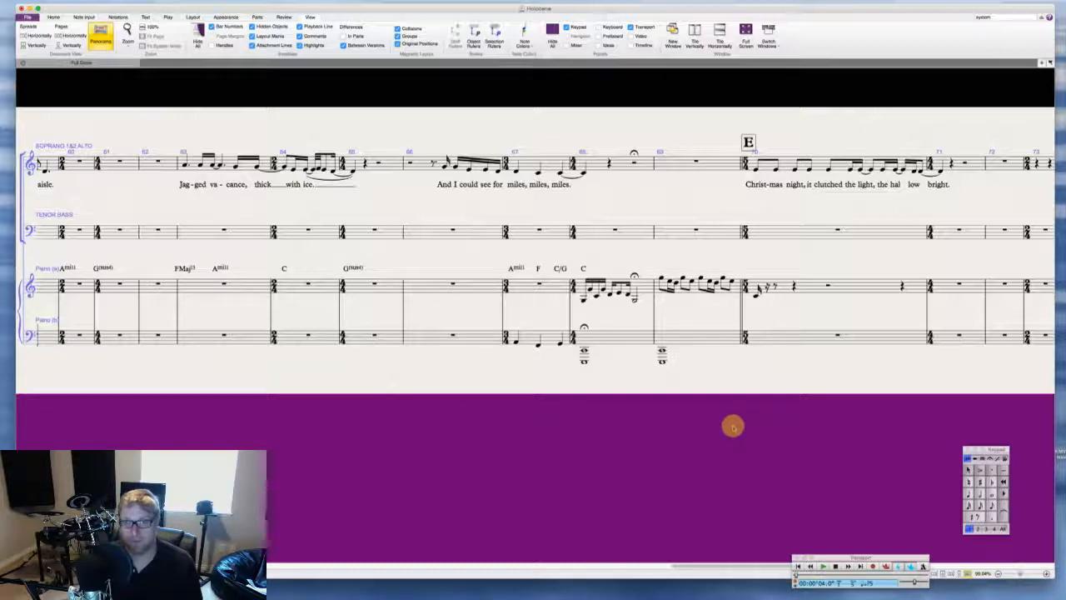
Step: Check the reference and delete the extra bar of piano music between bar 68 and rehearsal mark E
key(super+Tab)
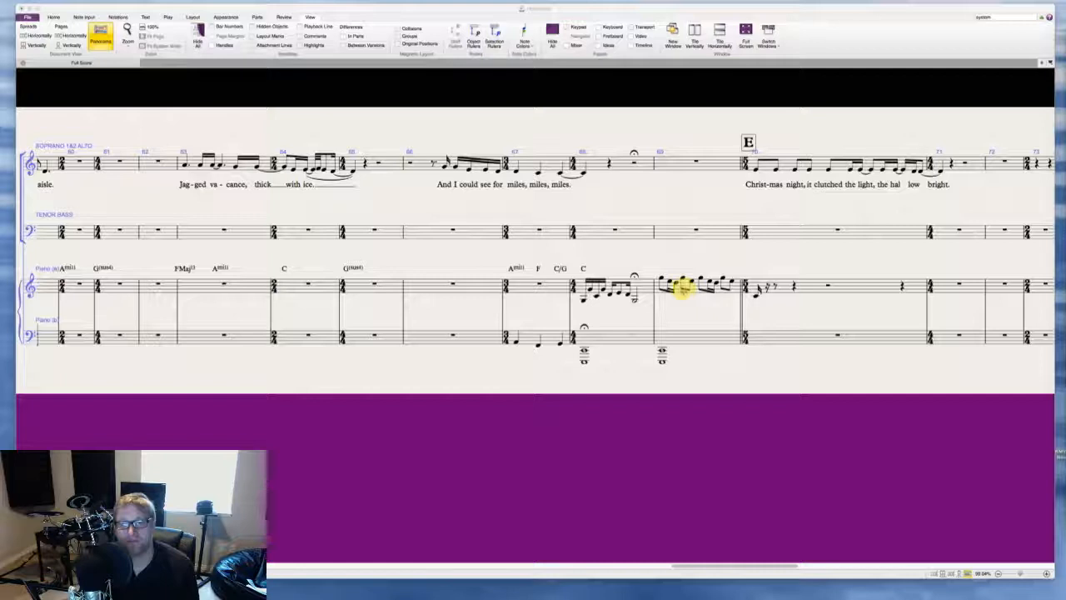
click(681, 288)
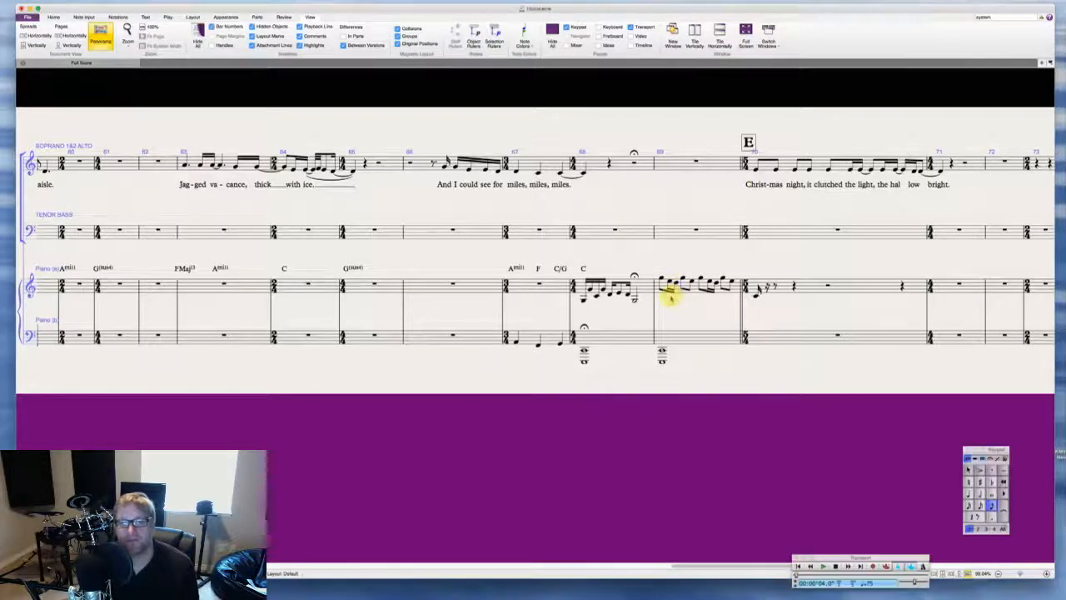
click(679, 337)
shift+click(676, 288)
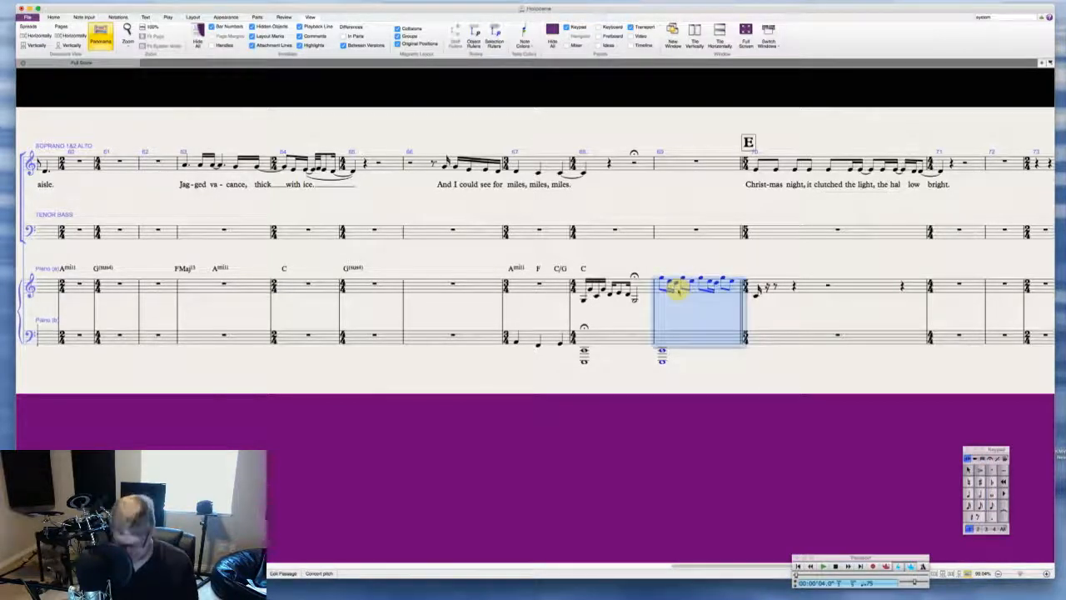
key(super+BackSpace)
key(Return)
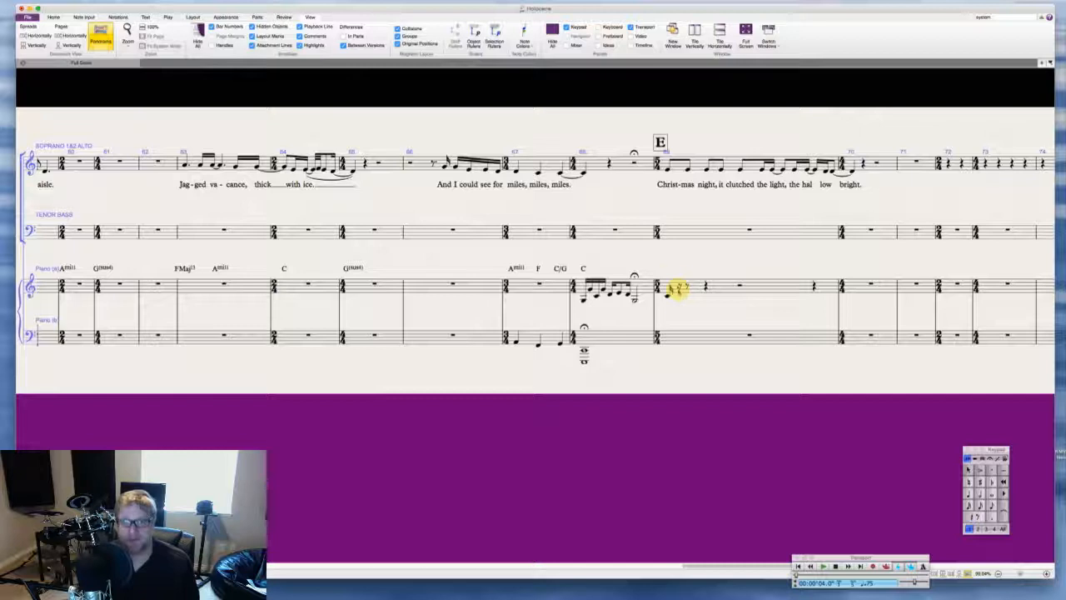
Step: Add a double barline at the end of bar 68, just before rehearsal mark E
right_click(644, 247)
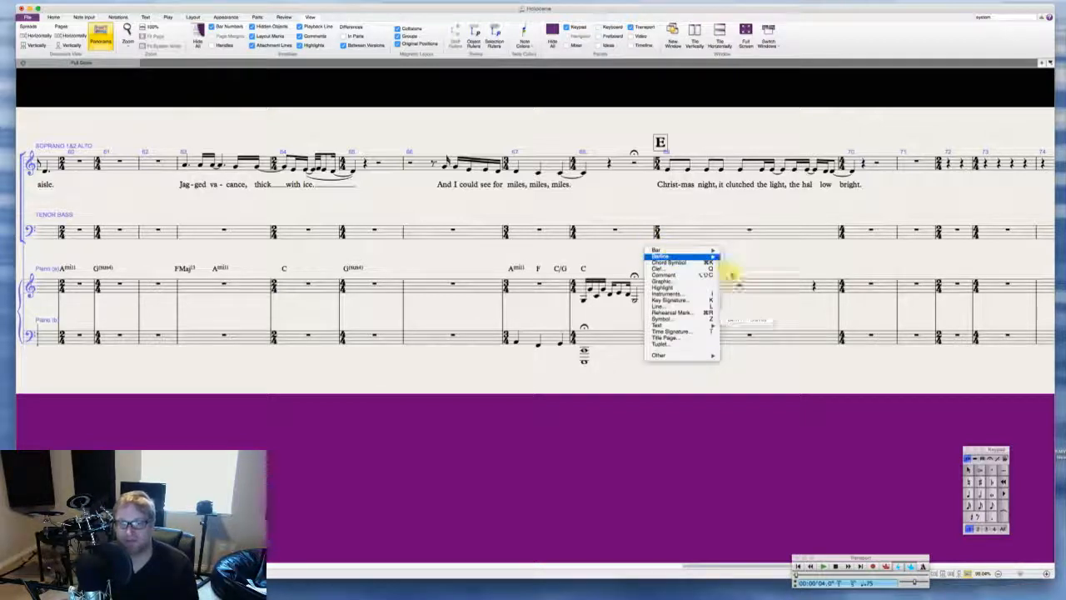
click(732, 275)
click(657, 168)
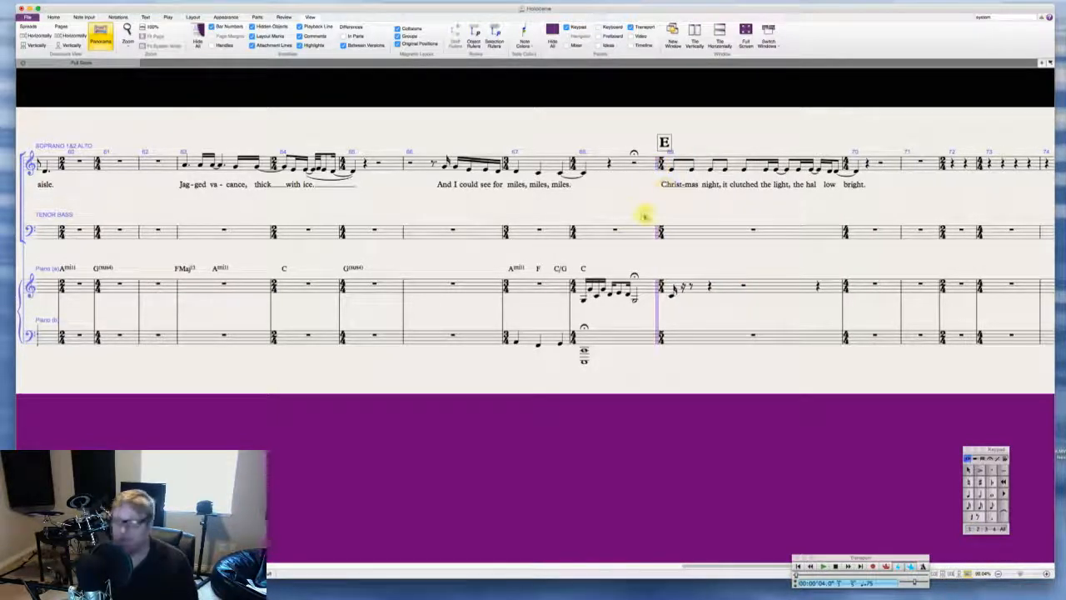
key(Escape)
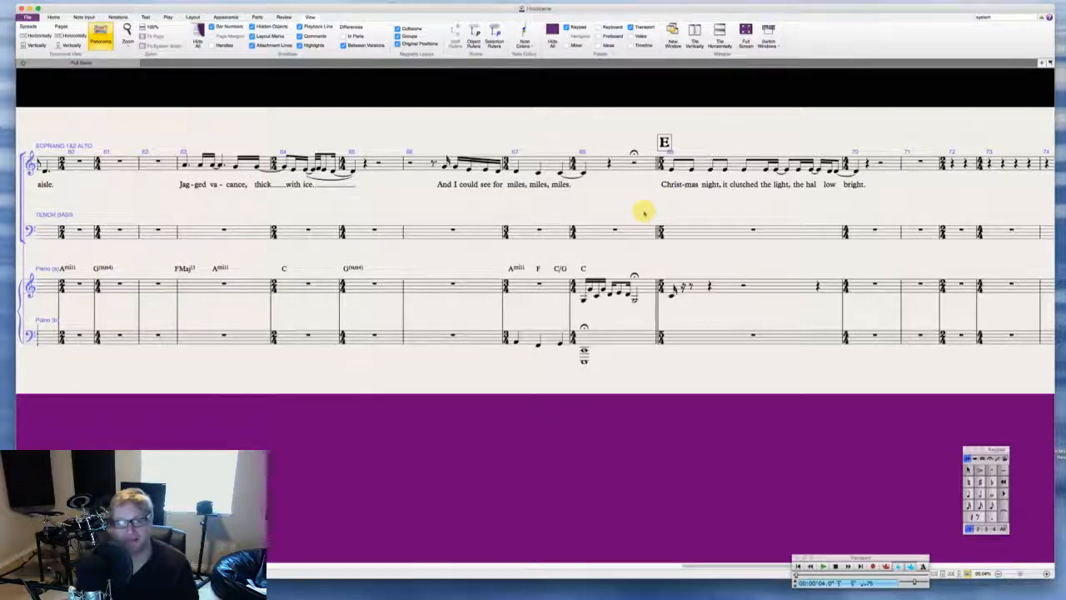
Step: Check the reference and clear the leftover note from the upper piano staff in bar 69 at rehearsal mark E
scroll(643, 212, right, 5)
scroll(644, 212, right, 2)
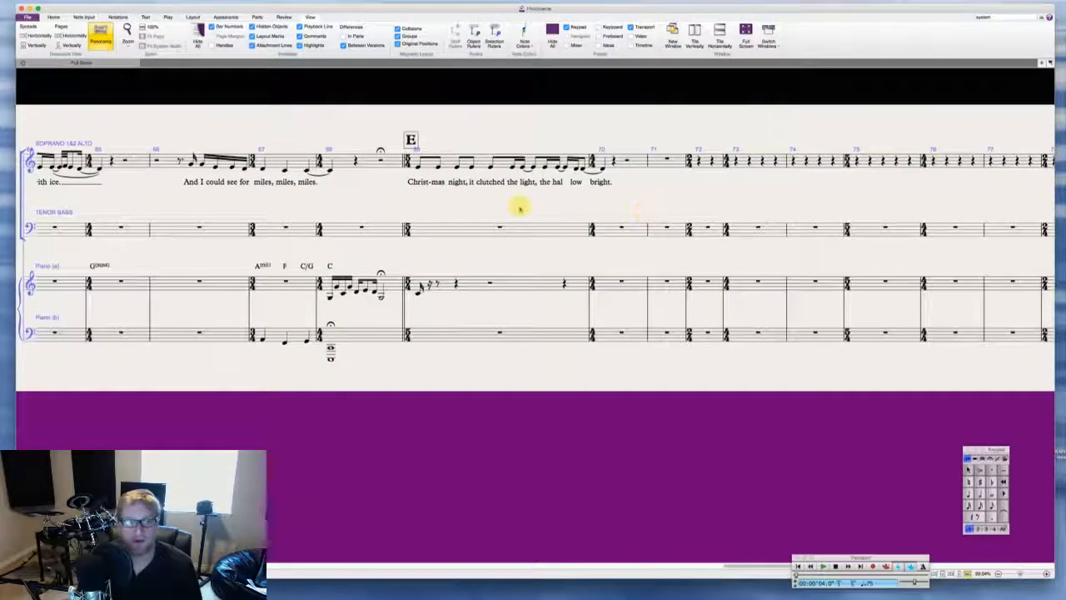
key(super+Tab)
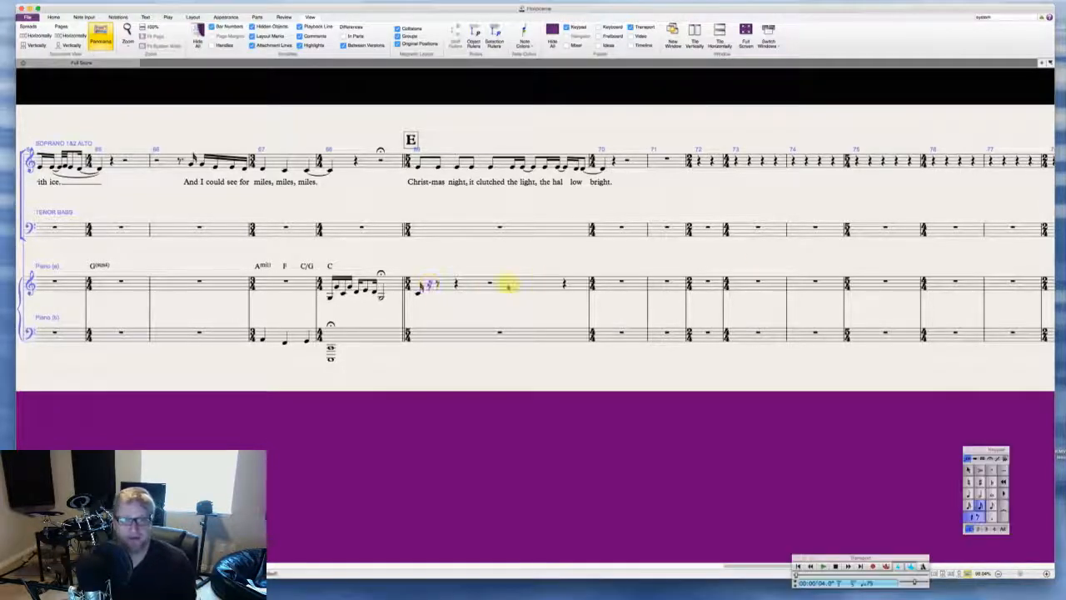
click(565, 281)
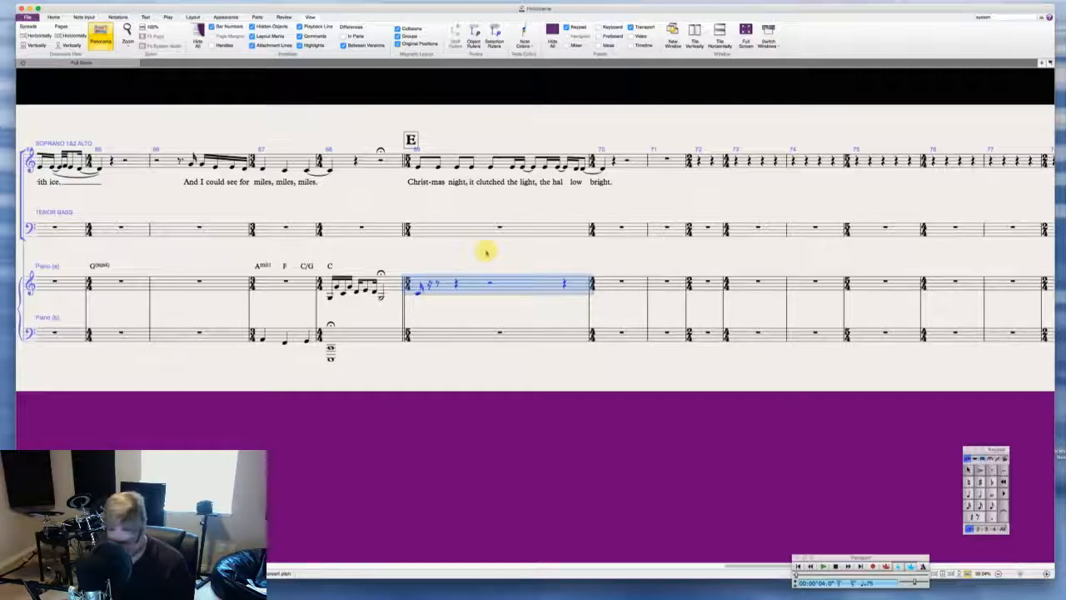
key(Delete)
Step: In bar 69, shorten the "mas" note to a sixteenth, add a sixteenth E tied into "night," and check the reference
scroll(502, 247, right, 4)
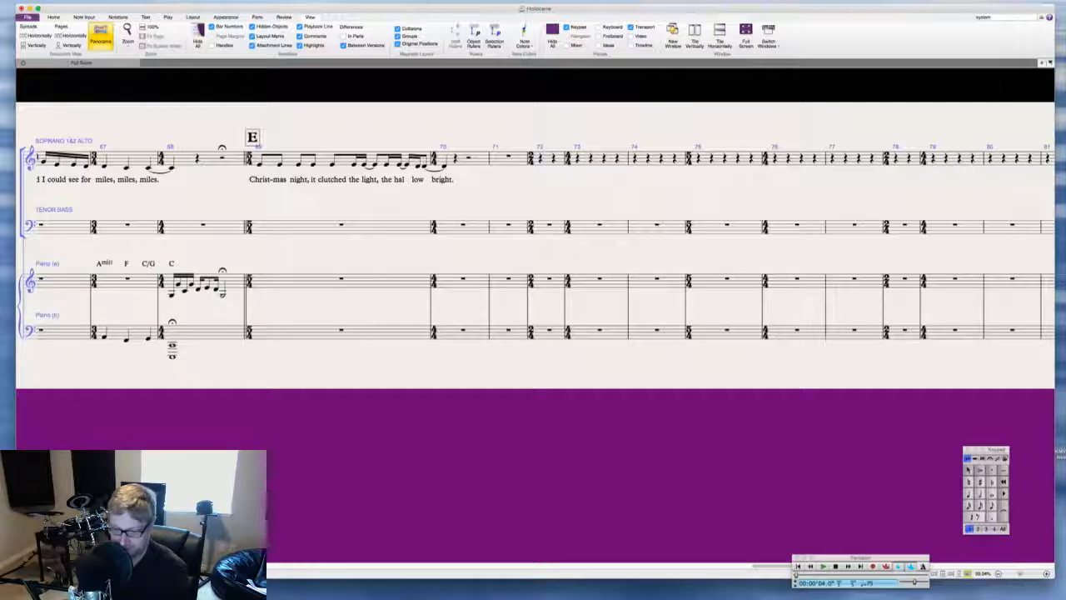
key(super+Tab)
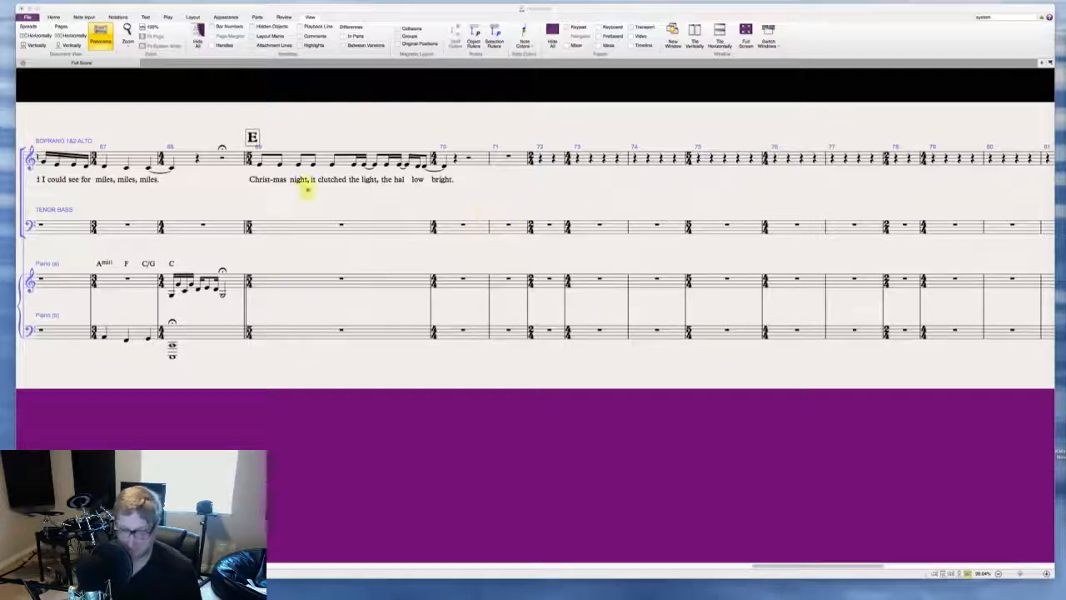
click(281, 164)
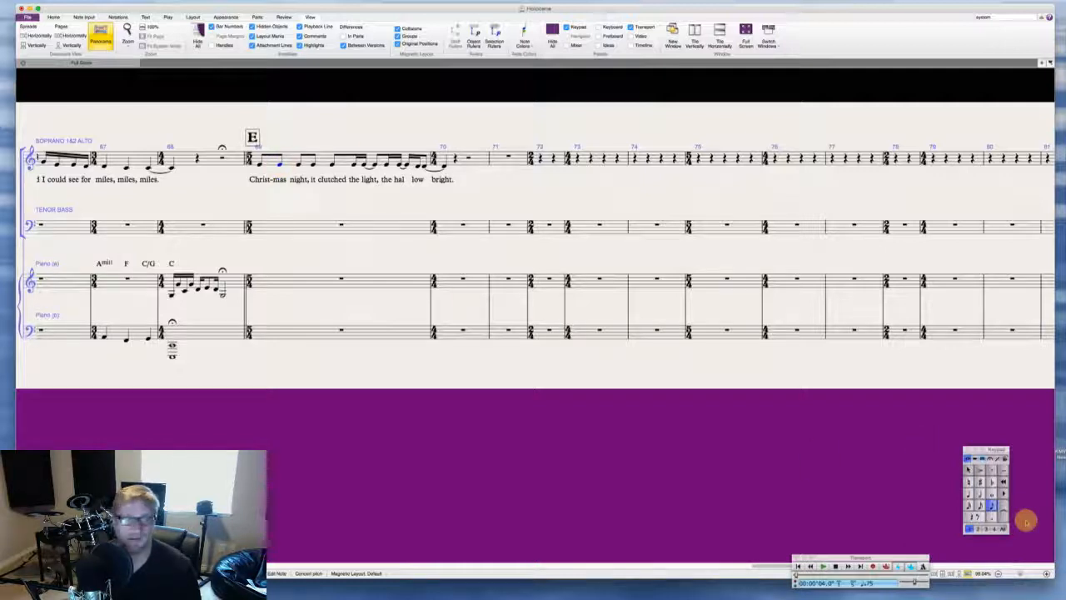
key(KP_2)
key(Right)
key(n)
key(e)
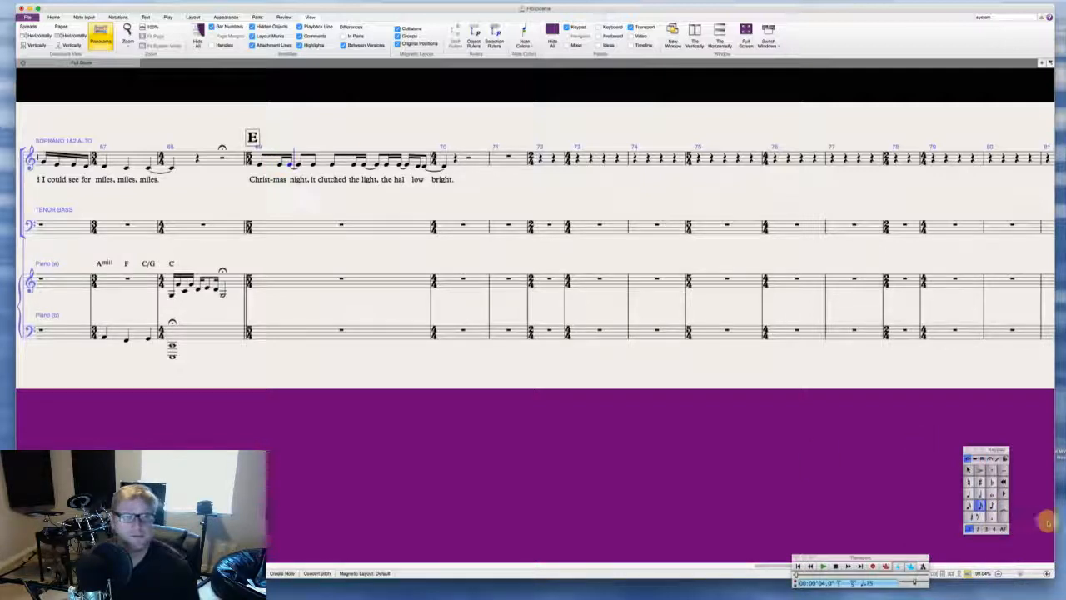
click(287, 162)
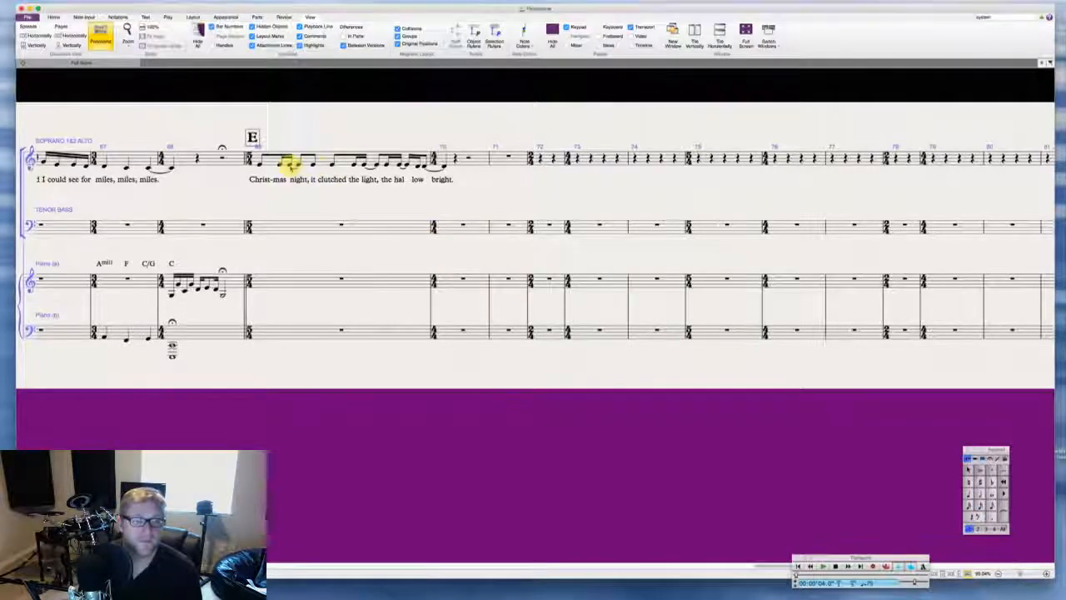
mouse_move(291, 167)
mouse_down()
mouse_move(323, 167)
mouse_move(313, 181)
mouse_move(292, 167)
mouse_move(302, 165)
mouse_up()
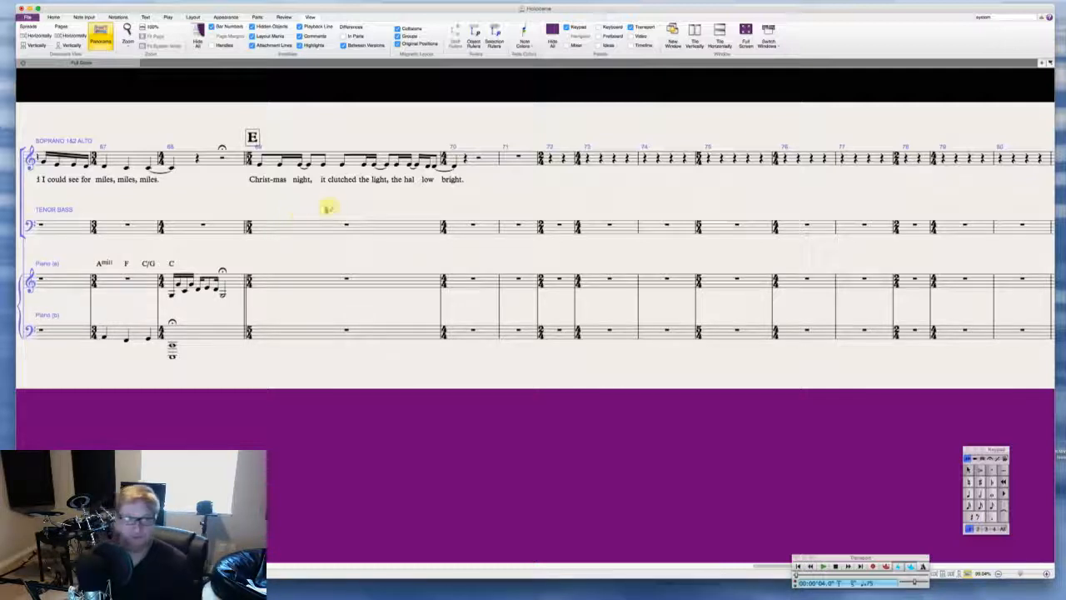
key(super+Tab)
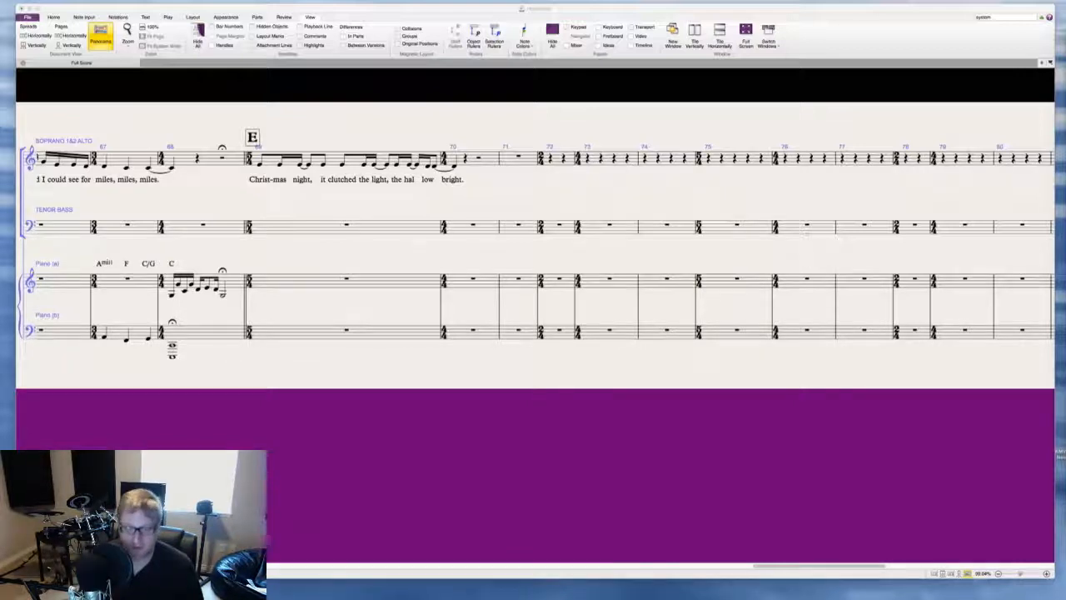
click(404, 142)
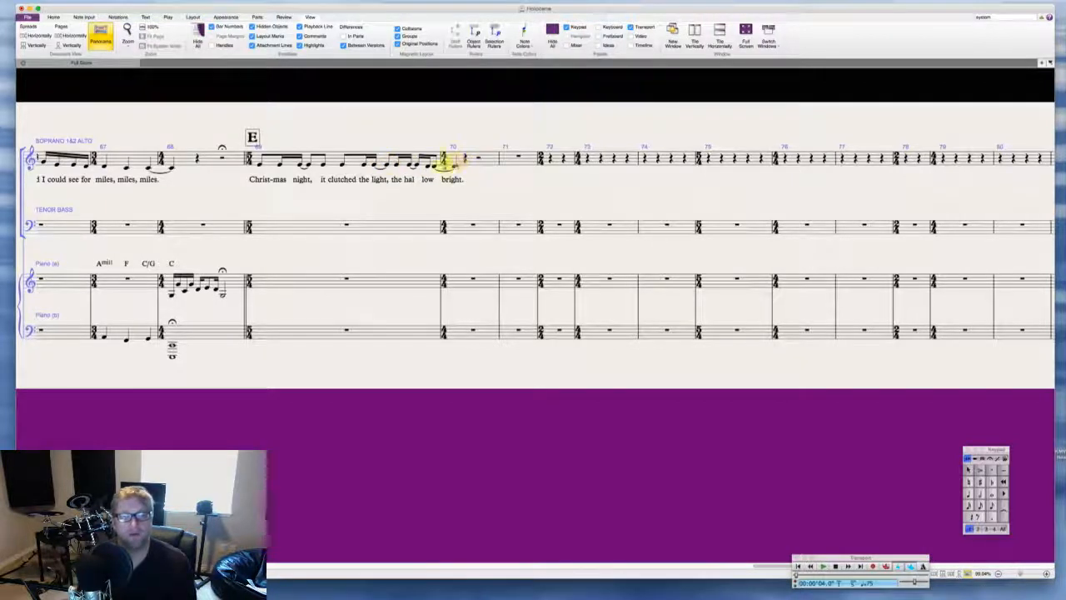
Step: Delete the "the hal low bright." notes and lyrics from the end of bar 69 into bar 70
click(397, 163)
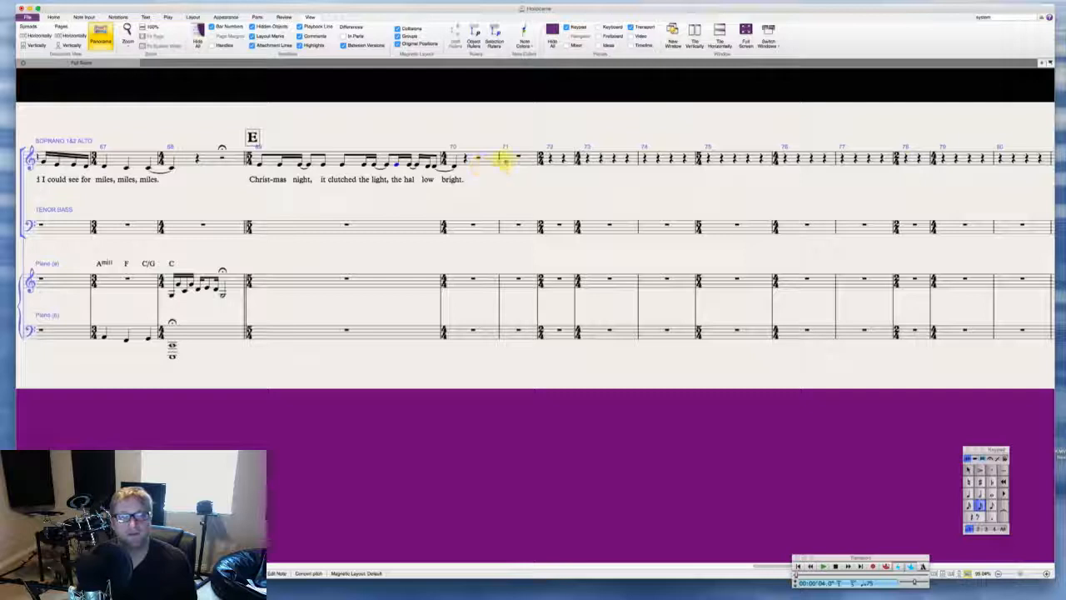
click(505, 158)
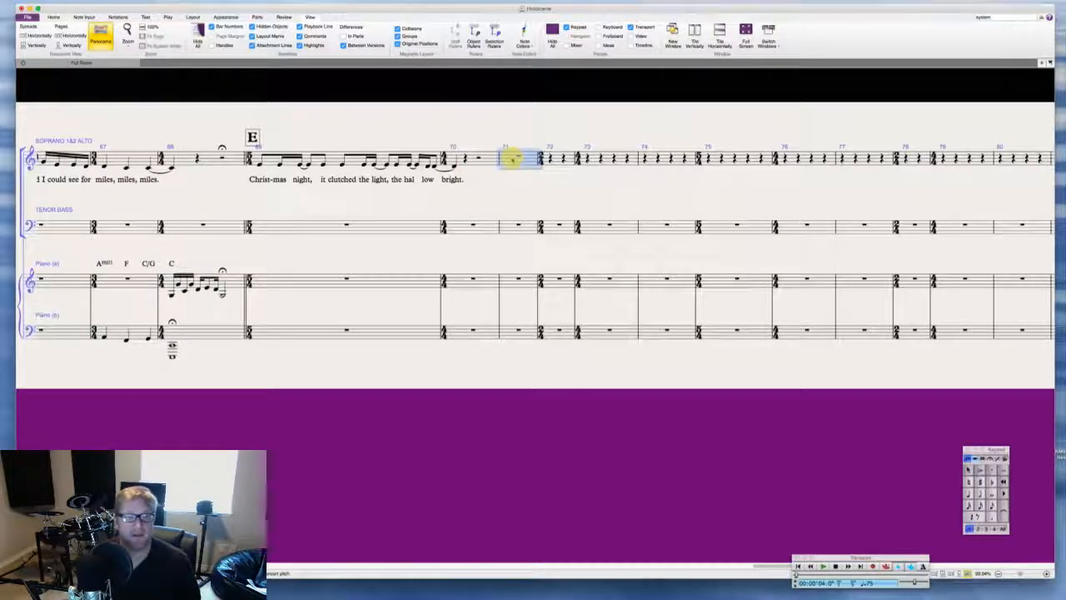
click(389, 164)
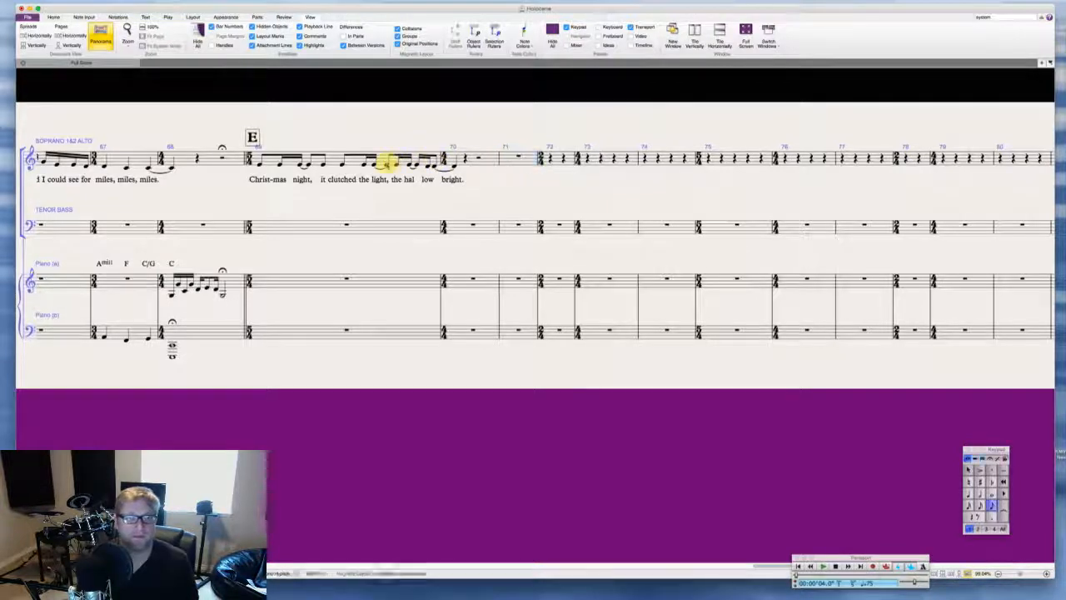
shift+click(454, 171)
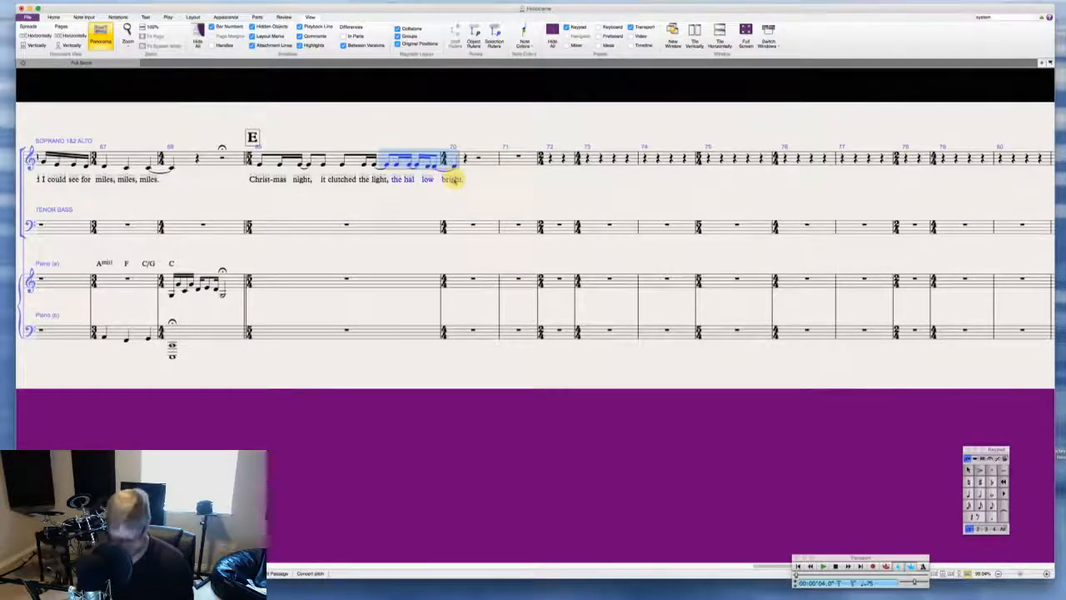
key(Delete)
Step: In bar 69, set the tied "light," note to a quarter note, followed by an eighth rest and a sixteenth rest
click(382, 158)
key(n)
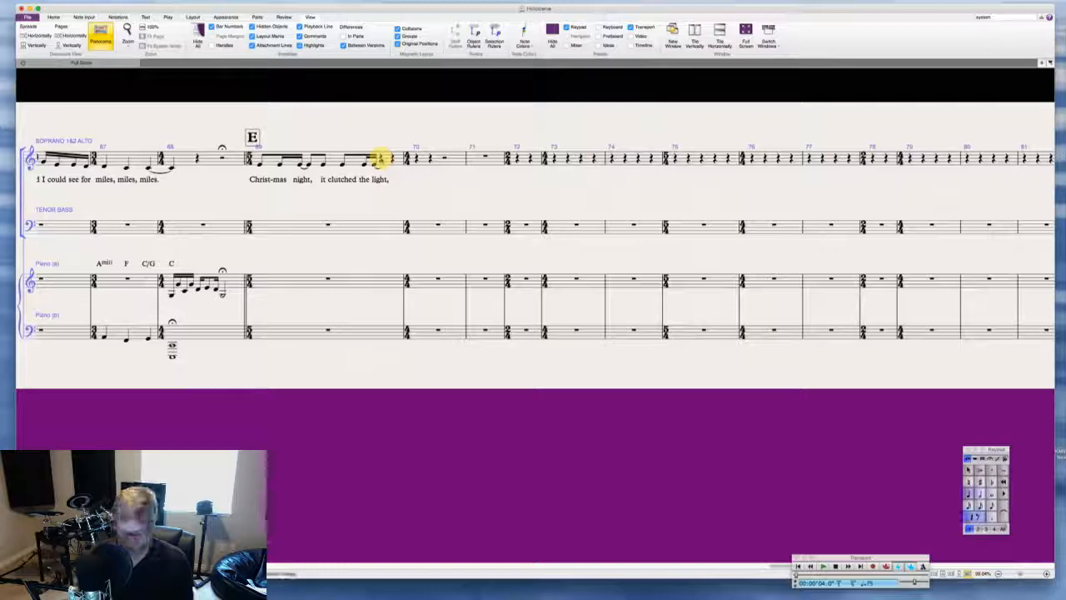
key(5)
key(Escape)
click(381, 165)
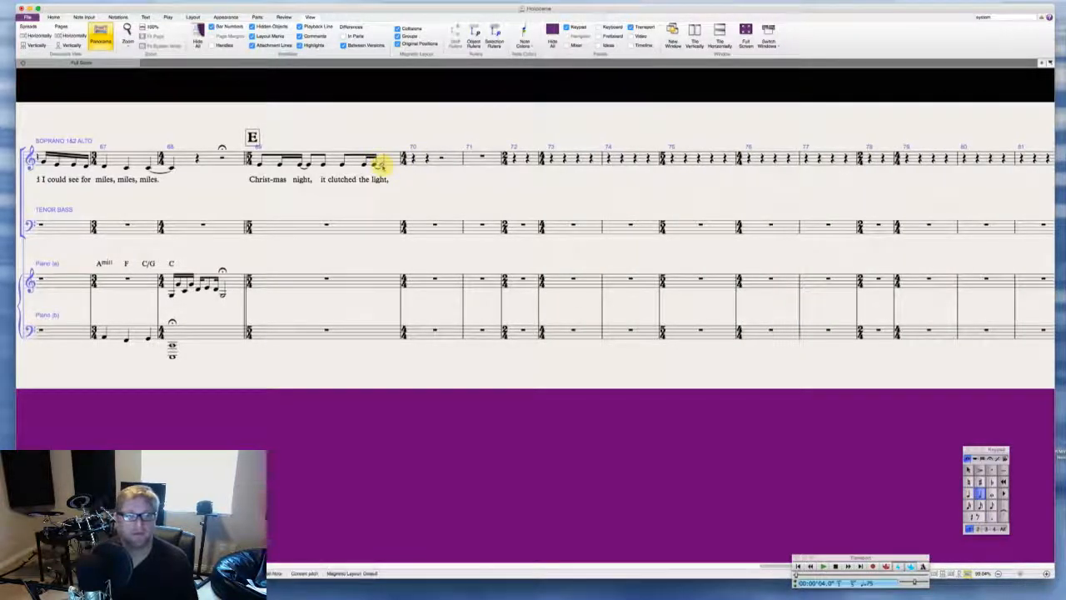
key(4)
key(Right)
key(3)
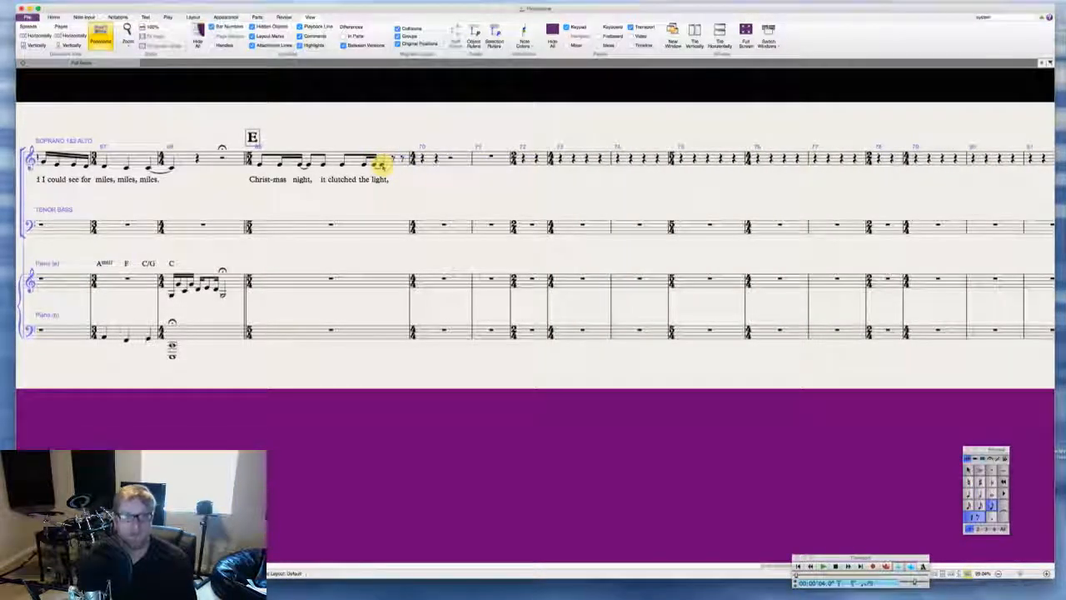
key(Right)
key(2)
Step: Enter a sixteenth E at the end of bar 69, continuing into bar 70 with E, D and a D tied to an eighth D
key(n)
key(e)
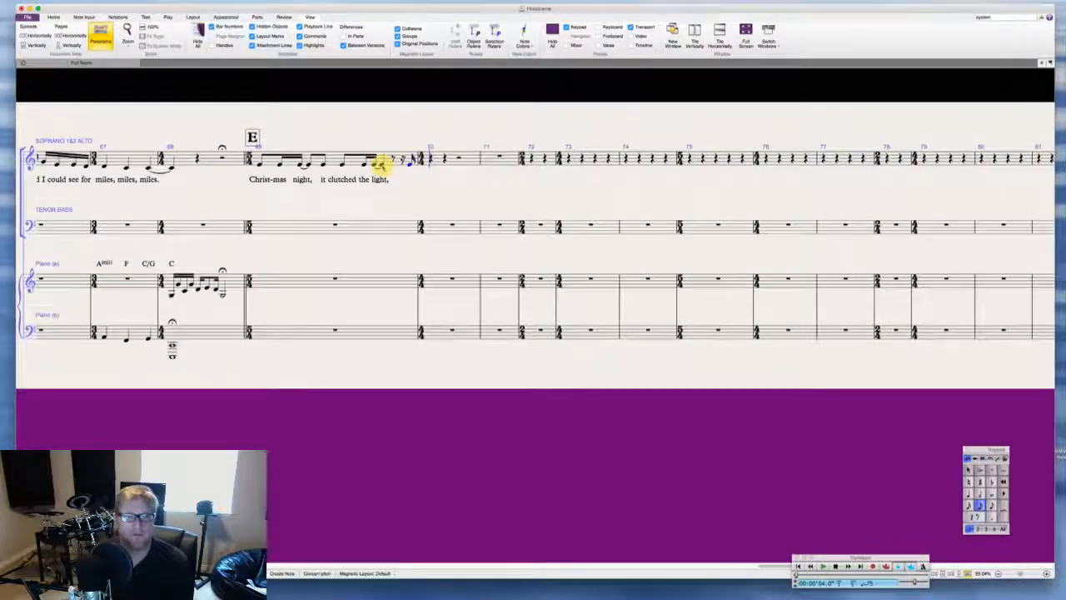
key(e)
key(d)
key(d)
key(Return)
key(3)
key(d)
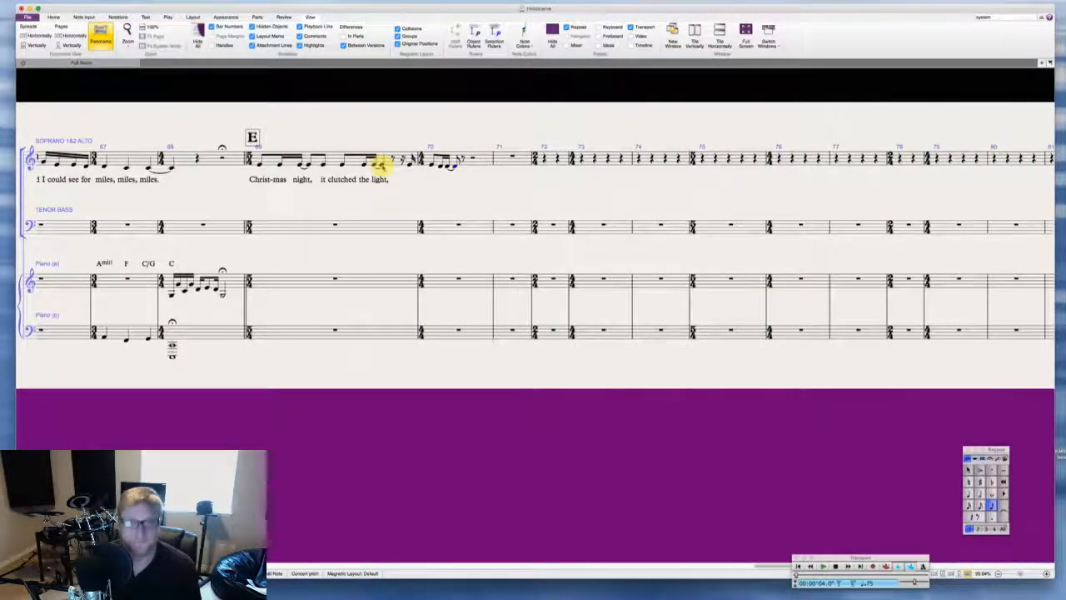
key(Escape)
Step: Add the lyrics "the hal-low bright." under the new notes in bars 69 and 70, and check the reference
click(409, 163)
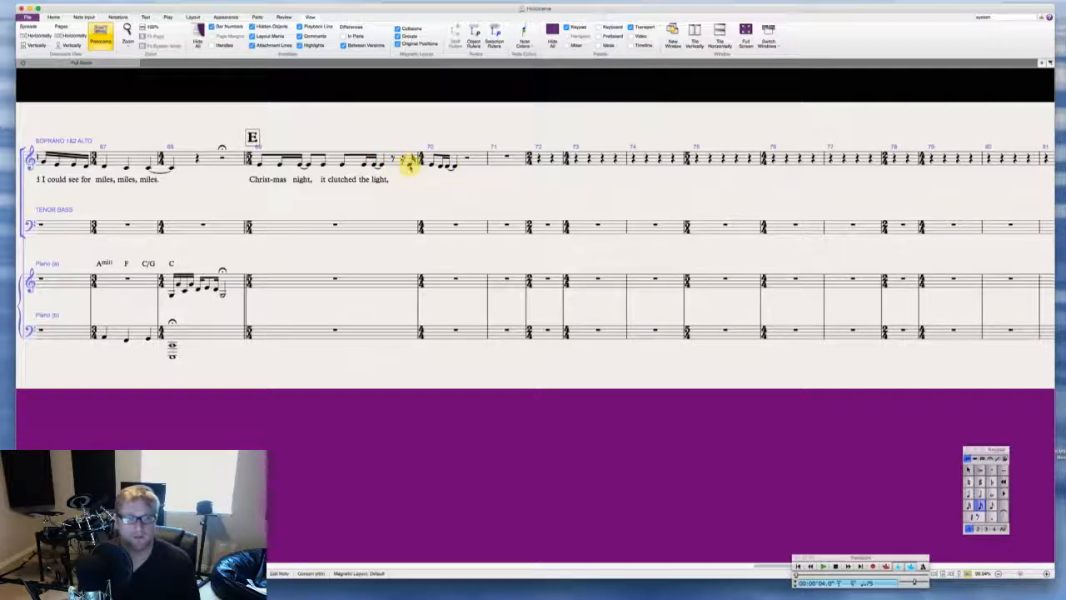
key(ctrl+l)
text(the hal)
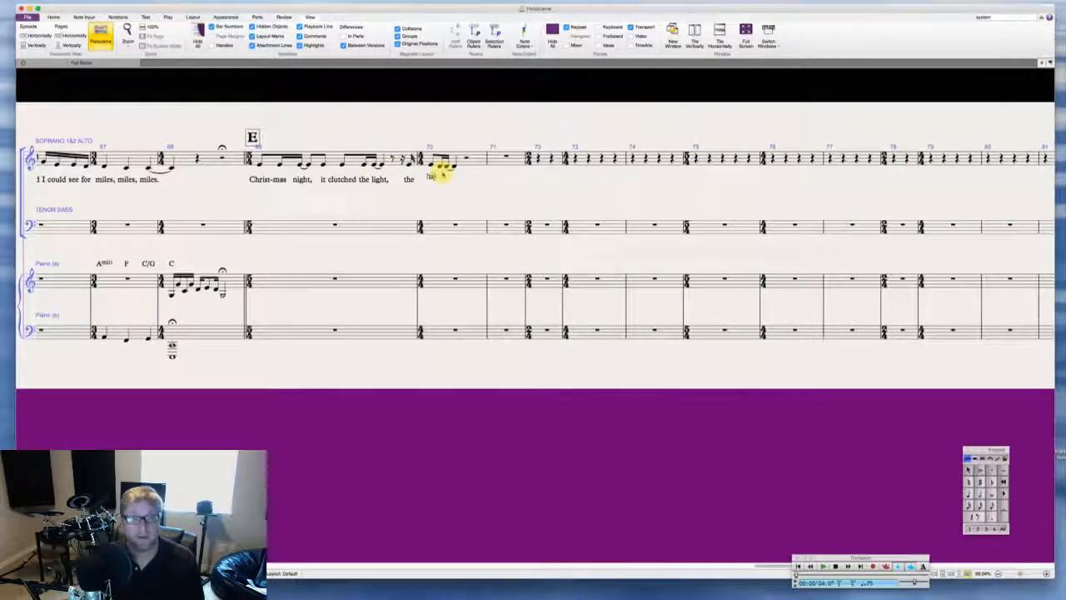
text(-low bright.)
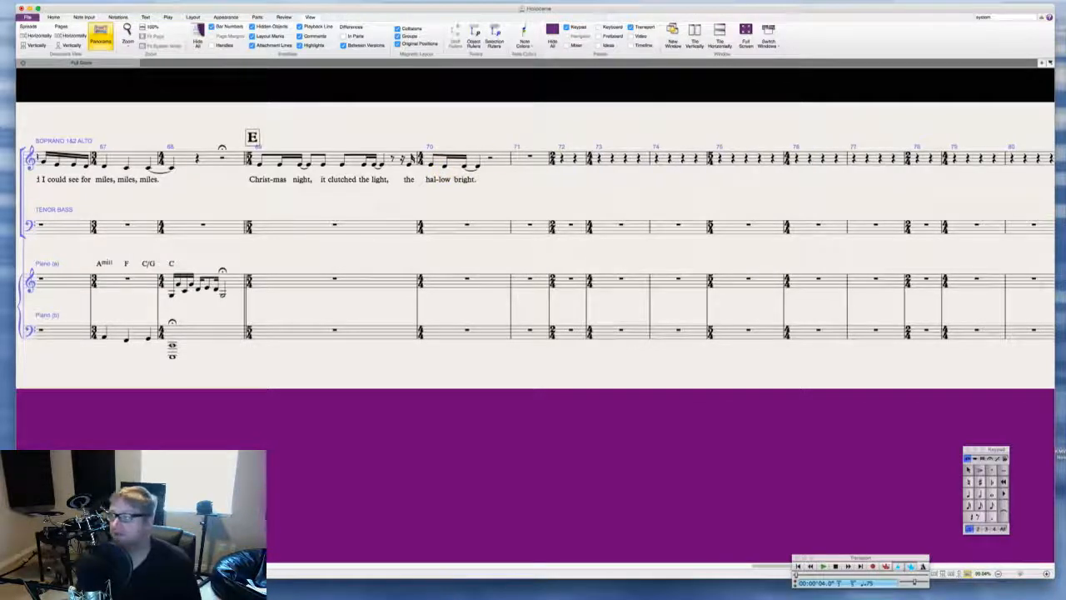
key(super+Tab)
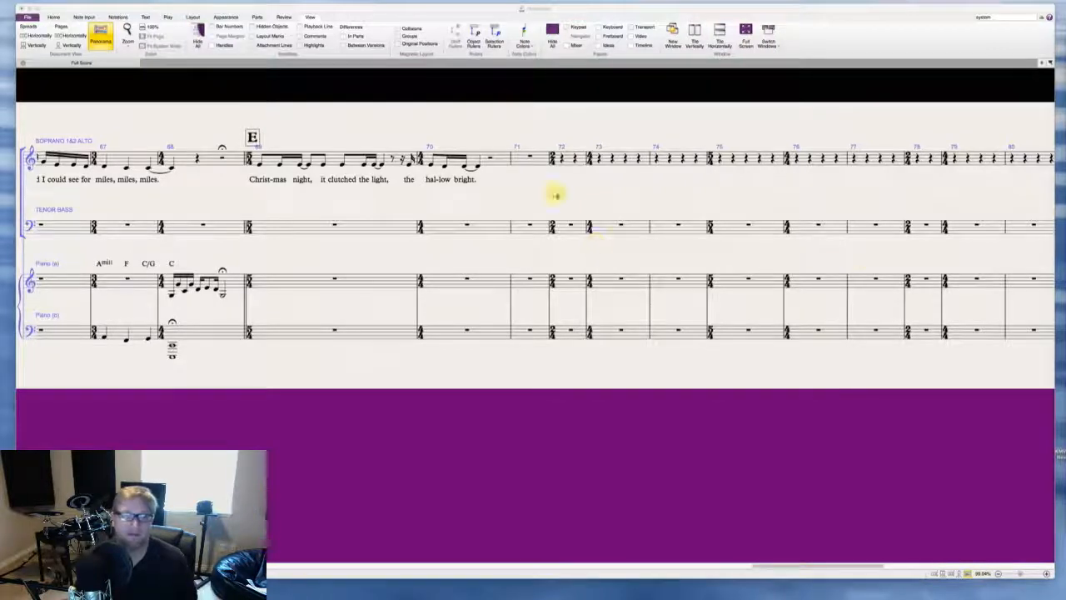
click(555, 195)
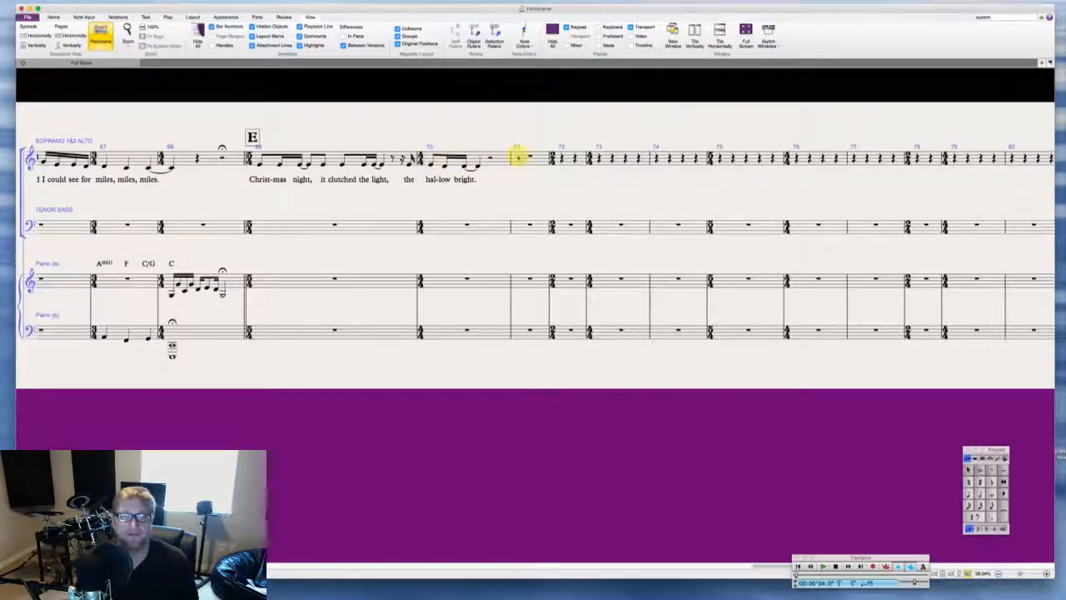
Step: Put a quarter rest at the start of bar 71 and copy the "the hal-low bright." phrase with its leading rests to beat two
click(517, 156)
key(4)
key(Escape)
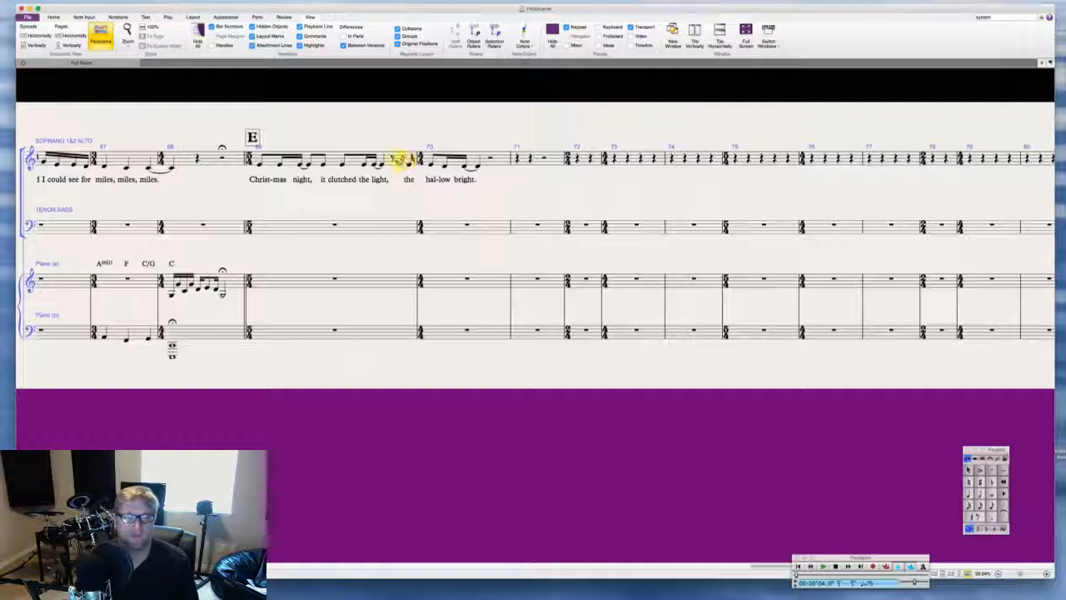
click(392, 159)
shift+click(478, 166)
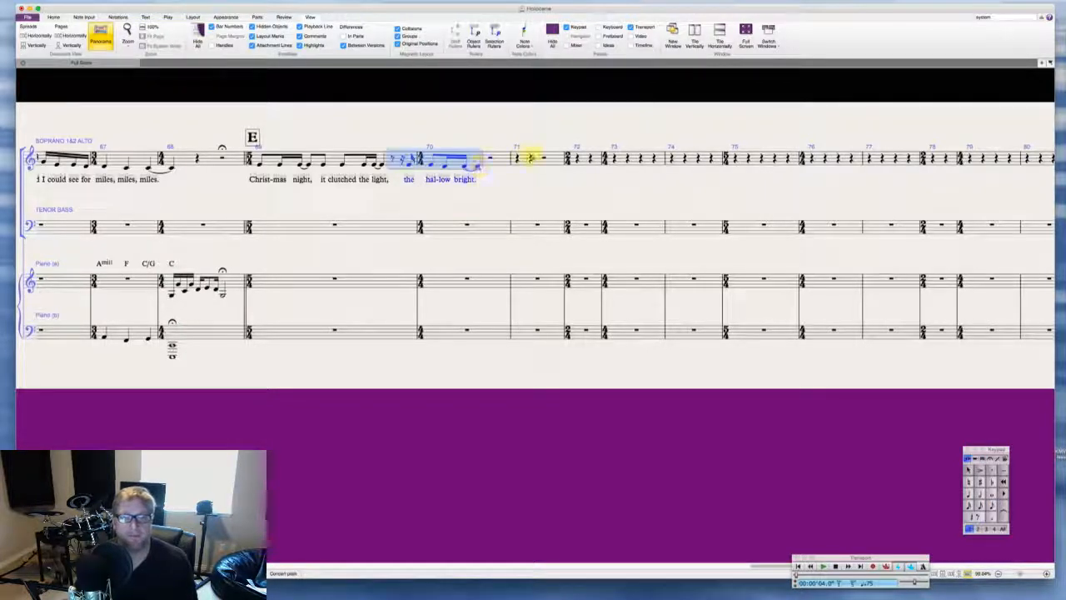
alt+click(530, 156)
key(Escape)
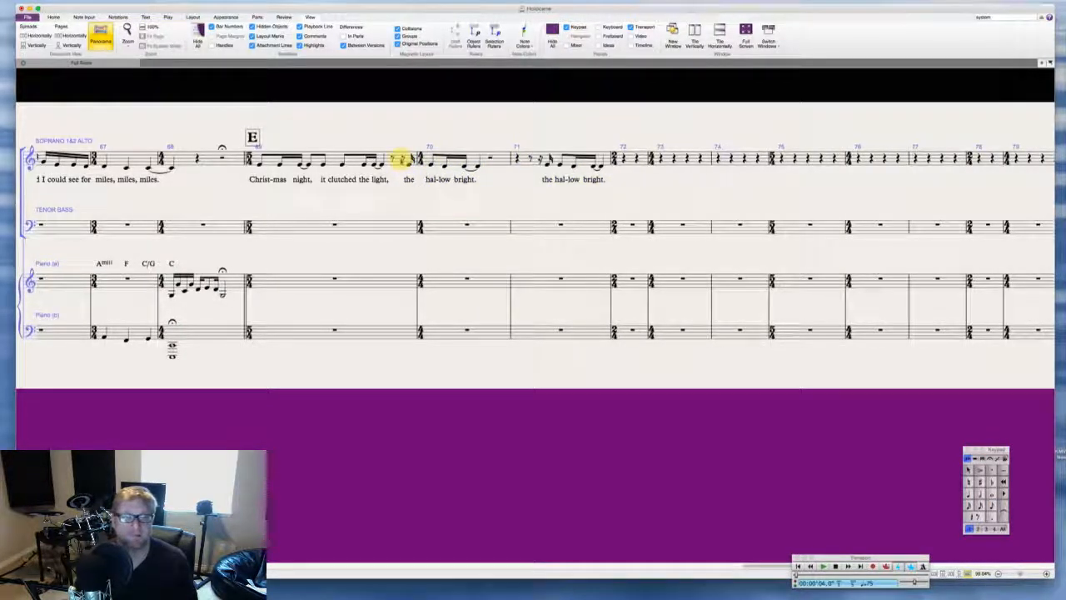
Step: Replace the "the hal-low bright." phrase across bars 69 and 70 with a copy of bar 71 in bar 70, then clear bar 71
click(403, 159)
shift+click(494, 159)
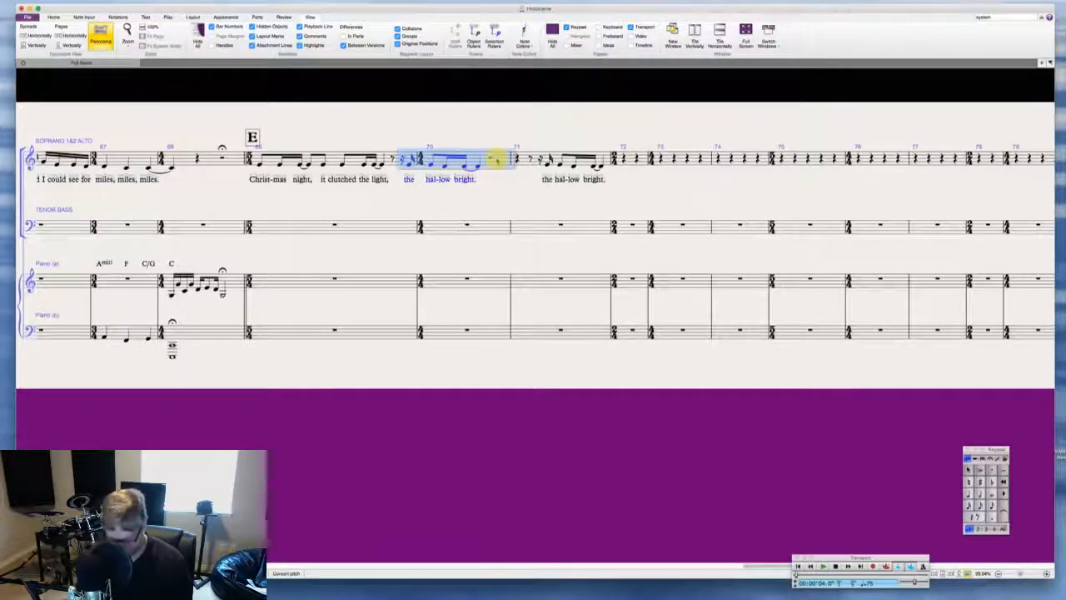
key(Delete)
click(500, 159)
alt+click(427, 160)
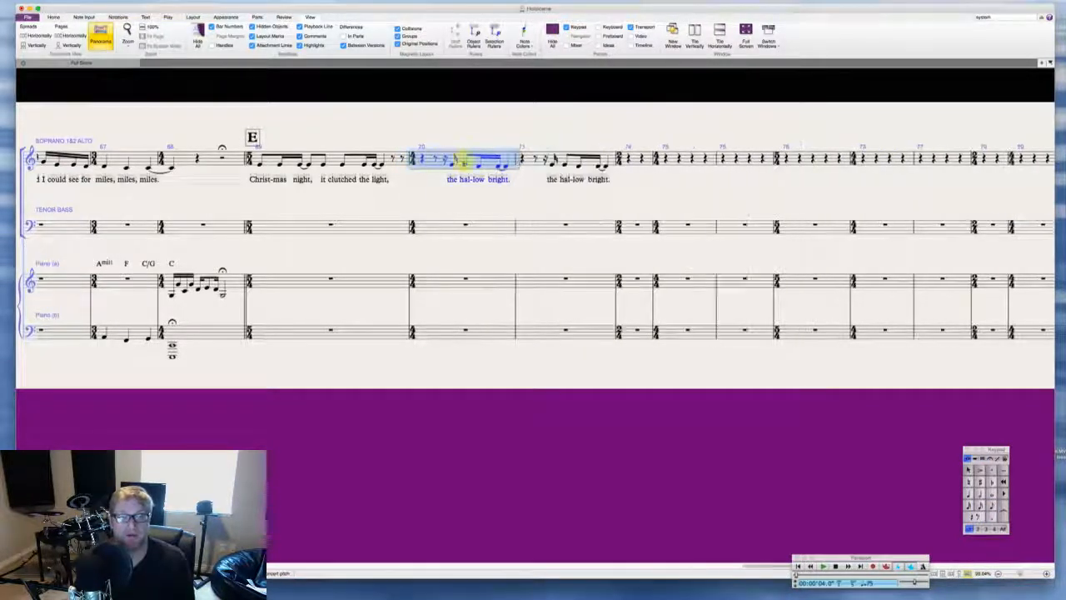
click(538, 159)
key(Delete)
key(Escape)
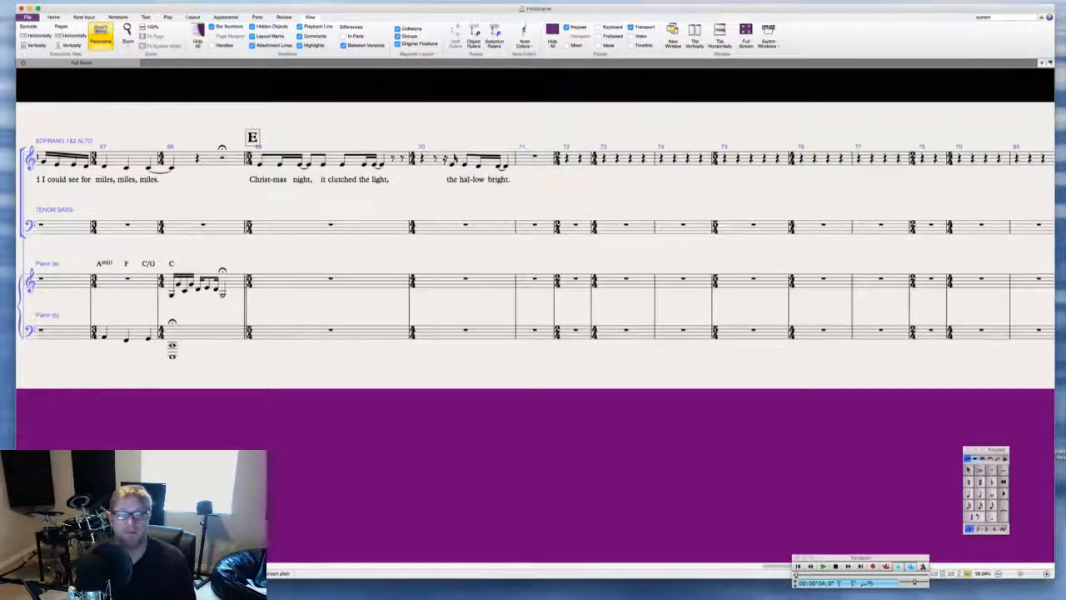
Step: Lengthen the tied "light," note in bar 69 to a half note
click(379, 163)
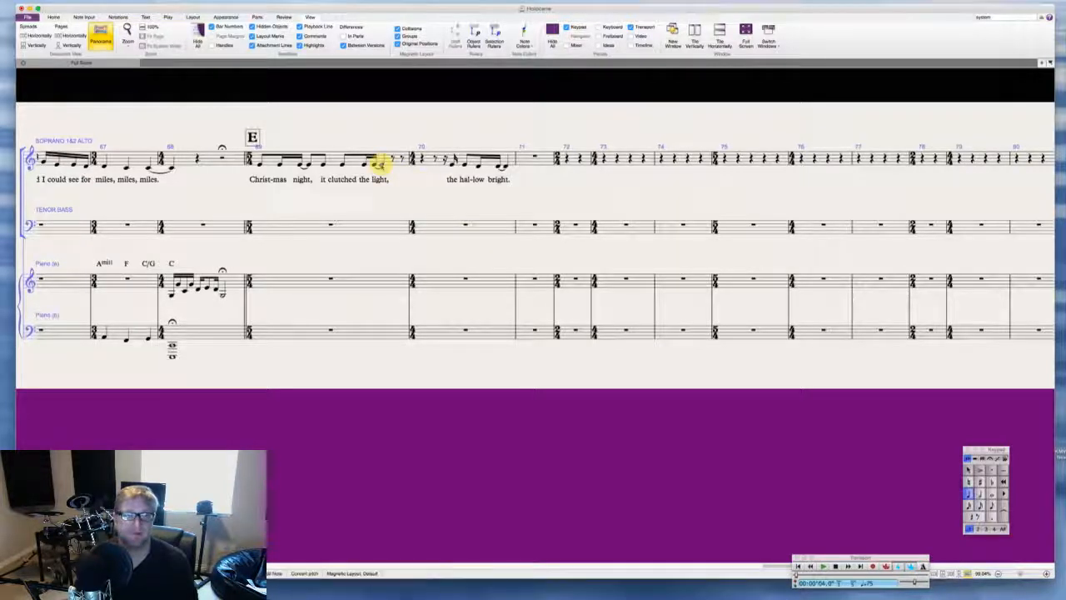
key(5)
key(Escape)
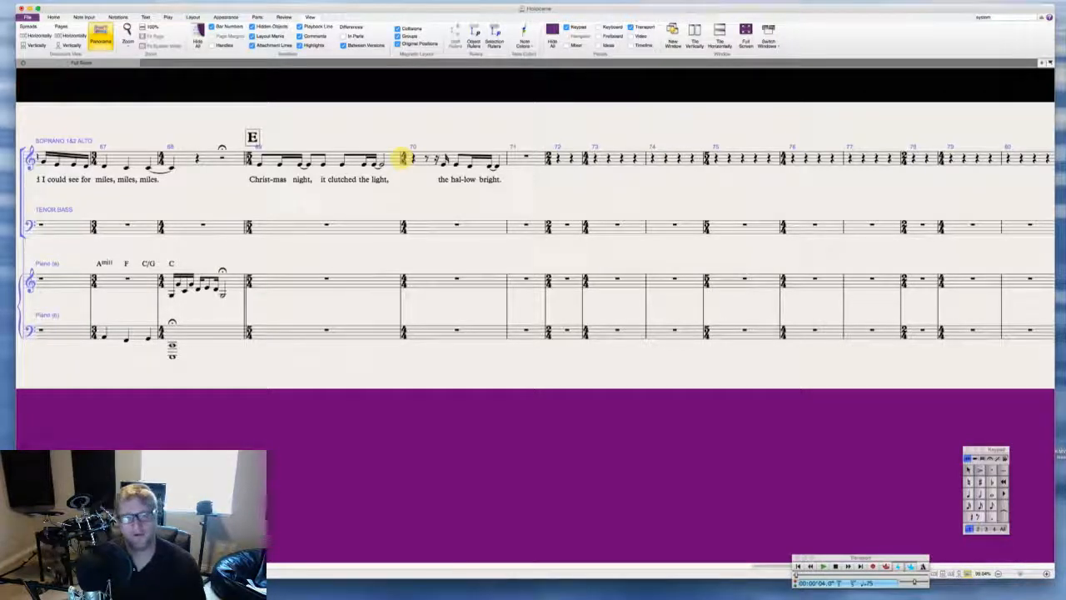
Step: Change the eighth rest before "the" in bar 70 to a dotted eighth rest
scroll(423, 198, right, 1)
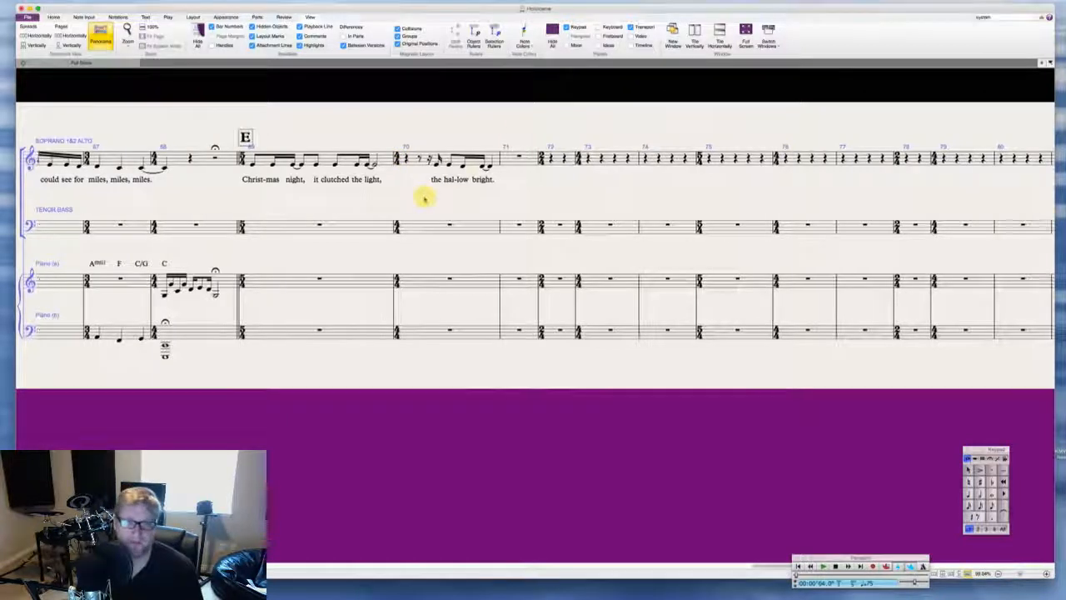
scroll(424, 198, right, 1)
click(394, 167)
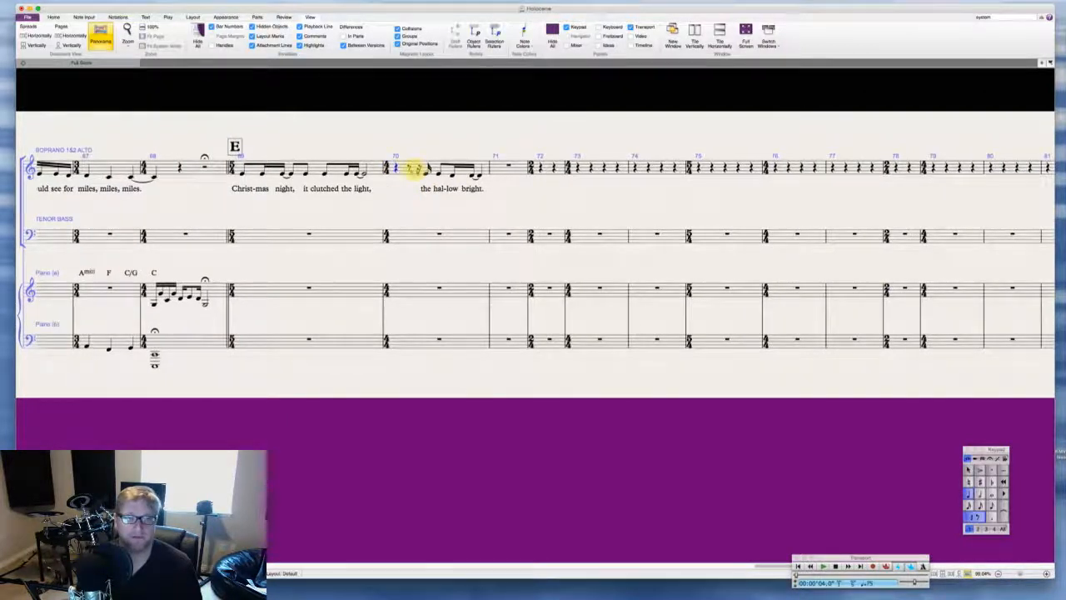
click(411, 169)
key(period)
key(Escape)
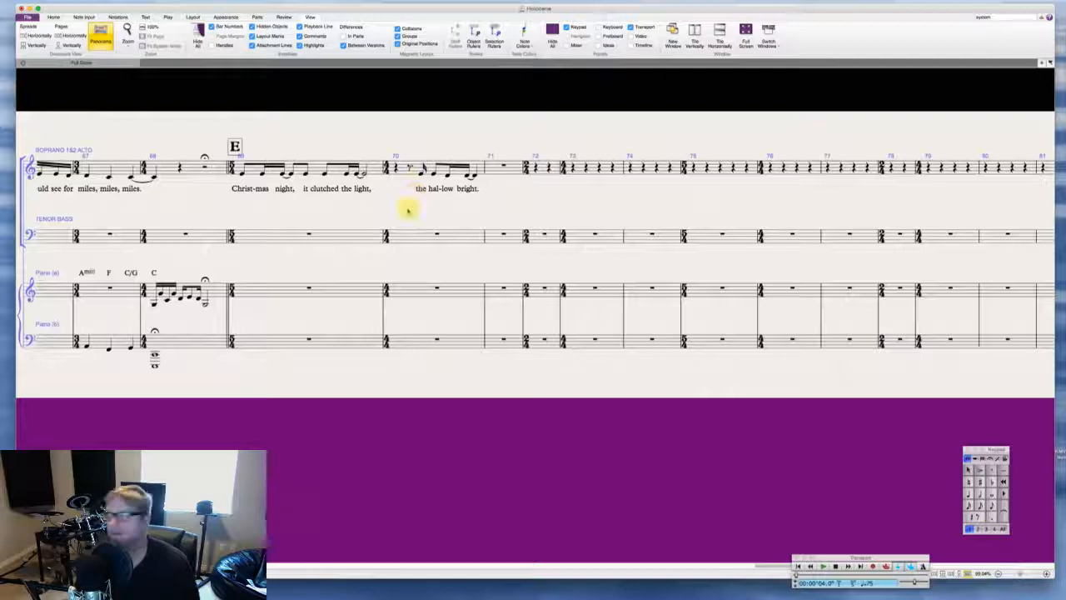
Step: Shorten bar 70's opening rest to a dotted eighth and copy the "the hal-low bright." phrase to start directly after it
scroll(408, 211, right, 3)
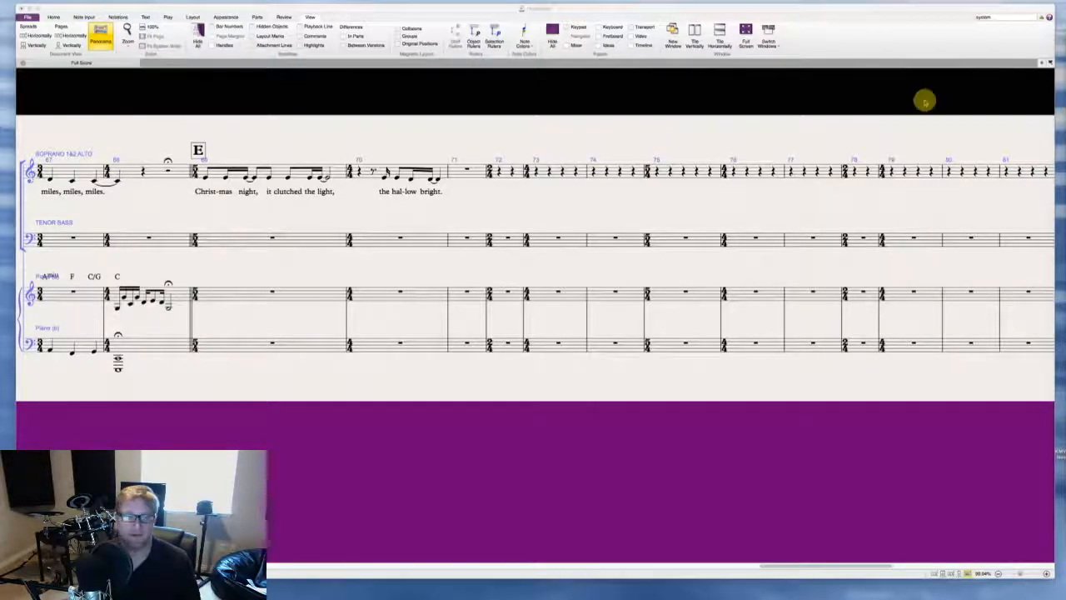
click(354, 170)
key(3)
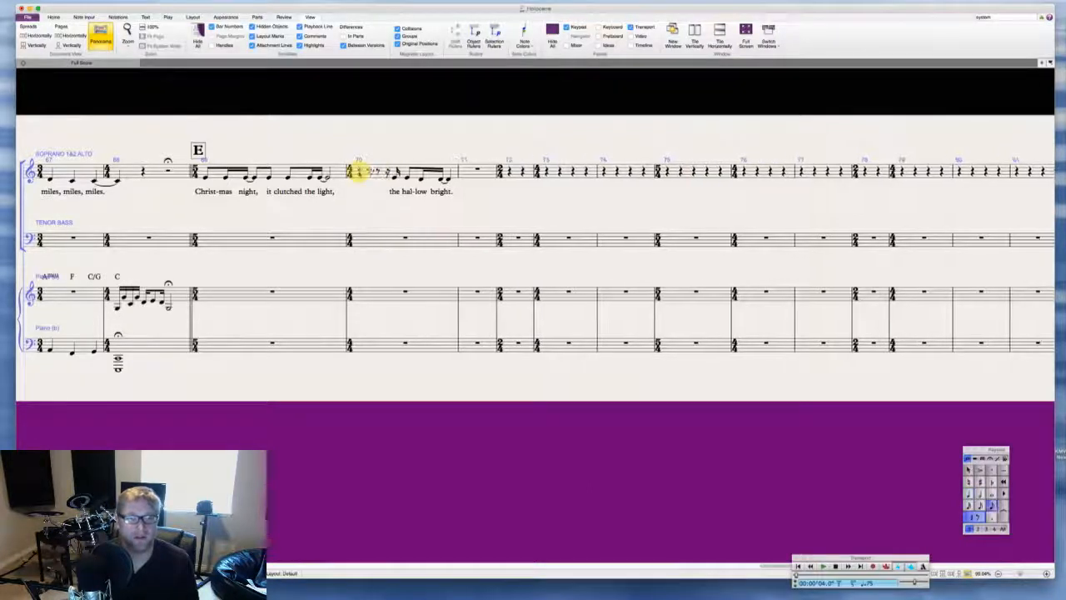
key(Escape)
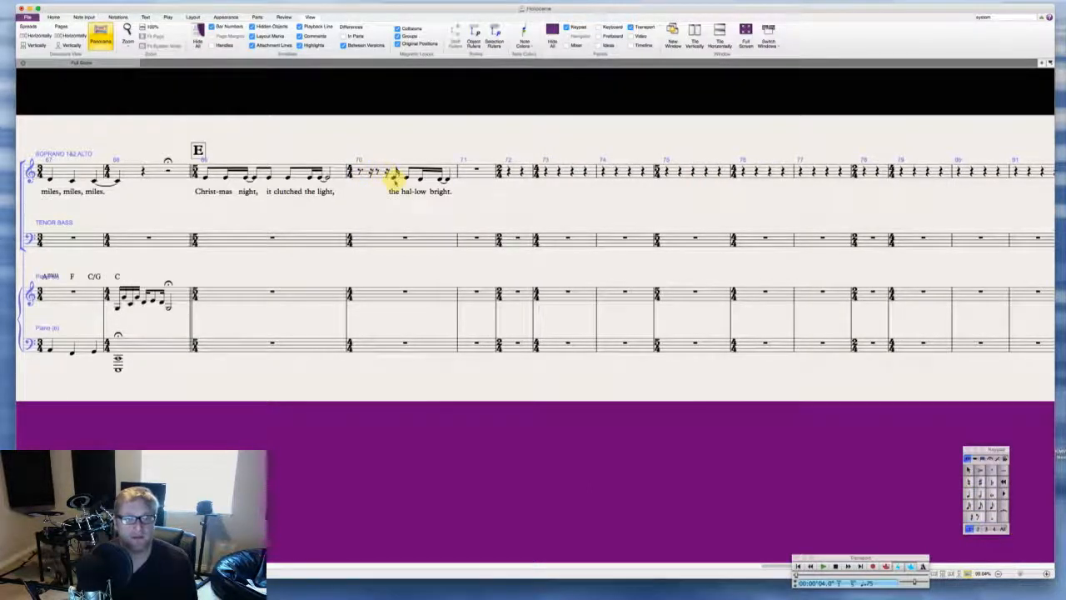
click(392, 173)
shift+click(448, 179)
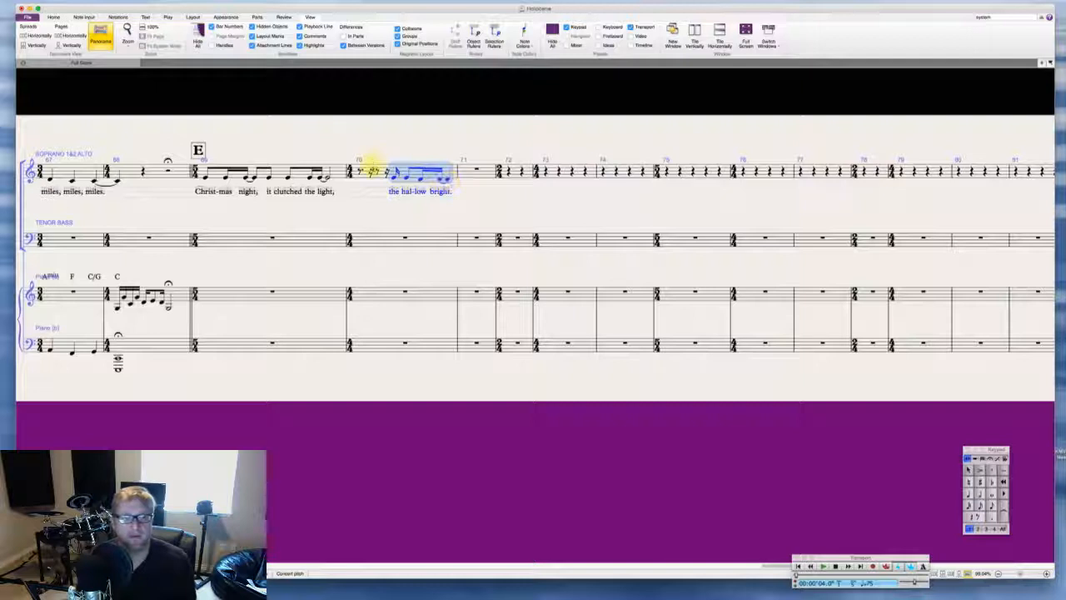
alt+click(373, 172)
key(Escape)
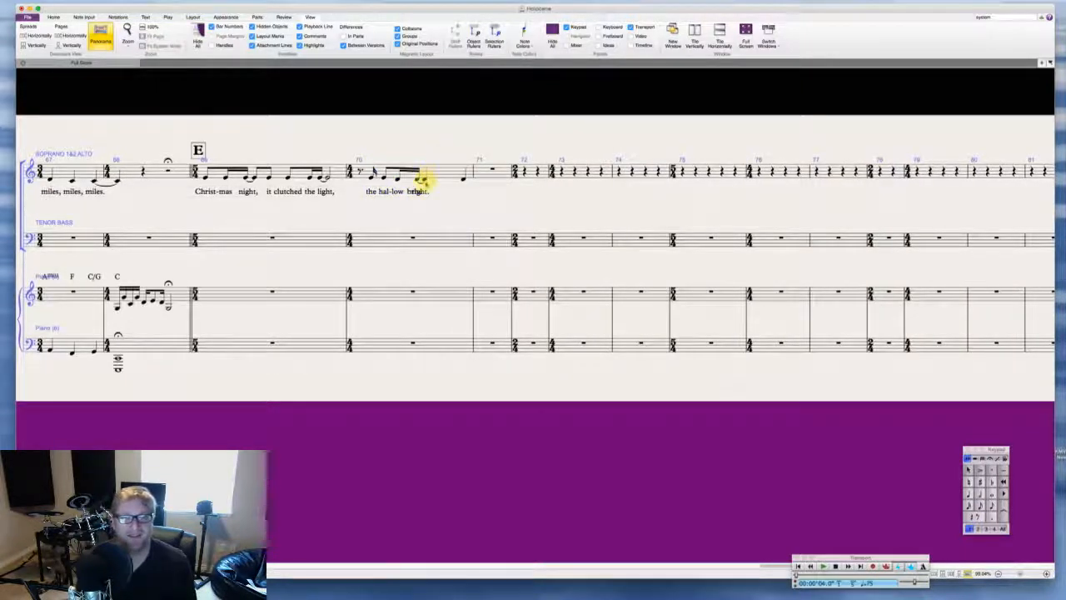
Step: Remove the overlapping "the" lyric and the leftover last note in bar 70, keeping "bright." aligned on the lyric line
click(420, 177)
drag(418, 193, 422, 210)
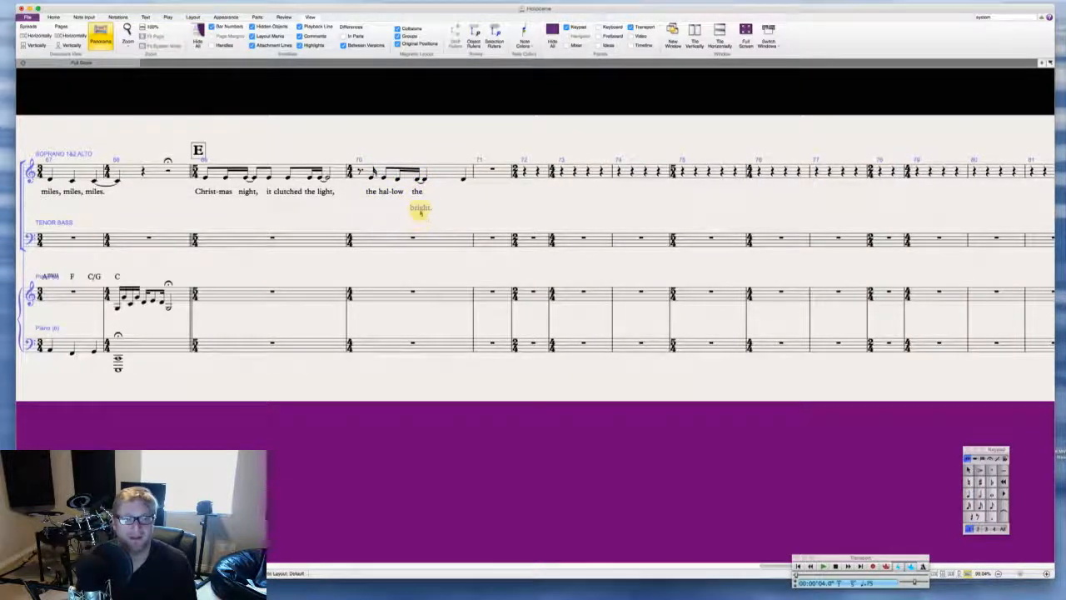
click(420, 193)
key(n)
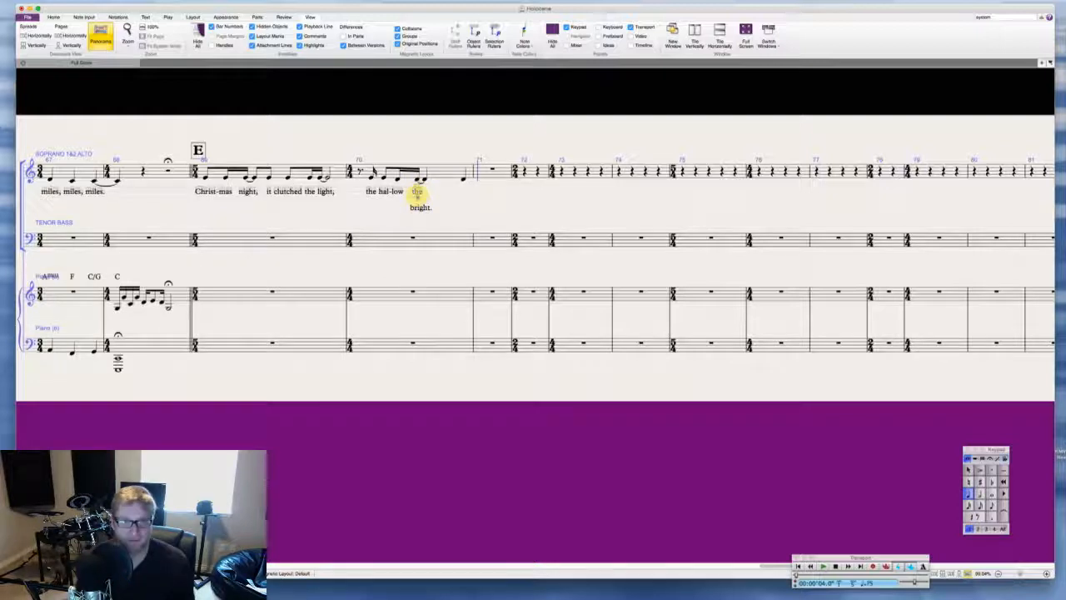
key(Escape)
click(419, 193)
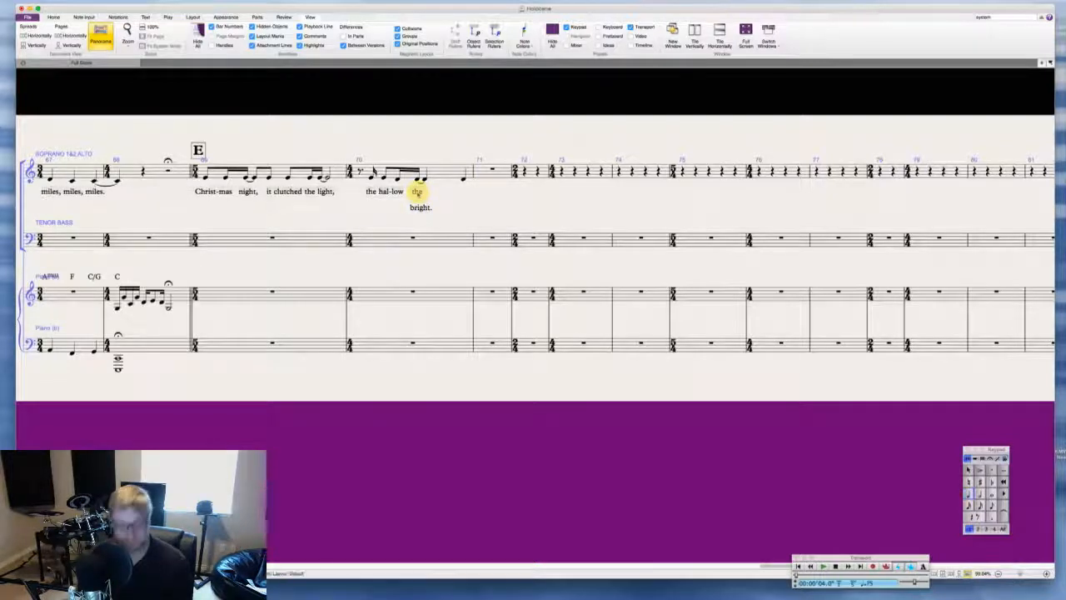
key(Delete)
drag(420, 208, 420, 191)
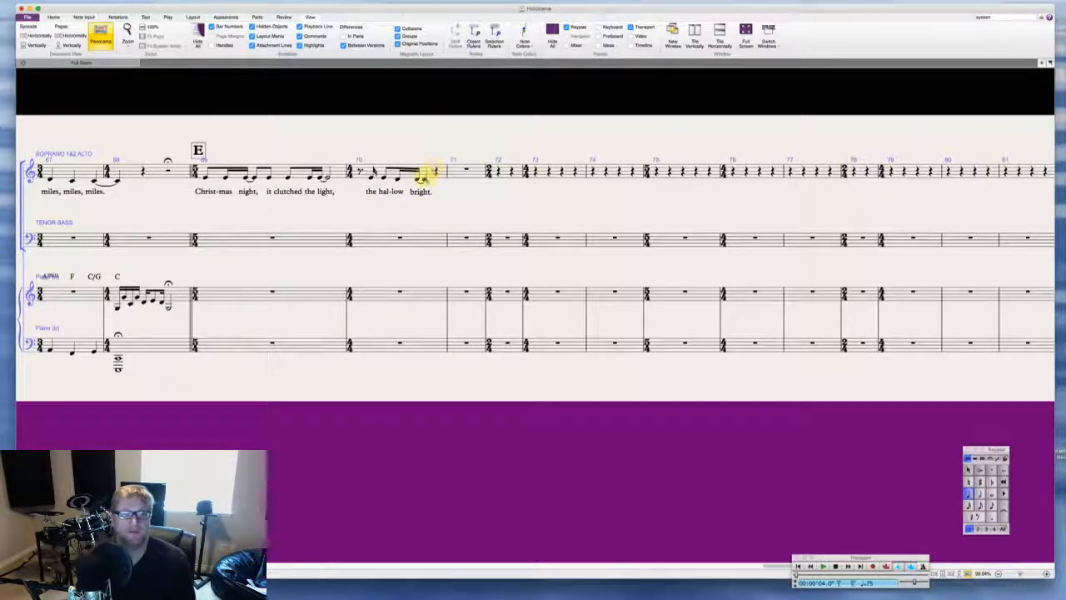
Step: Lengthen the tied last note of "bright." in bar 70 to a half note
click(422, 177)
key(5)
key(Escape)
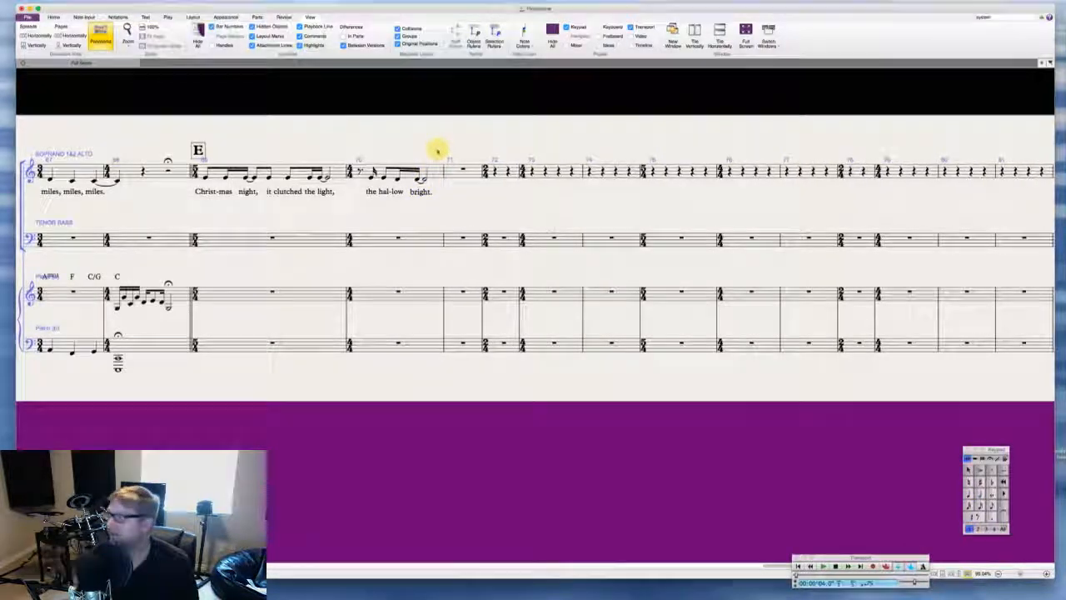
Step: Insert two additional 4/4 bars directly before the 2/4 bar 72
scroll(438, 150, right, 1)
scroll(436, 148, right, 1)
scroll(433, 138, right, 1)
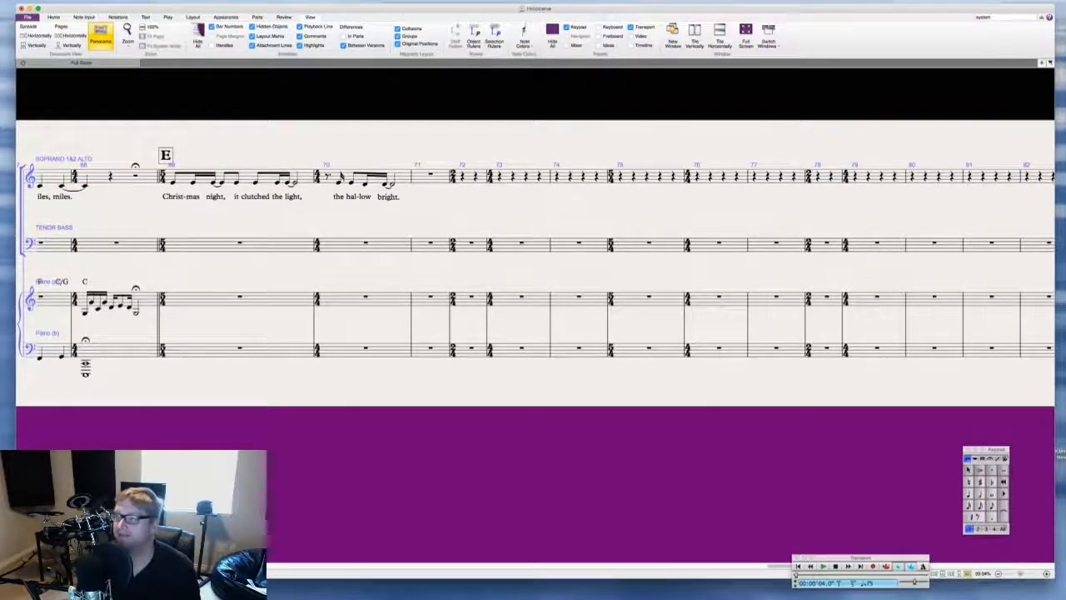
click(1063, 105)
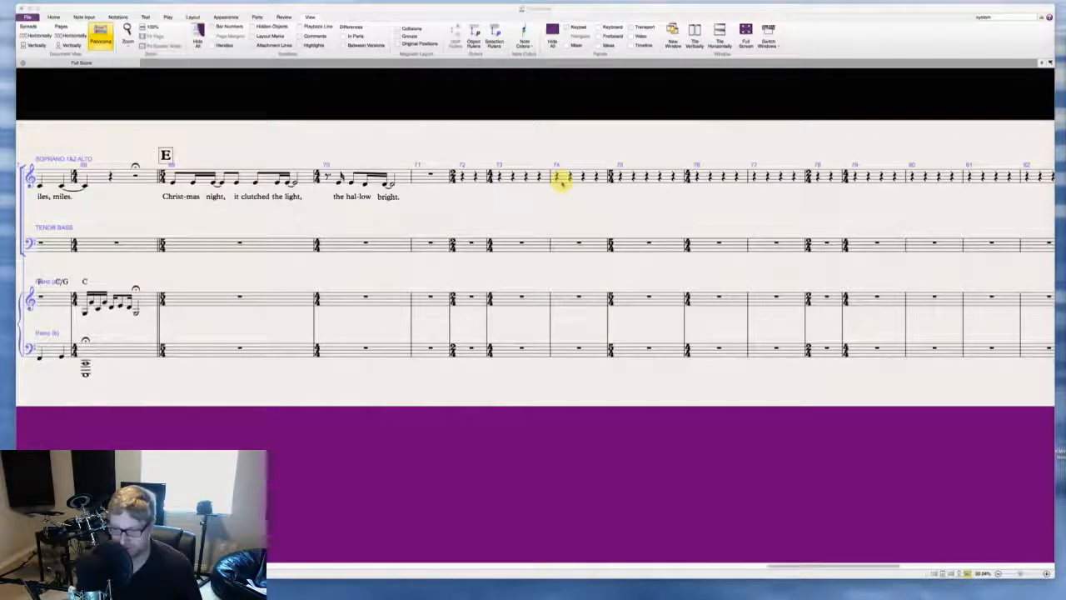
click(511, 147)
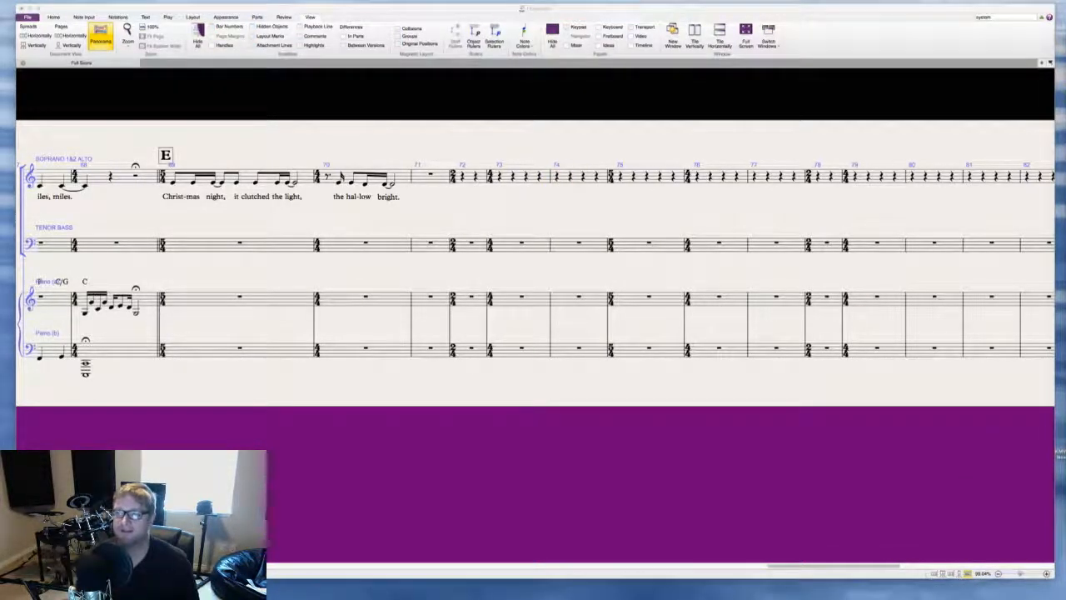
click(435, 148)
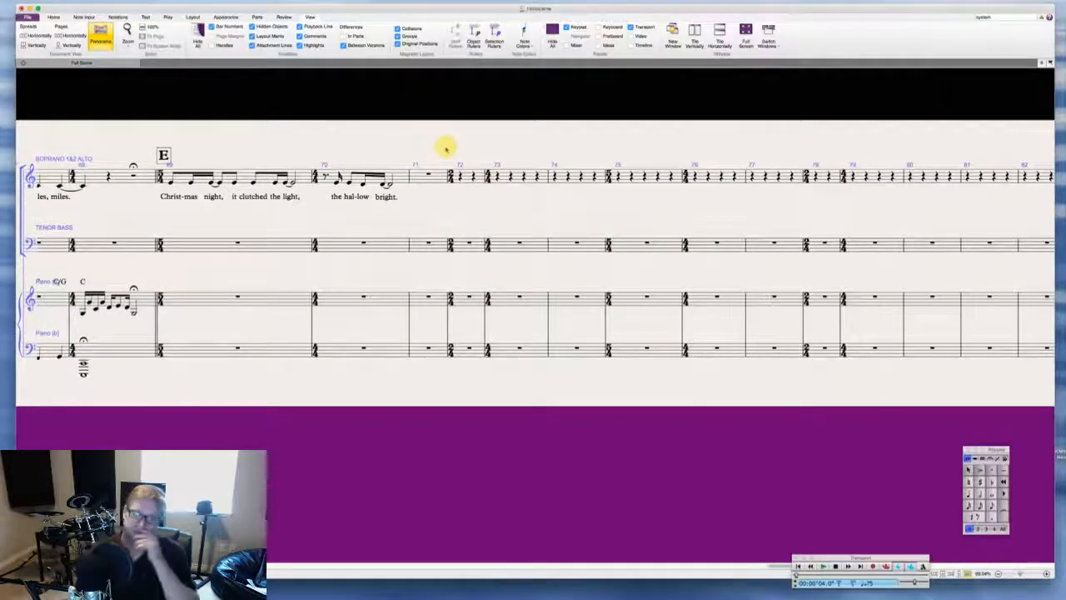
right_click(447, 149)
mouse_move(490, 150)
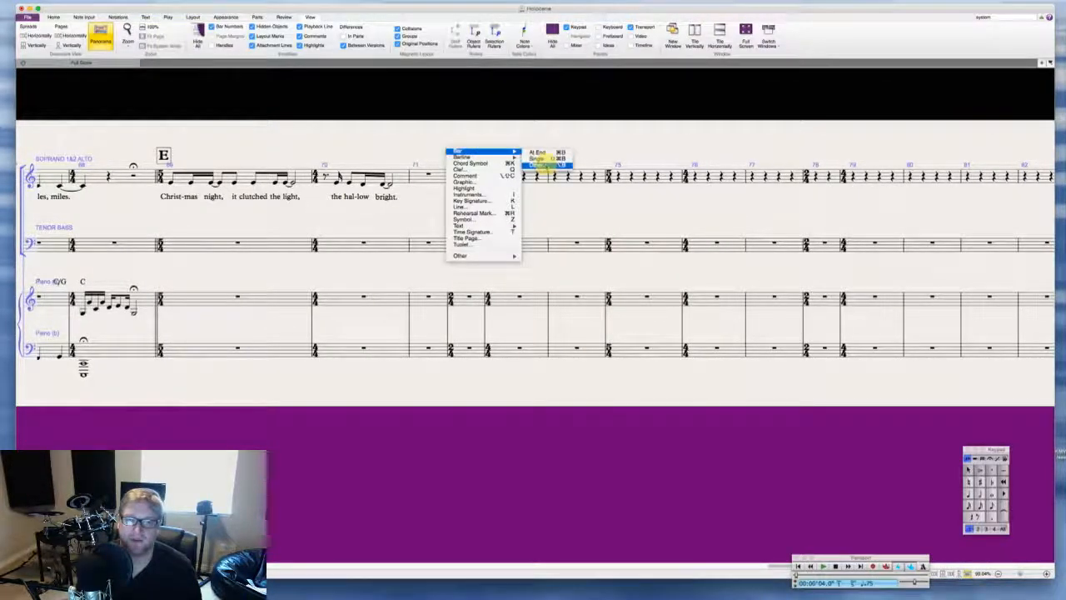
click(525, 163)
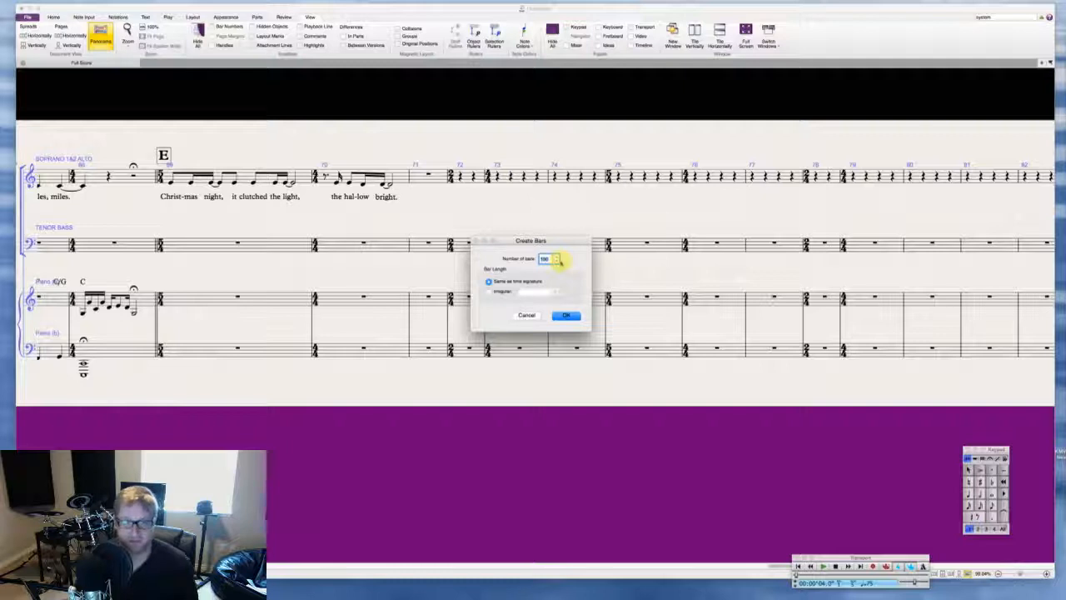
key(Return)
Step: Split the three-bar multirest after "bright." by writing half rests into bars 71–73 of the Soprano/Alto staff
click(439, 176)
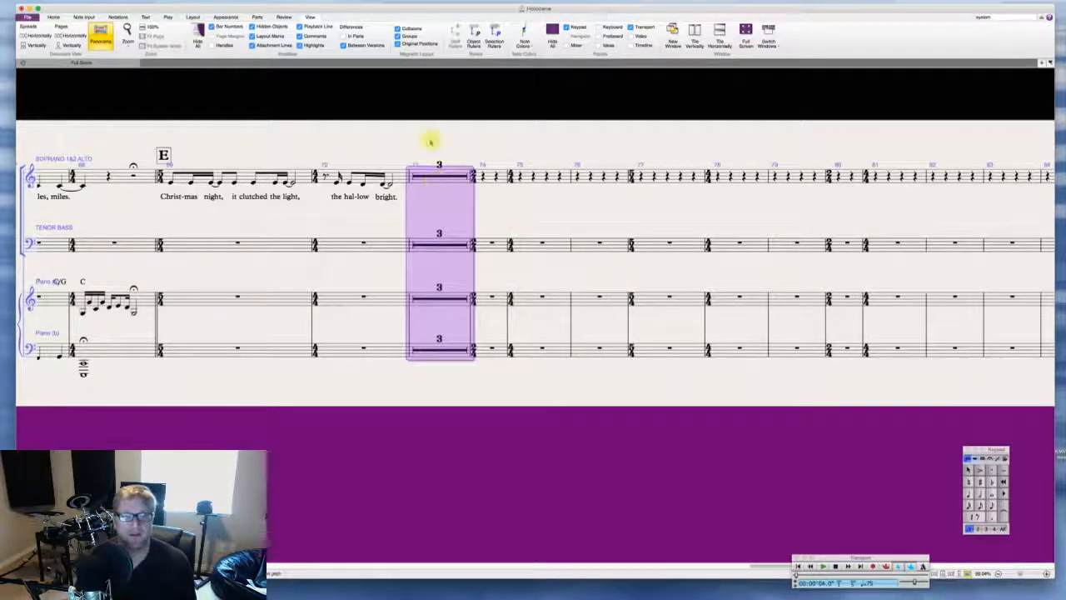
click(431, 142)
click(433, 173)
key(KP_0)
click(421, 147)
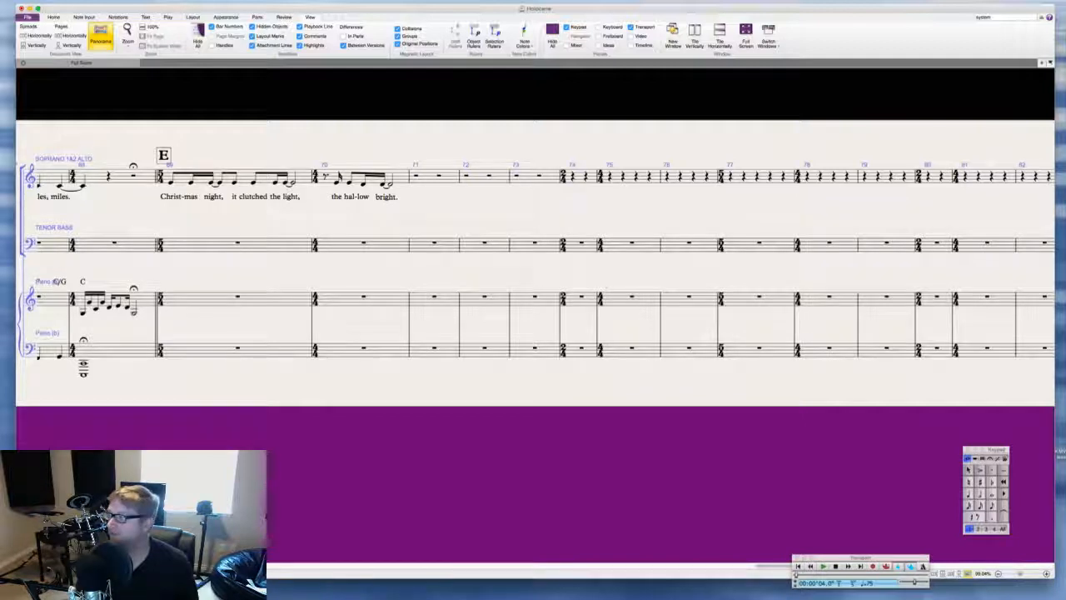
Step: Delete the 2/4 bar 74 and the 4/4 bar that follows it
key(super+Tab)
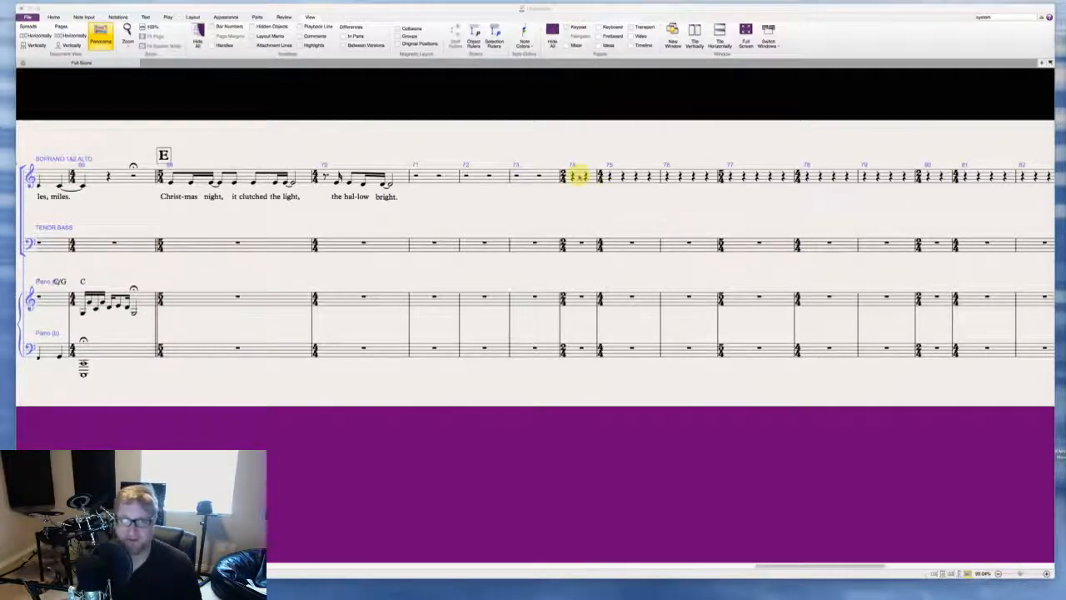
click(577, 175)
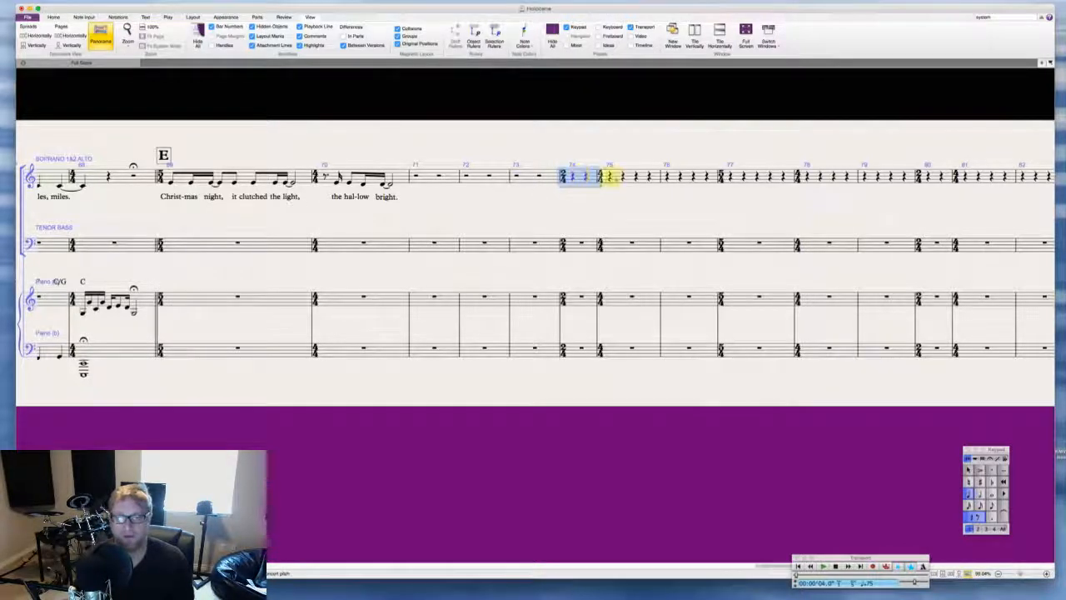
shift+click(634, 176)
key(super+BackSpace)
key(Return)
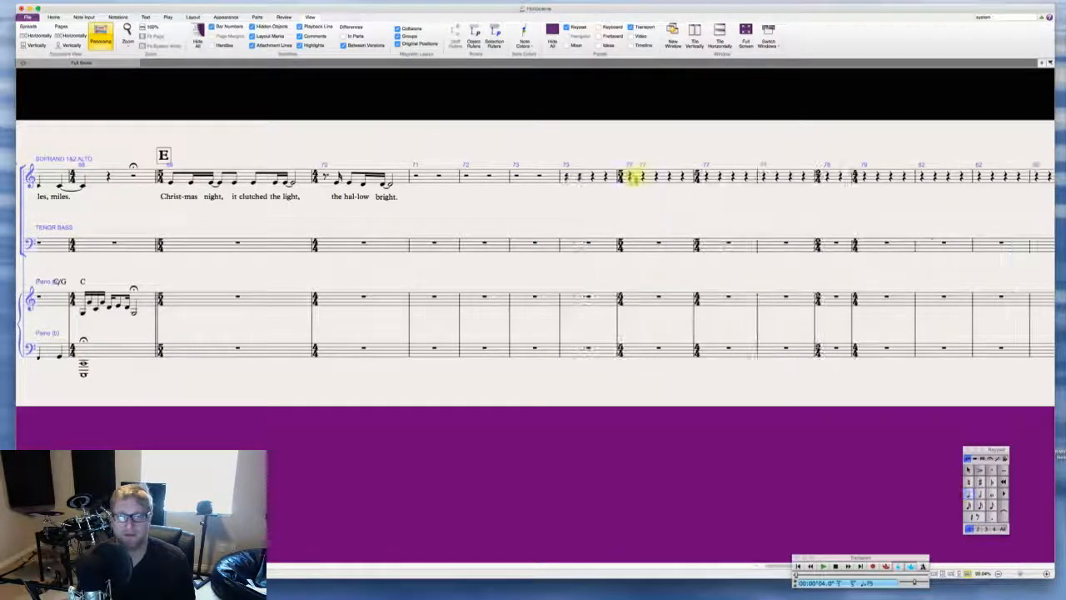
Step: Divide the second half rest of bar 73 in the Soprano/Alto staff into a quarter, a dotted eighth and a sixteenth rest
click(554, 176)
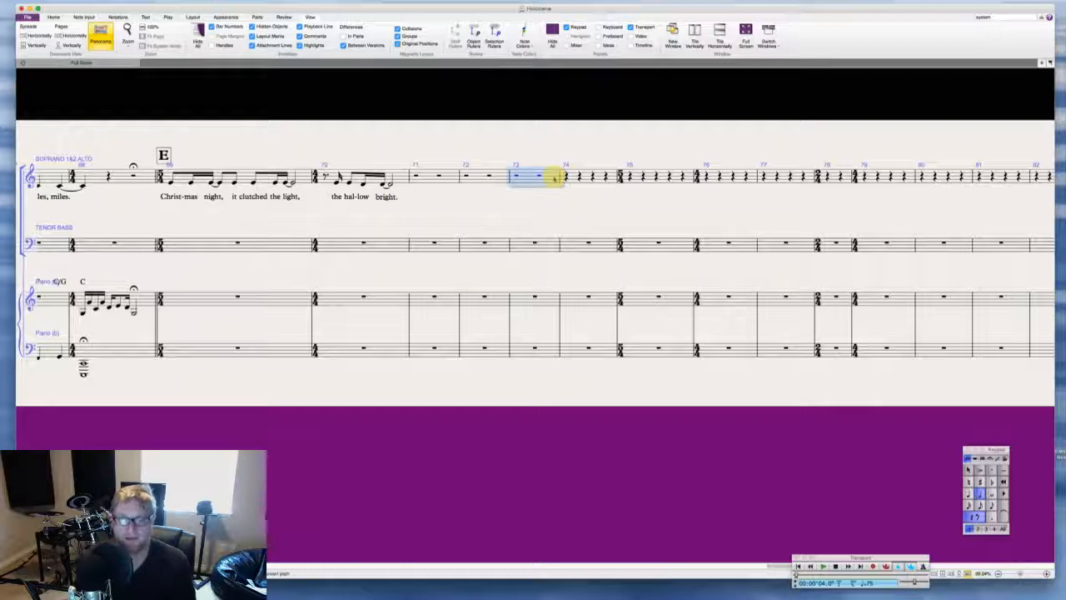
key(Escape)
key(4)
click(553, 176)
key(3)
key(Right)
key(2)
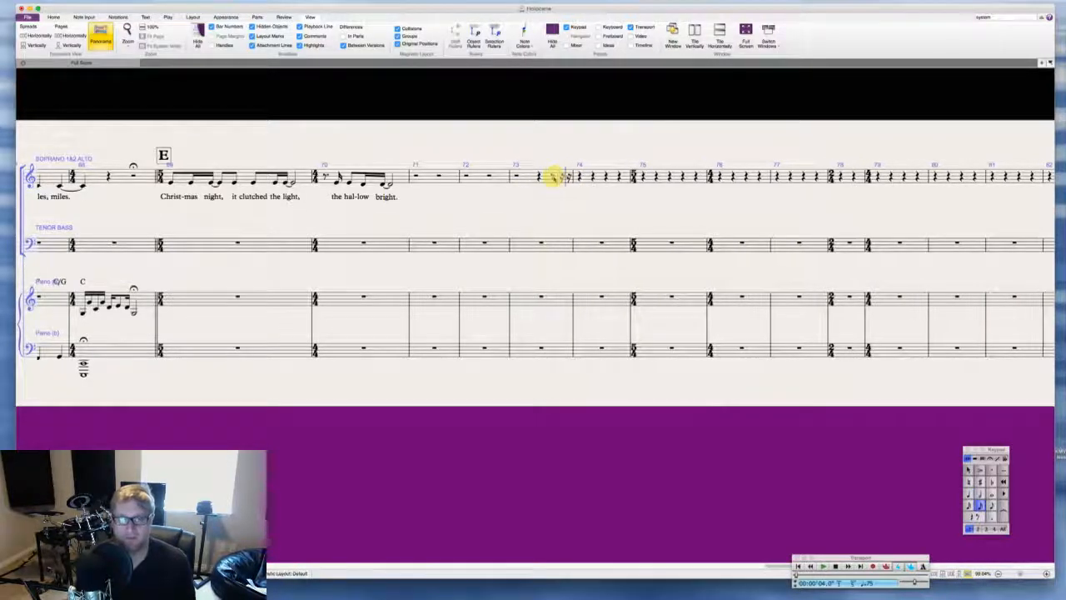
key(Left)
key(period)
key(Right)
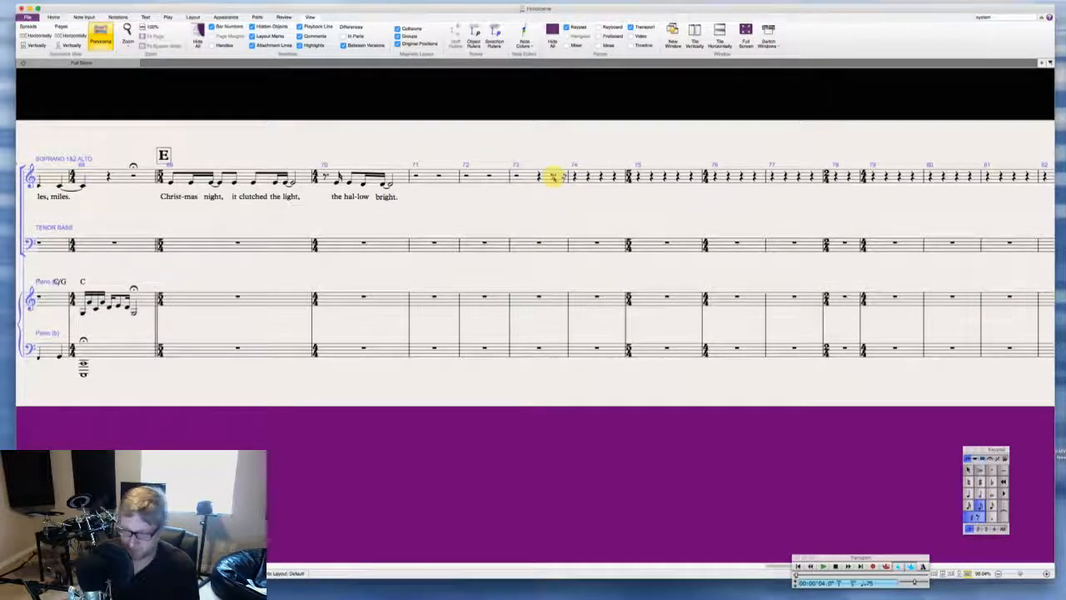
Step: Enter a sixteenth E pickup at the end of bar 73 and two eighths and a sixteenth on E in bar 74
key(e)
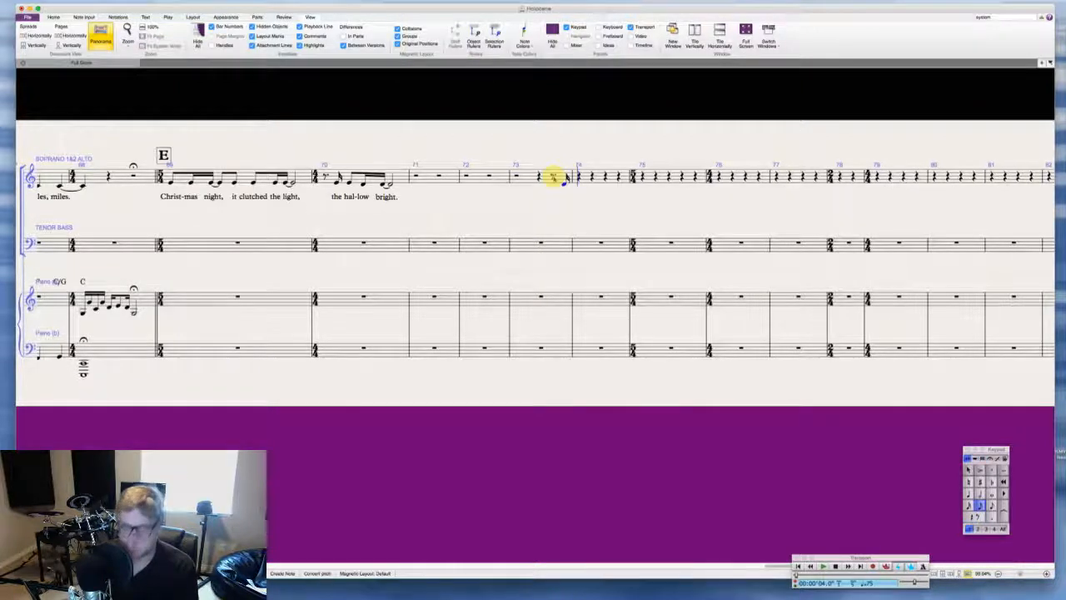
key(e)
key(3)
key(n)
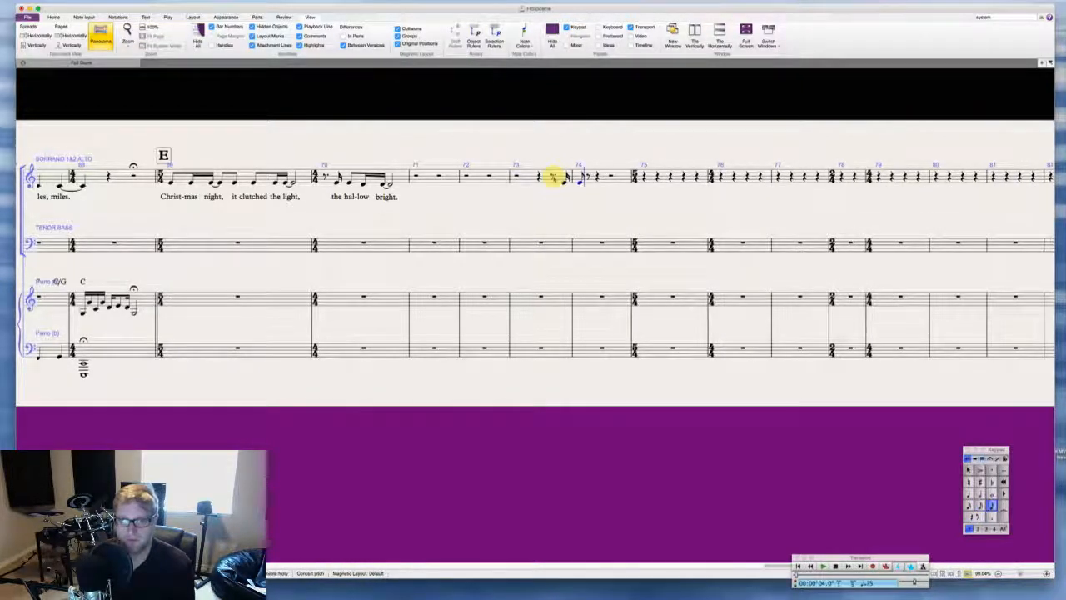
key(e)
key(2)
key(e)
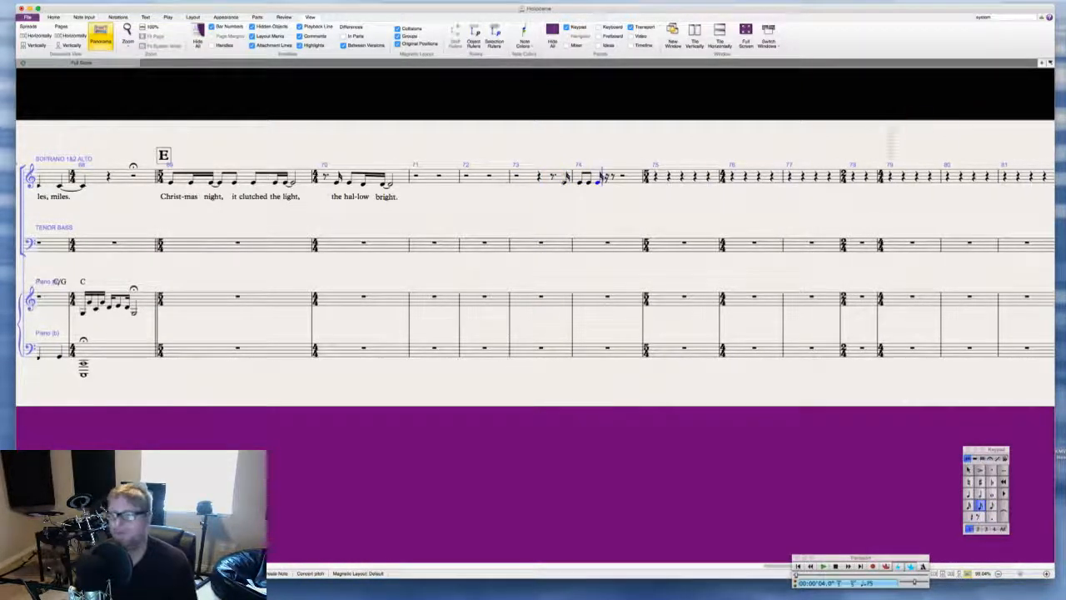
Step: Complete bar 74's melody through beat three, tying the last beamed note to a quarter note
key(super+Tab)
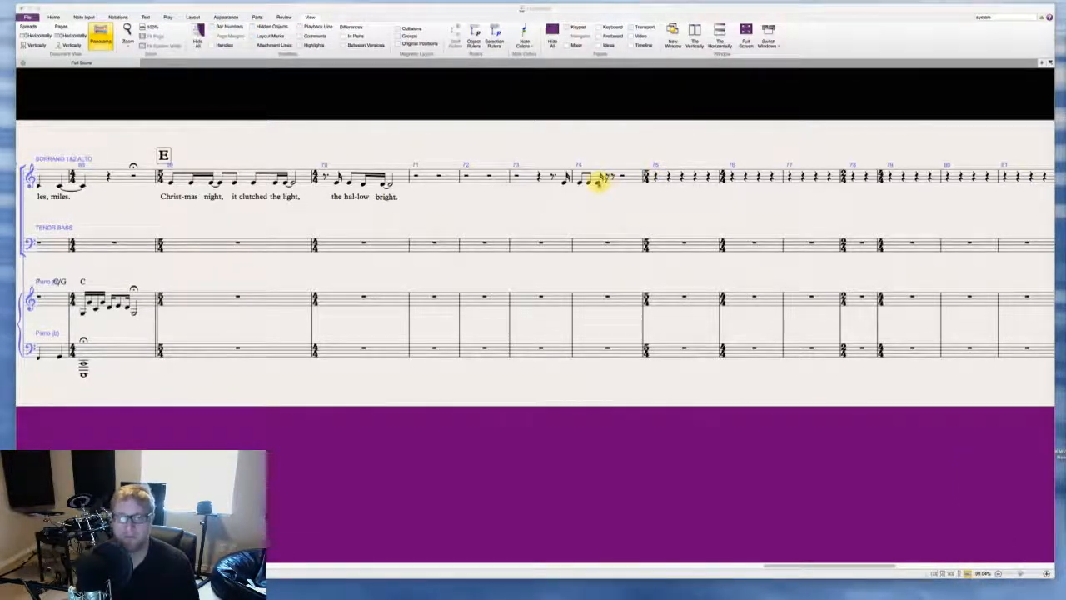
key(super+Tab)
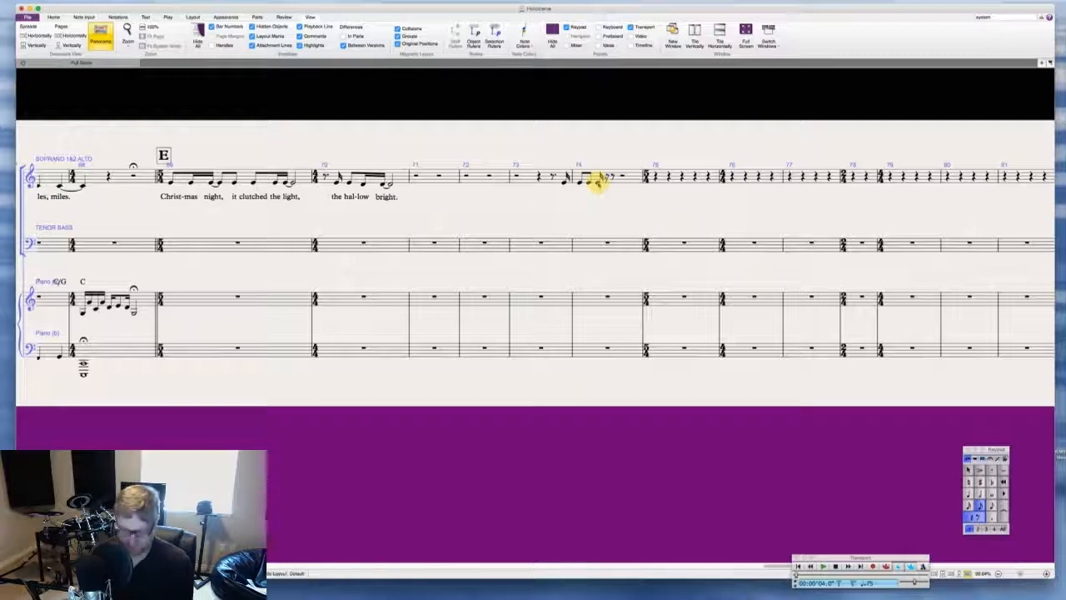
click(598, 182)
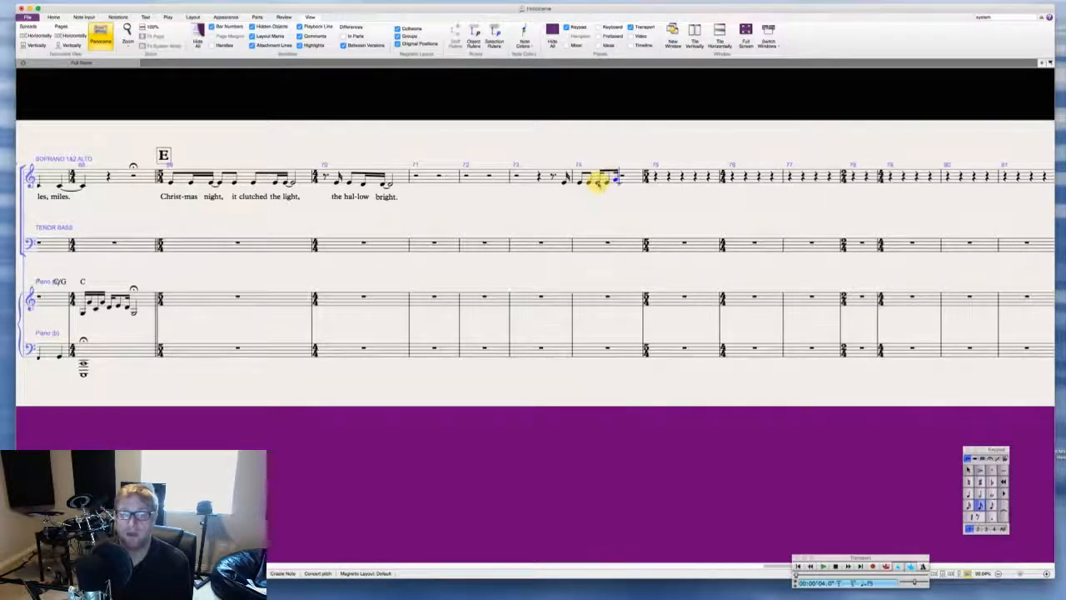
key(r)
key(Escape)
Step: Insert a single 4/4 bar between bar 74 and the following 5/4 bar
key(super+Tab)
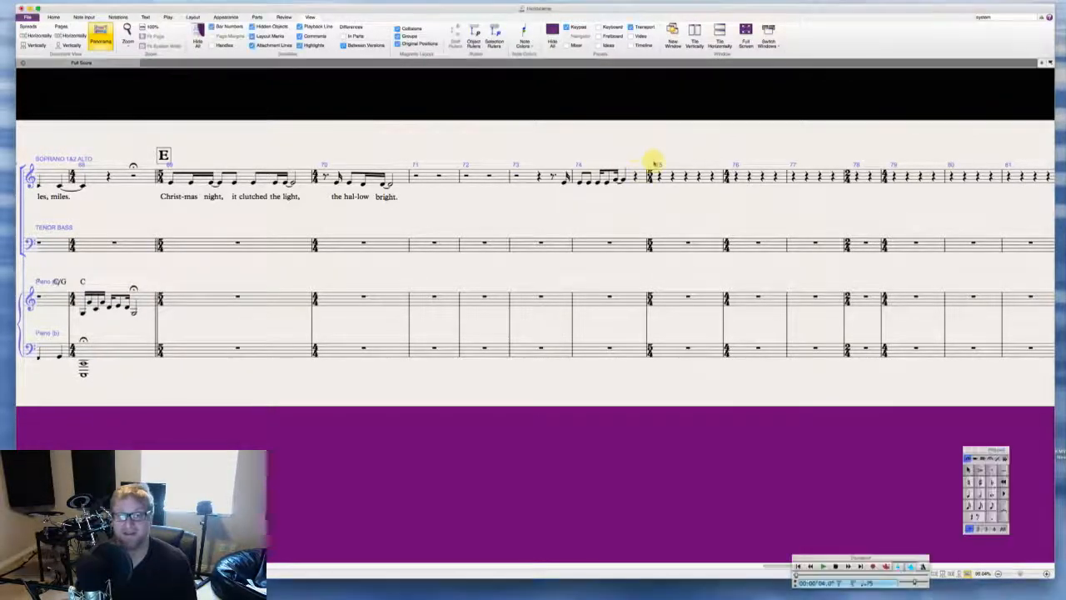
click(649, 163)
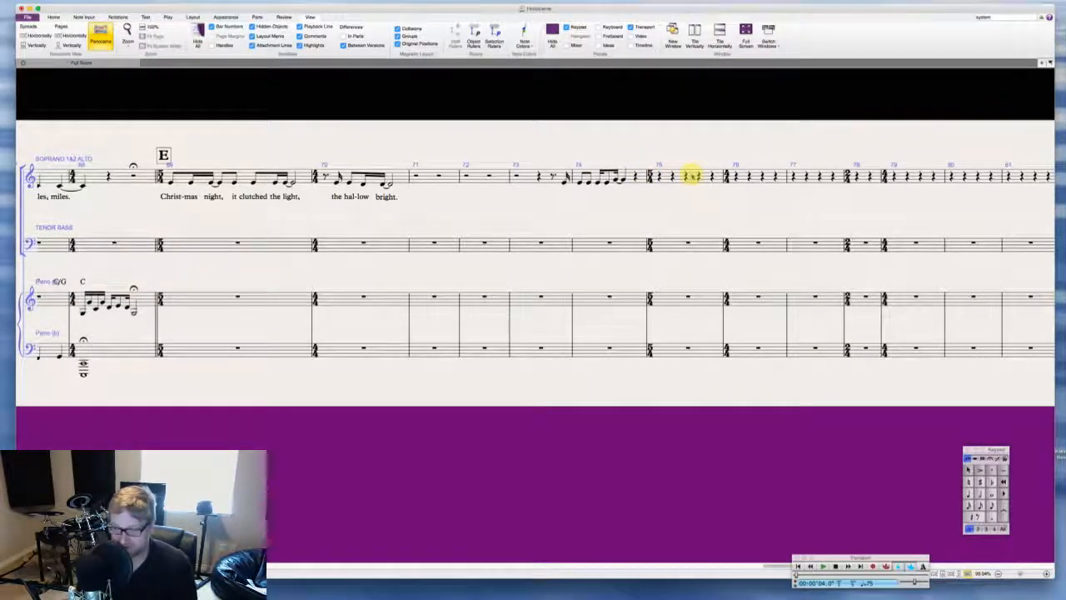
right_click(636, 155)
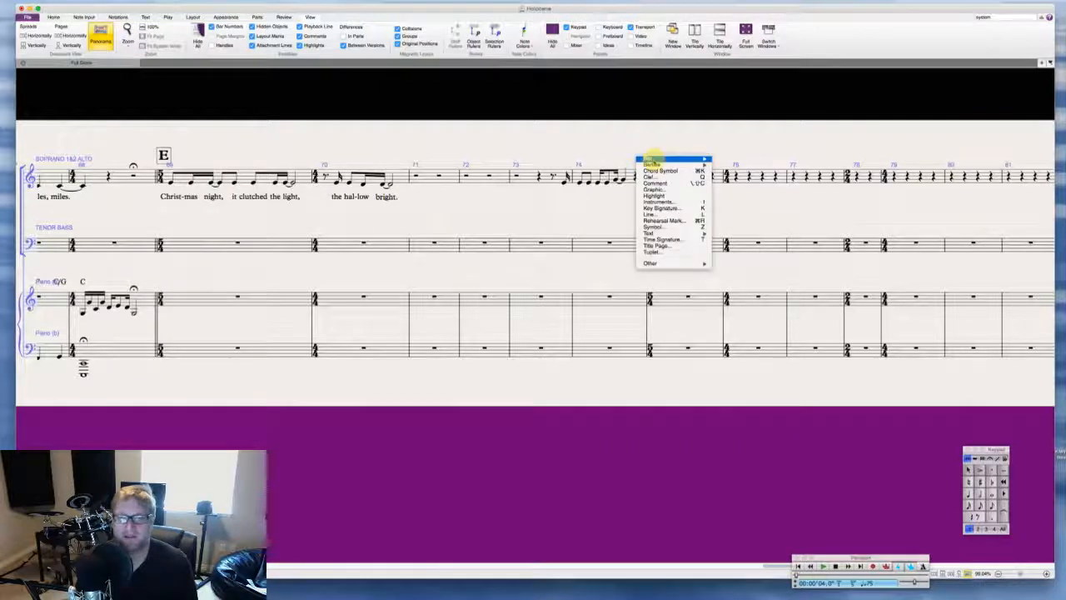
mouse_move(651, 159)
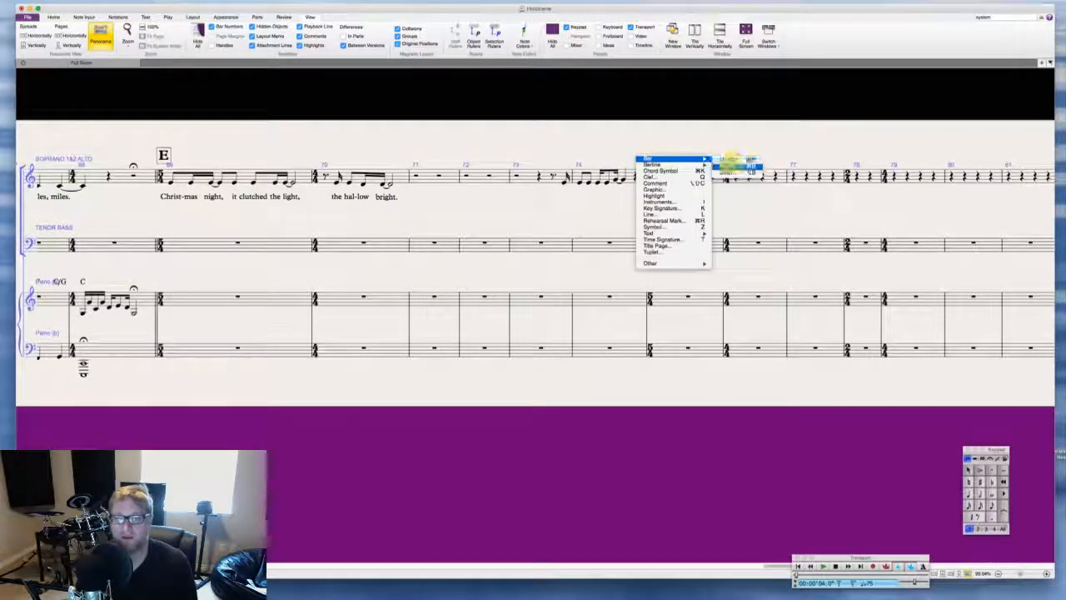
click(734, 166)
key(Escape)
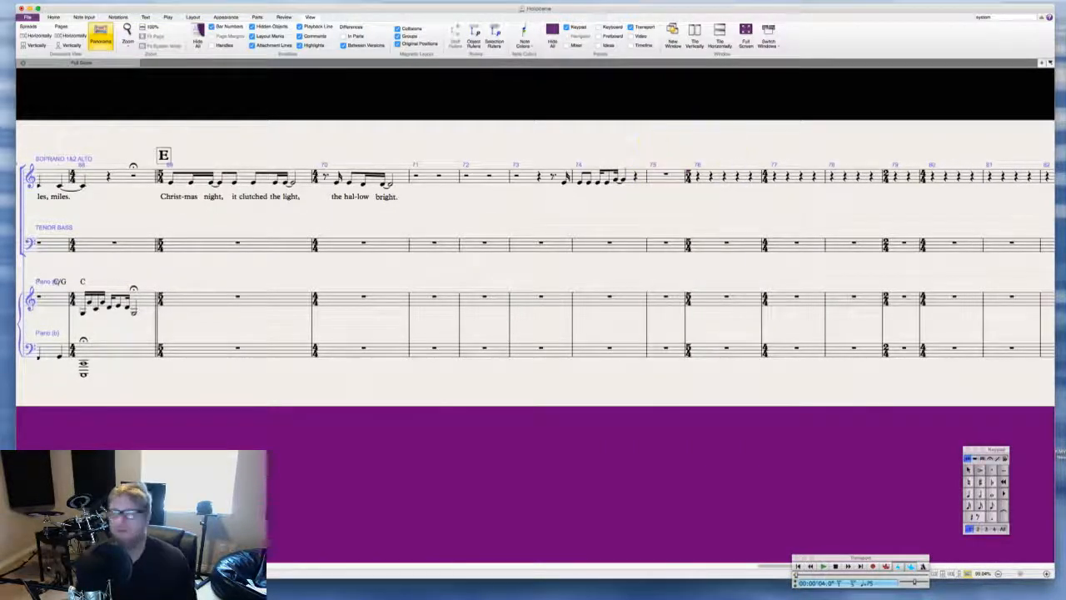
Step: Replace bar 74's last quarter rest with an eighth rest and eighth D, and enter eighth D, eighth C and quarter C in bar 75
key(super+Tab)
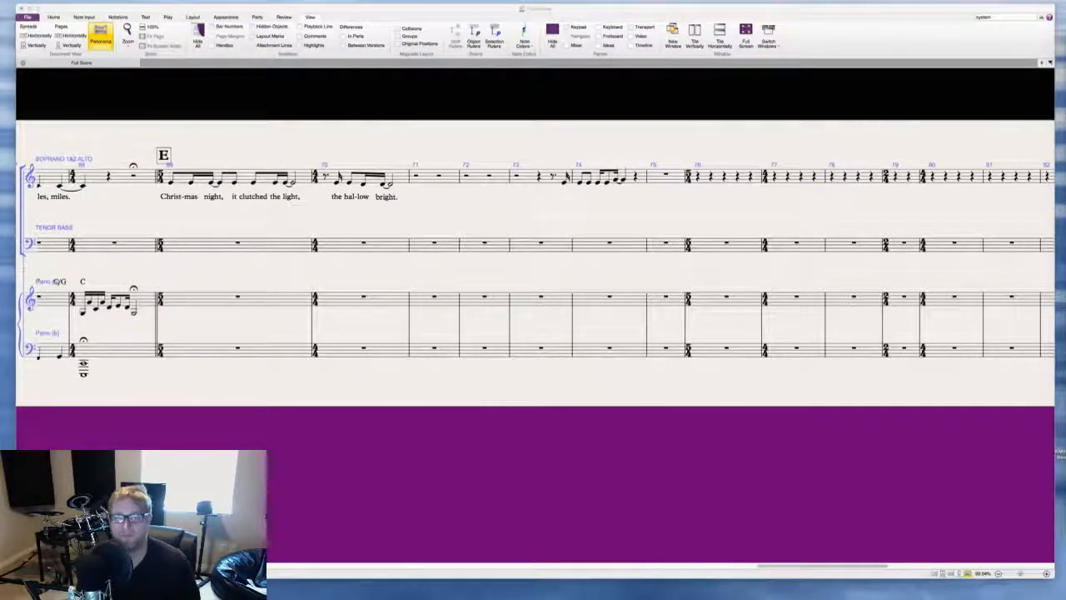
click(637, 176)
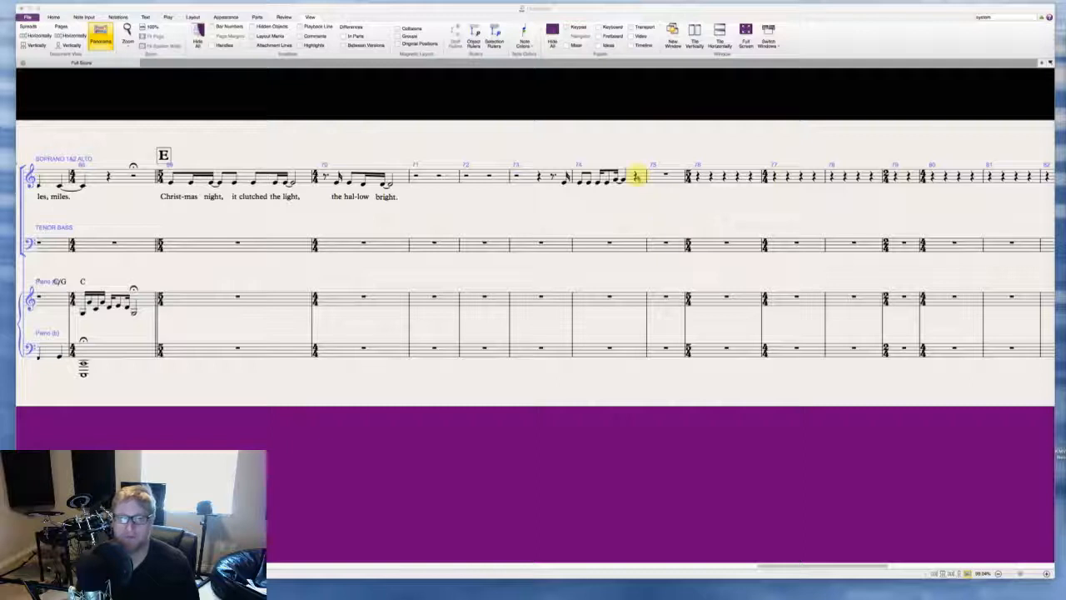
key(3)
key(Right)
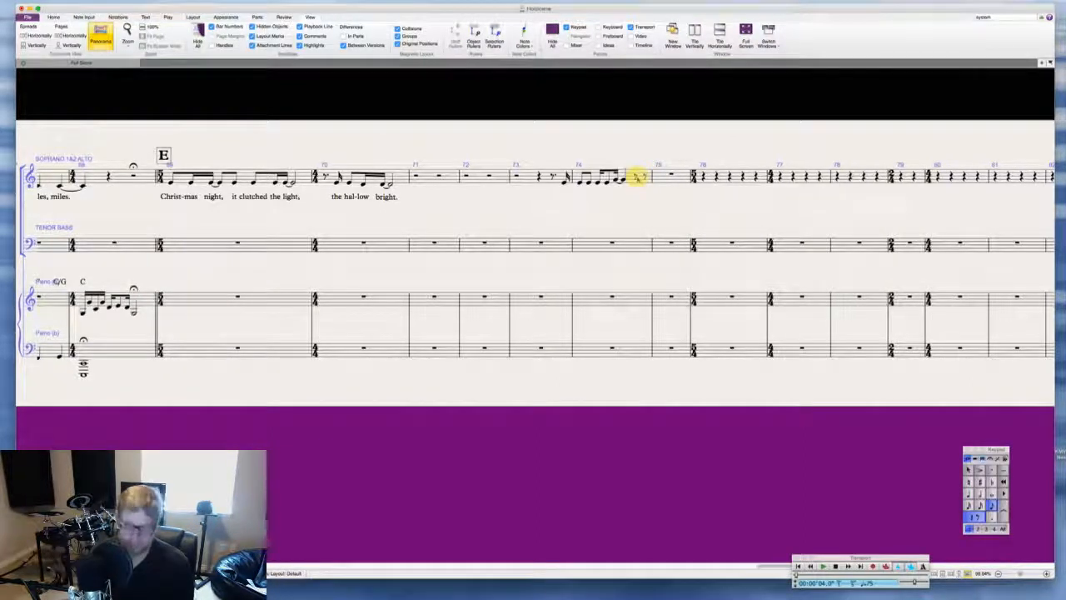
key(d)
key(d)
key(c)
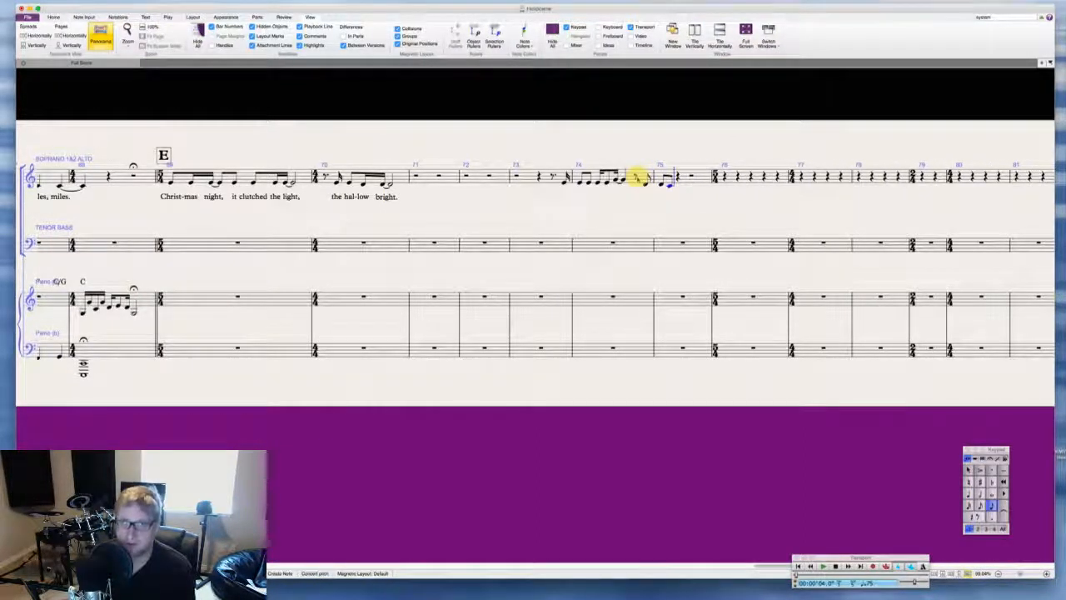
key(4)
key(c)
Step: Divide bar 75's closing half rest into a quarter, a dotted eighth and a sixteenth rest
key(super+Tab)
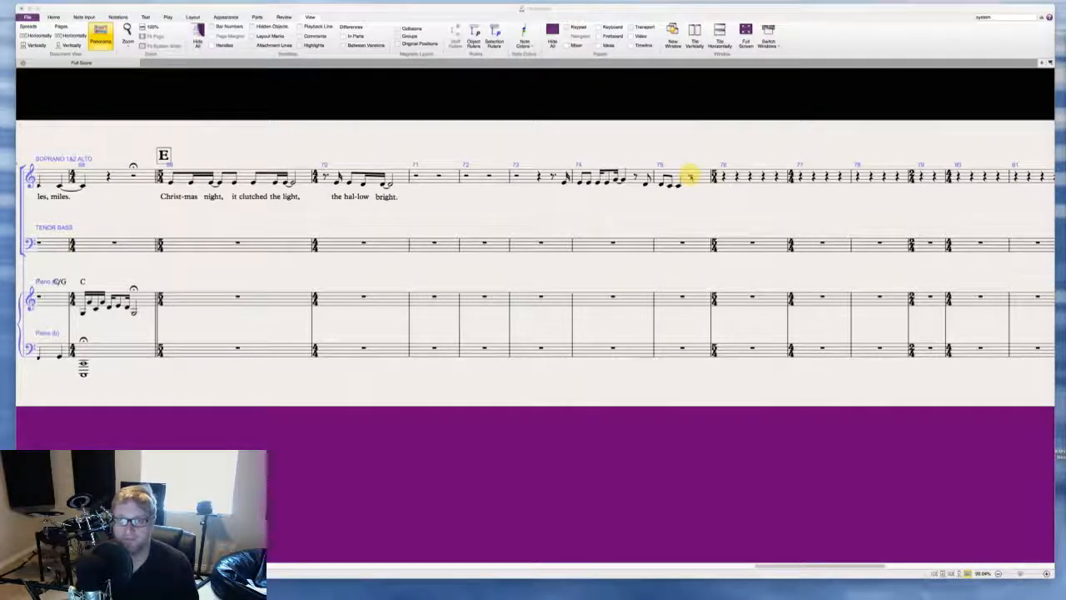
click(690, 175)
key(4)
key(0)
key(3)
key(0)
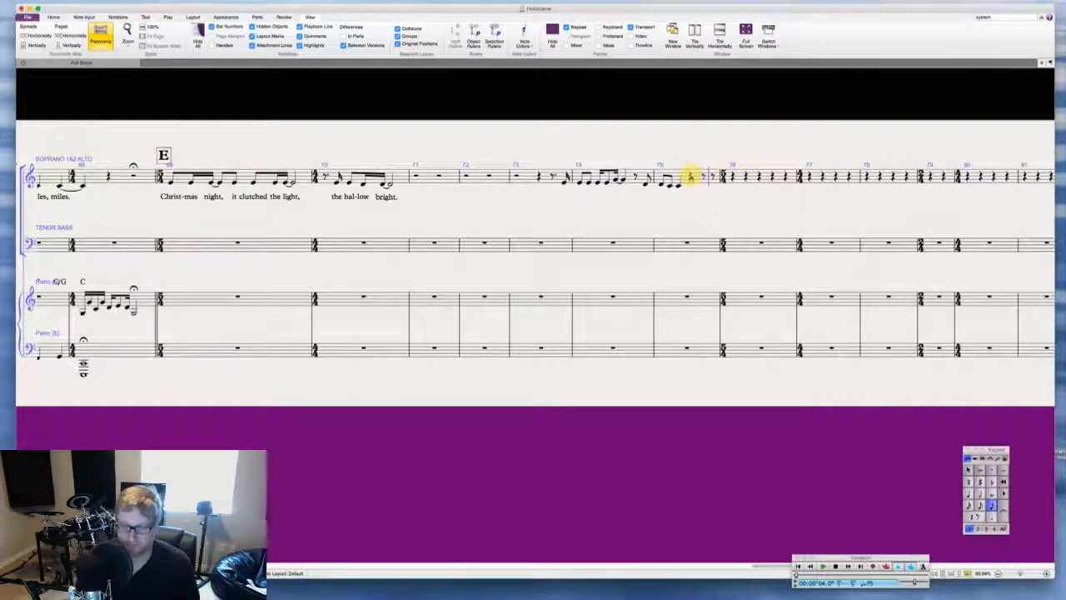
key(2)
key(0)
key(Escape)
key(Left)
key(.)
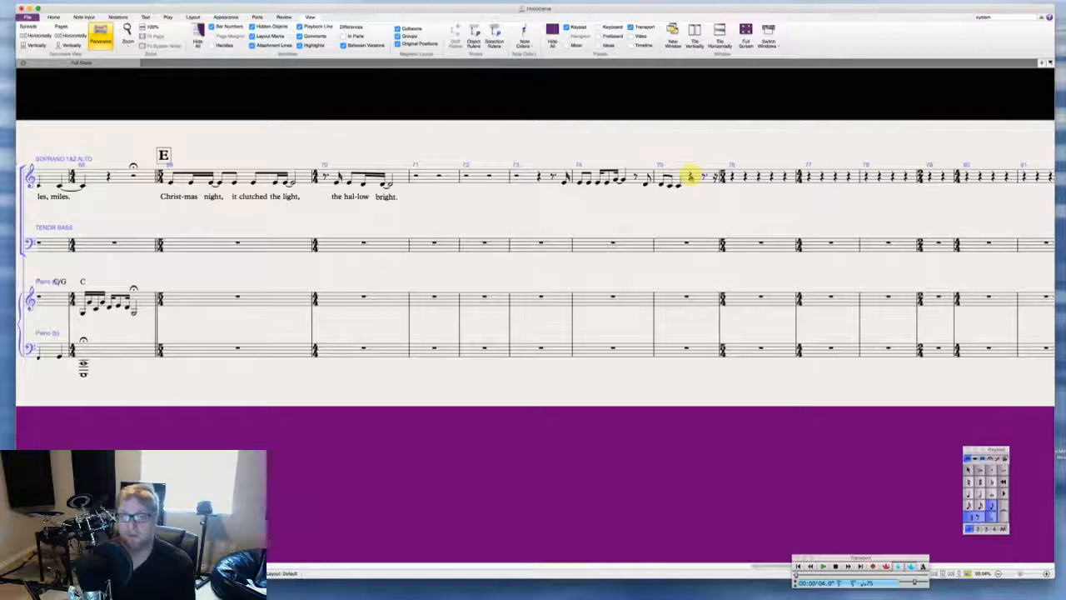
Step: Enter a sixteenth E pickup ending bar 75, and an eighth, two sixteenths and a tied eighth on E in bar 76
key(e)
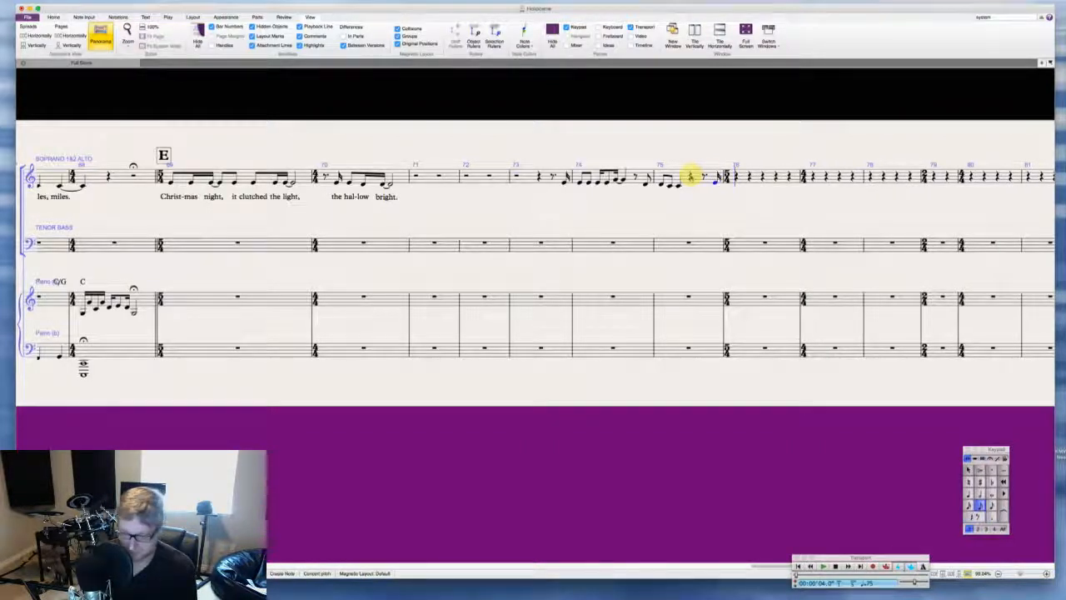
key(3)
key(e)
key(2)
key(e)
key(e)
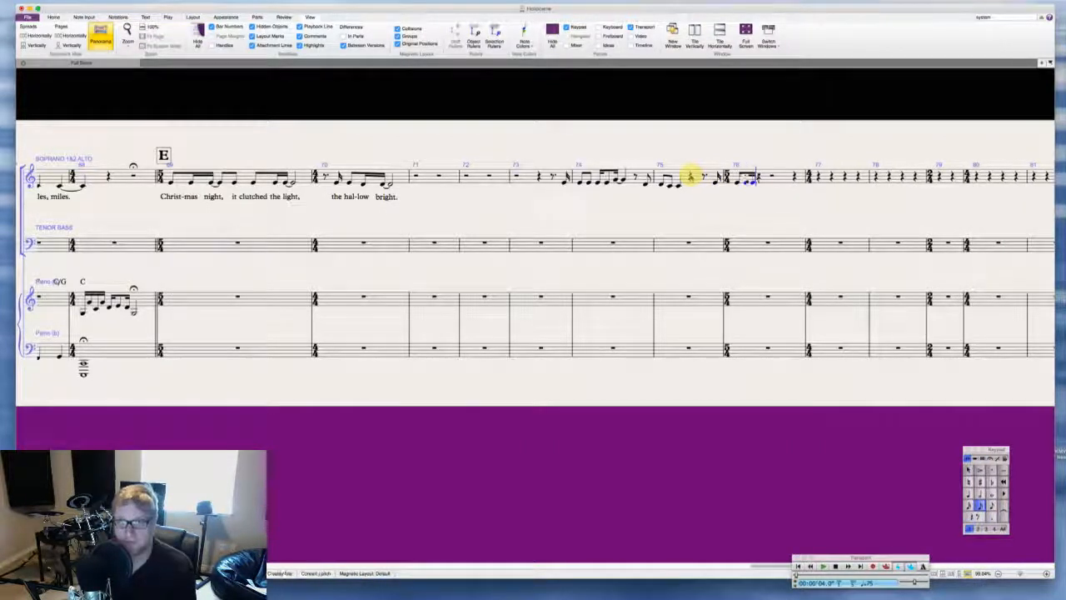
key(Return)
key(3)
key(e)
key(Escape)
key(Escape)
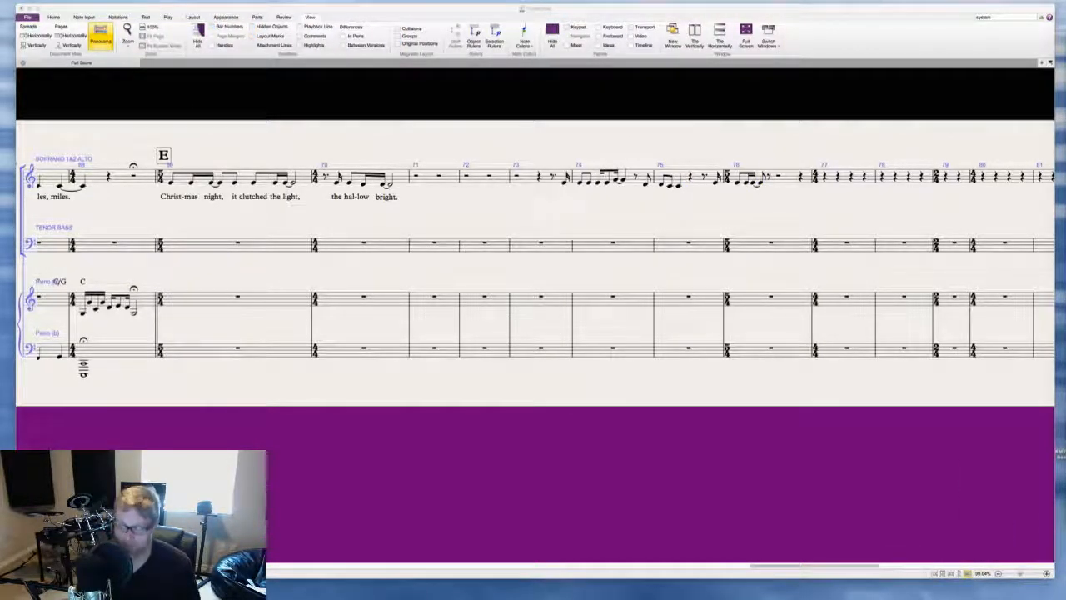
Step: Continue bar 76's soprano/alto line from the first remaining rest with sixteenths E and D, then eighth and sixteenth notes on D
click(768, 174)
key(2)
key(e)
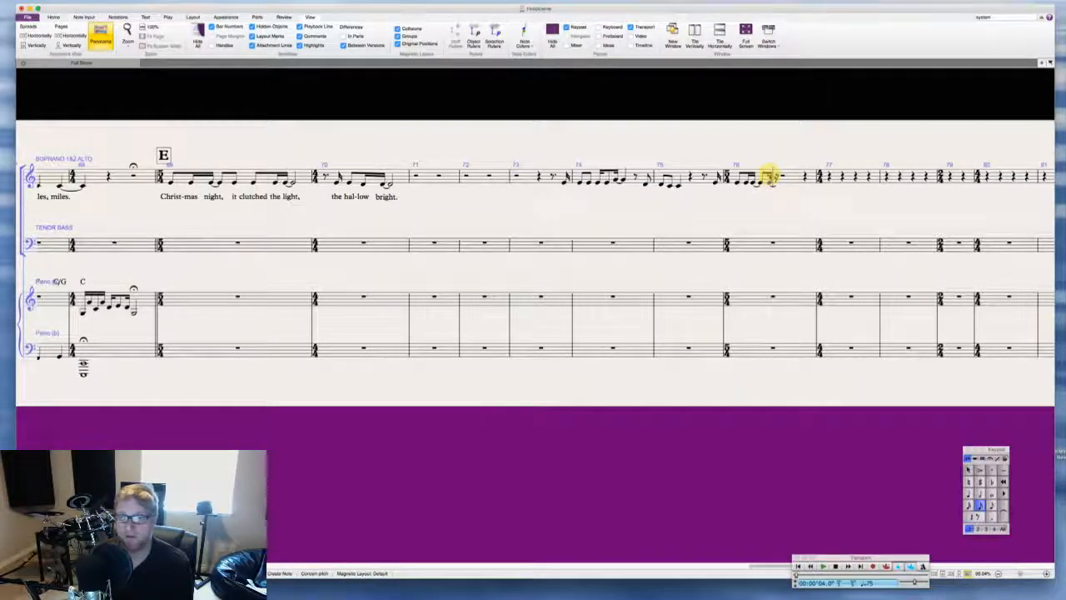
key(d)
key(3)
key(d)
key(d)
key(2)
key(d)
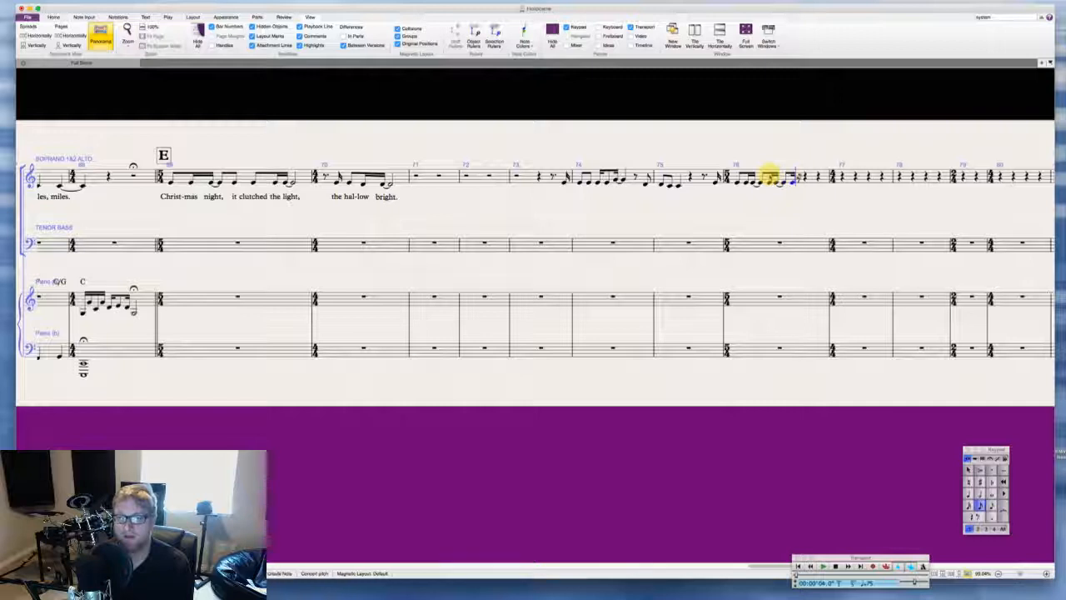
key(d)
key(super+Tab)
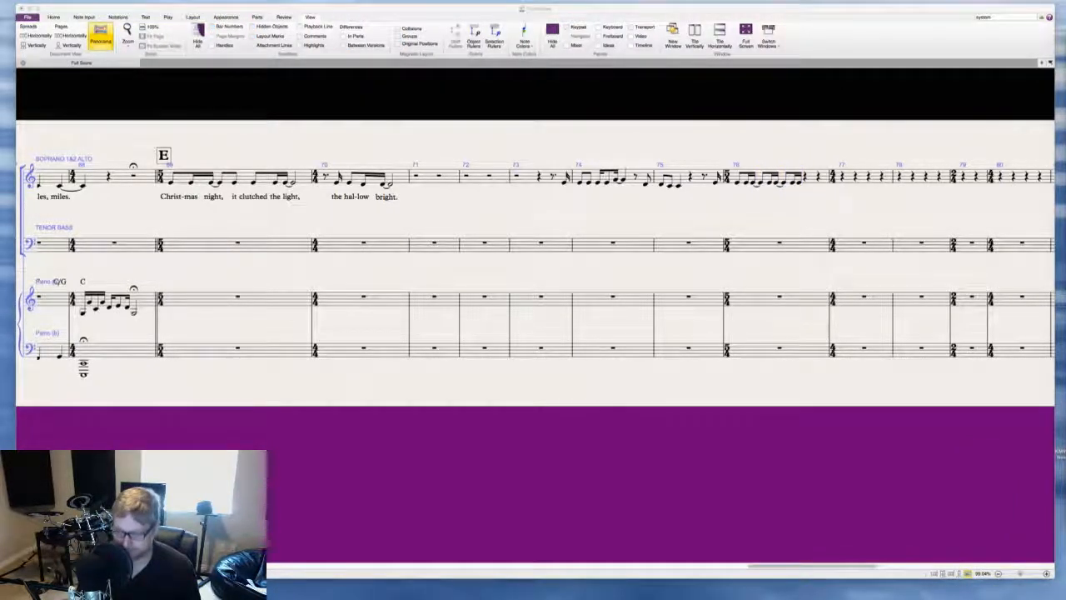
Step: Extend bar 76's melody with sixteenths D, E and E, tying the last E to another sixteenth E
click(797, 180)
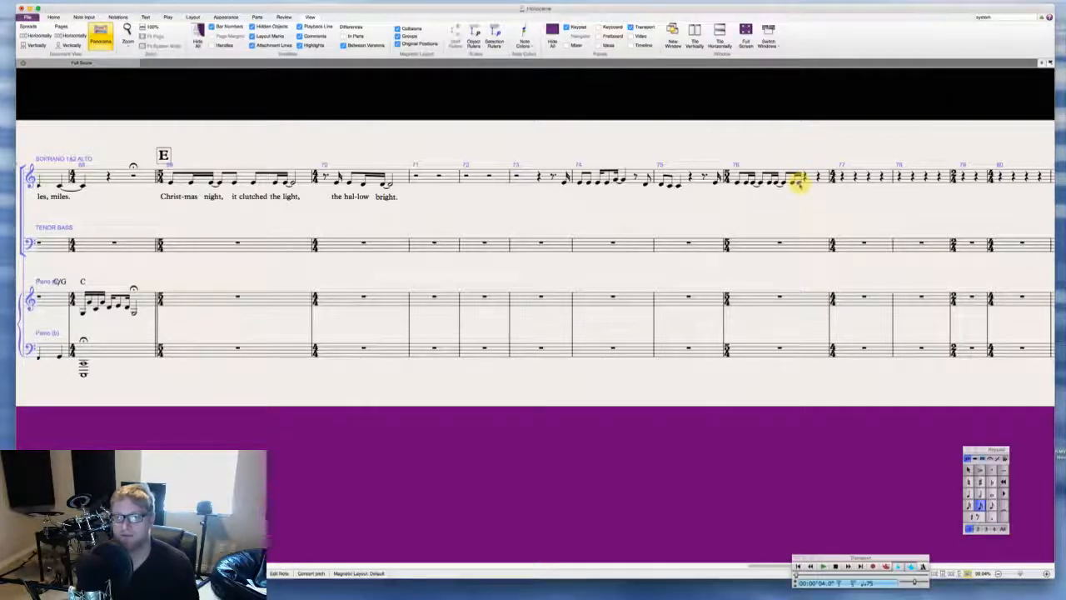
key(n)
key(d)
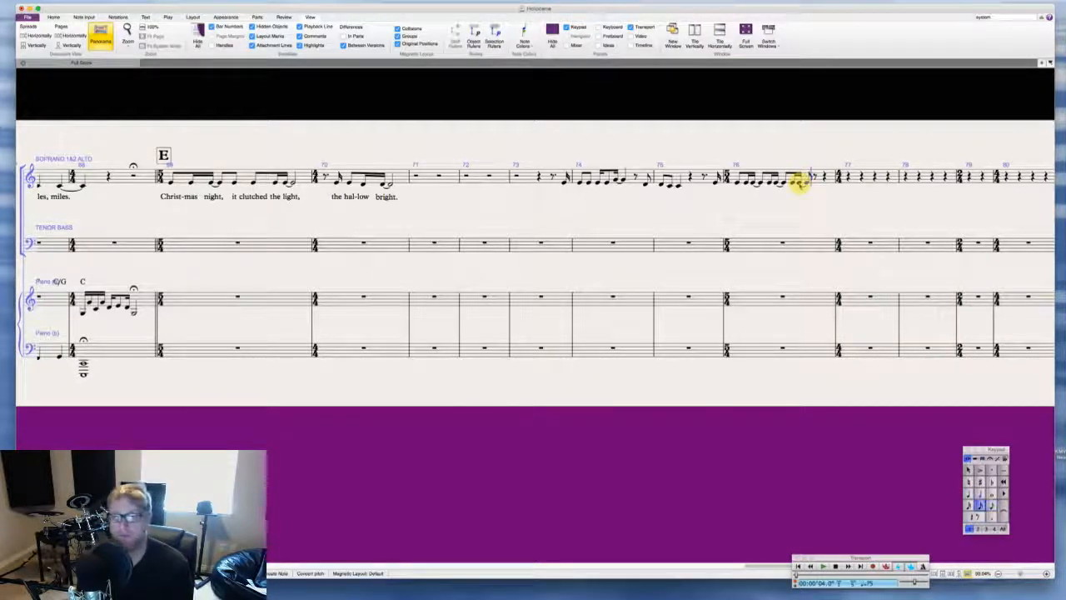
key(e)
key(e)
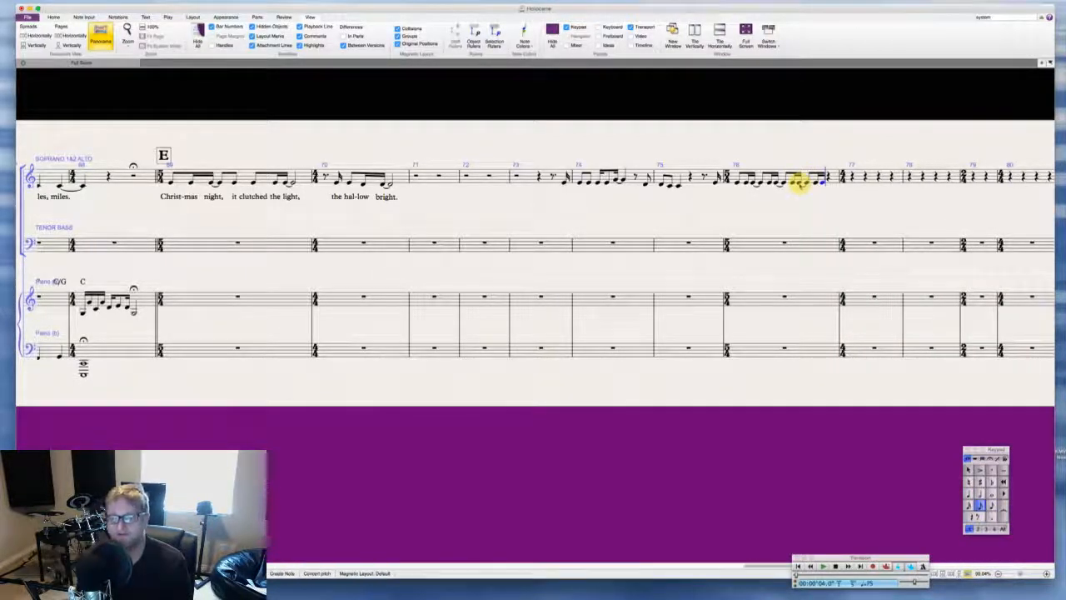
key(KP_Enter)
key(e)
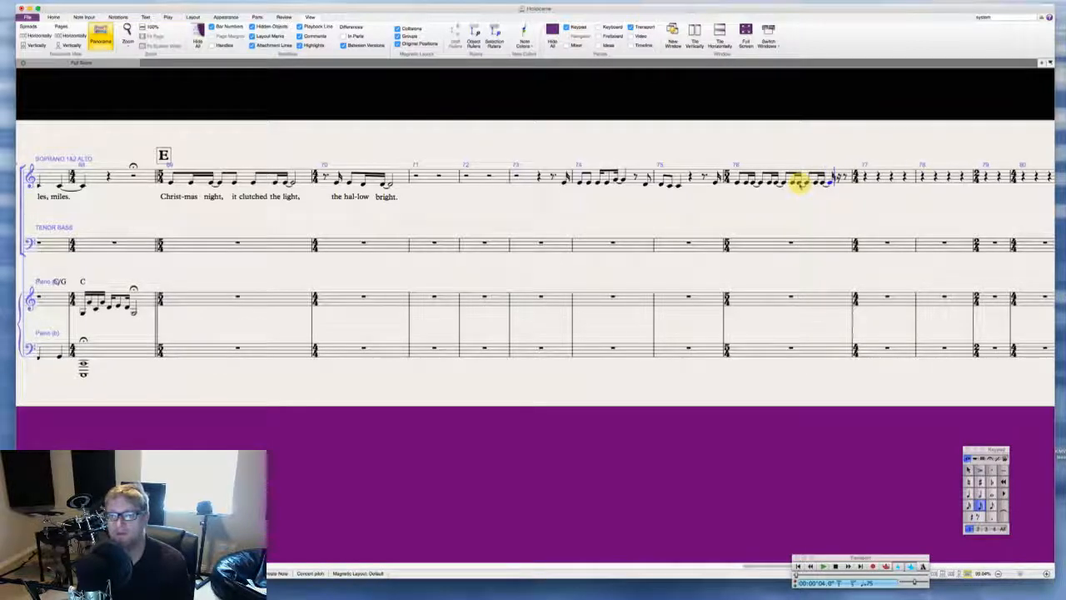
Step: Finish bar 76 with a sixteenth E and an eighth D tied to an eighth D in bar 77
key(e)
key(KP_3)
key(d)
key(KP_Enter)
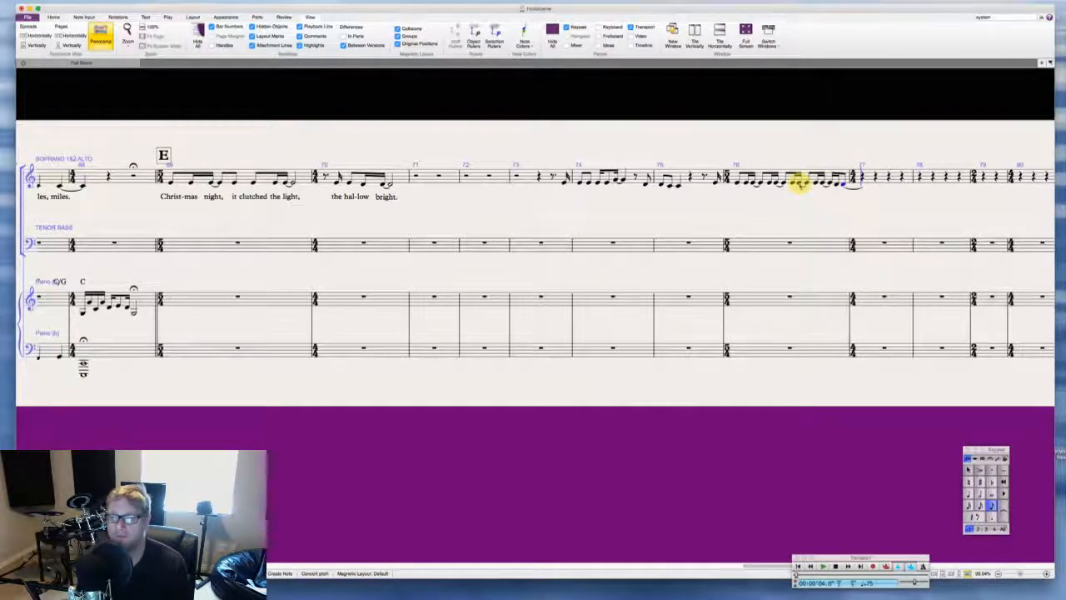
key(d)
key(Escape)
key(Escape)
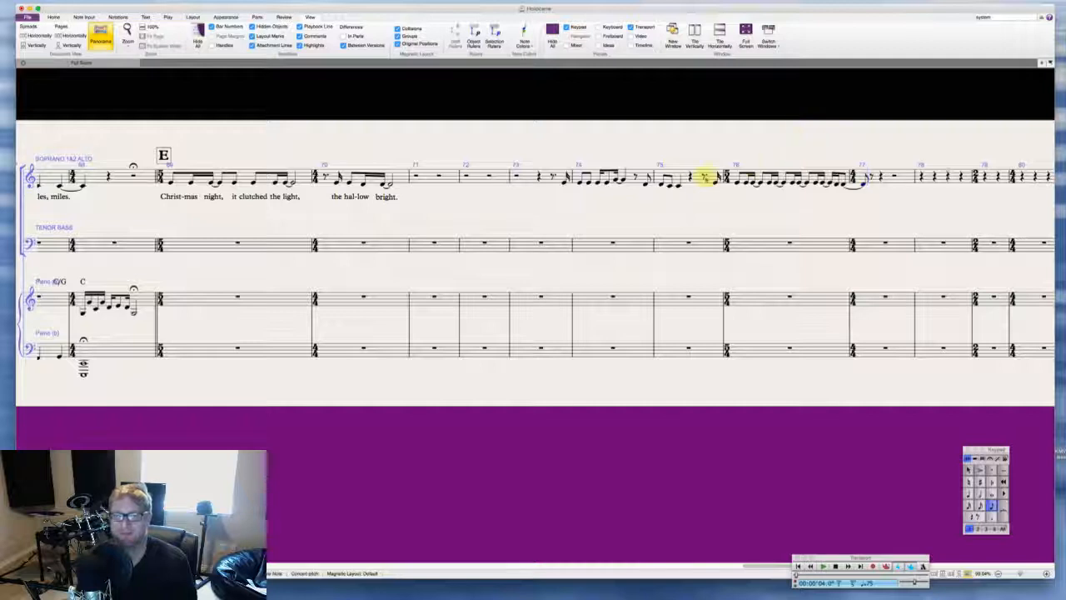
Step: Add the lyrics "A-bove my bro-ther, I en-tan-gled spines." starting at the soprano/alto pickup in bar 73
click(564, 183)
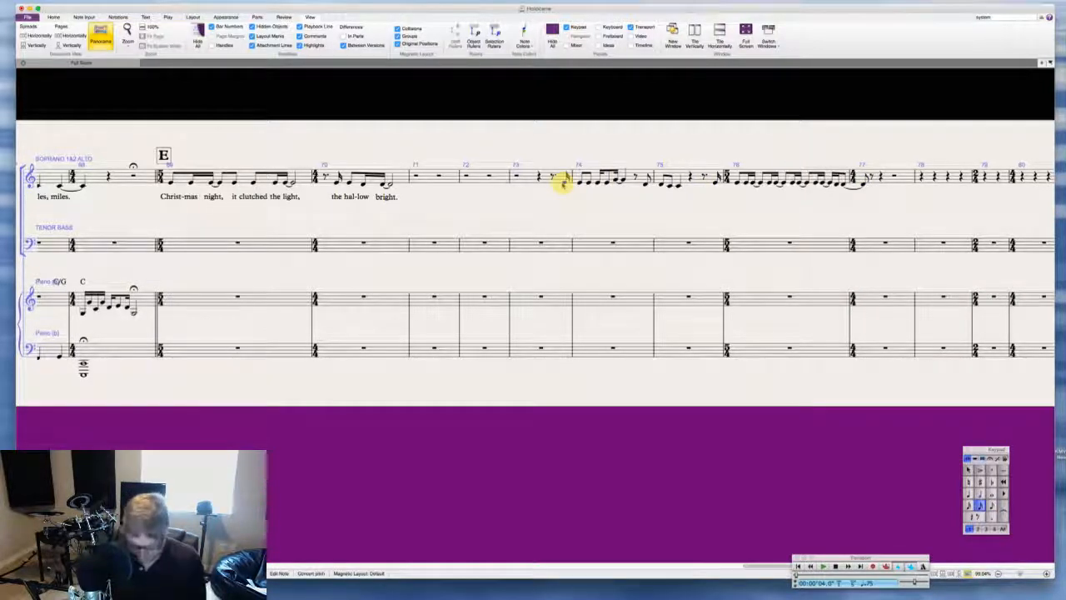
key(super+l)
text(A-bove)
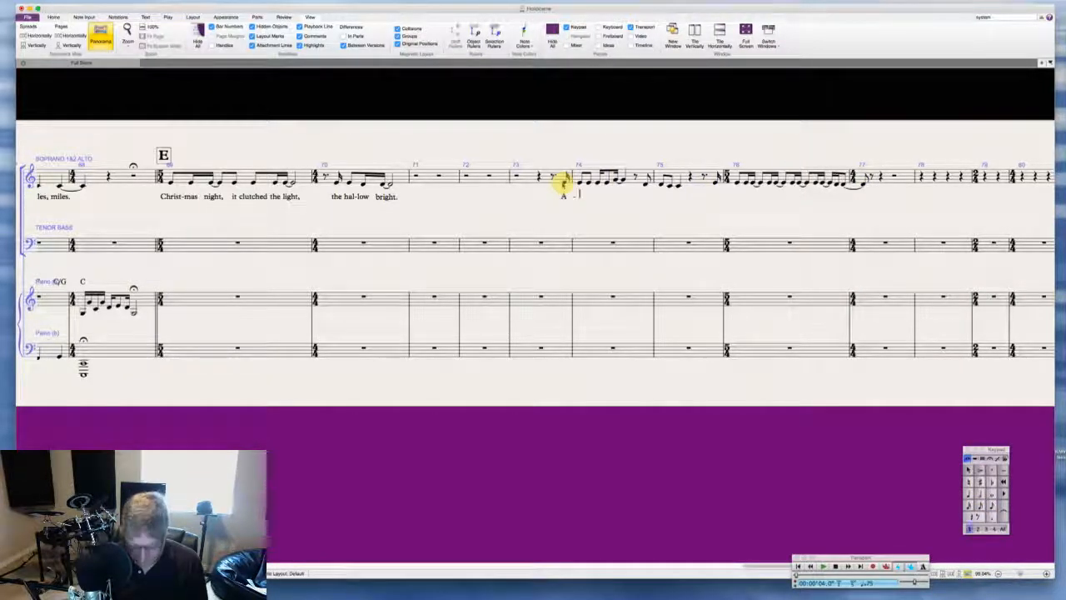
text( my br)
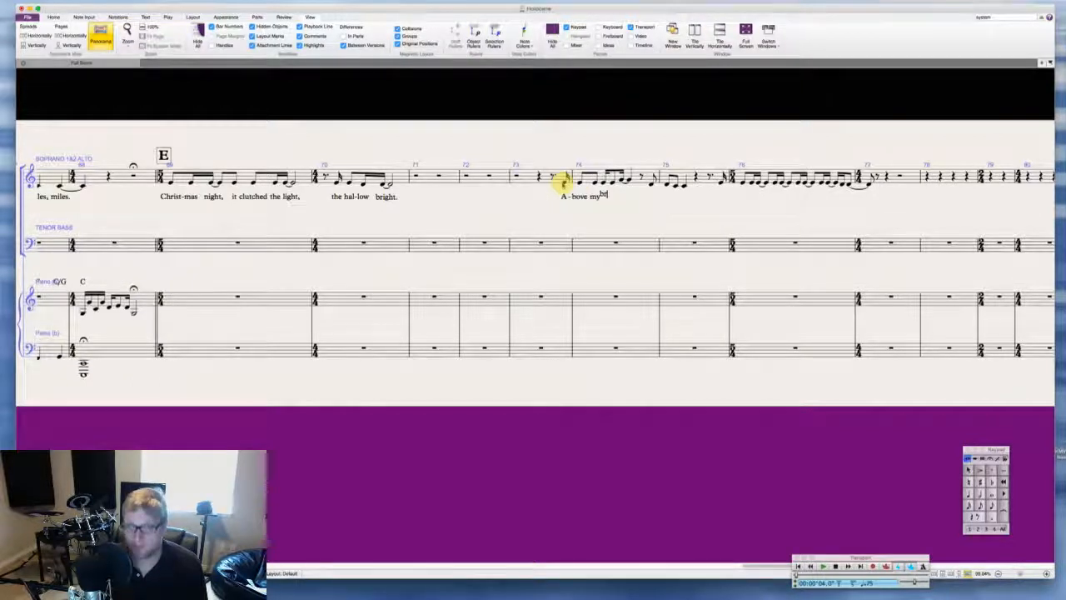
text(o-ther, I )
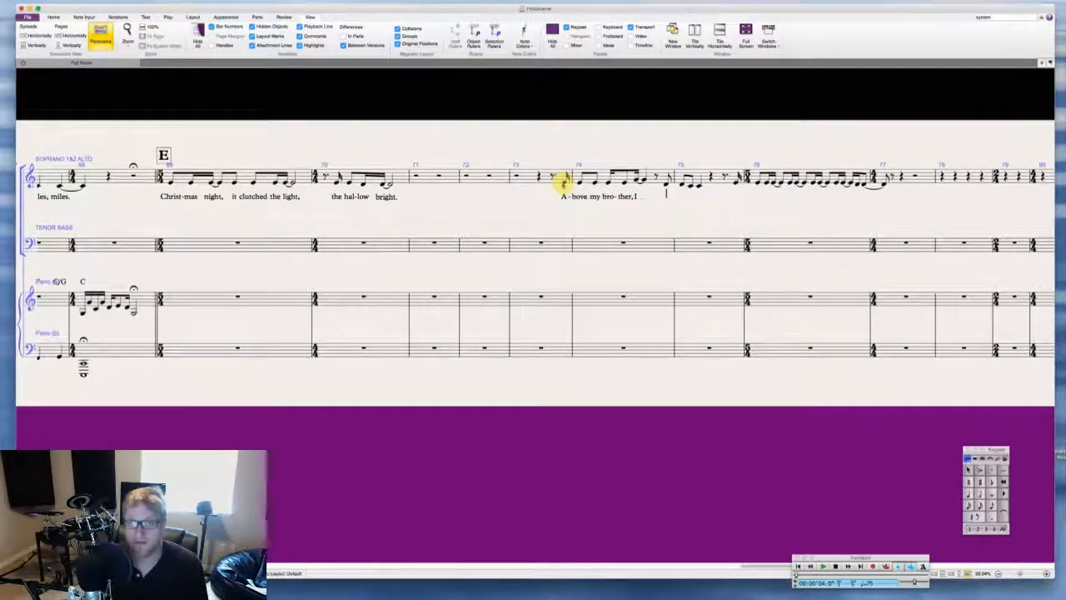
text(en-)
text(tan)
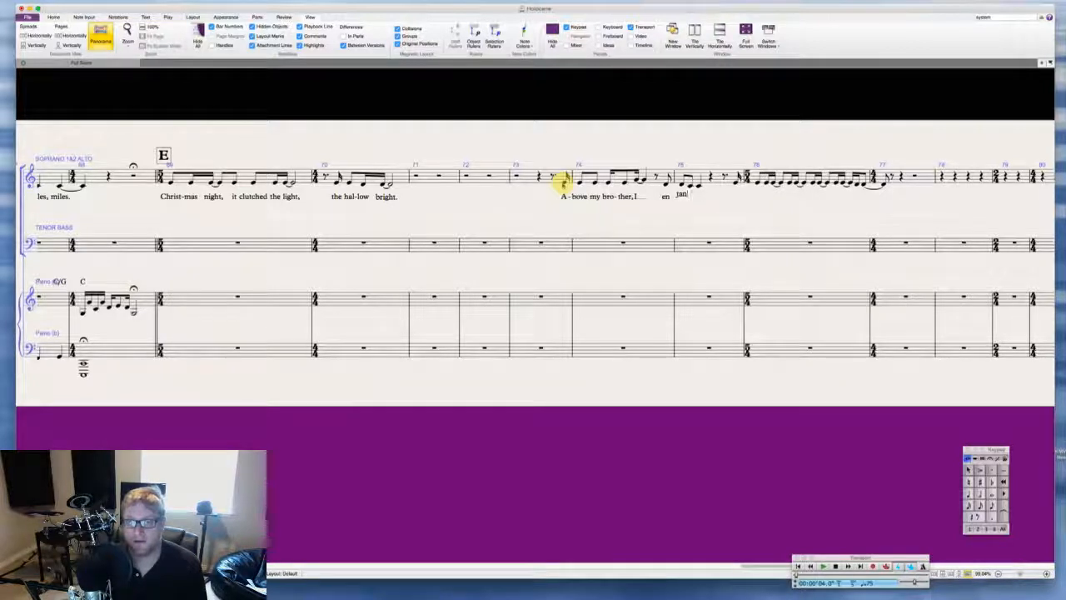
text(-gled spin)
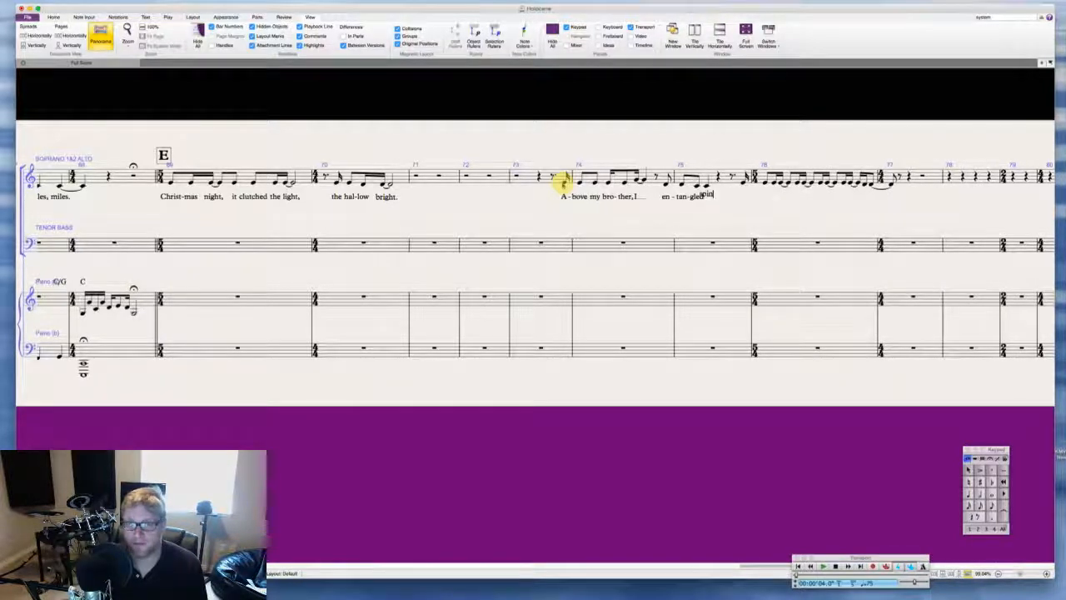
text(es. )
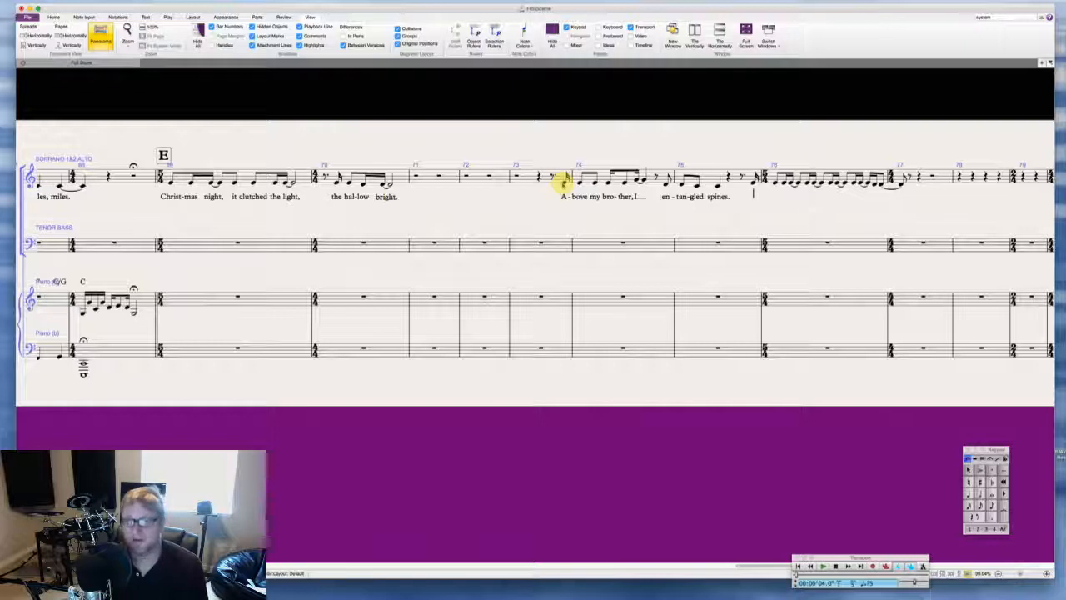
Step: Add the lyrics "We smoked the screen to make it what it was to be." starting at the pickup ending bar 75
text(We)
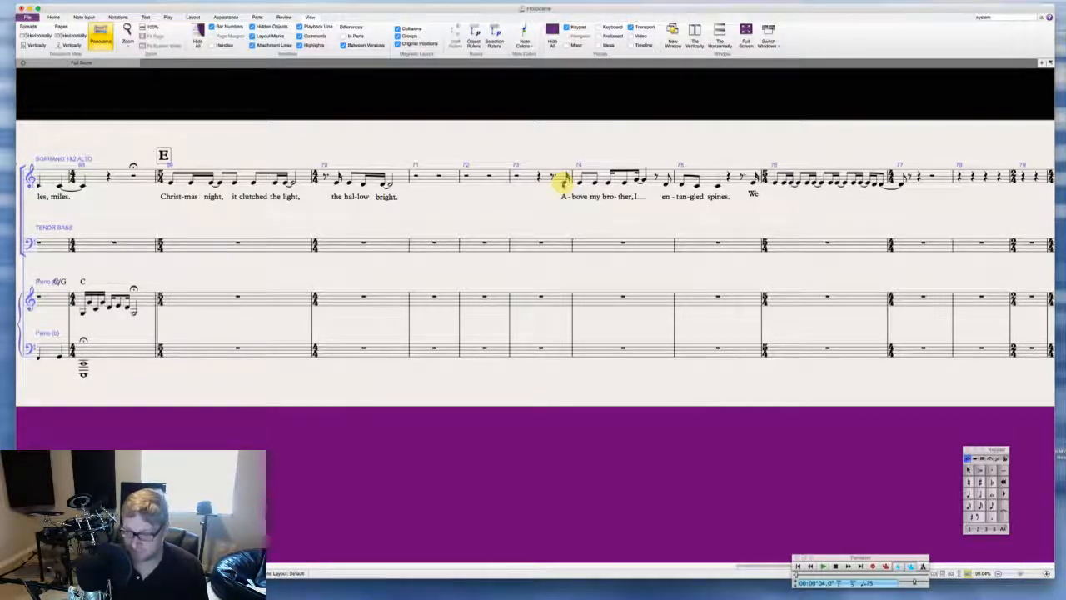
key(Escape)
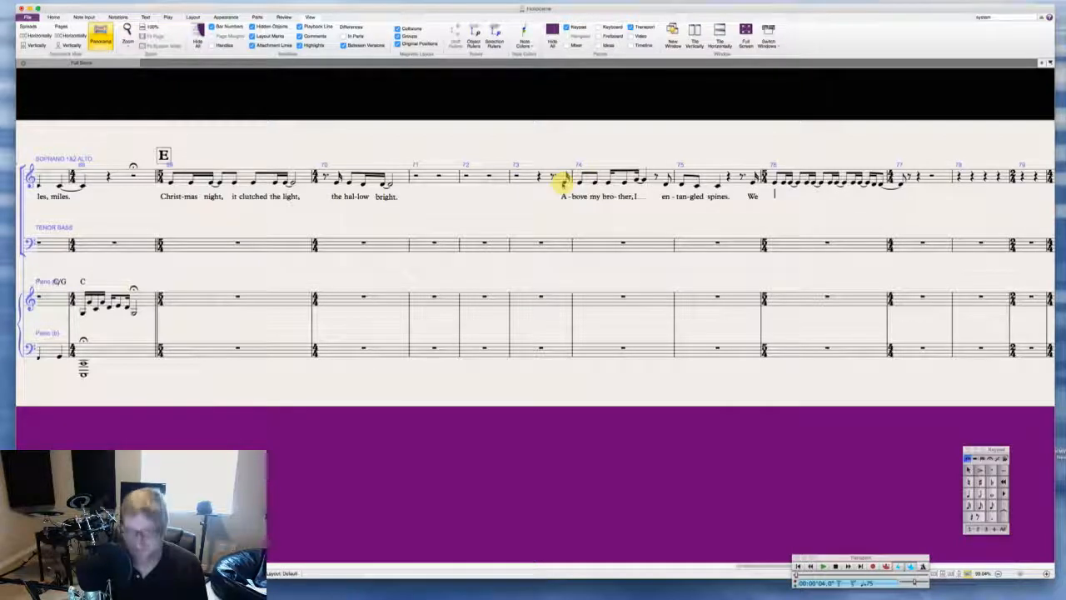
text(smoked)
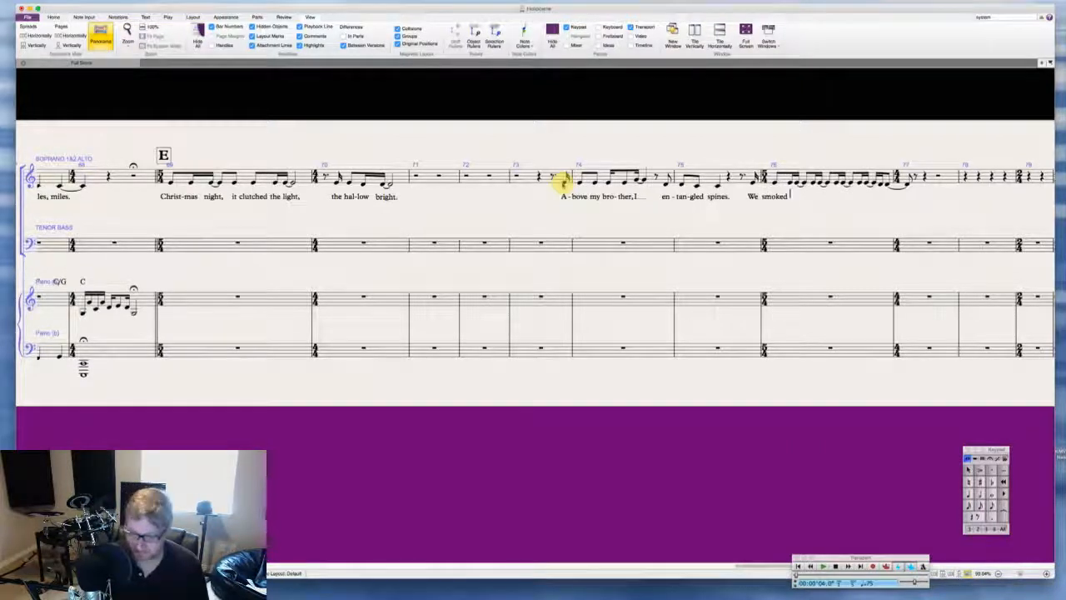
text(the screen to make it what it was to be.)
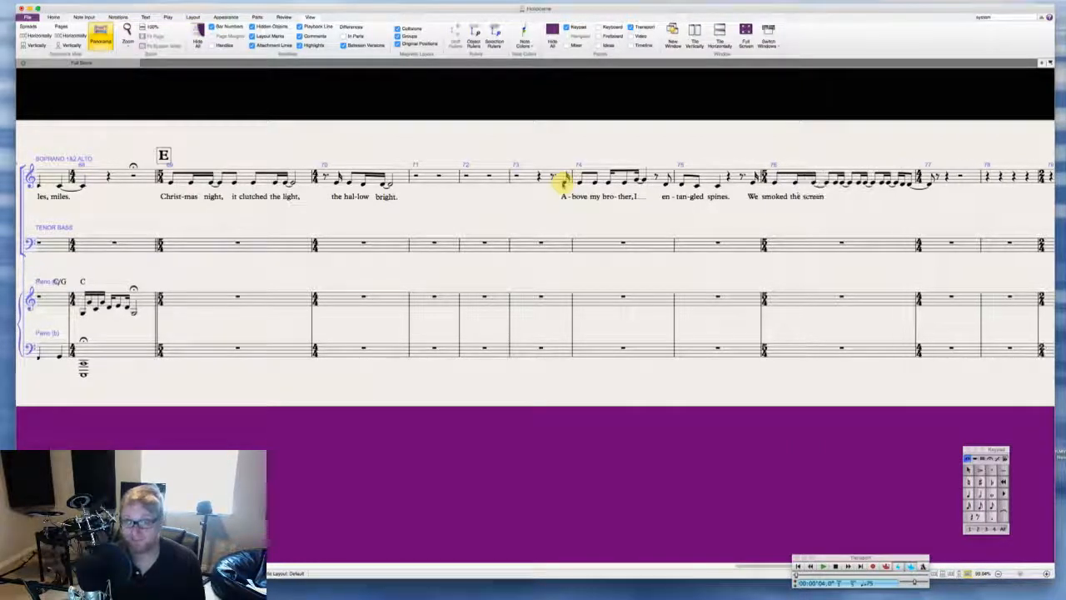
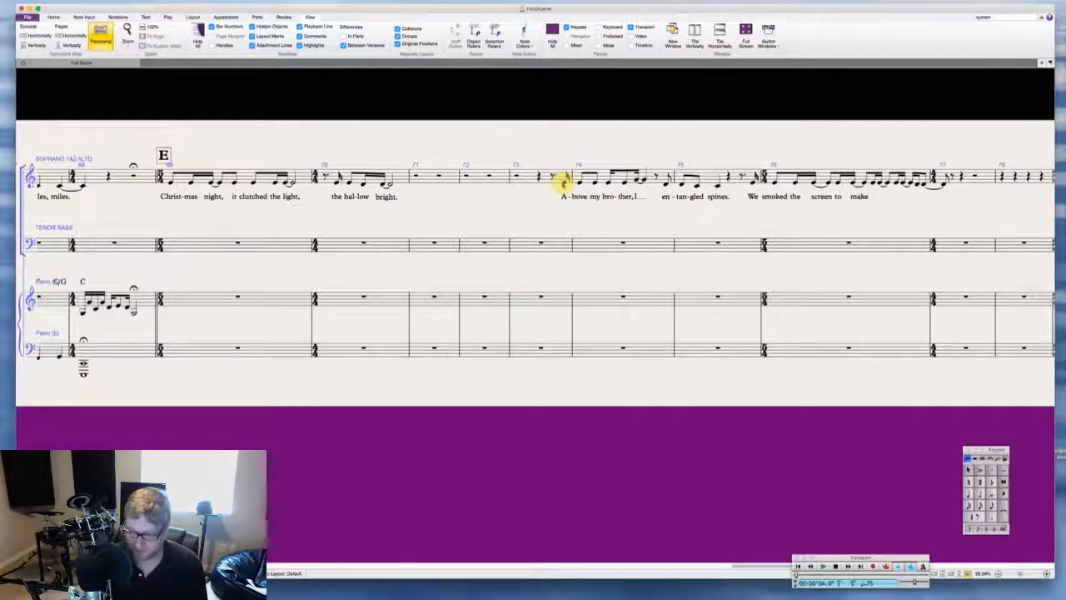
text(it what)
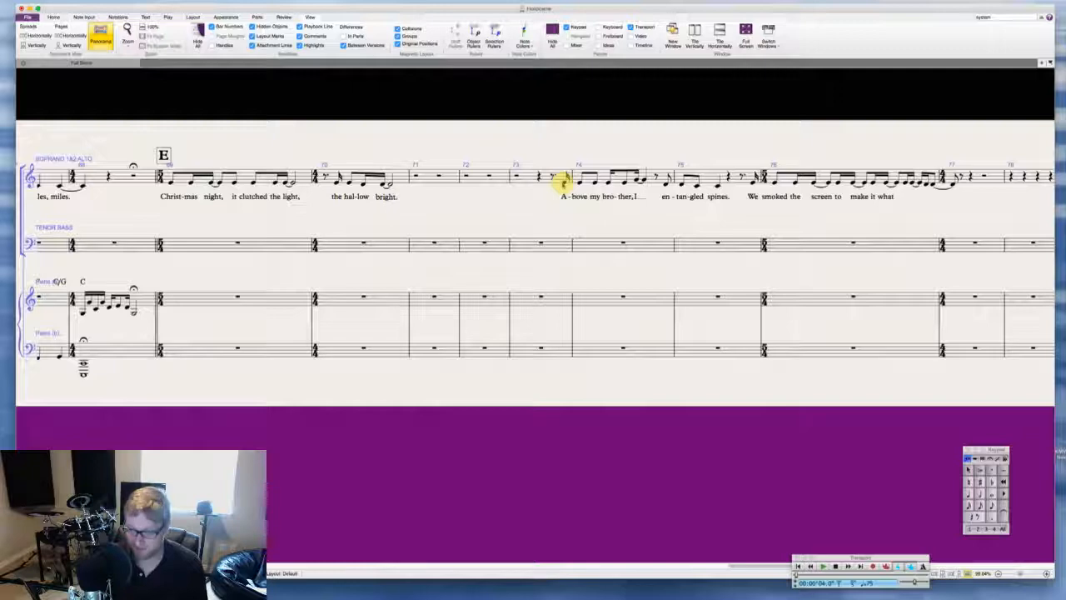
text(it was to)
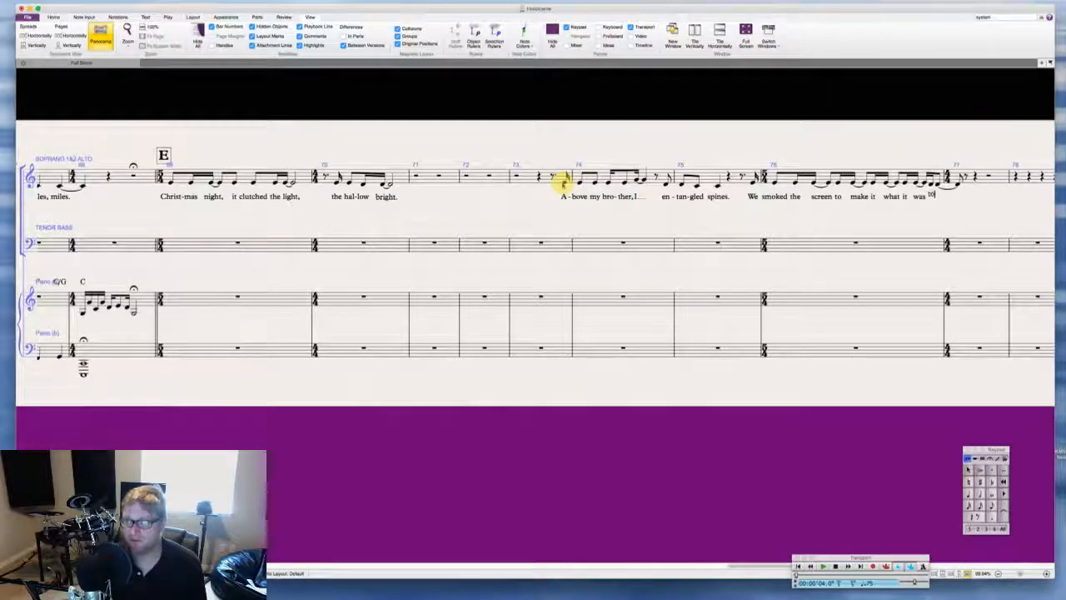
text( be.)
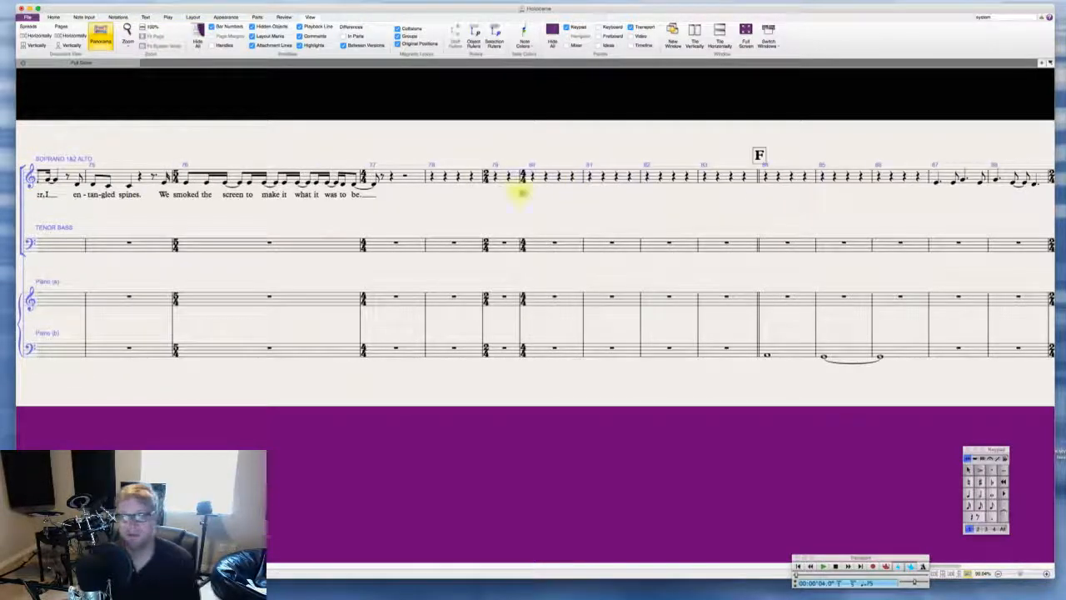
Step: Change the time signature at bar 76 to 3/4, rewriting the bars up to the next time signature
scroll(494, 197, left, 3)
scroll(496, 194, left, 3)
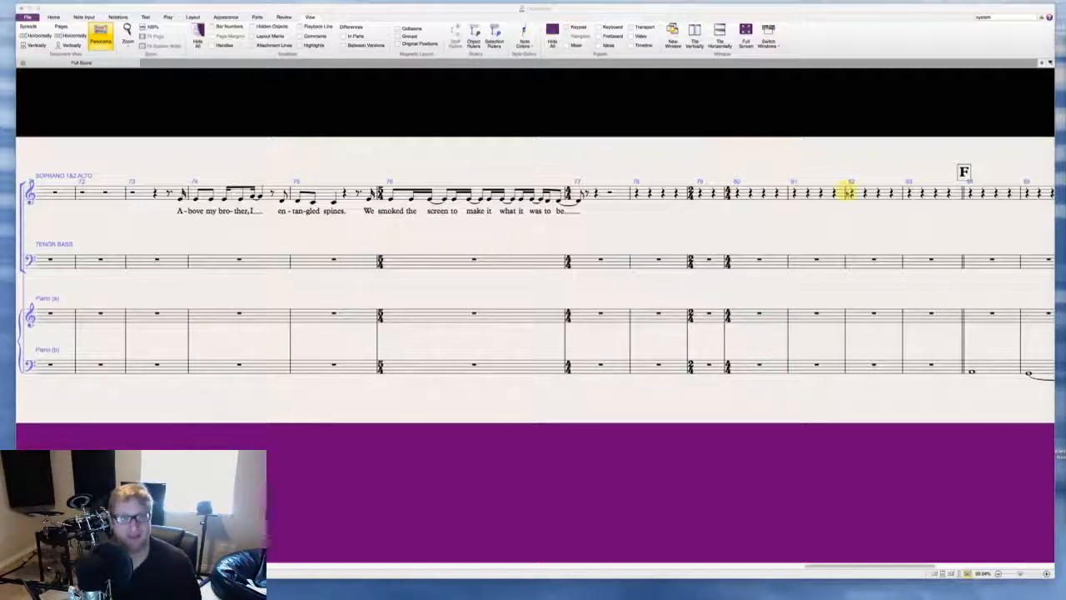
click(528, 223)
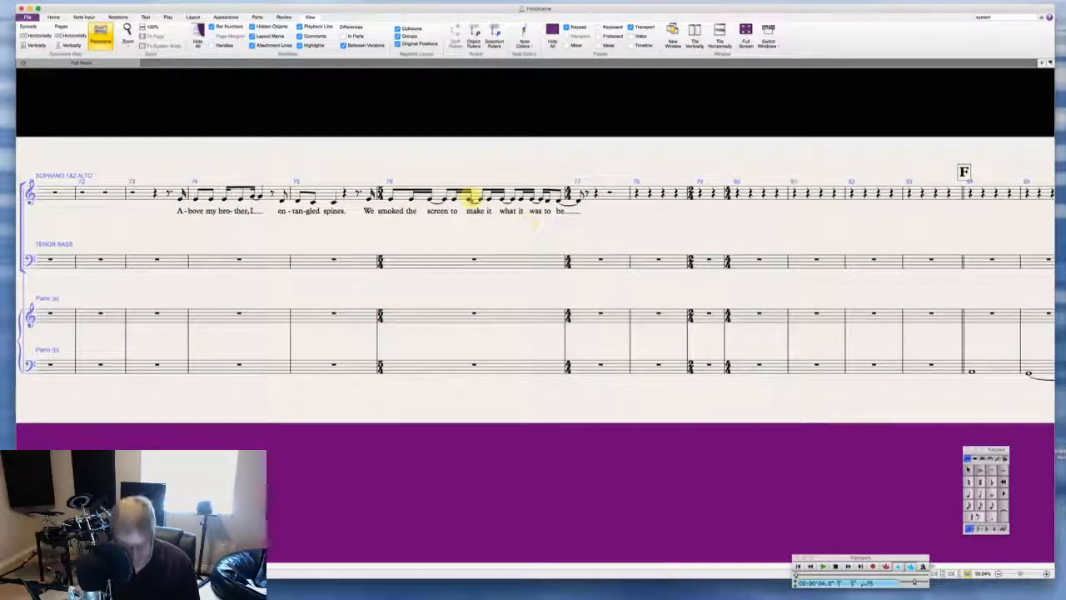
click(400, 197)
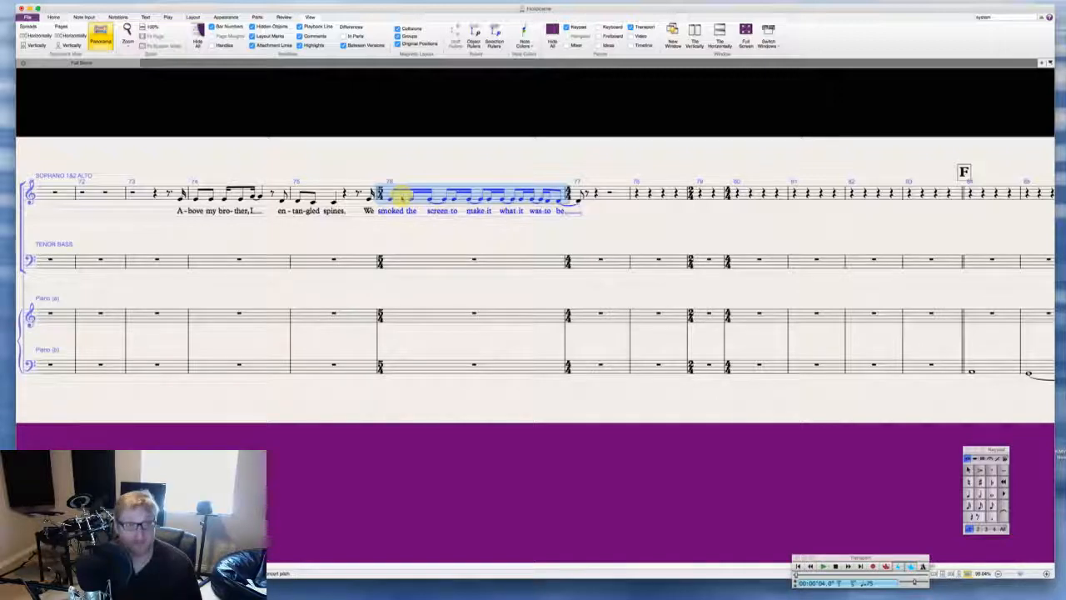
key(t)
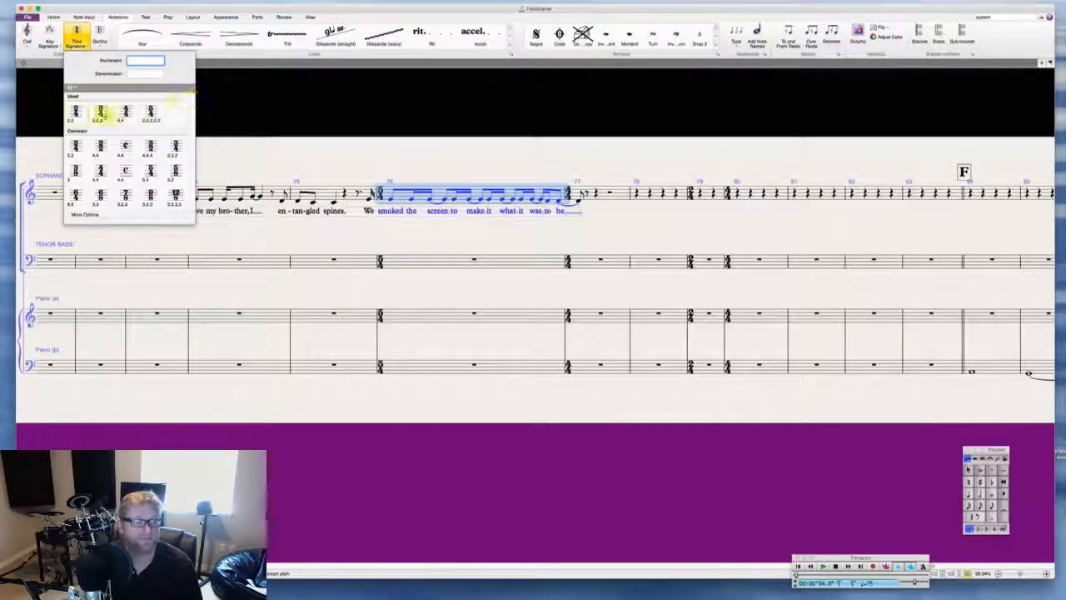
click(100, 115)
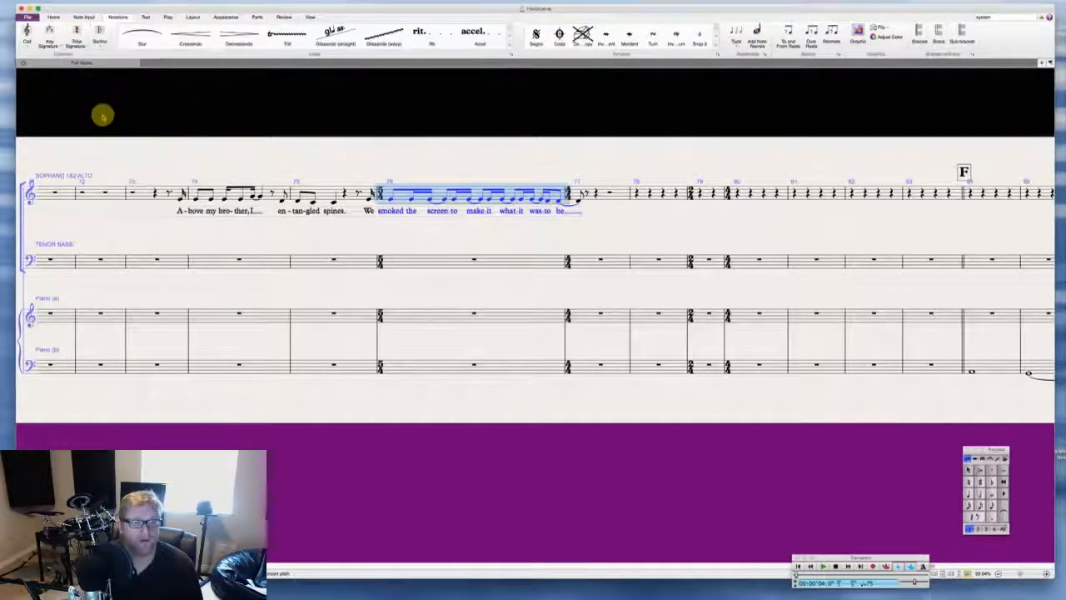
key(Escape)
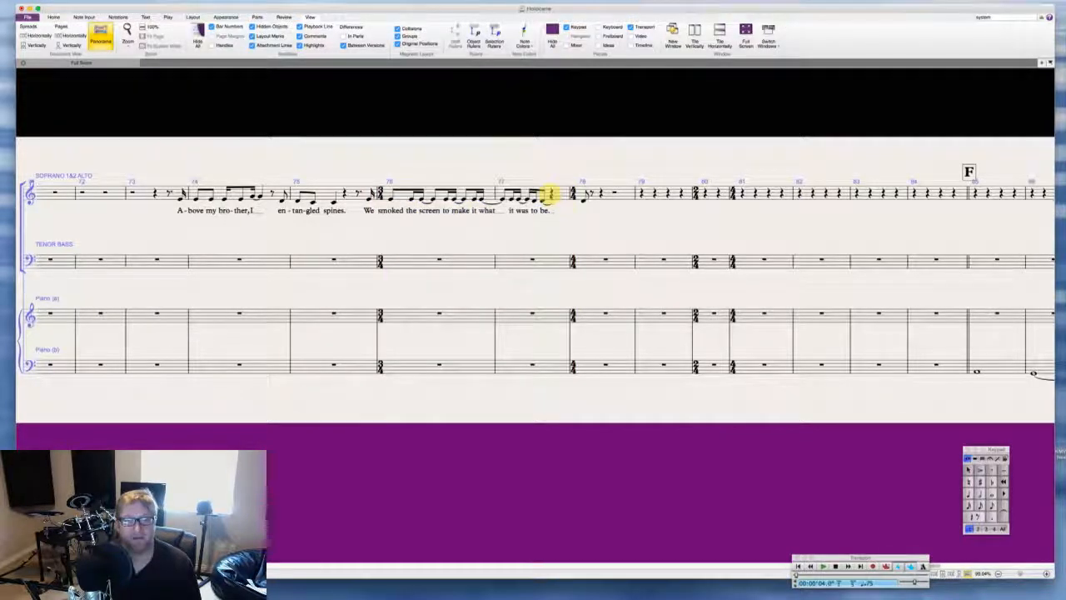
Step: Replace the rest ending bar 77 with a quarter D, and clear the leftover soprano/alto content from bar 78
click(552, 194)
key(Delete)
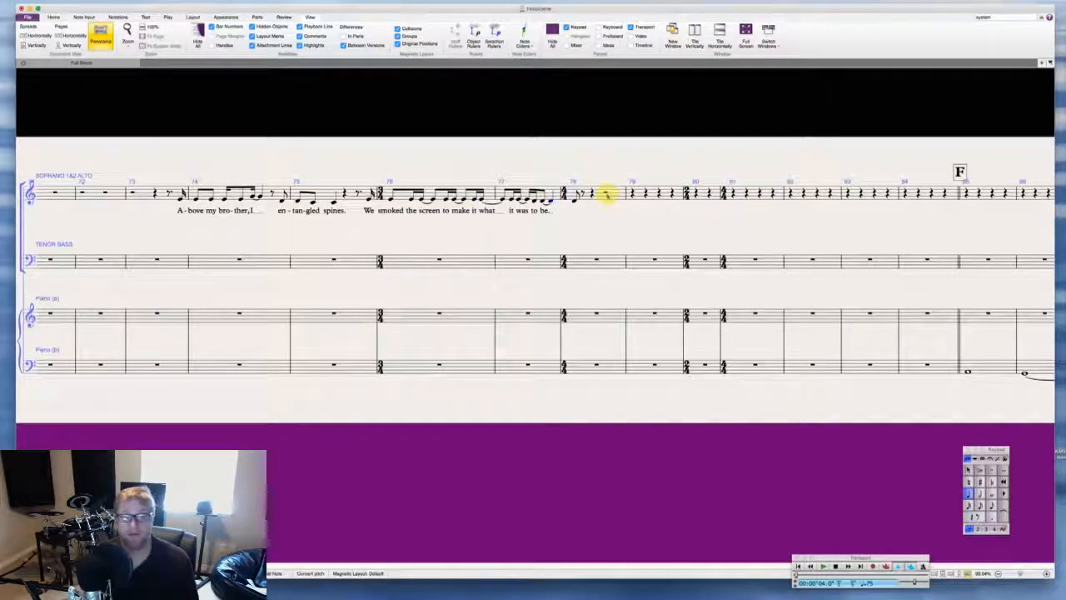
click(616, 194)
key(Delete)
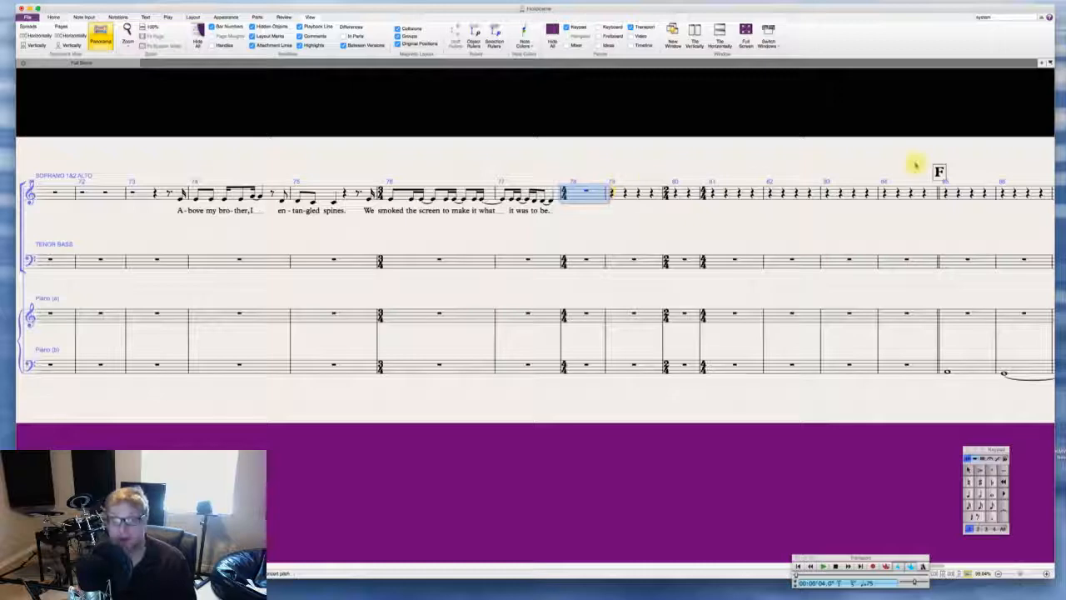
key(Escape)
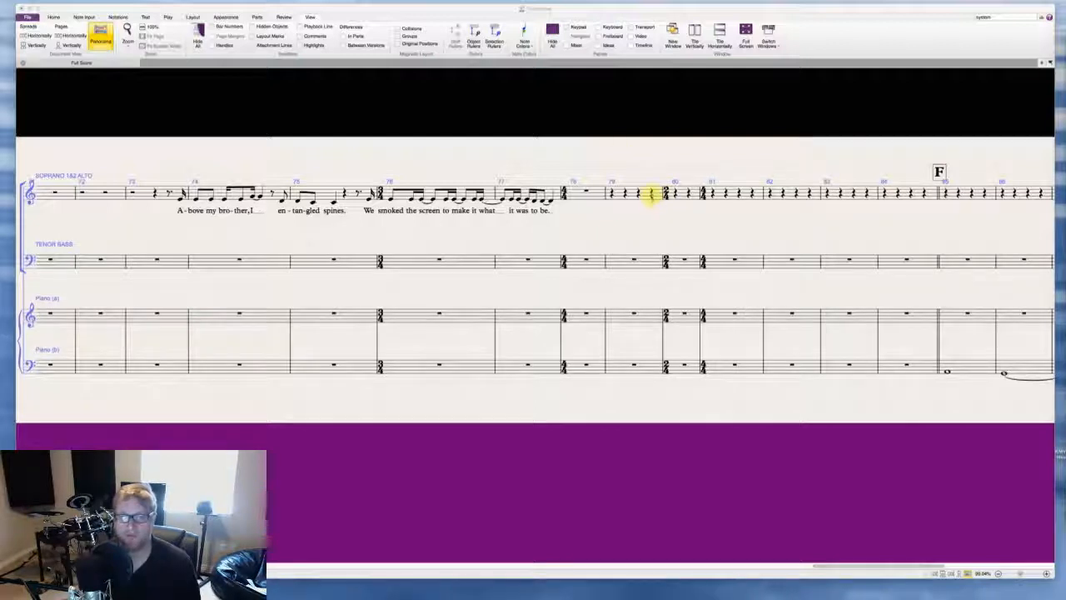
Step: Enter a two-sixteenth soprano/alto pickup after an eighth rest on beat four of bar 79, leading to an eighth note in bar 80
click(651, 194)
key(3)
key(Right)
key(2)
key(d)
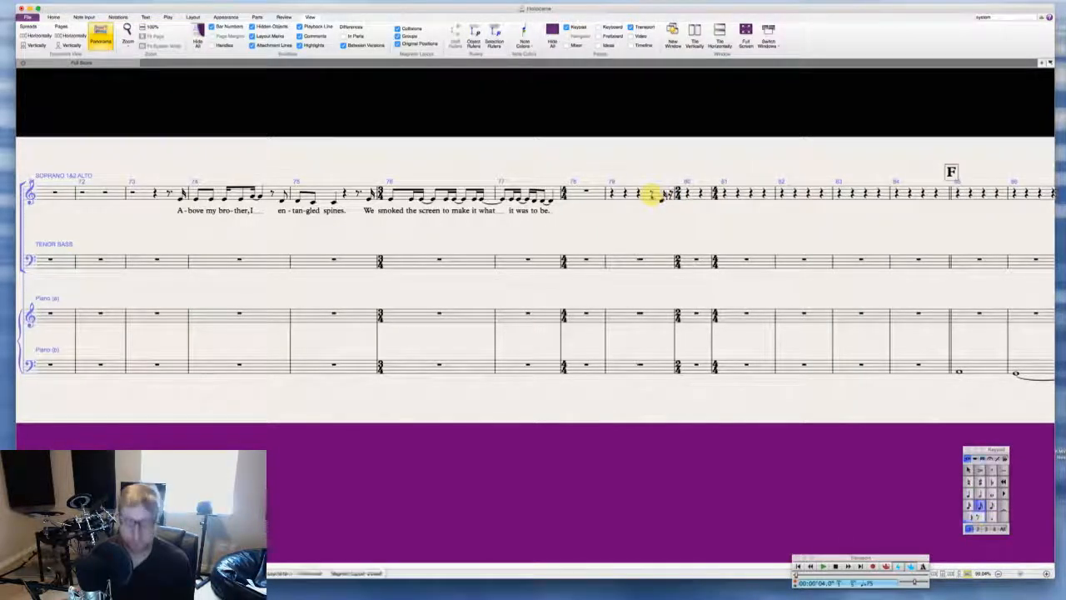
key(d)
key(e)
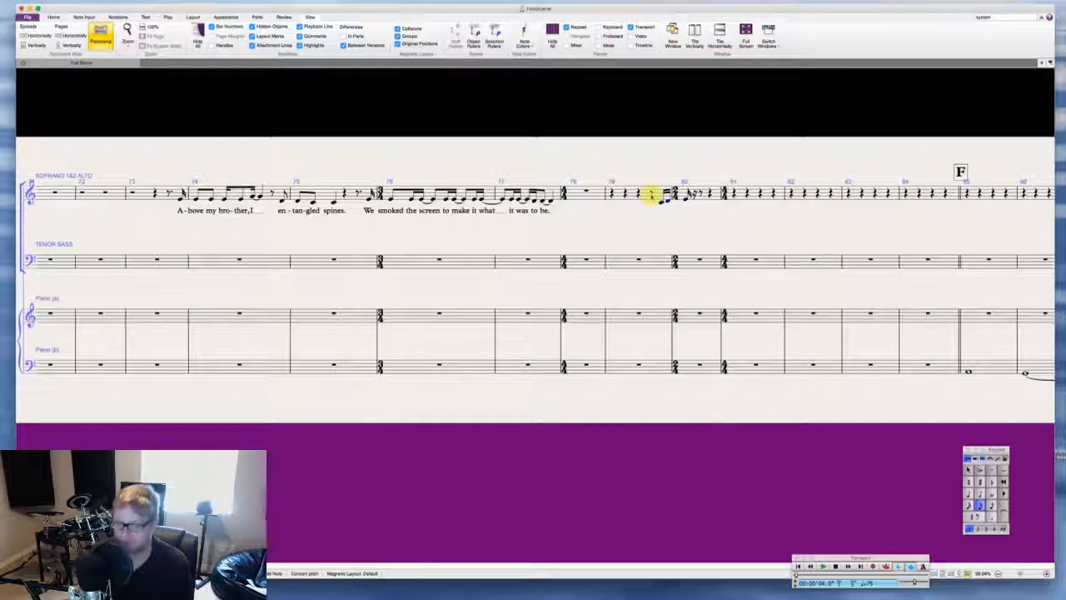
key(3)
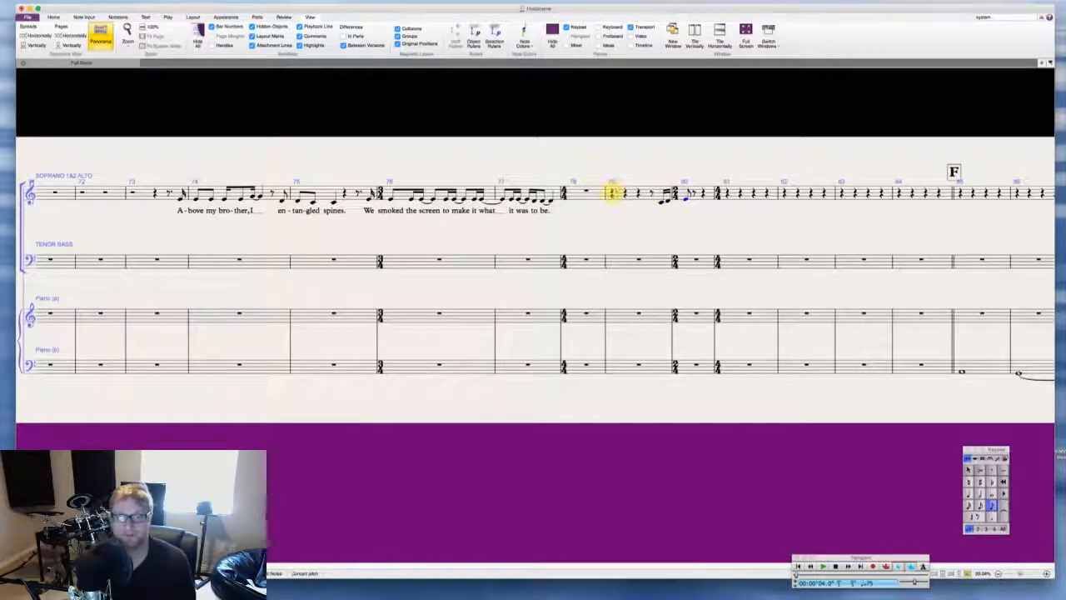
Step: Combine the first two quarter rests of soprano/alto bar 79 into a half rest
click(612, 194)
key(5)
key(Escape)
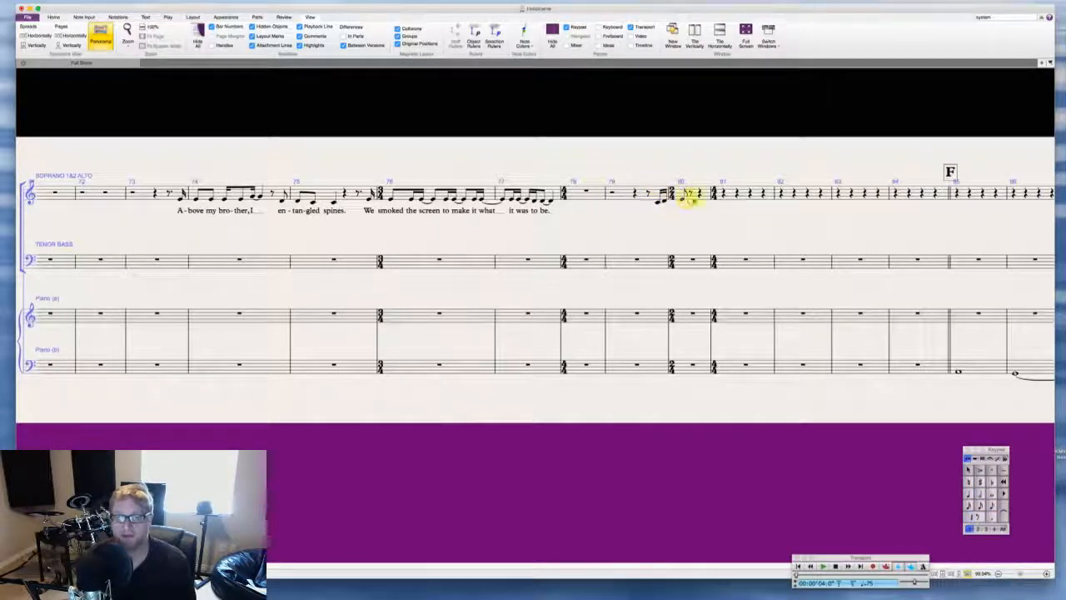
Step: Continue the soprano/alto melody through bar 80 and into the first beats of bar 81, with a tie across the barline
click(682, 200)
key(0)
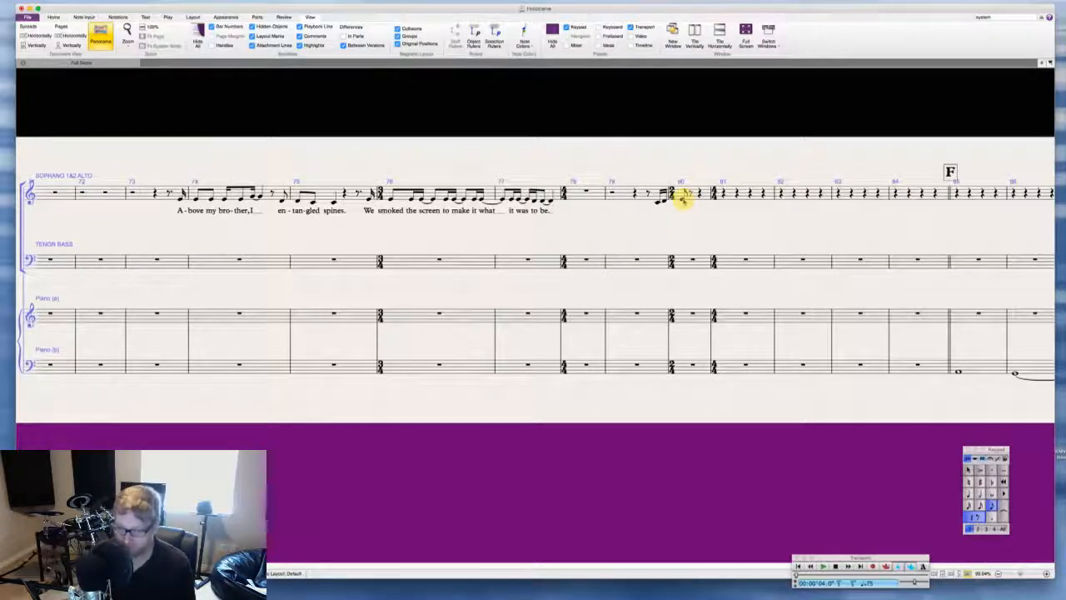
key(2)
key(e)
key(e)
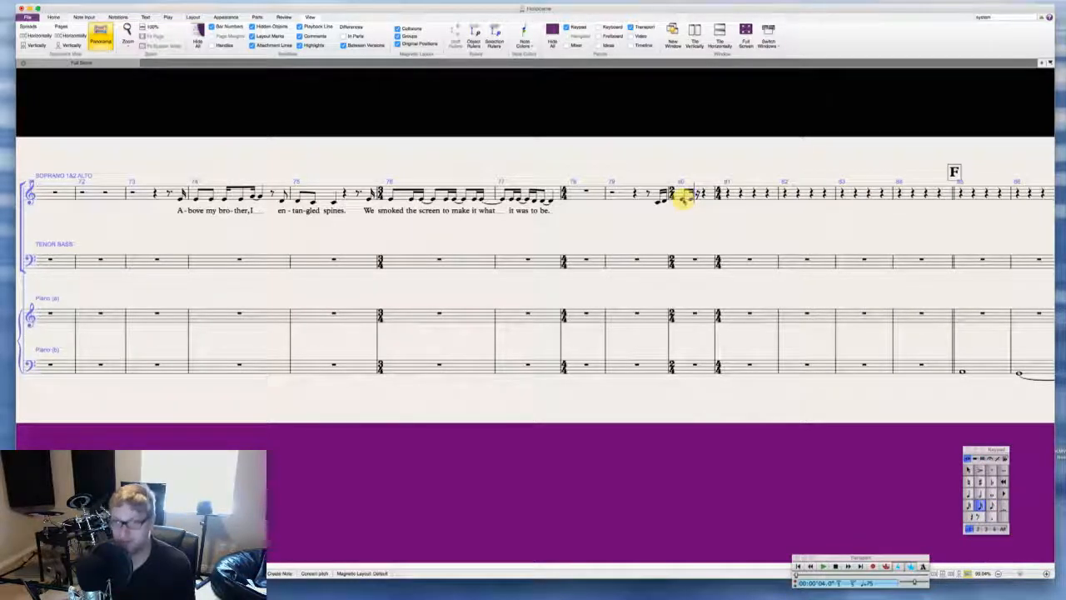
key(e)
key(e)
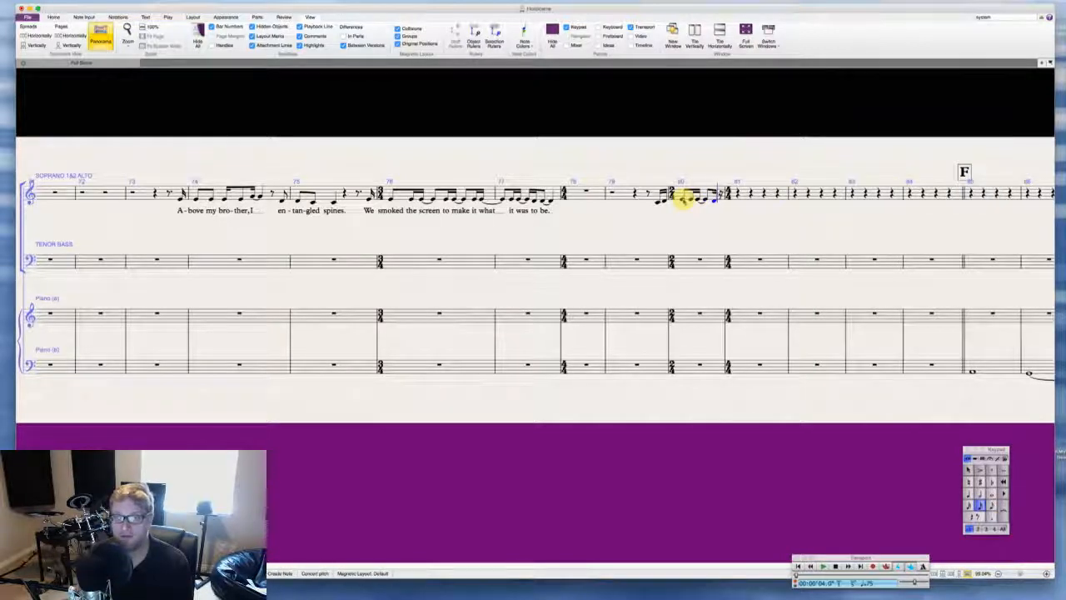
key(e)
key(e)
key(e)
key(e)
key(e)
key(e)
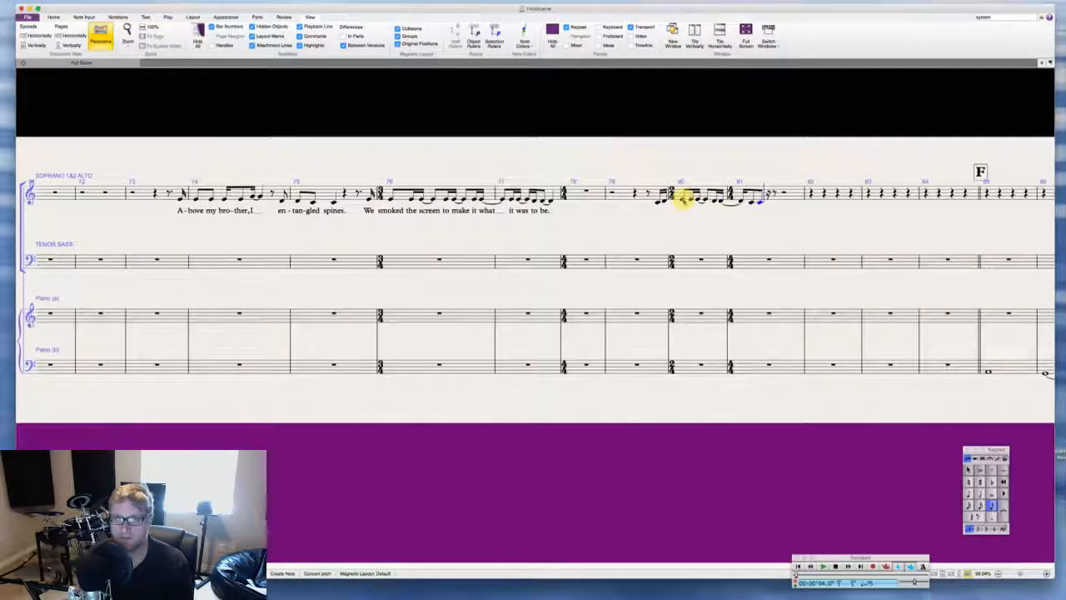
key(e)
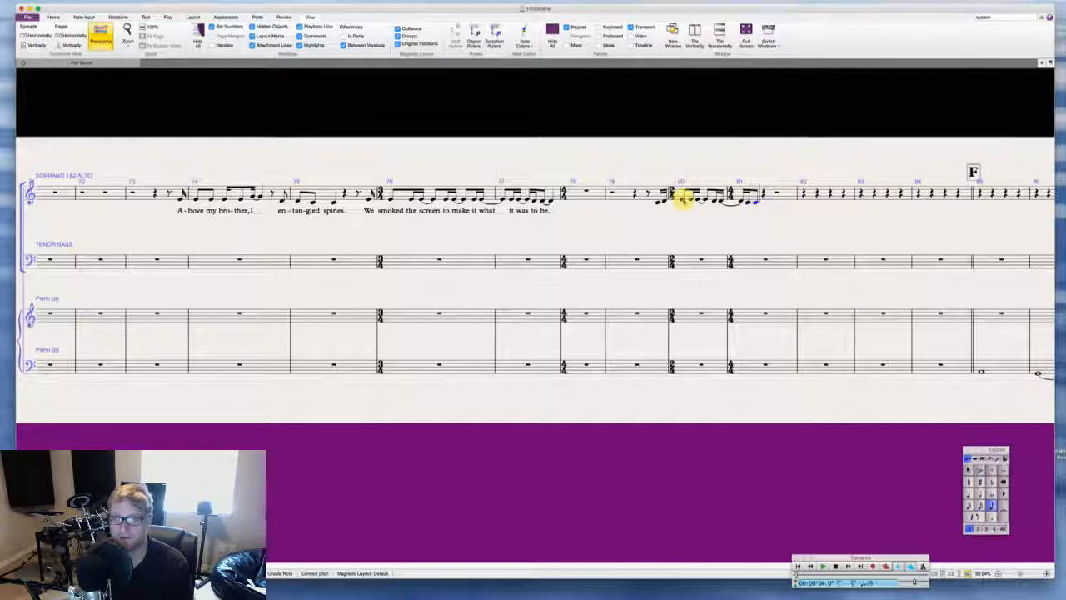
key(Escape)
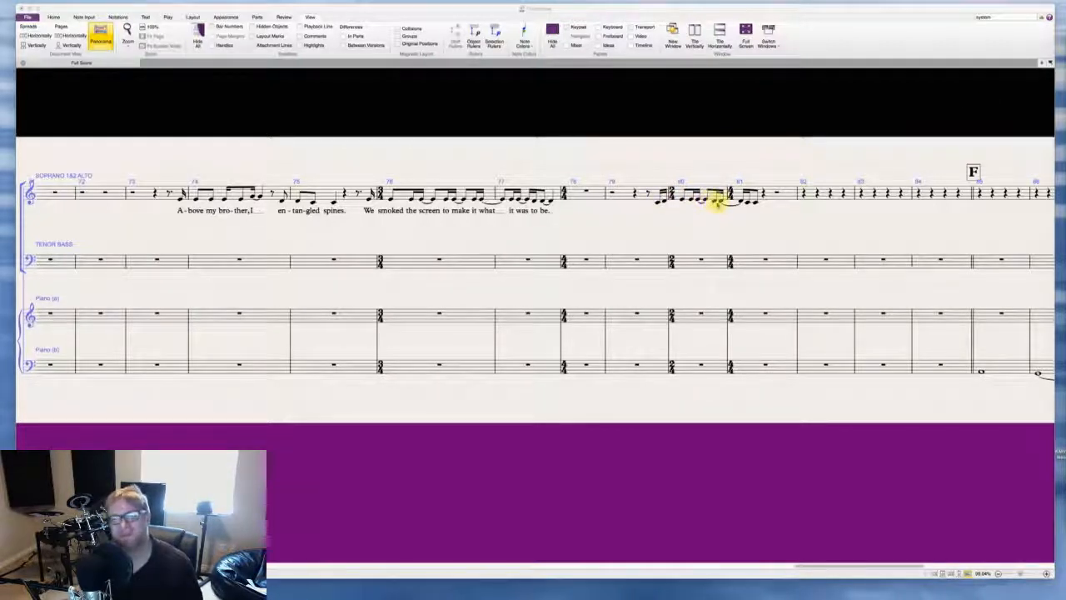
Step: Lengthen the tied note ending bar 80 to an eighth and re-enter bar 81's melody as sixteenths ending on an eighth note
click(714, 203)
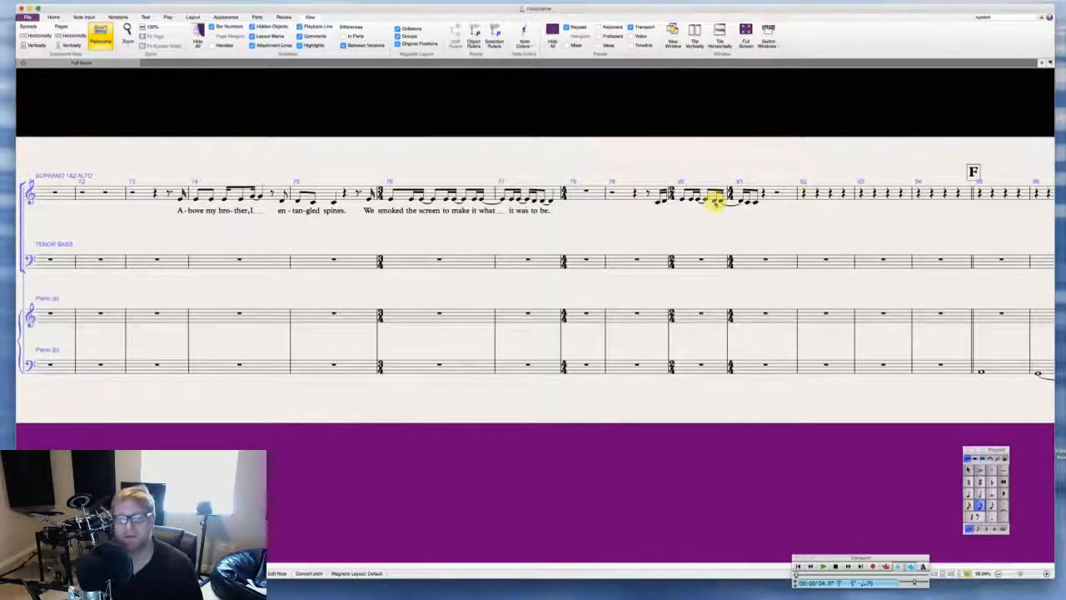
key(3)
key(Right)
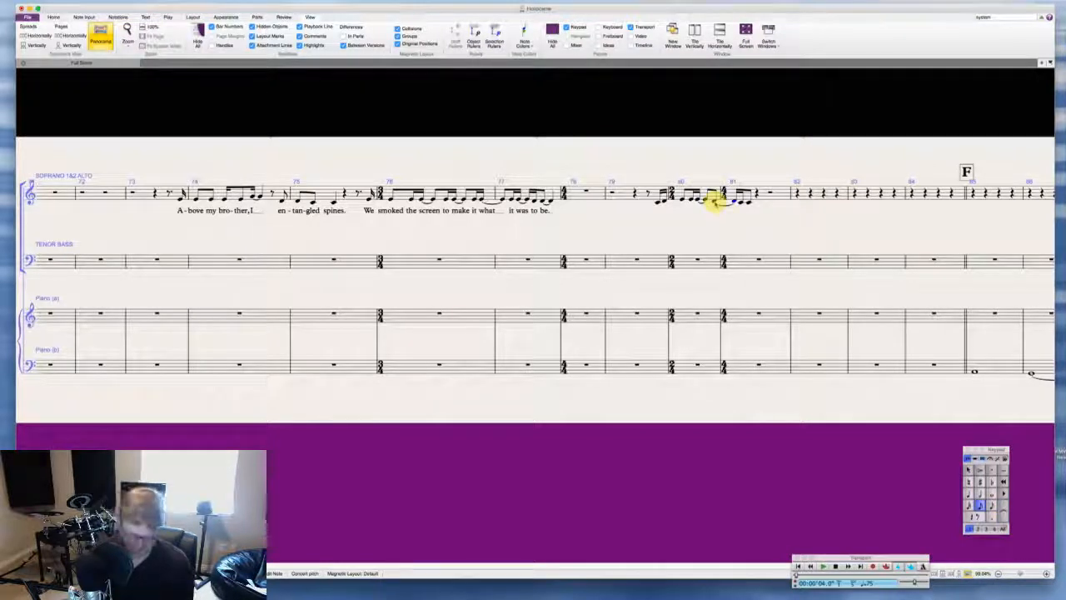
key(Delete)
key(d)
key(d)
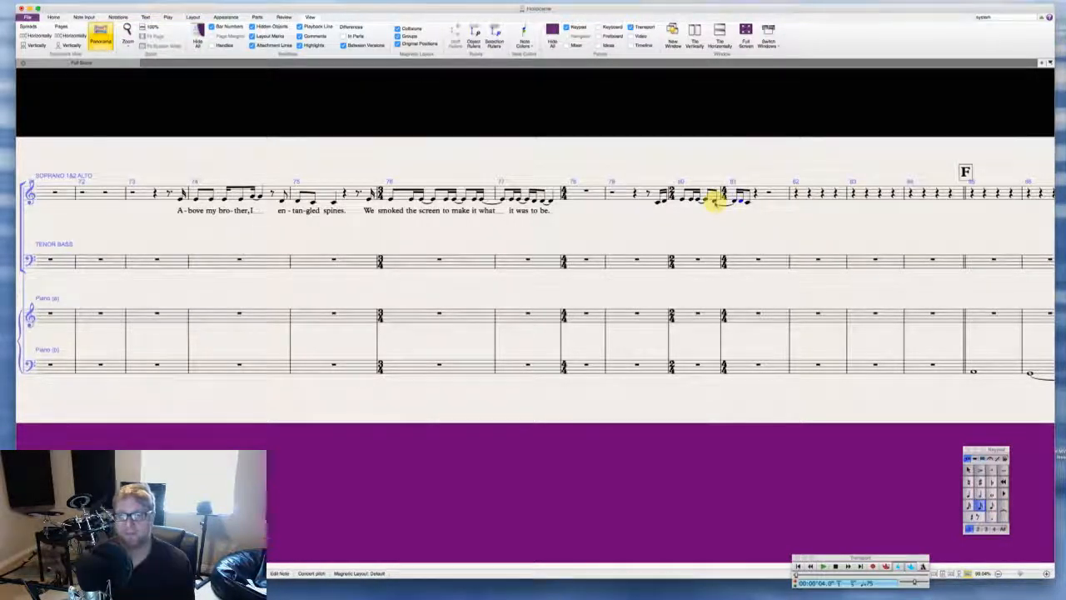
key(c)
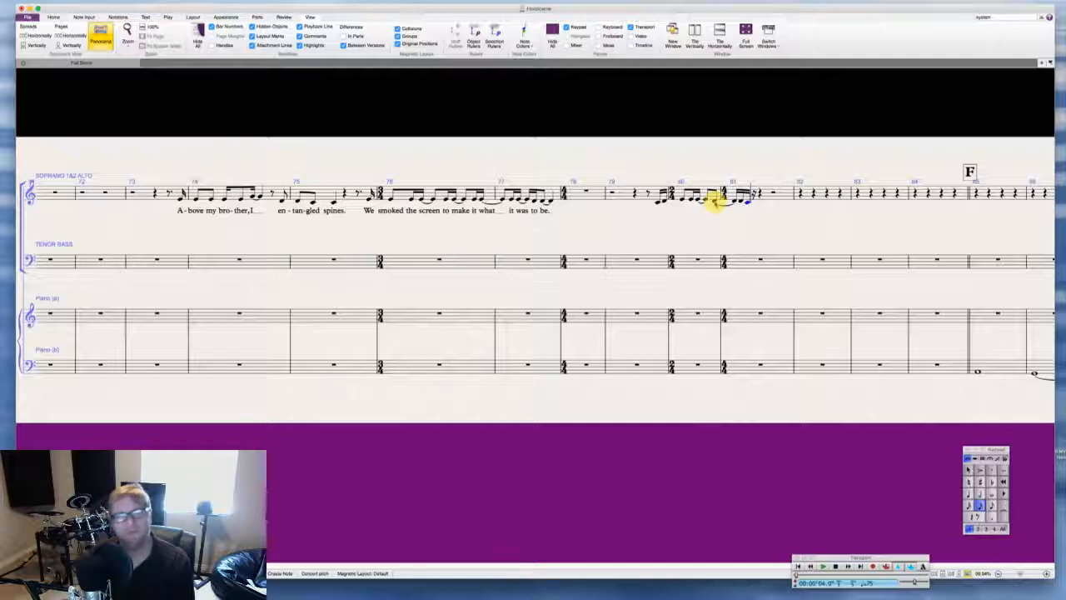
key(c)
key(Return)
key(c)
key(Escape)
key(3)
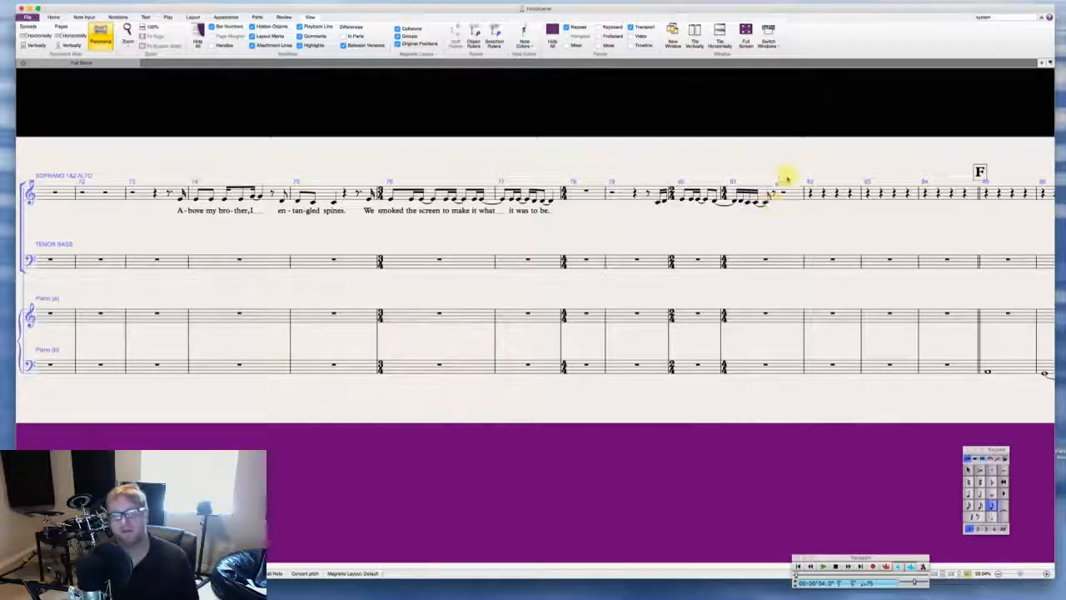
Step: Add the lyrics "Now to know it in my mem-o-ry." starting at the soprano/alto pickup in bar 79
click(658, 202)
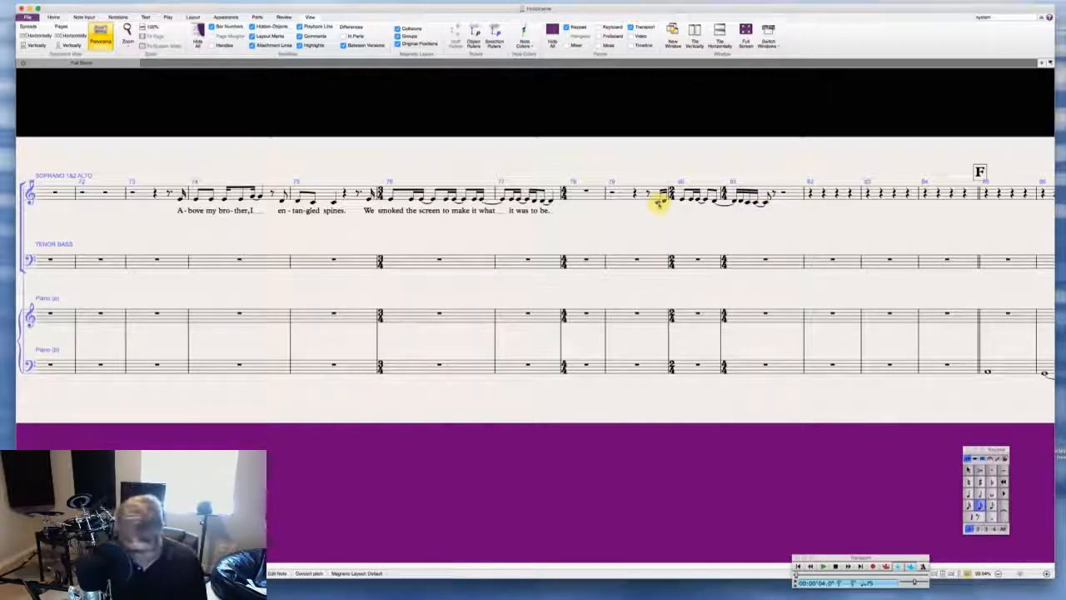
key(super+l)
text(Now)
key(Escape)
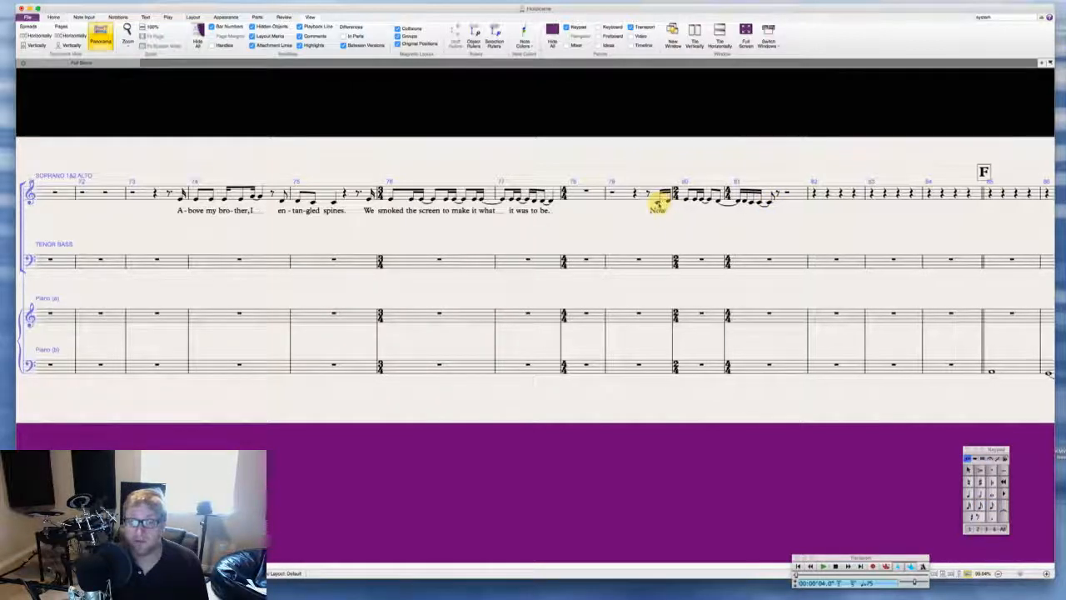
text(to know it in )
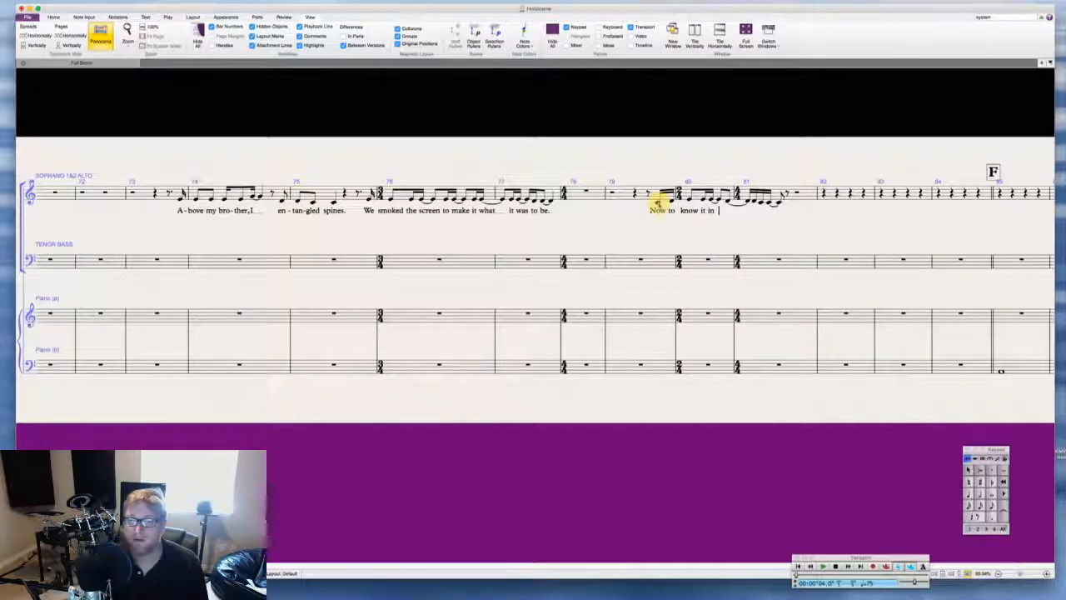
text(my m)
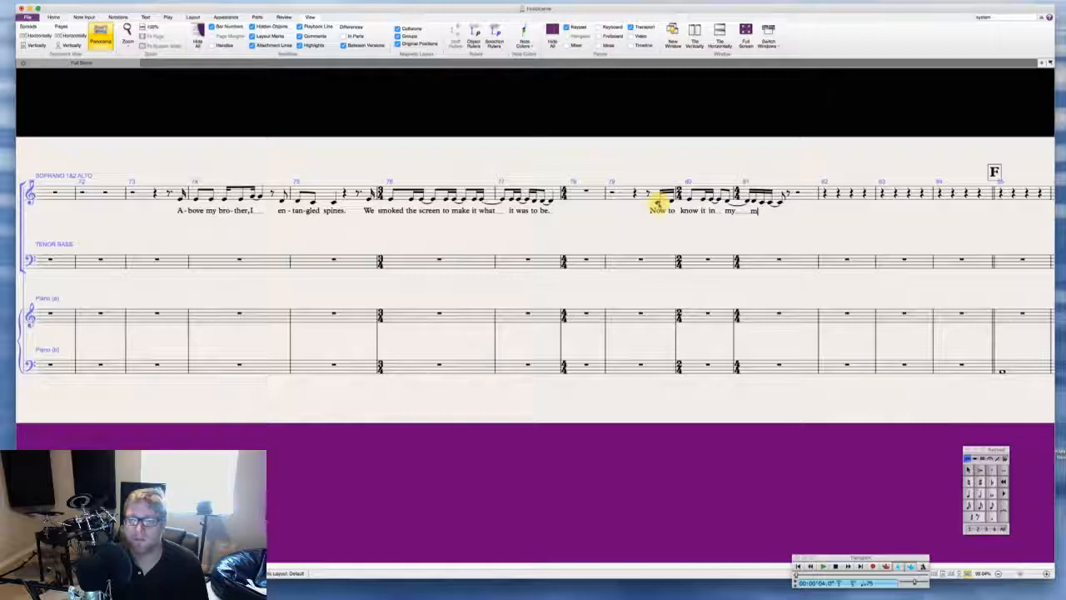
text(e-m)
text(-o-ry.)
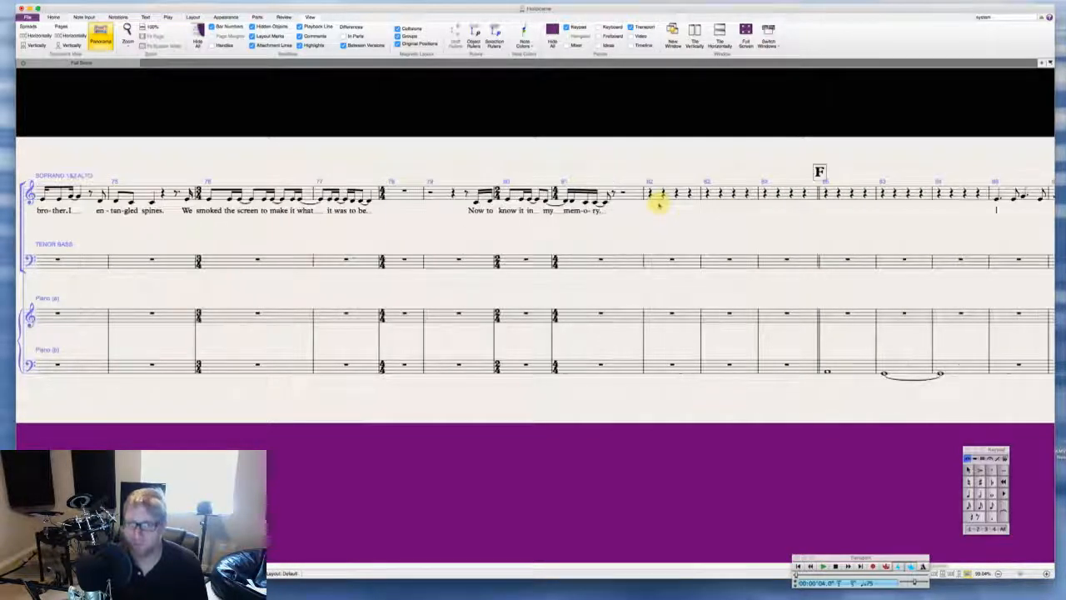
key(Escape)
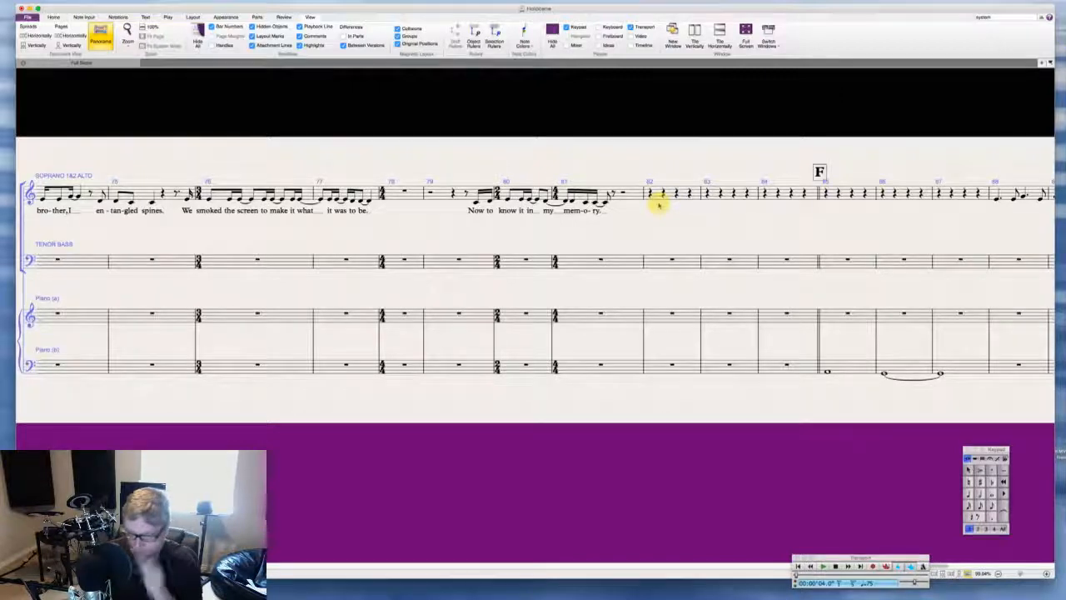
Step: Check the following bars in the reference and replace the quarter rests in soprano/alto bar 82 with half rests
scroll(645, 202, right, 5)
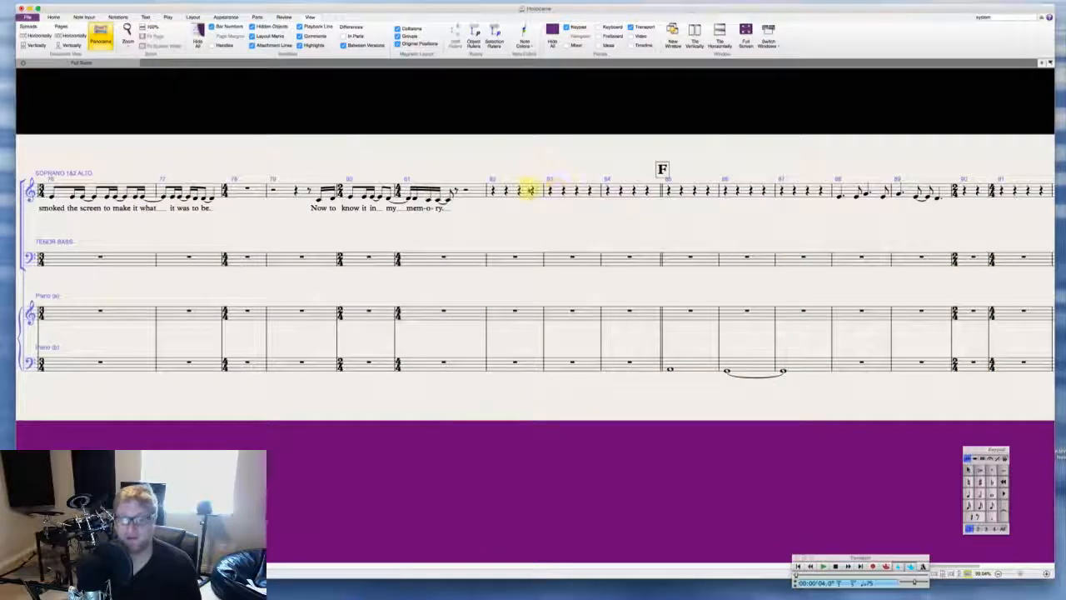
key(super+Tab)
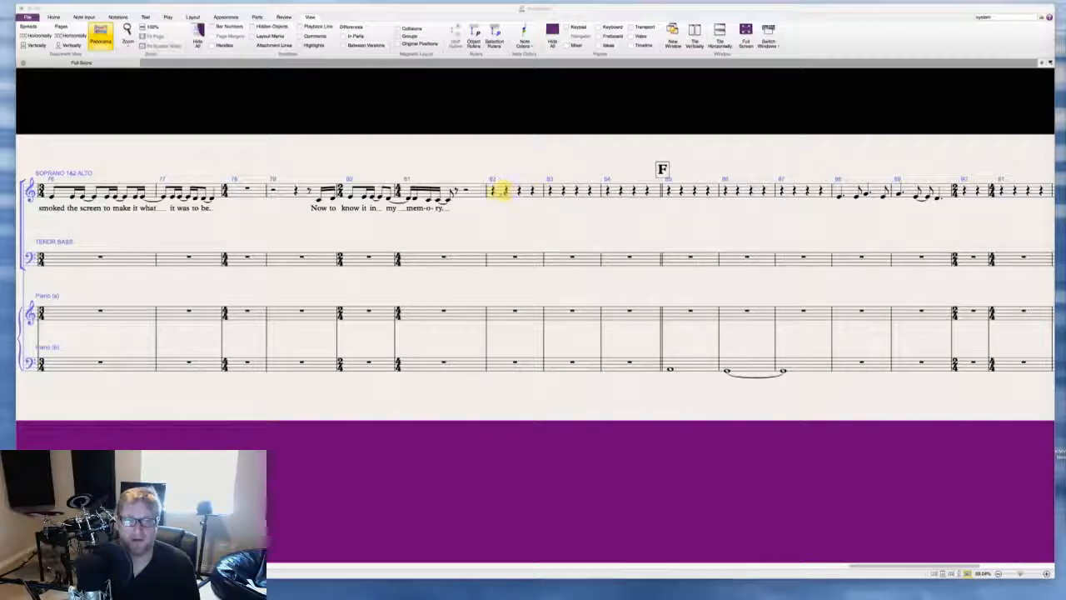
click(493, 191)
Step: Copy the soprano/alto phrase "And at once I knew I was not magnificent" from bars 52–54 and paste it at bar 82
scroll(547, 193, left, 10)
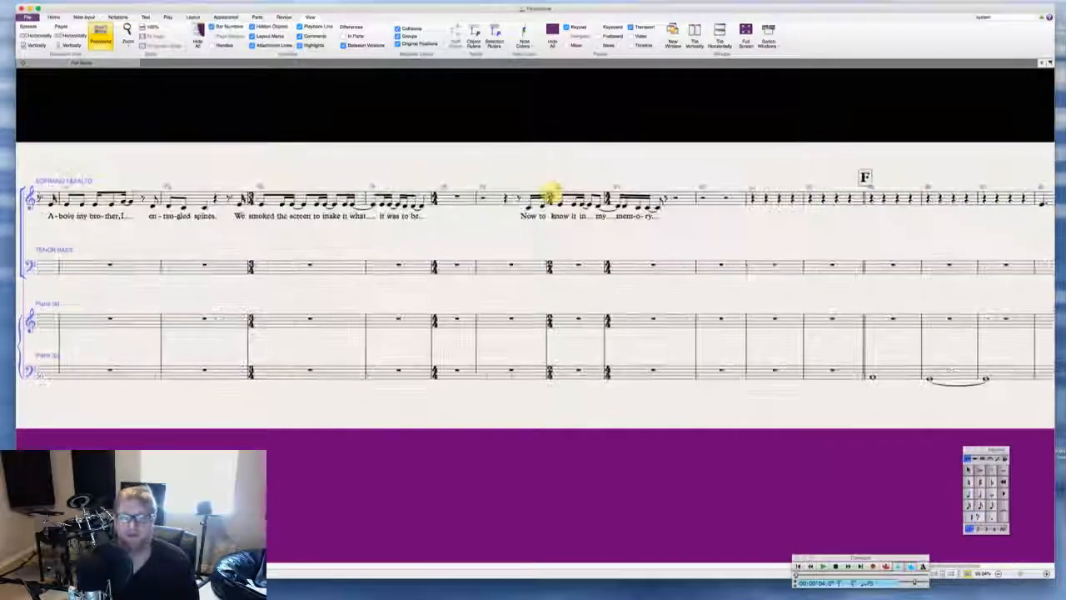
scroll(552, 193, left, 10)
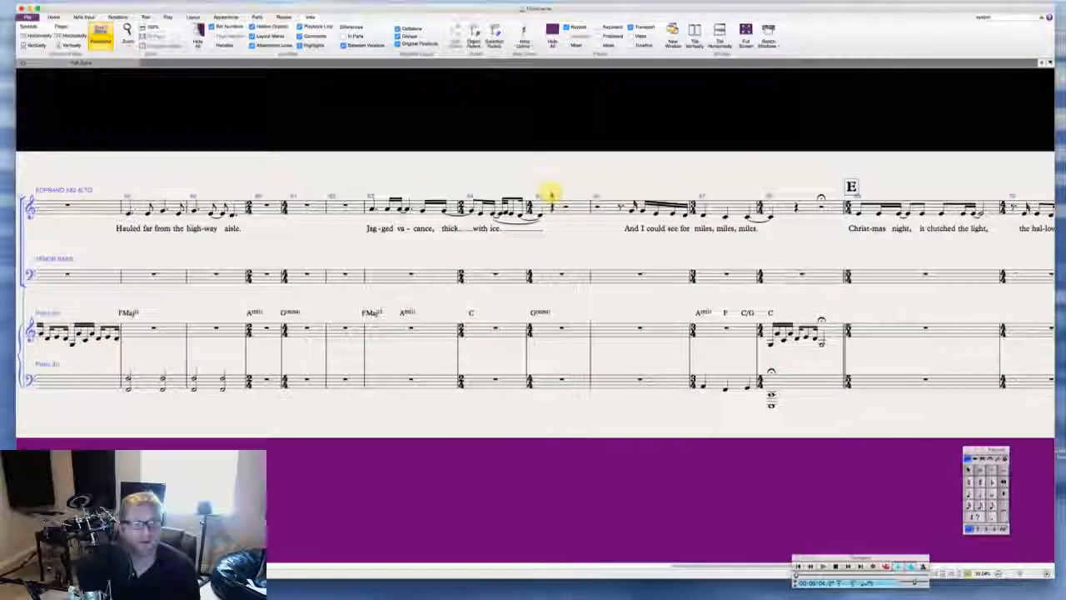
scroll(550, 193, left, 10)
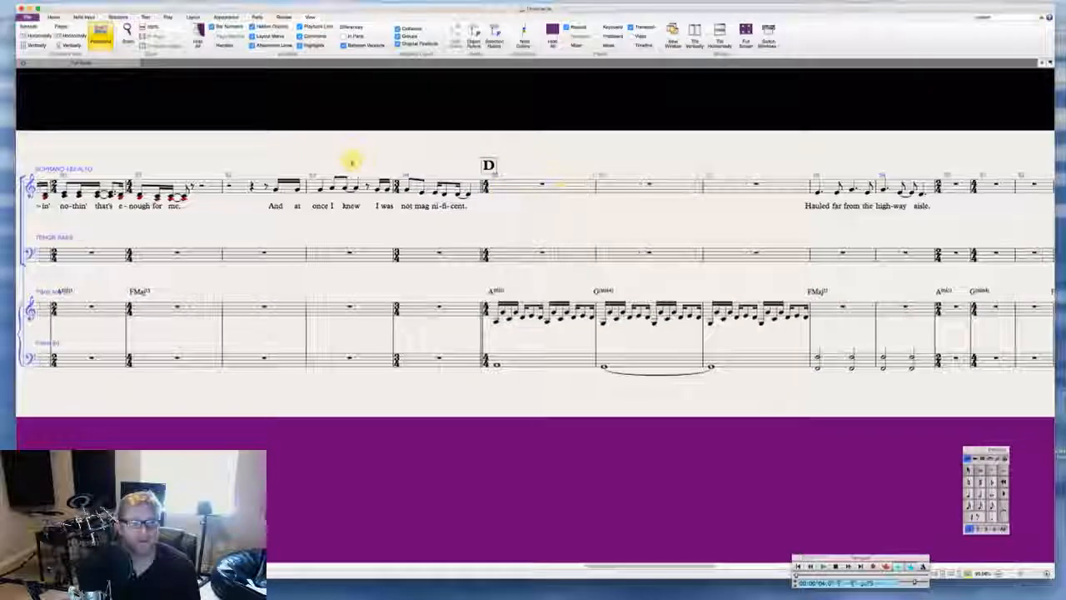
click(261, 181)
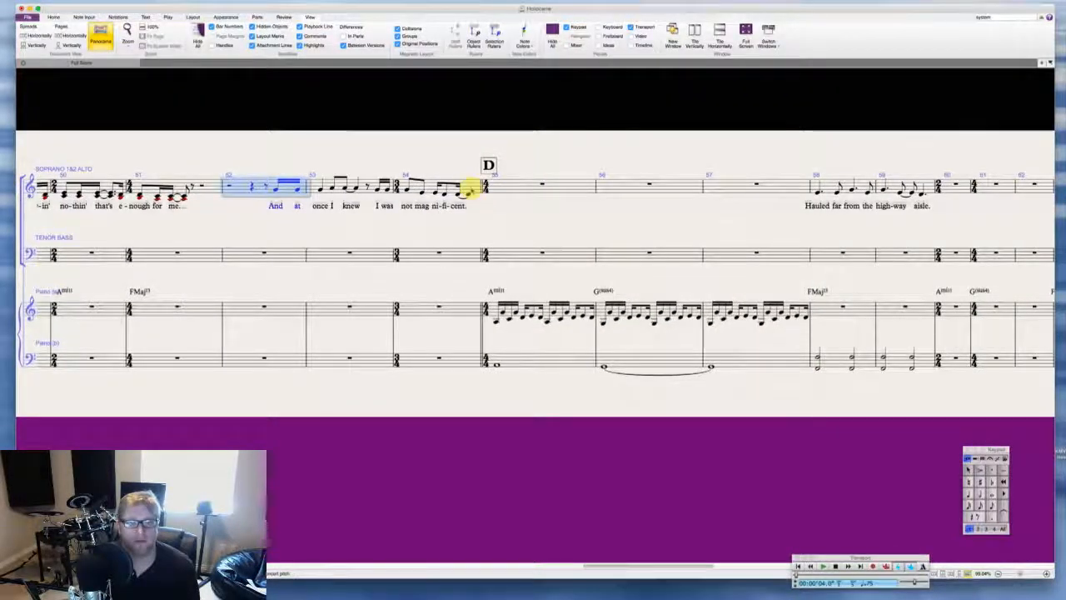
shift+click(477, 185)
scroll(476, 187, right, 15)
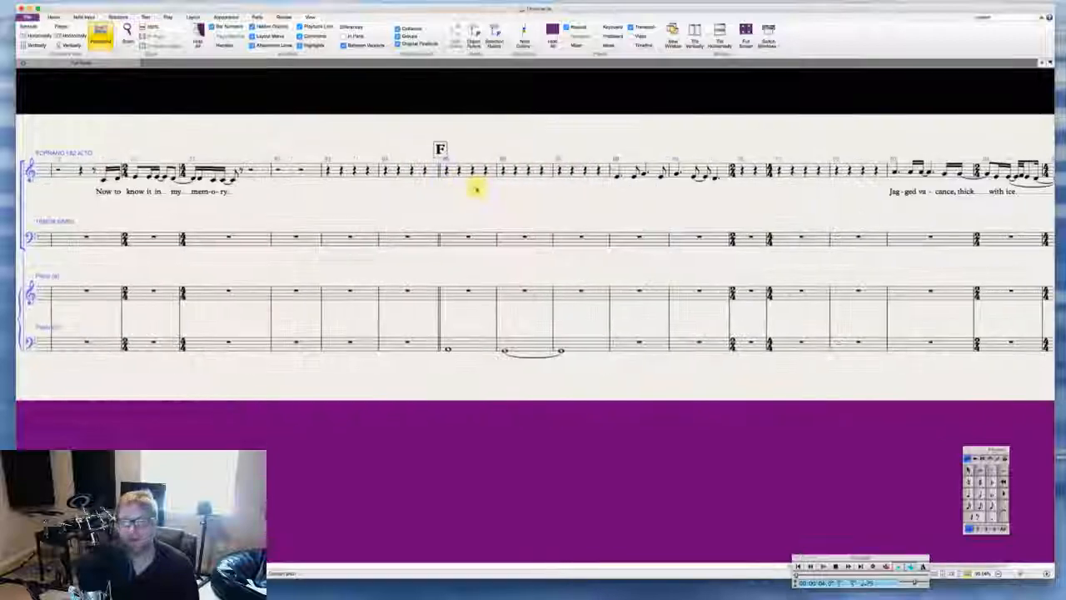
scroll(476, 190, left, 5)
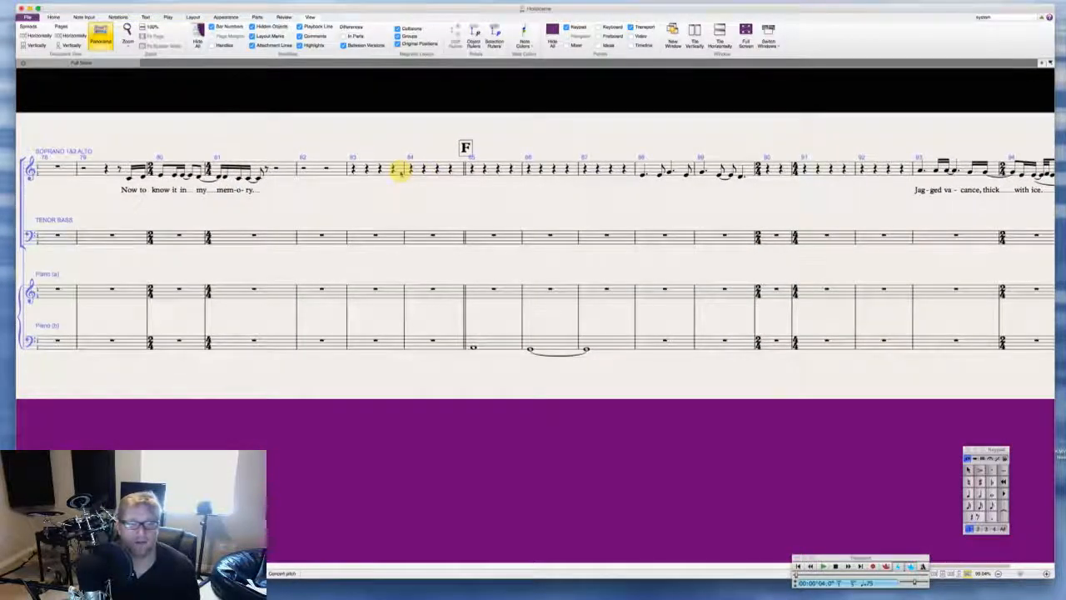
scroll(400, 171, left, 4)
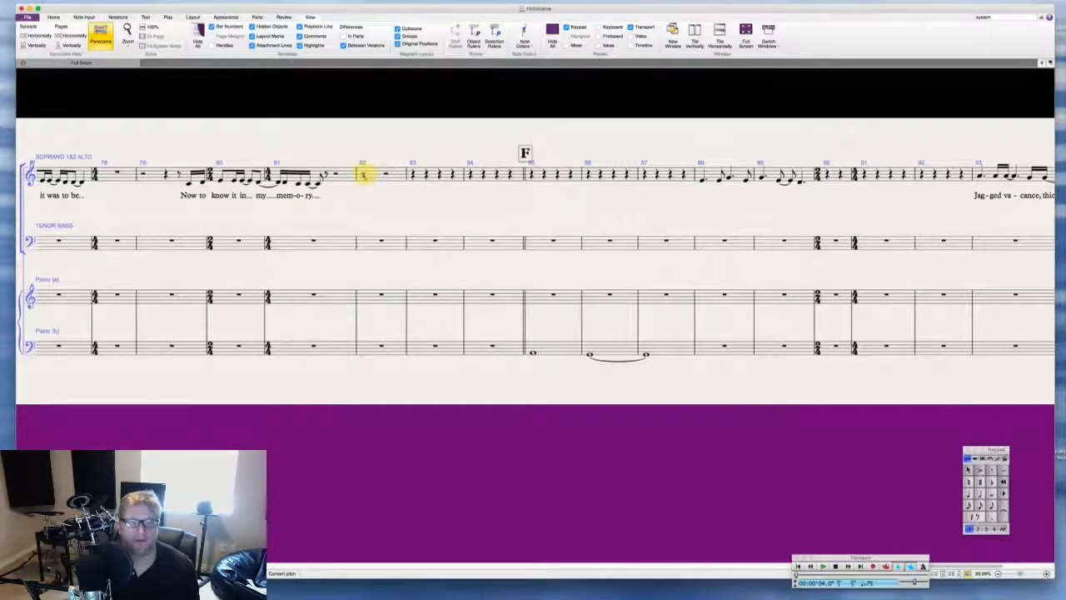
click(364, 175)
key(super+v)
click(384, 138)
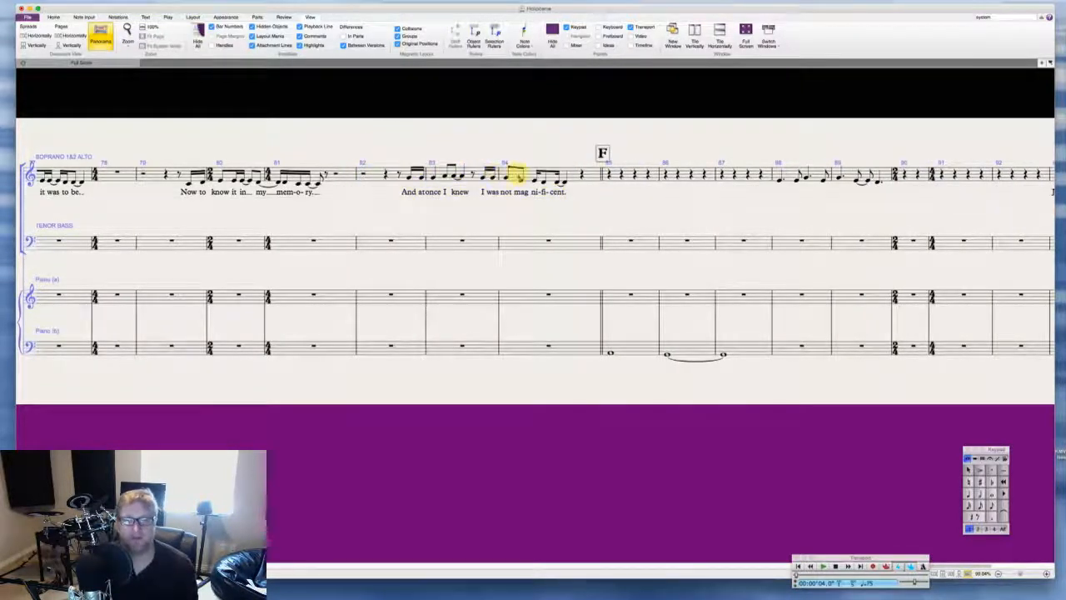
Step: Change the time signature at bar 84 to 3/4 and delete the leftover bar 85 ahead of section F
click(514, 174)
key(t)
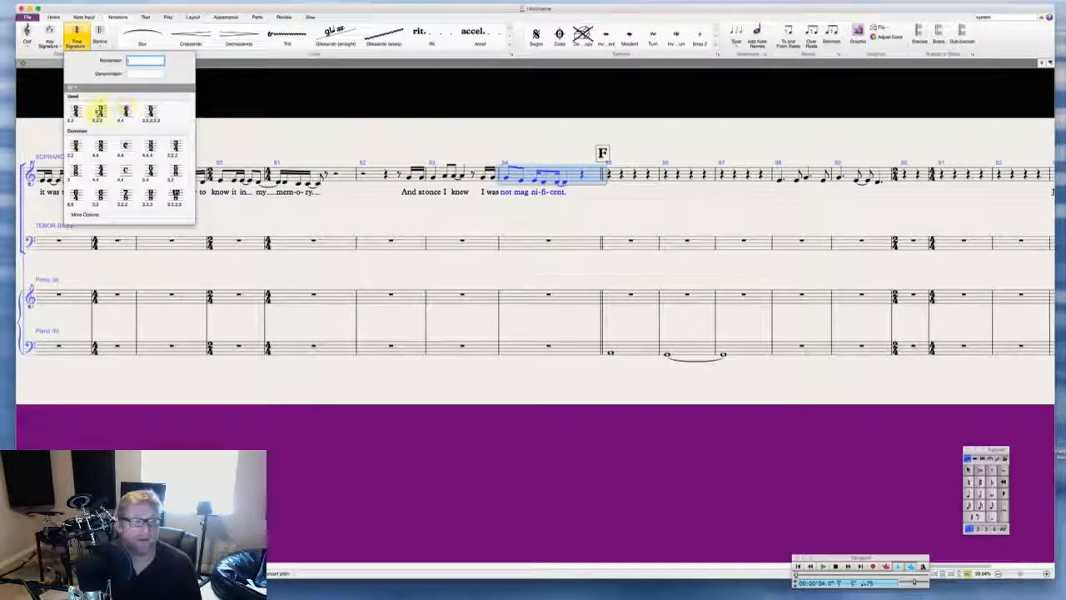
click(100, 111)
key(Escape)
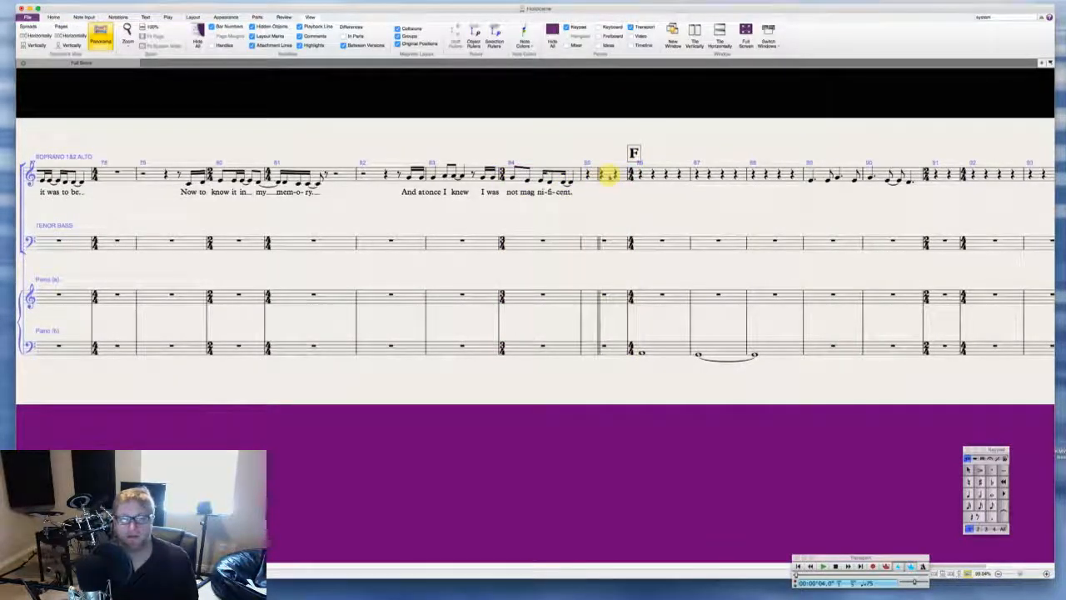
click(608, 173)
super+click(608, 173)
key(Delete)
Step: Add a double barline at the end of bar 84, just before section F
right_click(561, 155)
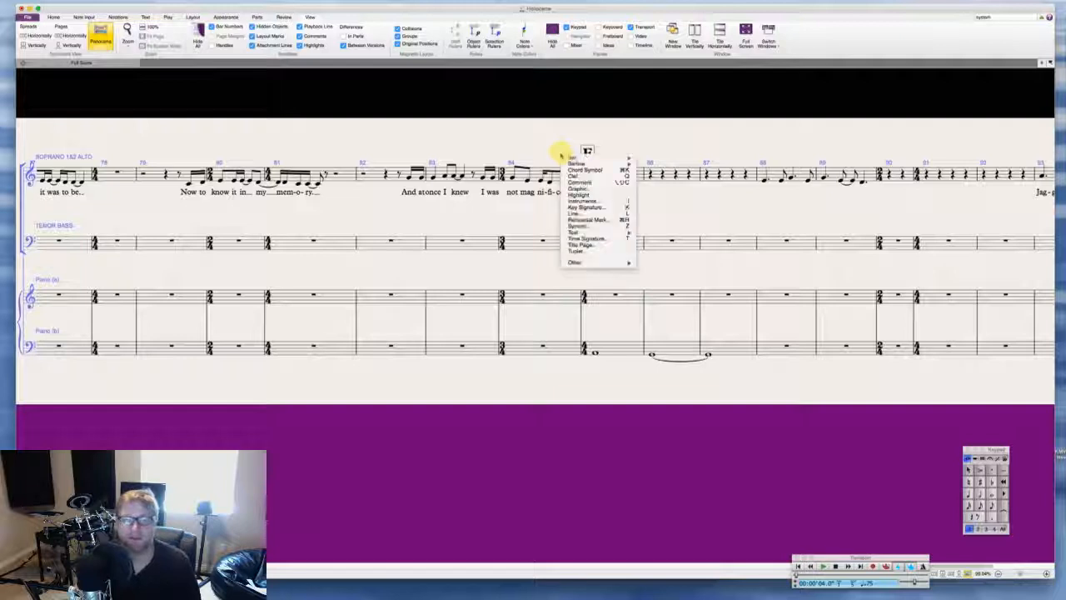
mouse_move(593, 164)
click(655, 182)
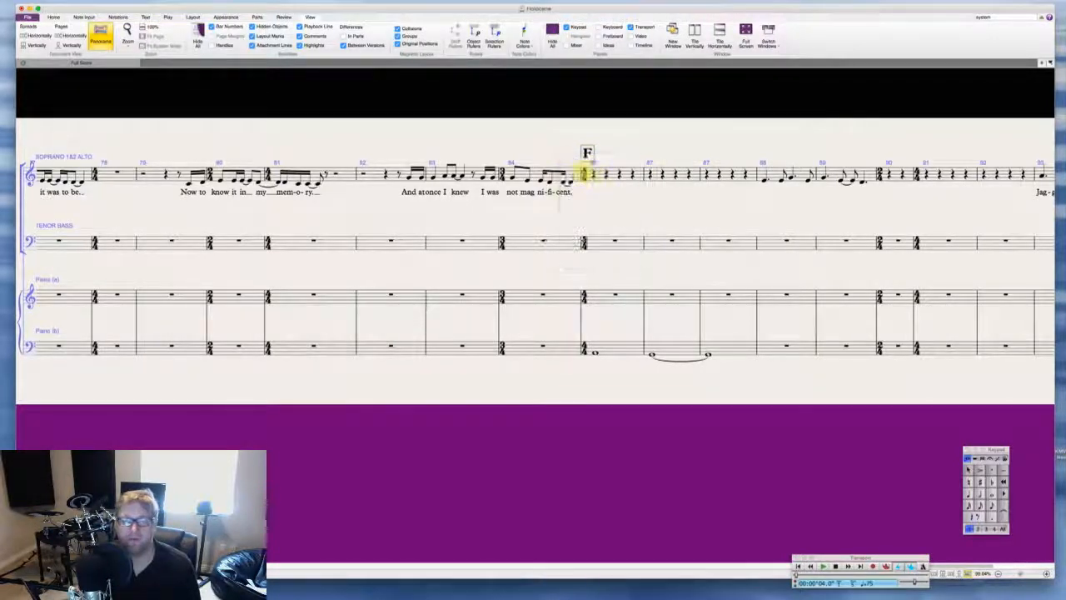
click(582, 173)
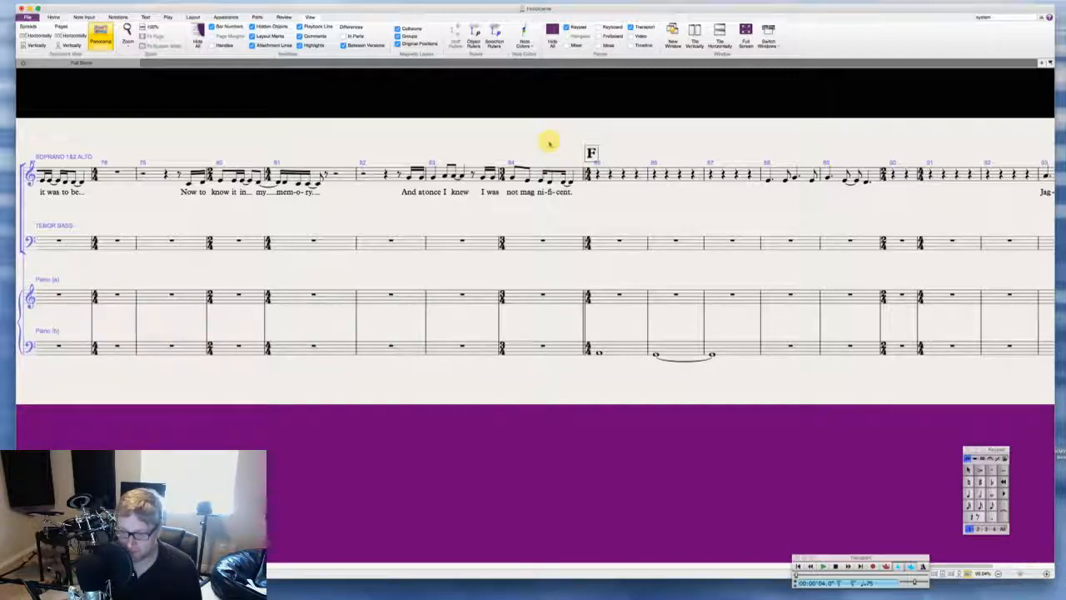
Step: Look back through sections B to D to compare how the matching phrases and section changes are notated
scroll(549, 143, left, 10)
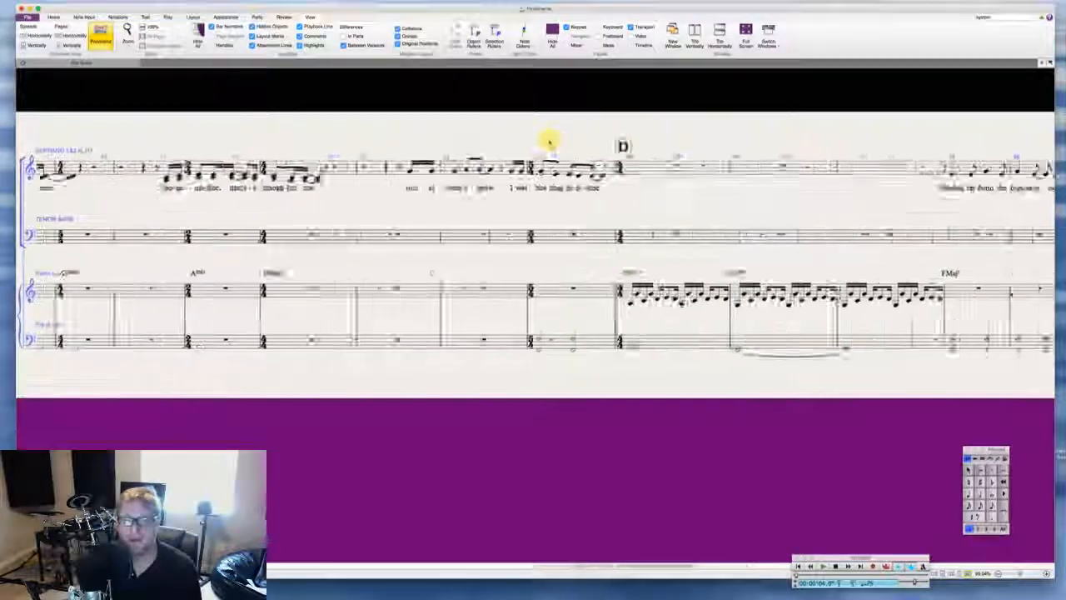
scroll(549, 143, left, 10)
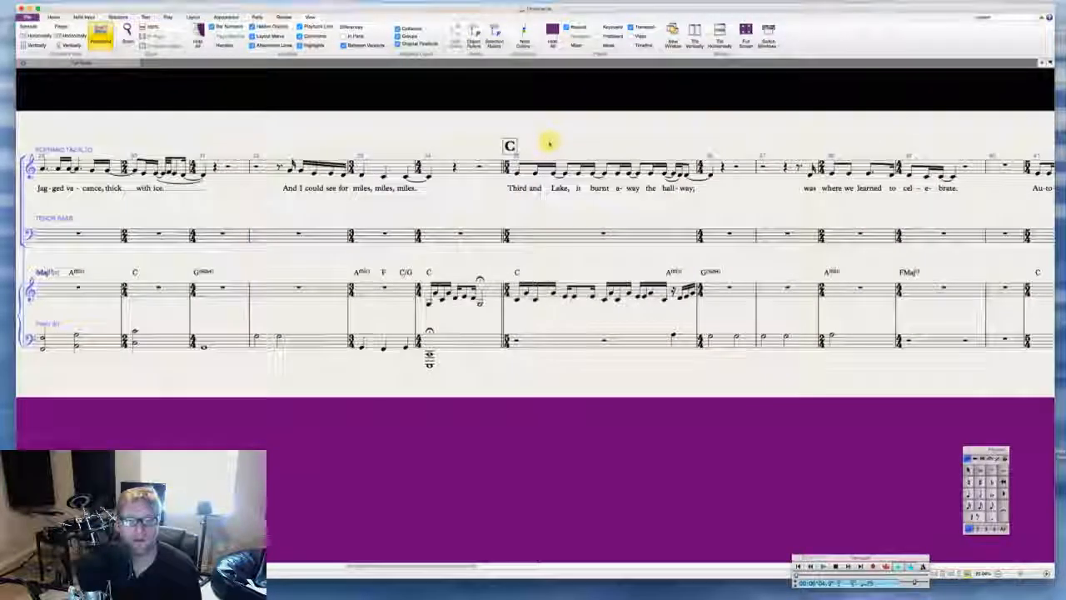
scroll(548, 143, left, 8)
scroll(549, 143, right, 4)
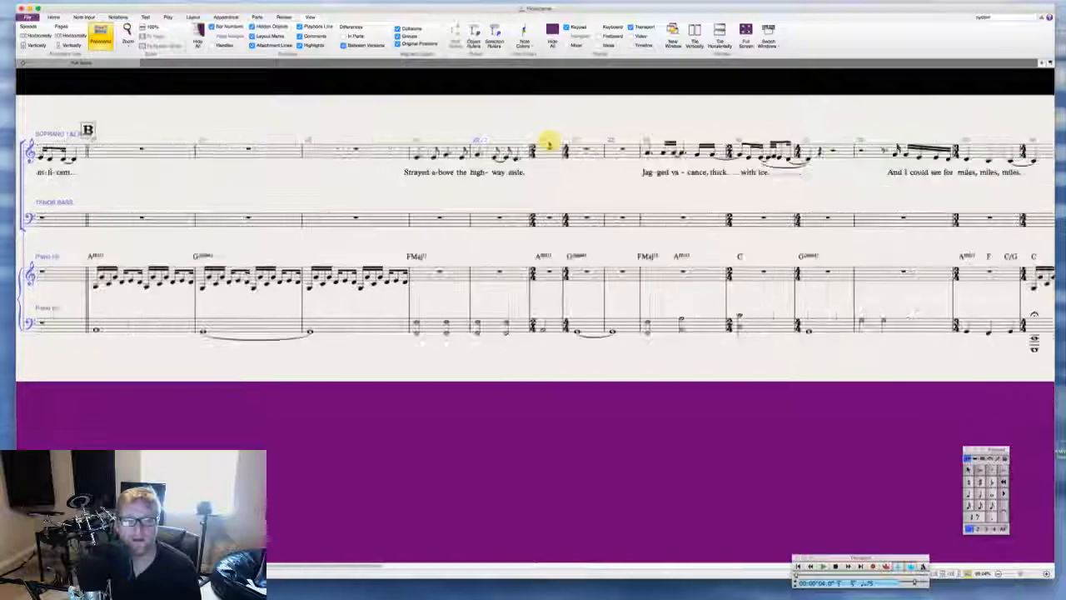
scroll(549, 143, left, 5)
scroll(549, 143, right, 10)
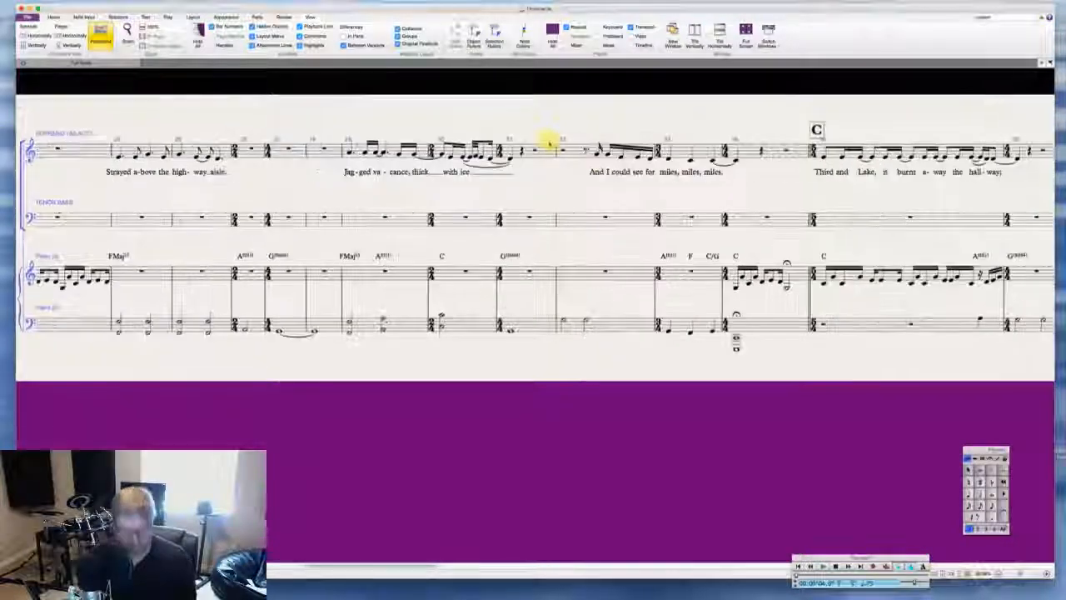
scroll(548, 143, left, 3)
scroll(549, 144, right, 8)
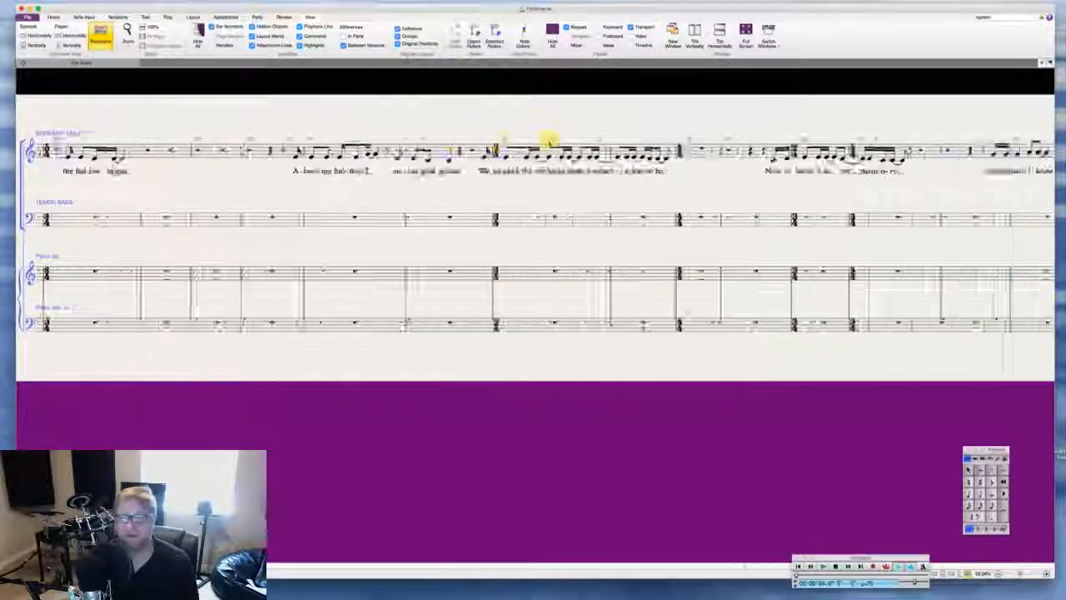
Step: Undo the added double barline, the deletion of bar 85 and the 3/4 time signature change at bar 84
key(super+z)
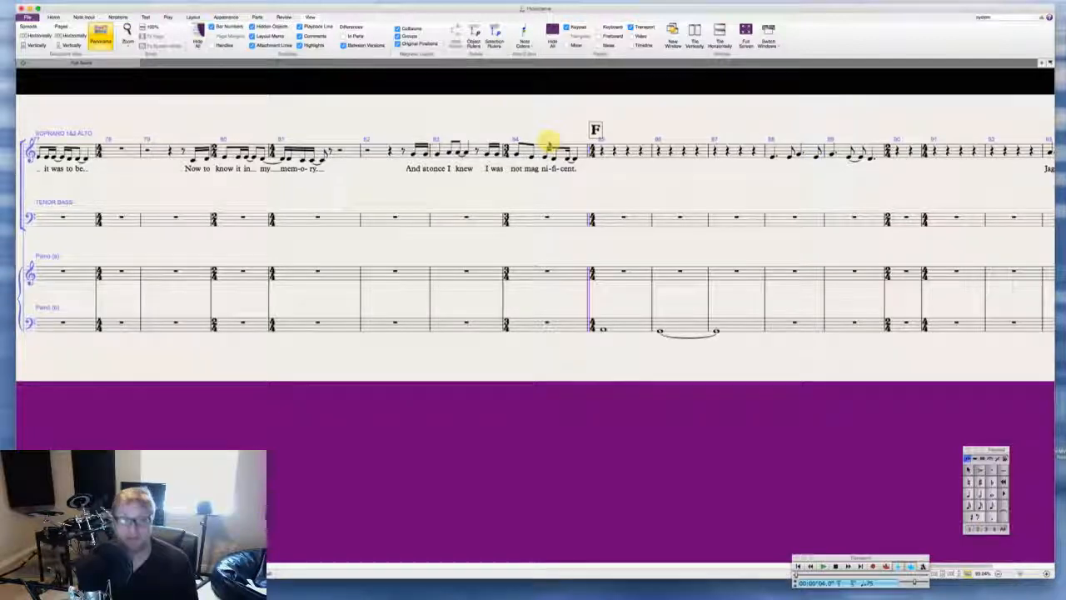
key(super+z)
key(Escape)
key(super+z)
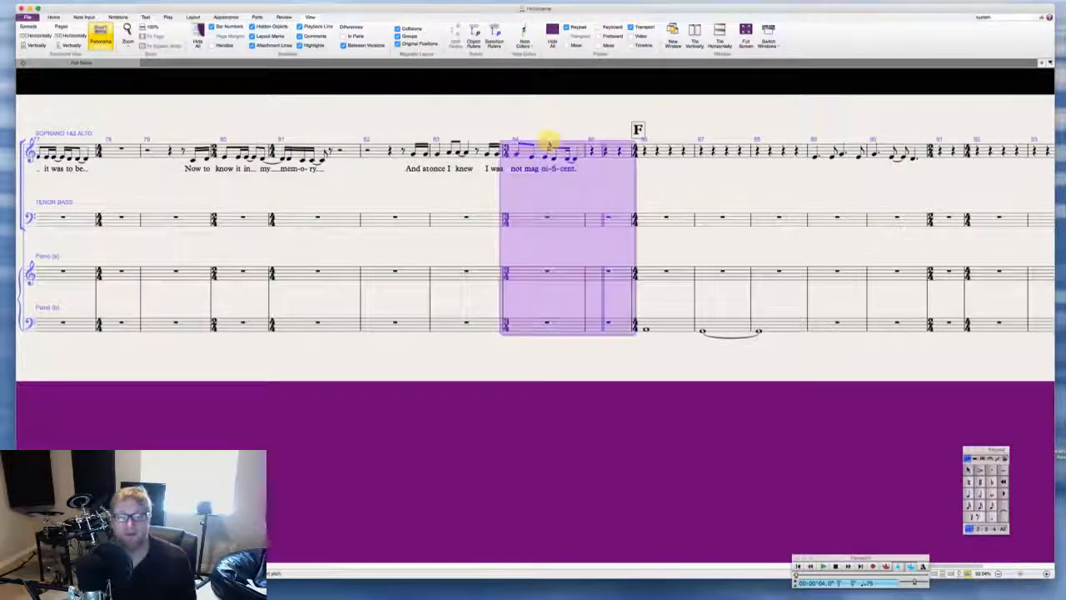
key(super+z)
key(Escape)
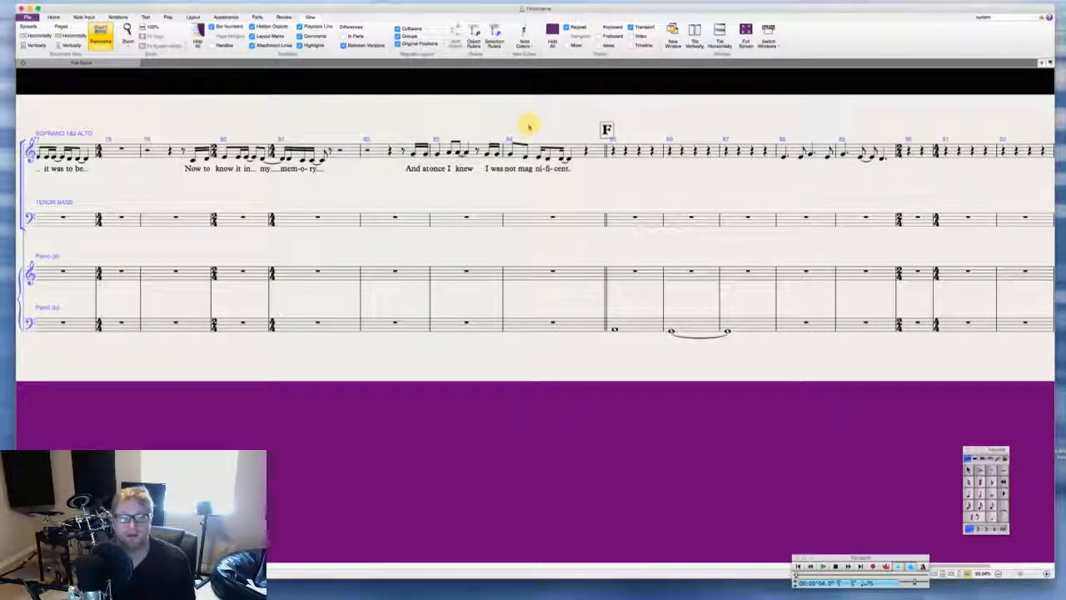
Step: Copy bars 20–25 across all staves, from "not mag-ni-fi-cent" through "Strayed a-bove the high-way aisle", and paste them at bar 84
key(super+Tab)
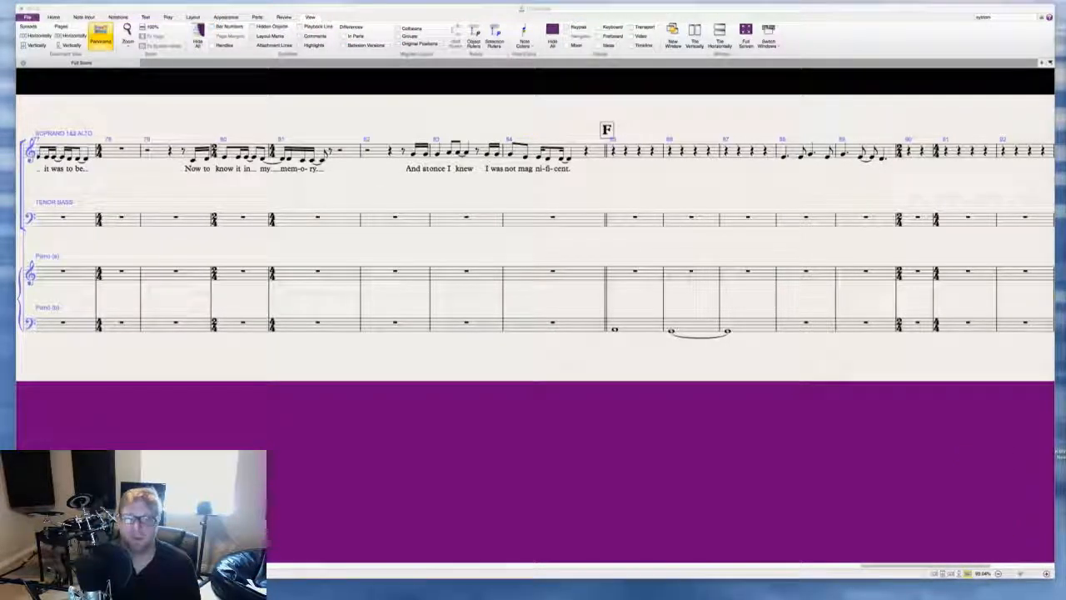
scroll(628, 246, left, 20)
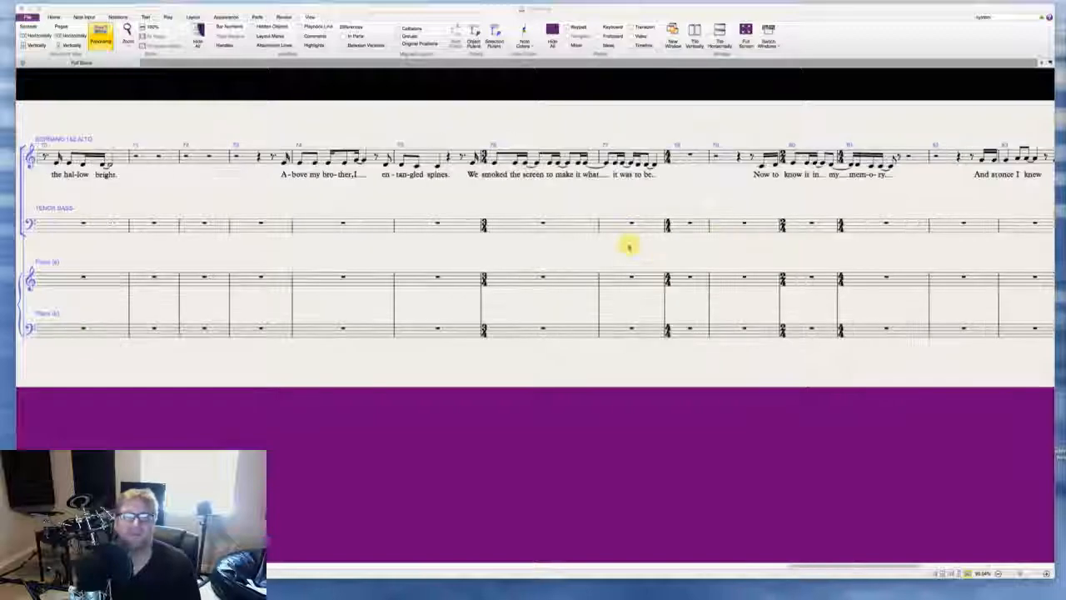
scroll(629, 246, right, 20)
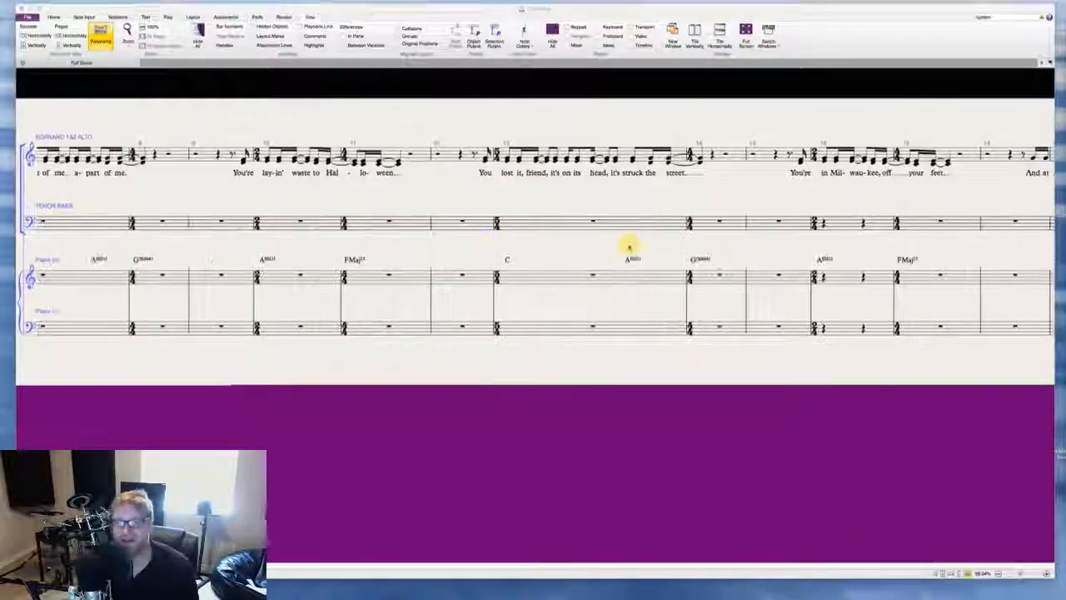
click(428, 148)
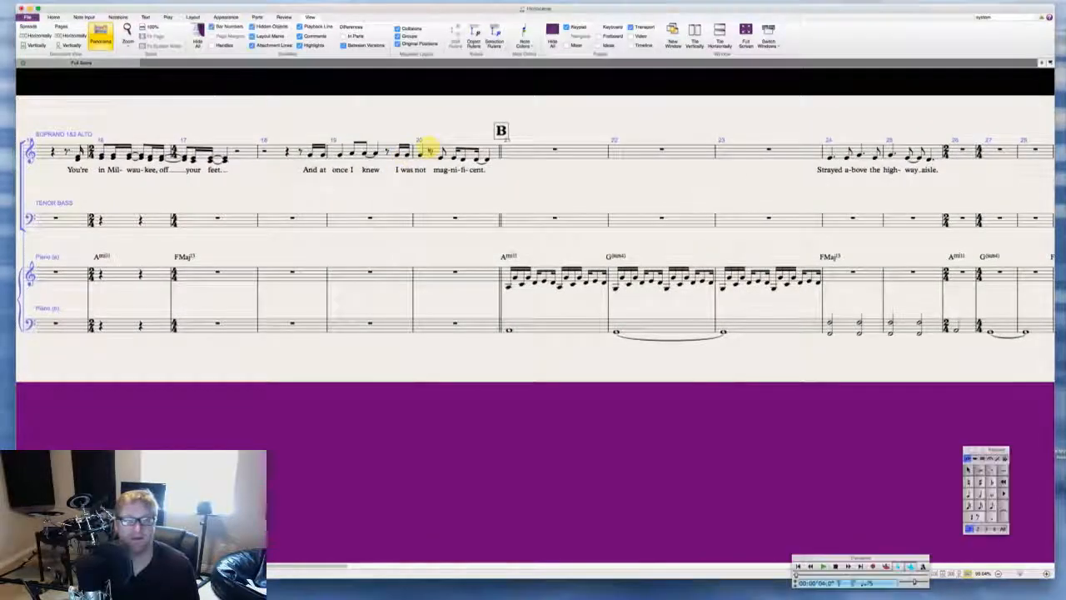
click(492, 151)
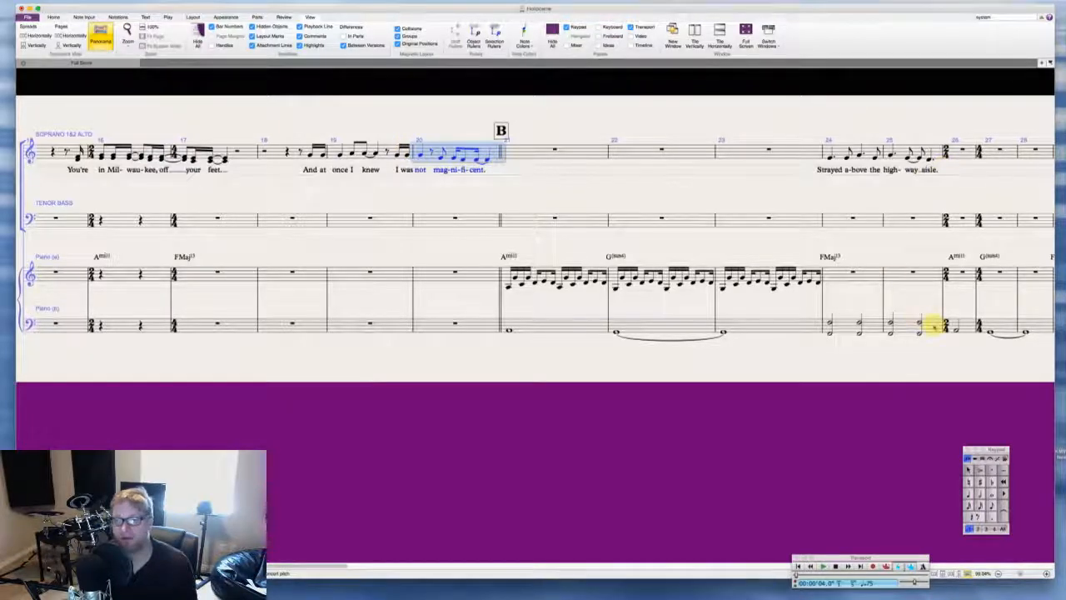
shift+click(926, 327)
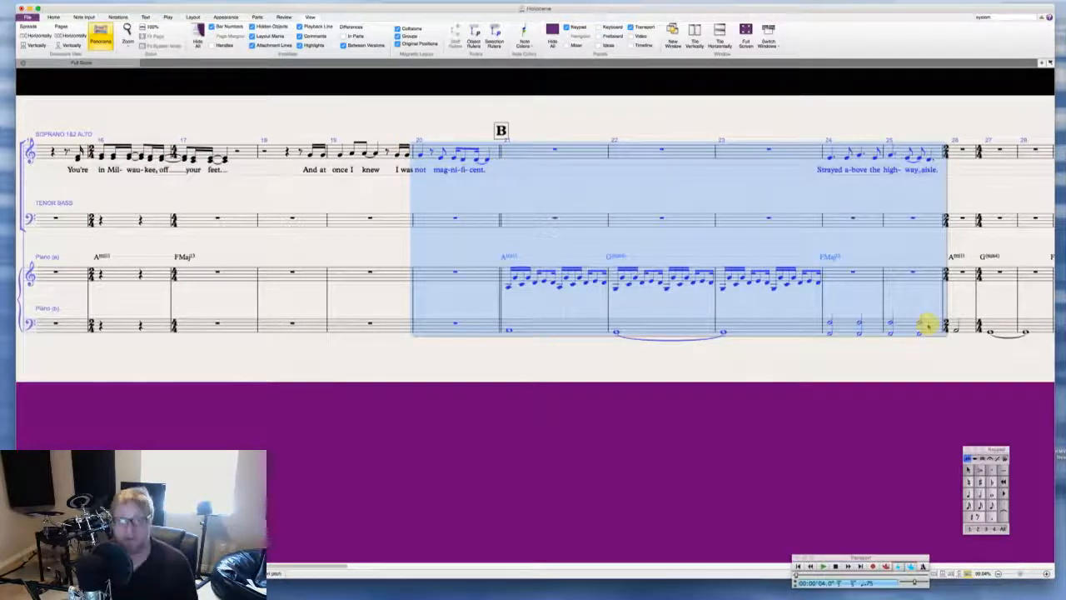
scroll(775, 257, right, 10)
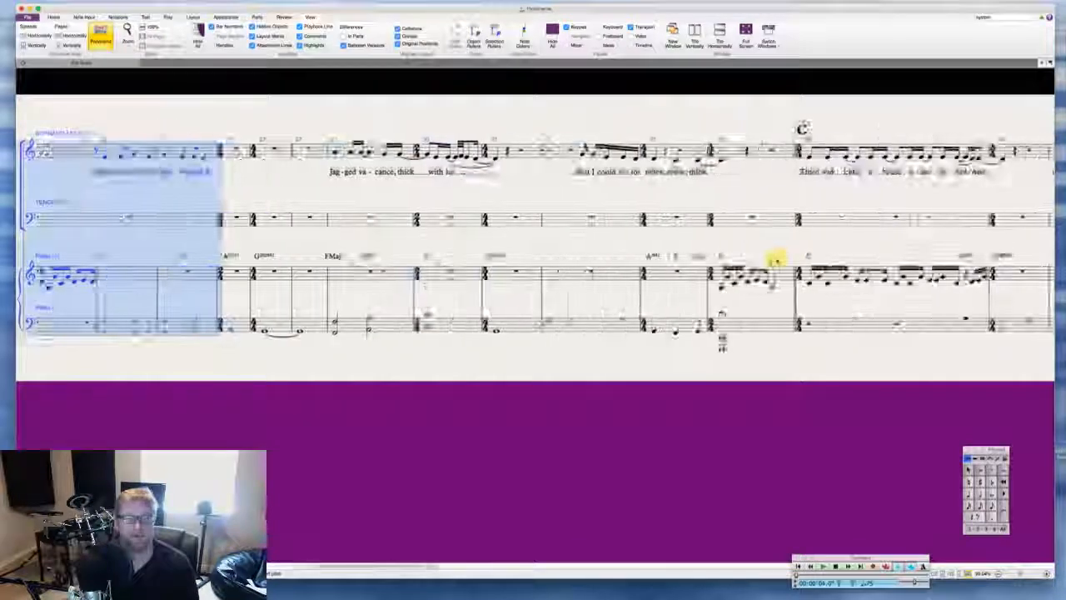
scroll(775, 258, right, 20)
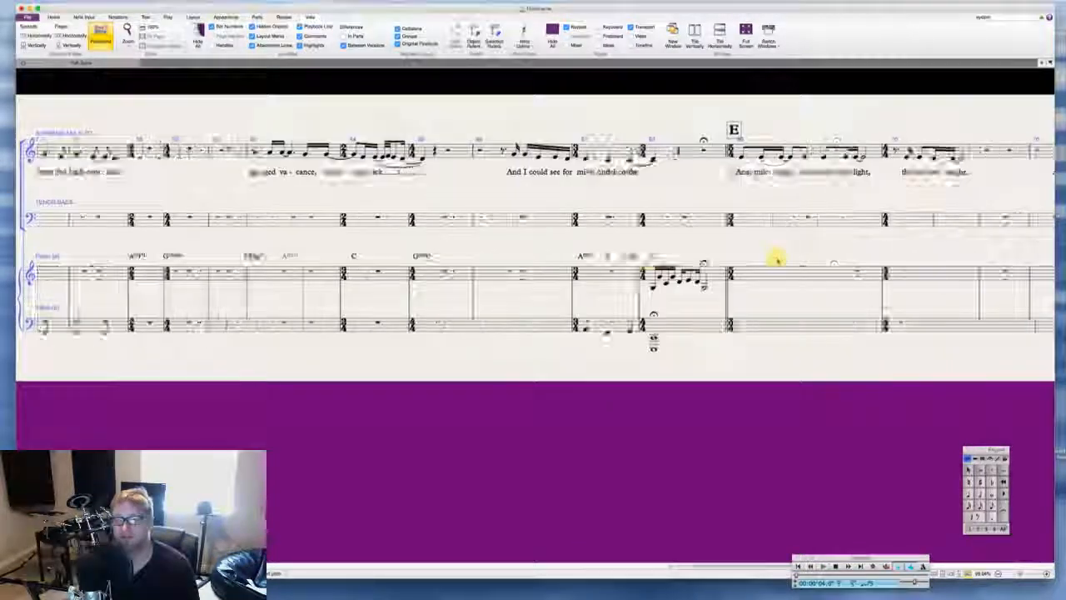
scroll(776, 257, right, 20)
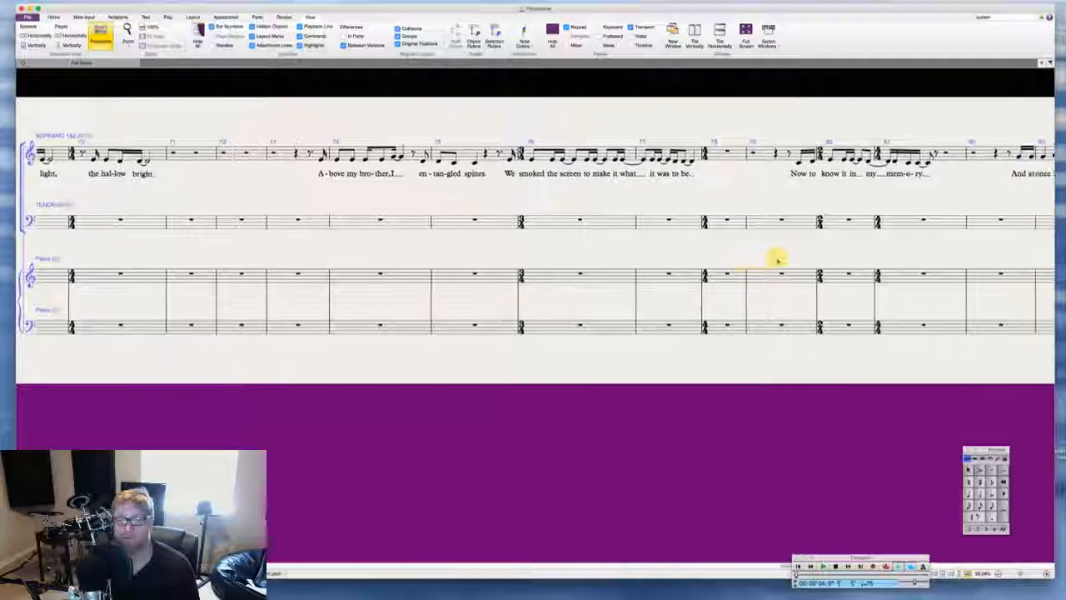
scroll(775, 257, right, 15)
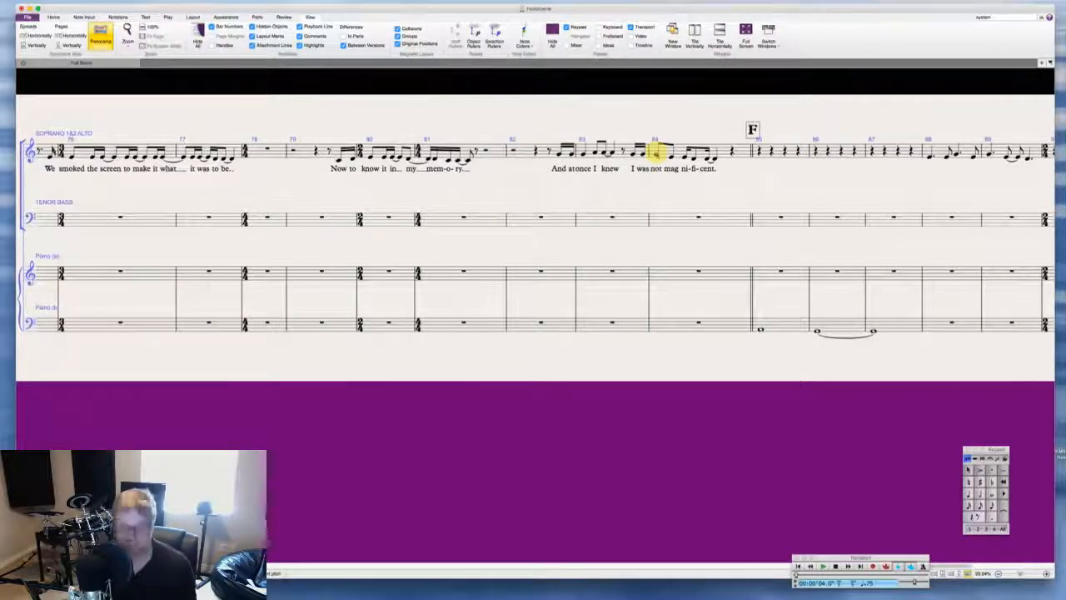
shift+click(658, 152)
click(656, 125)
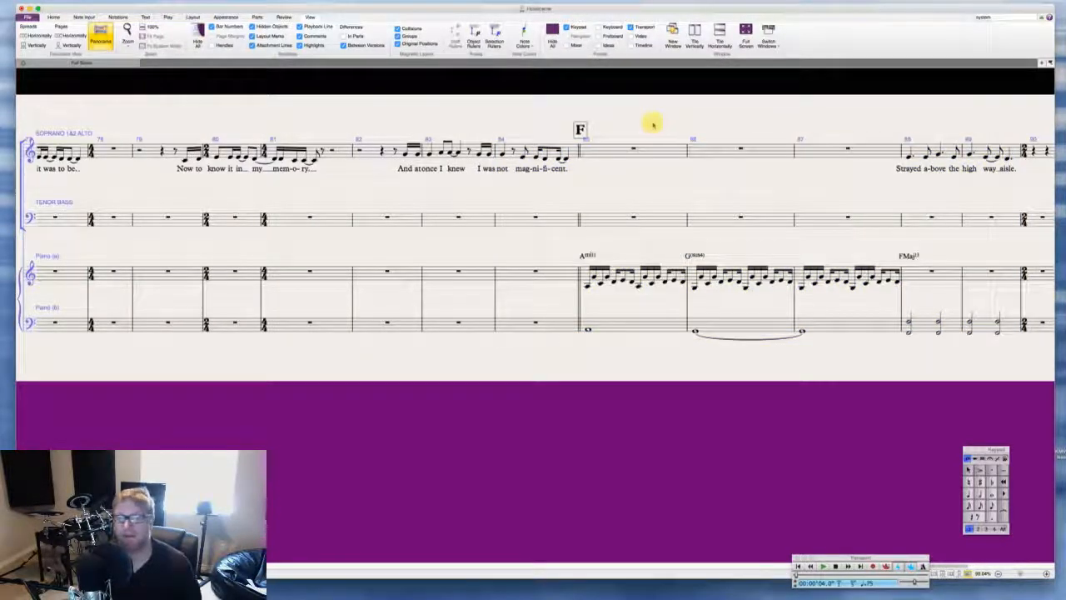
Step: Replace the soprano/alto lyric "Strayed" at the start of bar 88 with "High"
scroll(653, 125, right, 2)
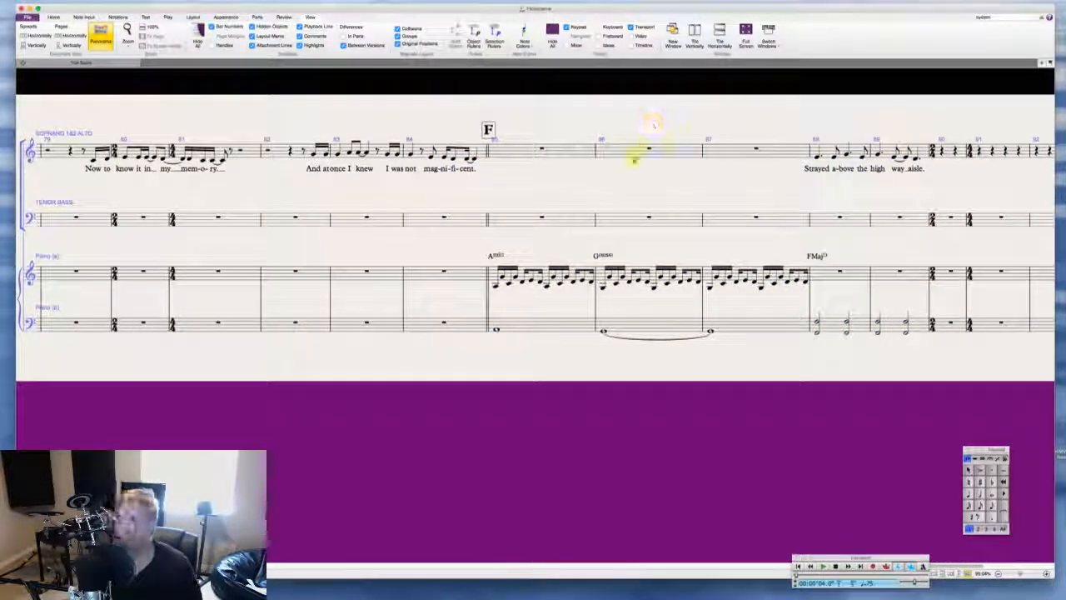
scroll(675, 129, right, 3)
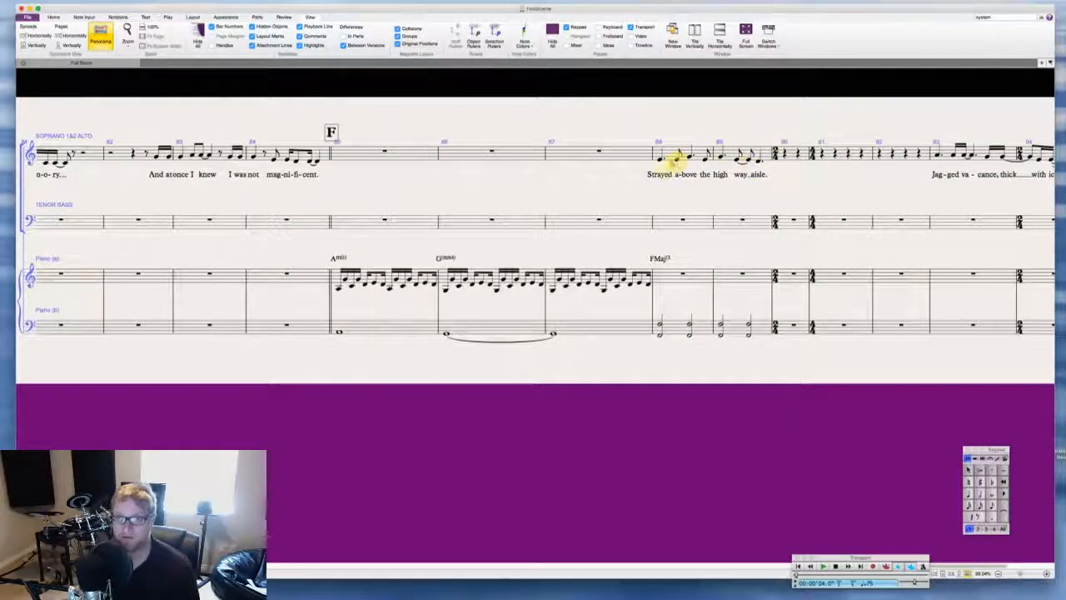
click(667, 174)
key(Delete)
click(660, 161)
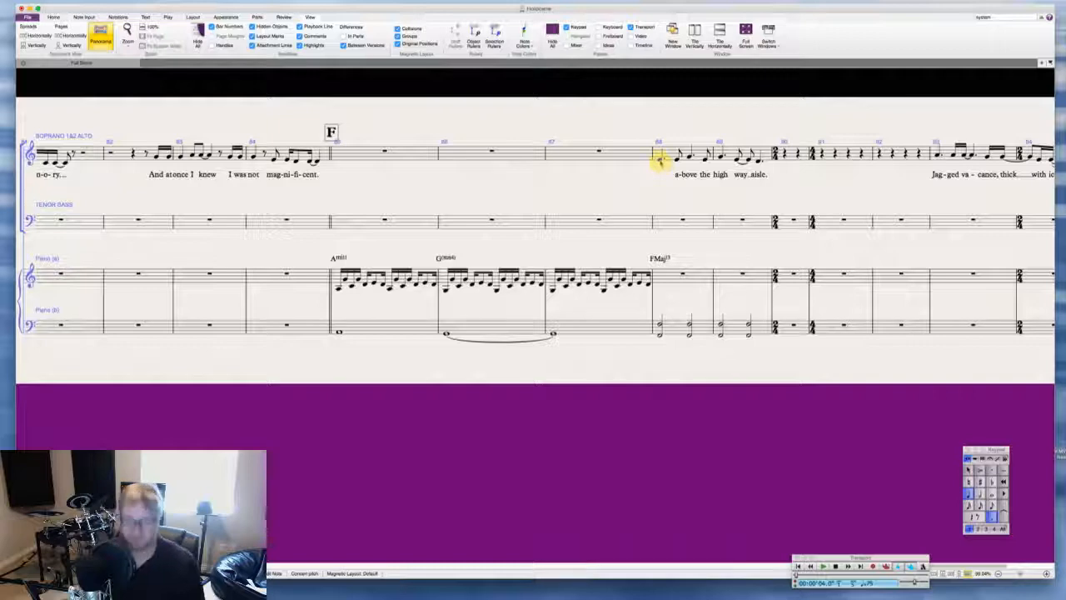
key(Escape)
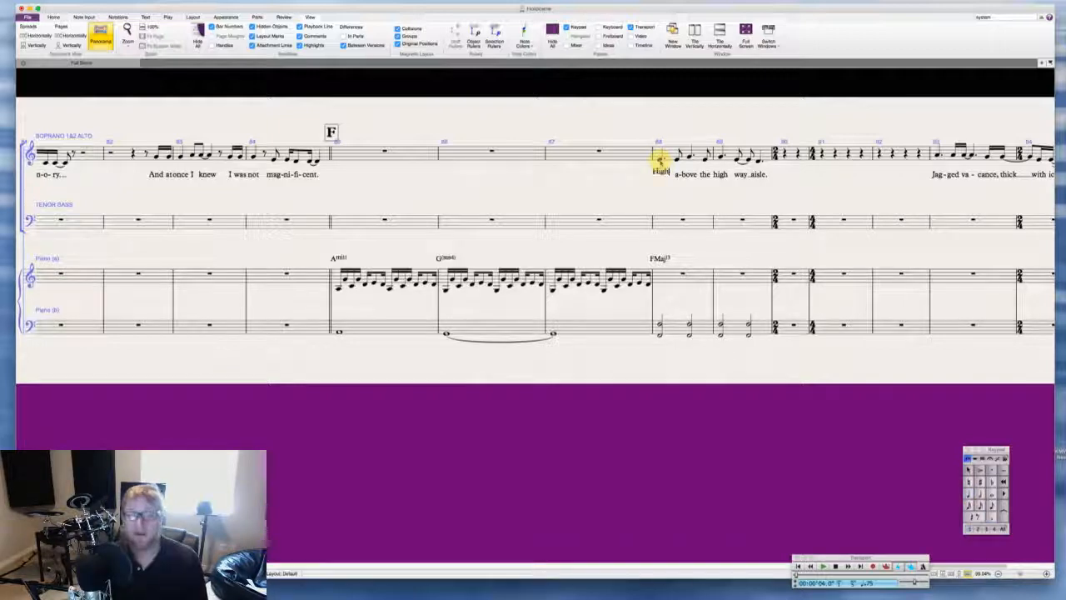
key(Escape)
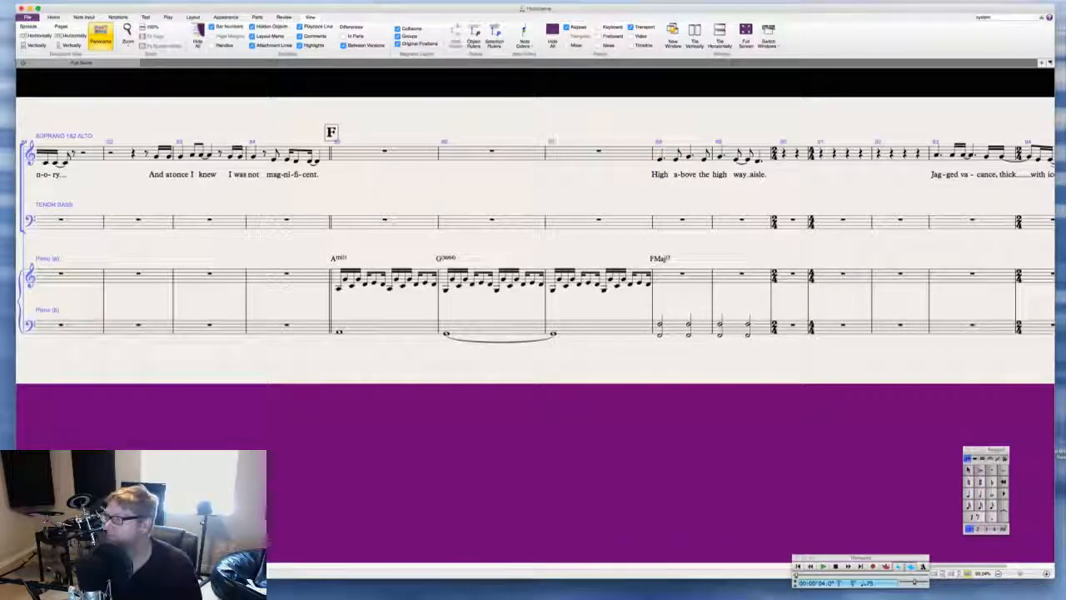
Step: Check the reference for the bars following "High above the highway aisle" and delete the 2/4 bar 90 from all staves
key(super+Tab)
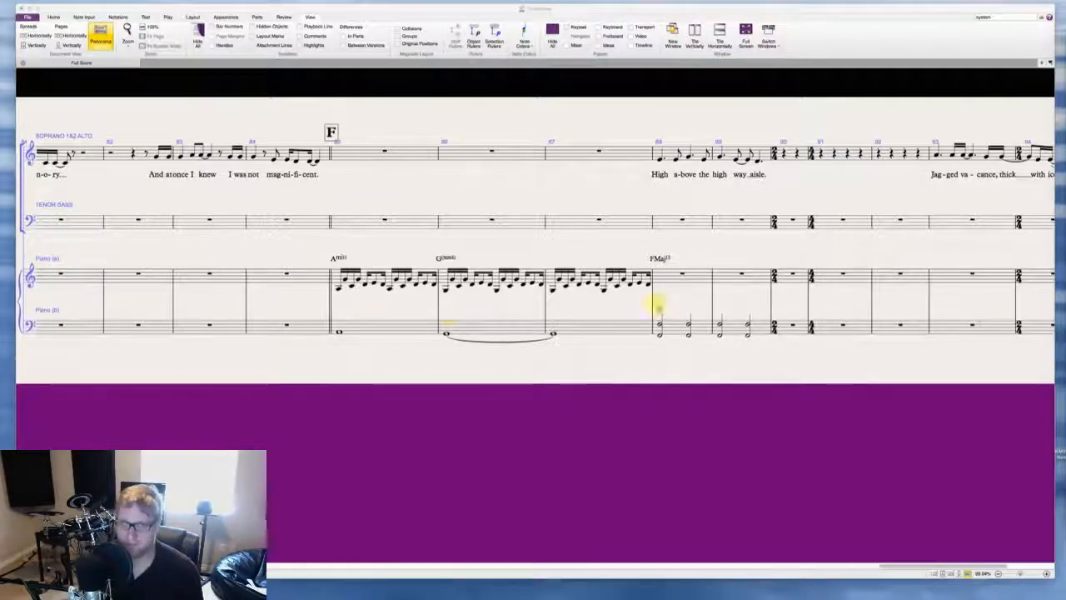
click(803, 257)
key(super+Tab)
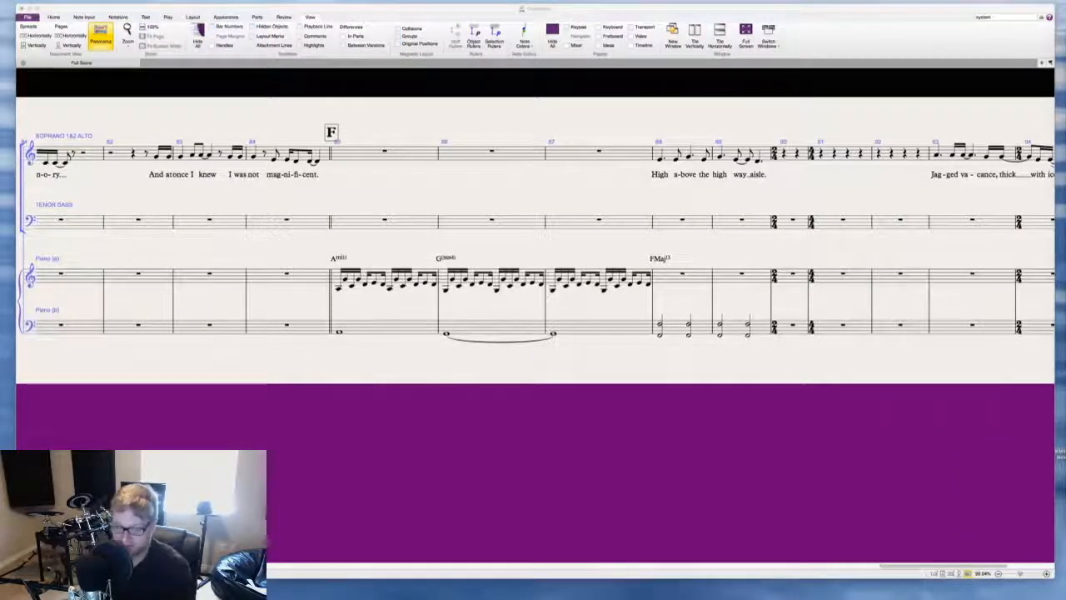
scroll(761, 222, right, 3)
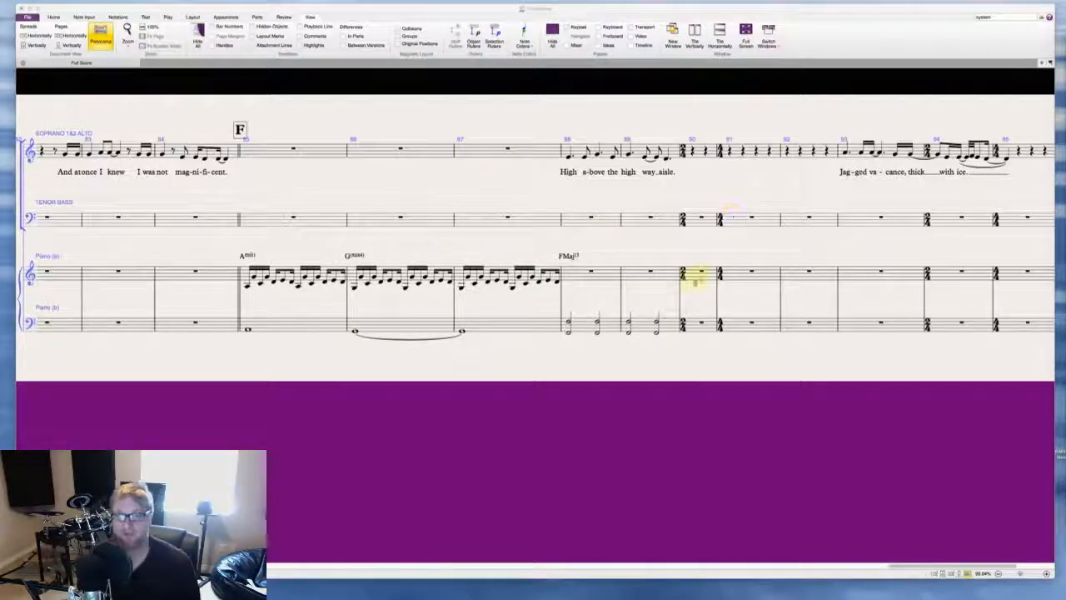
click(698, 276)
click(700, 274)
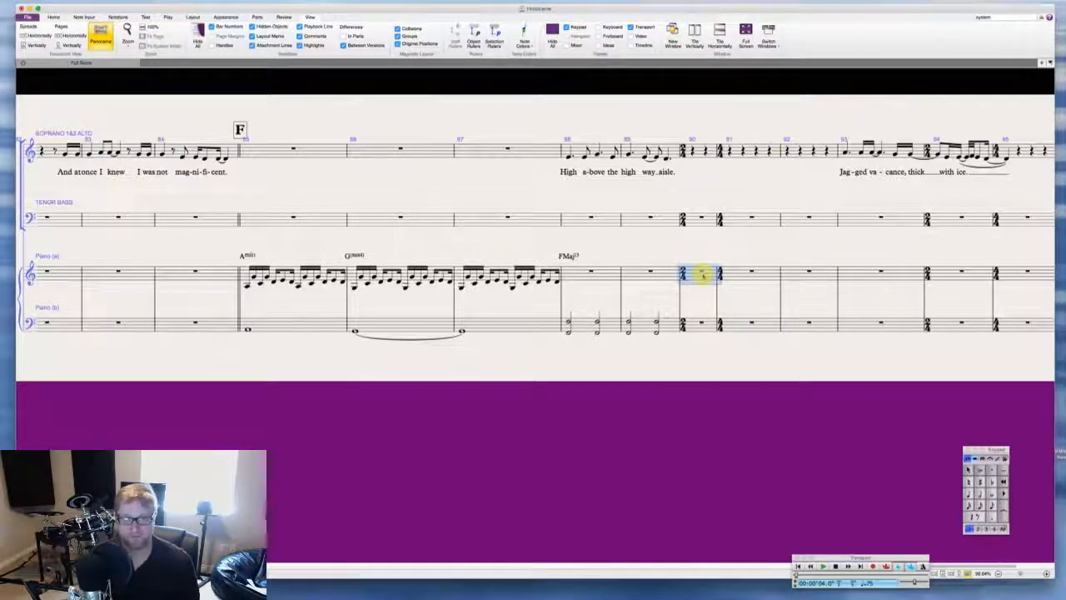
key(super+BackSpace)
key(Return)
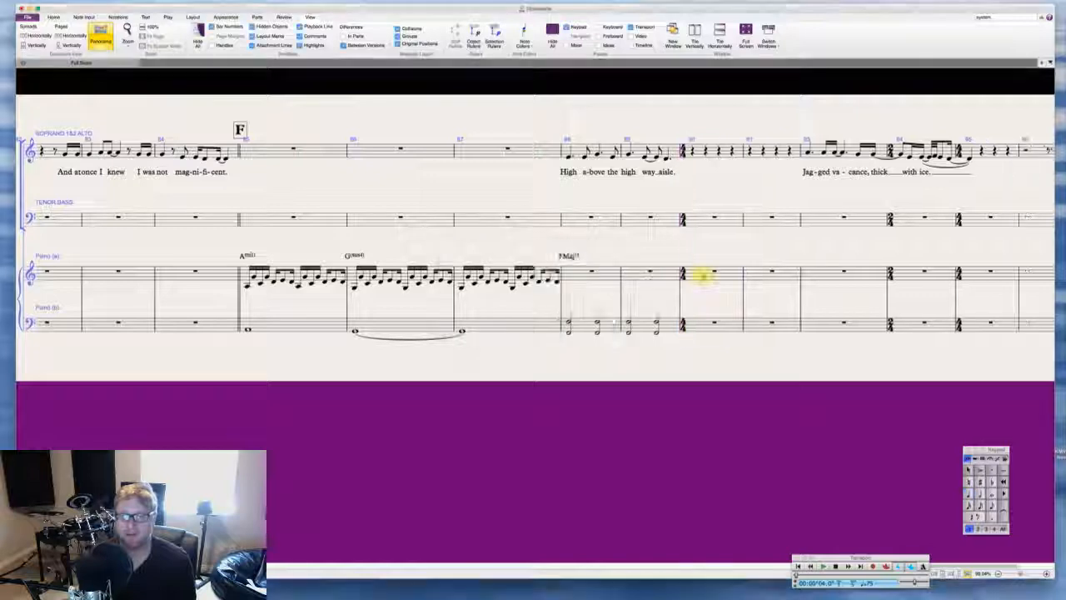
Step: Delete the redundant 4/4 time signature at bar 90, letting the following bars be rewritten
click(682, 151)
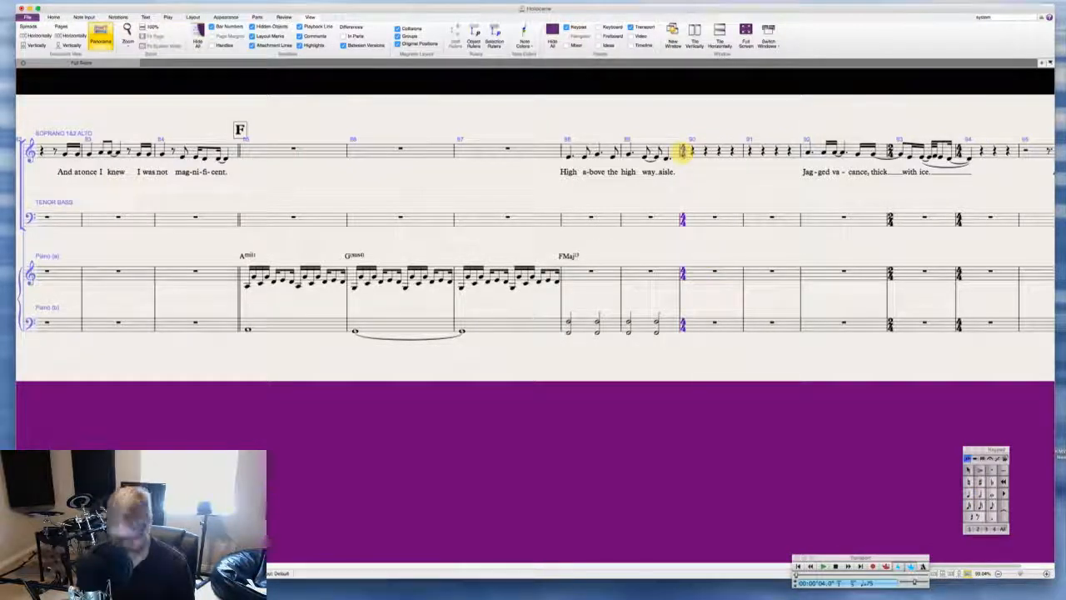
key(BackSpace)
click(591, 302)
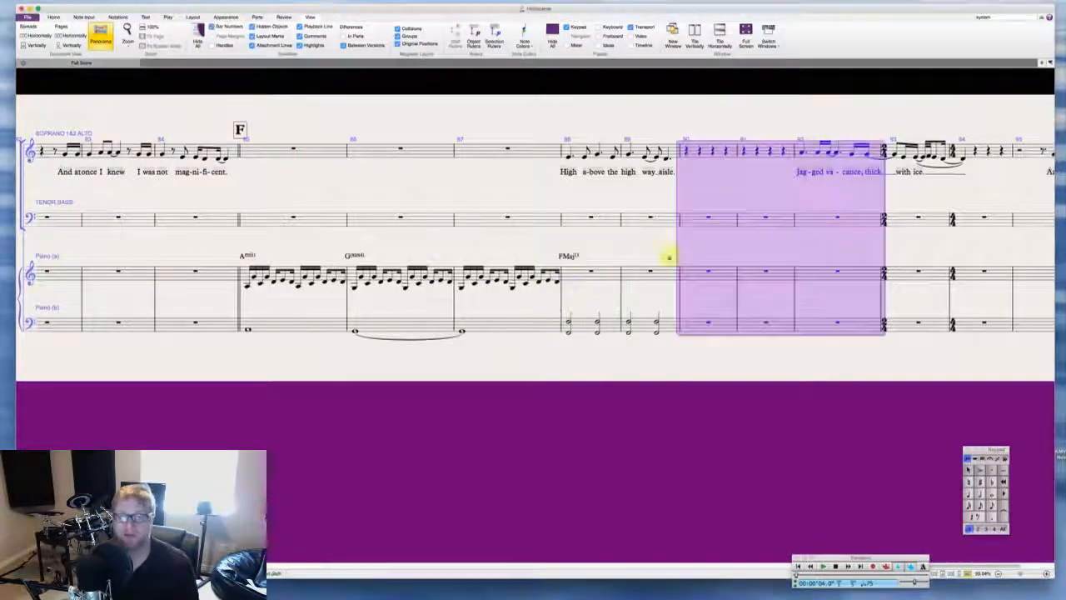
click(704, 197)
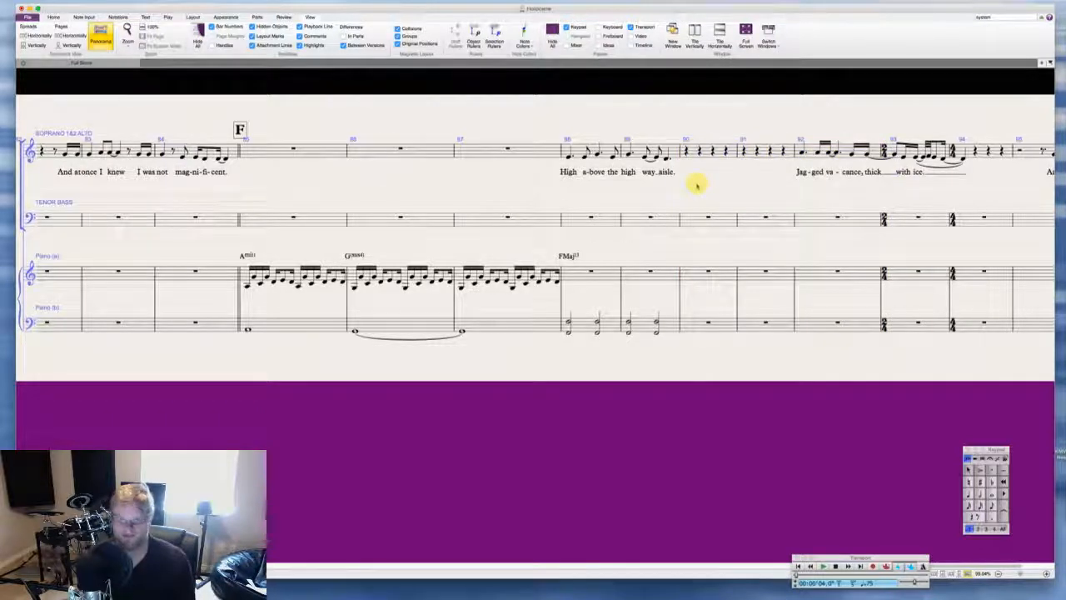
Step: Insert a single empty bar before the present bar 90, right after "High above the highway aisle"
right_click(697, 185)
mouse_move(754, 189)
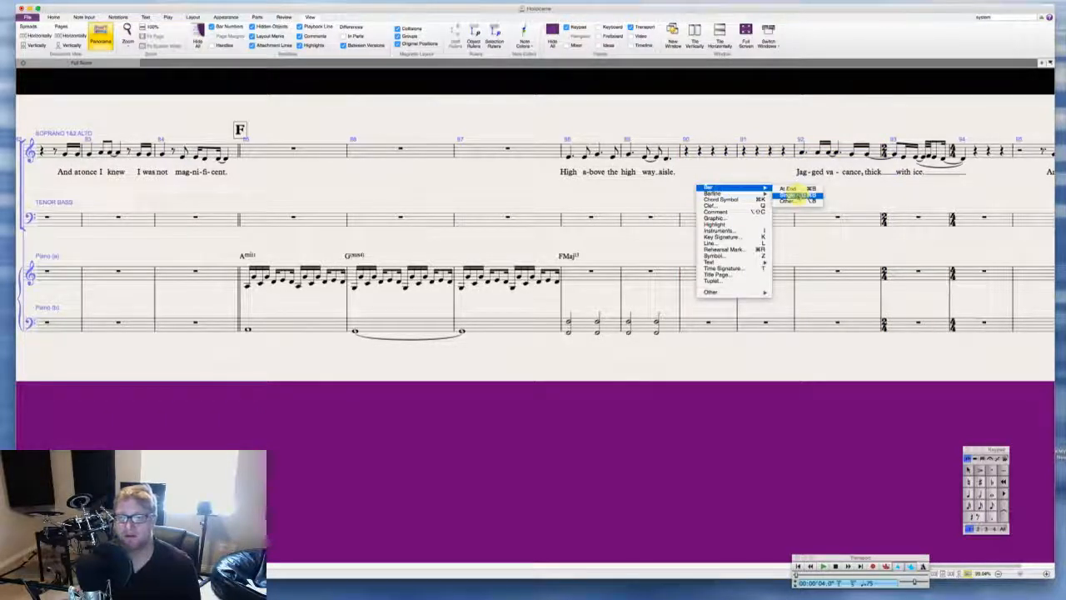
click(800, 194)
click(691, 147)
click(673, 126)
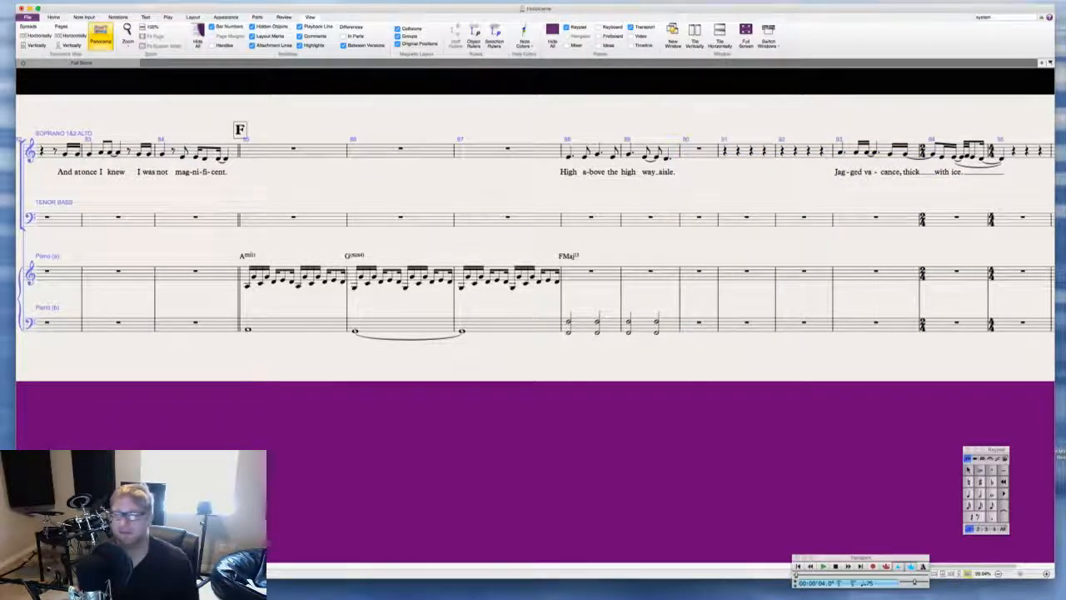
Step: Enter two half-note As in bar 90 of the piano left hand and a whole-note G tied across bars 91–92
key(super+Tab)
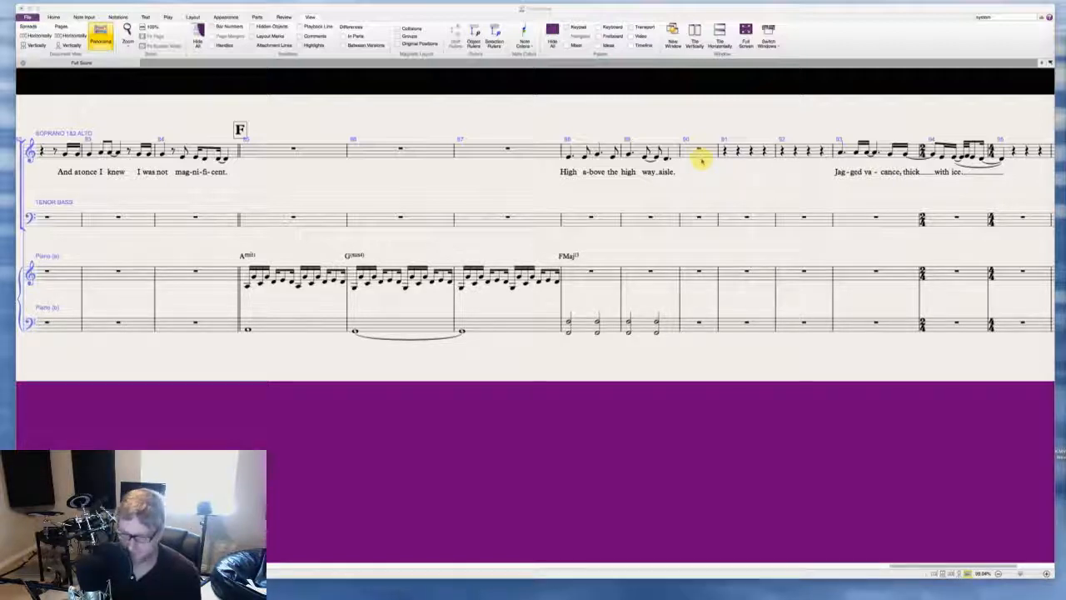
click(688, 324)
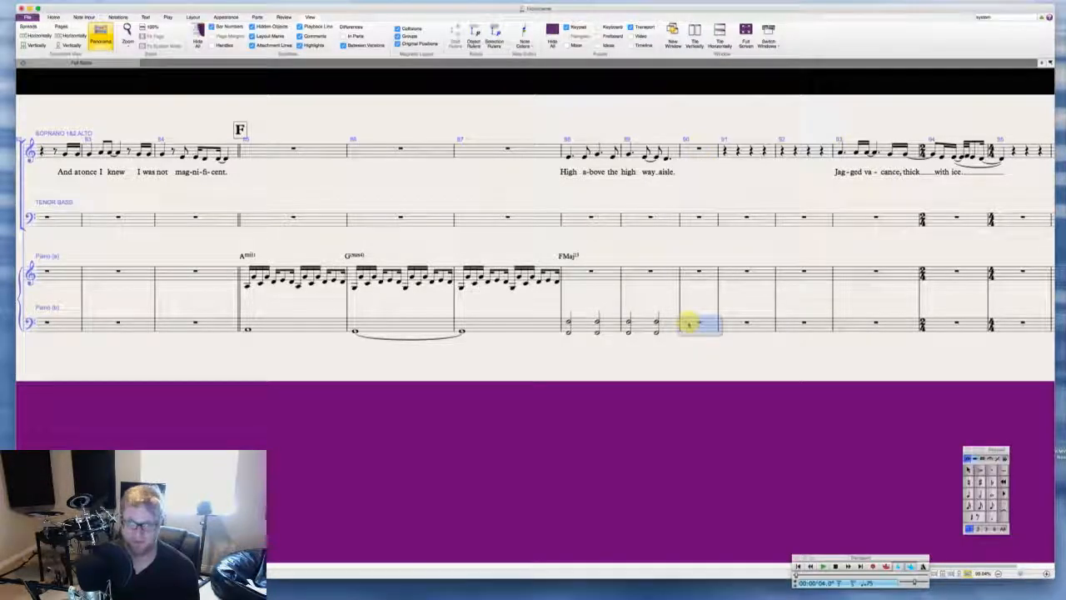
key(5)
key(a)
key(a)
key(g)
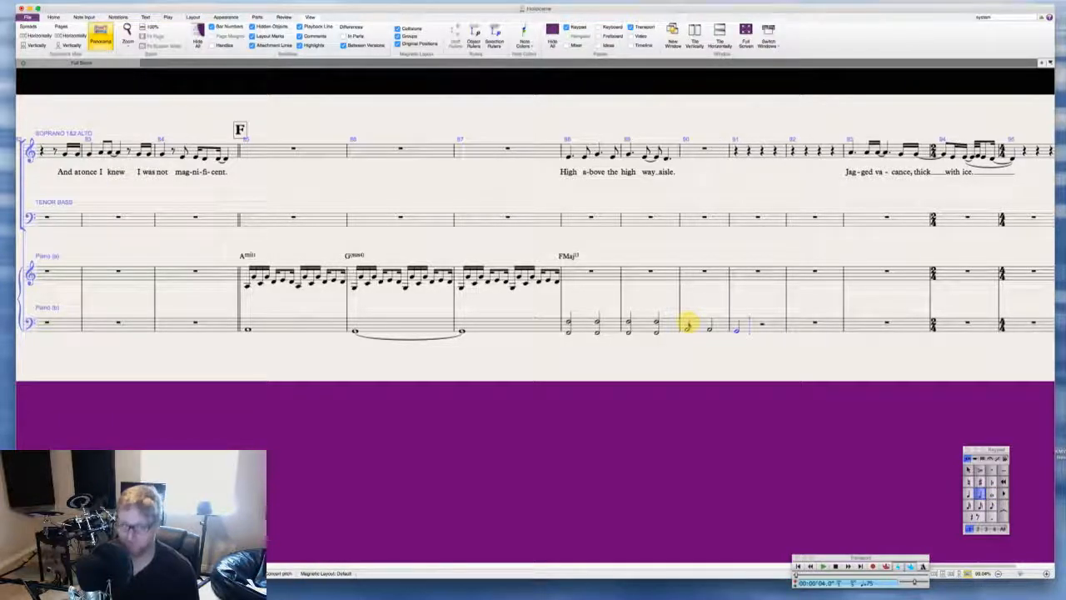
key(6)
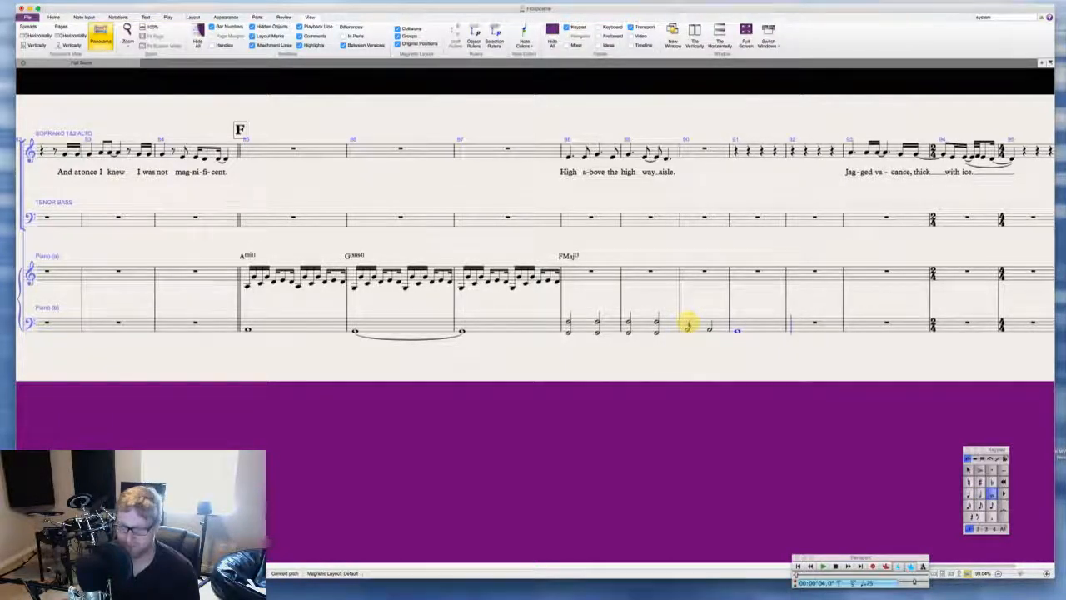
key(Return)
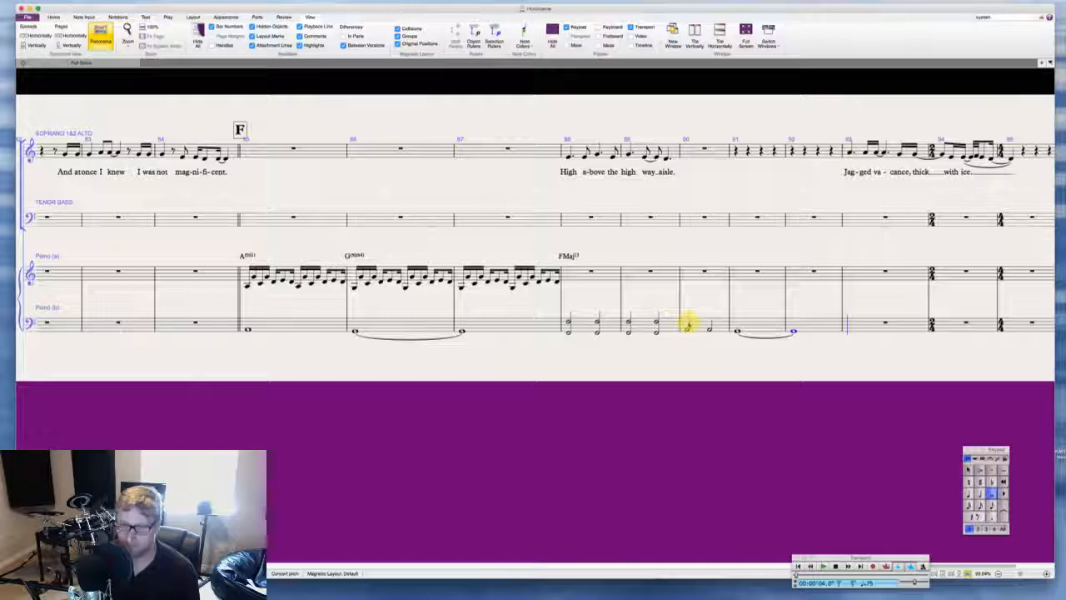
Step: Enter half notes in the piano left hand, two in bar 93 starting on F and one in the 2/4 bar 94
key(5)
key(f)
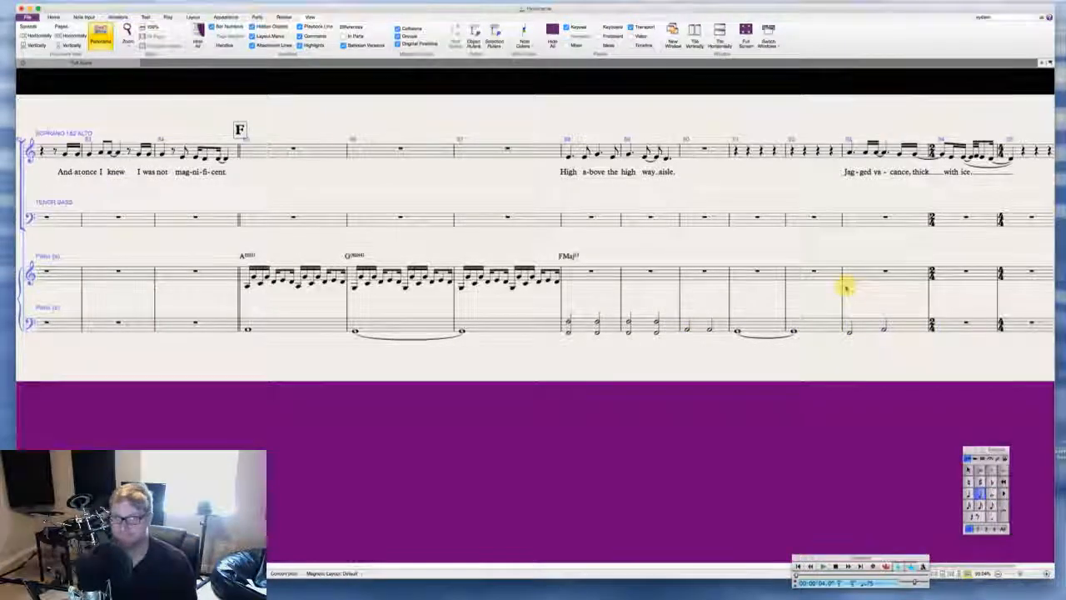
drag(845, 287, 779, 288)
click(883, 326)
key(n)
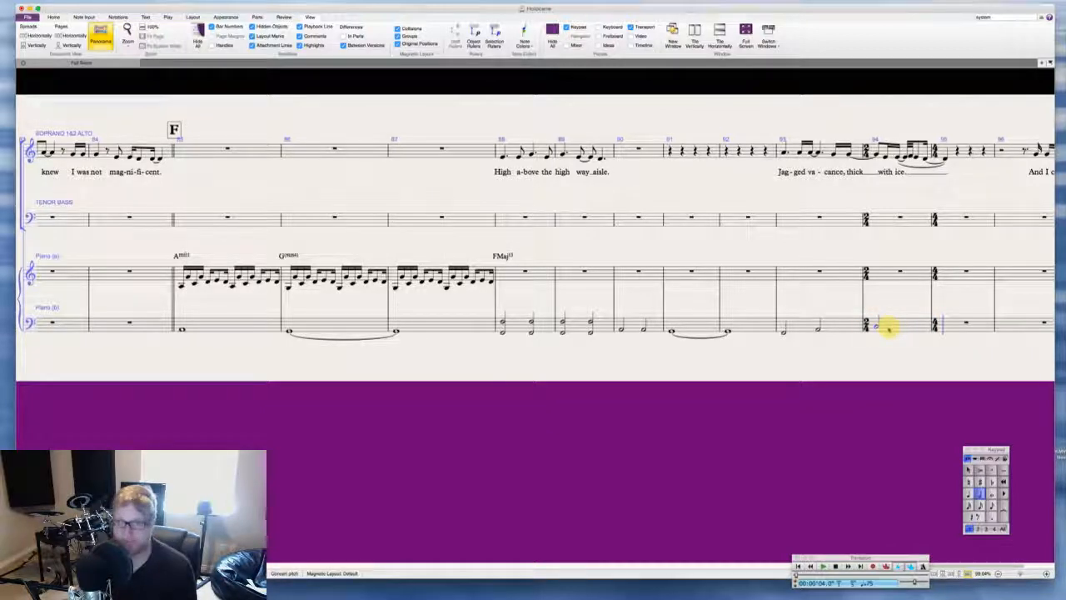
Step: Fill bars 95 and 96 of the piano left hand with two half notes each
key(6)
key(f)
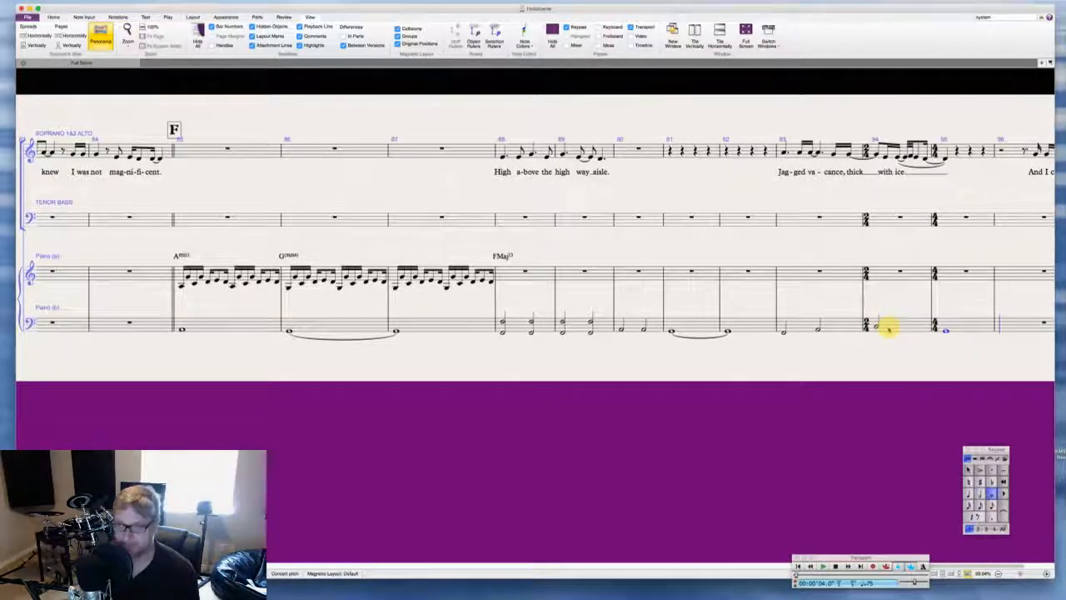
key(5)
key(f)
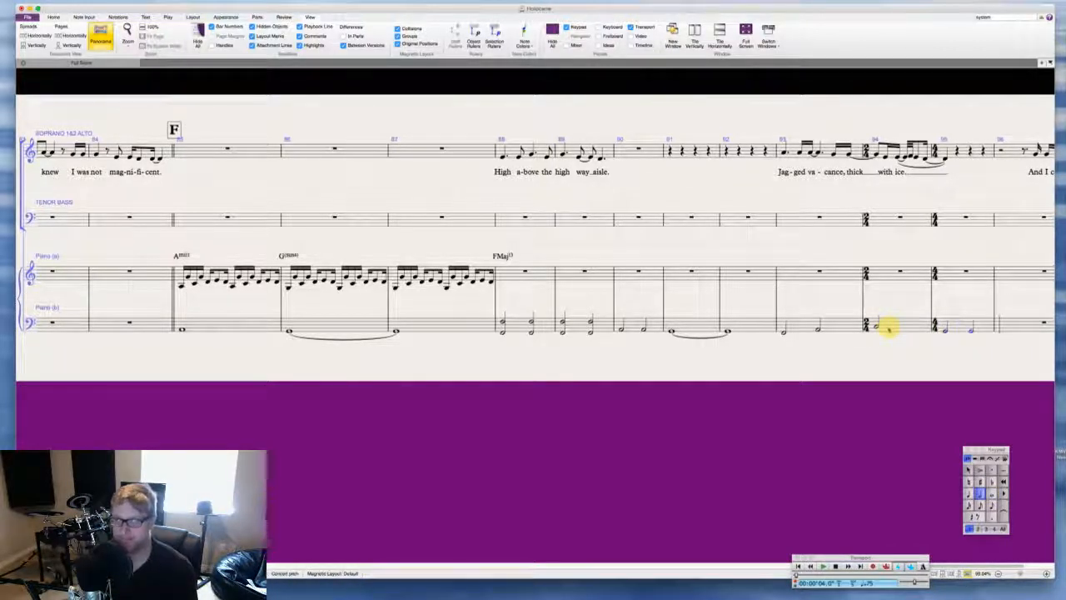
key(f)
key(f)
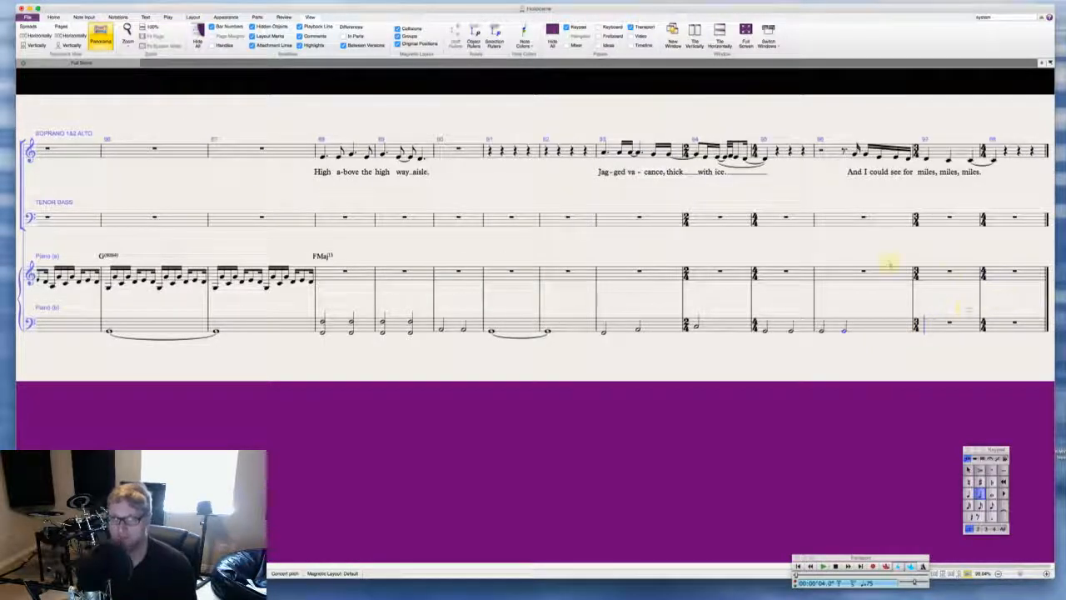
key(Escape)
Step: Compare bar 96 with the reference and correct the soprano/alto pitches on "And I could see for"
key(super+Tab)
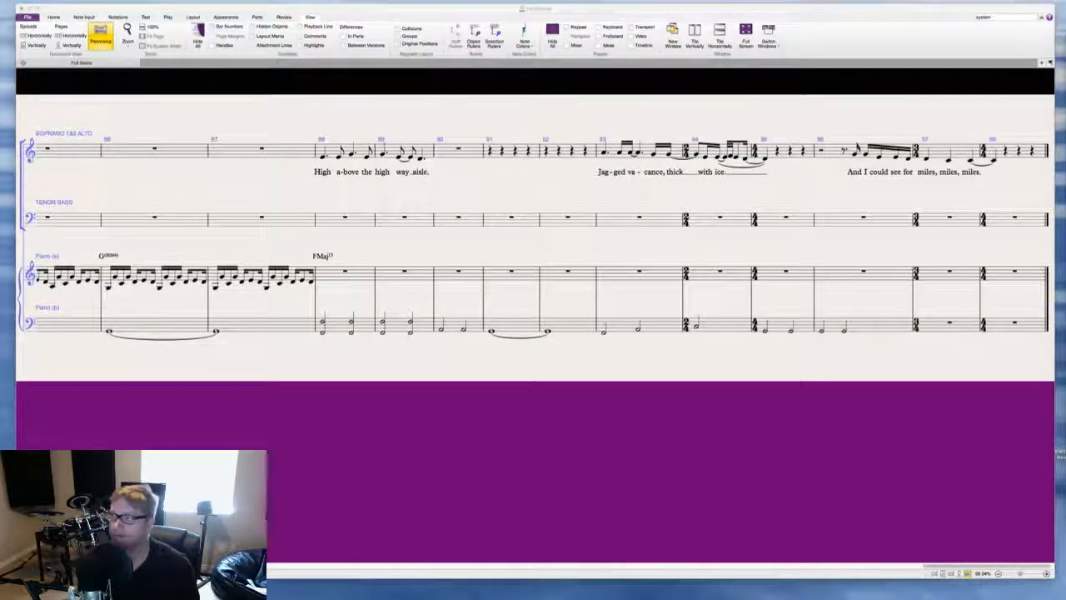
click(858, 131)
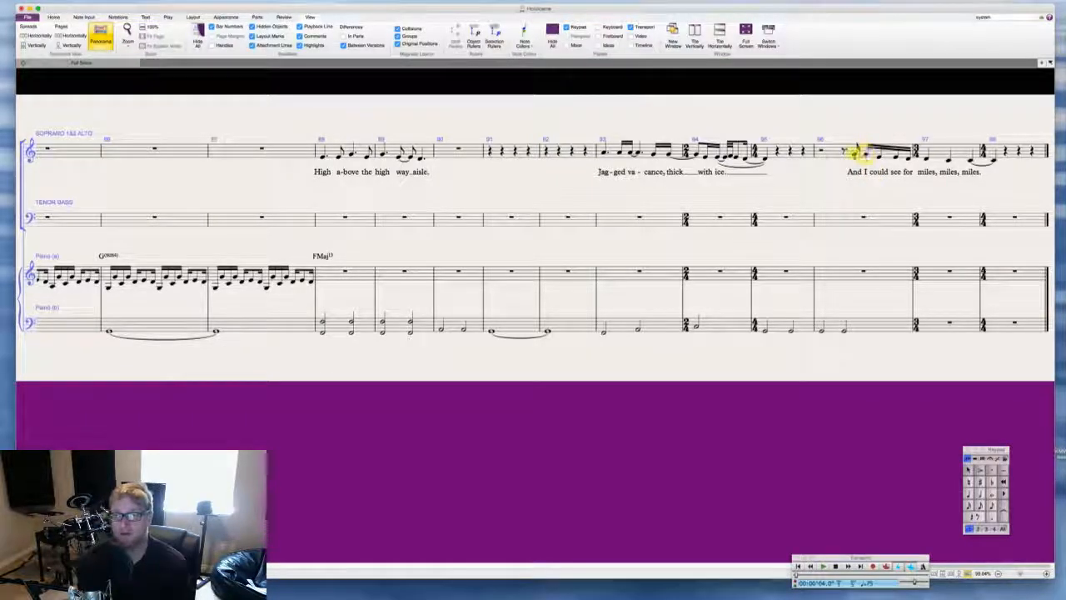
click(853, 152)
key(Right)
key(Right)
key(Right)
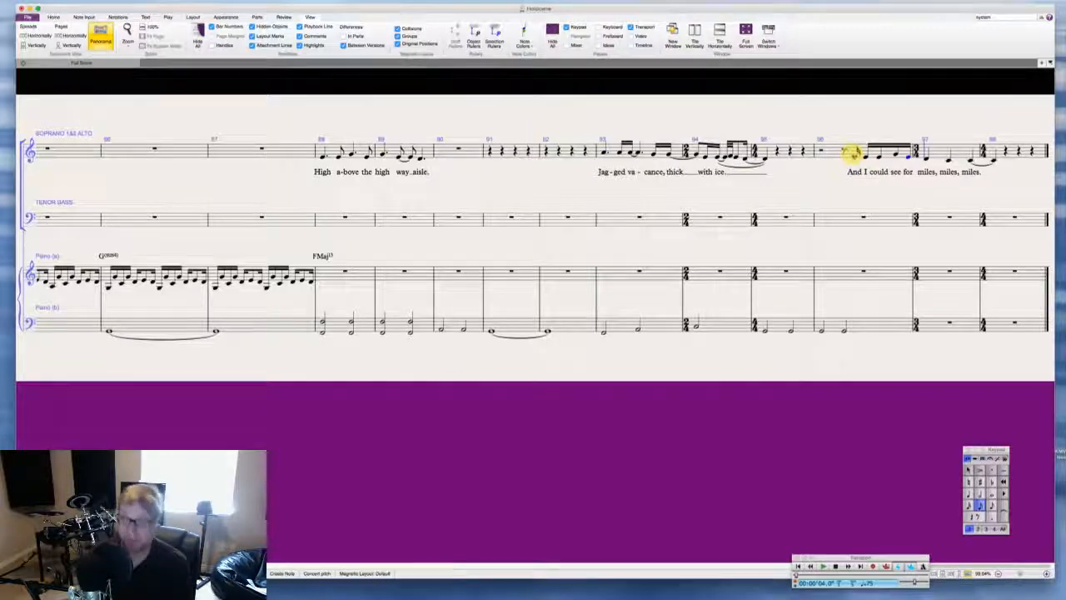
key(Escape)
scroll(873, 162, right, 1)
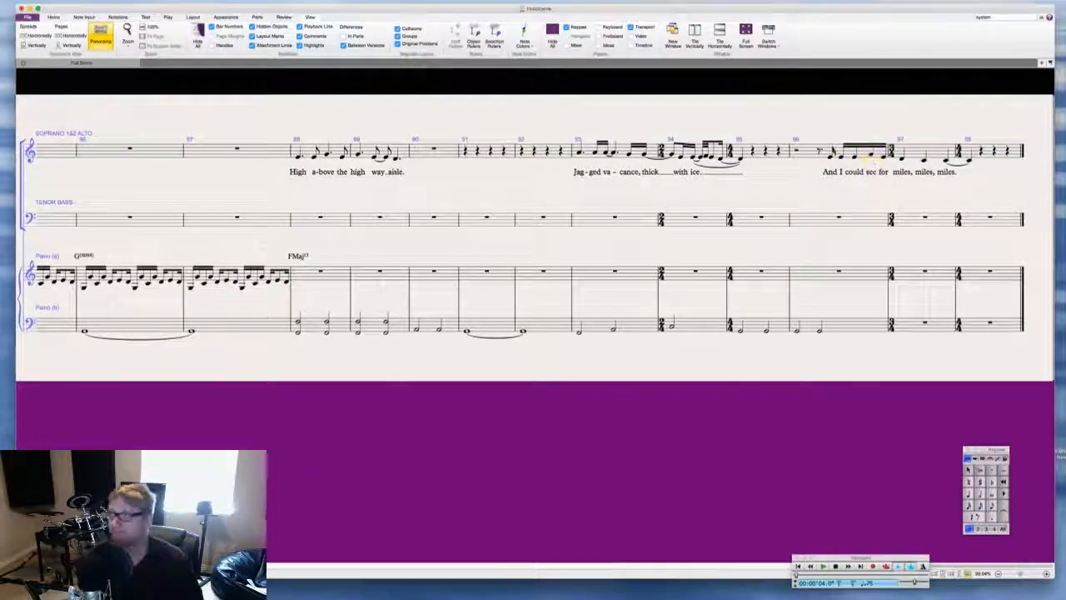
Step: Enter three quarter notes starting on A in the piano left hand's bar 97 and a low whole-note octave in bar 98
key(super+Tab)
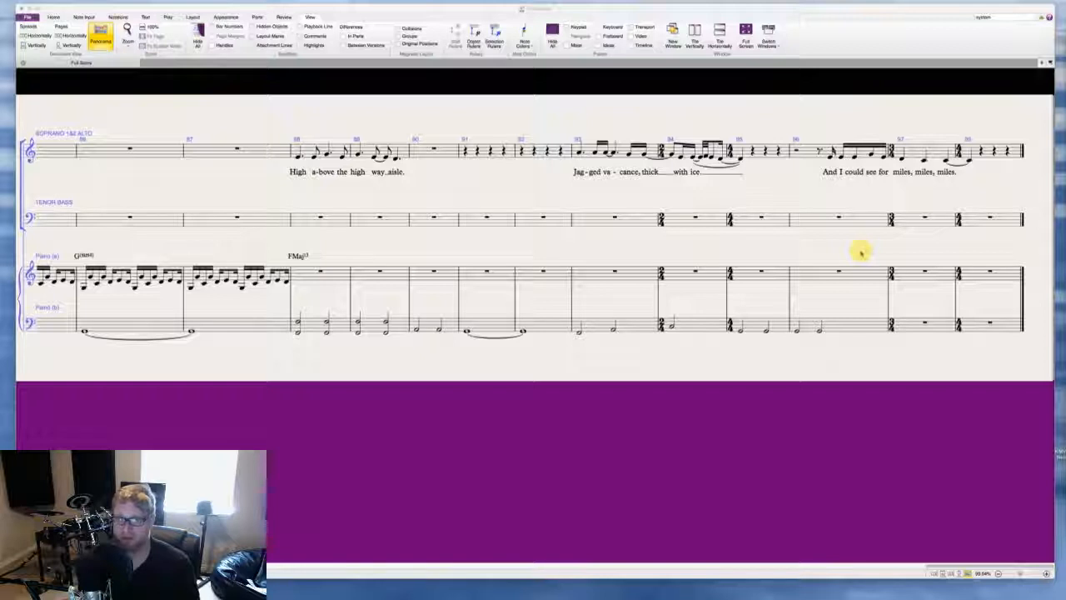
click(917, 333)
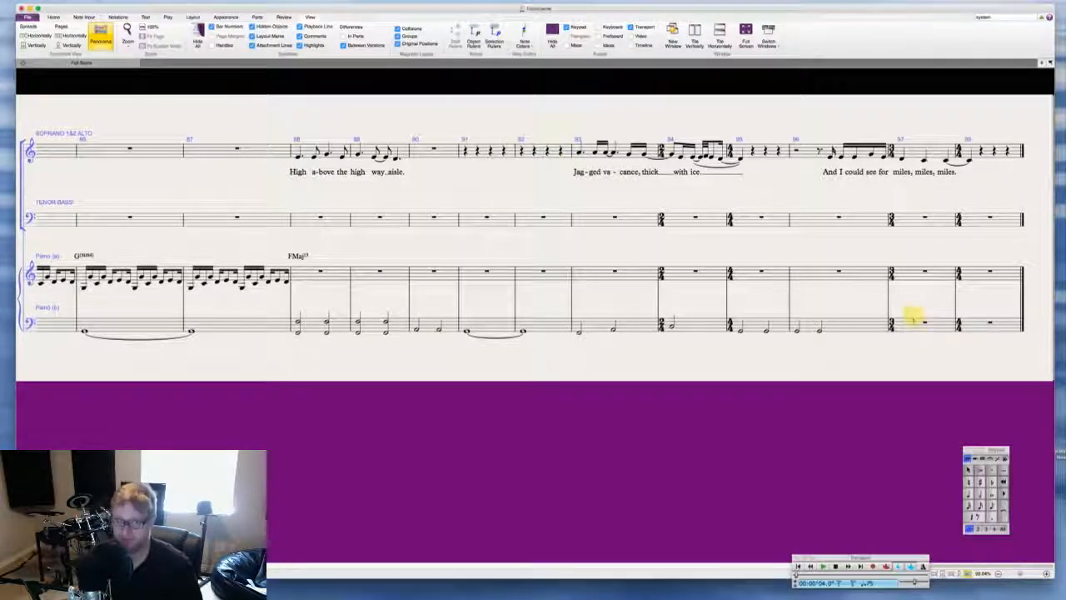
click(912, 322)
key(4)
key(a)
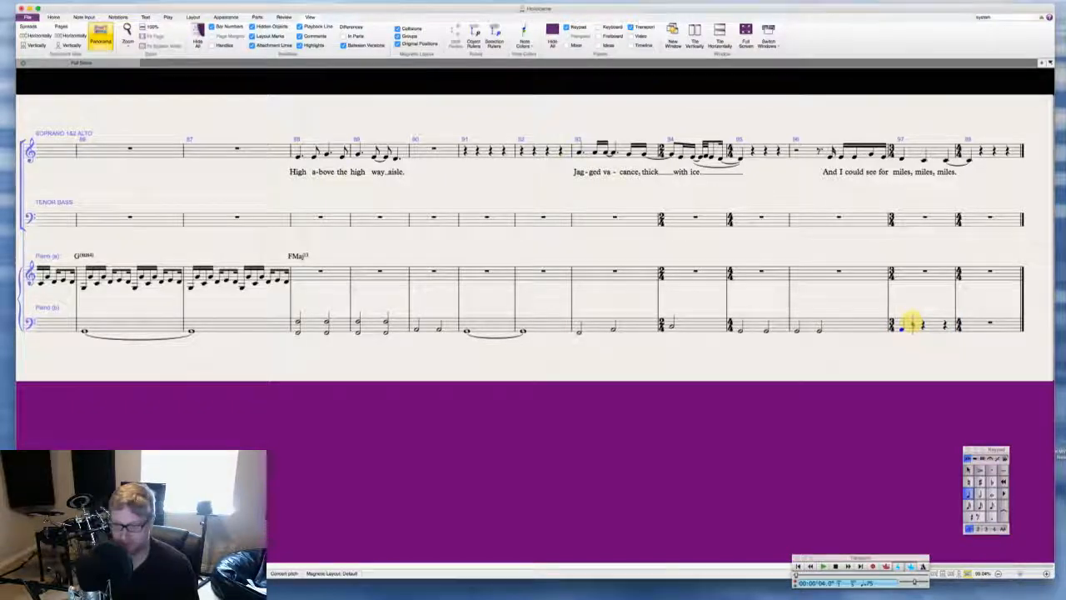
key(a)
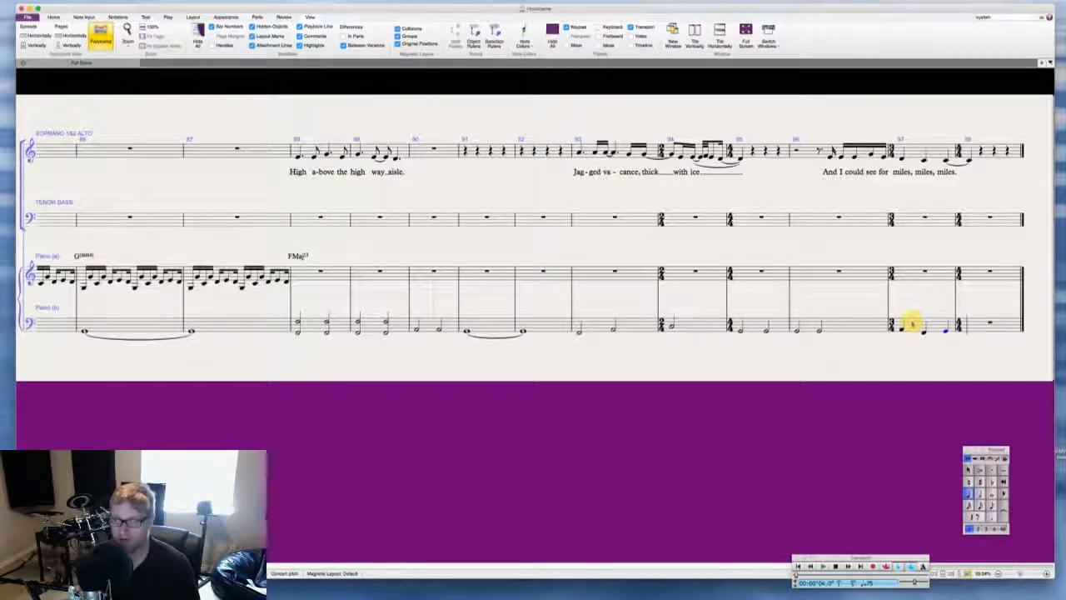
key(a)
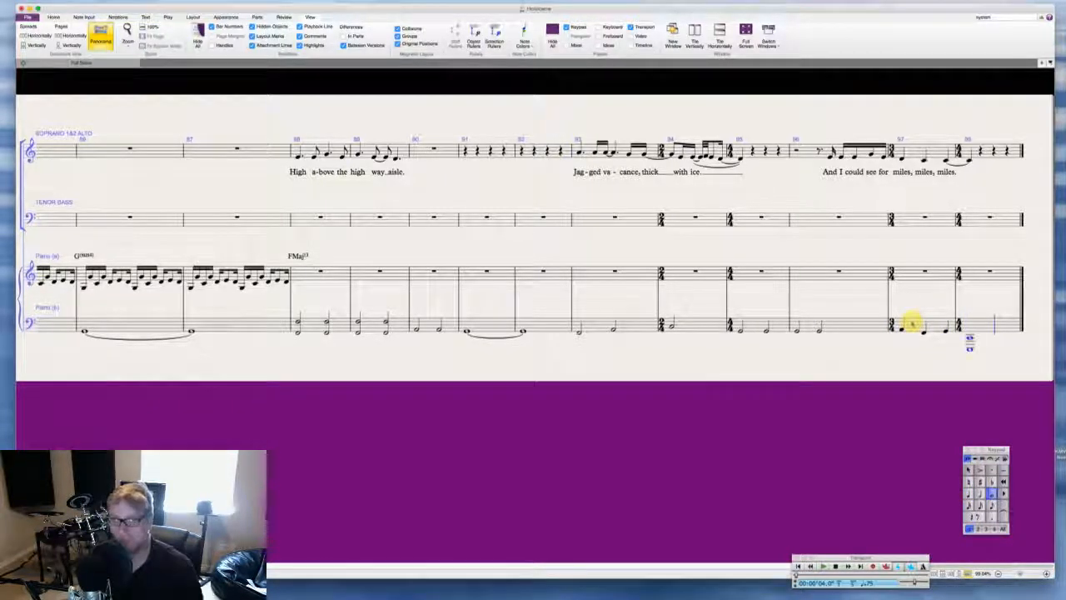
click(988, 326)
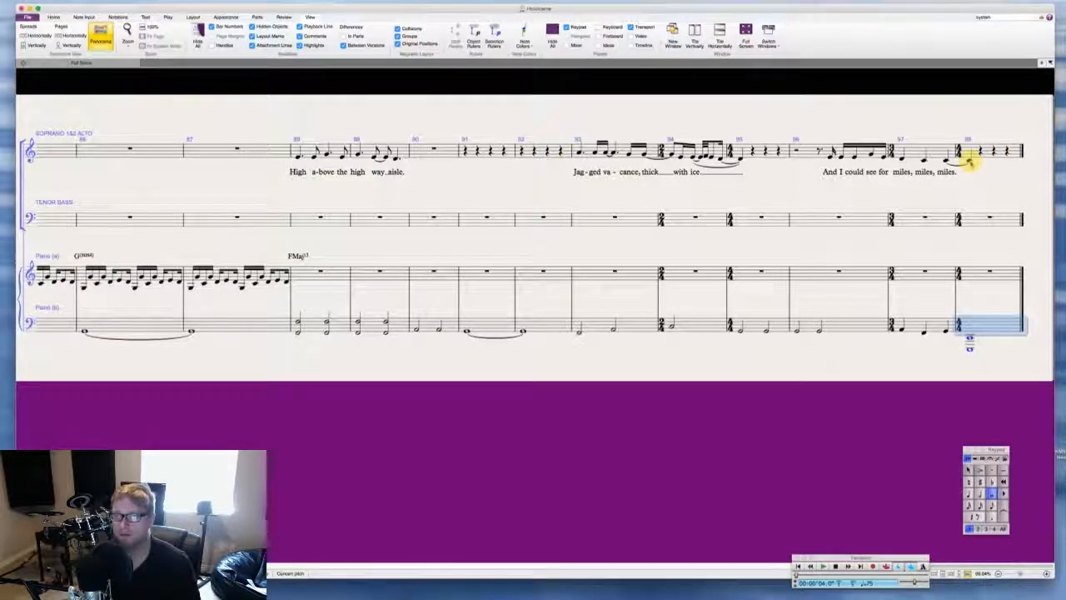
key(Escape)
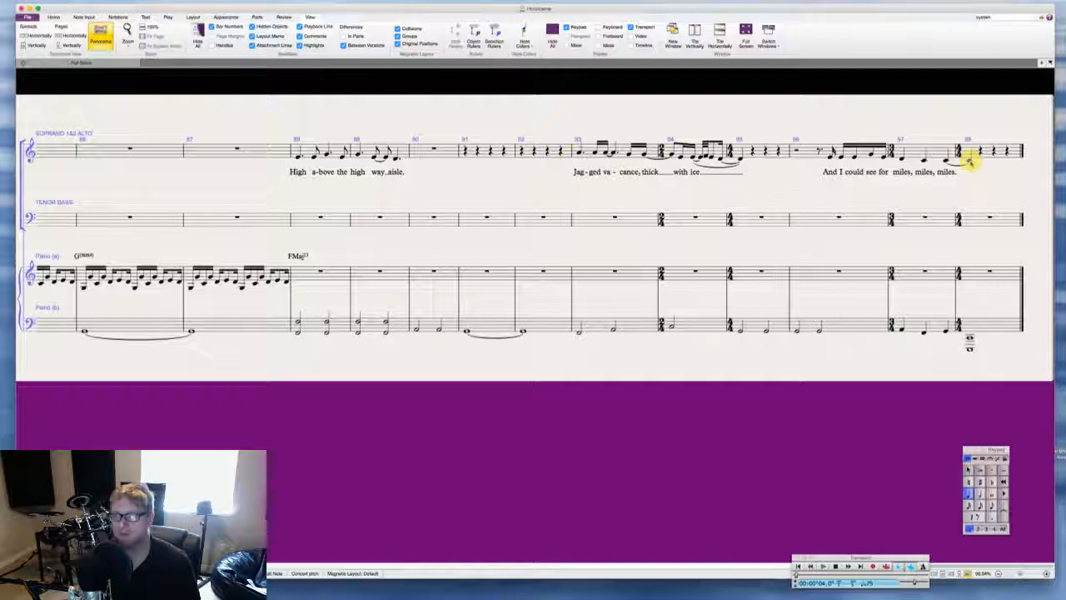
Step: Turn the last soprano/alto rests of bar 98 into a half rest and add fermatas there and on the left-hand octave
click(995, 151)
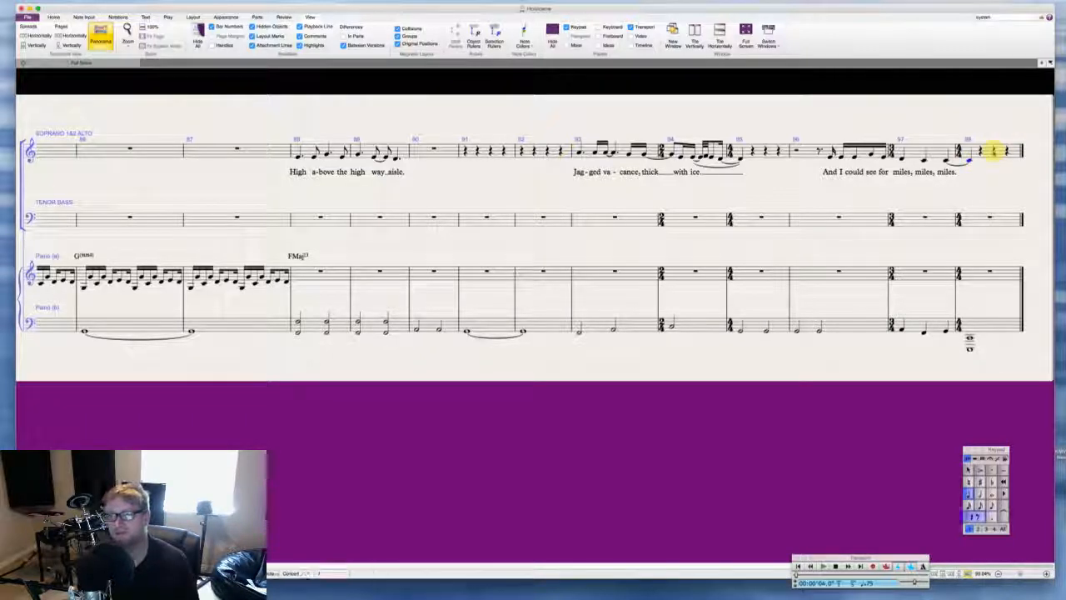
key(5)
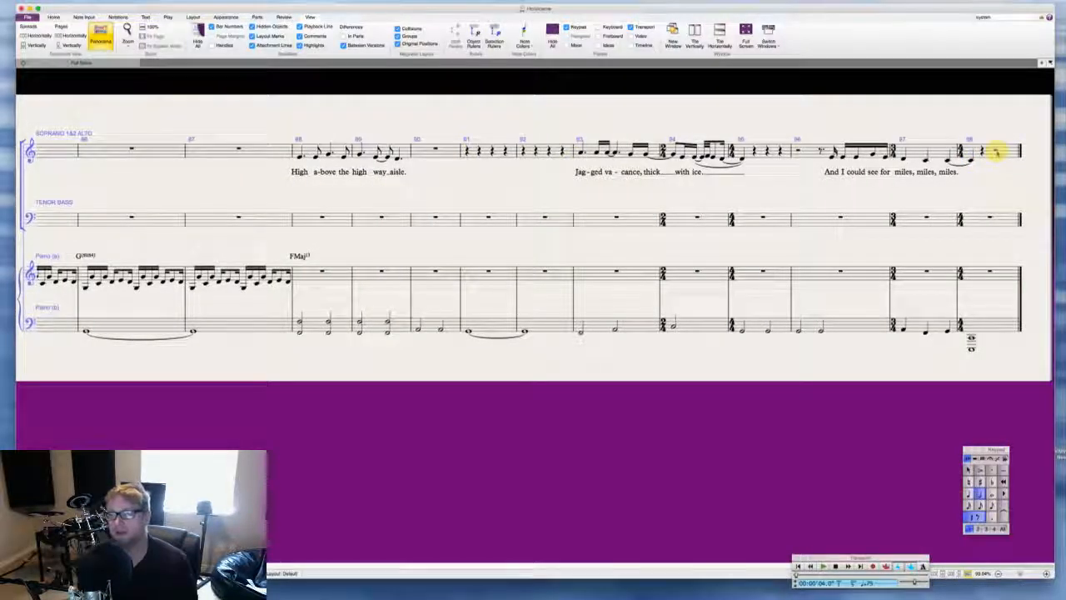
click(989, 458)
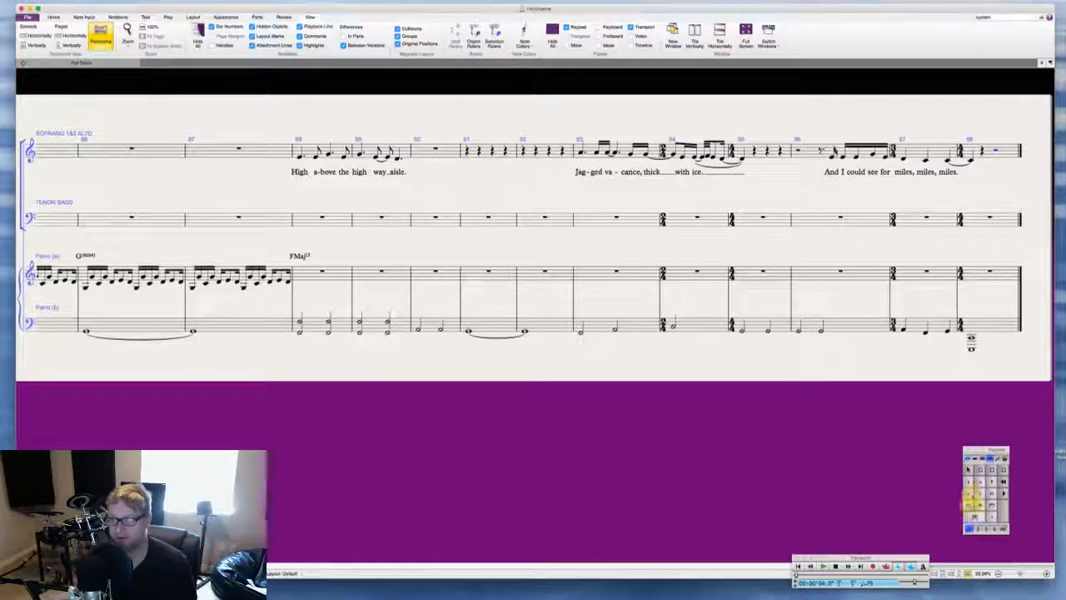
click(968, 505)
click(989, 328)
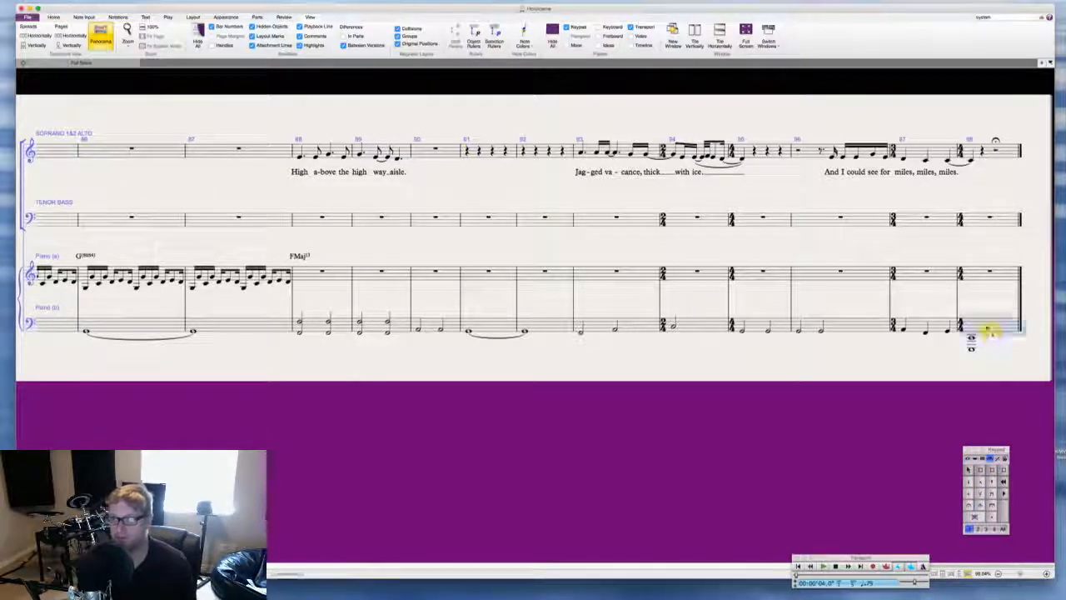
click(968, 275)
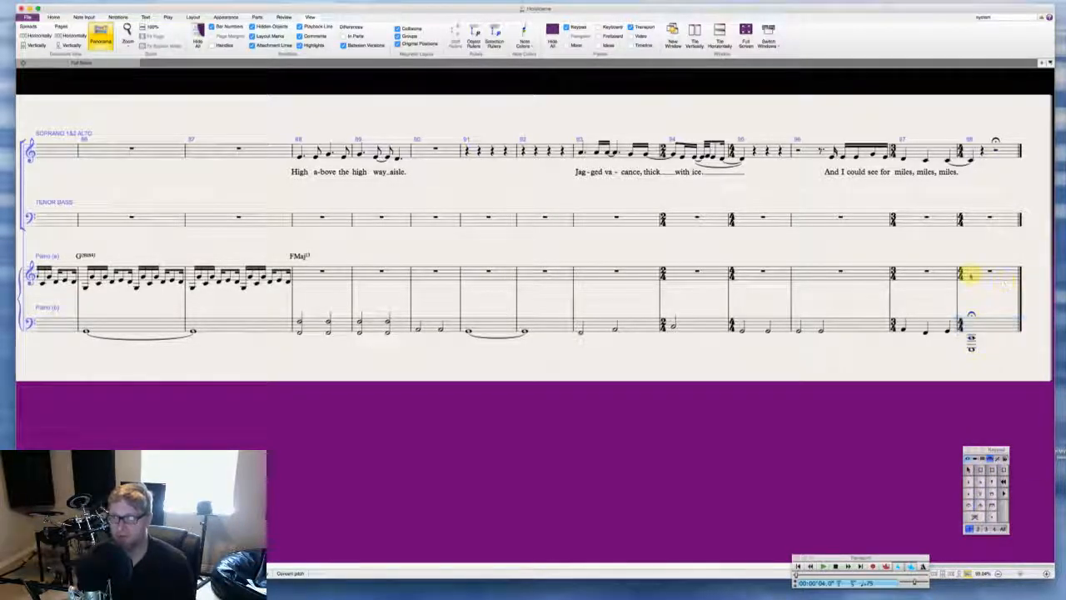
click(969, 275)
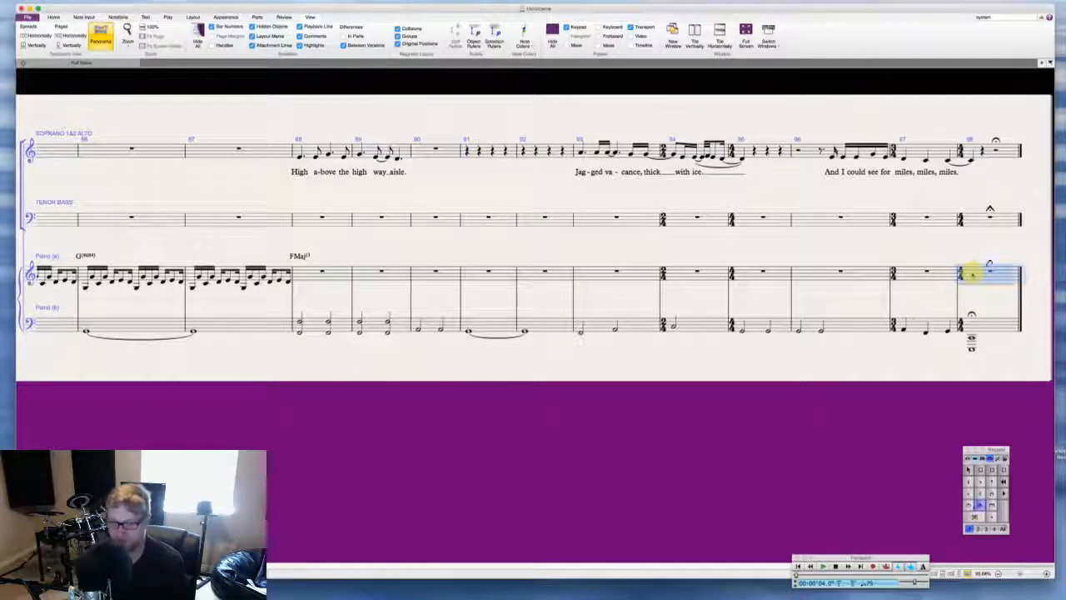
key(n)
click(970, 277)
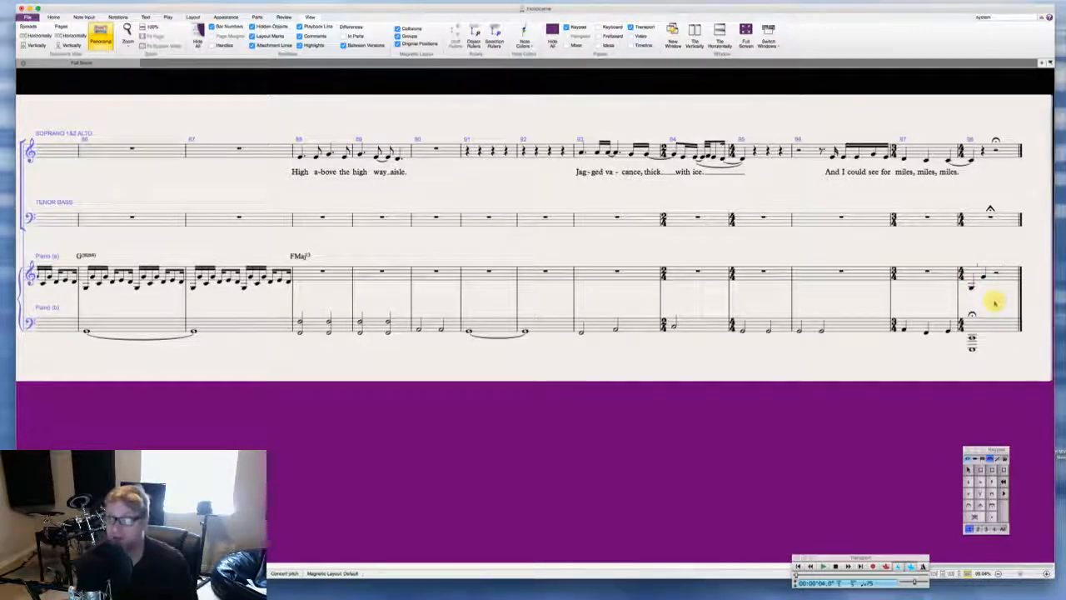
key(super+z)
click(992, 254)
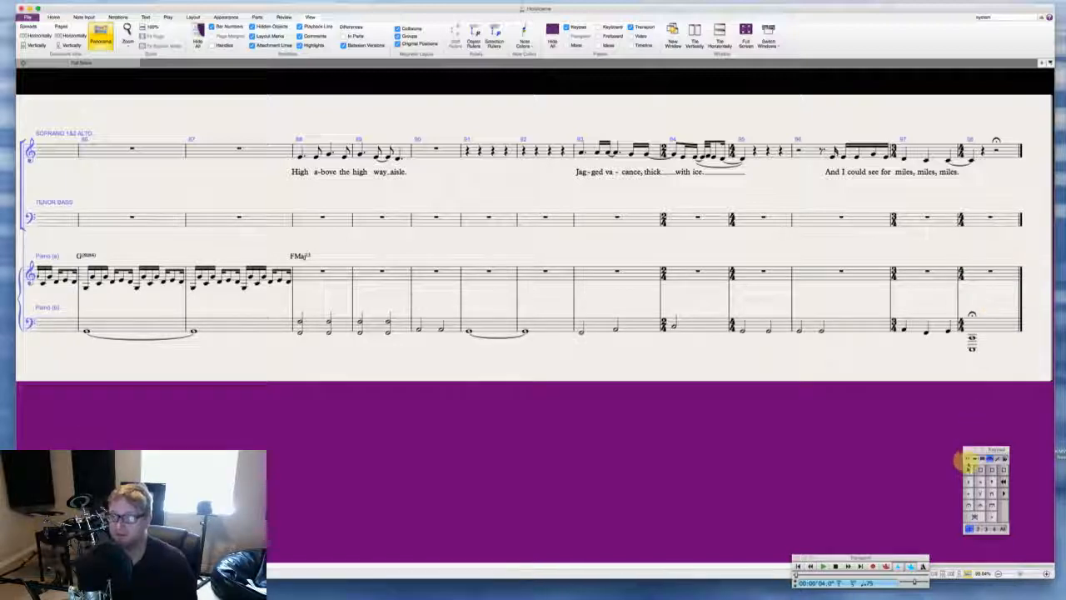
Step: Enter a beamed sixteenth-note figure in the piano right hand's bar 98, closing with a half-note chord
click(967, 459)
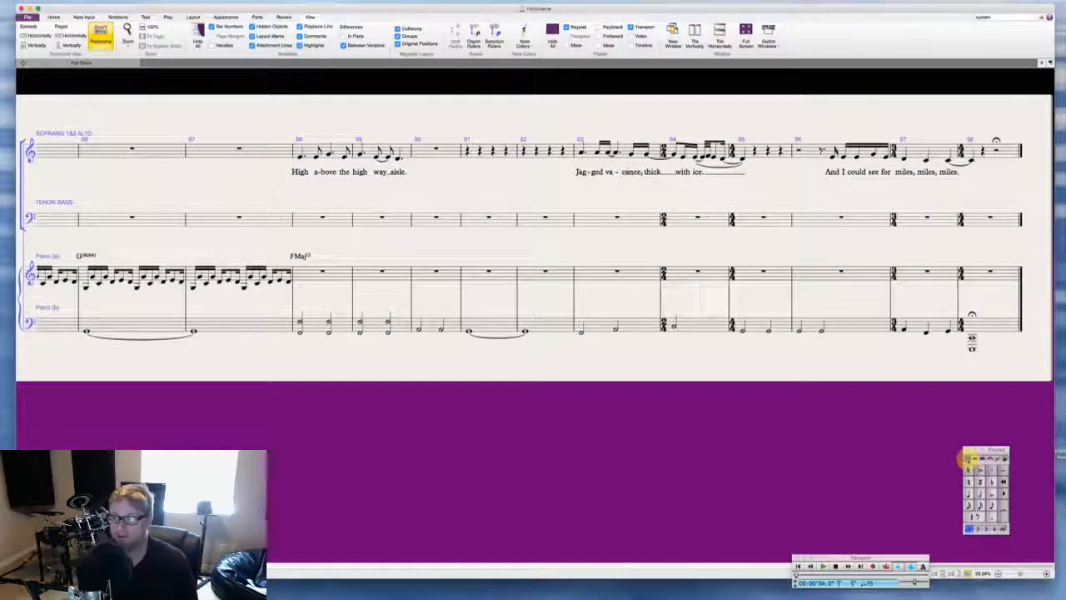
click(976, 280)
key(n)
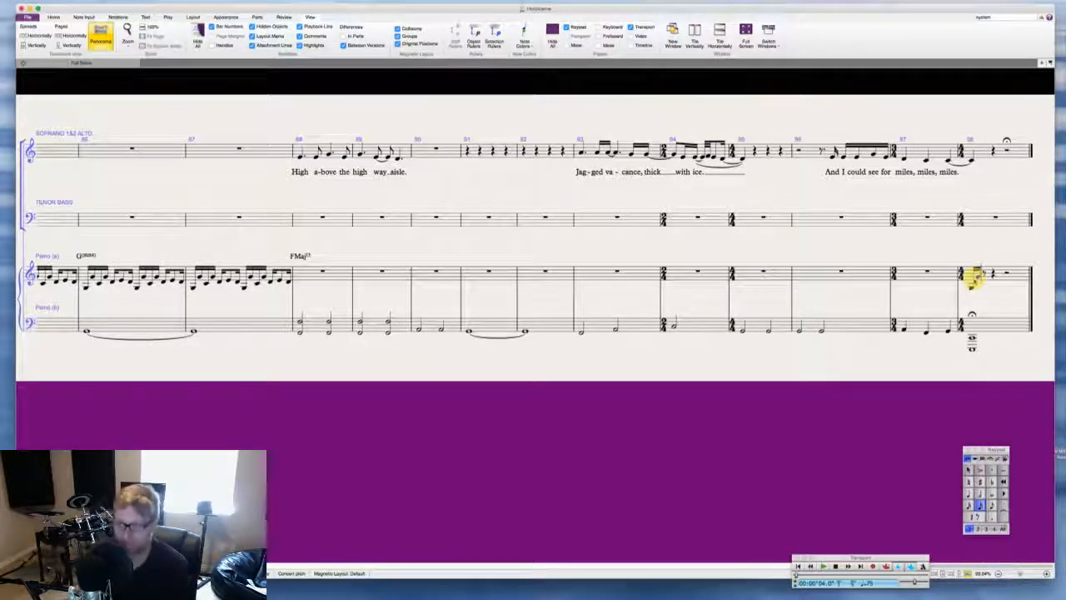
key(c)
key(g)
key(d)
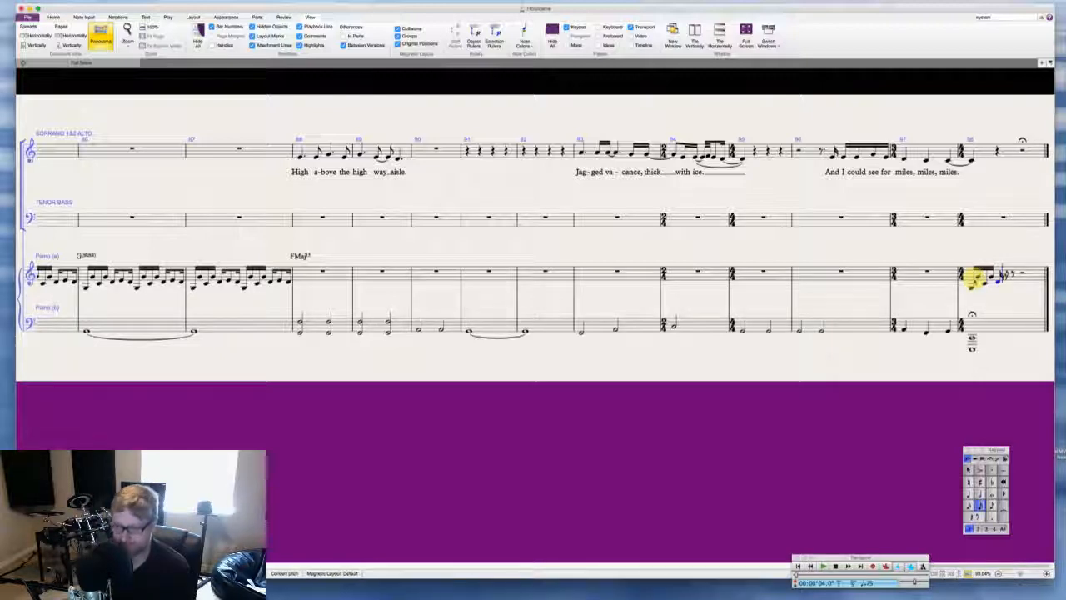
key(3)
key(e)
key(2)
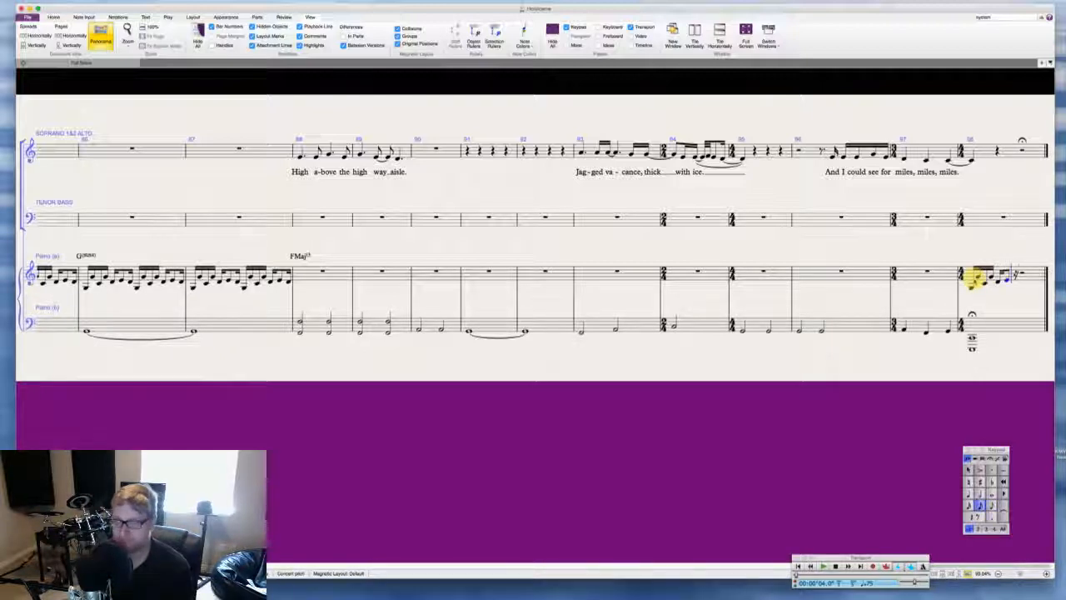
key(d)
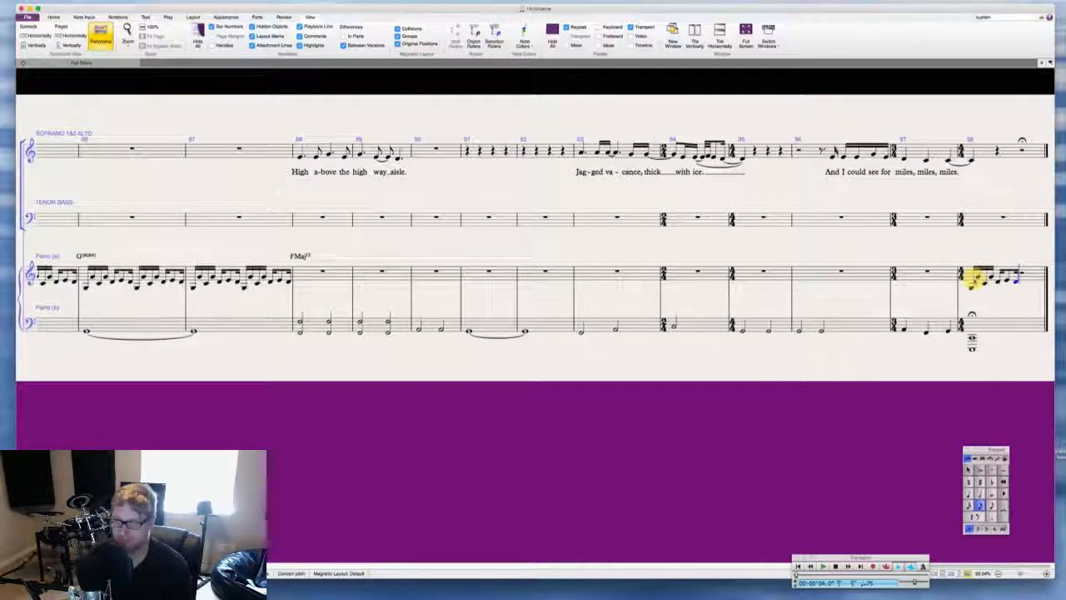
key(5)
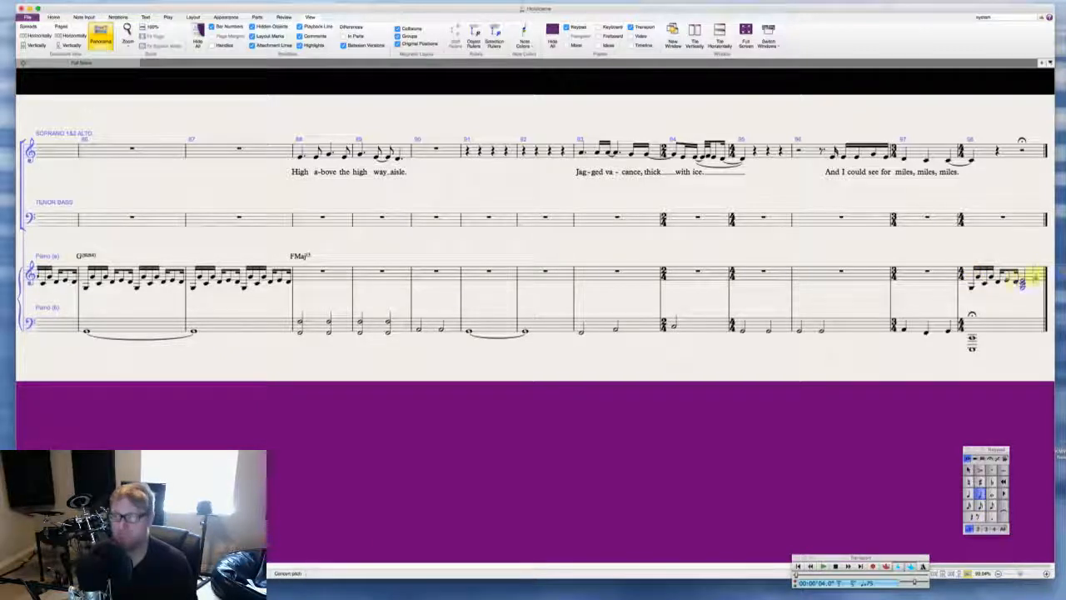
Step: Add a fermata to the closing half-note chord in the piano right hand's bar 98
key(Escape)
click(991, 458)
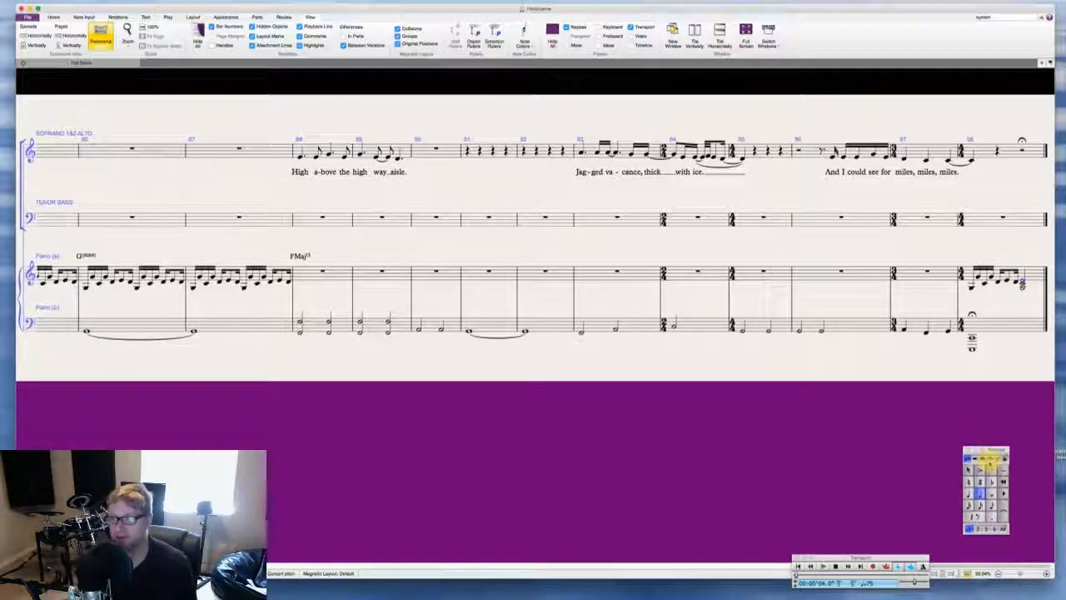
click(973, 494)
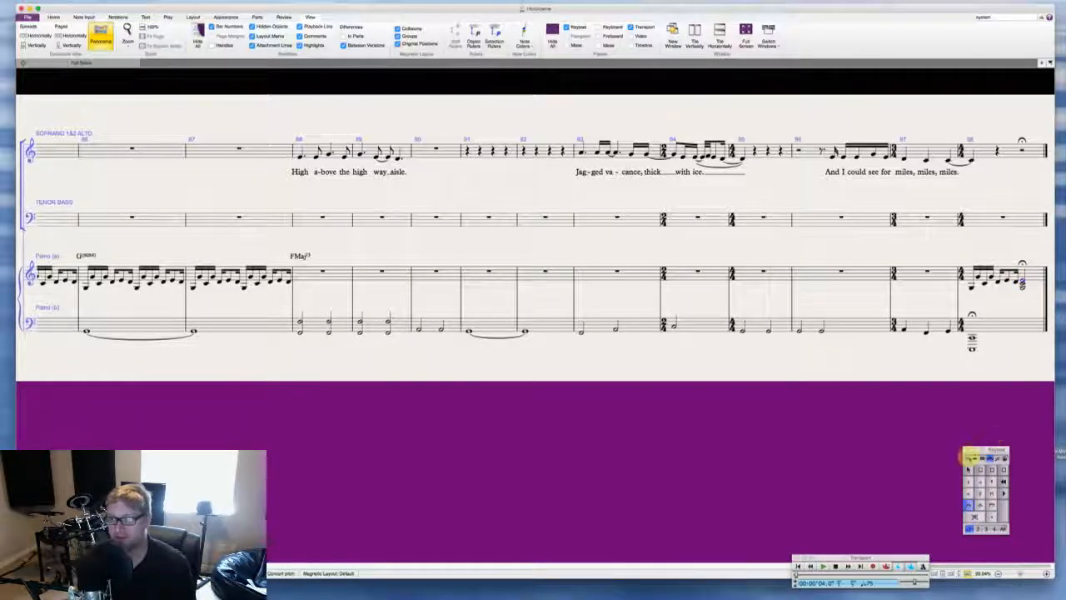
click(966, 456)
key(Escape)
Step: Review the whole score from the opening bars through section F for piano bars that are still empty
scroll(990, 275, left, 2)
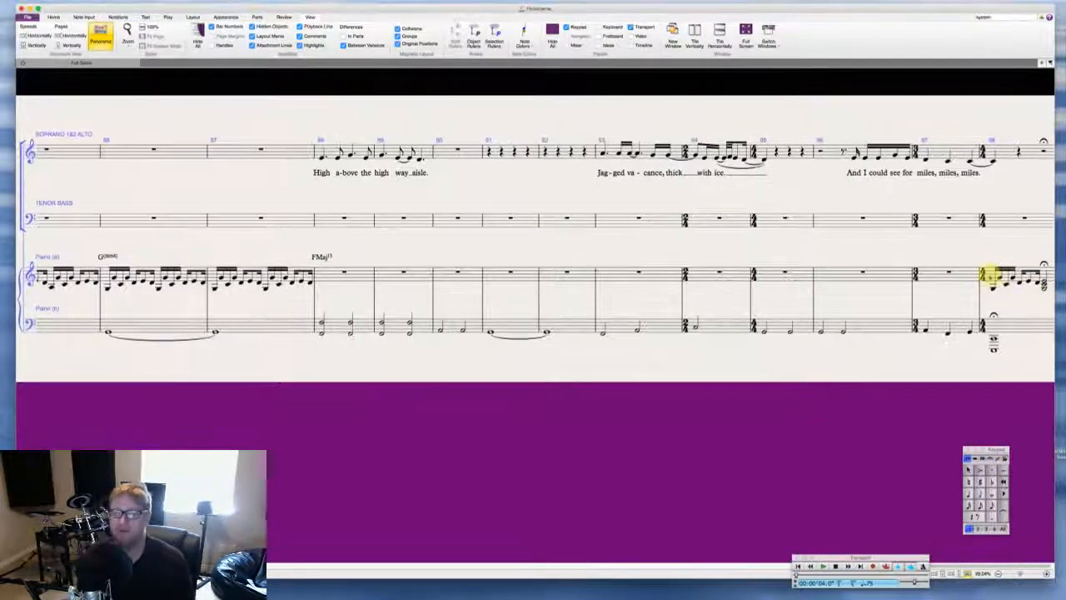
scroll(988, 276, right, 2)
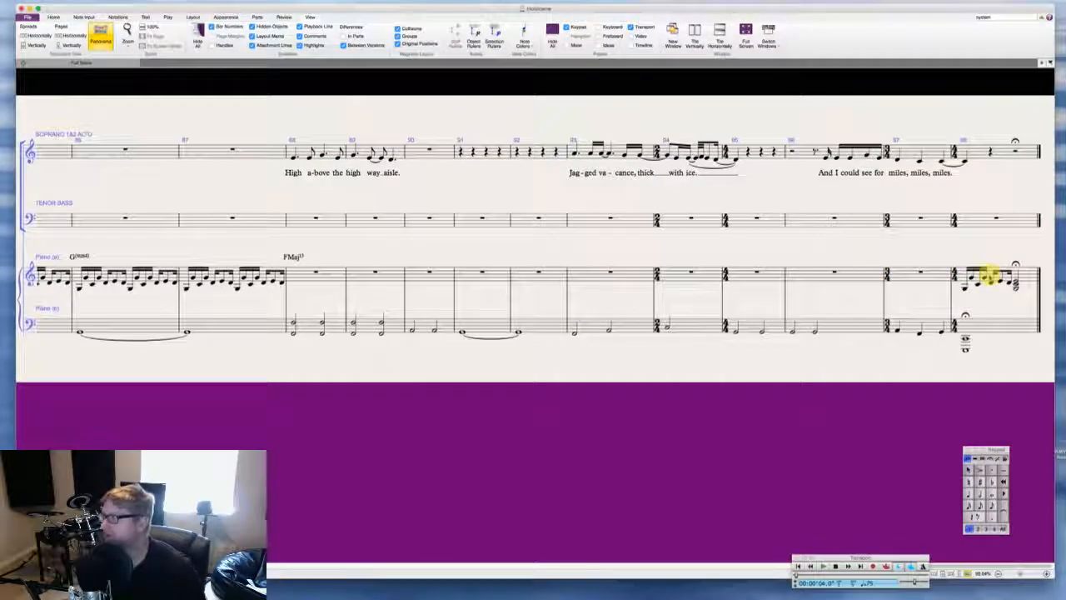
scroll(991, 278, left, 10)
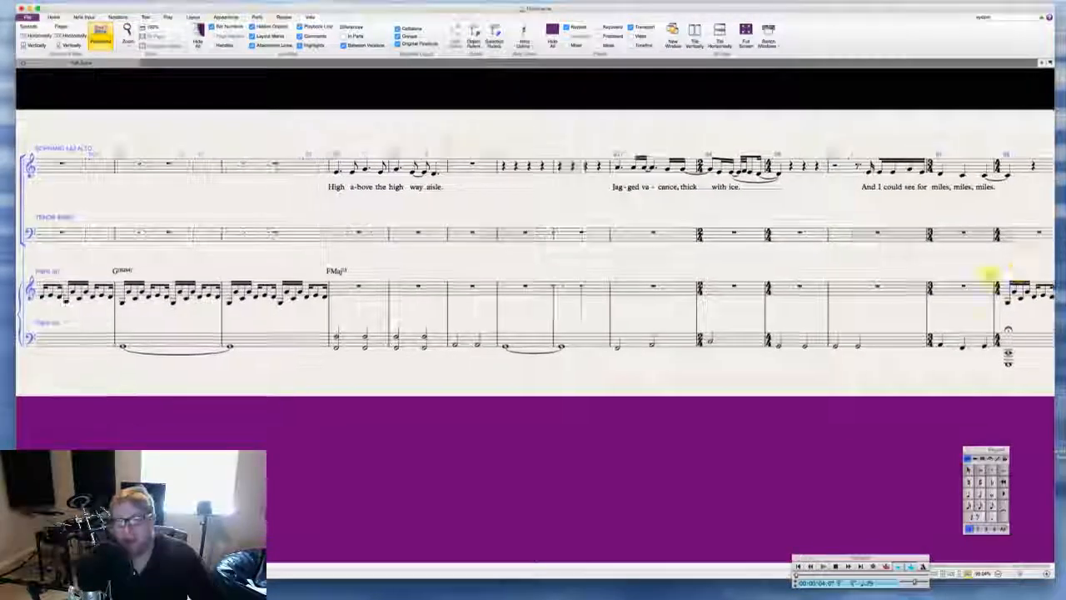
scroll(990, 276, left, 15)
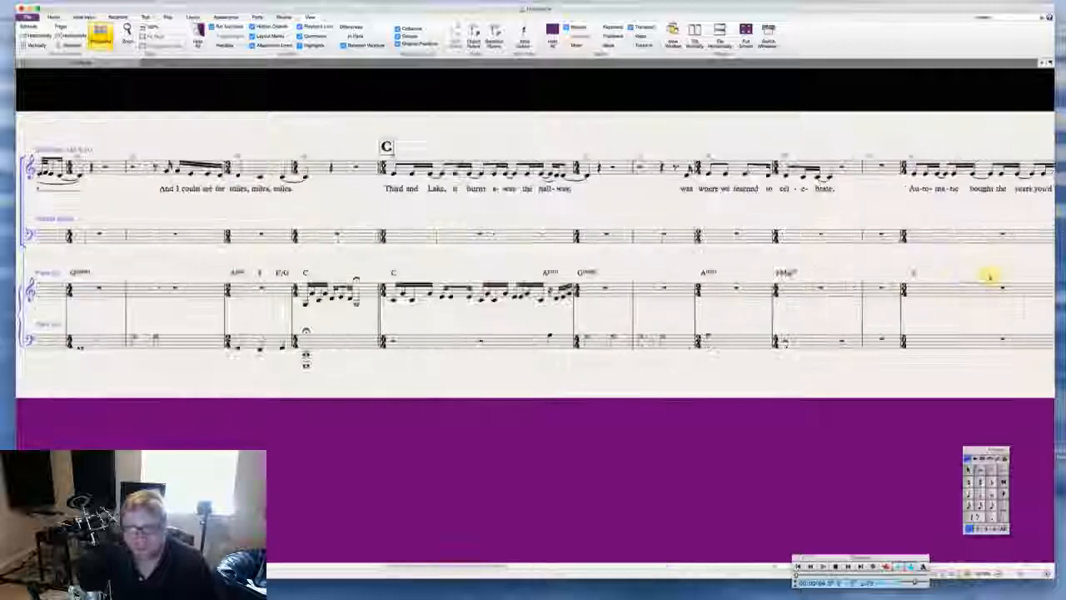
scroll(988, 276, left, 10)
scroll(989, 276, right, 15)
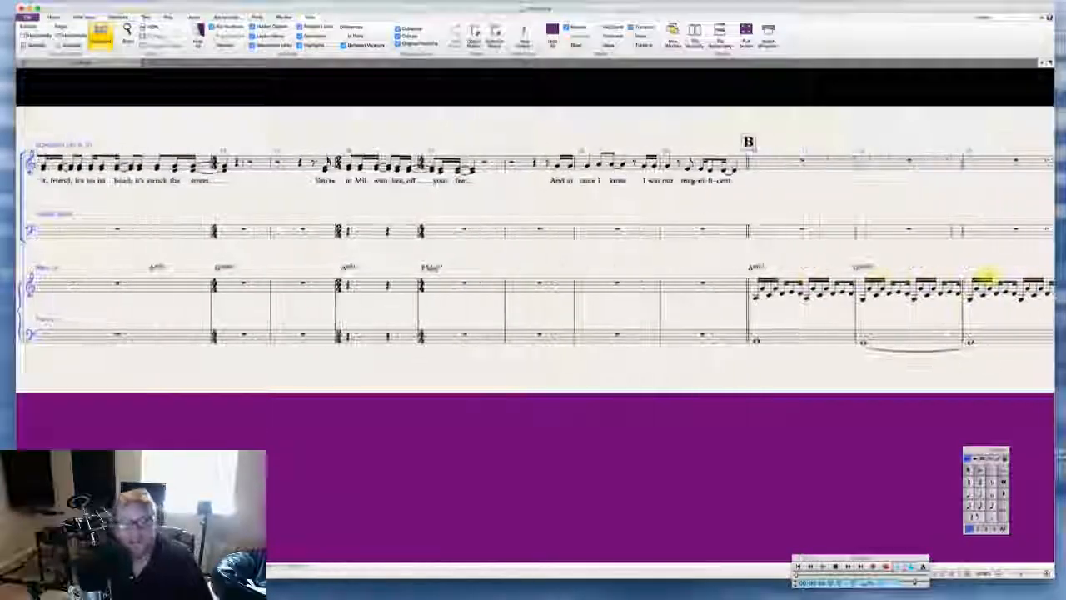
scroll(985, 281, left, 8)
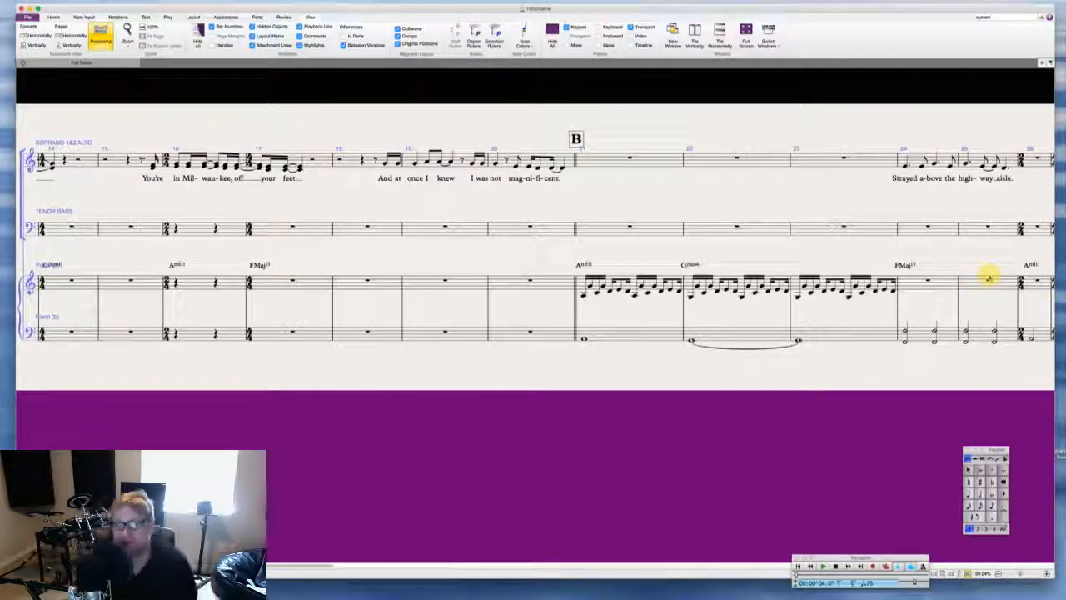
scroll(891, 274, left, 15)
scroll(890, 274, right, 7)
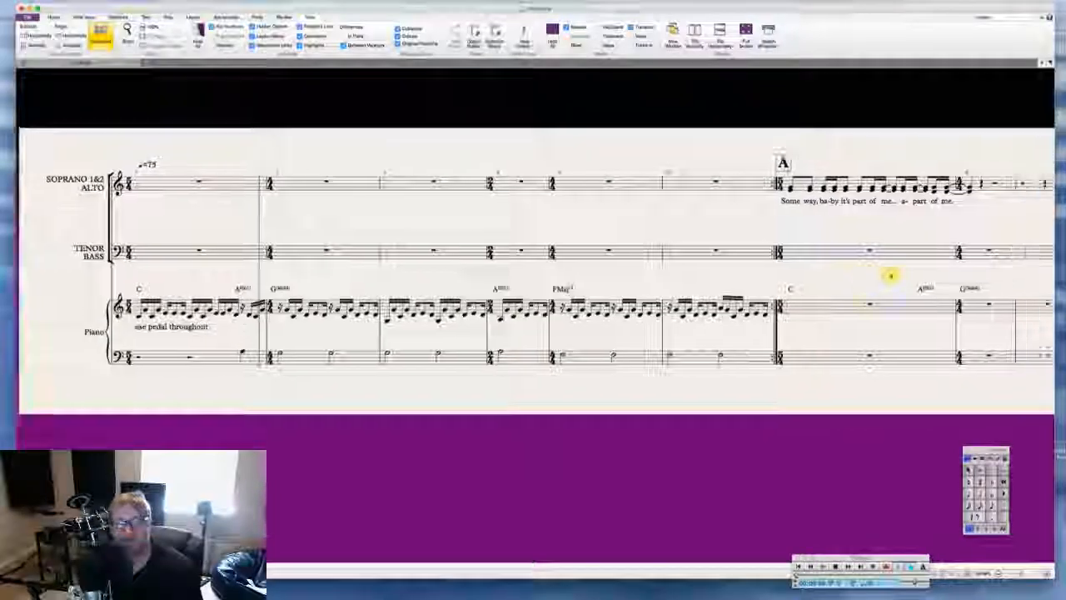
scroll(888, 273, right, 20)
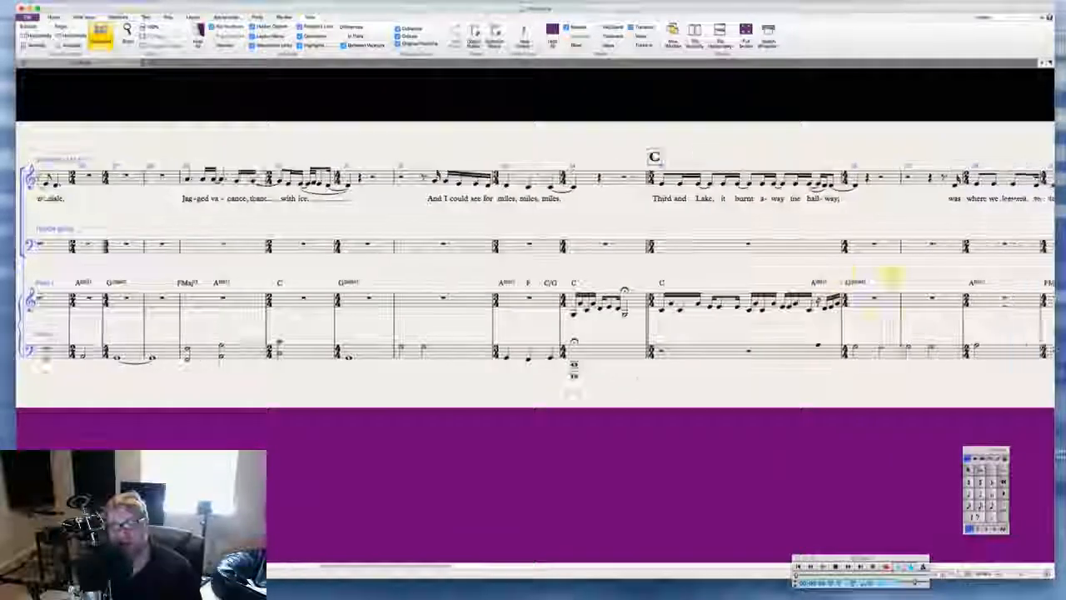
scroll(775, 297, right, 20)
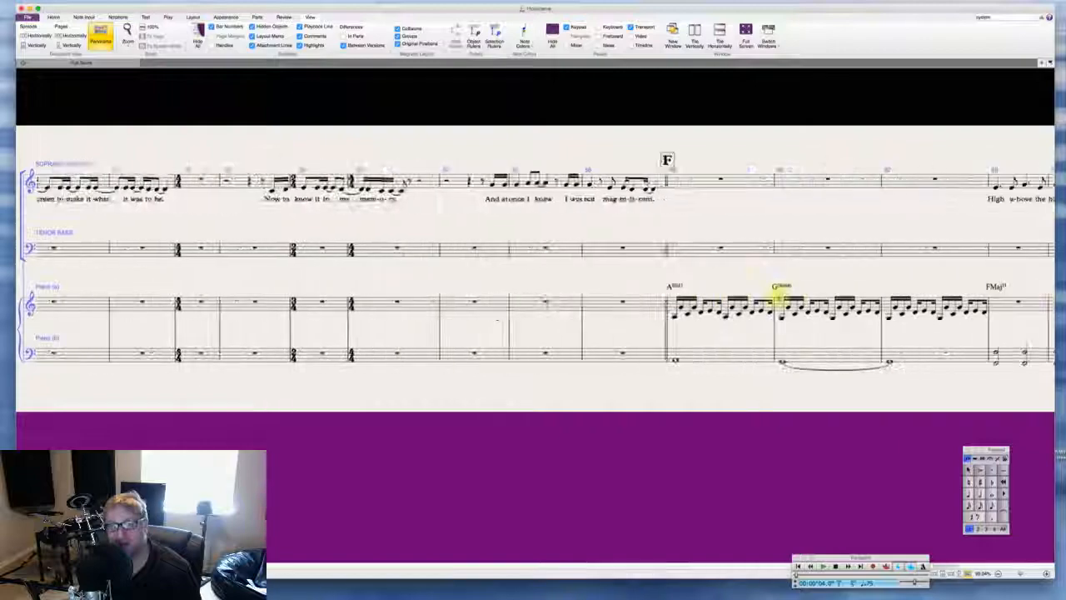
scroll(777, 295, left, 20)
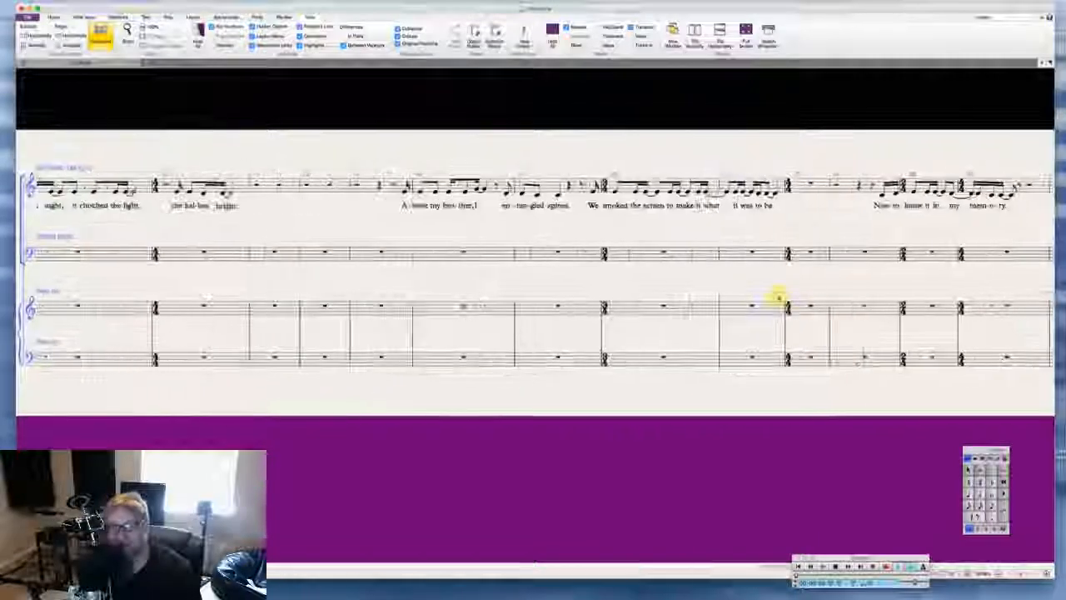
scroll(777, 295, left, 20)
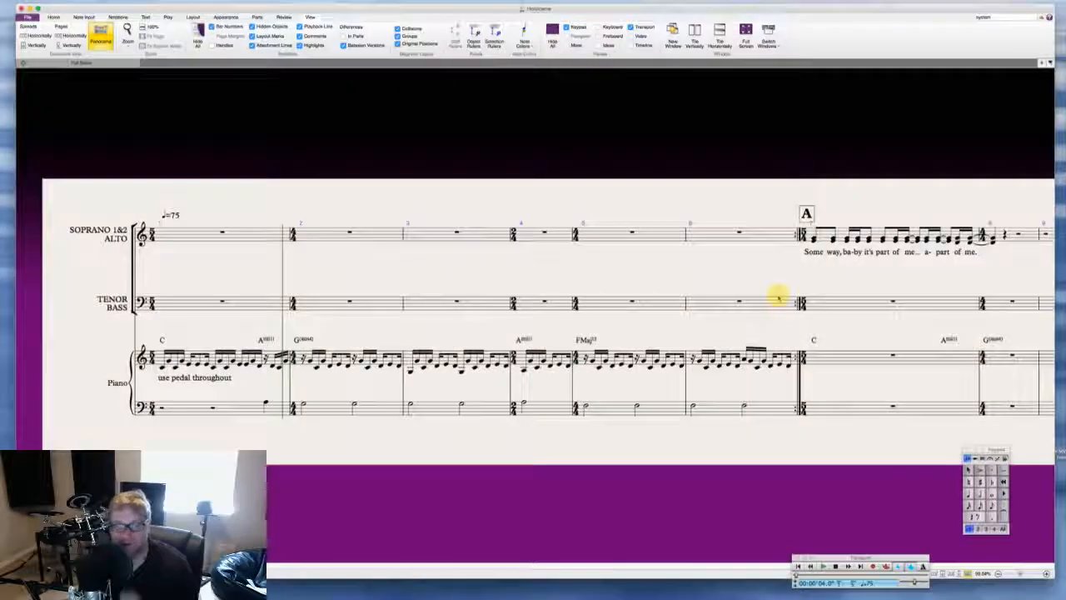